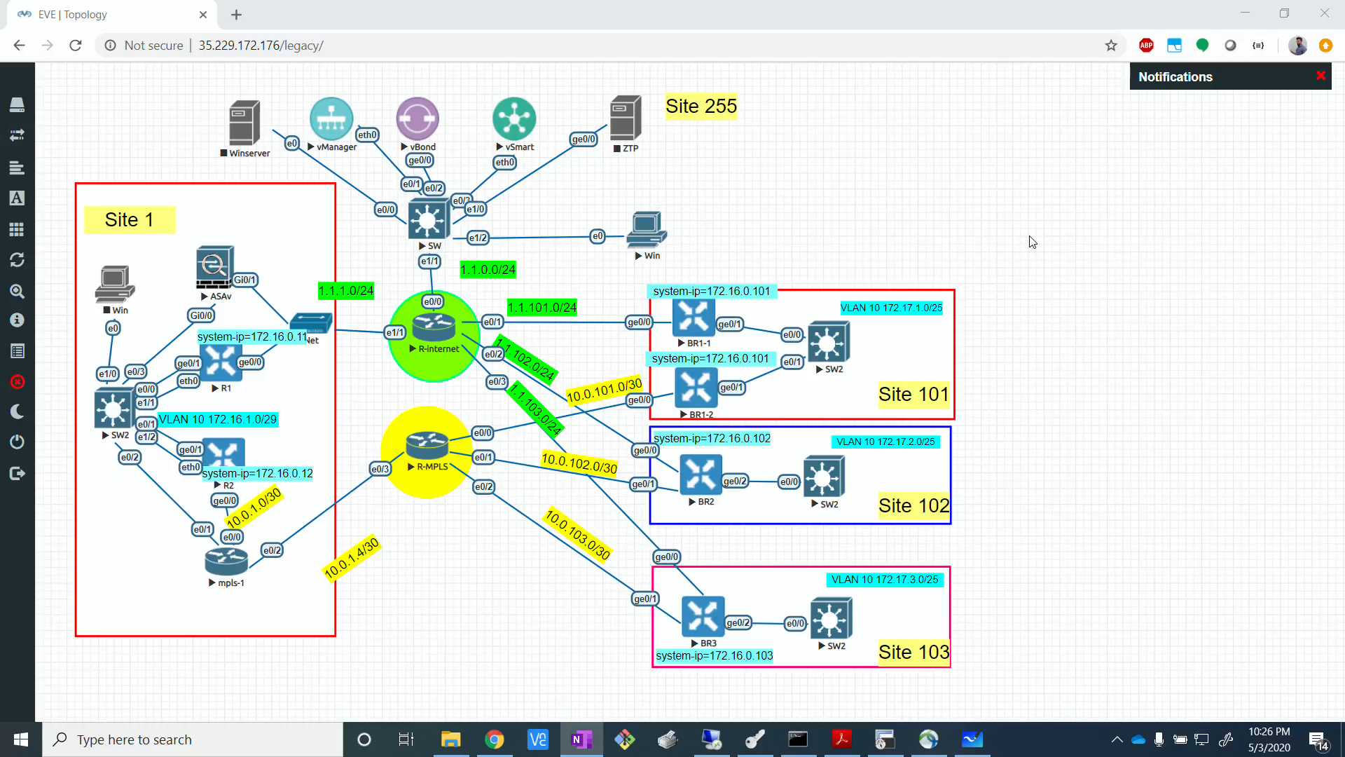
# Switch to Microsoft Whiteboard and draw a red square labelled "vSmart" near the upper middle of the canvas.
pyautogui.click(1085, 435)
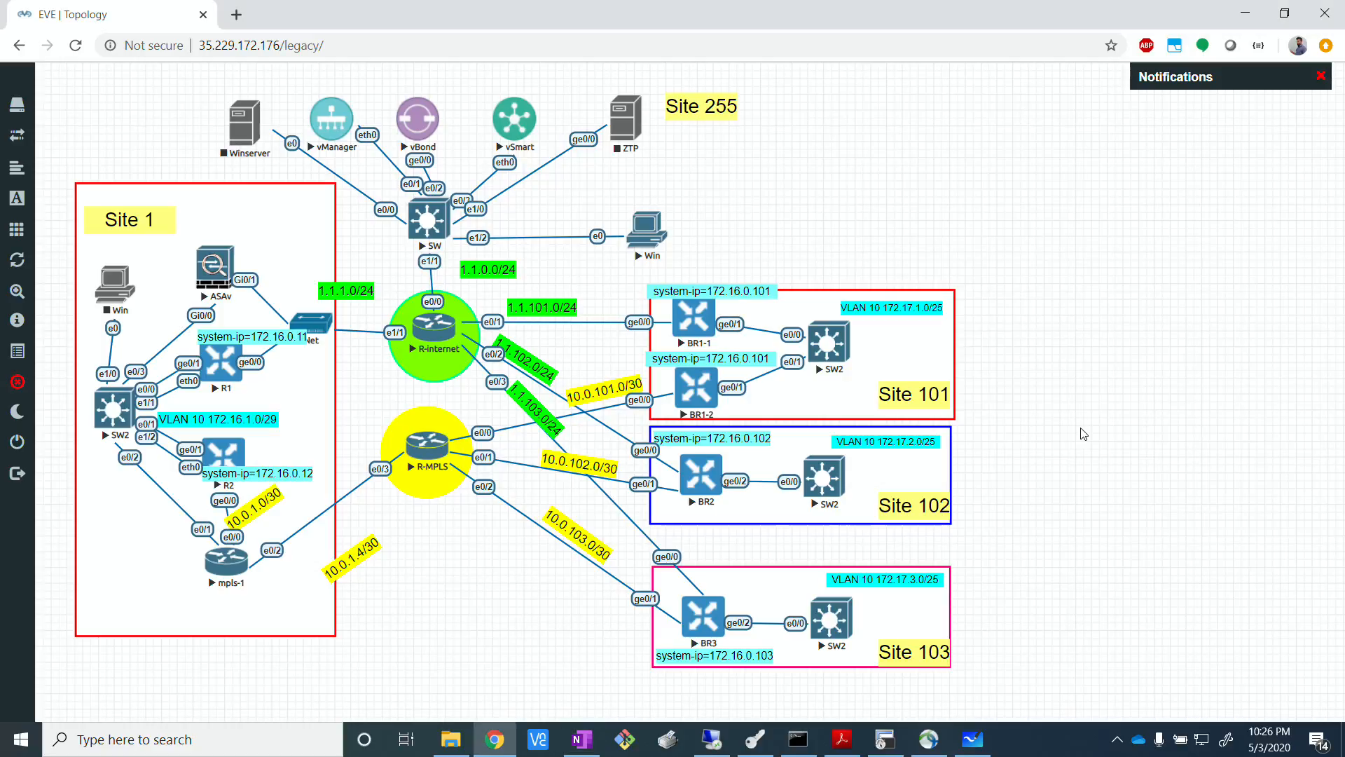
pyautogui.click(978, 741)
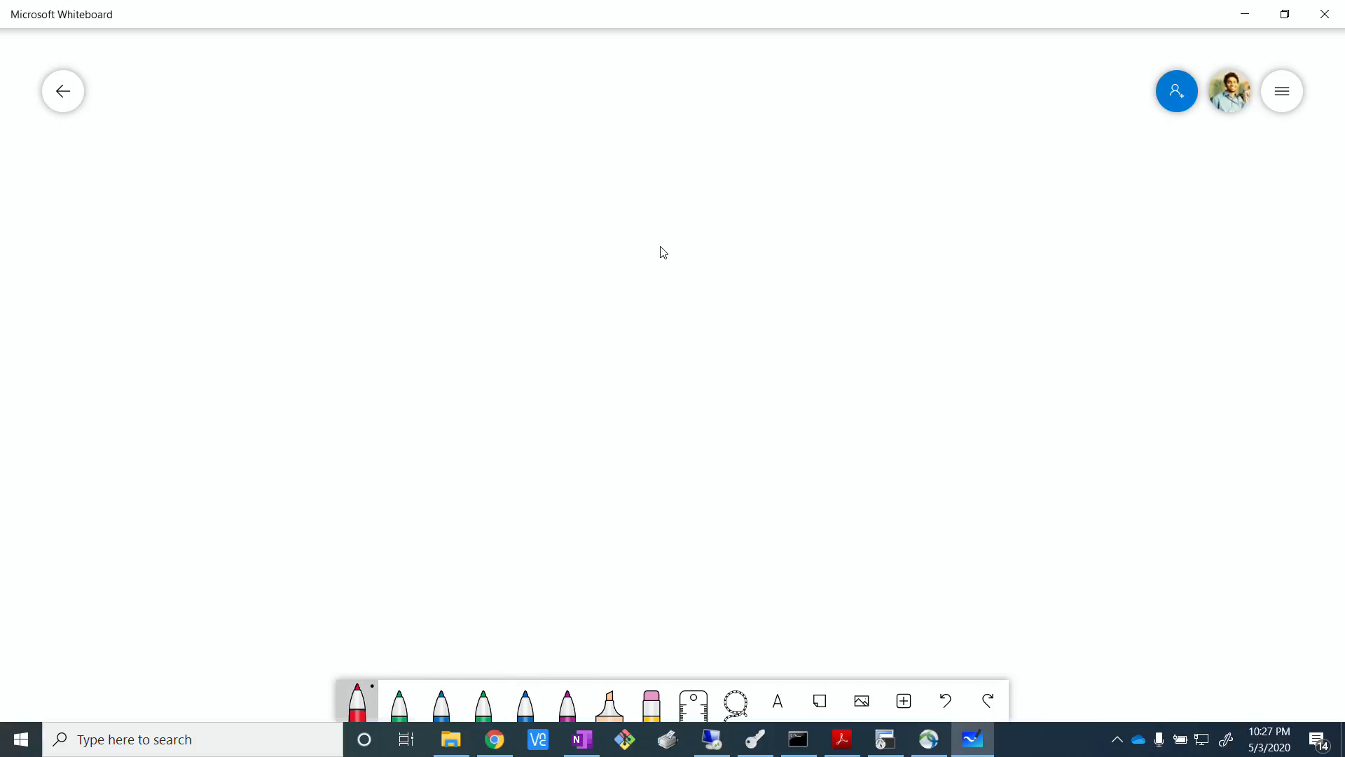
pyautogui.click(357, 702)
pyautogui.click(400, 616)
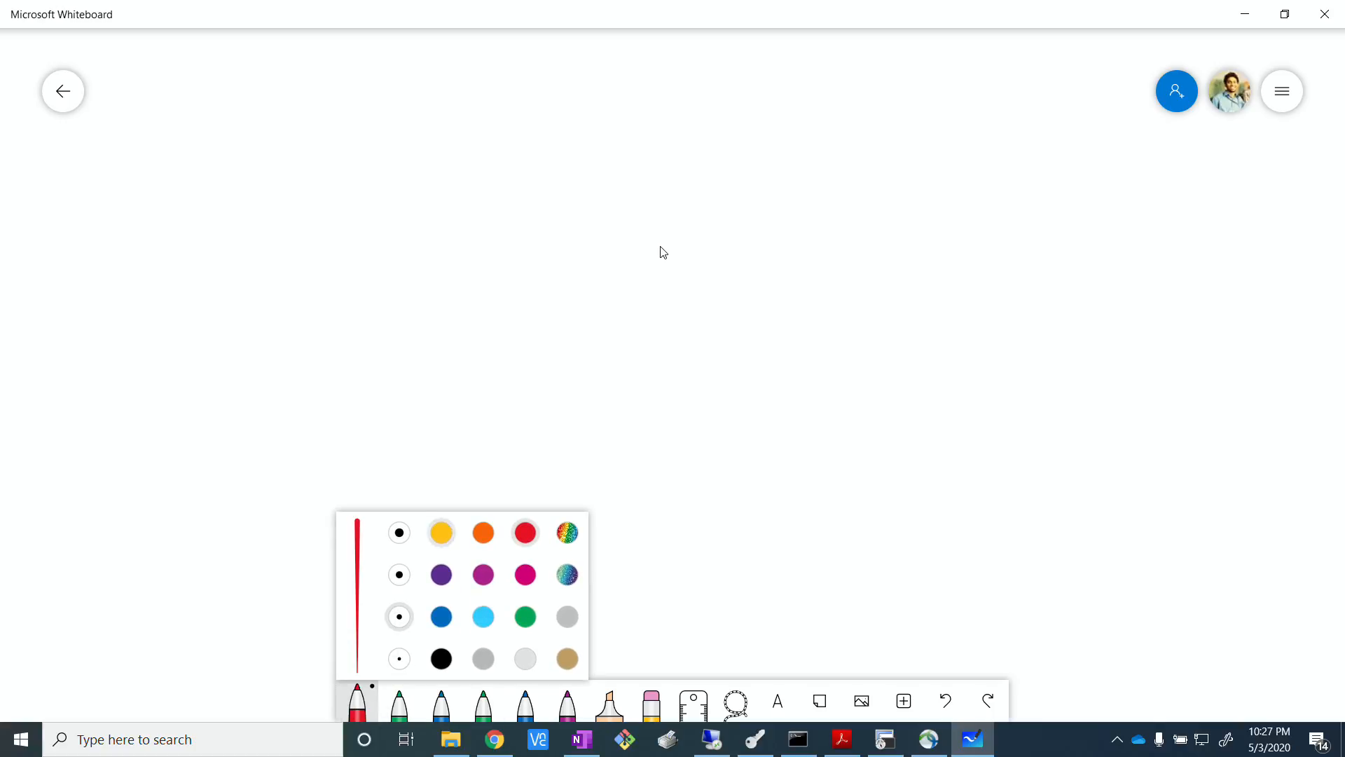
pyautogui.moveTo(580, 304); pyautogui.dragTo(582, 304)
pyautogui.moveTo(618, 183)
pyautogui.mouseDown()
pyautogui.moveTo(618, 259)
pyautogui.moveTo(696, 181)
pyautogui.mouseUp()
pyautogui.moveTo(696, 181); pyautogui.dragTo(696, 258)
pyautogui.moveTo(626, 219); pyautogui.dragTo(637, 204)
pyautogui.moveTo(651, 199)
pyautogui.mouseDown()
pyautogui.moveTo(640, 223)
pyautogui.moveTo(698, 181)
pyautogui.mouseUp()
pyautogui.moveTo(703, 166); pyautogui.dragTo(704, 191)
pyautogui.moveTo(697, 184); pyautogui.dragTo(716, 166)
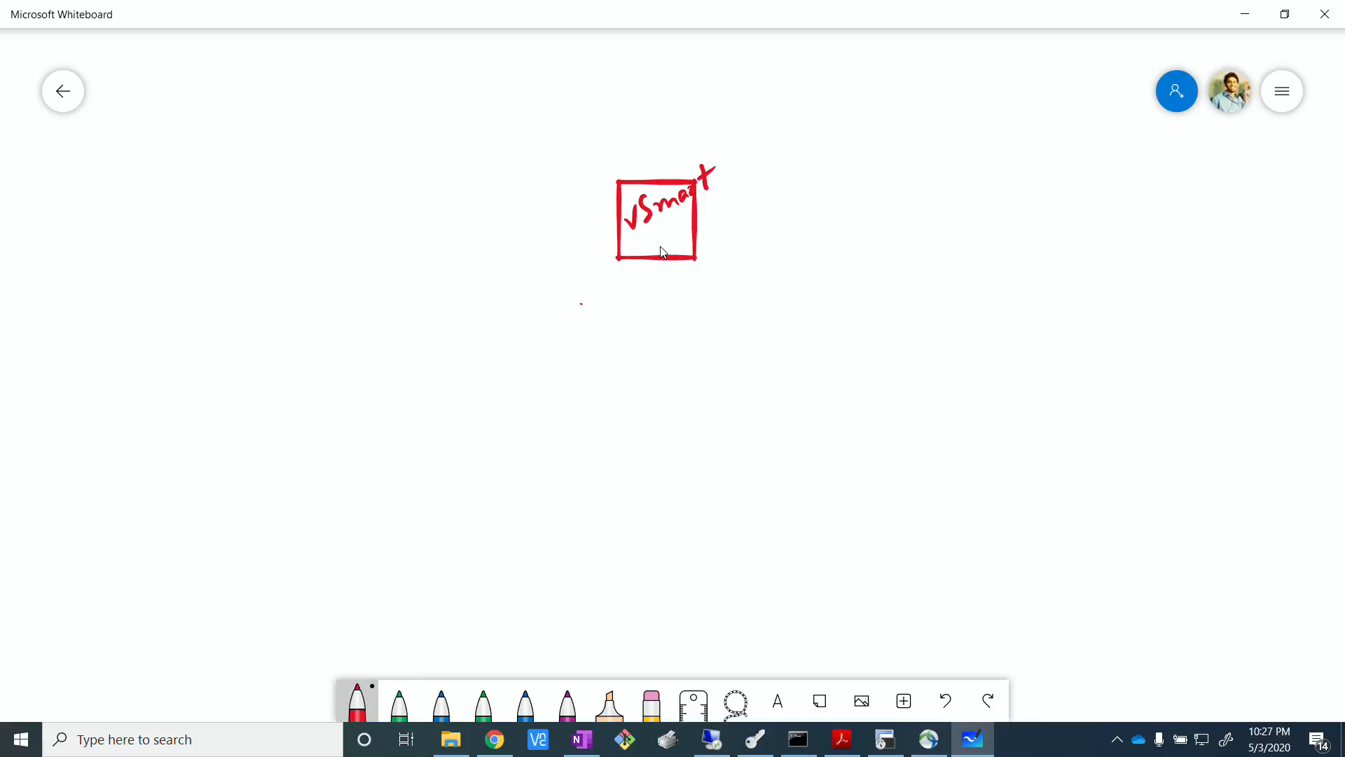
# Set the red pen to its thinnest stroke width.
pyautogui.click(357, 702)
pyautogui.click(399, 658)
pyautogui.click(406, 335)
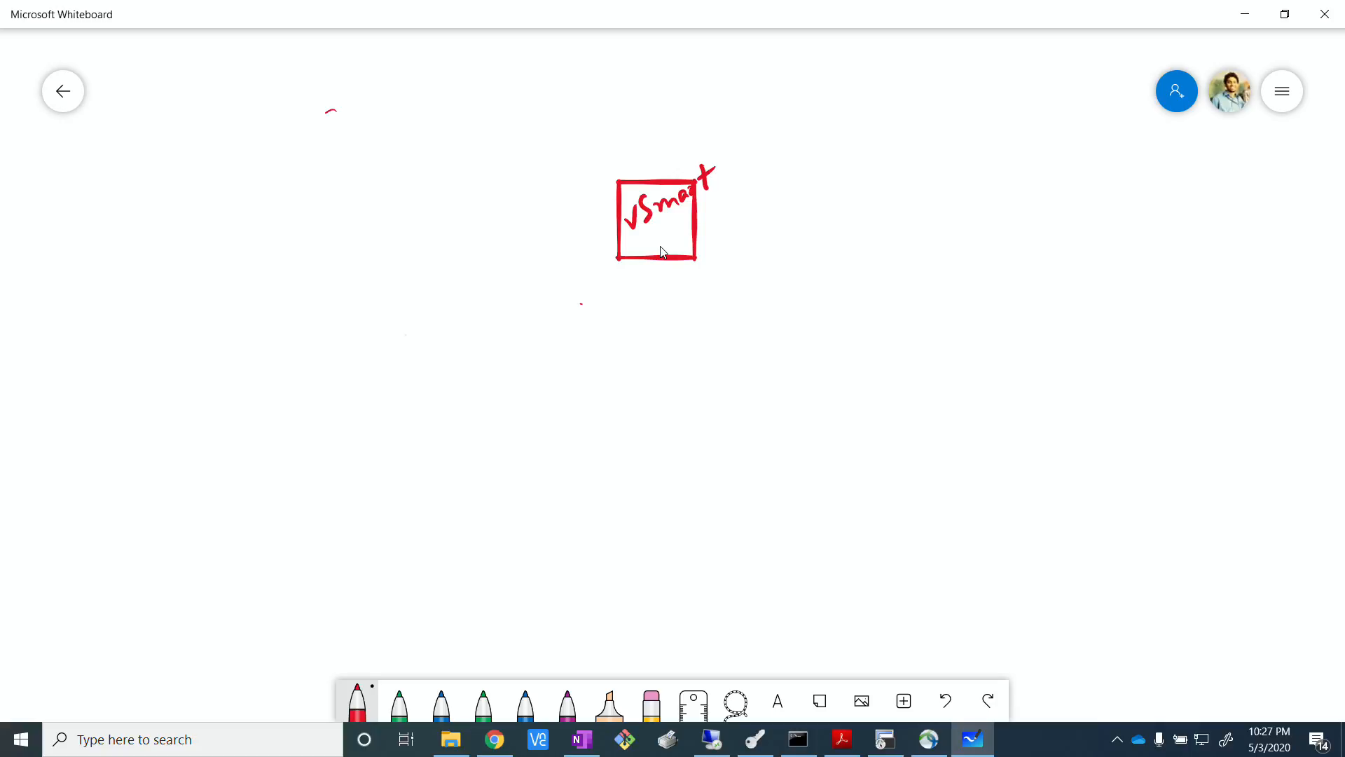
pyautogui.moveTo(332, 111)
pyautogui.mouseDown()
pyautogui.moveTo(348, 125)
pyautogui.moveTo(380, 117)
pyautogui.mouseUp()
pyautogui.click(1282, 91)
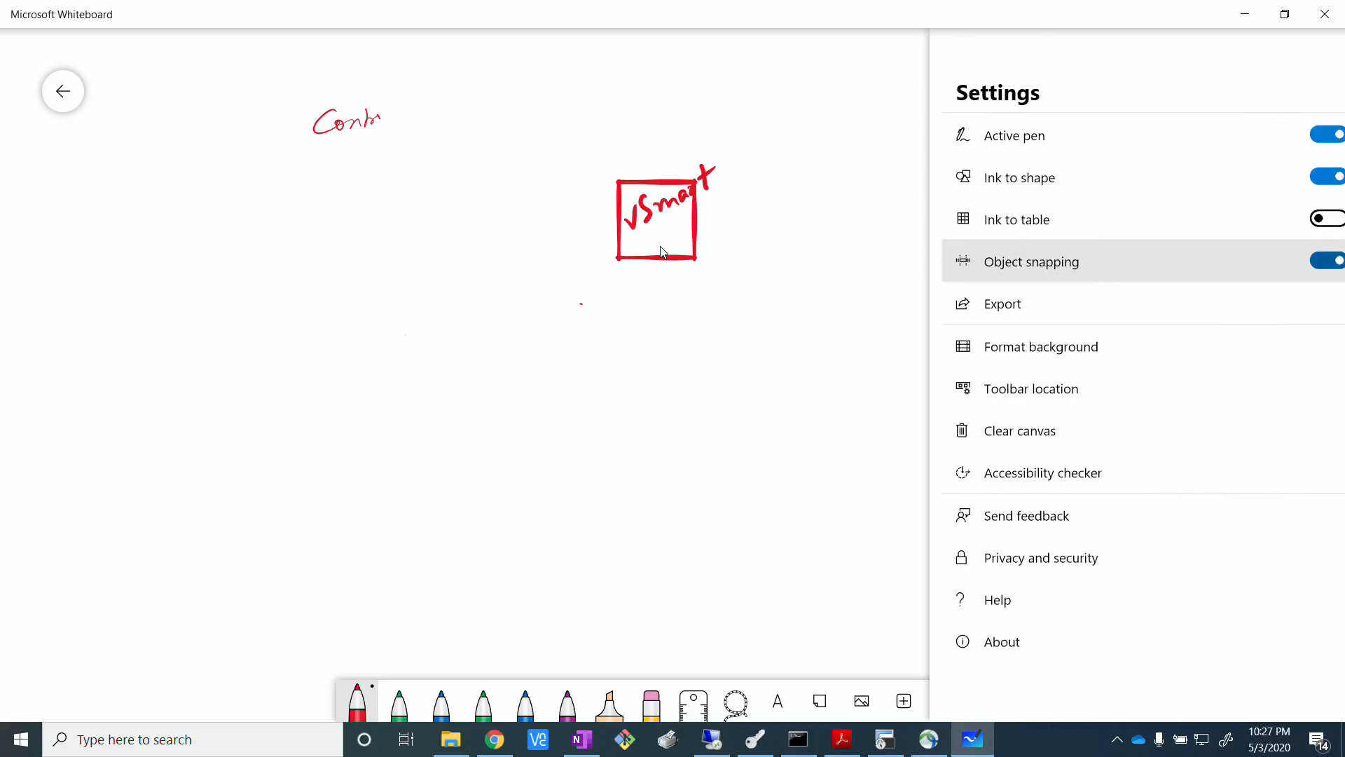
pyautogui.click(777, 700)
pyautogui.click(736, 700)
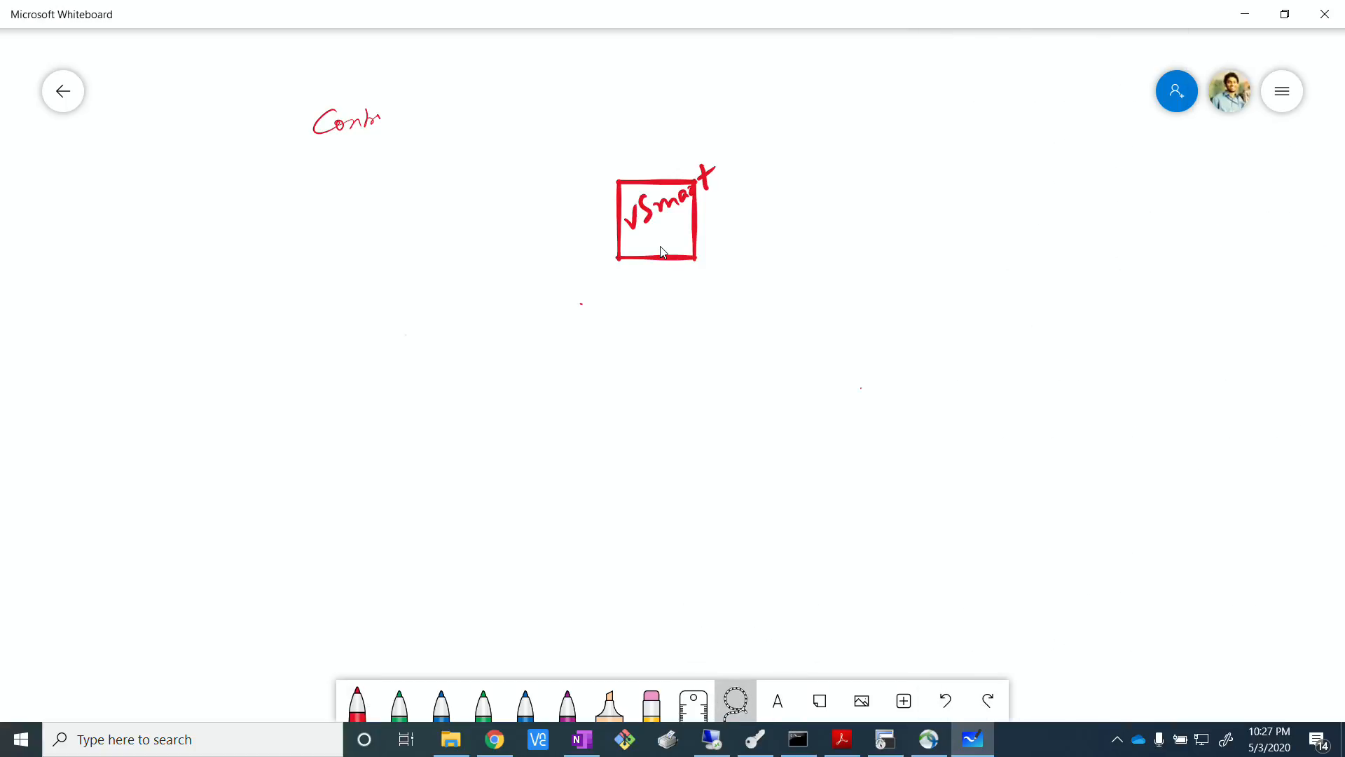
pyautogui.moveTo(277, 107)
pyautogui.mouseDown()
pyautogui.moveTo(470, 95)
pyautogui.moveTo(287, 143)
pyautogui.mouseUp()
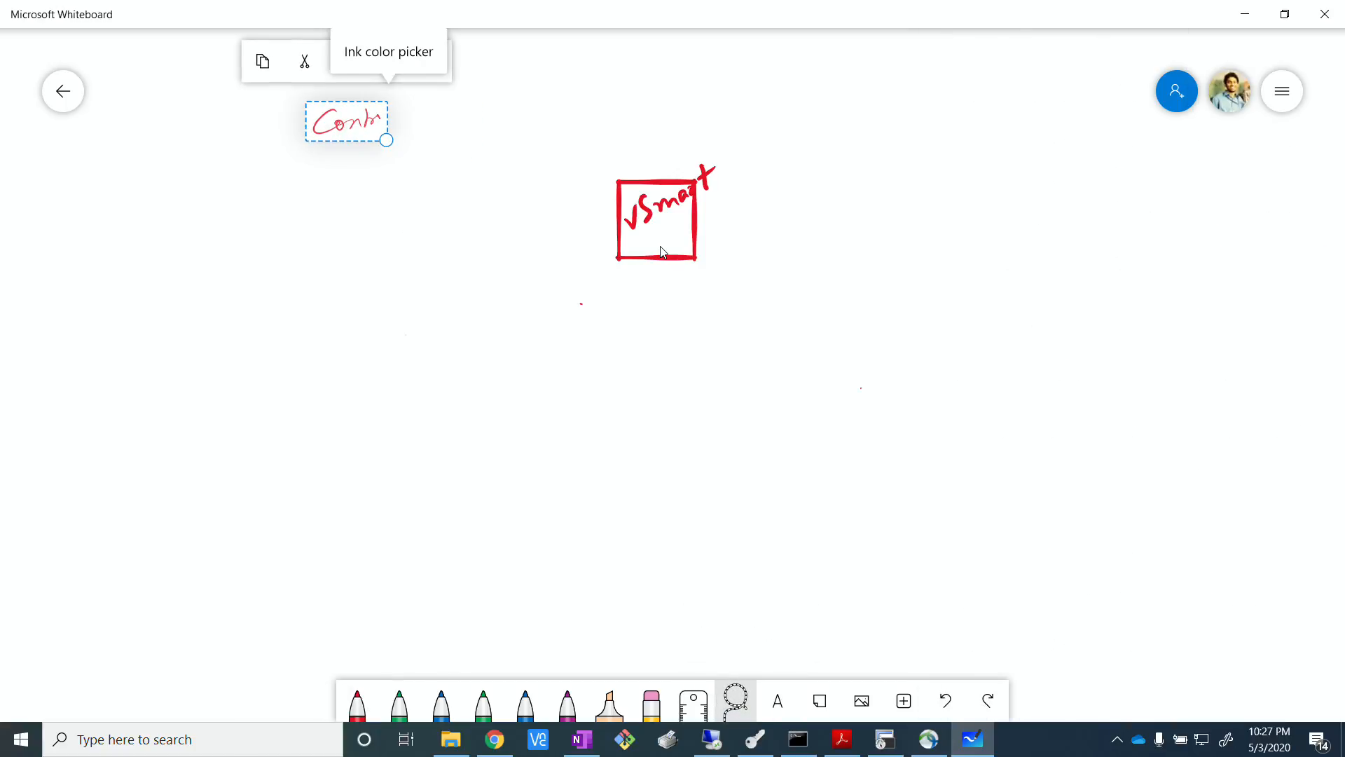
pyautogui.click(347, 61)
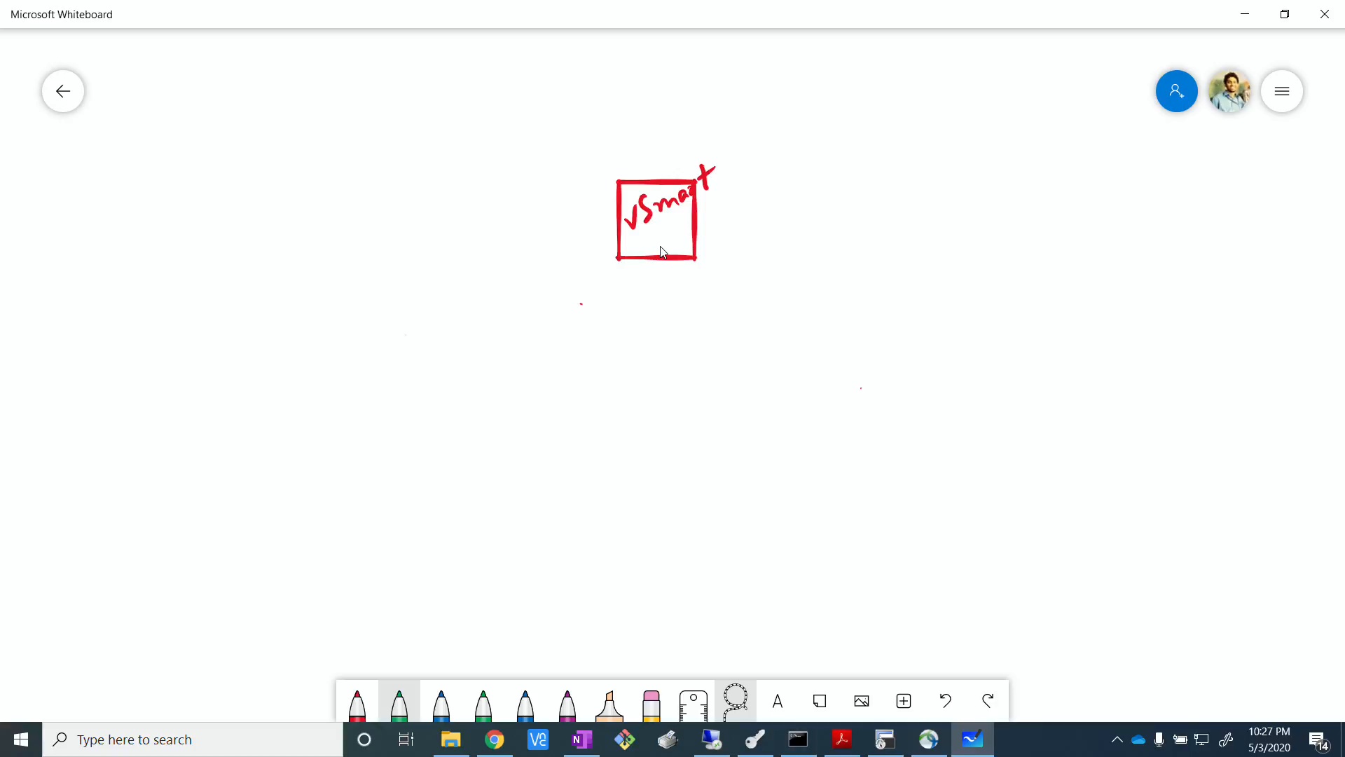
# Change the pen colour to black and handwrite the headings "Control" and "Data" on either side of the vSmart square.
pyautogui.click(357, 701)
pyautogui.click(357, 701)
pyautogui.click(441, 659)
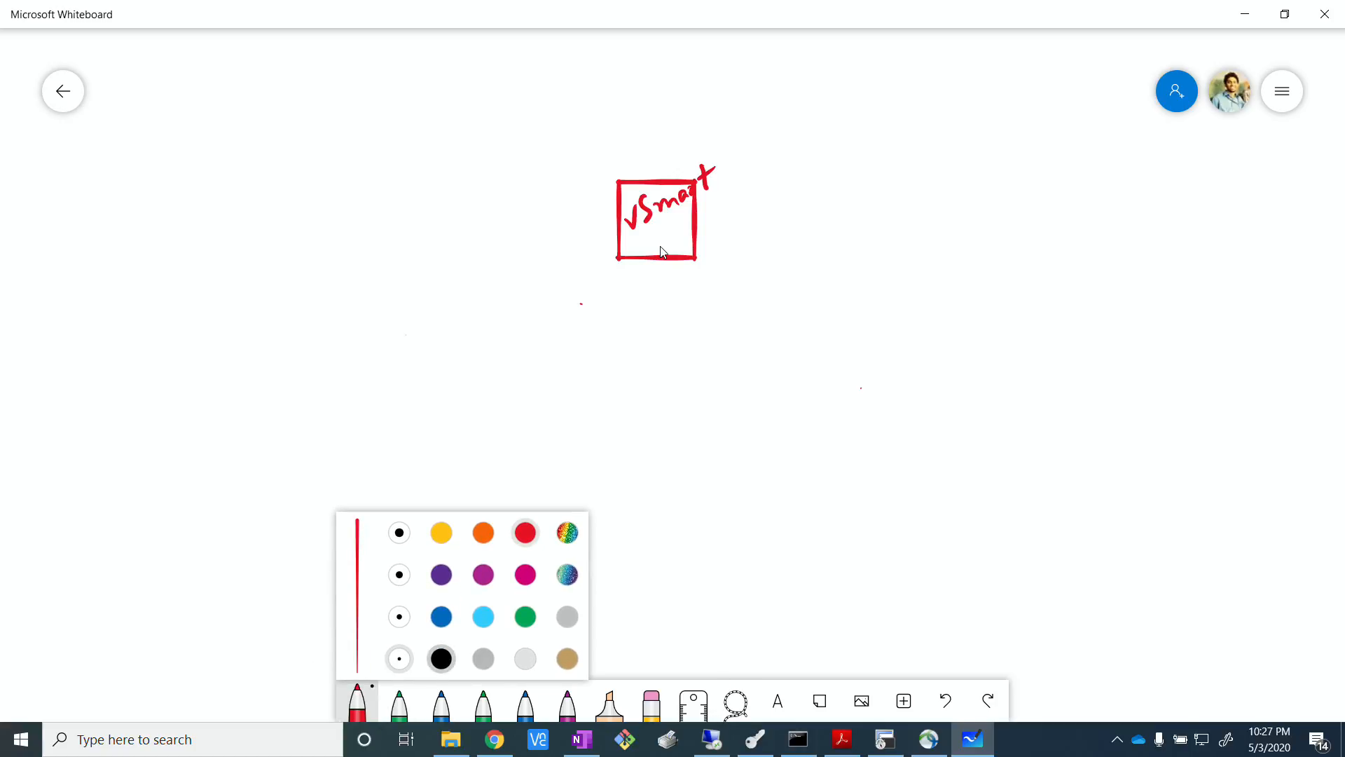
pyautogui.click(346, 137)
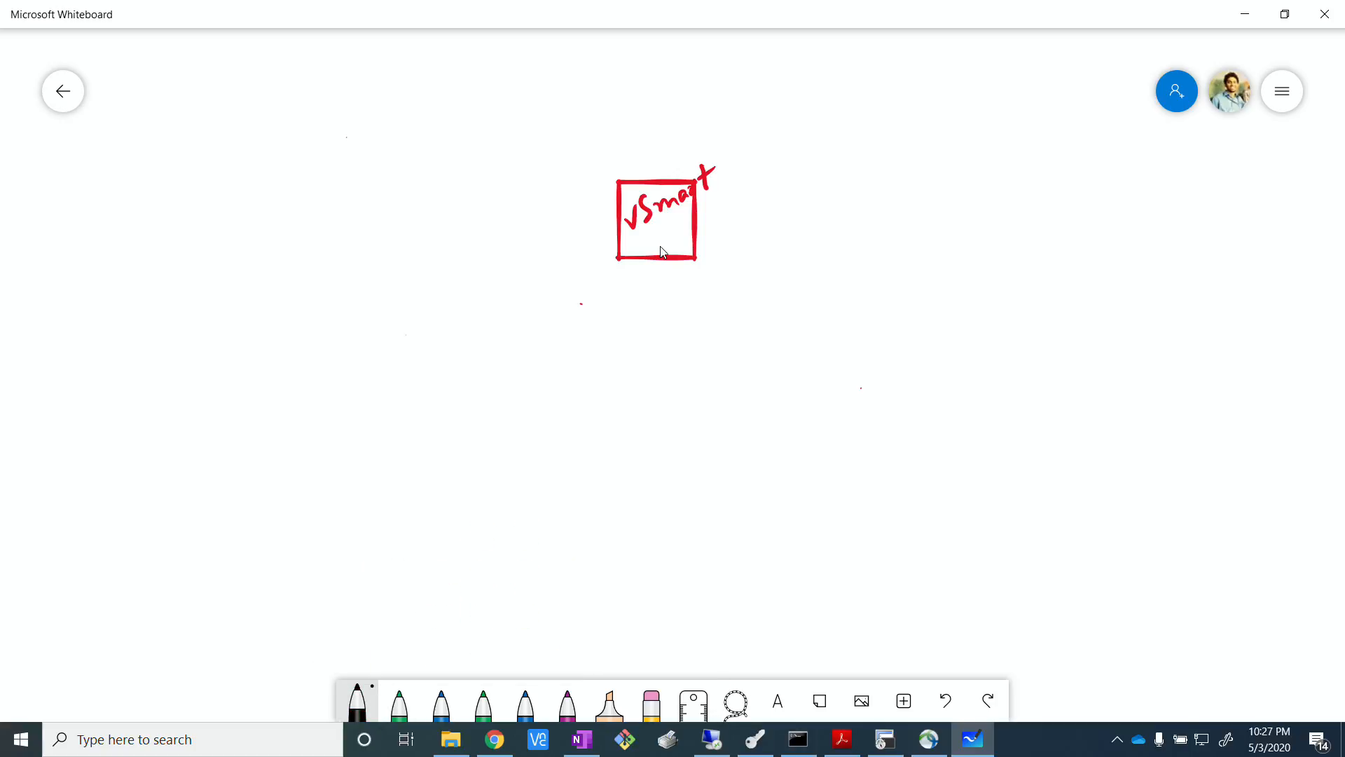
pyautogui.moveTo(349, 124); pyautogui.dragTo(365, 129)
pyautogui.moveTo(372, 127); pyautogui.dragTo(385, 134)
pyautogui.moveTo(389, 117)
pyautogui.mouseDown()
pyautogui.moveTo(390, 136)
pyautogui.moveTo(404, 119)
pyautogui.mouseUp()
pyautogui.moveTo(405, 131)
pyautogui.mouseDown()
pyautogui.moveTo(414, 118)
pyautogui.moveTo(422, 137)
pyautogui.mouseUp()
pyautogui.moveTo(869, 106); pyautogui.dragTo(864, 137)
pyautogui.moveTo(852, 109)
pyautogui.mouseDown()
pyautogui.moveTo(866, 133)
pyautogui.moveTo(906, 130)
pyautogui.mouseUp()
pyautogui.moveTo(899, 112); pyautogui.dragTo(952, 115)
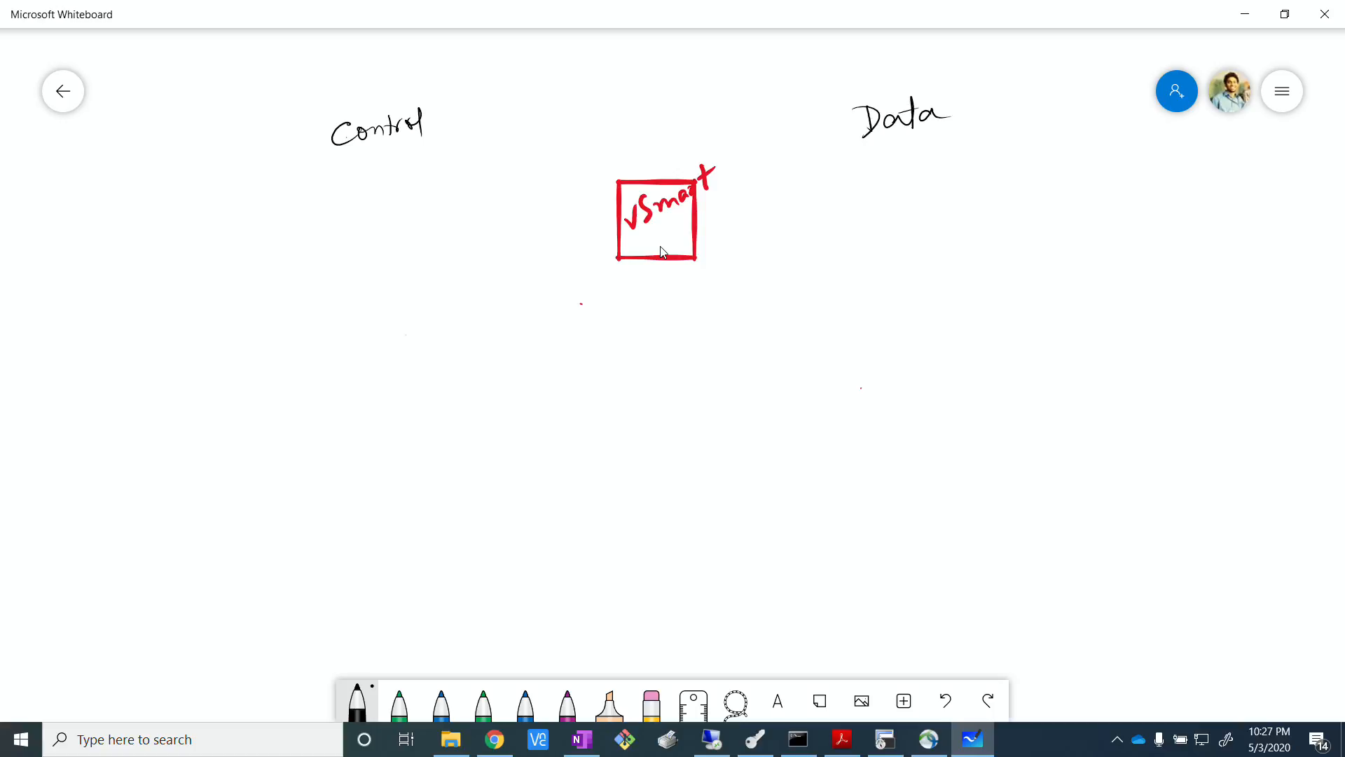
# Draw two branches below the Control heading and label them "Centralized" and "Local".
pyautogui.moveTo(352, 177); pyautogui.dragTo(261, 276)
pyautogui.moveTo(349, 179); pyautogui.dragTo(412, 288)
pyautogui.moveTo(170, 306)
pyautogui.mouseDown()
pyautogui.moveTo(168, 322)
pyautogui.moveTo(235, 291)
pyautogui.moveTo(266, 309)
pyautogui.moveTo(264, 284)
pyautogui.mouseUp()
pyautogui.moveTo(409, 288); pyautogui.dragTo(428, 308)
pyautogui.moveTo(448, 301); pyautogui.dragTo(464, 312)
pyautogui.moveTo(468, 282); pyautogui.dragTo(472, 312)
# Draw two branches below the Data heading and label them "Centralized" and "Local".
pyautogui.moveTo(925, 148)
pyautogui.mouseDown()
pyautogui.moveTo(839, 266)
pyautogui.moveTo(1042, 250)
pyautogui.mouseUp()
pyautogui.moveTo(765, 287); pyautogui.dragTo(769, 309)
pyautogui.moveTo(771, 302); pyautogui.dragTo(797, 298)
pyautogui.moveTo(797, 283)
pyautogui.mouseDown()
pyautogui.moveTo(799, 304)
pyautogui.moveTo(879, 284)
pyautogui.moveTo(881, 300)
pyautogui.mouseUp()
pyautogui.moveTo(1045, 257); pyautogui.dragTo(1074, 276)
pyautogui.moveTo(1090, 268)
pyautogui.mouseDown()
pyautogui.moveTo(1125, 250)
pyautogui.moveTo(1123, 283)
pyautogui.mouseUp()
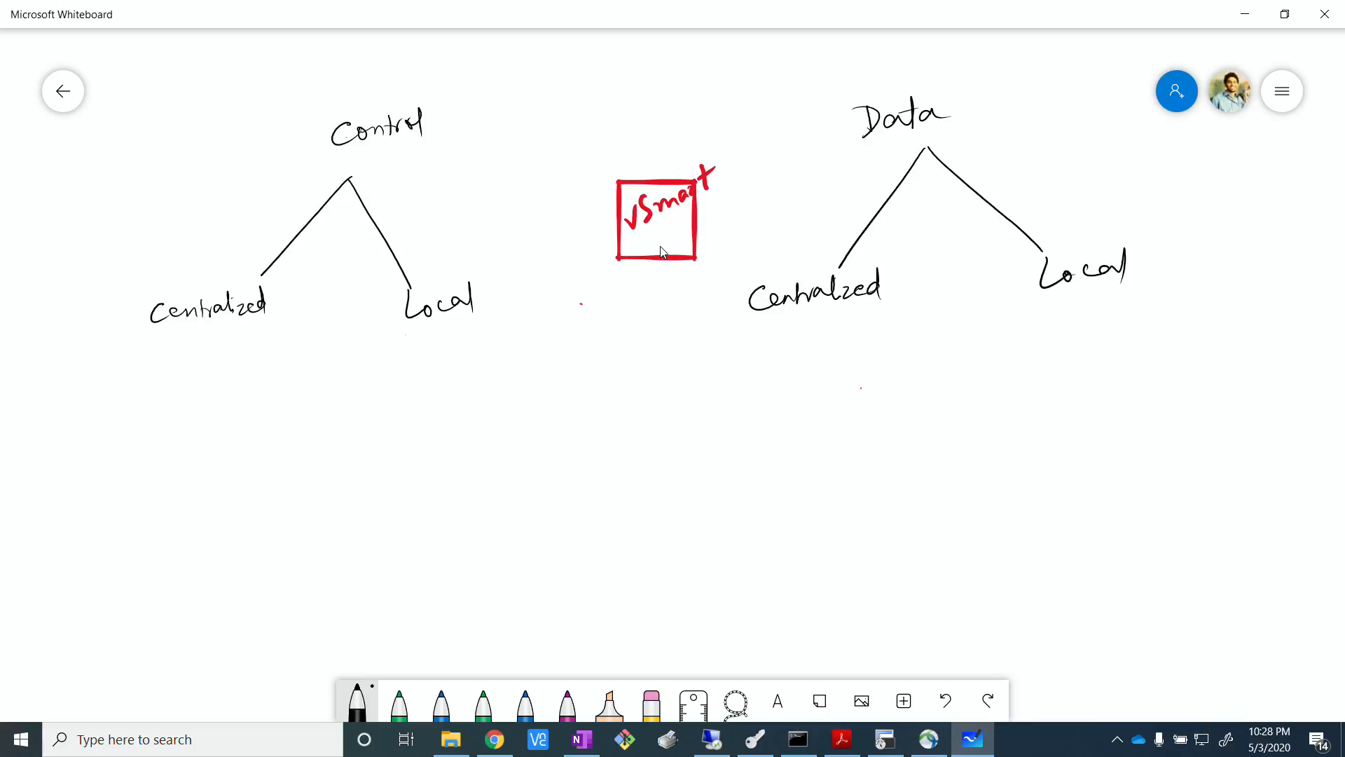
# Underline Centralized under Control and list "Topology" and "VPN member" beneath it as dashed items.
pyautogui.moveTo(142, 339); pyautogui.dragTo(256, 334)
pyautogui.moveTo(155, 361); pyautogui.dragTo(153, 382)
pyautogui.moveTo(147, 363)
pyautogui.mouseDown()
pyautogui.moveTo(213, 372)
pyautogui.moveTo(243, 393)
pyautogui.mouseUp()
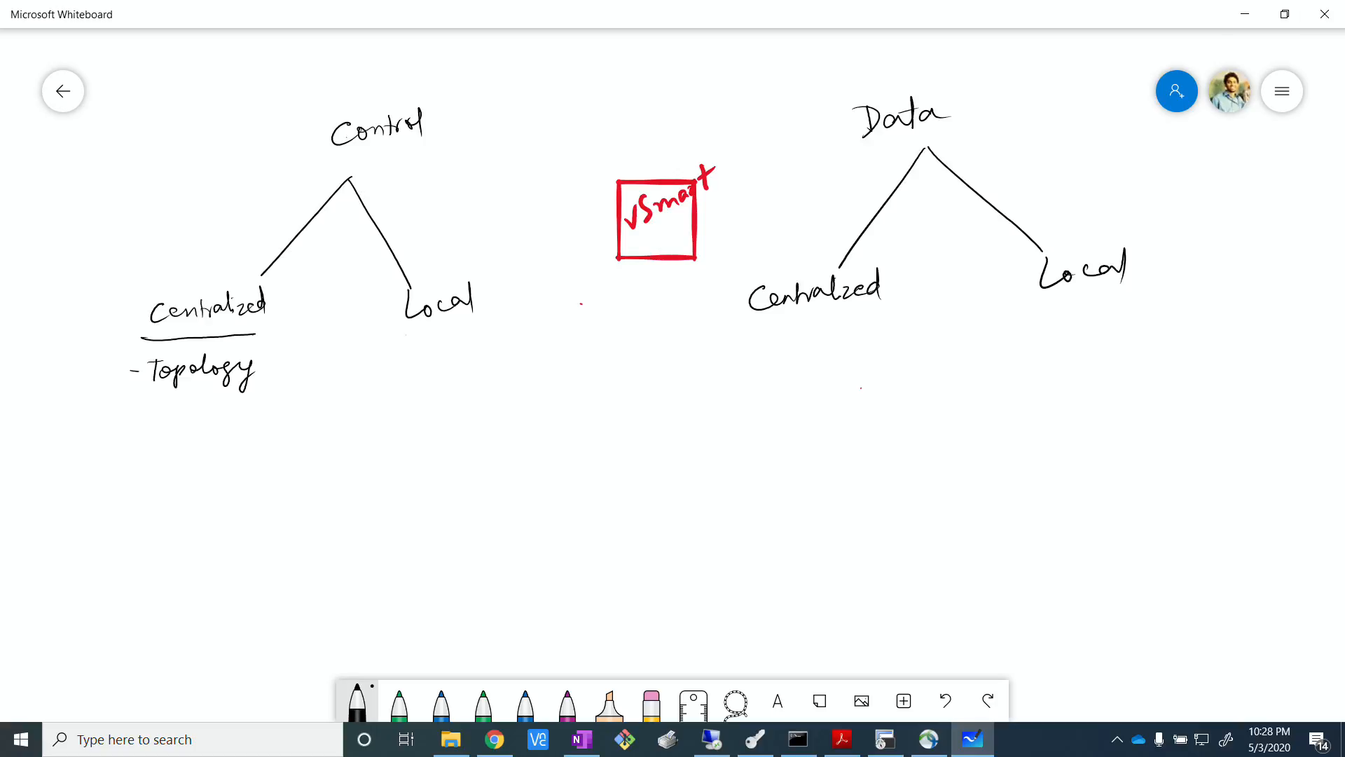
pyautogui.hotkey('alt', 'Tab')
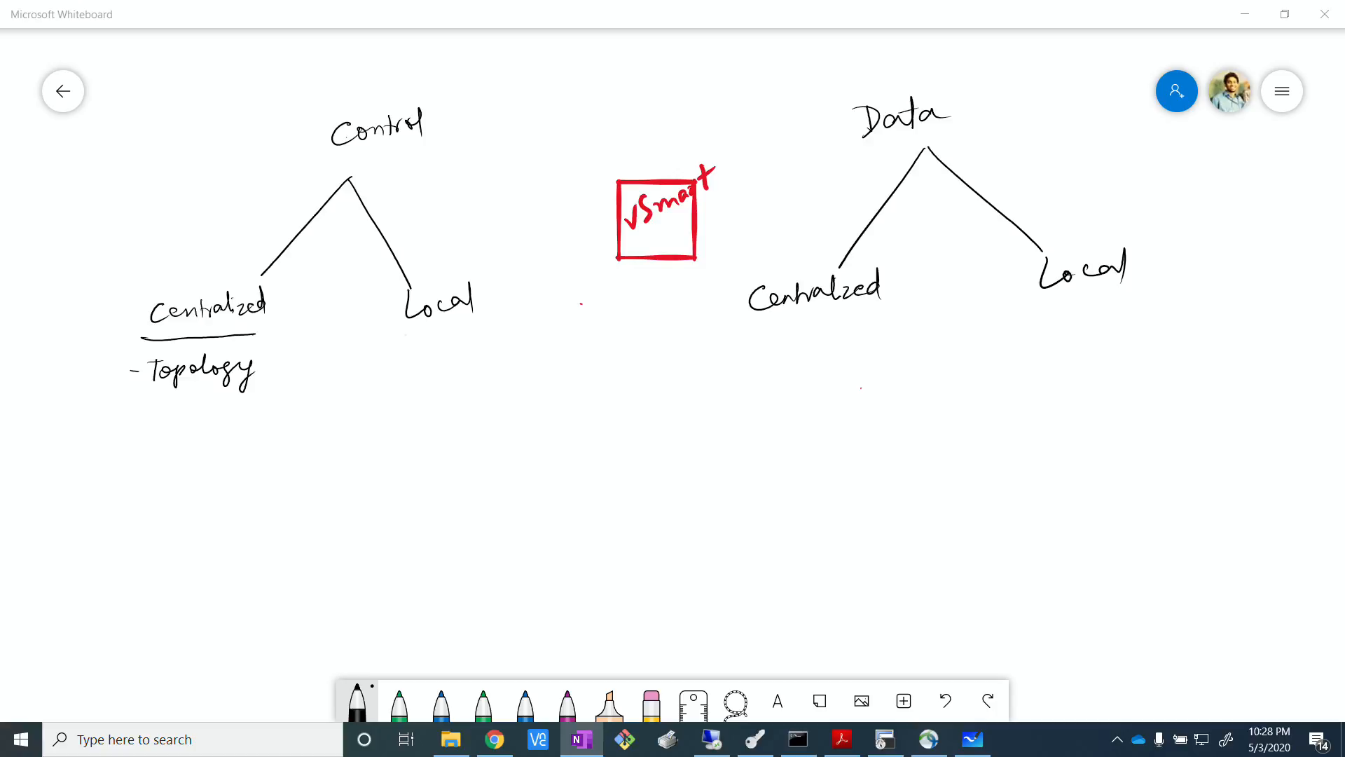
pyautogui.moveTo(123, 412); pyautogui.dragTo(139, 410)
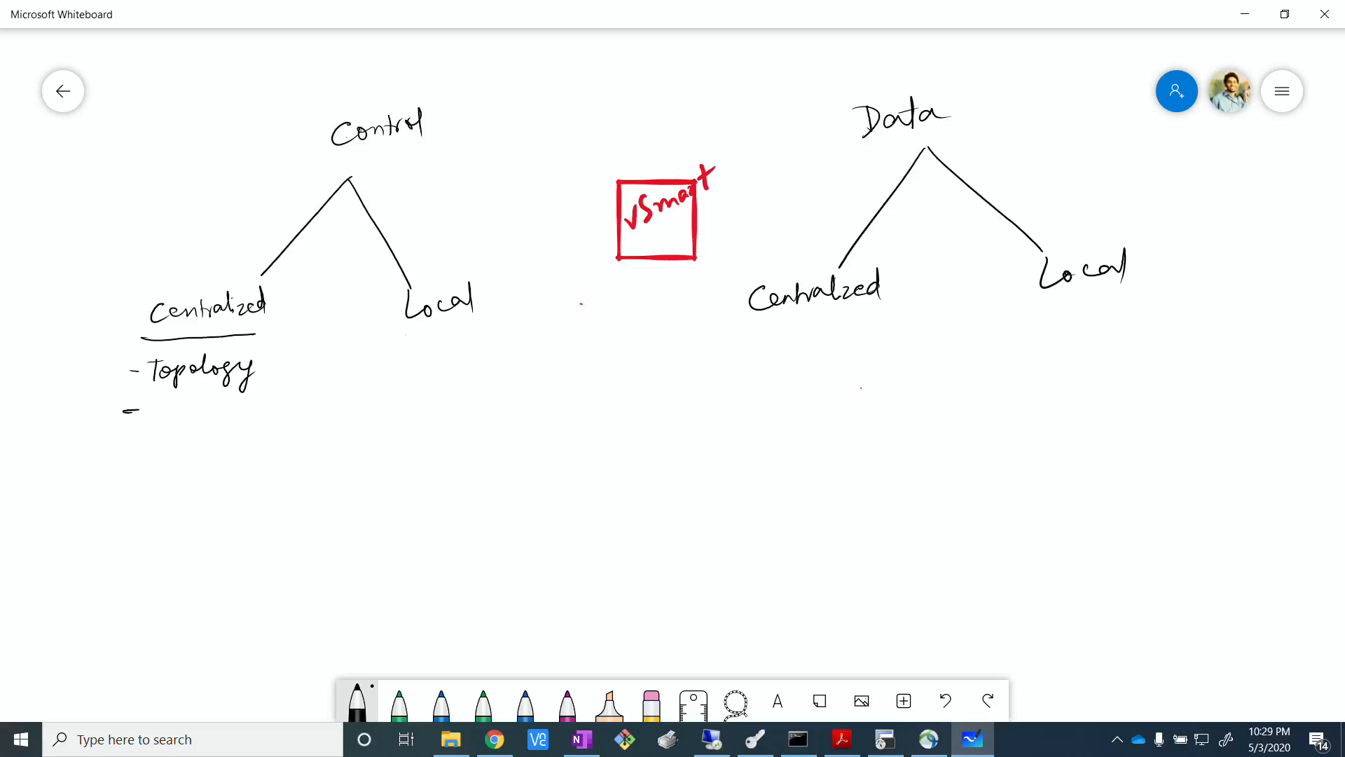
pyautogui.moveTo(156, 403); pyautogui.dragTo(288, 409)
pyautogui.click(216, 413)
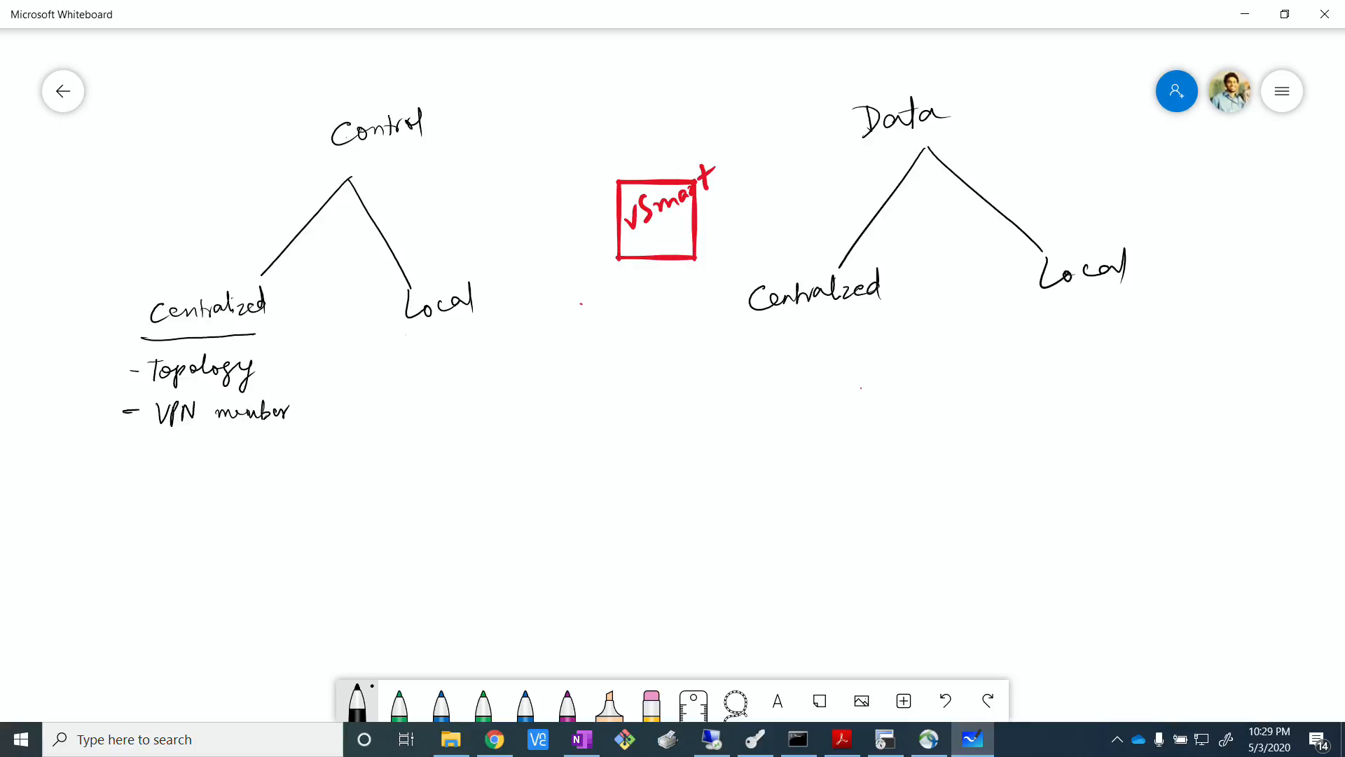
# Underline Local under Control and write "BGP/OSPF" beneath it.
pyautogui.moveTo(402, 332); pyautogui.dragTo(492, 334)
pyautogui.moveTo(398, 356)
pyautogui.mouseDown()
pyautogui.moveTo(398, 379)
pyautogui.moveTo(430, 370)
pyautogui.moveTo(440, 385)
pyautogui.mouseUp()
pyautogui.moveTo(469, 360); pyautogui.dragTo(488, 377)
pyautogui.moveTo(488, 359); pyautogui.dragTo(490, 369)
pyautogui.moveTo(501, 356); pyautogui.dragTo(500, 372)
pyautogui.moveTo(500, 351); pyautogui.dragTo(514, 348)
pyautogui.moveTo(497, 365); pyautogui.dragTo(512, 361)
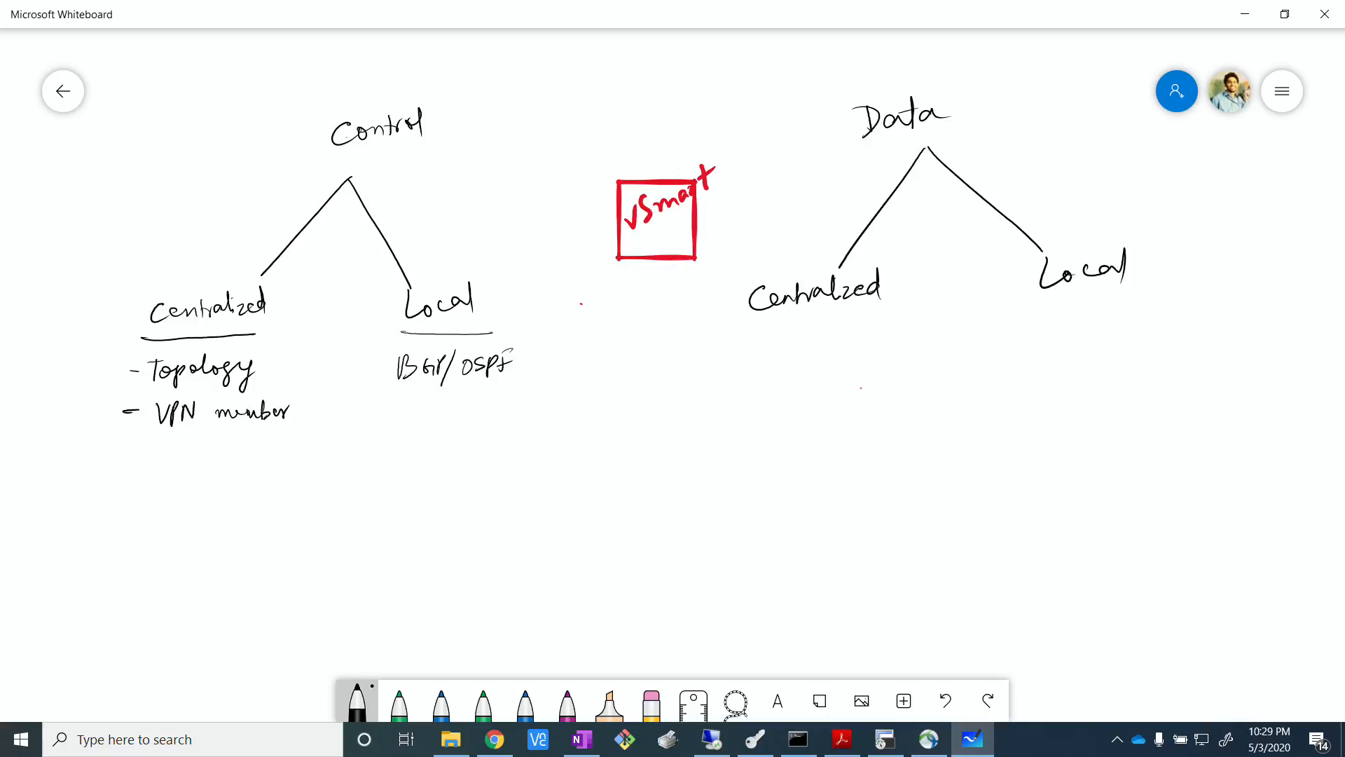
# Change the pen colour to red and draw two ovals labelled "vEdge" above the vSmart square.
pyautogui.click(357, 702)
pyautogui.click(525, 532)
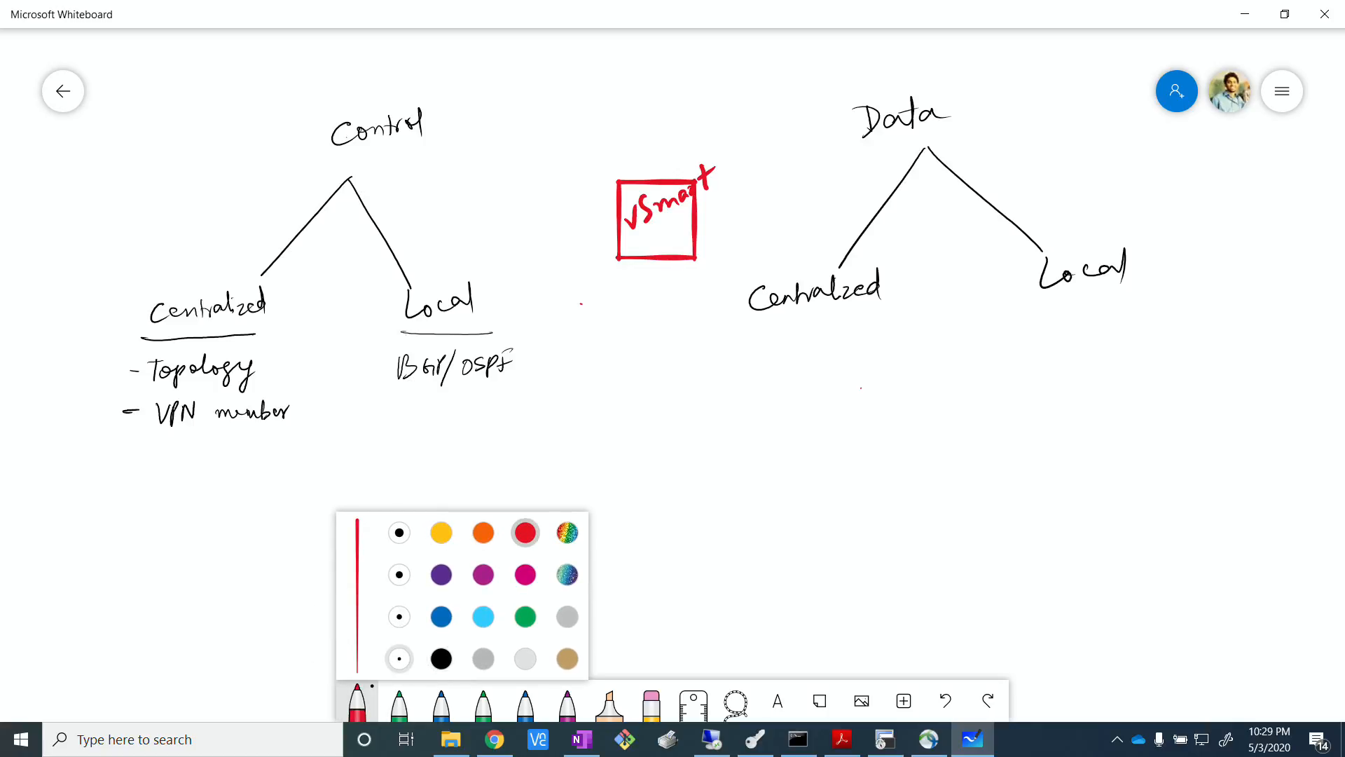
pyautogui.moveTo(581, 38)
pyautogui.mouseDown()
pyautogui.moveTo(501, 66)
pyautogui.moveTo(578, 36)
pyautogui.mouseUp()
pyautogui.moveTo(509, 65); pyautogui.dragTo(542, 72)
pyautogui.moveTo(531, 51); pyautogui.dragTo(576, 64)
pyautogui.moveTo(757, 39)
pyautogui.mouseDown()
pyautogui.moveTo(729, 89)
pyautogui.moveTo(757, 38)
pyautogui.mouseUp()
pyautogui.moveTo(705, 65)
pyautogui.mouseDown()
pyautogui.moveTo(726, 73)
pyautogui.moveTo(744, 56)
pyautogui.mouseUp()
pyautogui.moveTo(744, 70); pyautogui.dragTo(765, 63)
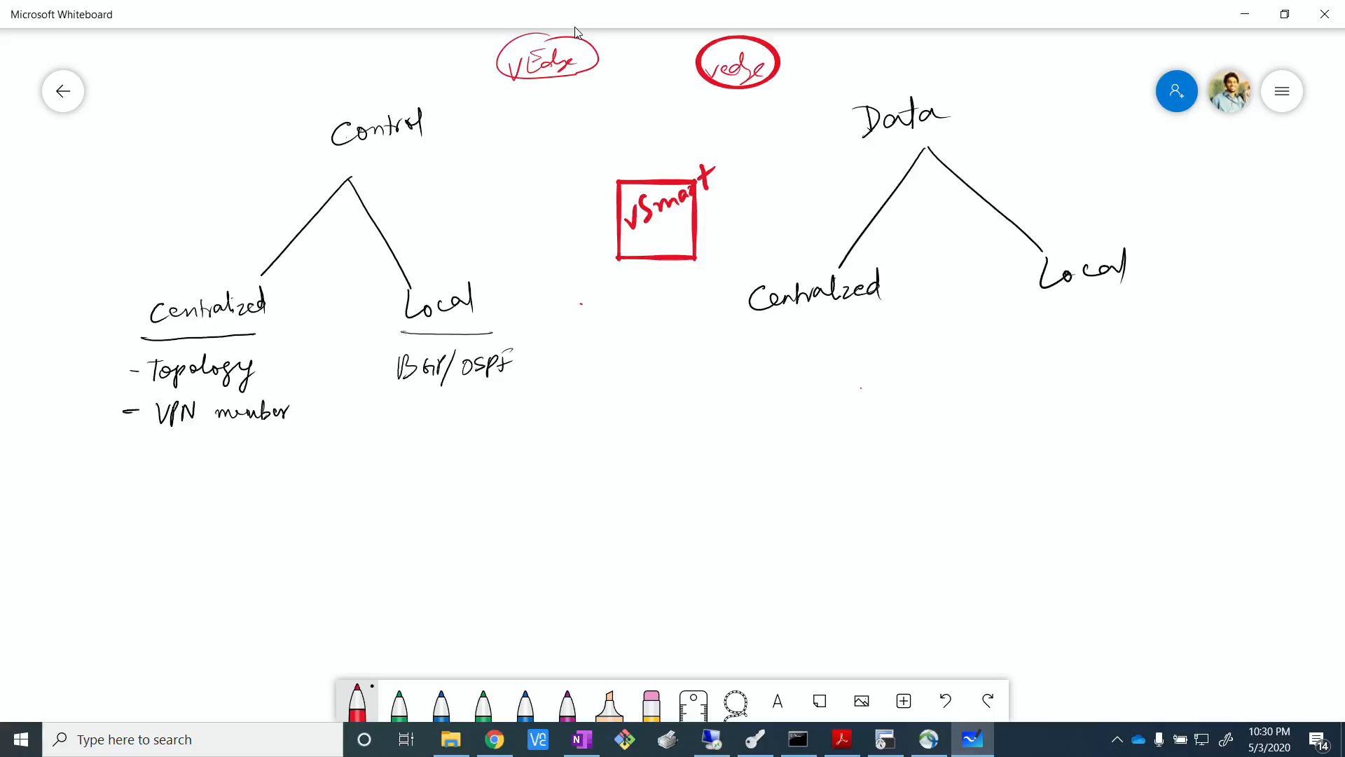
# Draw a red arrow from each vEdge oval down to the vSmart square.
pyautogui.moveTo(534, 77); pyautogui.dragTo(592, 177)
pyautogui.moveTo(589, 153); pyautogui.dragTo(592, 174)
pyautogui.moveTo(734, 99)
pyautogui.mouseDown()
pyautogui.moveTo(688, 157)
pyautogui.moveTo(714, 146)
pyautogui.mouseUp()
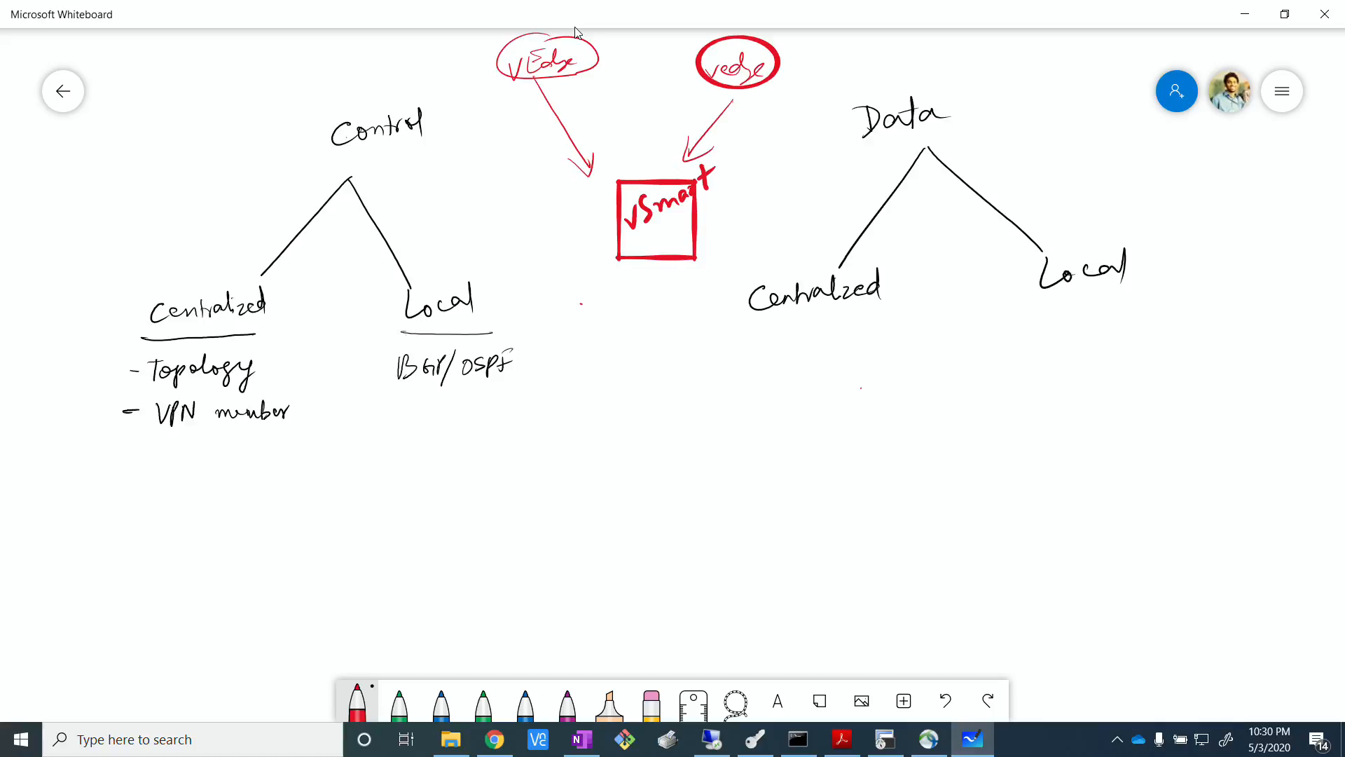
# Circle Centralized and Local under Control in red and redraw the outline around the vEdge oval nearer Control.
pyautogui.moveTo(279, 308)
pyautogui.mouseDown()
pyautogui.moveTo(250, 280)
pyautogui.moveTo(195, 343)
pyautogui.mouseUp()
pyautogui.moveTo(569, 159); pyautogui.dragTo(592, 175)
pyautogui.moveTo(403, 327)
pyautogui.mouseDown()
pyautogui.moveTo(429, 338)
pyautogui.moveTo(400, 323)
pyautogui.mouseUp()
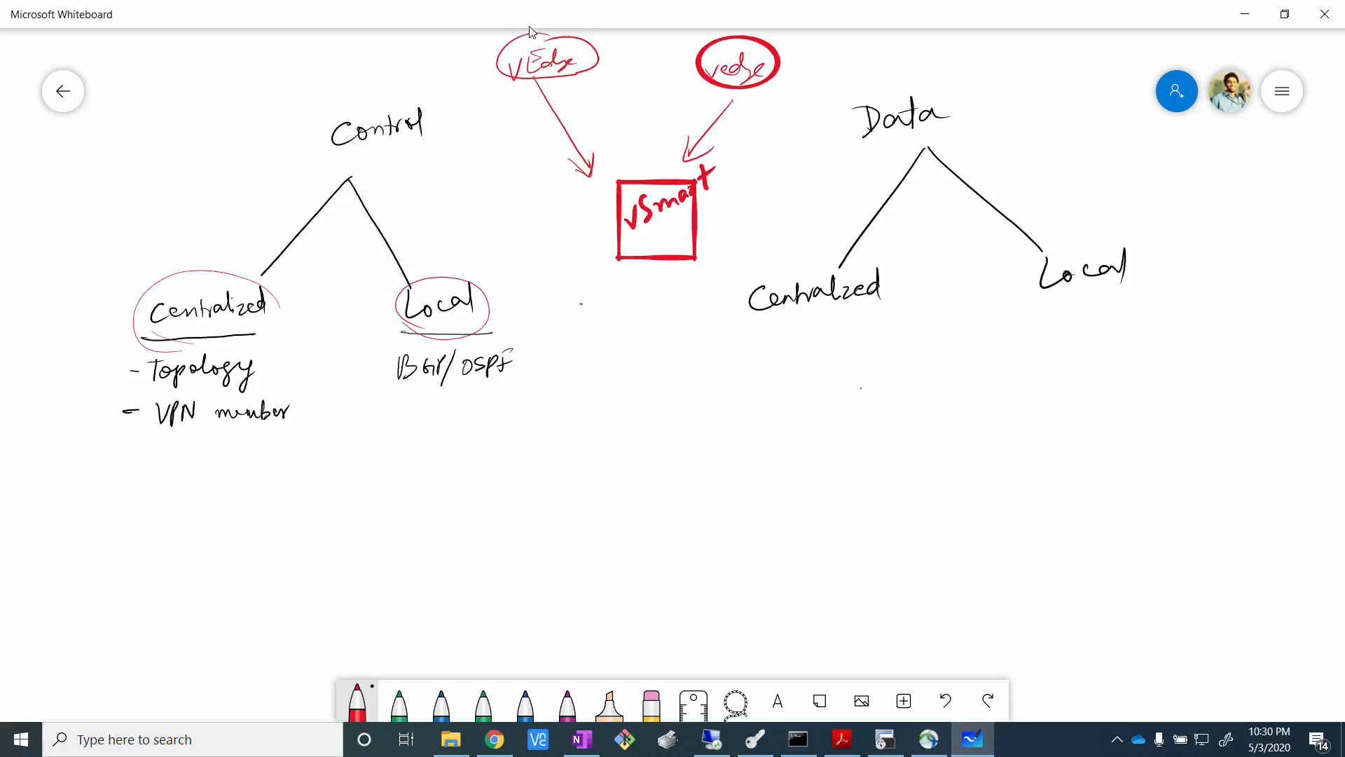
pyautogui.moveTo(523, 35)
pyautogui.mouseDown()
pyautogui.moveTo(488, 55)
pyautogui.moveTo(584, 77)
pyautogui.moveTo(505, 30)
pyautogui.moveTo(522, 32)
pyautogui.mouseUp()
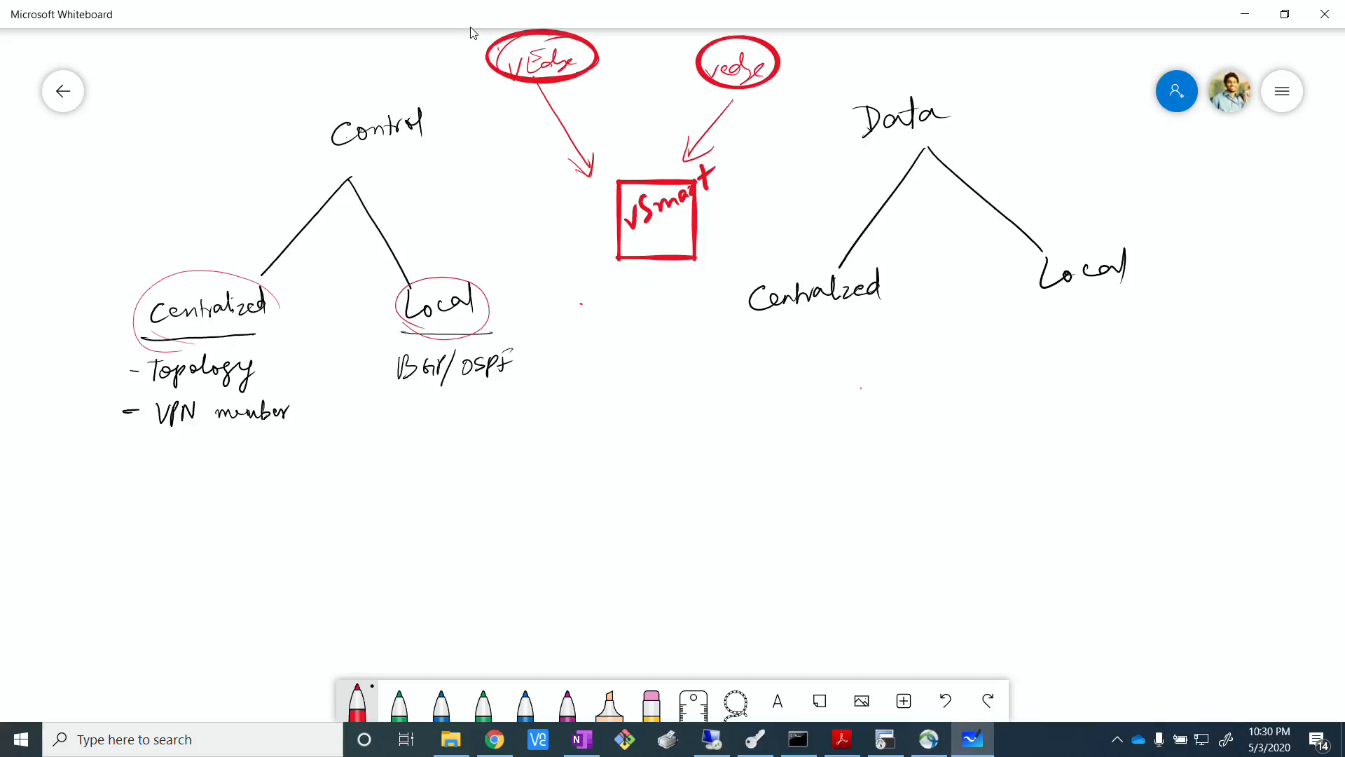
# Underline Control's Local, vSmart, the Data heading and both its branches in red, mark the vEdge nearer Data, and circle Data's Centralized.
pyautogui.moveTo(435, 337); pyautogui.dragTo(478, 330)
pyautogui.moveTo(628, 244); pyautogui.dragTo(659, 236)
pyautogui.moveTo(789, 317); pyautogui.dragTo(832, 313)
pyautogui.moveTo(1049, 297); pyautogui.dragTo(1108, 298)
pyautogui.moveTo(771, 46); pyautogui.dragTo(796, 43)
pyautogui.moveTo(870, 144); pyautogui.dragTo(930, 136)
pyautogui.moveTo(864, 146); pyautogui.dragTo(925, 141)
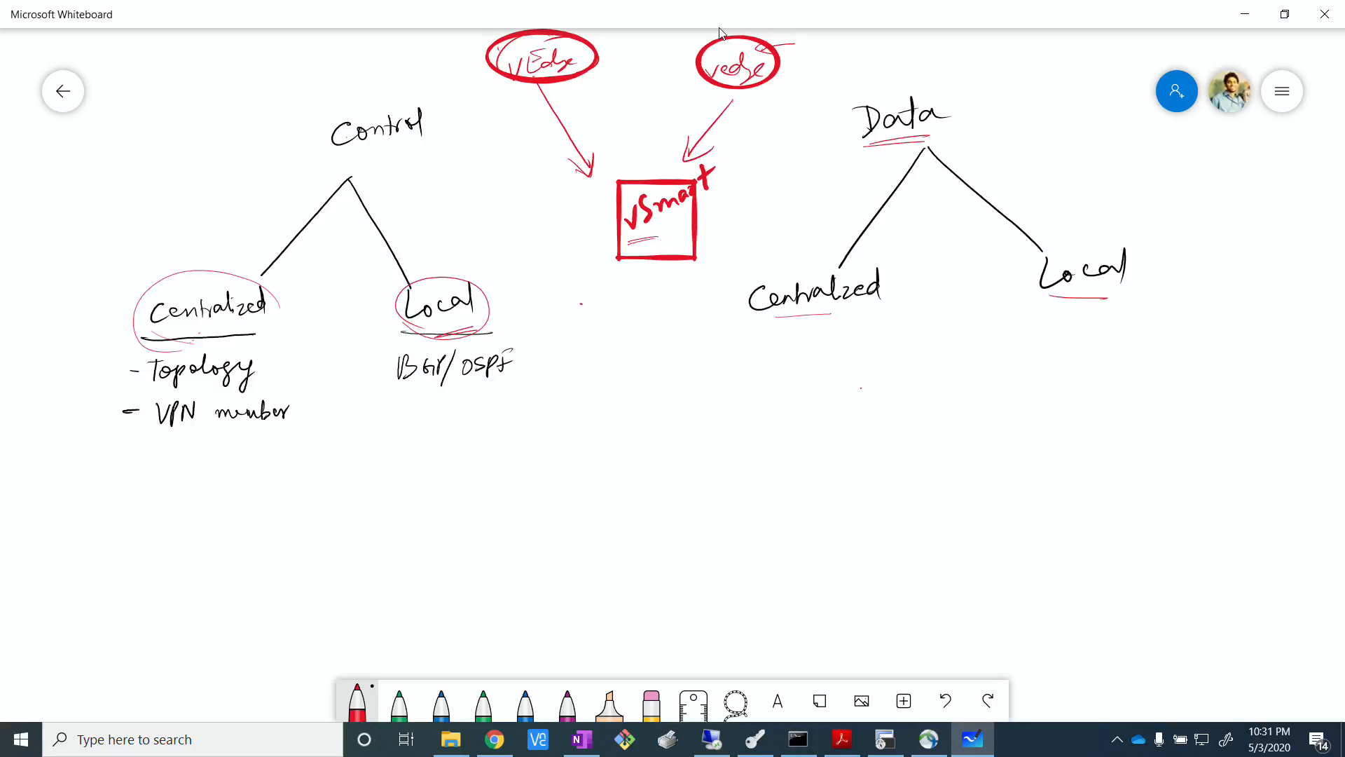
pyautogui.moveTo(780, 265)
pyautogui.mouseDown()
pyautogui.moveTo(879, 253)
pyautogui.moveTo(743, 323)
pyautogui.moveTo(742, 289)
pyautogui.mouseUp()
# Draw a red arrow from vSmart back to the vEdge nearer Data, and connect that vEdge to a box labelled "memory".
pyautogui.moveTo(709, 184); pyautogui.dragTo(762, 109)
pyautogui.moveTo(778, 53)
pyautogui.mouseDown()
pyautogui.moveTo(802, 49)
pyautogui.moveTo(813, 76)
pyautogui.mouseUp()
pyautogui.moveTo(814, 36)
pyautogui.mouseDown()
pyautogui.moveTo(883, 31)
pyautogui.moveTo(821, 79)
pyautogui.moveTo(816, 41)
pyautogui.moveTo(858, 56)
pyautogui.moveTo(885, 42)
pyautogui.moveTo(880, 62)
pyautogui.mouseUp()
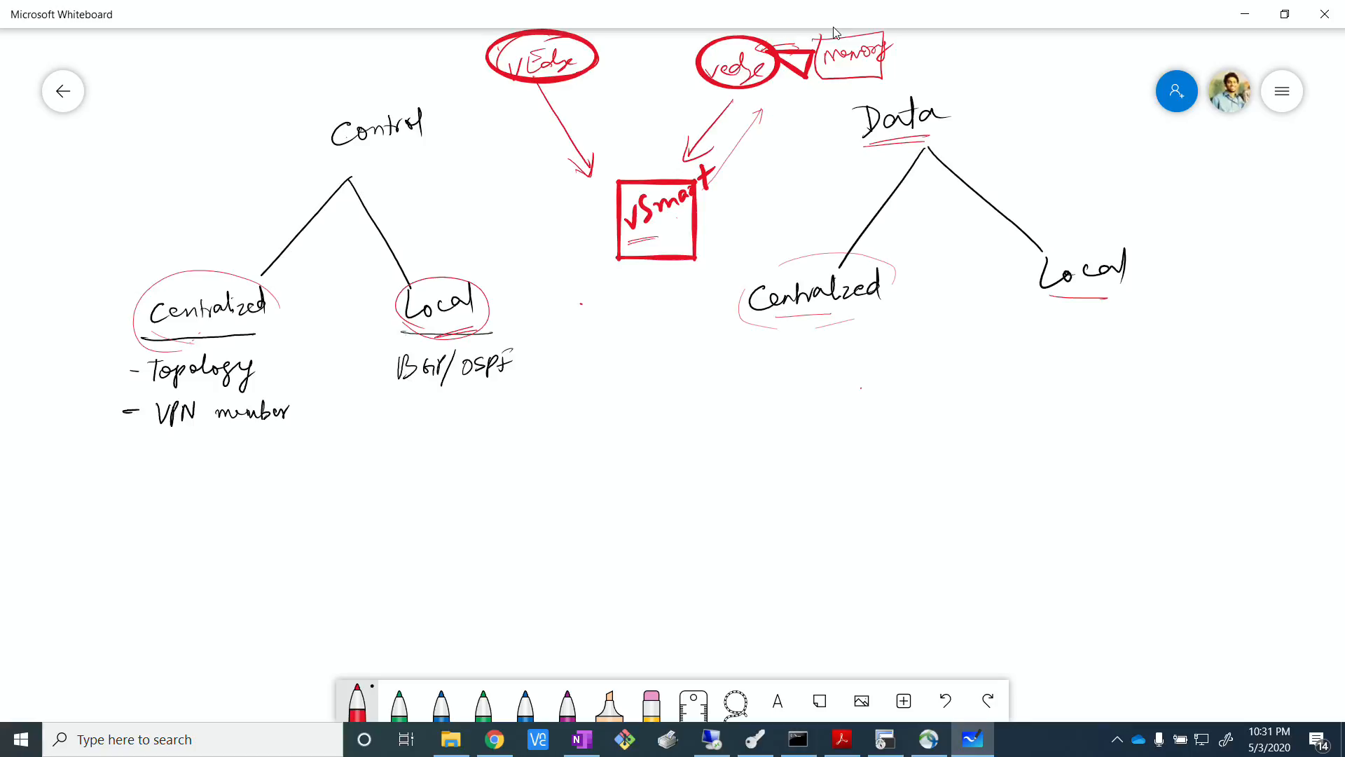
pyautogui.hotkey('alt', 'Tab')
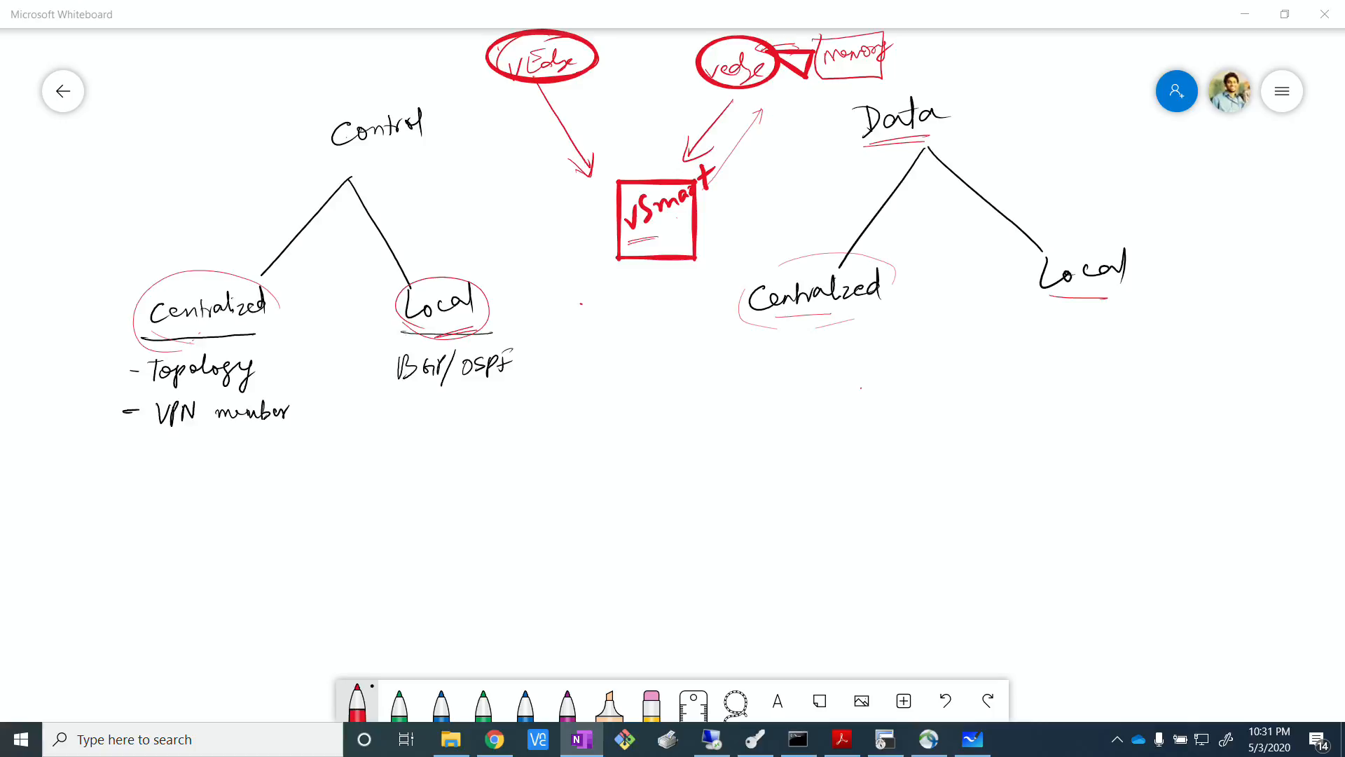
# Change the pen colour to black and write "ACL, QOS, NAT" and "App Aware routing" beneath Centralized under Data.
pyautogui.click(357, 700)
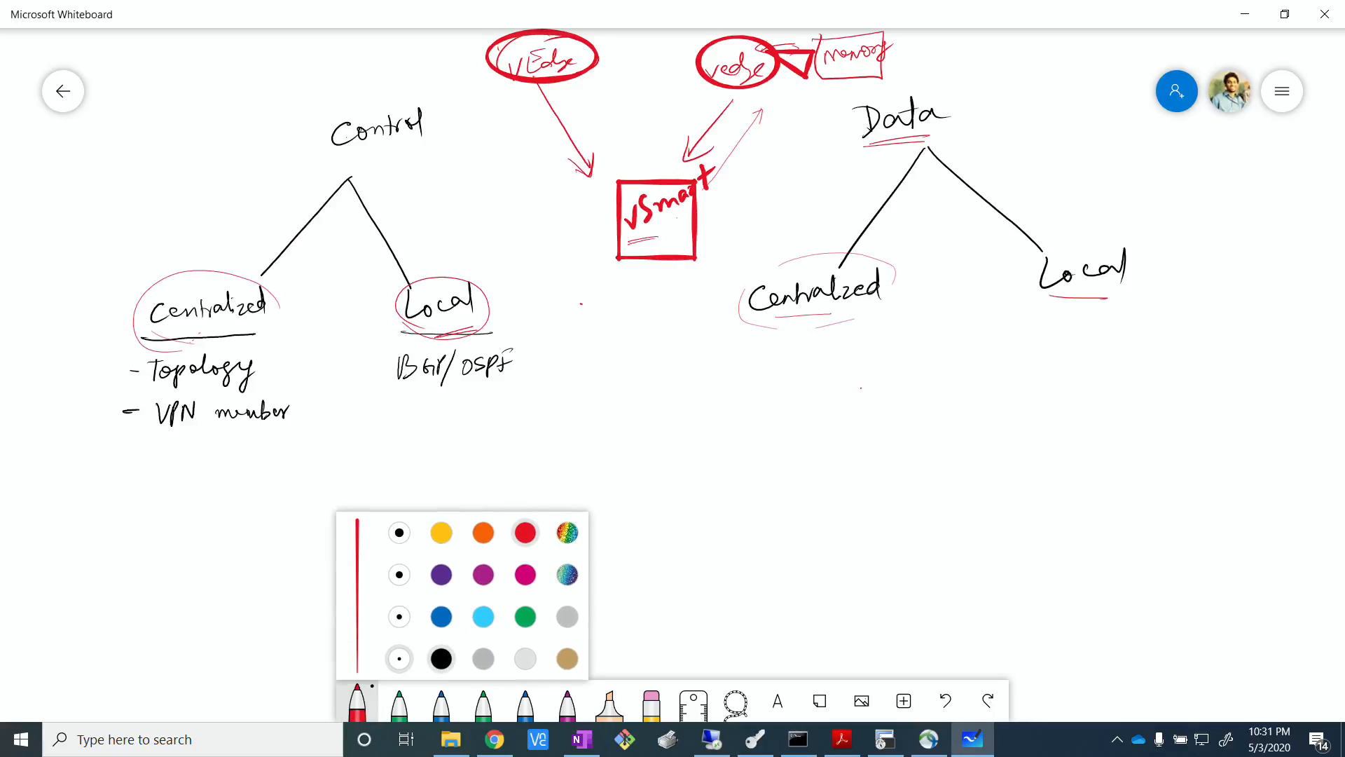
pyautogui.click(441, 658)
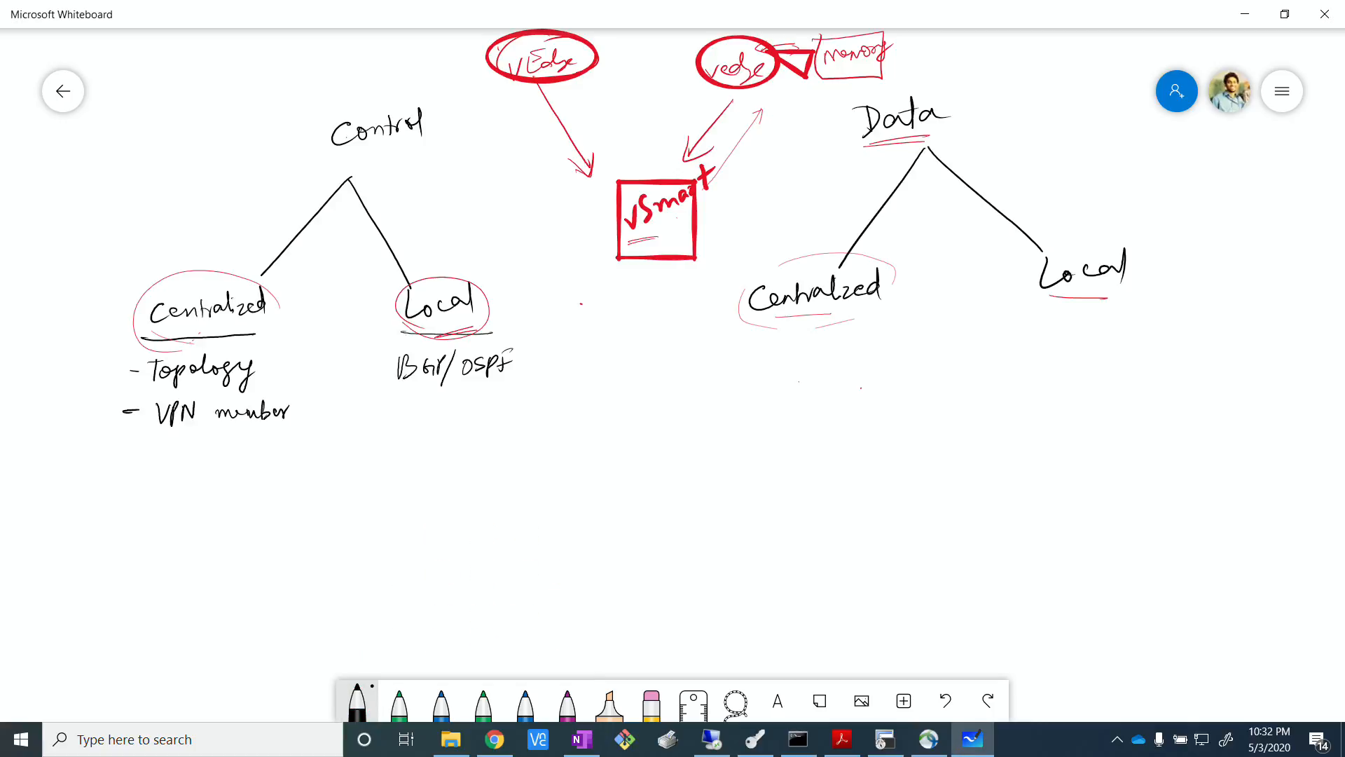
pyautogui.moveTo(748, 384); pyautogui.dragTo(768, 374)
pyautogui.moveTo(783, 365)
pyautogui.mouseDown()
pyautogui.moveTo(770, 372)
pyautogui.moveTo(789, 383)
pyautogui.mouseUp()
pyautogui.moveTo(799, 362)
pyautogui.mouseDown()
pyautogui.moveTo(812, 381)
pyautogui.moveTo(843, 382)
pyautogui.moveTo(857, 360)
pyautogui.mouseUp()
pyautogui.moveTo(875, 357); pyautogui.dragTo(866, 369)
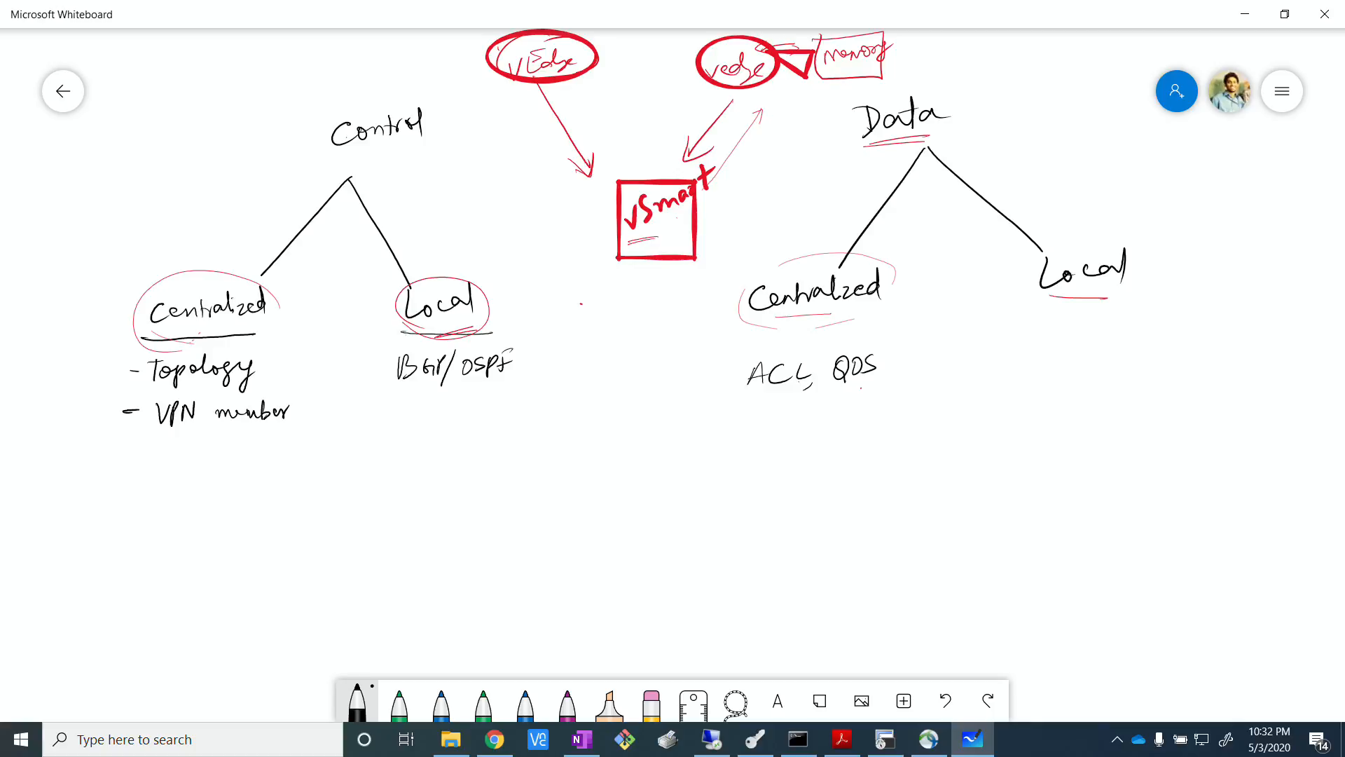
pyautogui.moveTo(894, 376)
pyautogui.mouseDown()
pyautogui.moveTo(911, 353)
pyautogui.moveTo(920, 367)
pyautogui.mouseUp()
pyautogui.moveTo(931, 356); pyautogui.dragTo(929, 376)
pyautogui.moveTo(925, 357); pyautogui.dragTo(943, 353)
pyautogui.moveTo(751, 448)
pyautogui.mouseDown()
pyautogui.moveTo(759, 423)
pyautogui.moveTo(768, 452)
pyautogui.moveTo(786, 434)
pyautogui.moveTo(941, 415)
pyautogui.moveTo(937, 453)
pyautogui.mouseUp()
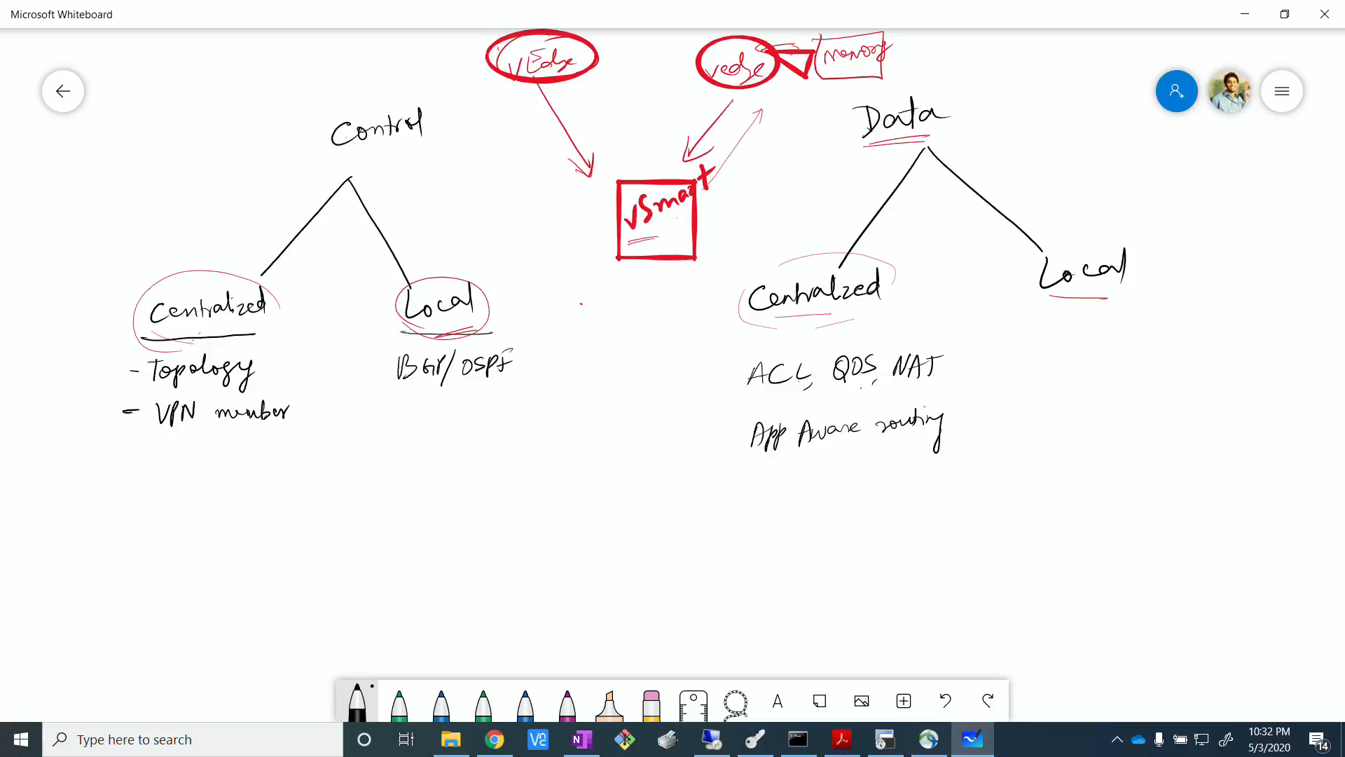
# Write "ACL, QOS" beneath Local under Data, with an arrow down to a circled "interface".
pyautogui.moveTo(1081, 370)
pyautogui.mouseDown()
pyautogui.moveTo(1100, 369)
pyautogui.moveTo(1100, 354)
pyautogui.moveTo(1125, 360)
pyautogui.mouseUp()
pyautogui.moveTo(1137, 339)
pyautogui.mouseDown()
pyautogui.moveTo(1132, 359)
pyautogui.moveTo(1151, 356)
pyautogui.mouseUp()
pyautogui.moveTo(1167, 343)
pyautogui.mouseDown()
pyautogui.moveTo(1160, 364)
pyautogui.moveTo(1182, 365)
pyautogui.mouseUp()
pyautogui.moveTo(1200, 343); pyautogui.dragTo(1191, 365)
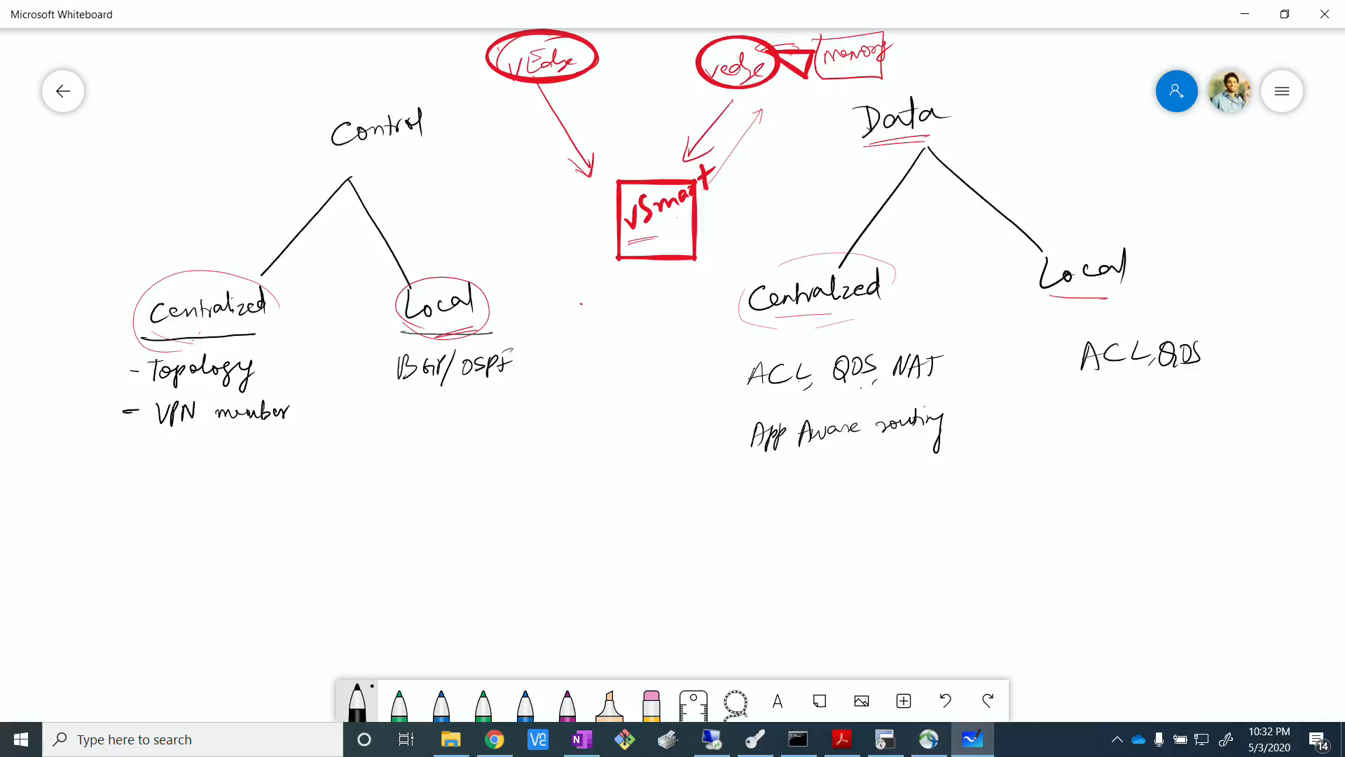
pyautogui.moveTo(1121, 387)
pyautogui.mouseDown()
pyautogui.moveTo(1120, 428)
pyautogui.moveTo(1134, 415)
pyautogui.mouseUp()
pyautogui.moveTo(1095, 467)
pyautogui.mouseDown()
pyautogui.moveTo(1143, 454)
pyautogui.moveTo(1197, 462)
pyautogui.moveTo(1147, 398)
pyautogui.mouseUp()
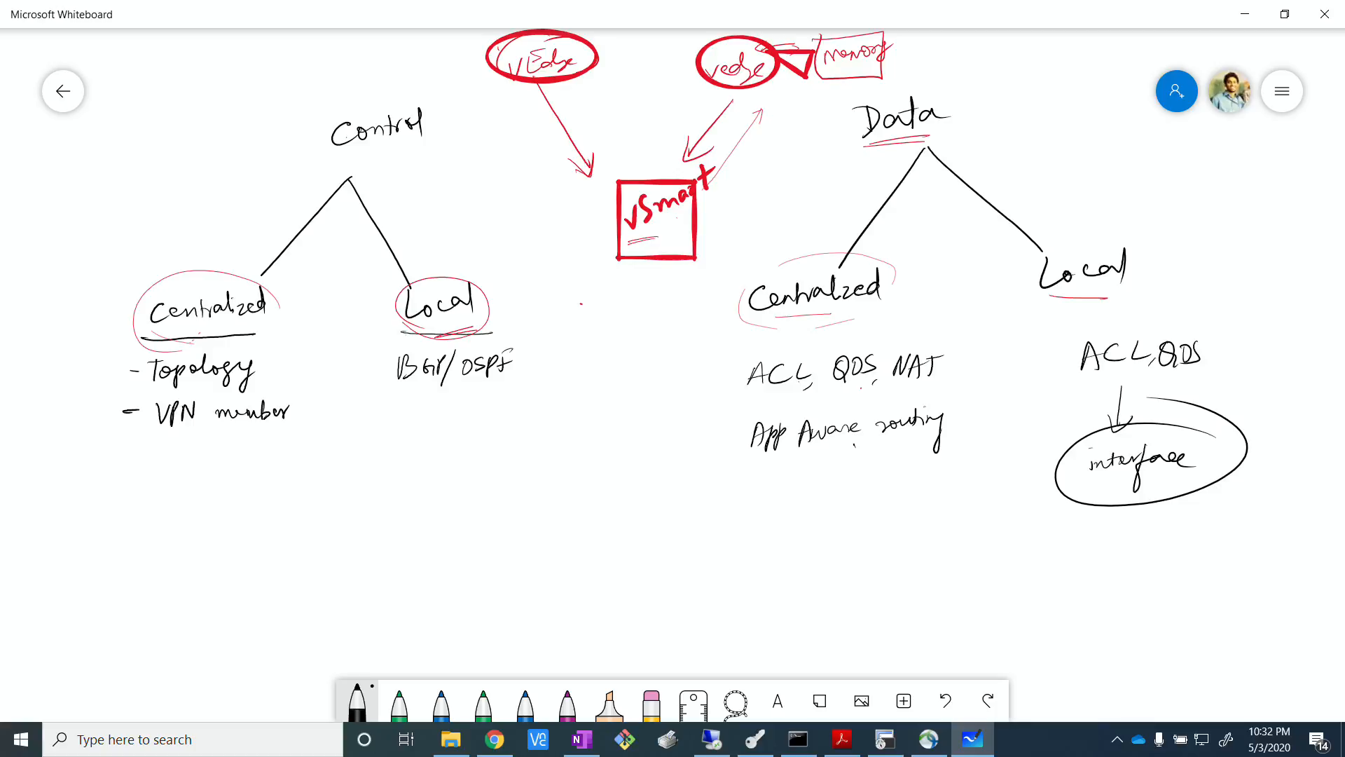
# Draw an arrow from App Aware routing down to a circled "transport/service".
pyautogui.moveTo(855, 447); pyautogui.dragTo(857, 475)
pyautogui.moveTo(849, 453); pyautogui.dragTo(872, 451)
pyautogui.moveTo(805, 502)
pyautogui.mouseDown()
pyautogui.moveTo(801, 528)
pyautogui.moveTo(815, 513)
pyautogui.mouseUp()
pyautogui.moveTo(813, 524); pyautogui.dragTo(846, 517)
pyautogui.moveTo(852, 506)
pyautogui.mouseDown()
pyautogui.moveTo(846, 519)
pyautogui.moveTo(890, 500)
pyautogui.mouseUp()
pyautogui.moveTo(902, 489)
pyautogui.mouseDown()
pyautogui.moveTo(896, 514)
pyautogui.moveTo(905, 500)
pyautogui.mouseUp()
pyautogui.moveTo(924, 490)
pyautogui.mouseDown()
pyautogui.moveTo(895, 540)
pyautogui.moveTo(814, 568)
pyautogui.moveTo(896, 550)
pyautogui.moveTo(822, 483)
pyautogui.moveTo(931, 489)
pyautogui.mouseUp()
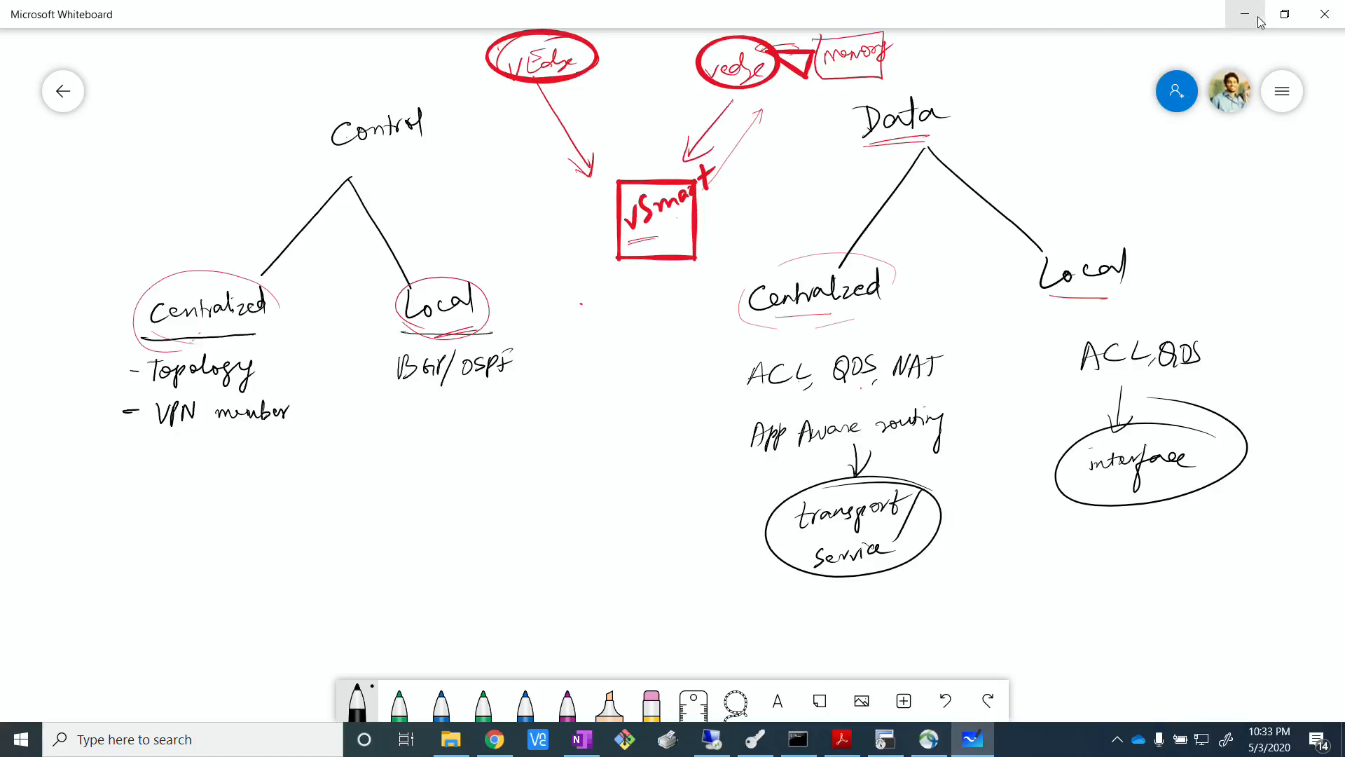
# Close Microsoft Whiteboard to return to the EVE topology in the browser.
pyautogui.click(1324, 14)
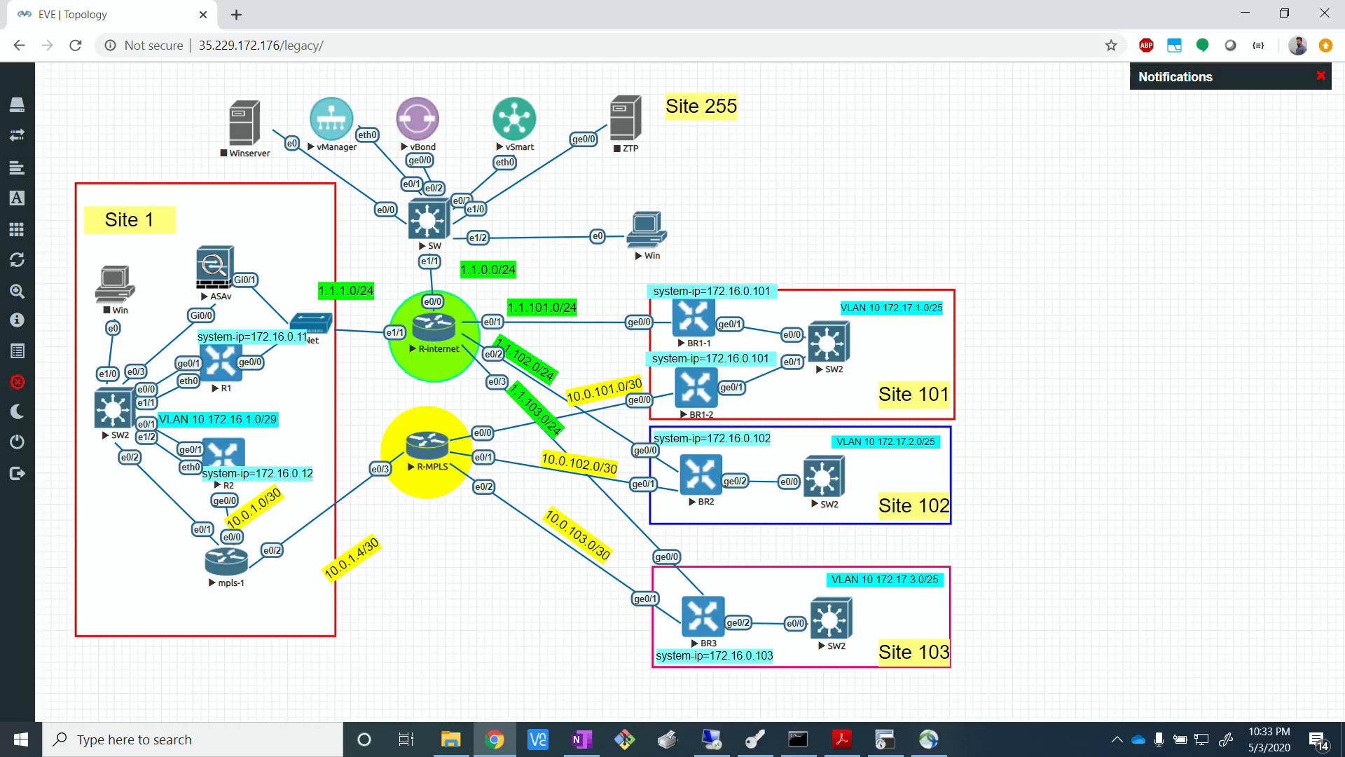
pyautogui.hotkey('alt', 'Tab')
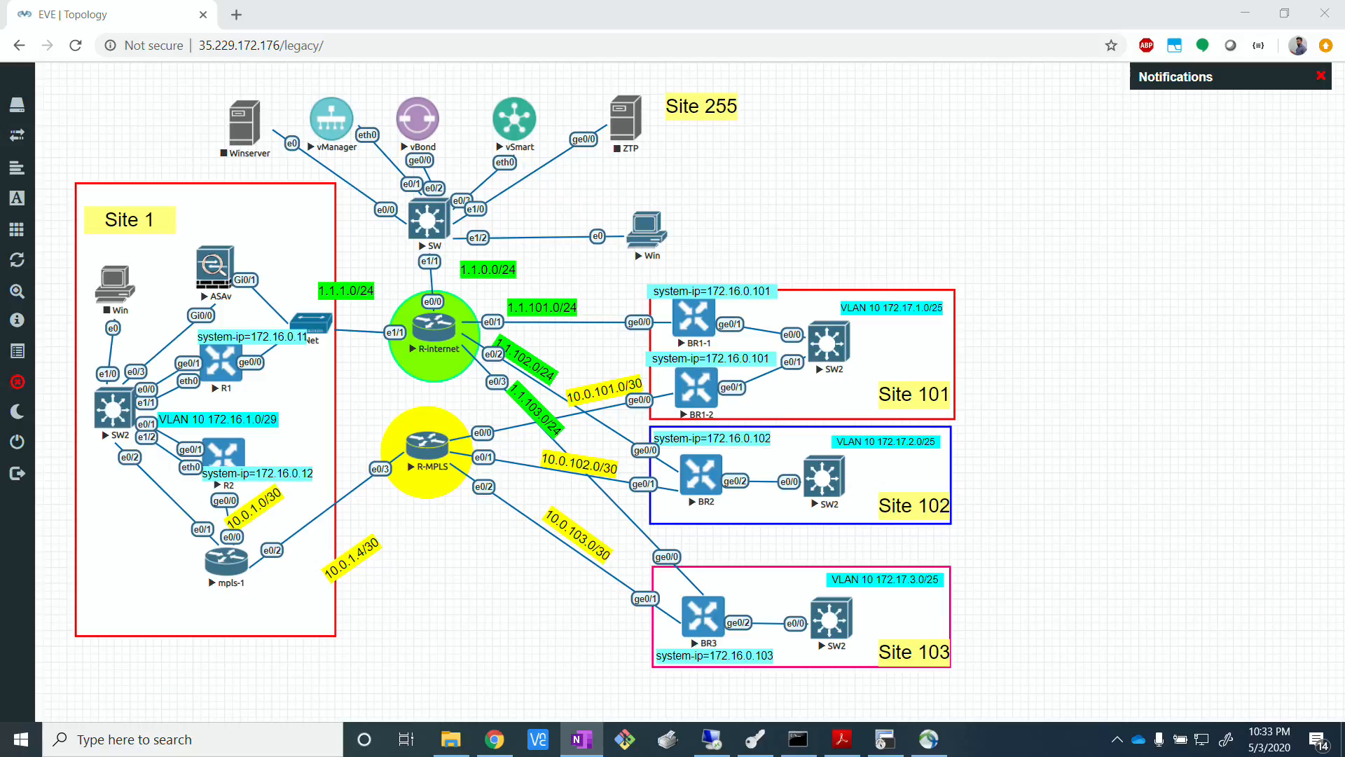
# Launch Epic Pen over the EVE topology and place its toolbar beside the diagram, clear of the nodes.
pyautogui.click(80, 741)
pyautogui.write('eoi')
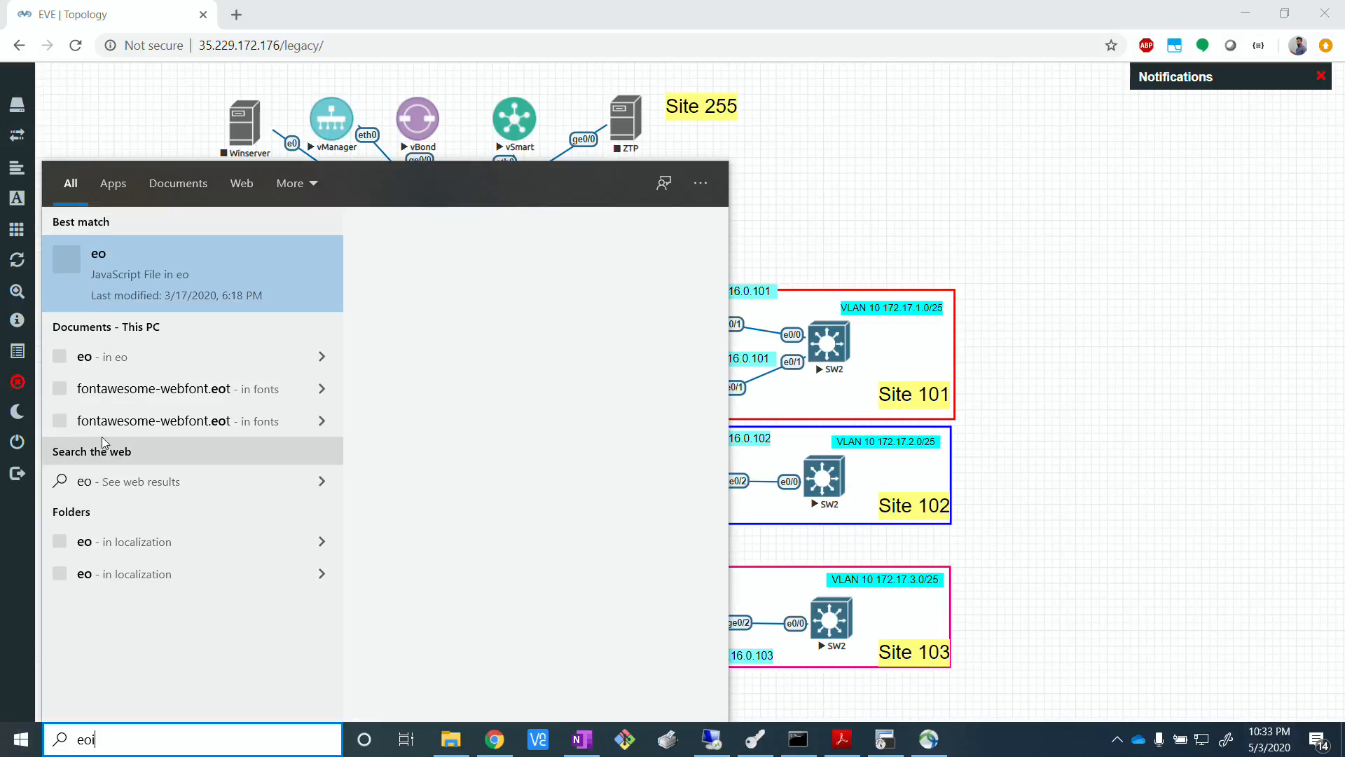
pyautogui.press('BackSpace')
pyautogui.press('BackSpace')
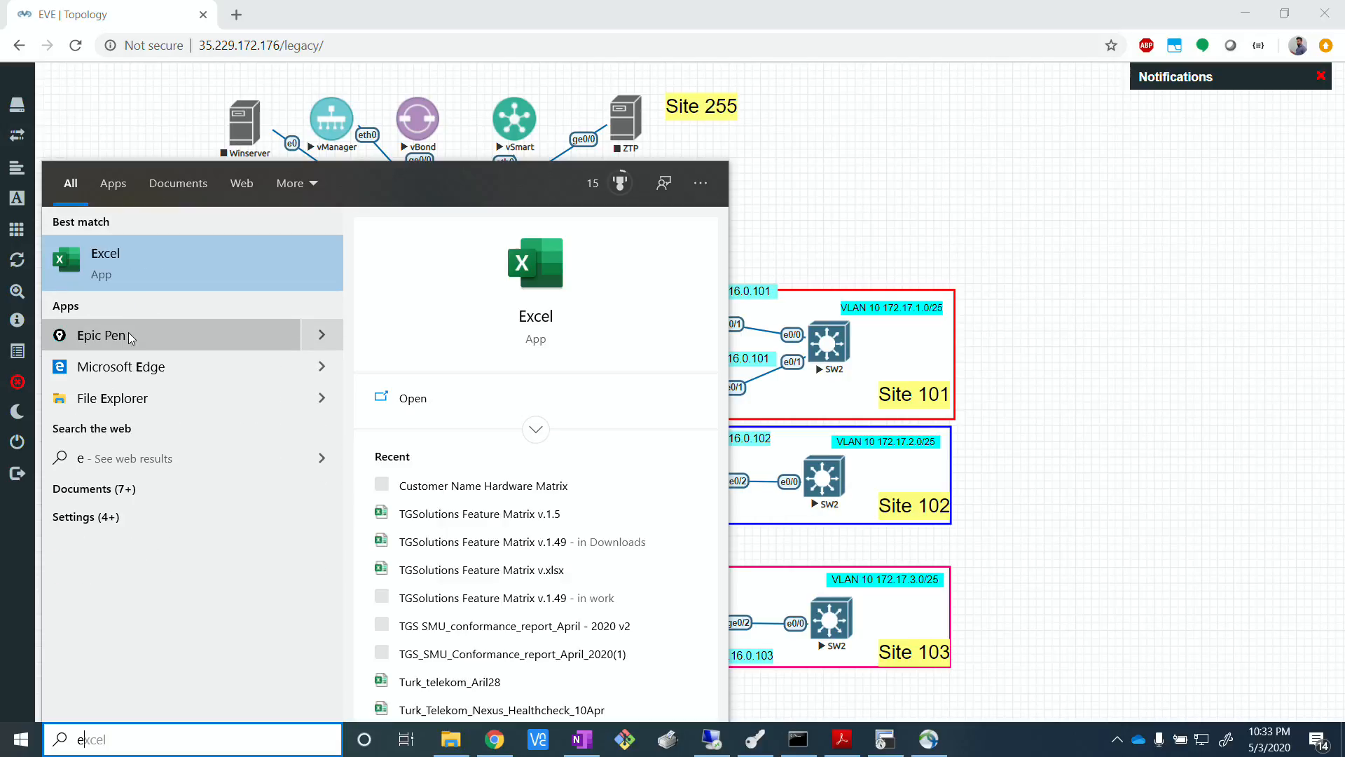
pyautogui.write('pi')
pyautogui.click(140, 250)
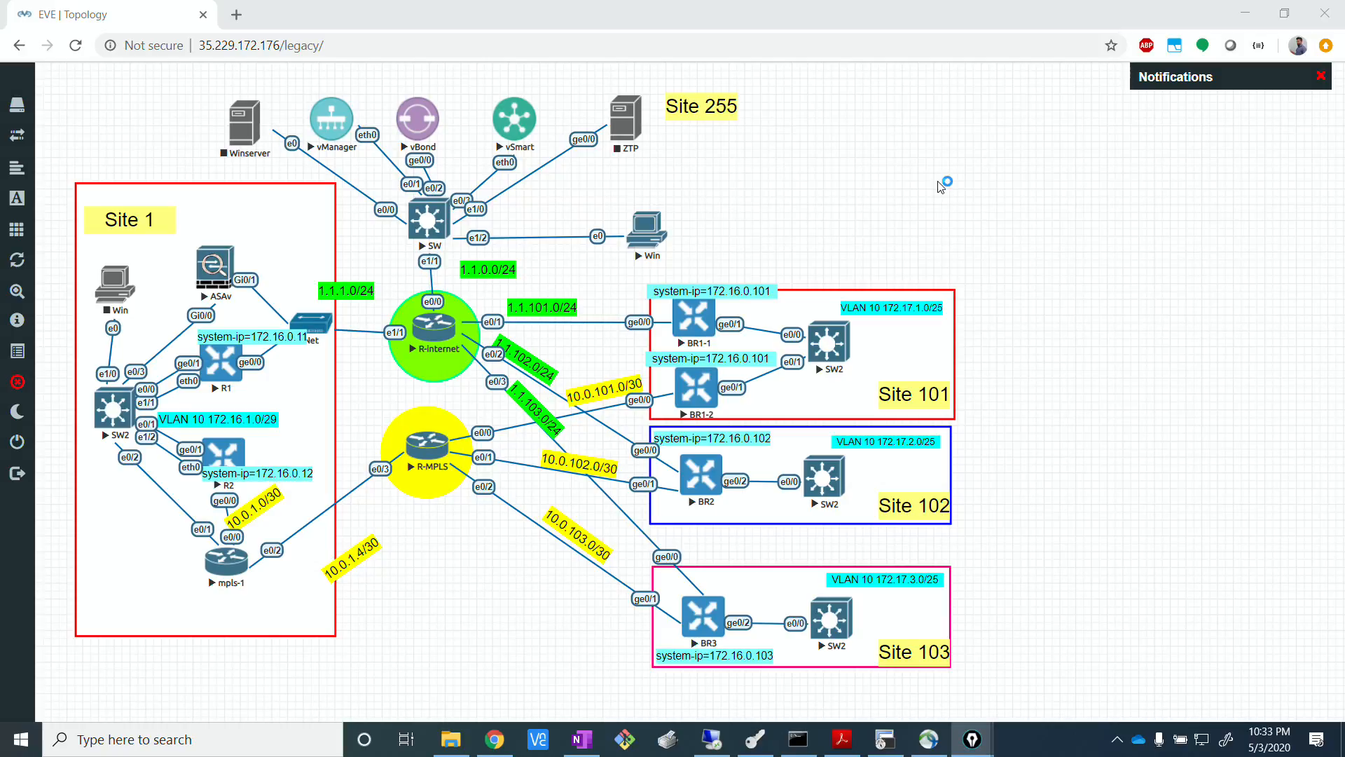
pyautogui.moveTo(664, 152); pyautogui.dragTo(1273, 113)
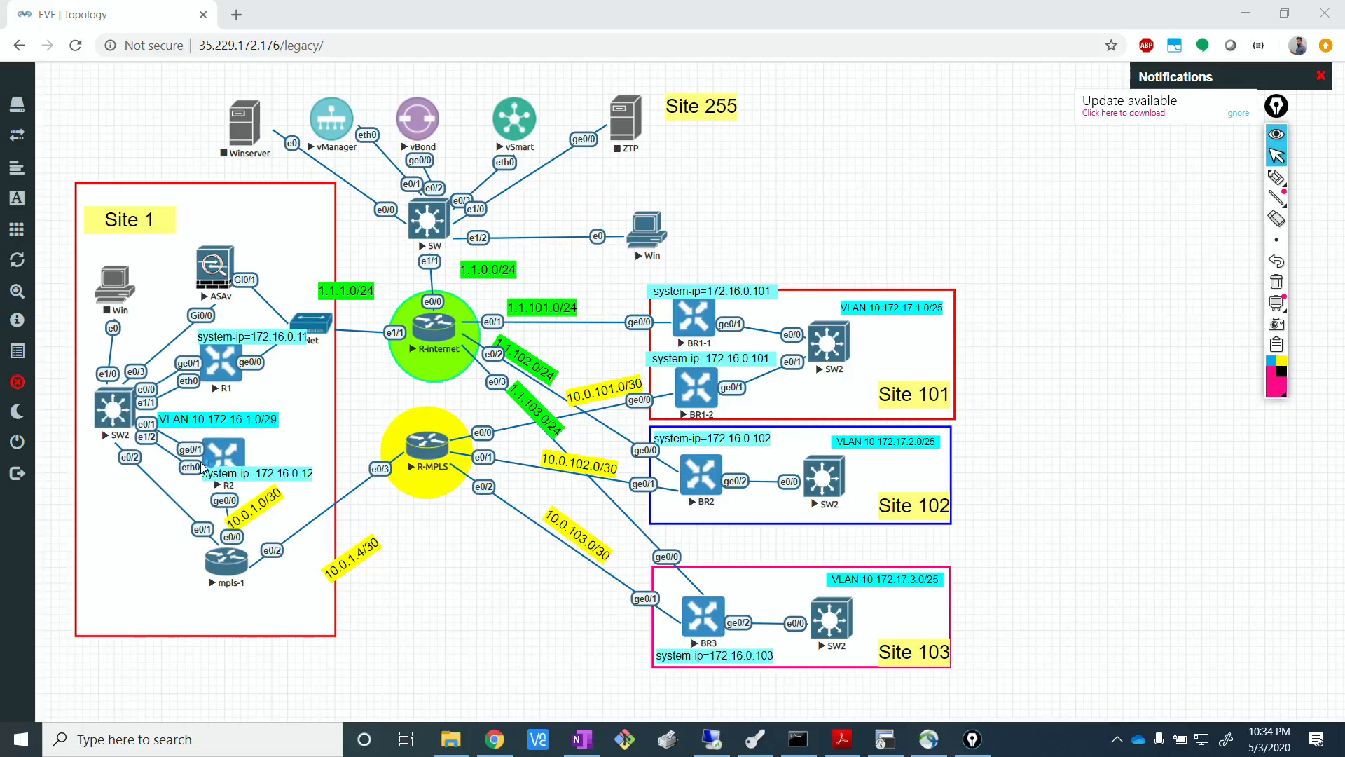
pyautogui.click(862, 237)
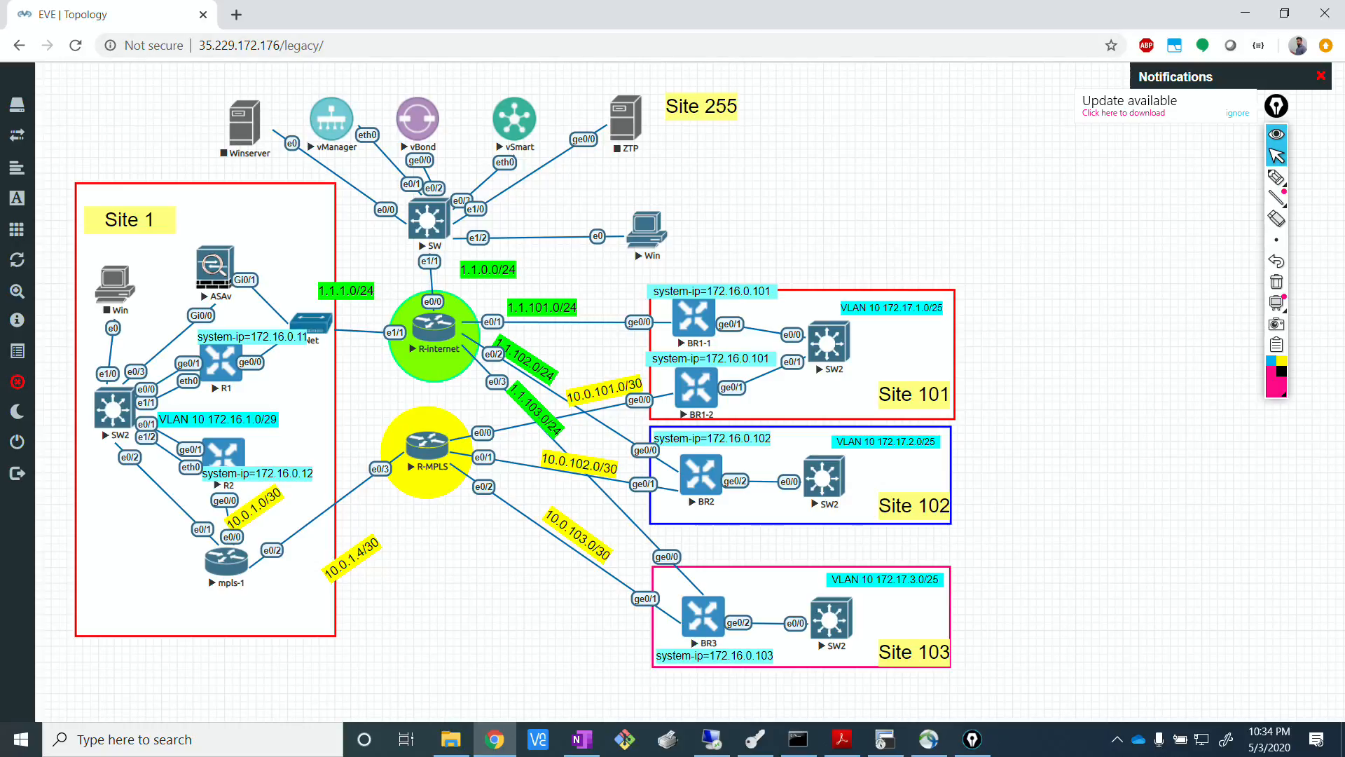
# Write a double-underlined "Local Control" heading in black pen above Site 101 and move the annotation toolbar to the screen edge.
pyautogui.click(1275, 179)
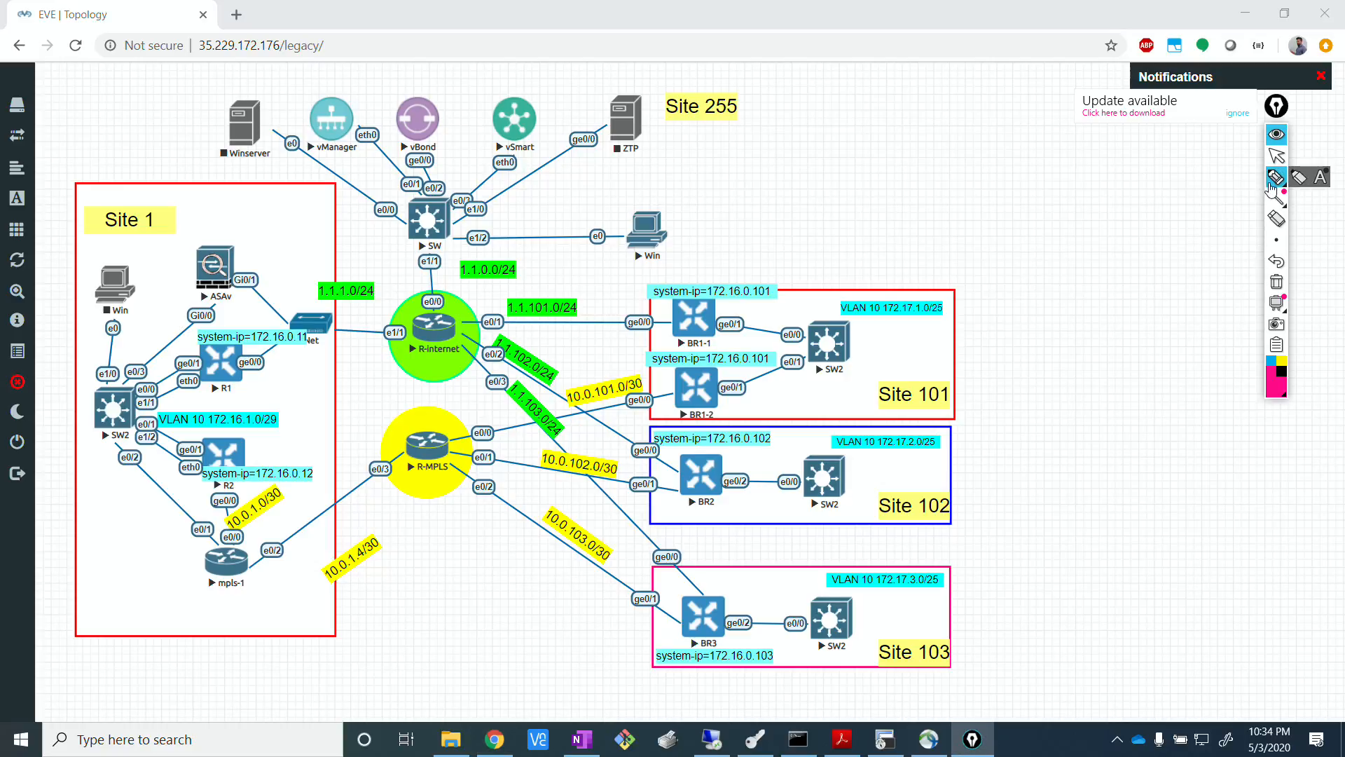
pyautogui.click(1279, 378)
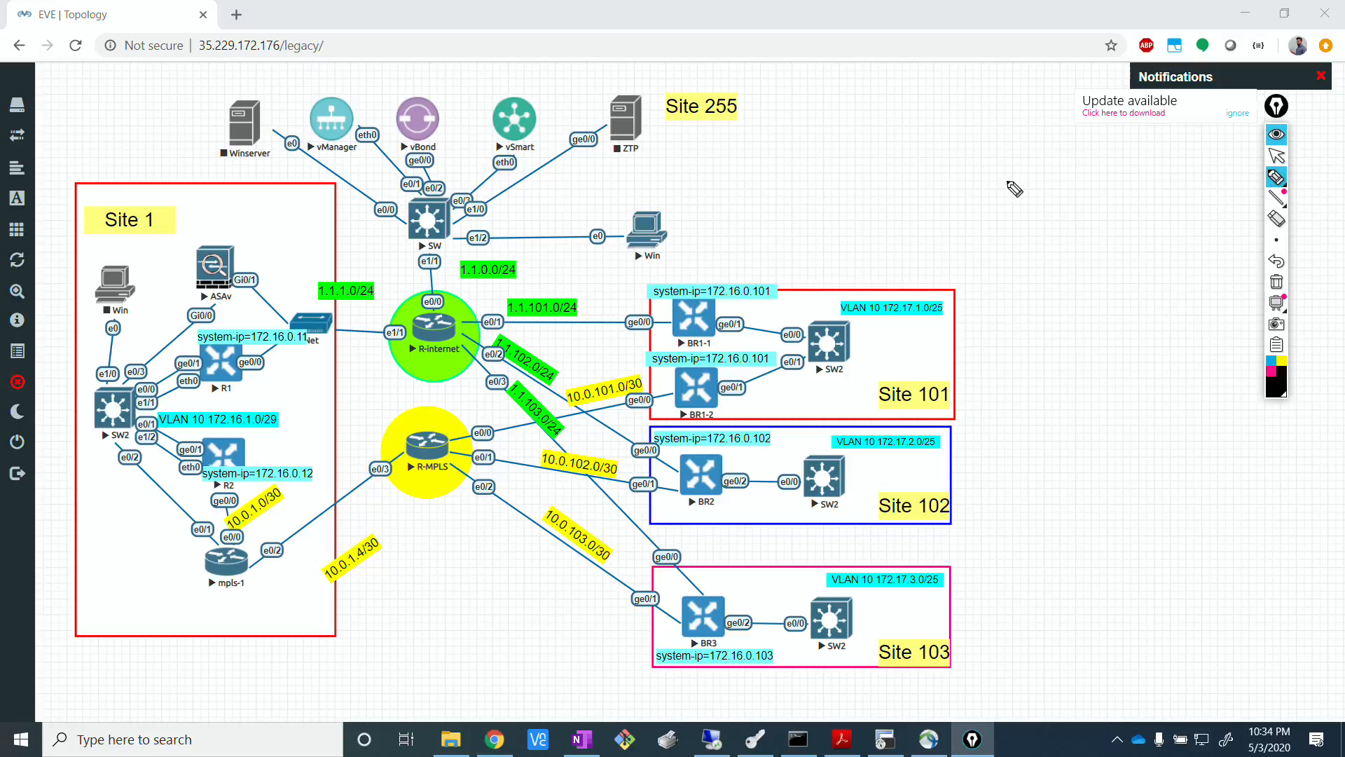
pyautogui.moveTo(866, 78)
pyautogui.mouseDown()
pyautogui.moveTo(855, 100)
pyautogui.moveTo(915, 84)
pyautogui.moveTo(1026, 91)
pyautogui.moveTo(1030, 77)
pyautogui.moveTo(873, 112)
pyautogui.moveTo(1006, 105)
pyautogui.mouseUp()
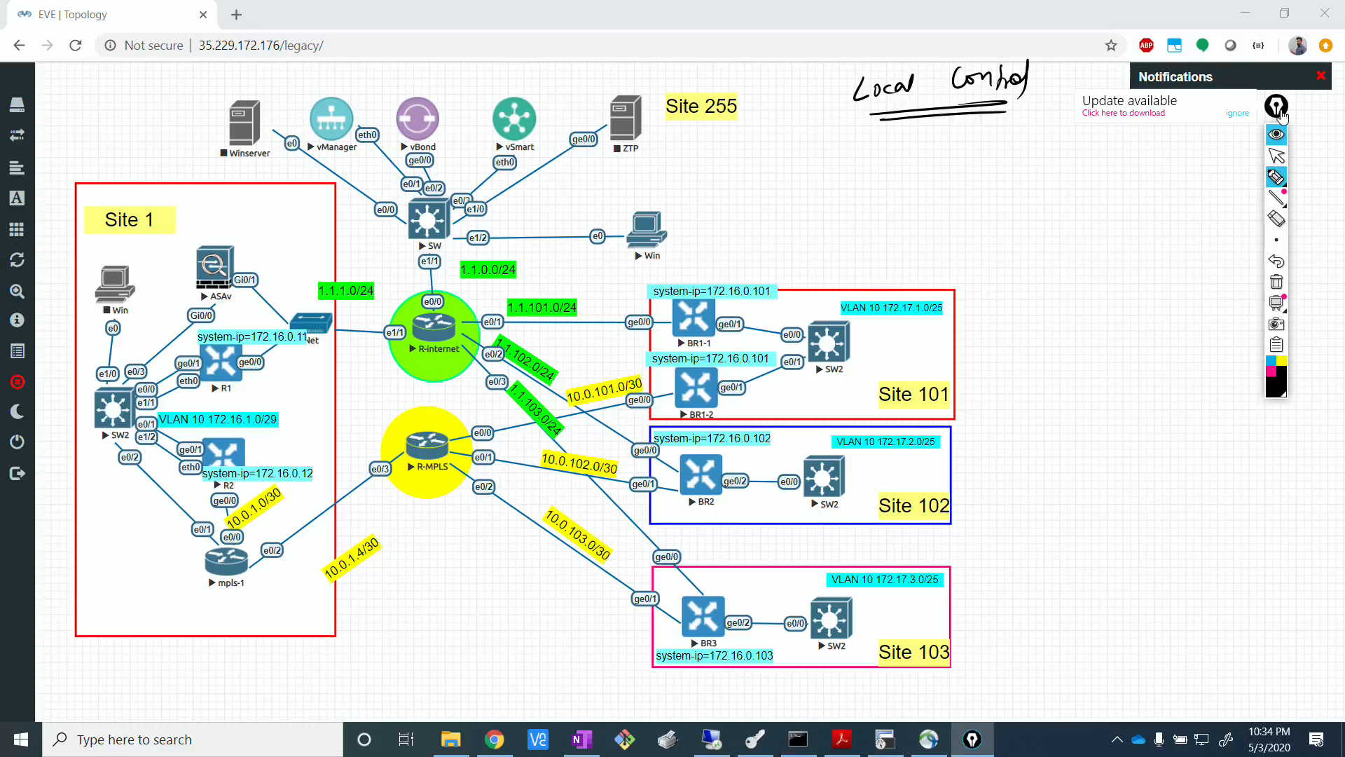
pyautogui.moveTo(1278, 110); pyautogui.dragTo(1334, 109)
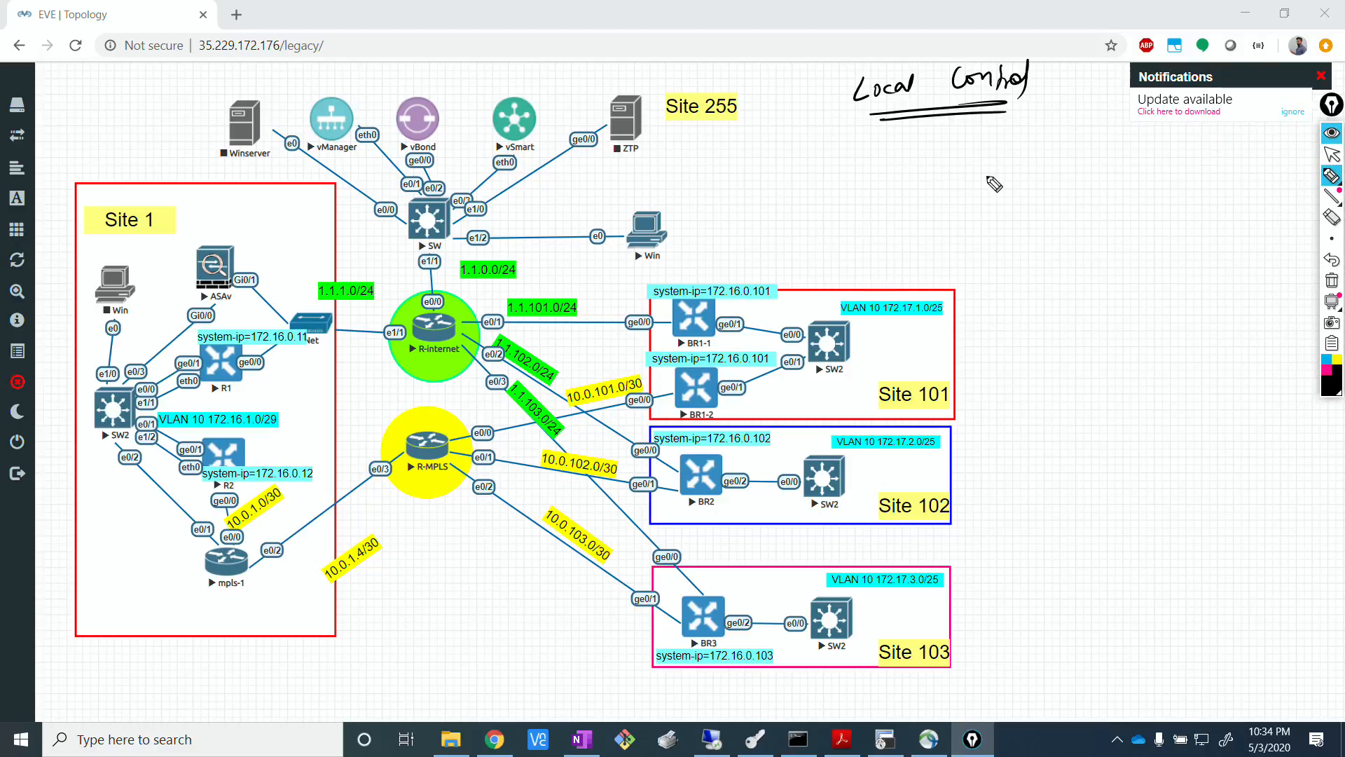
# Write "1)" below the Local Control heading and draw a circled "Box" beside it.
pyautogui.moveTo(956, 164); pyautogui.dragTo(958, 176)
pyautogui.moveTo(962, 156); pyautogui.dragTo(948, 196)
pyautogui.moveTo(1136, 187)
pyautogui.mouseDown()
pyautogui.moveTo(1114, 238)
pyautogui.moveTo(1135, 186)
pyautogui.moveTo(1111, 226)
pyautogui.mouseUp()
pyautogui.moveTo(1114, 208); pyautogui.dragTo(1113, 228)
pyautogui.moveTo(1129, 216); pyautogui.dragTo(1132, 231)
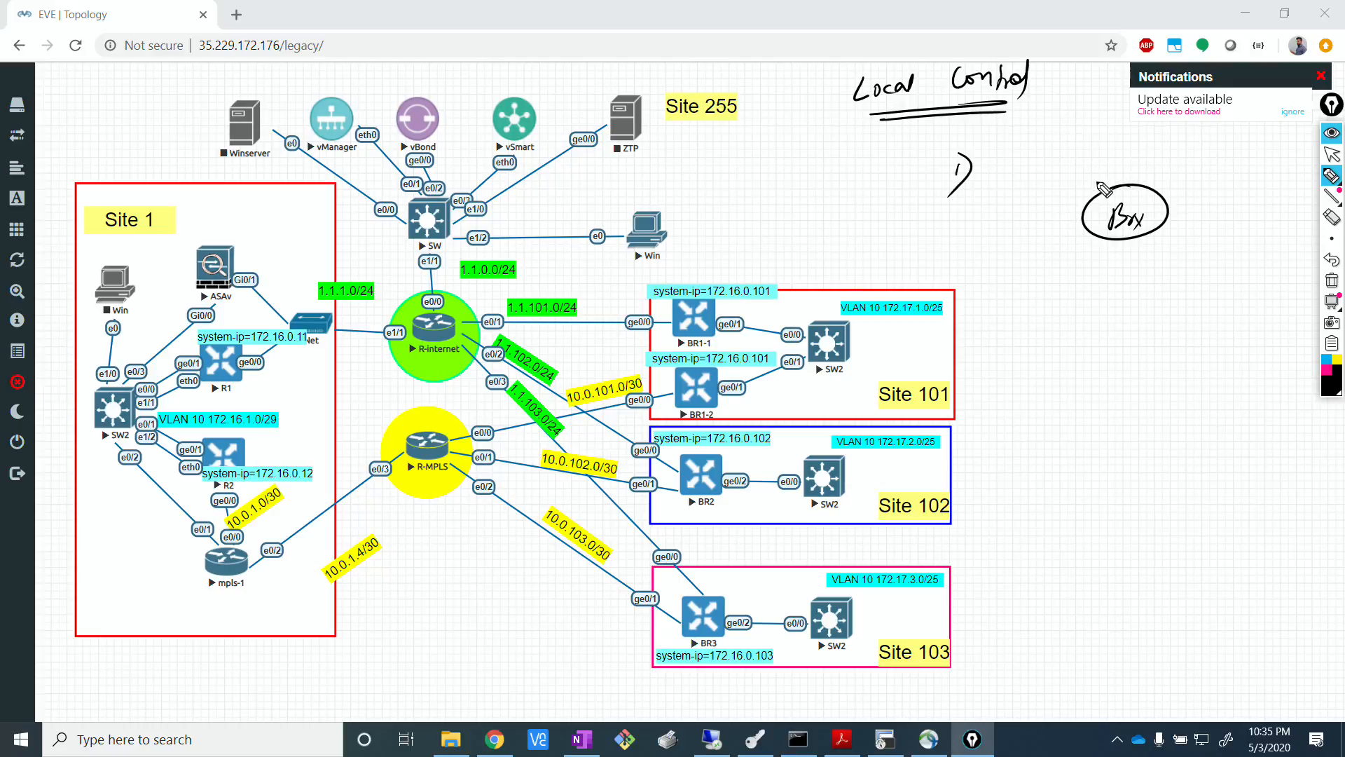
# Draw an arrow labelled "IN" above the Box and one labelled "Out" below it, and write "2)" beside Site 101.
pyautogui.moveTo(1056, 167)
pyautogui.mouseDown()
pyautogui.moveTo(1138, 168)
pyautogui.moveTo(1121, 176)
pyautogui.mouseUp()
pyautogui.moveTo(1130, 269)
pyautogui.mouseDown()
pyautogui.moveTo(1040, 271)
pyautogui.moveTo(1084, 280)
pyautogui.mouseUp()
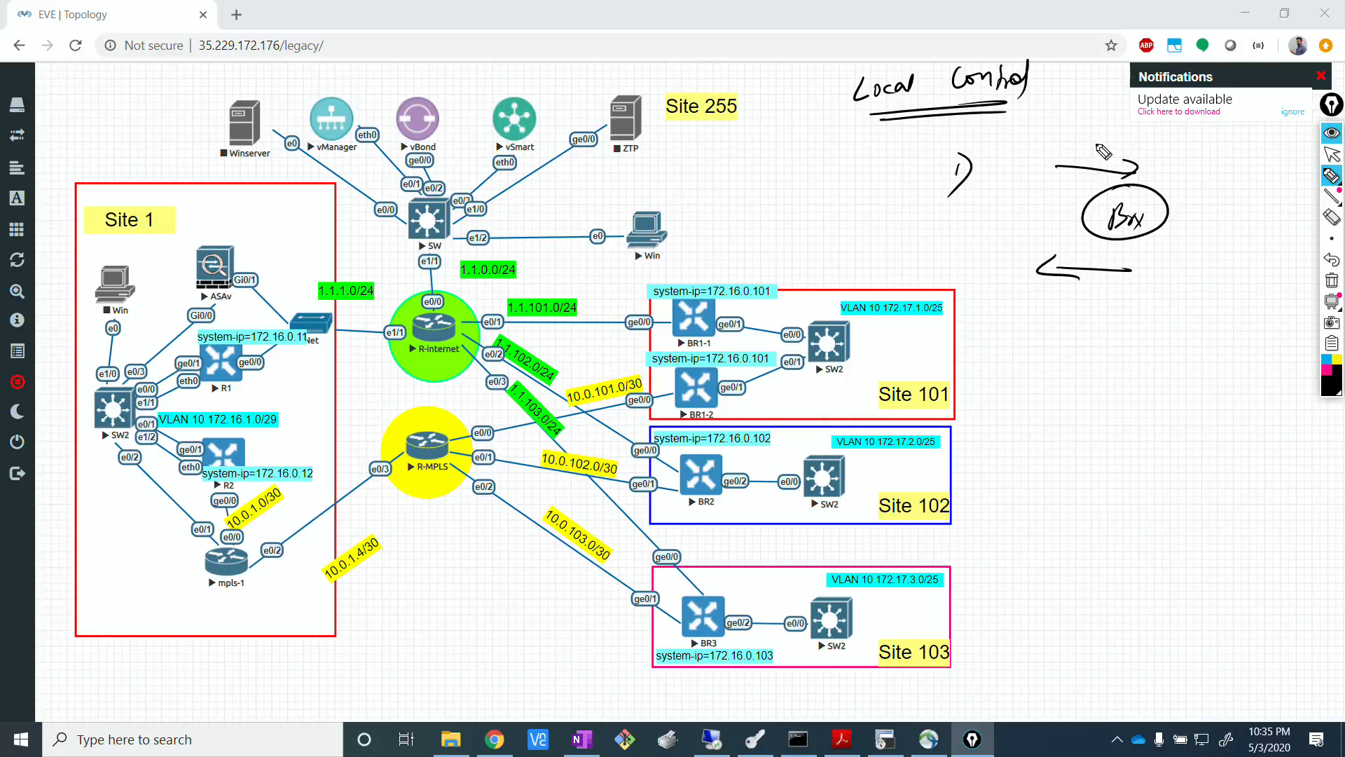
pyautogui.moveTo(1081, 132)
pyautogui.mouseDown()
pyautogui.moveTo(1086, 148)
pyautogui.moveTo(1107, 138)
pyautogui.mouseUp()
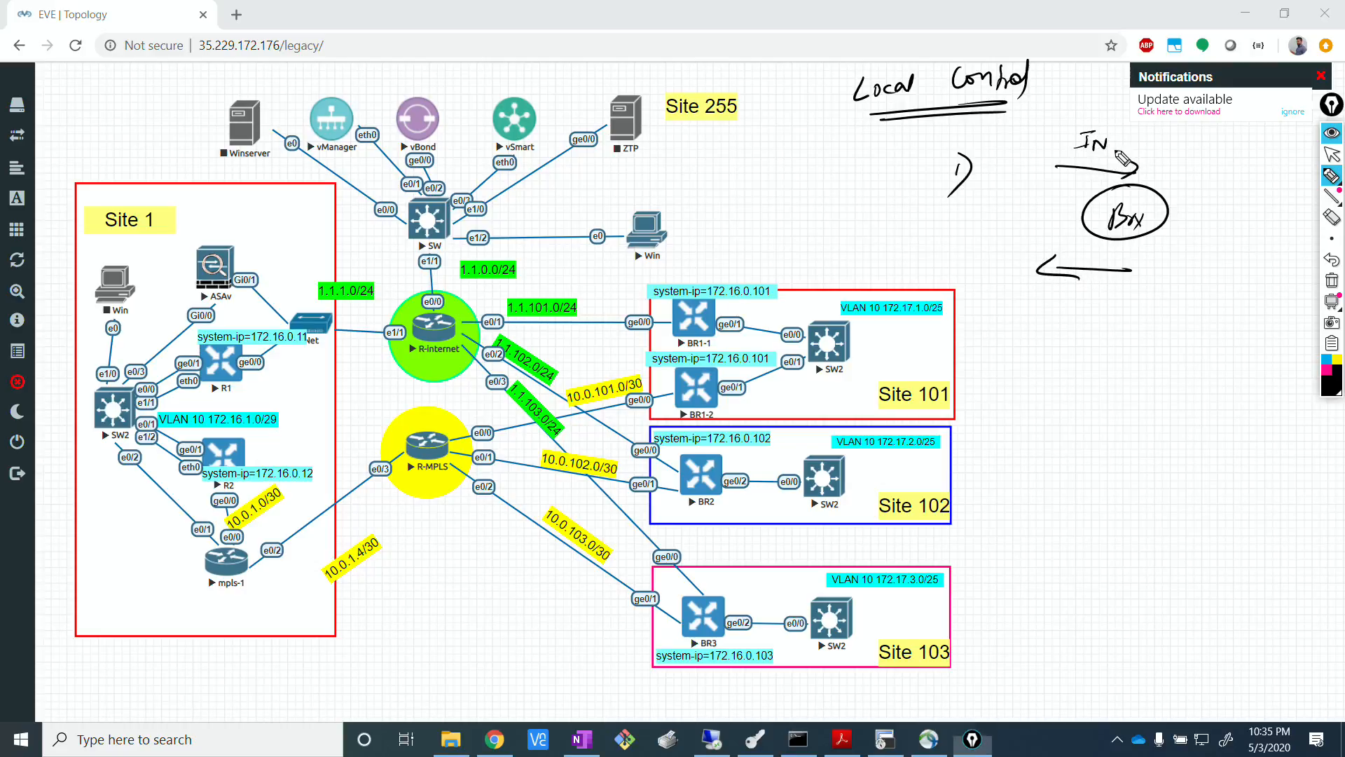
pyautogui.moveTo(959, 384)
pyautogui.mouseDown()
pyautogui.moveTo(977, 403)
pyautogui.moveTo(965, 420)
pyautogui.mouseUp()
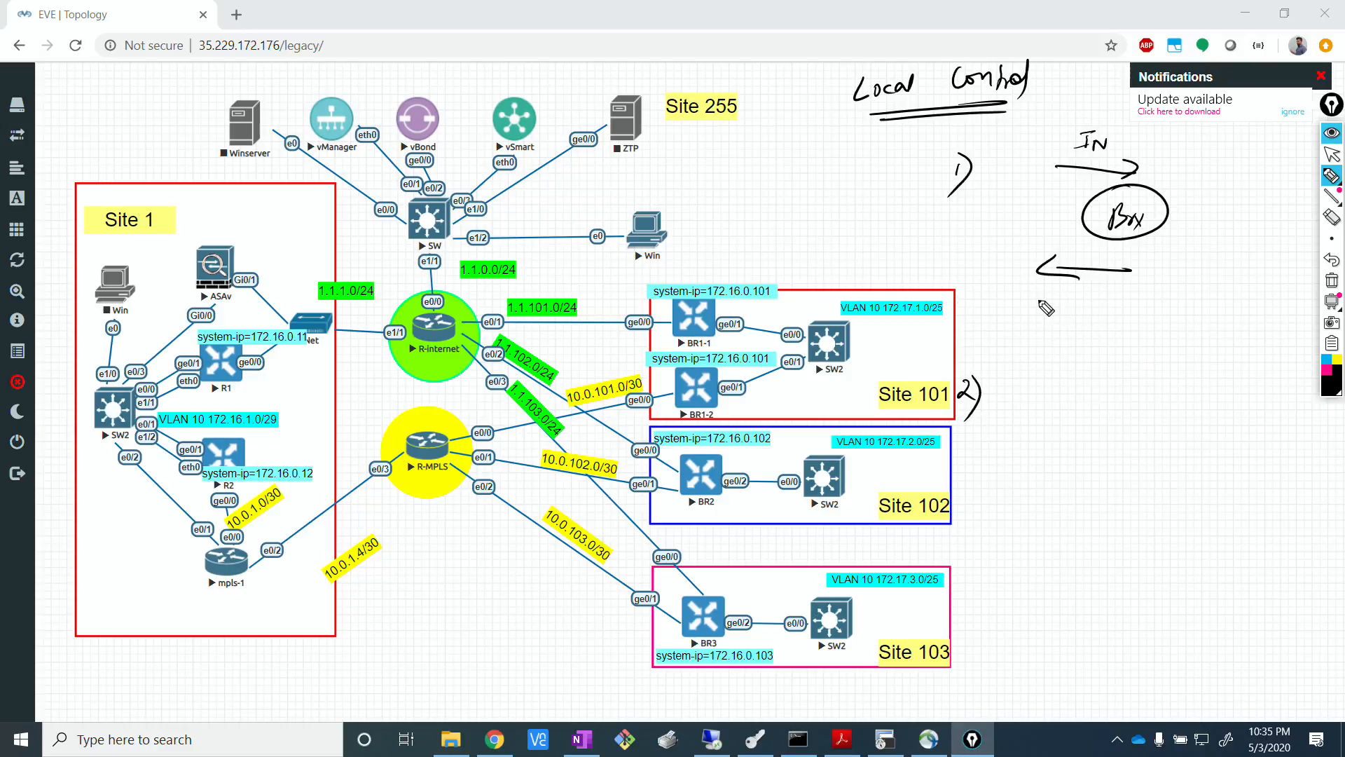
pyautogui.moveTo(1095, 282)
pyautogui.mouseDown()
pyautogui.moveTo(1106, 290)
pyautogui.moveTo(1095, 281)
pyautogui.mouseUp()
pyautogui.moveTo(1112, 290)
pyautogui.mouseDown()
pyautogui.moveTo(1133, 302)
pyautogui.moveTo(1140, 289)
pyautogui.mouseUp()
# Draw pointer lines from BR3, BR2 and BR1-2, and write 10.0.0.103 at the end of BR3's line.
pyautogui.moveTo(683, 624); pyautogui.dragTo(597, 664)
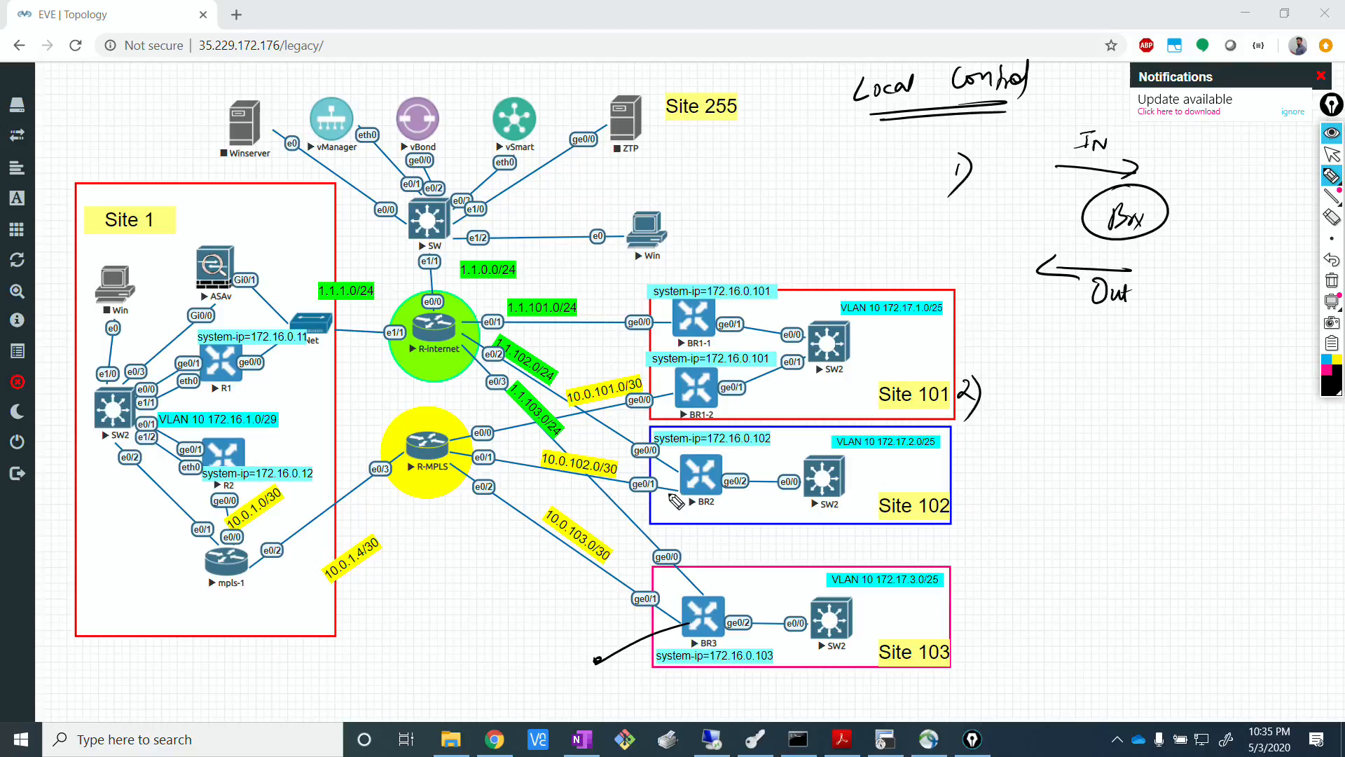
pyautogui.moveTo(683, 489); pyautogui.dragTo(639, 515)
pyautogui.moveTo(714, 397); pyautogui.dragTo(752, 412)
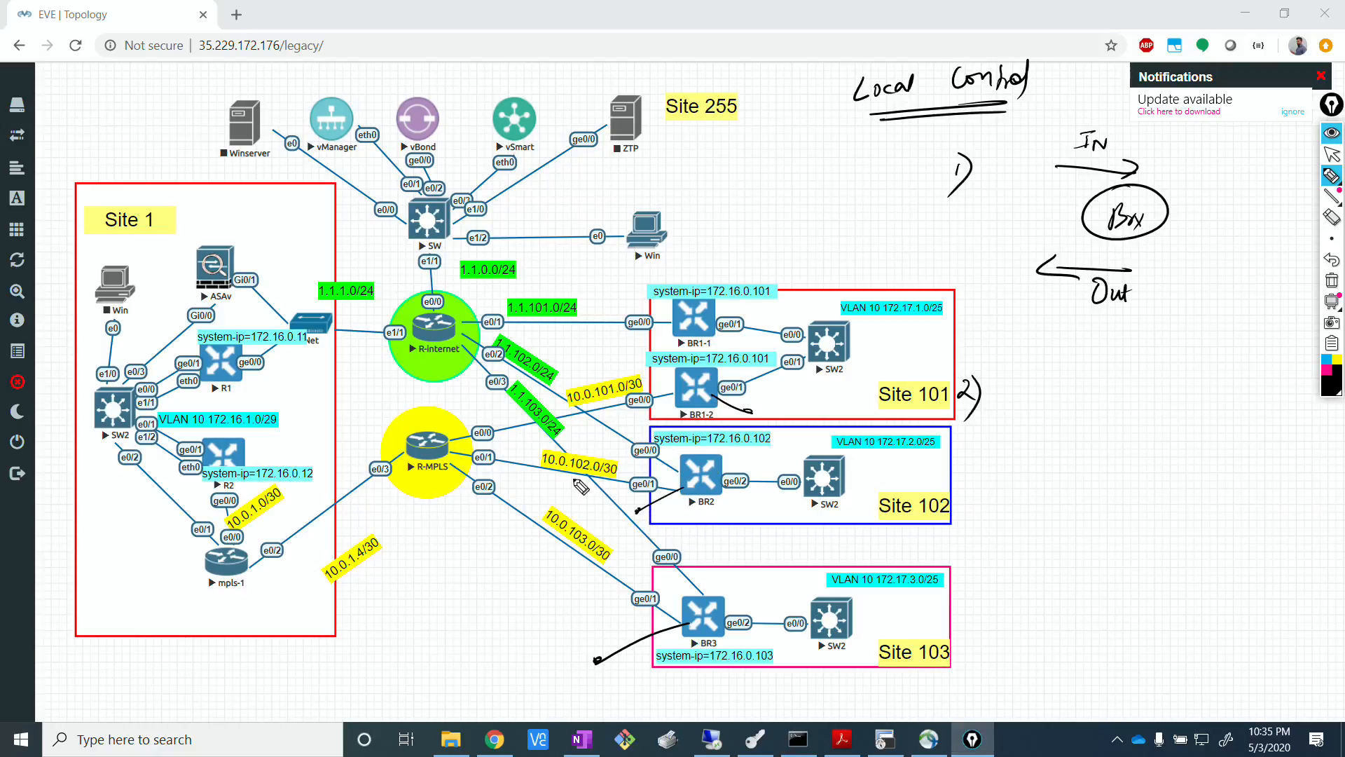
pyautogui.moveTo(499, 685)
pyautogui.mouseDown()
pyautogui.moveTo(496, 697)
pyautogui.moveTo(537, 684)
pyautogui.moveTo(545, 696)
pyautogui.moveTo(559, 681)
pyautogui.moveTo(573, 692)
pyautogui.mouseUp()
pyautogui.moveTo(580, 678); pyautogui.dragTo(599, 692)
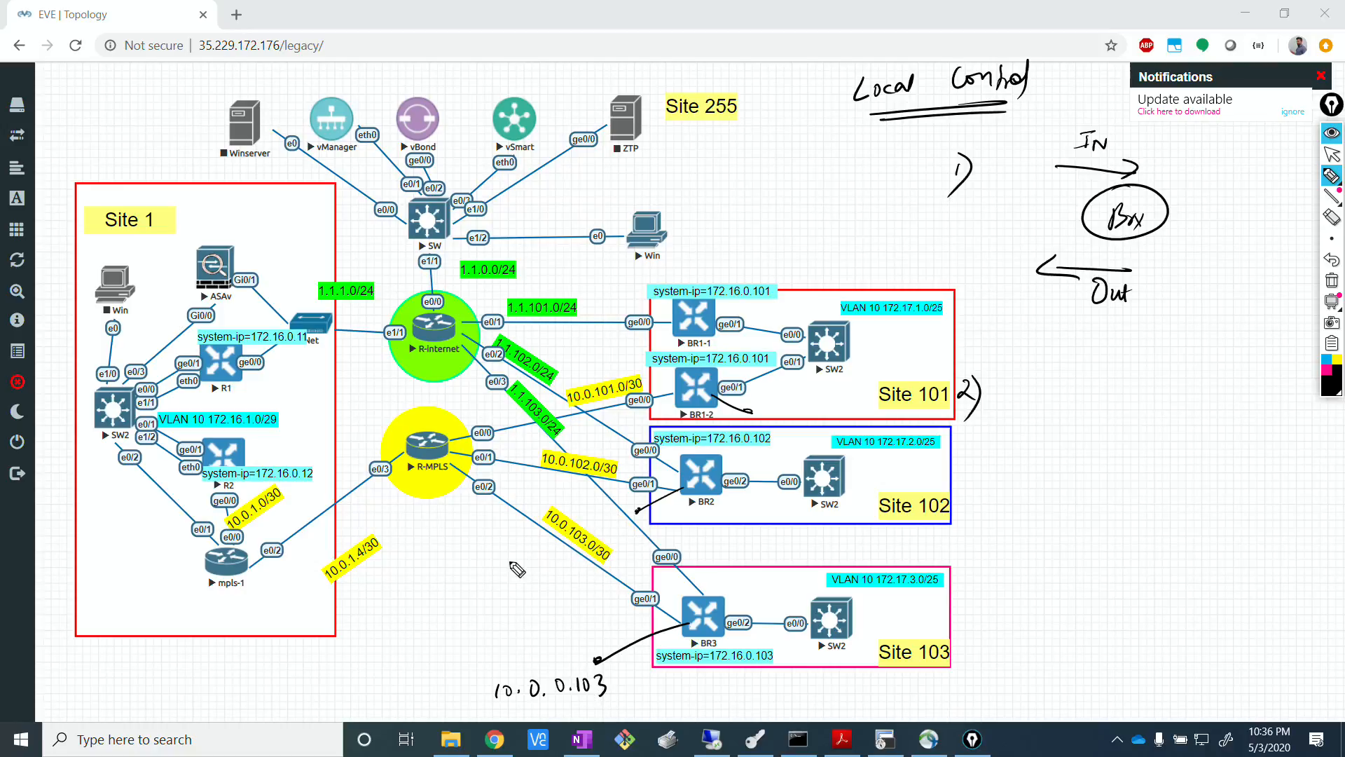
# Write the address 10.0.0.102 near BR2's pointer line, below the 10.0.103.0/30 label.
pyautogui.moveTo(485, 560); pyautogui.dragTo(485, 578)
pyautogui.moveTo(498, 562); pyautogui.dragTo(544, 558)
pyautogui.moveTo(555, 566); pyautogui.dragTo(555, 567)
pyautogui.moveTo(564, 555)
pyautogui.mouseDown()
pyautogui.moveTo(562, 573)
pyautogui.moveTo(575, 559)
pyautogui.mouseUp()
pyautogui.moveTo(586, 557); pyautogui.dragTo(602, 566)
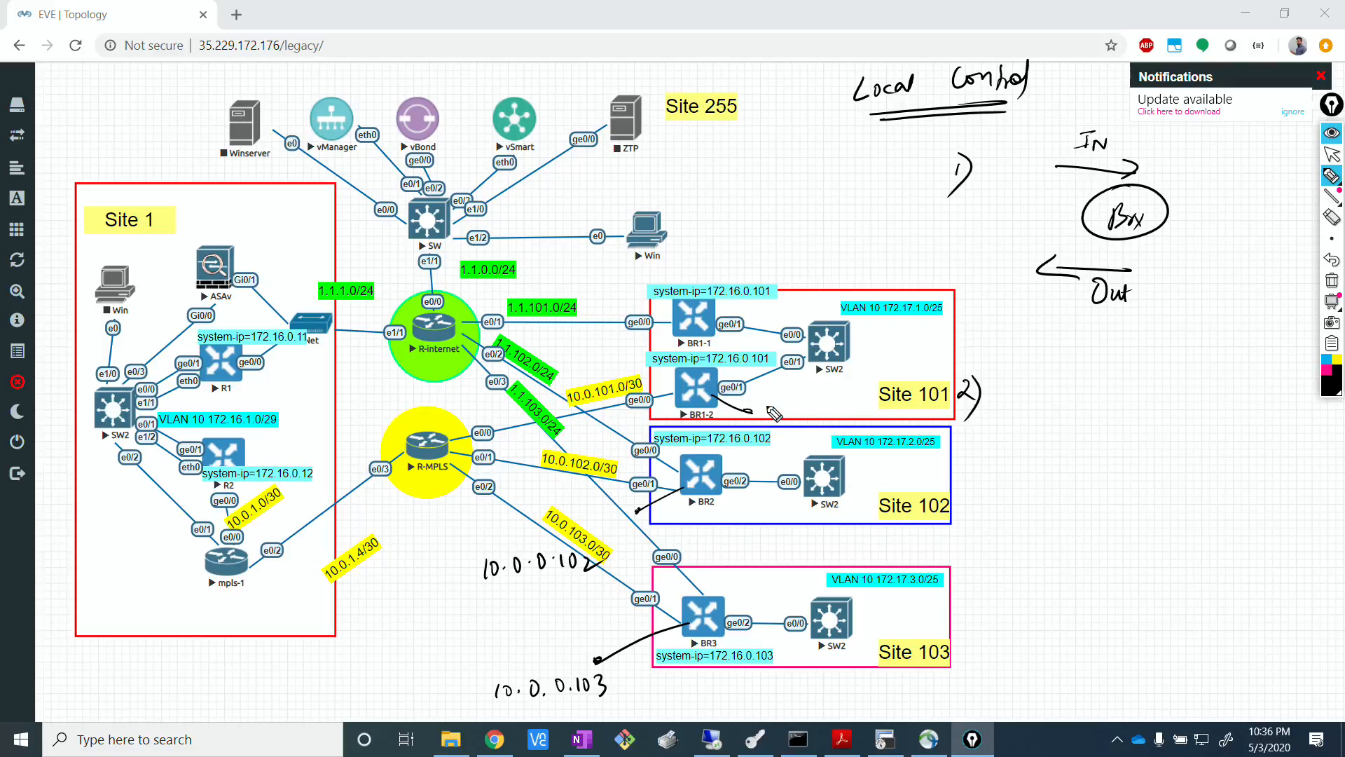
# Write the address 10.0.0.101 at the end of BR1-2's pointer line.
pyautogui.moveTo(765, 404); pyautogui.dragTo(763, 417)
pyautogui.moveTo(779, 405); pyautogui.dragTo(791, 414)
pyautogui.moveTo(804, 403); pyautogui.dragTo(819, 413)
pyautogui.moveTo(830, 405)
pyautogui.mouseDown()
pyautogui.moveTo(839, 417)
pyautogui.moveTo(852, 406)
pyautogui.mouseUp()
pyautogui.moveTo(863, 400); pyautogui.dragTo(862, 415)
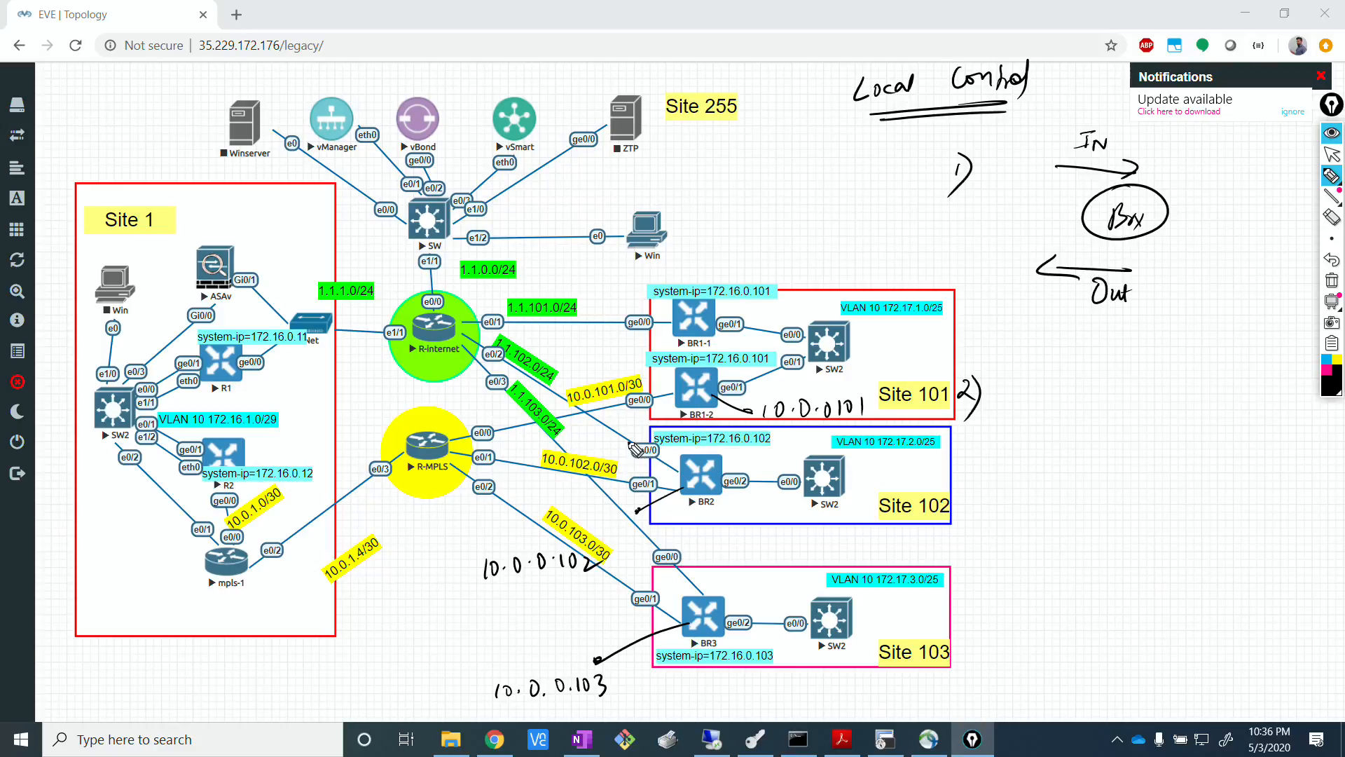
# Write a double-underlined "VPN 0" below R-MPLS.
pyautogui.moveTo(390, 613)
pyautogui.mouseDown()
pyautogui.moveTo(399, 630)
pyautogui.moveTo(415, 611)
pyautogui.mouseUp()
pyautogui.moveTo(417, 622)
pyautogui.mouseDown()
pyautogui.moveTo(433, 601)
pyautogui.moveTo(442, 615)
pyautogui.mouseUp()
pyautogui.moveTo(397, 650); pyautogui.dragTo(443, 625)
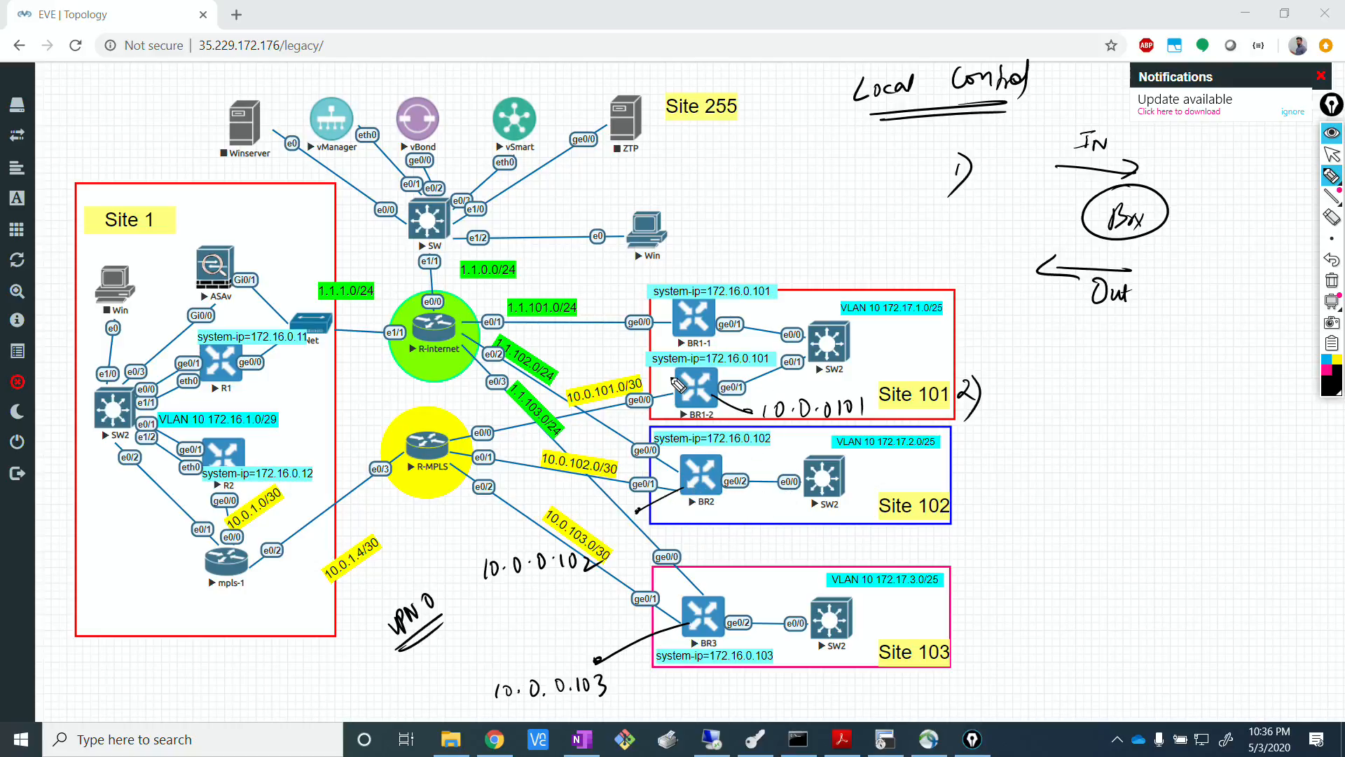
# Write the community value "(1:65000)" beside the Out label.
pyautogui.moveTo(1166, 253)
pyautogui.mouseDown()
pyautogui.moveTo(1149, 283)
pyautogui.moveTo(1158, 297)
pyautogui.moveTo(1177, 282)
pyautogui.mouseUp()
pyautogui.moveTo(1193, 267)
pyautogui.mouseDown()
pyautogui.moveTo(1226, 285)
pyautogui.moveTo(1234, 267)
pyautogui.moveTo(1262, 265)
pyautogui.mouseUp()
pyautogui.click(1192, 286)
pyautogui.moveTo(1271, 253); pyautogui.dragTo(1269, 294)
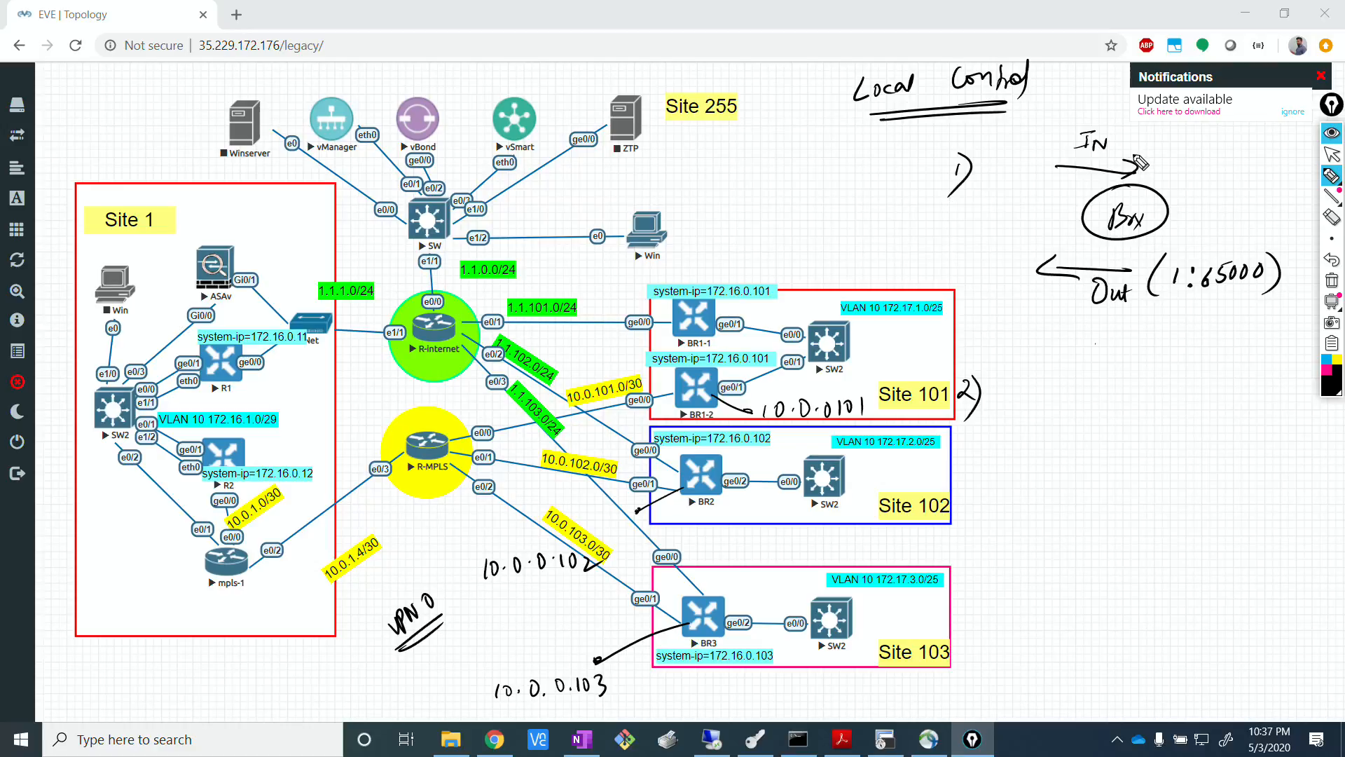
# Write "(1:65000 + 10.0.101.0/30)" beside the IN label and circle the 10.0.101.0/30 link label near BR1-2.
pyautogui.moveTo(1153, 137); pyautogui.dragTo(1142, 170)
pyautogui.moveTo(1170, 138)
pyautogui.mouseDown()
pyautogui.moveTo(1183, 155)
pyautogui.moveTo(1247, 152)
pyautogui.moveTo(1256, 138)
pyautogui.mouseUp()
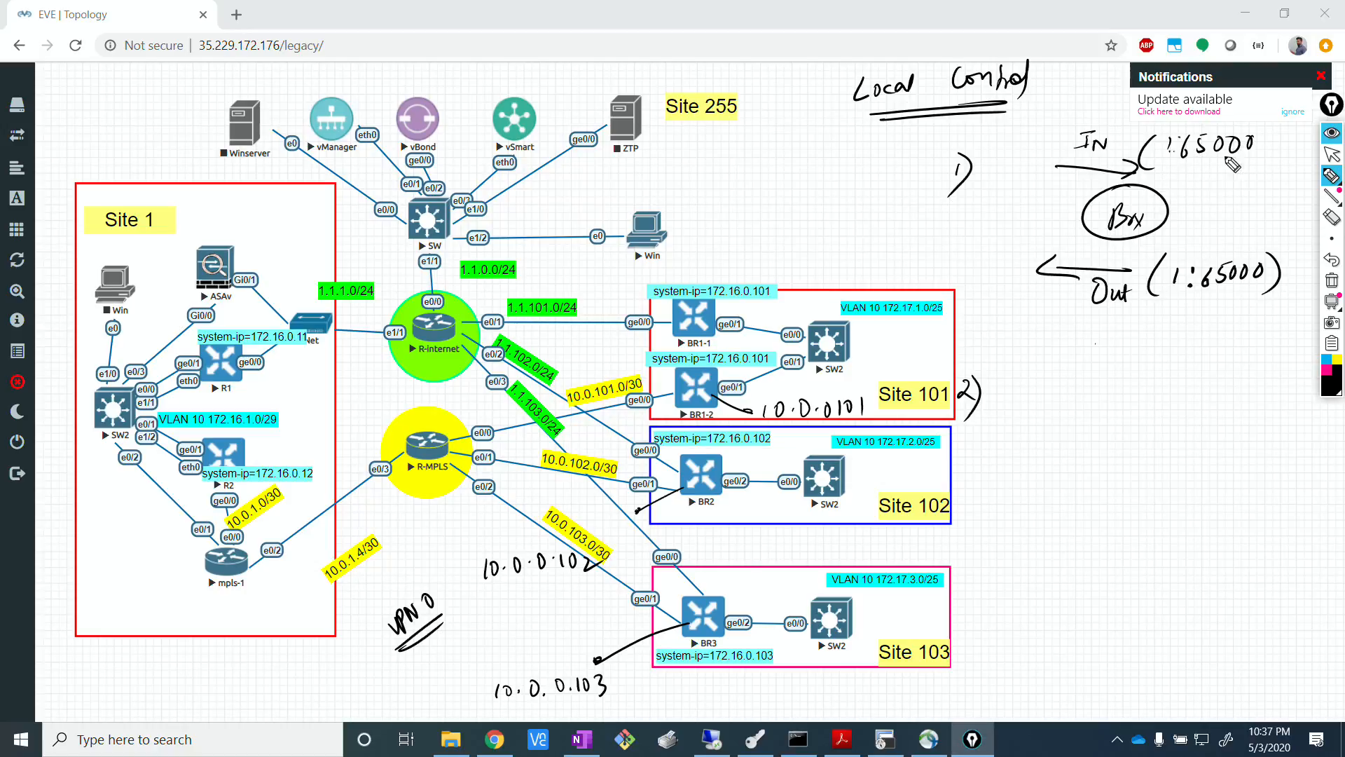
pyautogui.moveTo(1214, 161)
pyautogui.mouseDown()
pyautogui.moveTo(1213, 179)
pyautogui.moveTo(1226, 169)
pyautogui.mouseUp()
pyautogui.moveTo(639, 369)
pyautogui.mouseDown()
pyautogui.moveTo(561, 429)
pyautogui.moveTo(634, 359)
pyautogui.mouseUp()
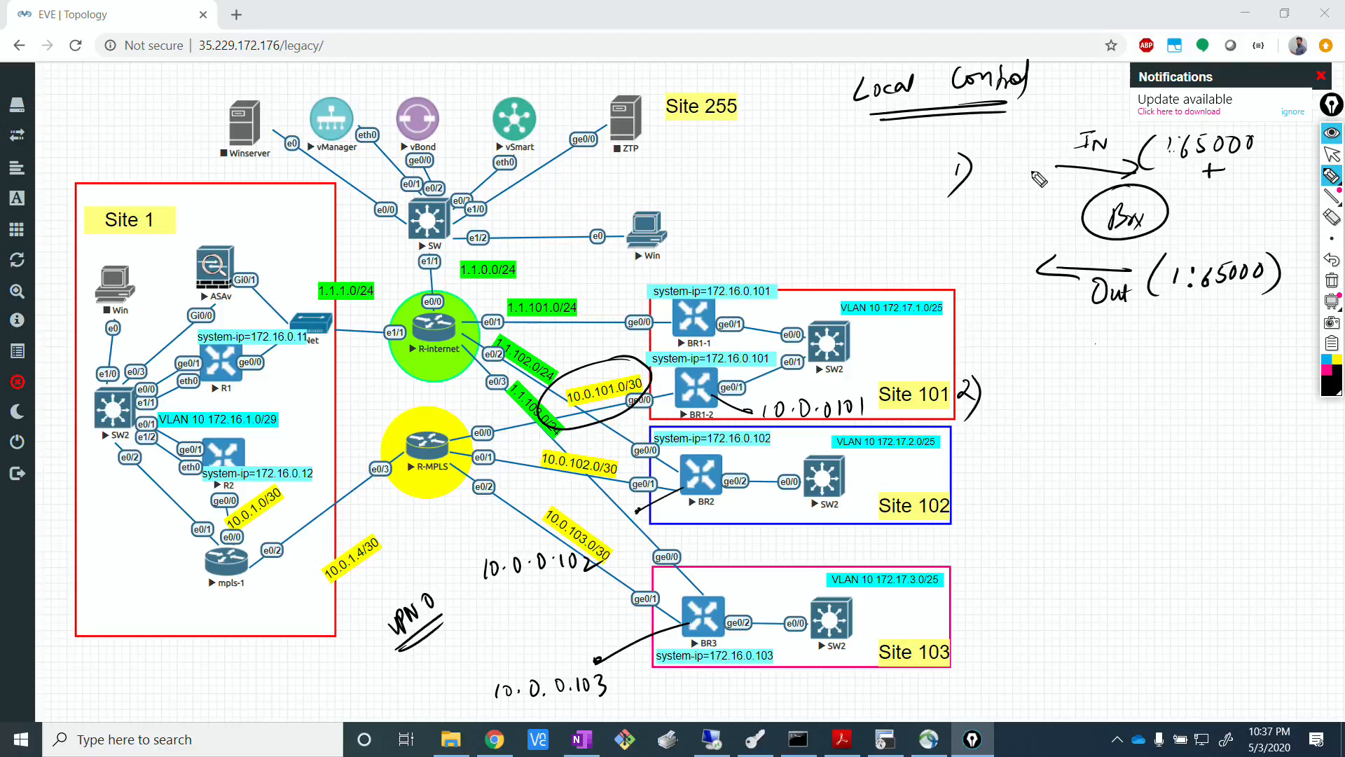
pyautogui.moveTo(1168, 137)
pyautogui.mouseDown()
pyautogui.moveTo(1181, 202)
pyautogui.moveTo(1256, 198)
pyautogui.mouseUp()
pyautogui.moveTo(1263, 197)
pyautogui.mouseDown()
pyautogui.moveTo(1273, 186)
pyautogui.moveTo(1285, 199)
pyautogui.mouseUp()
pyautogui.moveTo(1298, 182); pyautogui.dragTo(1305, 203)
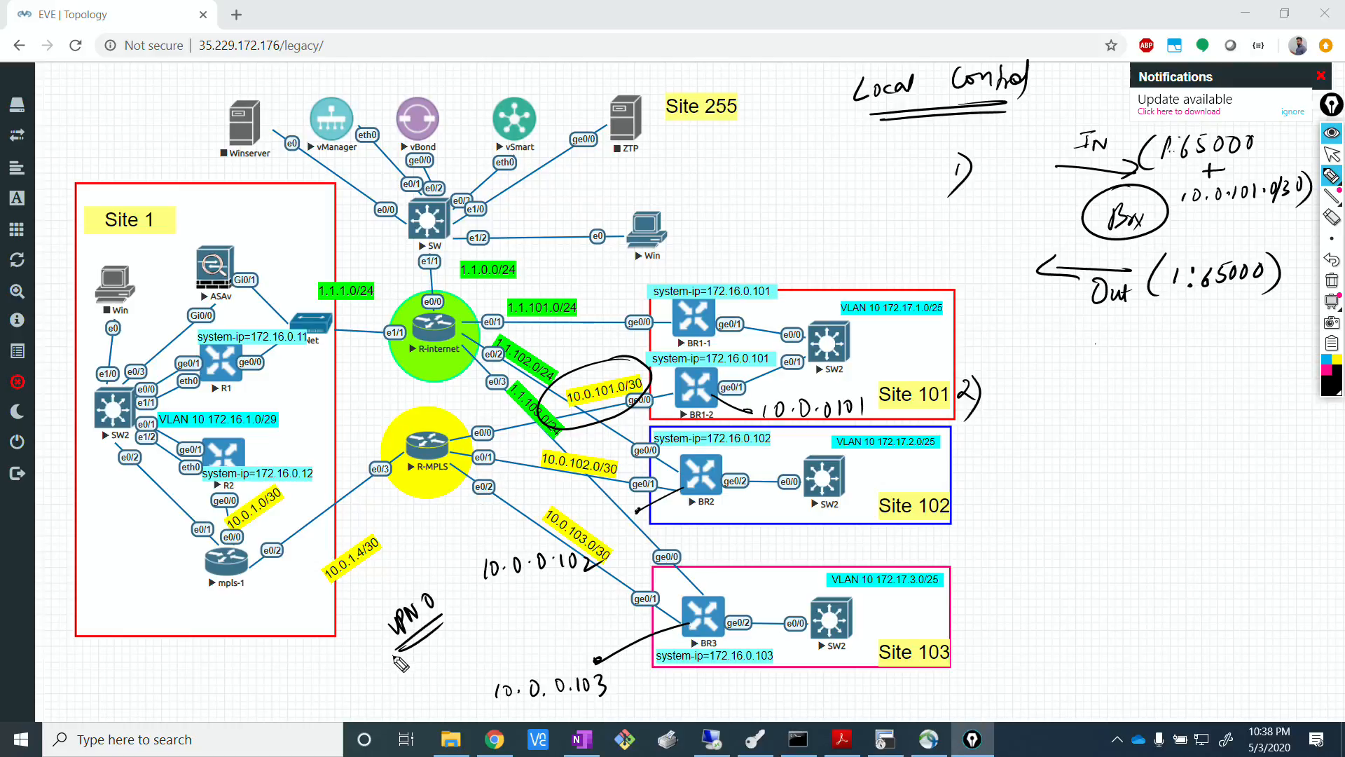
# Circle the VPN 0 note and underline the Out value 1:65000 in pink.
pyautogui.moveTo(396, 658); pyautogui.dragTo(405, 649)
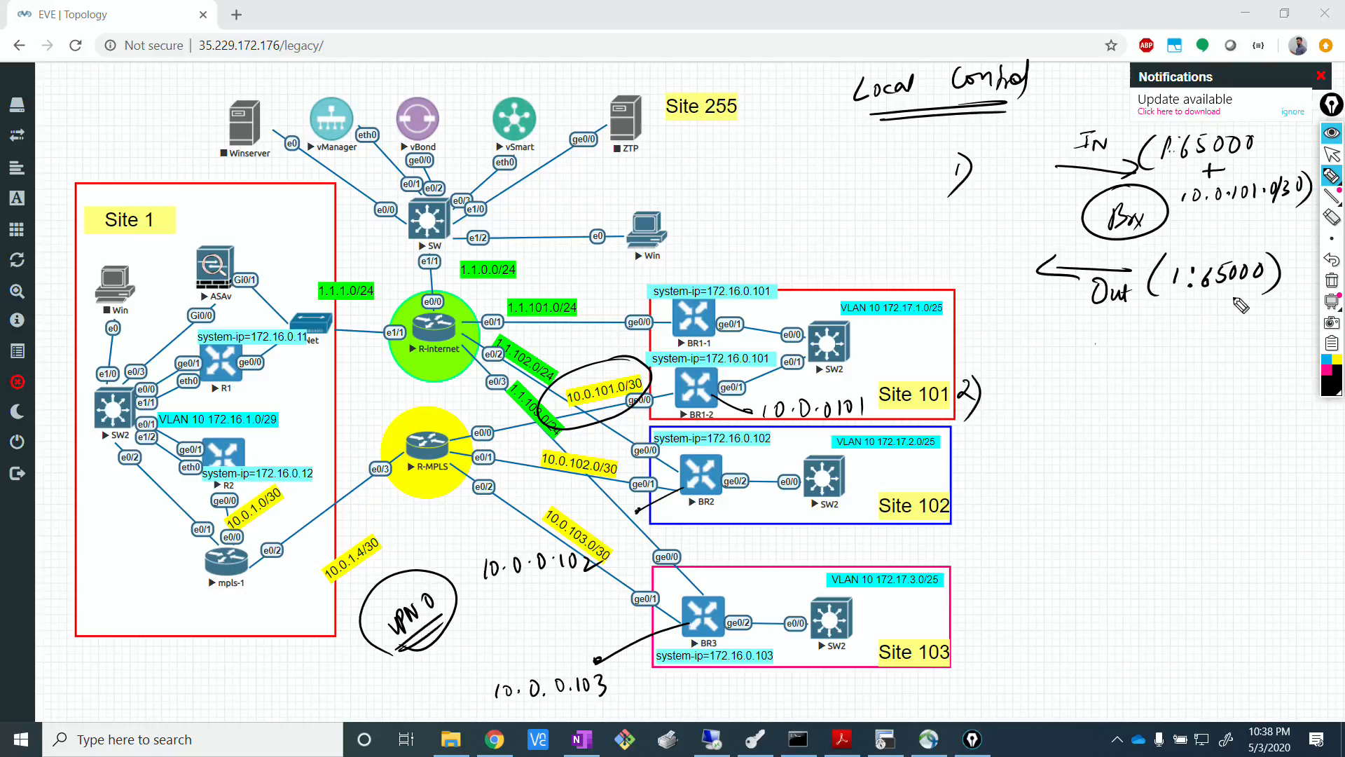
pyautogui.click(1327, 370)
pyautogui.moveTo(1163, 299); pyautogui.dragTo(1274, 313)
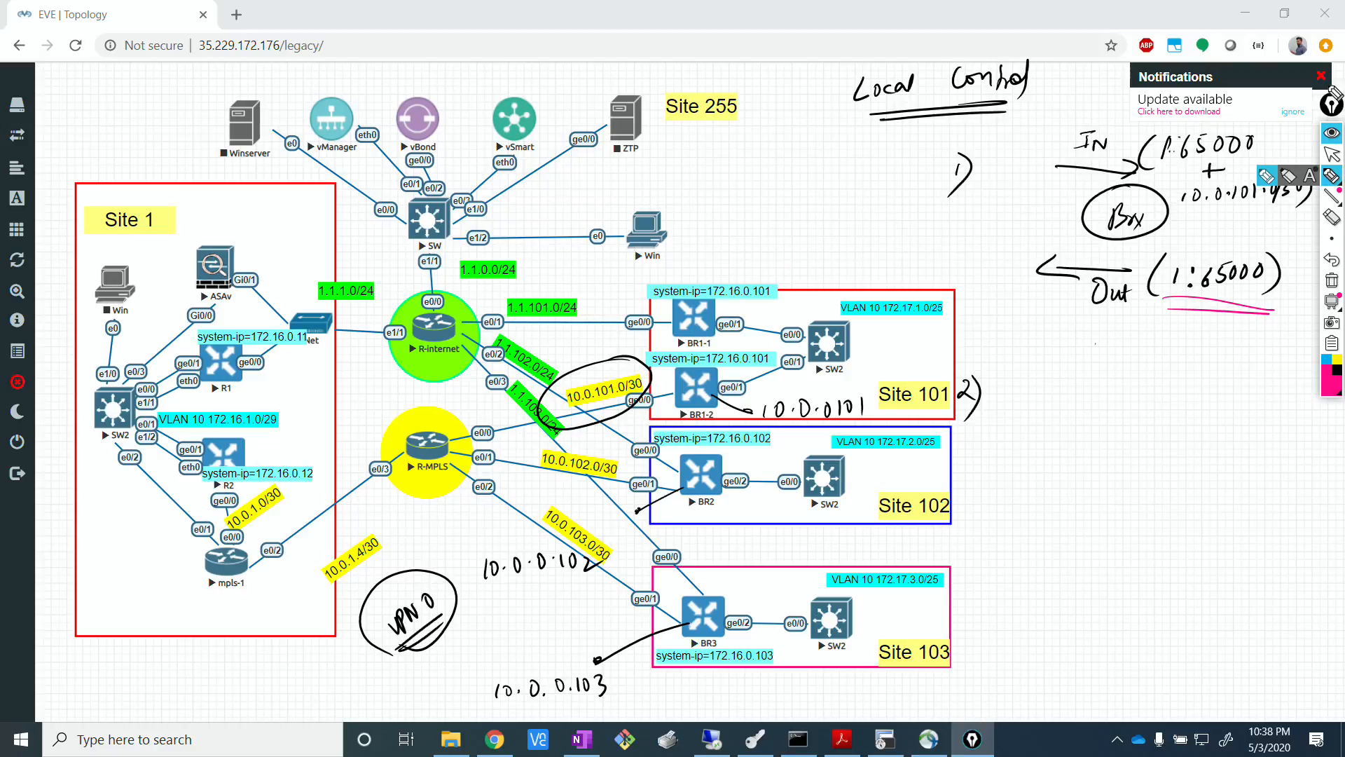
# Collapse the annotation toolbar to hide the drawings and return to the EVE topology.
pyautogui.click(1330, 105)
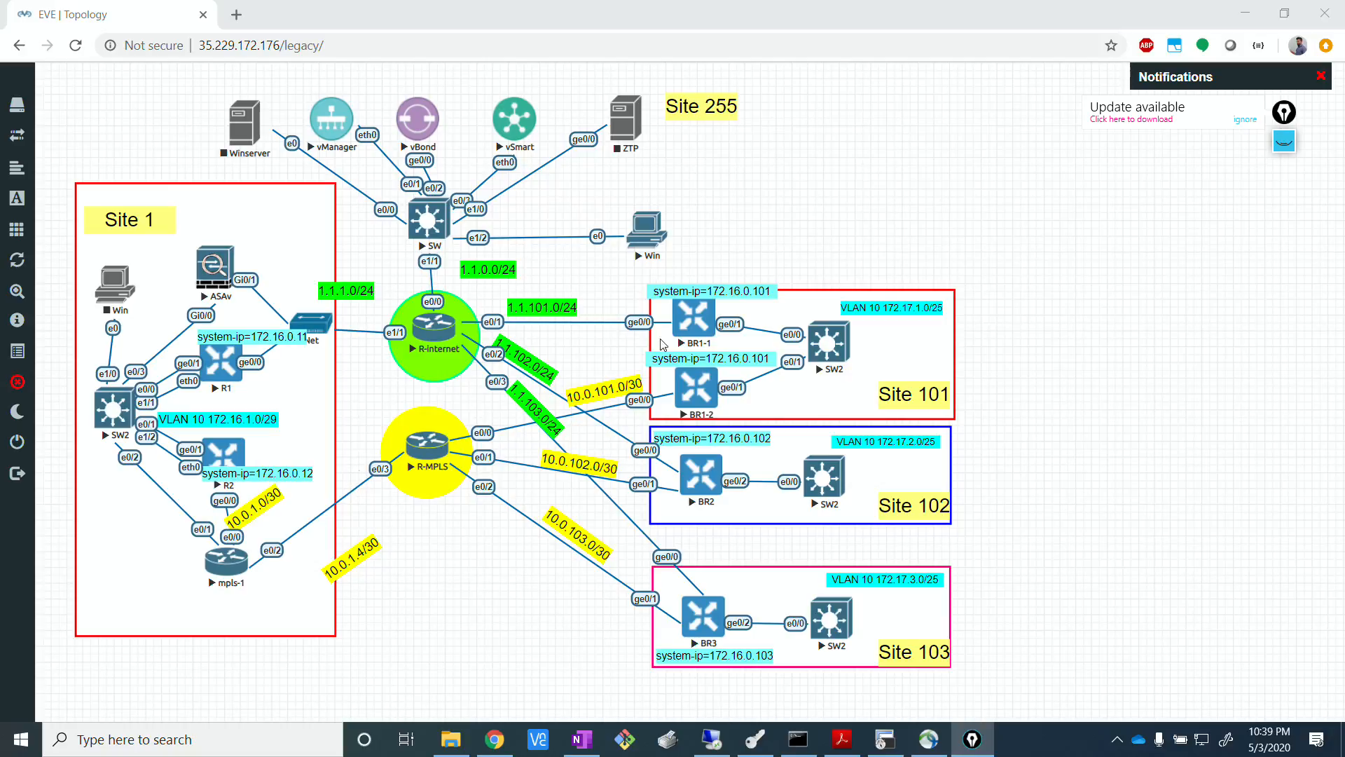
pyautogui.click(1064, 269)
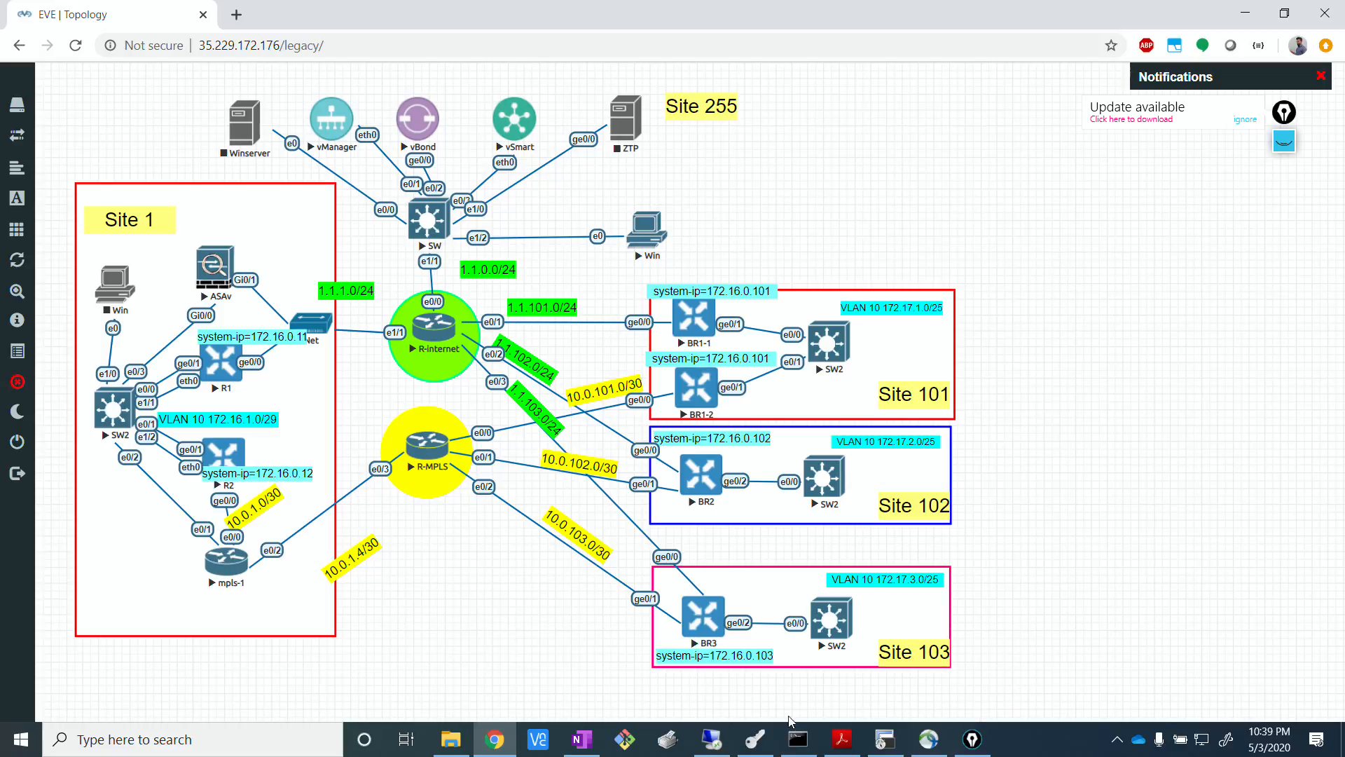
# Switch to the remote desktop session, open the Cisco vManage dashboard and ignore the annotation tool's update notice.
pyautogui.click(711, 739)
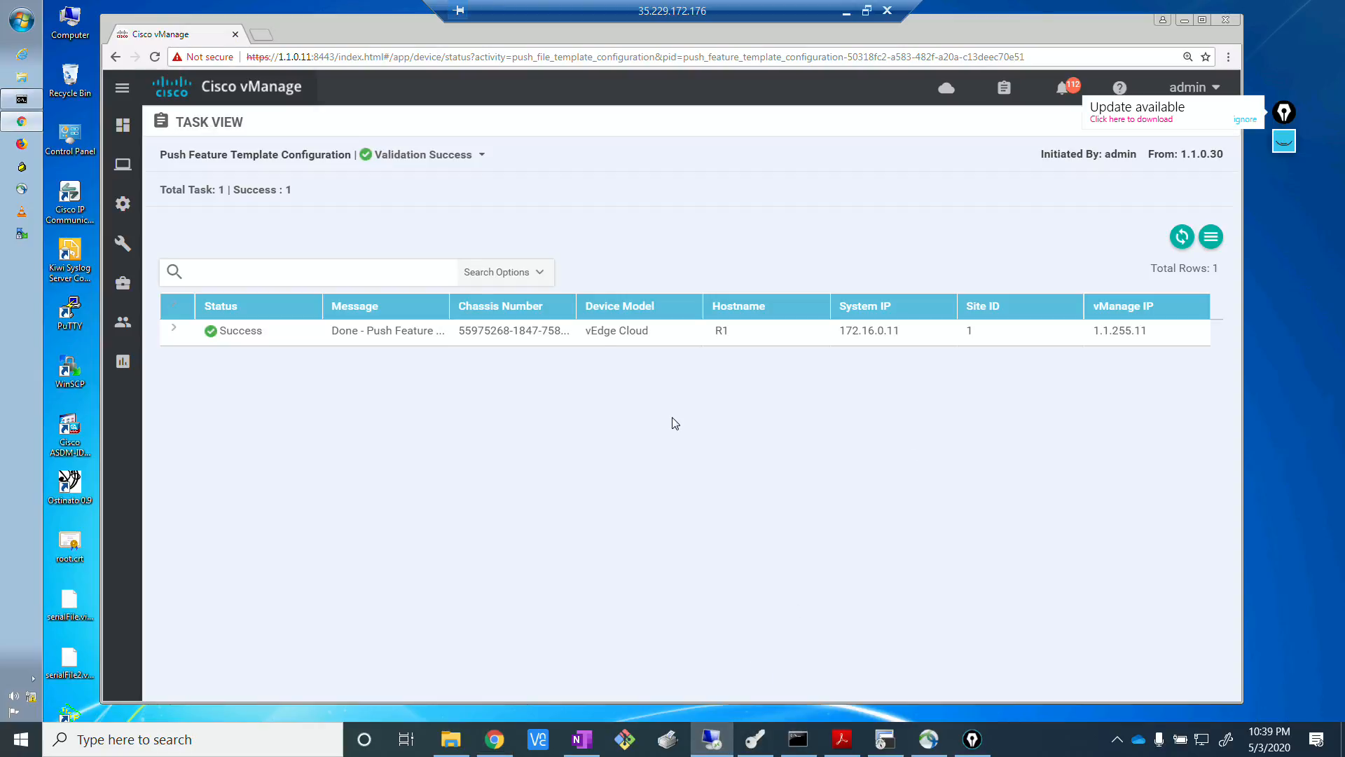
pyautogui.click(124, 134)
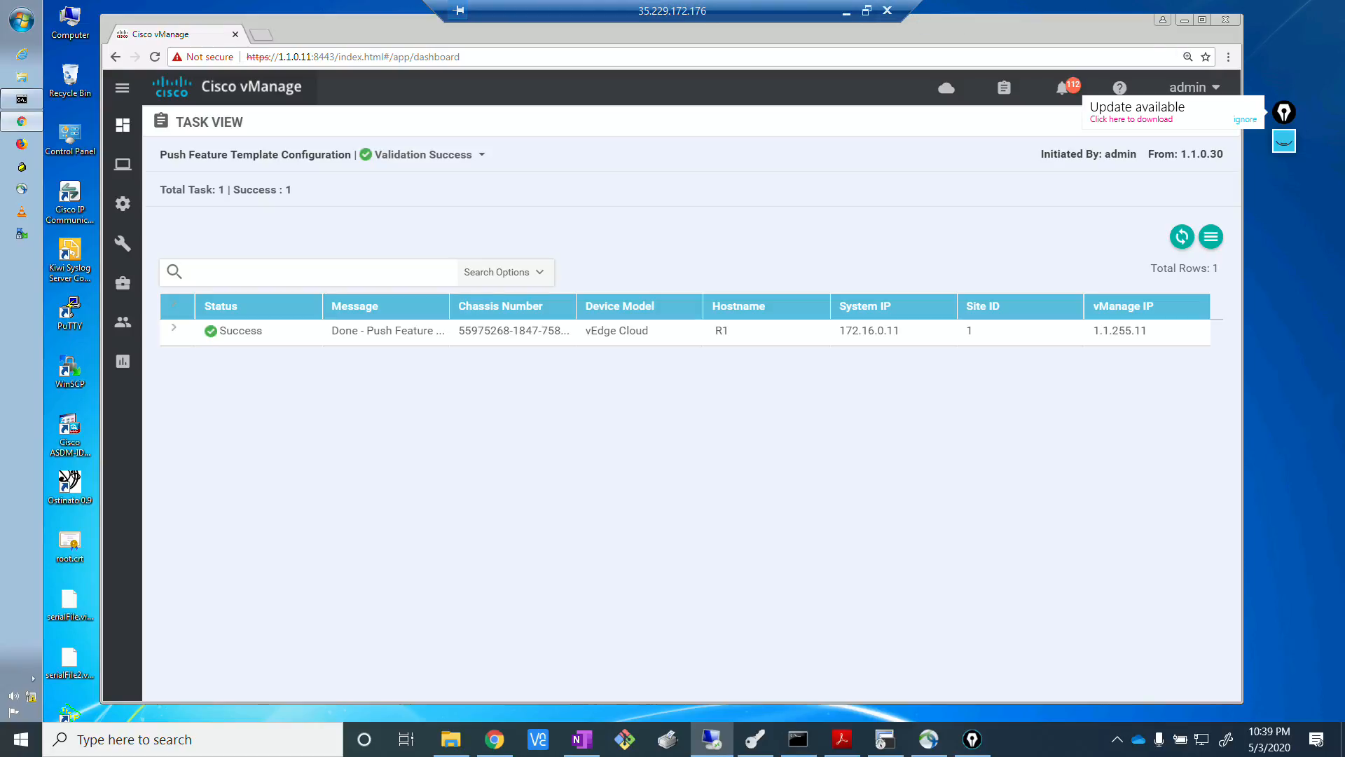
pyautogui.click(1241, 121)
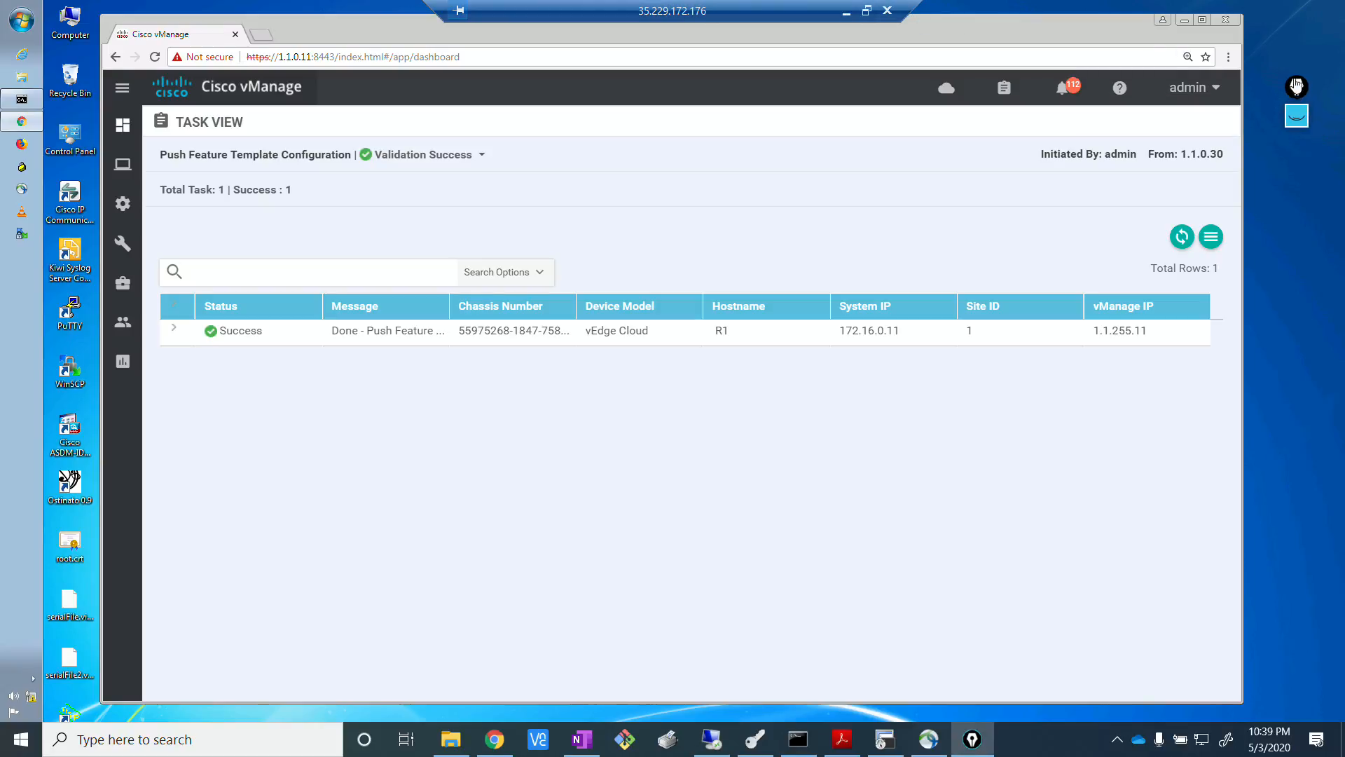
pyautogui.click(475, 55)
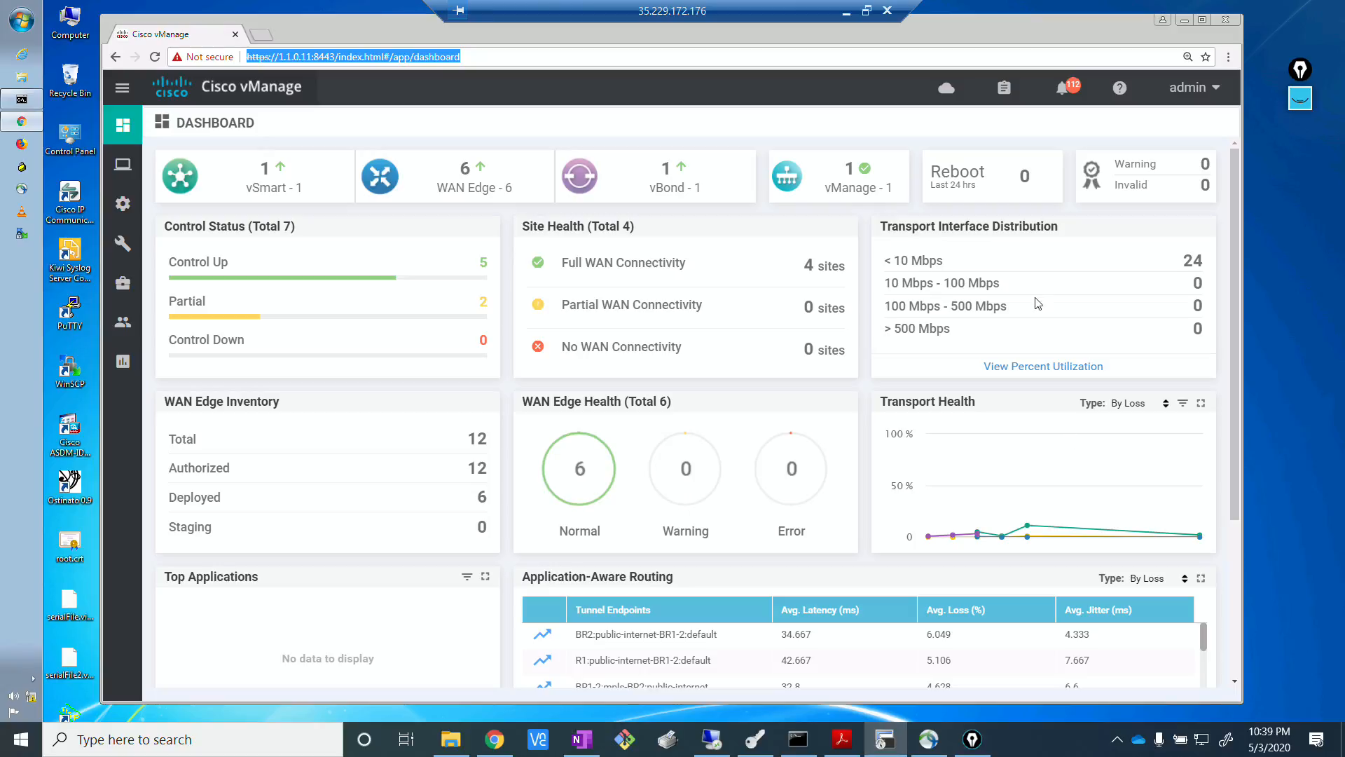
# Switch to the terminal client and bring up the BR1-2 console session, opening it from the EVE topology.
pyautogui.doubleClick(648, 308)
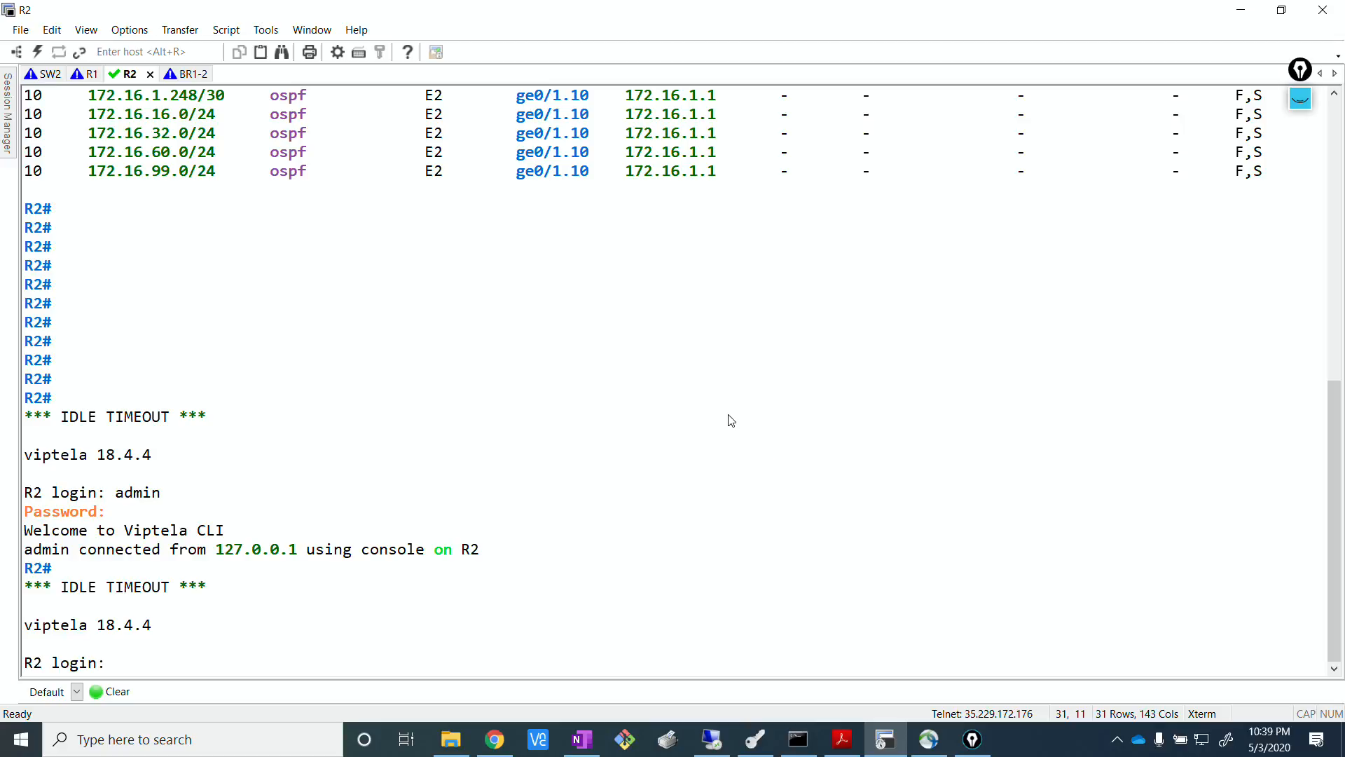
pyautogui.click(204, 74)
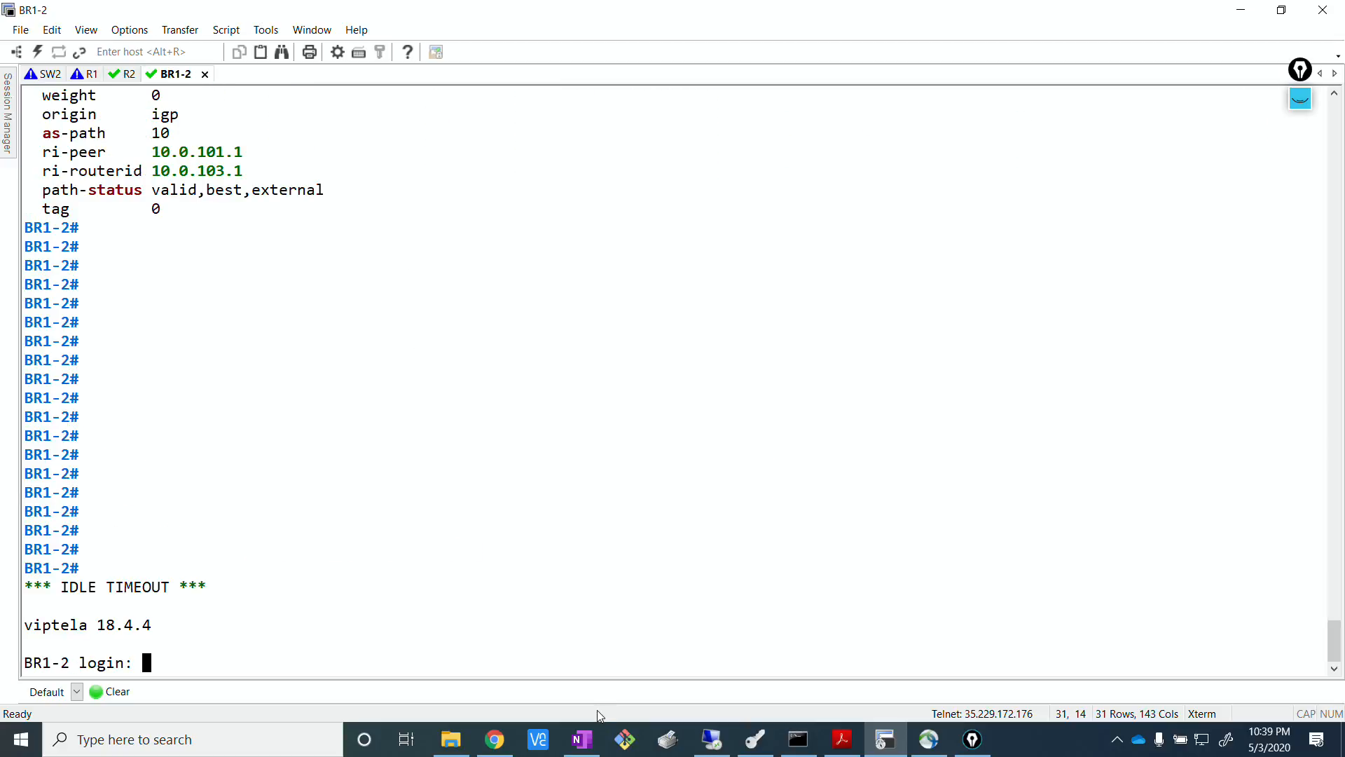
pyautogui.click(494, 739)
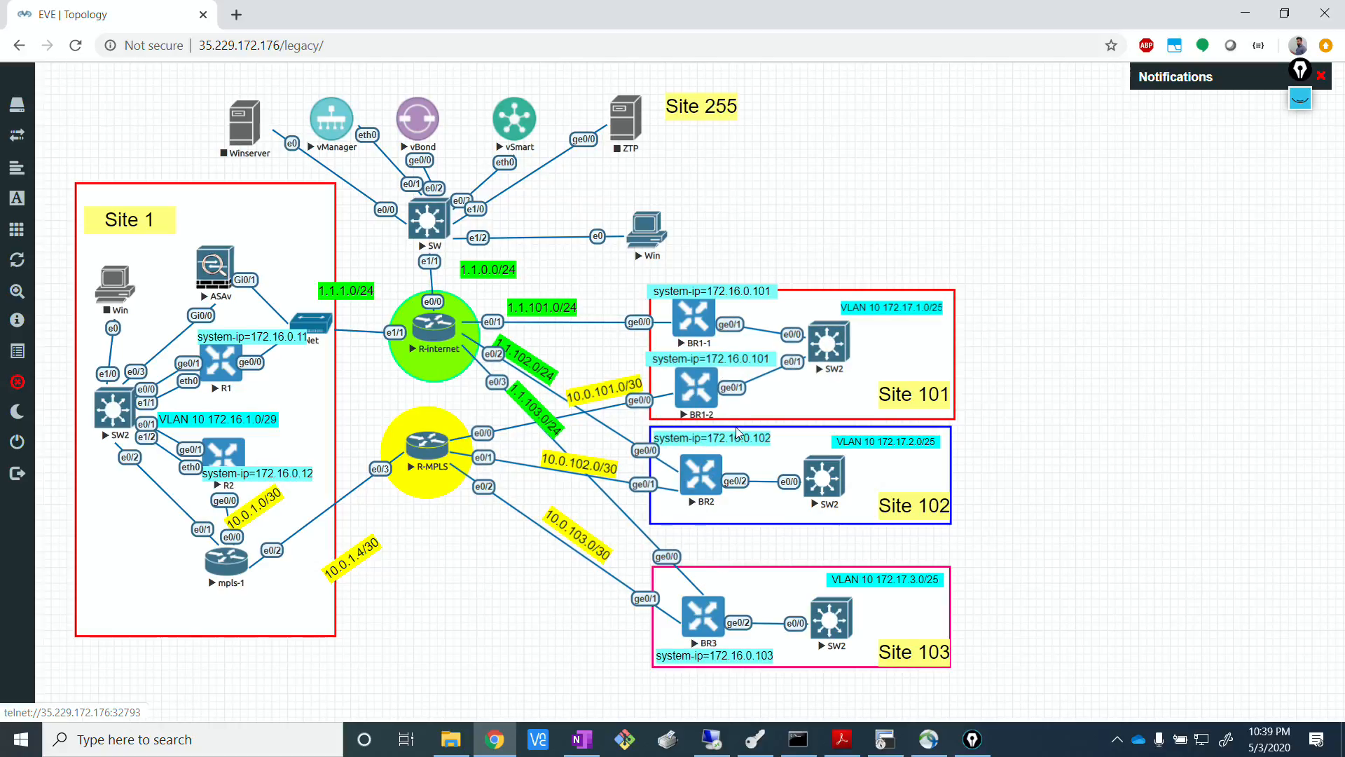
pyautogui.click(679, 400)
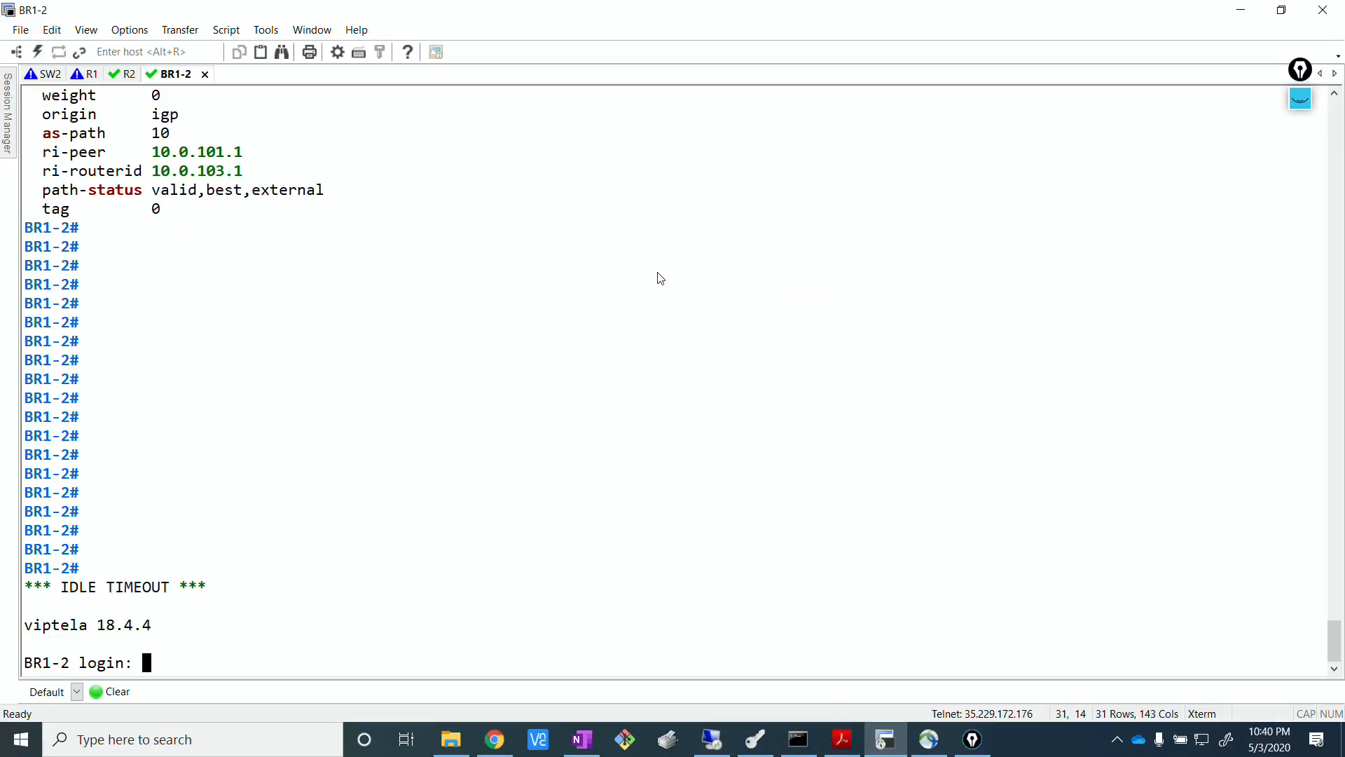
# Log in to the BR1-2 console with the username and account password, and clear the terminal screen.
pyautogui.write('admi')
pyautogui.write('n')
pyautogui.press('Return')
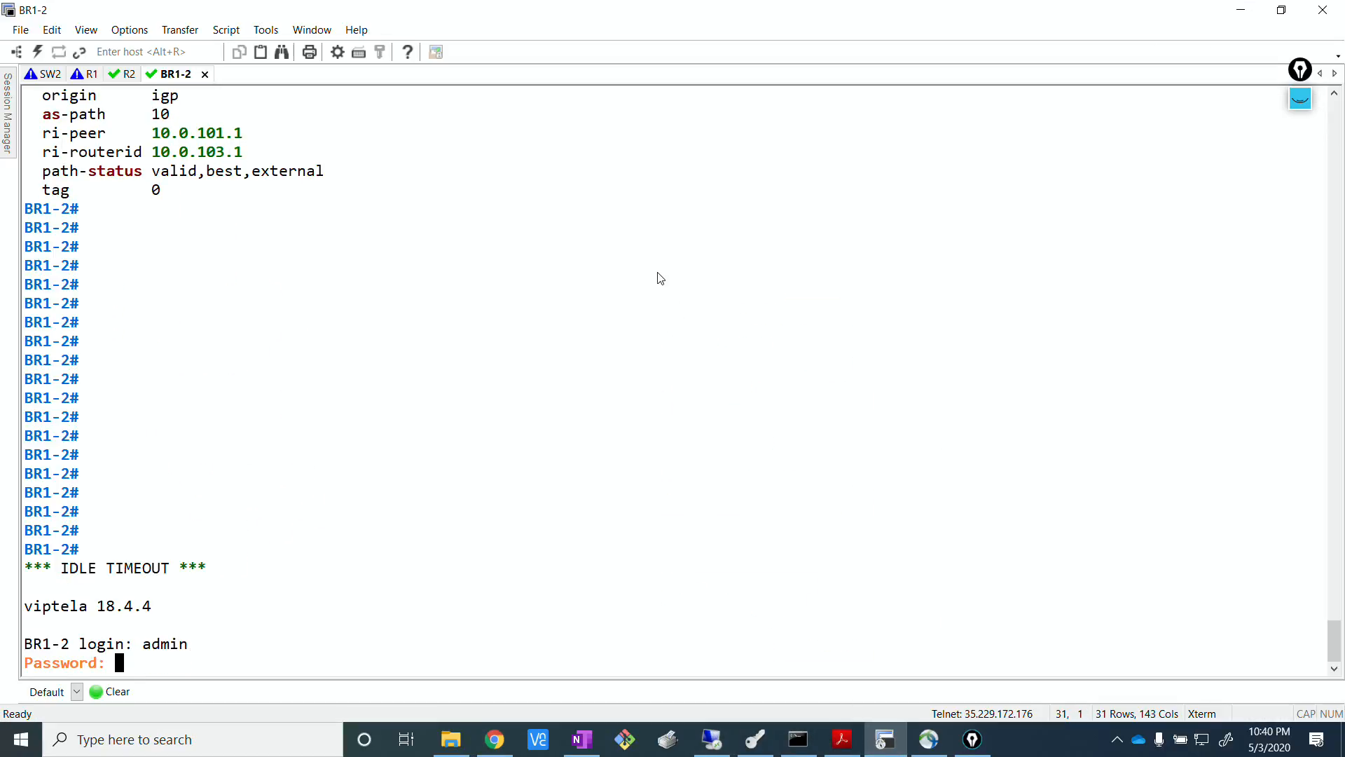
pyautogui.write('admin')
pyautogui.press('Return')
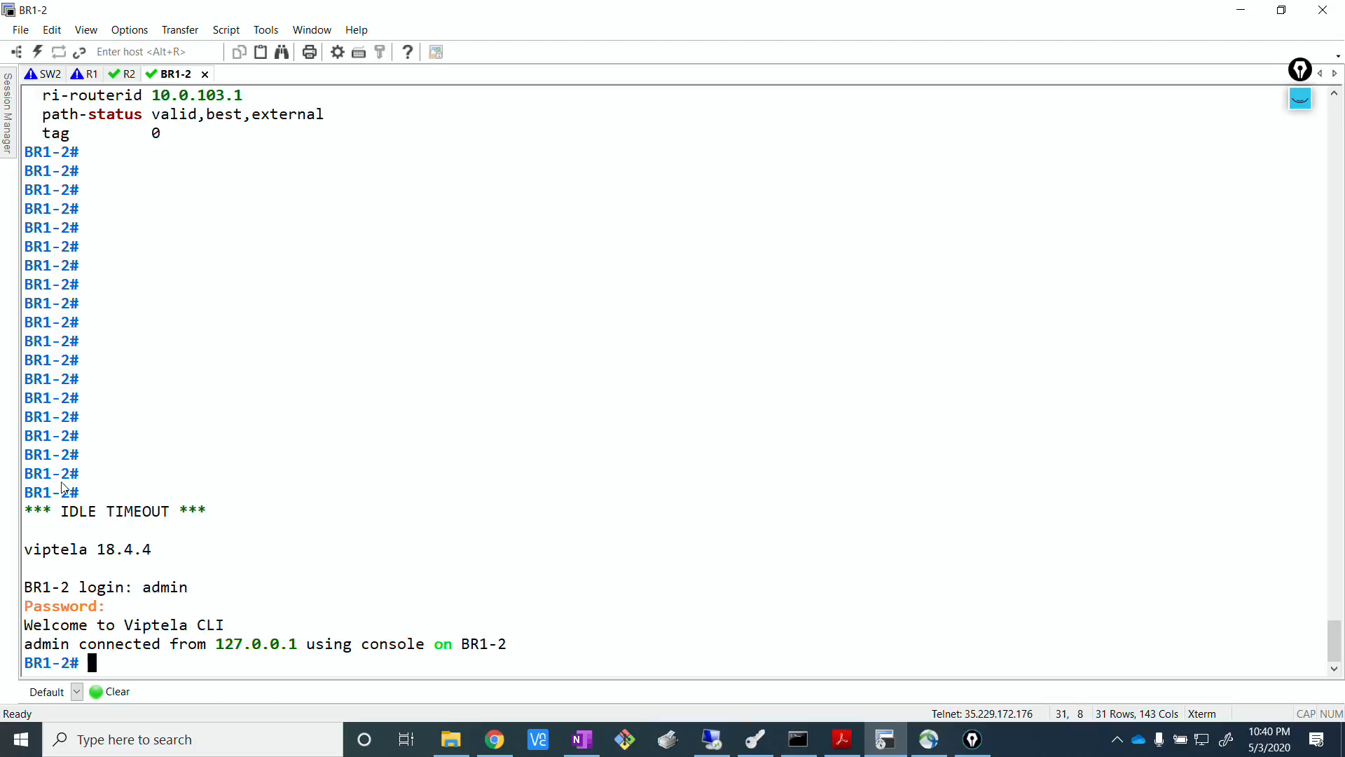
pyautogui.click(122, 692)
pyautogui.press('Return')
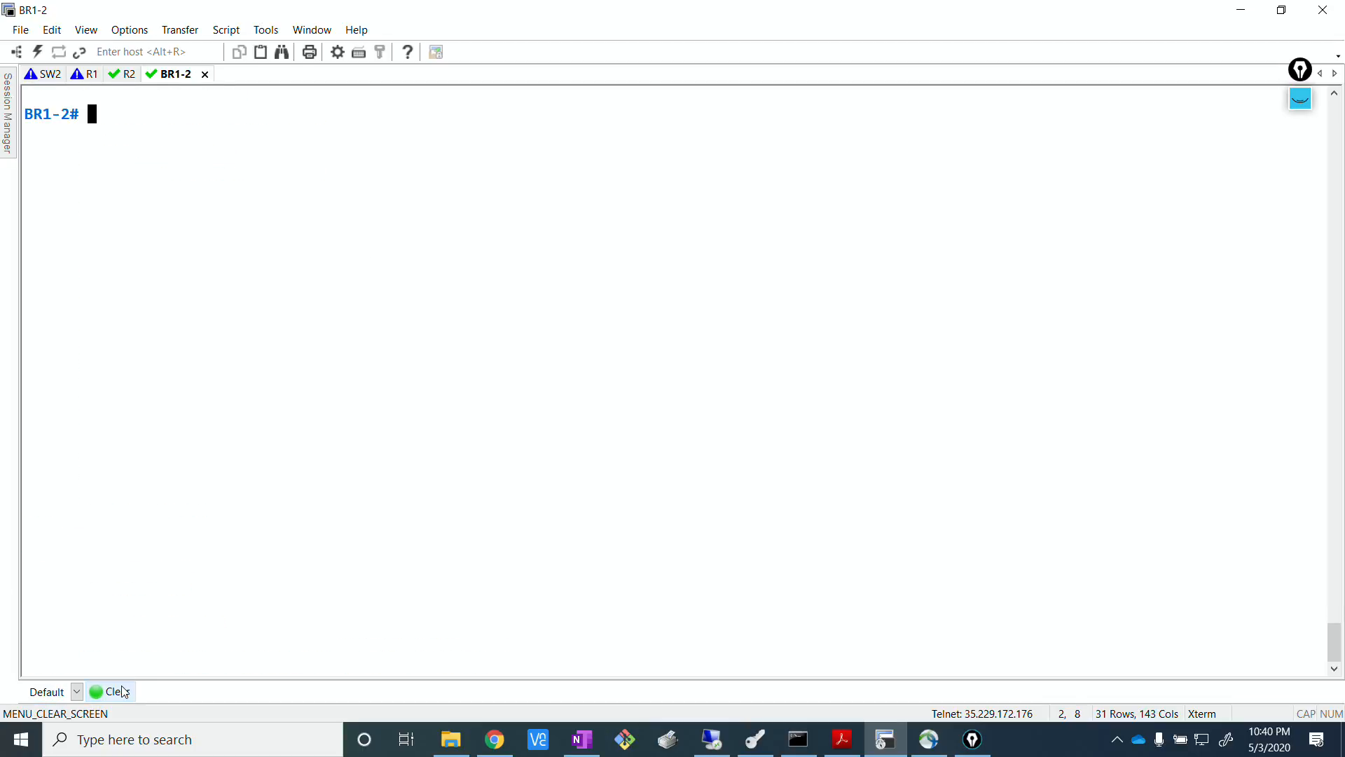
# Try to list the BGP routes on BR1-2 with show ip bgp.
pyautogui.write('show ip bg')
pyautogui.press('Return')
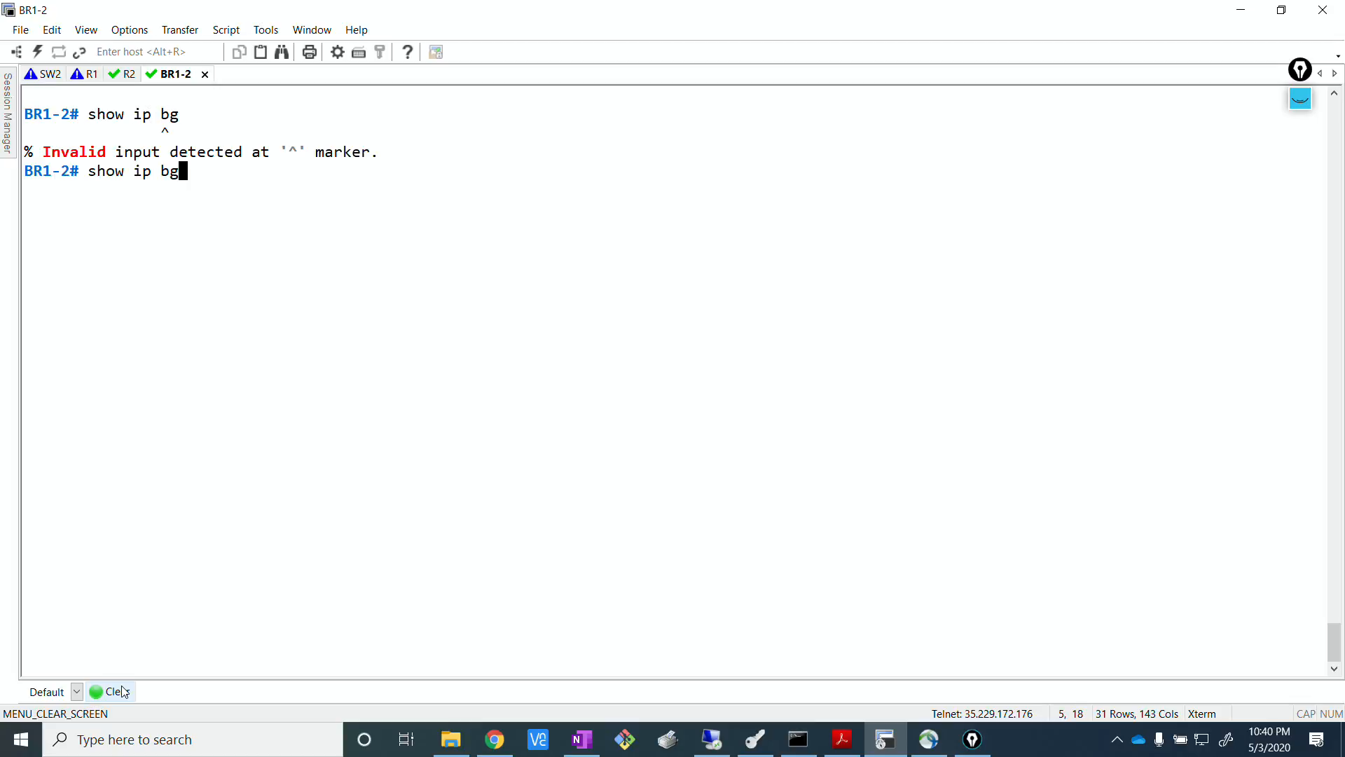
pyautogui.write('p')
pyautogui.press('Return')
# Run show bgp routes on BR1-2 and page through to the end of the output.
pyautogui.press('Up')
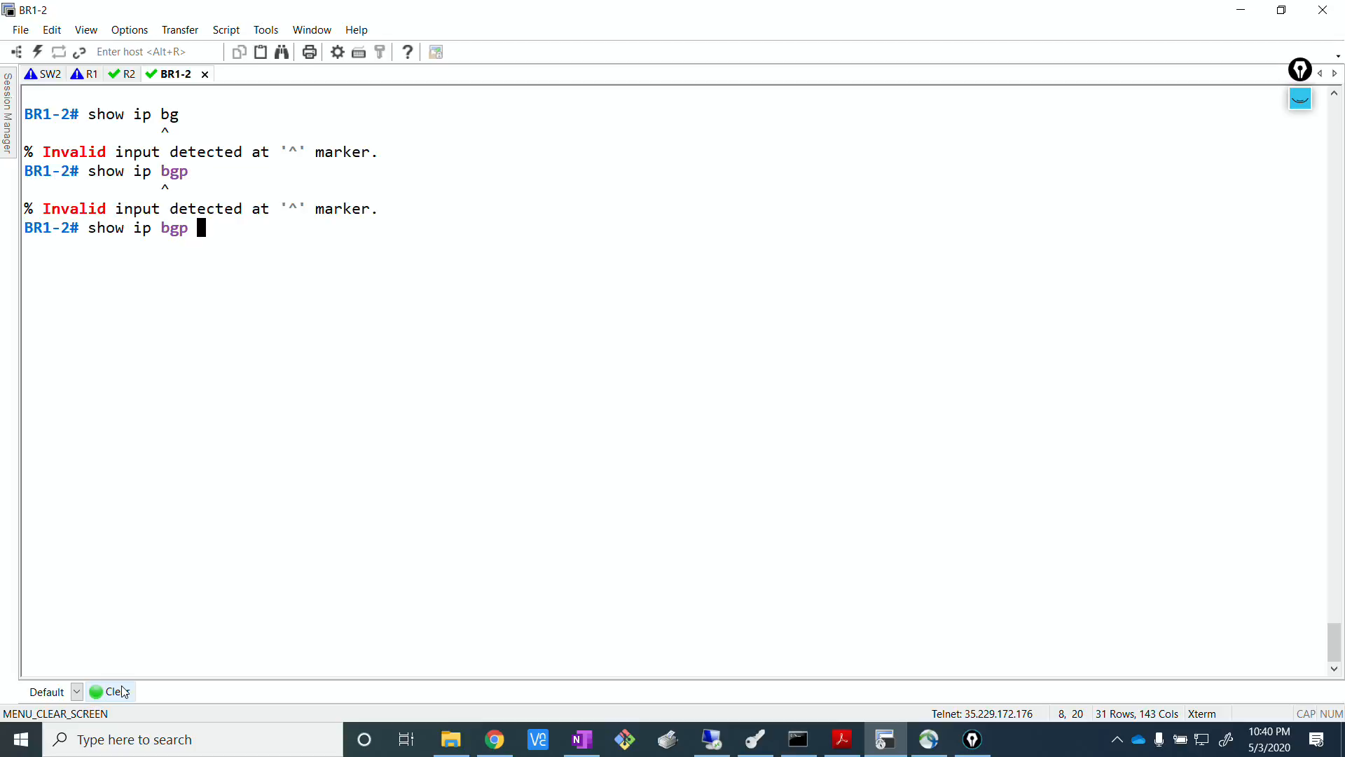
pyautogui.press('BackSpace')
pyautogui.press('BackSpace')
pyautogui.press('BackSpace')
pyautogui.press('BackSpace')
pyautogui.press('BackSpace')
pyautogui.press('BackSpace')
pyautogui.press('BackSpace')
pyautogui.write('bgp routes')
pyautogui.press('Return')
pyautogui.press('Return')
pyautogui.press('space')
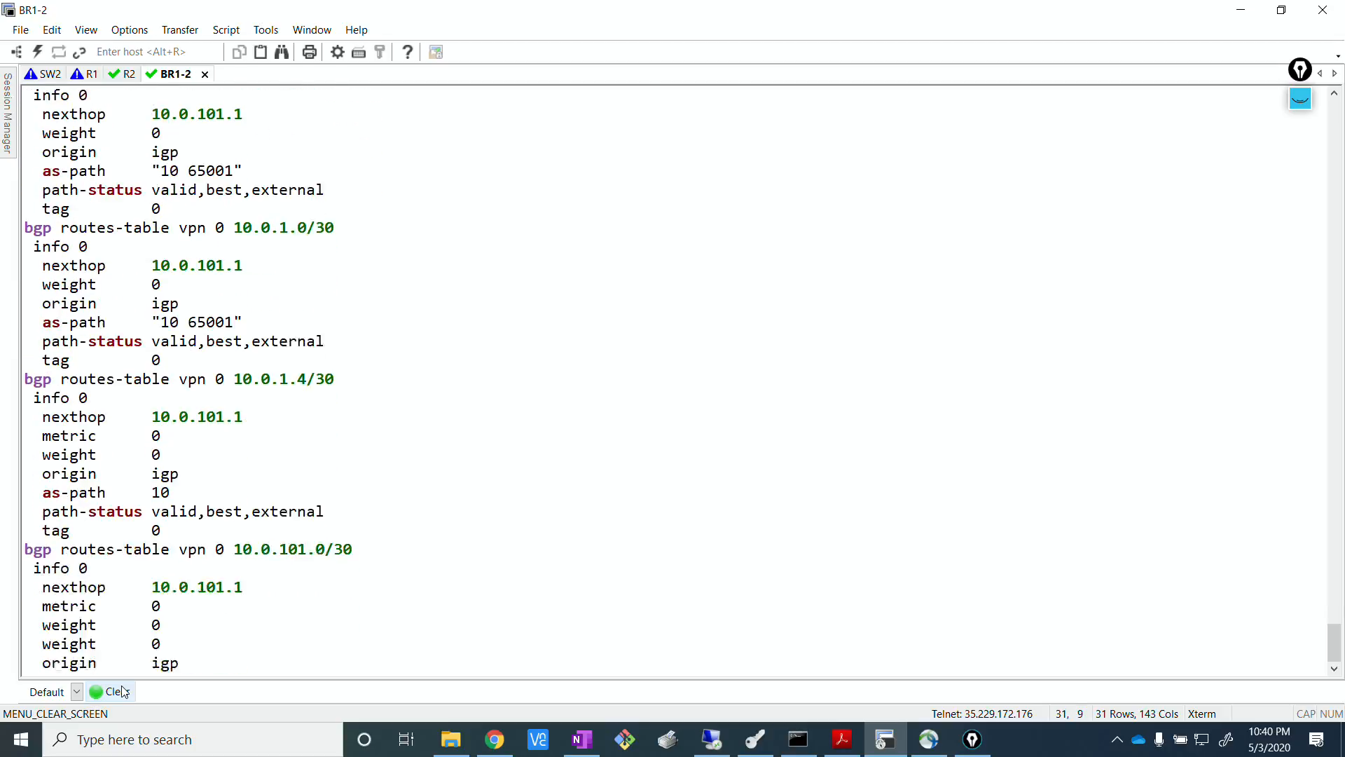
pyautogui.press('Return')
pyautogui.press('Return')
pyautogui.press('Return')
pyautogui.press('Return')
pyautogui.press('Return')
pyautogui.press('Return')
pyautogui.press('Return')
pyautogui.press('Return')
pyautogui.press('Return')
pyautogui.press('Return')
pyautogui.press('Return')
pyautogui.press('Return')
pyautogui.press('Return')
pyautogui.press('Return')
pyautogui.press('Return')
pyautogui.press('Return')
pyautogui.press('Return')
pyautogui.press('Return')
pyautogui.press('Return')
pyautogui.press('Return')
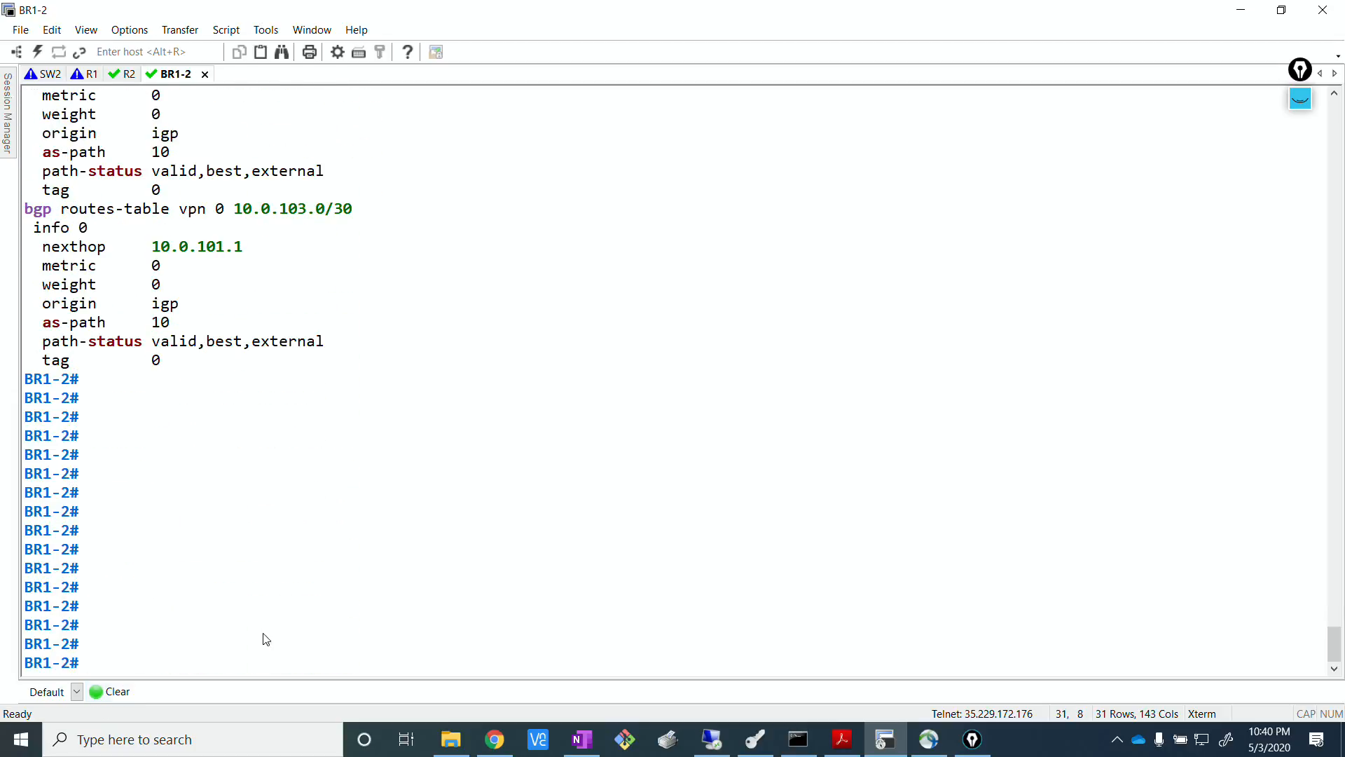
# Highlight the 0.0.0.0/0 route in the BGP output and check it against the EVE topology.
pyautogui.scroll(20, 337, 379)
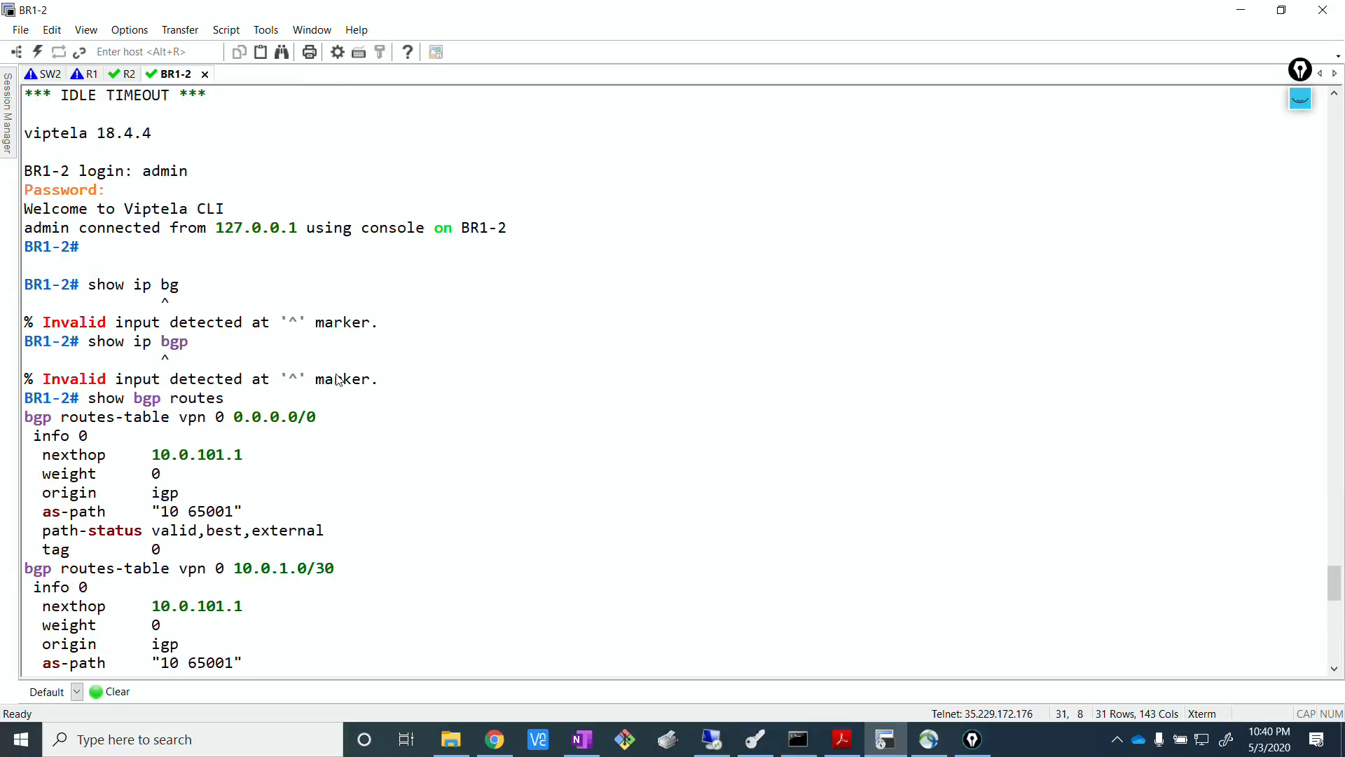
pyautogui.scroll(-3, 337, 379)
pyautogui.moveTo(226, 246); pyautogui.dragTo(330, 247)
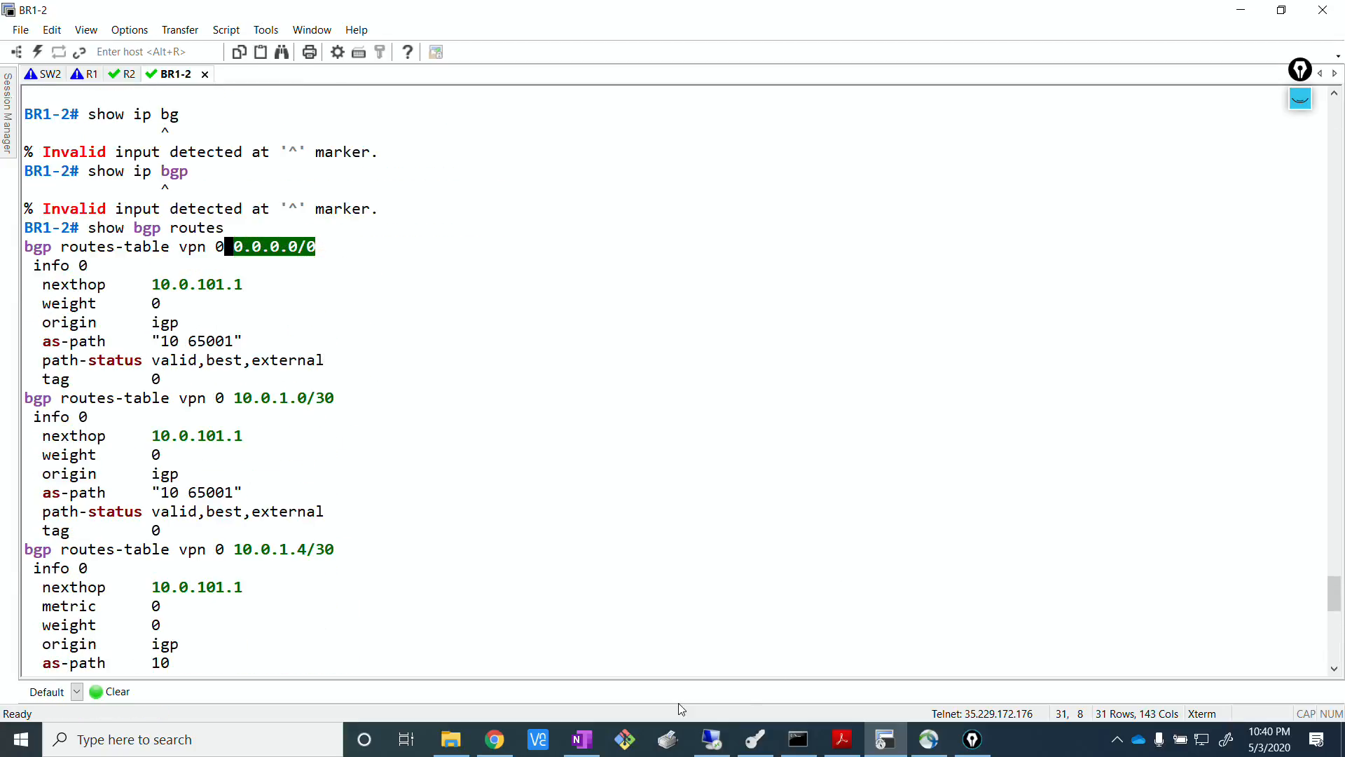
pyautogui.click(495, 740)
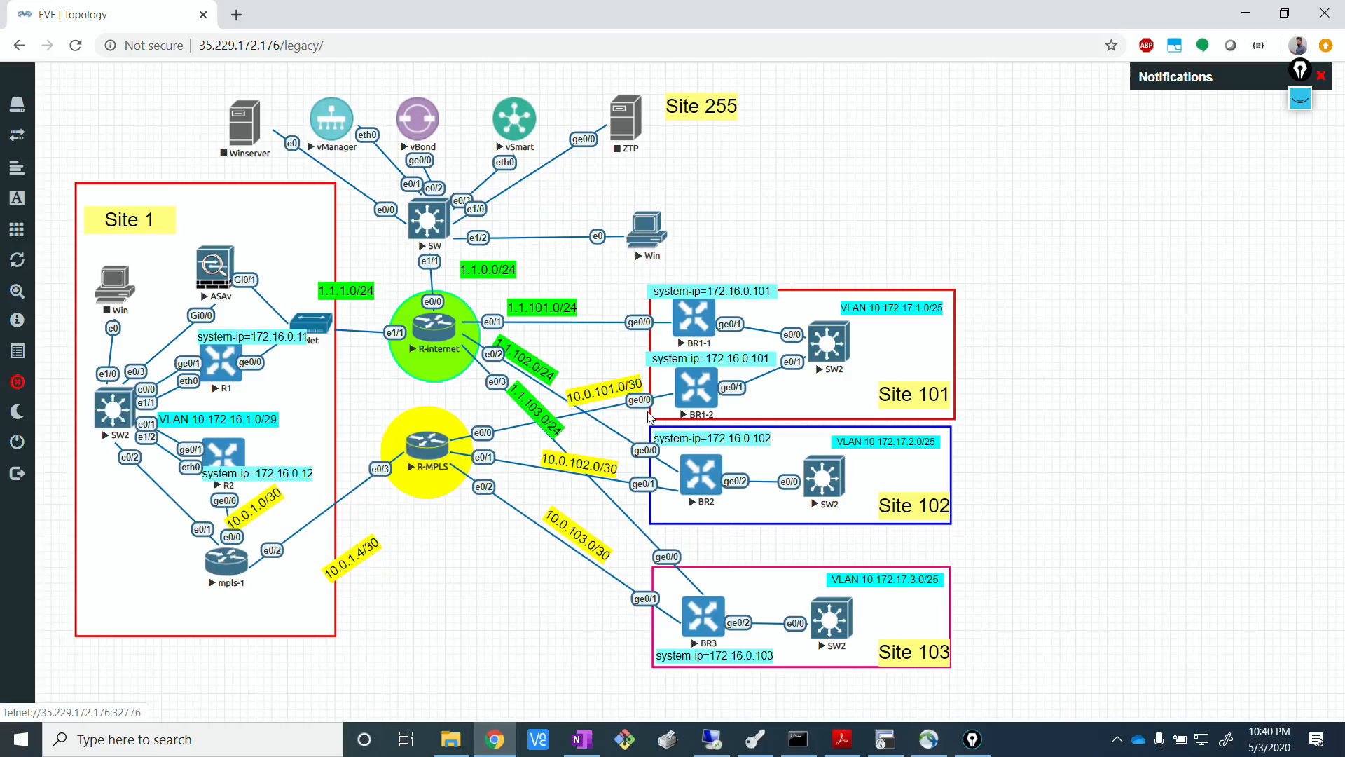
pyautogui.click(885, 740)
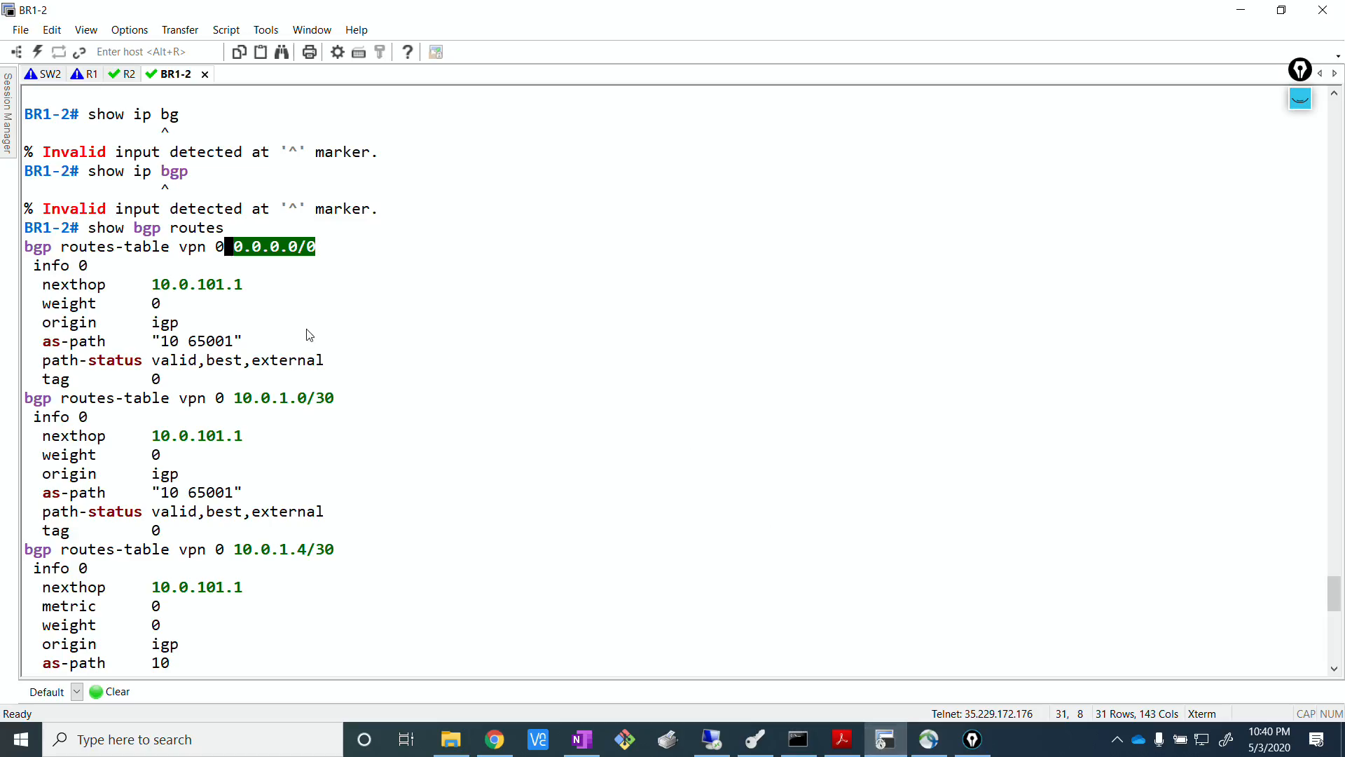
# Highlight the 10.0.1.0/30 route in the BGP output and compare it with the EVE topology.
pyautogui.moveTo(238, 398); pyautogui.dragTo(339, 393)
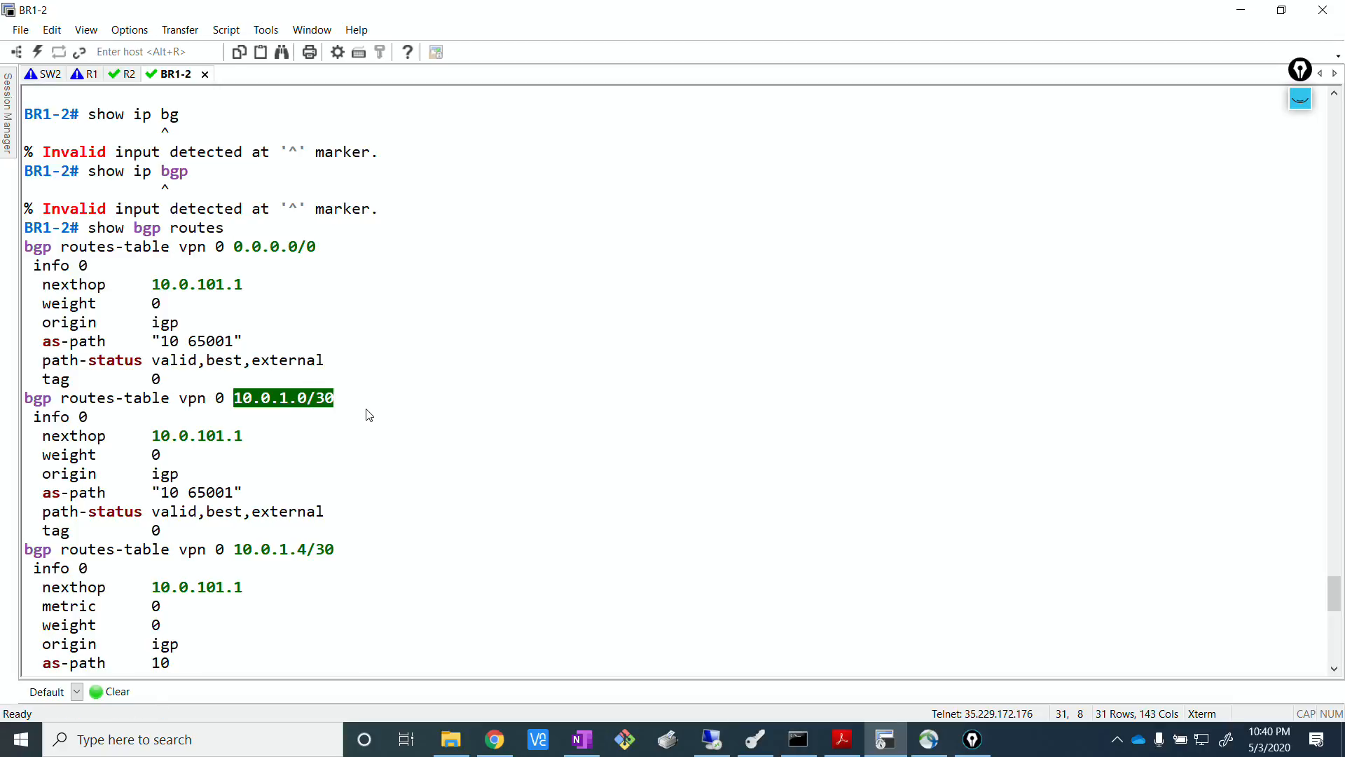
pyautogui.scroll(-2, 370, 415)
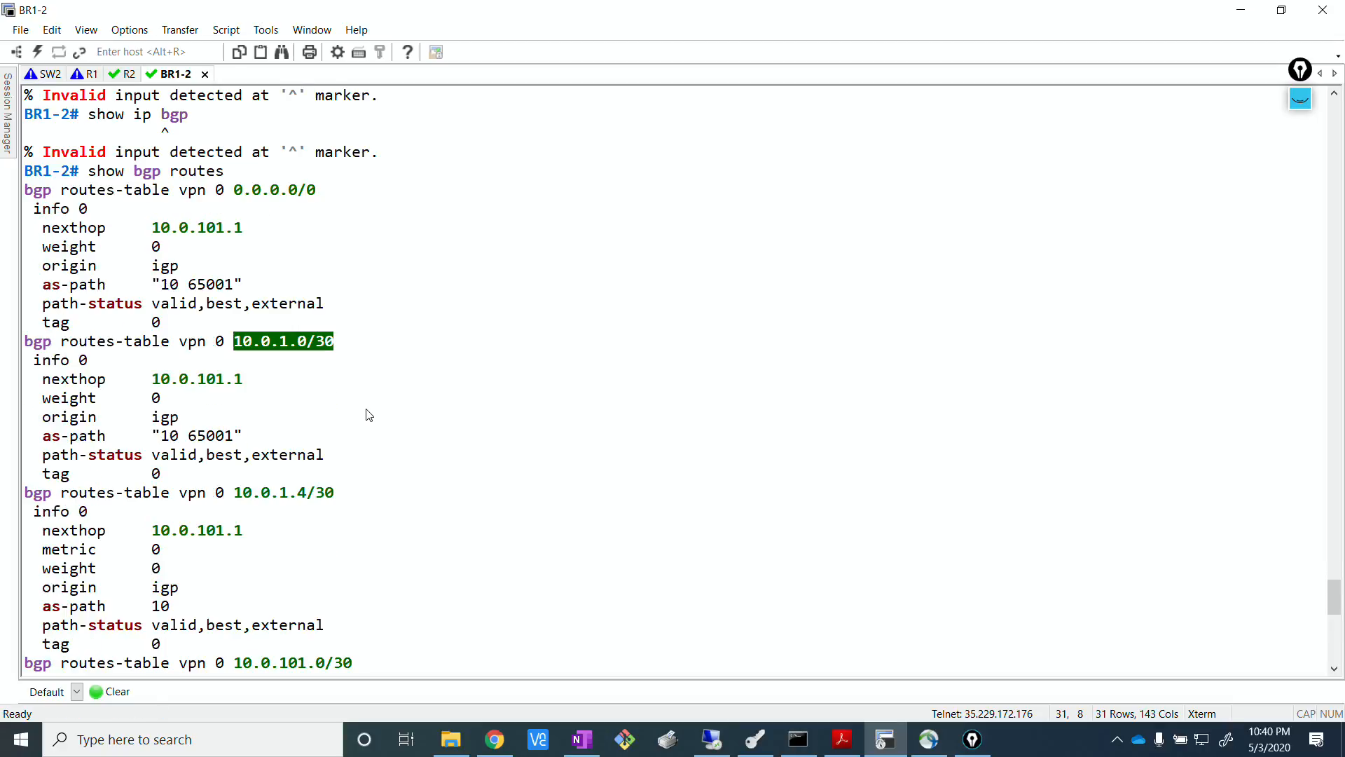
pyautogui.click(494, 739)
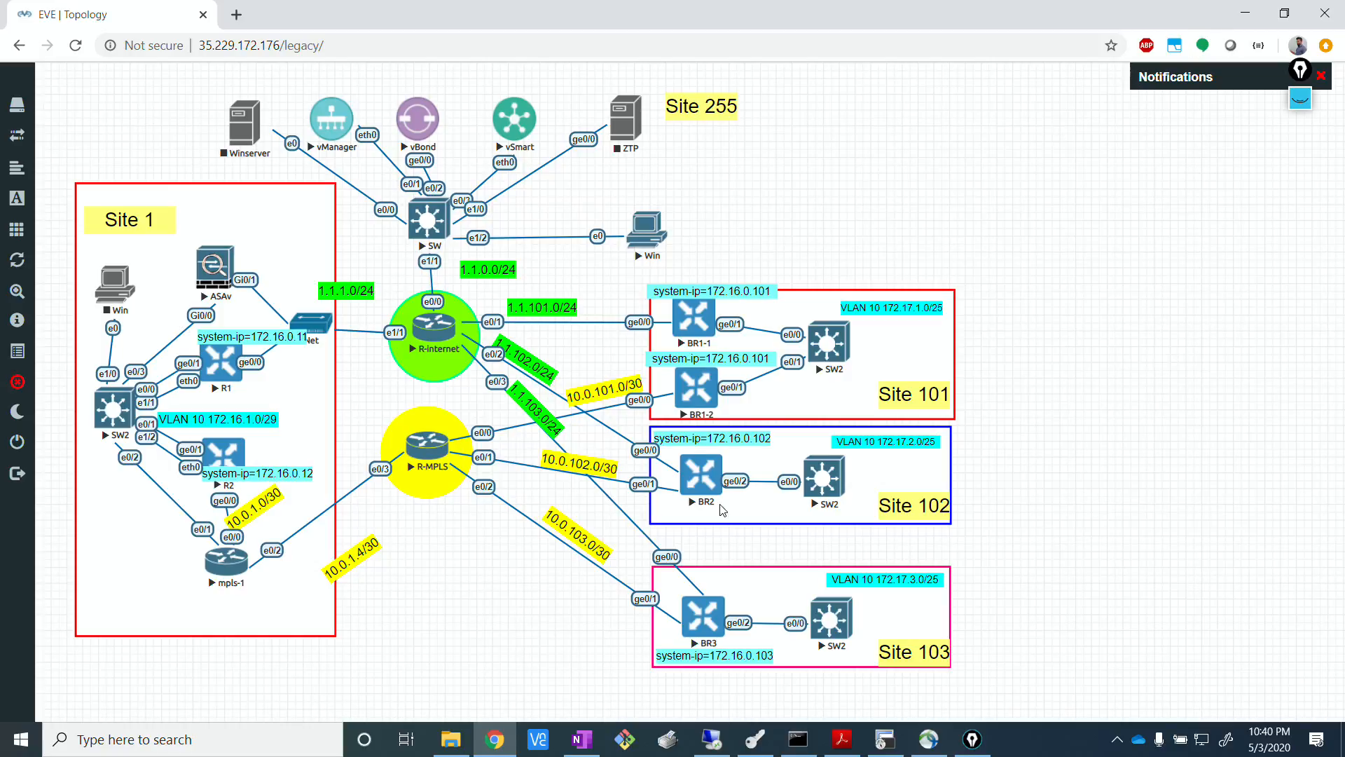
pyautogui.moveTo(887, 740)
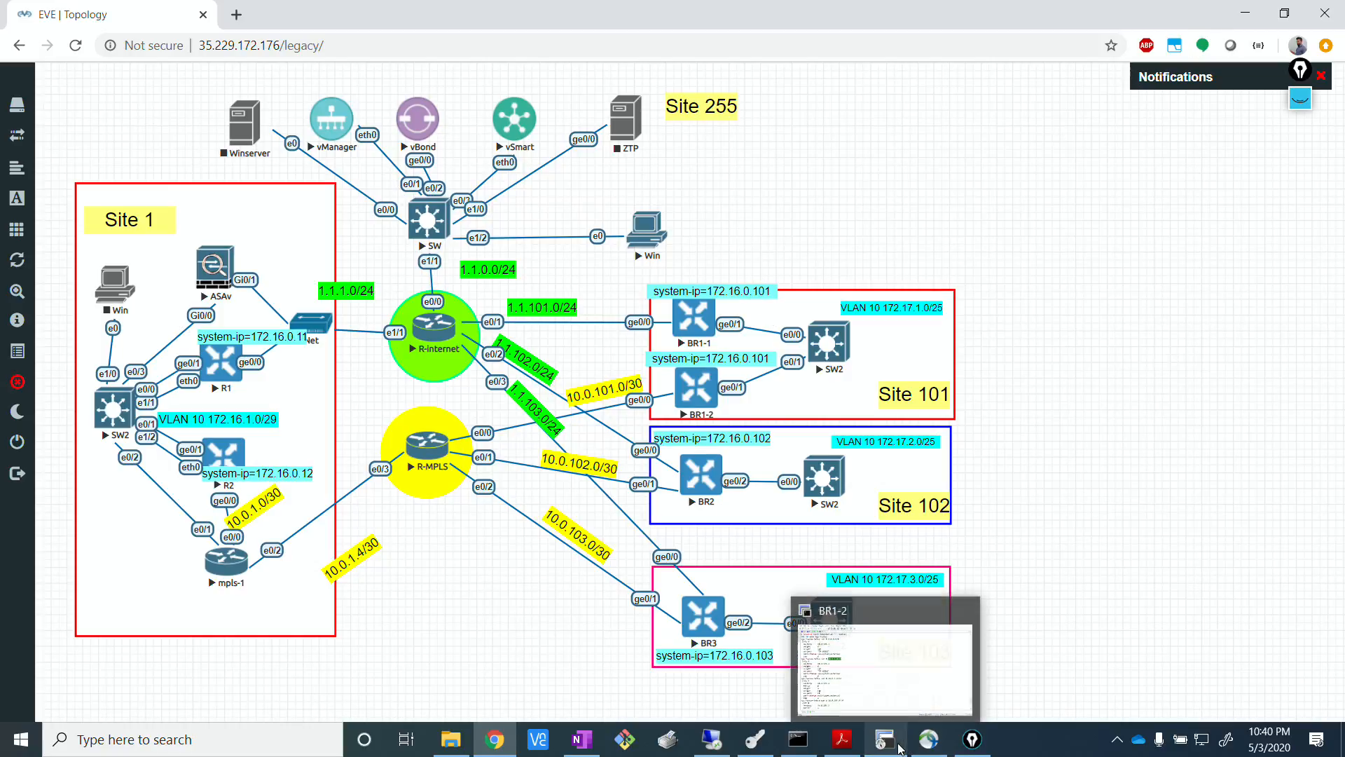
pyautogui.click(901, 701)
pyautogui.click(499, 332)
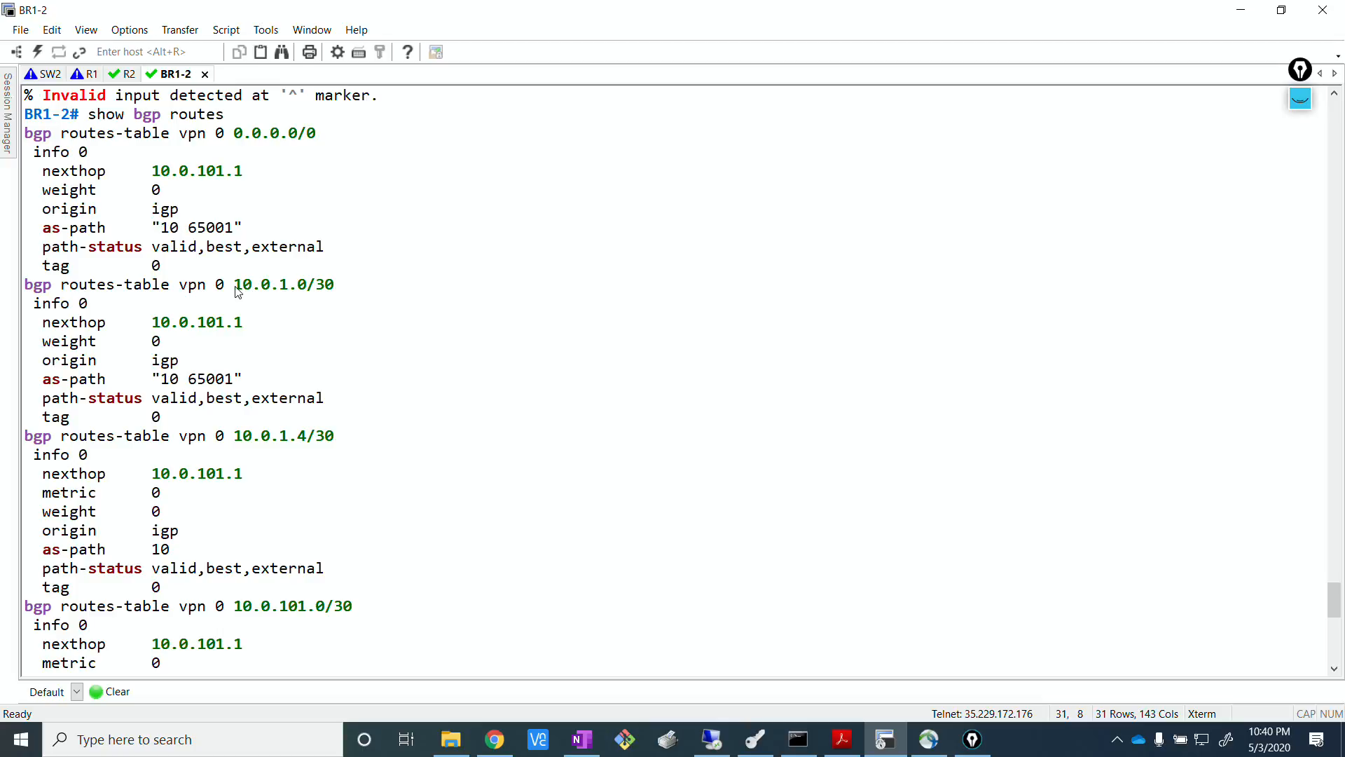
pyautogui.moveTo(235, 287); pyautogui.dragTo(366, 286)
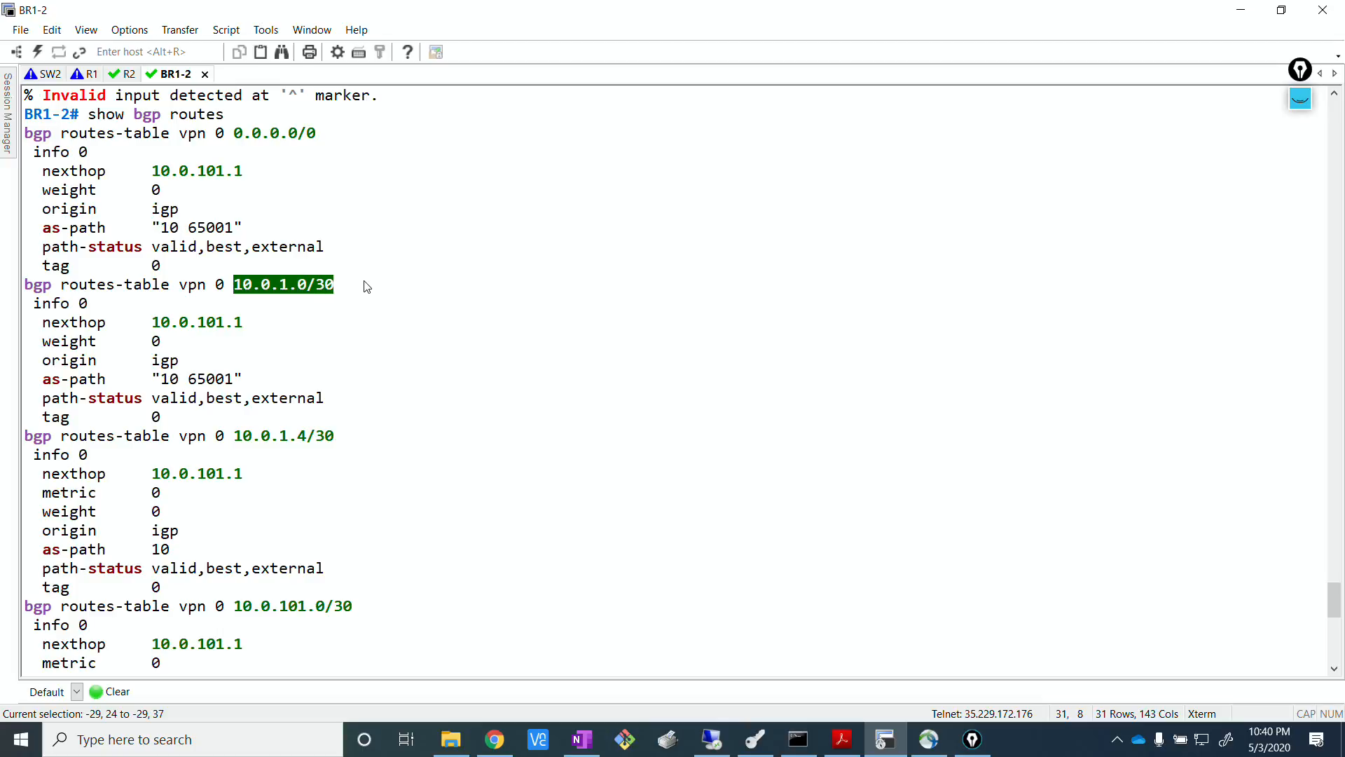
pyautogui.click(372, 332)
# Highlight the 10.0.1.4/30 route in the BGP output and check its link on the EVE topology.
pyautogui.scroll(-3, 372, 333)
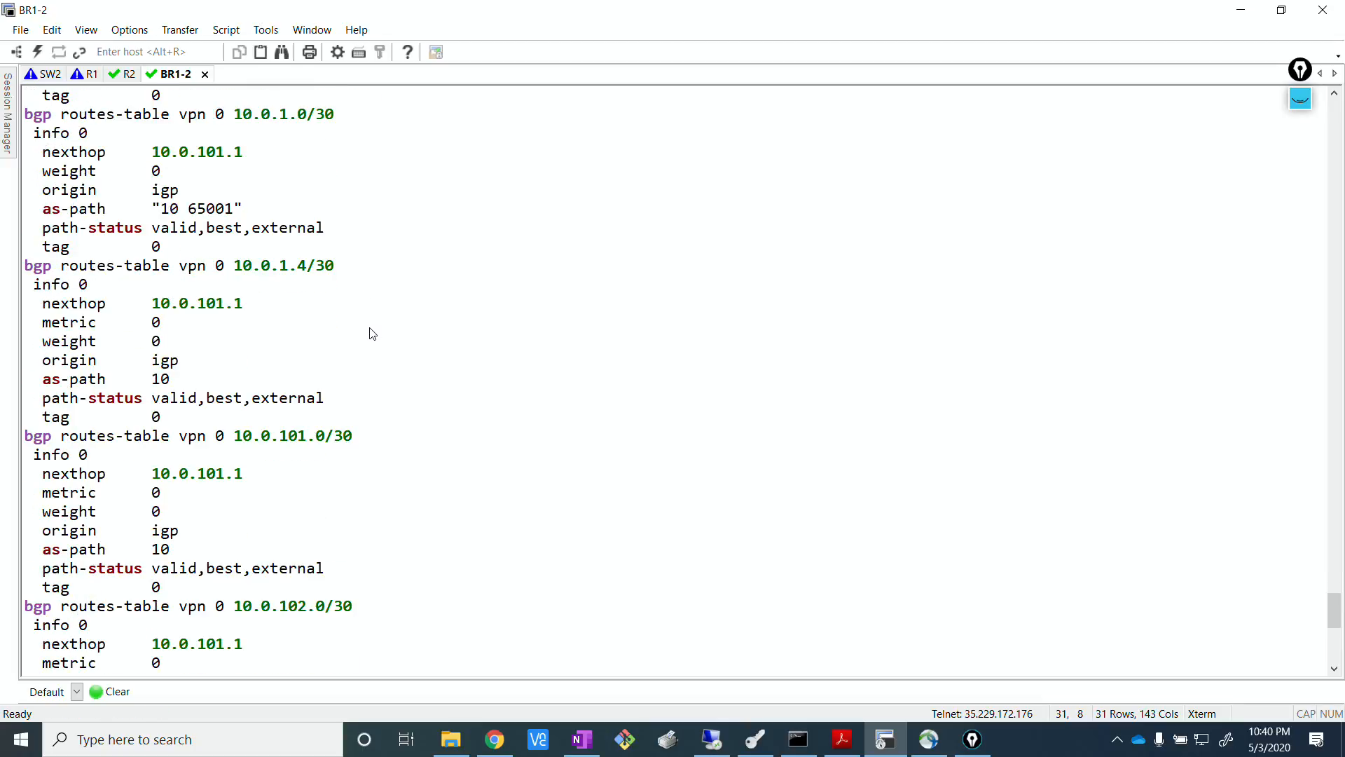
pyautogui.moveTo(228, 270); pyautogui.dragTo(352, 265)
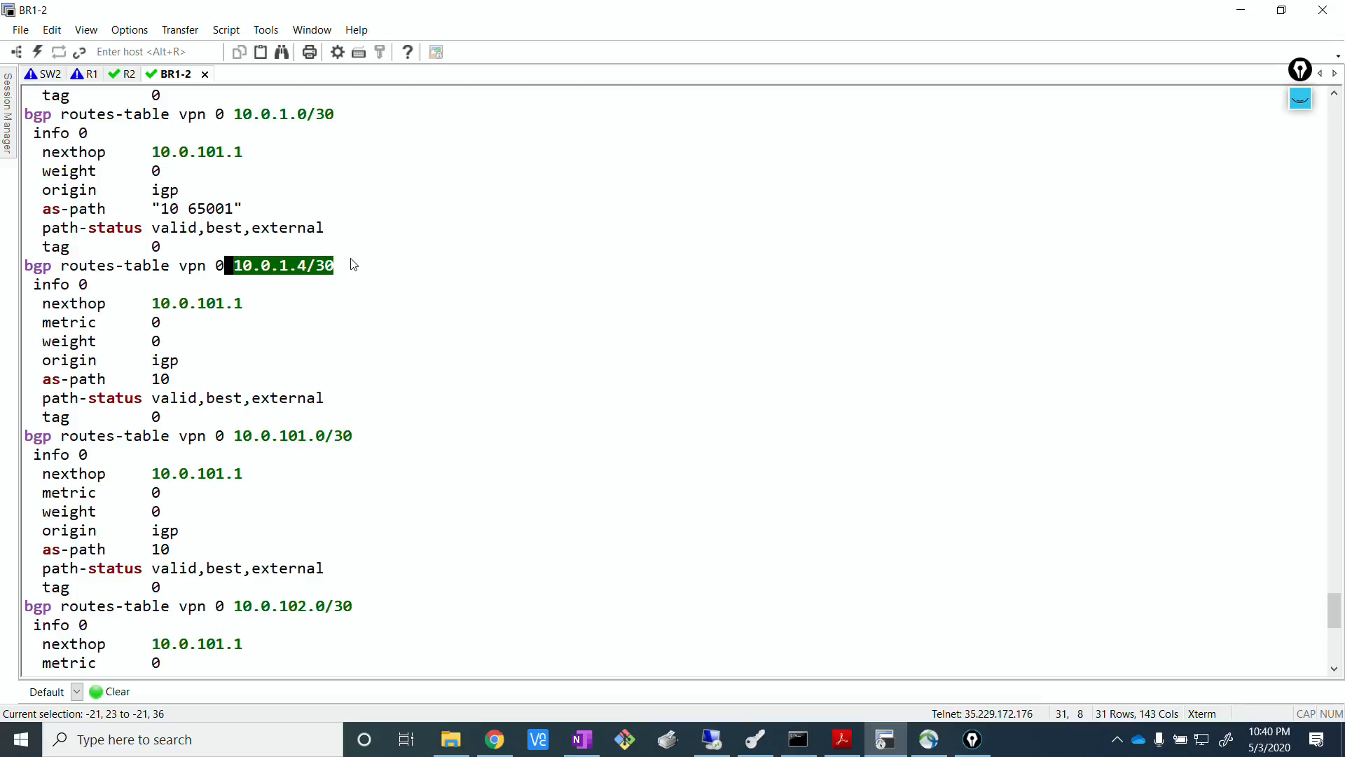
pyautogui.click(387, 317)
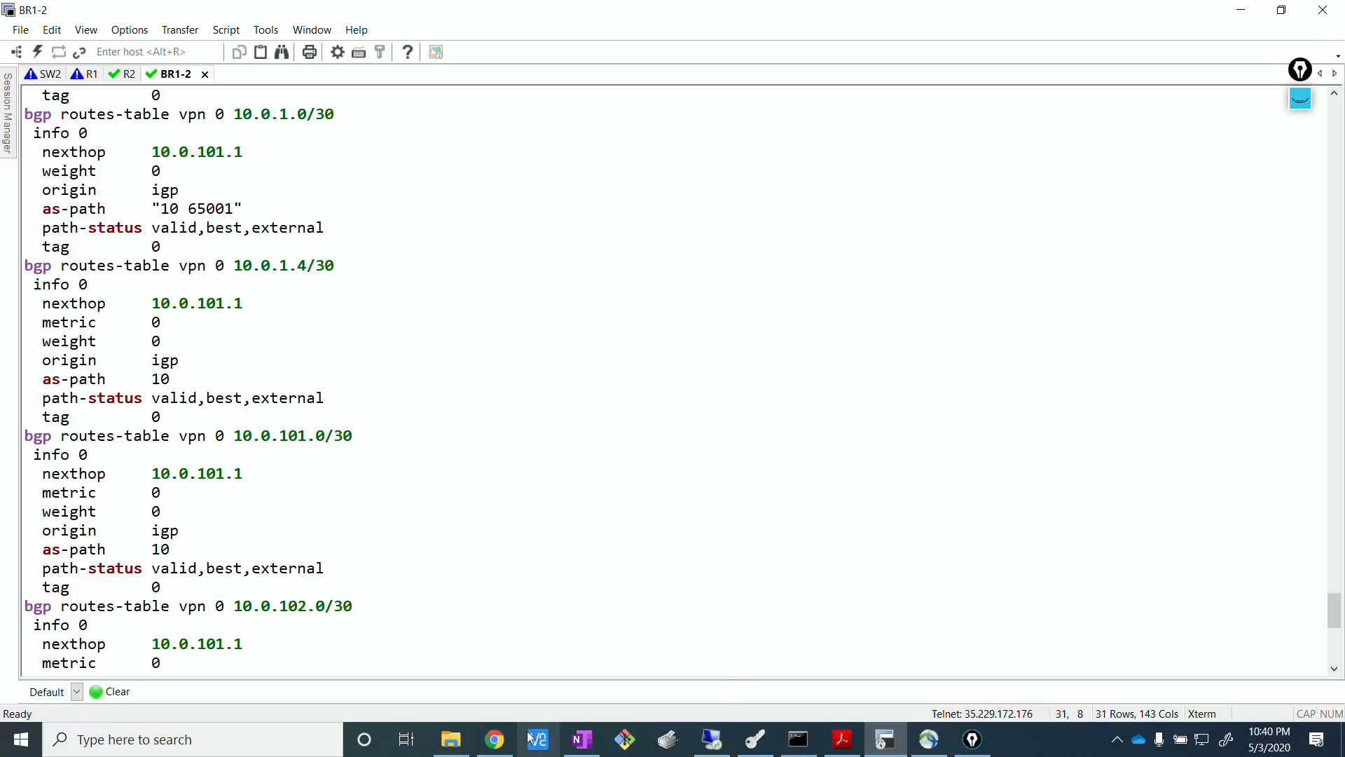
pyautogui.click(495, 739)
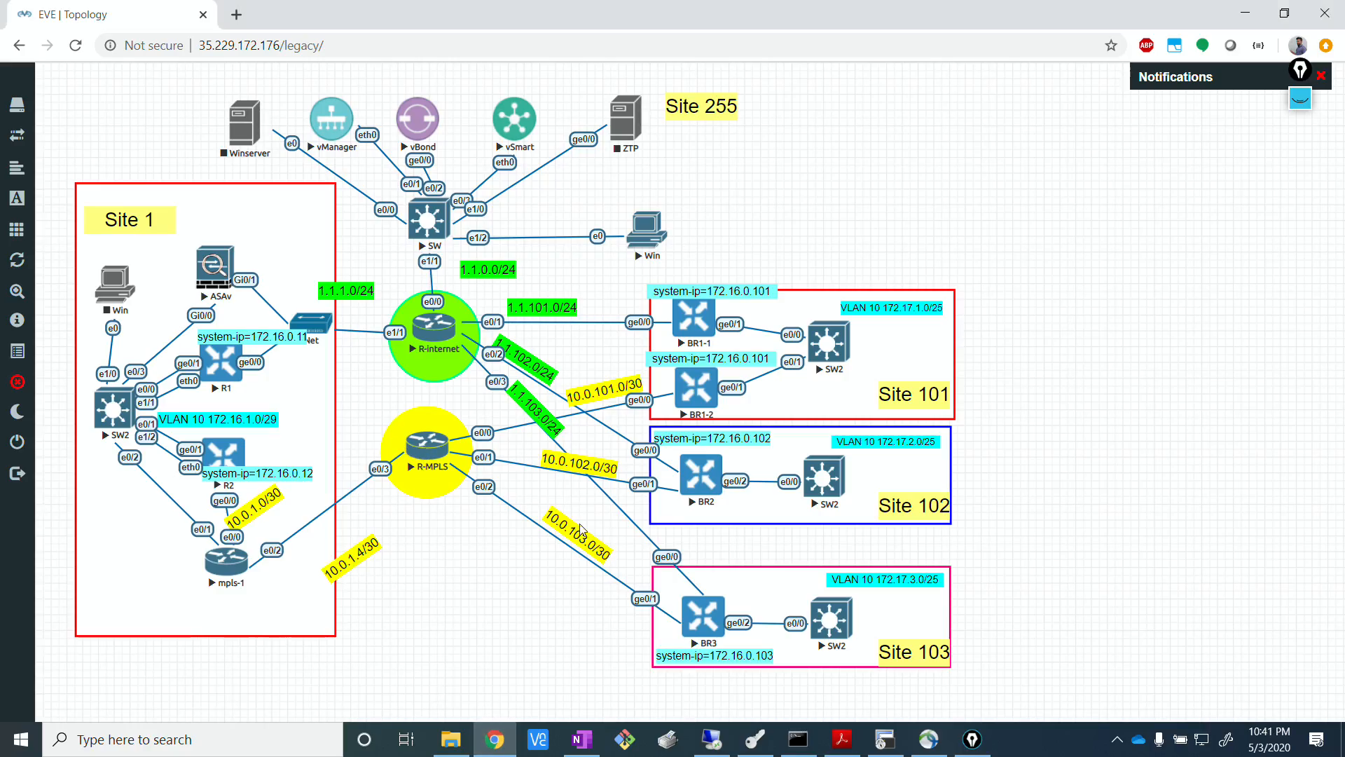
pyautogui.click(896, 748)
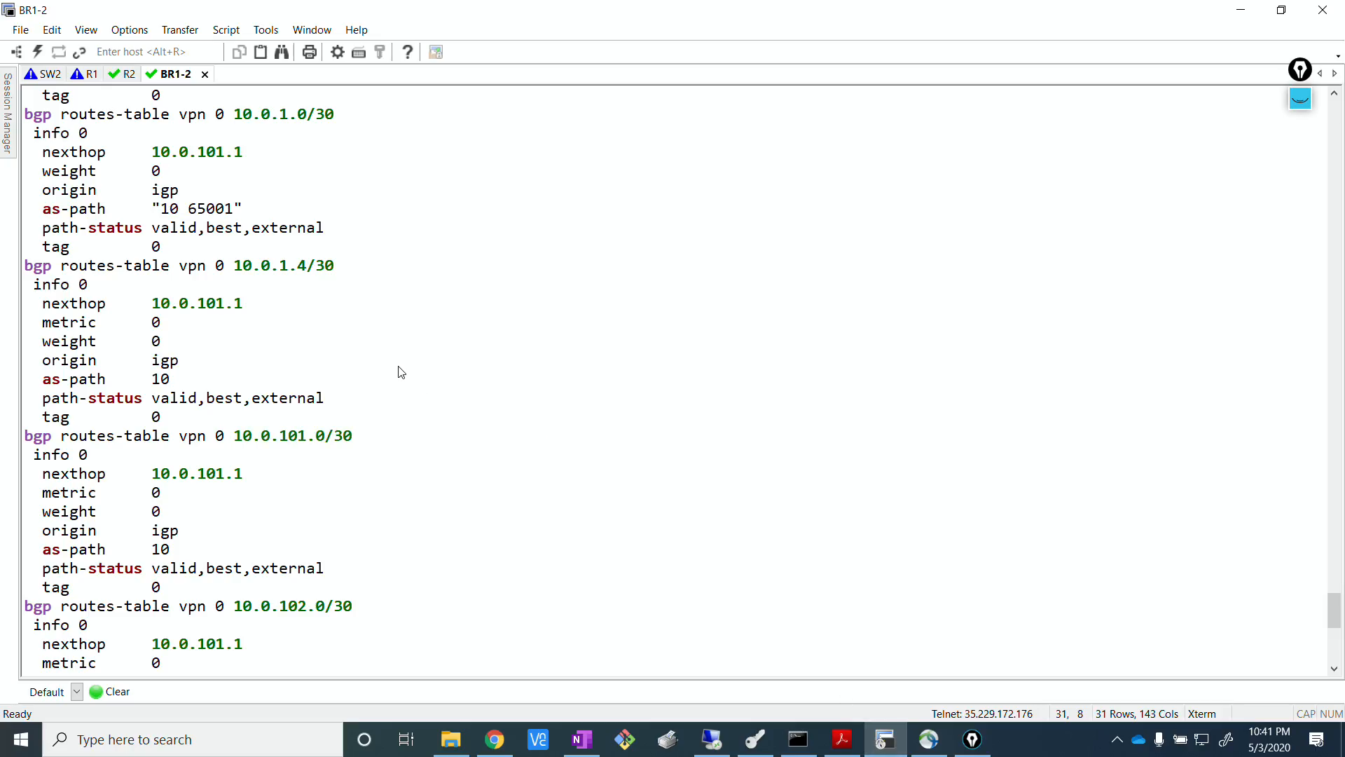
# Highlight the branch routes 10.0.101.0/30, 10.0.102.0/30 and 10.0.103.0/30 in the BGP output and compare them with the EVE topology.
pyautogui.scroll(-3, 413, 365)
pyautogui.moveTo(218, 260); pyautogui.dragTo(364, 277)
pyautogui.moveTo(236, 438); pyautogui.dragTo(378, 423)
pyautogui.moveTo(266, 592); pyautogui.dragTo(390, 601)
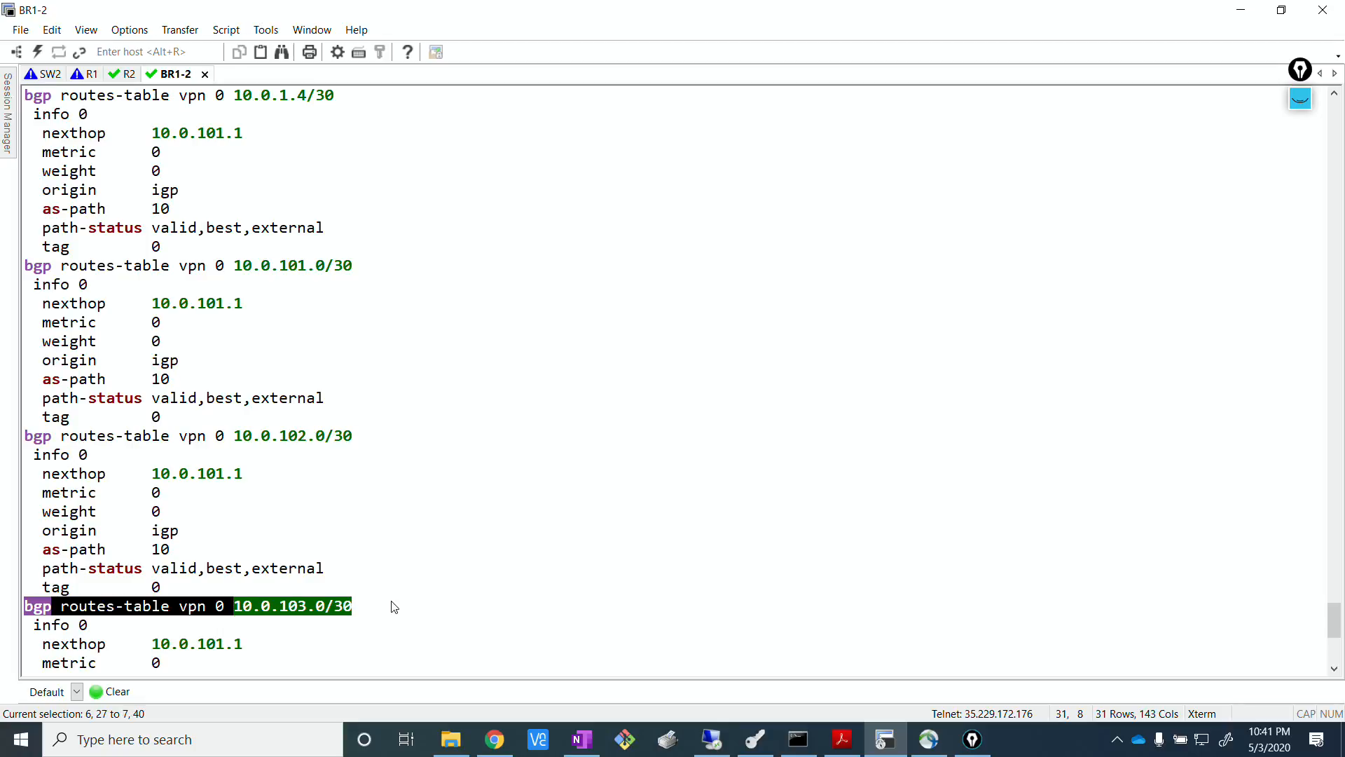
pyautogui.scroll(-5, 492, 500)
pyautogui.click(531, 448)
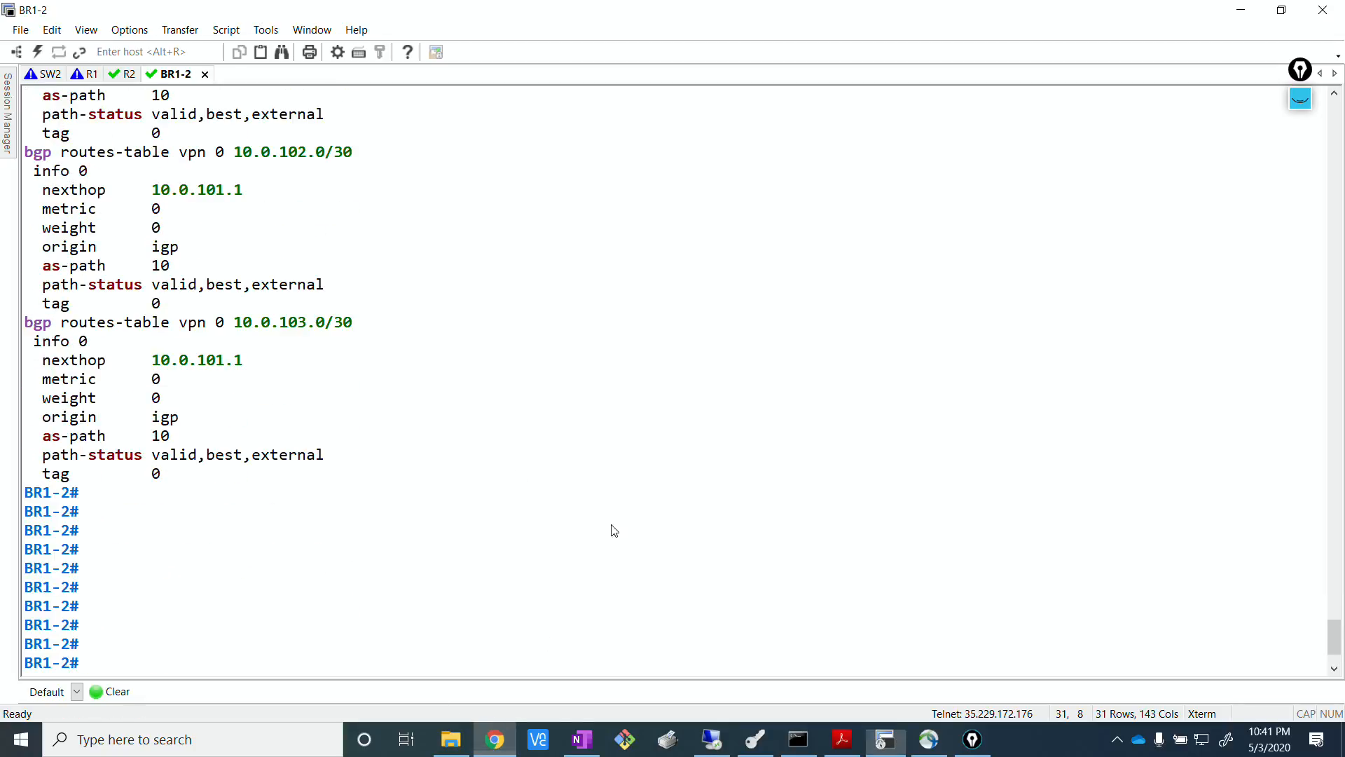
pyautogui.click(502, 739)
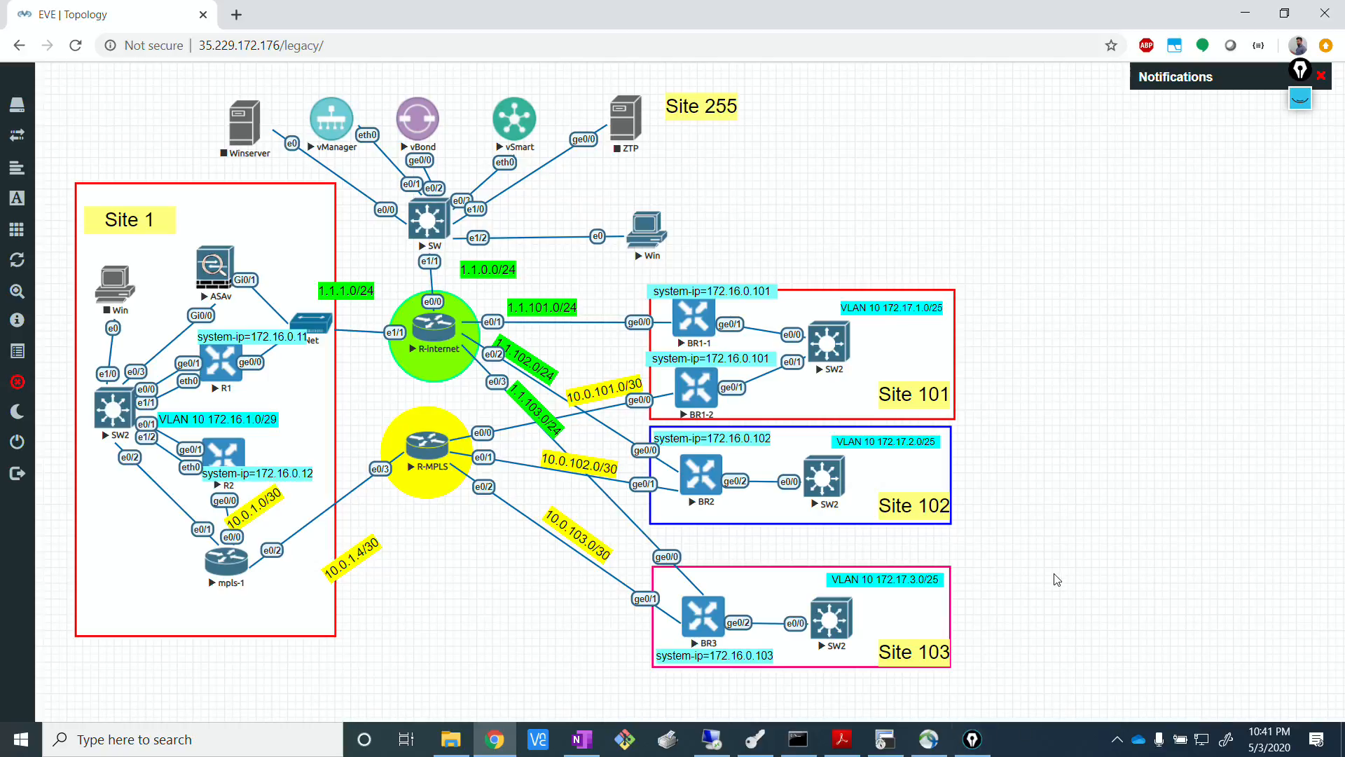
pyautogui.click(886, 736)
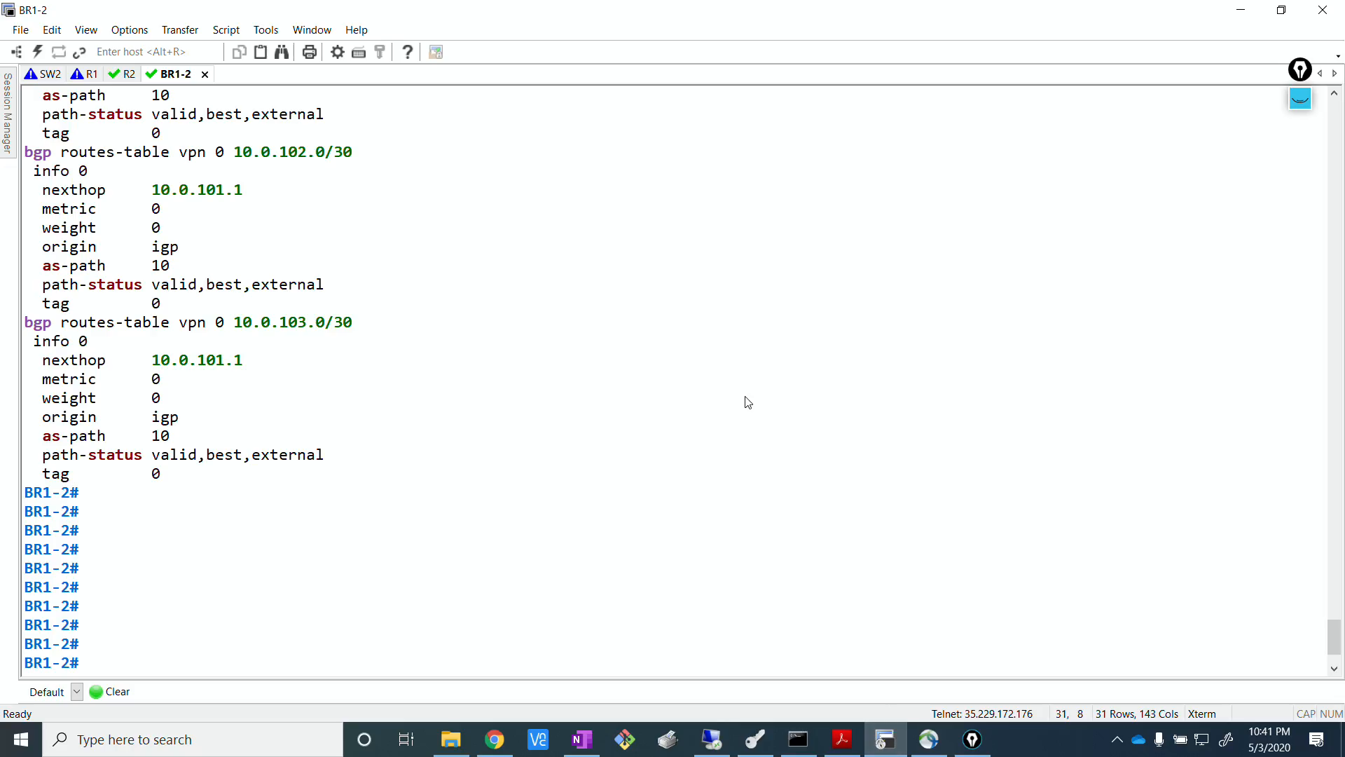
# Review the complete BGP route list on BR1-2 from the default route to the last branch prefix.
pyautogui.scroll(9, 607, 447)
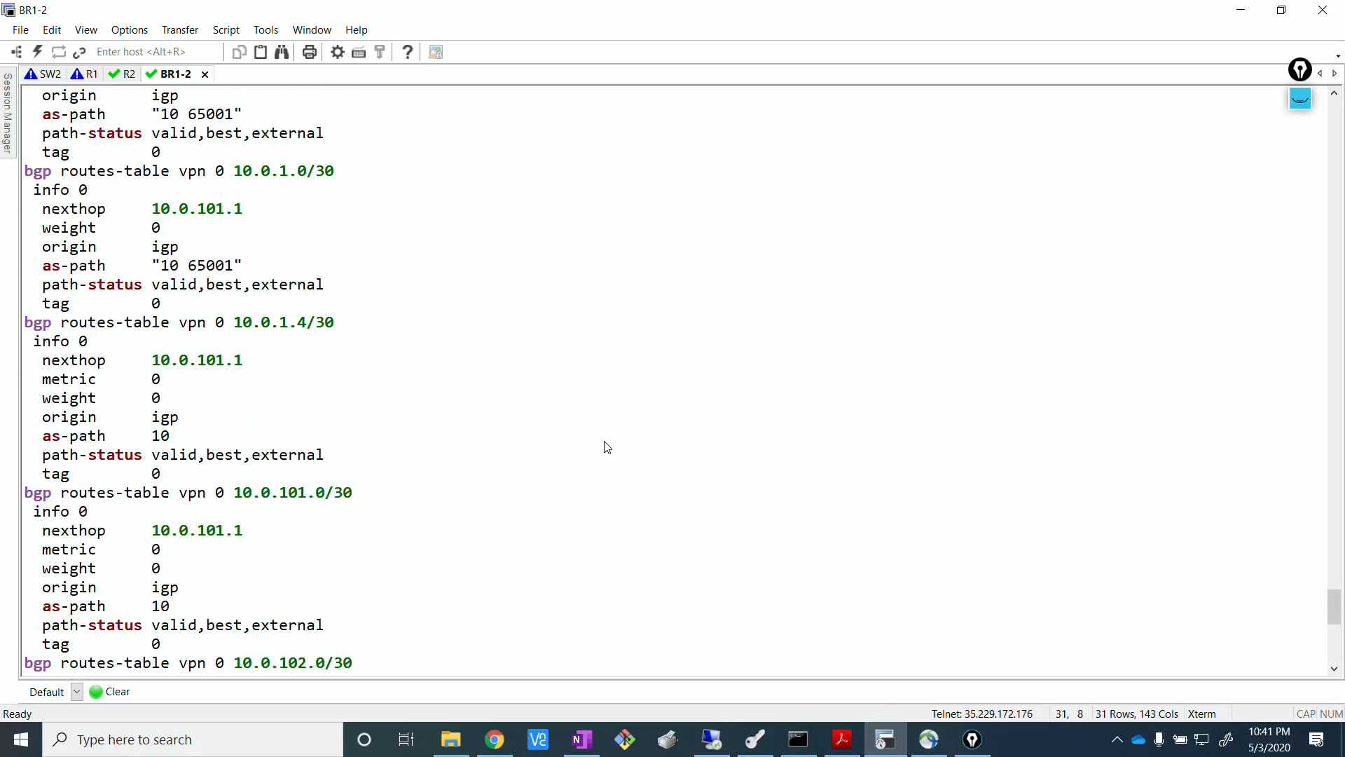
pyautogui.scroll(7, 607, 447)
pyautogui.scroll(-6, 607, 445)
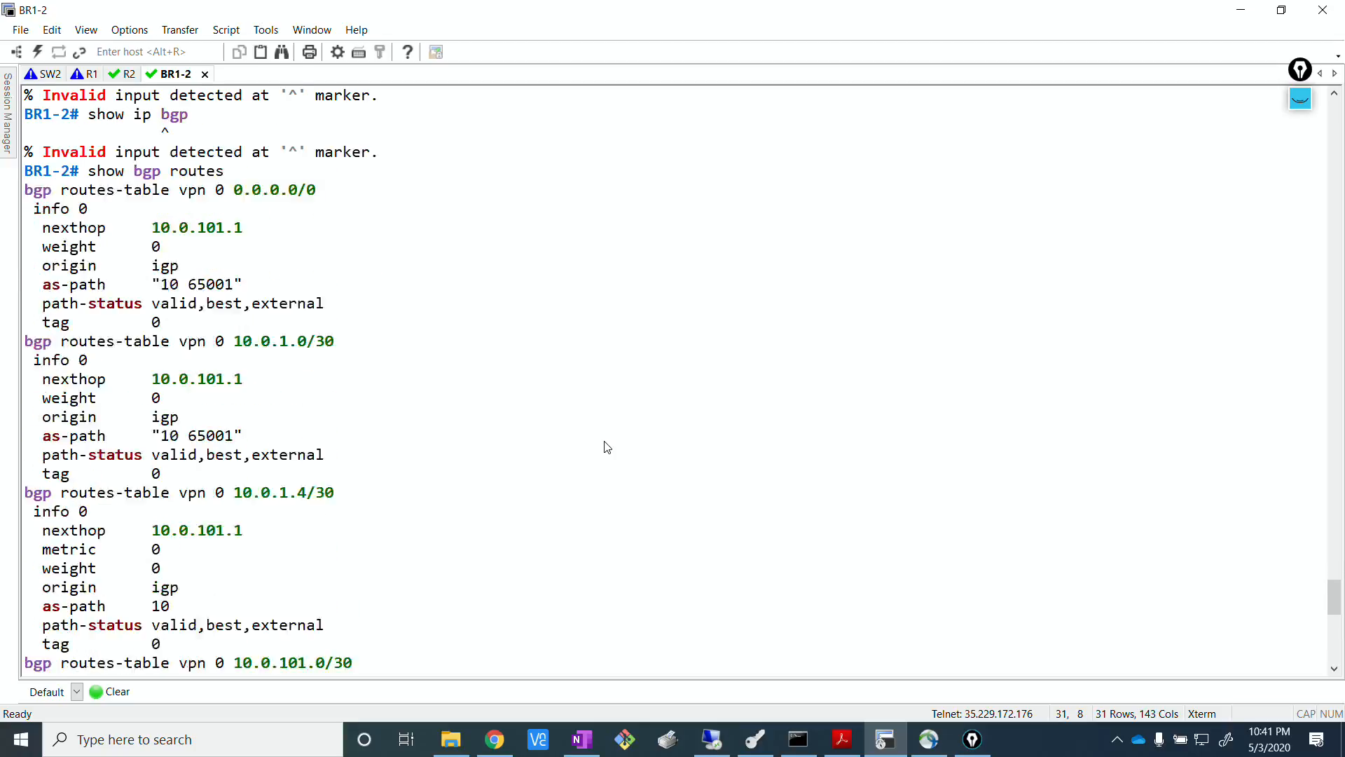
pyautogui.scroll(-8, 606, 443)
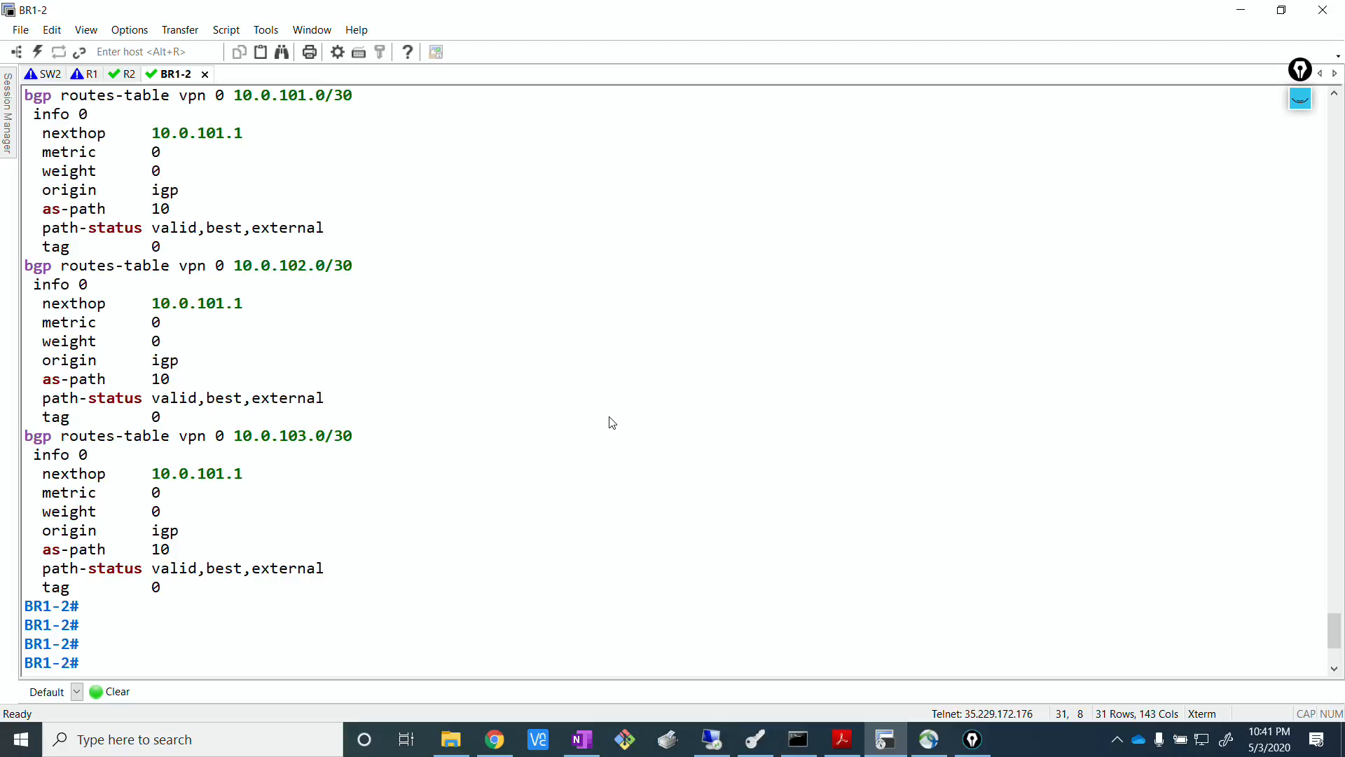
pyautogui.hotkey('alt', 'Tab')
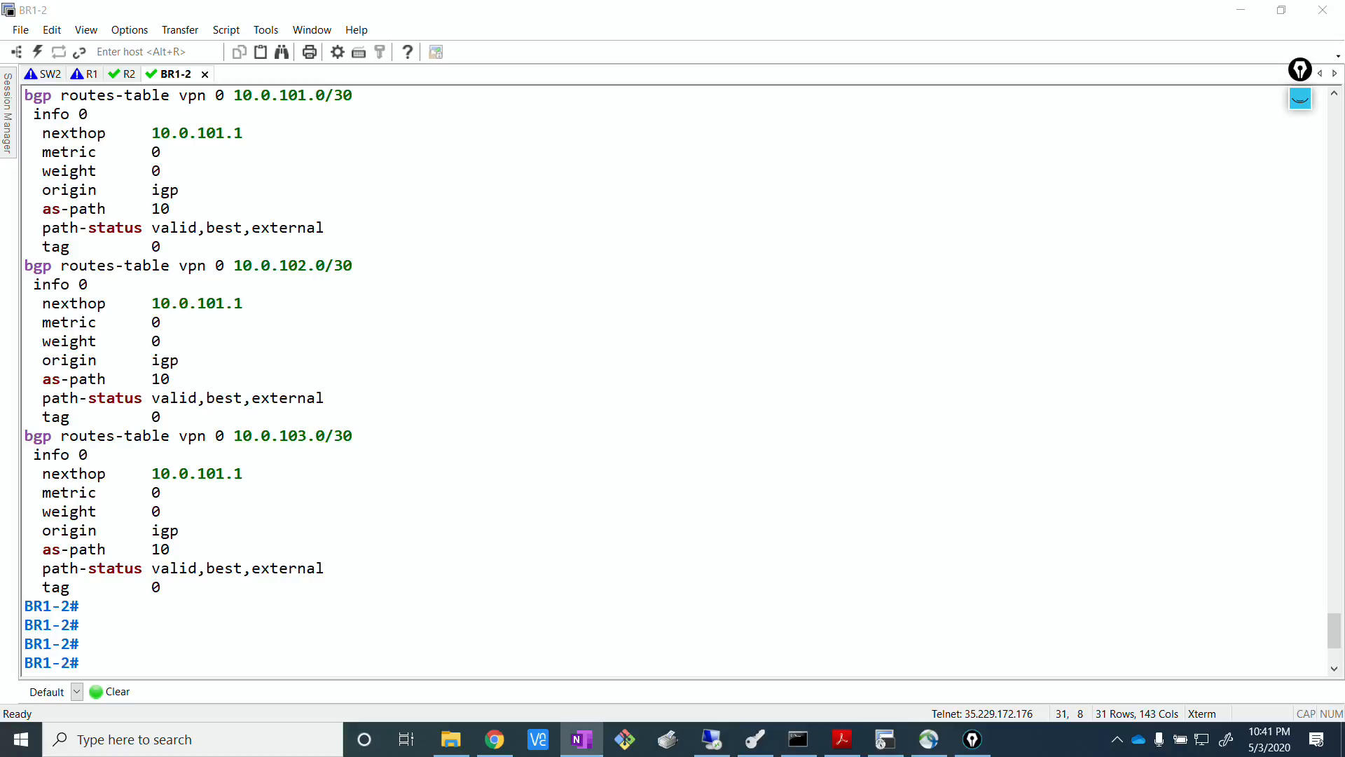
pyautogui.click(633, 290)
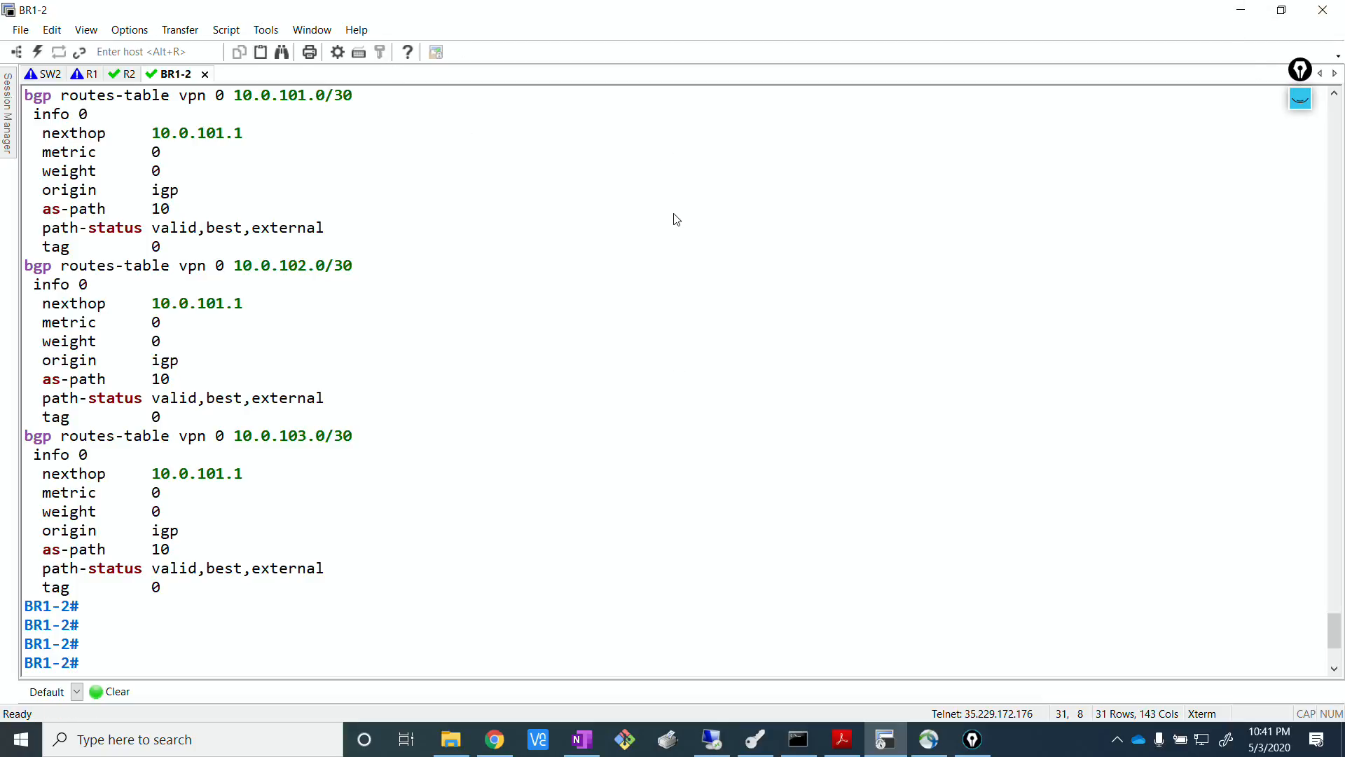
# Switch to the remote desktop session and open the device templates configuration in Cisco vManage.
pyautogui.click(711, 739)
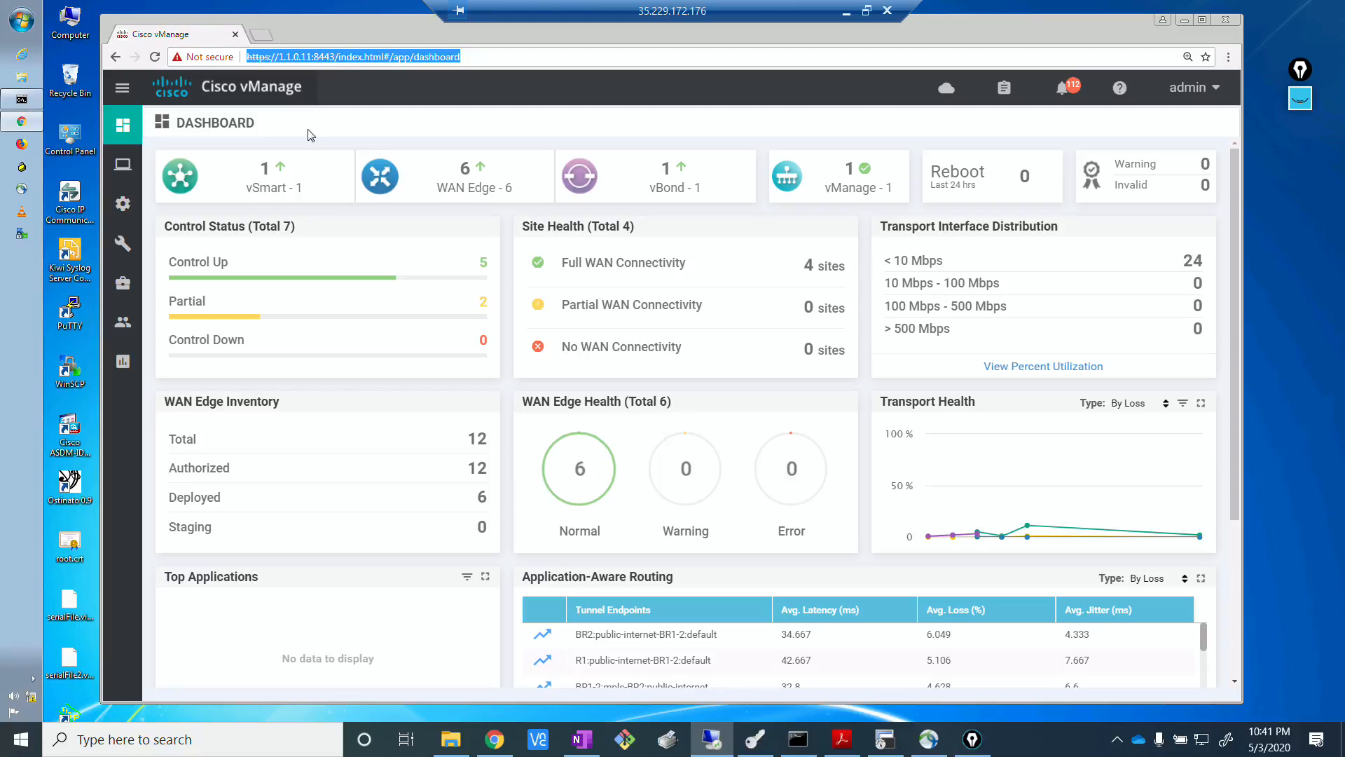
pyautogui.moveTo(129, 164)
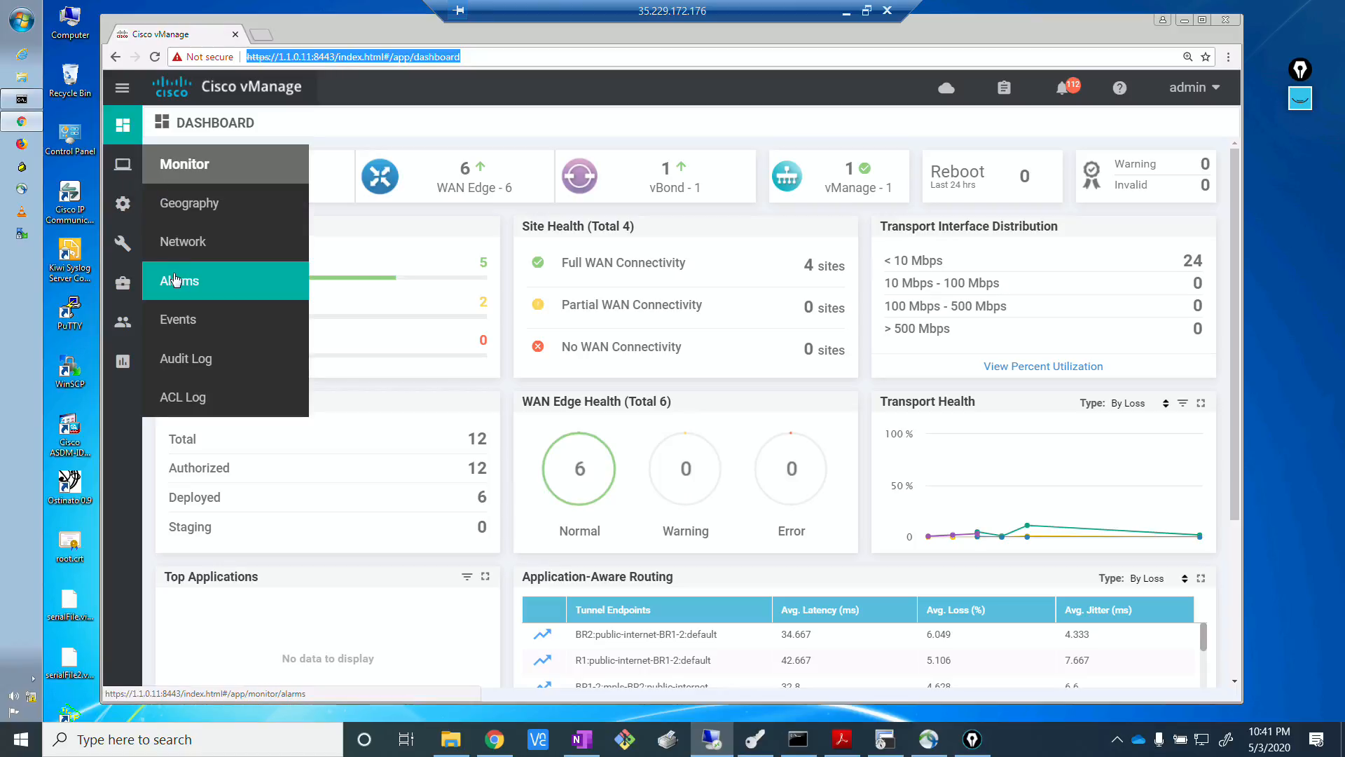
pyautogui.moveTo(123, 204)
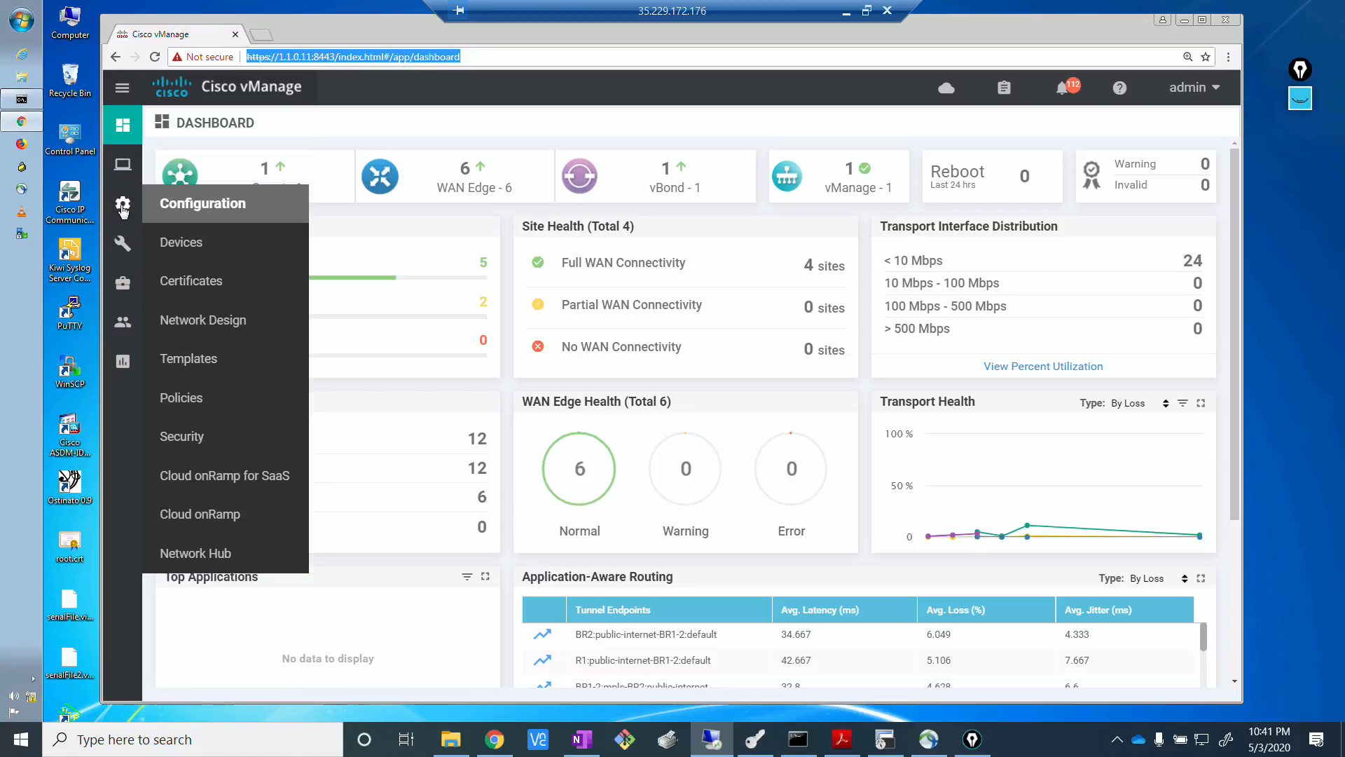
pyautogui.click(194, 360)
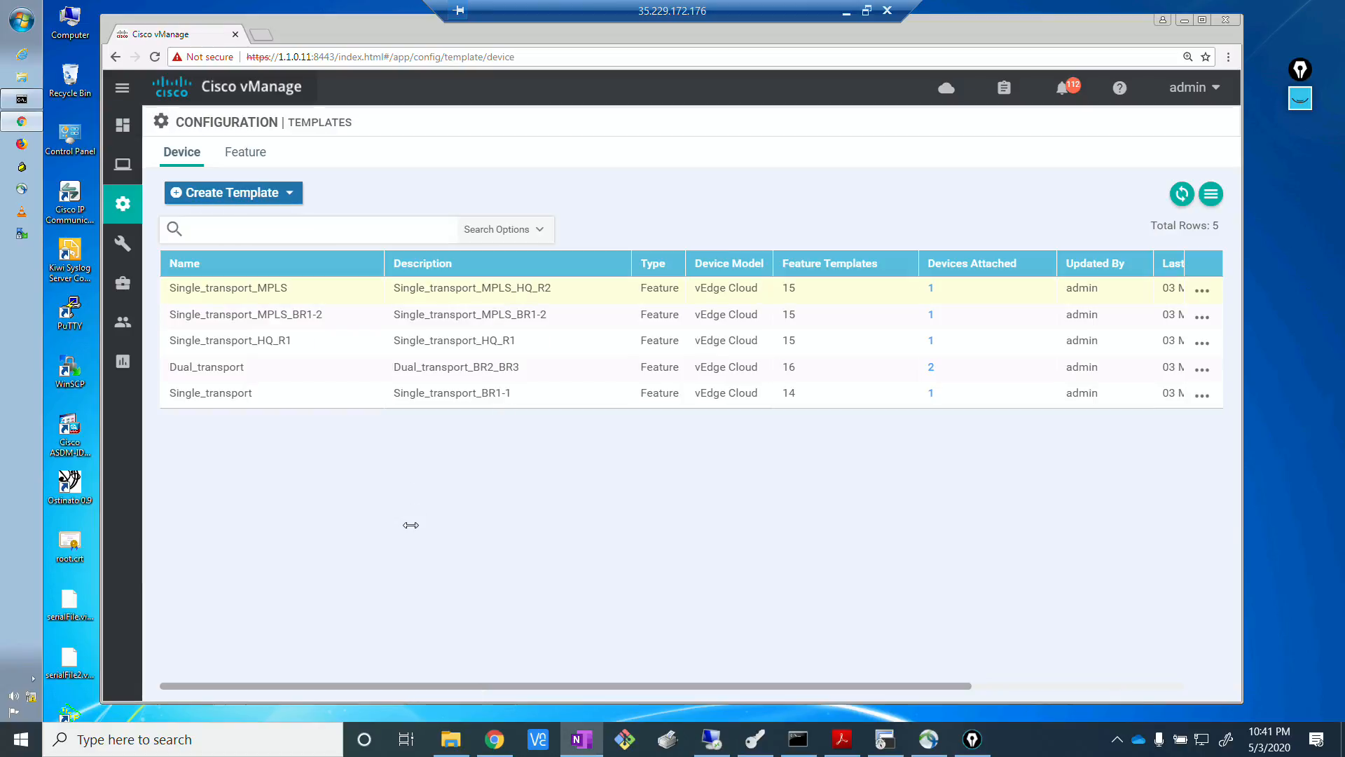
# Filter the feature templates for "loopb" and start a copy of the vedge_loopback10 template.
pyautogui.click(239, 154)
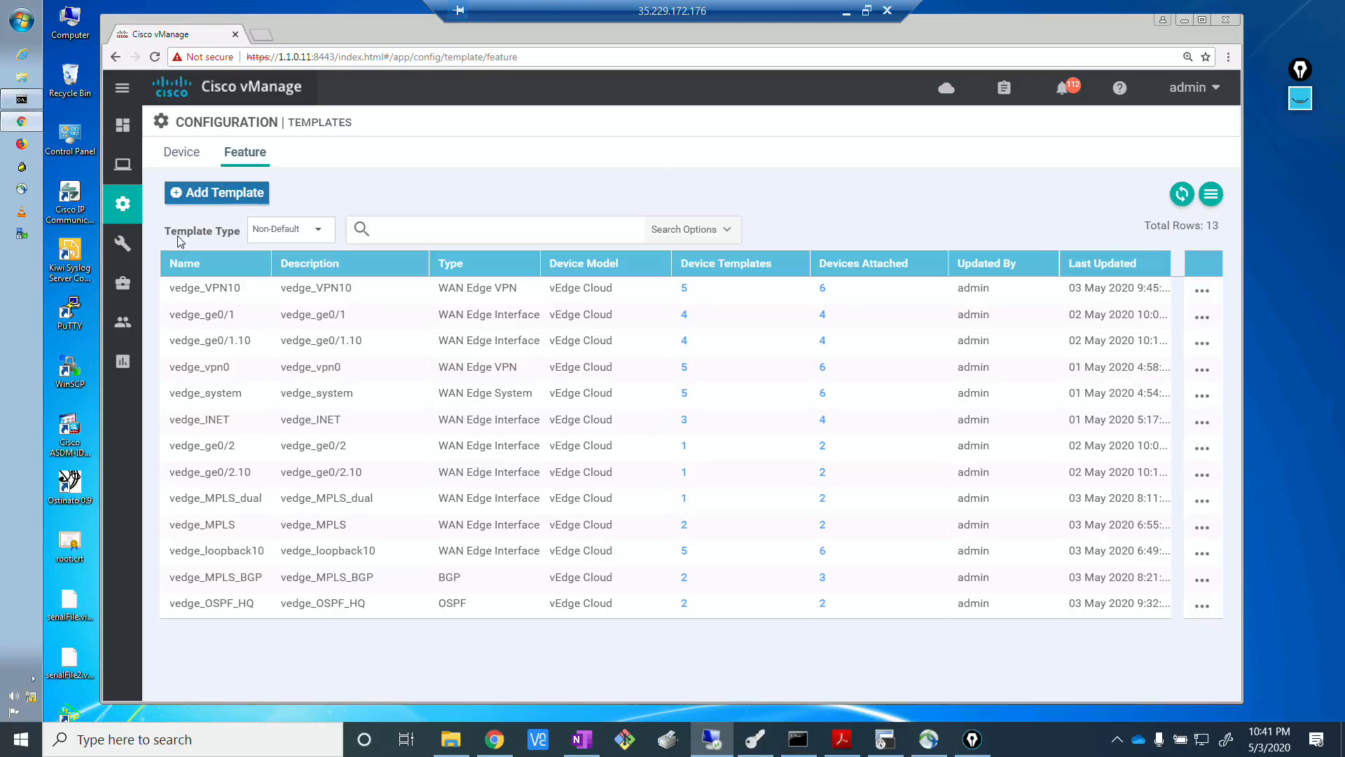
pyautogui.click(417, 231)
pyautogui.press('Return')
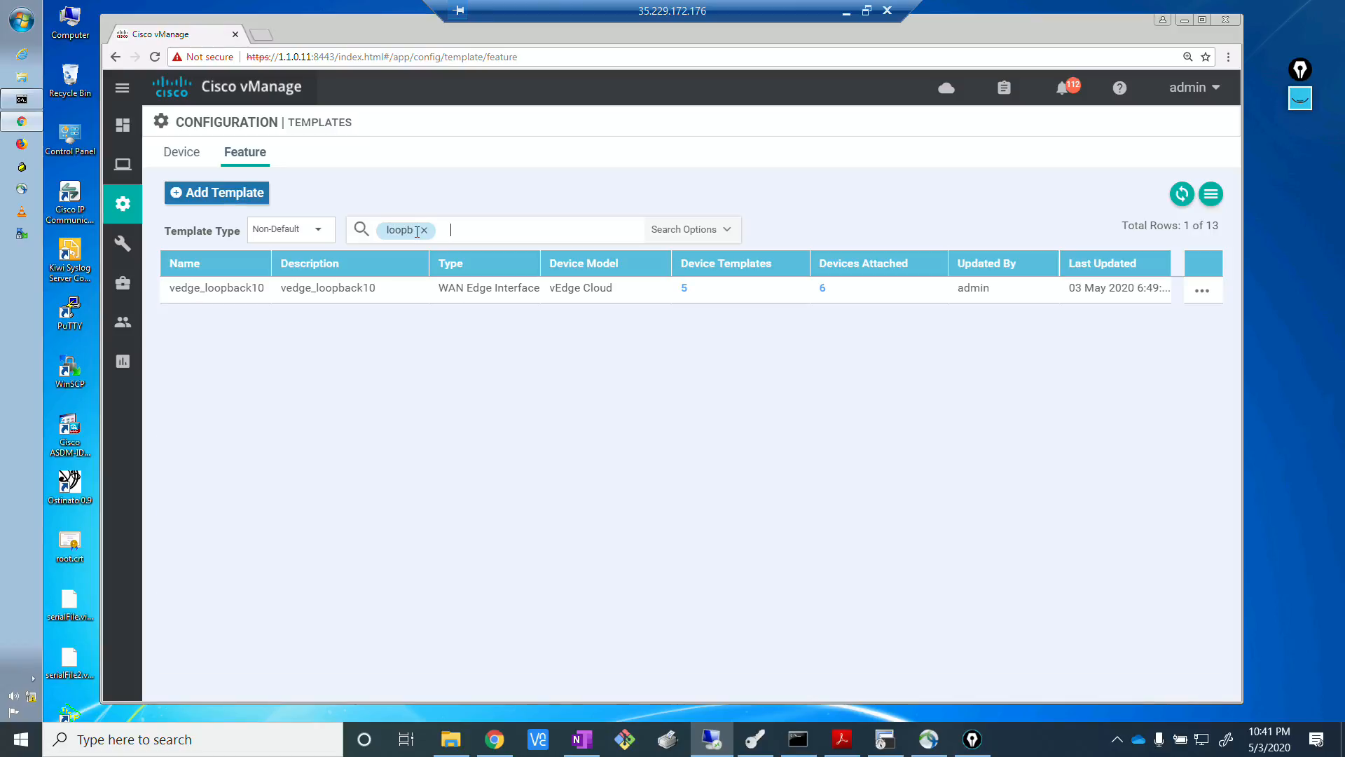
pyautogui.click(1202, 290)
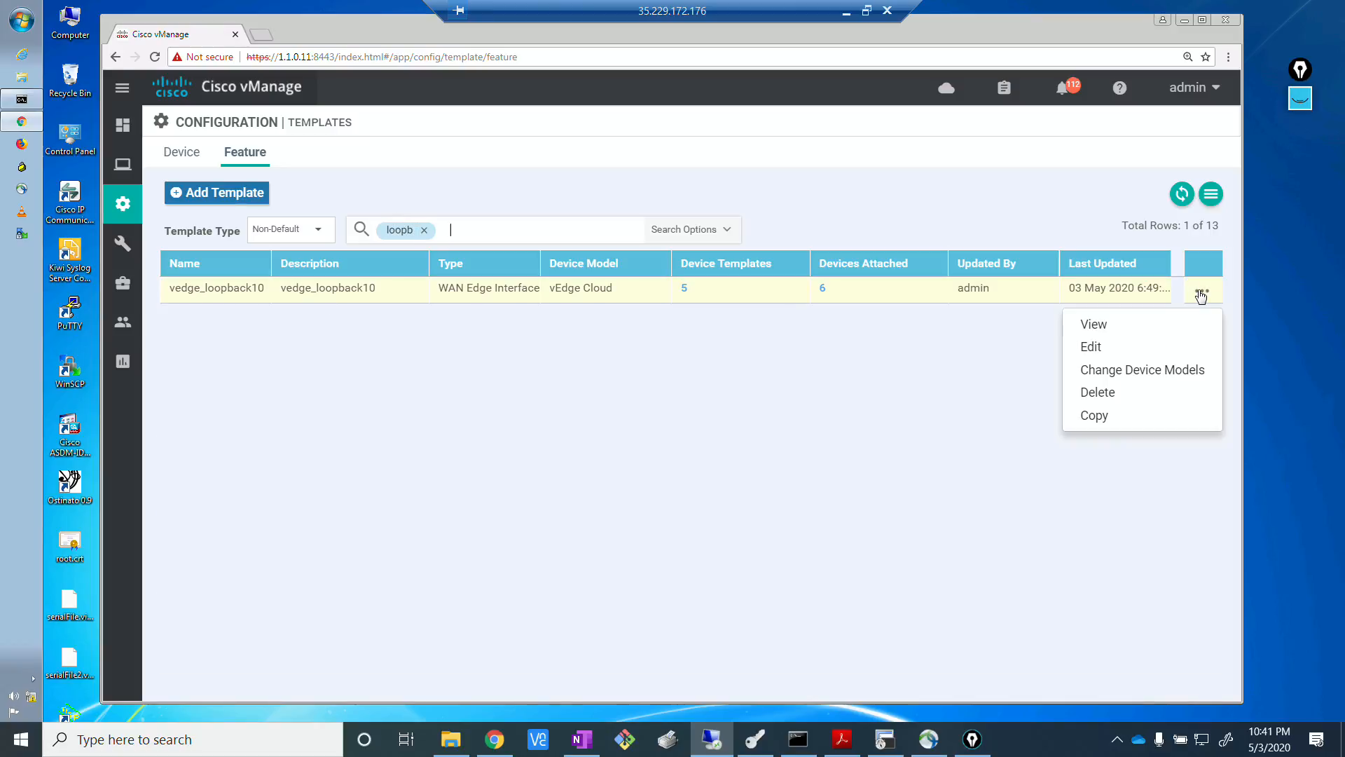
pyautogui.click(1102, 416)
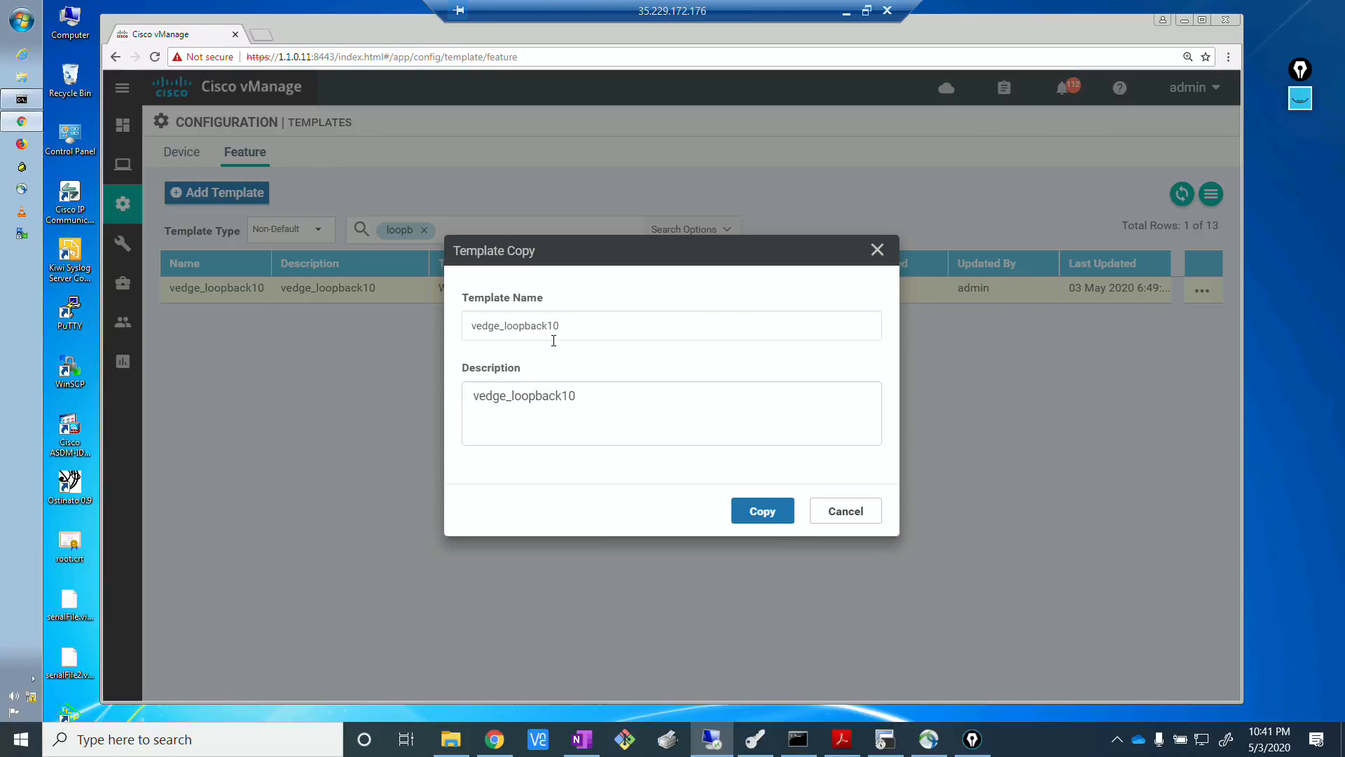
# Enter vedge_vpn0_loopback100 as the name and description of the template copy and create it.
pyautogui.click(570, 327)
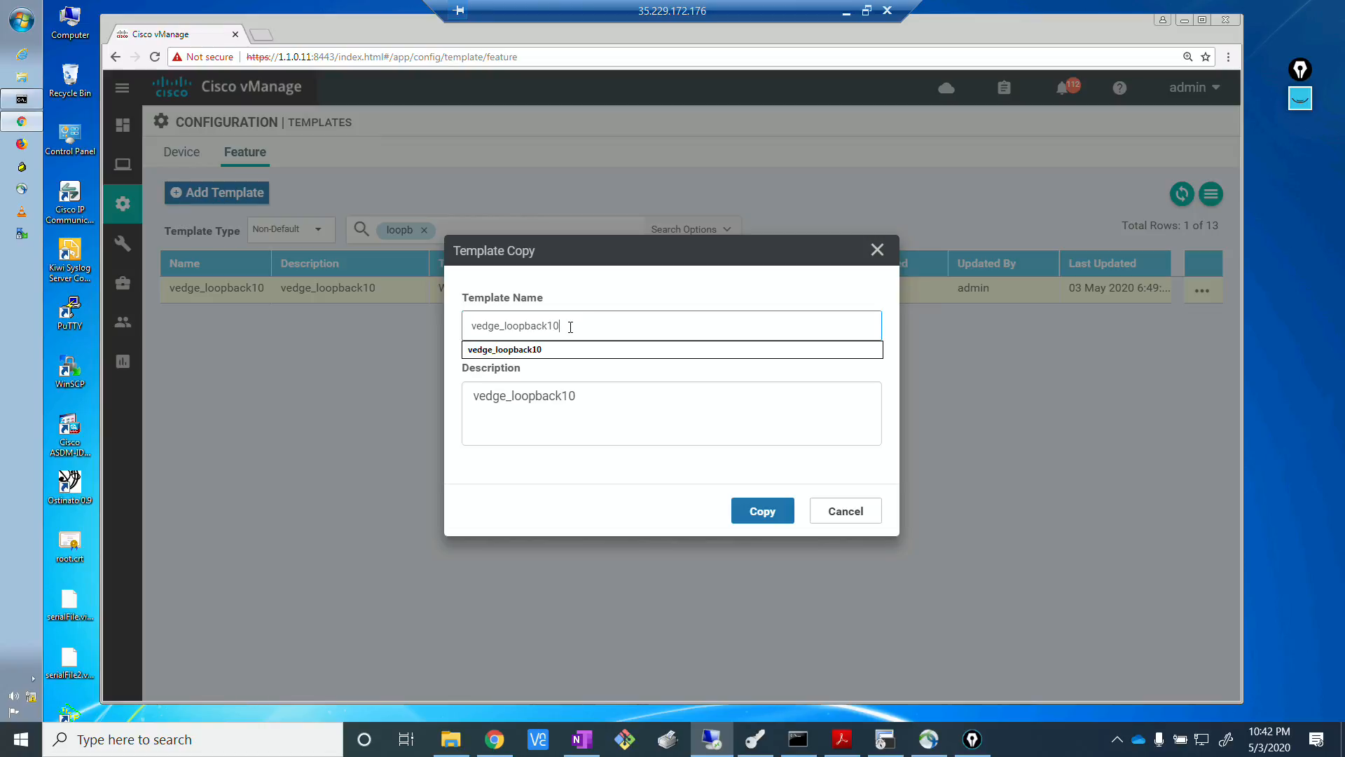
pyautogui.write('0')
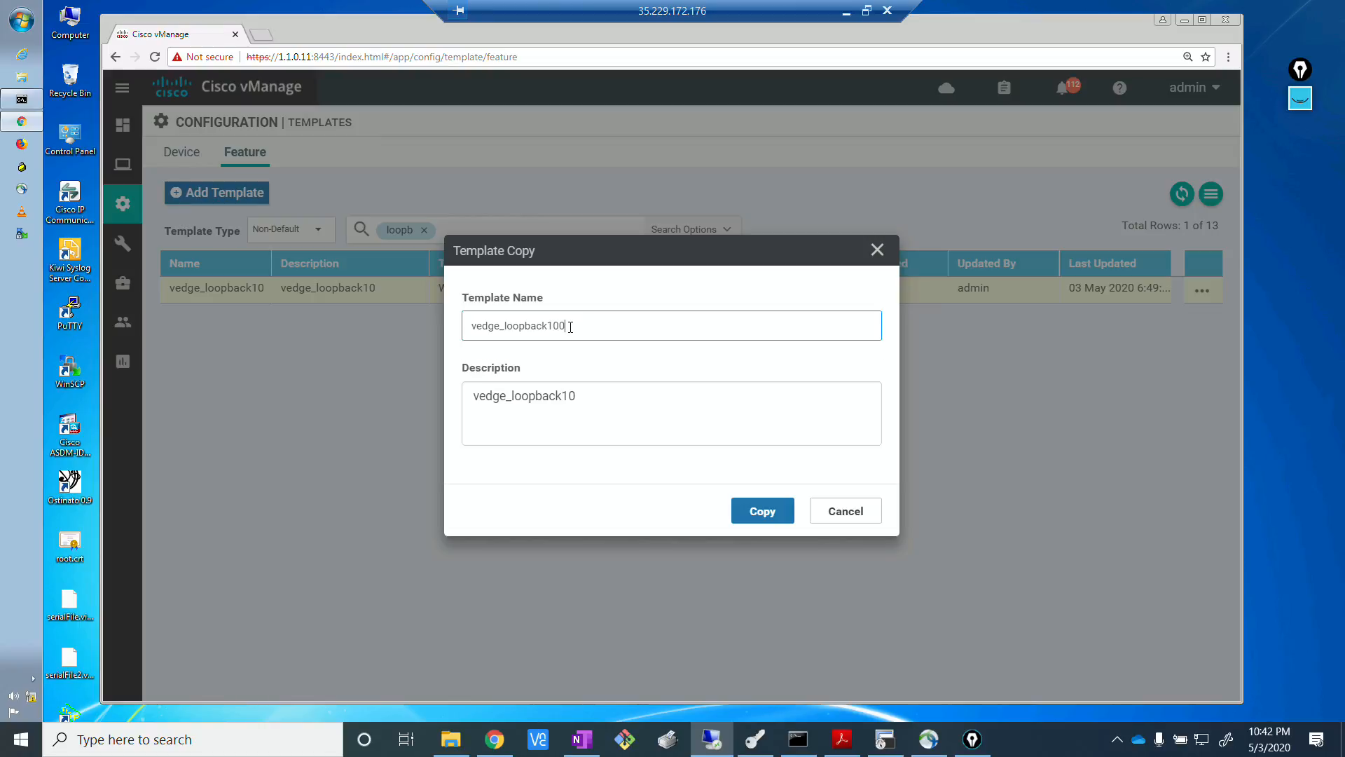
pyautogui.click(593, 397)
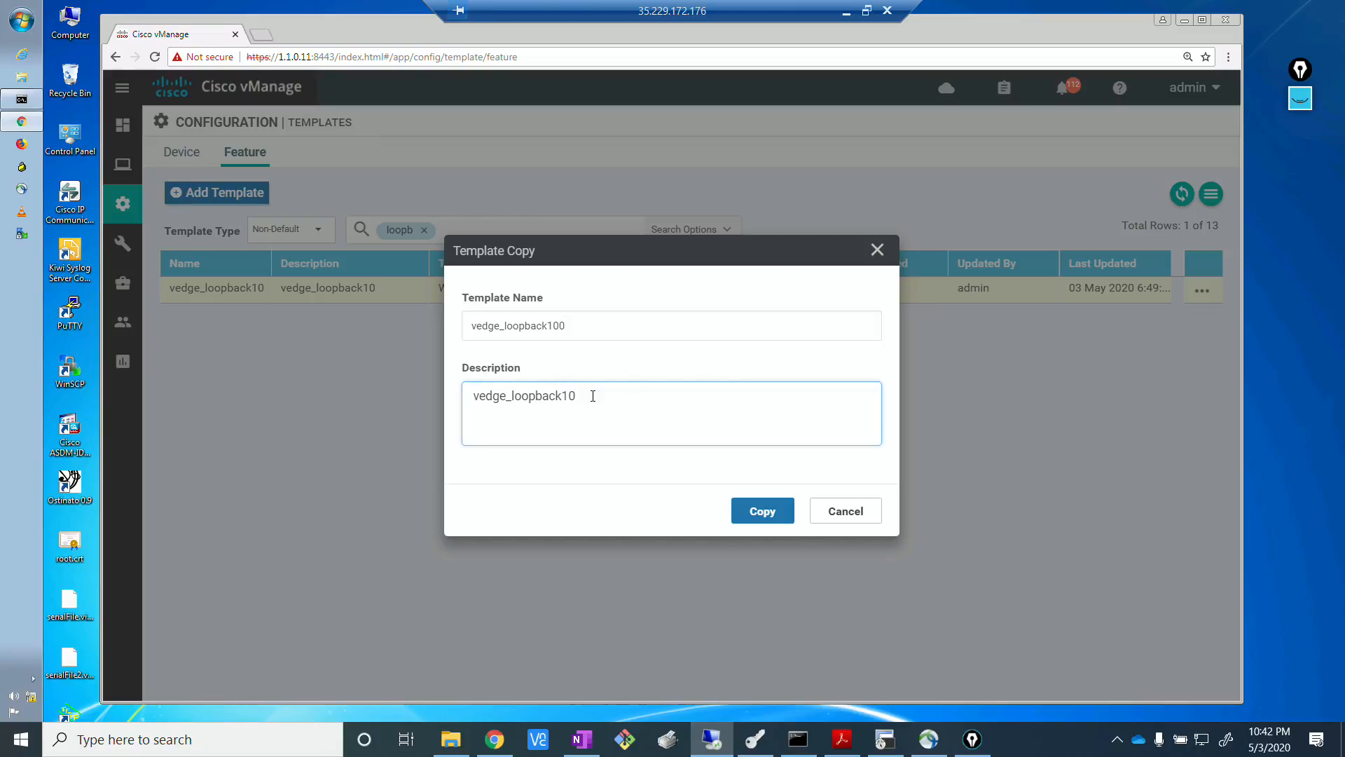
pyautogui.click(504, 328)
pyautogui.write('vpn0')
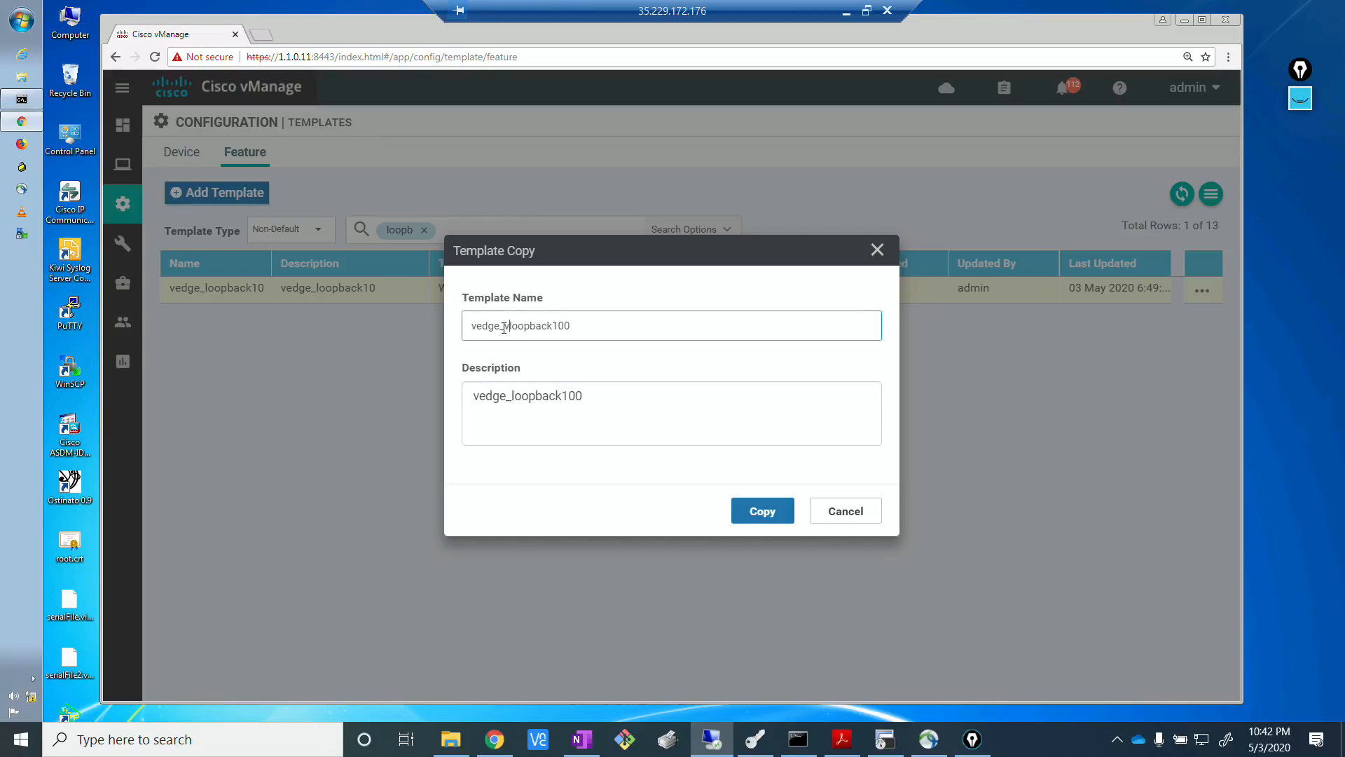
pyautogui.write('_')
pyautogui.click(513, 396)
pyautogui.write('vpn0')
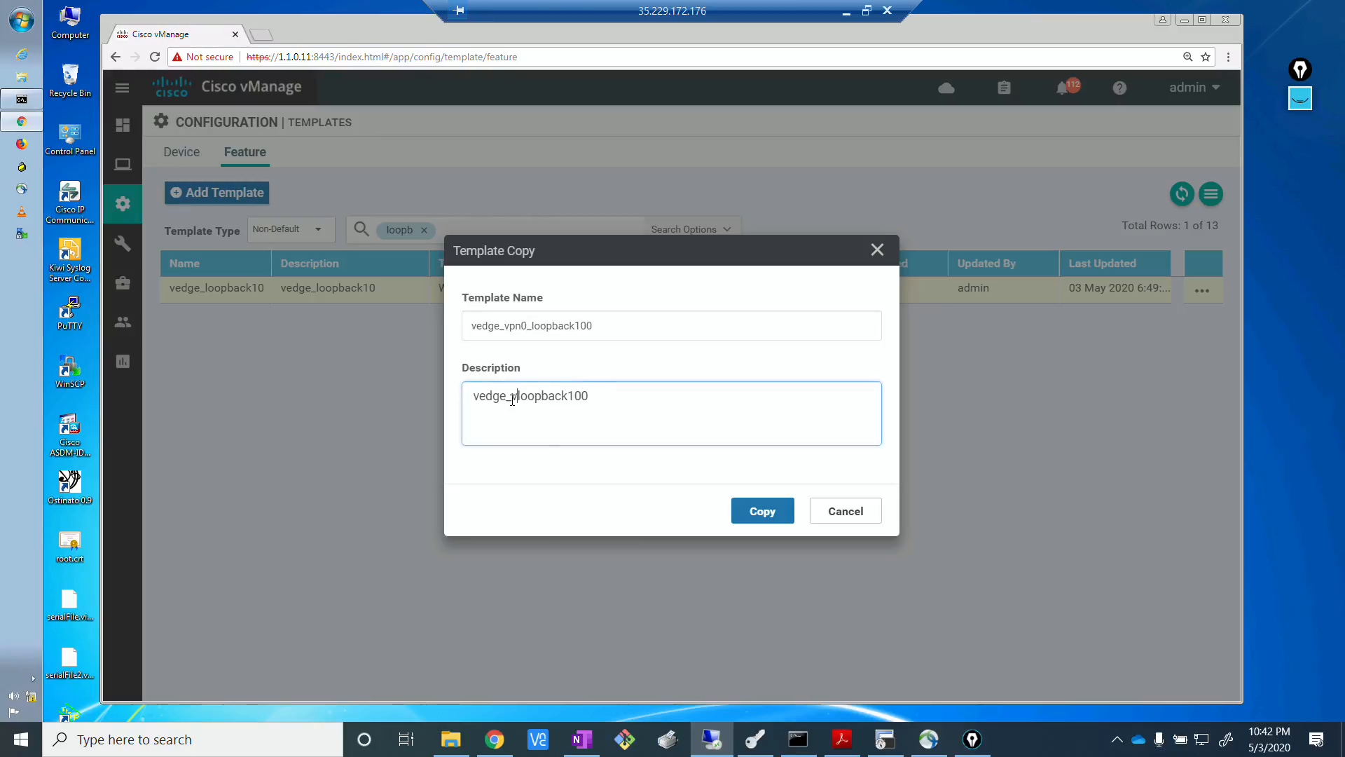
pyautogui.write('_')
pyautogui.click(595, 499)
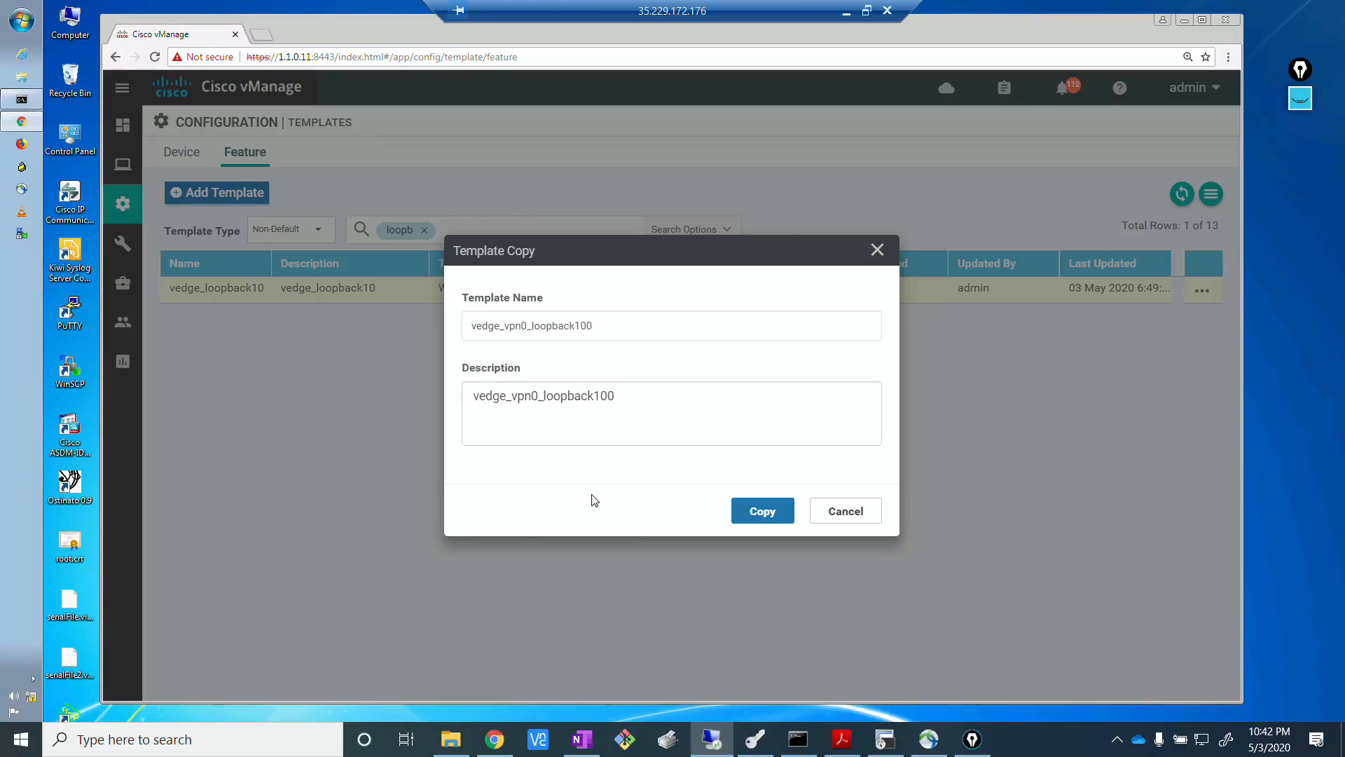
pyautogui.click(773, 514)
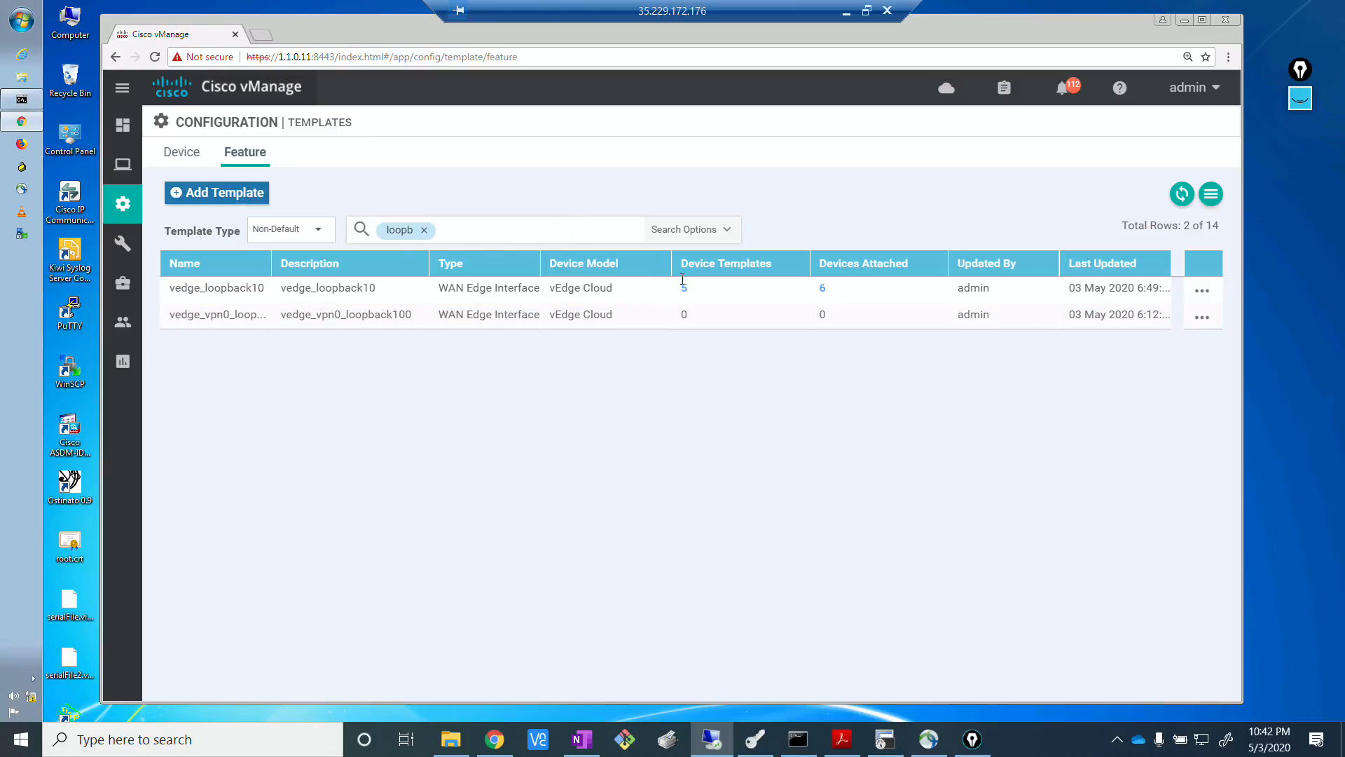
# Open the vedge_vpn0_loopback100 feature template for editing and set its interface name to loopback100.
pyautogui.click(1200, 319)
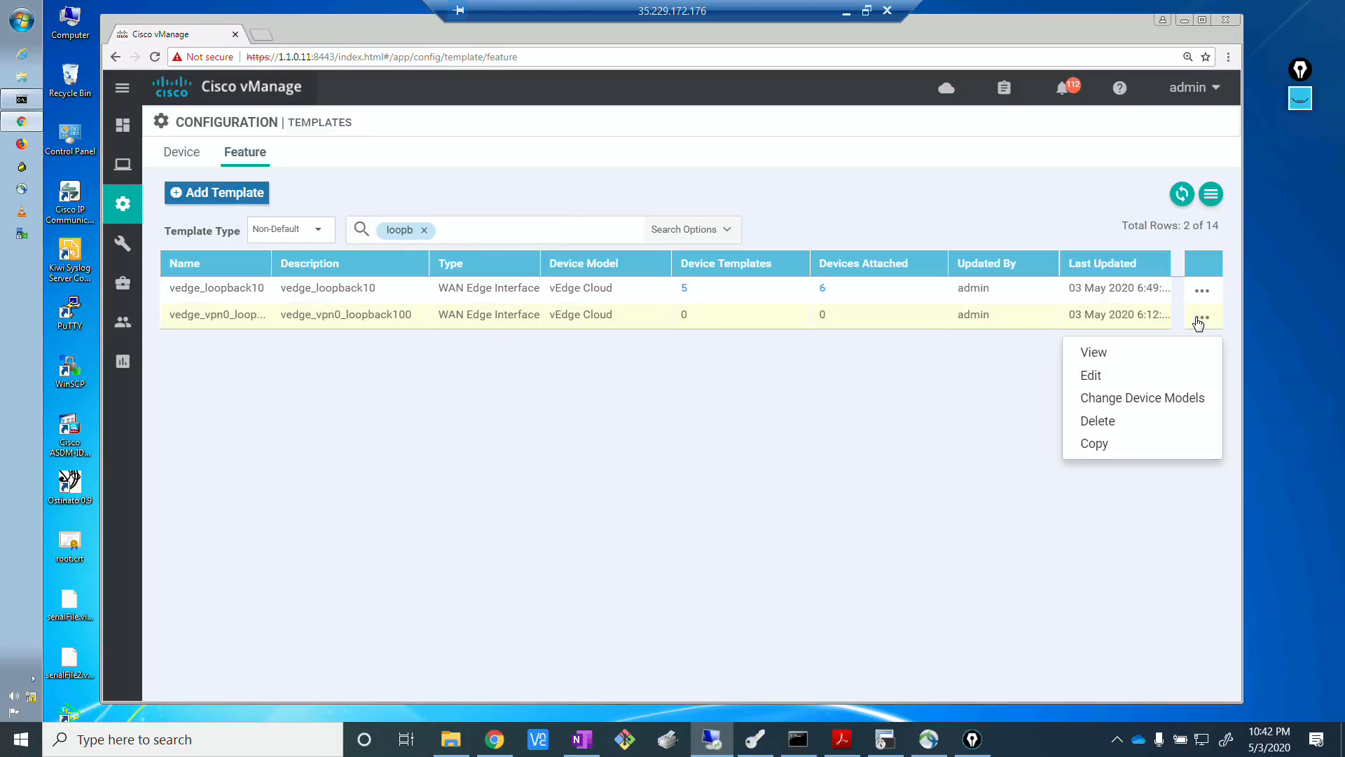
pyautogui.click(1099, 376)
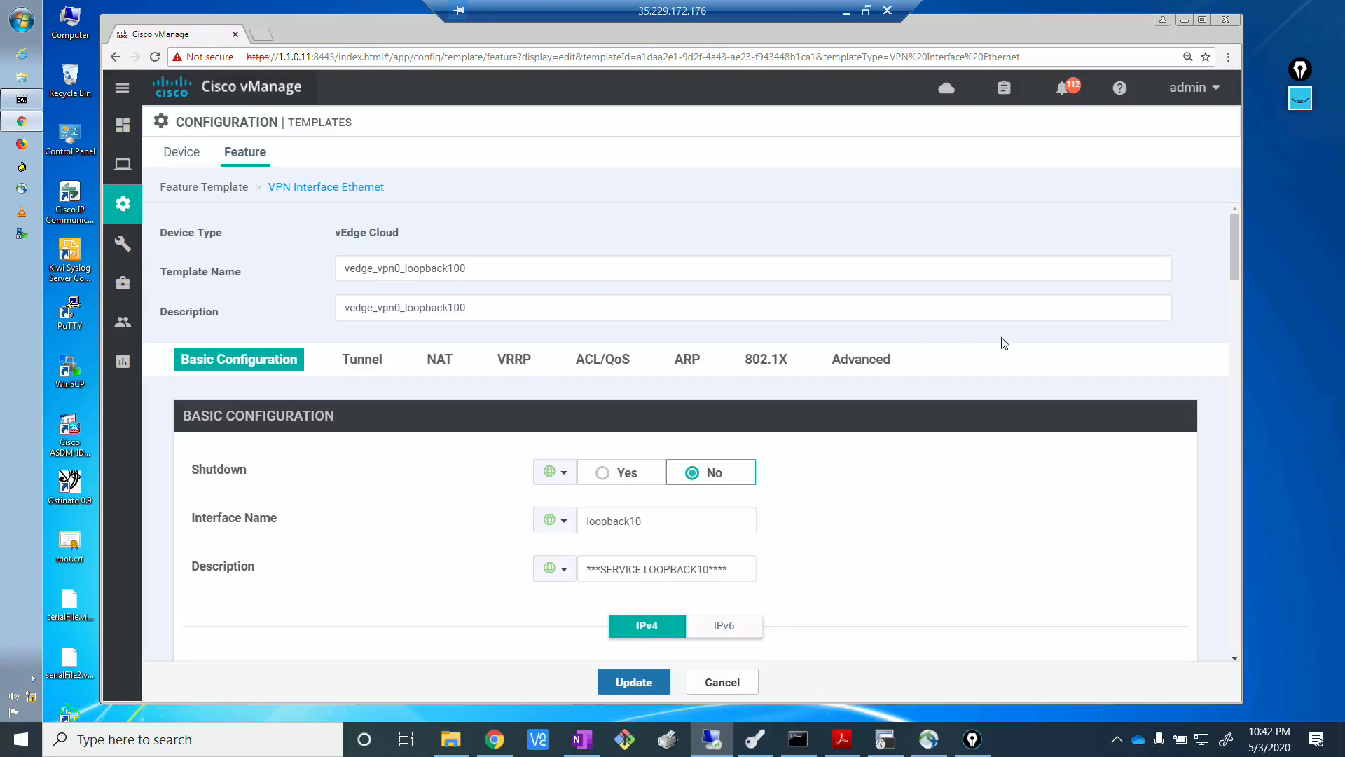
pyautogui.scroll(-3, 1004, 343)
pyautogui.scroll(2, 1004, 342)
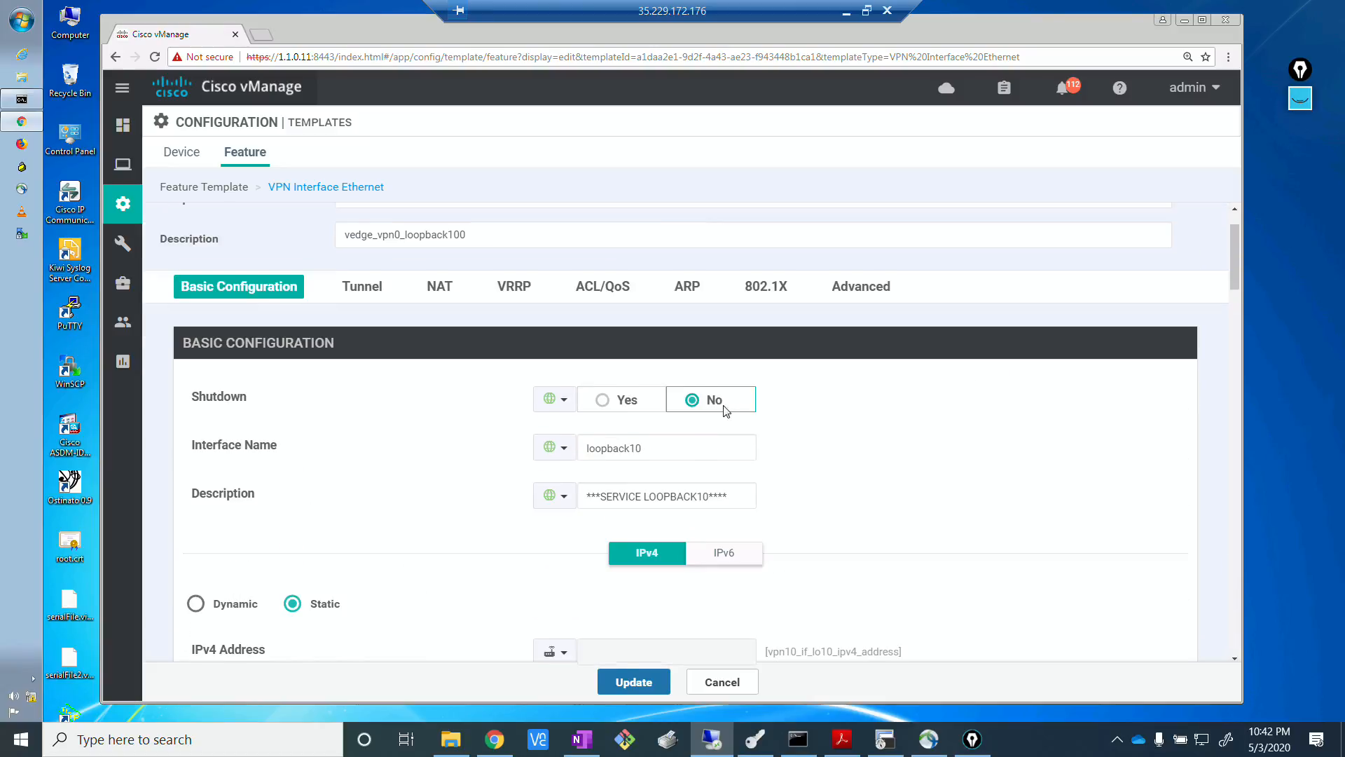
pyautogui.click(649, 451)
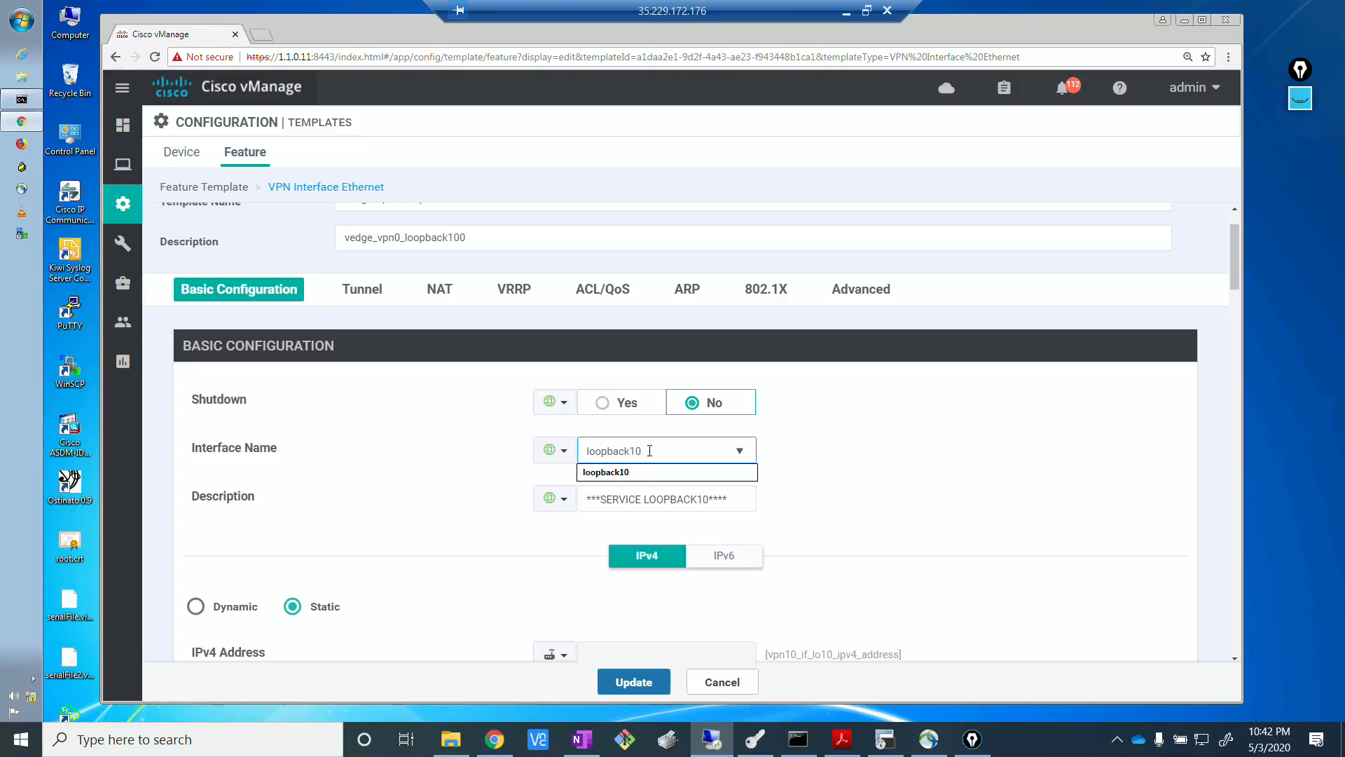
pyautogui.write('0')
# Change the interface description wording between the asterisks to TRANSPORT LOOPBACK100.
pyautogui.click(708, 497)
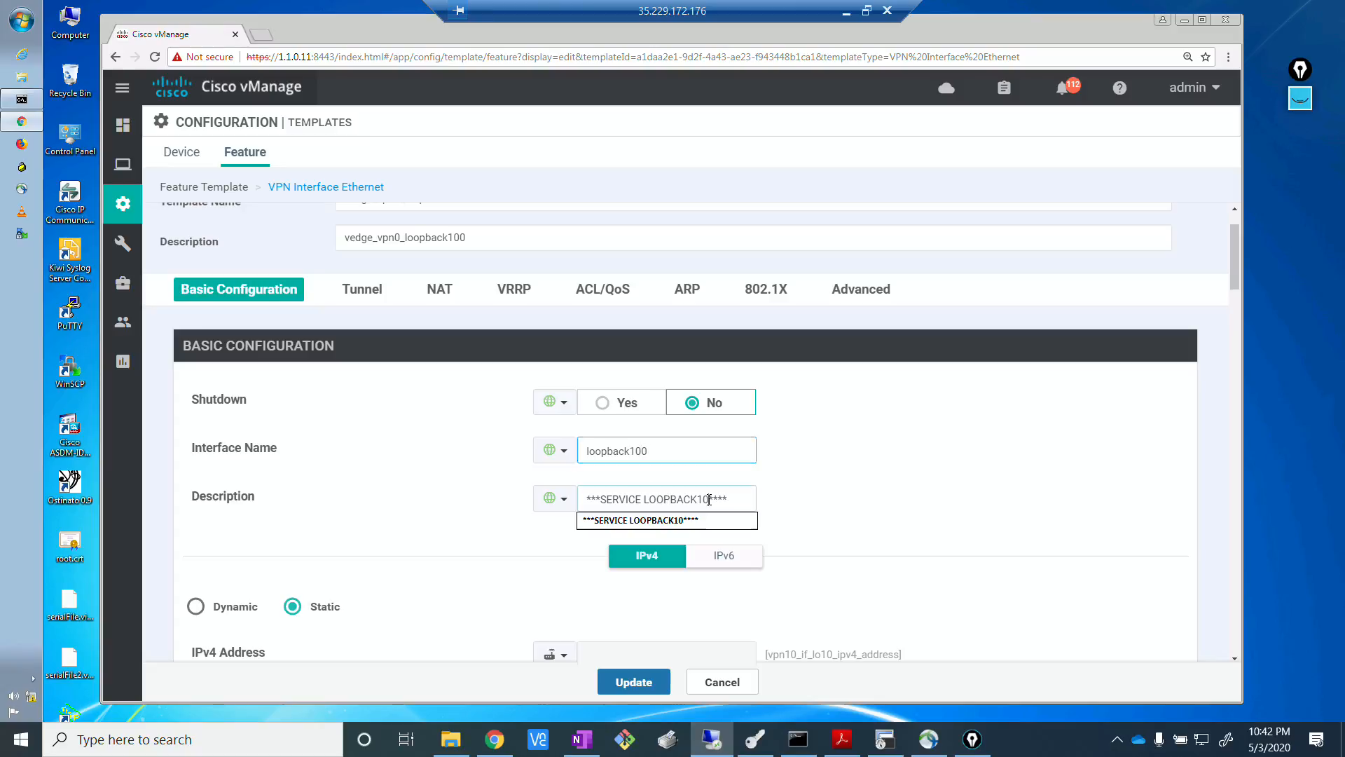
pyautogui.write('0')
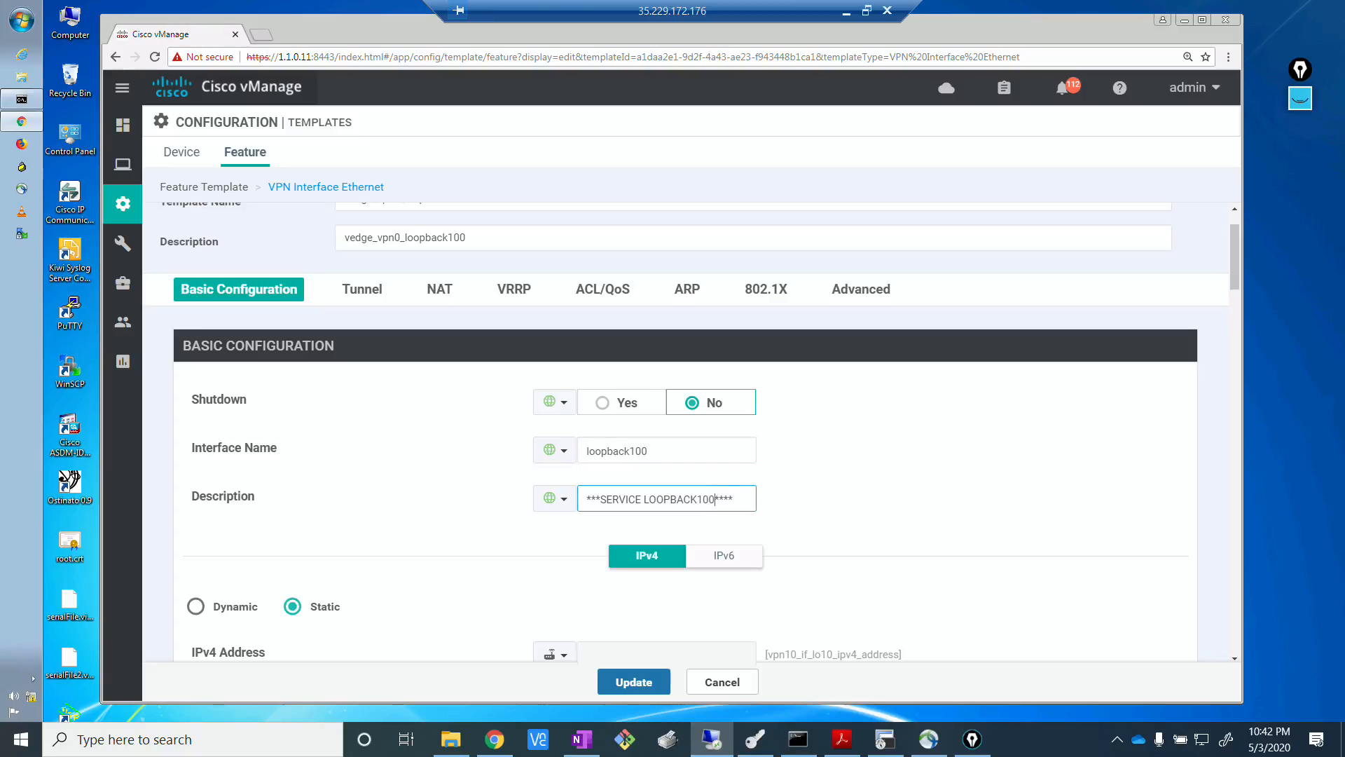
pyautogui.doubleClick(629, 500)
pyautogui.write('TRANSPORT')
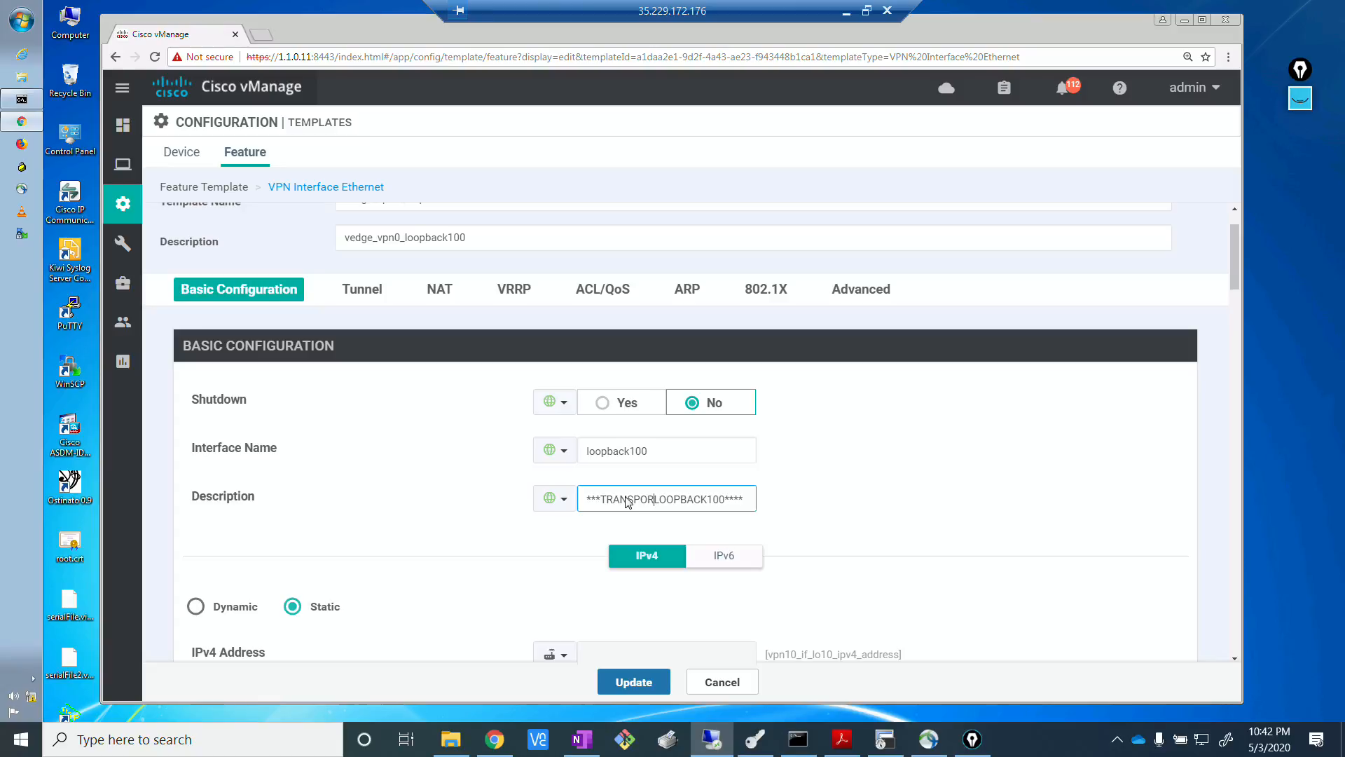
pyautogui.click(918, 527)
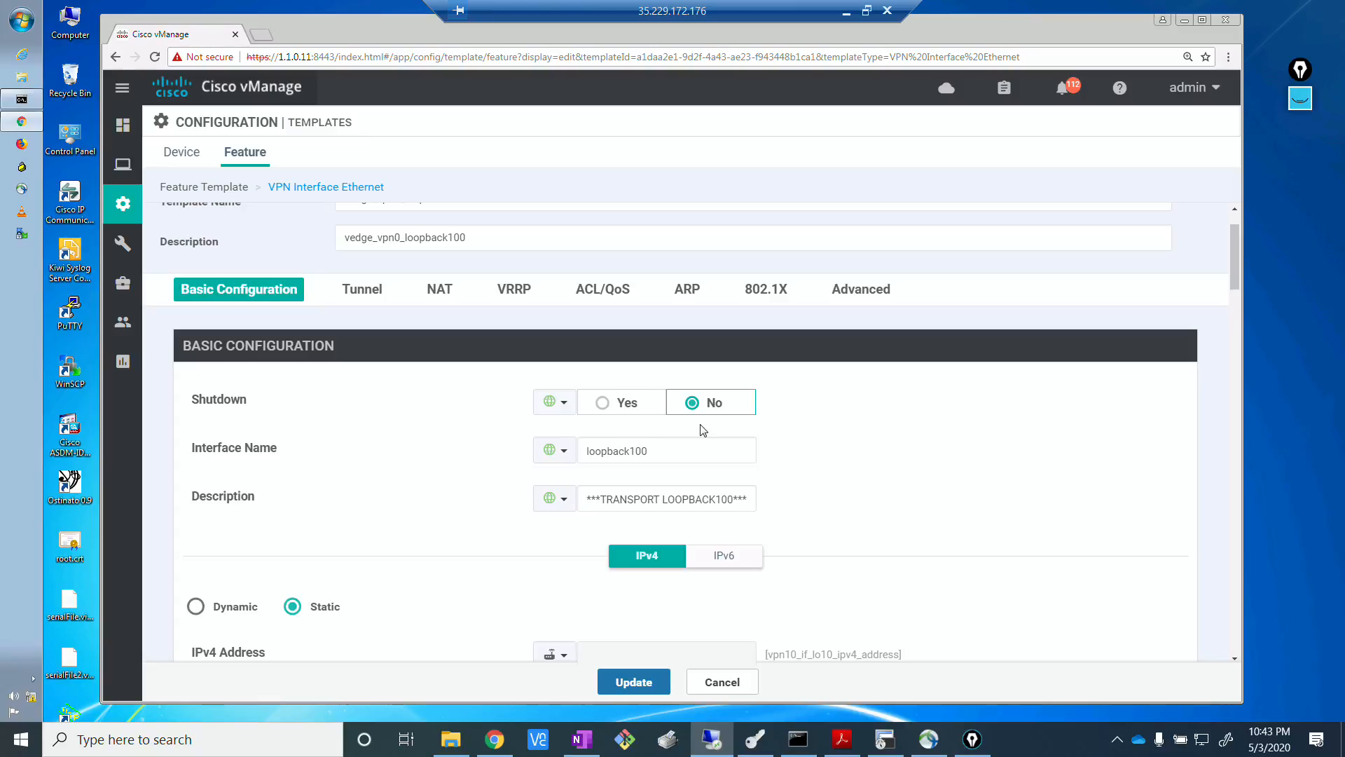
# Set the device-specific key of the IPv4 address to vpn0_if_lo100_ipv4_address and save the updated feature template.
pyautogui.scroll(-1, 703, 430)
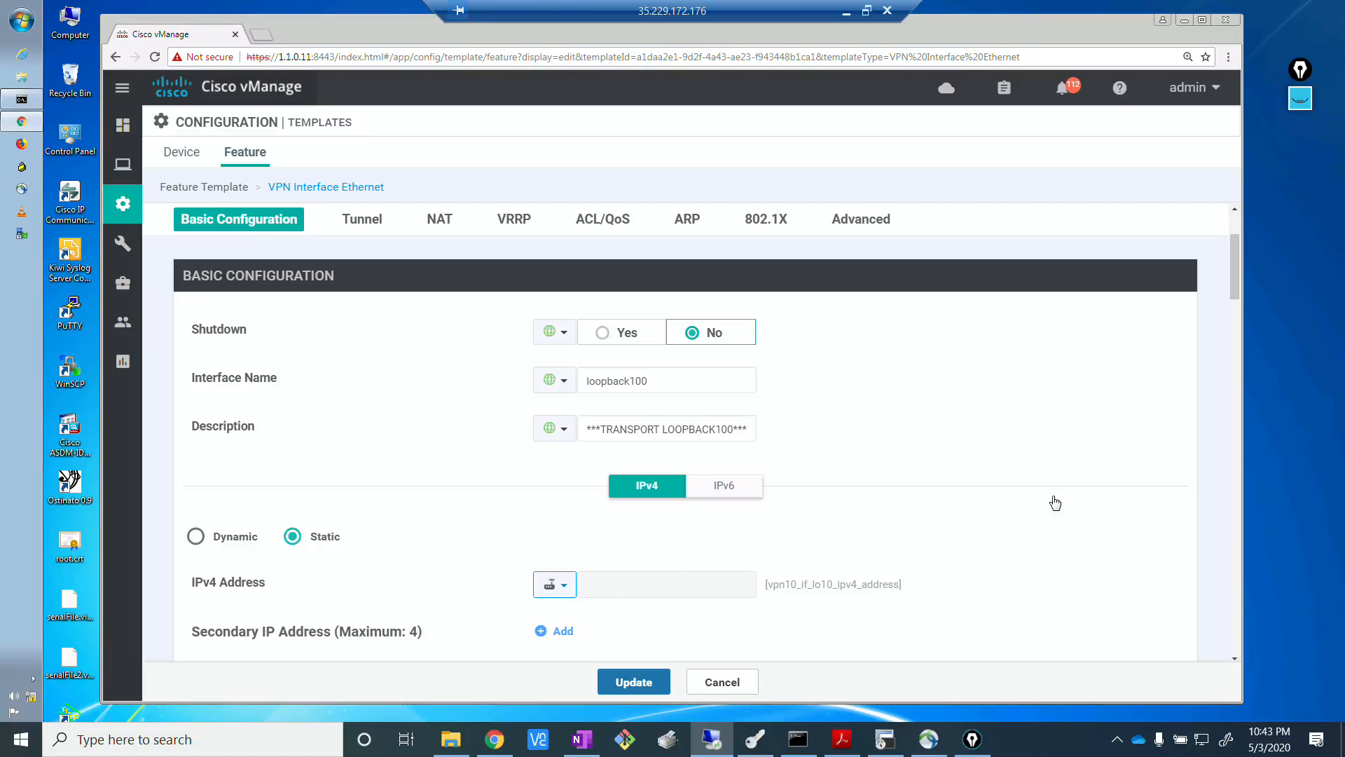
pyautogui.scroll(-3, 1129, 454)
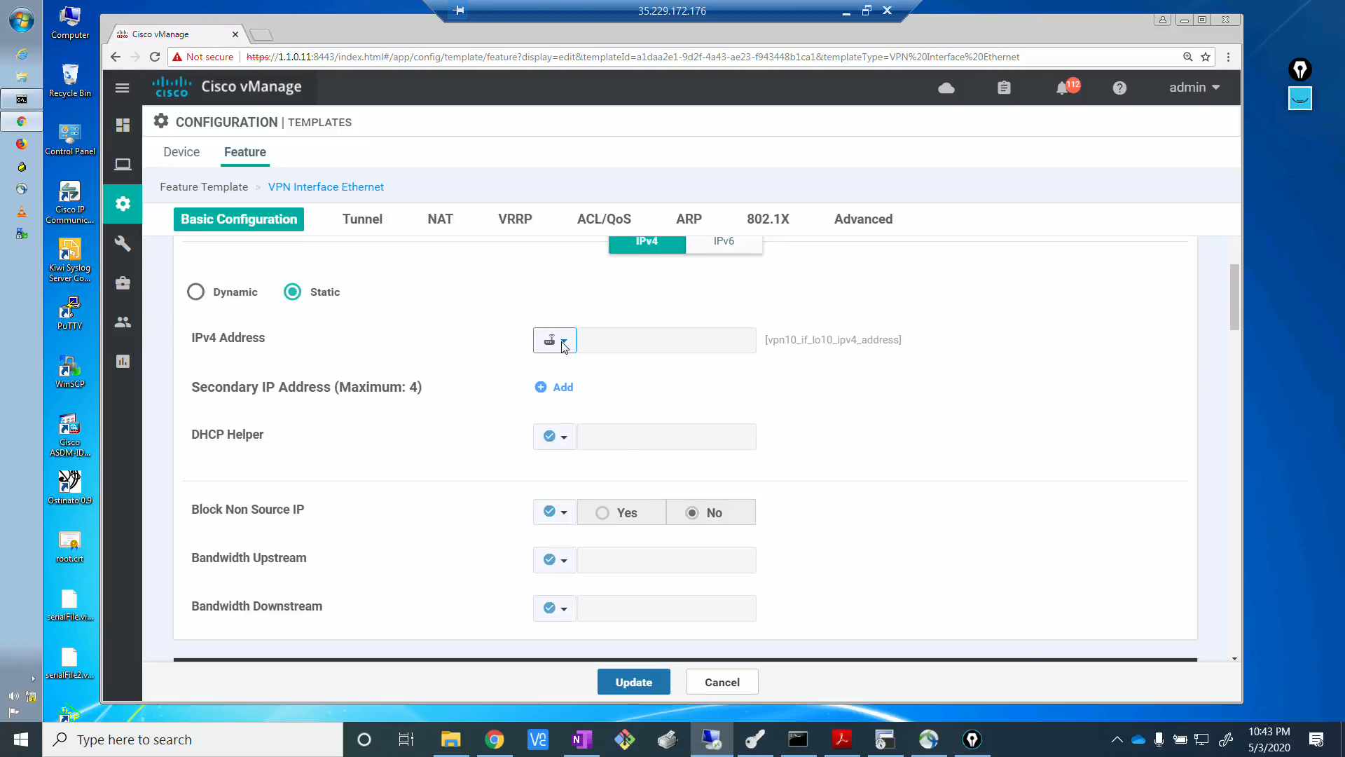
pyautogui.click(557, 341)
pyautogui.moveTo(592, 396)
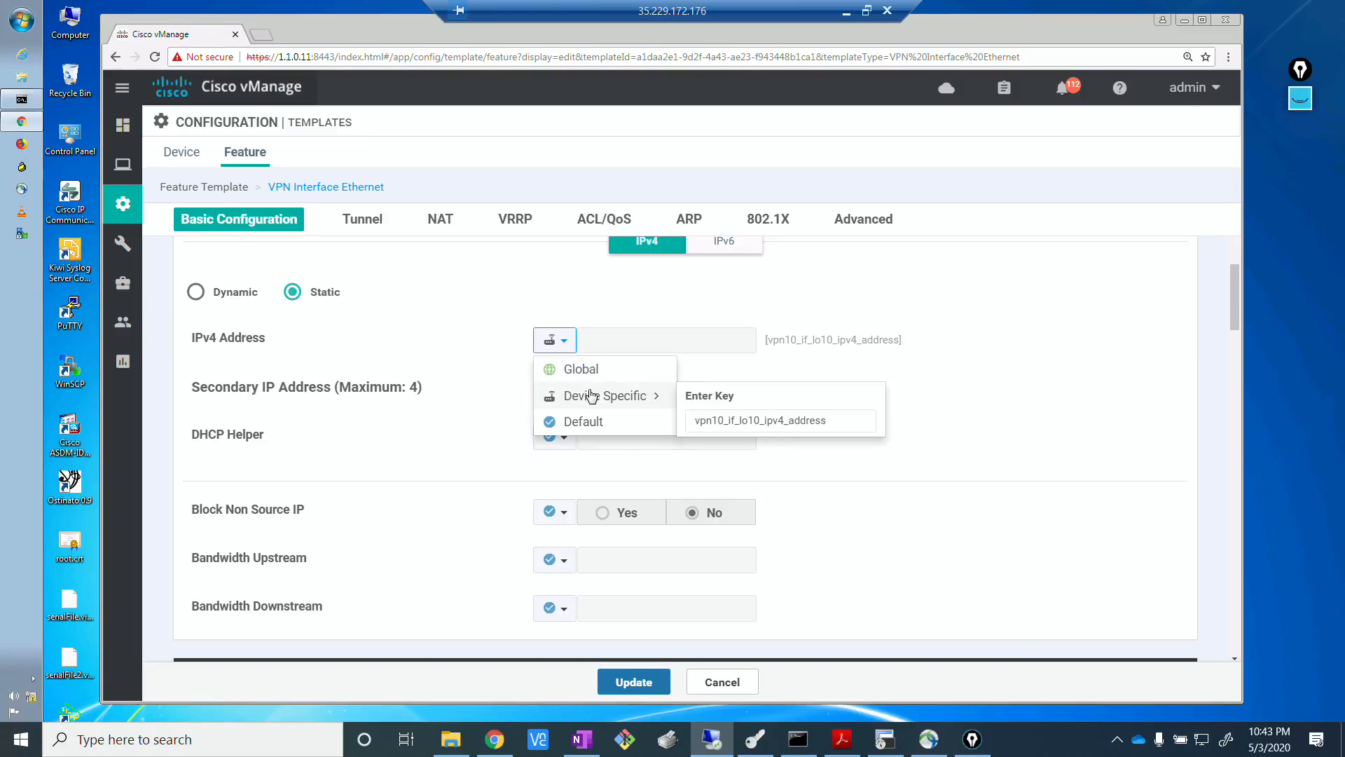
pyautogui.click(722, 420)
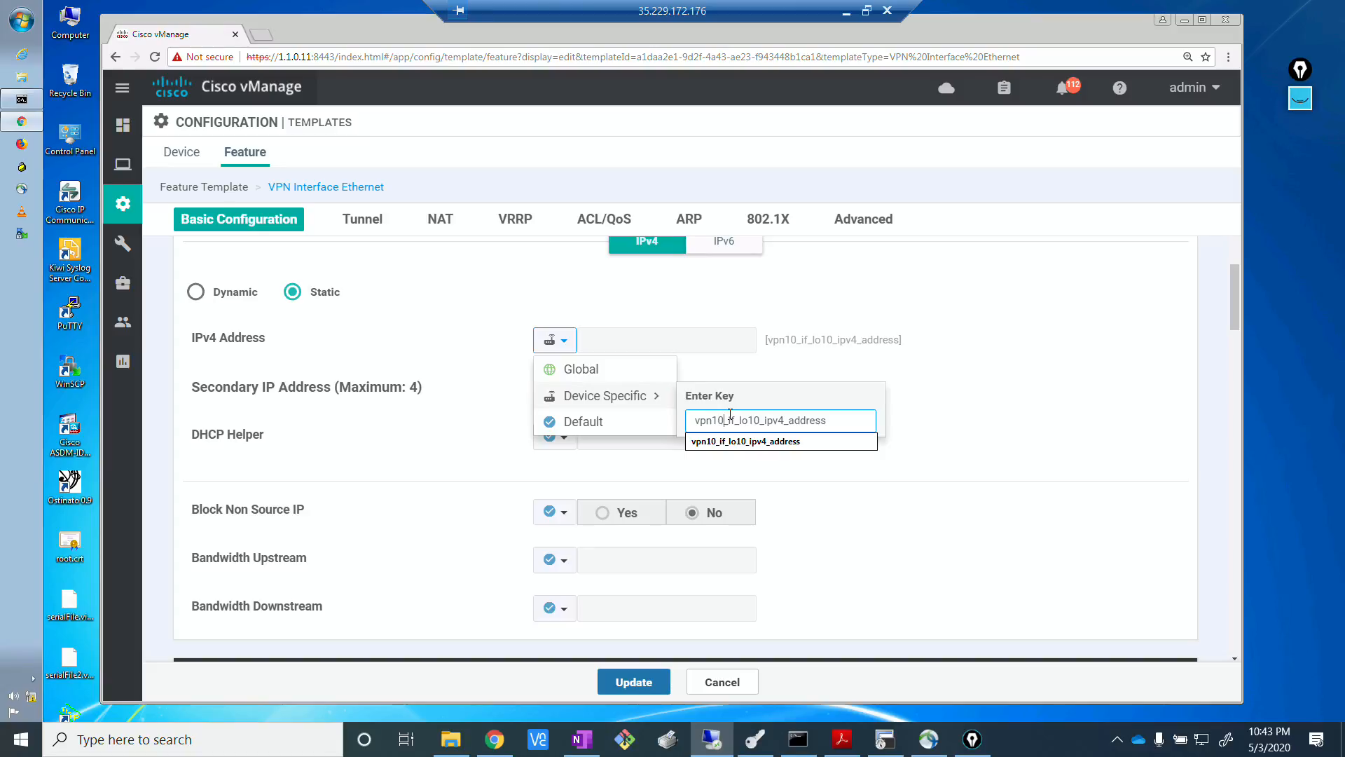
pyautogui.press('BackSpace')
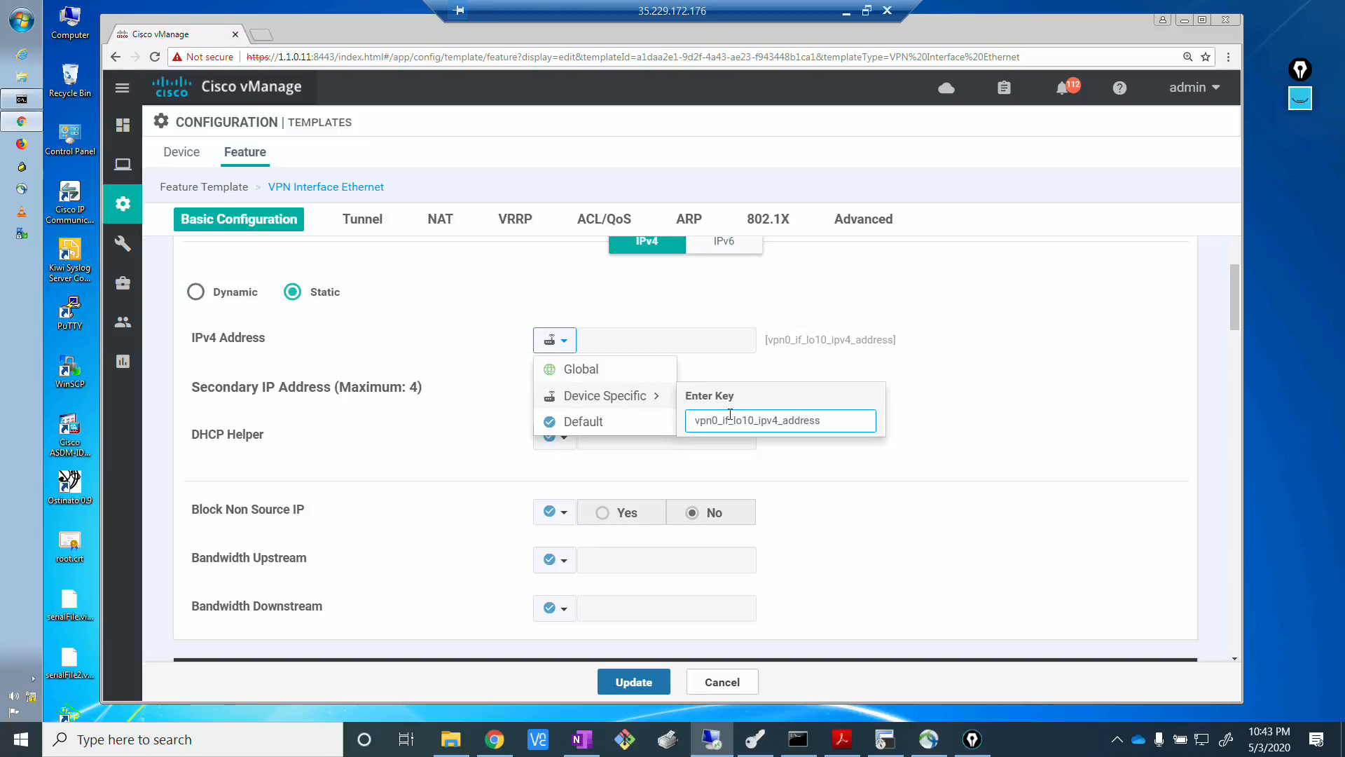
pyautogui.write('0')
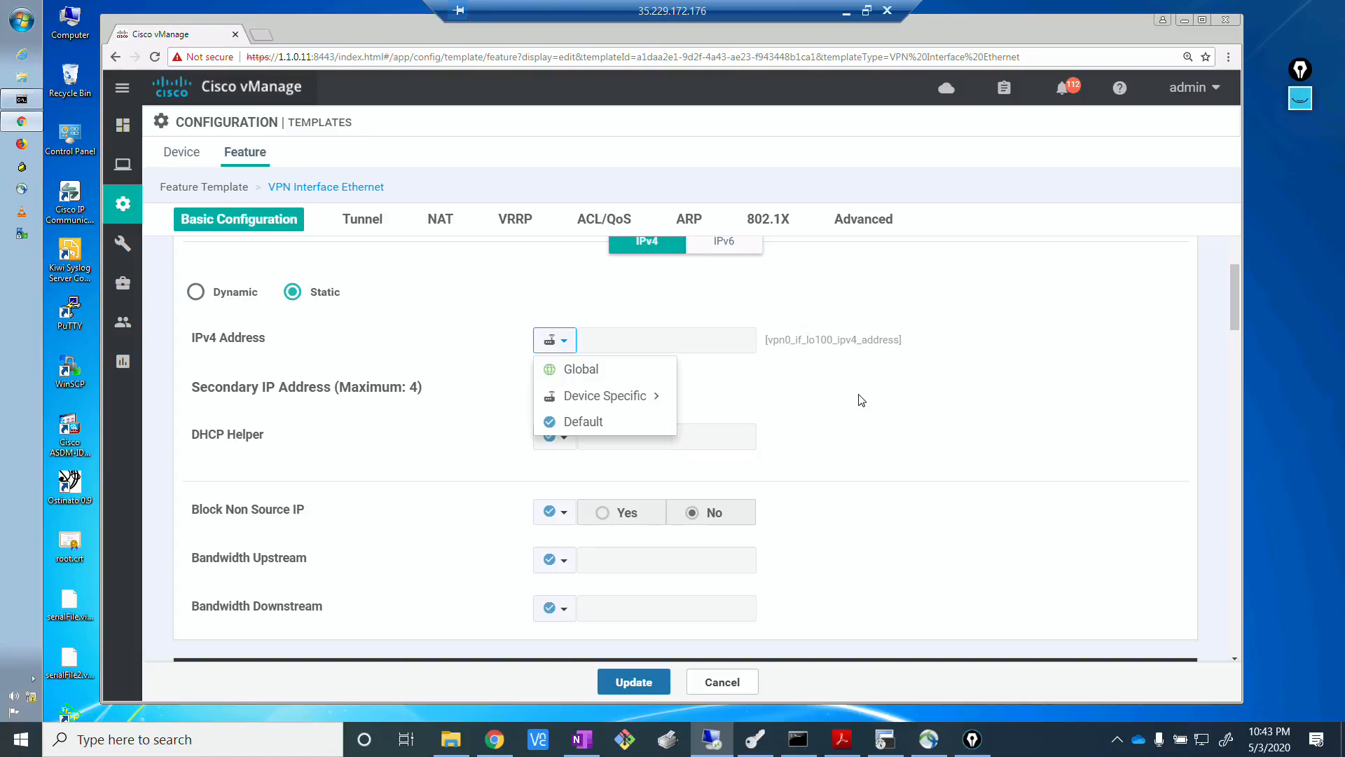
pyautogui.click(826, 359)
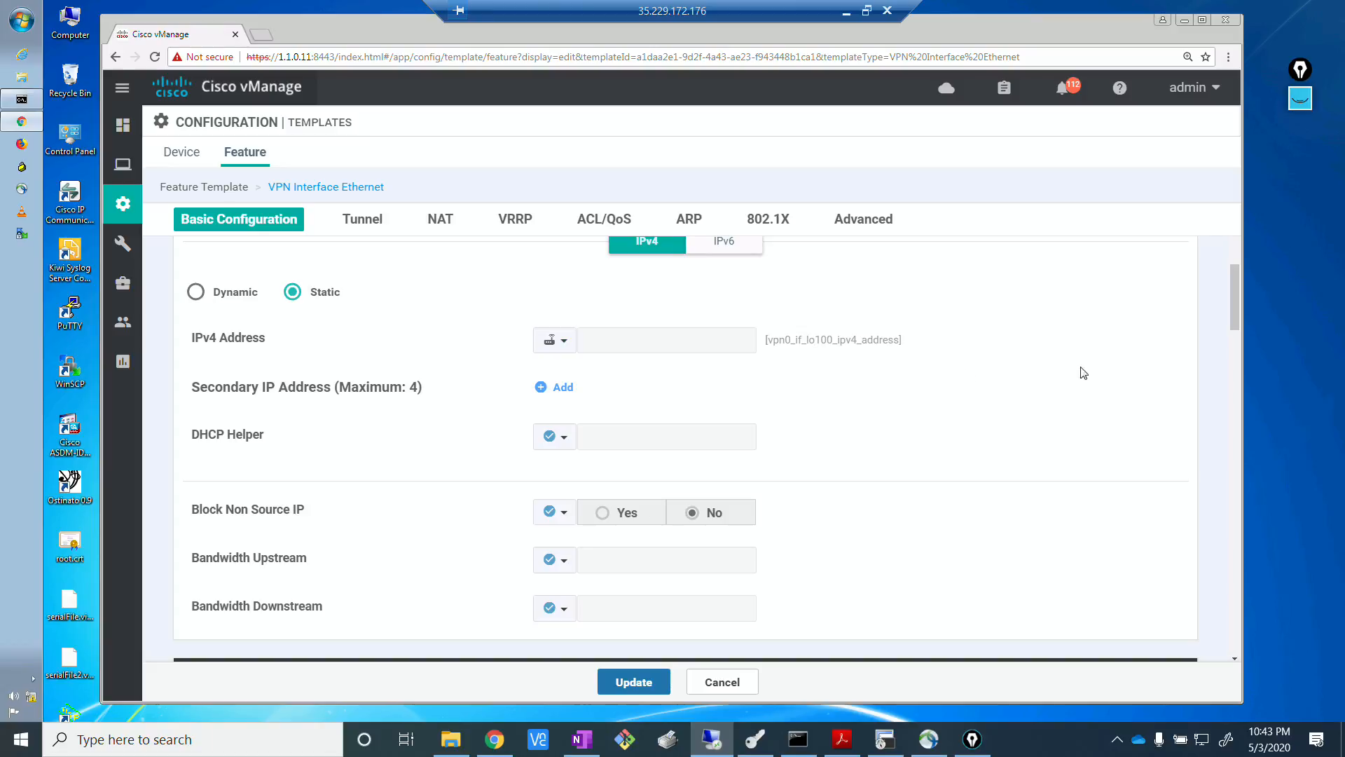
pyautogui.scroll(-10, 981, 526)
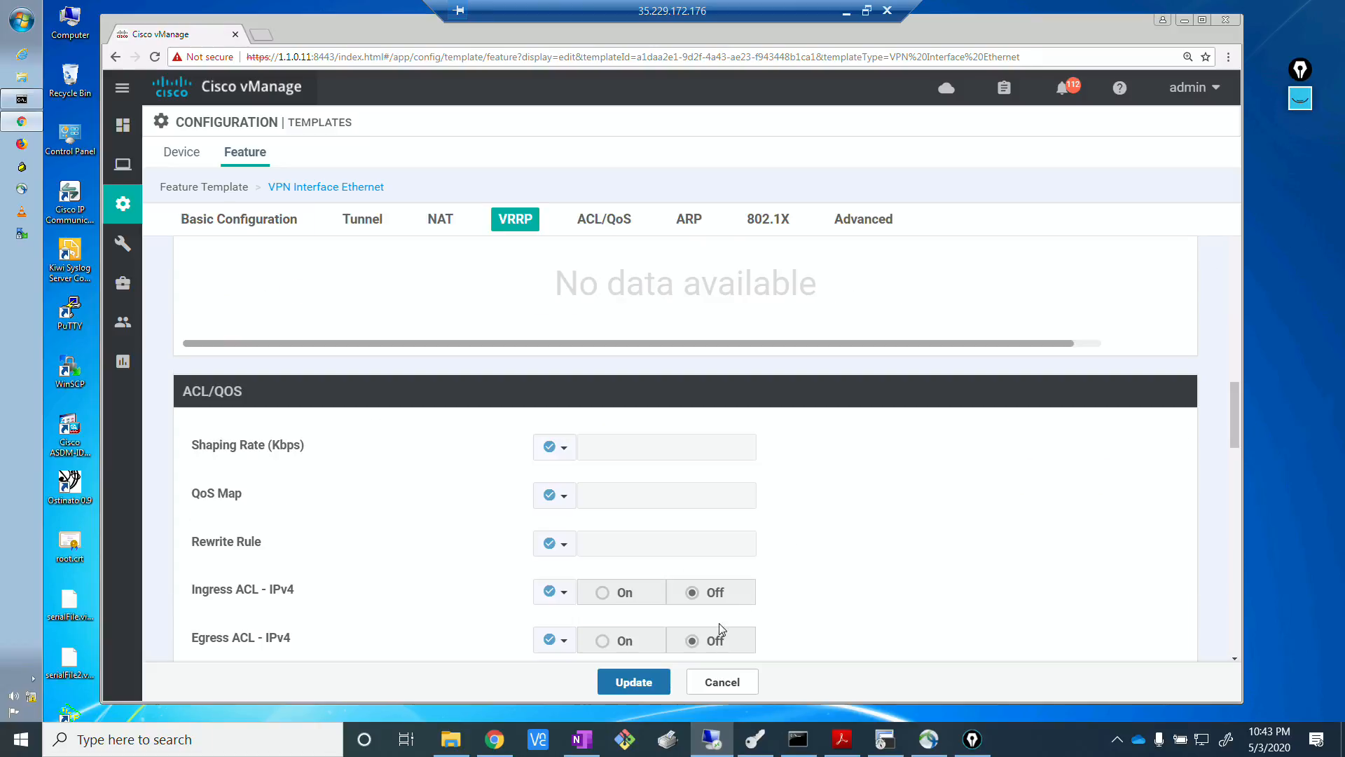
pyautogui.click(653, 683)
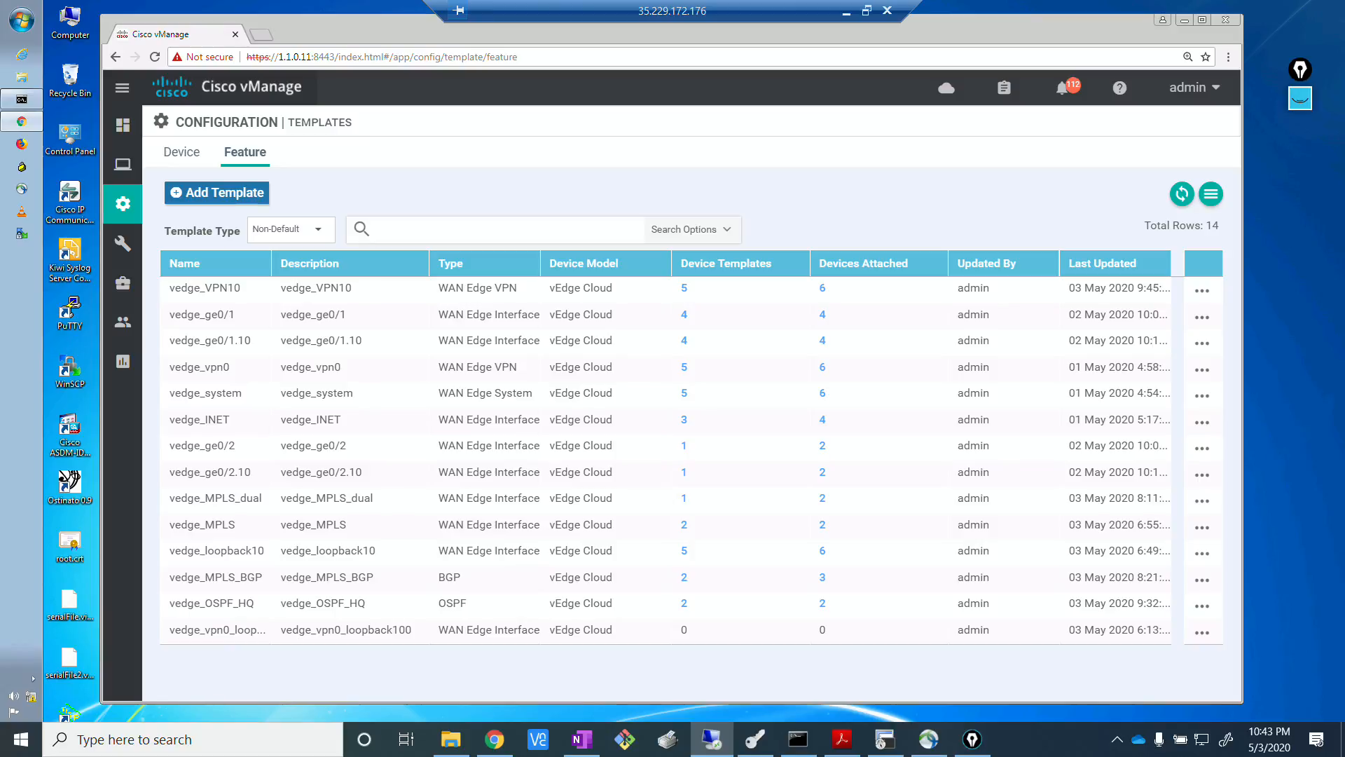
# Display the device templates list and check the branch routers on the EVE topology before returning to vManage.
pyautogui.hotkey('alt', 'Tab')
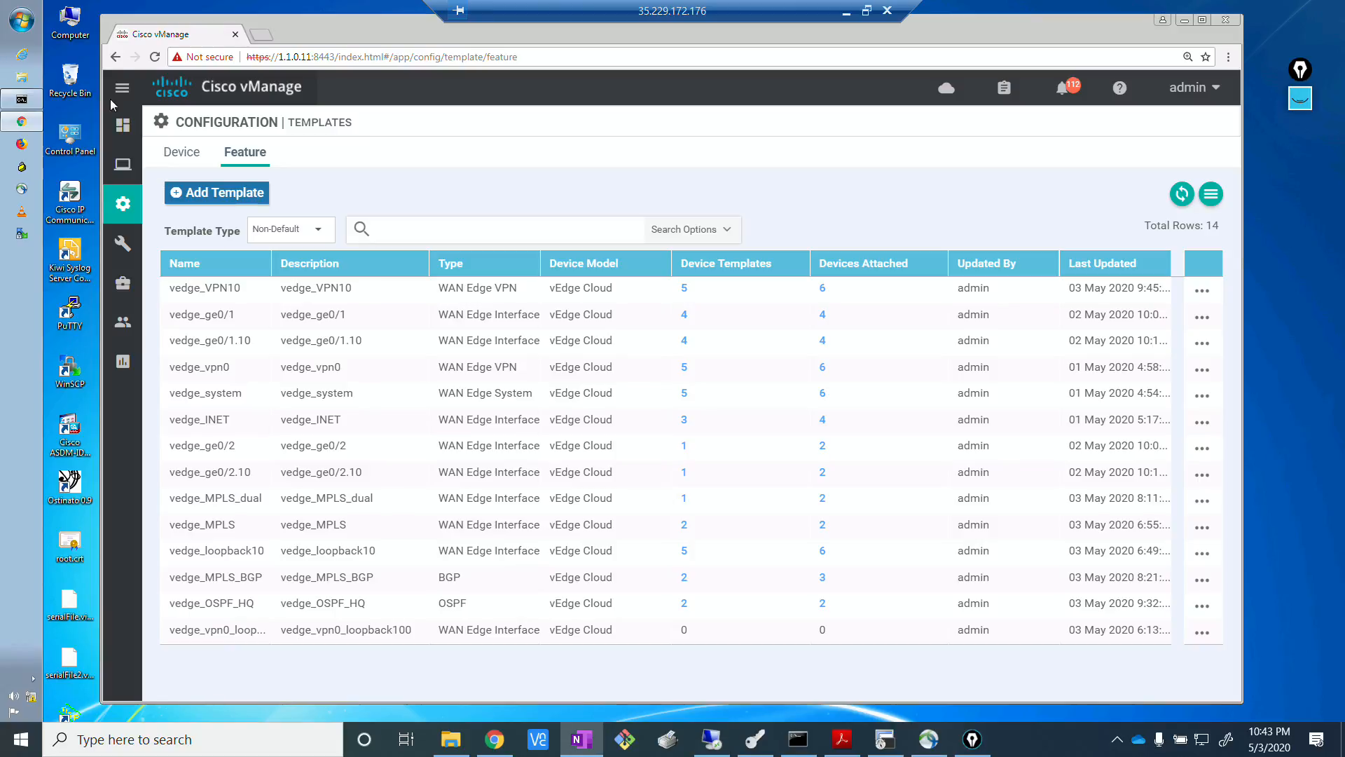
pyautogui.click(180, 160)
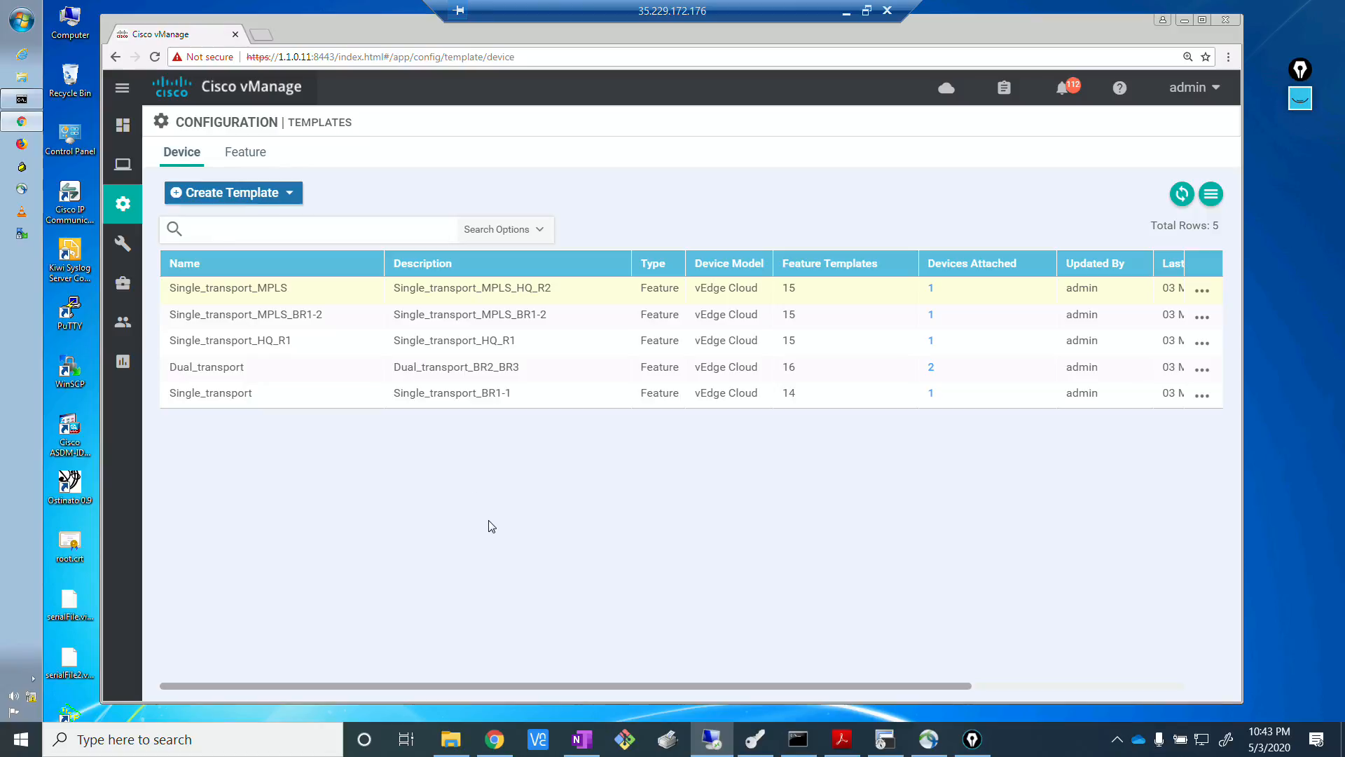
pyautogui.click(508, 734)
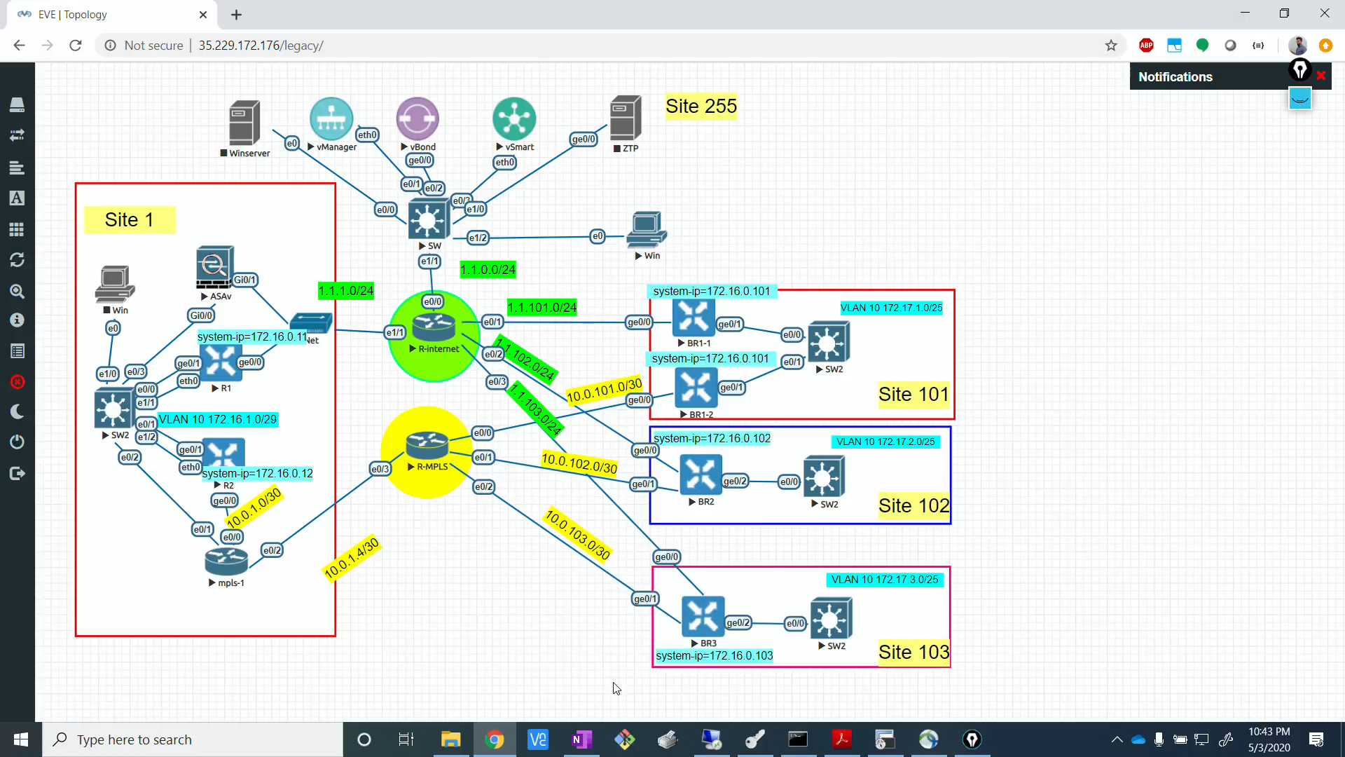
pyautogui.click(699, 728)
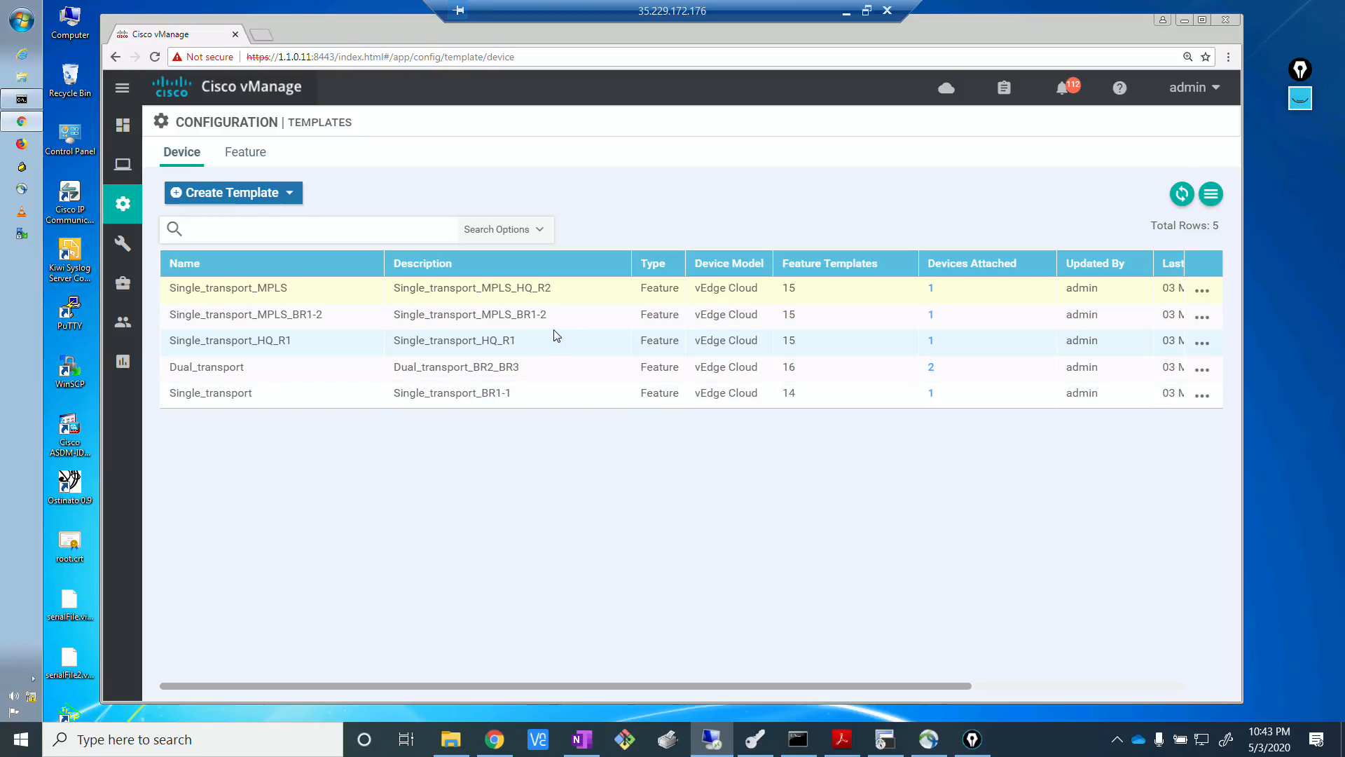
# Open the Single_transport_MPLS_BR1-2 device template for editing.
pyautogui.click(536, 319)
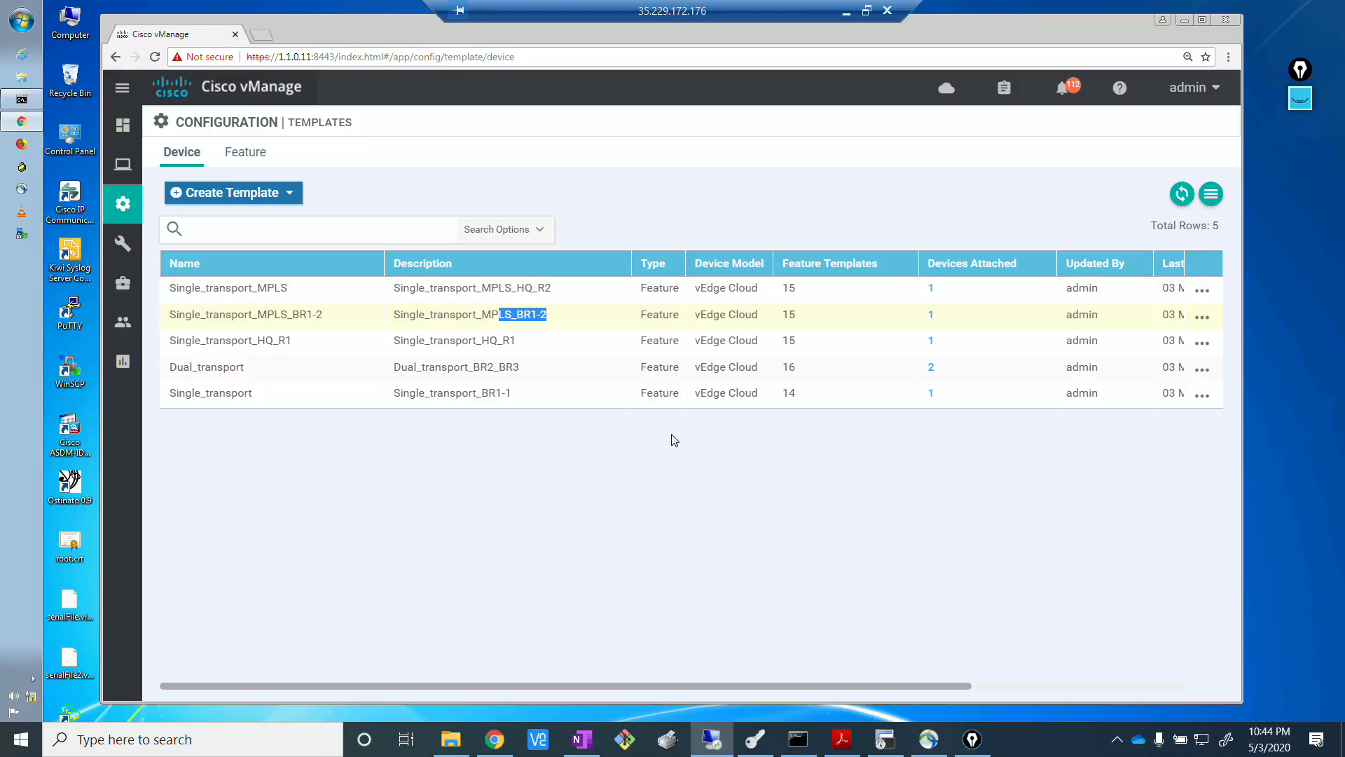
pyautogui.click(1204, 320)
pyautogui.click(1111, 351)
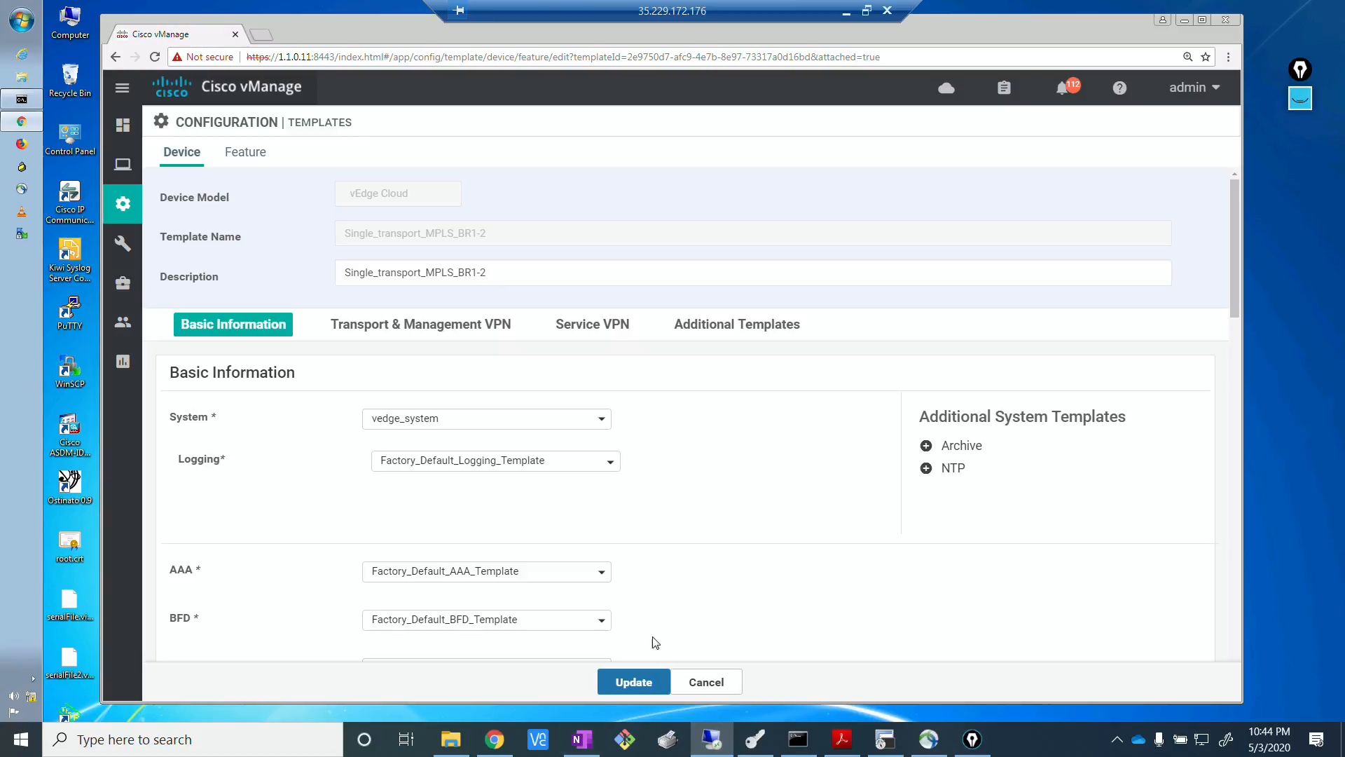
pyautogui.click(1118, 741)
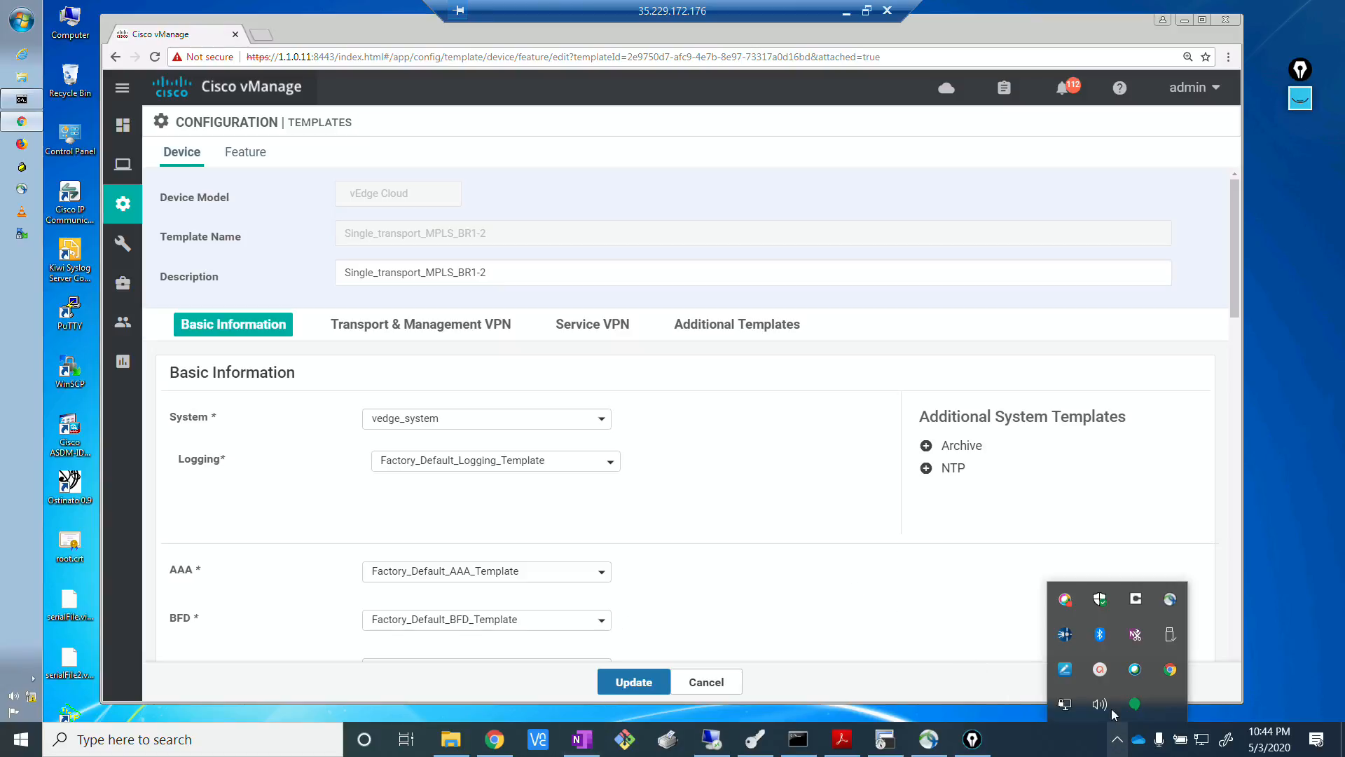
pyautogui.click(1100, 672)
pyautogui.click(1153, 622)
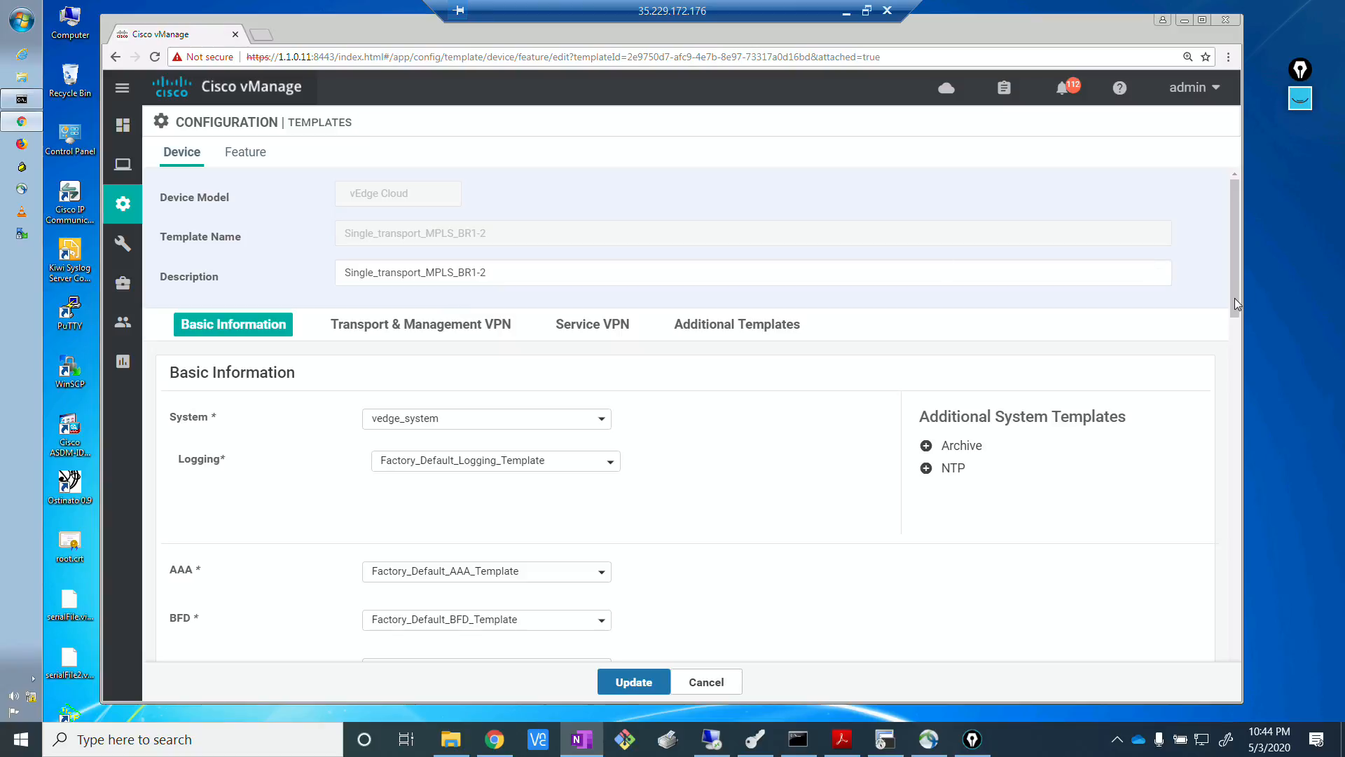
# Add a VPN Interface under VPN 0 using the vedge_vpn0_loopback100 template and submit the device template update.
pyautogui.click(451, 324)
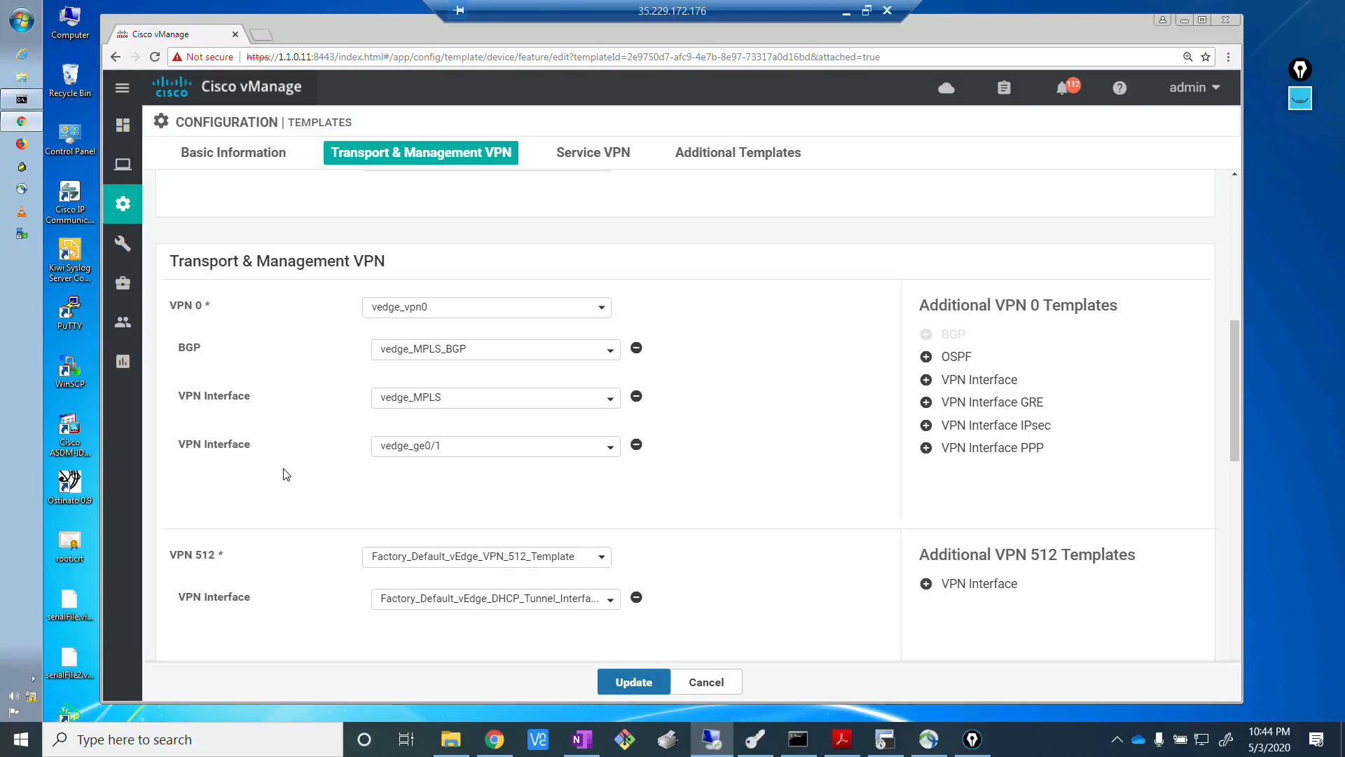
pyautogui.click(979, 380)
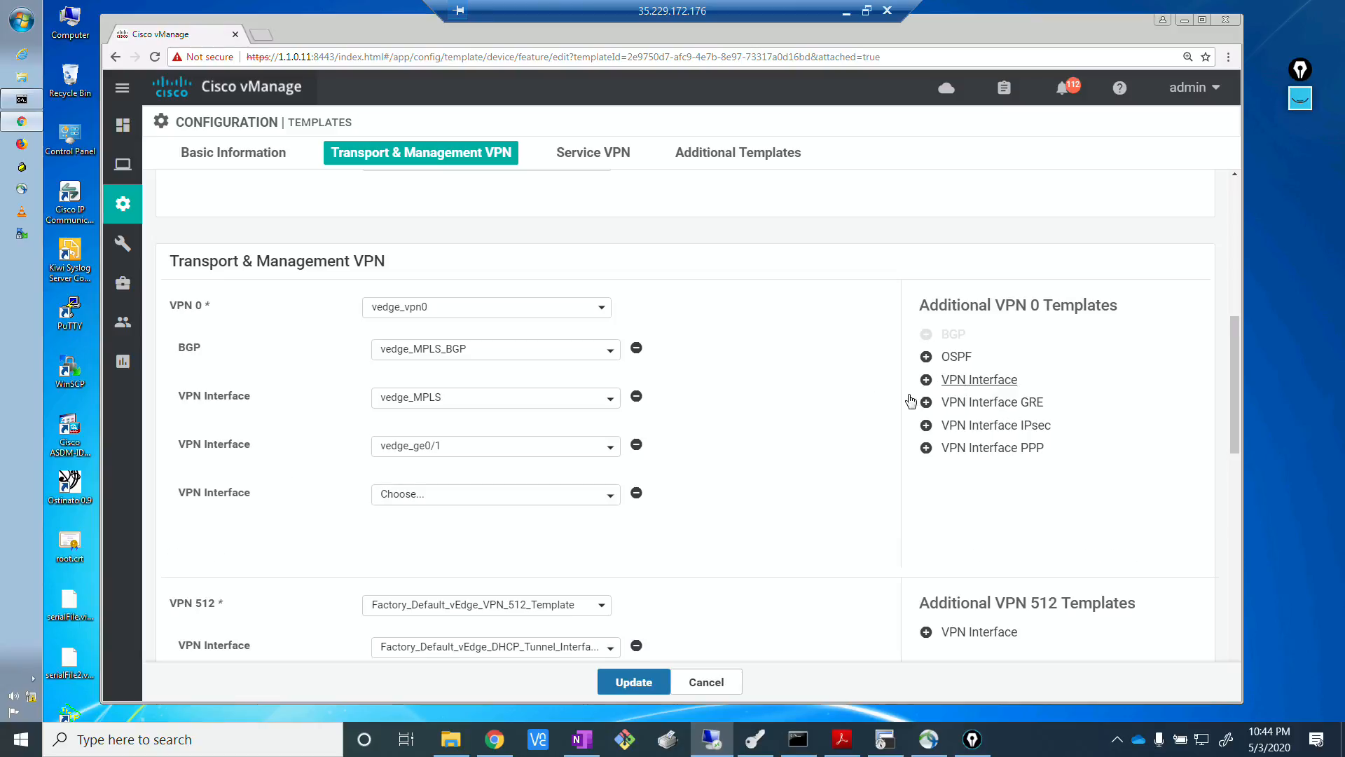
pyautogui.click(484, 501)
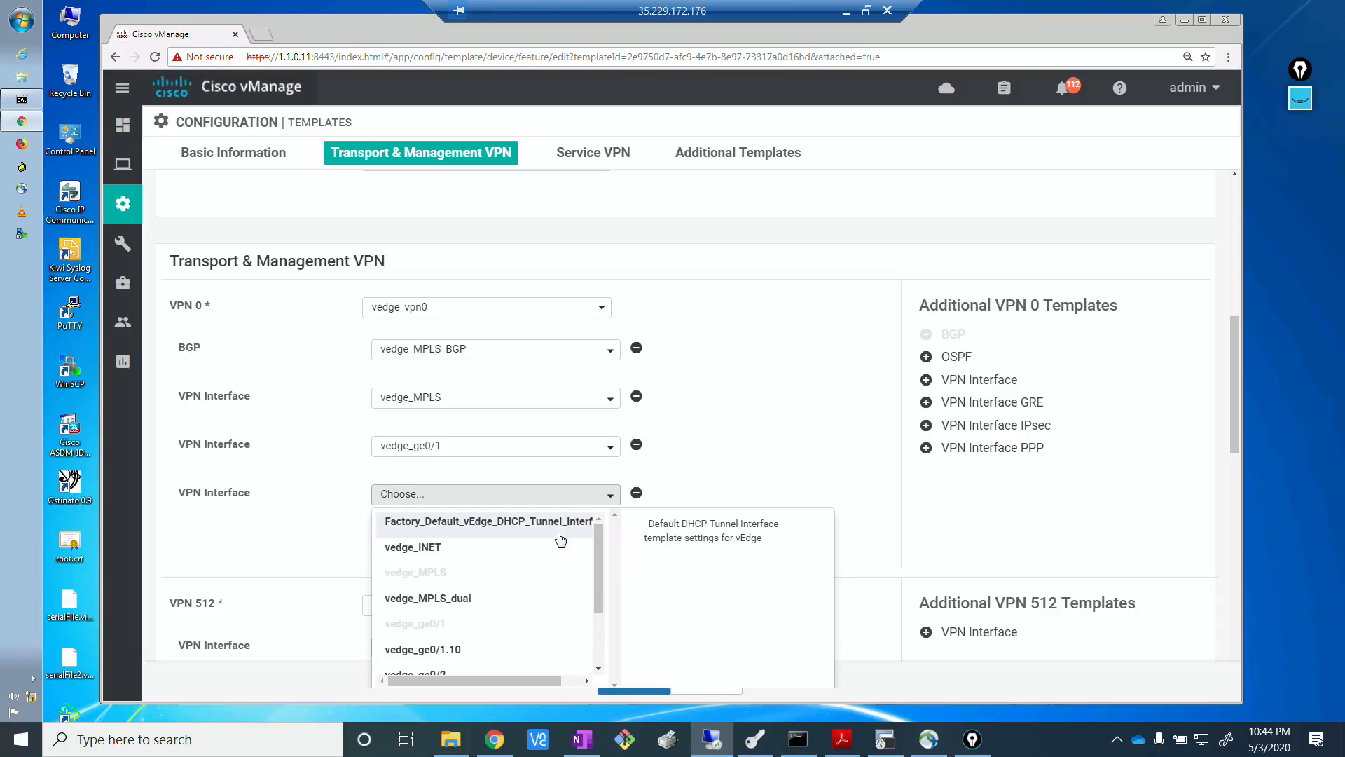
pyautogui.scroll(-3, 597, 606)
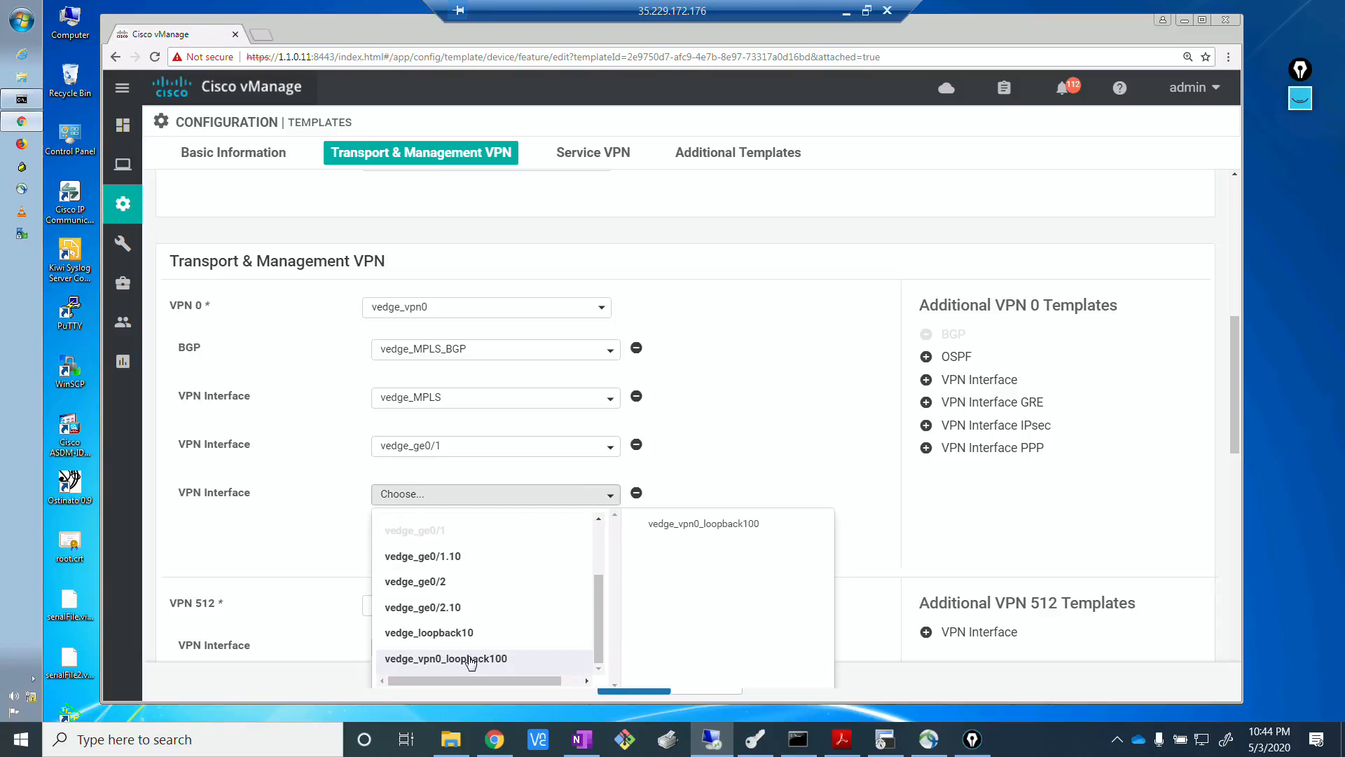
pyautogui.click(471, 658)
pyautogui.click(635, 683)
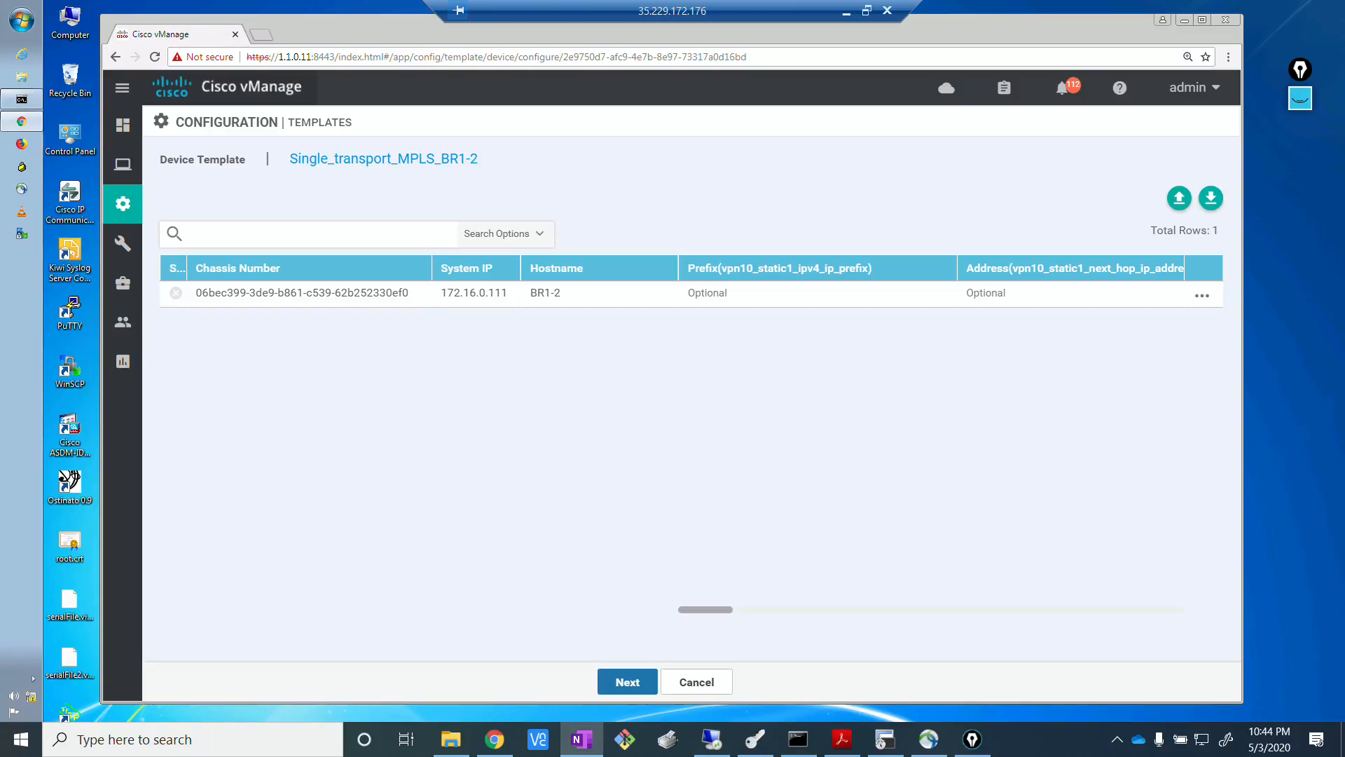
# Consult the annotated EVE topology for BR1-2's loopback address and set its vpn0_if_lo100_ipv4_address variable to 10.0.0.101/32.
pyautogui.click(1203, 295)
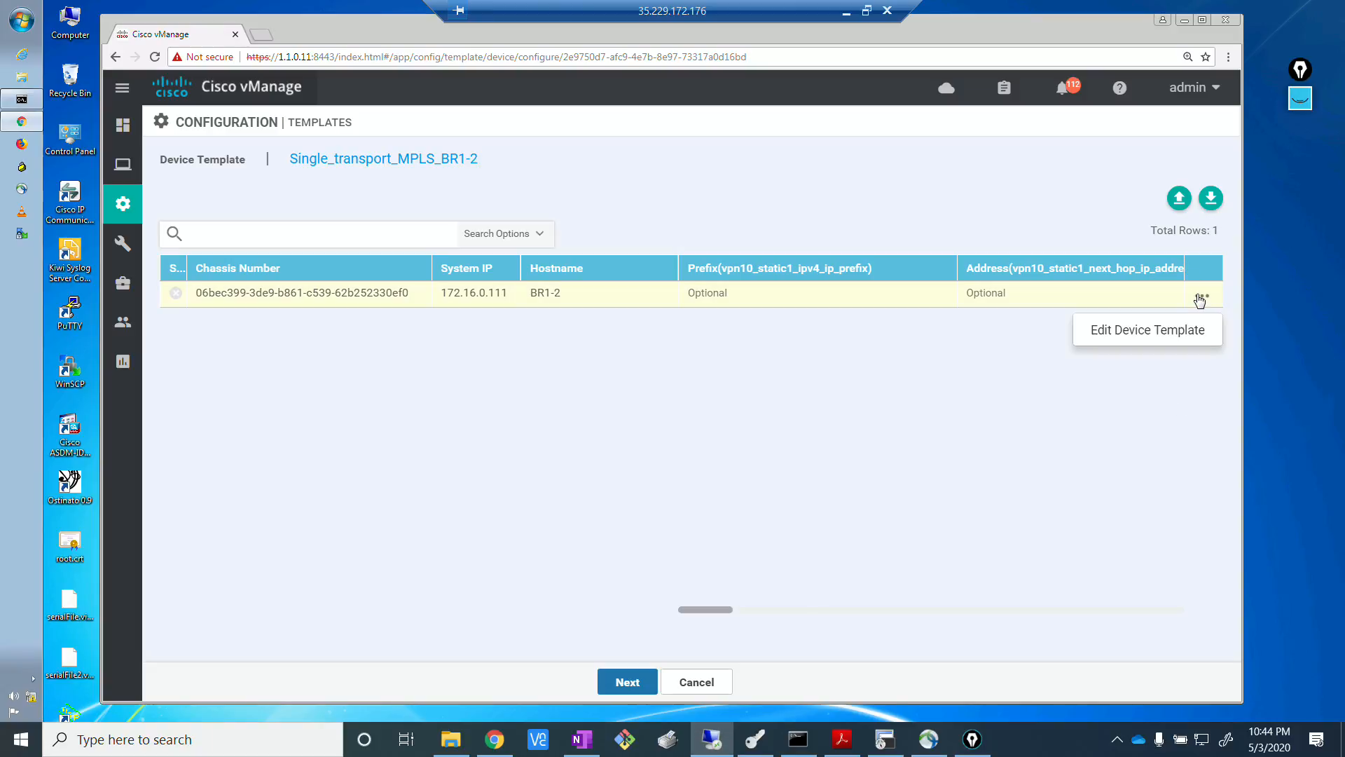
pyautogui.click(1150, 340)
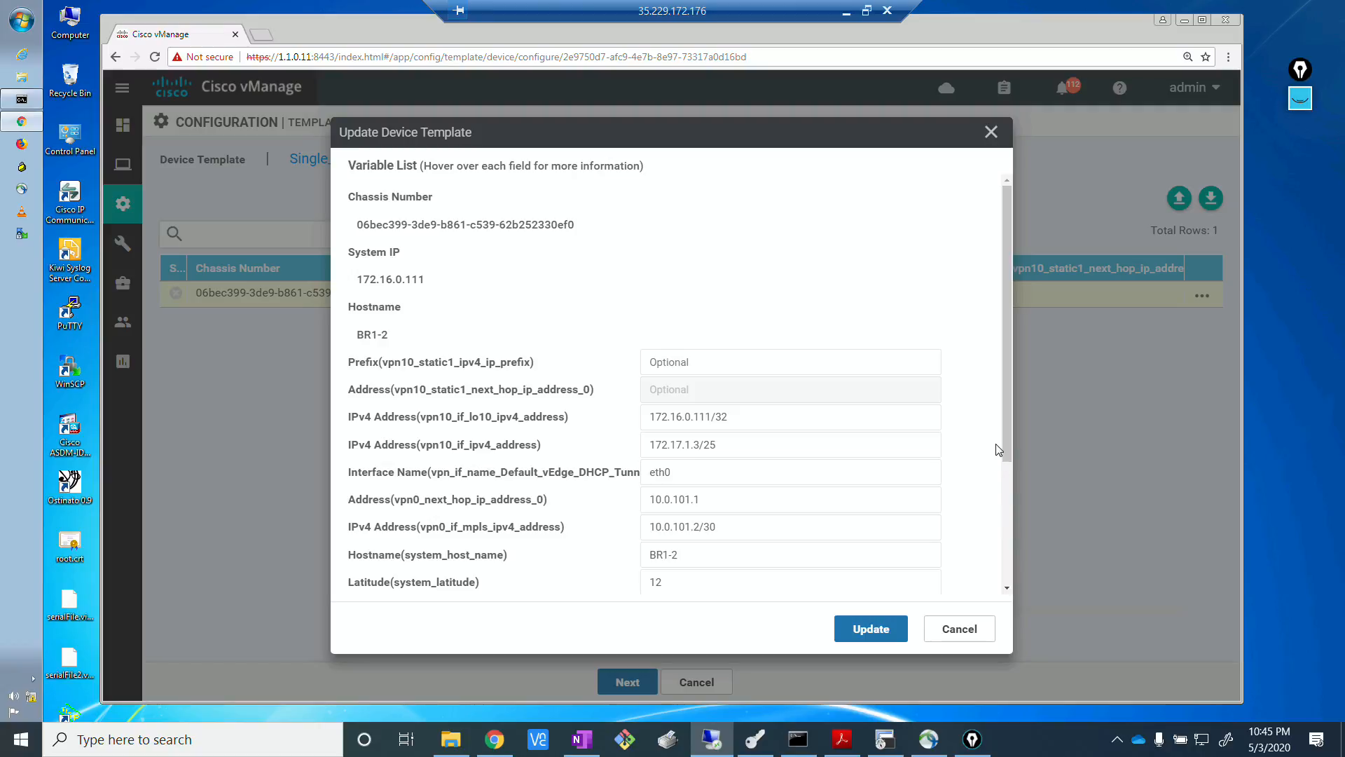
pyautogui.moveTo(1003, 448); pyautogui.dragTo(1008, 581)
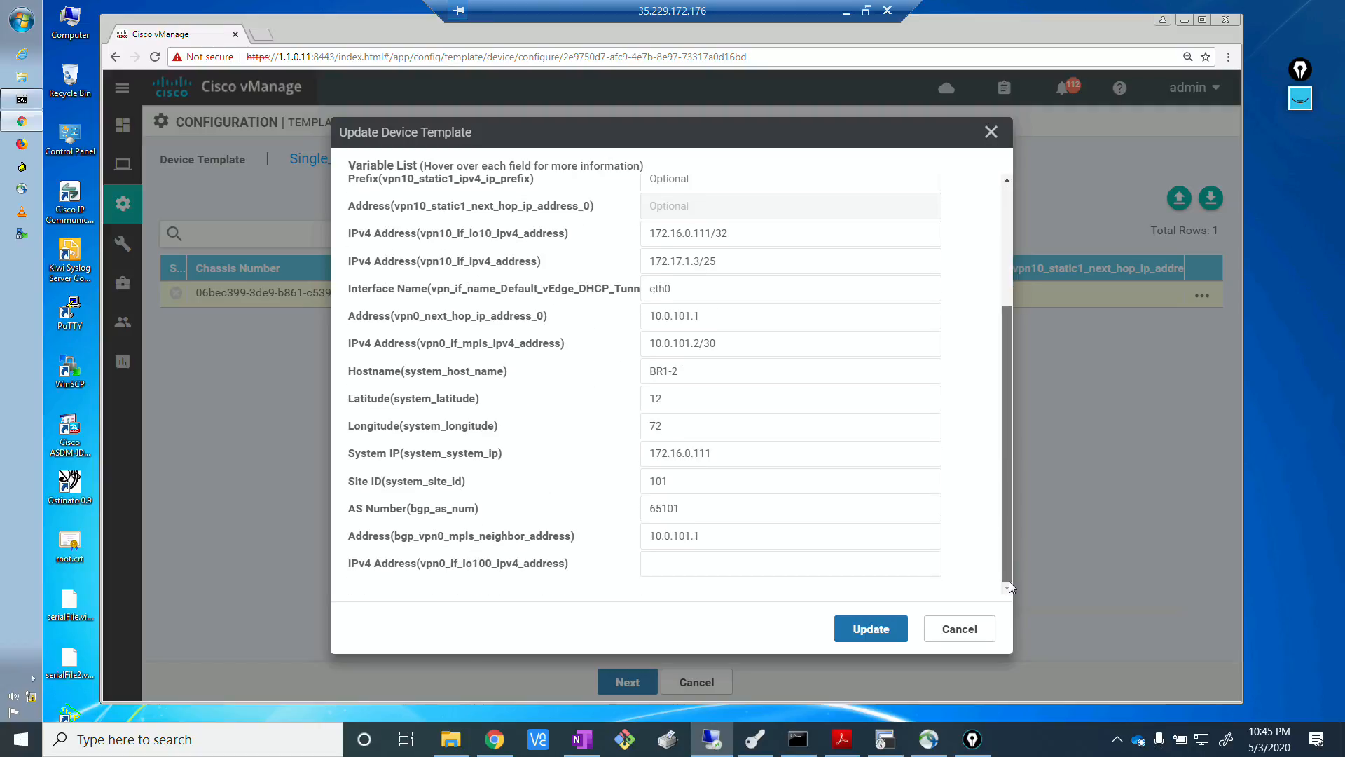
pyautogui.click(712, 571)
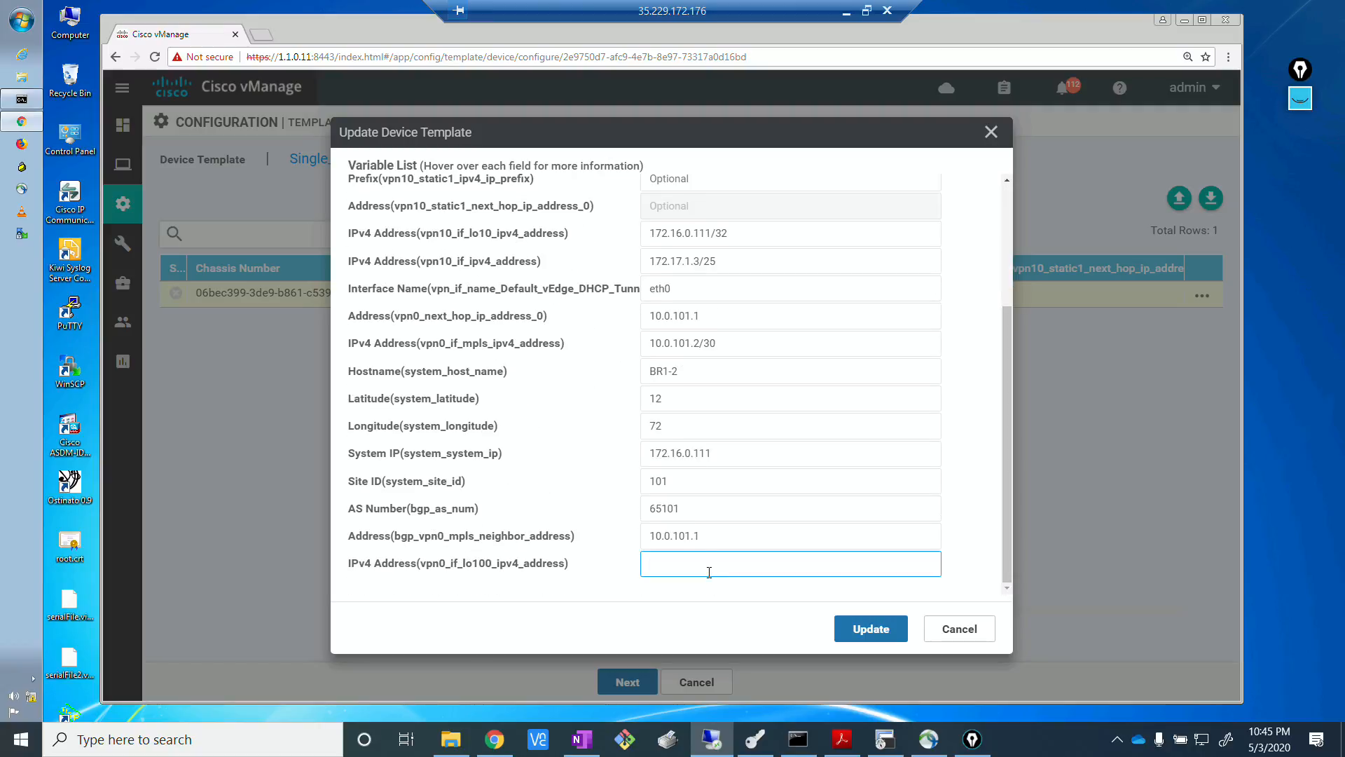
pyautogui.click(494, 740)
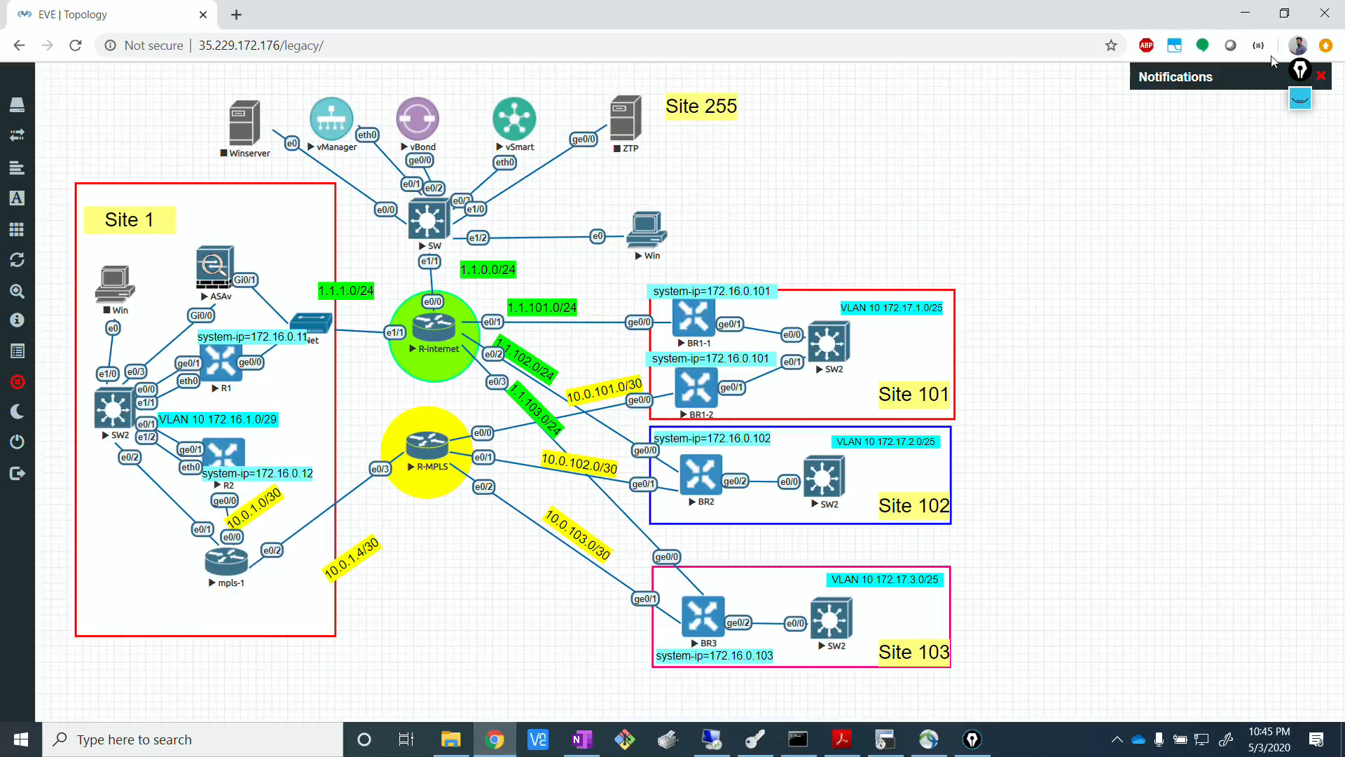
pyautogui.click(1300, 98)
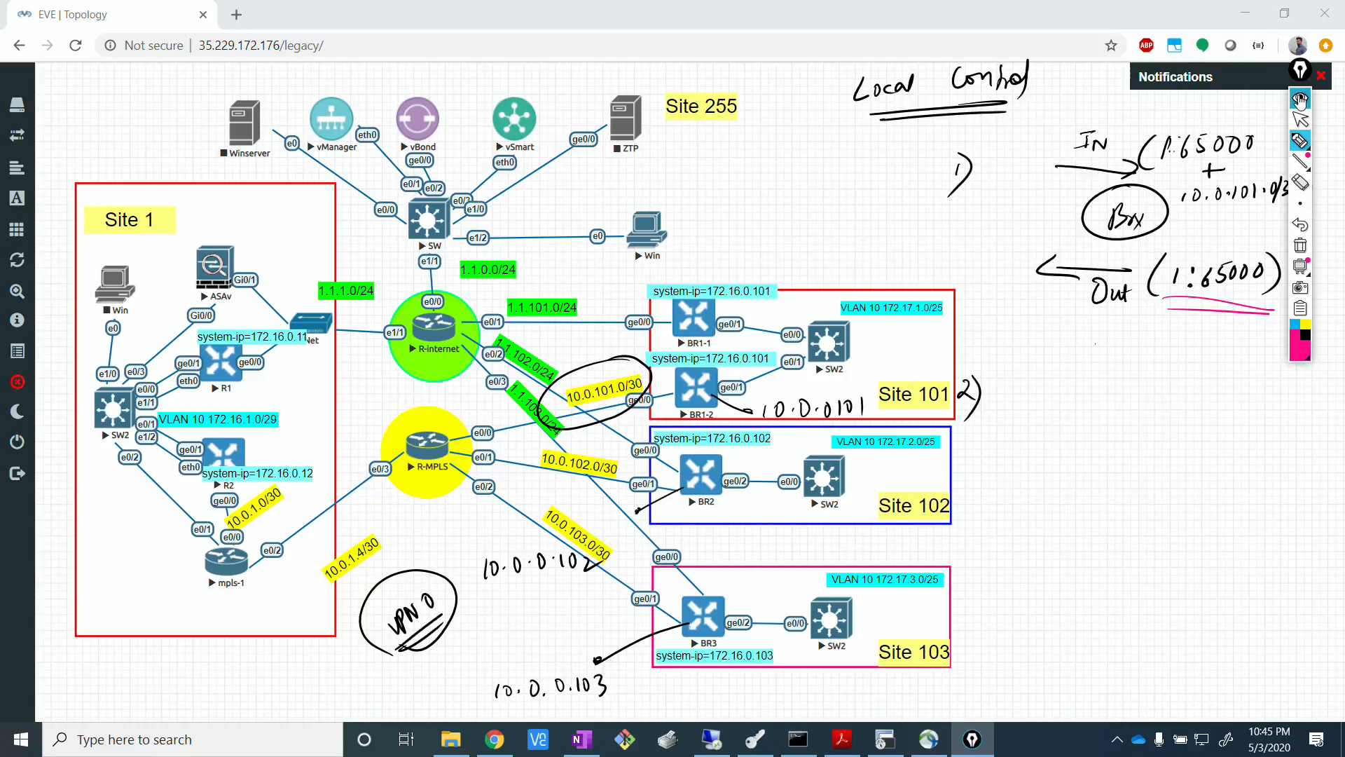
pyautogui.click(1300, 98)
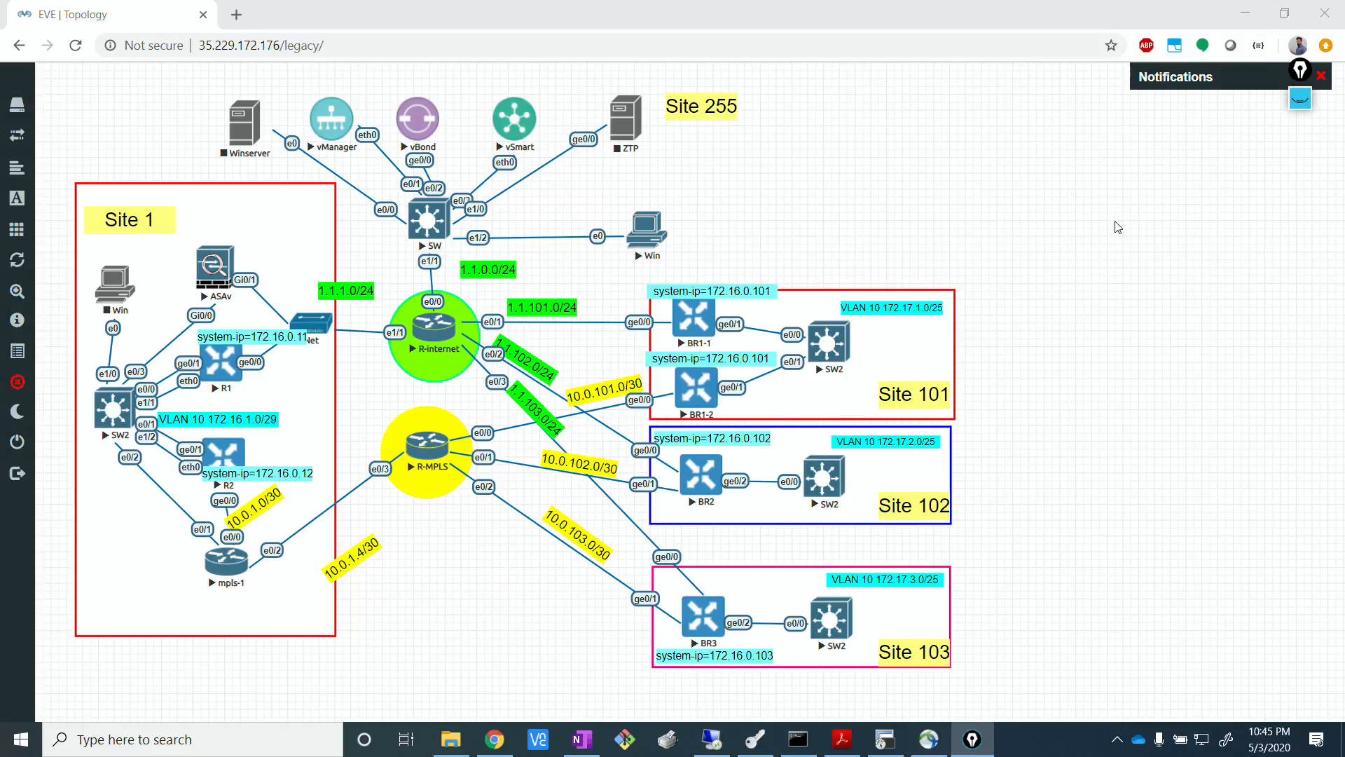
pyautogui.click(711, 739)
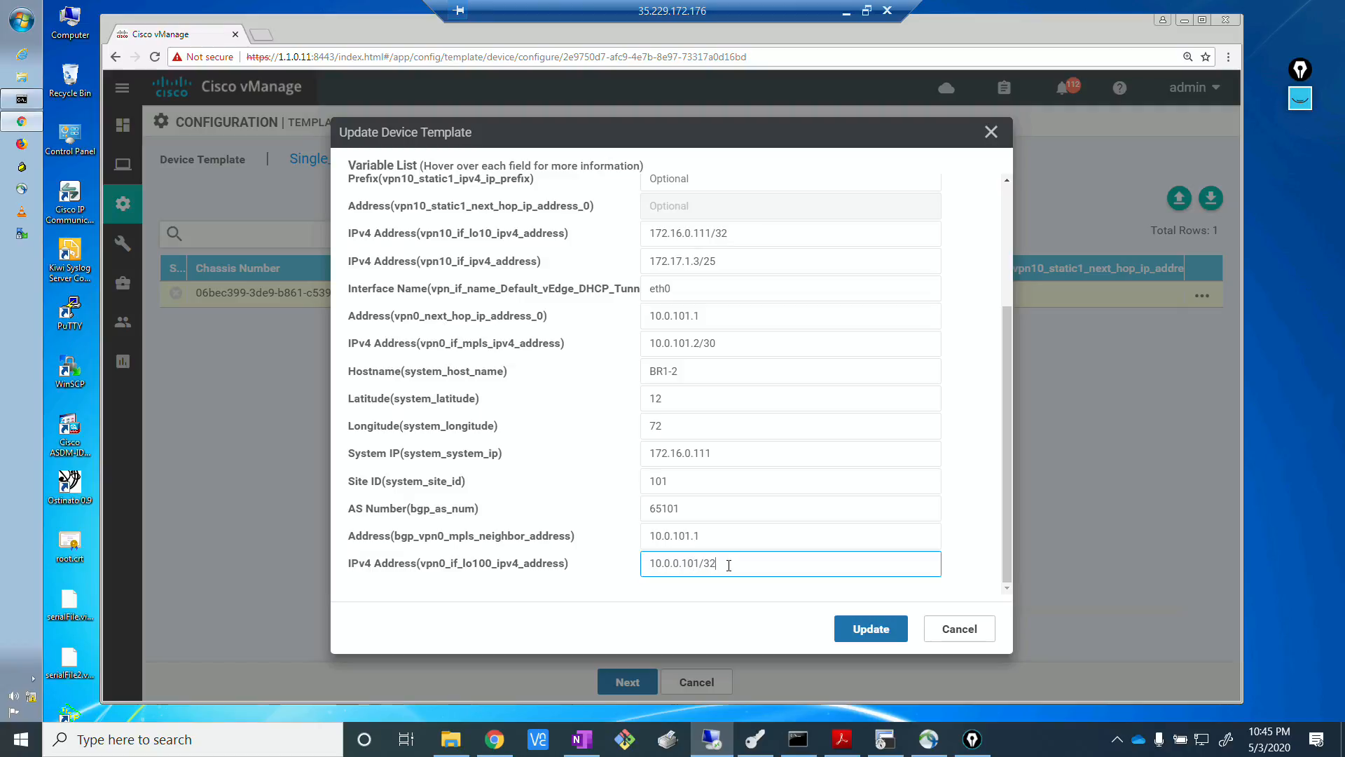
# Save the updated device values and push the template configuration to BR1-2.
pyautogui.click(867, 629)
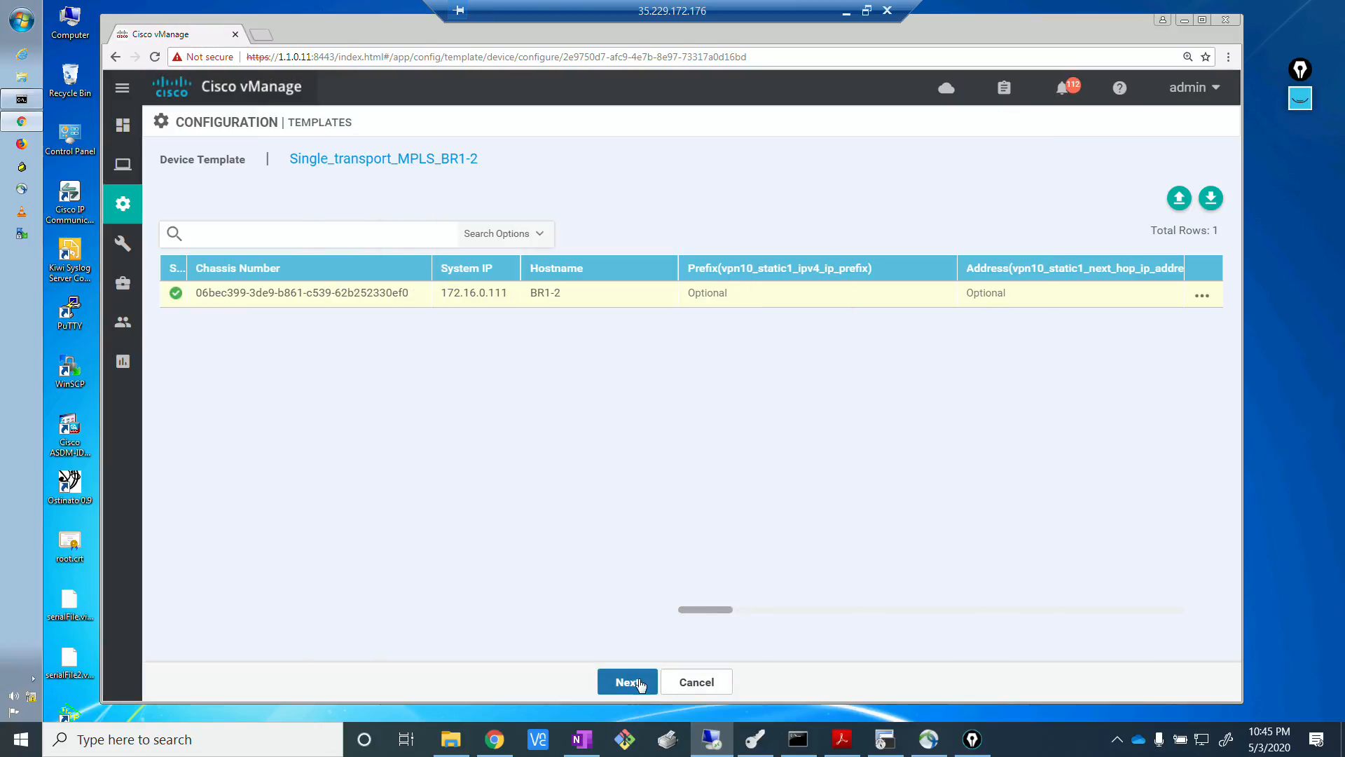
pyautogui.click(639, 683)
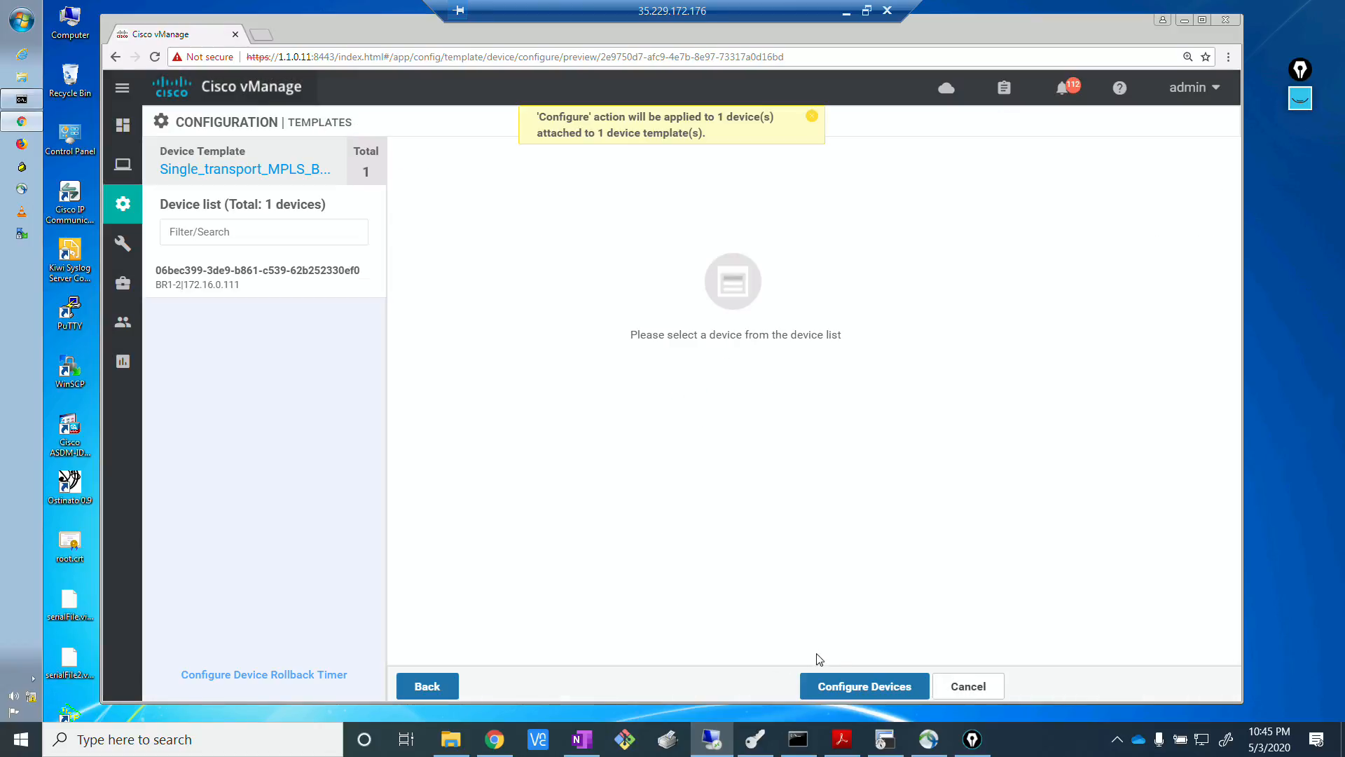
pyautogui.click(838, 687)
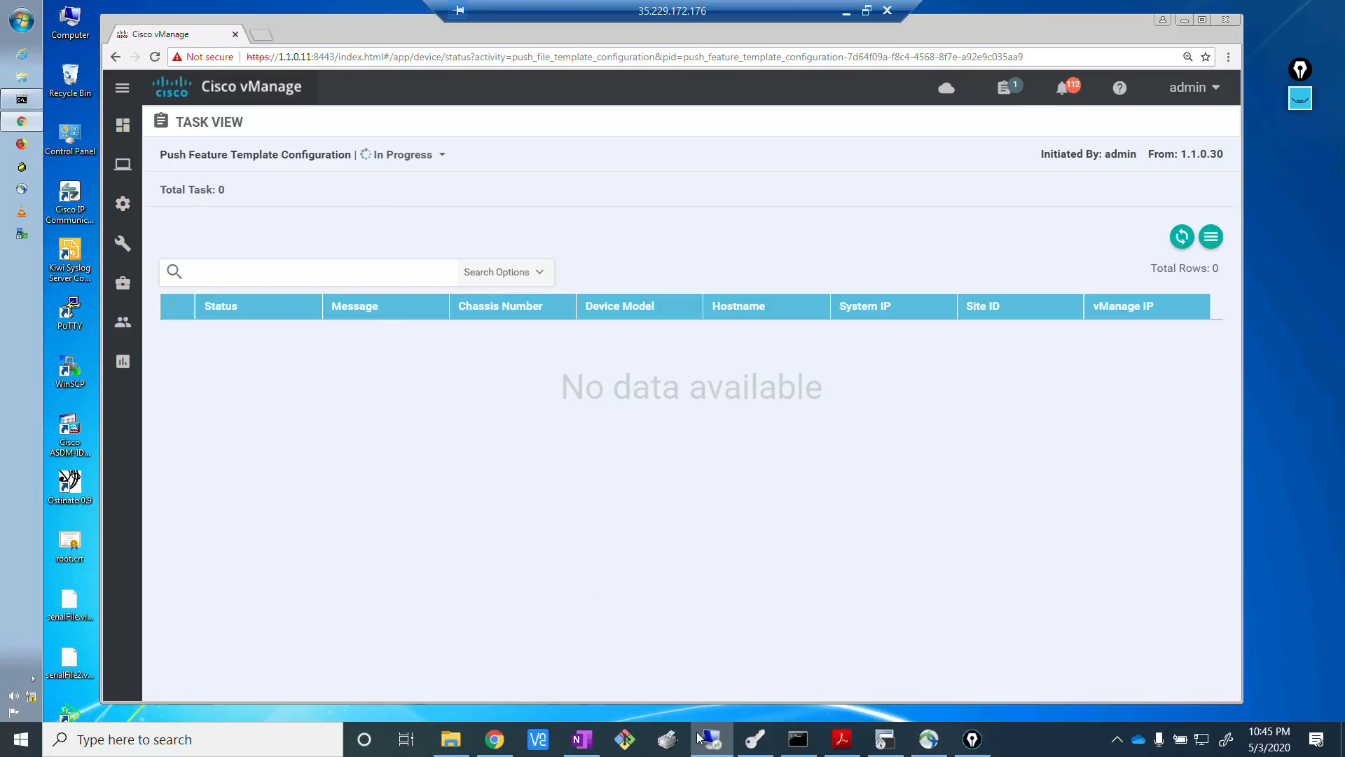
# Switch to the BR1-2 terminal session and try the command show ip in.
pyautogui.click(885, 739)
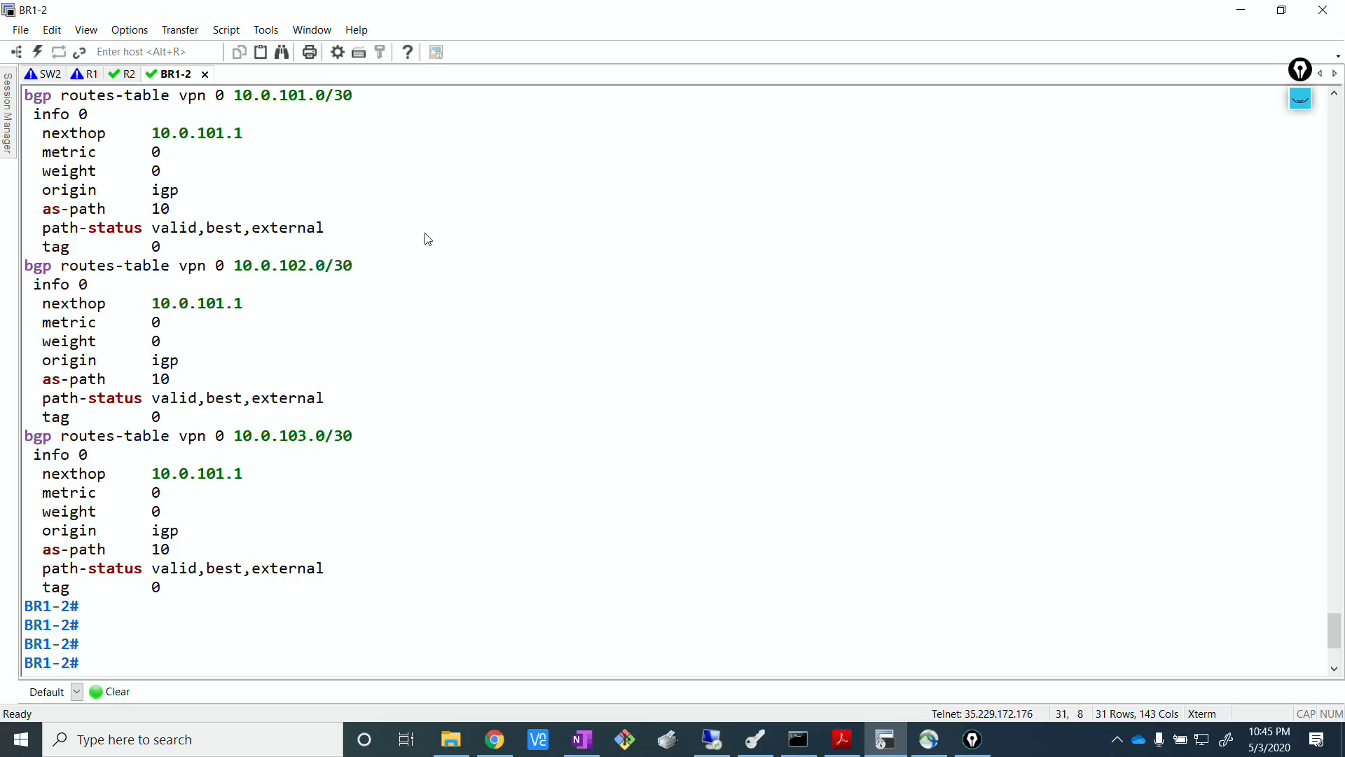
pyautogui.press('Return')
pyautogui.press('Return')
pyautogui.press('Return')
pyautogui.press('Return')
pyautogui.press('Return')
pyautogui.press('Return')
pyautogui.press('Return')
pyautogui.press('Return')
pyautogui.press('Return')
pyautogui.press('Return')
pyautogui.press('Return')
pyautogui.press('Return')
pyautogui.press('Return')
pyautogui.press('Return')
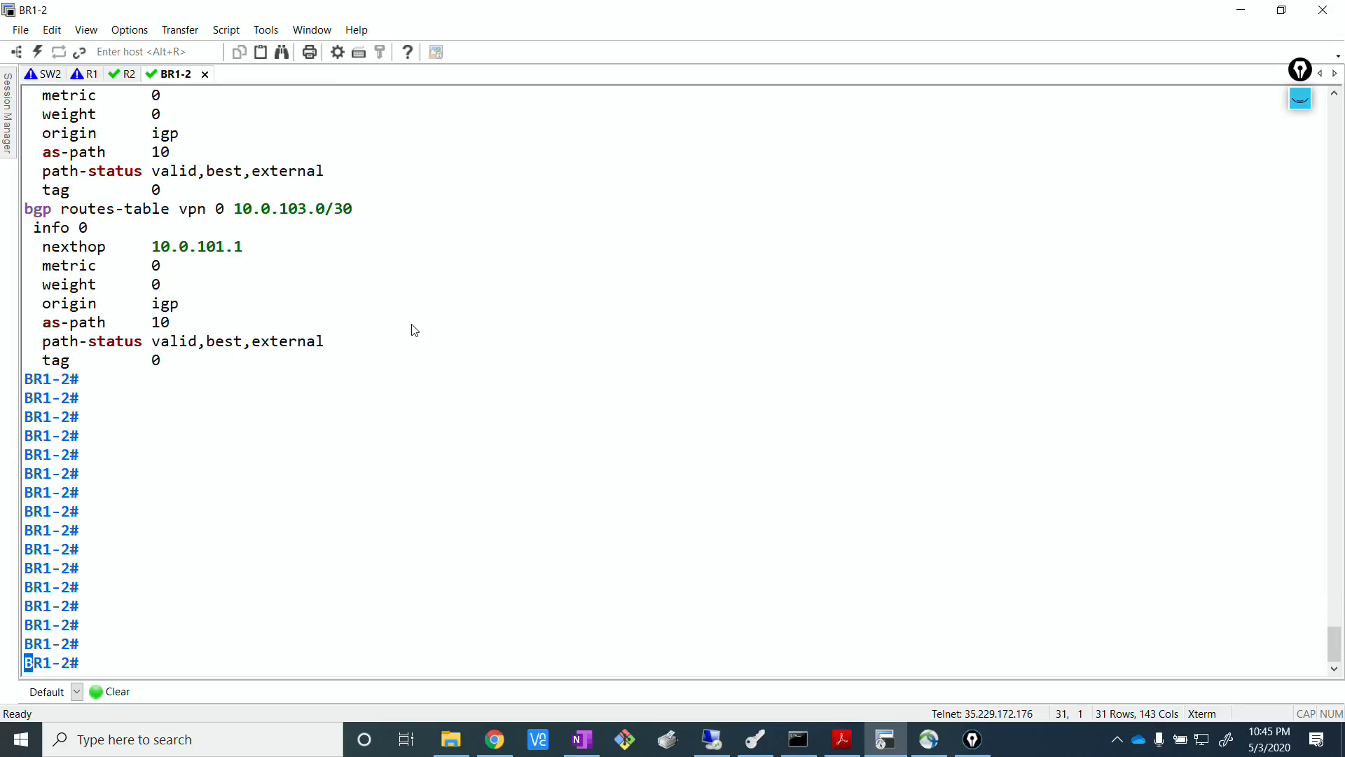
pyautogui.write('show ')
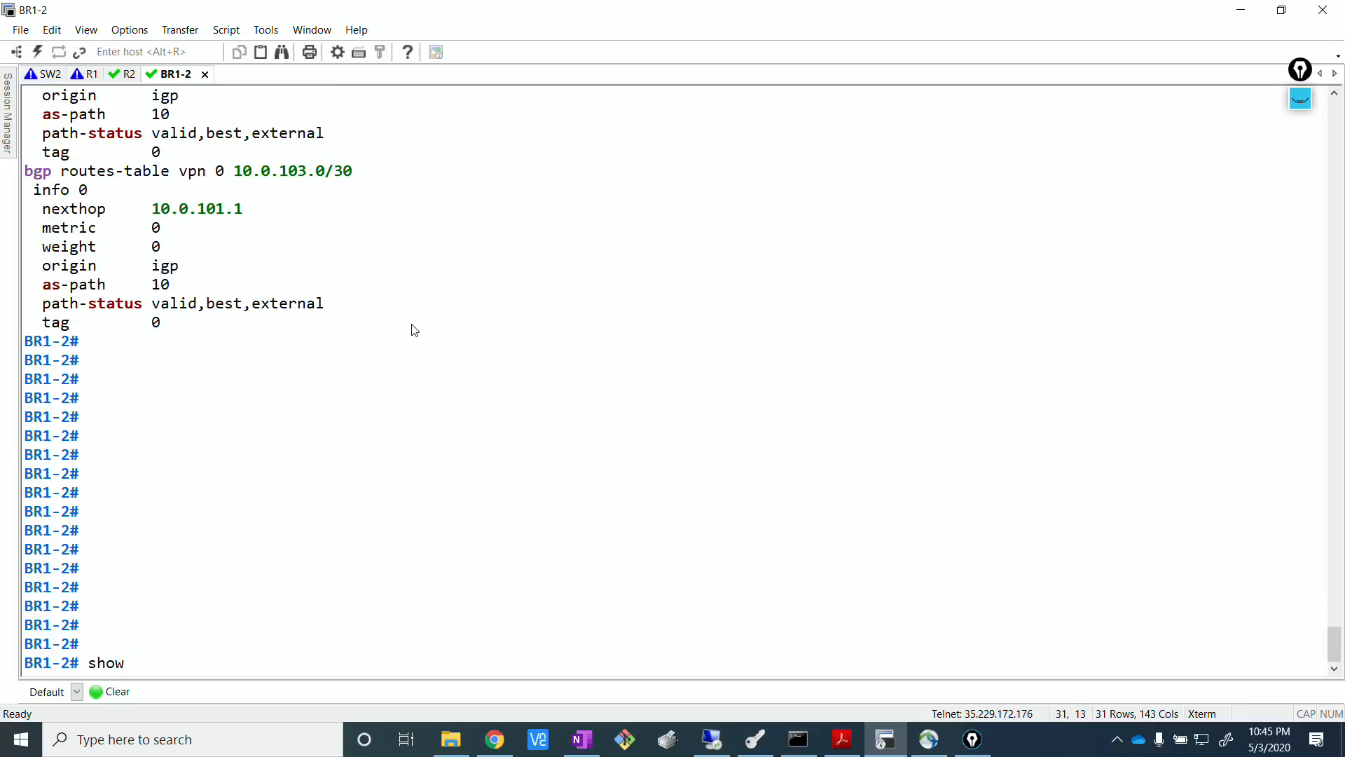
pyautogui.write('ip in')
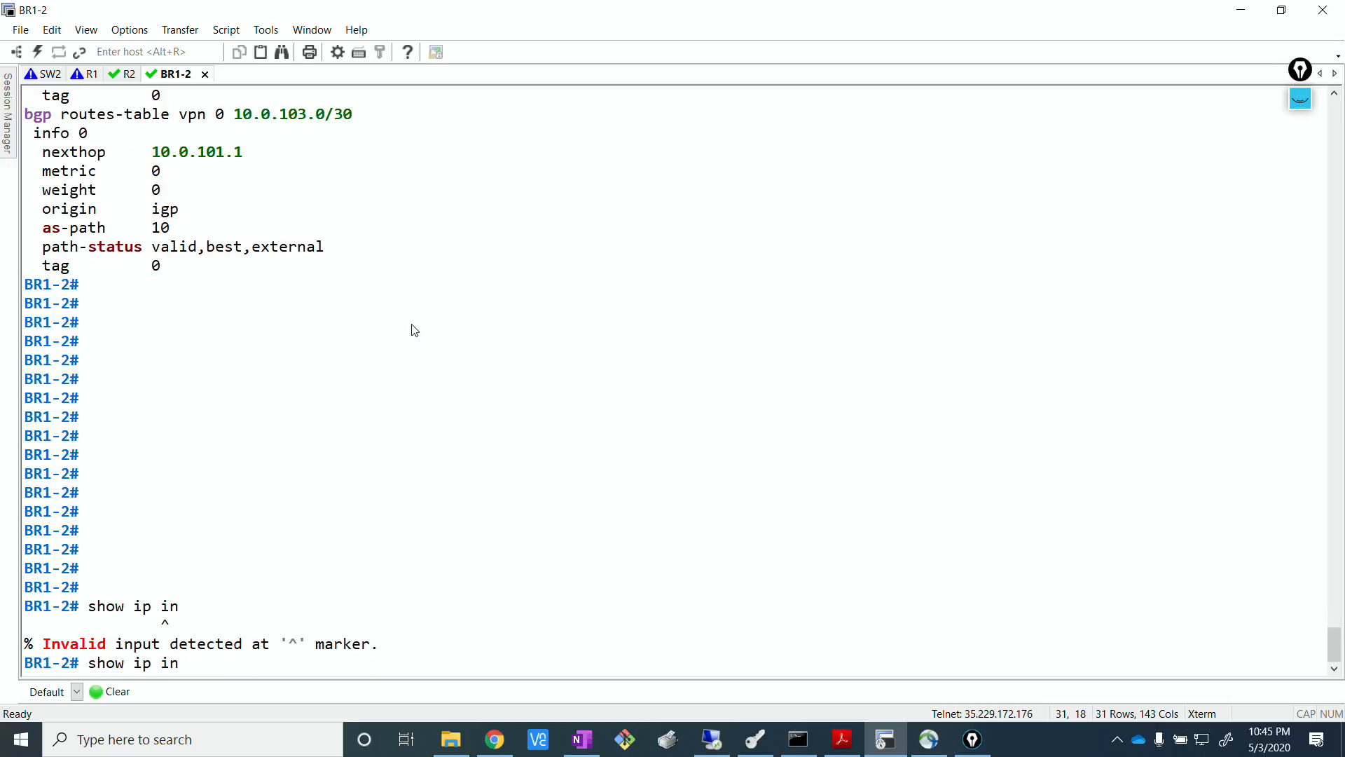
# Replace the command with show interface and run it on BR1-2.
pyautogui.press('BackSpace')
pyautogui.press('BackSpace')
pyautogui.write('in')
pyautogui.press('BackSpace')
pyautogui.press('BackSpace')
pyautogui.press('BackSpace')
pyautogui.press('BackSpace')
pyautogui.press('BackSpace')
pyautogui.write('inte')
pyautogui.press('Tab')
pyautogui.press('Return')
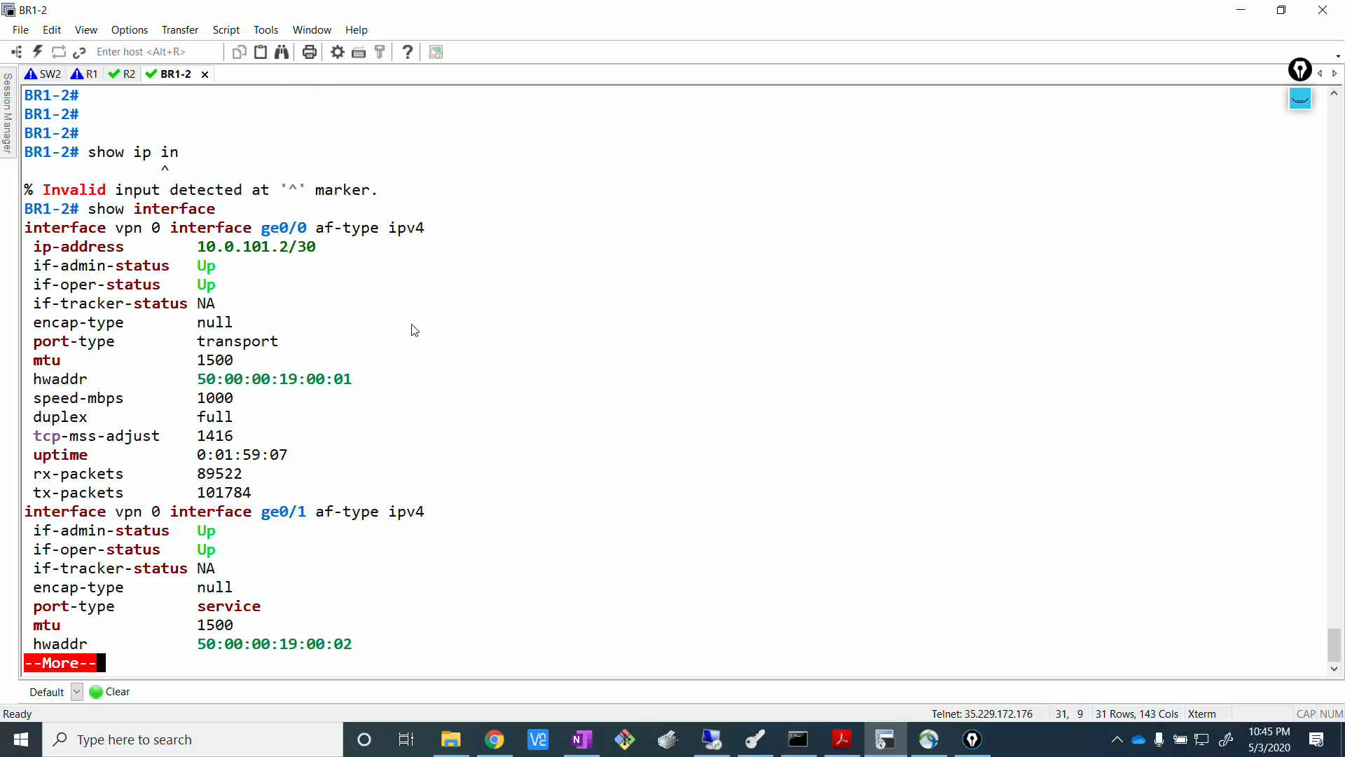
# Page through the interface output as far as the VPN 10 loopback10 entry and abort the listing.
pyautogui.press('Return')
pyautogui.press('Return')
pyautogui.press('Return')
pyautogui.press('Return')
pyautogui.press('Return')
pyautogui.press('Return')
pyautogui.press('Return')
pyautogui.press('Return')
pyautogui.press('Return')
pyautogui.press('Return')
pyautogui.press('Return')
pyautogui.press('Return')
pyautogui.press('Return')
pyautogui.press('Return')
pyautogui.press('Return')
pyautogui.press('Return')
pyautogui.press('Return')
pyautogui.press('Return')
pyautogui.press('Return')
pyautogui.press('Return')
pyautogui.press('Return')
pyautogui.press('Return')
pyautogui.press('Return')
pyautogui.press('Return')
pyautogui.press('Return')
pyautogui.press('Return')
pyautogui.press('Return')
pyautogui.press('Return')
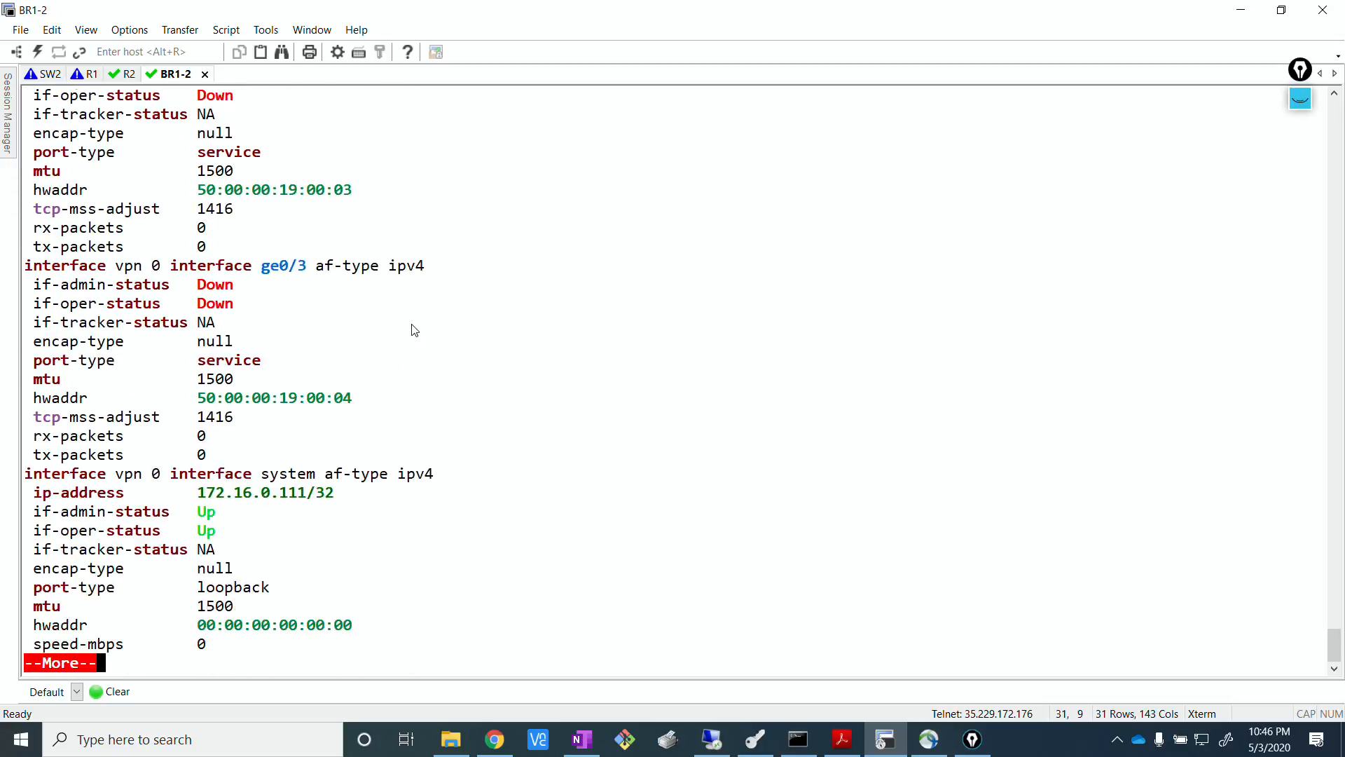
pyautogui.press('Return')
pyautogui.press('Return')
pyautogui.press('Return')
pyautogui.press('Return')
pyautogui.press('Return')
pyautogui.press('Return')
pyautogui.press('Return')
pyautogui.press('Return')
pyautogui.press('Return')
pyautogui.press('Return')
pyautogui.hotkey('ctrl', 'c')
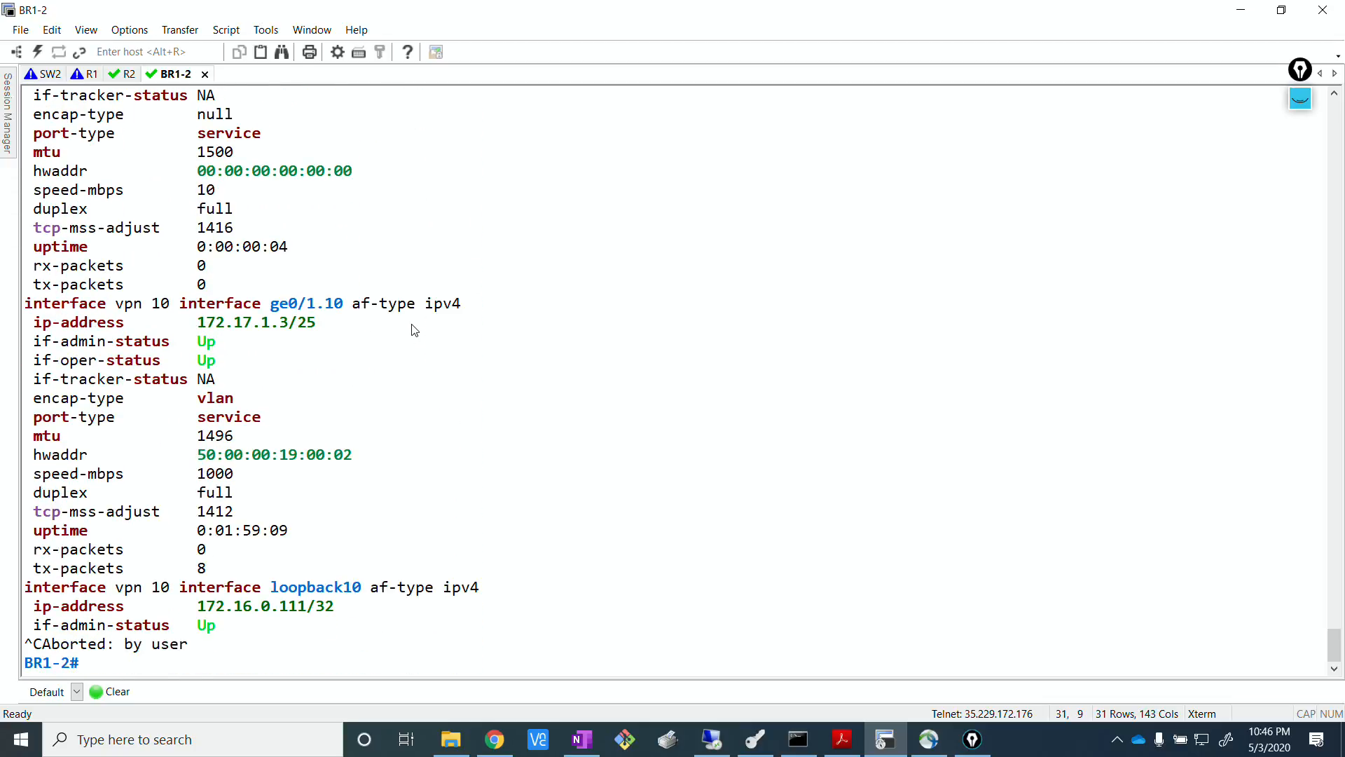
# List the possible completions of show interface, then run it again and page to the VPN 0 loopback100 entry.
pyautogui.write('show interface ?')
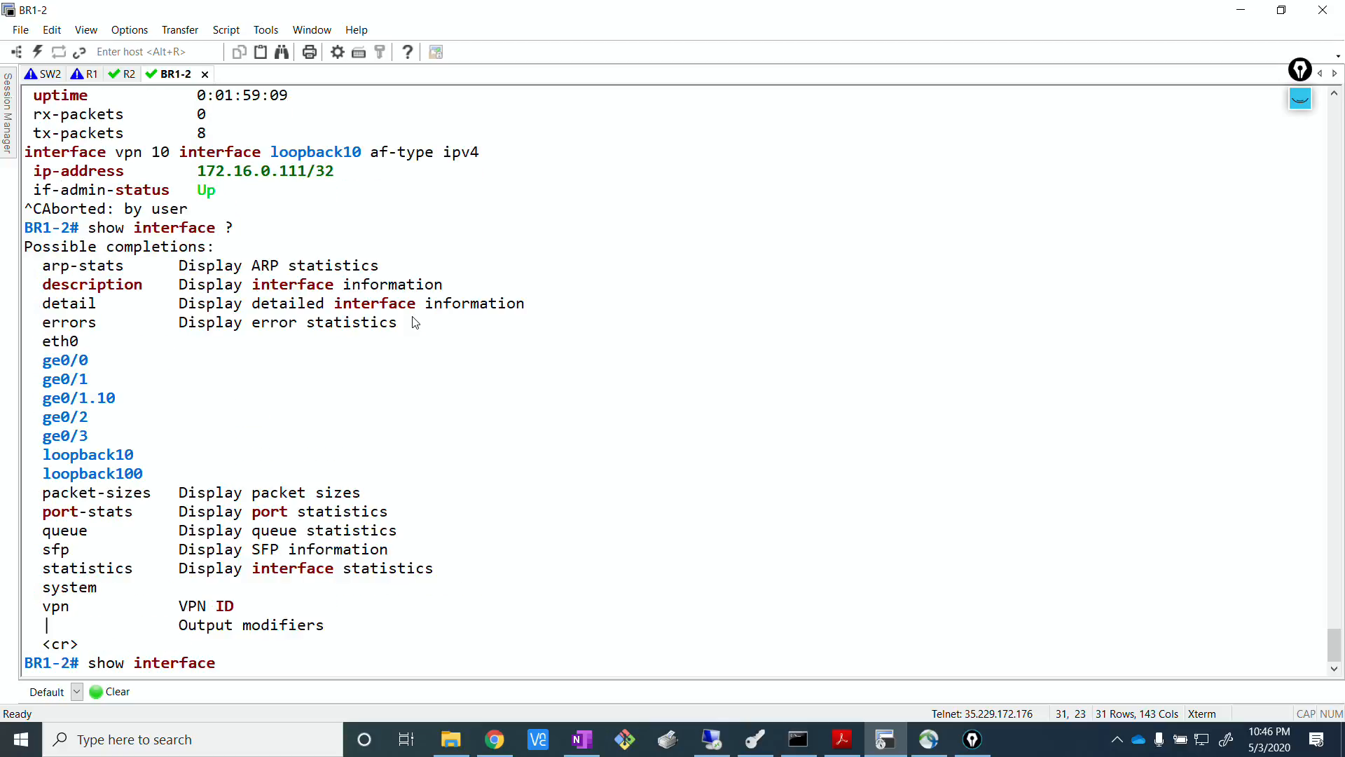
pyautogui.press('Return')
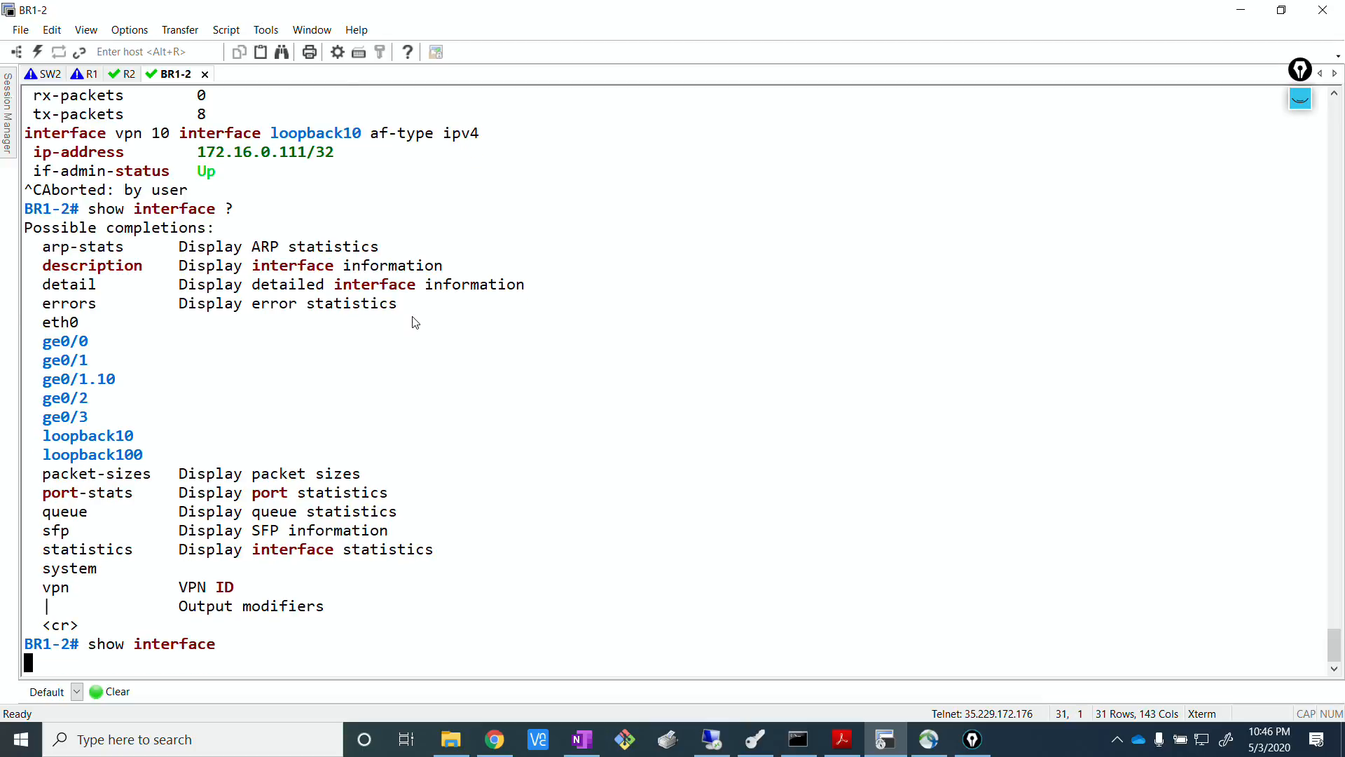
pyautogui.press('Return')
pyautogui.press('Return')
pyautogui.press('Return')
pyautogui.press('Return')
pyautogui.press('Return')
pyautogui.press('Return')
pyautogui.press('Return')
pyautogui.press('Return')
pyautogui.press('Return')
pyautogui.press('Return')
pyautogui.press('Return')
pyautogui.press('Return')
pyautogui.press('Return')
pyautogui.press('Return')
pyautogui.press('Return')
pyautogui.press('Return')
pyautogui.press('Return')
pyautogui.press('Return')
pyautogui.press('Return')
pyautogui.press('Return')
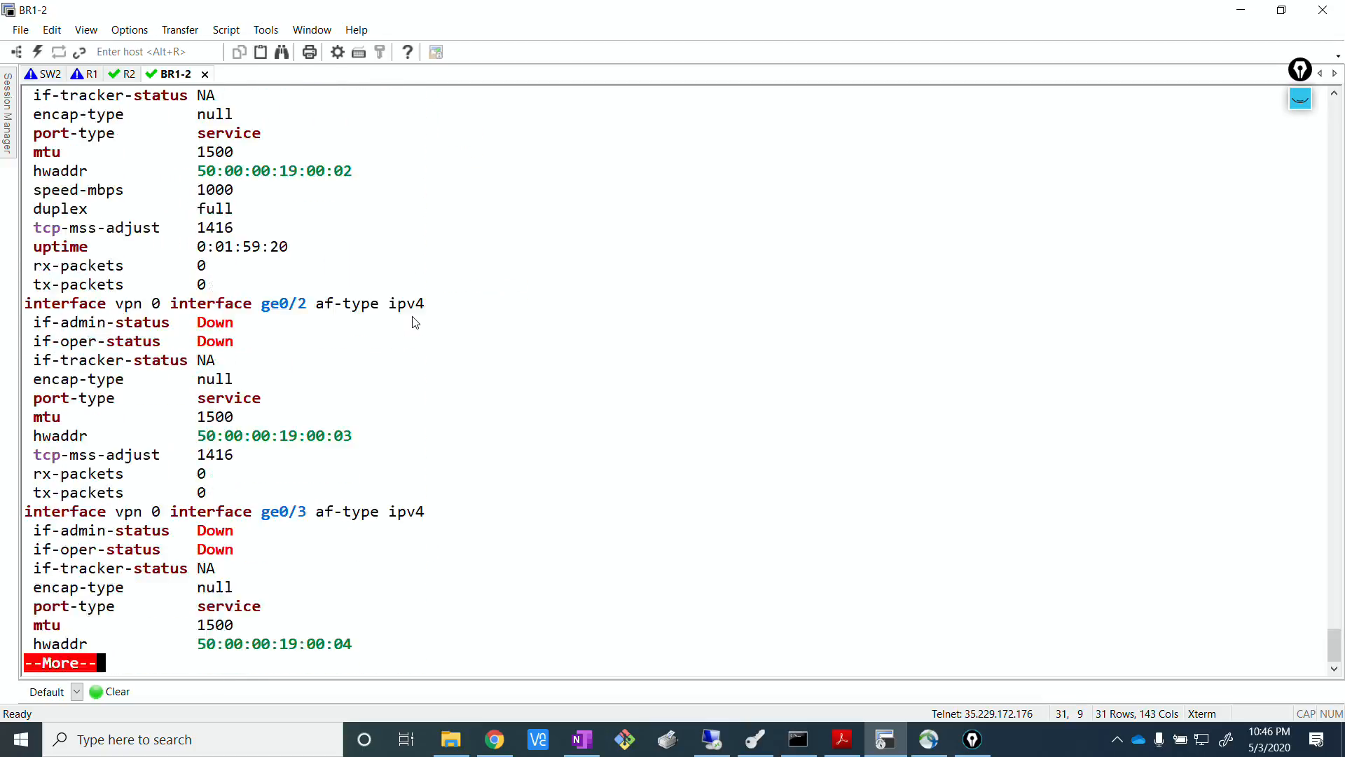
pyautogui.press('Return')
pyautogui.press('Return')
pyautogui.press('Return')
pyautogui.press('Return')
pyautogui.press('Return')
pyautogui.press('Return')
pyautogui.press('Return')
pyautogui.press('Return')
pyautogui.press('Return')
pyautogui.press('Return')
pyautogui.press('Return')
pyautogui.press('Return')
pyautogui.press('Return')
pyautogui.press('Return')
pyautogui.press('Return')
pyautogui.press('Return')
pyautogui.press('Return')
pyautogui.press('Return')
pyautogui.press('Return')
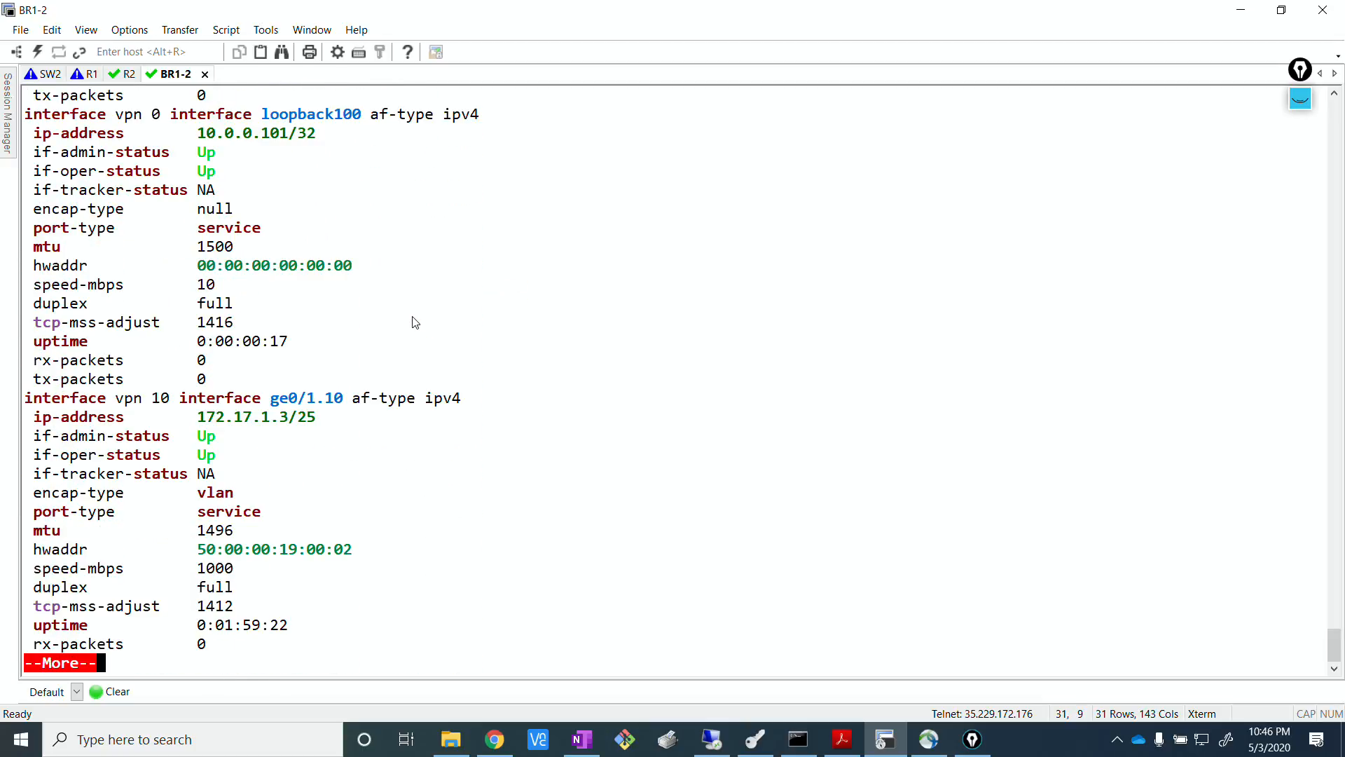
# Highlight the loopback100 interface name and its IP address in the output to check them.
pyautogui.moveTo(272, 122); pyautogui.dragTo(366, 119)
pyautogui.click(384, 183)
pyautogui.moveTo(257, 144); pyautogui.dragTo(289, 136)
pyautogui.click(586, 409)
# Return to vManage and open the Dual_transport device template for editing.
pyautogui.click(712, 739)
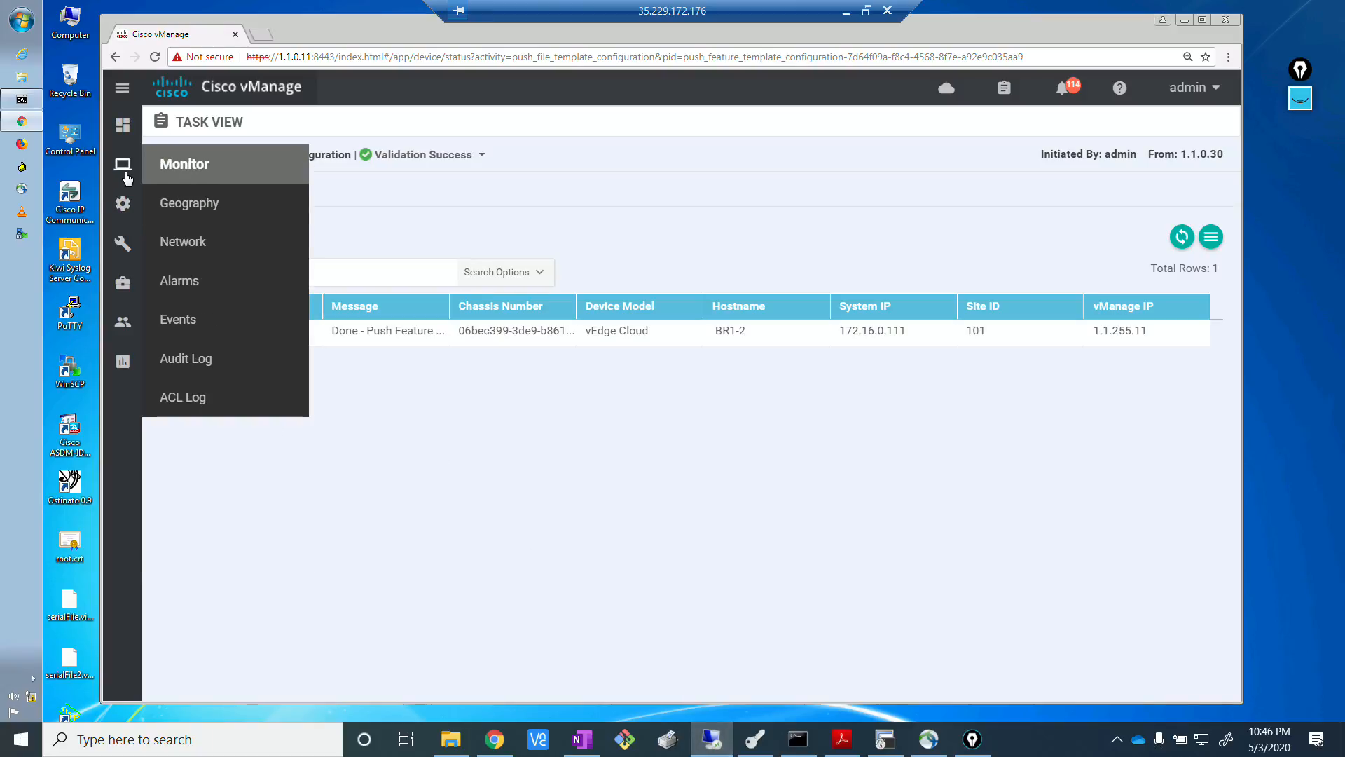
pyautogui.moveTo(126, 211)
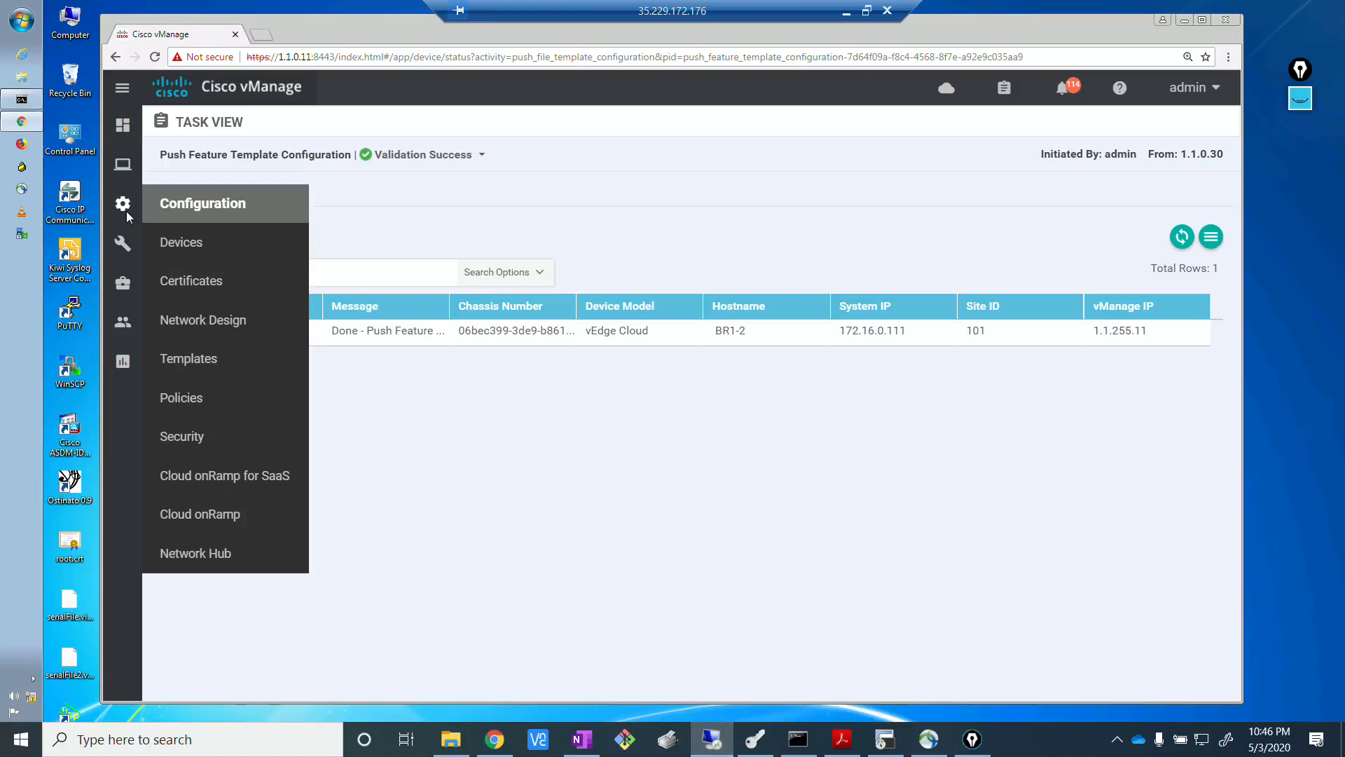
pyautogui.click(192, 366)
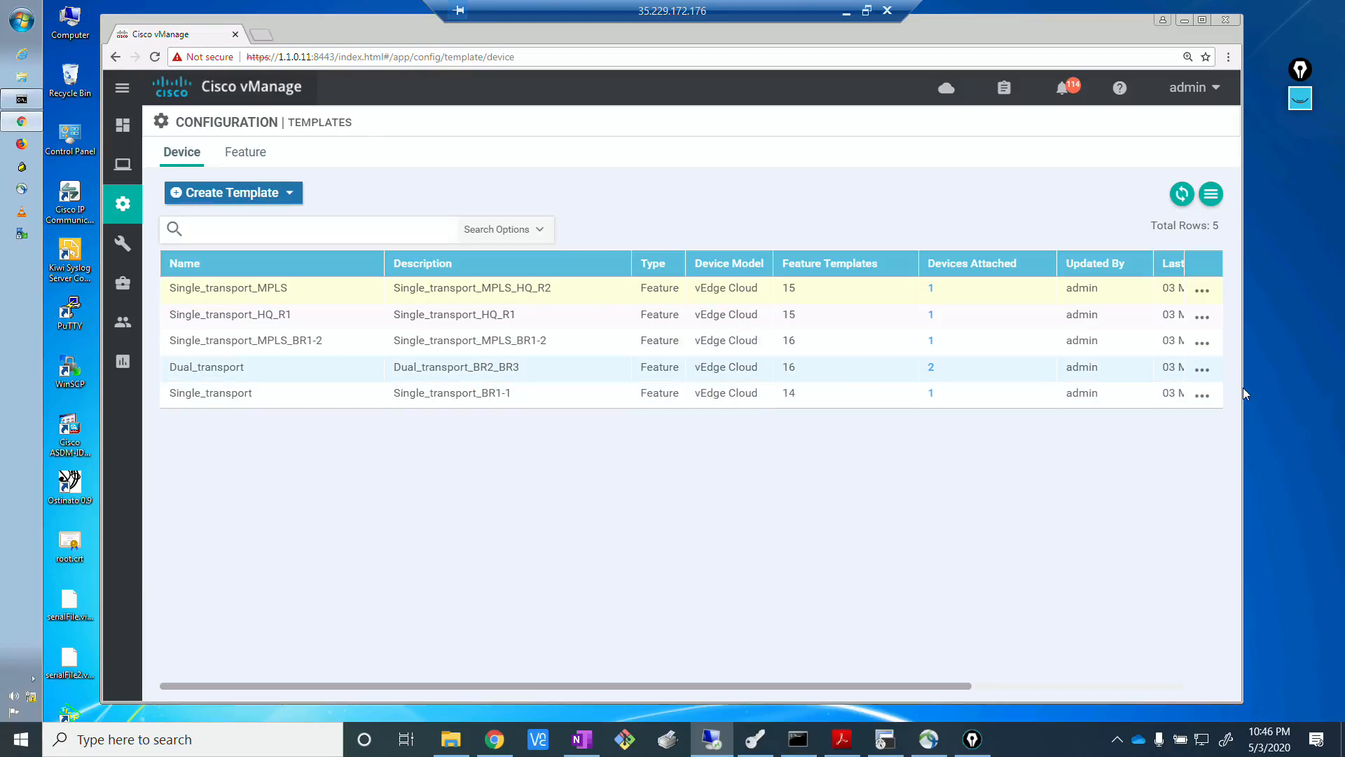
pyautogui.click(1202, 370)
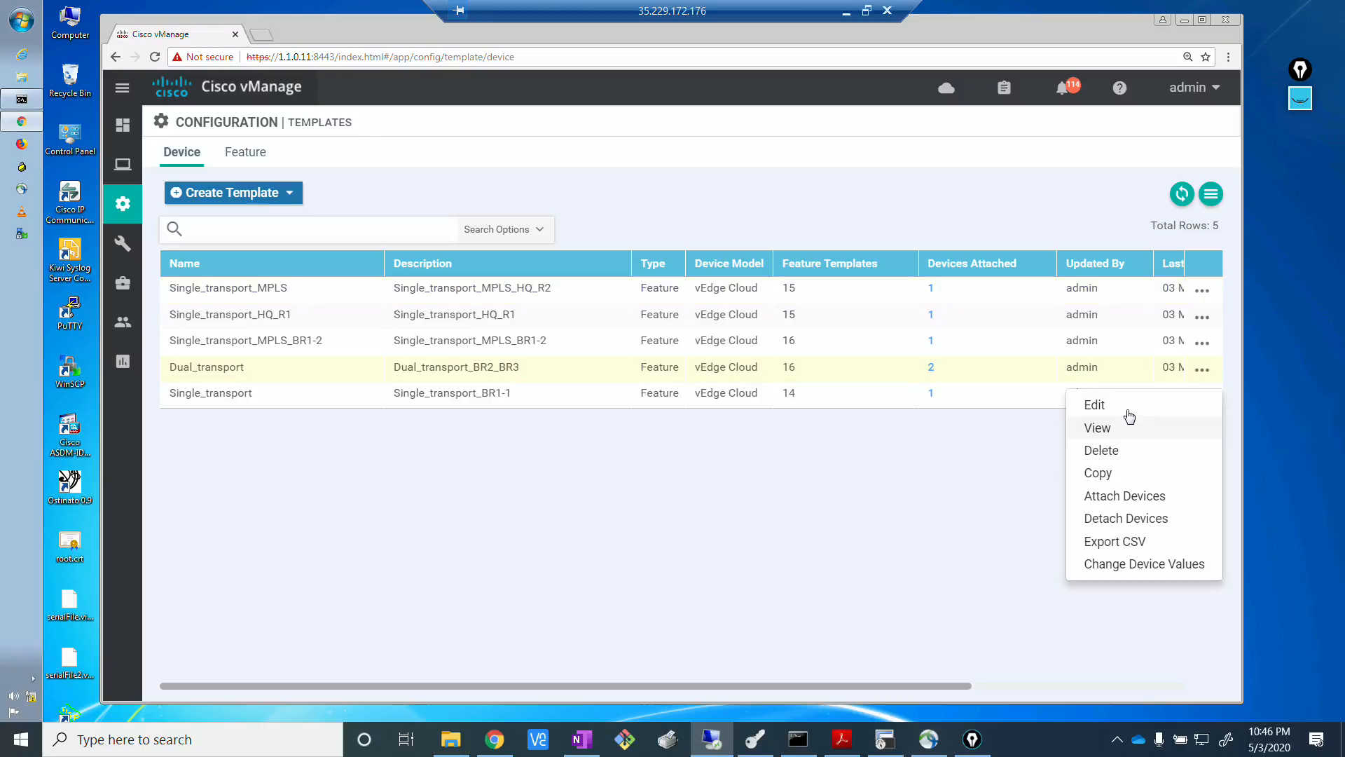
pyautogui.click(1129, 412)
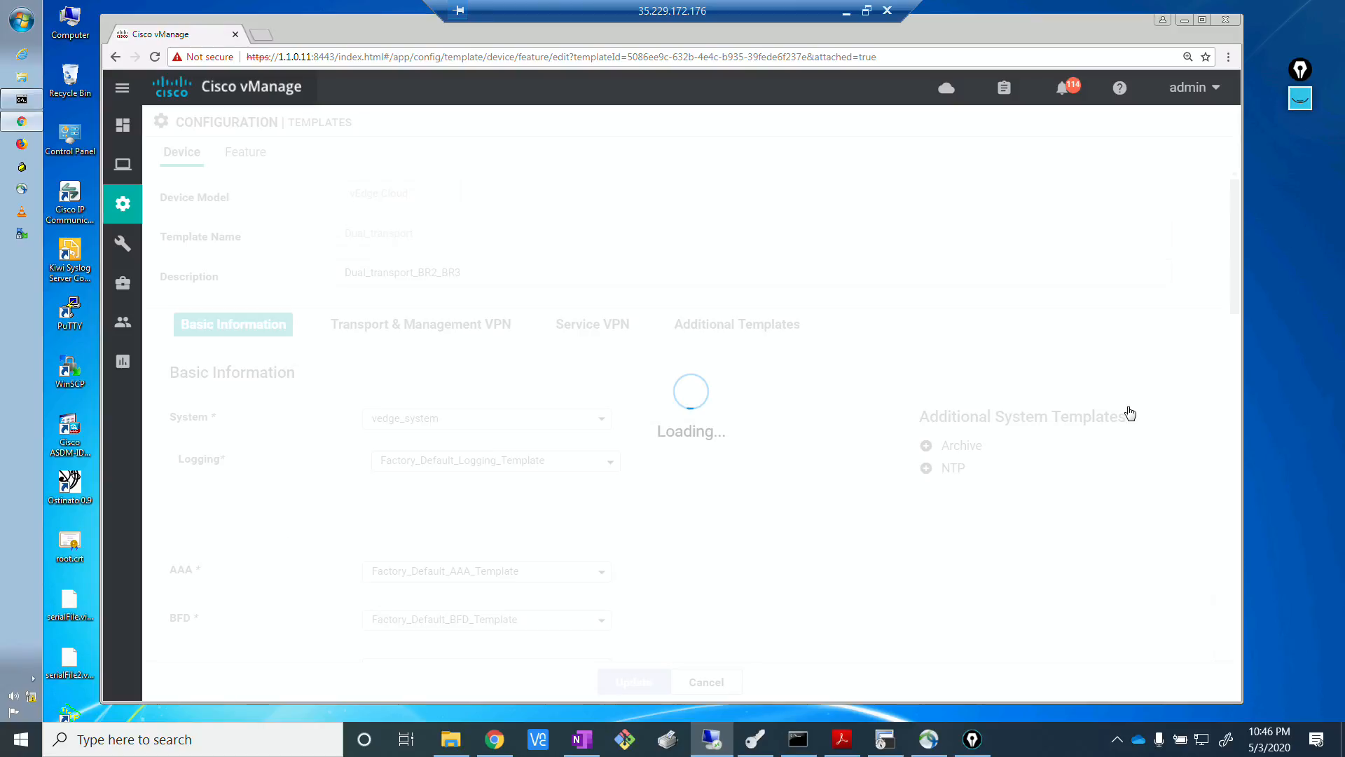
# Add the vedge_vpn0_loopback100 VPN interface to VPN 0 in the Dual_transport template and submit the template update.
pyautogui.click(389, 337)
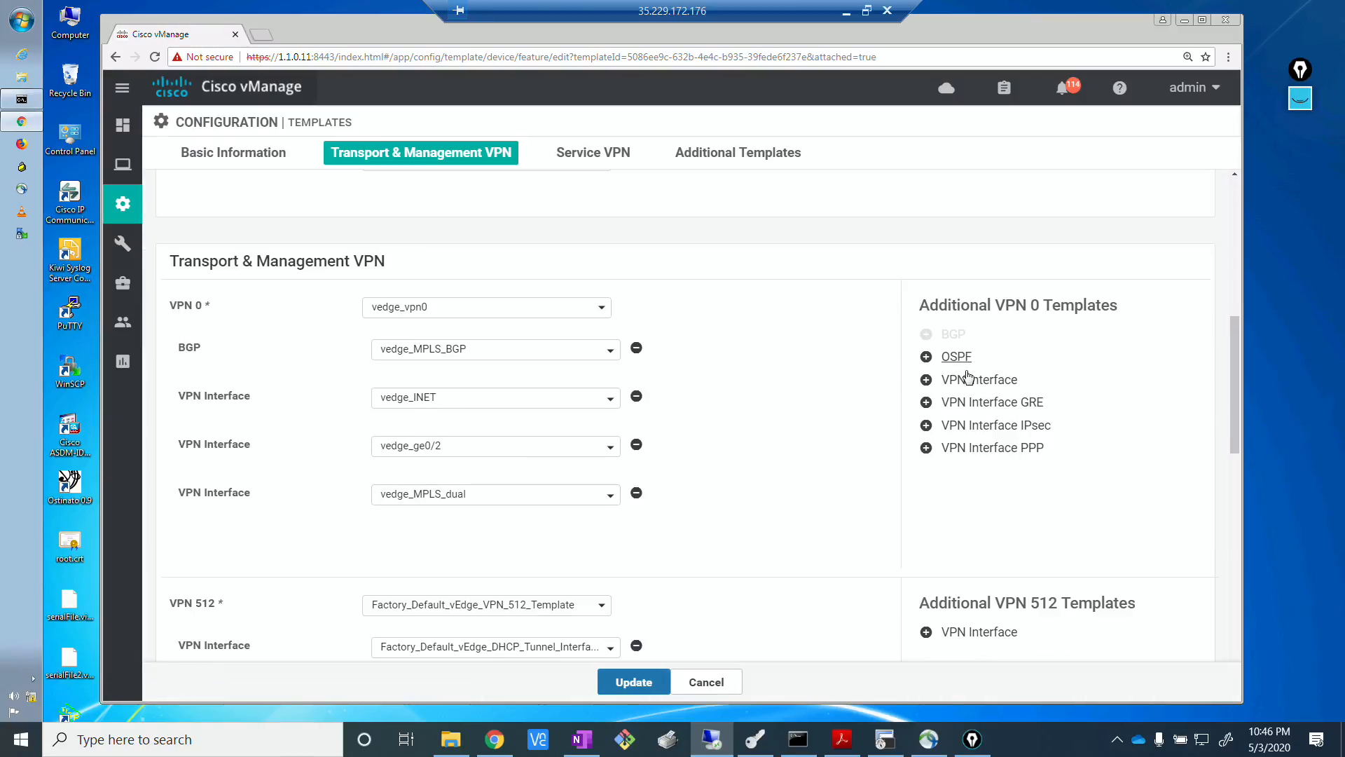
pyautogui.click(966, 382)
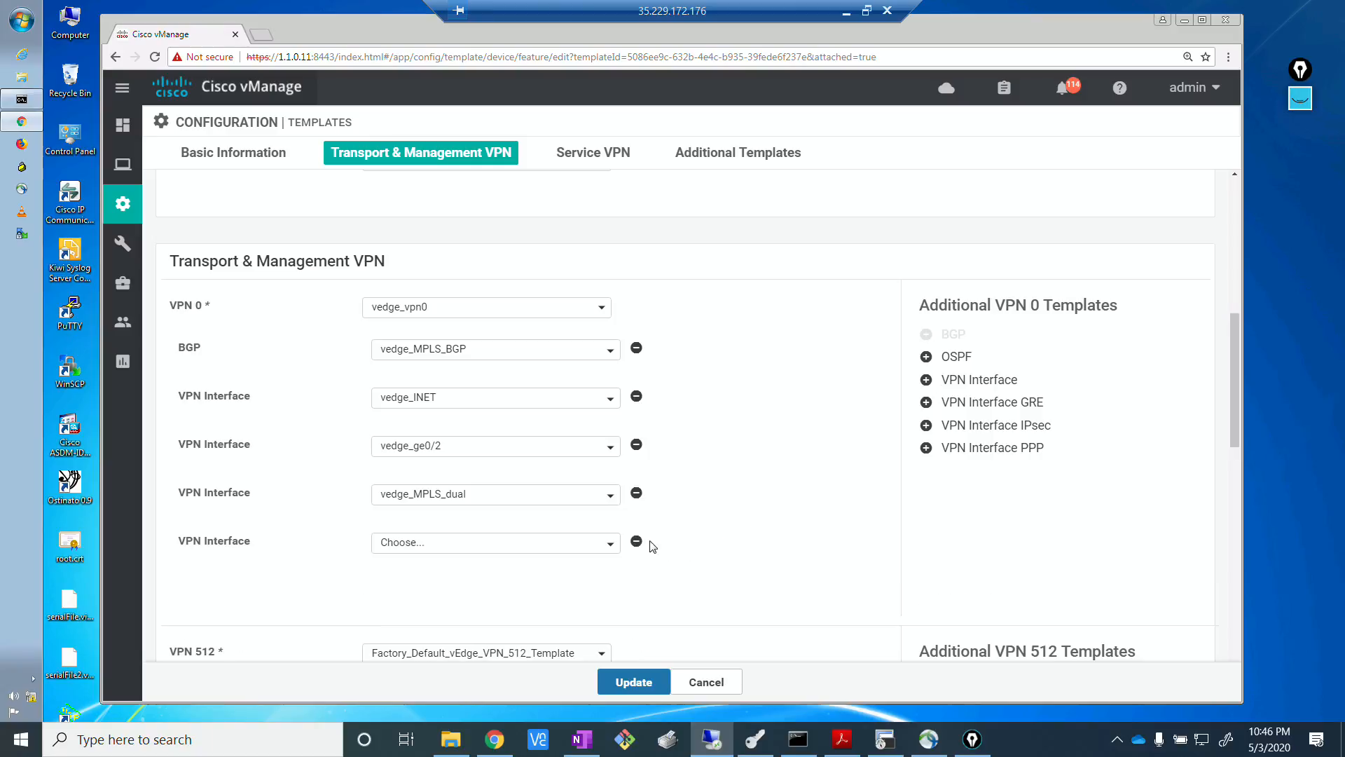
pyautogui.click(611, 545)
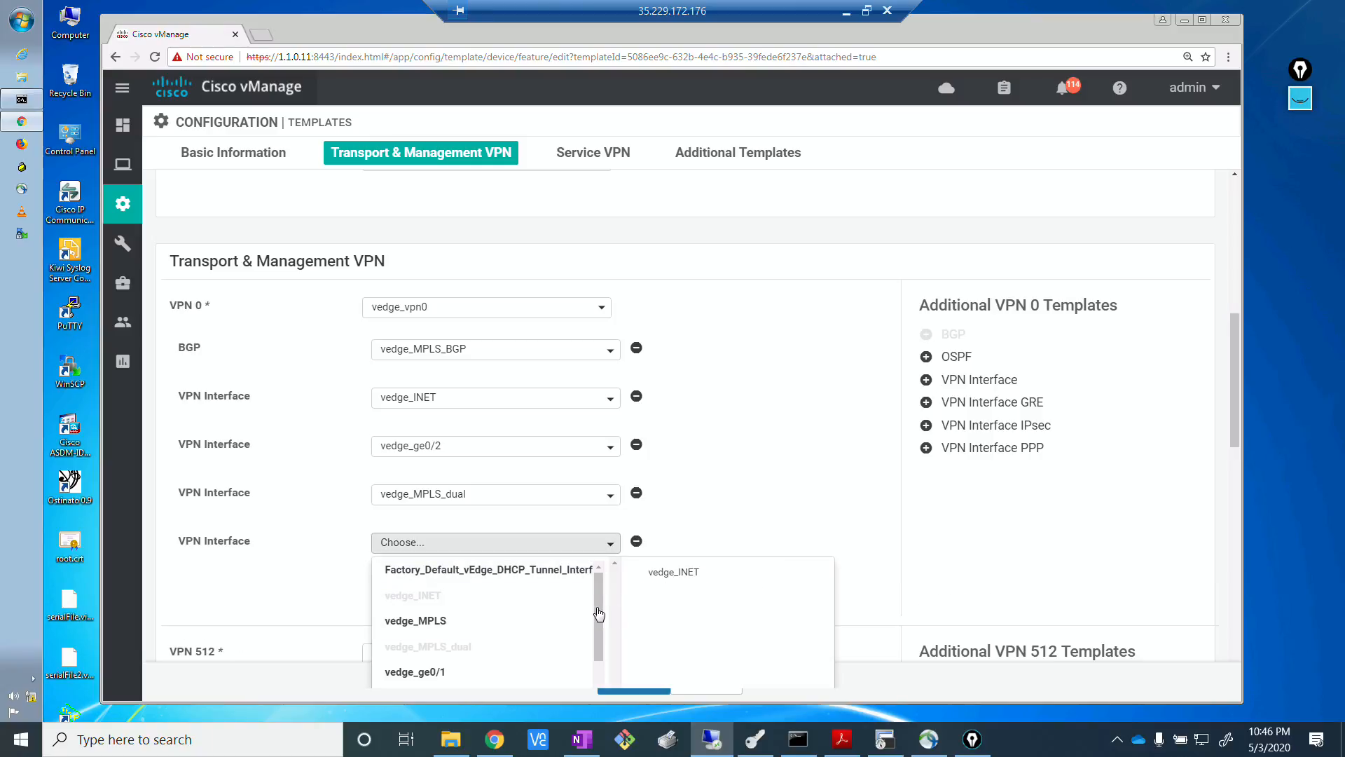
pyautogui.scroll(-3, 599, 665)
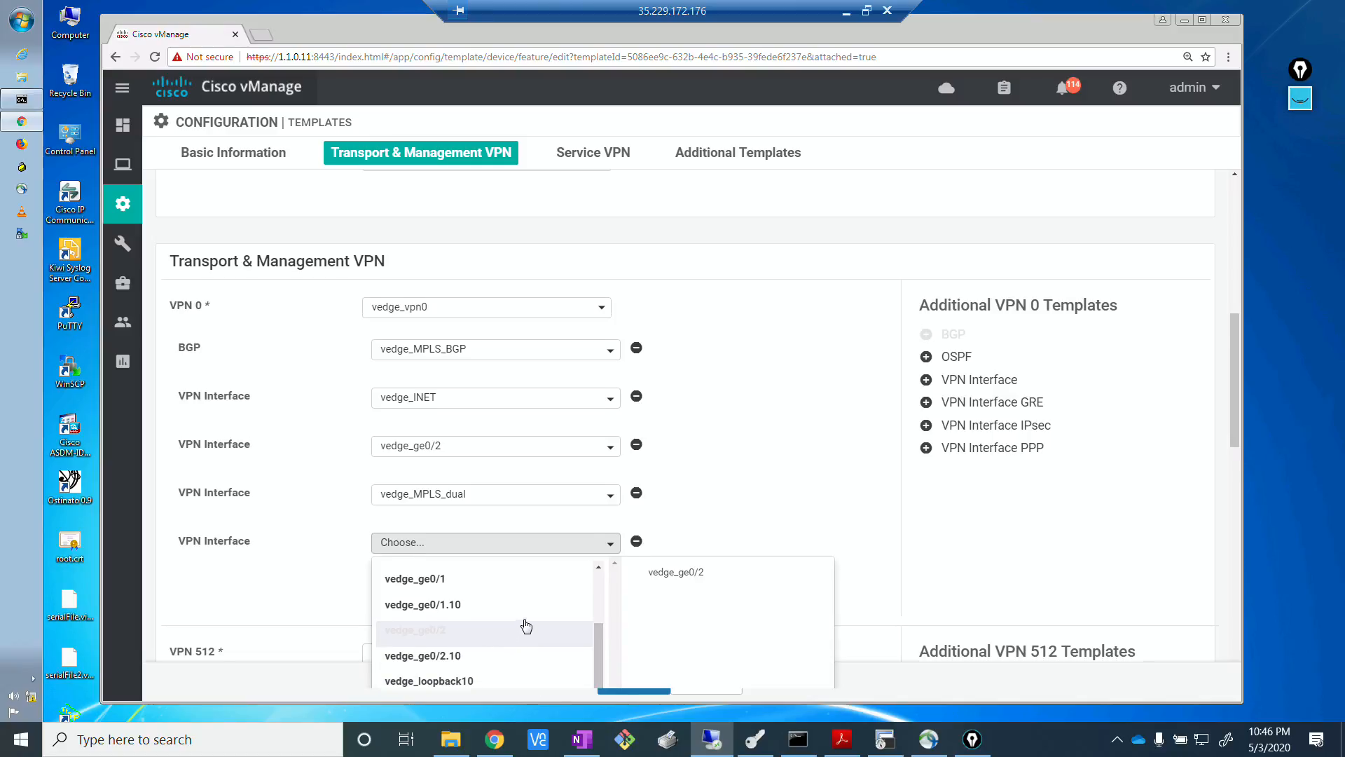
pyautogui.scroll(-2, 526, 628)
pyautogui.click(491, 567)
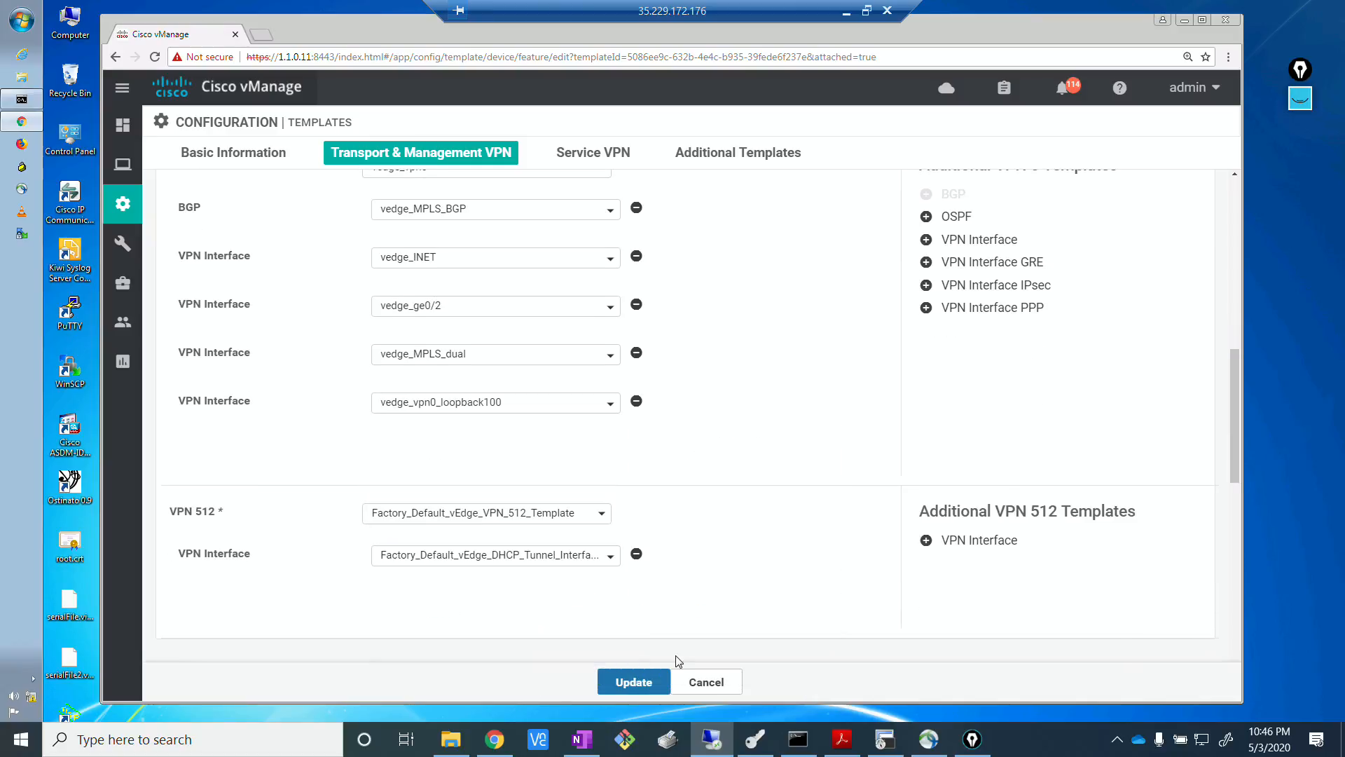
pyautogui.click(634, 682)
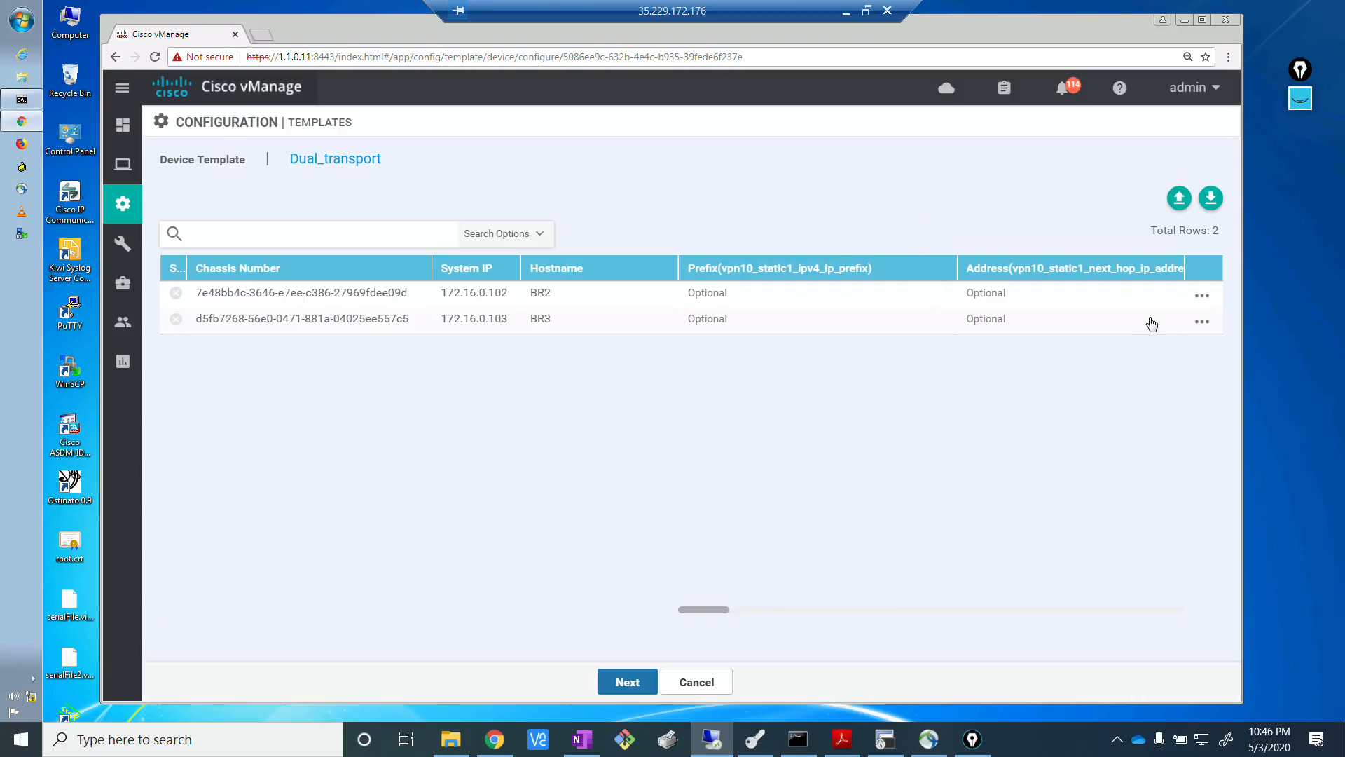
# Set BR2's VPN 0 loopback100 IPv4 address to 10.0.0.102/32 in its device variables and save them.
pyautogui.click(1204, 300)
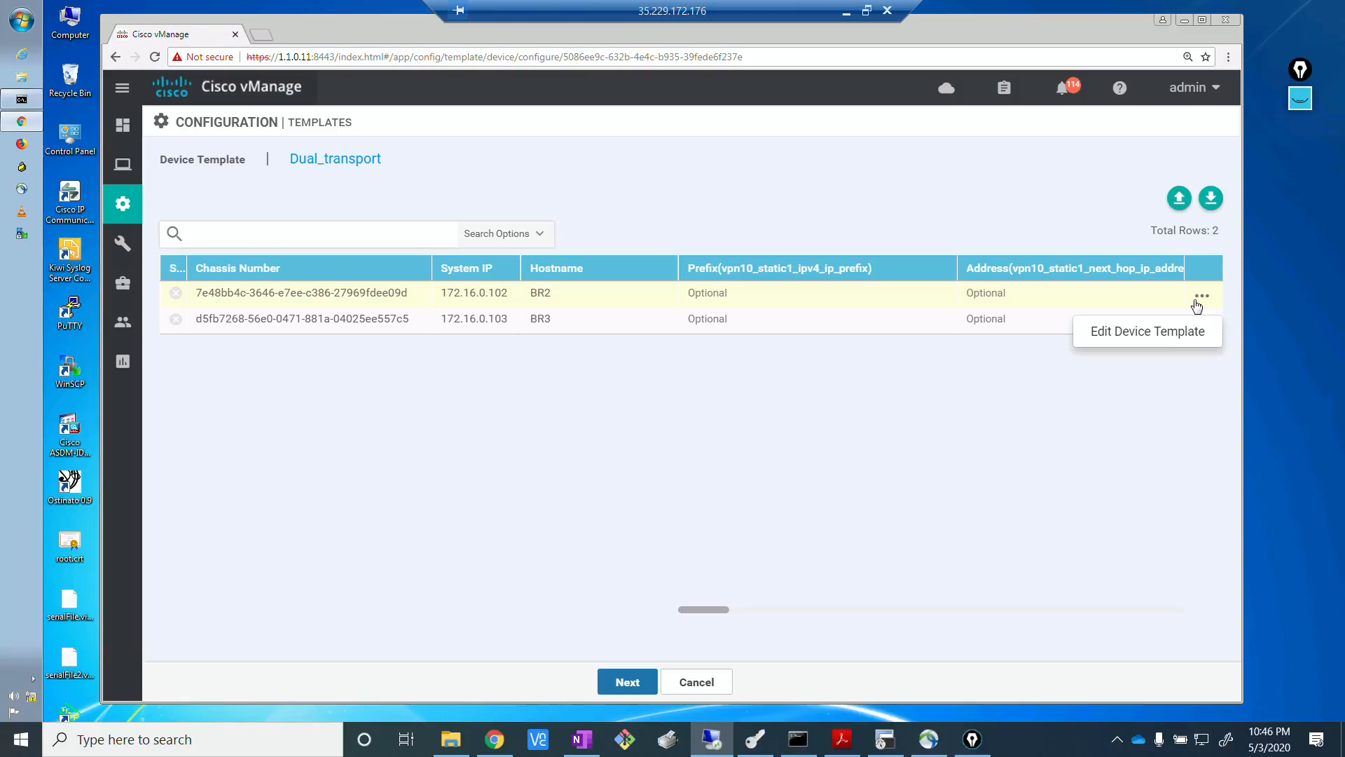
pyautogui.click(1124, 341)
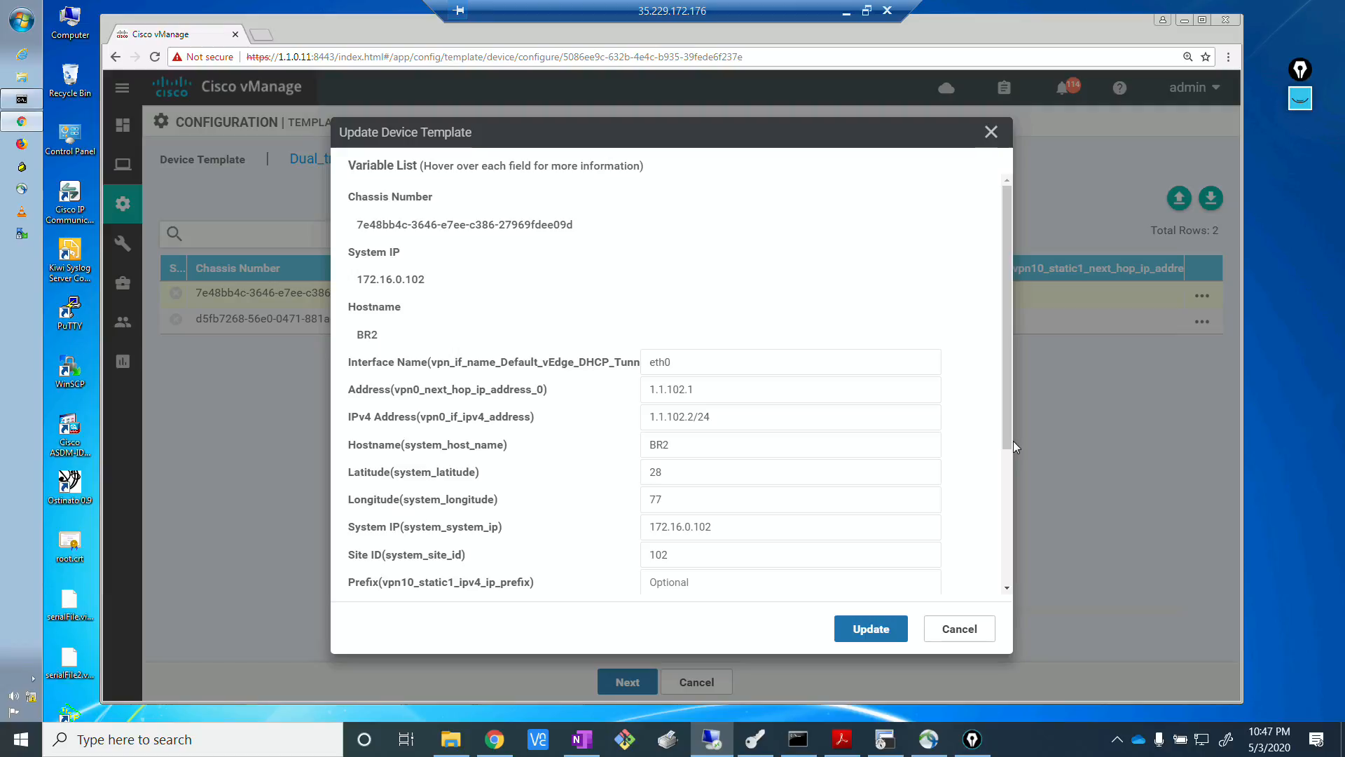
pyautogui.scroll(-3, 1006, 433)
pyautogui.click(762, 563)
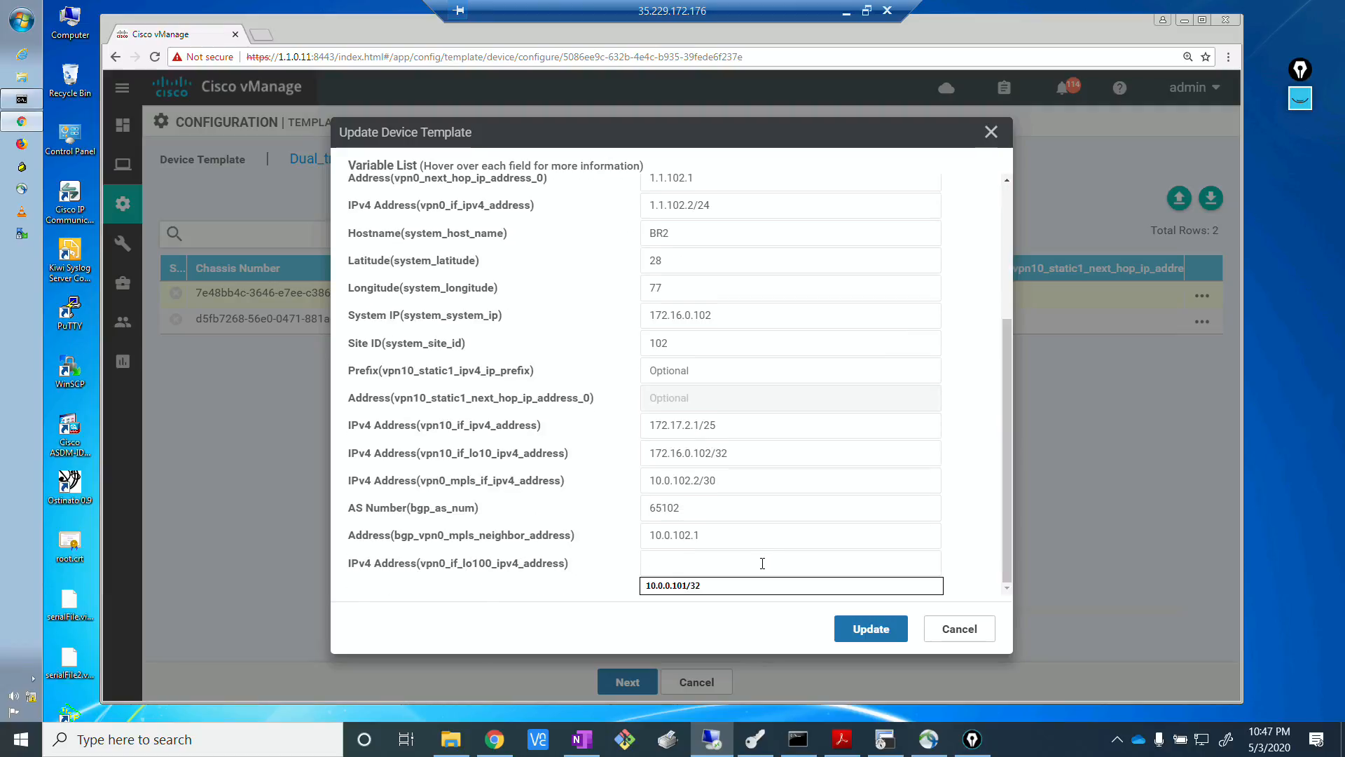
pyautogui.click(694, 585)
pyautogui.click(699, 563)
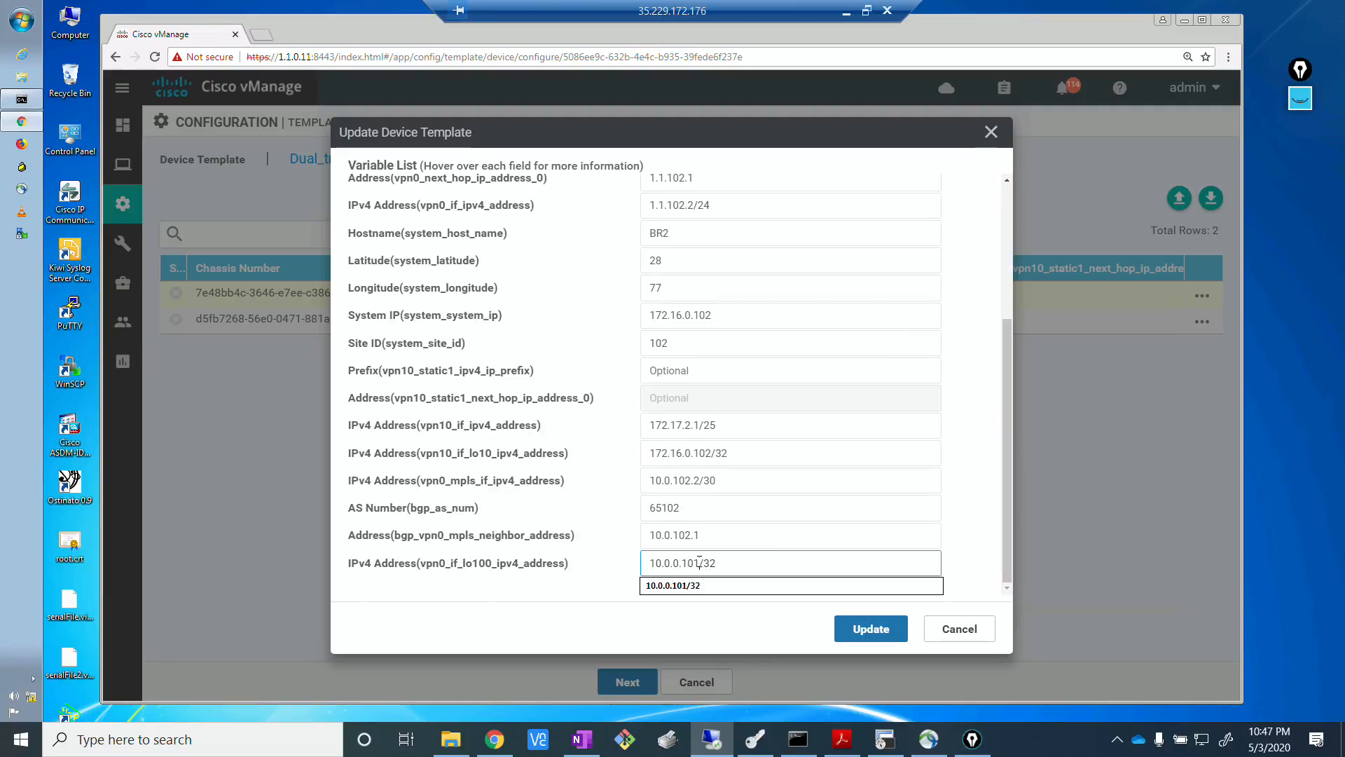
pyautogui.press('BackSpace')
pyautogui.write('2')
pyautogui.click(871, 637)
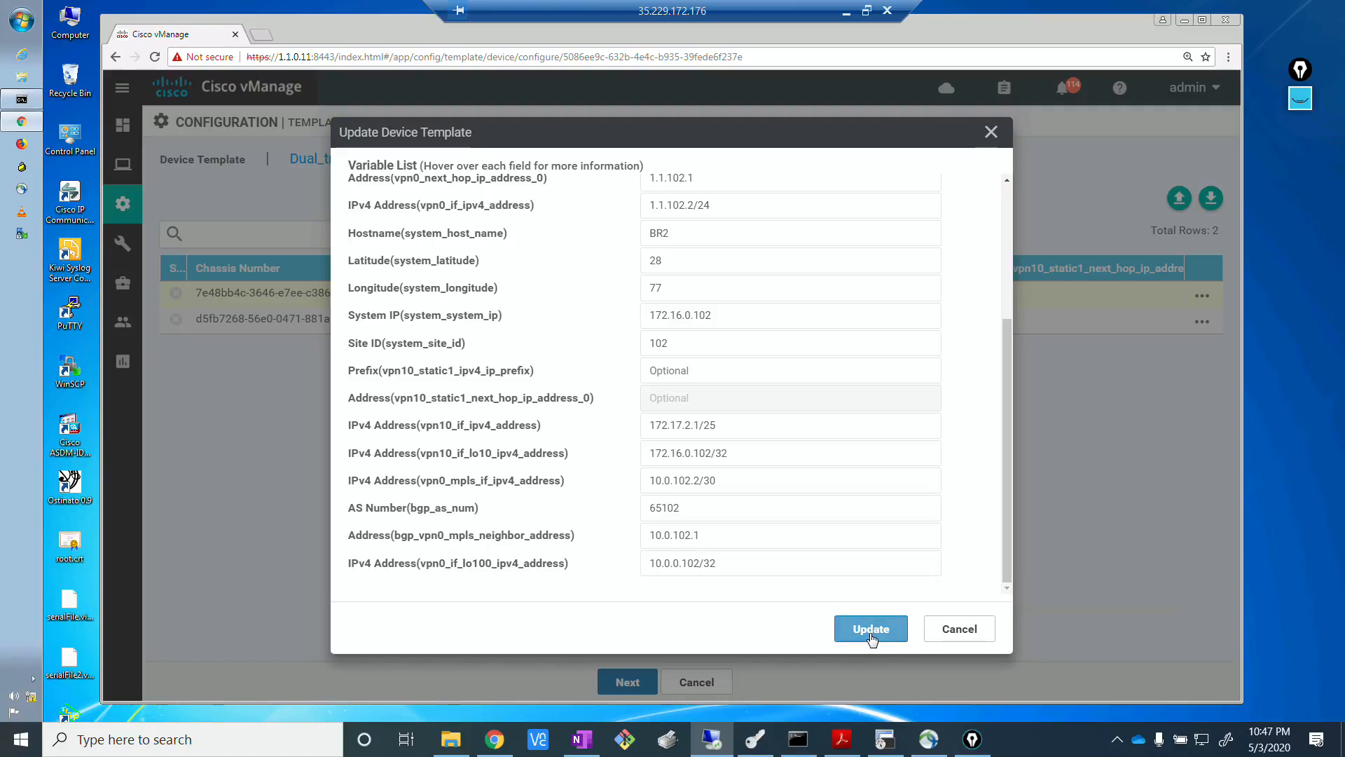
# Set BR3's VPN 0 loopback100 IPv4 address to 10.0.0.103/32 in its device variables and save them.
pyautogui.click(1202, 323)
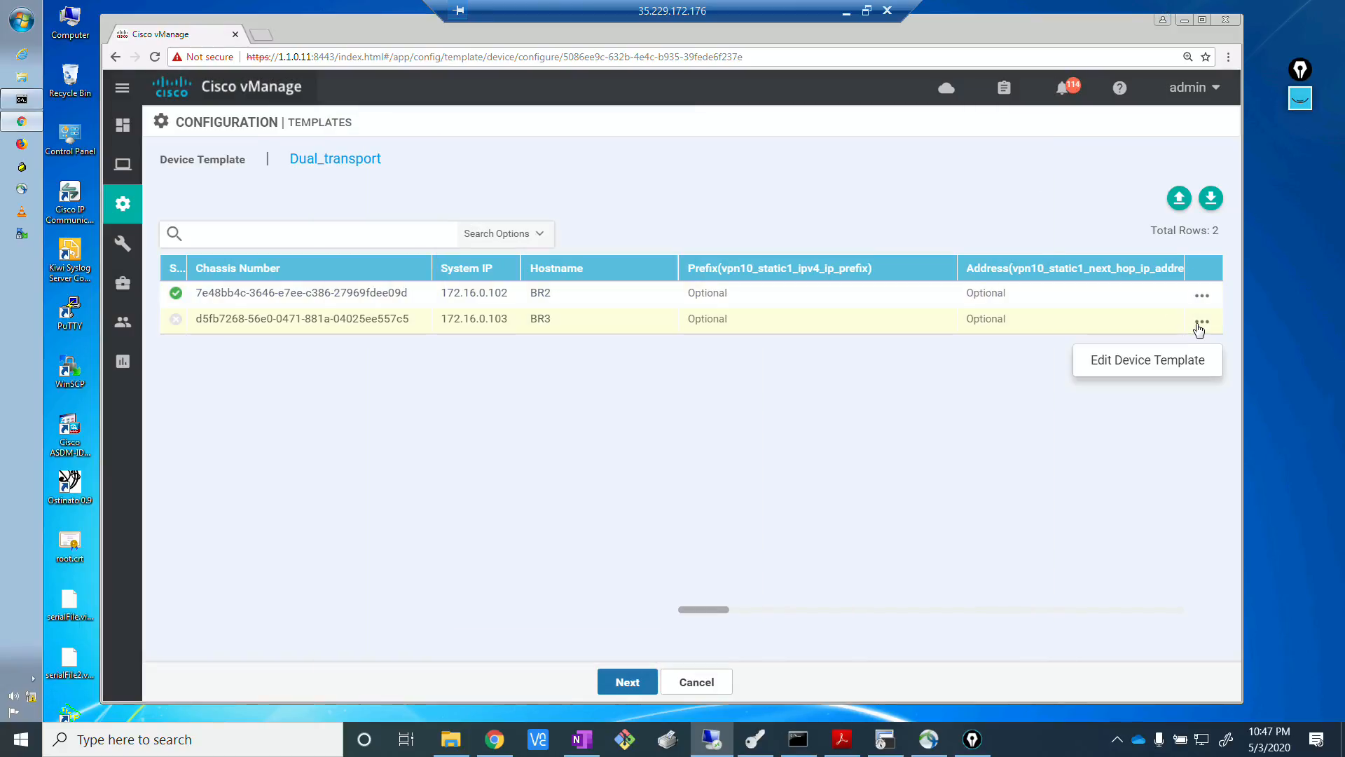
pyautogui.click(1155, 361)
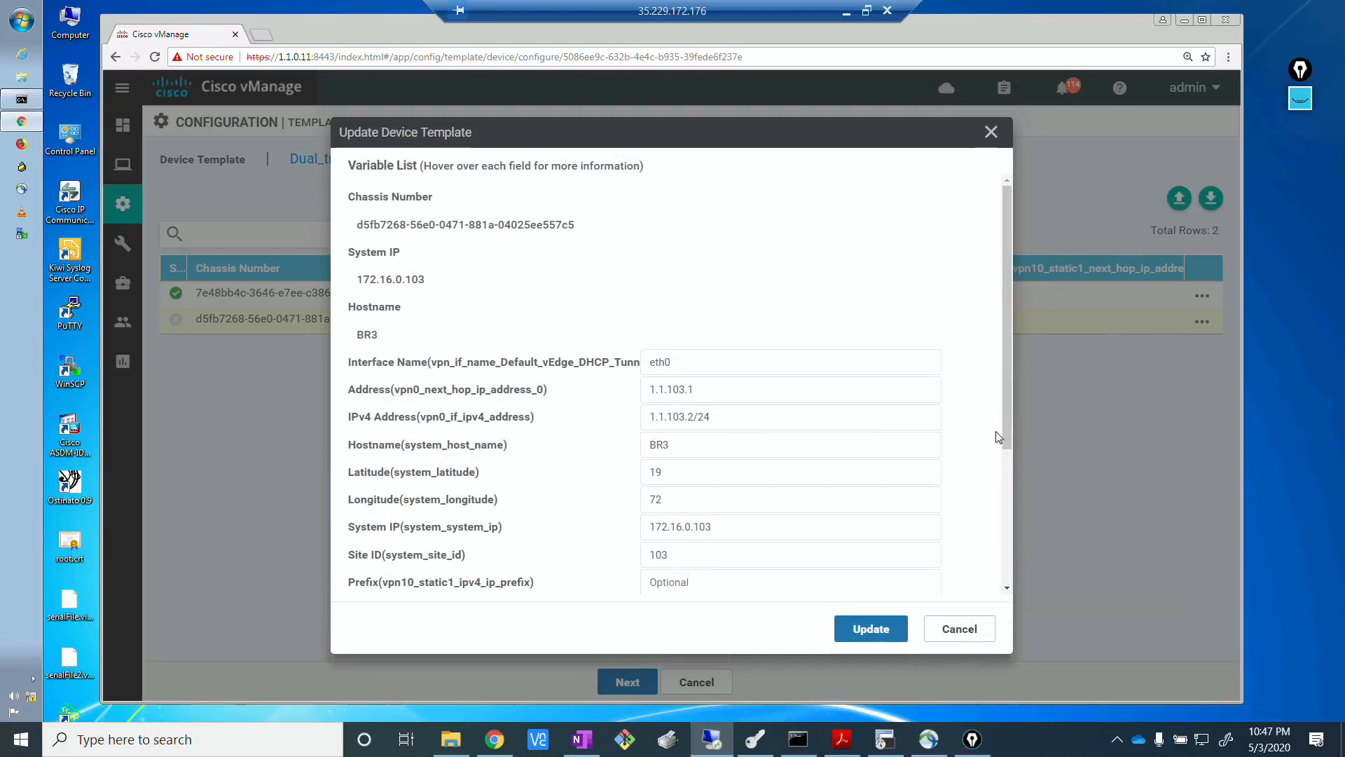
pyautogui.scroll(-3, 1011, 532)
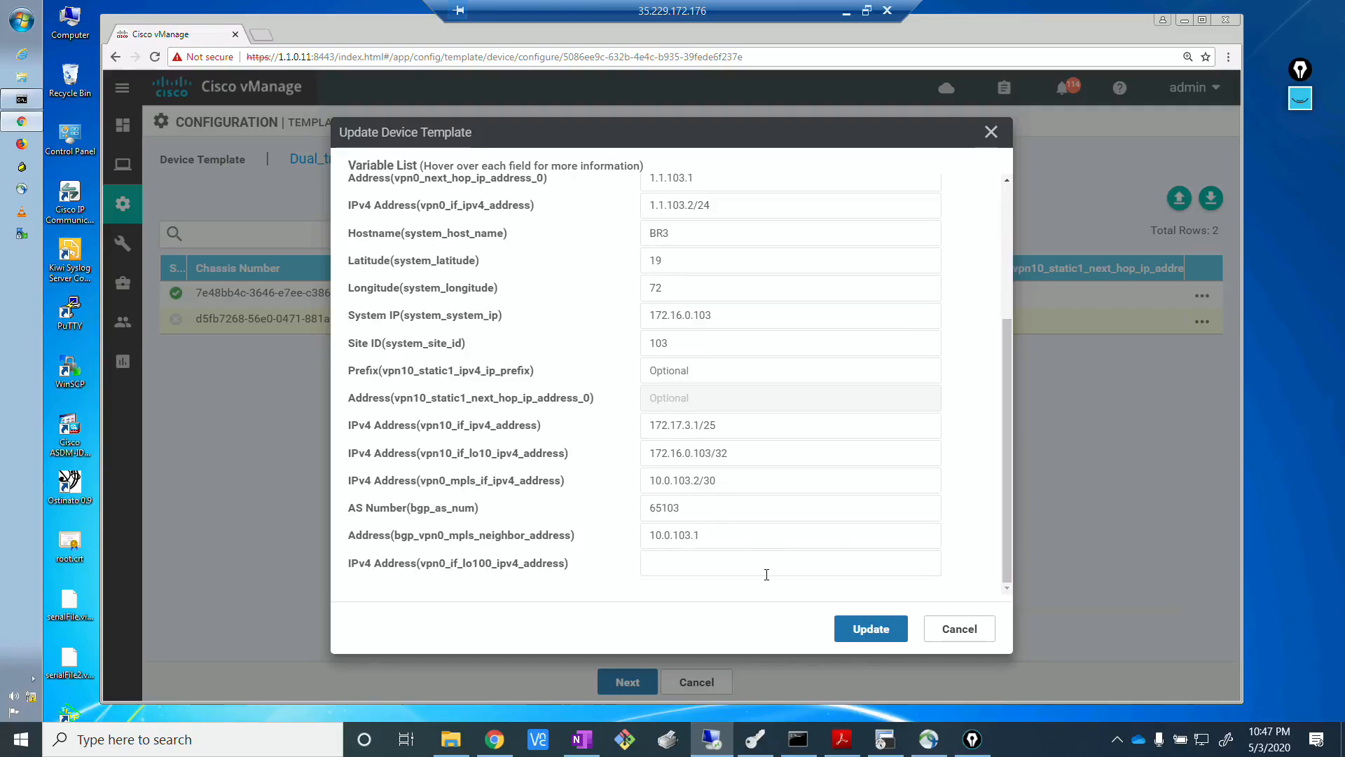
pyautogui.click(758, 569)
pyautogui.click(730, 602)
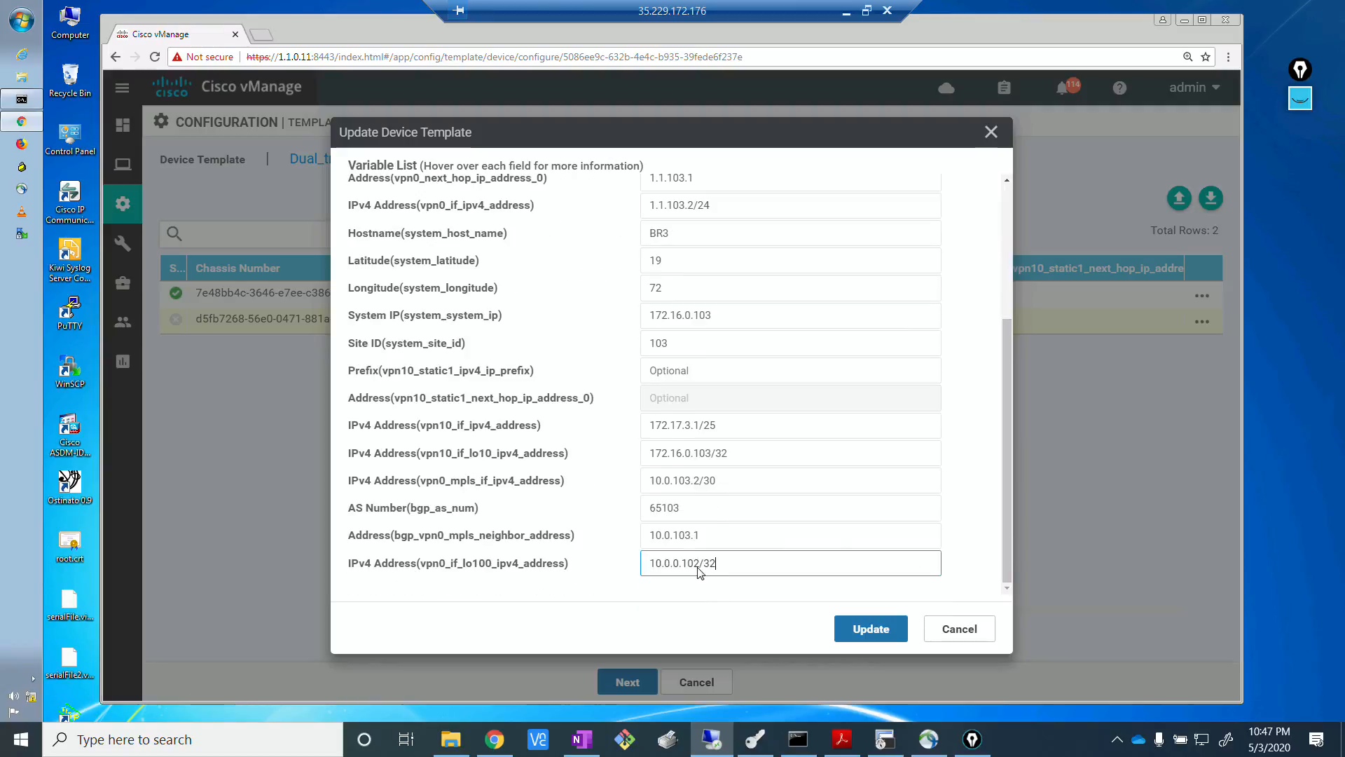
pyautogui.click(701, 563)
pyautogui.press('BackSpace')
pyautogui.write('3')
pyautogui.click(859, 629)
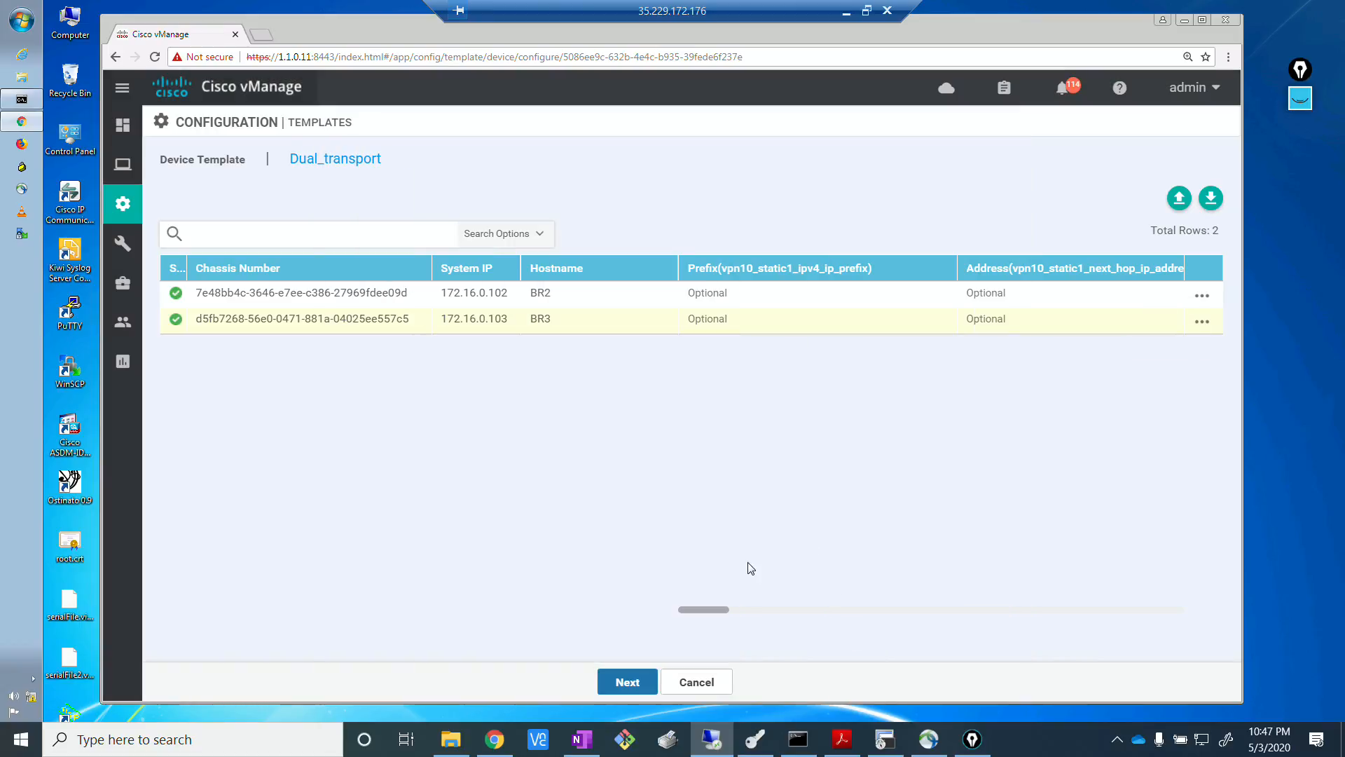
# Push the Dual_transport configuration to BR2 and BR3, confirming the changes on both devices.
pyautogui.click(626, 683)
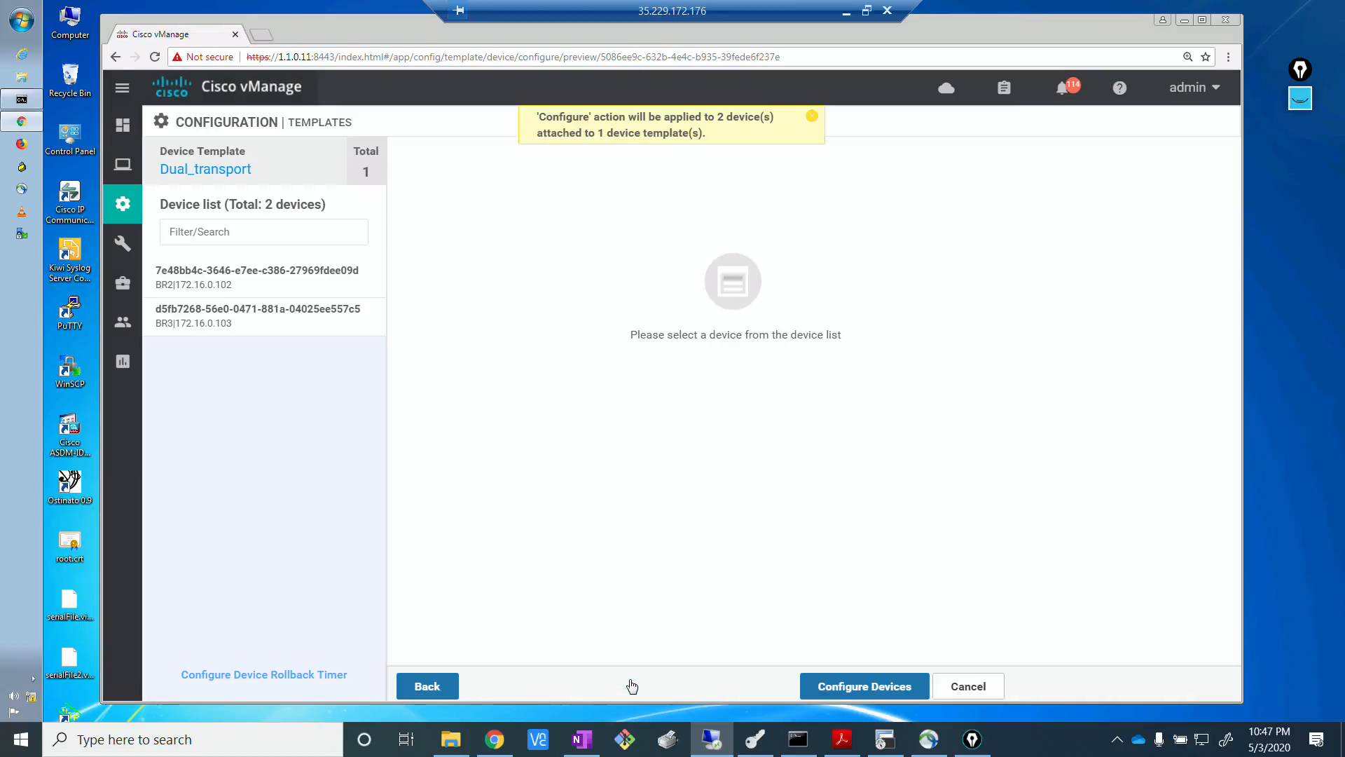
pyautogui.click(875, 697)
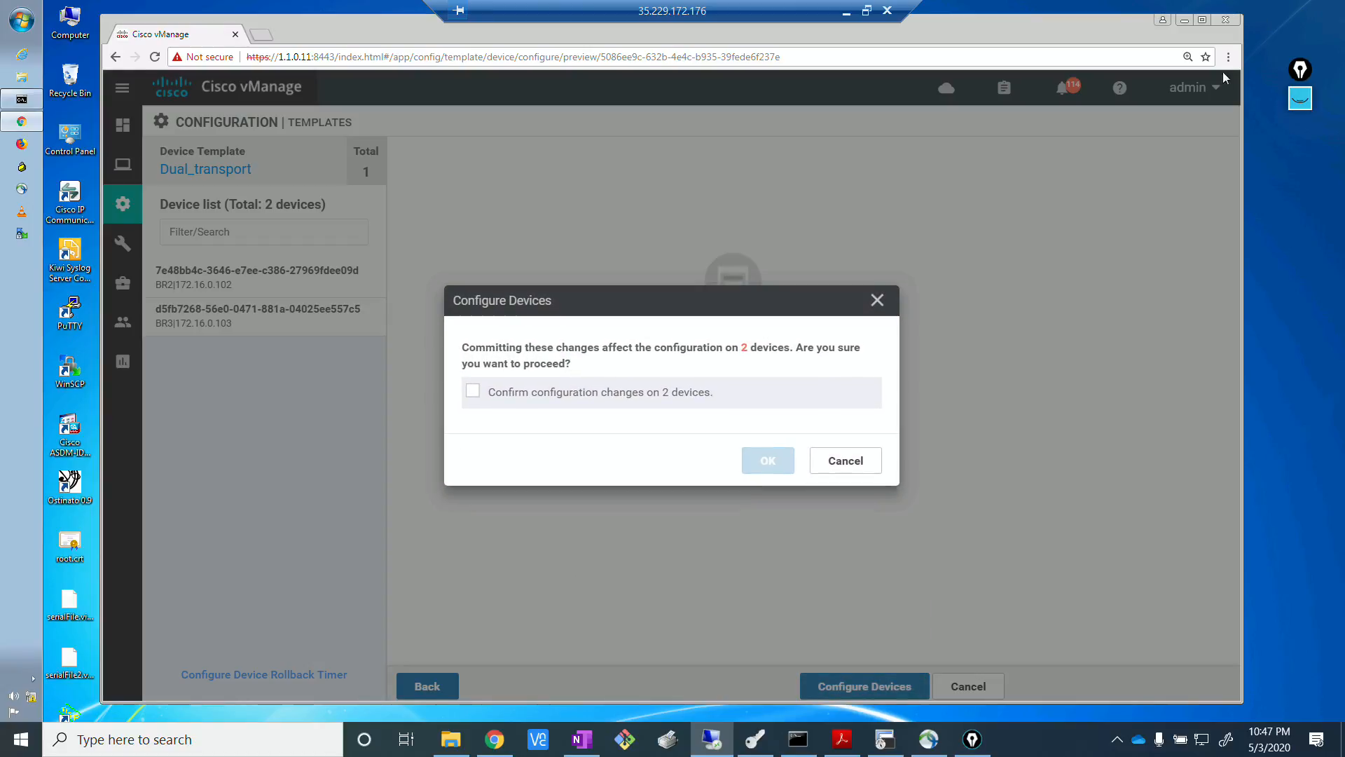
pyautogui.click(473, 392)
pyautogui.click(763, 459)
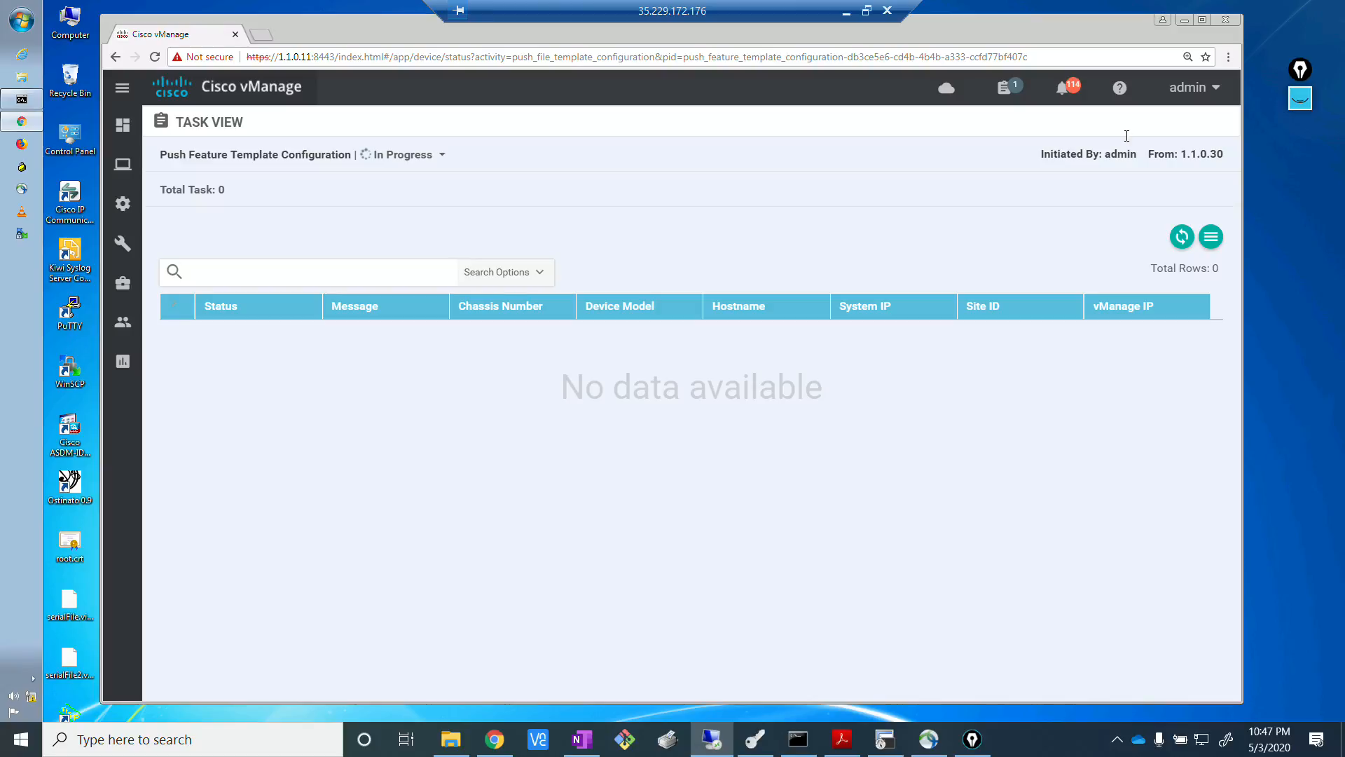
# Look at the EVE topology in the local browser, then return to vManage and refresh the template push status.
pyautogui.click(496, 744)
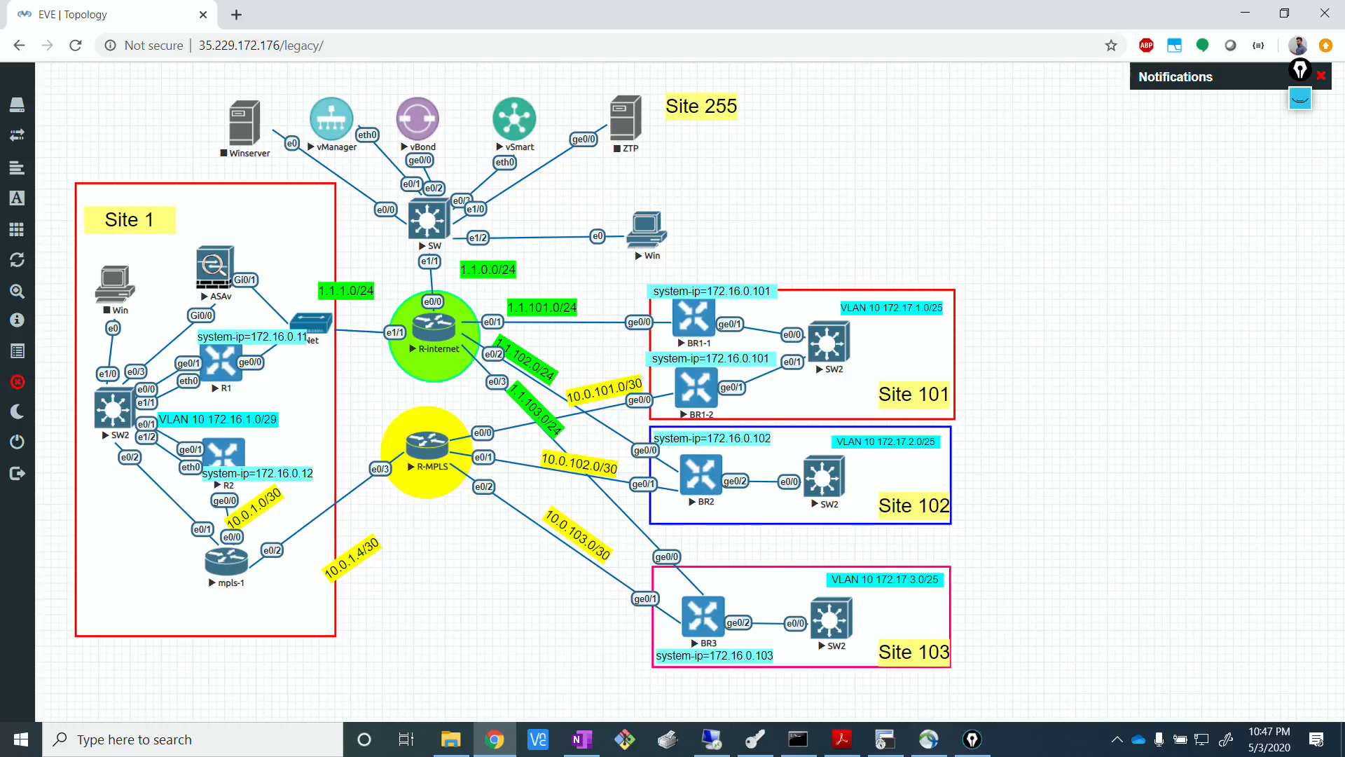
pyautogui.hotkey('alt', 'Tab')
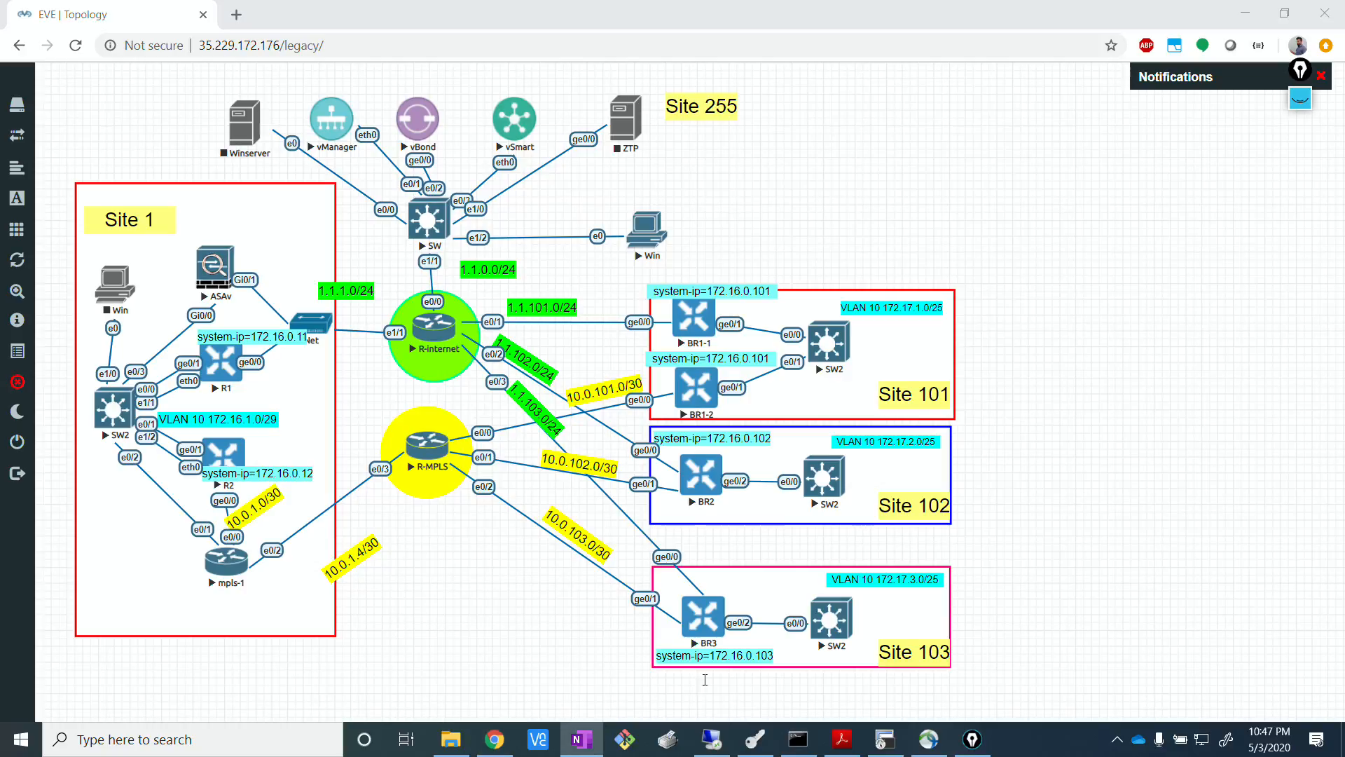
pyautogui.click(505, 633)
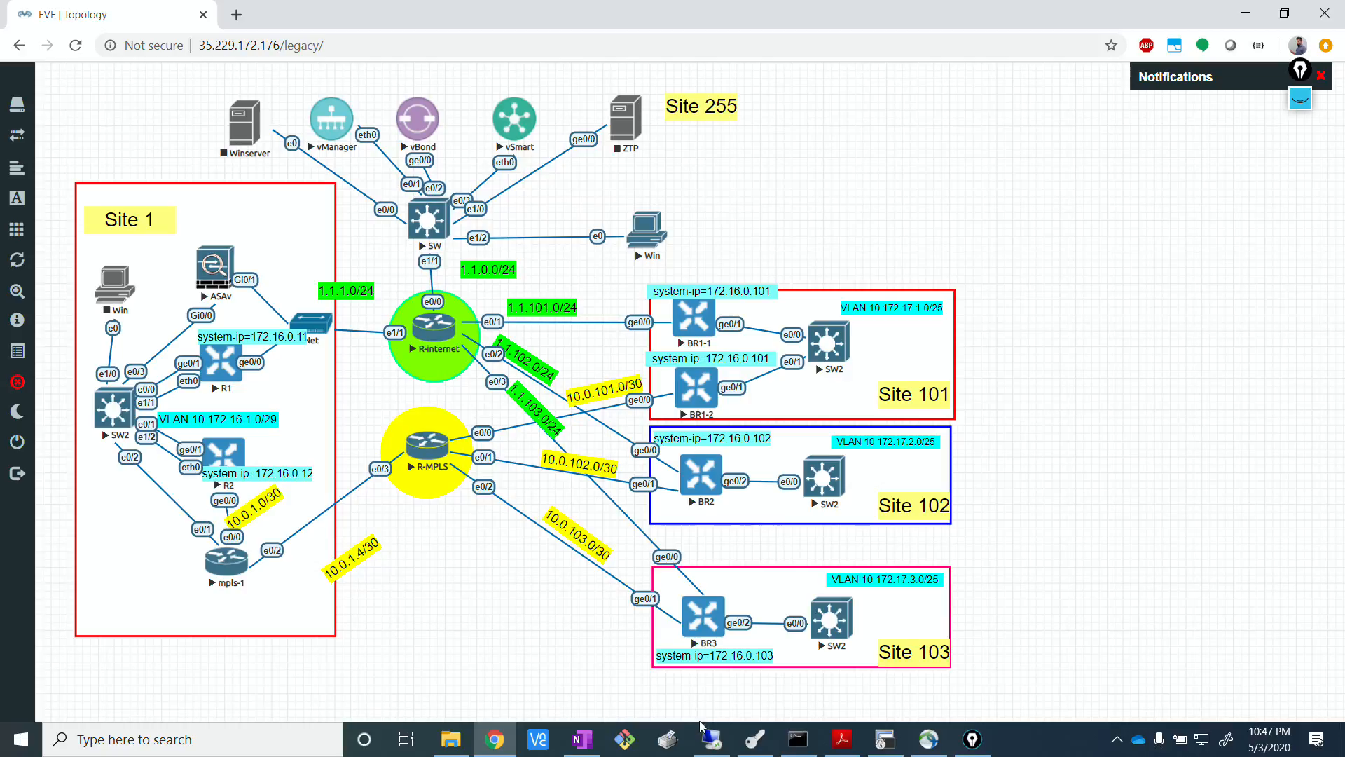
pyautogui.moveTo(706, 750)
pyautogui.click(720, 699)
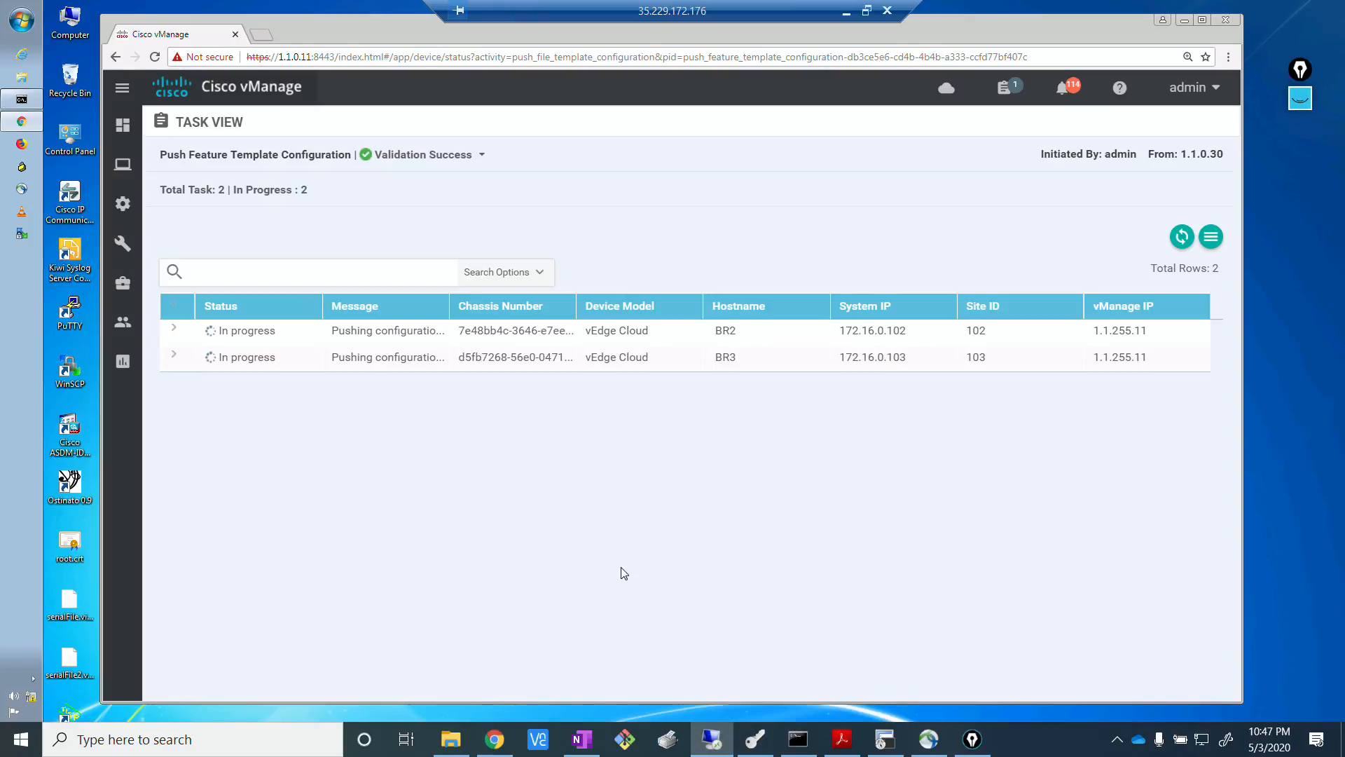
pyautogui.click(1182, 236)
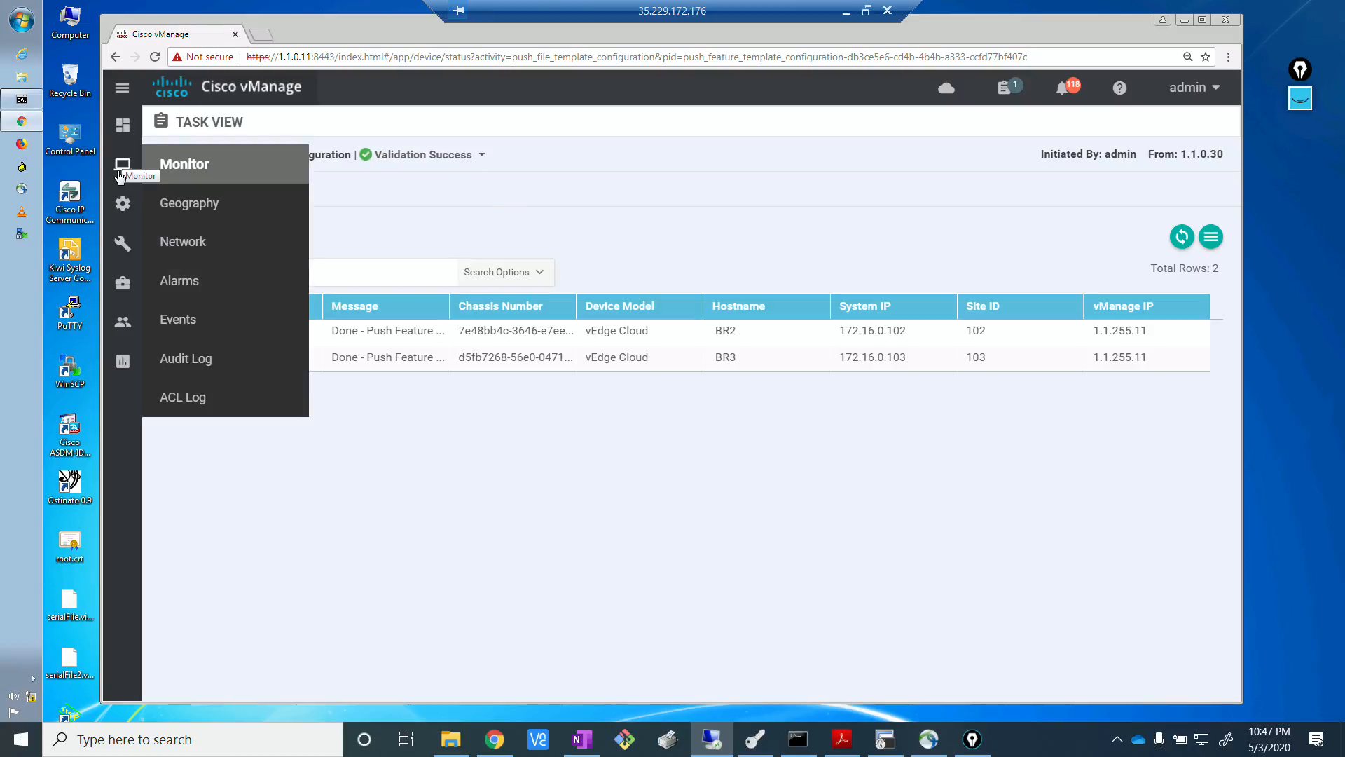
# Filter the feature templates by "bgp" and open the vedge_MPLS_BGP template for editing.
pyautogui.moveTo(127, 209)
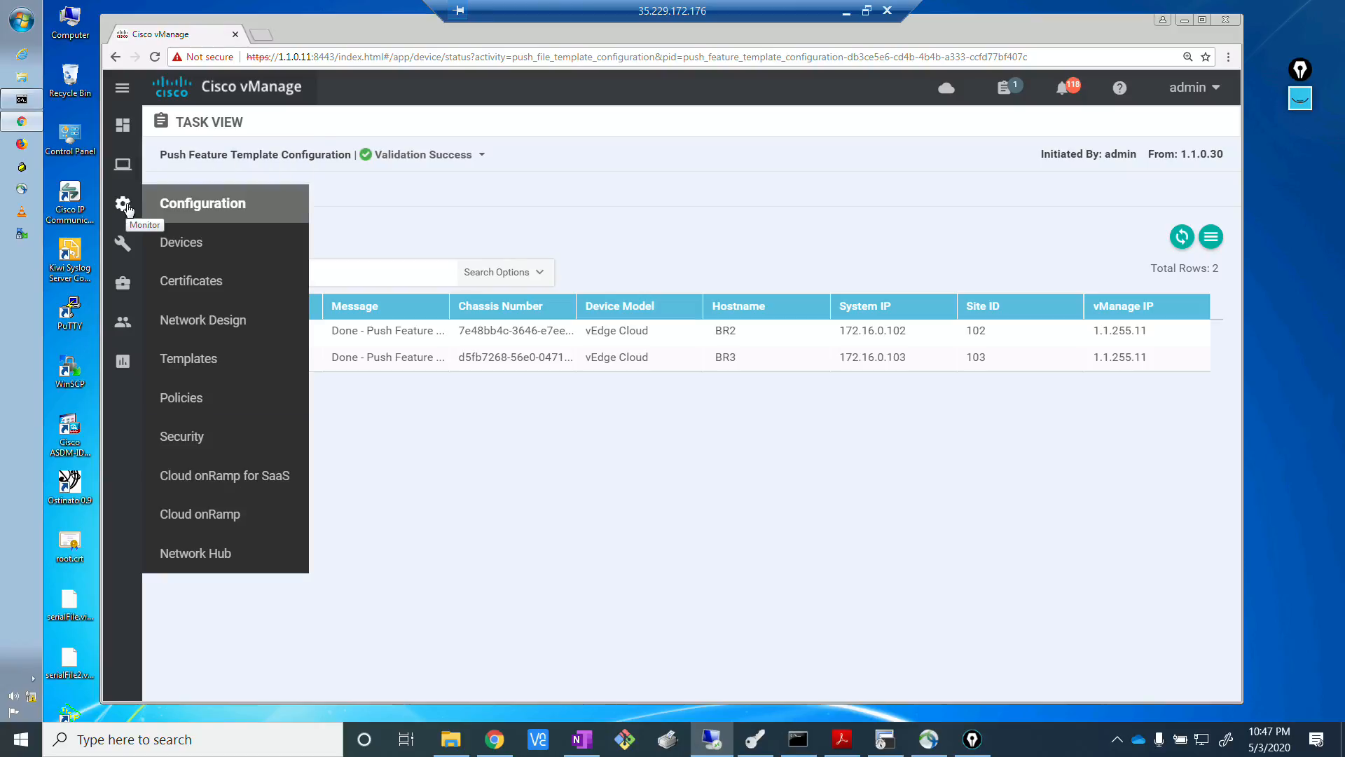
pyautogui.click(204, 372)
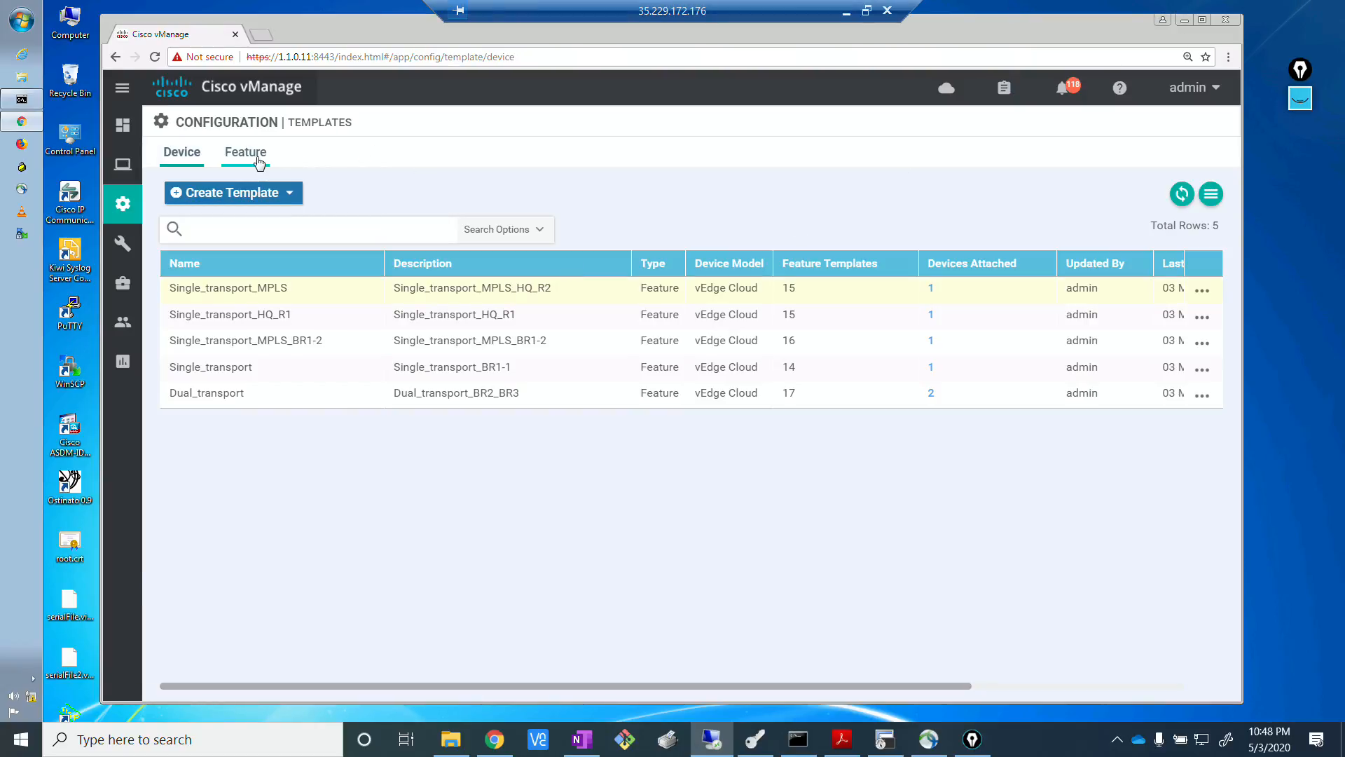
pyautogui.click(259, 161)
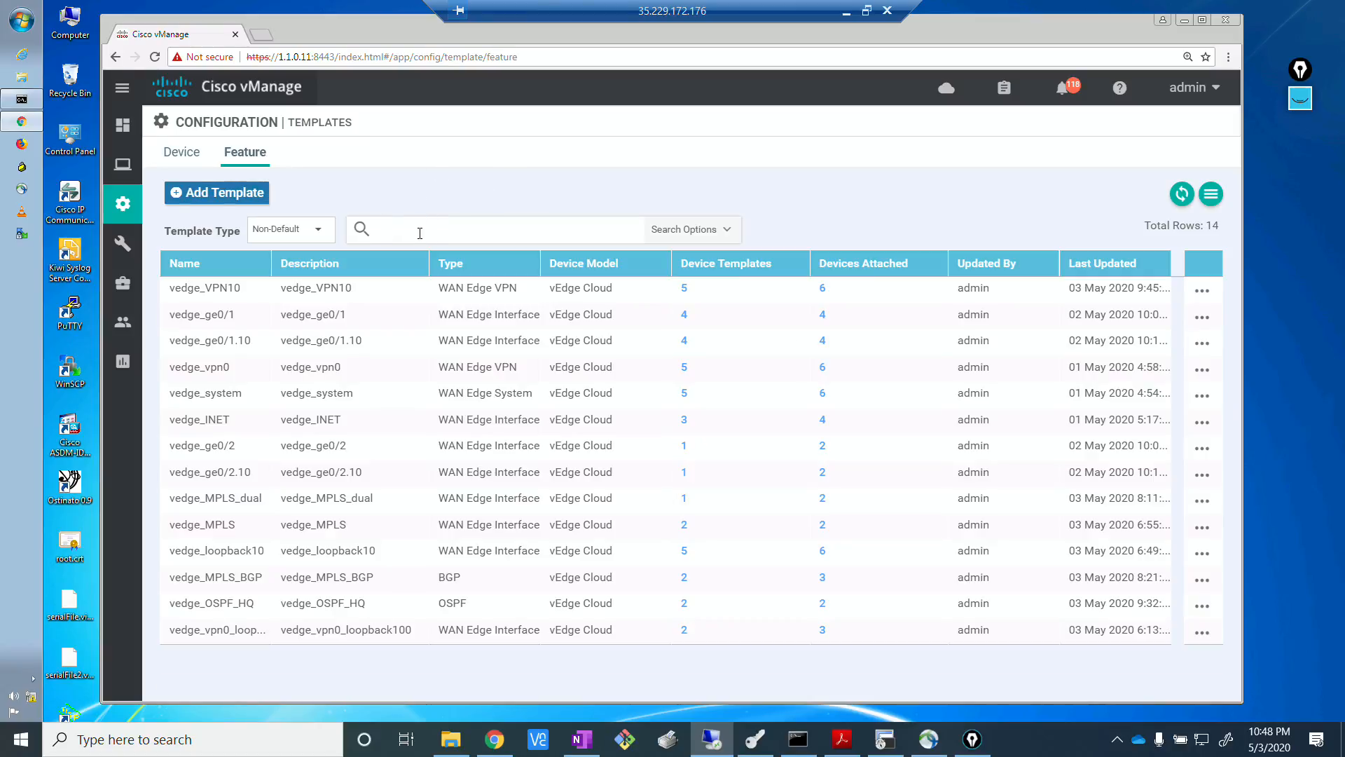
pyautogui.write('bgp')
pyautogui.press('Return')
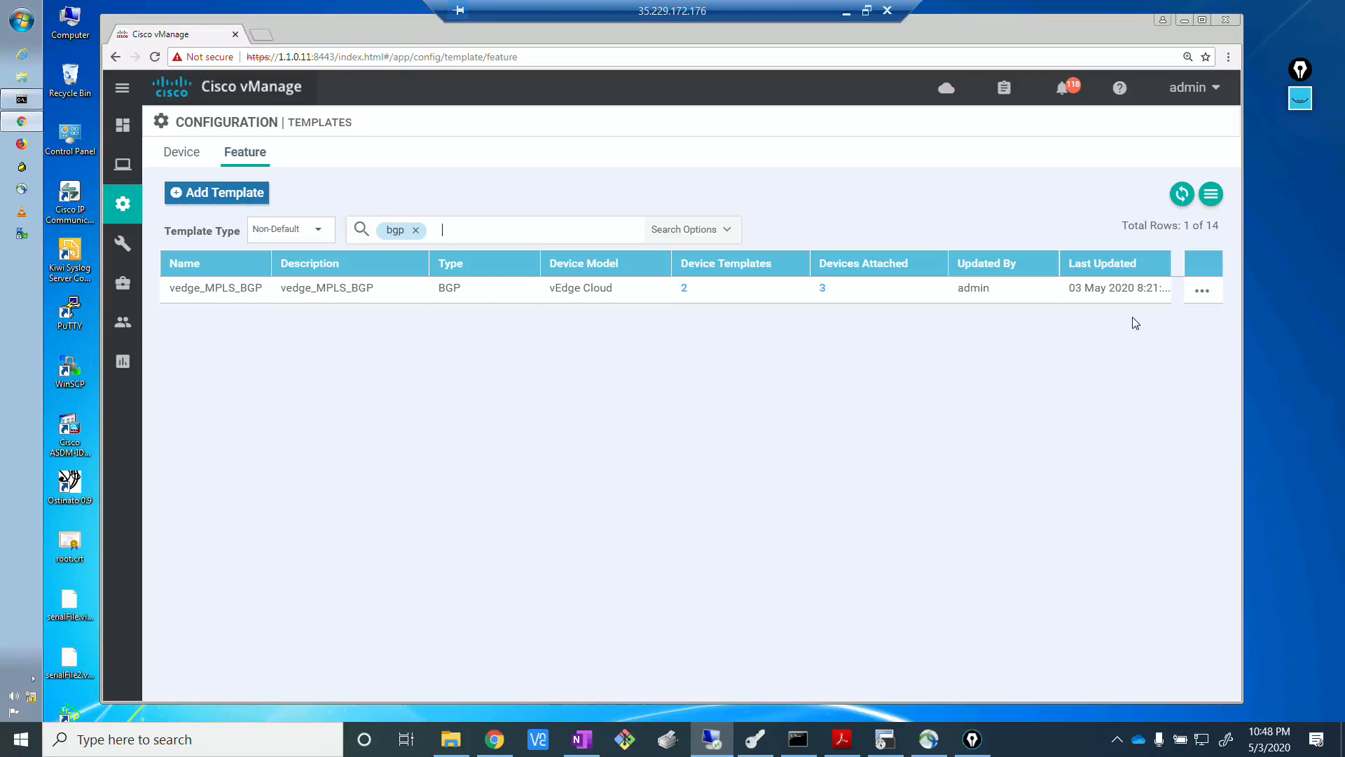
pyautogui.click(1201, 292)
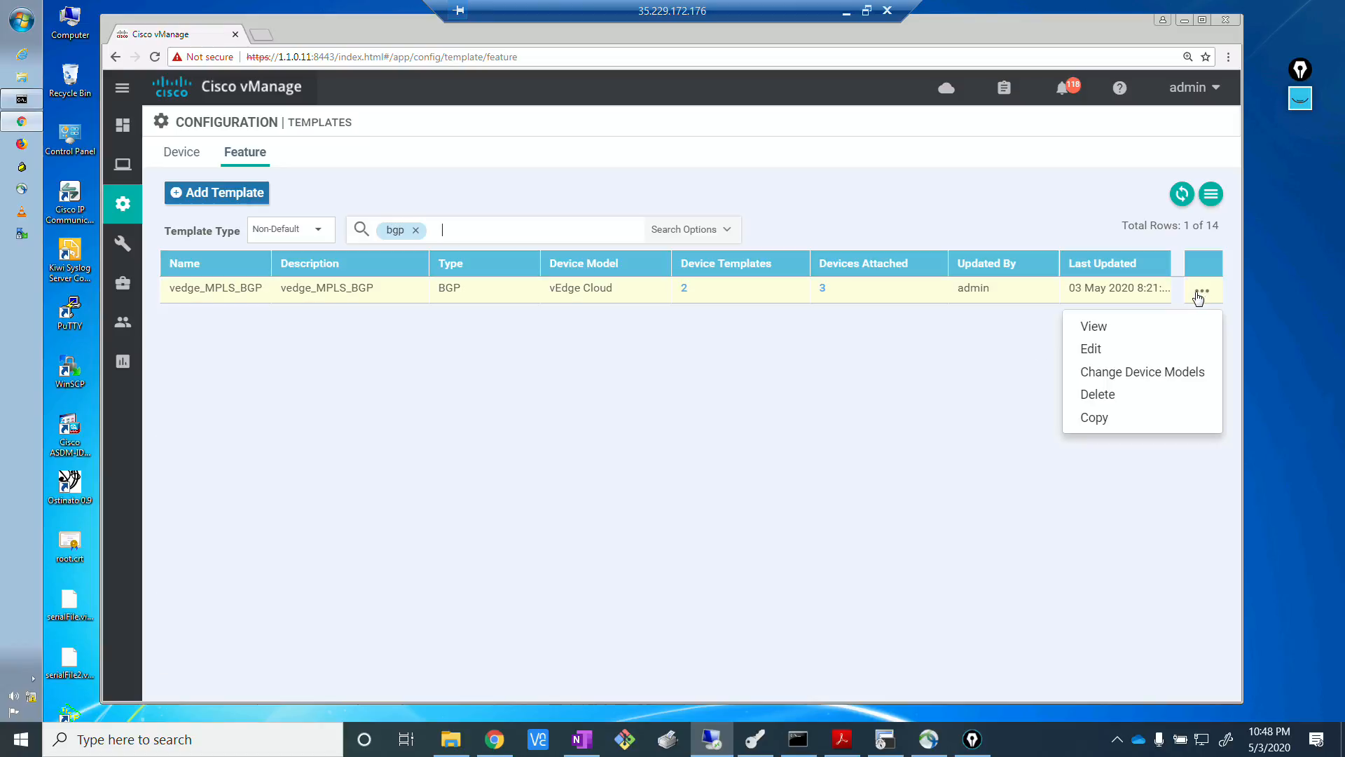
pyautogui.click(1091, 348)
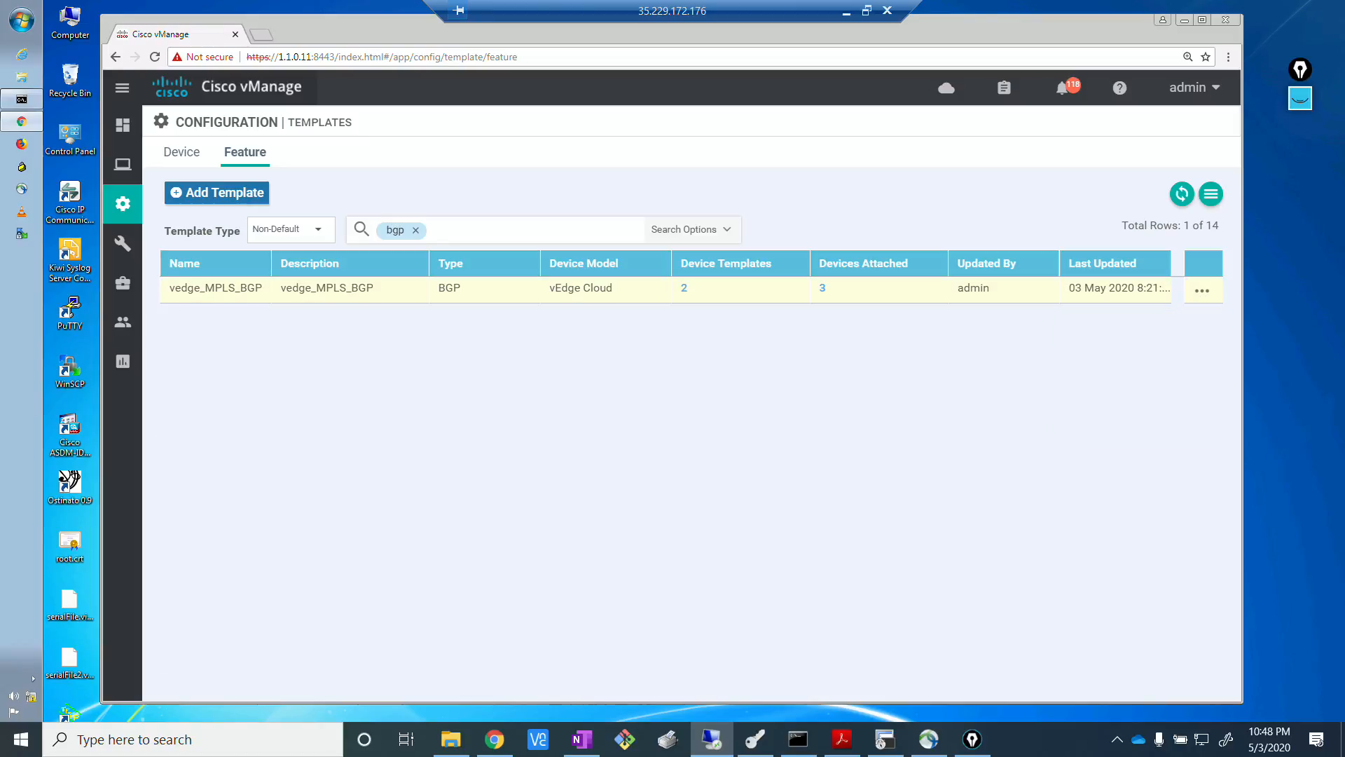
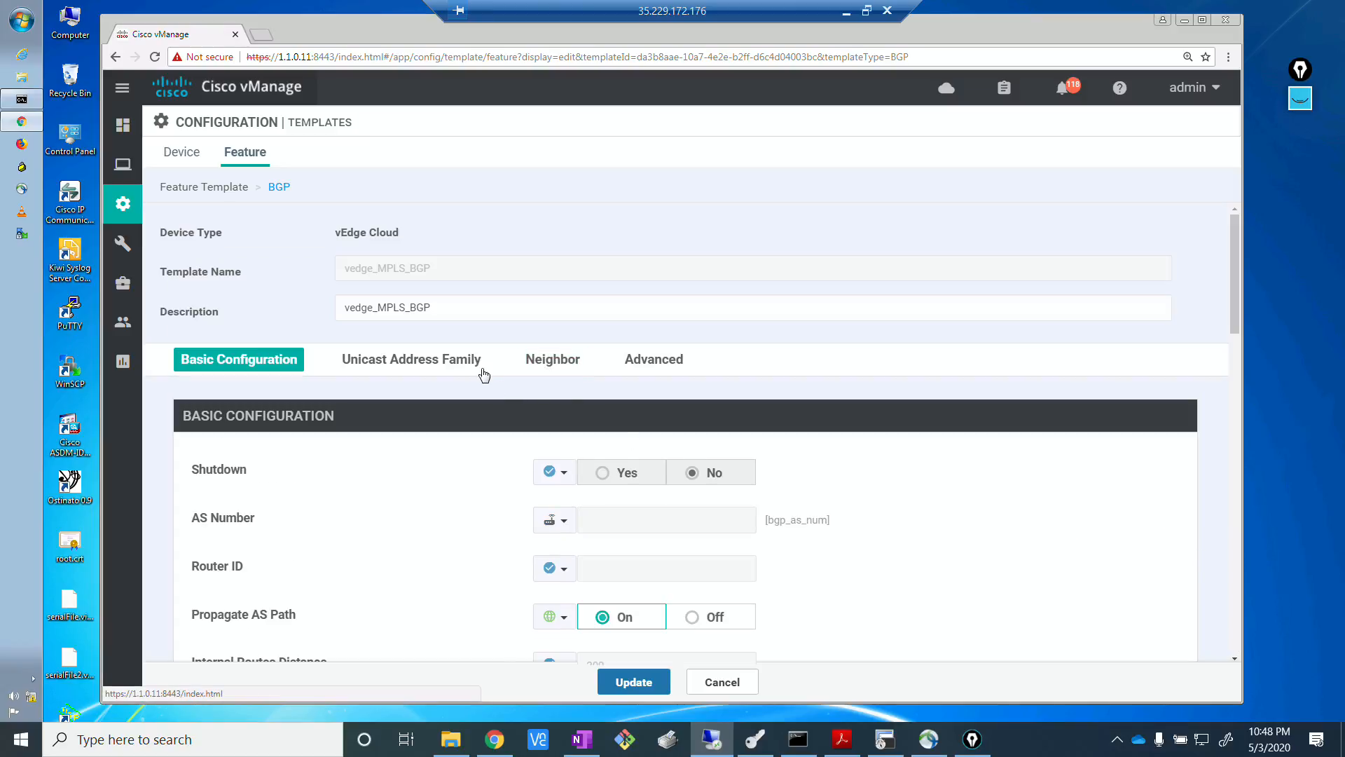
# Start a new network entry under the BGP template's IPv4 unicast address family and make its network prefix device-specific.
pyautogui.click(442, 361)
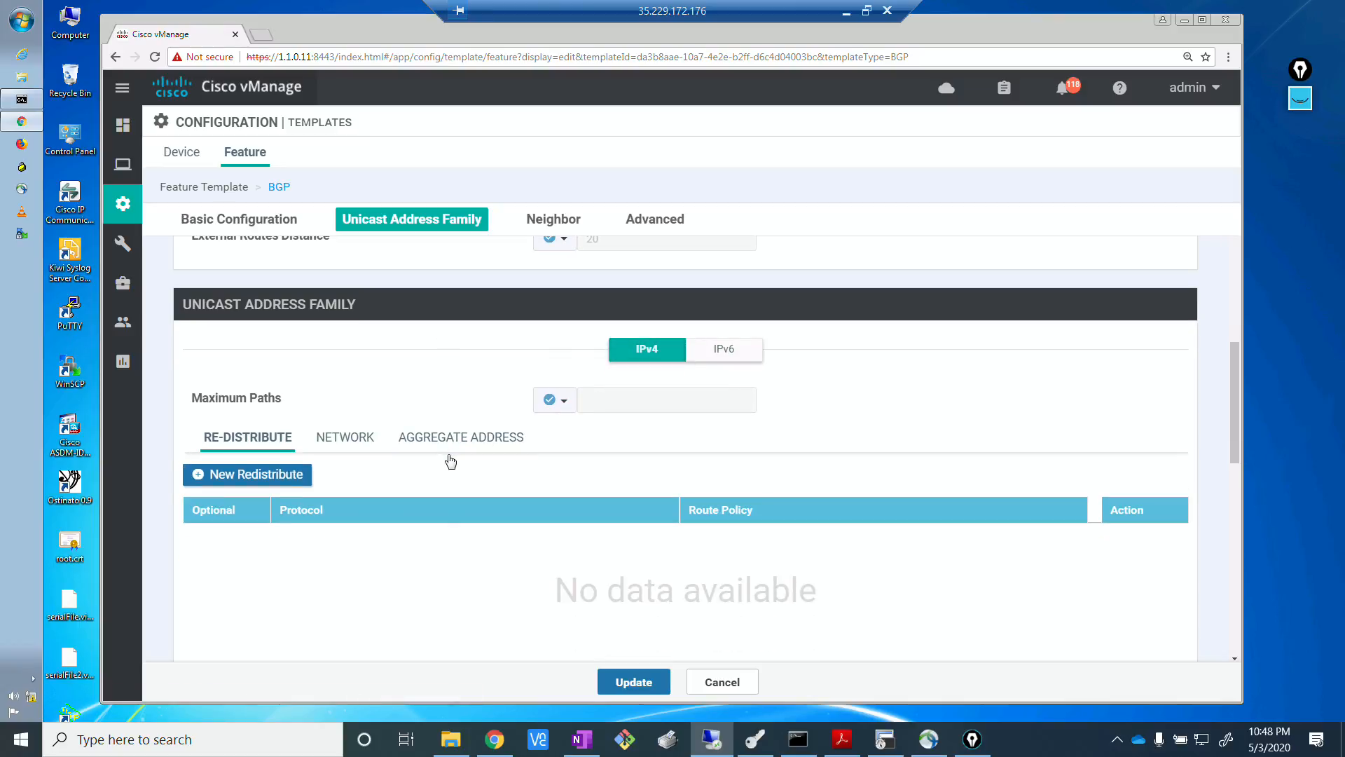
pyautogui.click(364, 444)
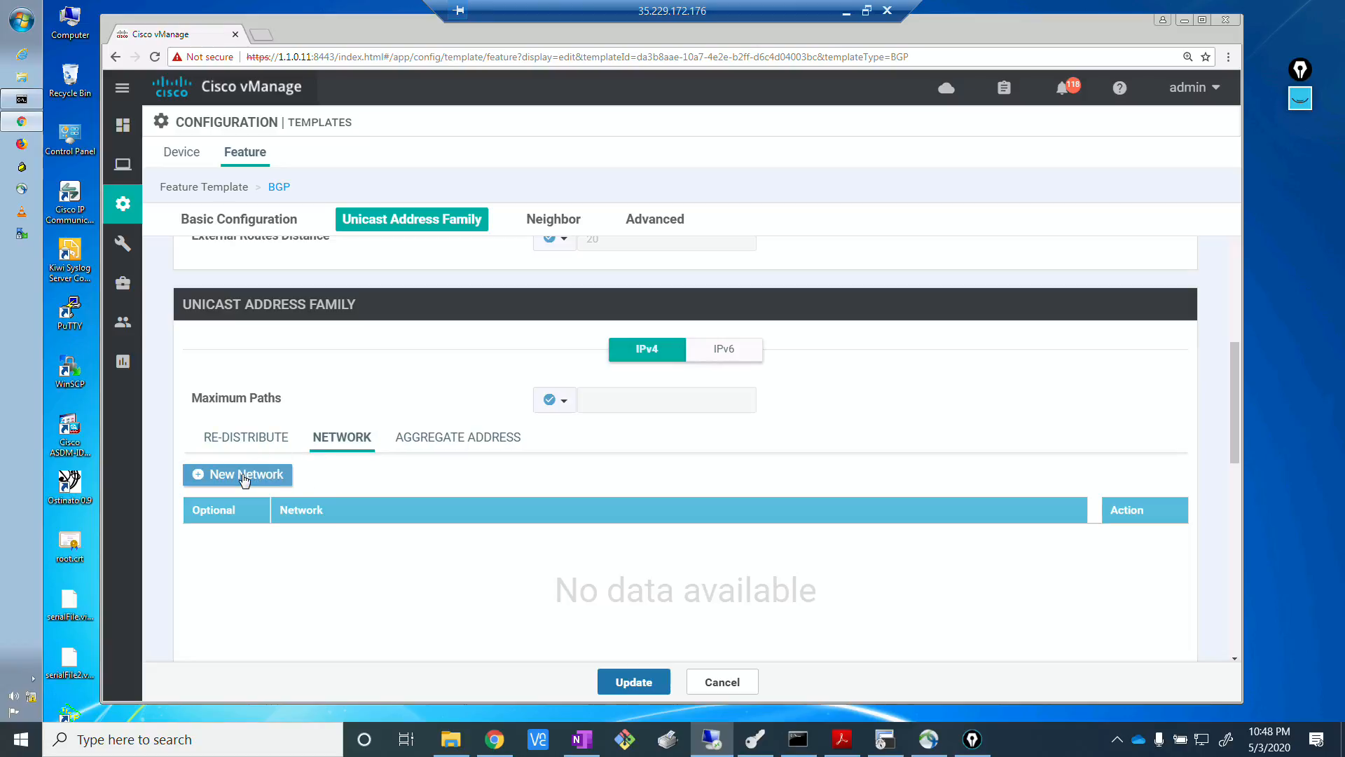
pyautogui.scroll(3, 244, 480)
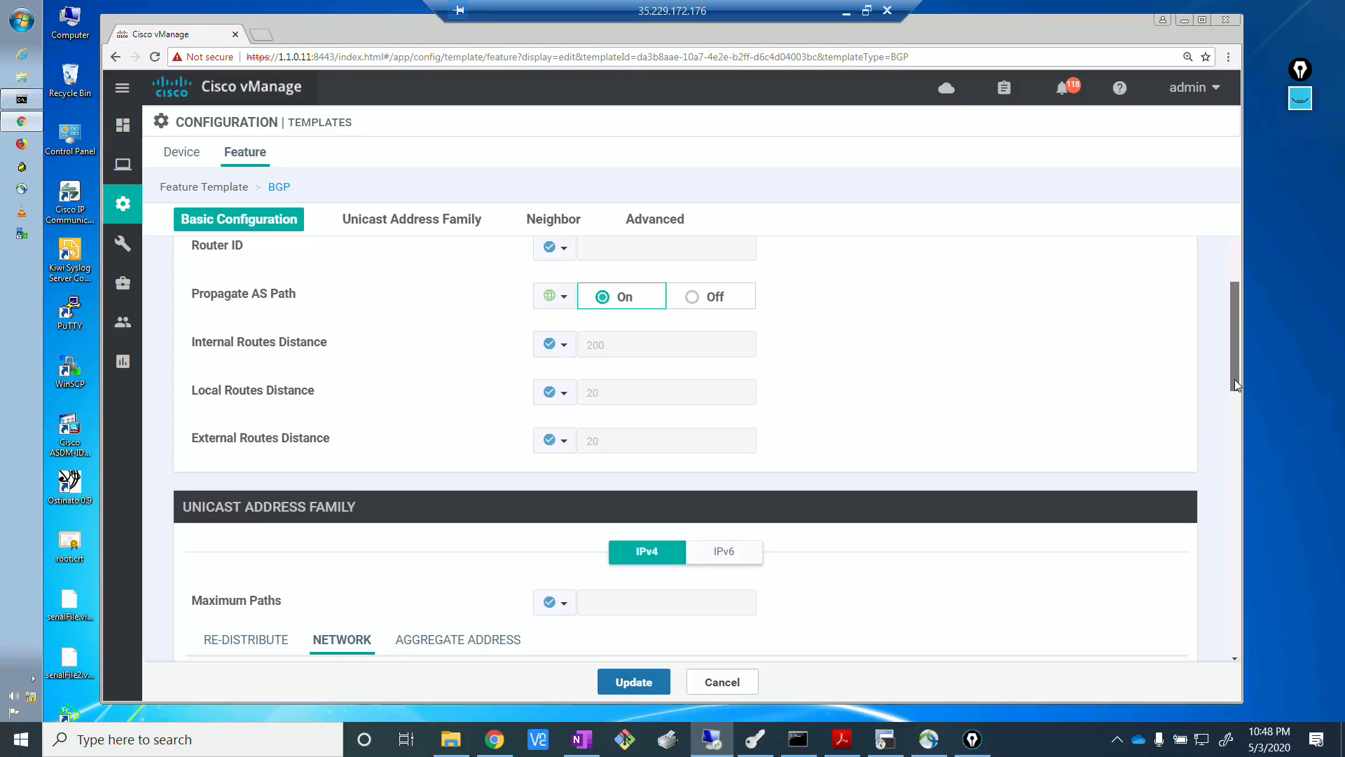
pyautogui.moveTo(1235, 380); pyautogui.dragTo(1245, 433)
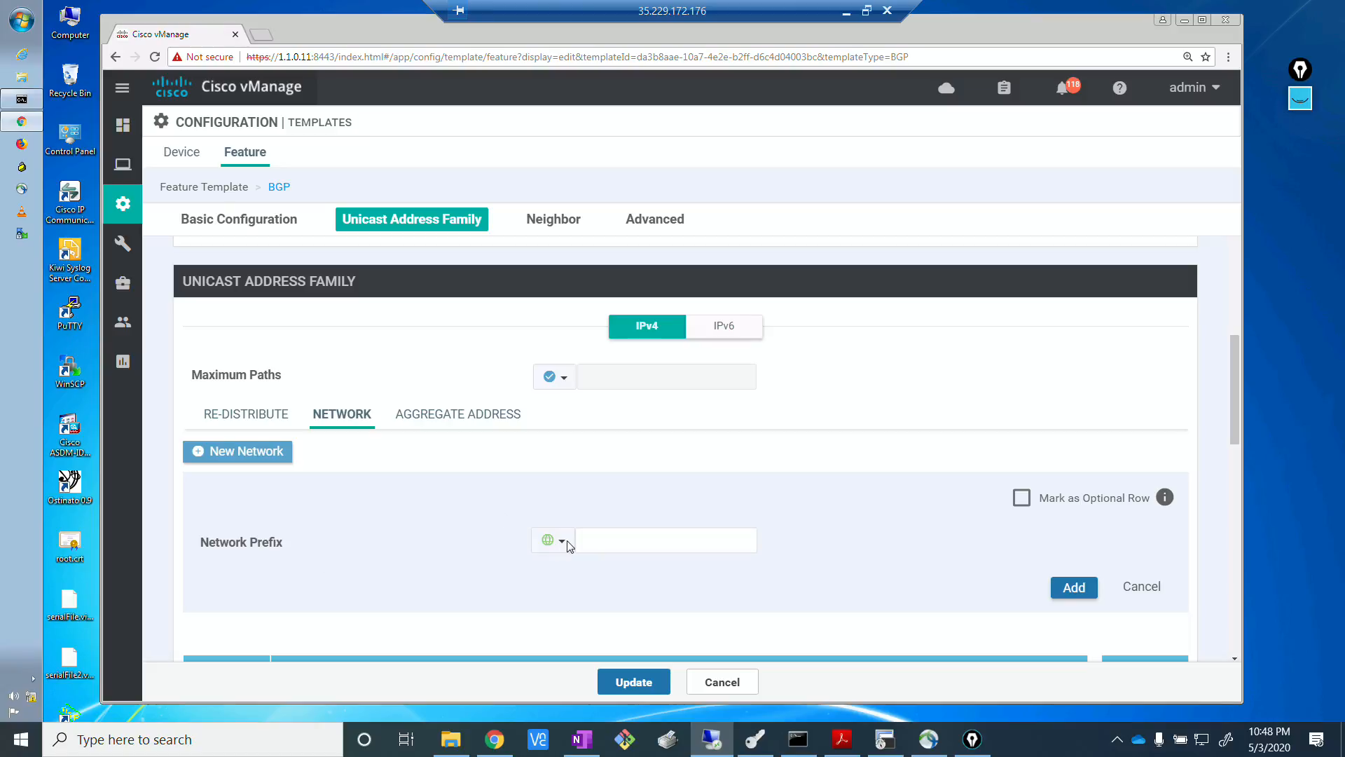
pyautogui.click(562, 541)
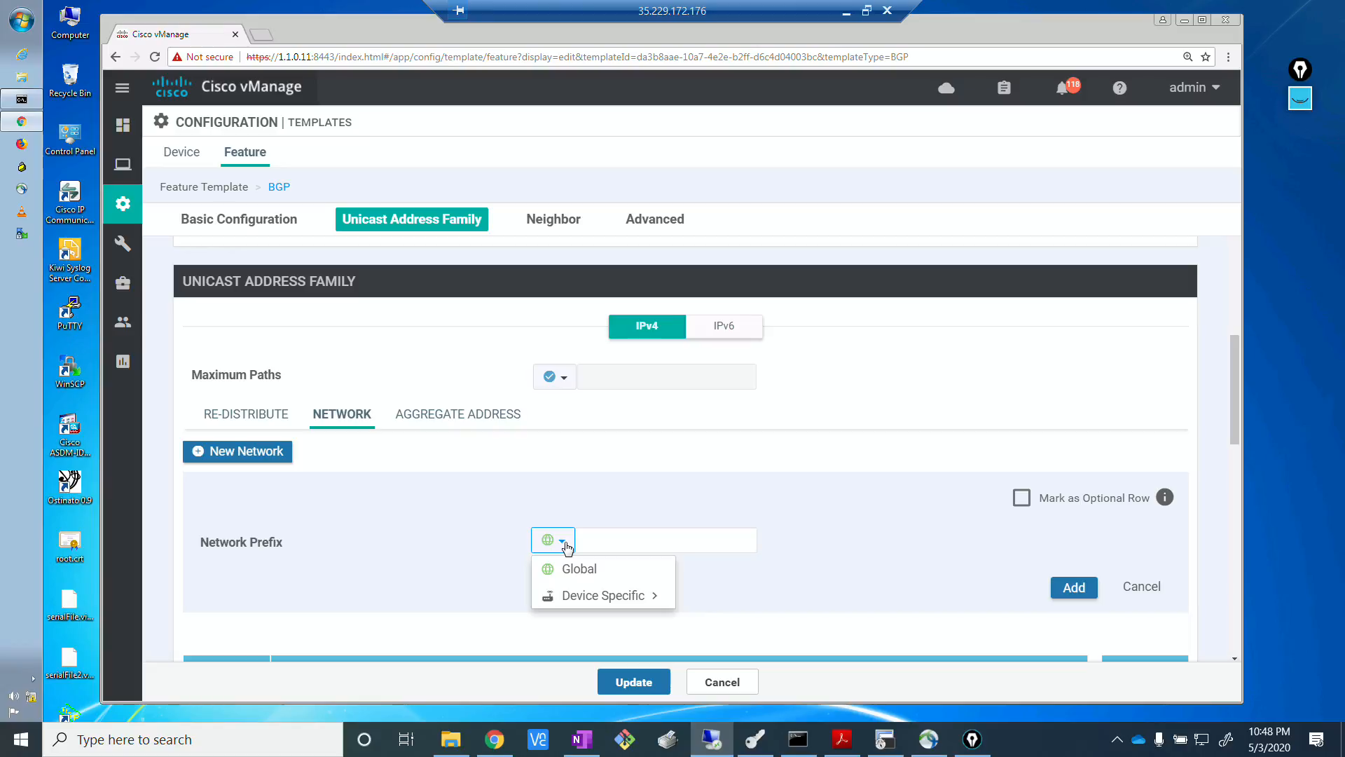
pyautogui.moveTo(582, 598)
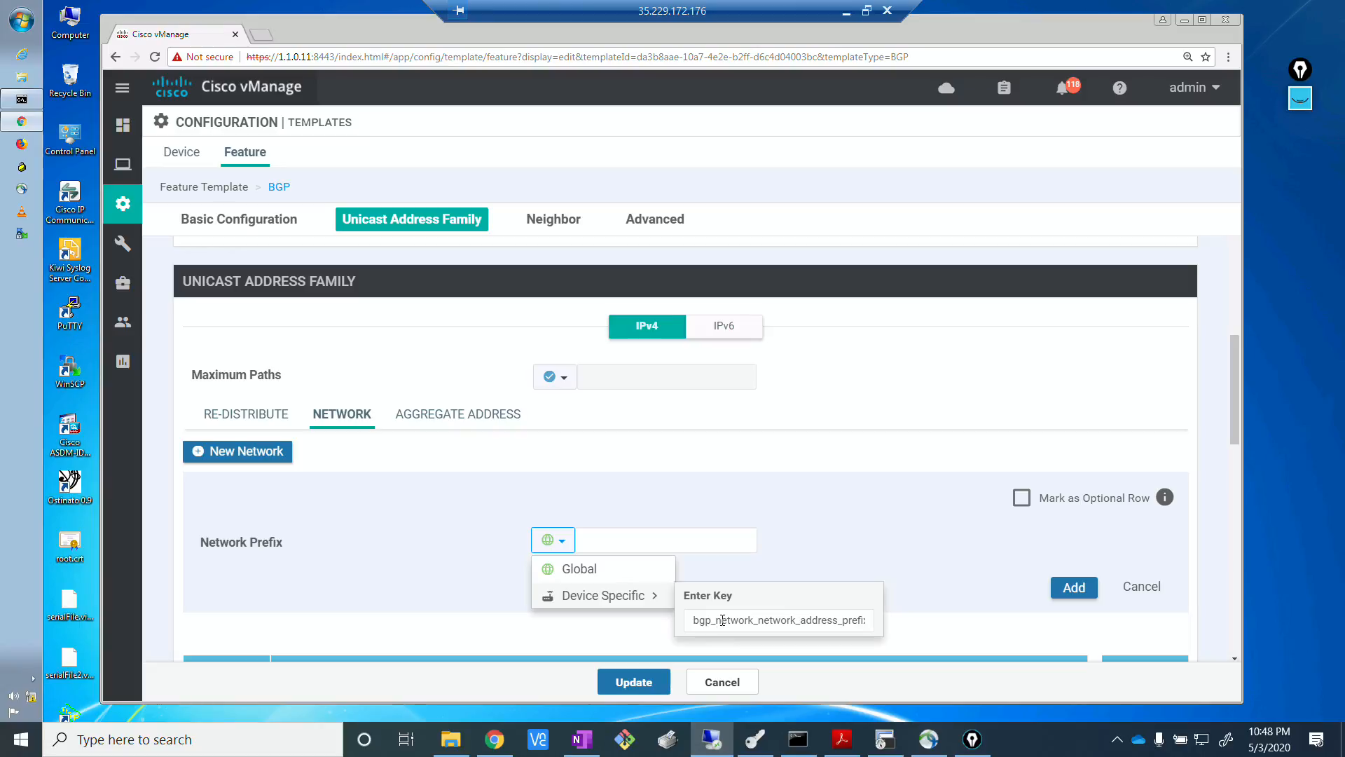
pyautogui.moveTo(718, 620); pyautogui.dragTo(892, 622)
pyautogui.moveTo(664, 601)
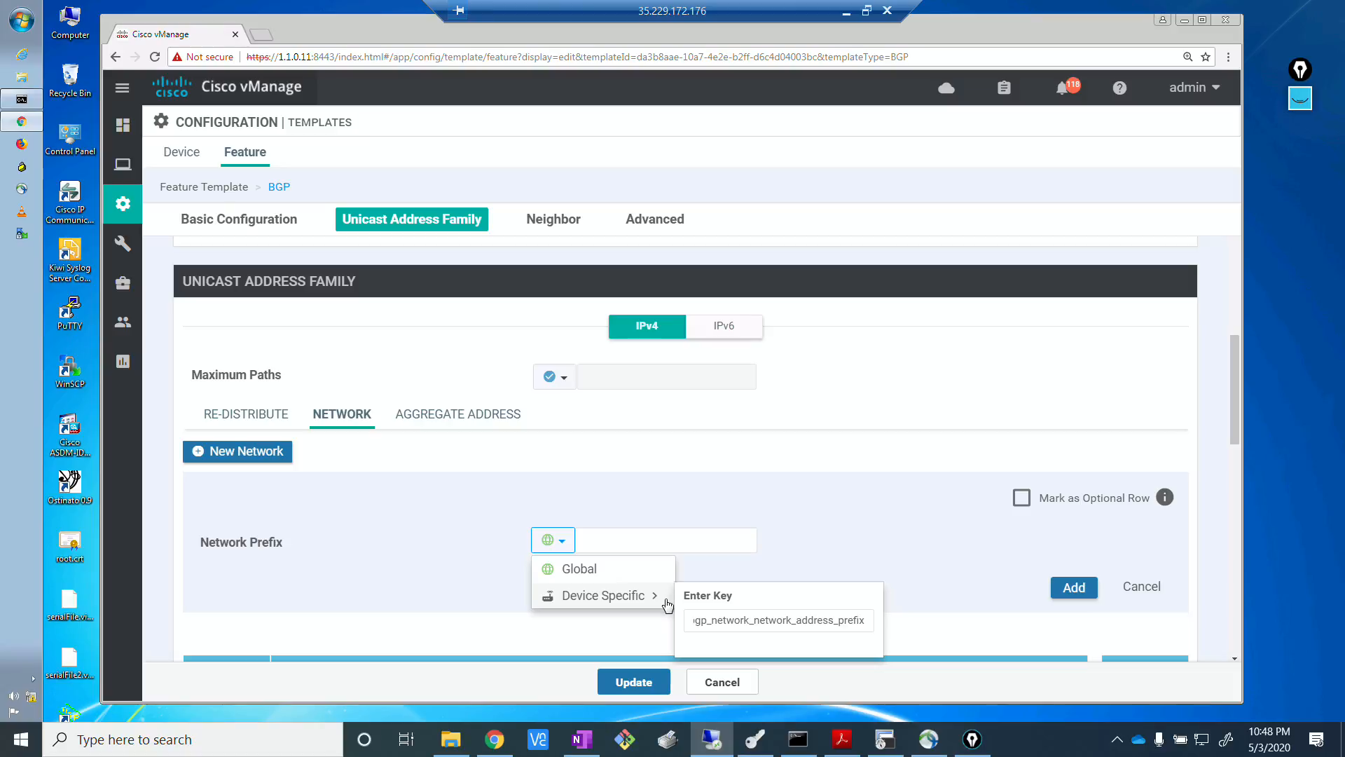
pyautogui.click(713, 621)
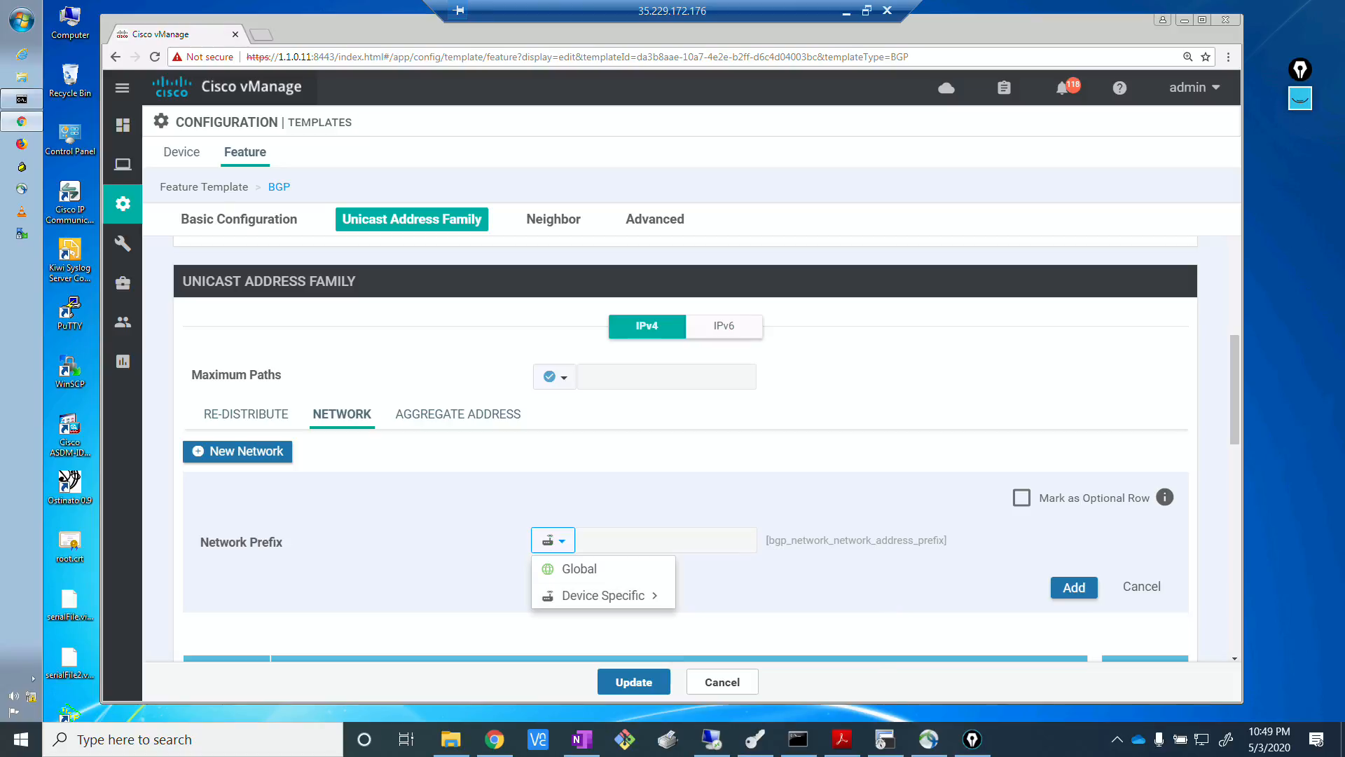
pyautogui.click(651, 599)
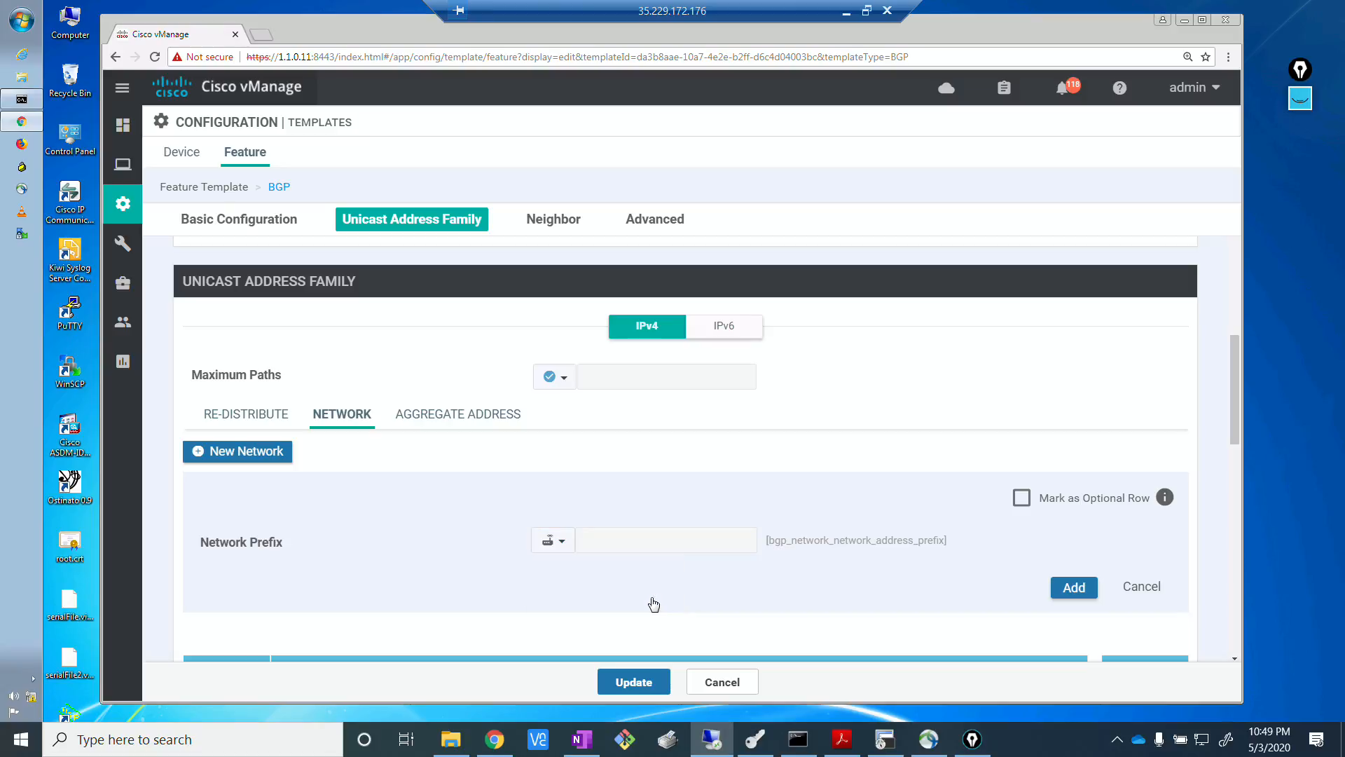
# Set the device-specific key of the network prefix to bgp_vpn0_network_prefix1.
pyautogui.click(560, 543)
pyautogui.moveTo(641, 602)
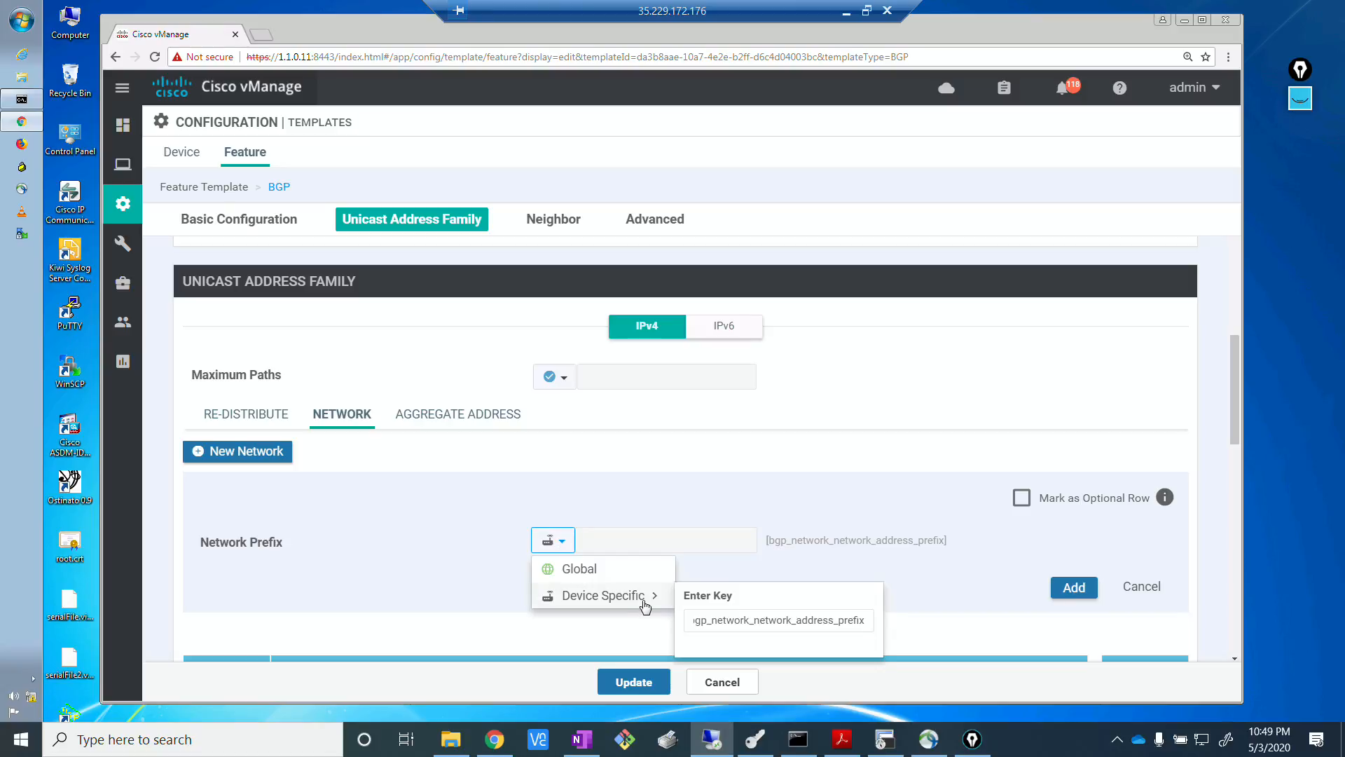
pyautogui.doubleClick(712, 616)
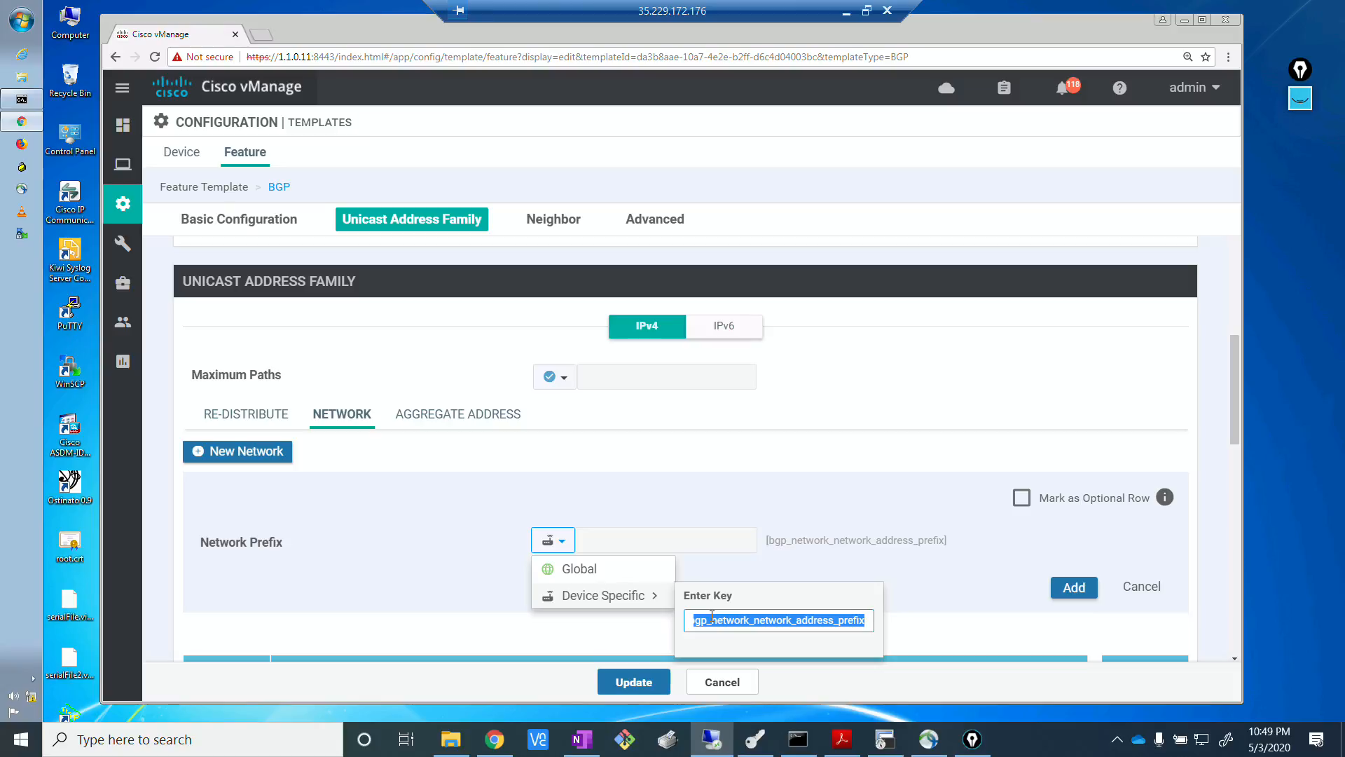
pyautogui.write('bgp')
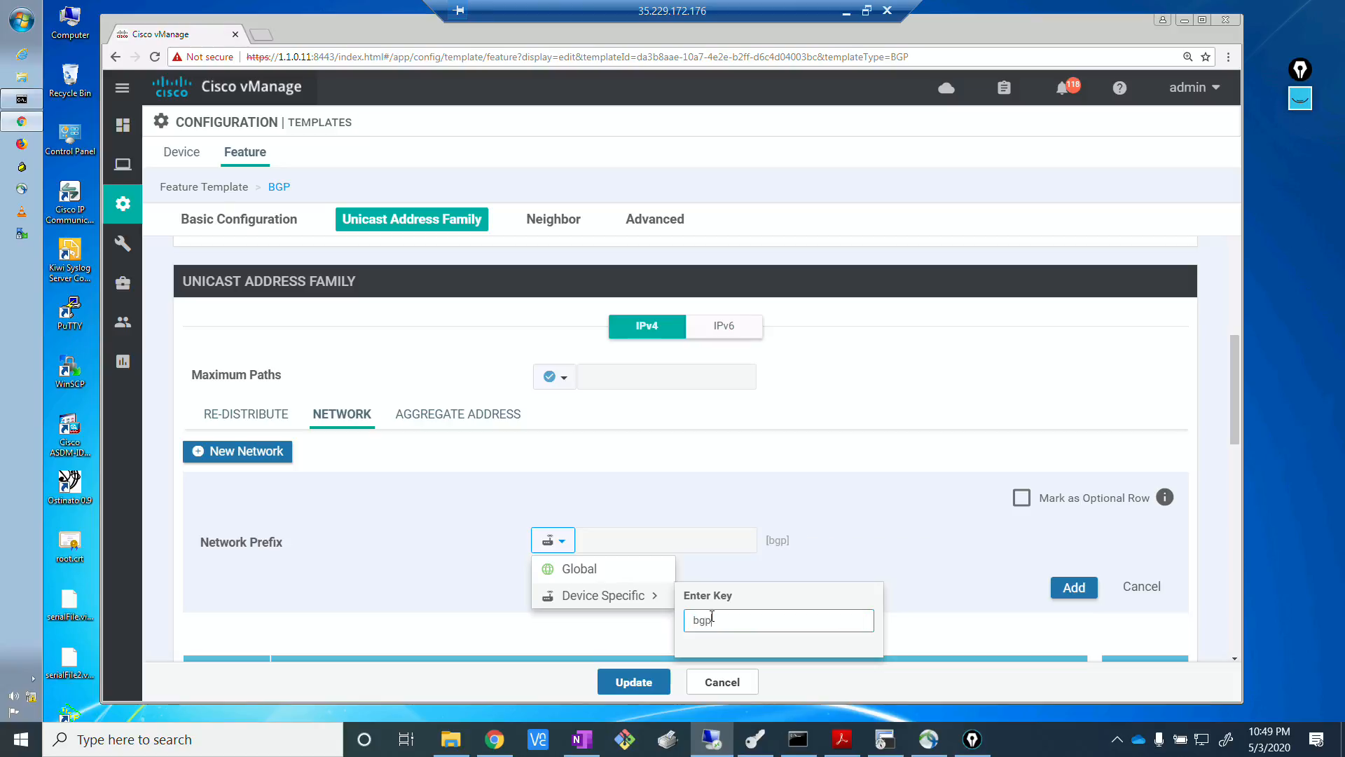
pyautogui.write('_vpn0_network_prefix1')
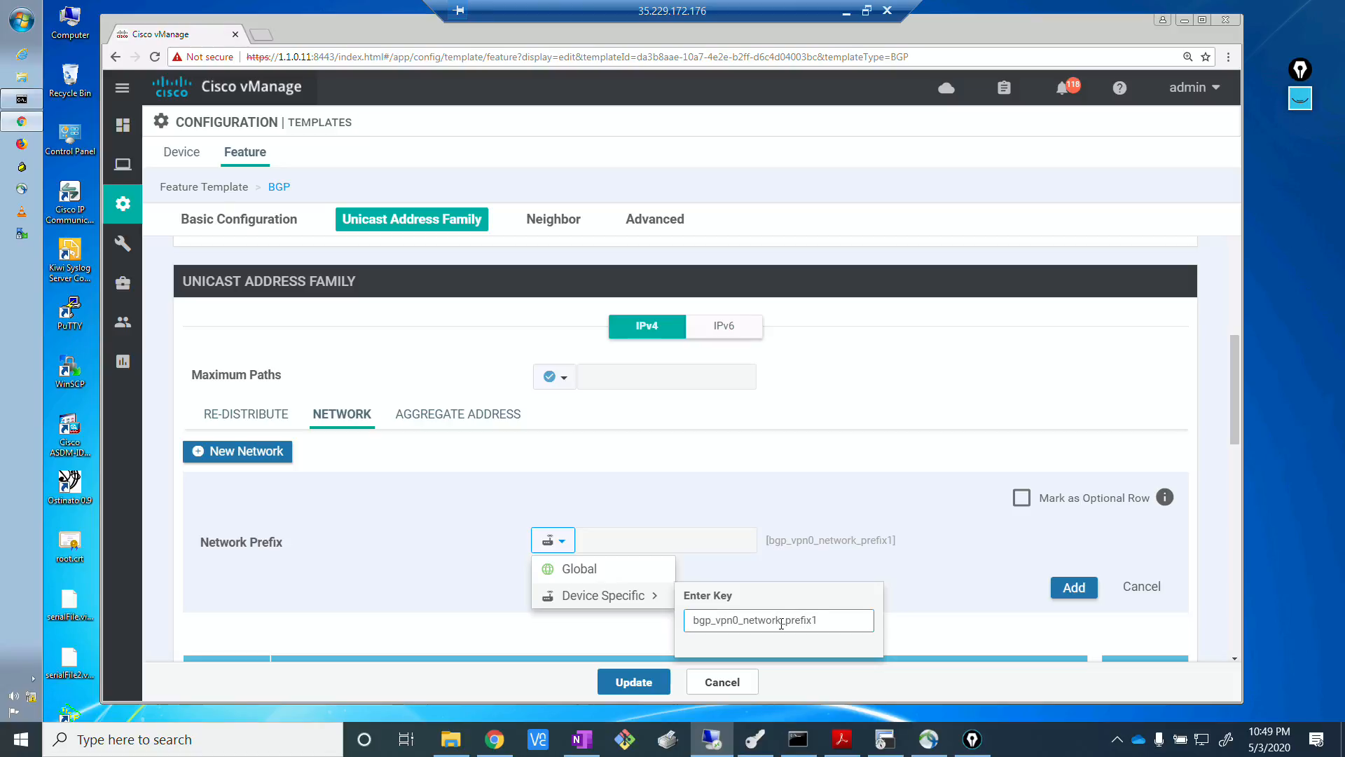
pyautogui.click(942, 609)
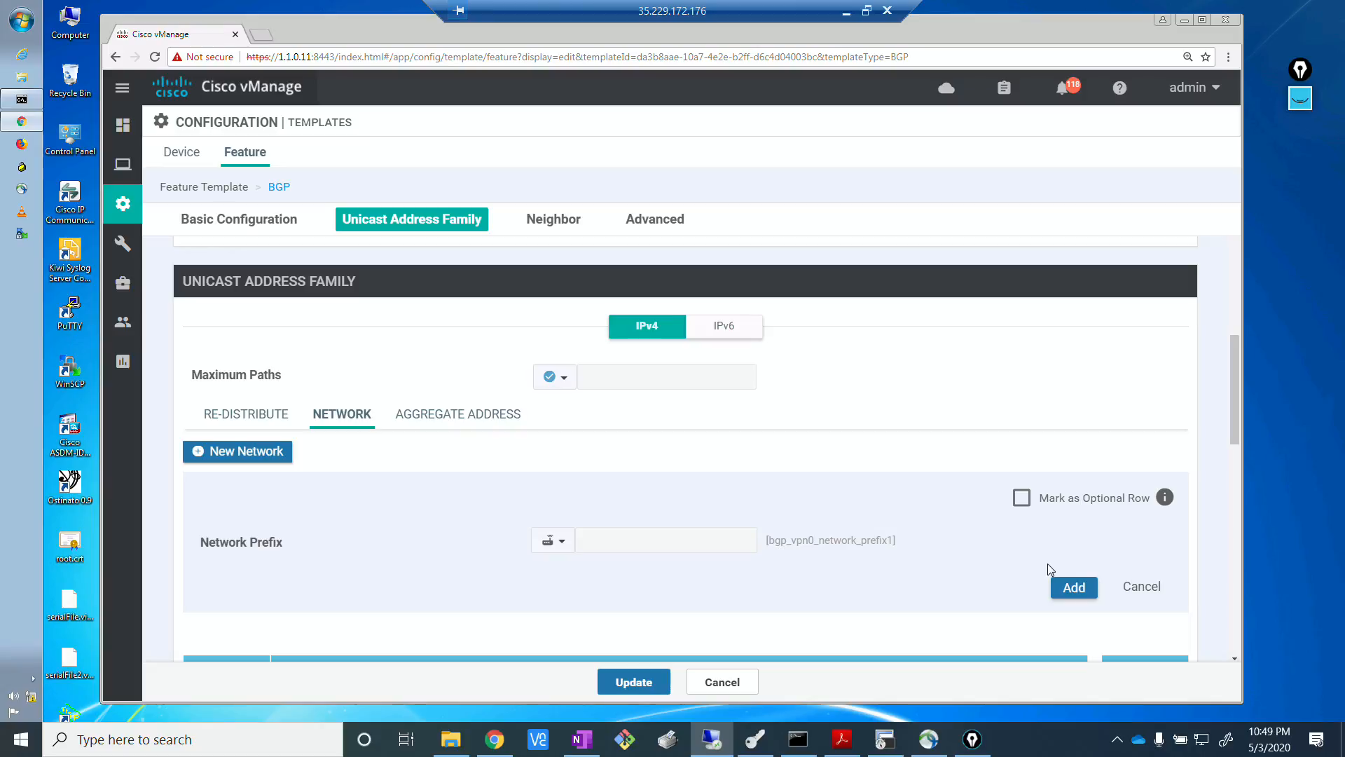
# Mark the new network row as optional, add it to the BGP template, and update the template.
pyautogui.click(1022, 498)
pyautogui.scroll(-2, 1235, 466)
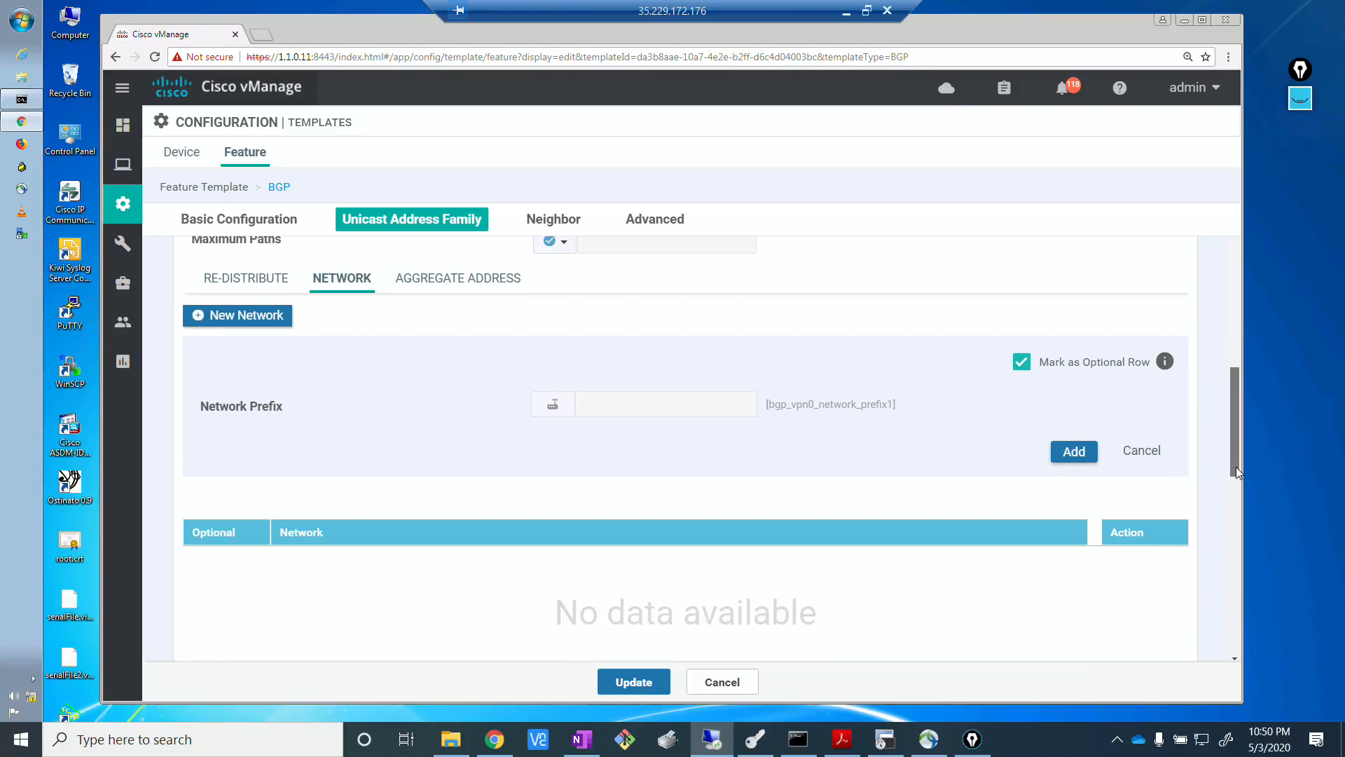
pyautogui.click(1074, 452)
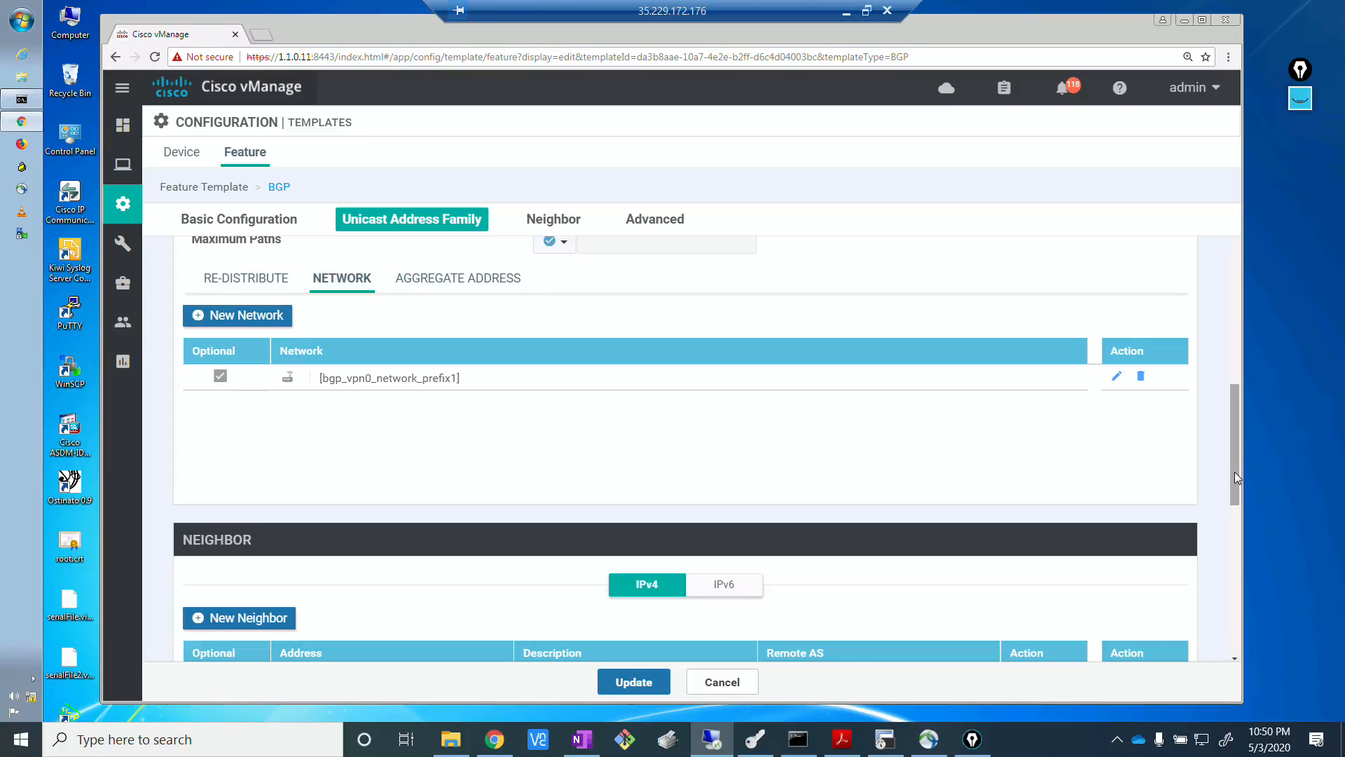
pyautogui.click(634, 683)
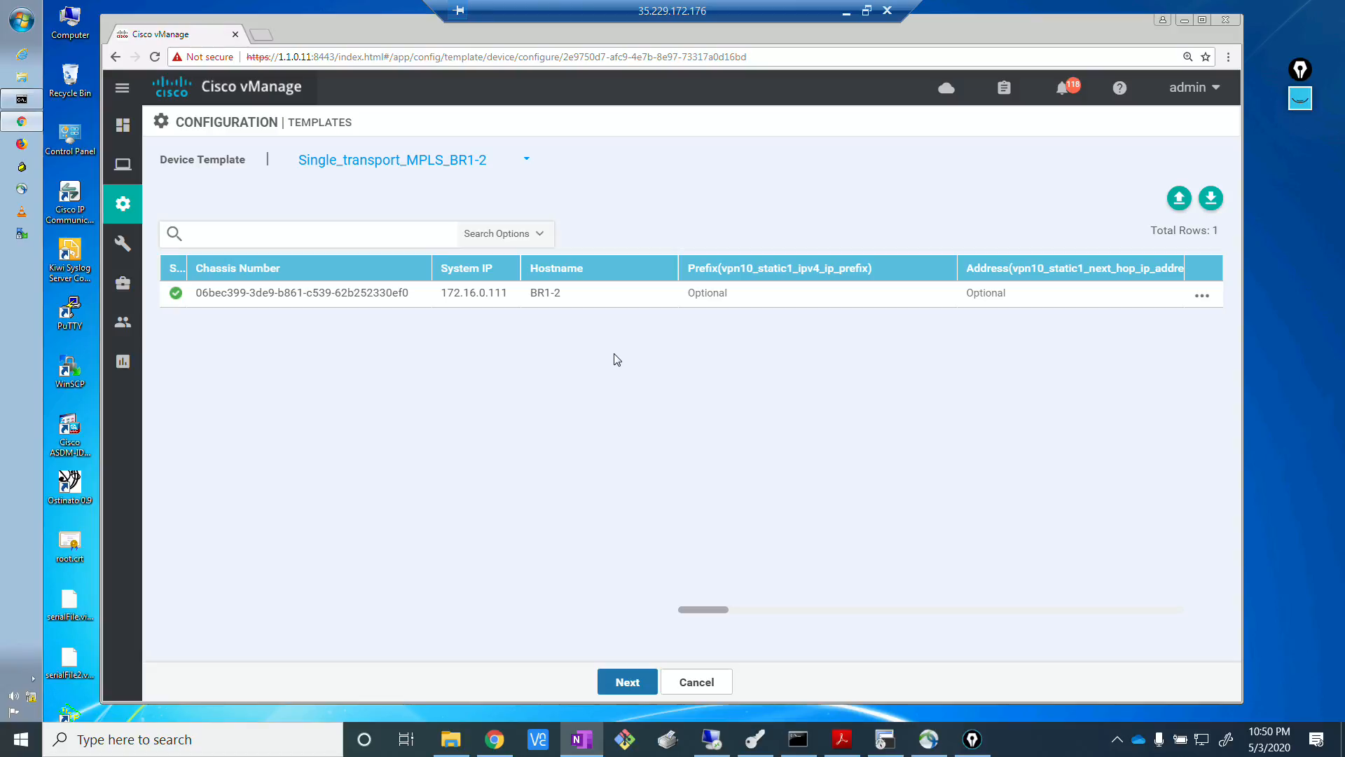
# Set BR1-2's bgp_vpn0_network_prefix1 to its loopback100 address 10.0.0.101/32 in the device variables and save them.
pyautogui.click(712, 451)
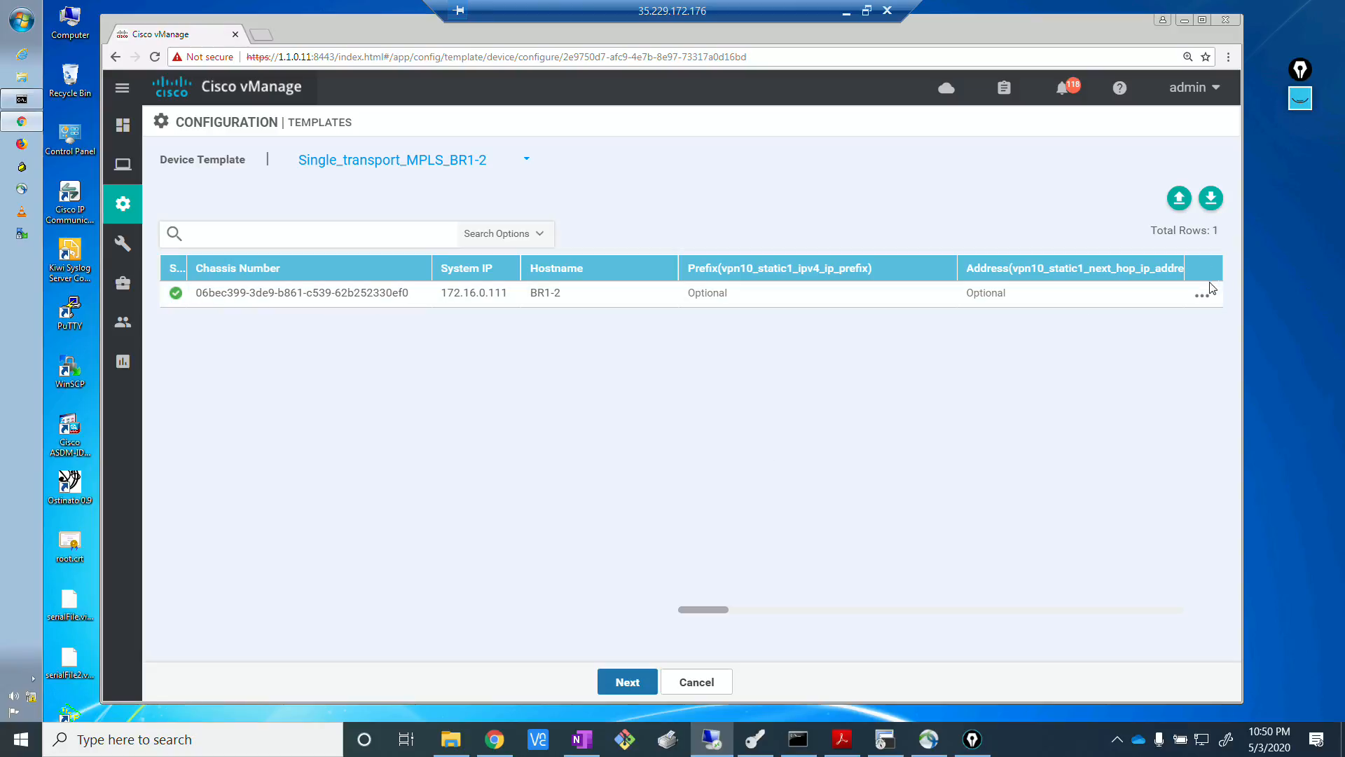
pyautogui.click(1202, 298)
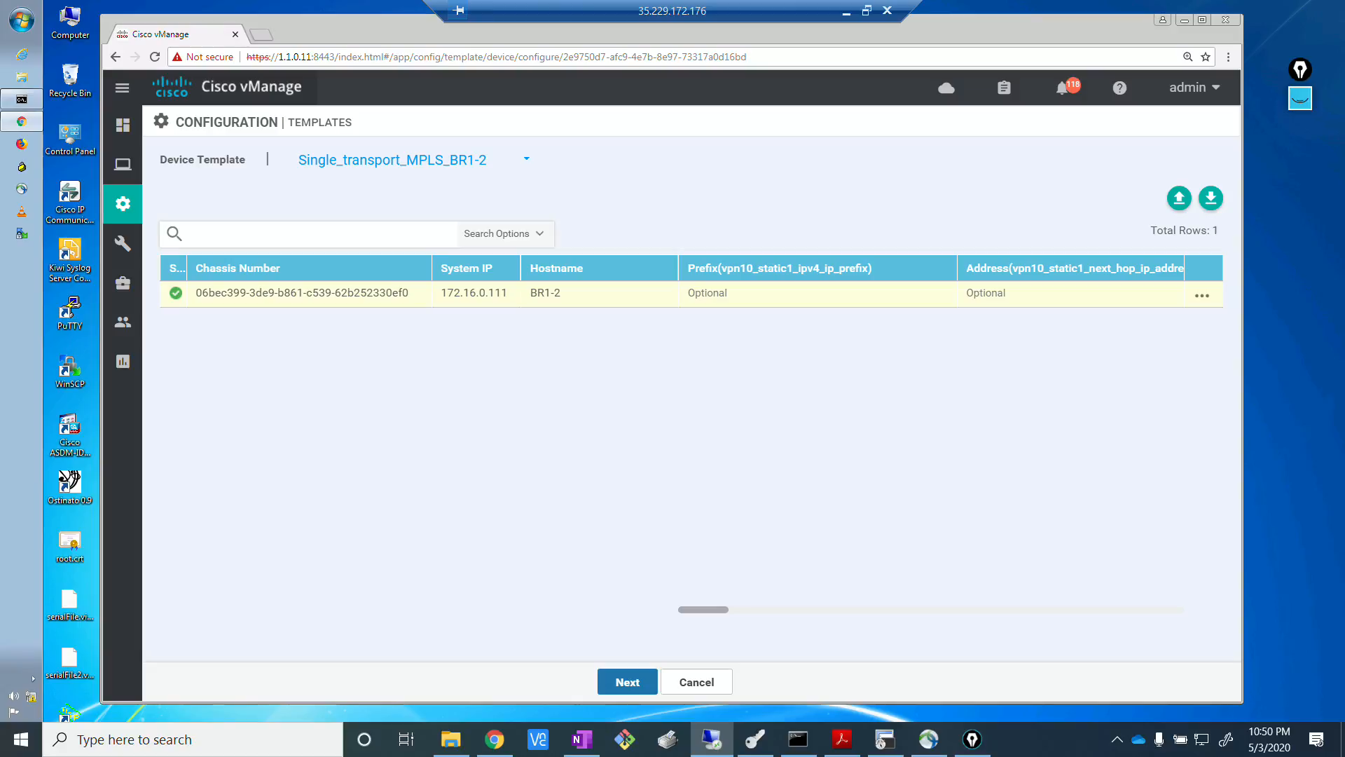
pyautogui.hotkey('alt', 'Tab')
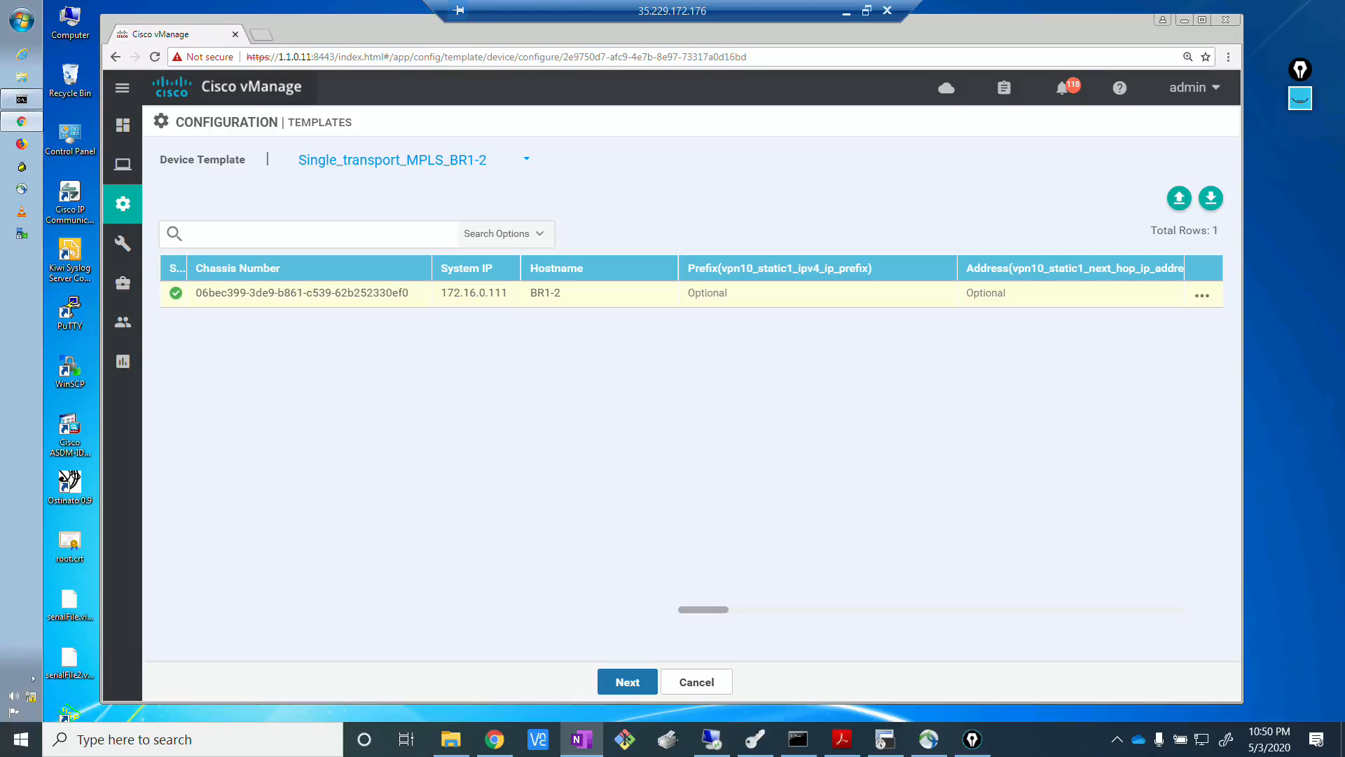
pyautogui.click(827, 432)
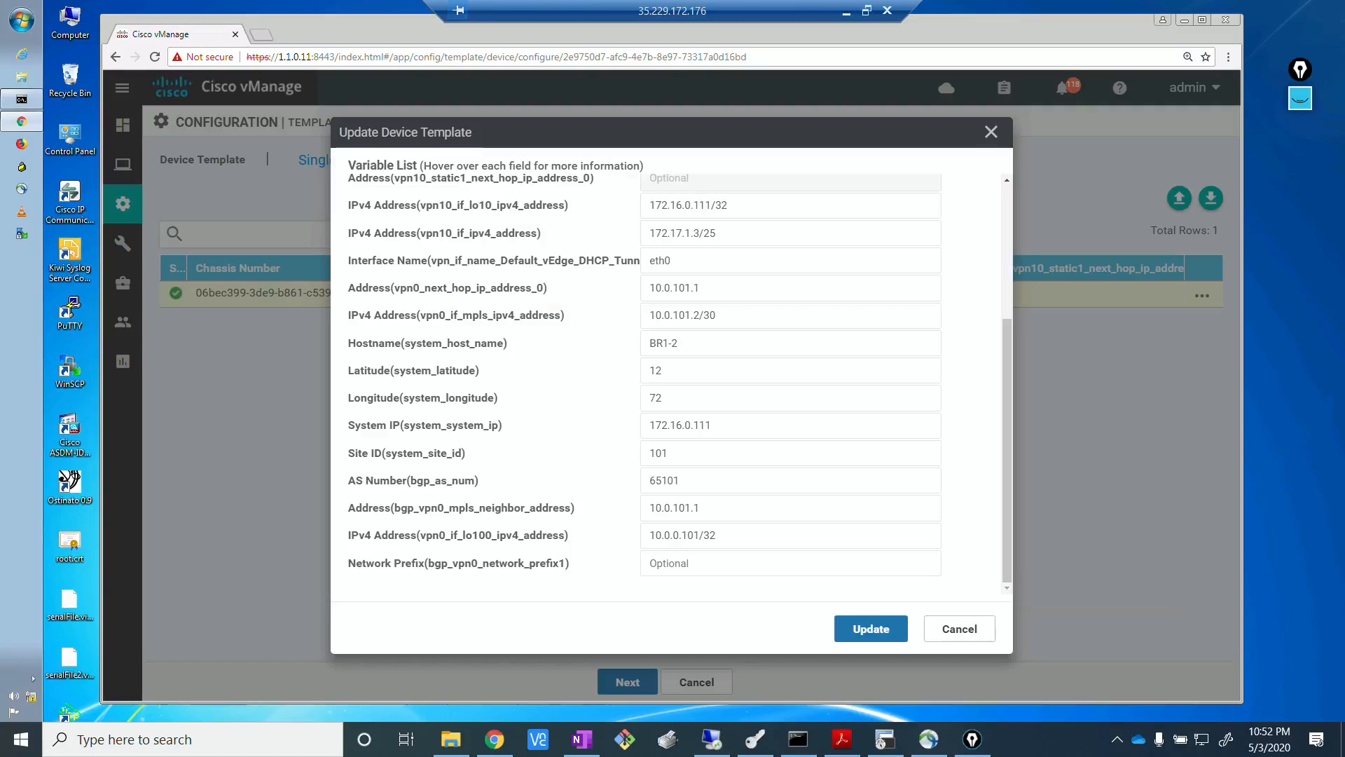
pyautogui.click(728, 565)
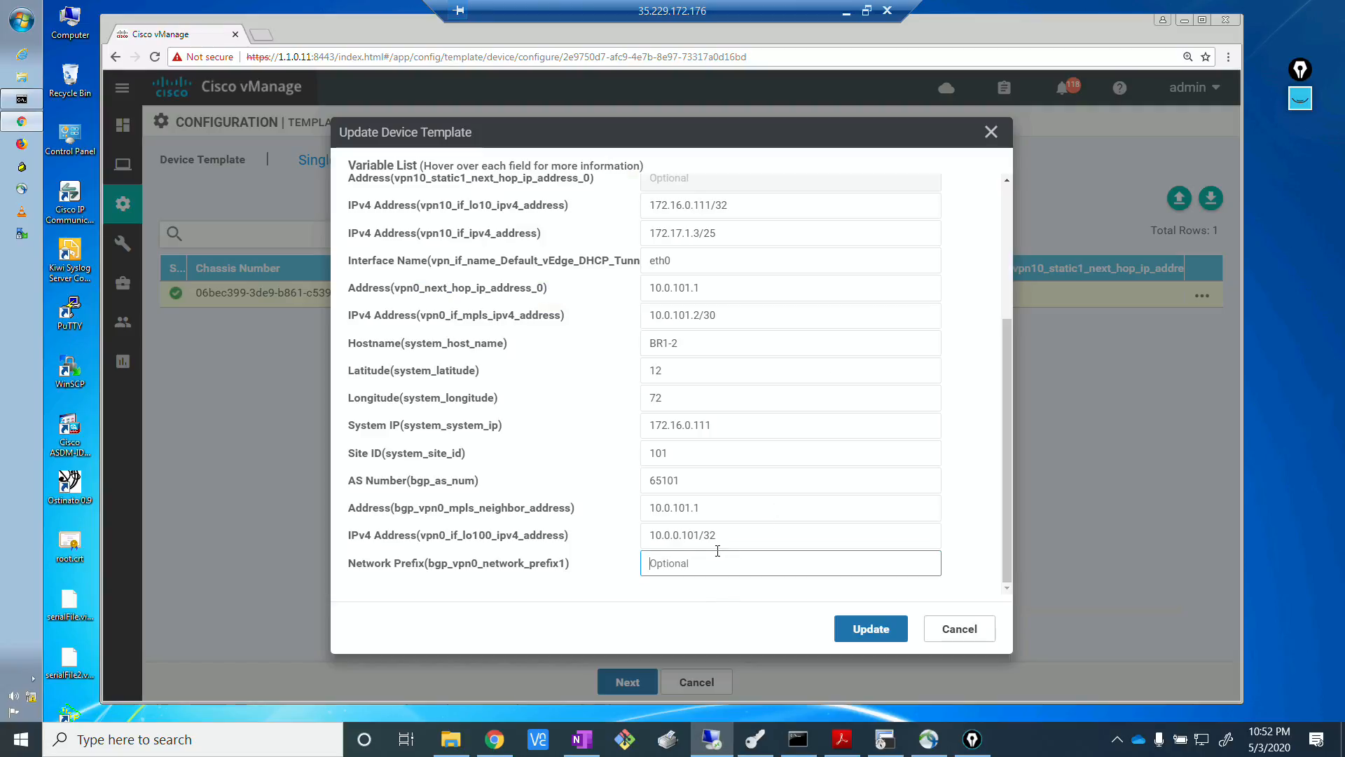
pyautogui.moveTo(727, 540); pyautogui.dragTo(630, 550)
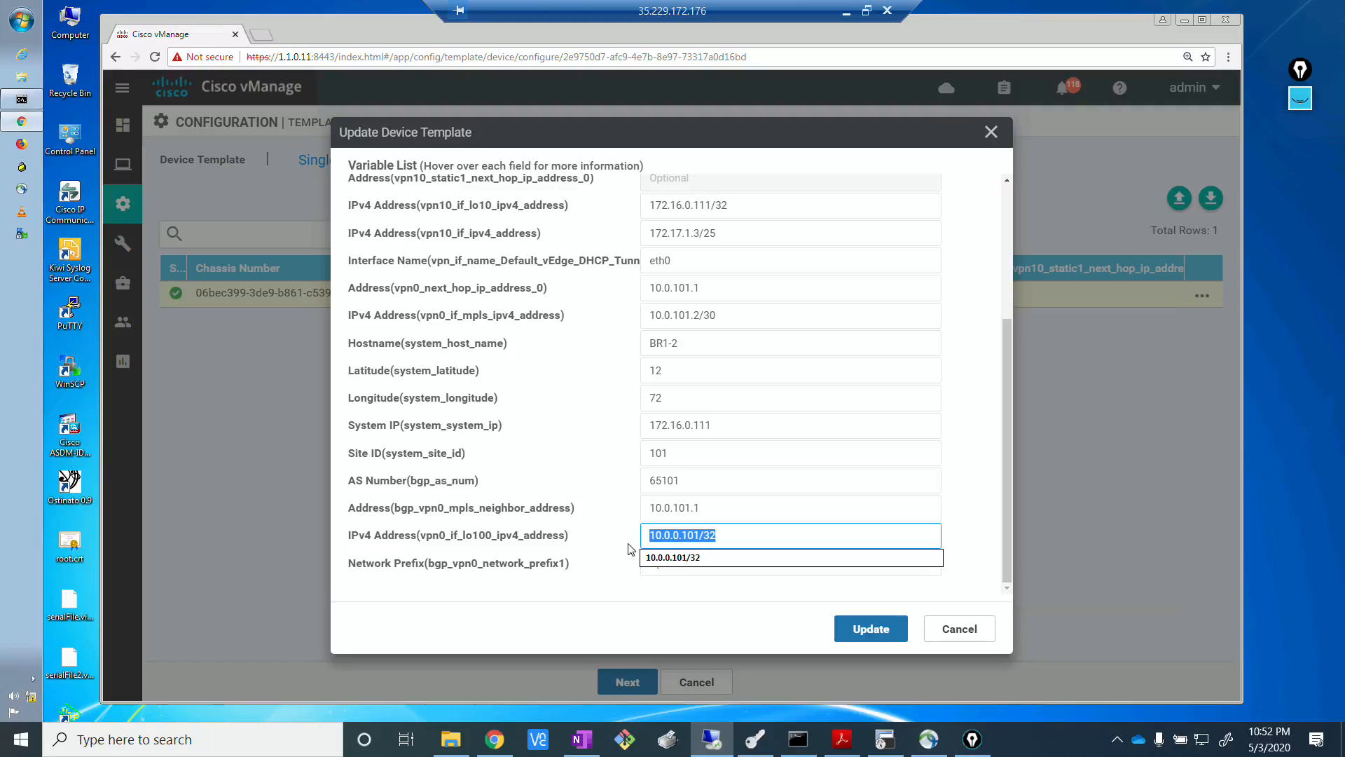
pyautogui.click(699, 558)
pyautogui.click(694, 562)
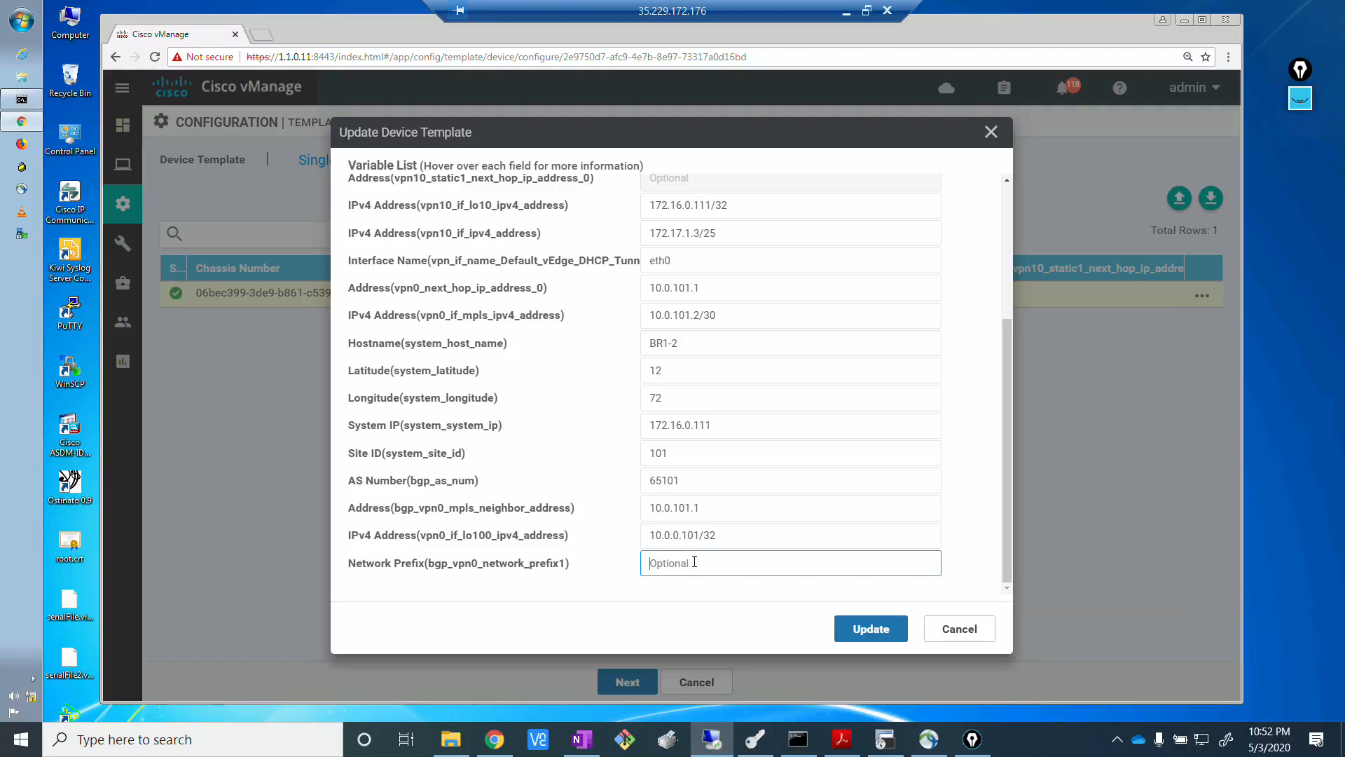
pyautogui.write('10.0.101.0/24')
pyautogui.click(869, 628)
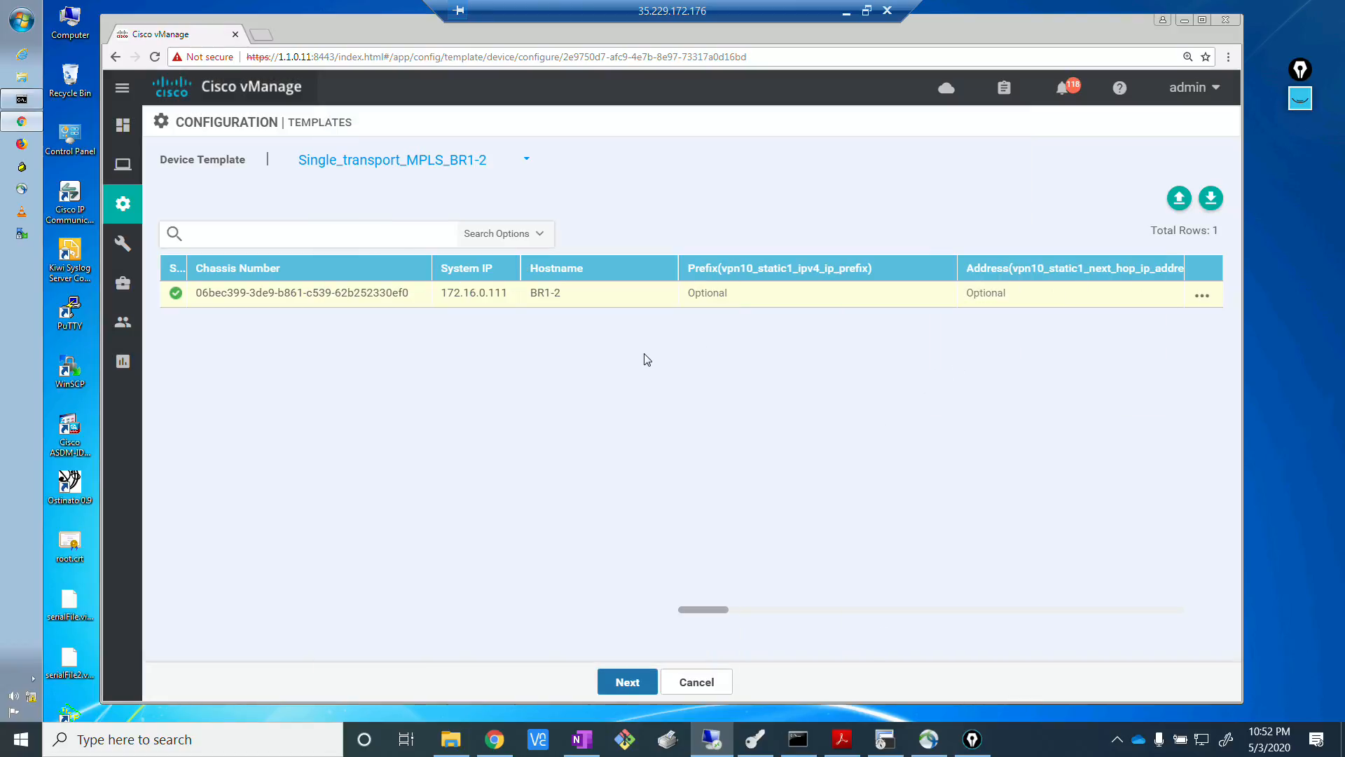
# For the Dual_transport device template, set BR2's bgp_vpn0_network_prefix1 to its loopback100 address 10.0.0.102/32 and save the variables.
pyautogui.click(479, 162)
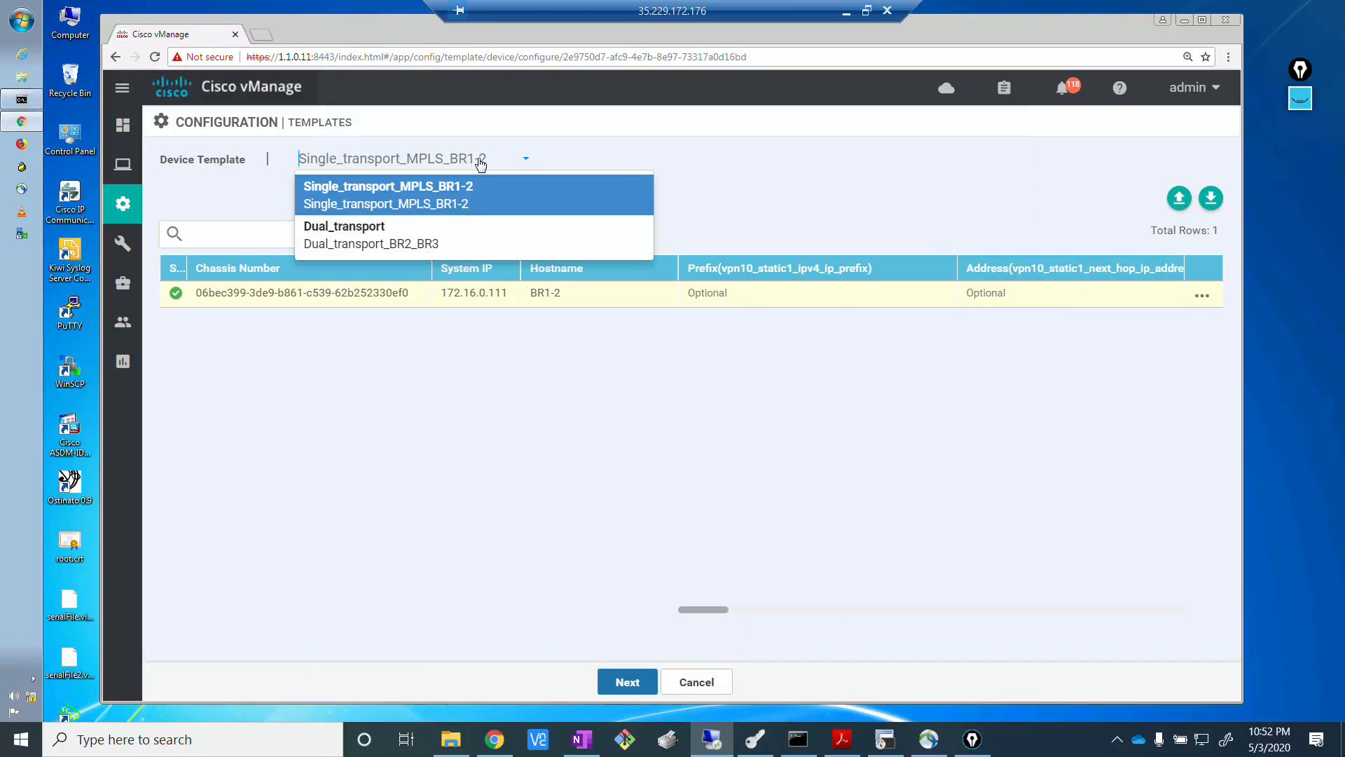
pyautogui.click(407, 239)
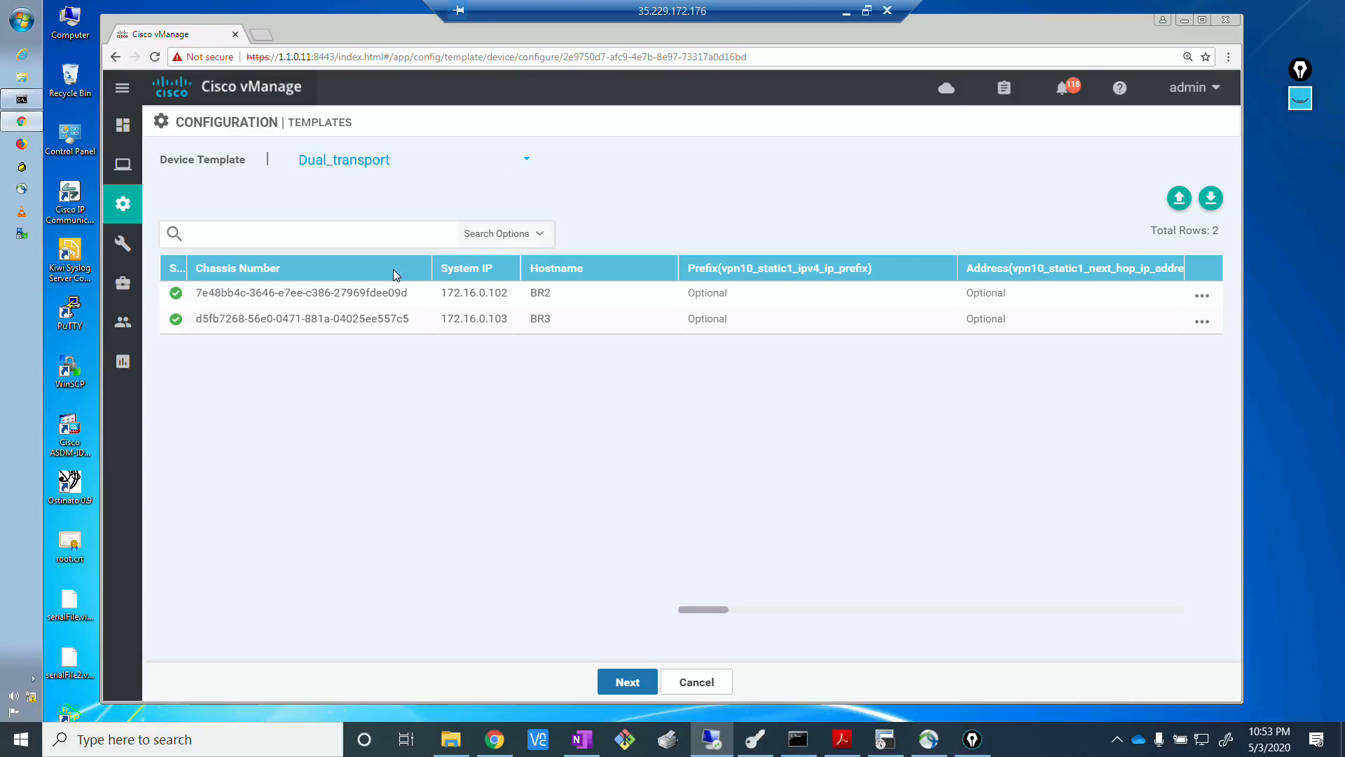
pyautogui.click(1202, 298)
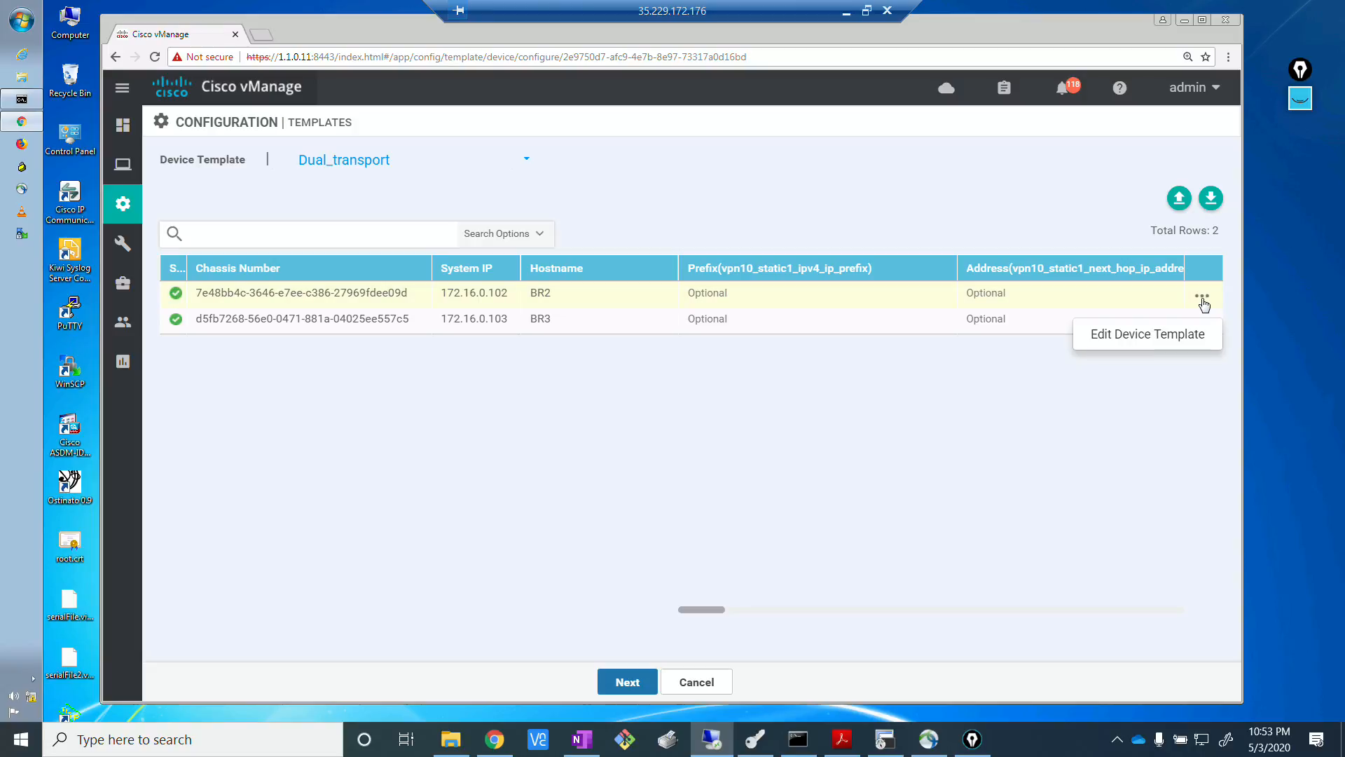
pyautogui.click(1158, 335)
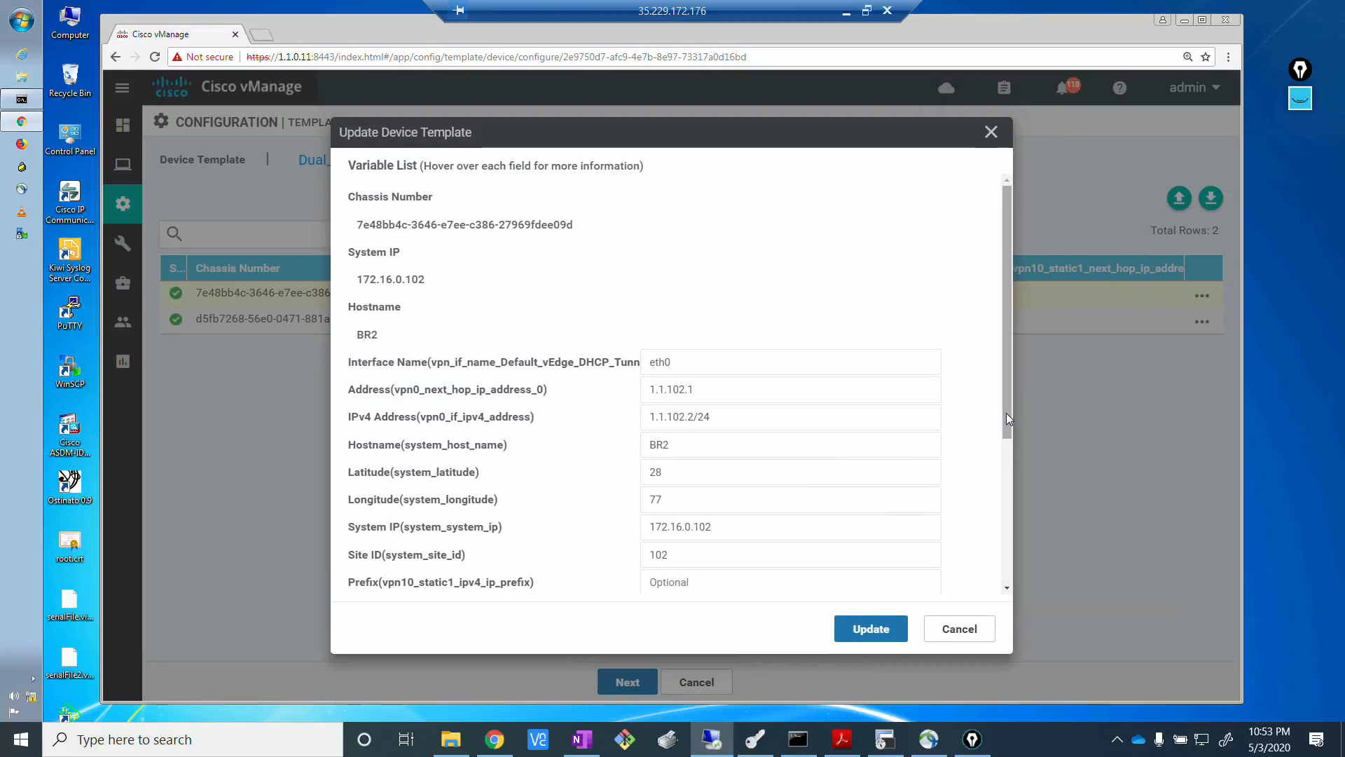
pyautogui.scroll(-2, 1006, 414)
pyautogui.moveTo(1012, 562); pyautogui.dragTo(1007, 580)
pyautogui.moveTo(748, 536); pyautogui.dragTo(631, 523)
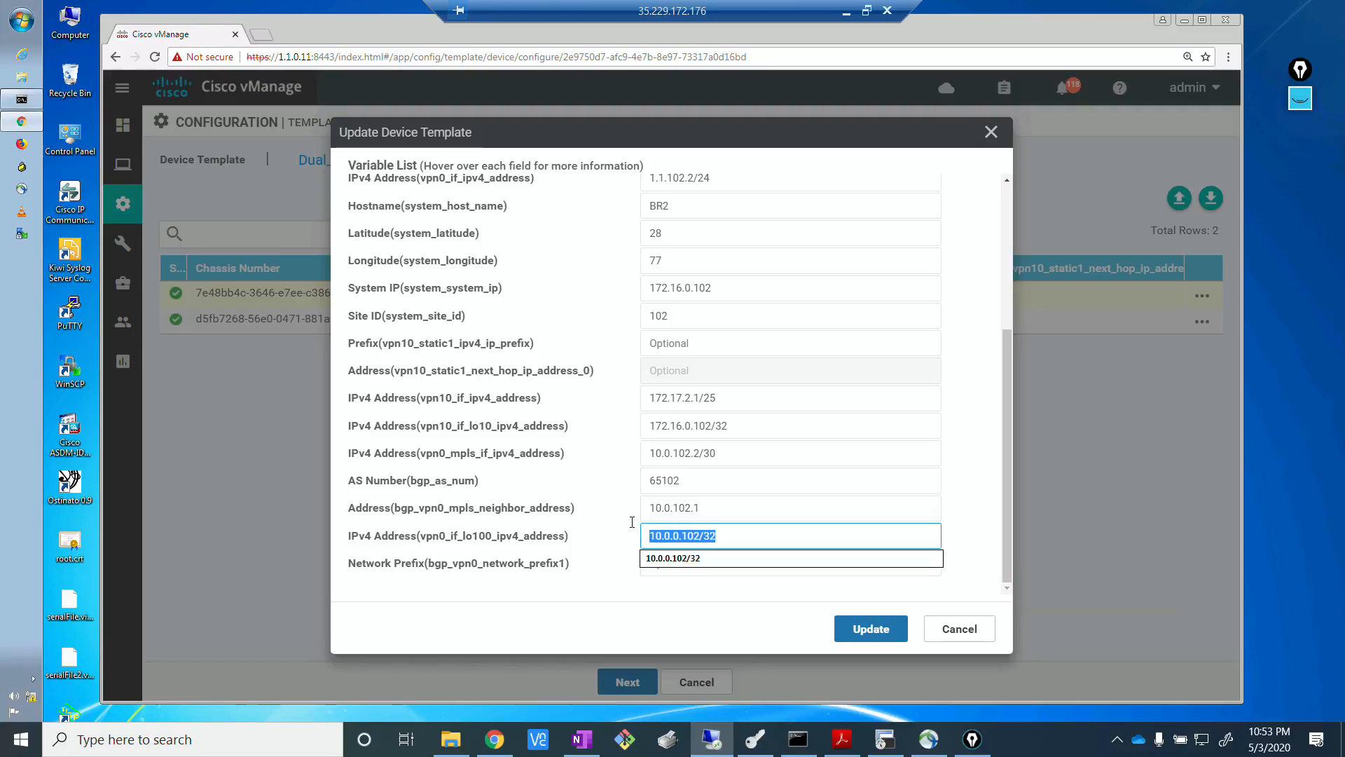
pyautogui.click(681, 584)
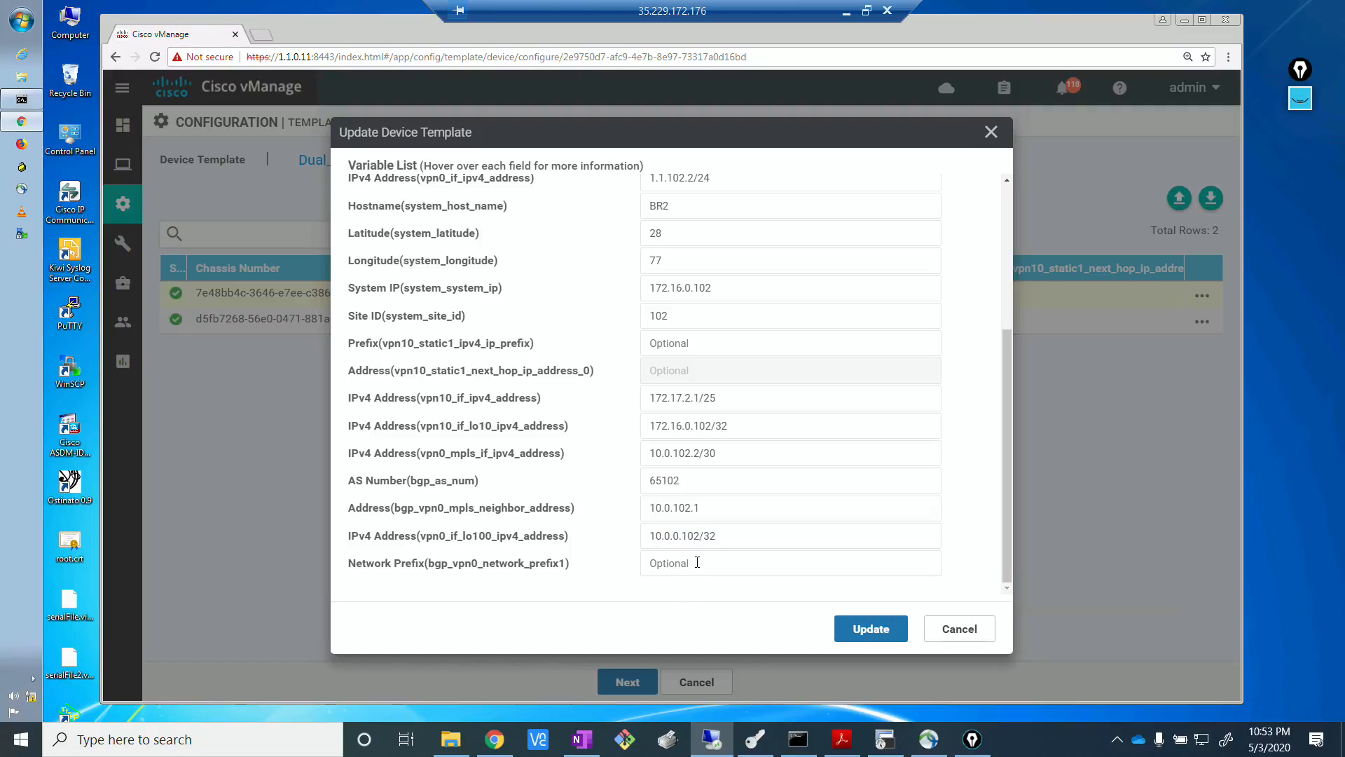
pyautogui.click(697, 562)
pyautogui.write('10.0.0.102/32')
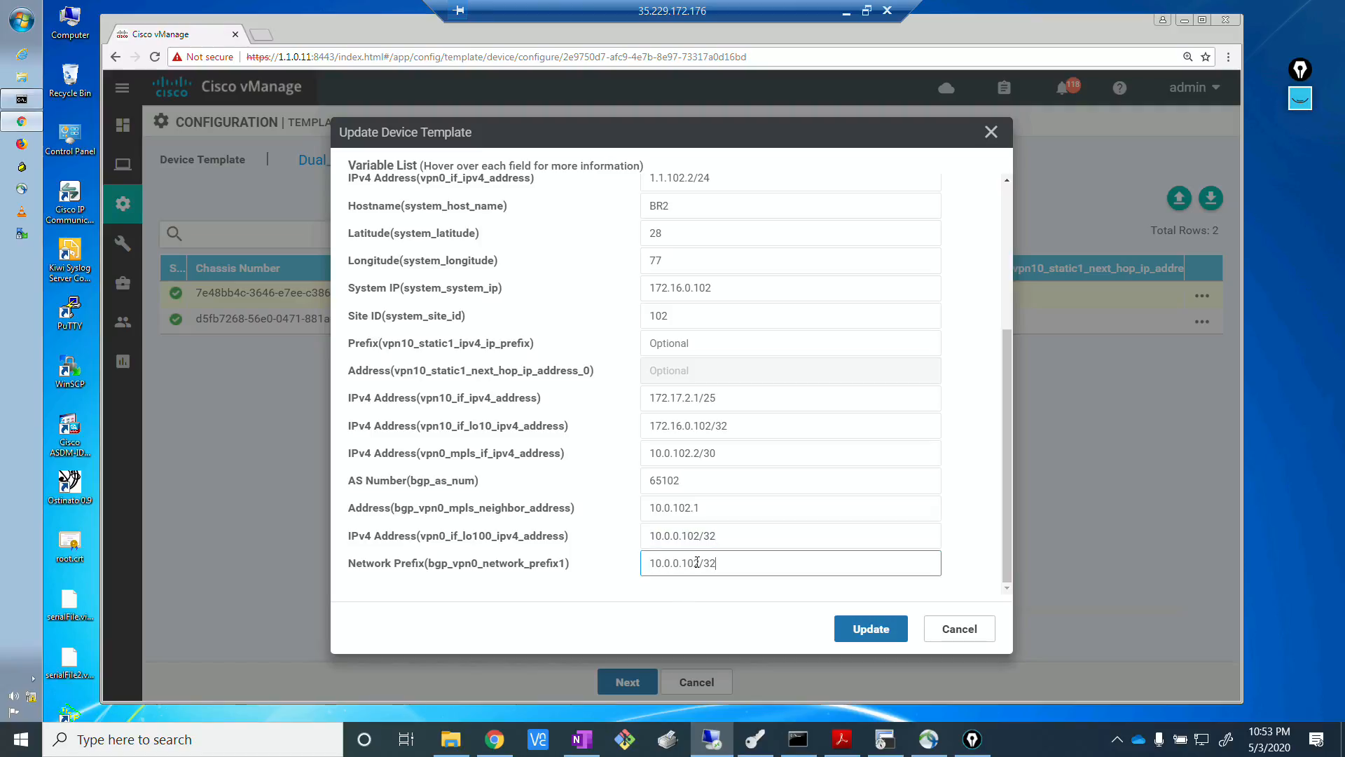
pyautogui.click(871, 629)
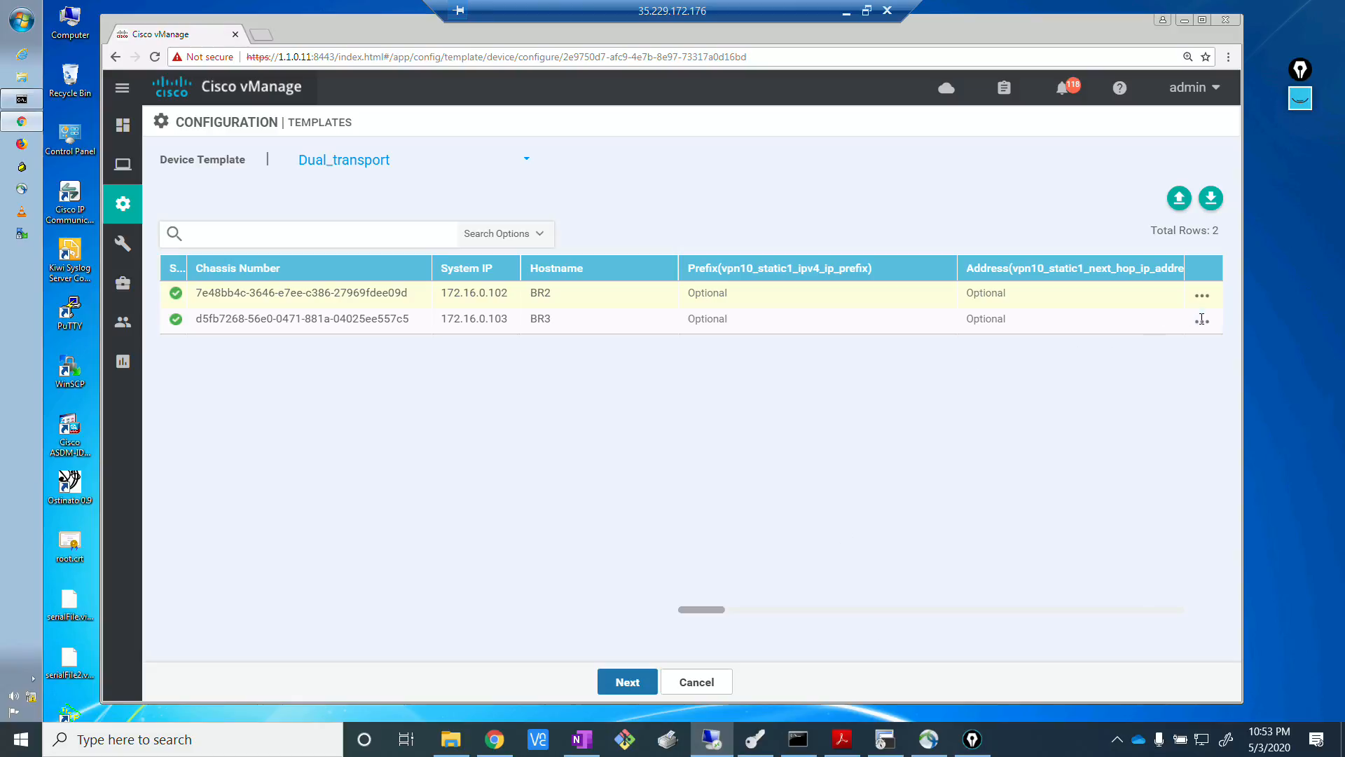
# Set BR3's bgp_vpn0_network_prefix1 to its loopback100 address 10.0.0.103/32 in the device variables and save them.
pyautogui.click(1202, 322)
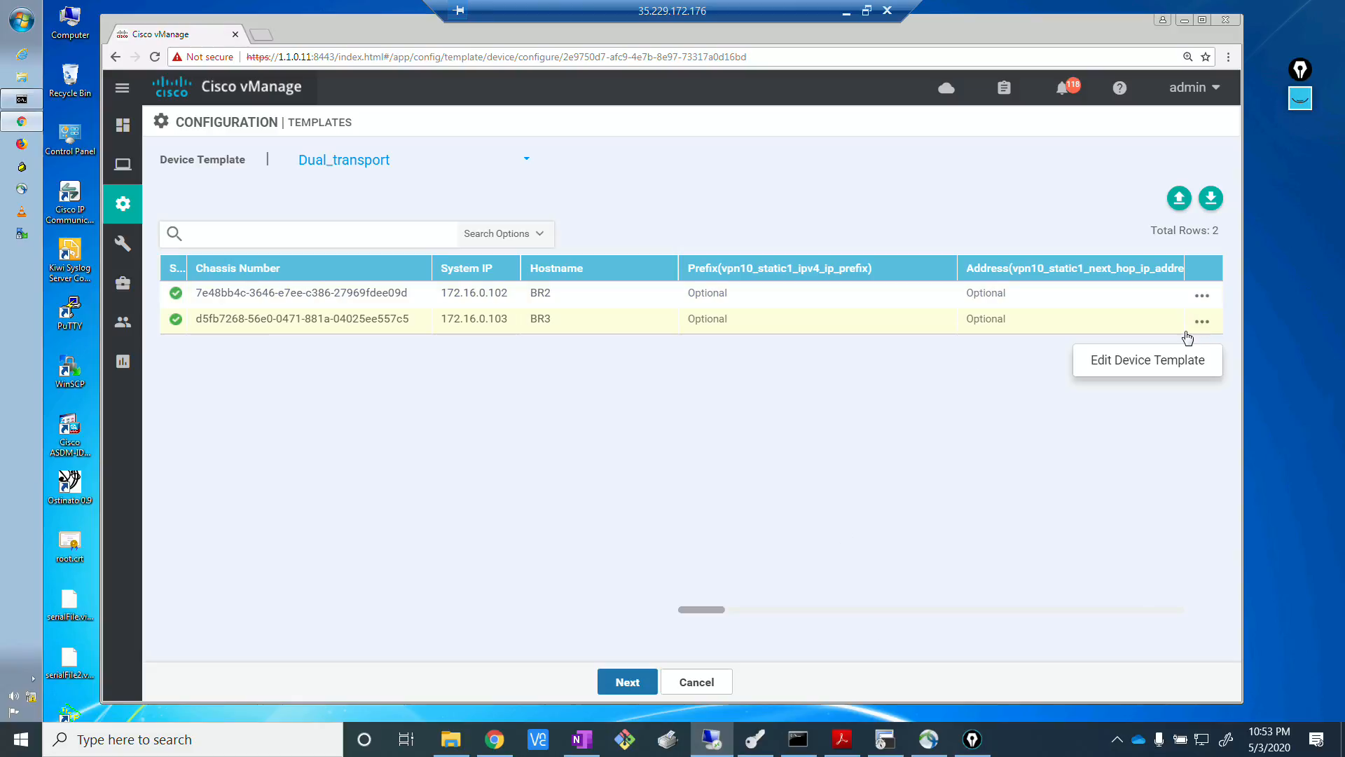
pyautogui.click(1149, 359)
pyautogui.scroll(-4, 1007, 463)
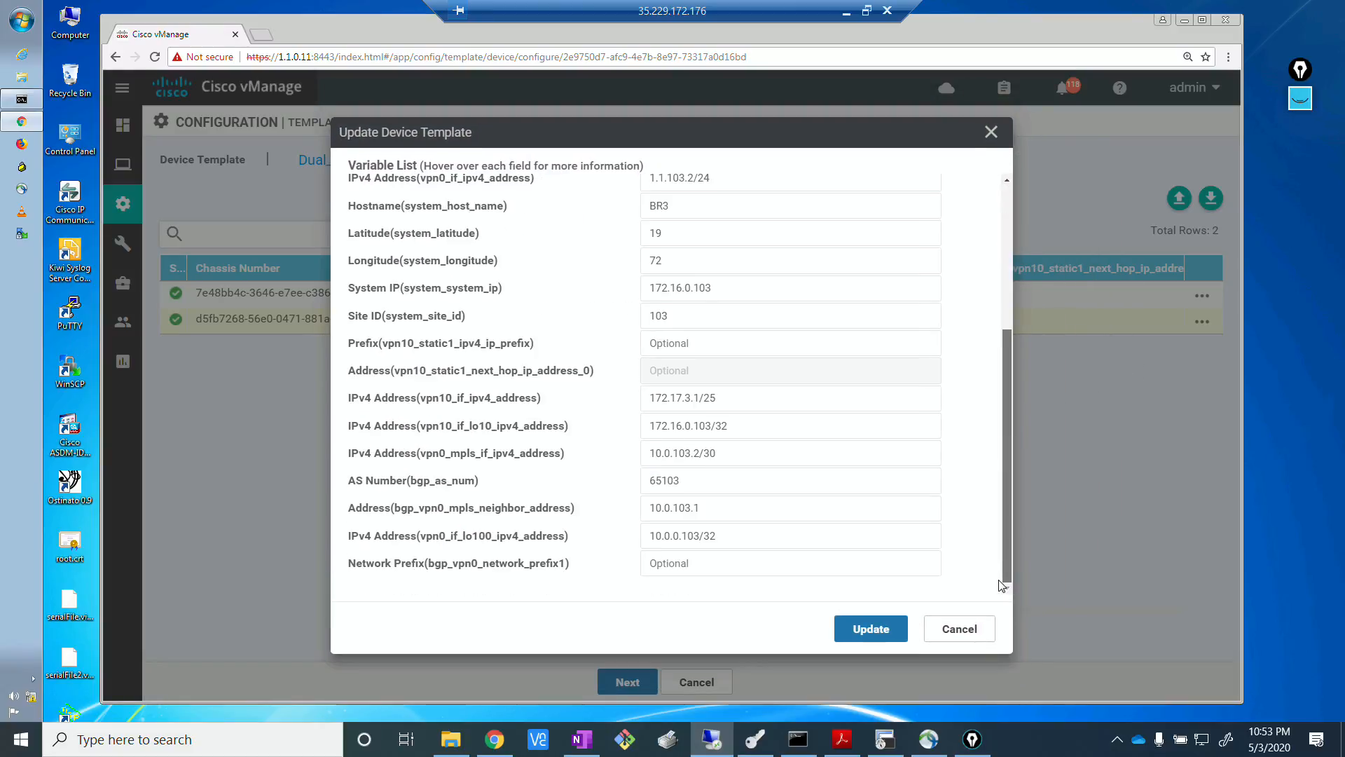
pyautogui.tripleClick(679, 535)
pyautogui.hotkey('ctrl', 'c')
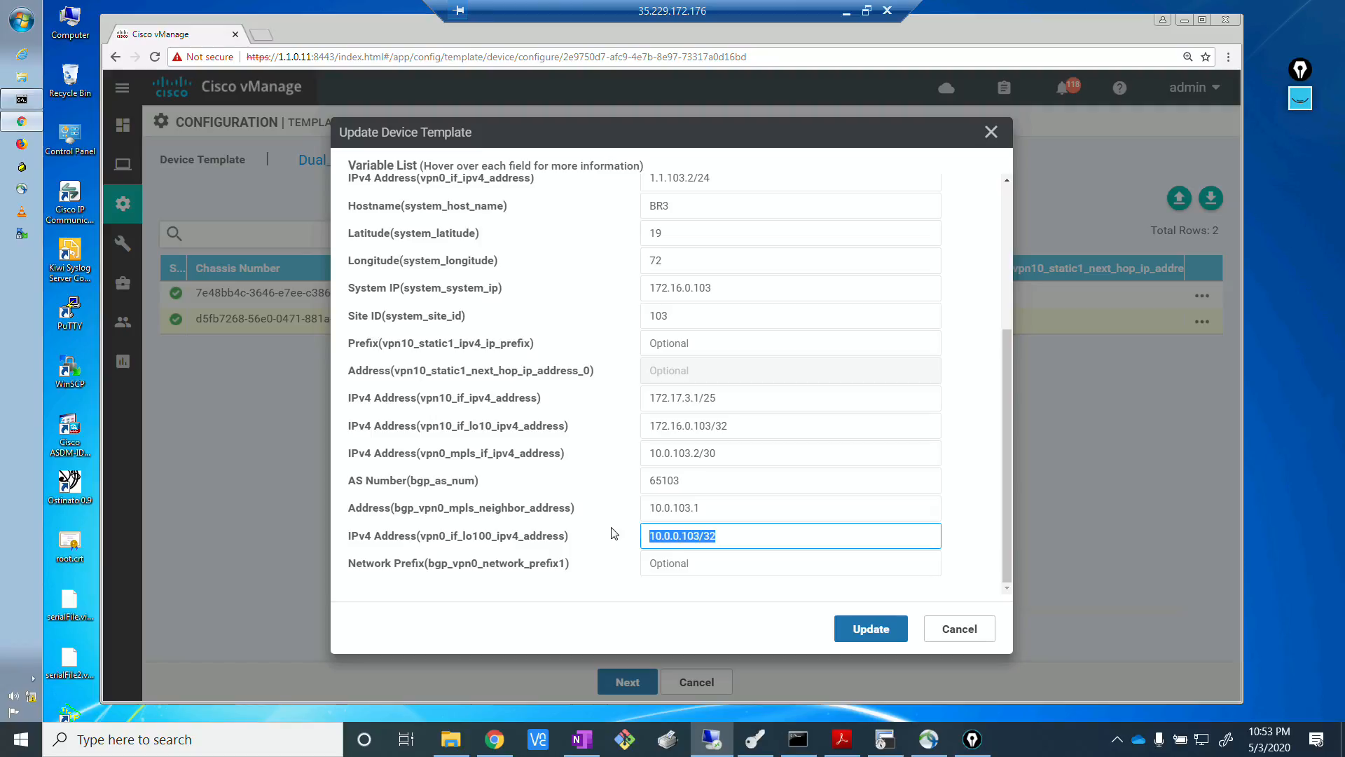
pyautogui.click(699, 562)
pyautogui.hotkey('ctrl', 'v')
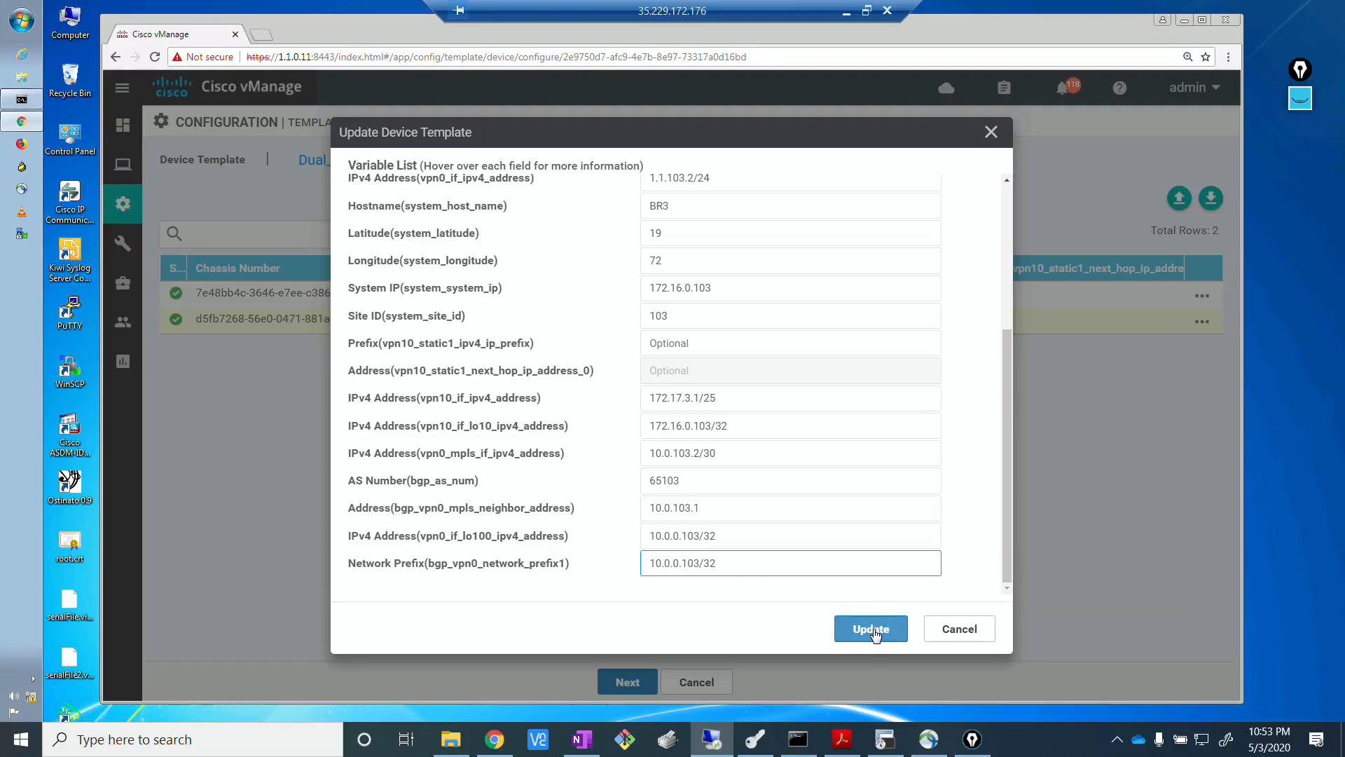
pyautogui.click(874, 629)
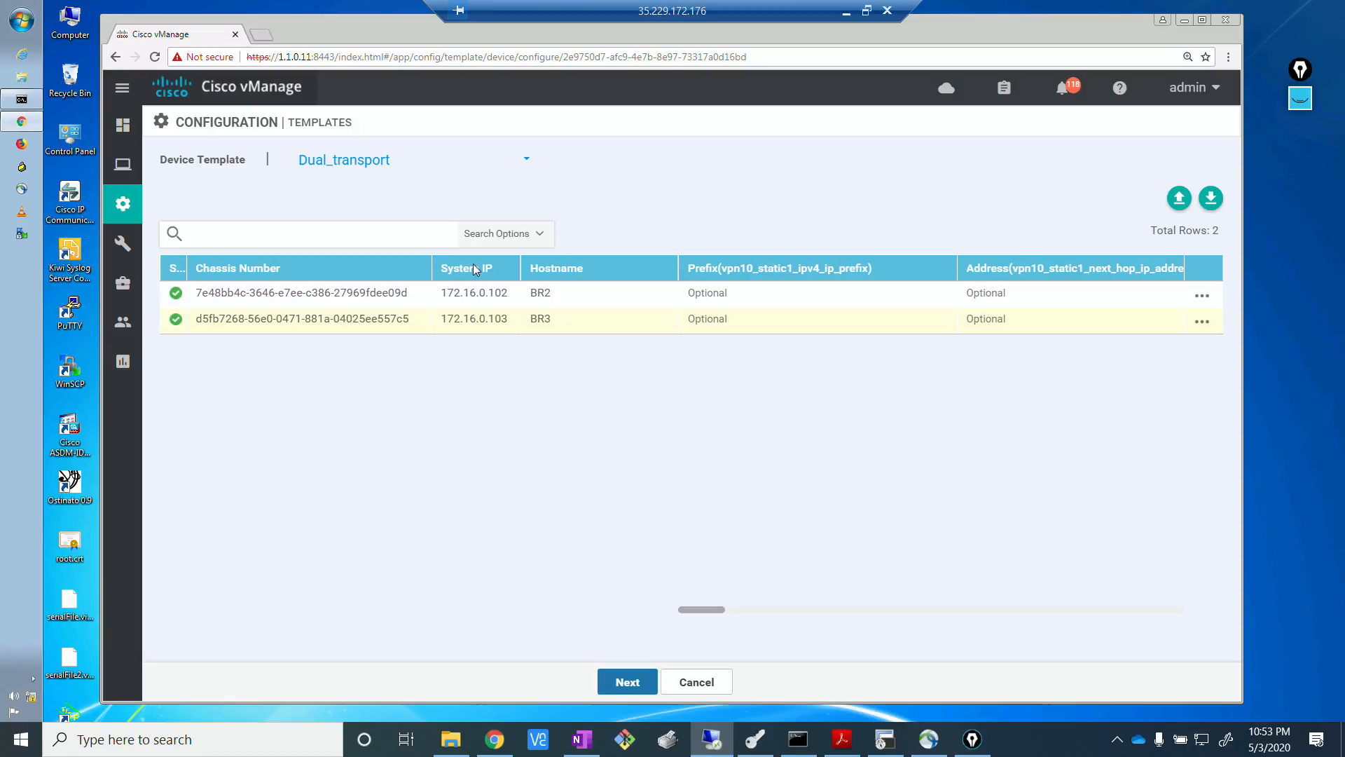
# Review BR1-2's variables under the Single_transport_MPLS_BR1-2 template, checking its network prefix, and leave them unedited.
pyautogui.click(381, 161)
pyautogui.click(377, 202)
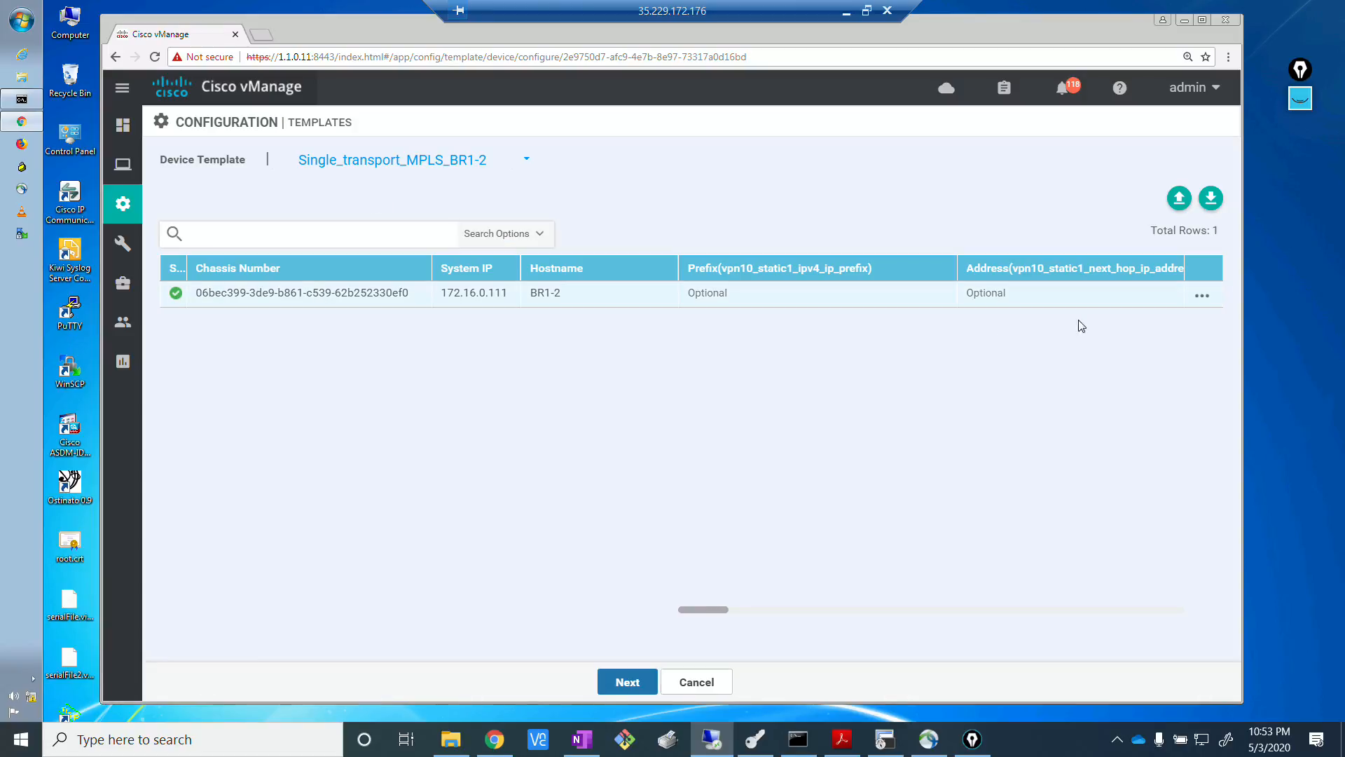
pyautogui.click(1202, 295)
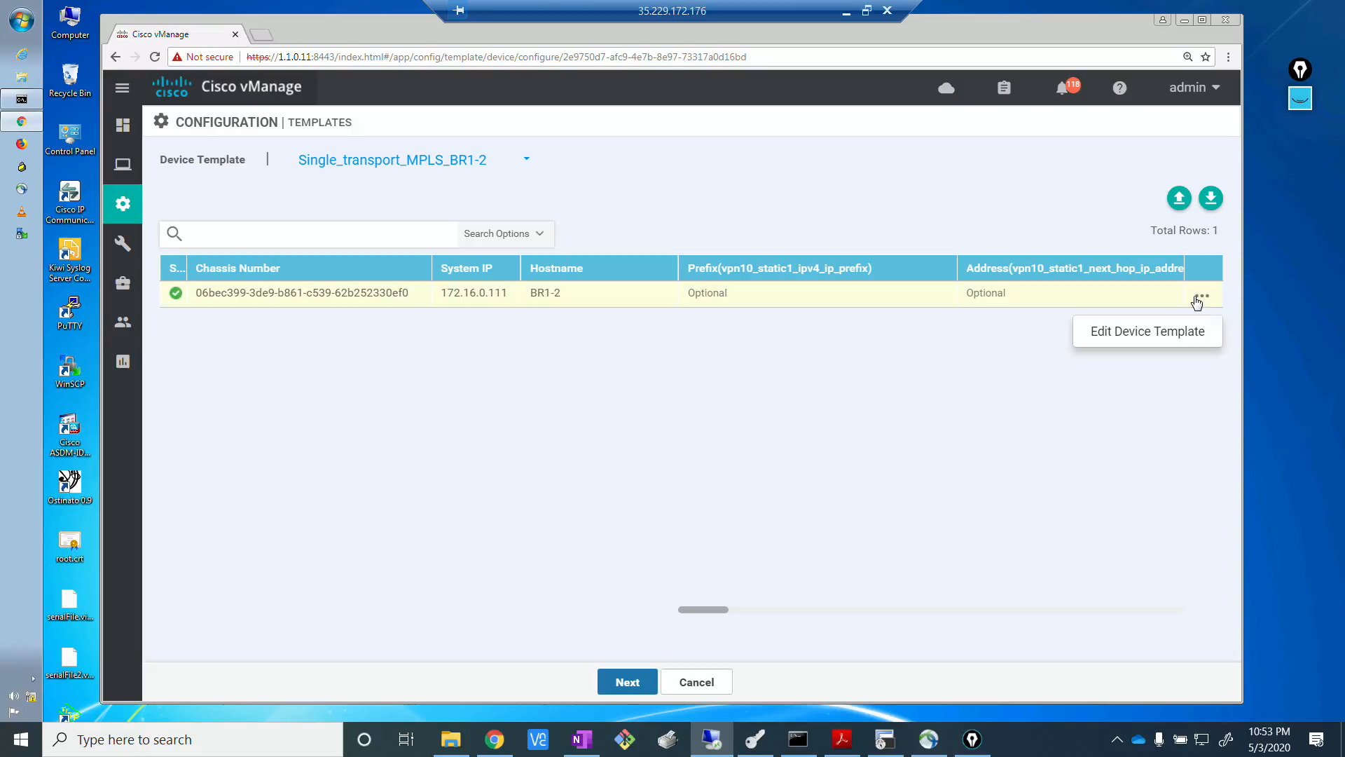
pyautogui.click(1168, 333)
pyautogui.scroll(-3, 1003, 546)
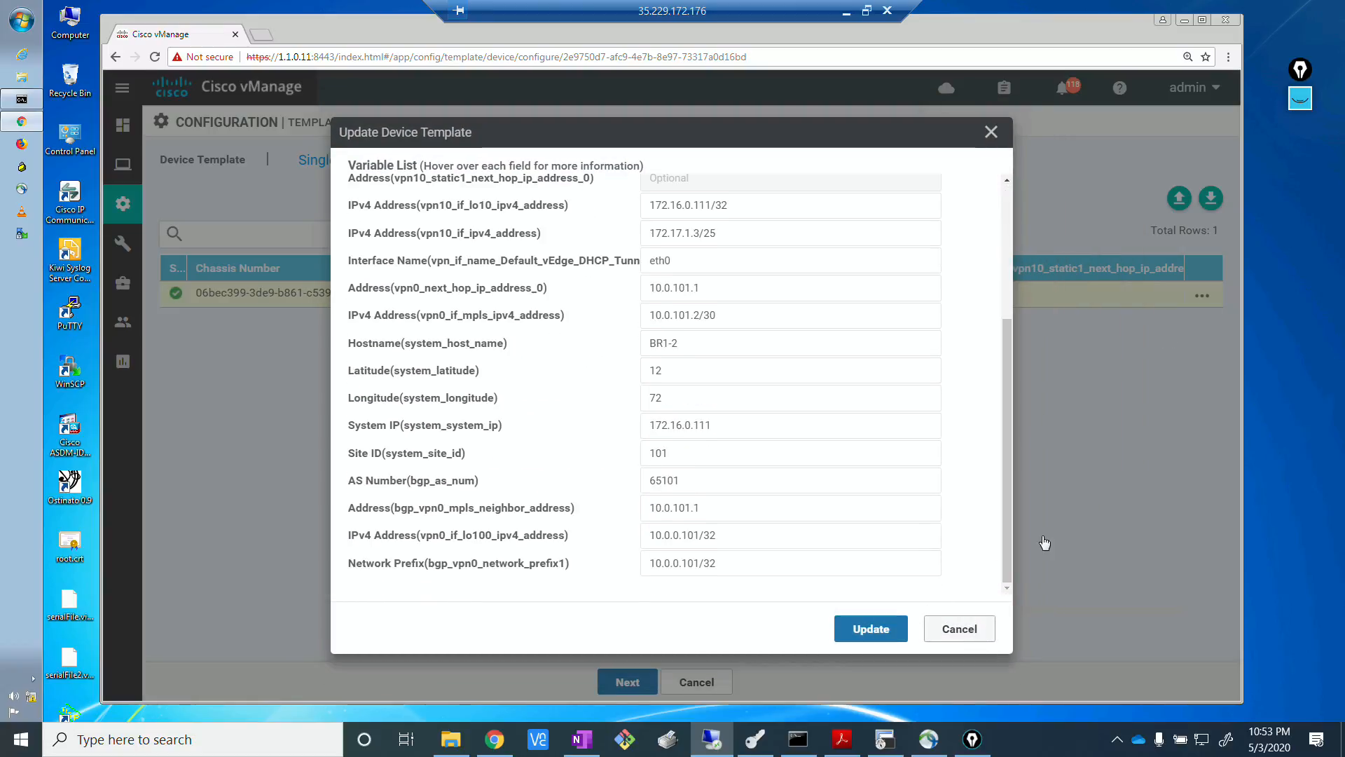
pyautogui.click(967, 629)
# Preview BR1-2's generated configuration and push the template changes, confirming them for all 3 devices.
pyautogui.click(646, 683)
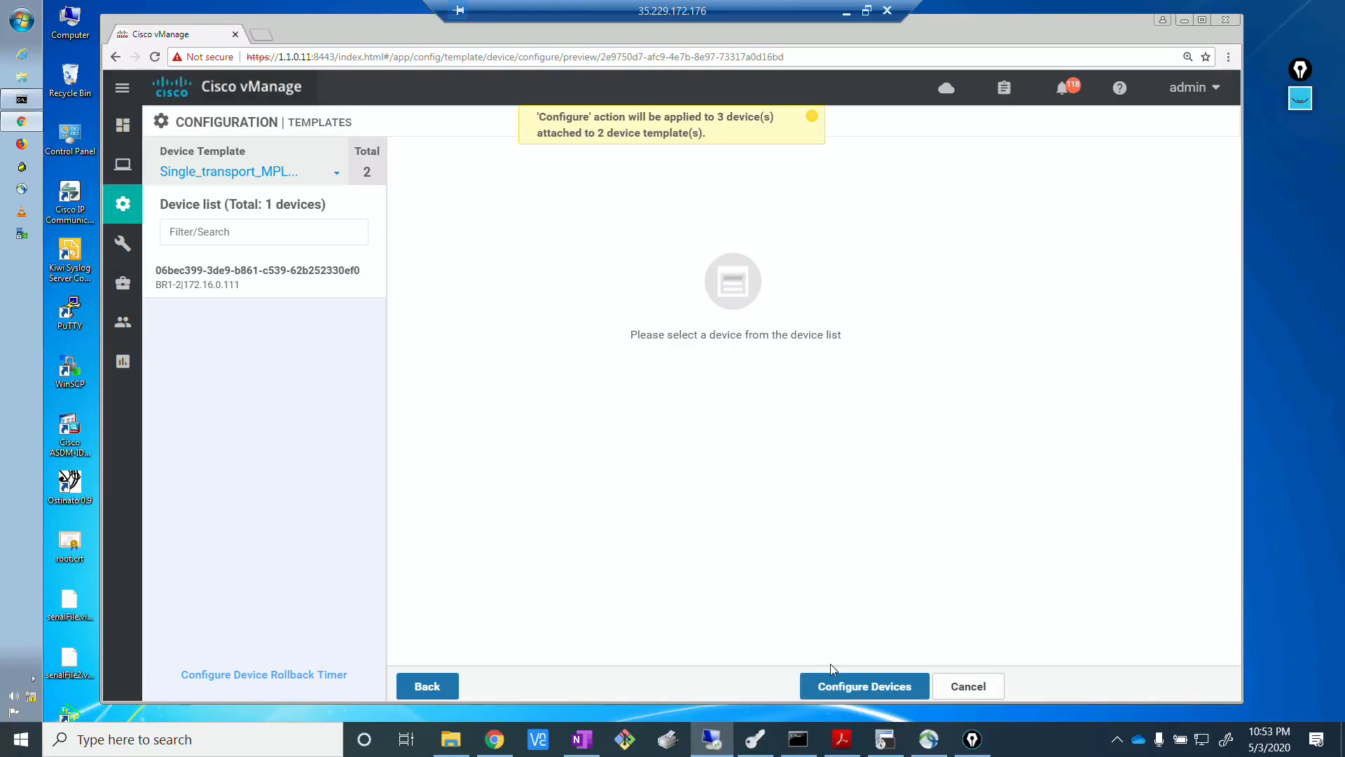
pyautogui.click(888, 690)
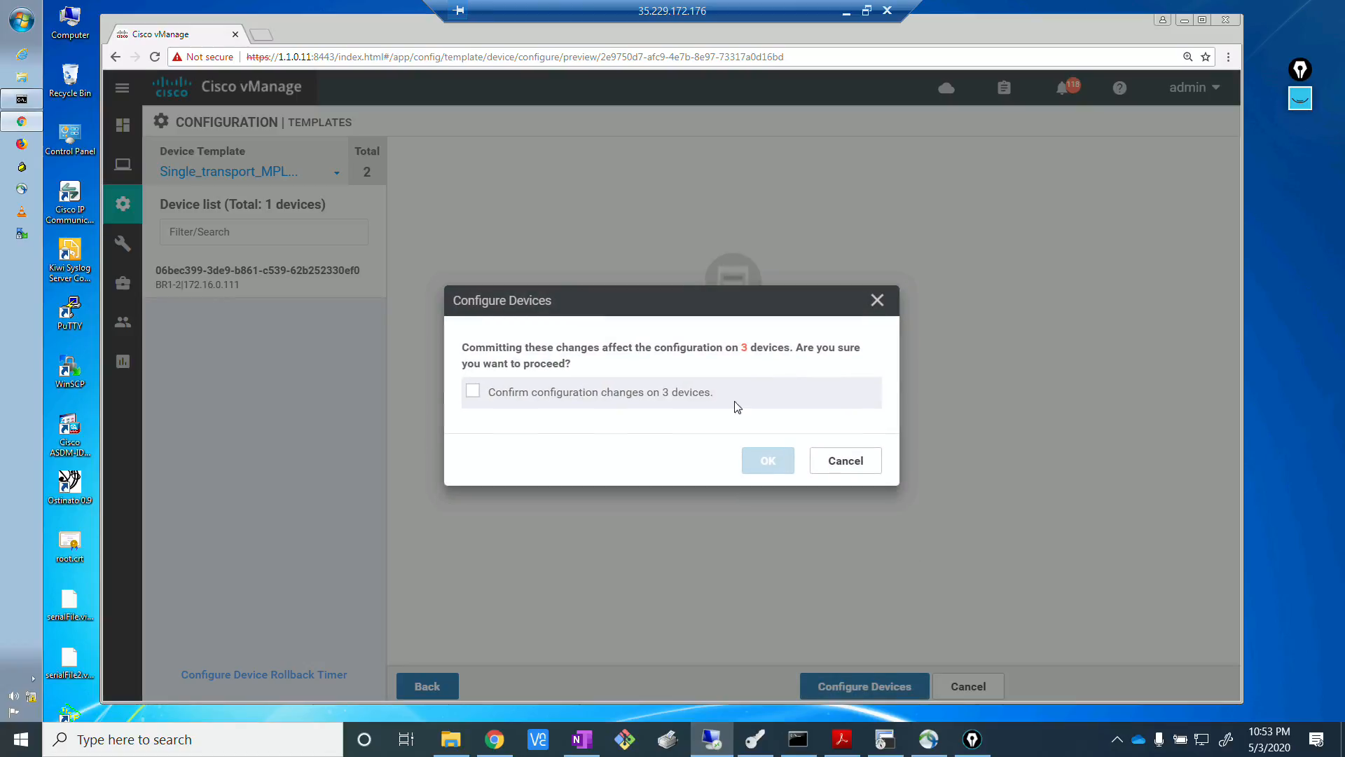
pyautogui.click(862, 463)
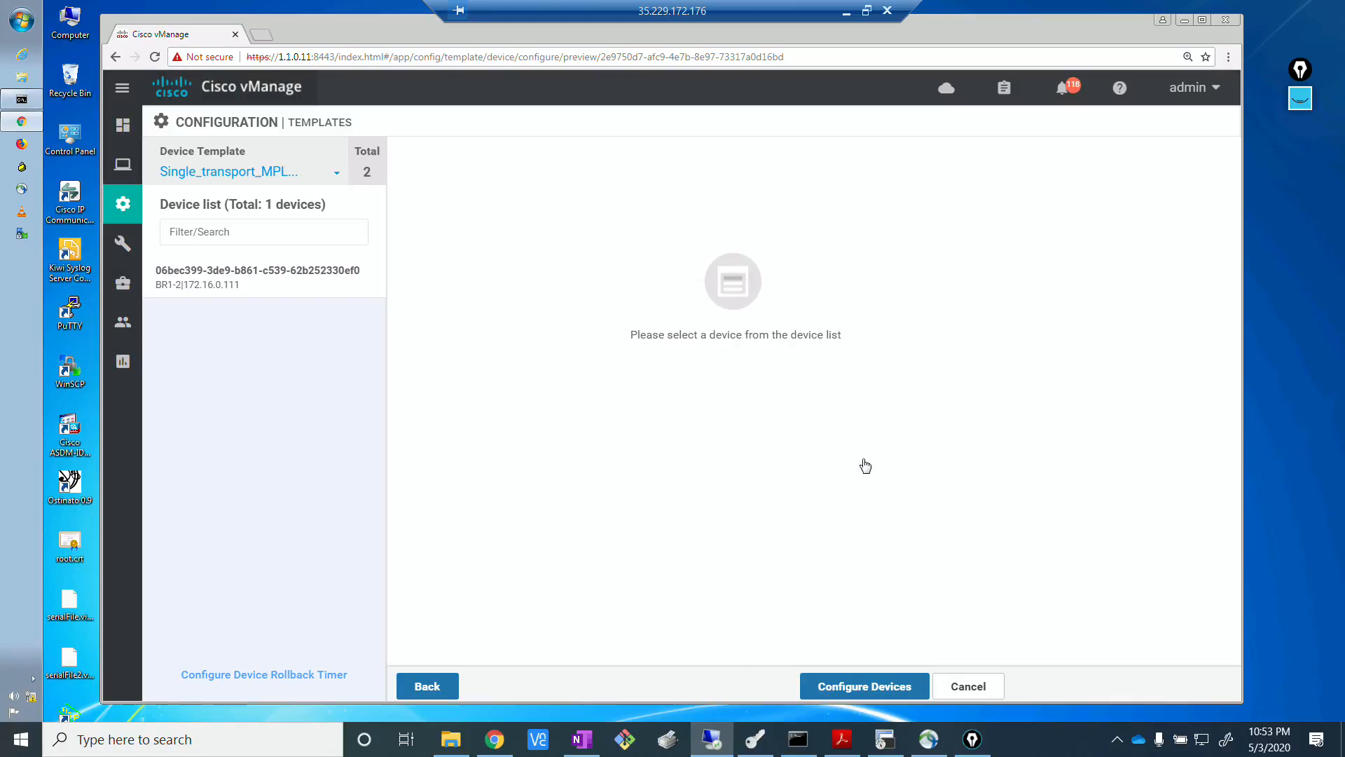
pyautogui.click(298, 288)
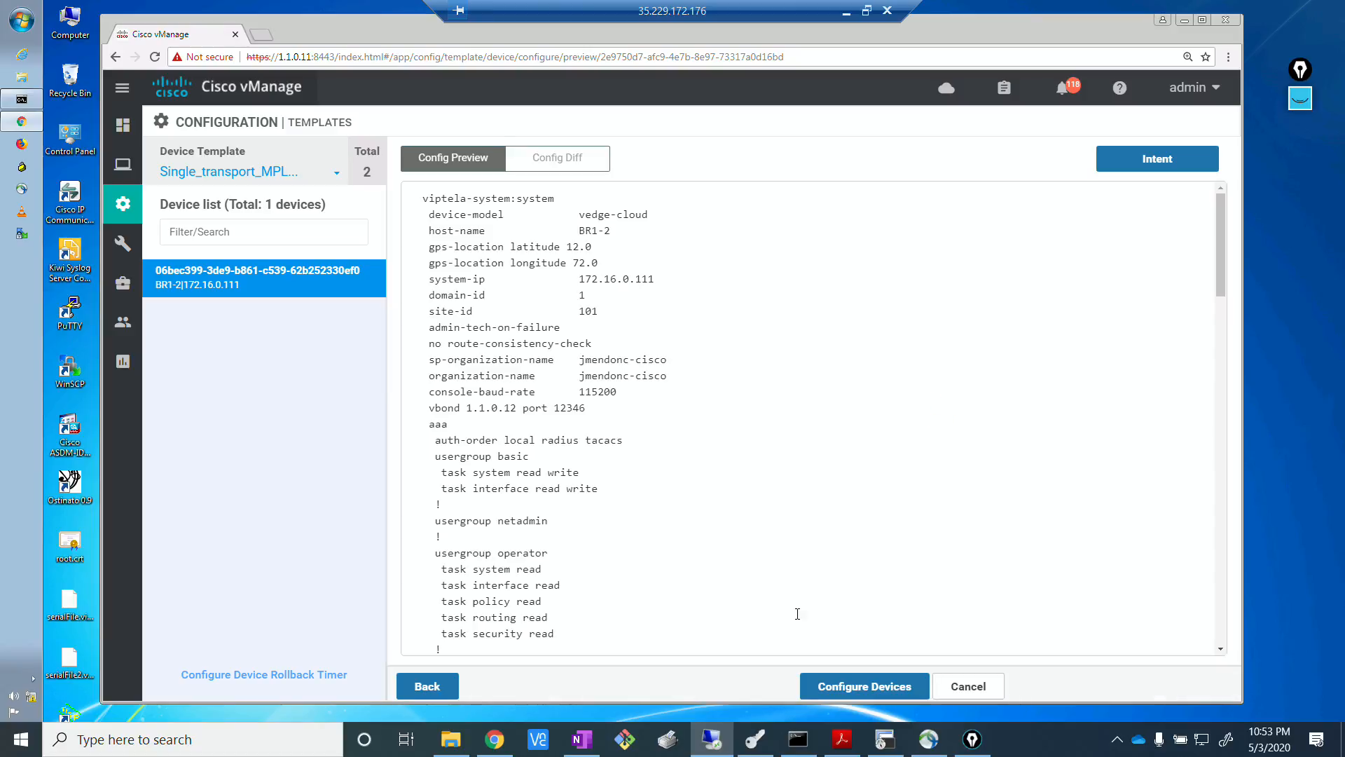
pyautogui.click(852, 683)
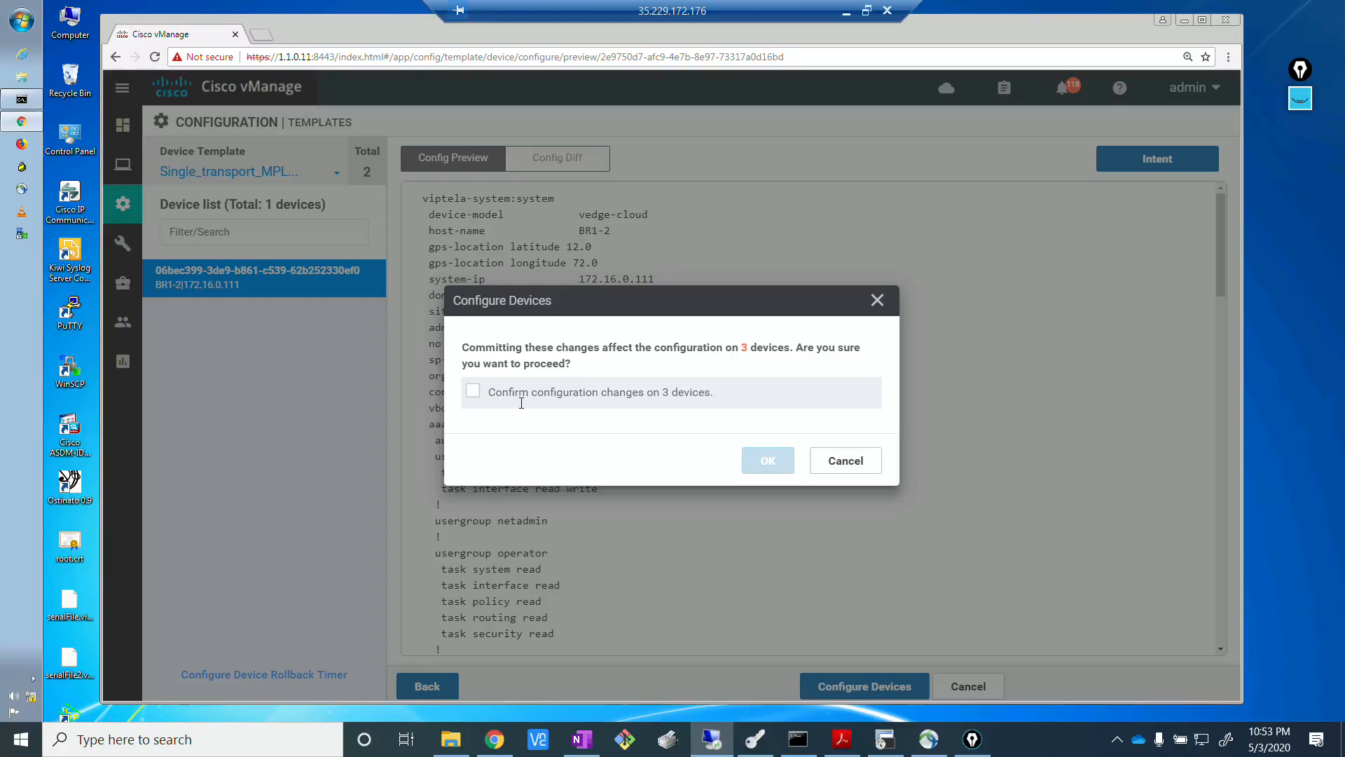
pyautogui.click(475, 393)
pyautogui.click(768, 462)
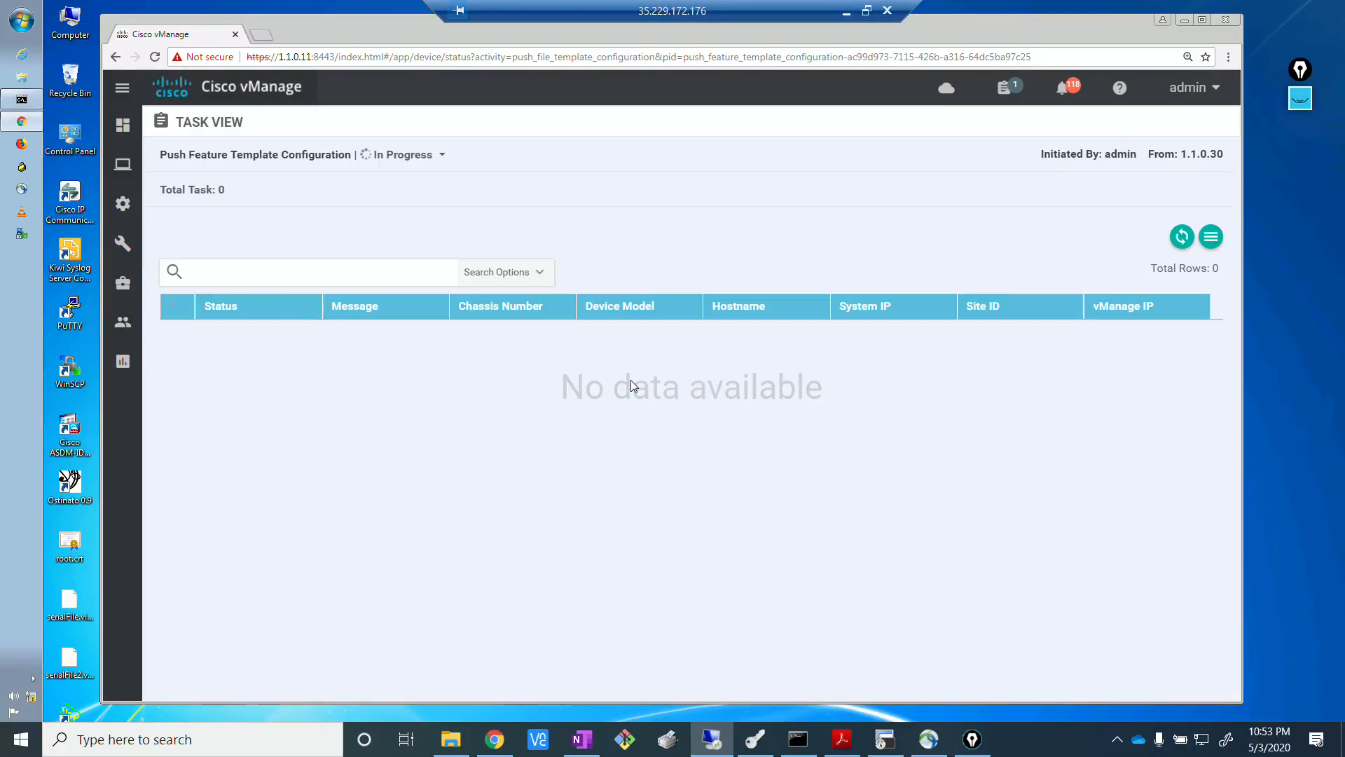
# Refresh the task view to check the progress of the template push to the branch routers.
pyautogui.hotkey('alt', 'Tab')
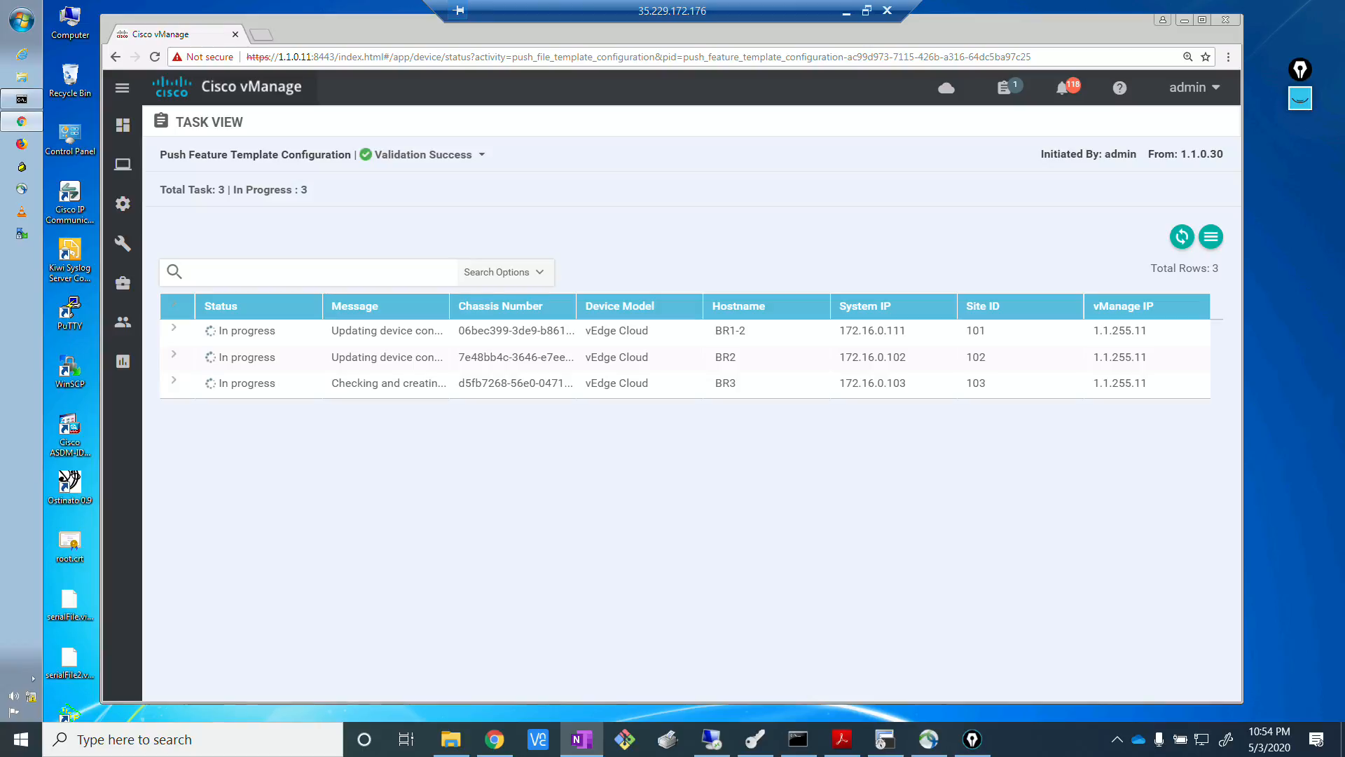
pyautogui.click(667, 566)
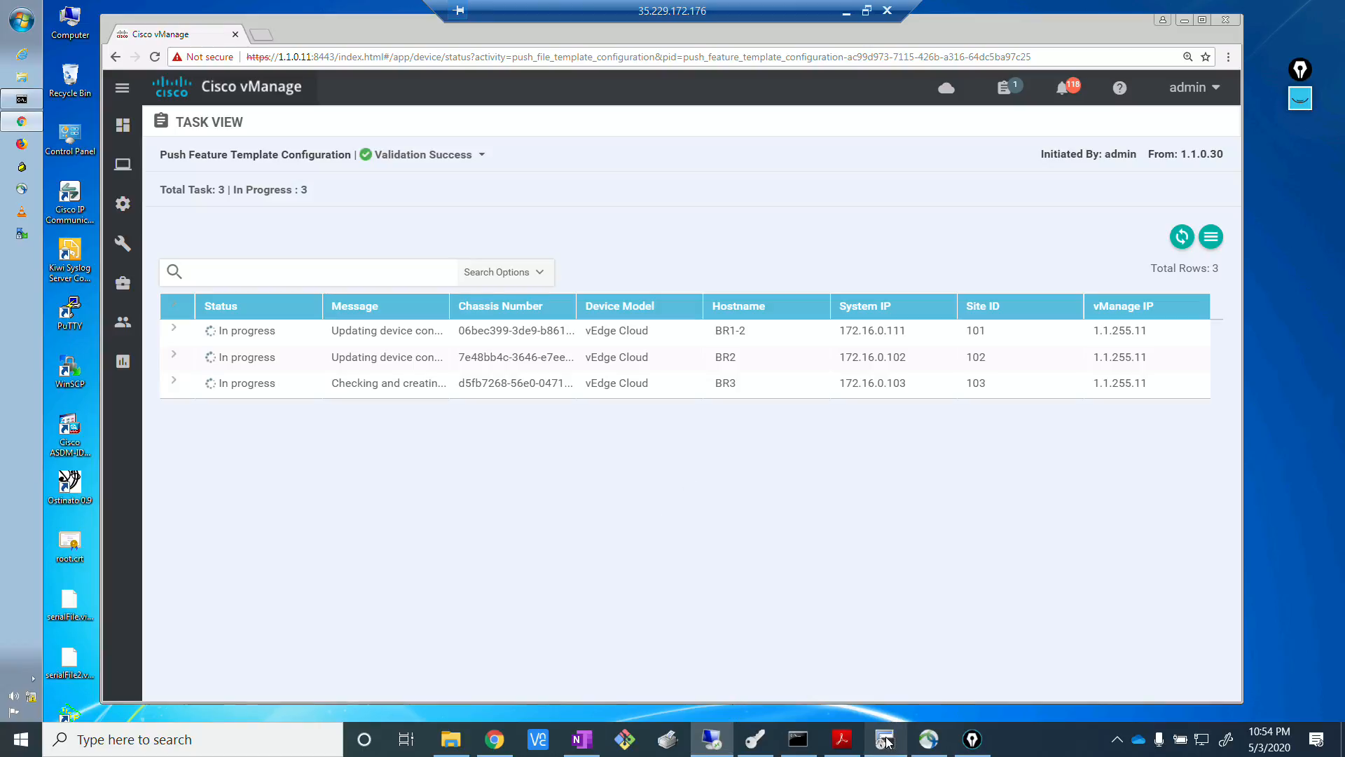
pyautogui.moveTo(885, 739)
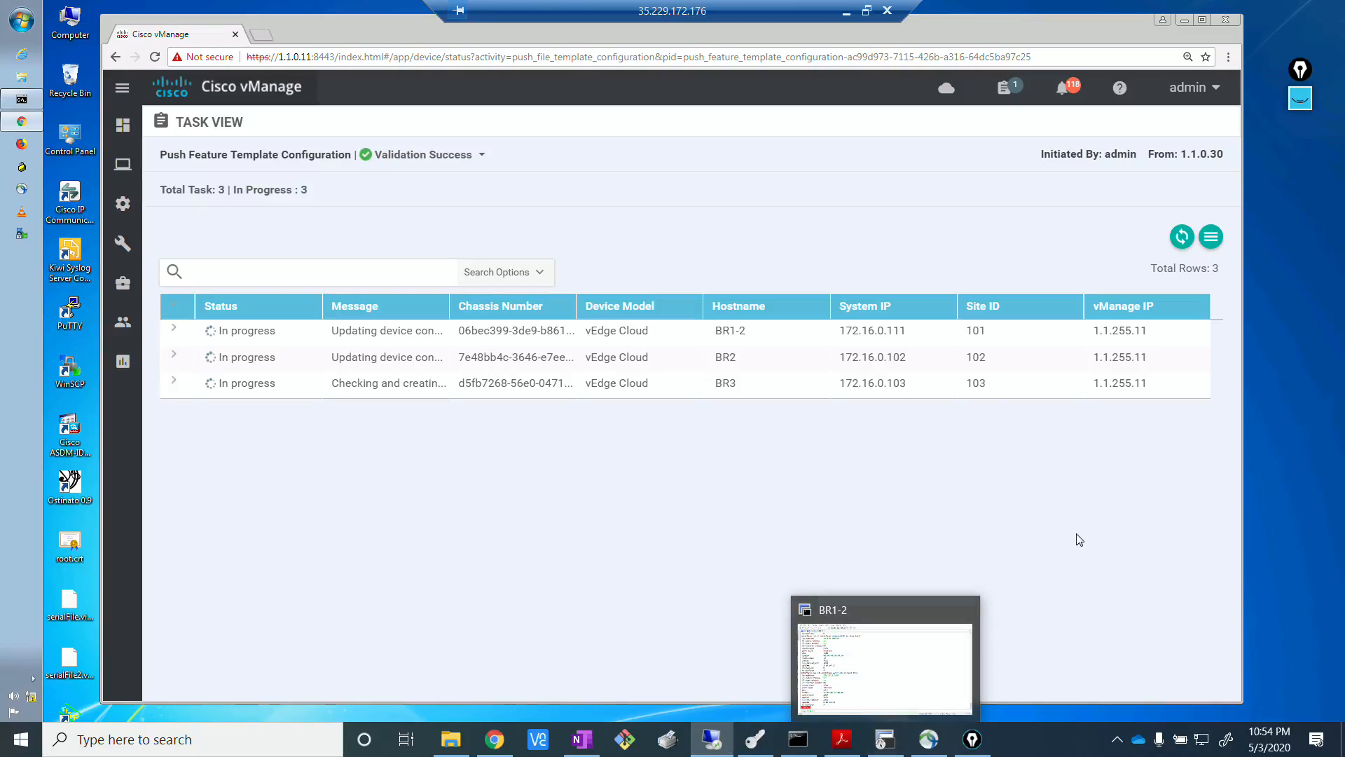
pyautogui.click(1183, 243)
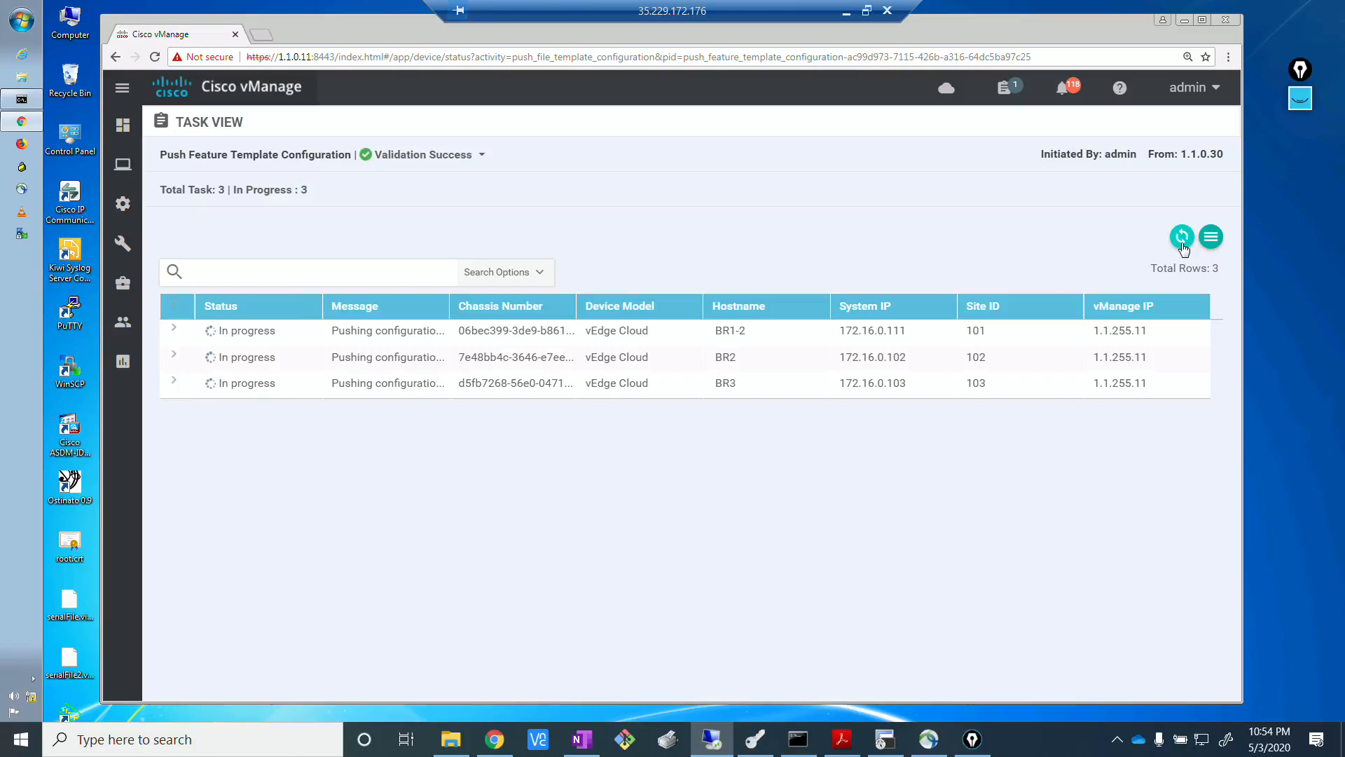
# Switch to the EVE topology in the browser and open BR2's console in SecureCRT.
pyautogui.click(884, 740)
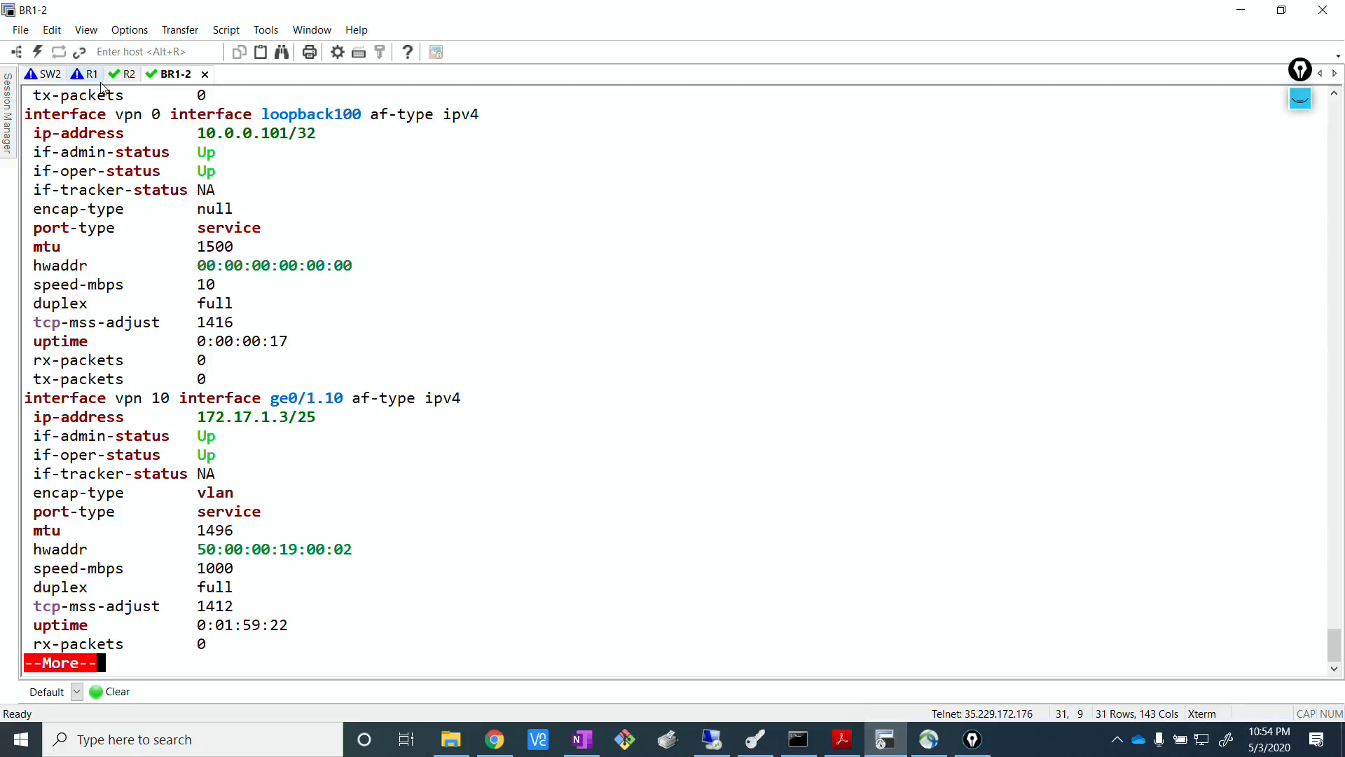
pyautogui.click(491, 740)
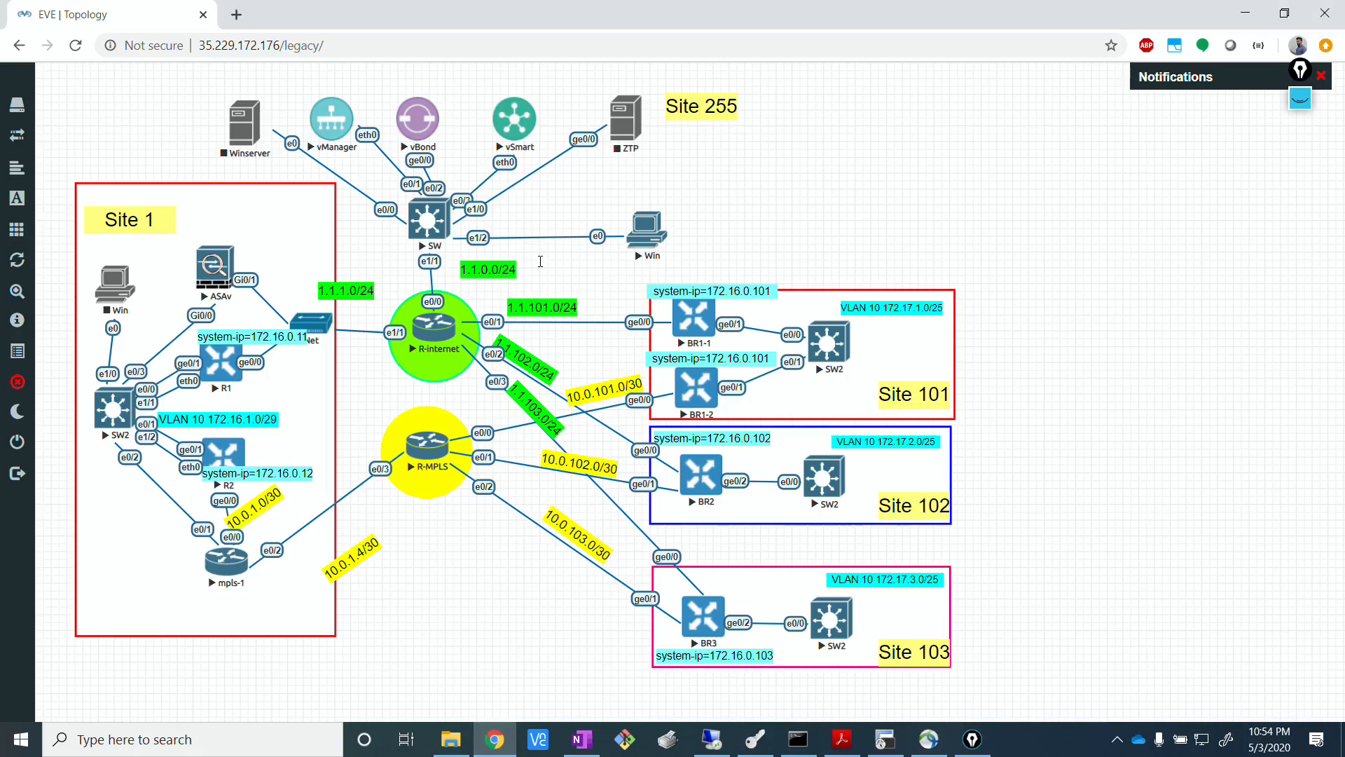
pyautogui.click(709, 476)
pyautogui.click(742, 168)
# Open BR3's console from the EVE topology and log in as admin with the account password.
pyautogui.click(494, 739)
pyautogui.click(690, 620)
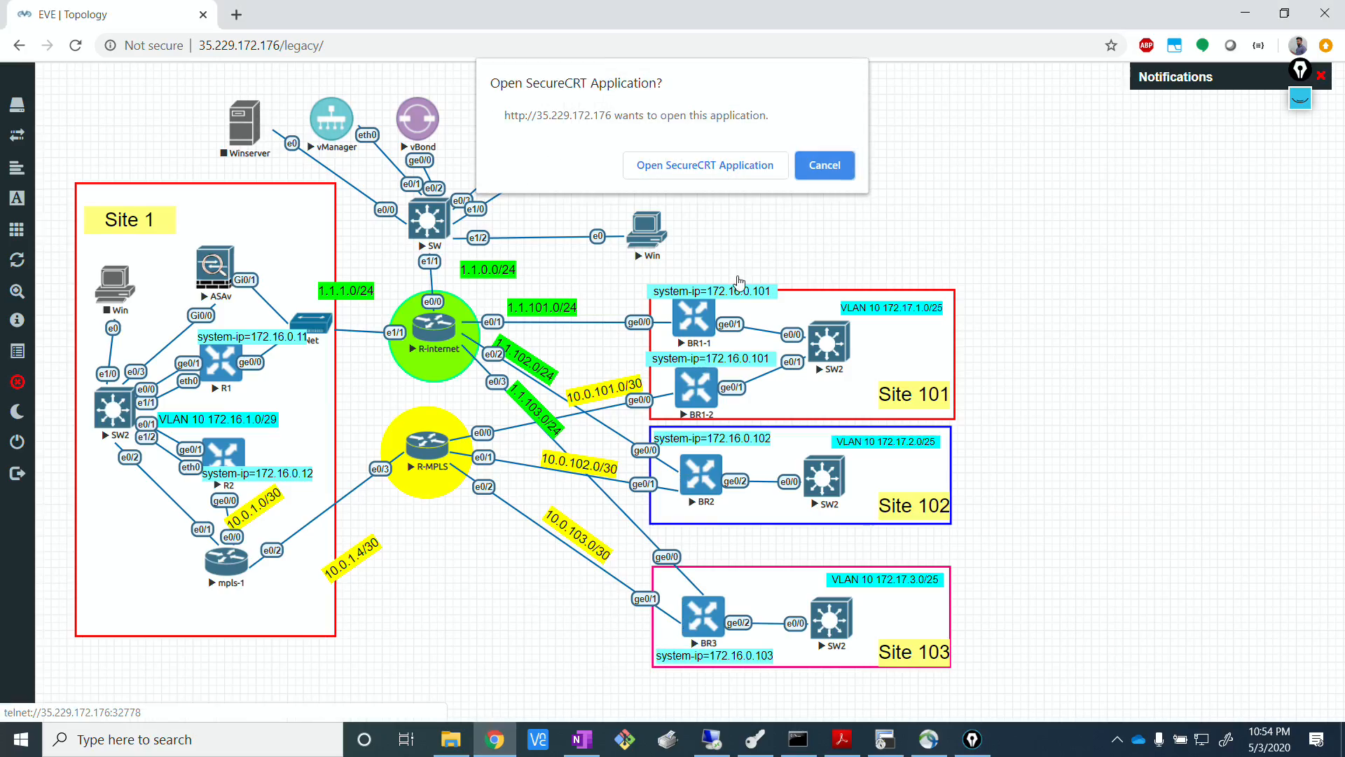
pyautogui.click(713, 172)
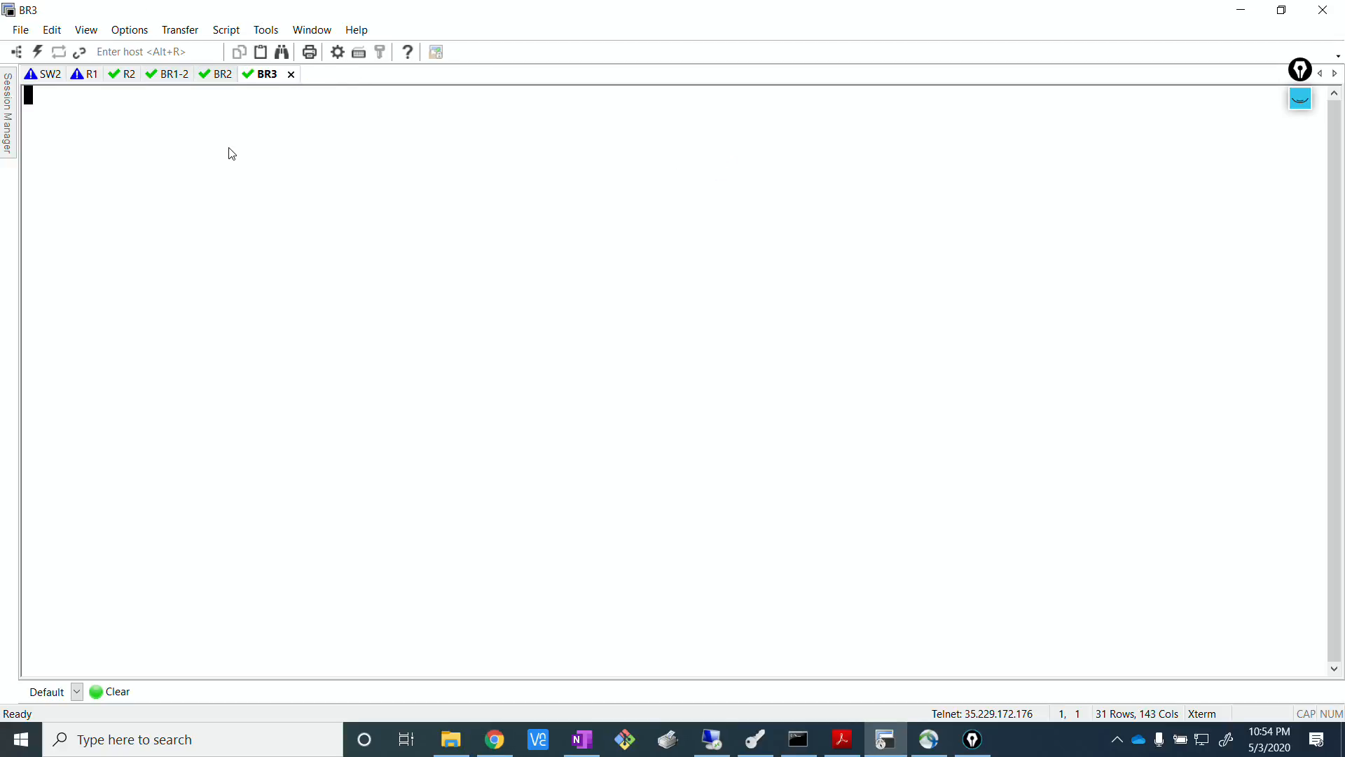
pyautogui.press('Return')
pyautogui.write('admin')
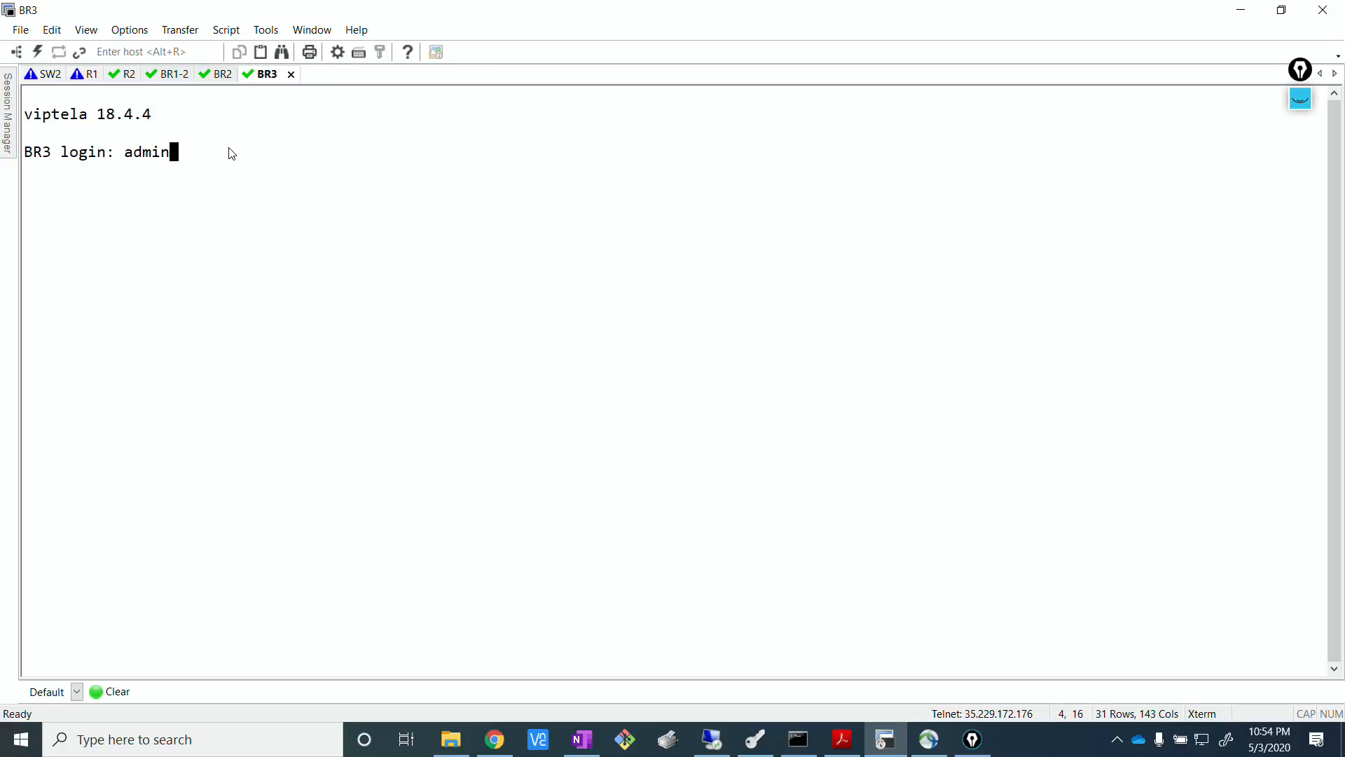
pyautogui.press('Return')
pyautogui.press('Return')
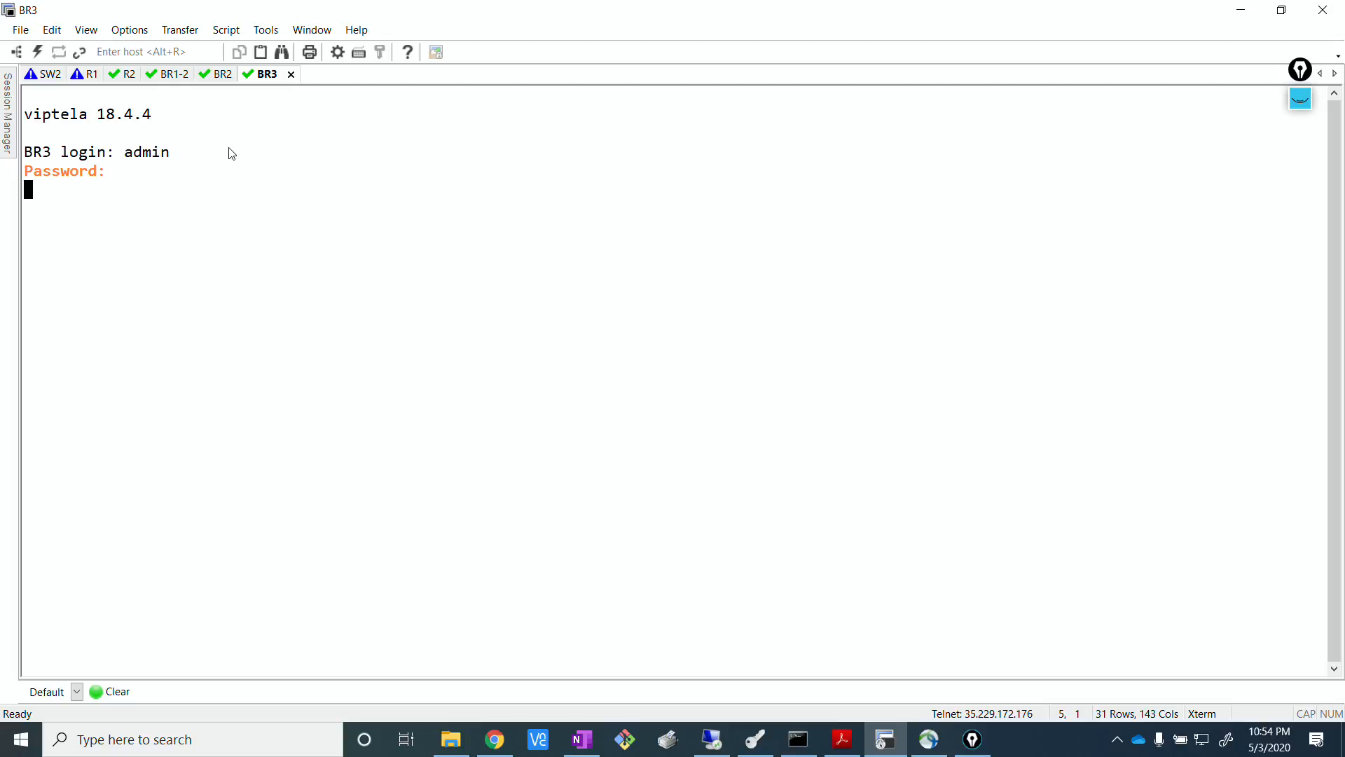
# Log in to BR2's console session as admin with the account password.
pyautogui.click(214, 75)
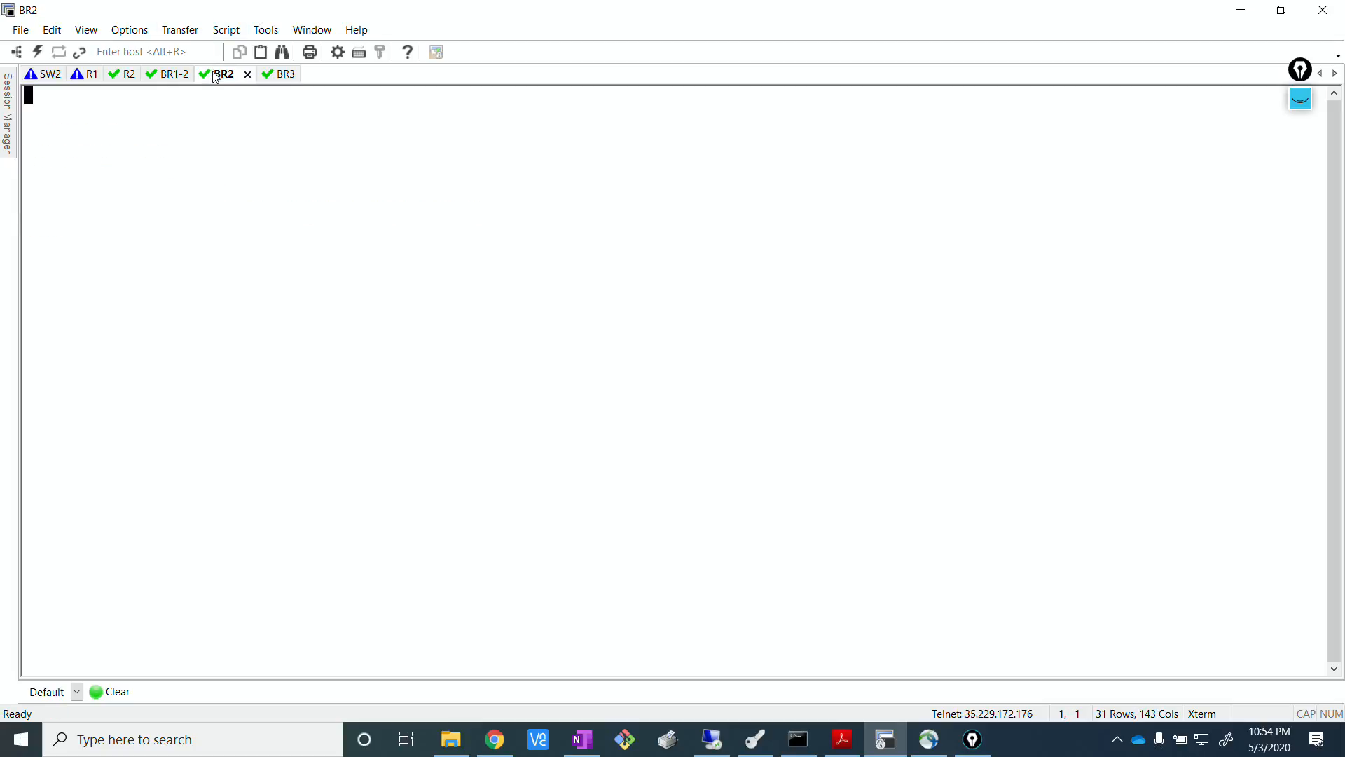
pyautogui.press('Return')
pyautogui.write('admin')
pyautogui.press('Return')
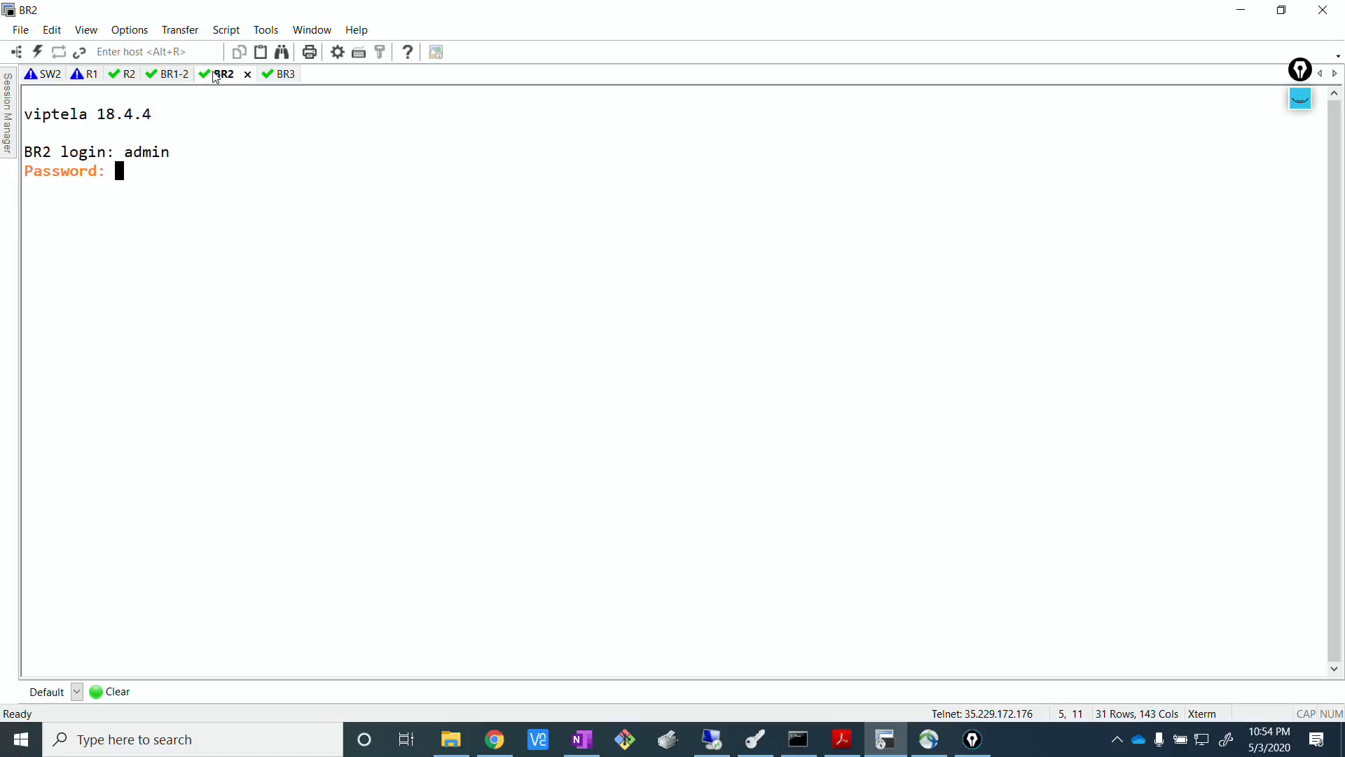
pyautogui.press('Return')
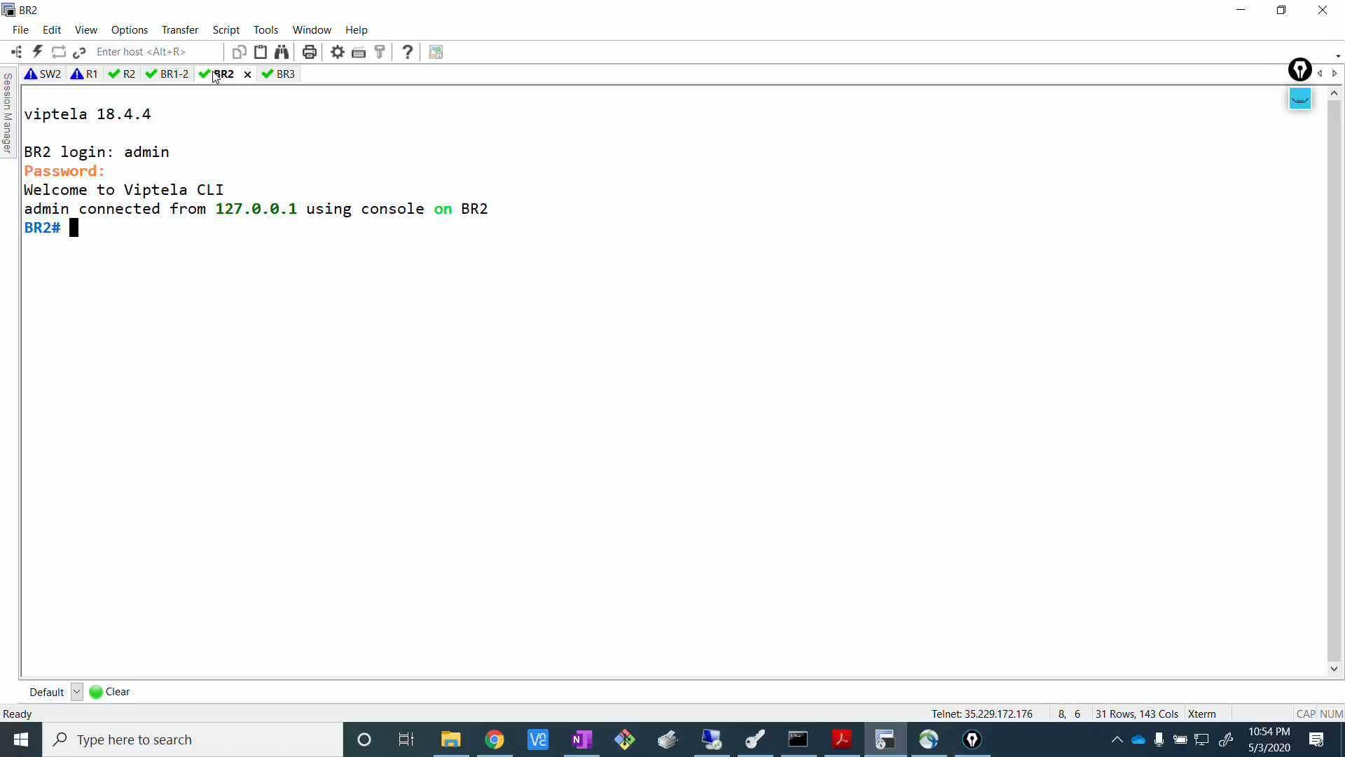
# Return to BR1-2's console session and abort the paged interface output to get back to the prompt.
pyautogui.click(178, 74)
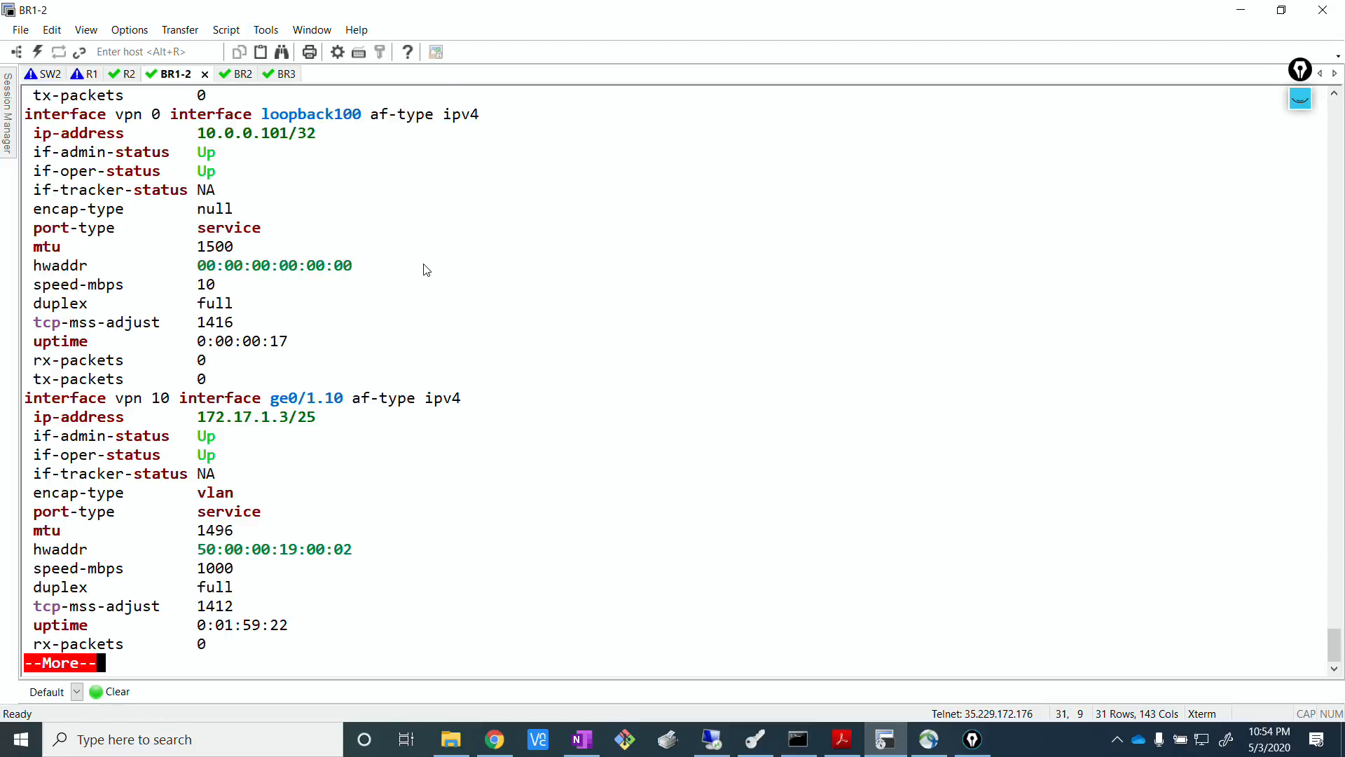
pyautogui.hotkey('ctrl', 'c')
pyautogui.press('Return')
pyautogui.press('Return')
pyautogui.press('Return')
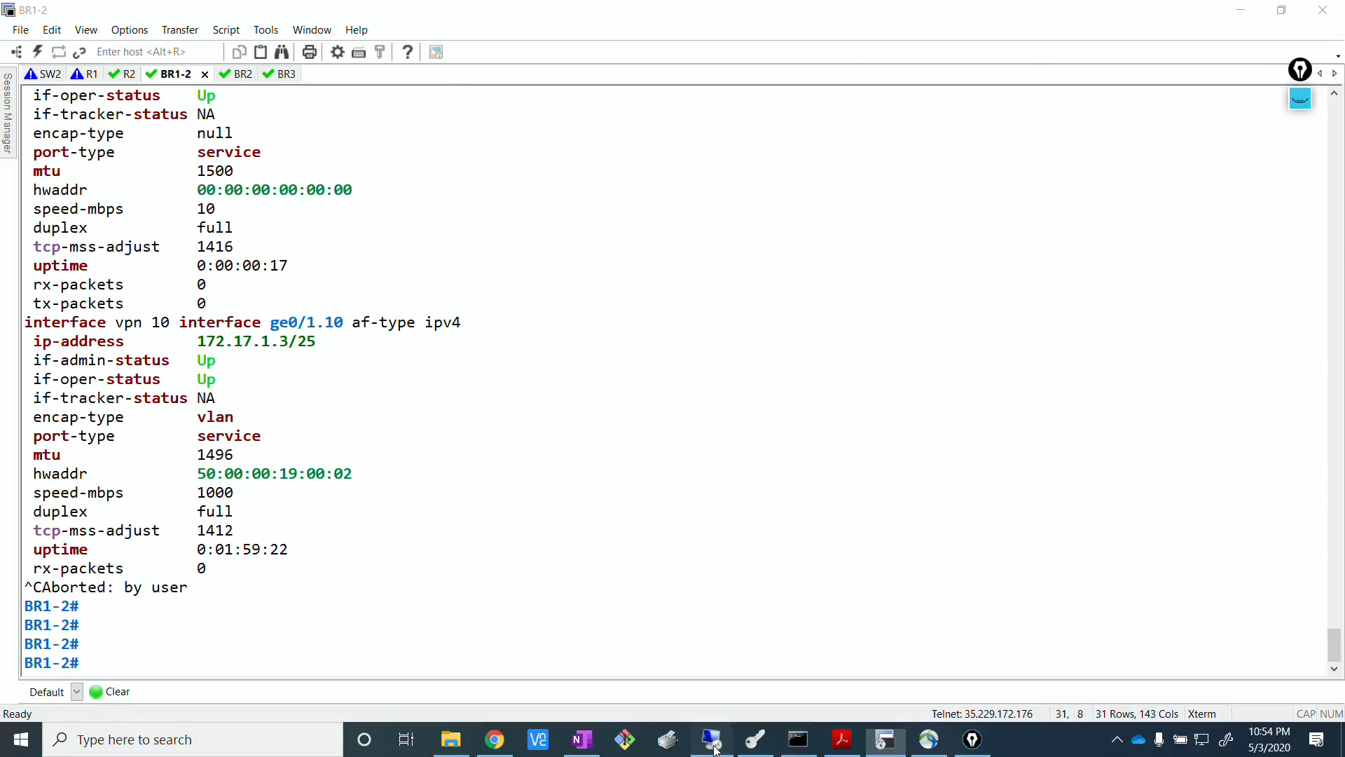
# Check the push task's status in vManage, then return to SecureCRT and clear BR1-2's console screen.
pyautogui.click(712, 742)
pyautogui.click(885, 739)
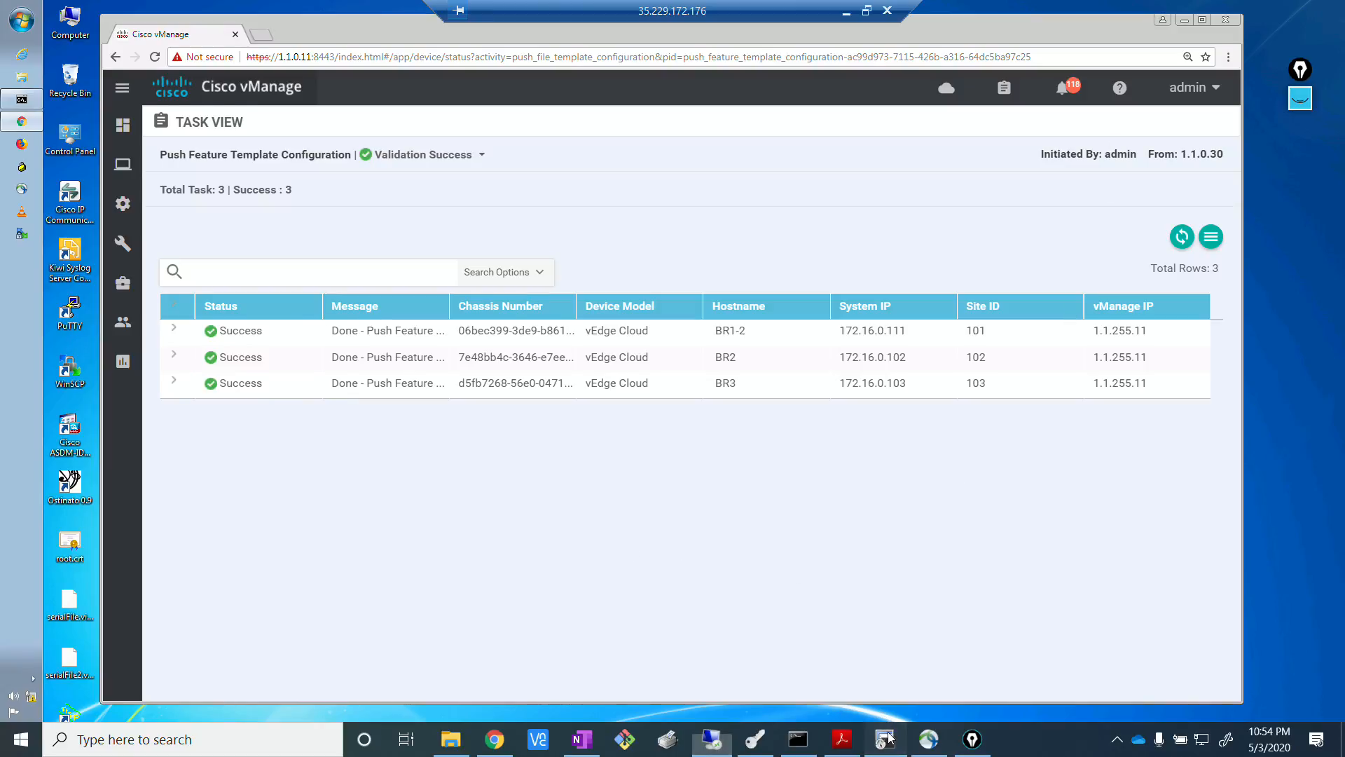
pyautogui.click(117, 694)
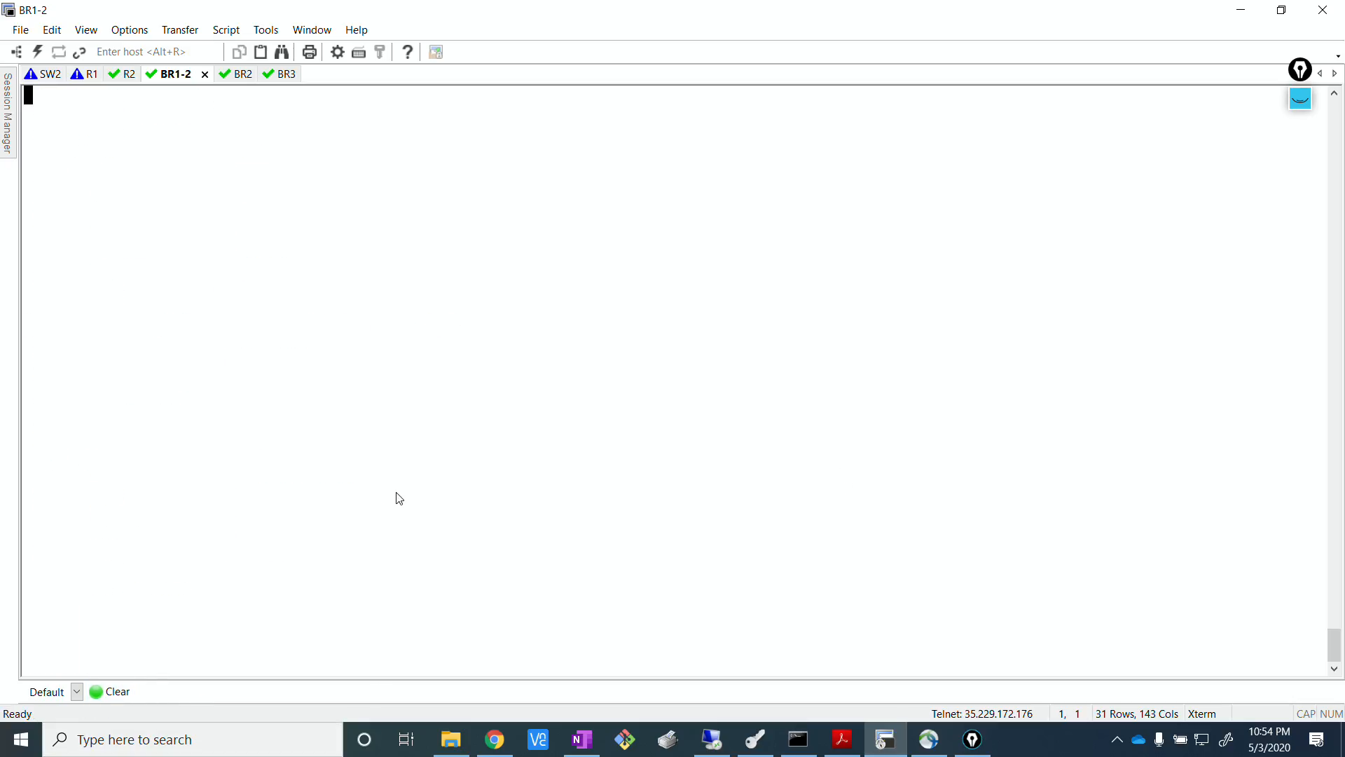
pyautogui.press('Return')
pyautogui.press('Return')
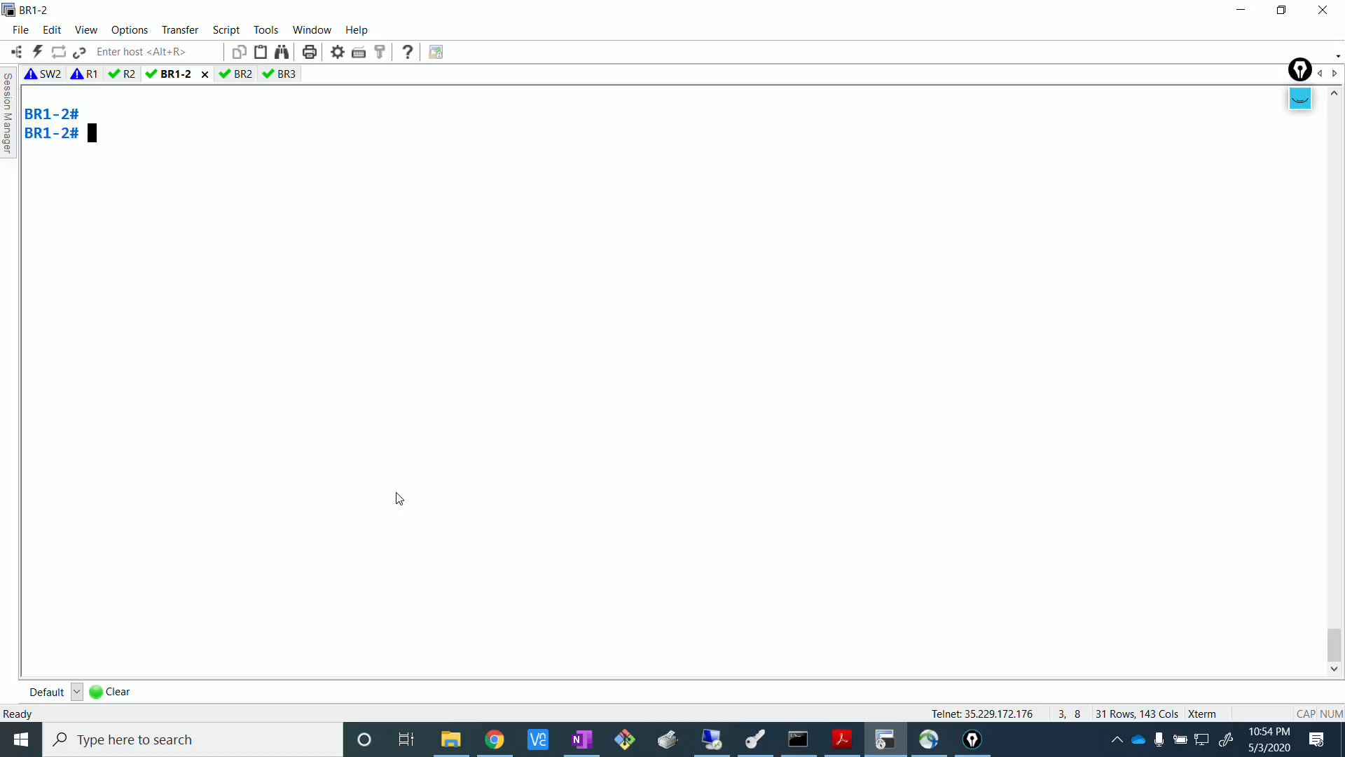
# List BR1-2's BGP routing table with the command "show bgp routes".
pyautogui.write('show ip bg')
pyautogui.press('?')
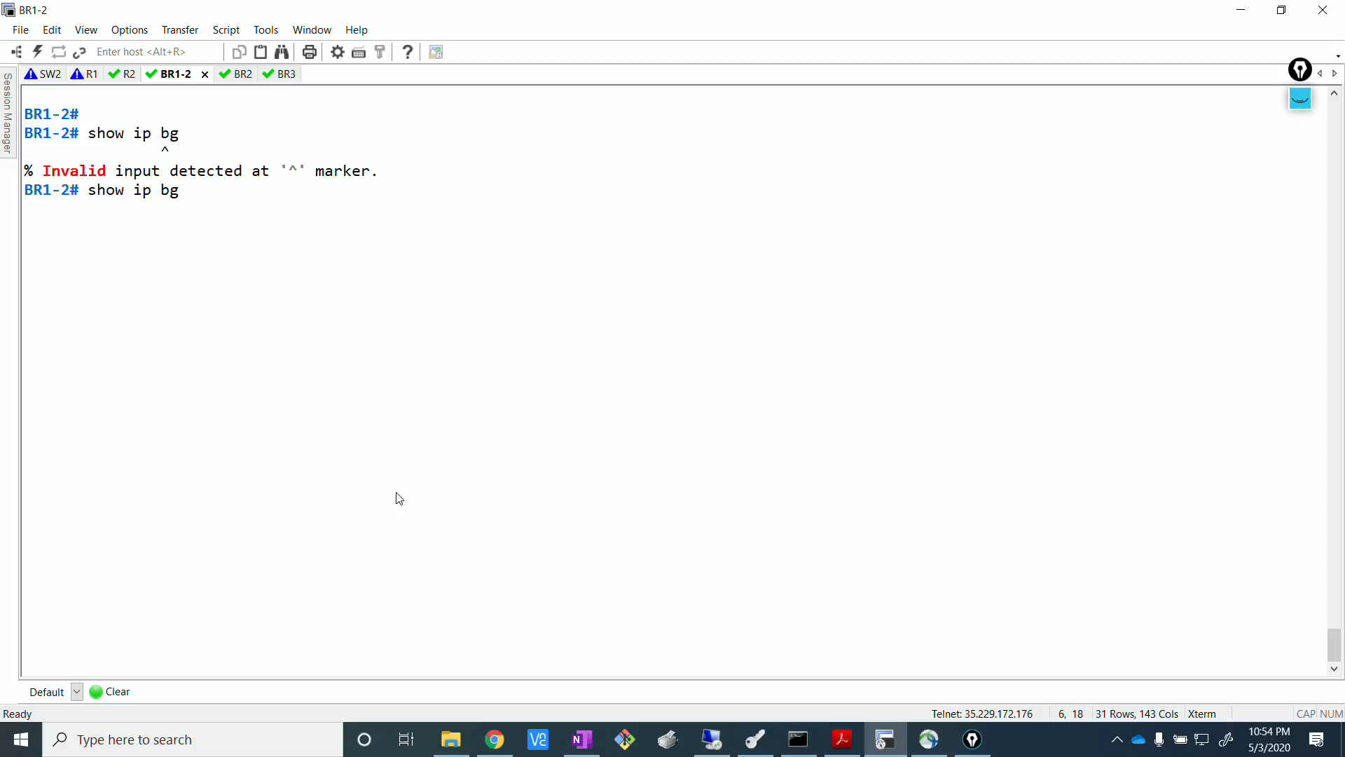
pyautogui.press('BackSpace')
pyautogui.press('BackSpace')
pyautogui.press('BackSpace')
pyautogui.press('BackSpace')
pyautogui.press('BackSpace')
pyautogui.write('bgp routes')
pyautogui.press('Return')
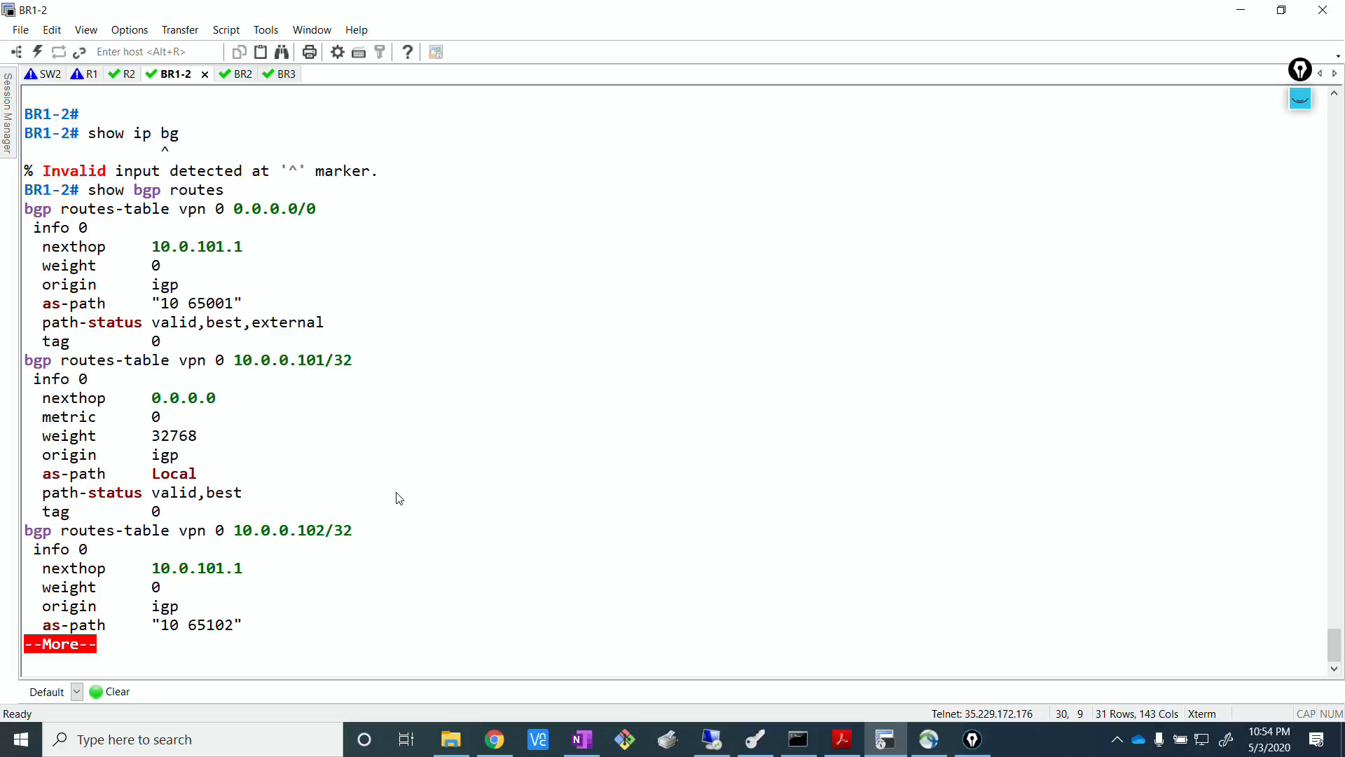
# Page through BR1-2's BGP routing table, examining the entries for the branch prefixes 10.0.0.101/32 and 10.0.0.102/32.
pyautogui.press('Return')
pyautogui.press('Return')
pyautogui.press('Return')
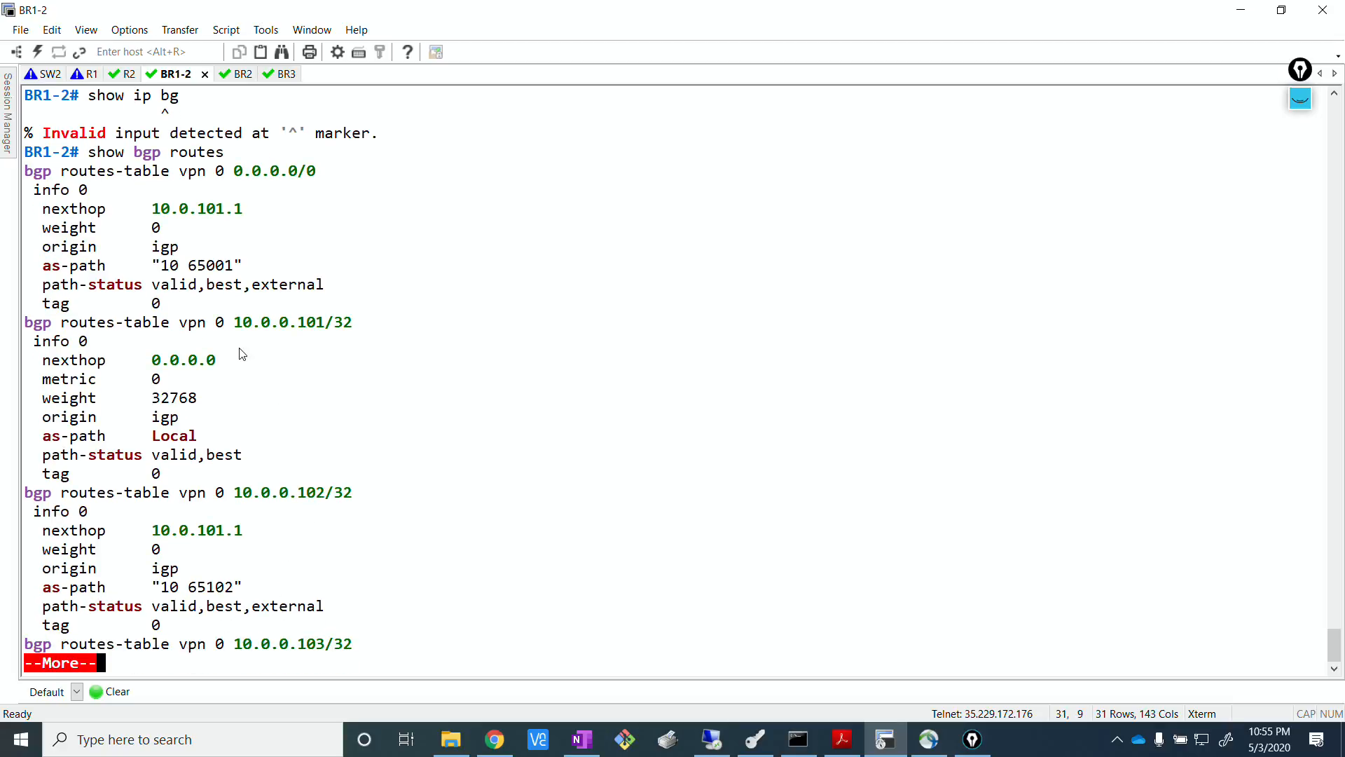
pyautogui.moveTo(198, 325); pyautogui.dragTo(356, 330)
pyautogui.click(373, 369)
pyautogui.moveTo(234, 494); pyautogui.dragTo(385, 501)
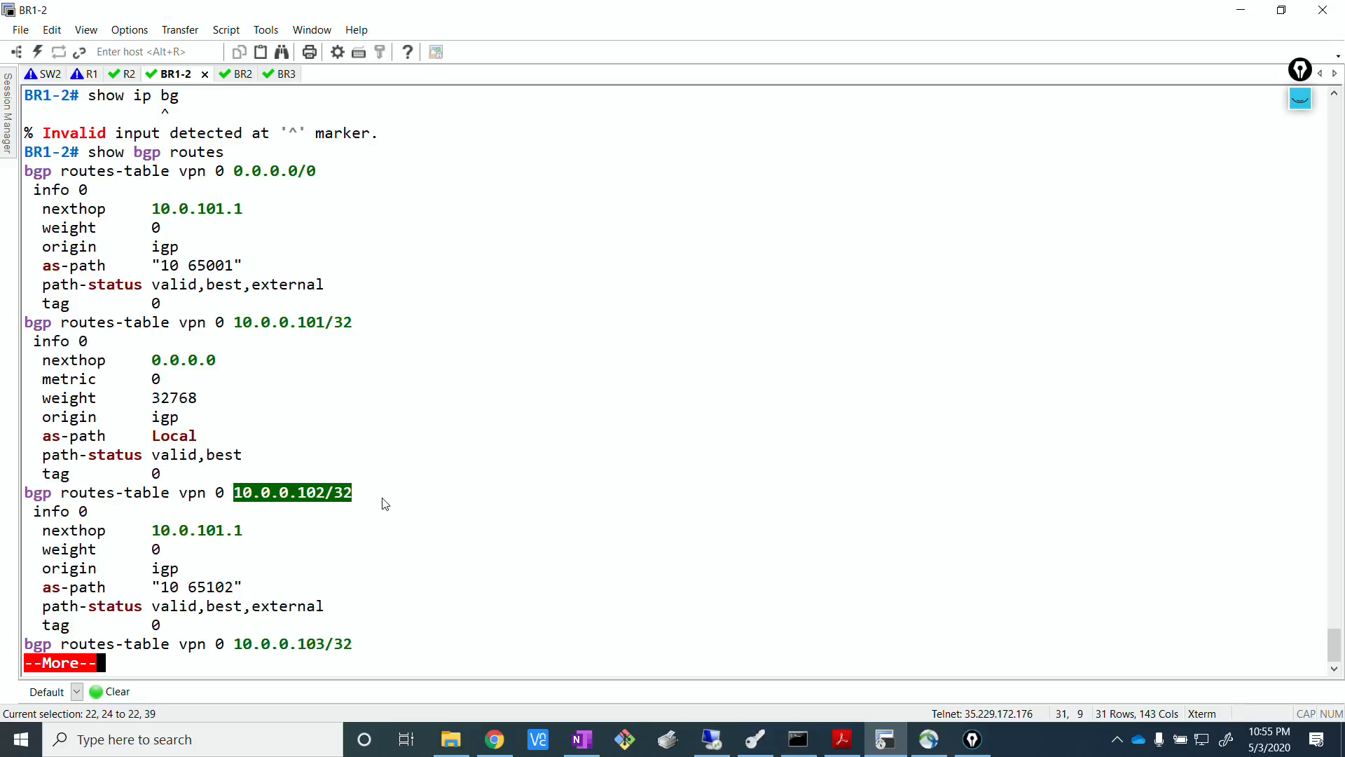
pyautogui.click(453, 498)
pyautogui.press('Return')
pyautogui.press('Return')
pyautogui.press('Return')
pyautogui.press('Return')
pyautogui.press('Return')
pyautogui.press('Return')
pyautogui.press('Return')
pyautogui.press('Return')
pyautogui.press('Return')
pyautogui.press('Return')
pyautogui.press('Return')
pyautogui.press('Return')
pyautogui.press('Return')
pyautogui.press('Return')
pyautogui.press('Return')
pyautogui.press('Return')
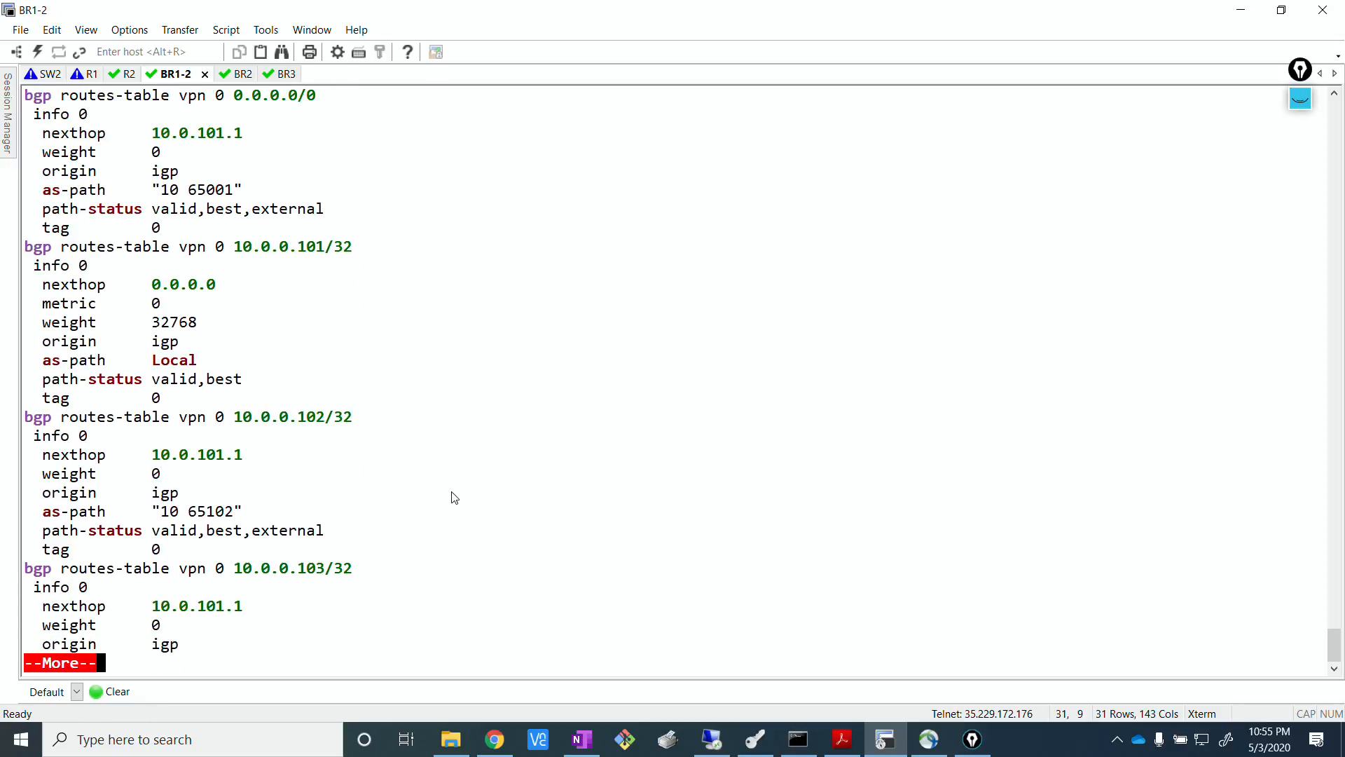
pyautogui.press('Return')
pyautogui.press('Return')
pyautogui.press('Return')
pyautogui.press('Return')
pyautogui.press('Return')
pyautogui.press('Return')
pyautogui.press('Return')
pyautogui.press('Return')
pyautogui.press('Return')
pyautogui.press('Return')
pyautogui.press('Return')
pyautogui.press('Return')
pyautogui.press('Return')
pyautogui.press('Return')
pyautogui.press('Return')
pyautogui.press('Return')
pyautogui.press('Return')
pyautogui.press('Return')
pyautogui.press('Return')
pyautogui.press('Return')
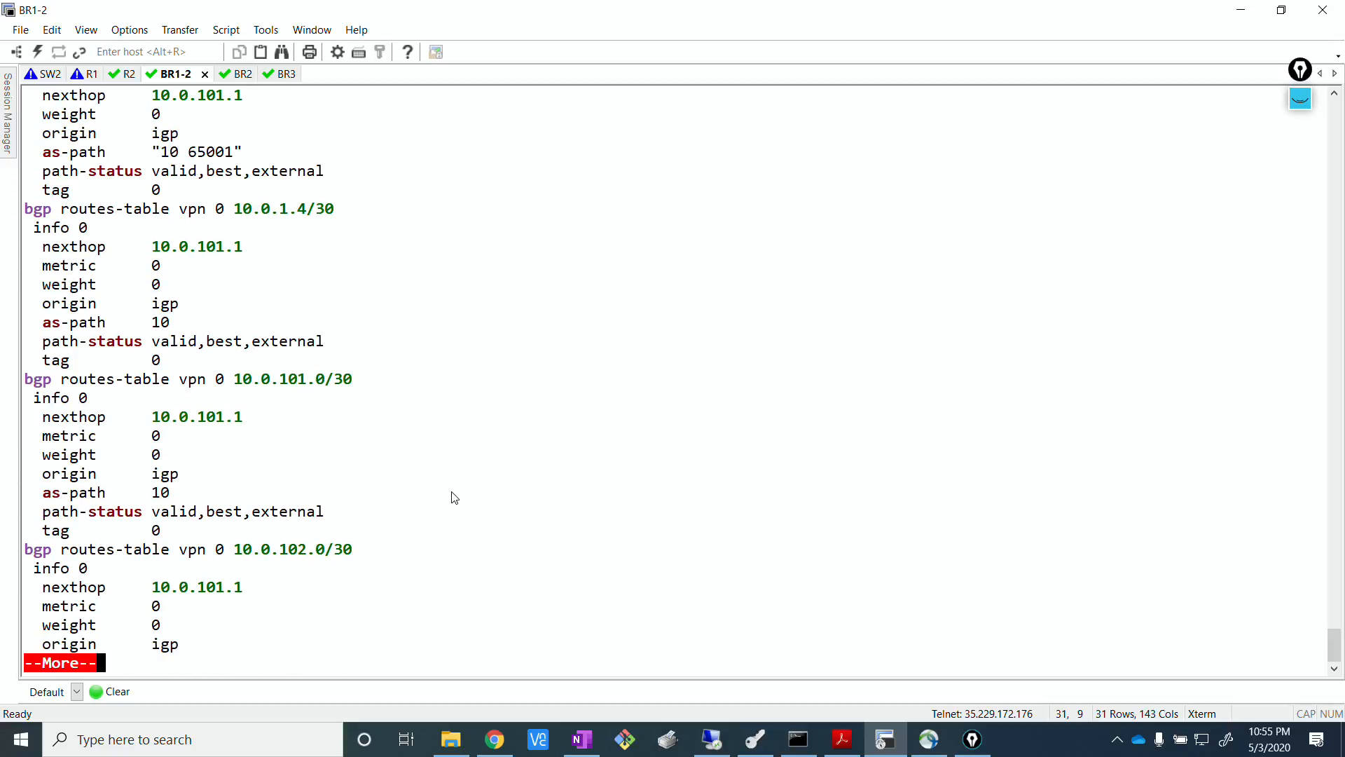
pyautogui.press('Return')
pyautogui.press('Return')
pyautogui.press('Return')
# Review the 10.0.0.101/32, 10.0.0.102/32 and 10.0.0.103/32 entries again in BR1-2's BGP output.
pyautogui.scroll(4, 432, 485)
pyautogui.scroll(2, 431, 485)
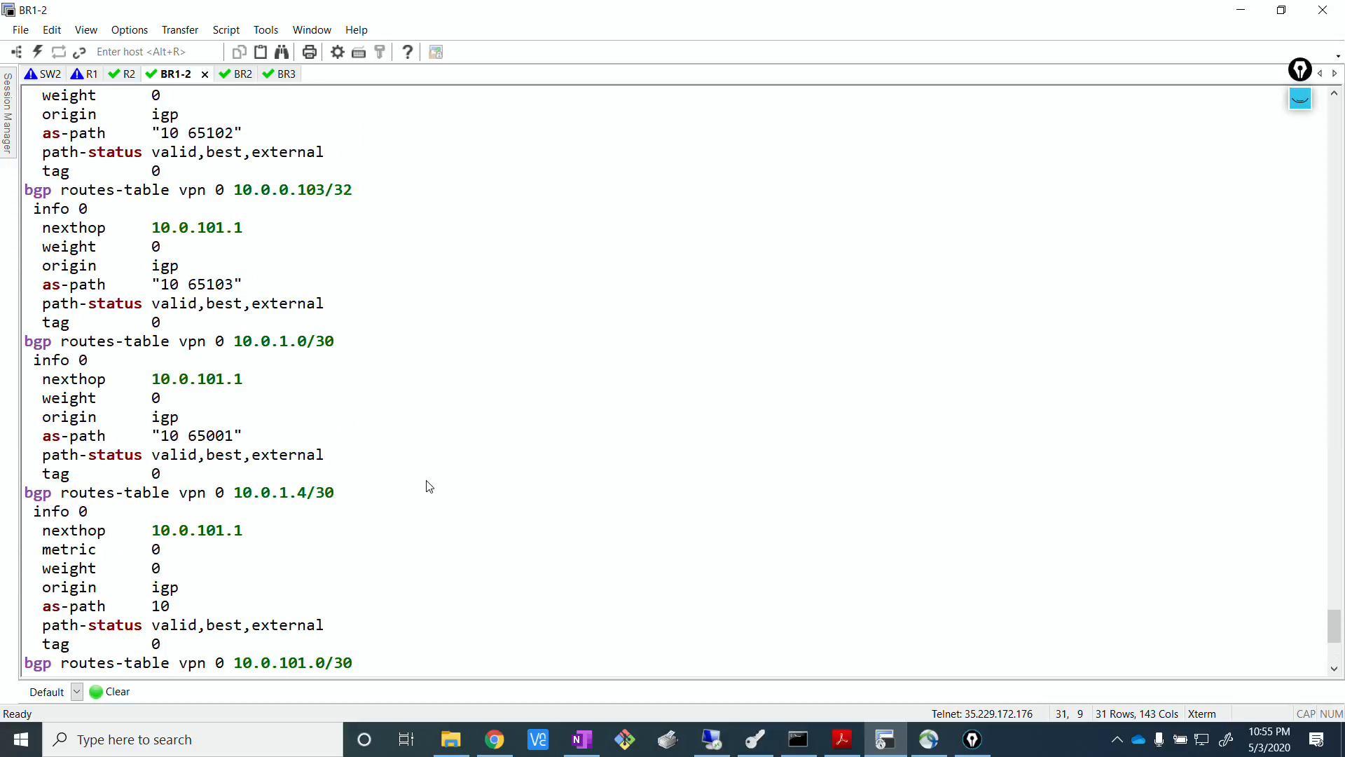
pyautogui.scroll(4, 428, 485)
pyautogui.scroll(-4, 321, 409)
pyautogui.scroll(-3, 321, 413)
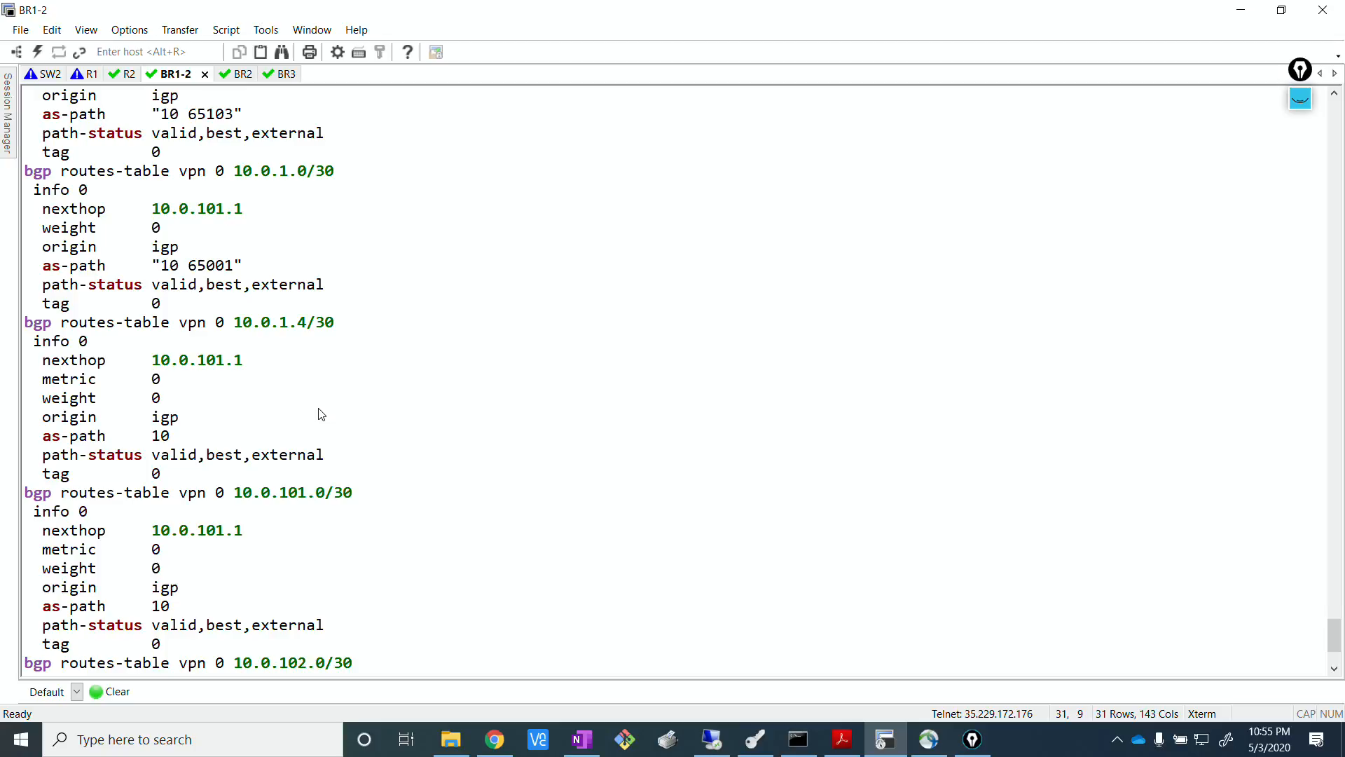
pyautogui.scroll(2, 321, 413)
pyautogui.scroll(10, 321, 414)
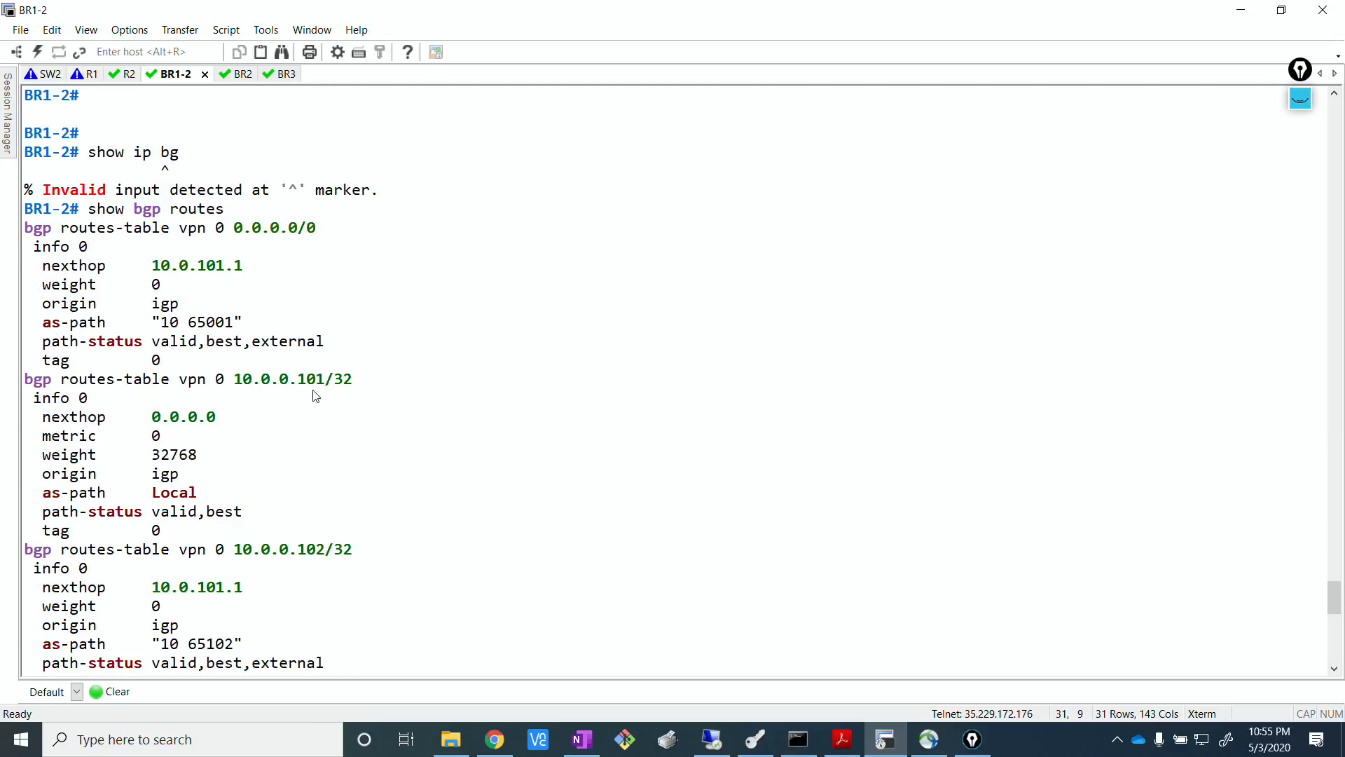
pyautogui.moveTo(236, 379); pyautogui.dragTo(354, 379)
pyautogui.click(345, 510)
pyautogui.moveTo(240, 554); pyautogui.dragTo(24, 553)
pyautogui.scroll(-5, 424, 525)
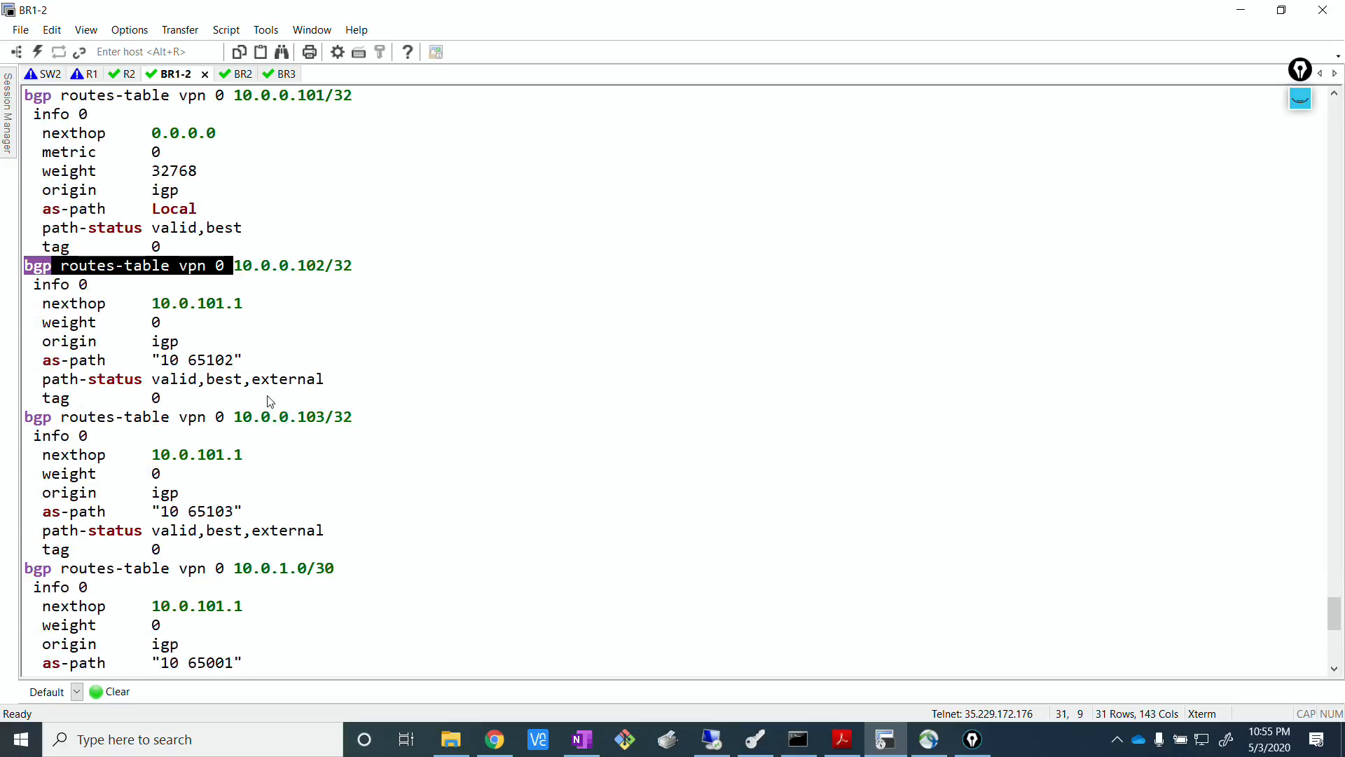
pyautogui.moveTo(271, 417); pyautogui.dragTo(402, 423)
pyautogui.click(402, 423)
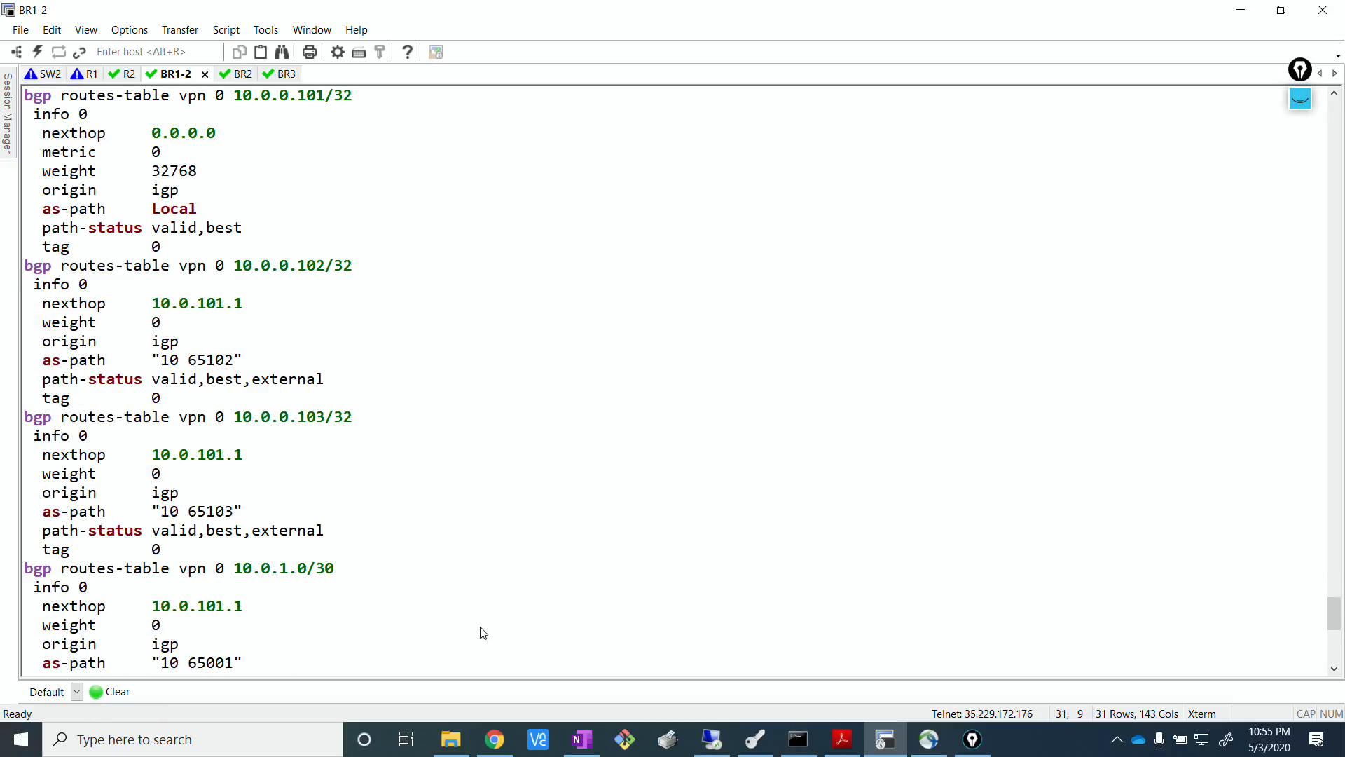
# Open the R-MPLS router's console from the EVE topology in Chrome and enter privileged mode with "en".
pyautogui.click(493, 737)
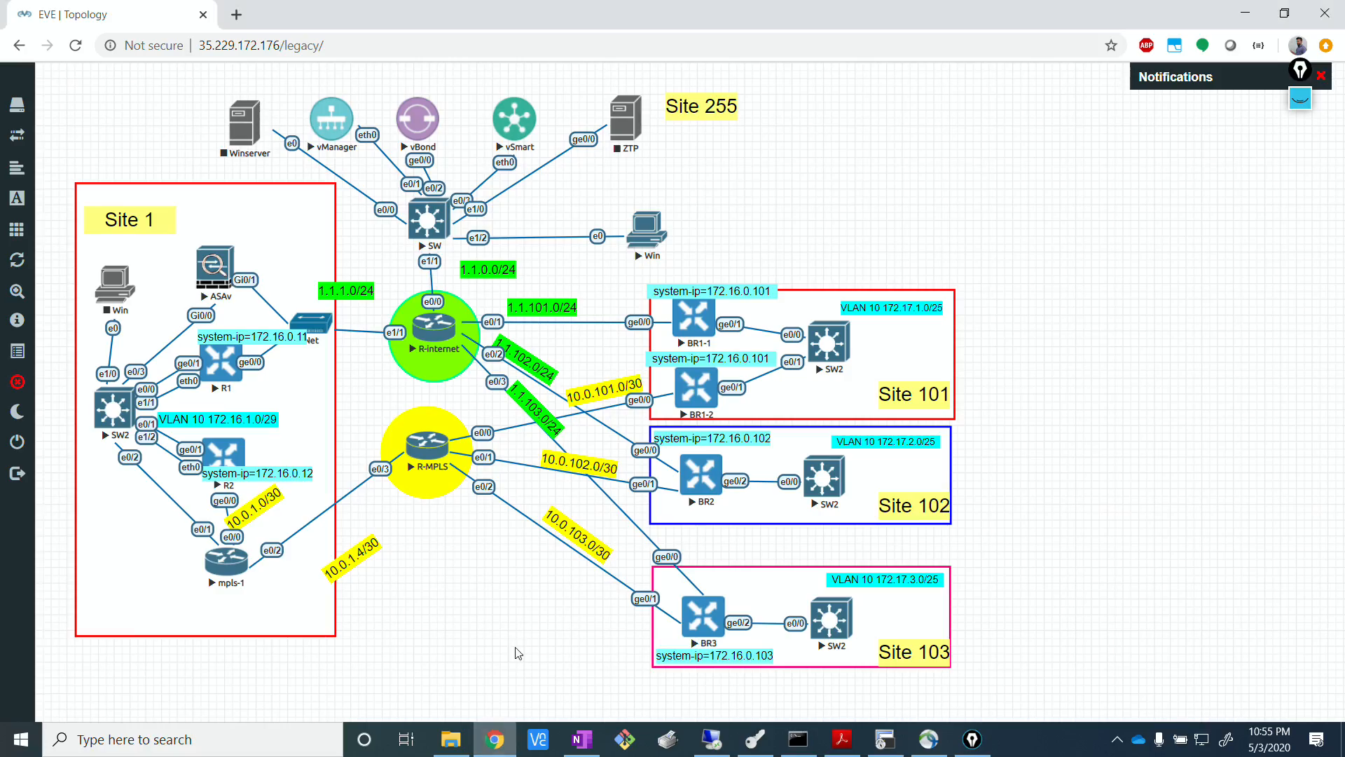
pyautogui.click(434, 459)
pyautogui.click(641, 165)
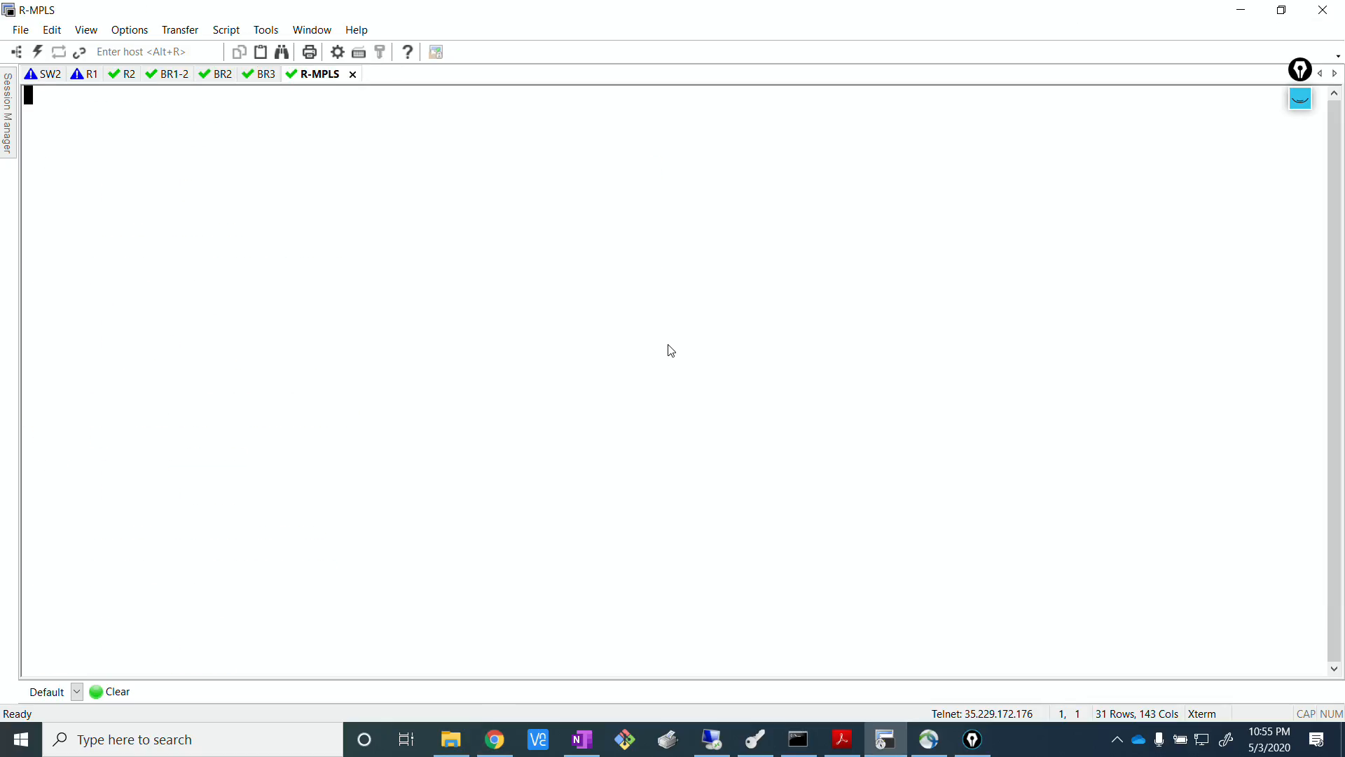
pyautogui.press('Return')
pyautogui.write('en')
pyautogui.press('Return')
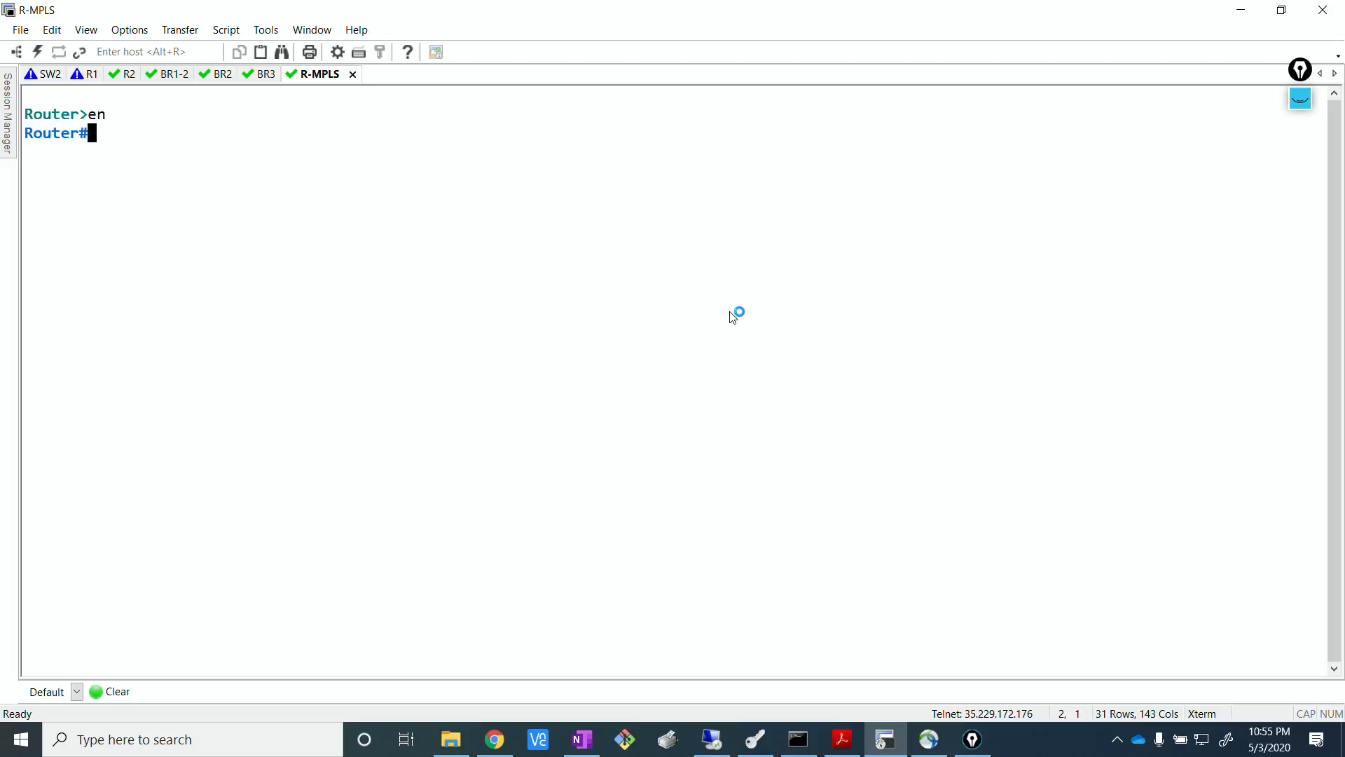
# Display R-MPLS's full routing table with the command "show ip route".
pyautogui.write('show ip route')
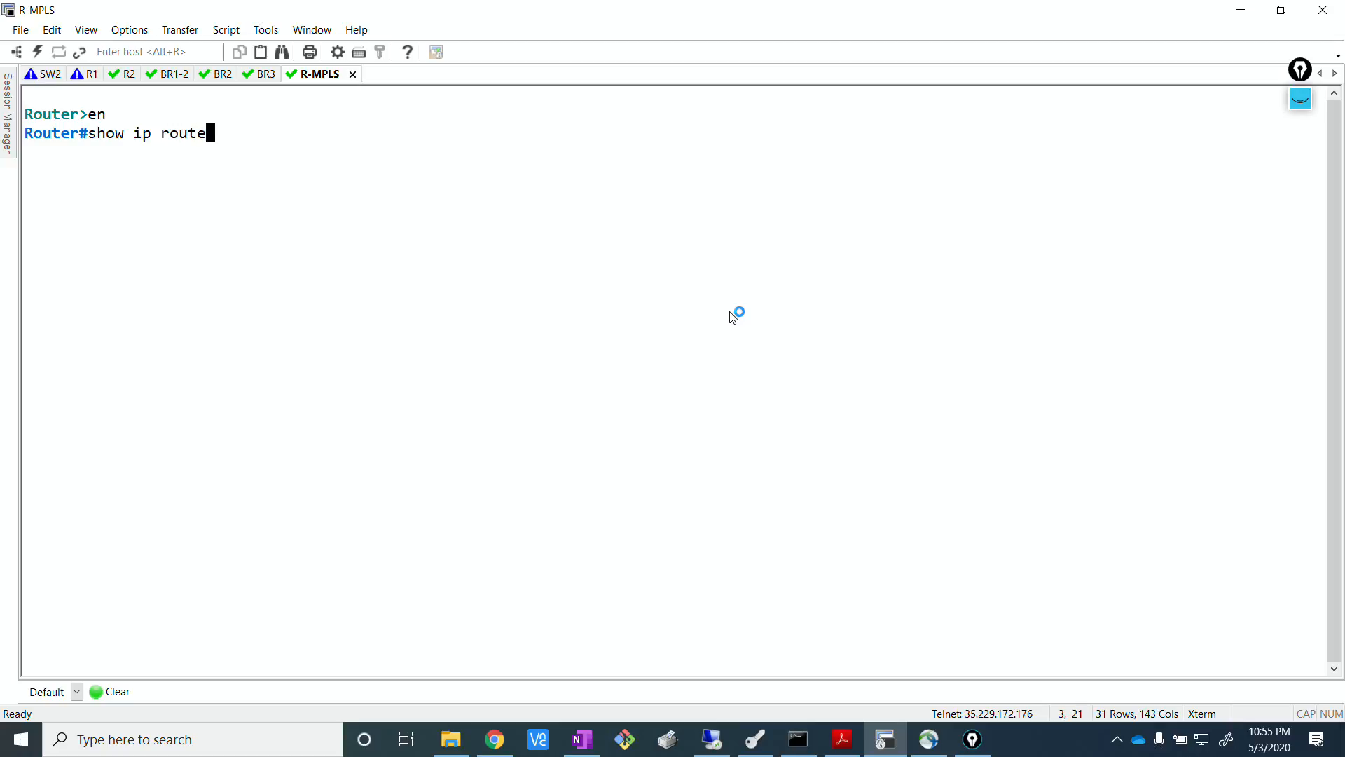
pyautogui.press('Return')
pyautogui.press('Return')
pyautogui.press('Return')
pyautogui.press('Return')
pyautogui.press('Return')
pyautogui.press('Return')
pyautogui.press('Return')
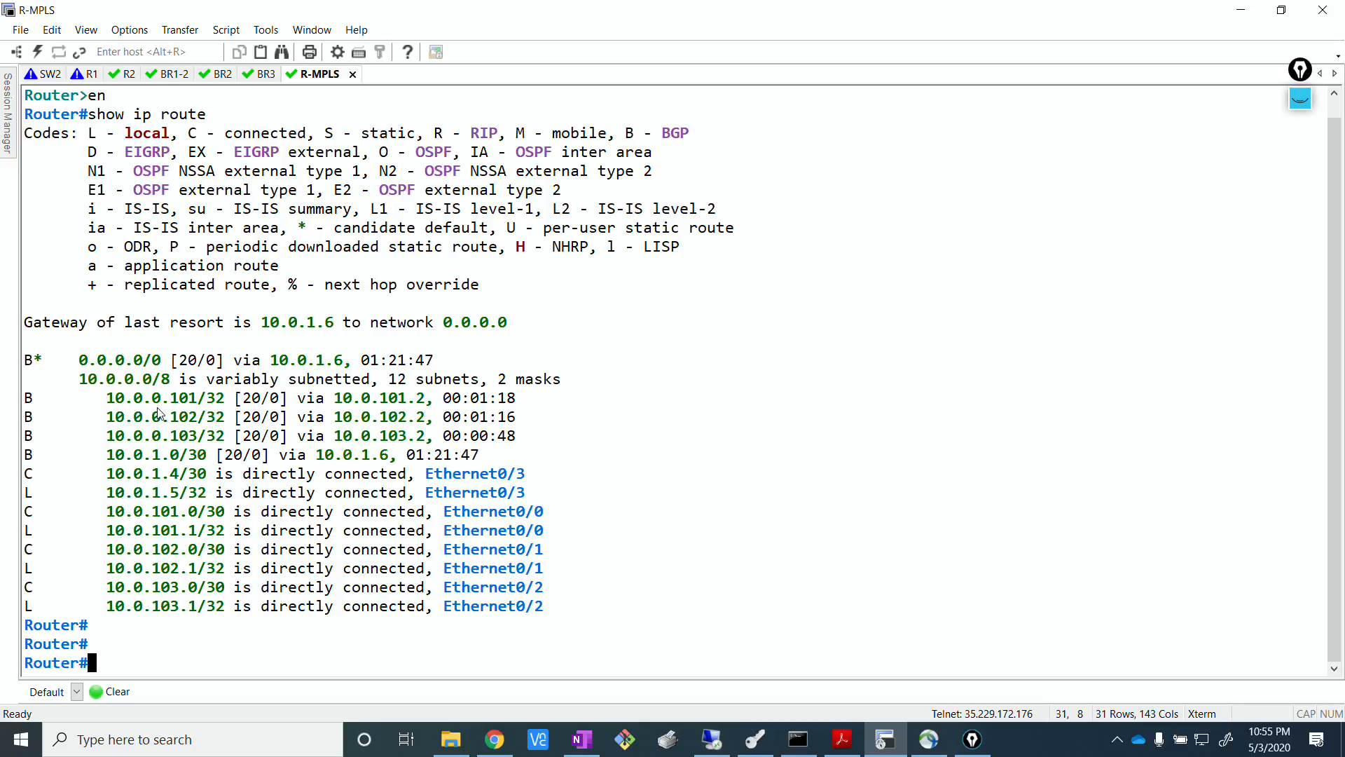
# Examine the BGP routes for 10.0.0.101/32, 10.0.0.102/32 and 10.0.0.103/32 in R-MPLS's routing table.
pyautogui.moveTo(107, 398); pyautogui.dragTo(384, 455)
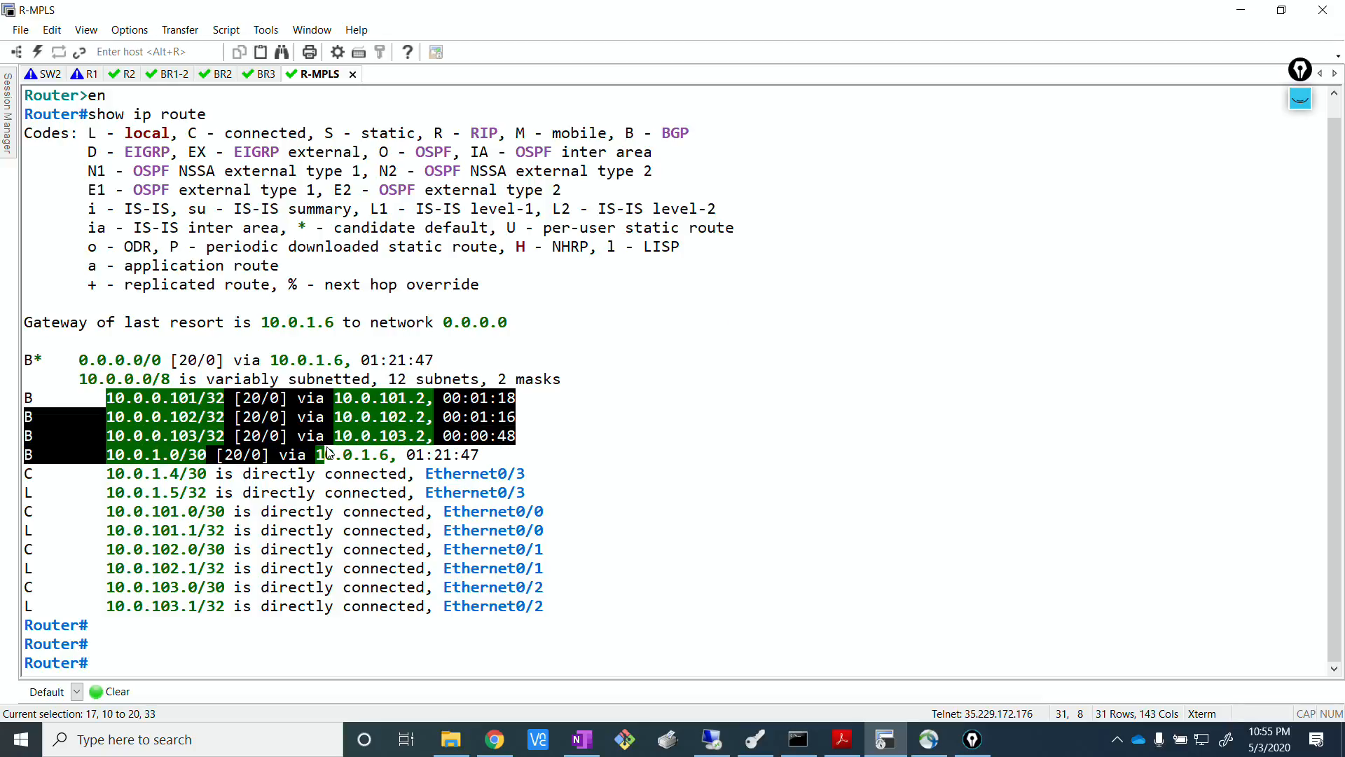
pyautogui.click(363, 440)
pyautogui.moveTo(519, 435); pyautogui.dragTo(21, 397)
pyautogui.click(800, 440)
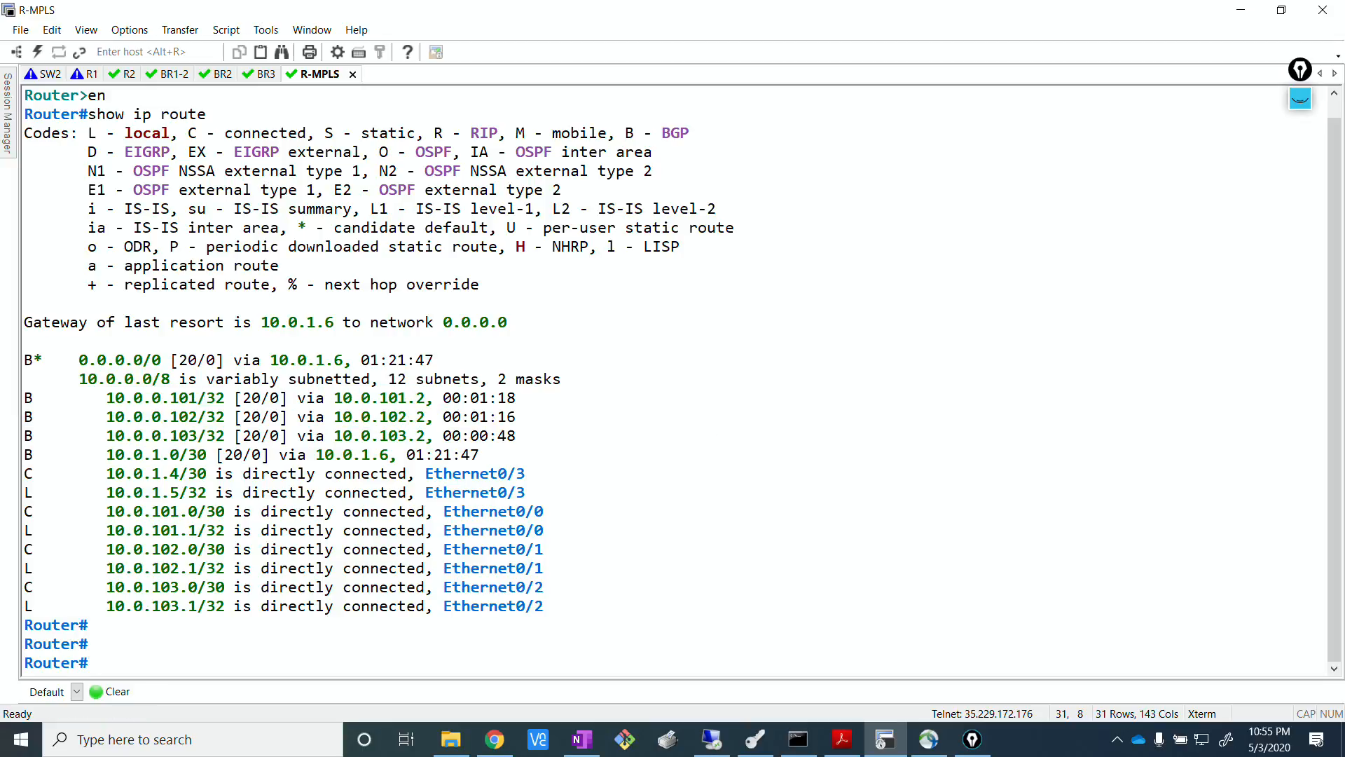
pyautogui.hotkey('alt', 'Tab')
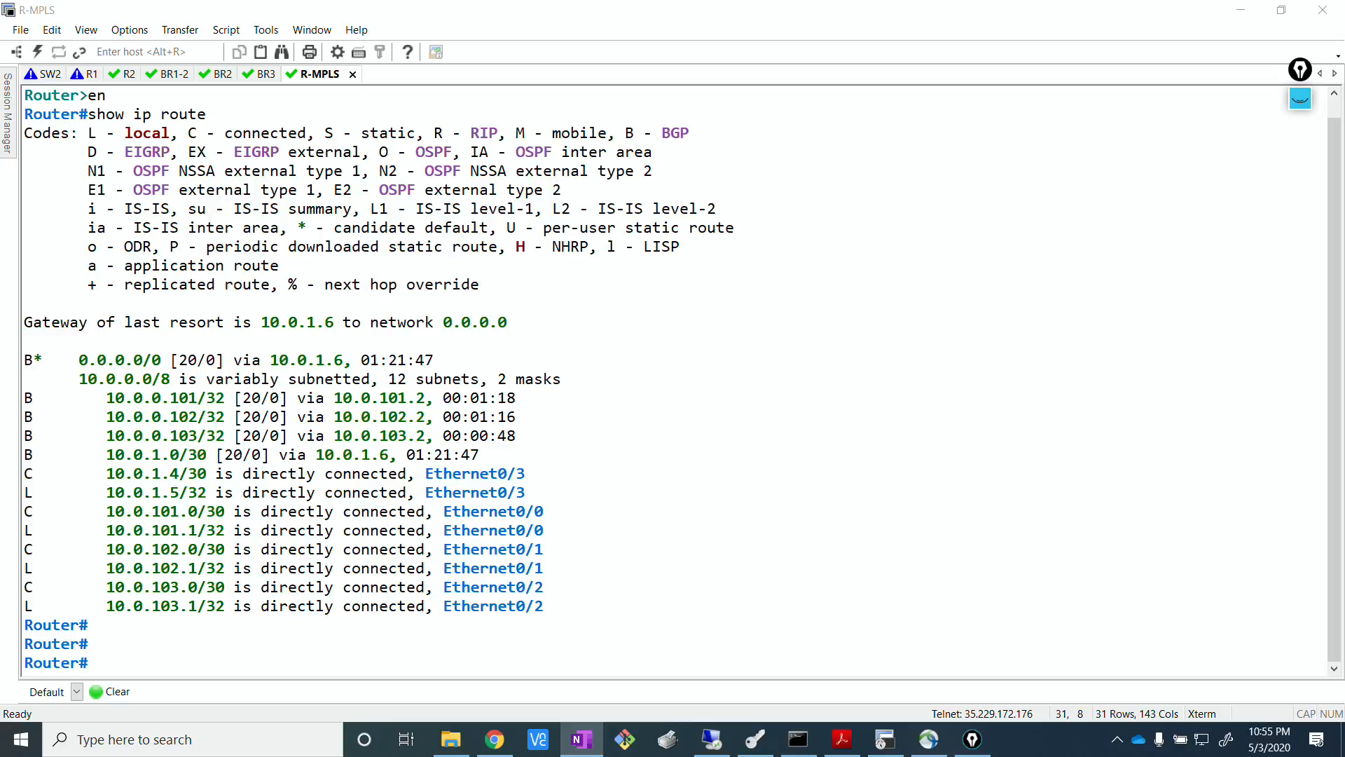
pyautogui.hotkey('alt', 'Tab')
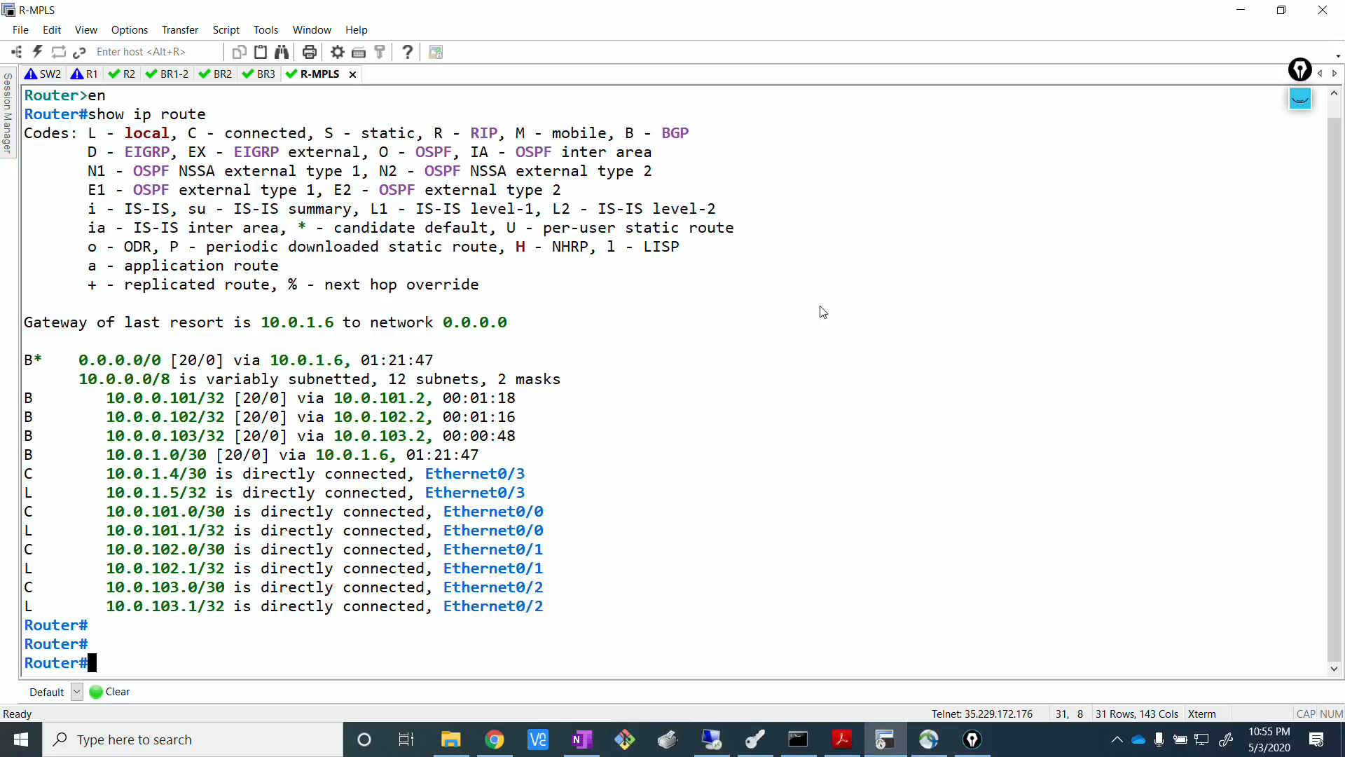
# In BR3's console session, ping 10.0.0.103 and stop the ping after a few packets.
pyautogui.click(267, 77)
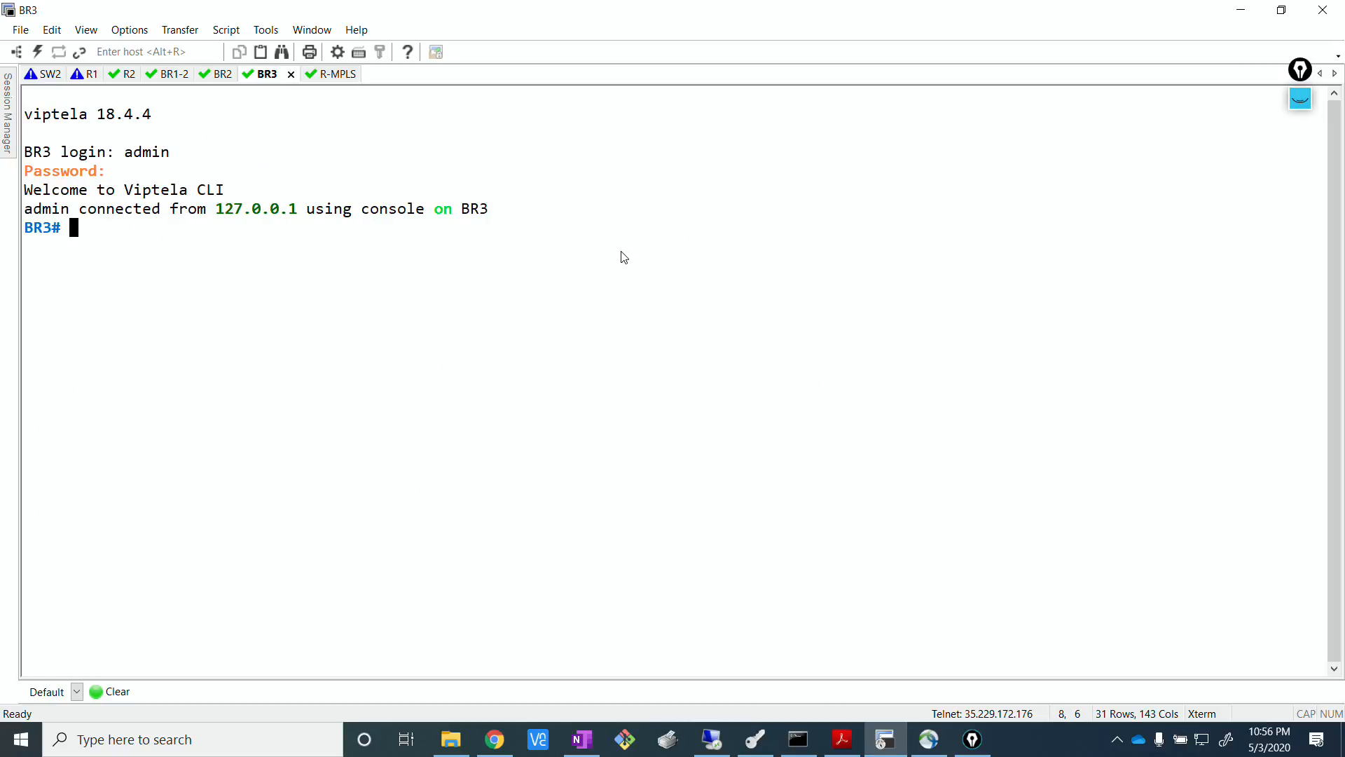
pyautogui.write('ping 10.0.0.103')
pyautogui.press('Return')
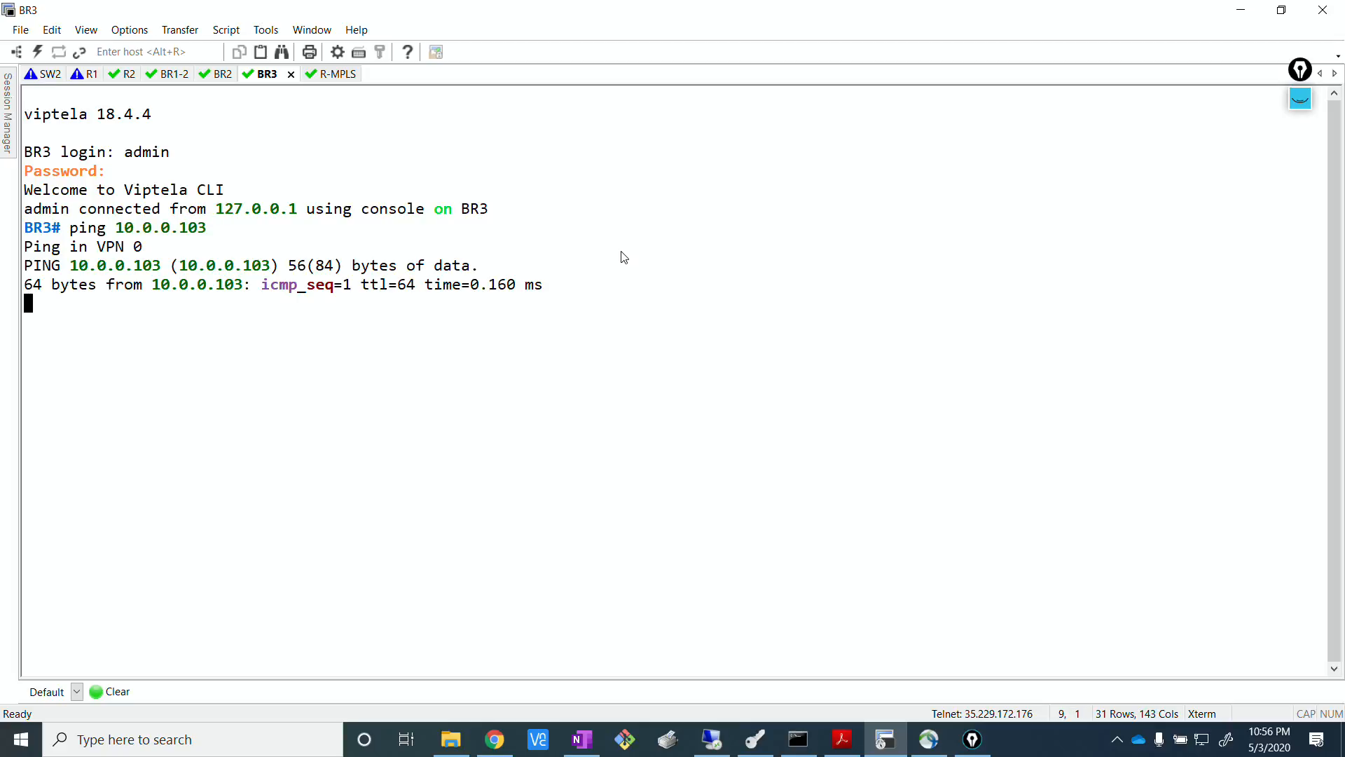
pyautogui.hotkey('ctrl', 'c')
# Ping 10.0.0.102 from BR3 and stop the ping after a few packets.
pyautogui.press('Up')
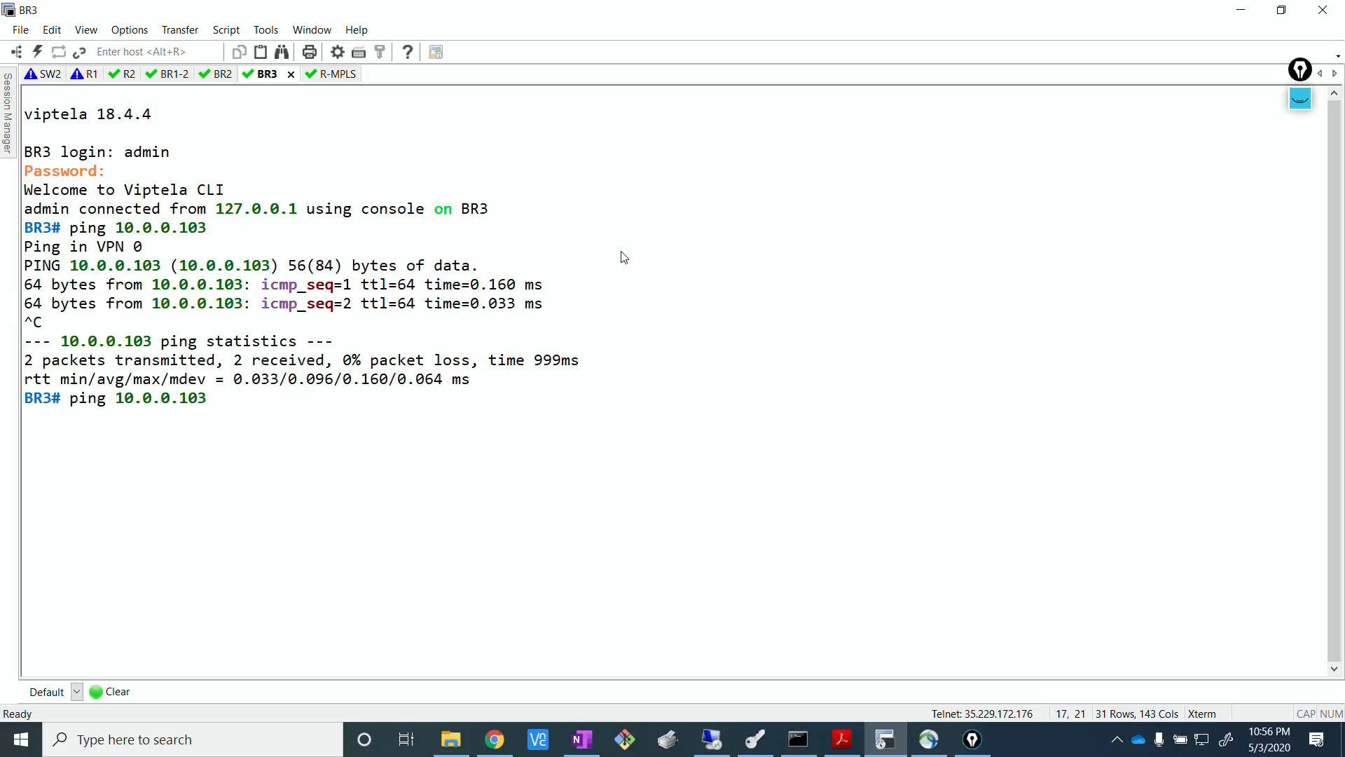
pyautogui.press('BackSpace')
pyautogui.write('2')
pyautogui.press('Return')
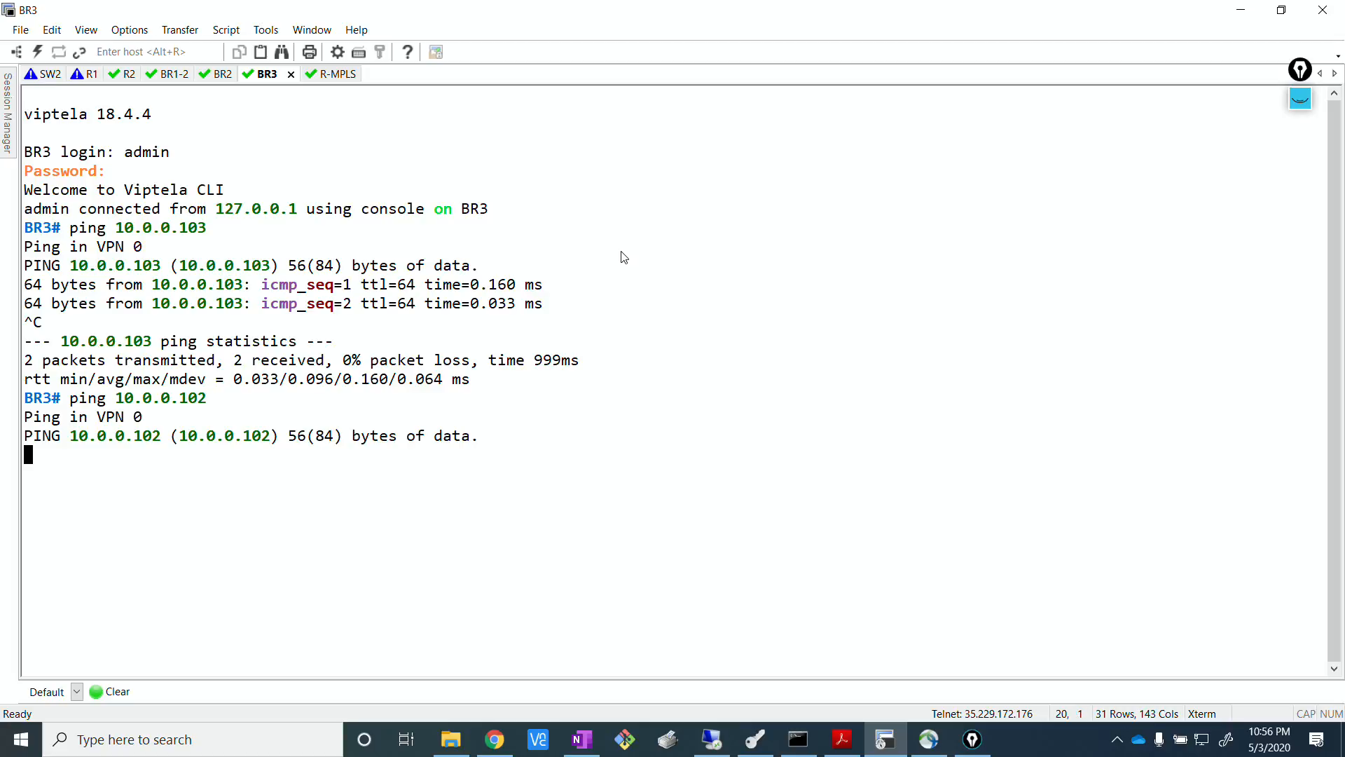
pyautogui.hotkey('ctrl', 'c')
# Ping 10.0.0.101 from BR3 and stop the ping.
pyautogui.write('p')
pyautogui.press('Up')
pyautogui.press('BackSpace')
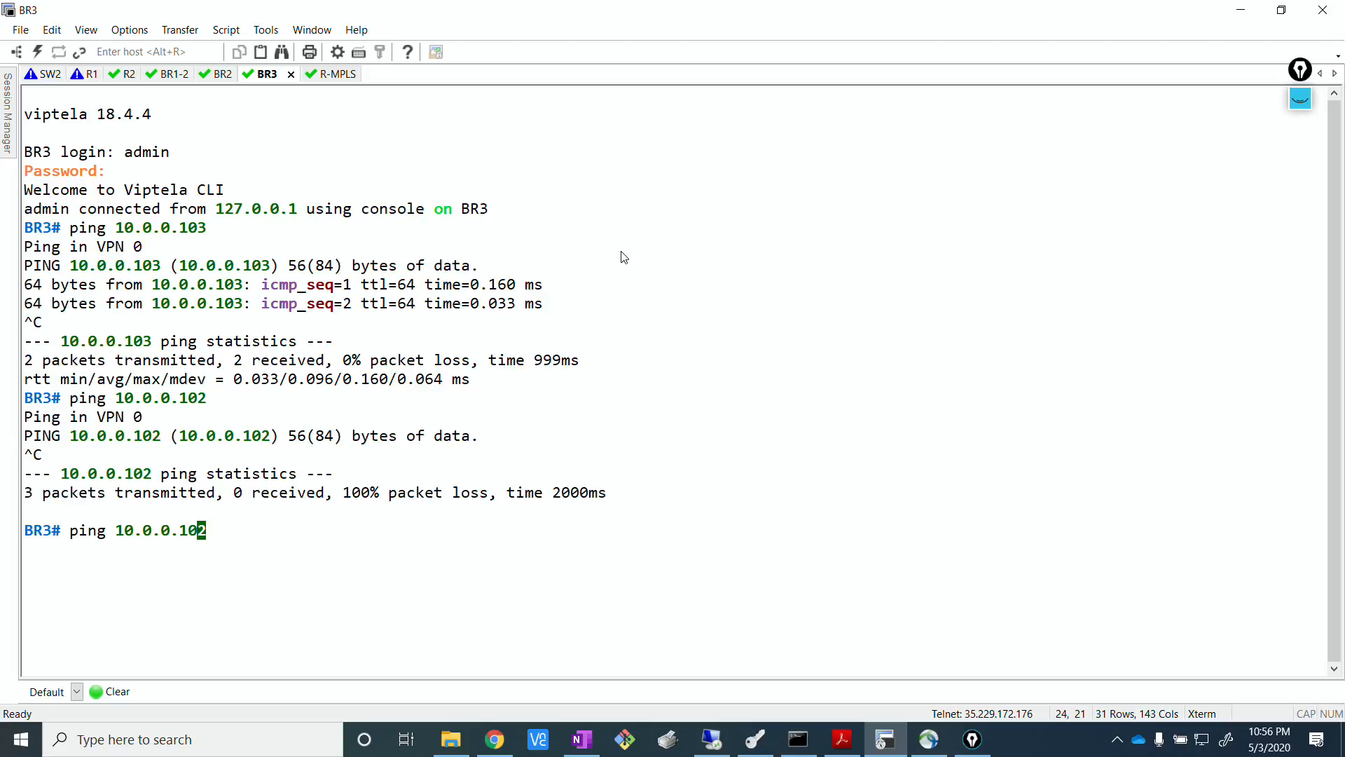
pyautogui.write('1')
pyautogui.press('Return')
pyautogui.hotkey('ctrl', 'c')
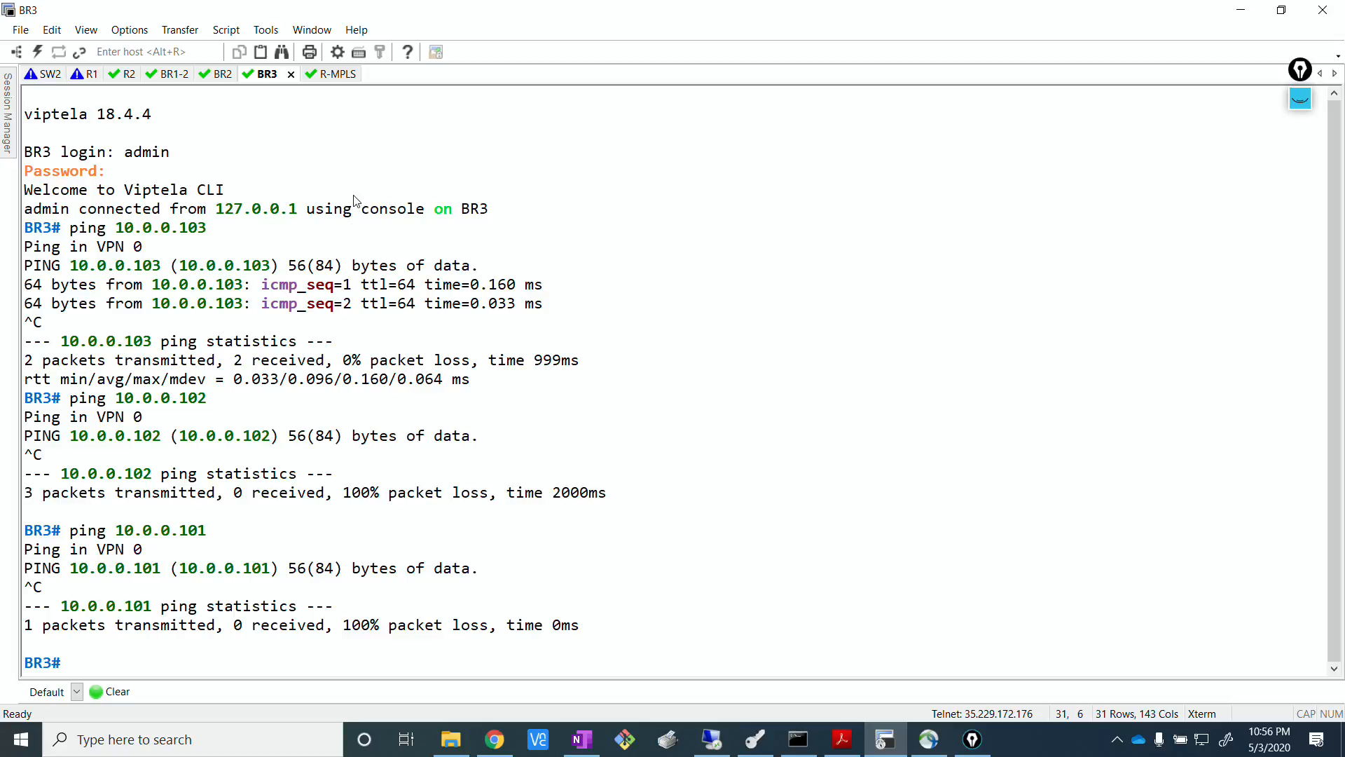
# Recheck the three branch loopback routes on R-MPLS against the EVE topology in Chrome, then return to SecureCRT.
pyautogui.click(332, 73)
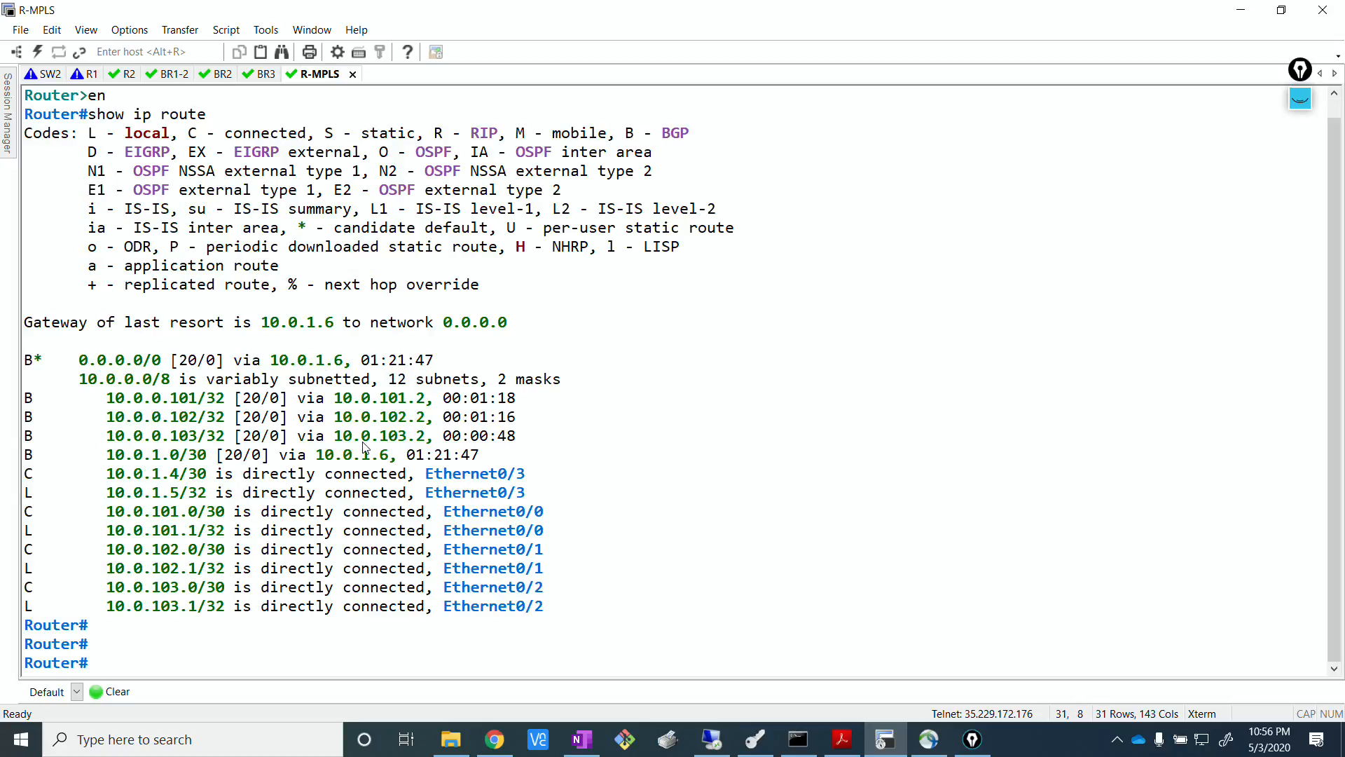
pyautogui.press('Return')
pyautogui.moveTo(102, 398); pyautogui.dragTo(424, 441)
pyautogui.click(496, 723)
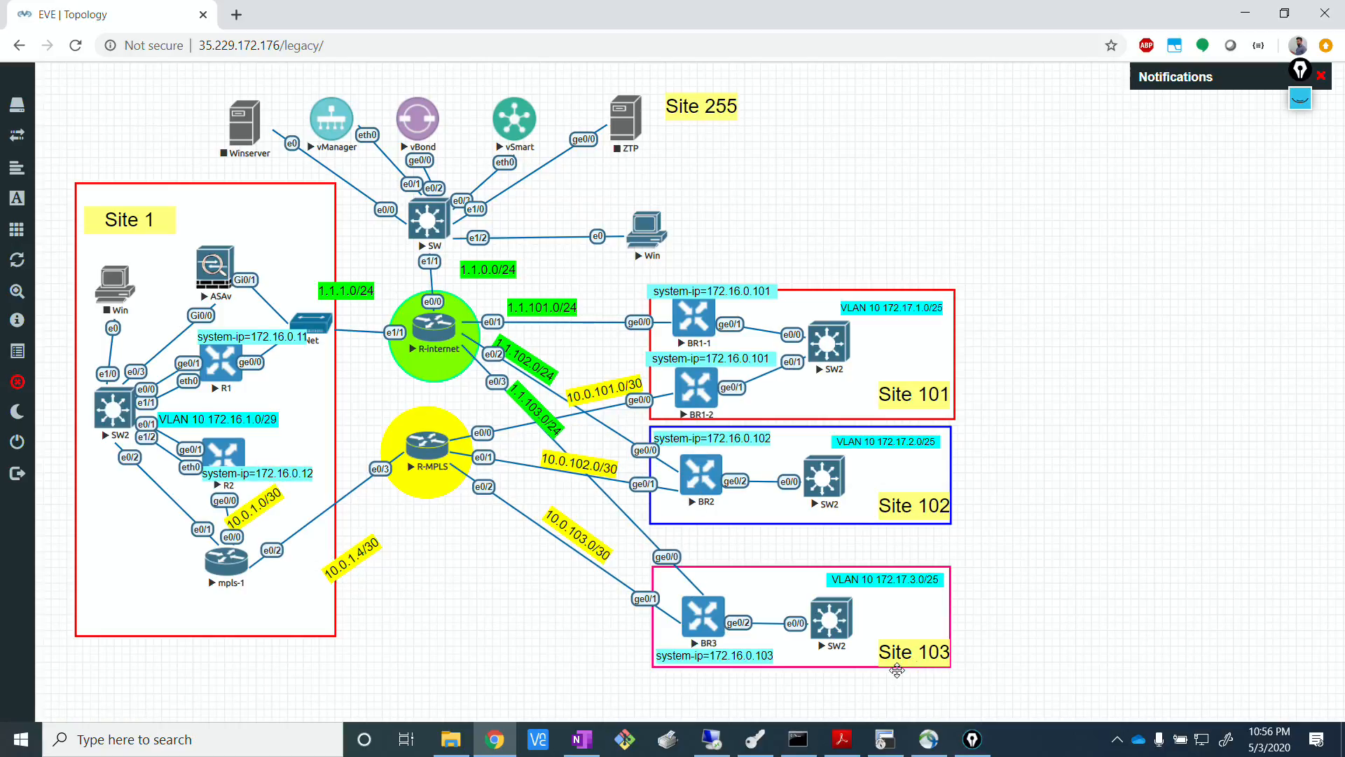
pyautogui.click(898, 747)
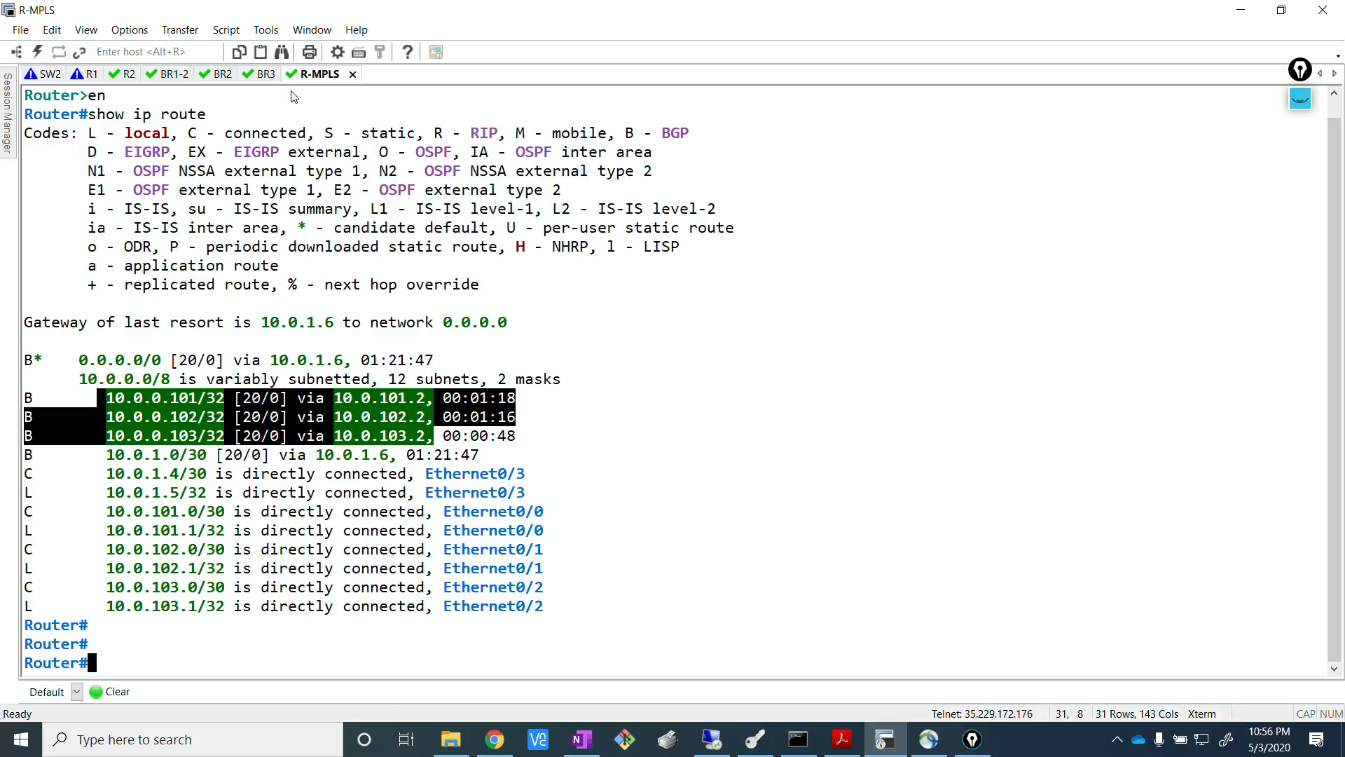
# Look over the BR3 and BR2 sessions, then review the three branch loopback prefixes in BR1-2's BGP output.
pyautogui.click(263, 75)
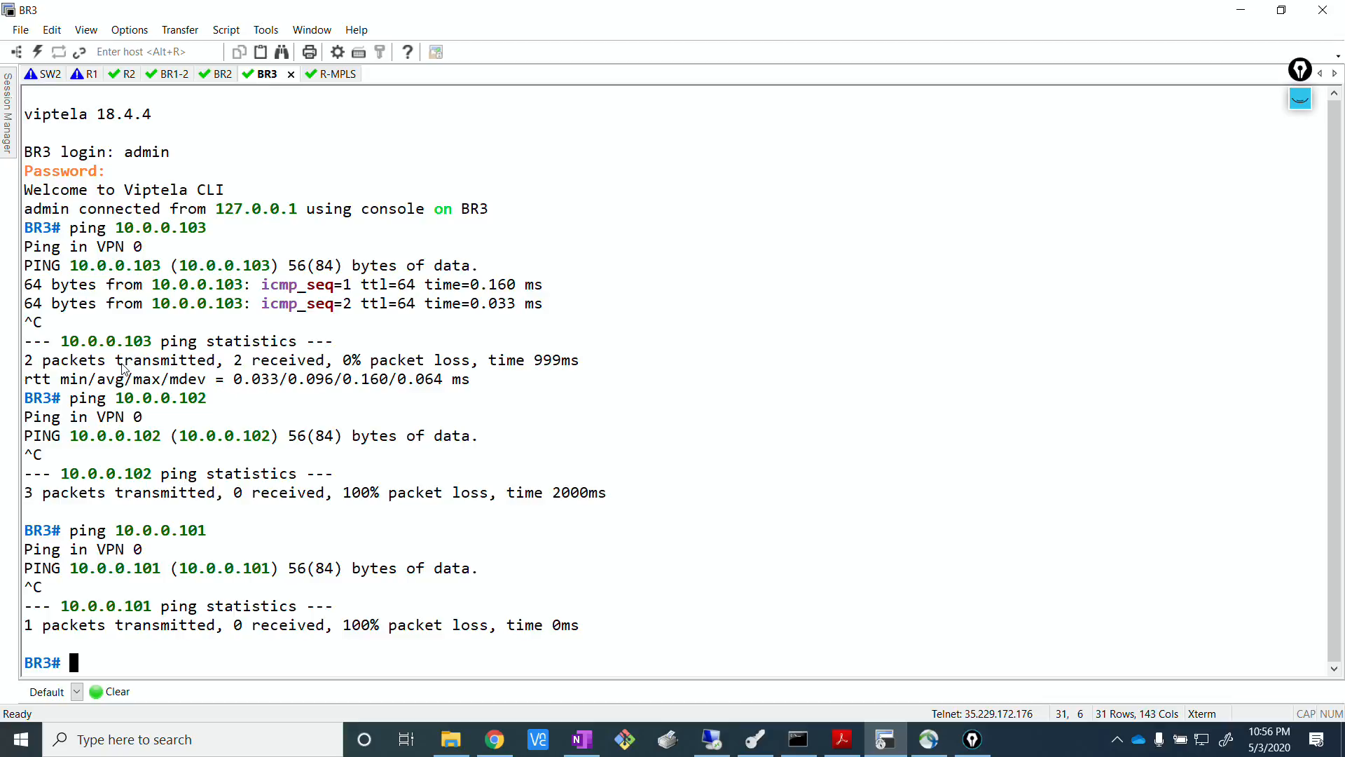
pyautogui.click(230, 75)
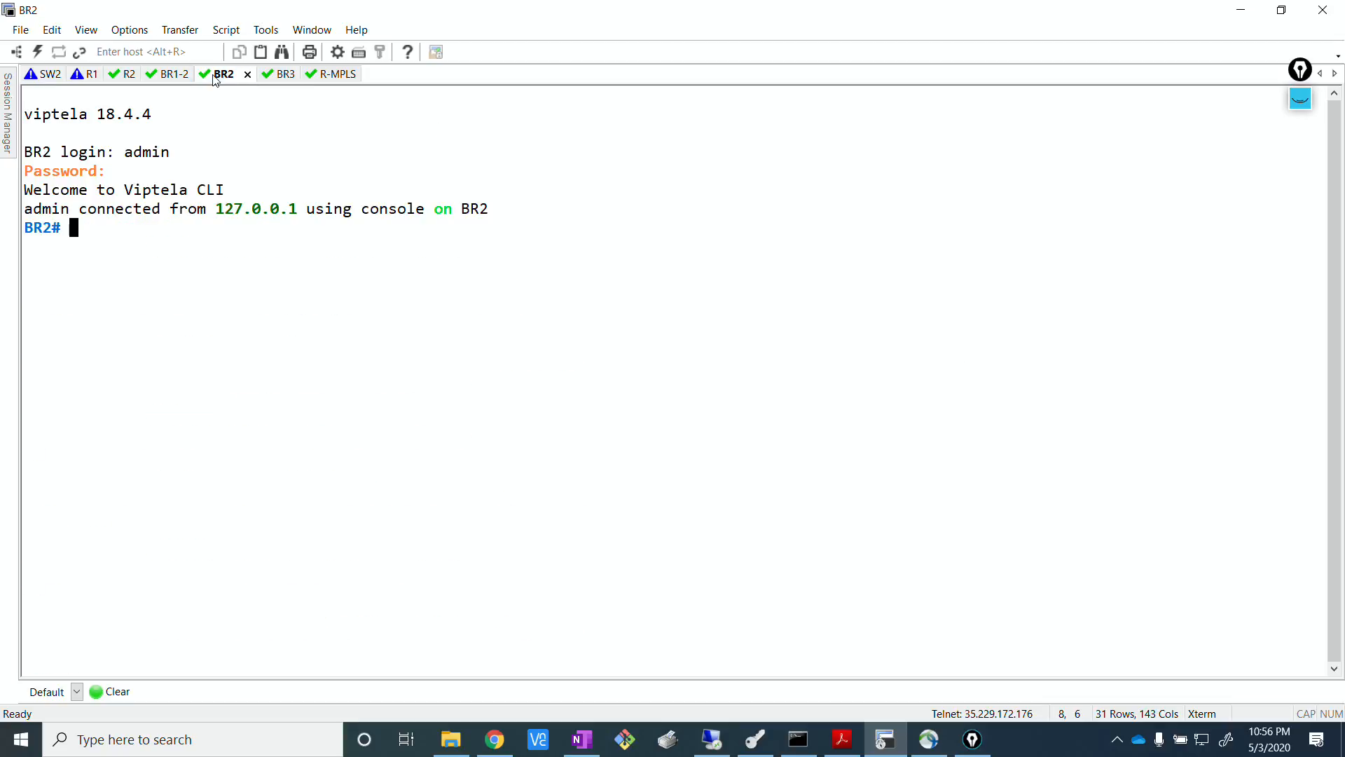
pyautogui.click(170, 75)
pyautogui.scroll(4, 203, 303)
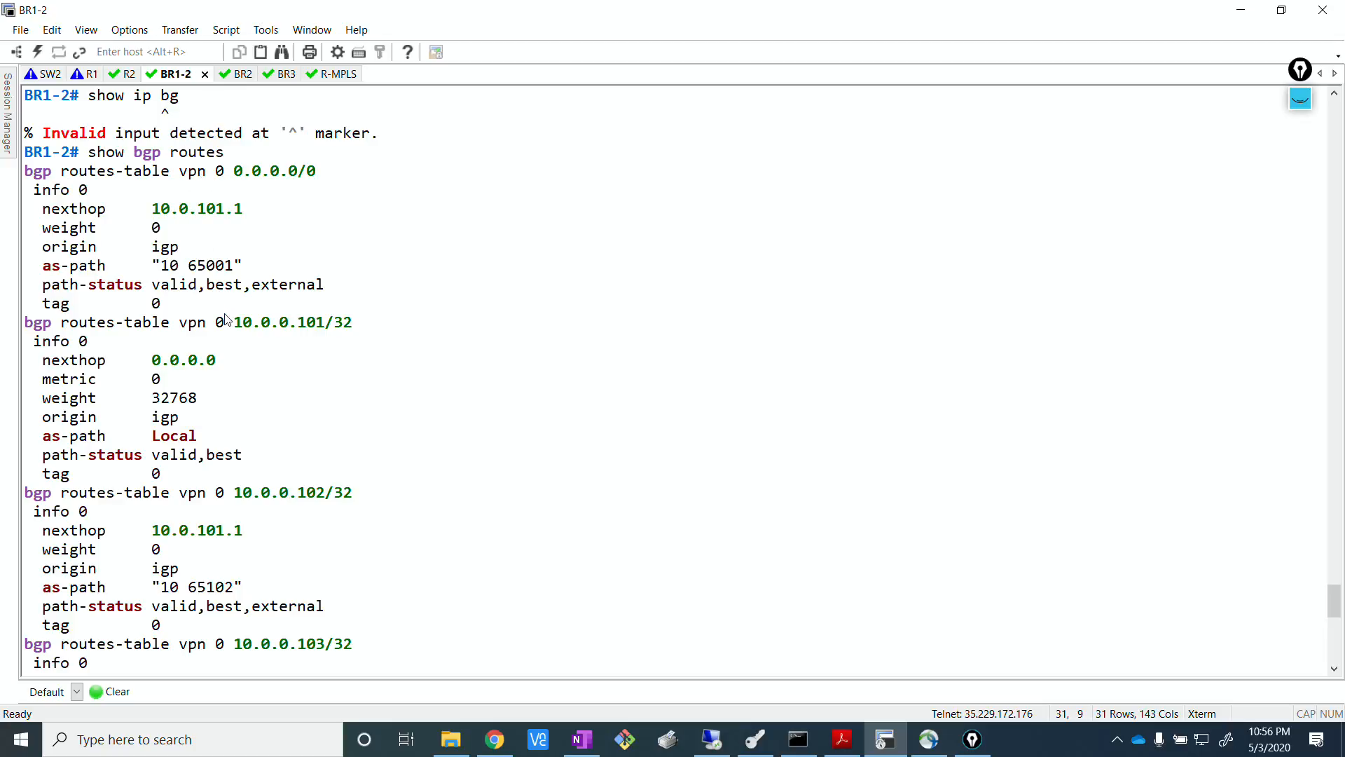
pyautogui.moveTo(261, 322); pyautogui.dragTo(353, 322)
pyautogui.doubleClick(240, 493)
pyautogui.moveTo(247, 644); pyautogui.dragTo(481, 687)
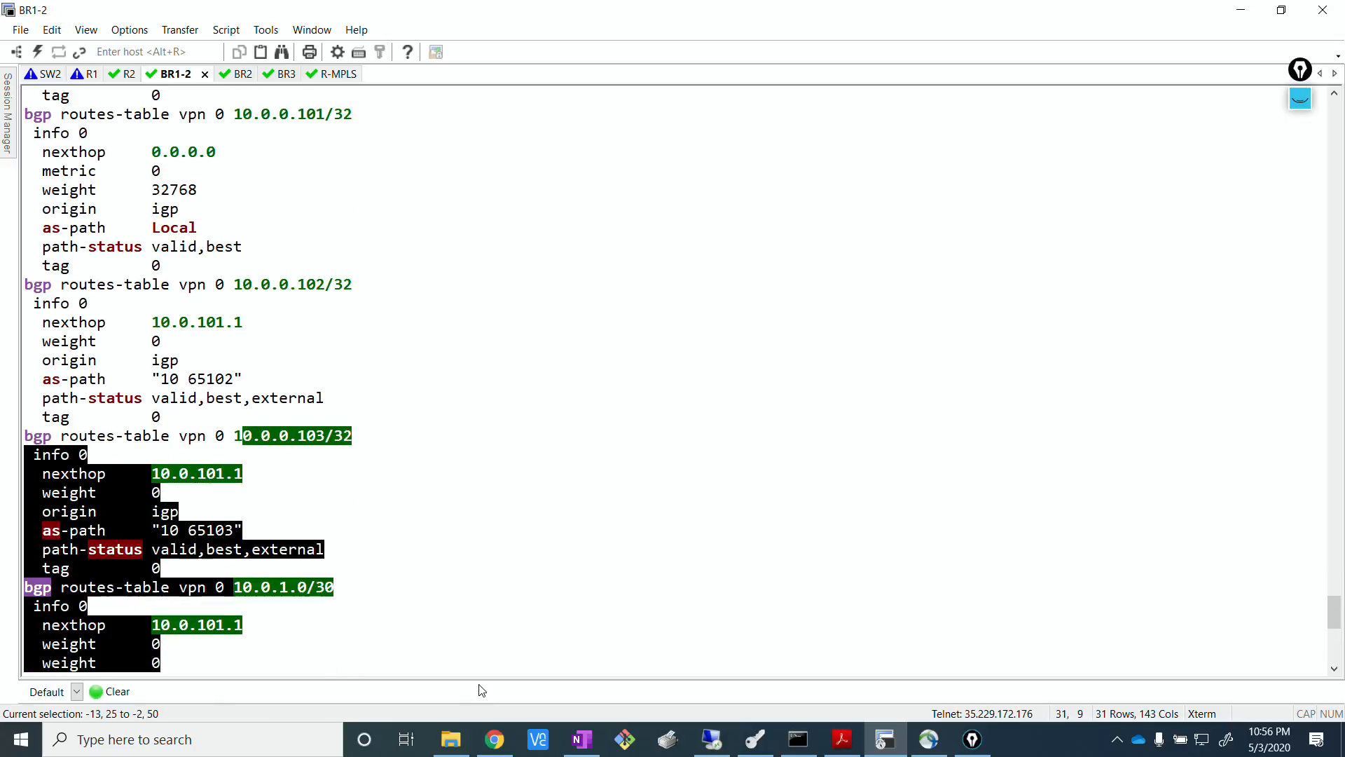
pyautogui.click(465, 464)
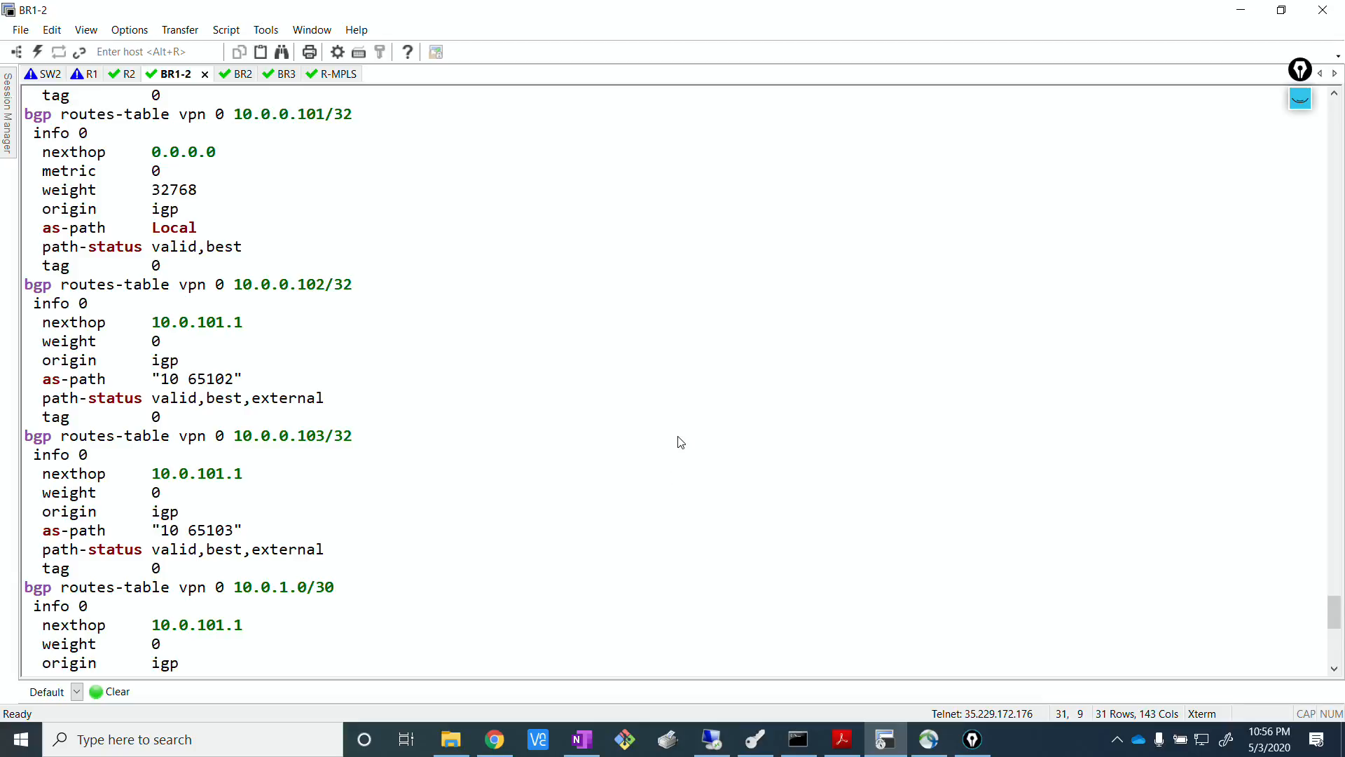
pyautogui.scroll(-10, 679, 442)
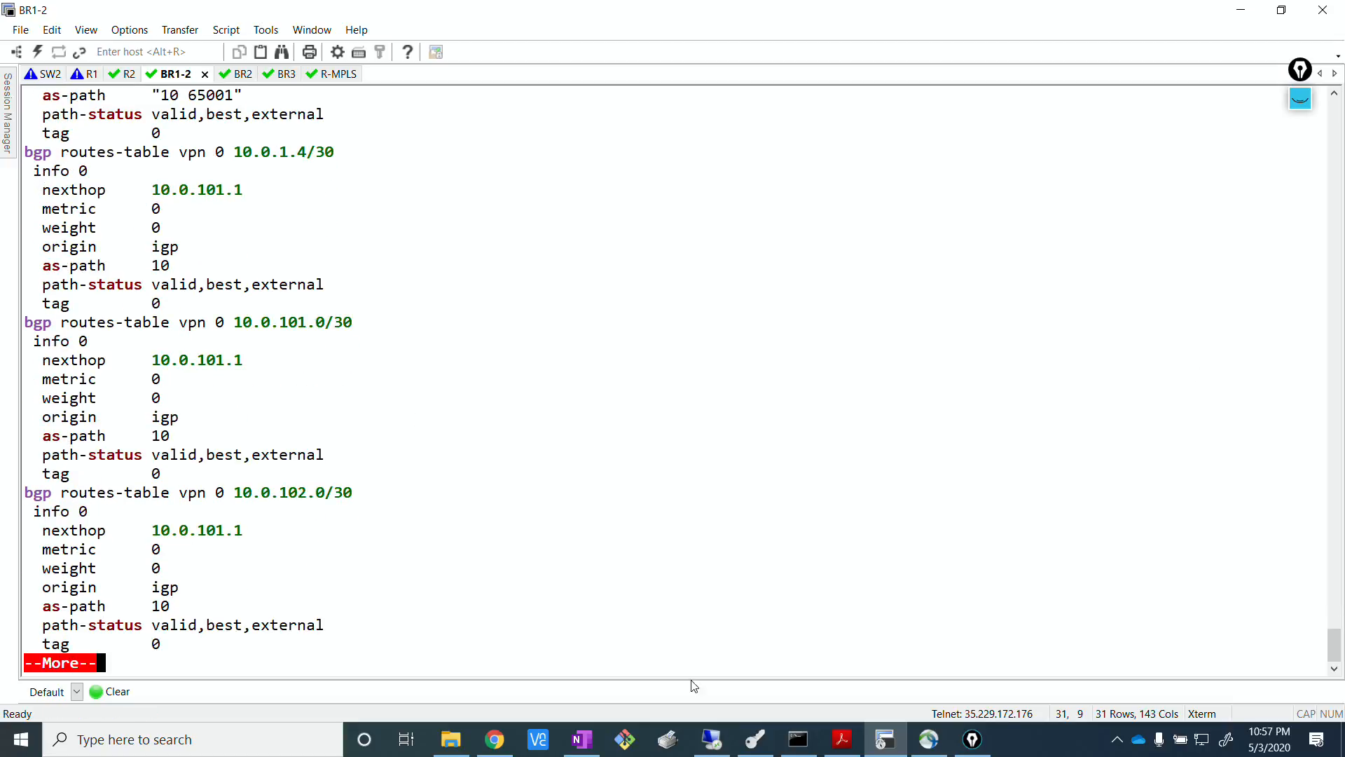
# Switch to the vManage remote desktop and start adding a new localized policy.
pyautogui.click(711, 739)
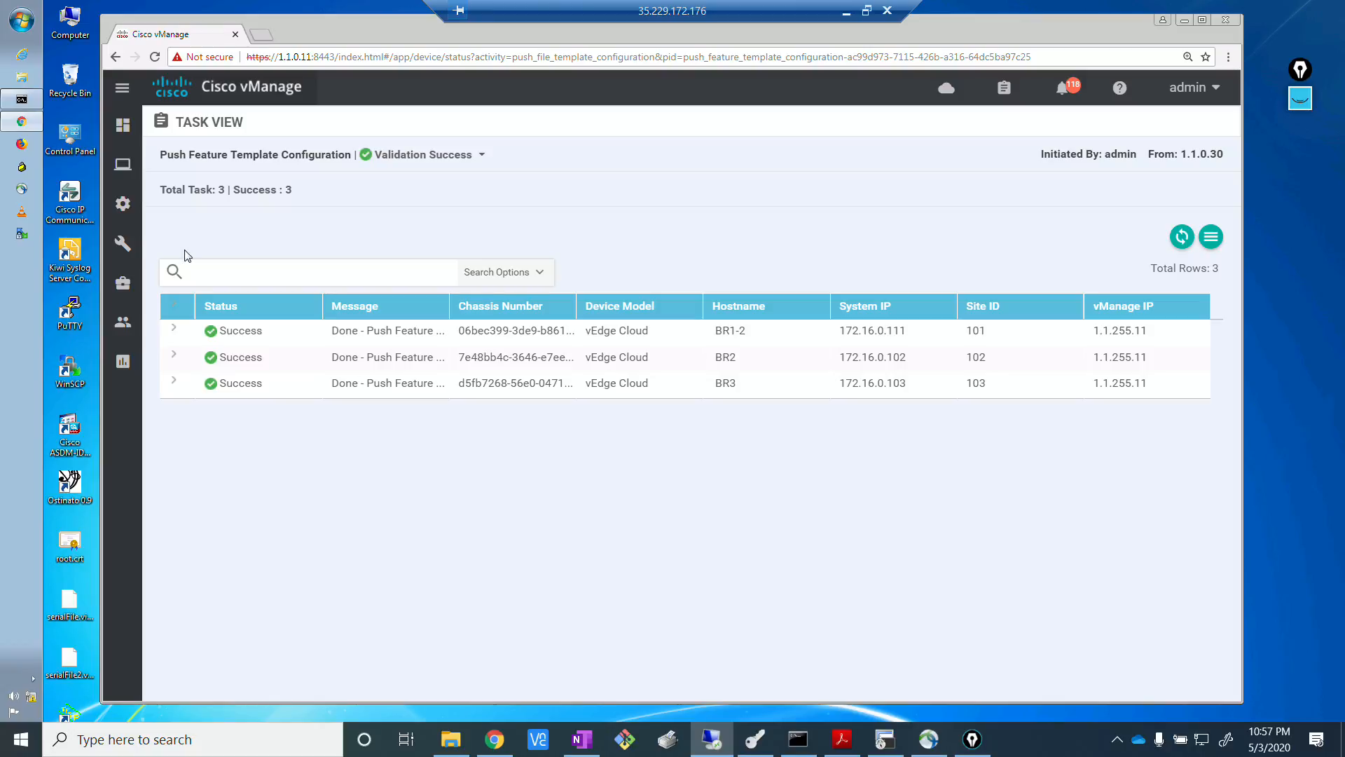
pyautogui.moveTo(120, 202)
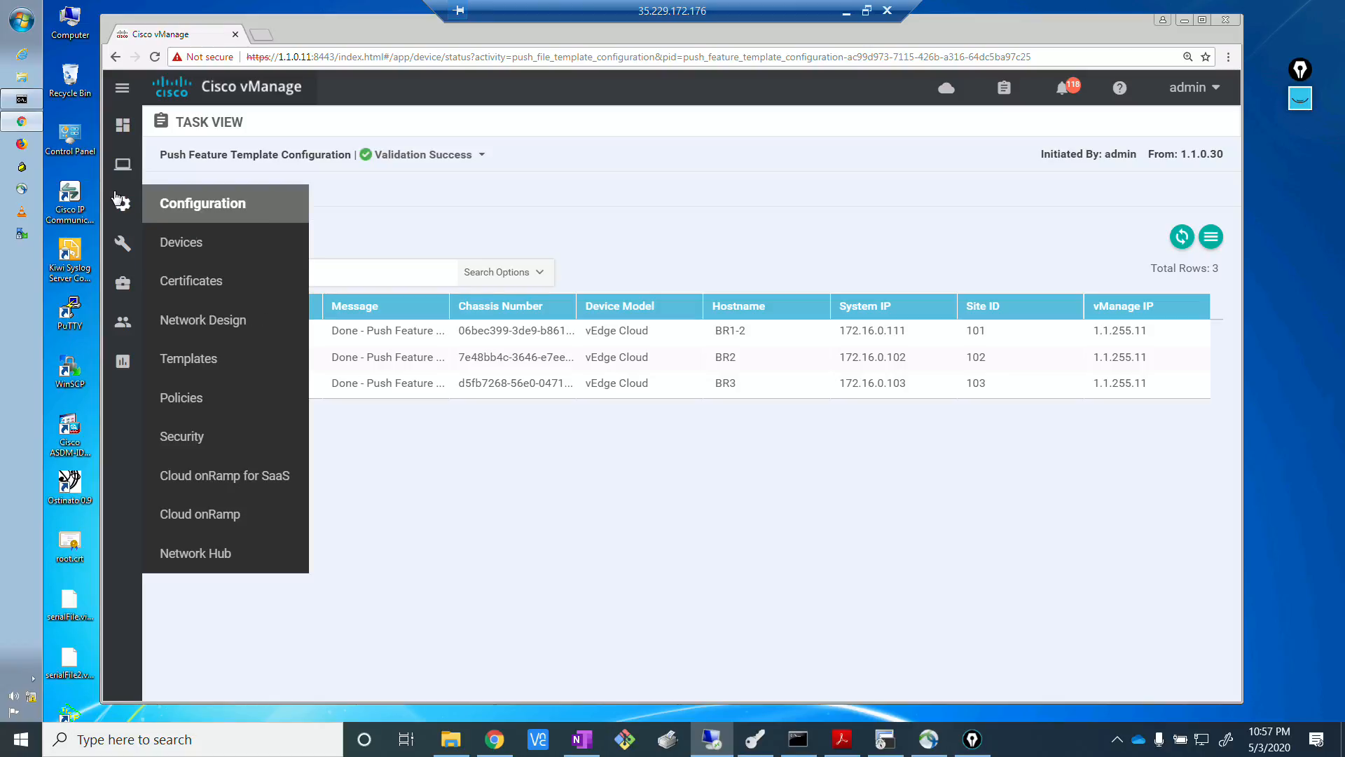
pyautogui.click(186, 399)
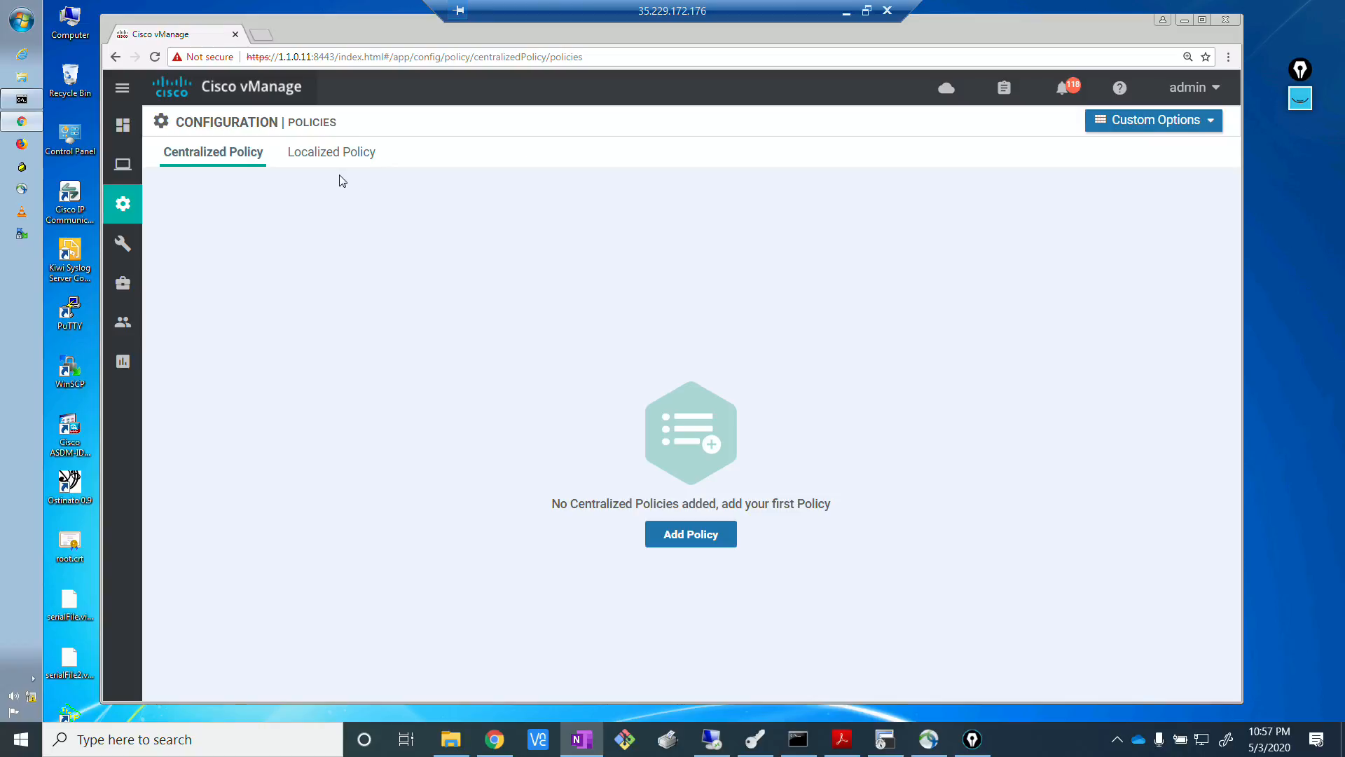
pyautogui.click(339, 157)
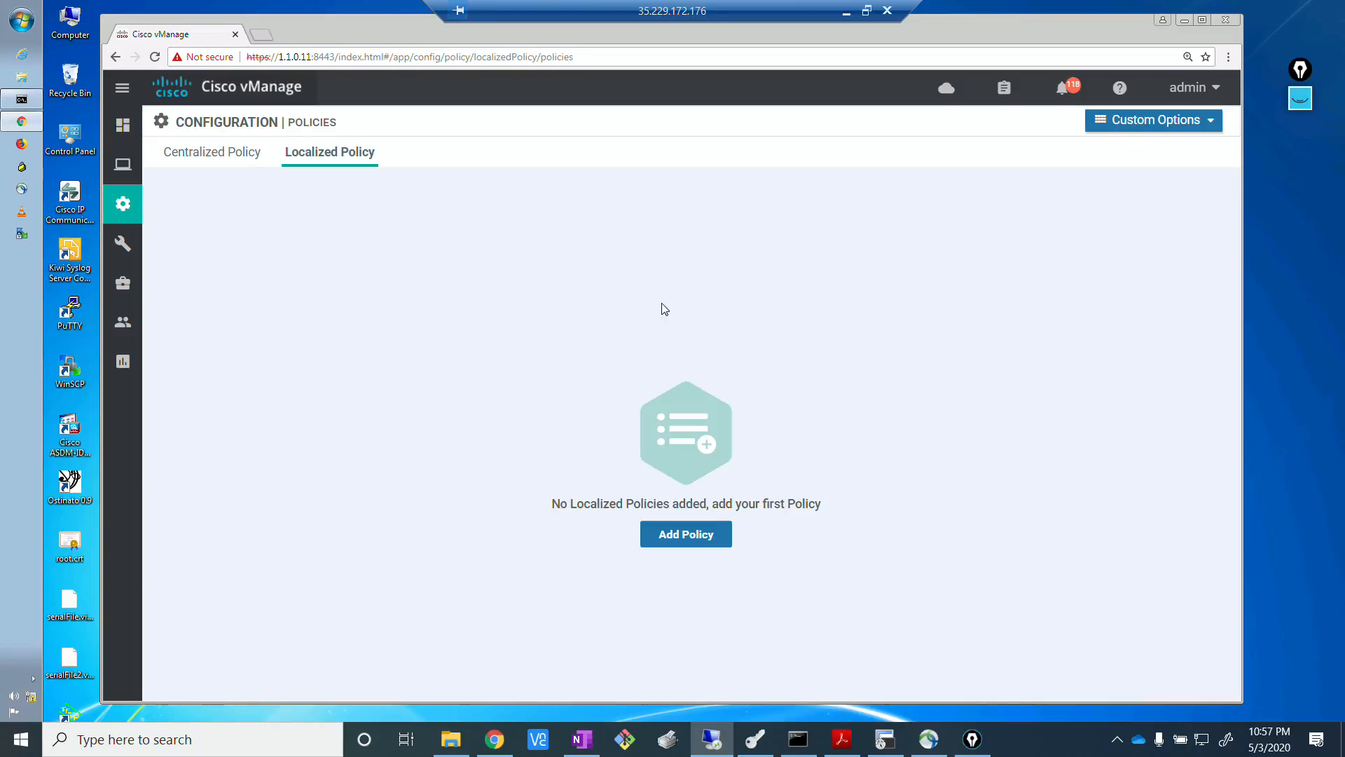
pyautogui.click(699, 538)
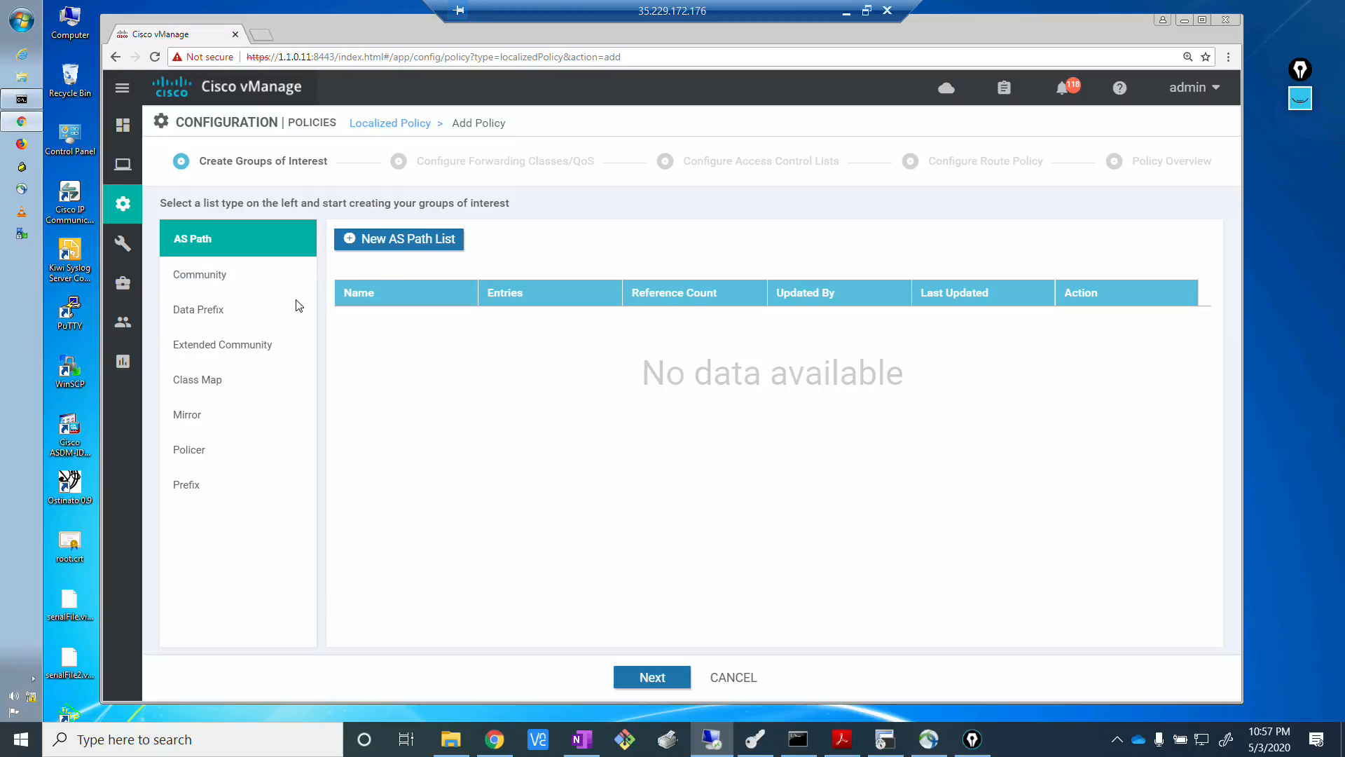
# Create a community list named COM_65000 with community 1:65000, and open the prefix lists.
pyautogui.click(245, 275)
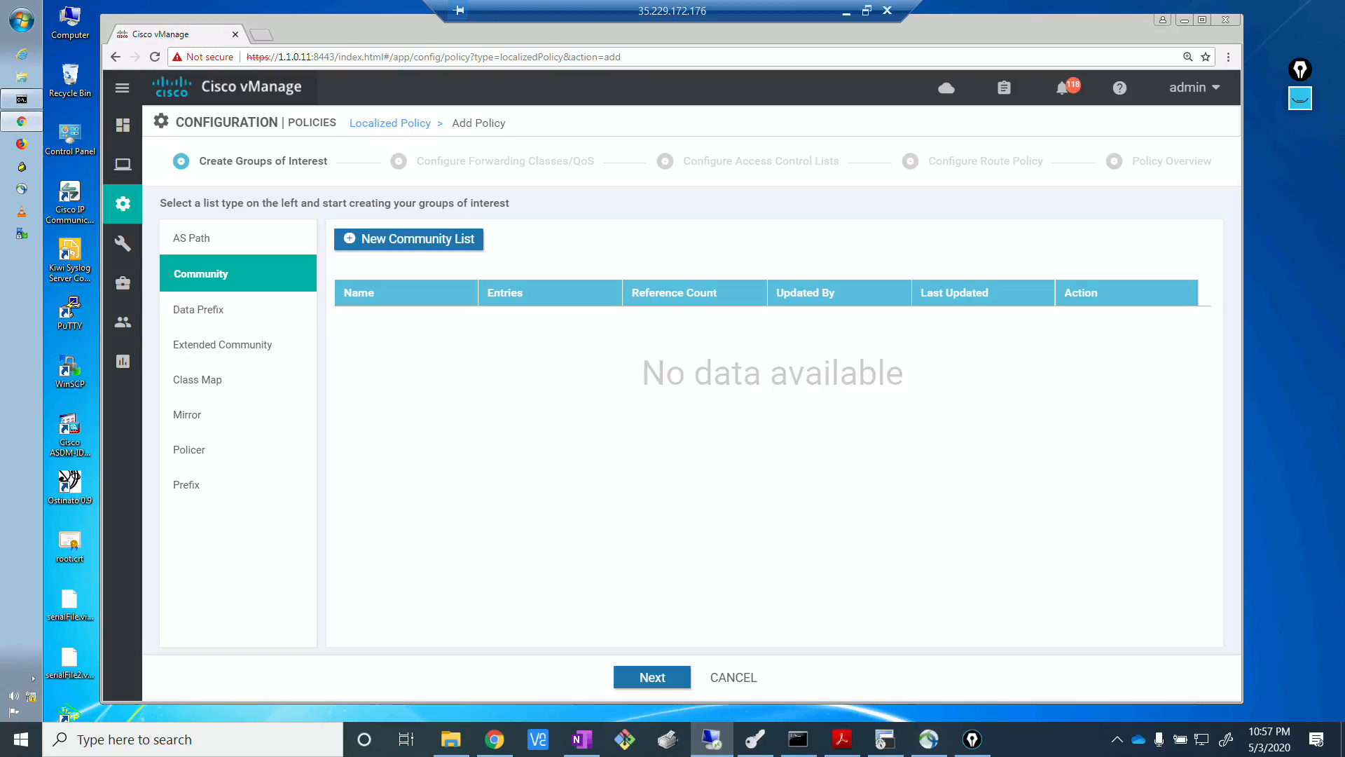
pyautogui.click(405, 242)
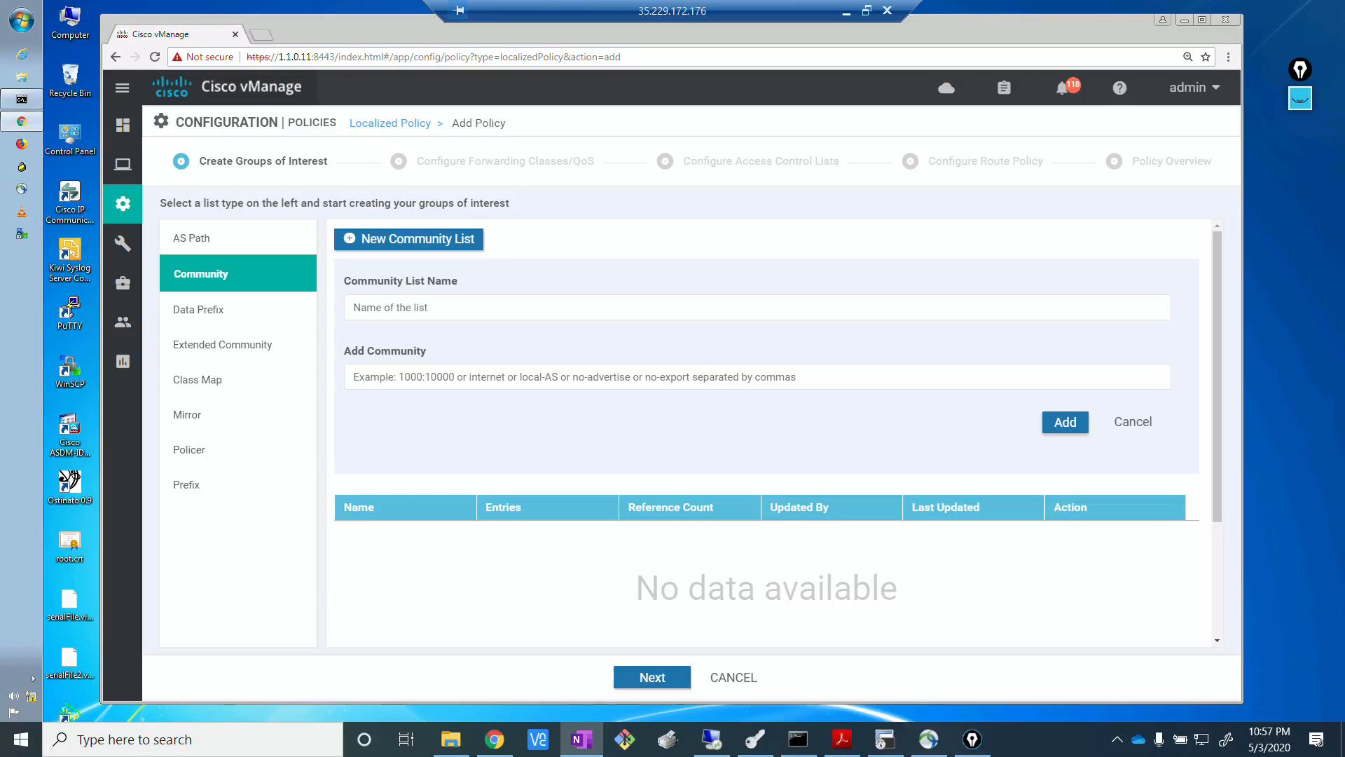
pyautogui.click(465, 306)
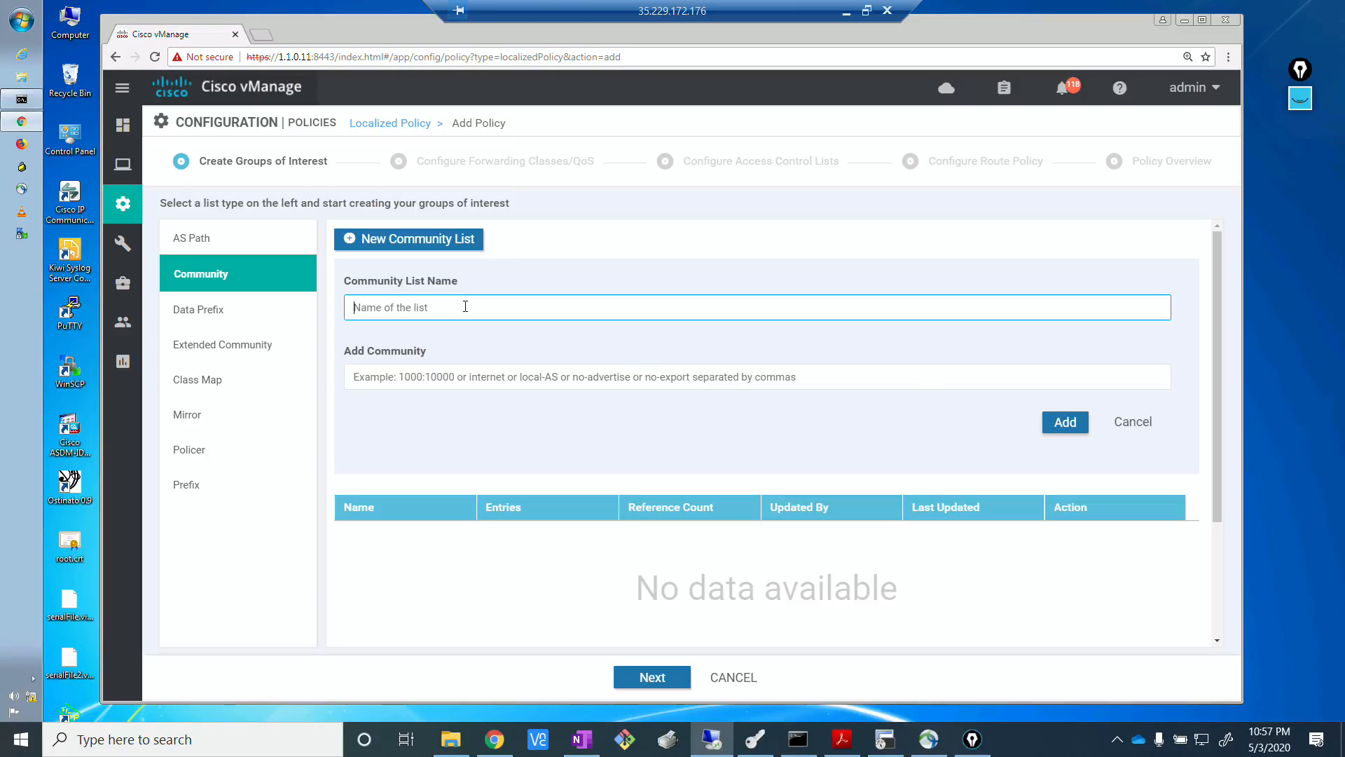
pyautogui.write('COM_65000')
pyautogui.click(488, 376)
pyautogui.write('1')
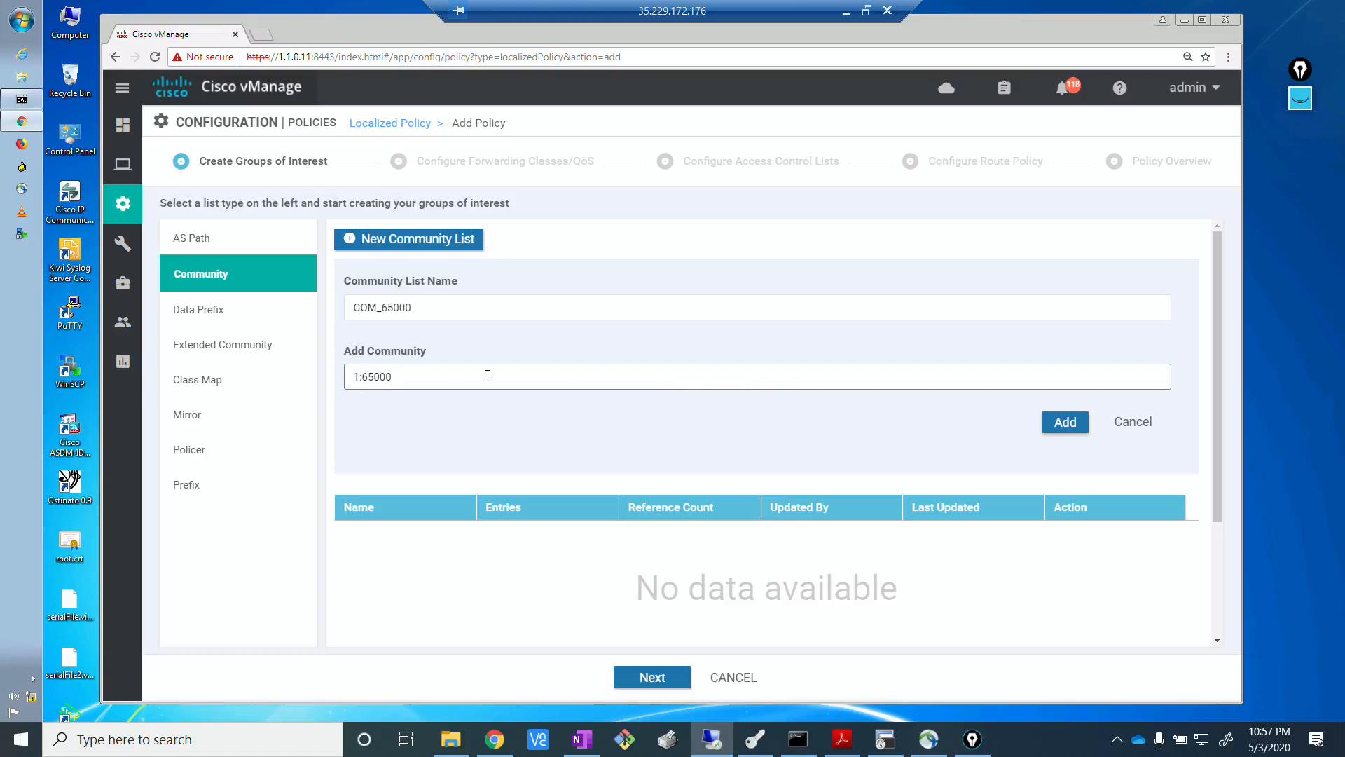
pyautogui.write(':65000')
pyautogui.click(1064, 422)
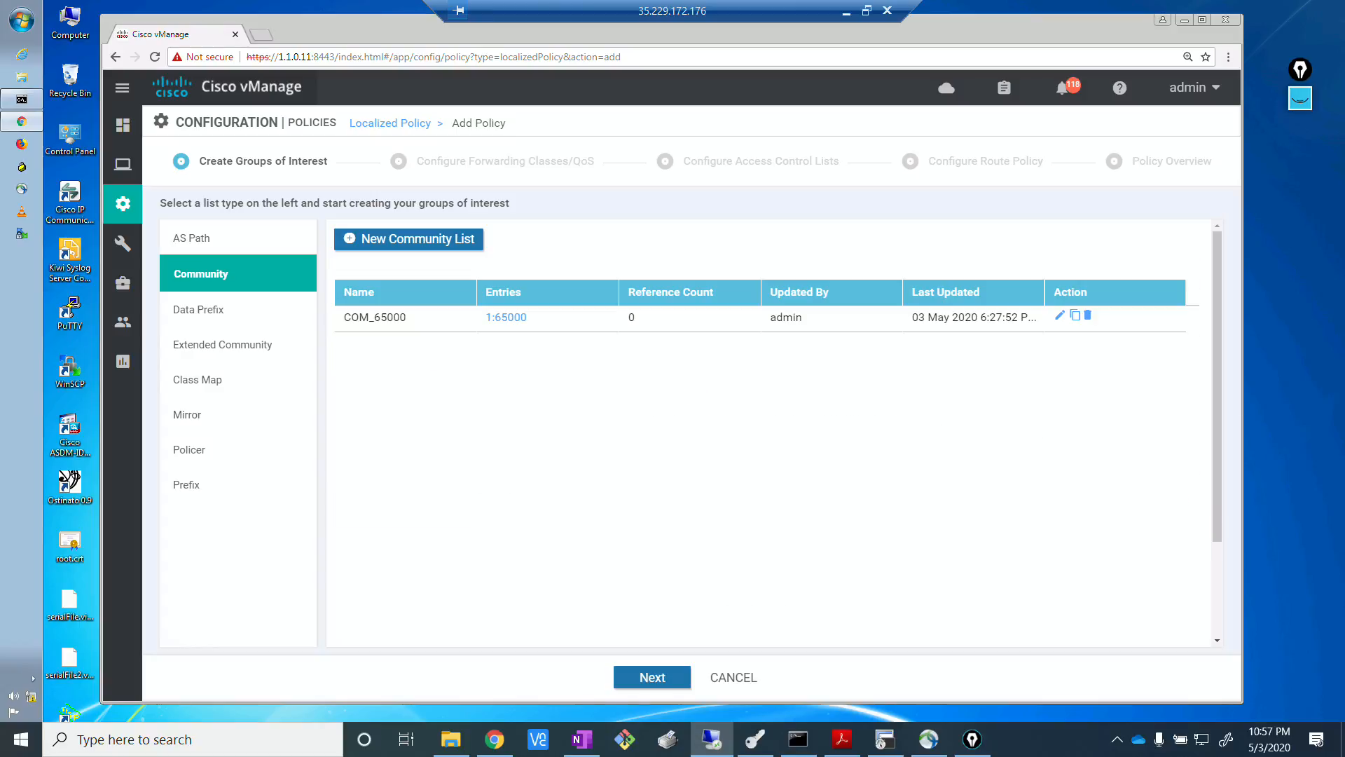
pyautogui.hotkey('alt', 'Tab')
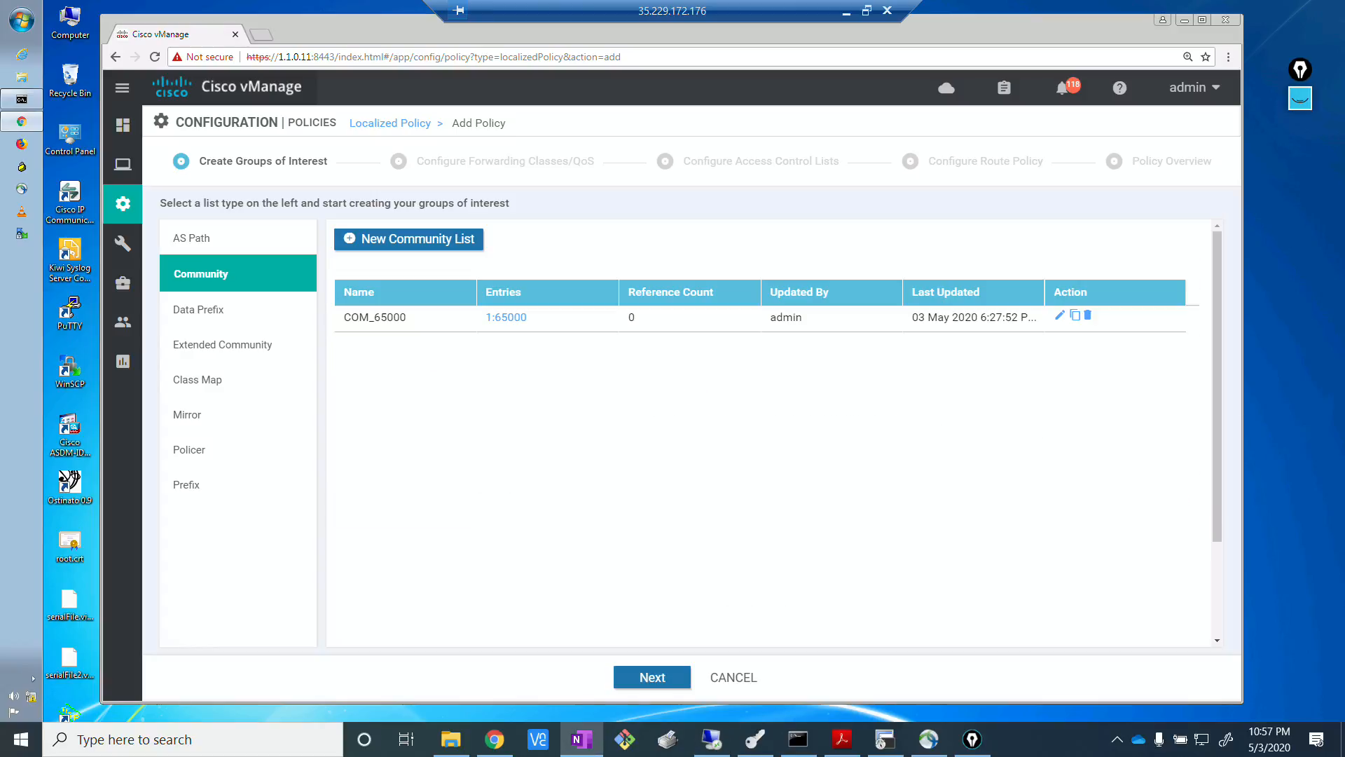
pyautogui.click(210, 482)
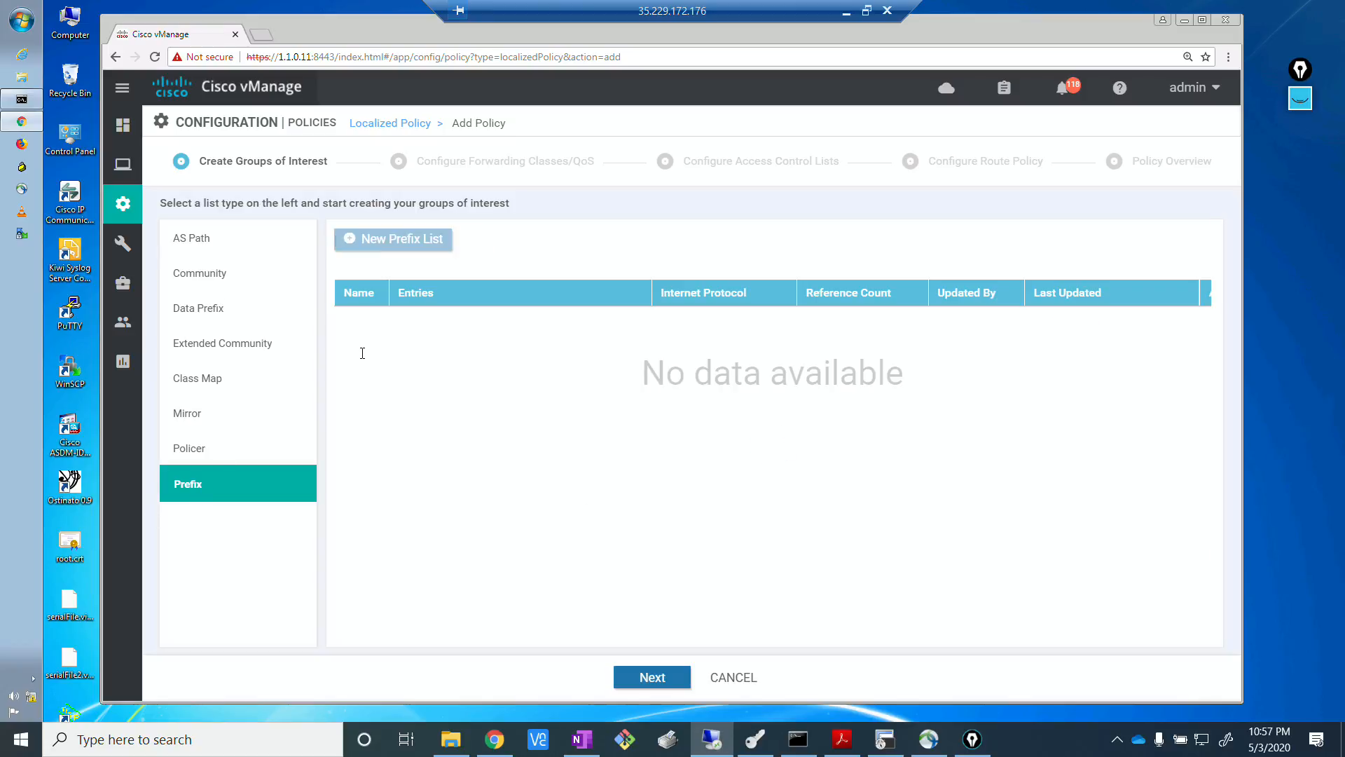
# Review the EVE topology in Chrome with the handwritten local control policy notes, then return to vManage and hide the annotations.
pyautogui.click(495, 740)
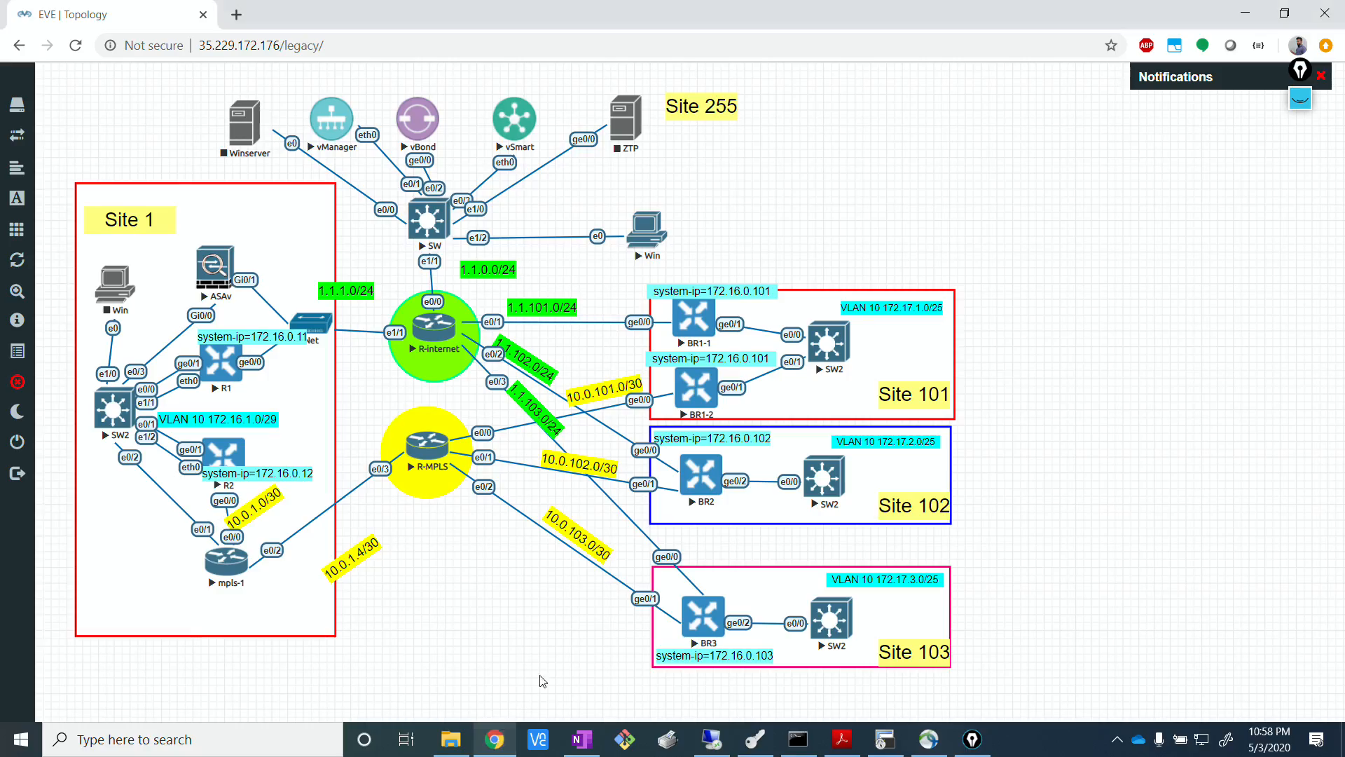
pyautogui.click(1298, 102)
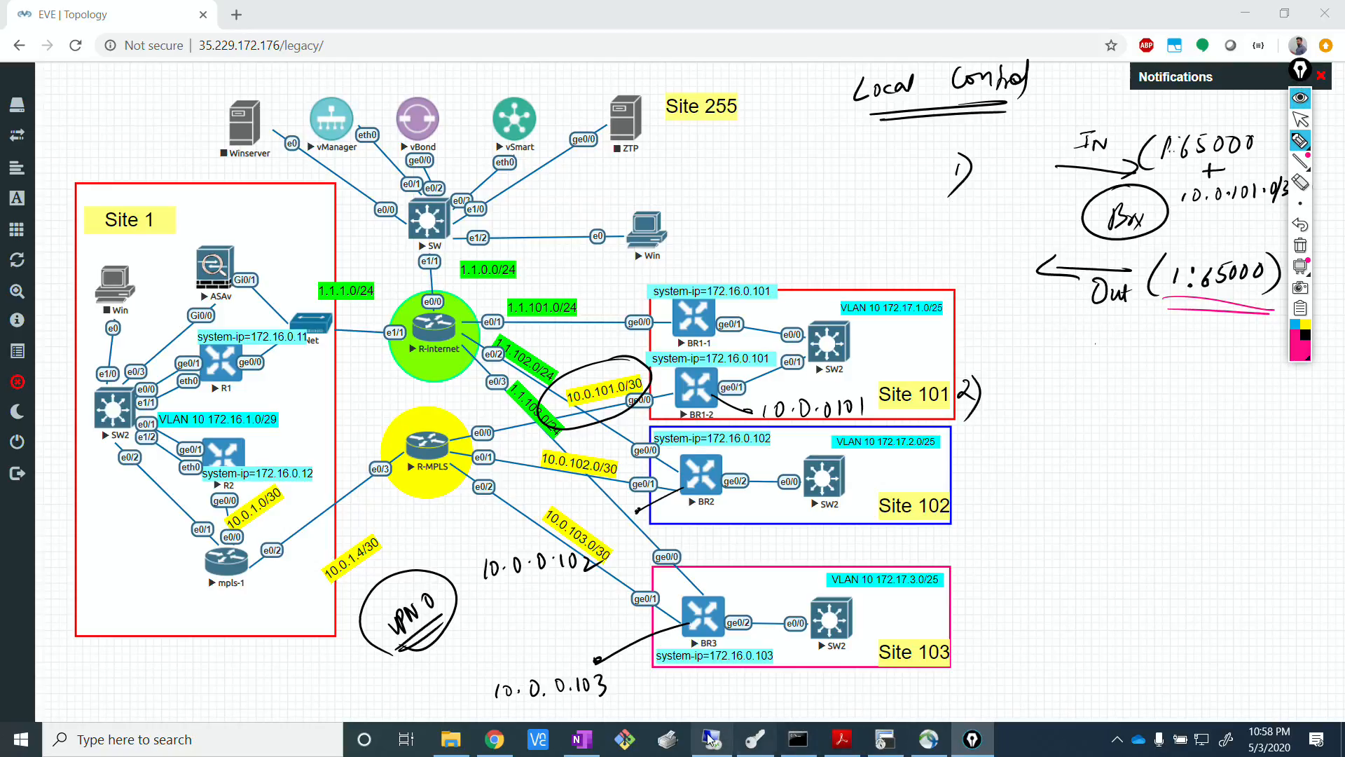
pyautogui.click(1300, 119)
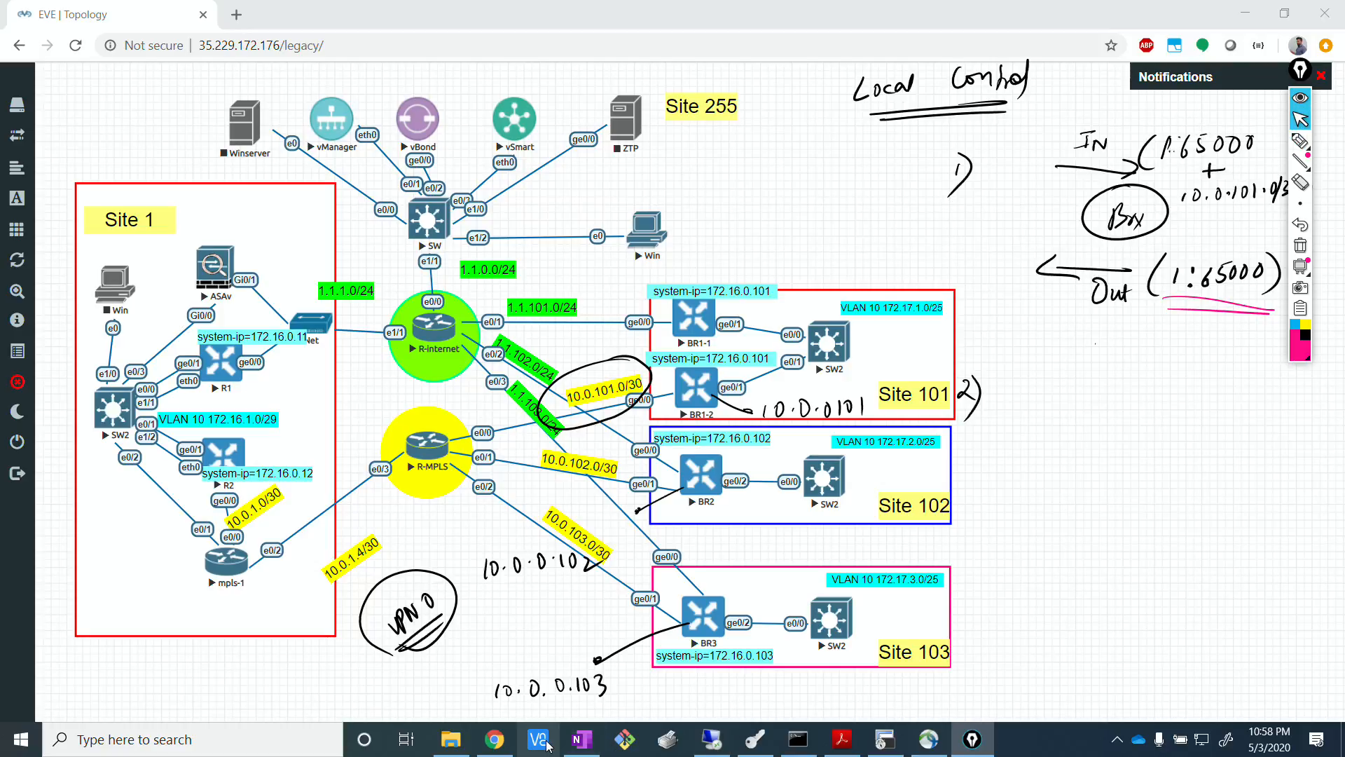
pyautogui.click(712, 739)
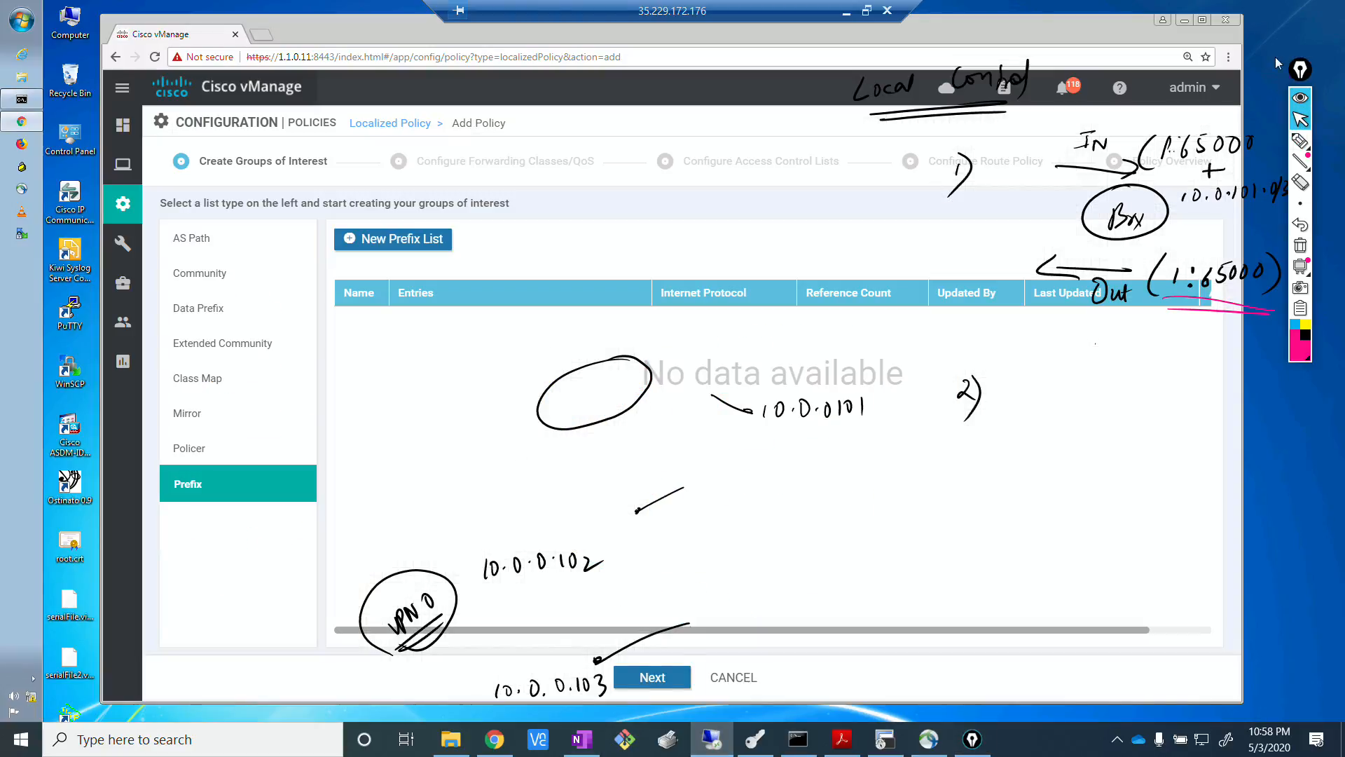
pyautogui.click(1300, 70)
pyautogui.click(1300, 70)
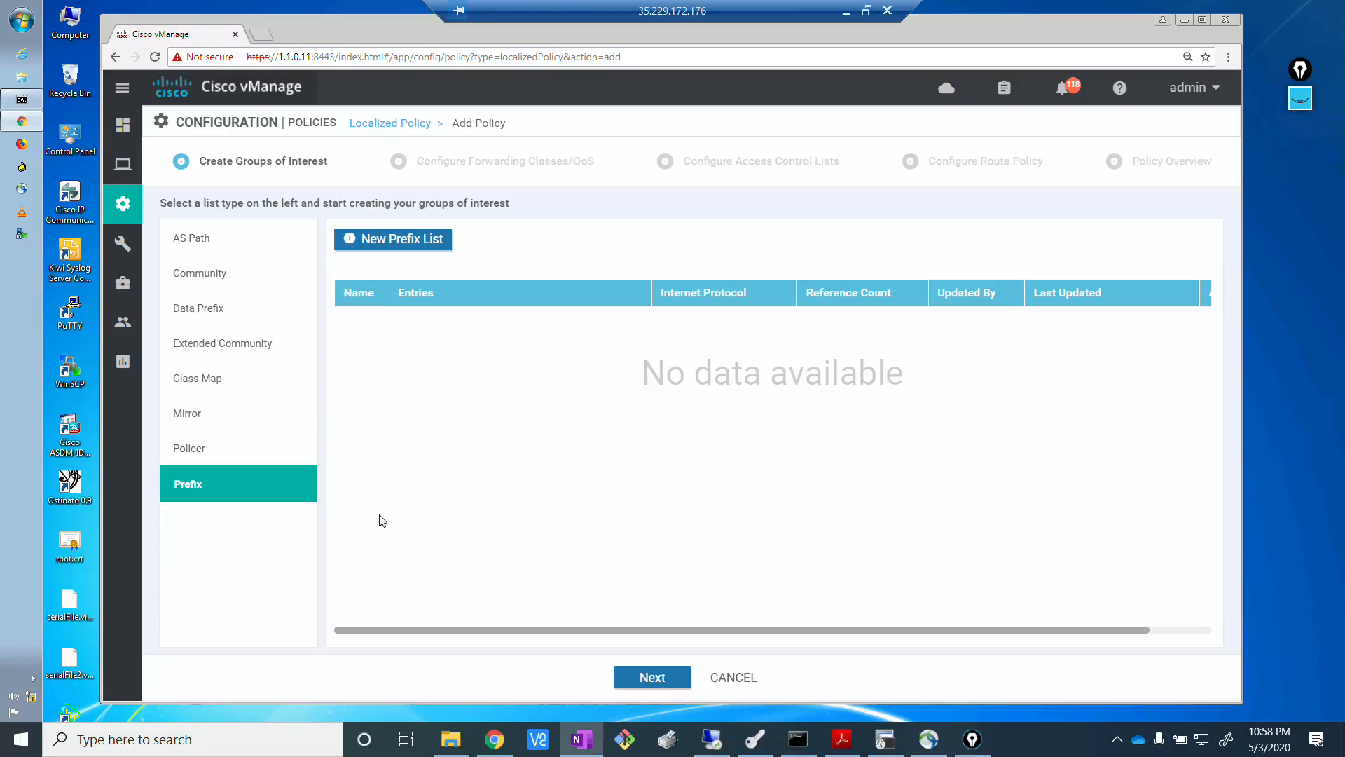
# Create an IPv4 prefix list named PFX_MPLS_LOOPBACK with the entry 10.0.0.0/24 le 32.
pyautogui.click(414, 241)
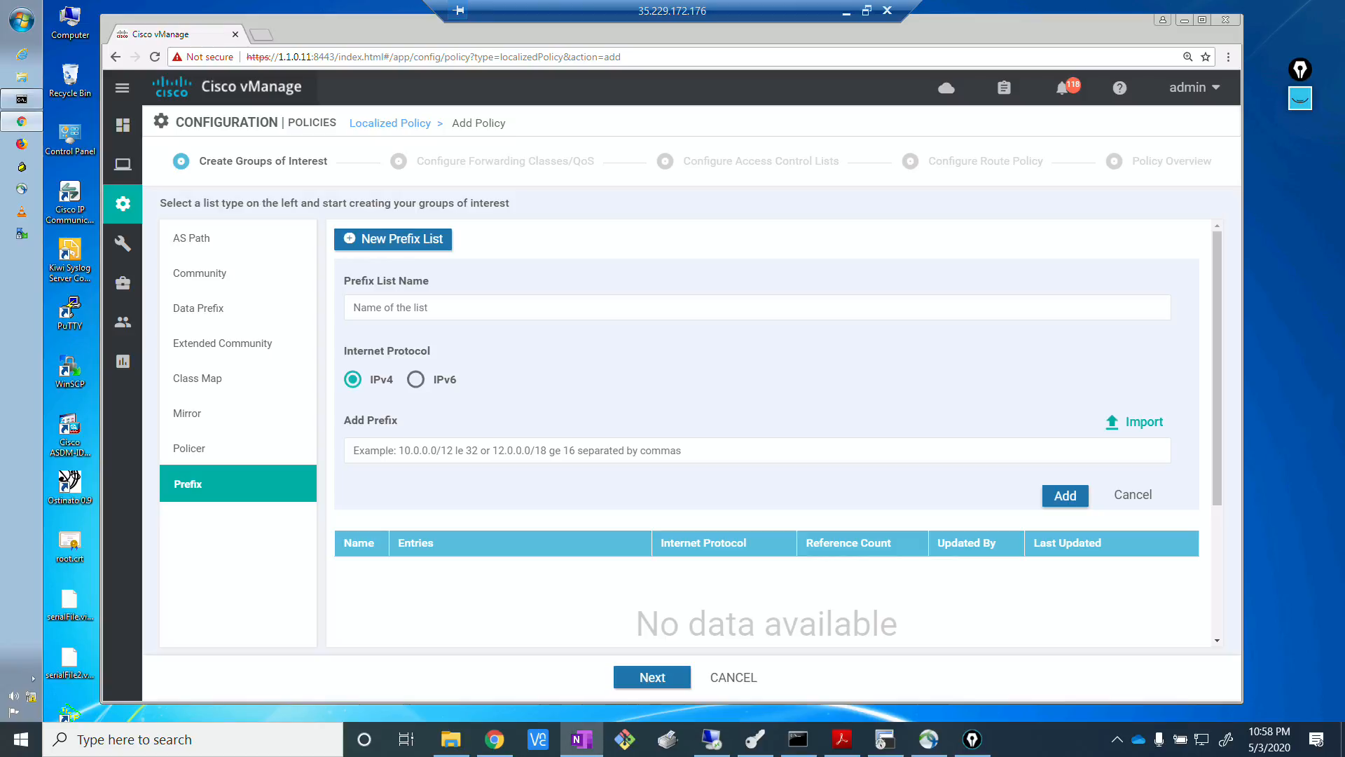
pyautogui.click(454, 297)
pyautogui.write('PFX_MPLS_')
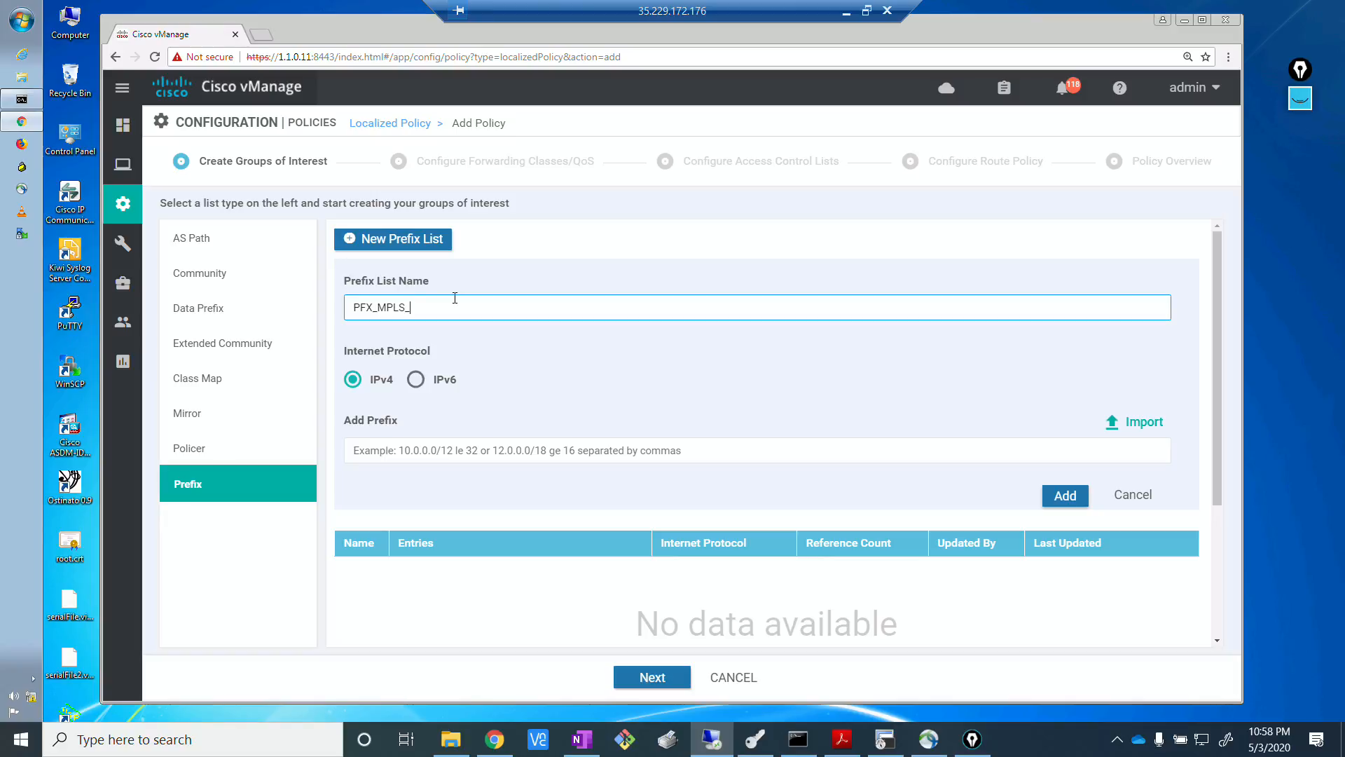
pyautogui.write('BACK')
pyautogui.click(505, 455)
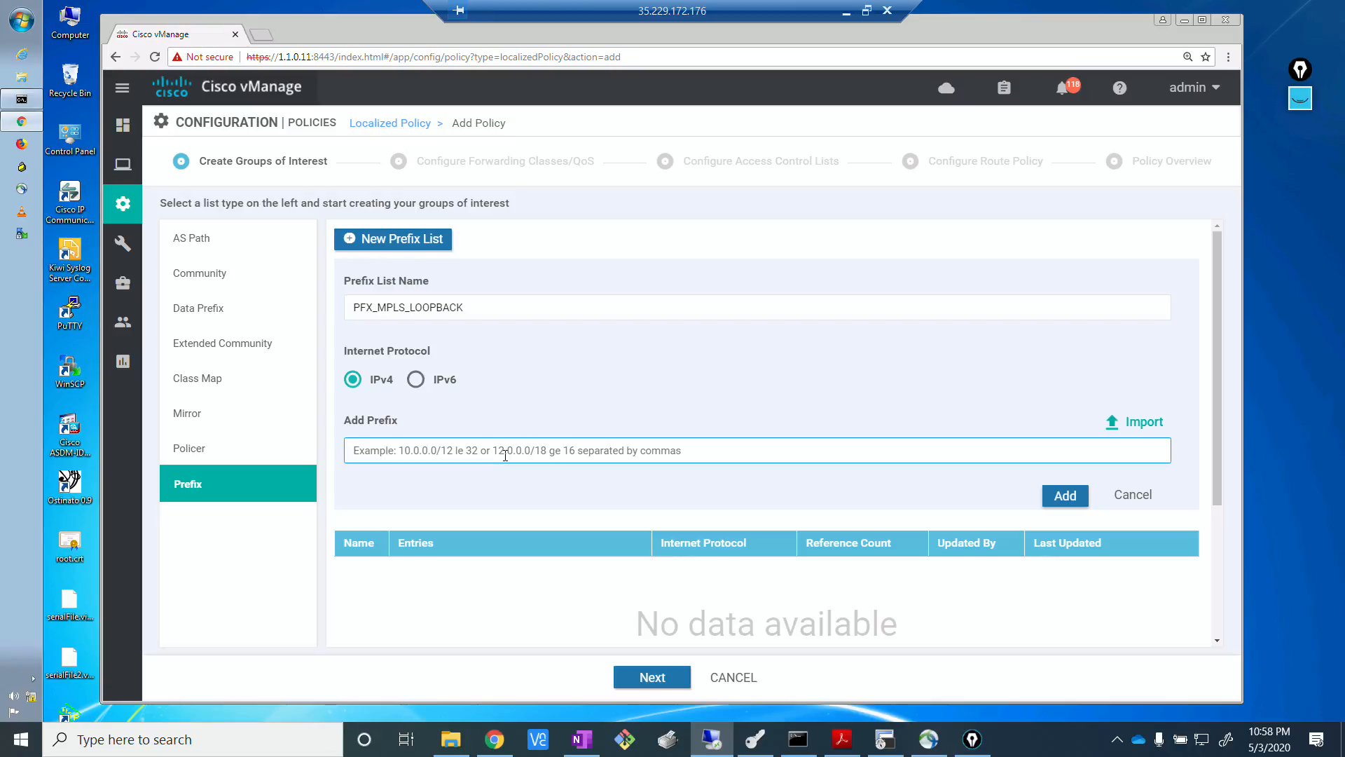
pyautogui.write('10.0.0.0')
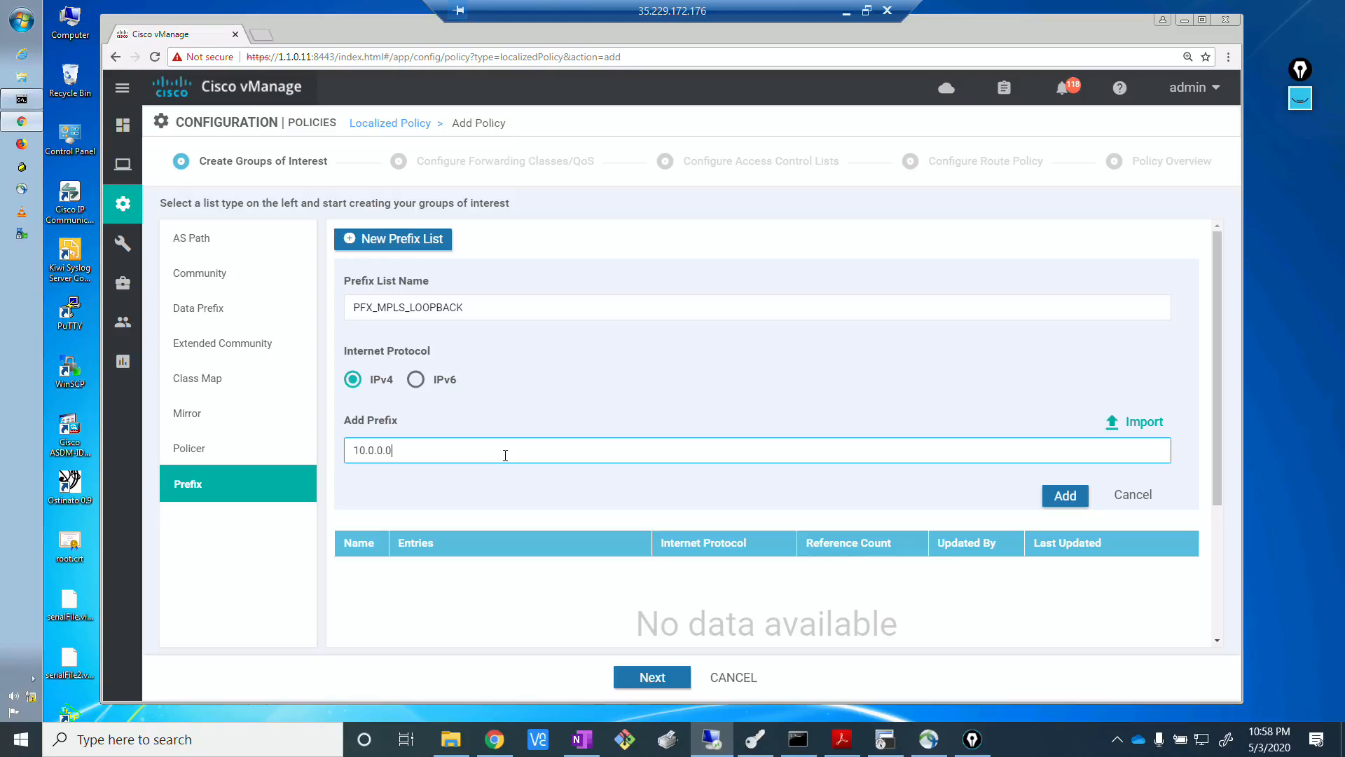
pyautogui.write('/24')
pyautogui.write('le 32')
pyautogui.click(1065, 496)
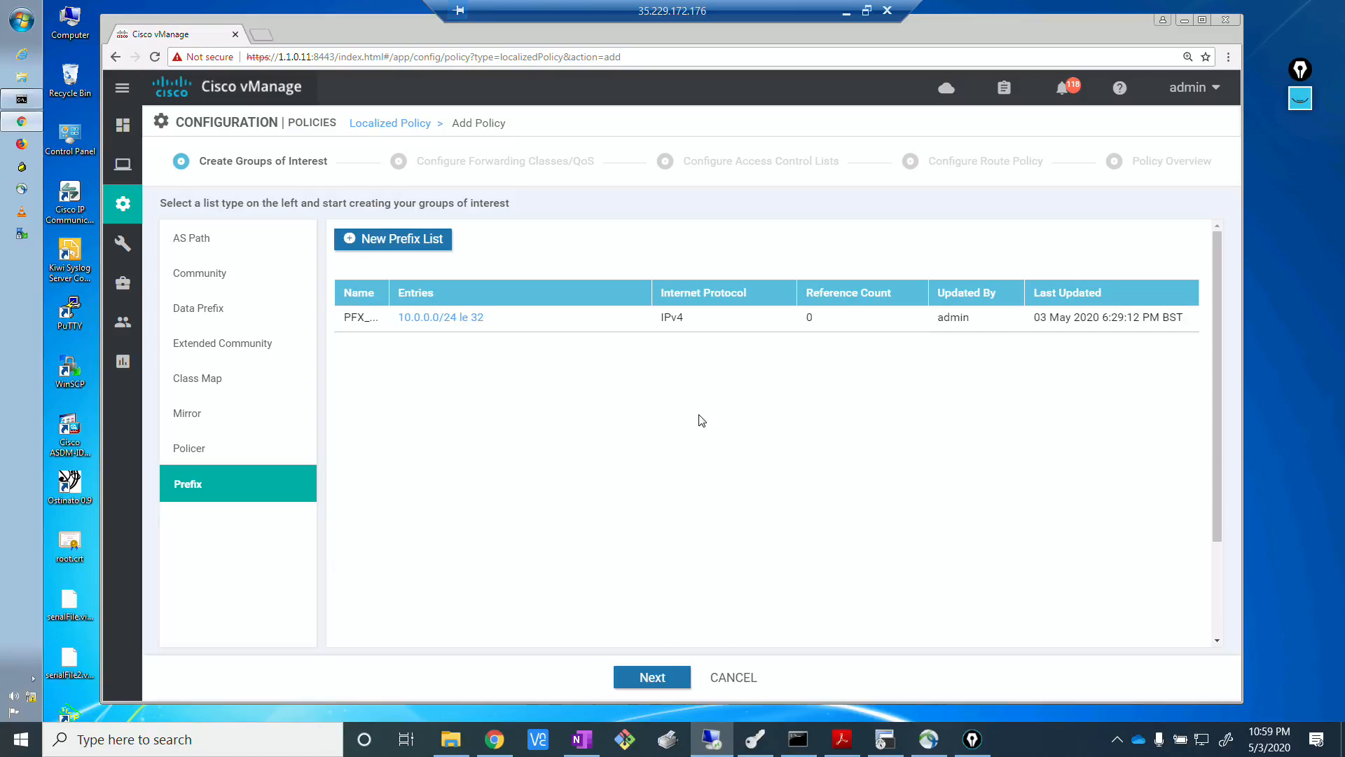
# Check the EVE topology in Chrome, then start another prefix list in vManage named PFX_BR12_MPLS_NET.
pyautogui.click(495, 741)
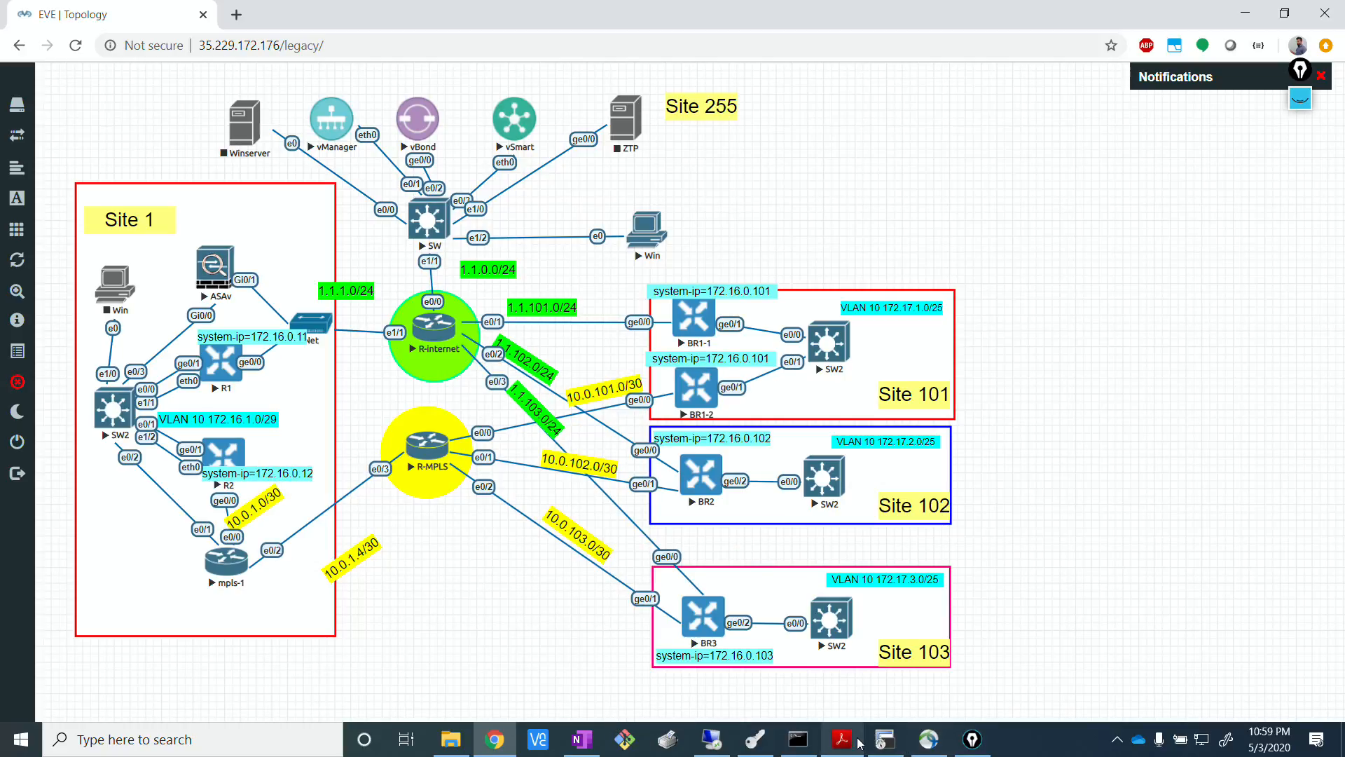
pyautogui.click(725, 748)
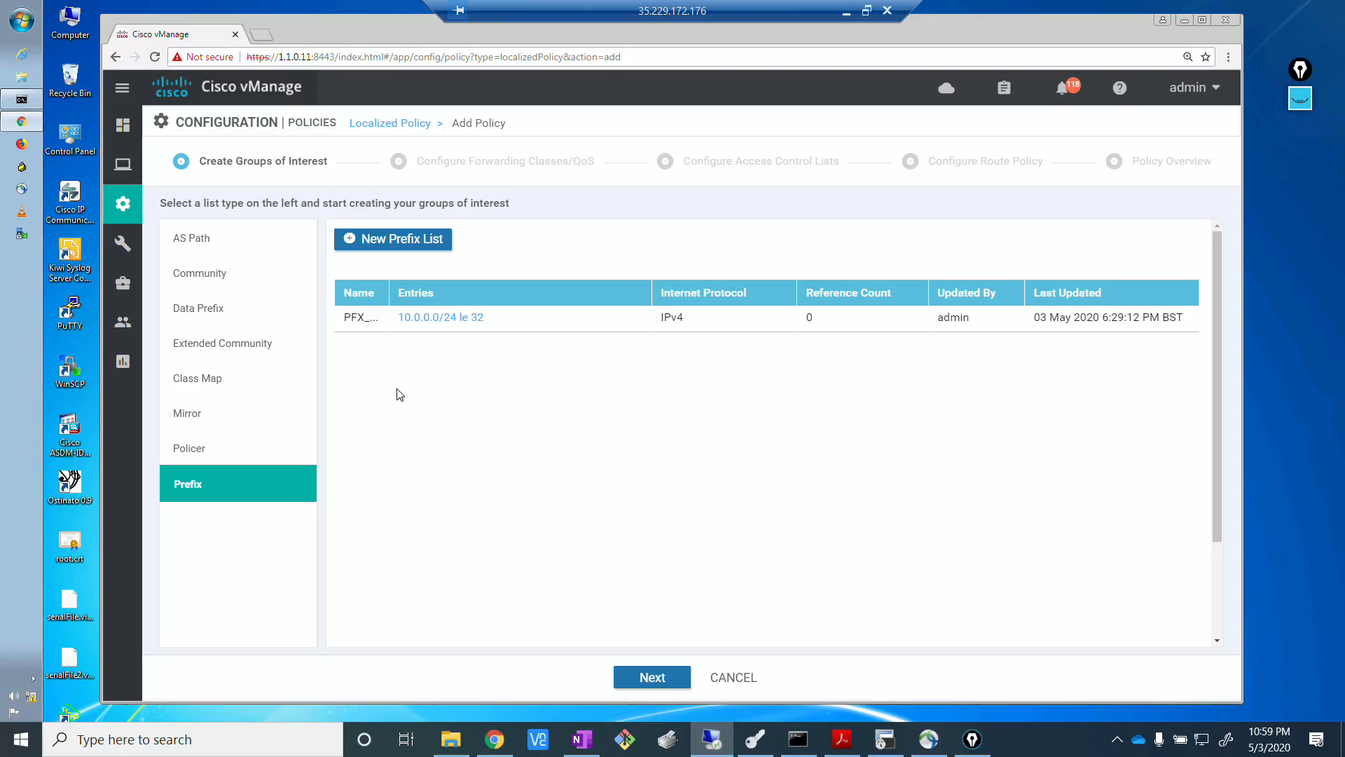
pyautogui.click(396, 239)
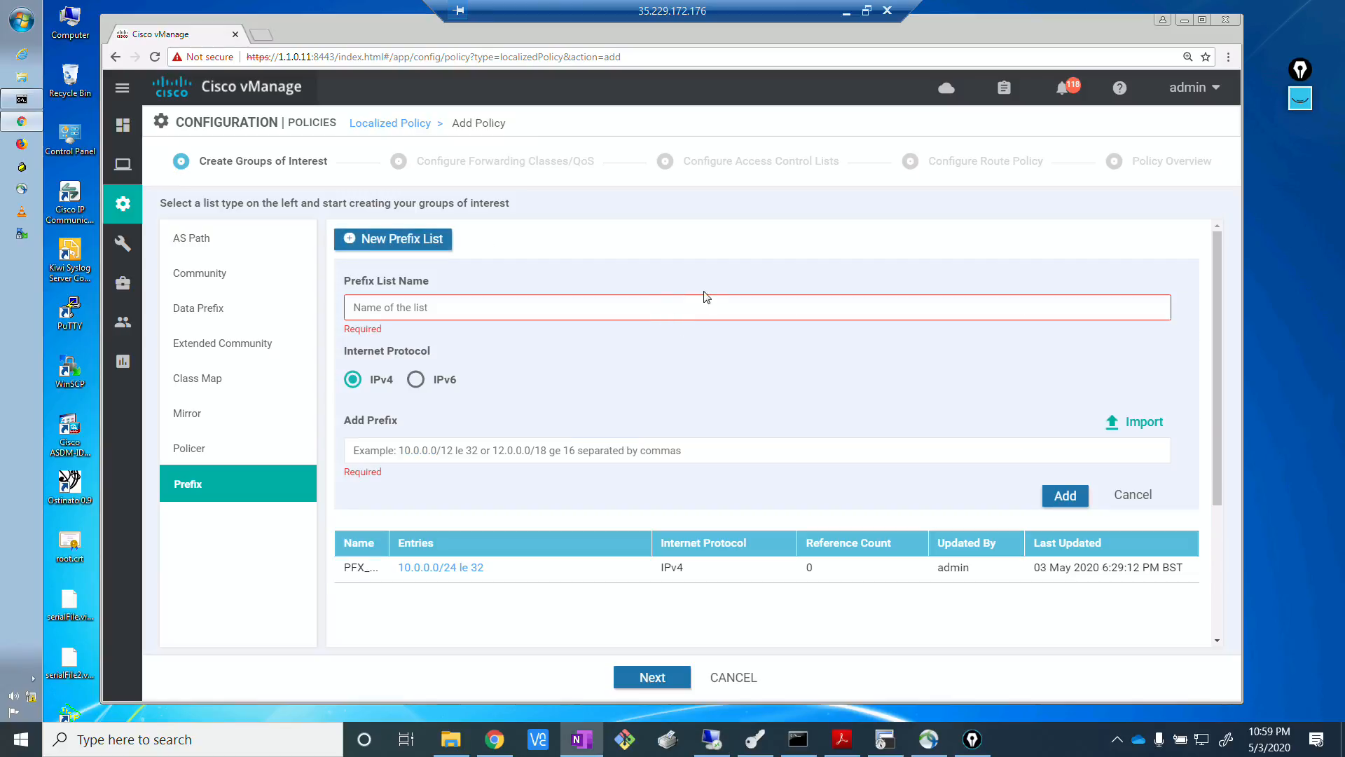
pyautogui.click(474, 308)
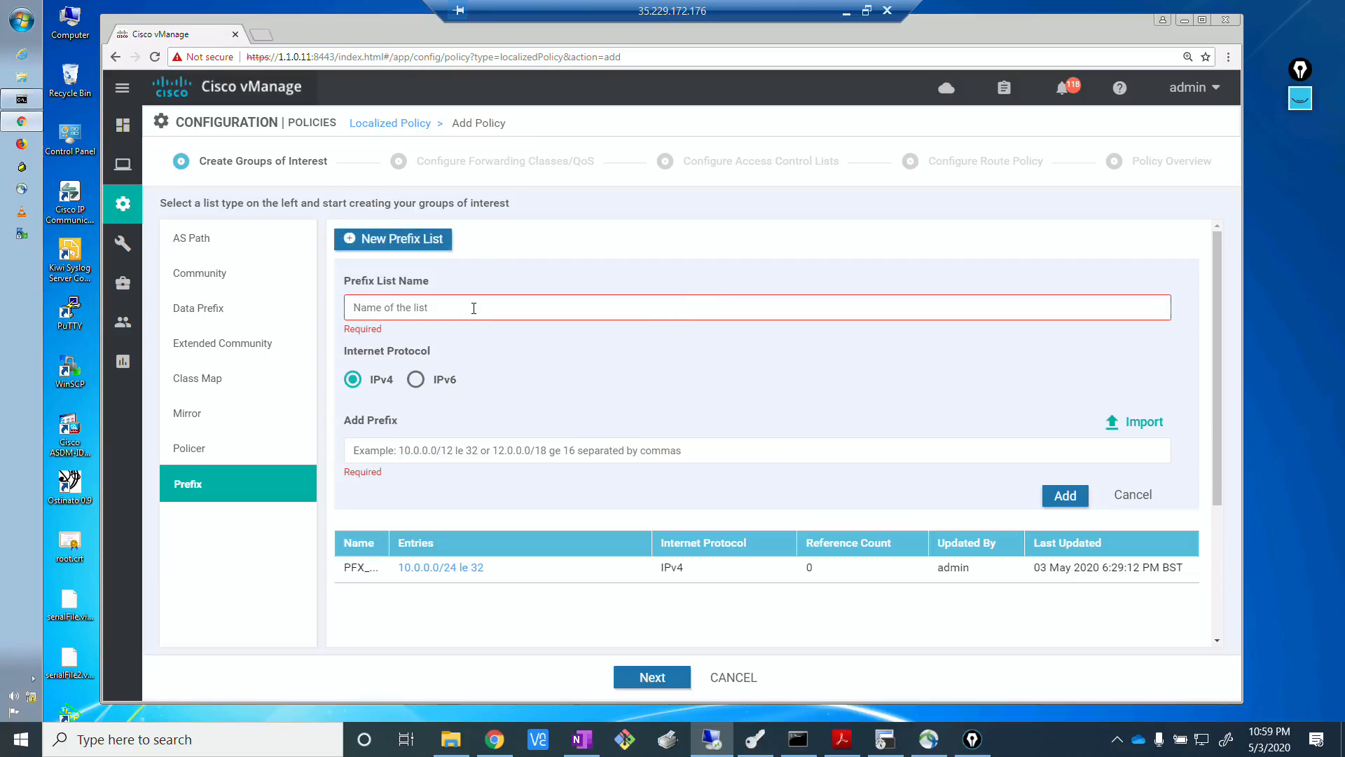
pyautogui.write('PFX_BR12_MPLS_NET')
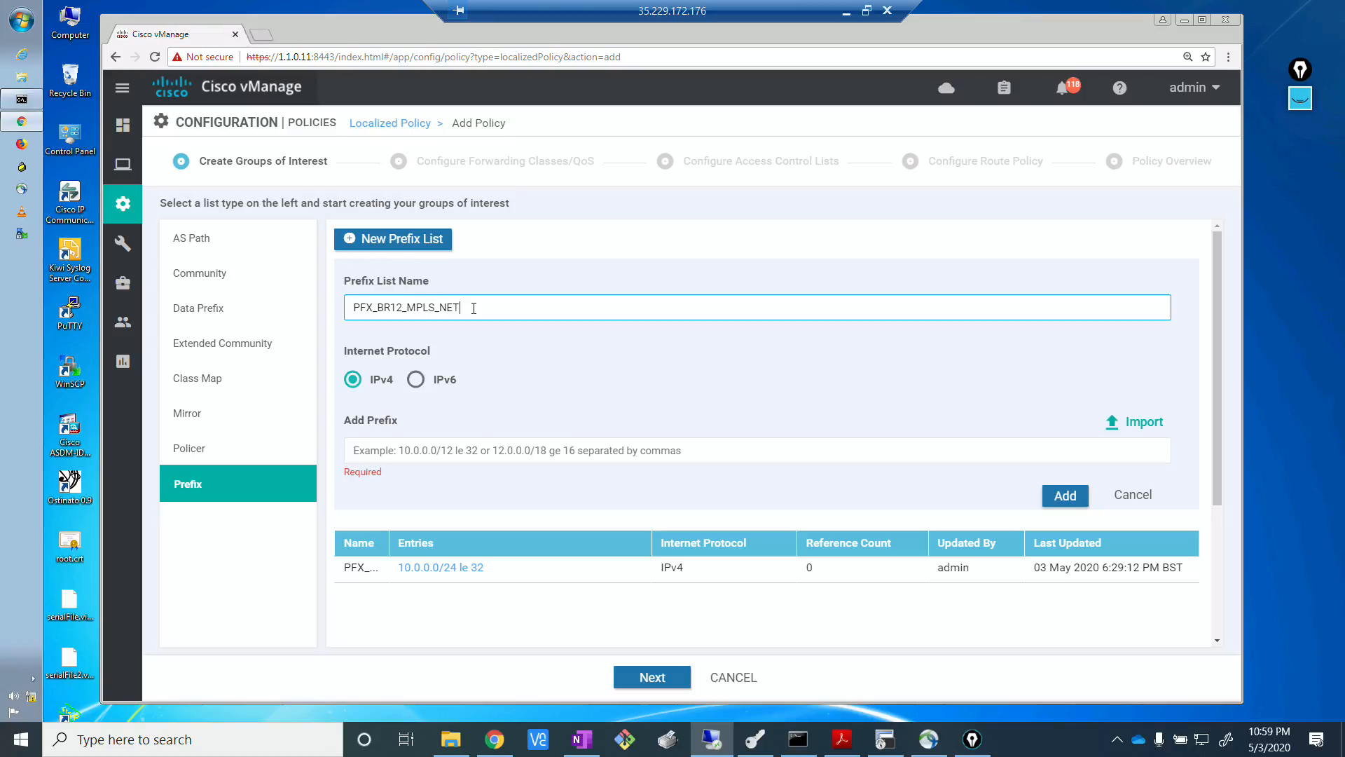
# Enter 10.0.101.0/30 as the new list's prefix, check it against the EVE topology in Chrome, and add the list.
pyautogui.click(468, 452)
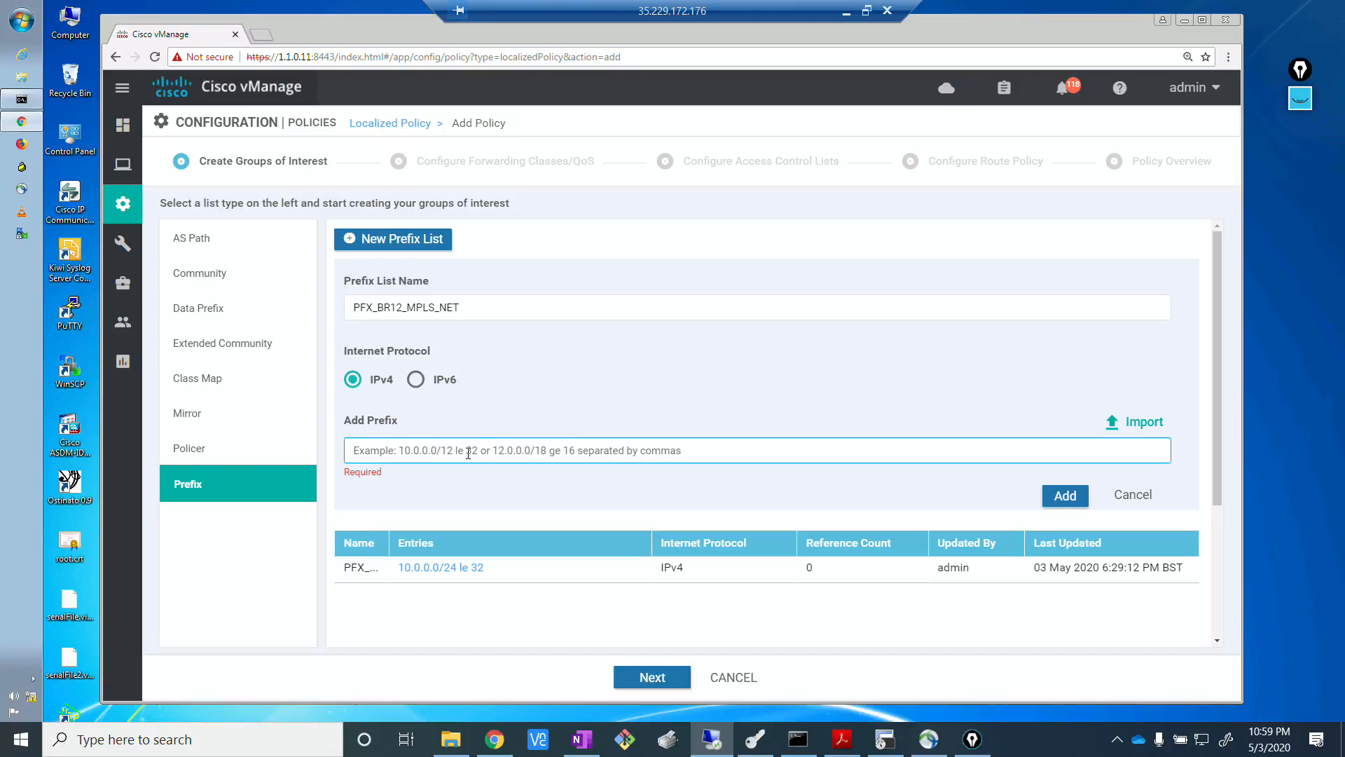
pyautogui.write('10.0.')
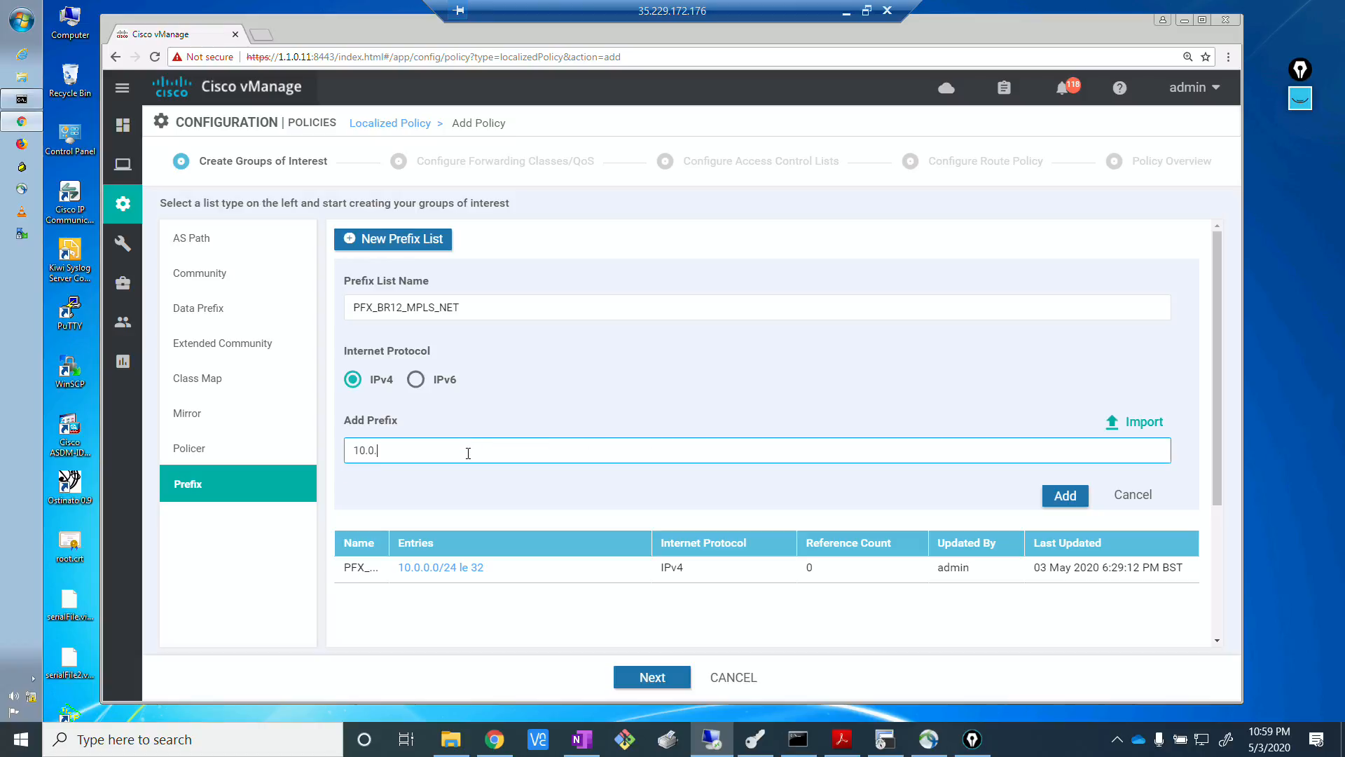
pyautogui.write('101.0/30')
pyautogui.hotkey('alt', 'Tab')
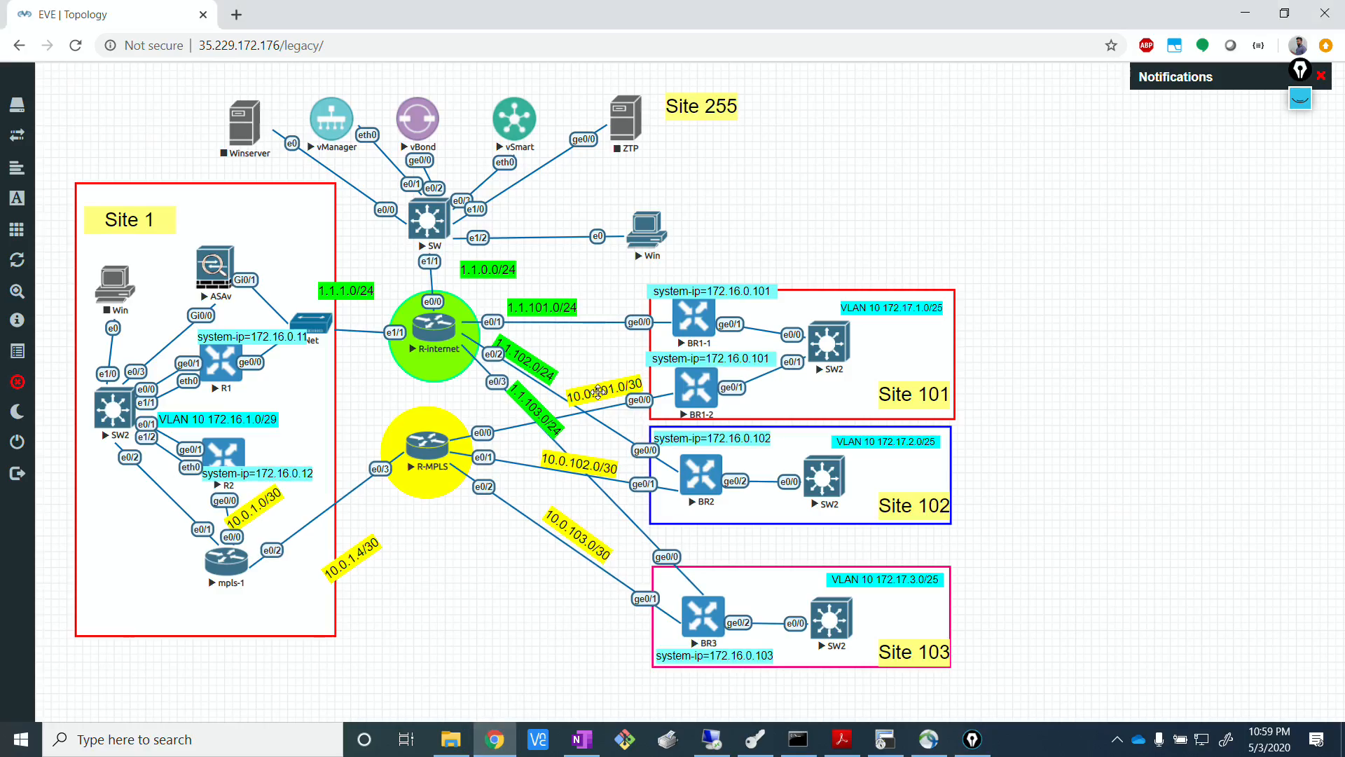
pyautogui.click(712, 741)
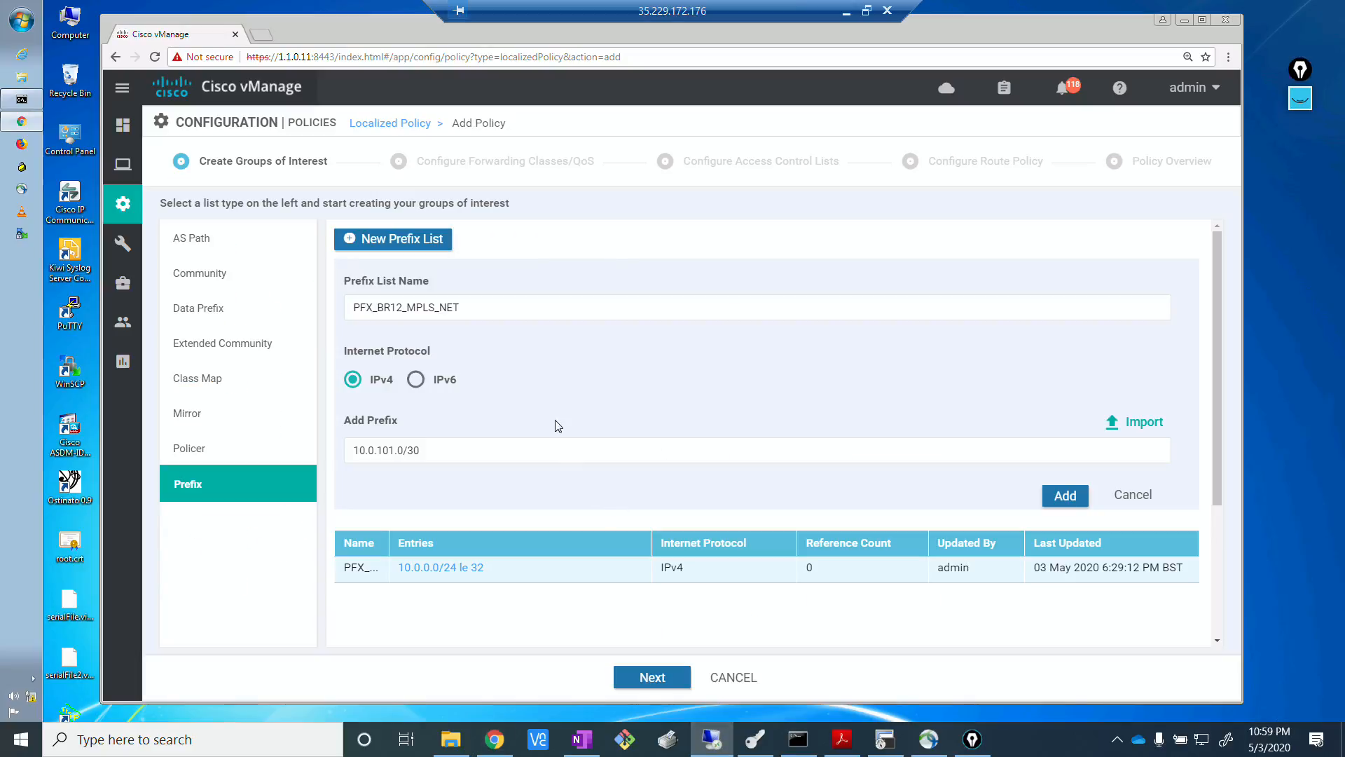
pyautogui.click(1064, 495)
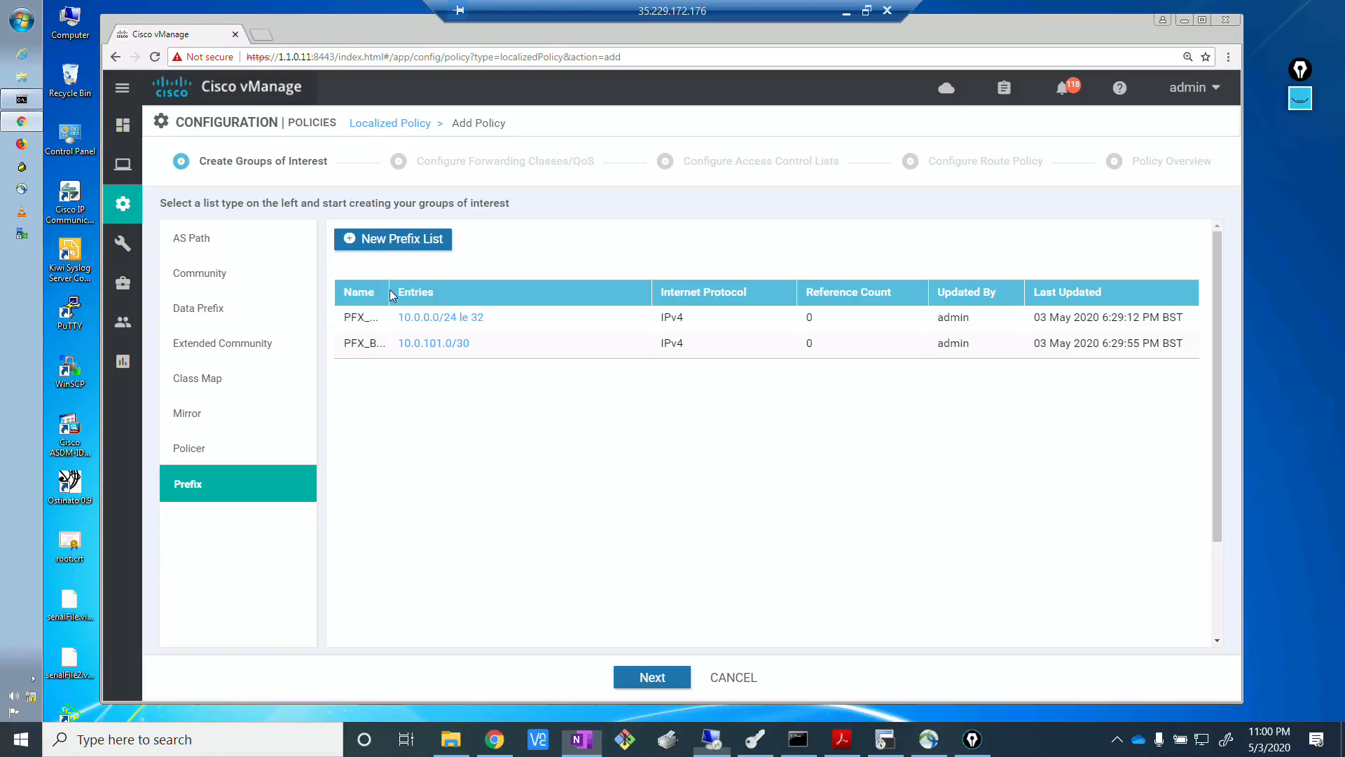
# Widen the Name column of the prefix lists and advance the policy wizard past forwarding classes/QoS to access control lists.
pyautogui.moveTo(389, 289); pyautogui.dragTo(458, 292)
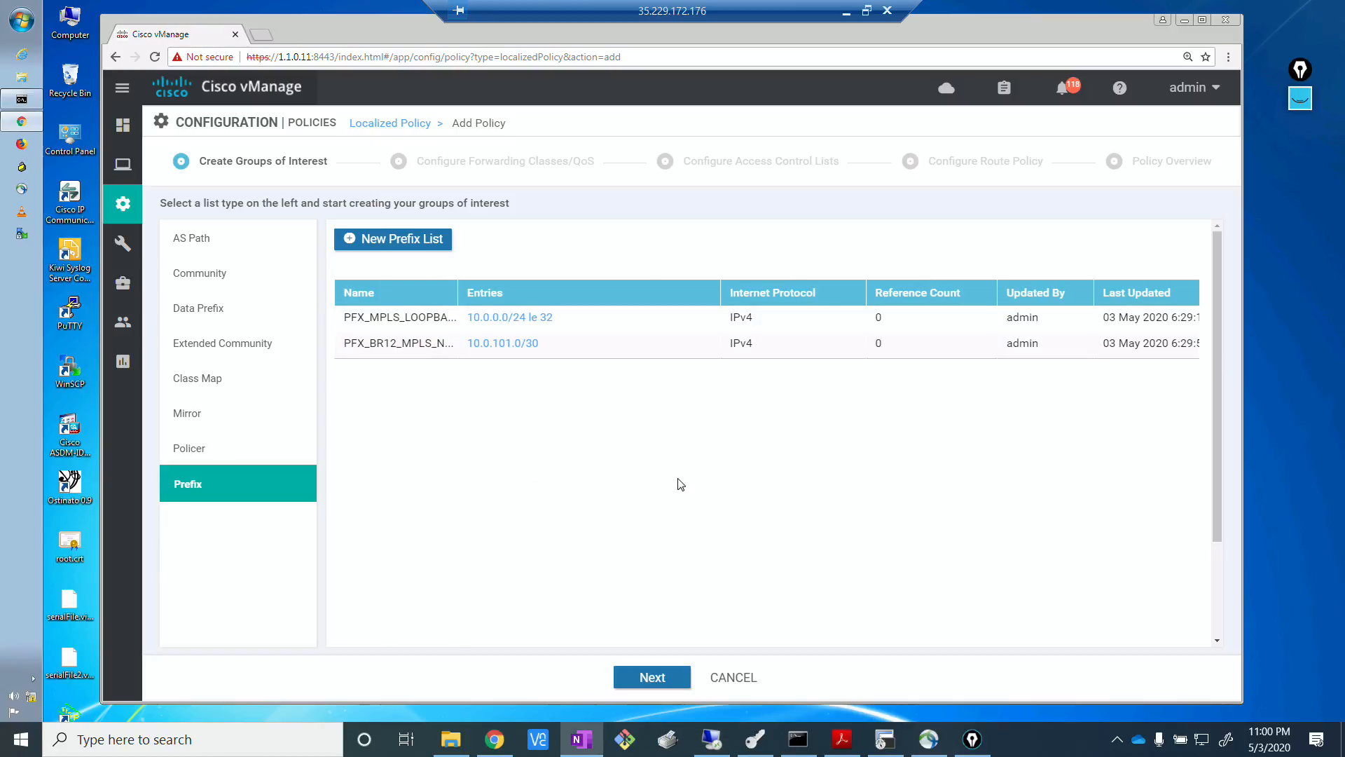
pyautogui.click(663, 679)
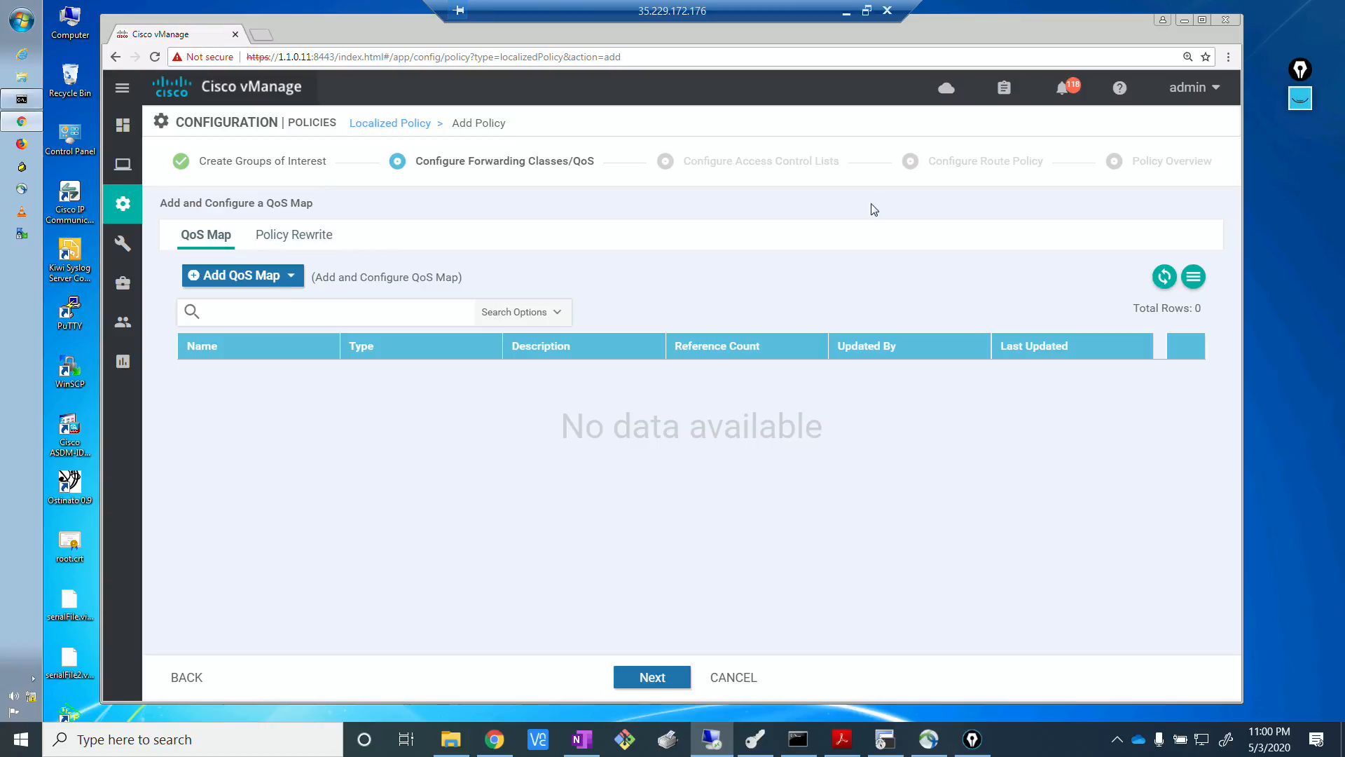
pyautogui.click(666, 681)
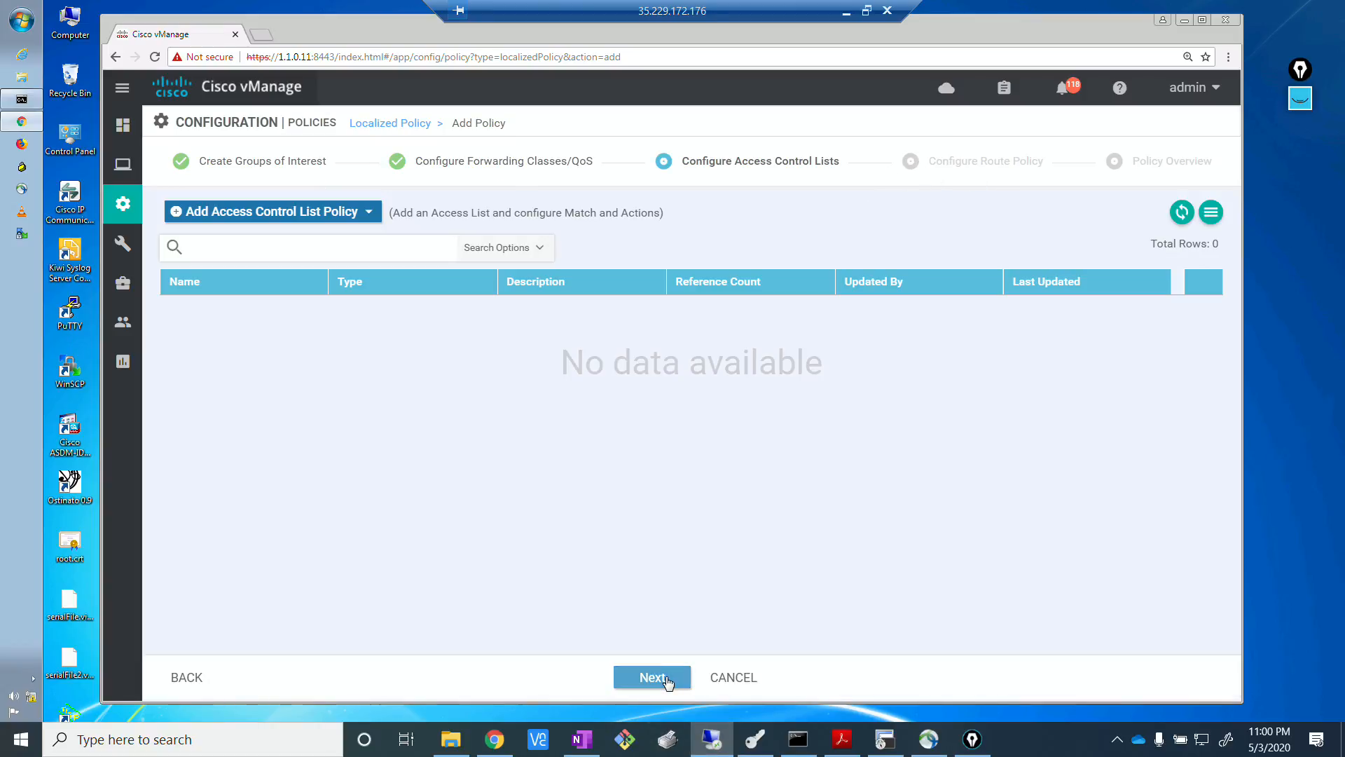
# Advance the policy wizard from access control lists to route policies and start a new route policy.
pyautogui.click(664, 678)
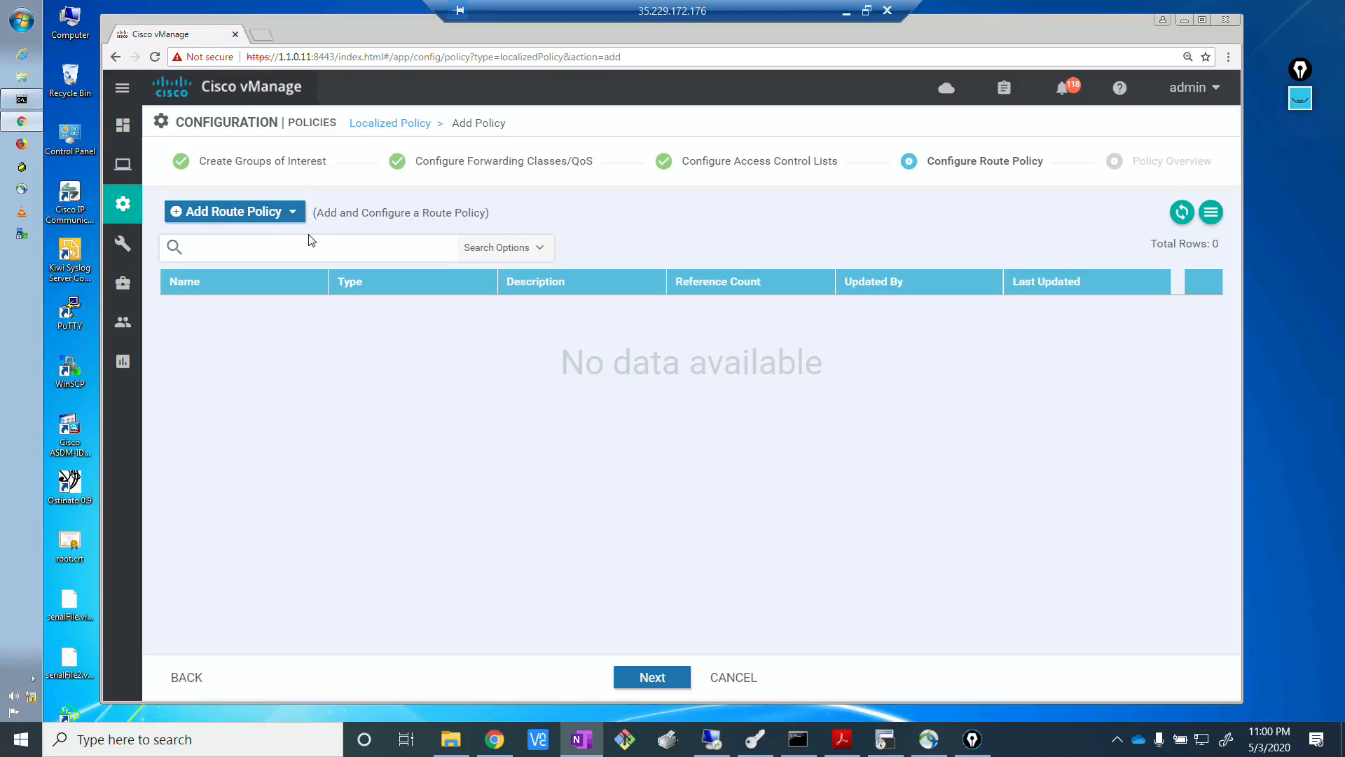
pyautogui.click(297, 211)
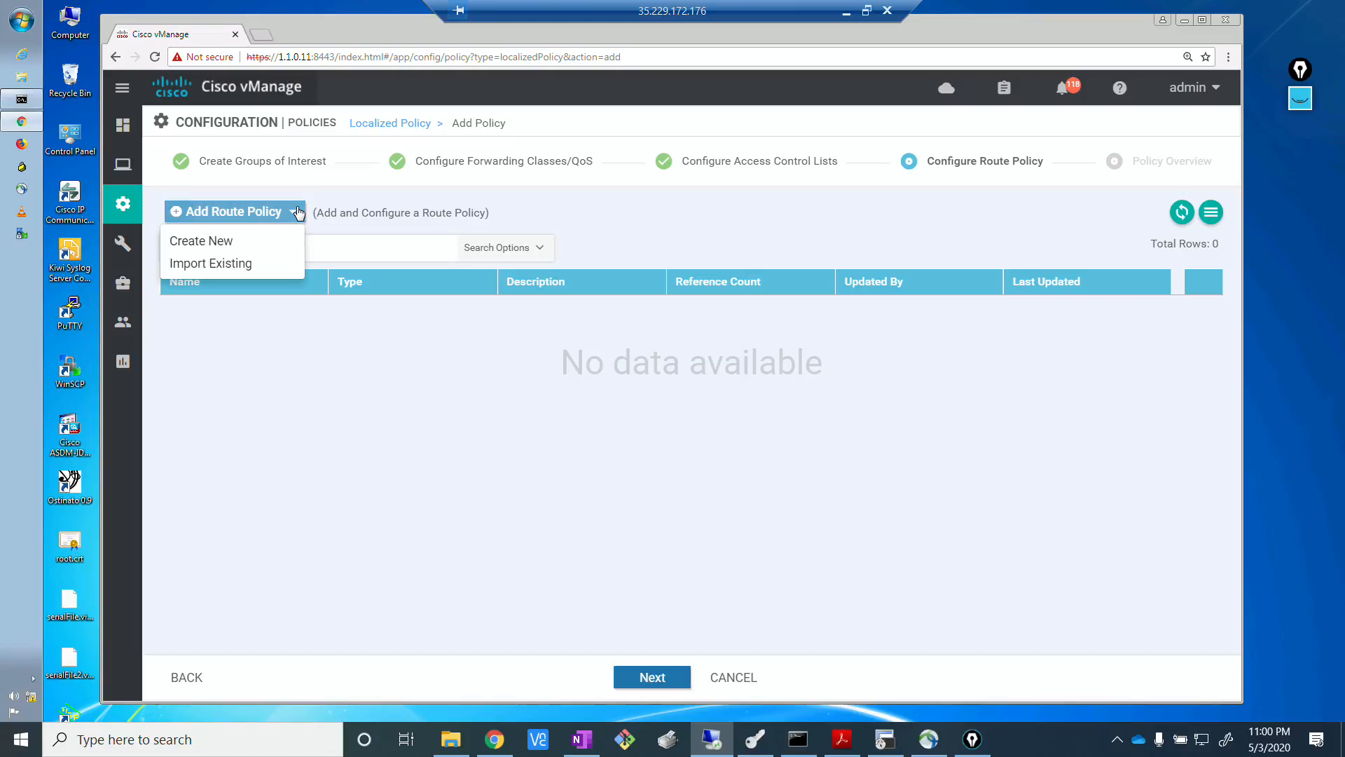
pyautogui.click(258, 243)
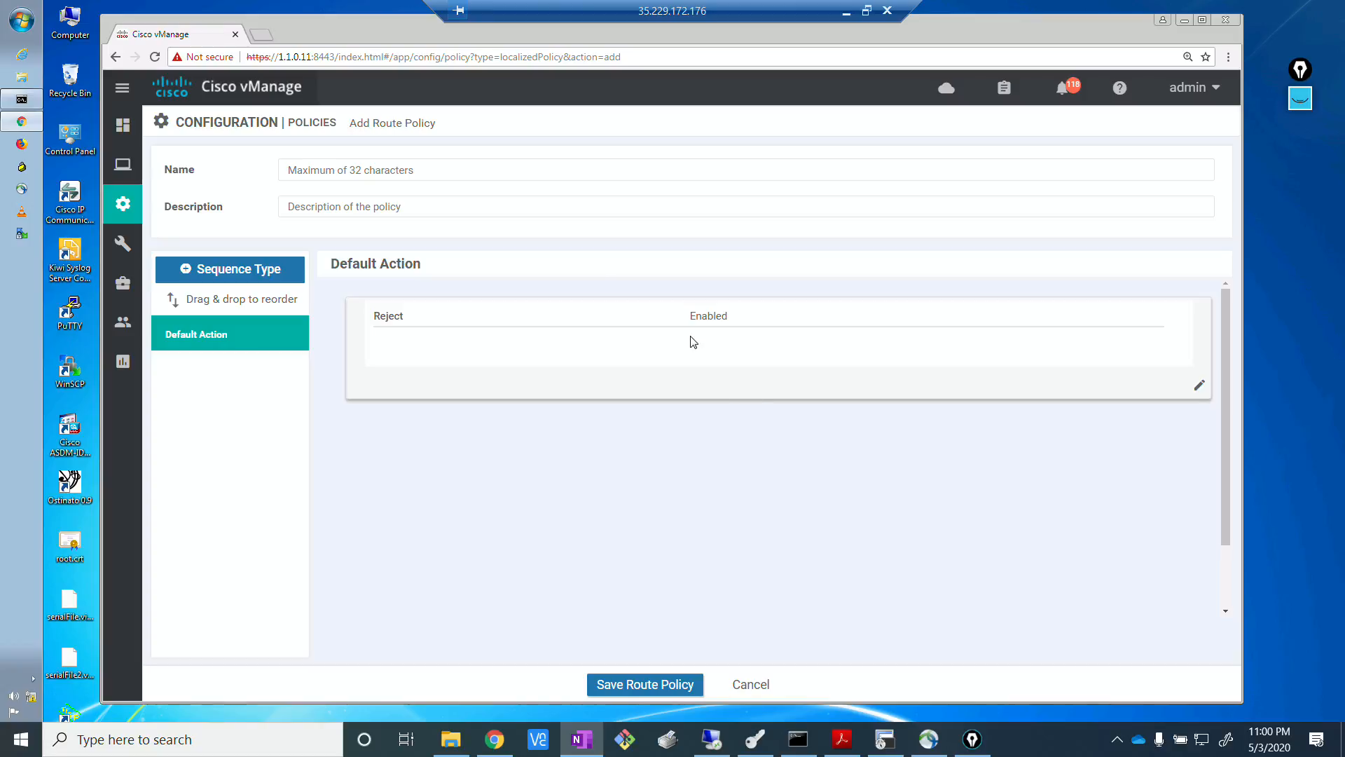
# Check the EVE topology in Chrome, then return to vManage and enter BGP_TO_MPLS as the route policy's name and description.
pyautogui.click(340, 170)
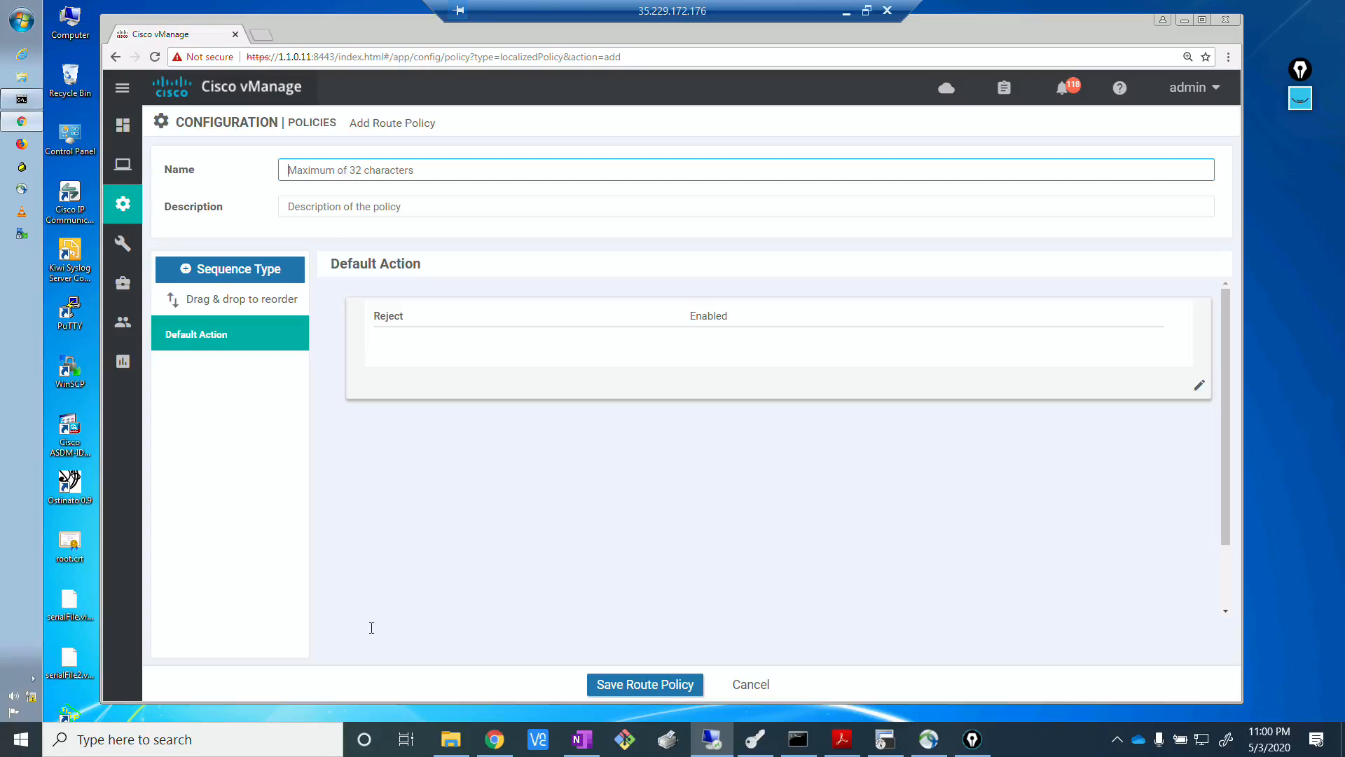
pyautogui.click(494, 739)
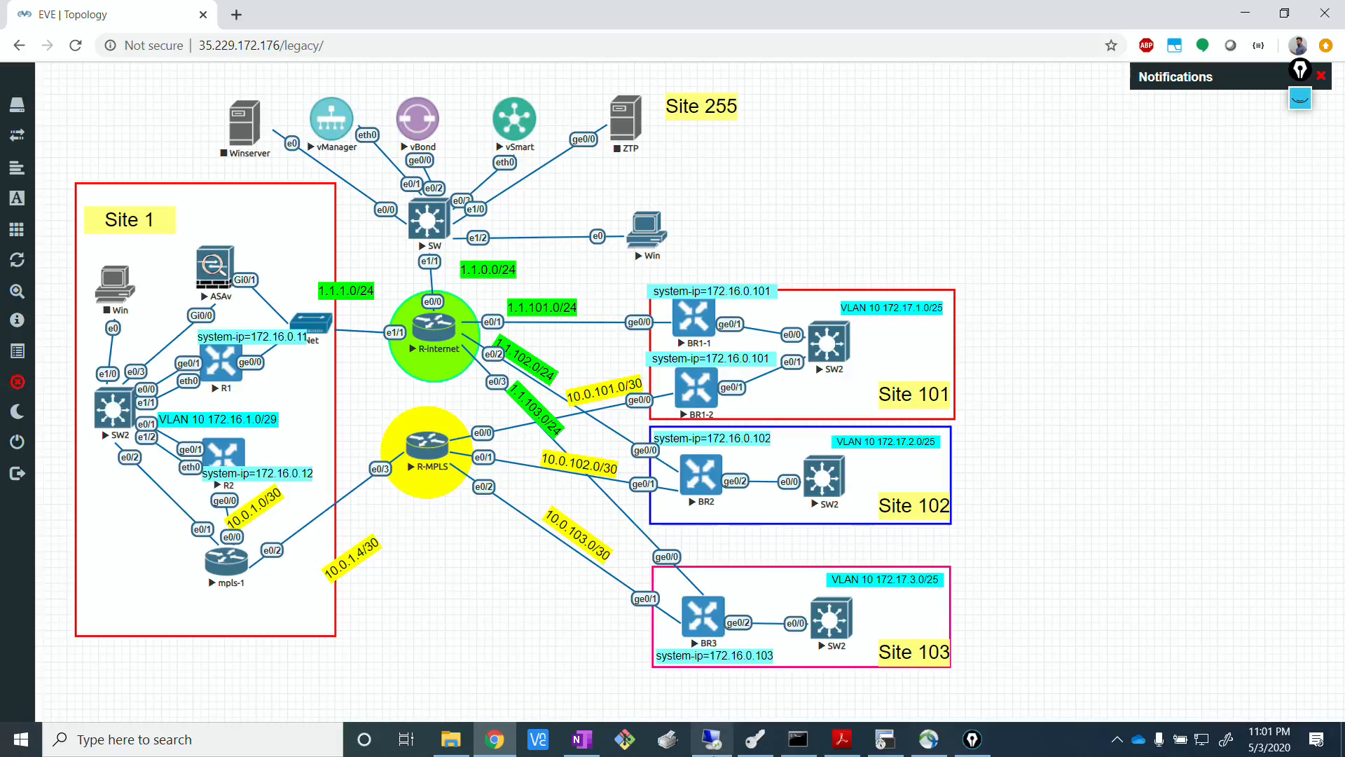
pyautogui.click(709, 739)
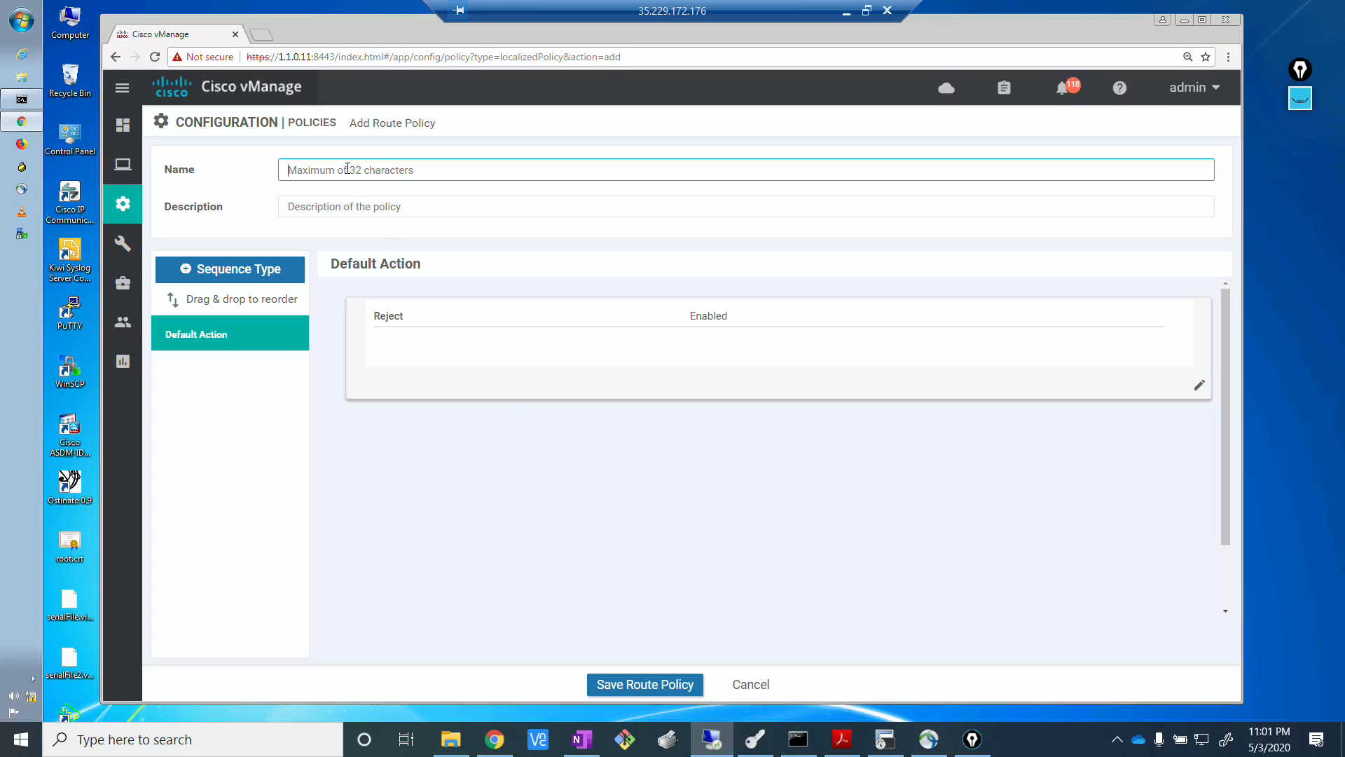
pyautogui.write('BGP_TO_MPLS')
pyautogui.moveTo(369, 169); pyautogui.dragTo(279, 168)
pyautogui.hotkey('ctrl', 'c')
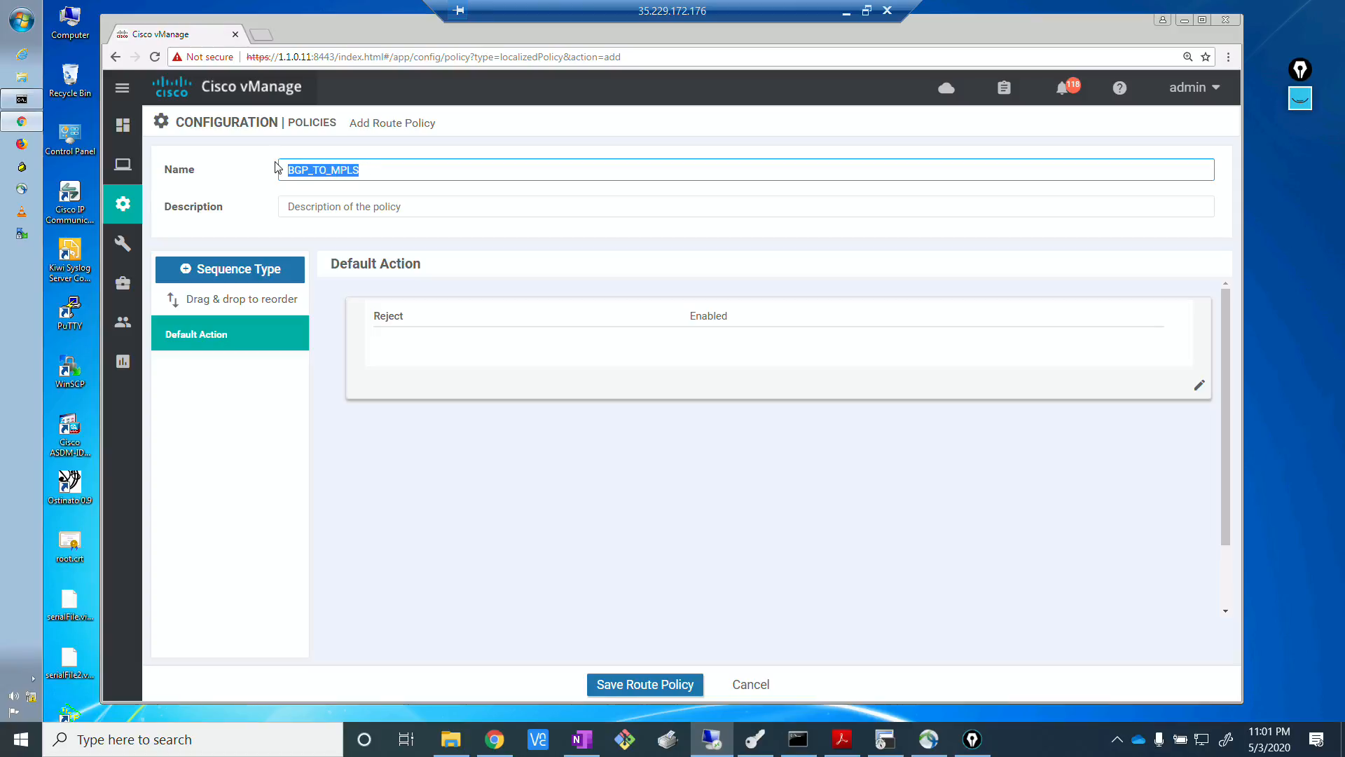
pyautogui.click(353, 213)
pyautogui.hotkey('ctrl', 'v')
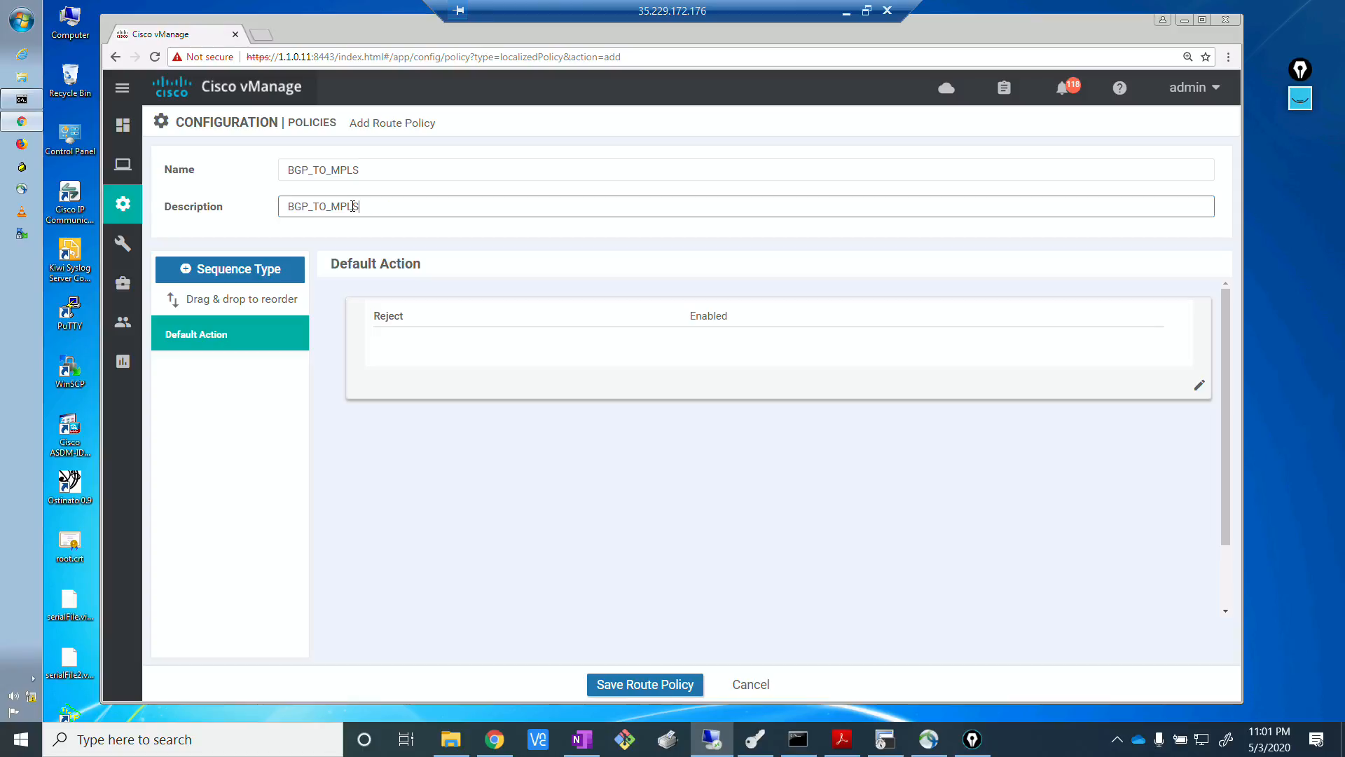
# Add a route sequence with an IPv4 rule that matches addresses against the prefix list PFX_MPLS_LOOPBACK.
pyautogui.hotkey('alt', 'Tab')
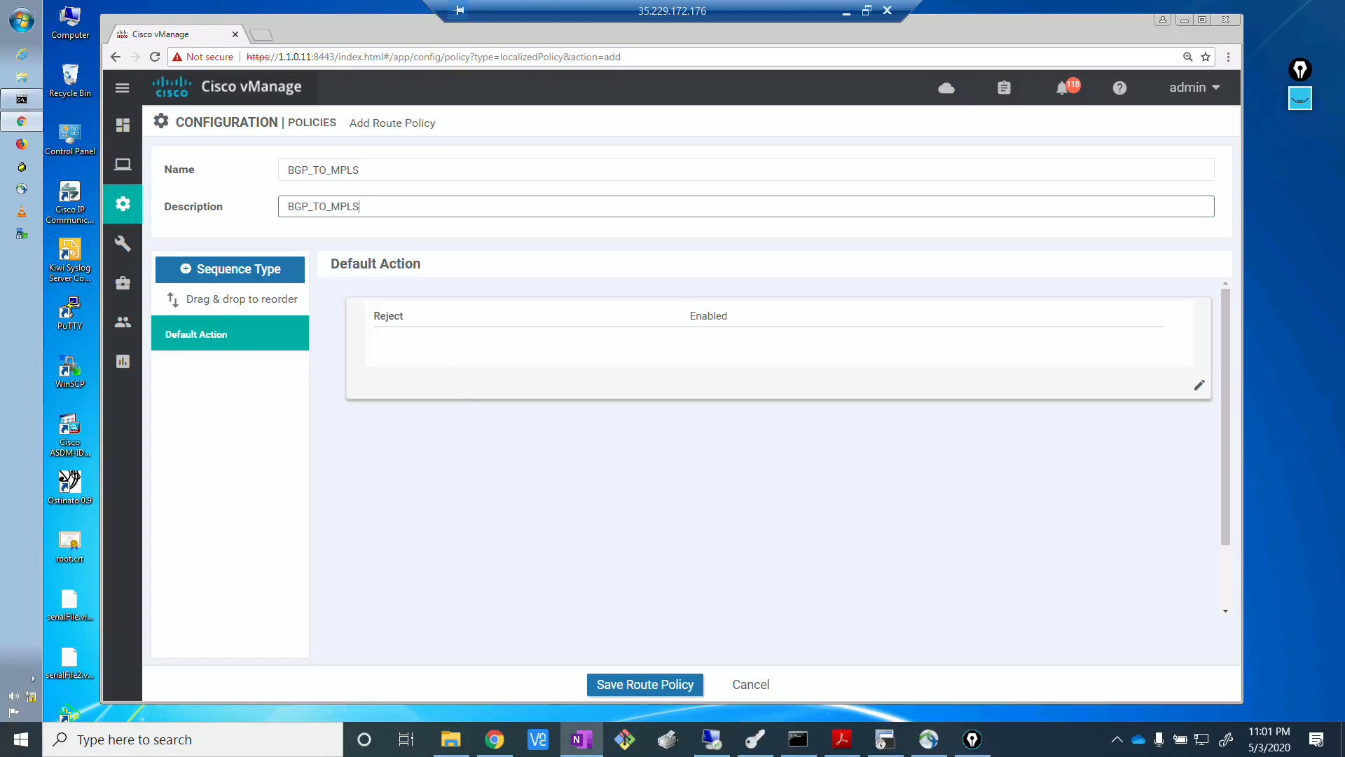
pyautogui.click(228, 270)
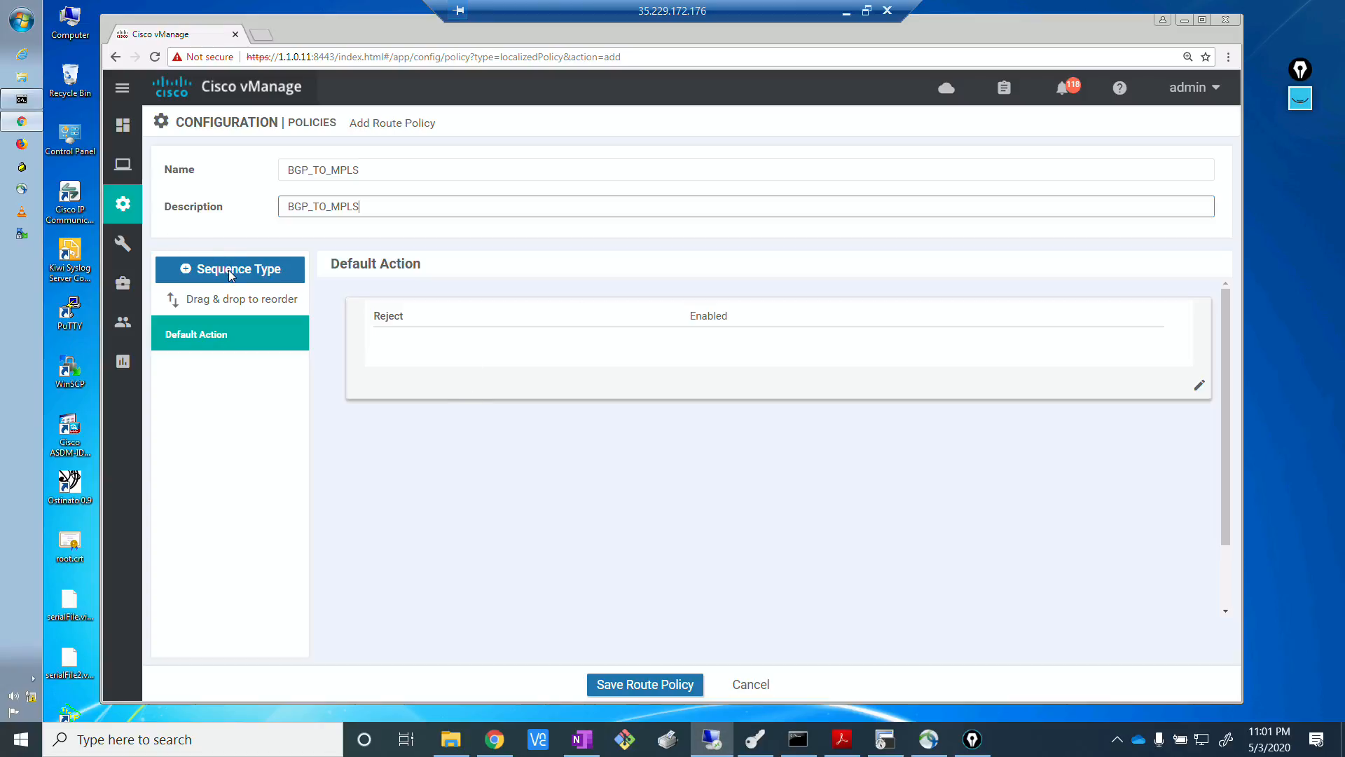
pyautogui.click(225, 273)
pyautogui.click(226, 273)
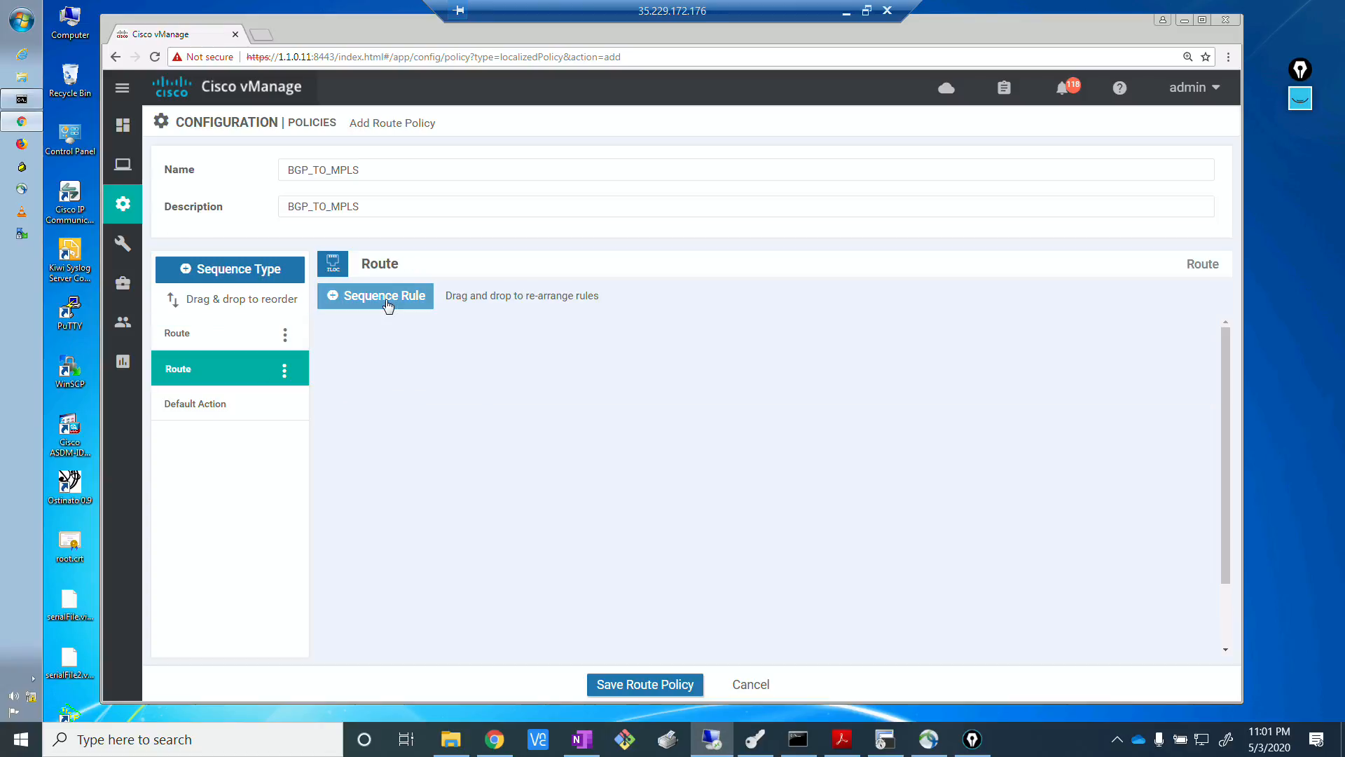
pyautogui.click(388, 306)
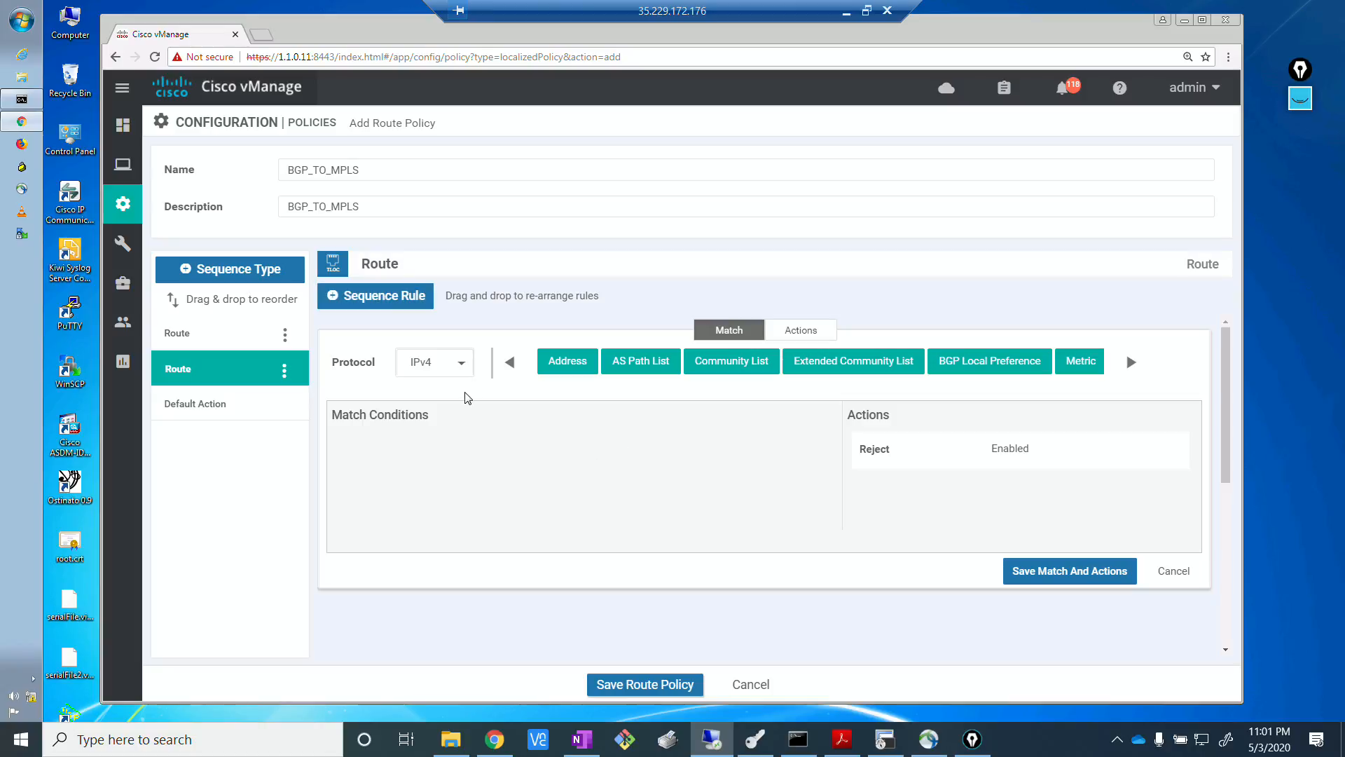
pyautogui.hotkey('alt', 'Tab')
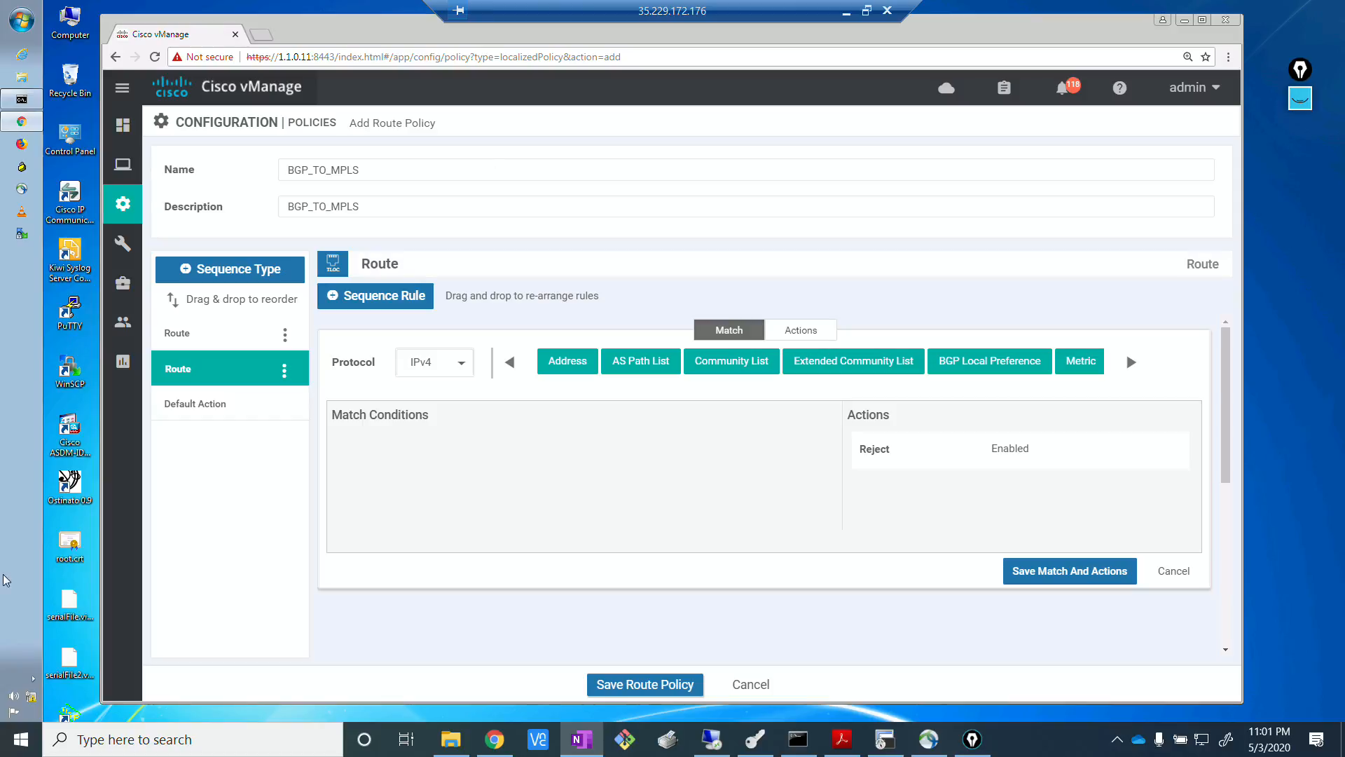
pyautogui.click(568, 366)
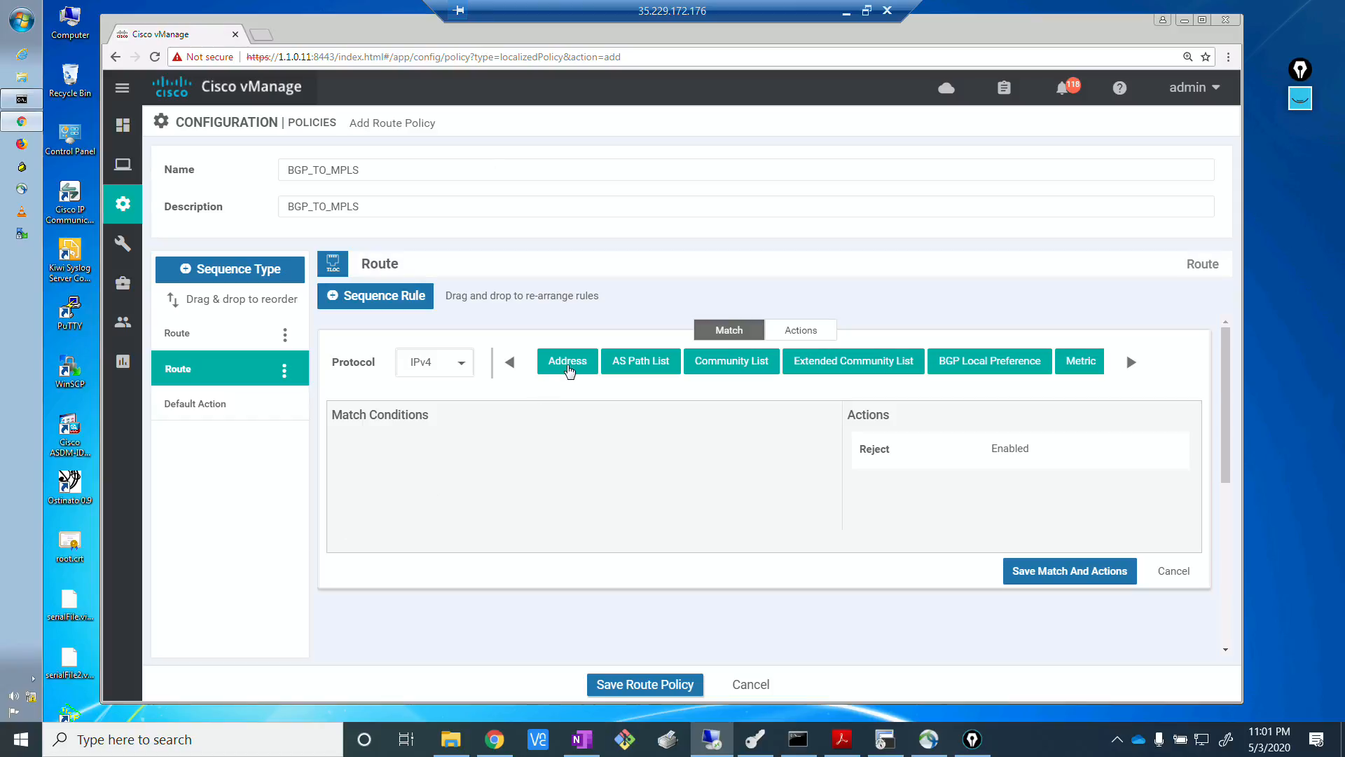
pyautogui.click(464, 475)
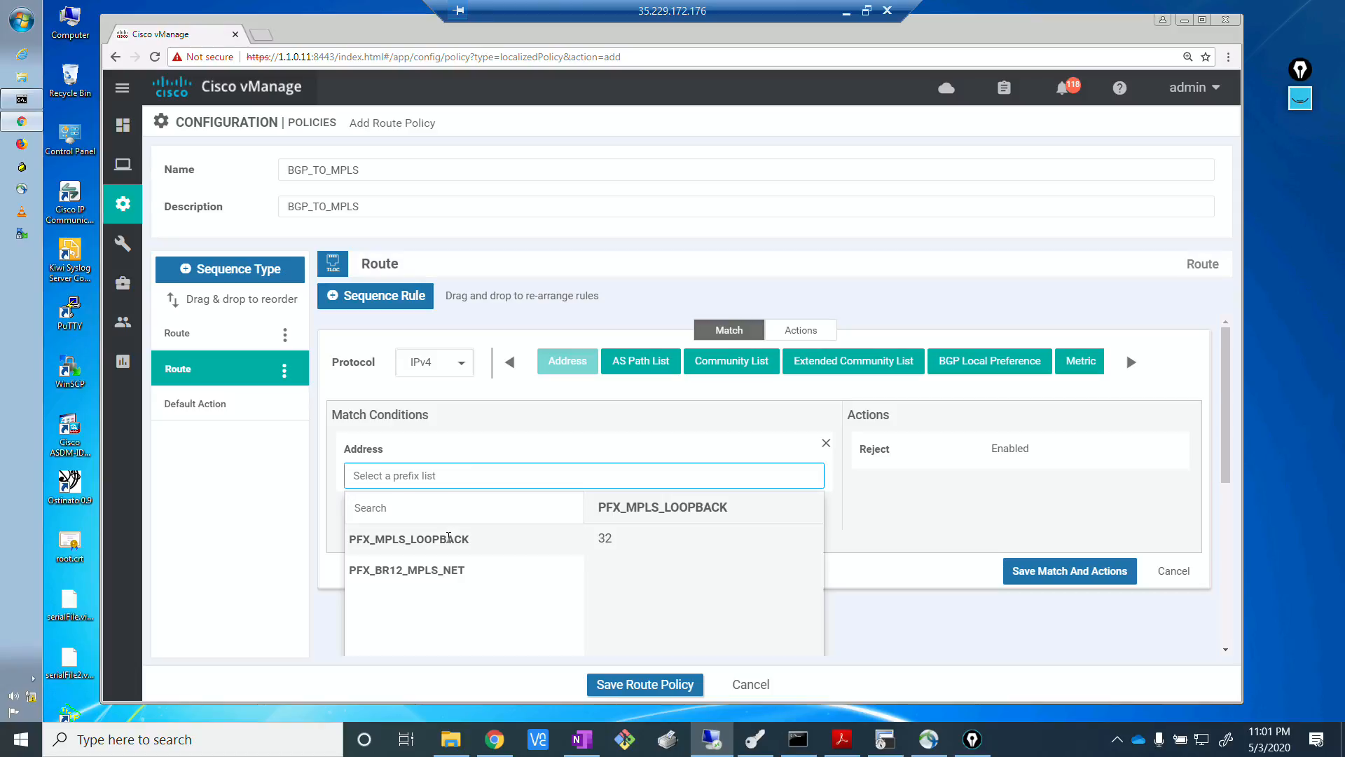
pyautogui.click(449, 538)
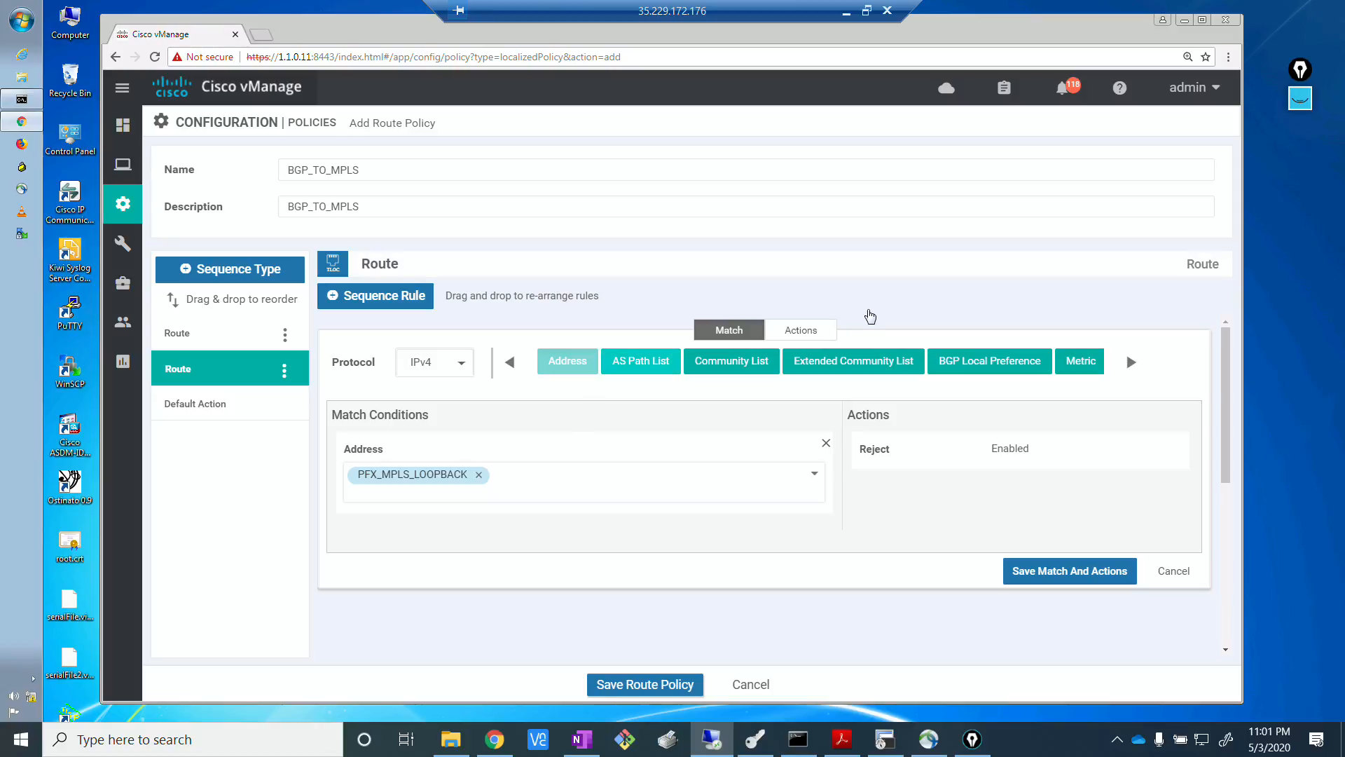
# Set the rule's action to Accept with community 1:65000 and save its match and actions.
pyautogui.click(820, 332)
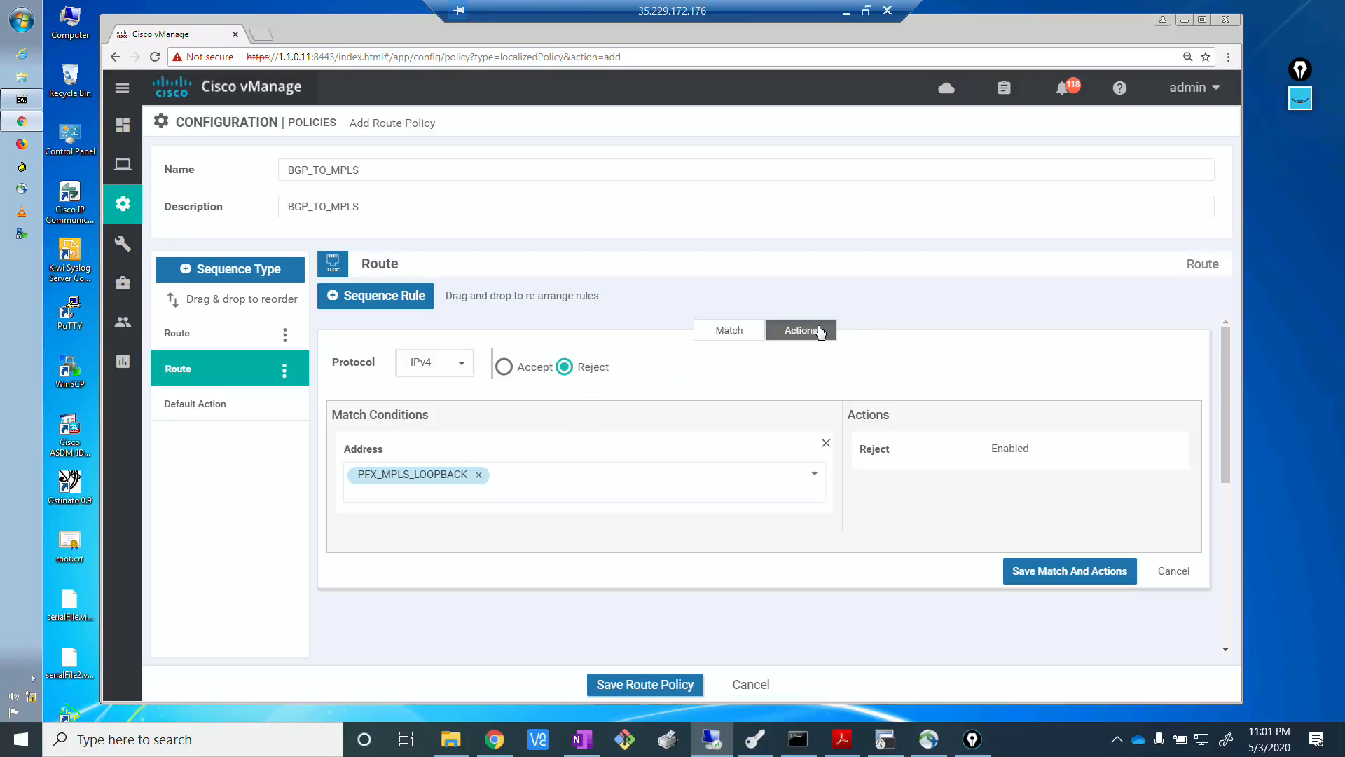
pyautogui.click(503, 366)
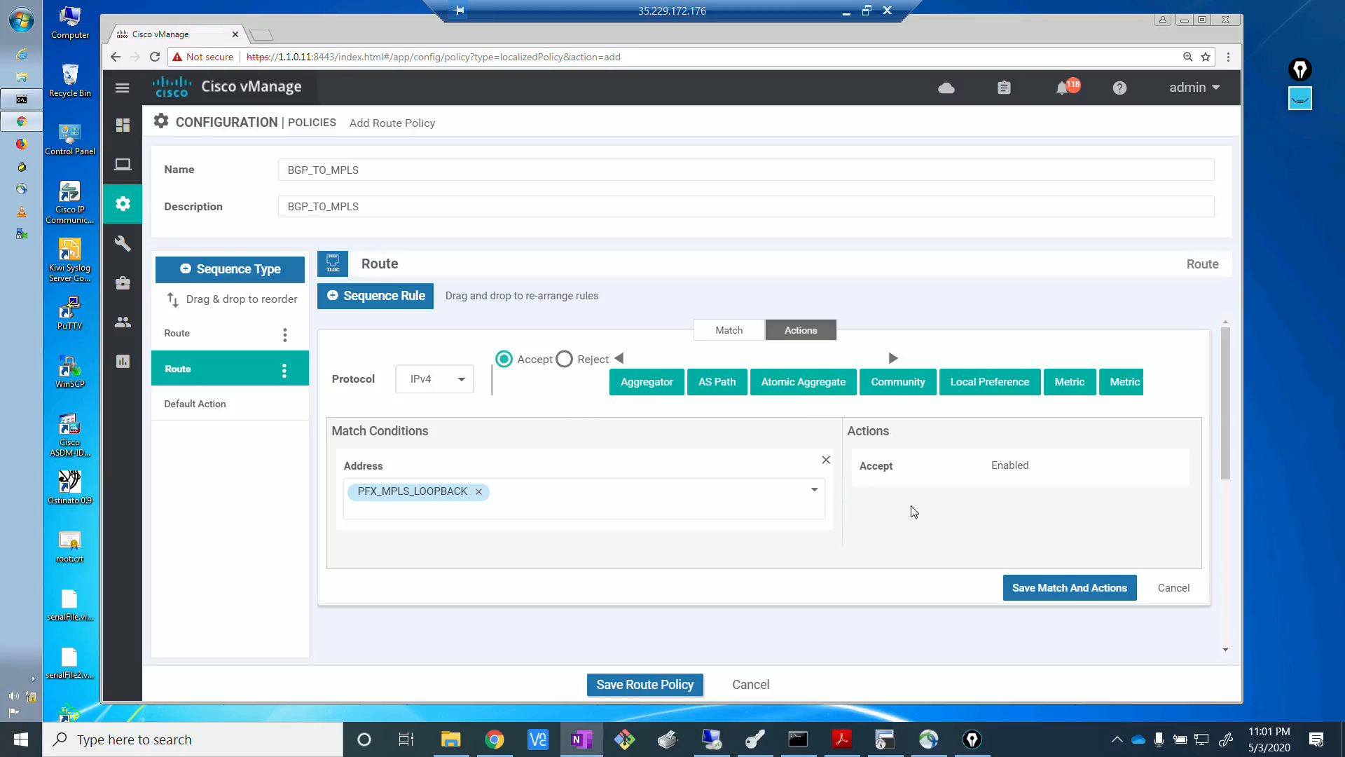
pyautogui.click(904, 387)
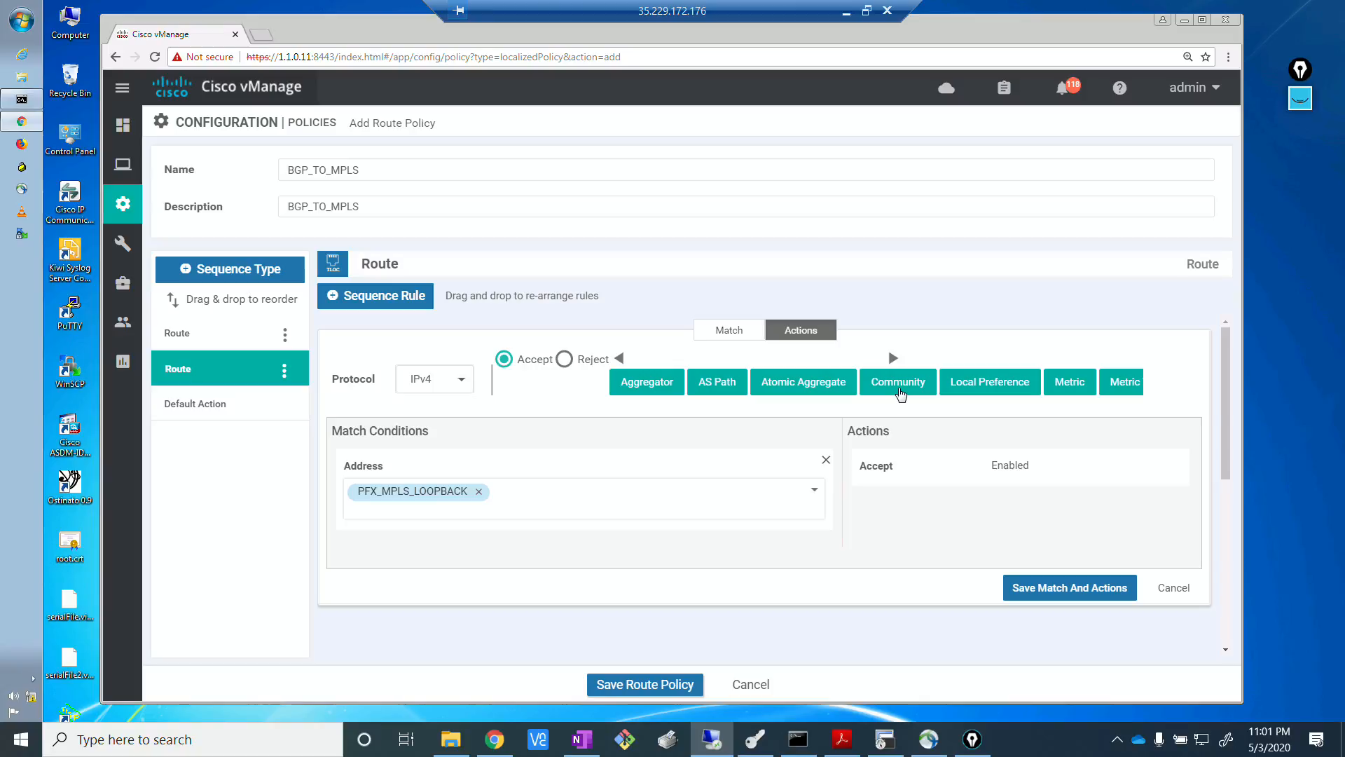
pyautogui.click(902, 393)
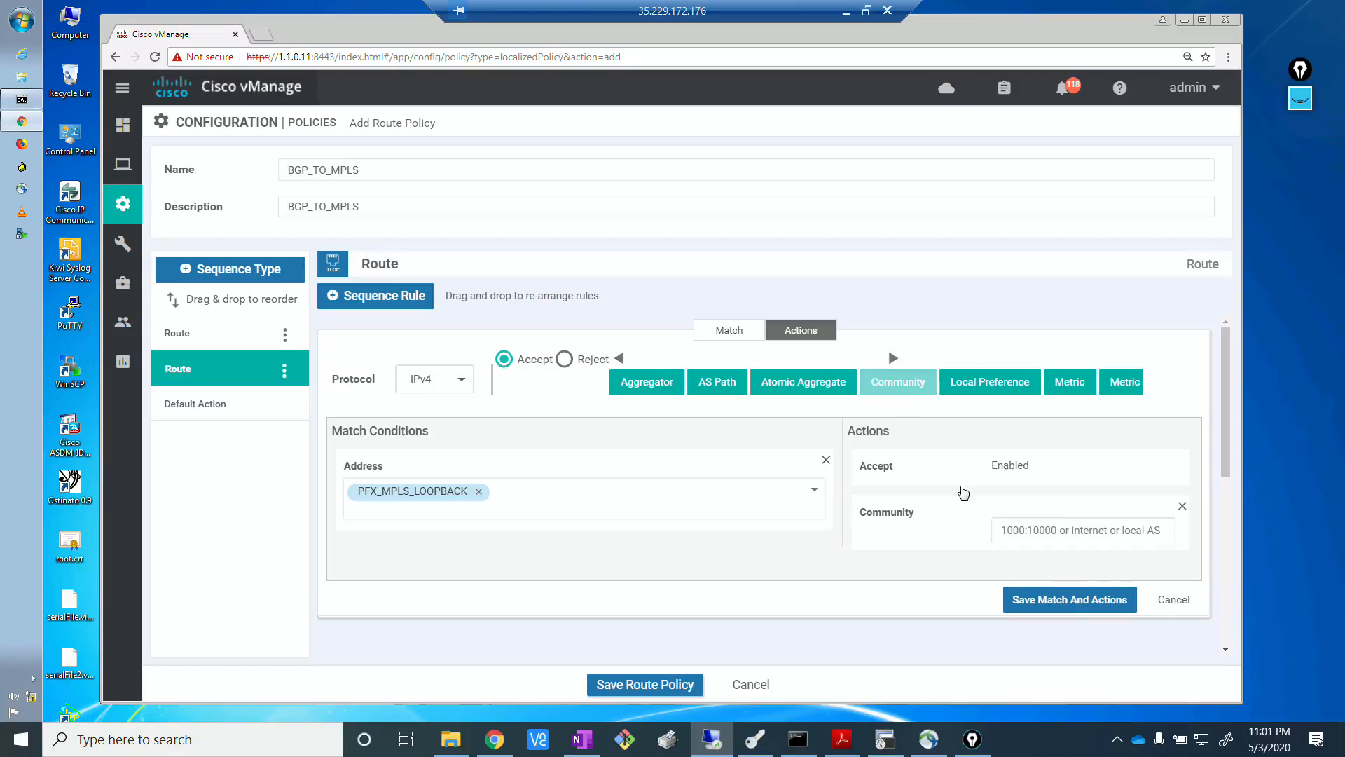
pyautogui.click(1025, 529)
pyautogui.write('1')
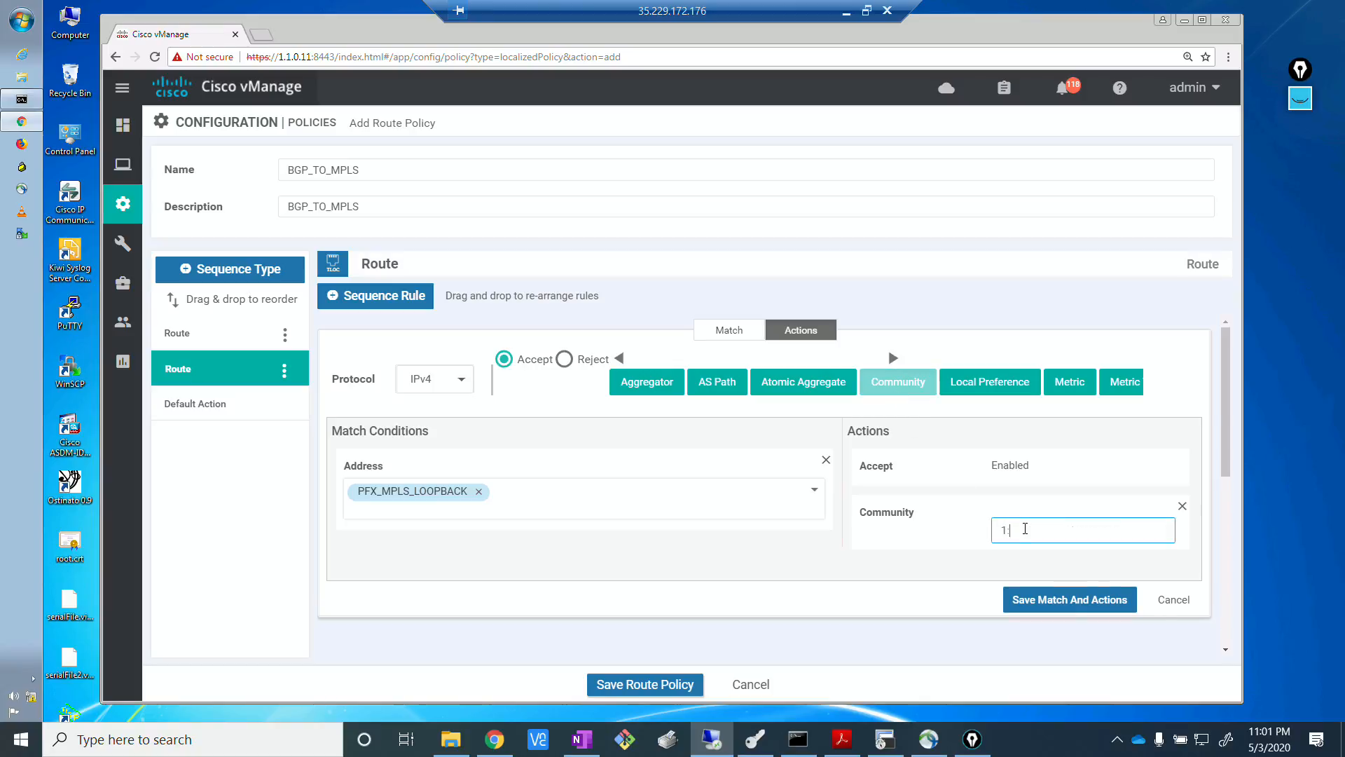
pyautogui.write(':65000')
pyautogui.hotkey('alt', 'Tab')
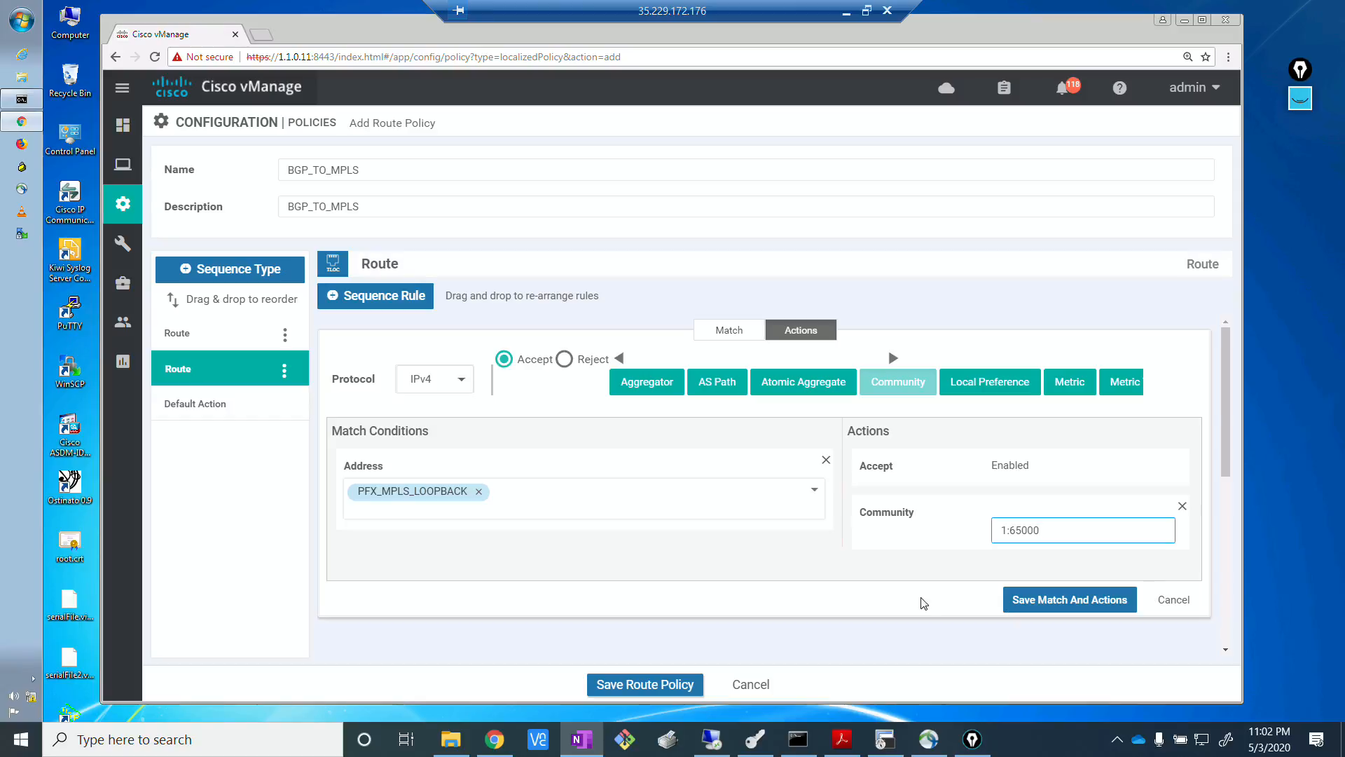
pyautogui.click(1070, 602)
pyautogui.click(1070, 602)
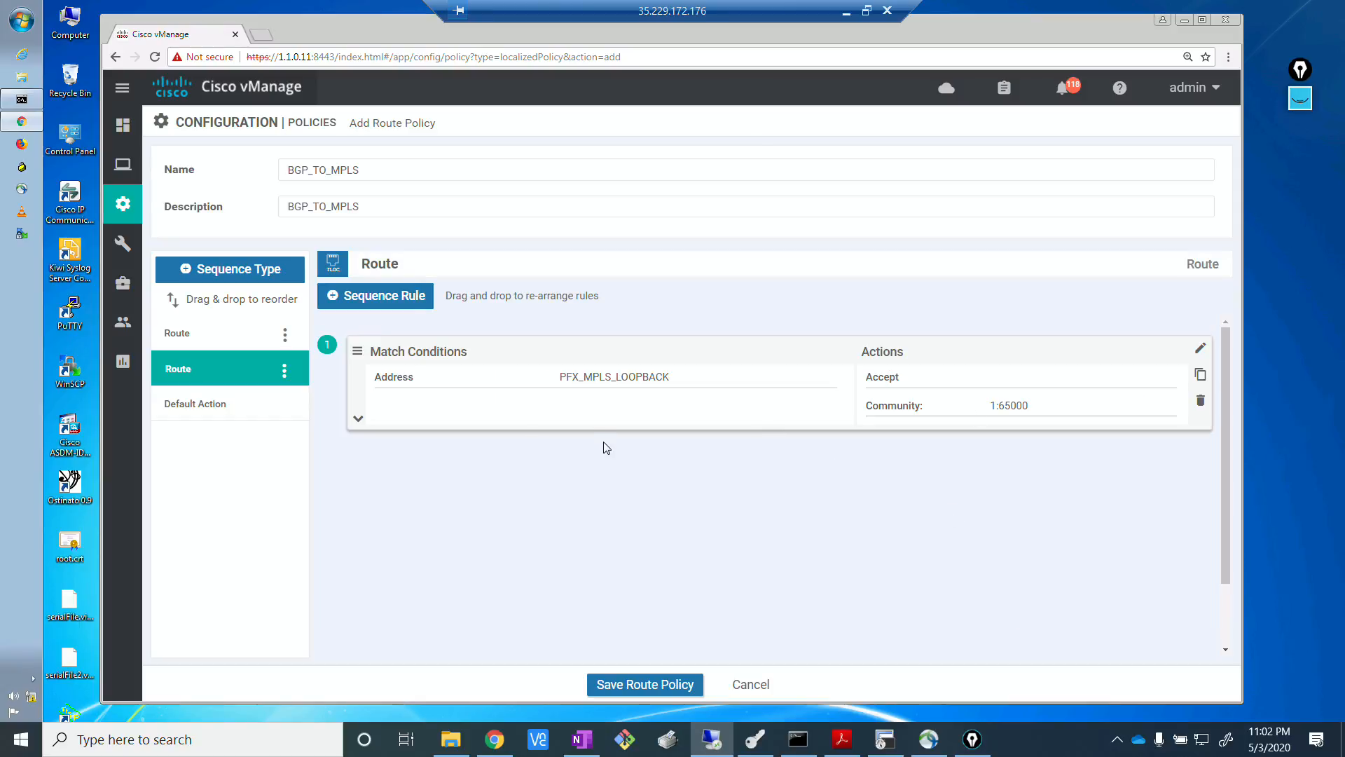
# Save the BGP_TO_MPLS route policy.
pyautogui.hotkey('alt', 'Tab')
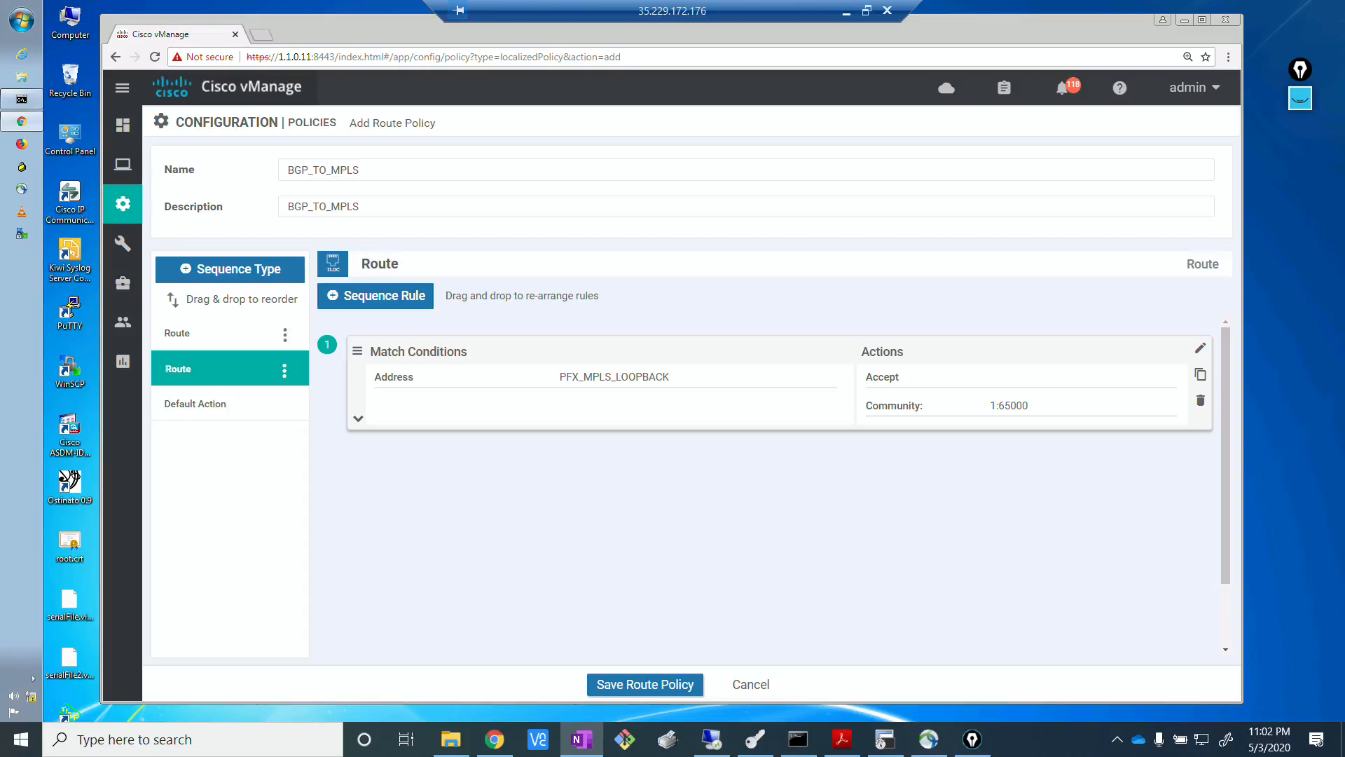
pyautogui.click(770, 571)
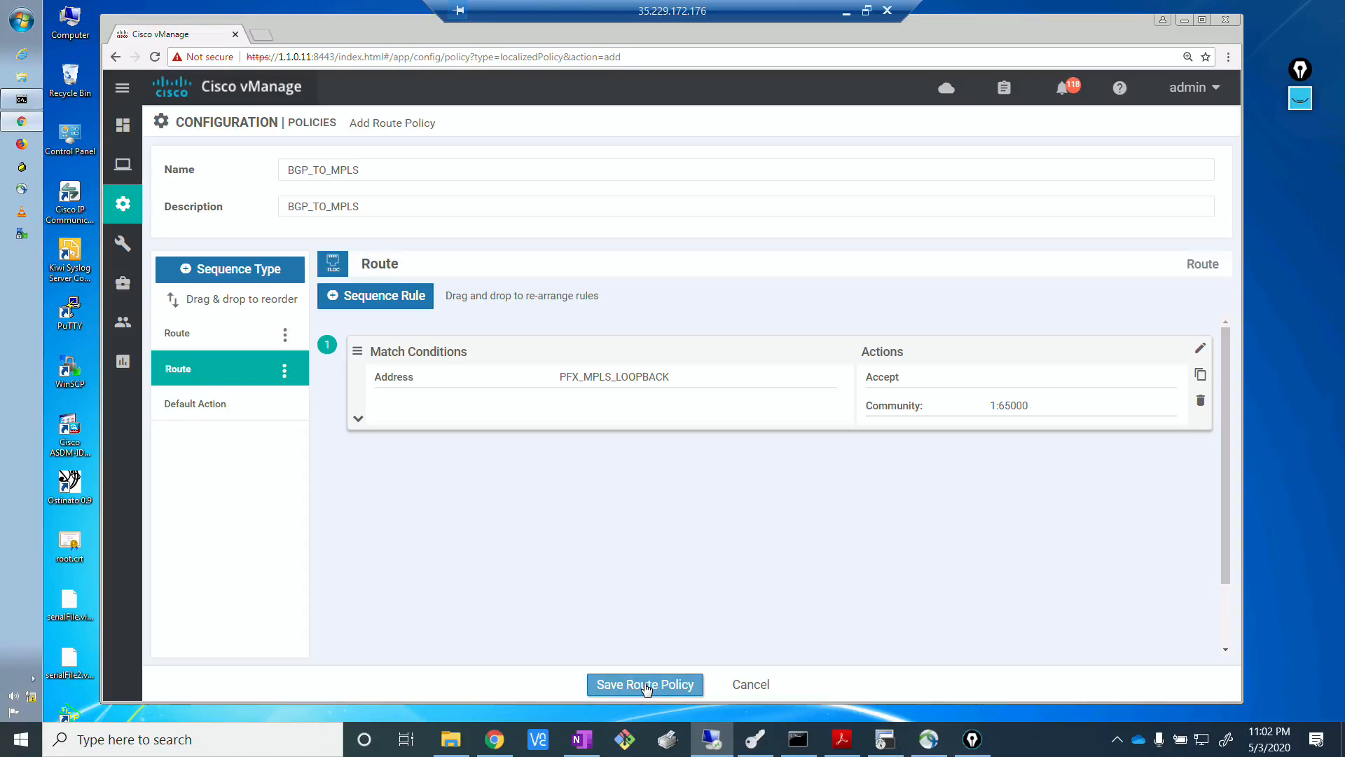
pyautogui.click(646, 685)
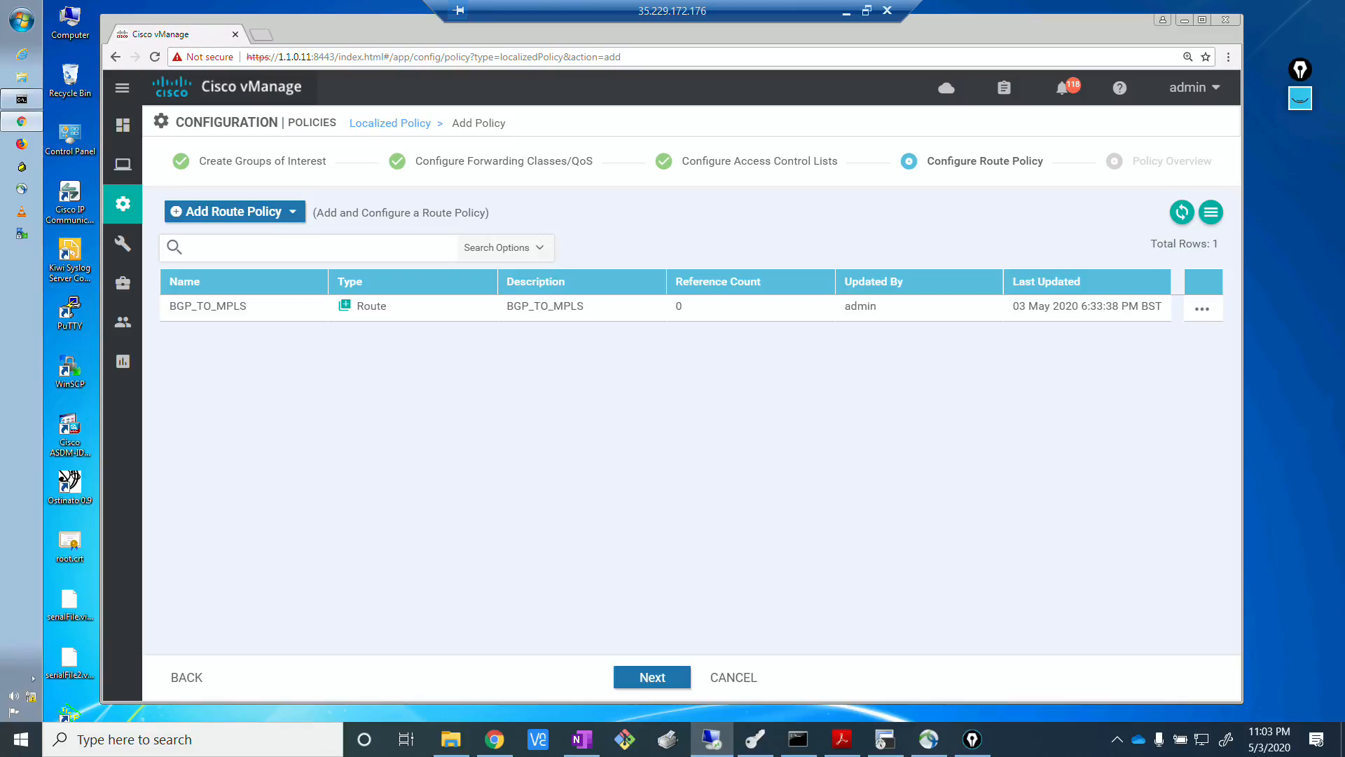
# Start another new route policy and name it BGP_FROM_MPLS.
pyautogui.hotkey('alt', 'Tab')
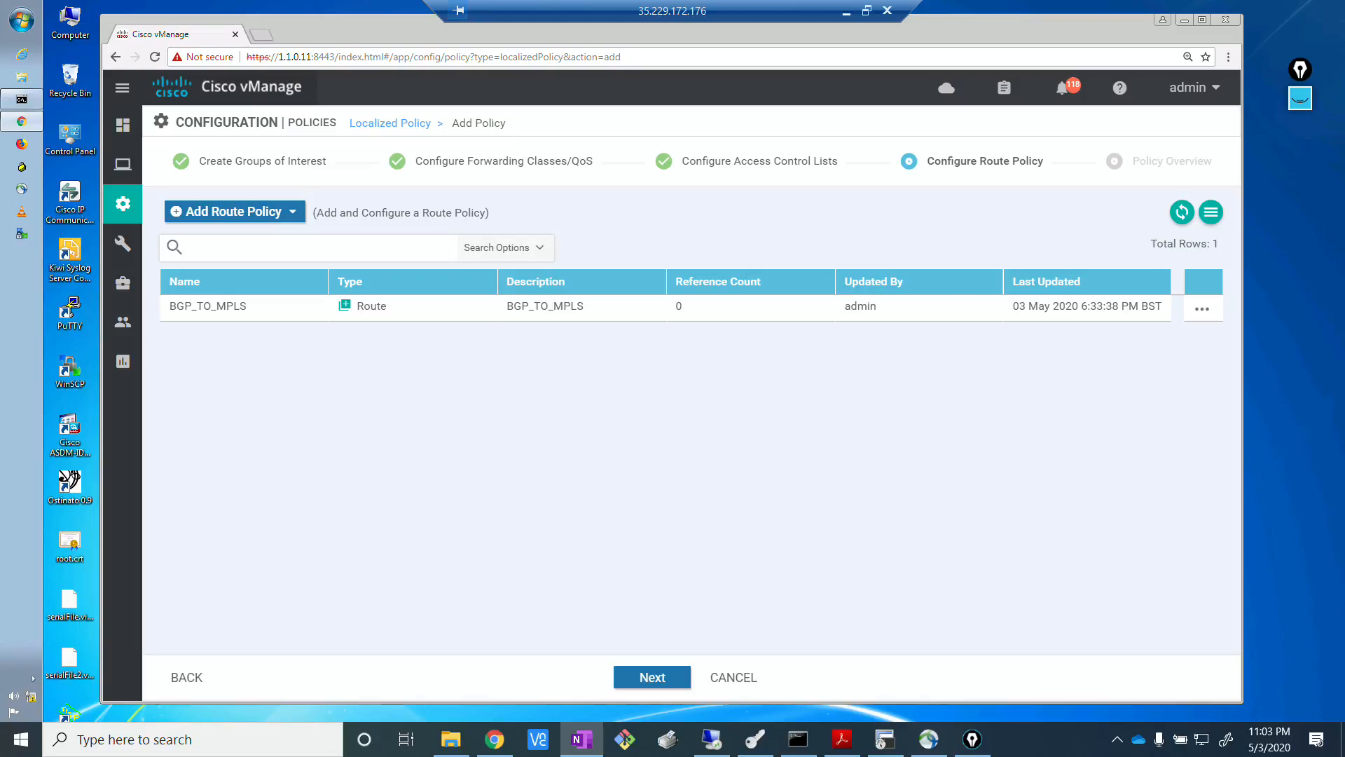
pyautogui.click(649, 501)
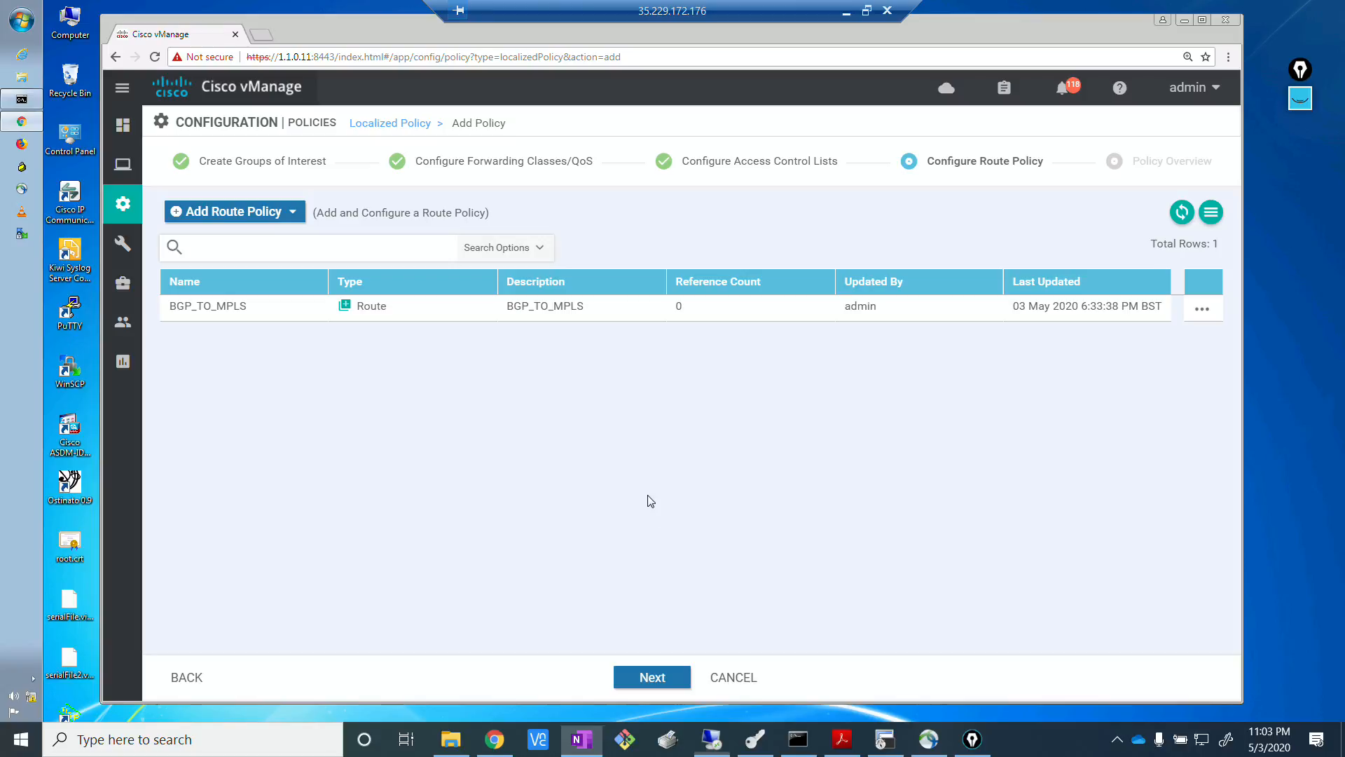
pyautogui.click(230, 217)
pyautogui.click(223, 242)
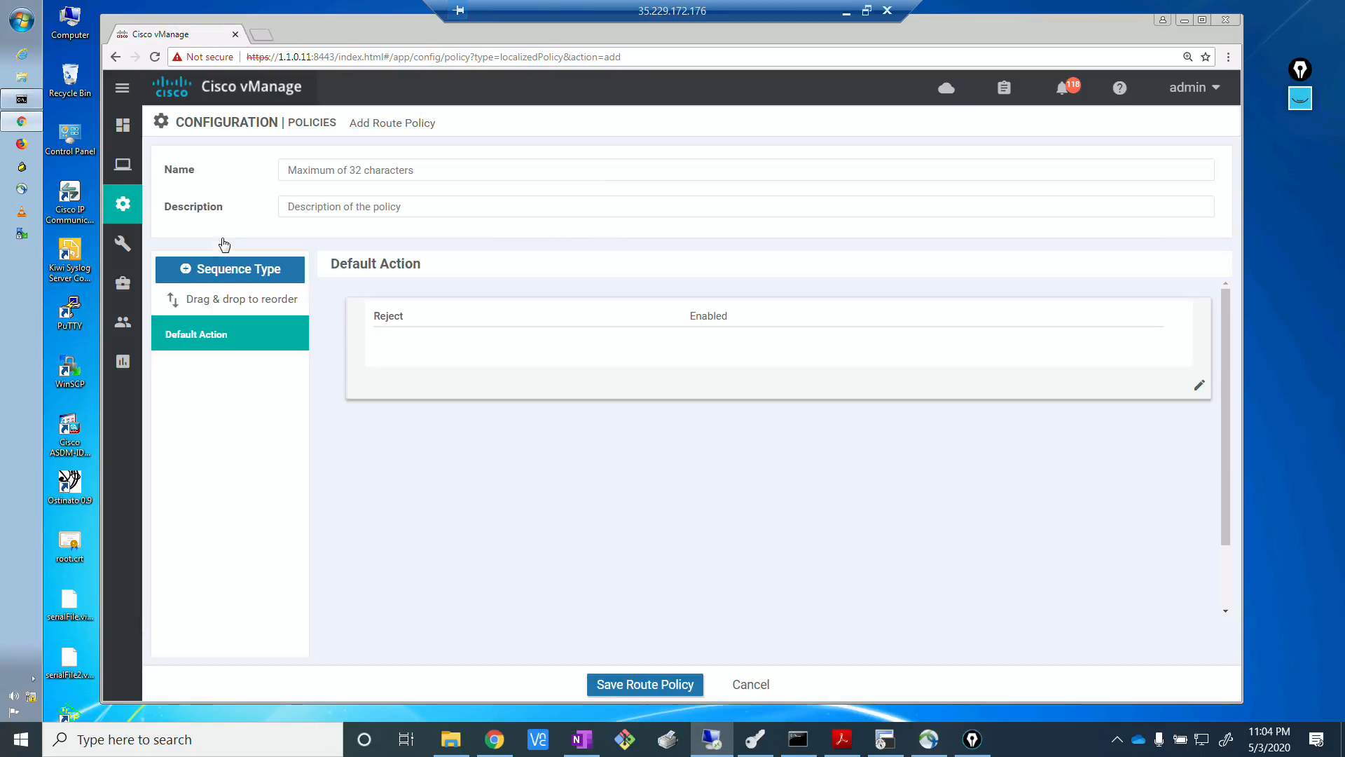
pyautogui.click(318, 169)
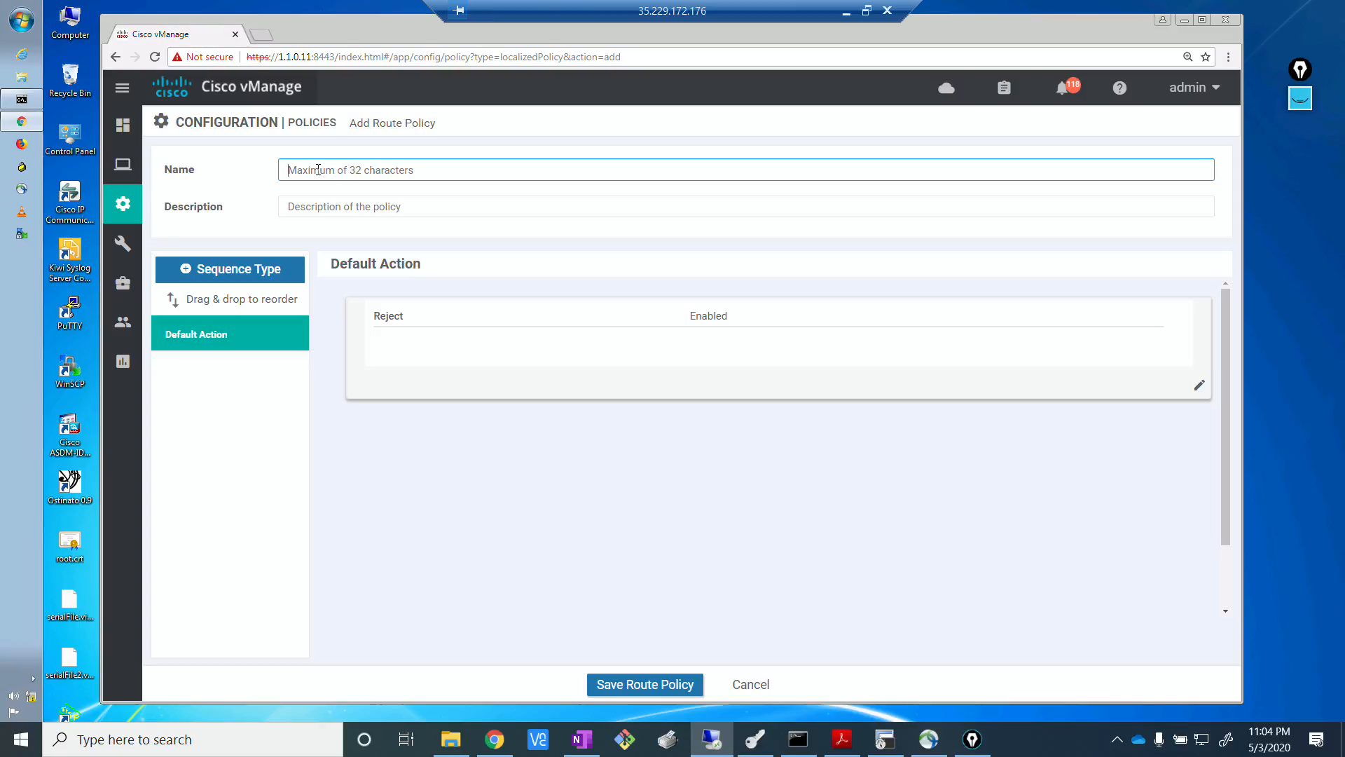
pyautogui.write('BGP')
pyautogui.press('BackSpace')
pyautogui.press('BackSpace')
pyautogui.press('BackSpace')
pyautogui.write('BGP_FROM_MPLS')
# Copy the policy name BGP_FROM_MPLS into the route policy's description.
pyautogui.moveTo(388, 170); pyautogui.dragTo(282, 167)
pyautogui.hotkey('ctrl', 'c')
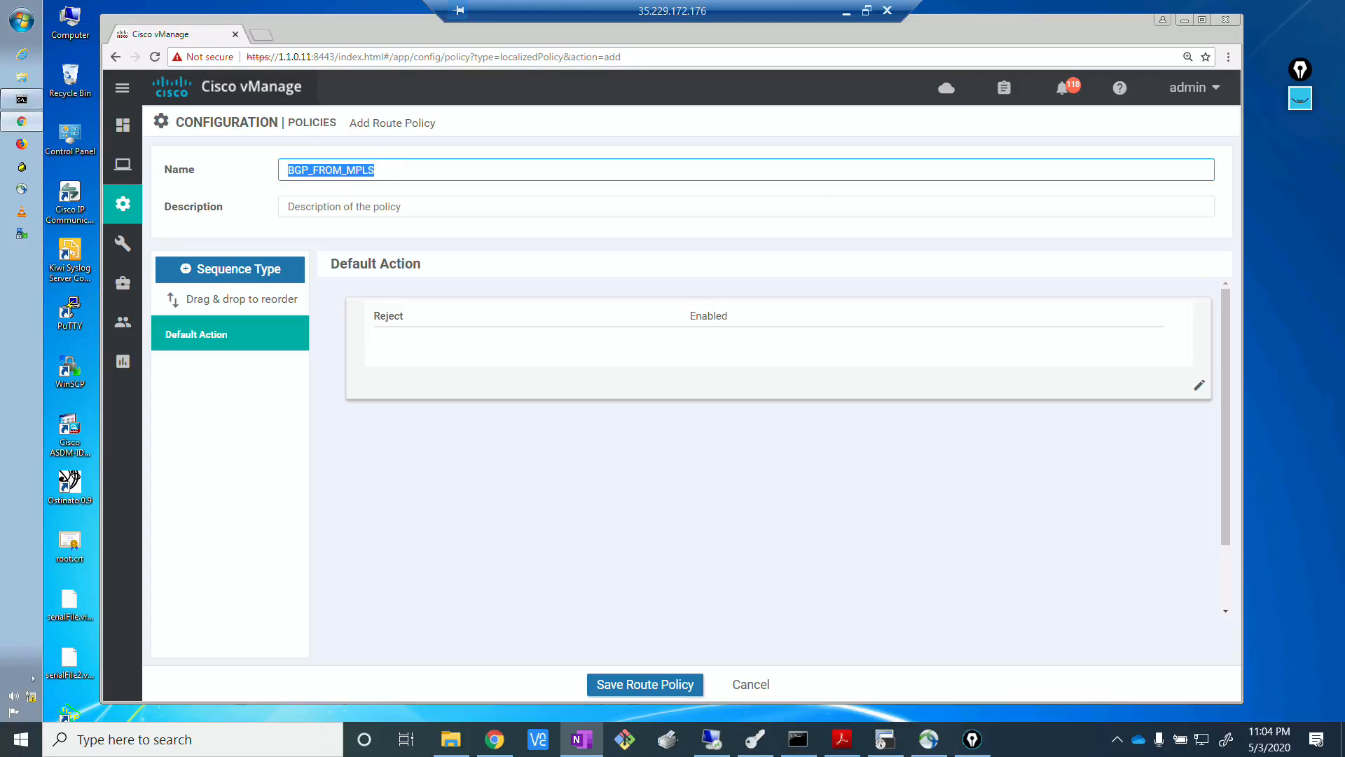
pyautogui.click(474, 206)
pyautogui.hotkey('ctrl', 'v')
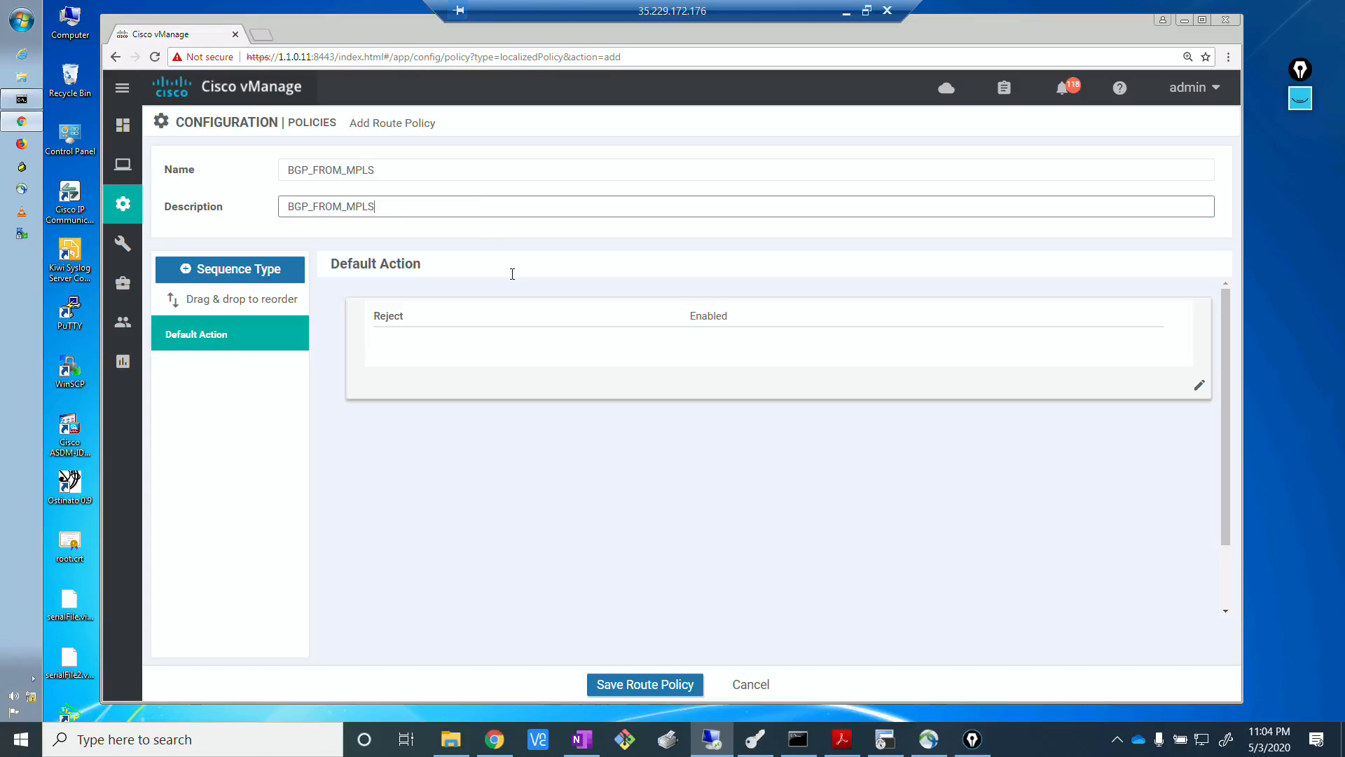
# Add a route sequence to BGP_FROM_MPLS whose rule matches the address prefix list PFX_BR12_MPLS_NET.
pyautogui.click(594, 461)
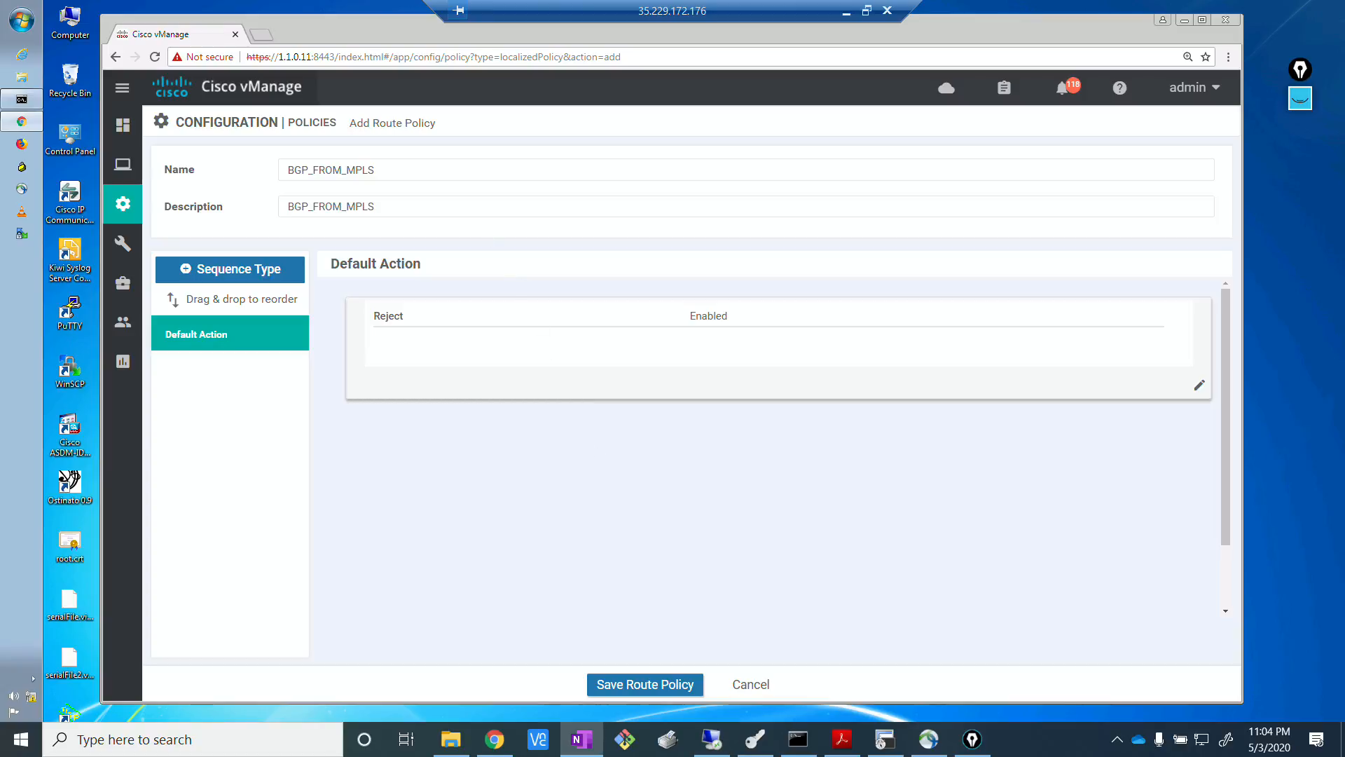
pyautogui.click(517, 496)
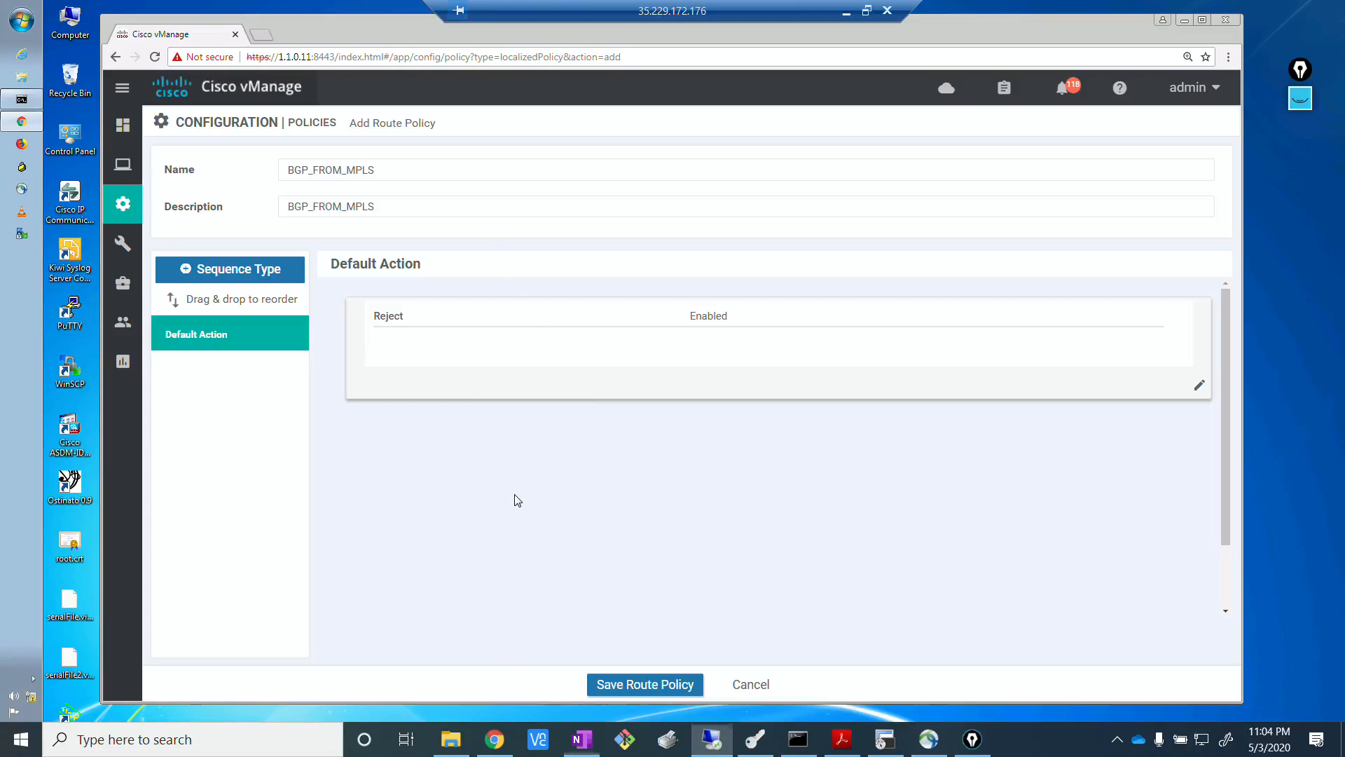
pyautogui.click(266, 272)
pyautogui.click(408, 303)
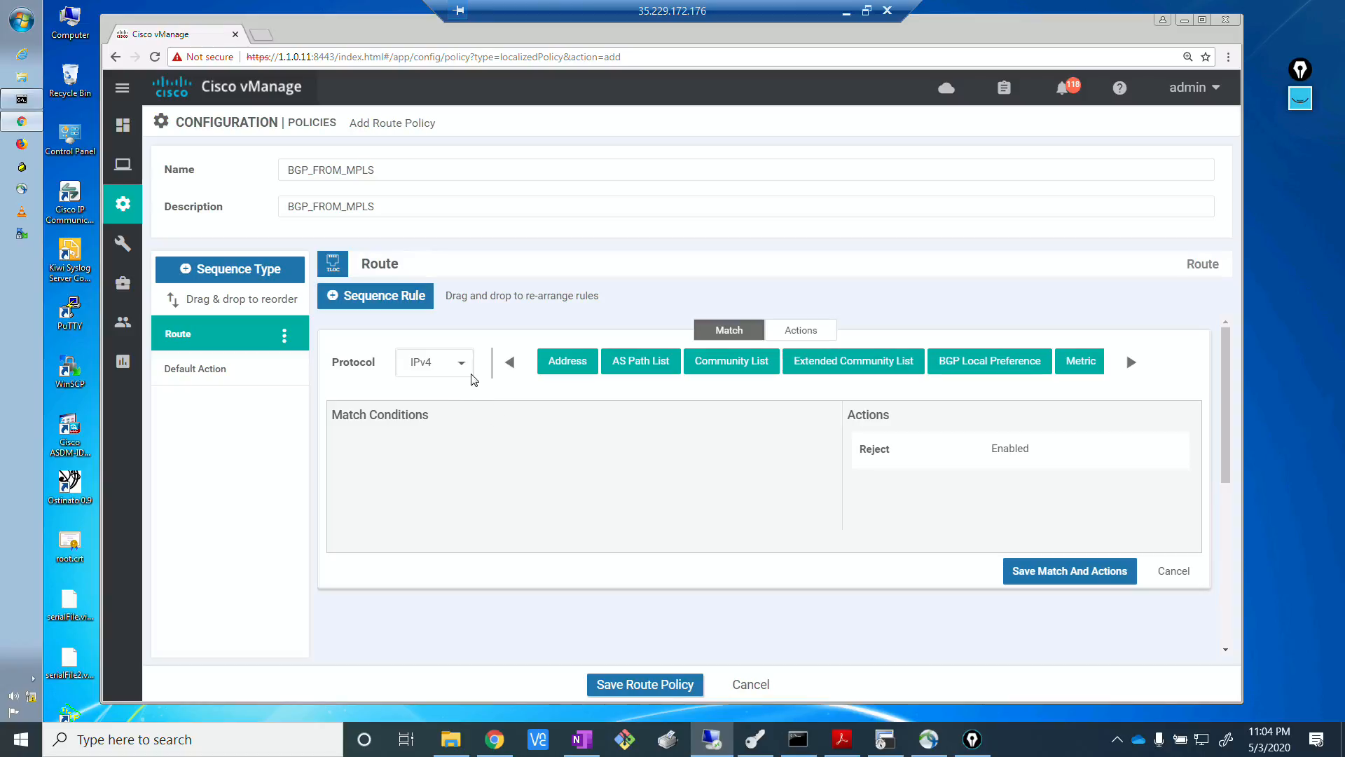
pyautogui.click(571, 361)
pyautogui.click(522, 477)
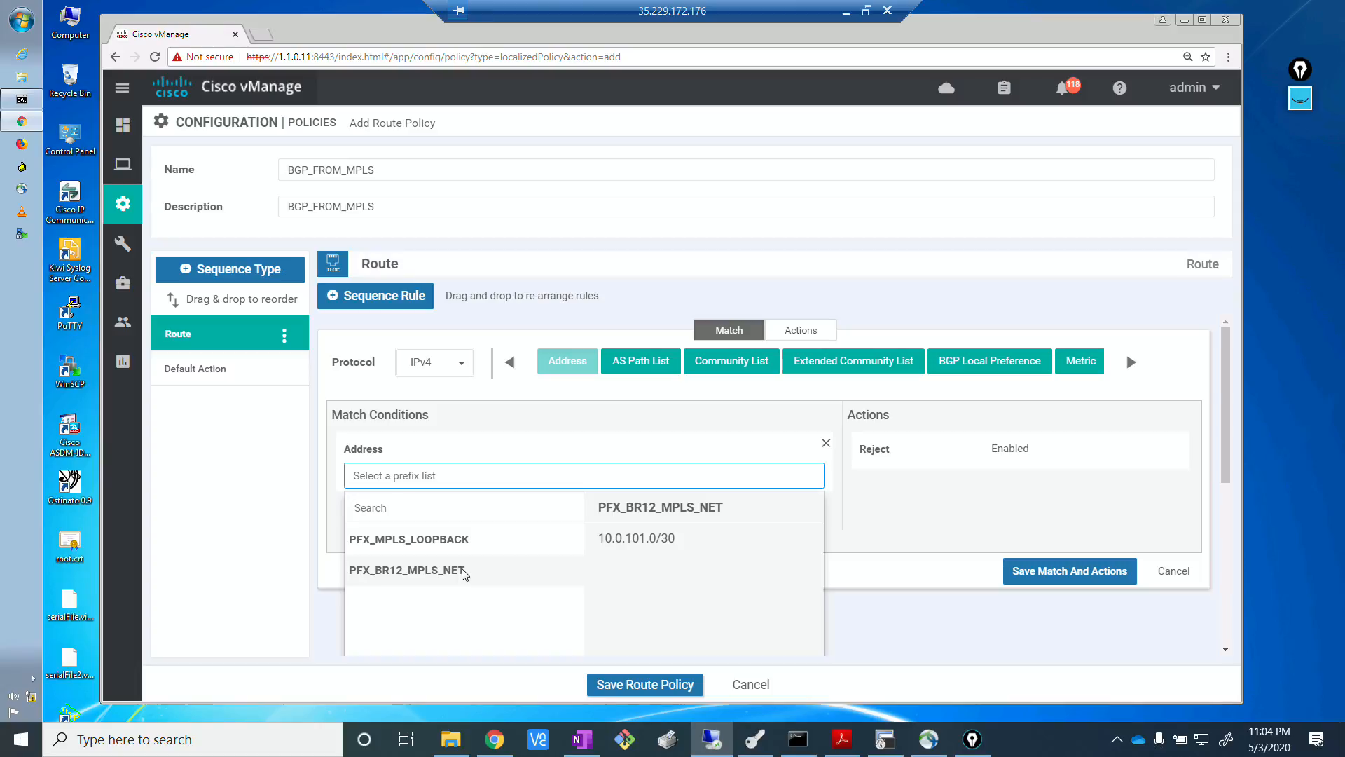
pyautogui.hotkey('alt', 'Tab')
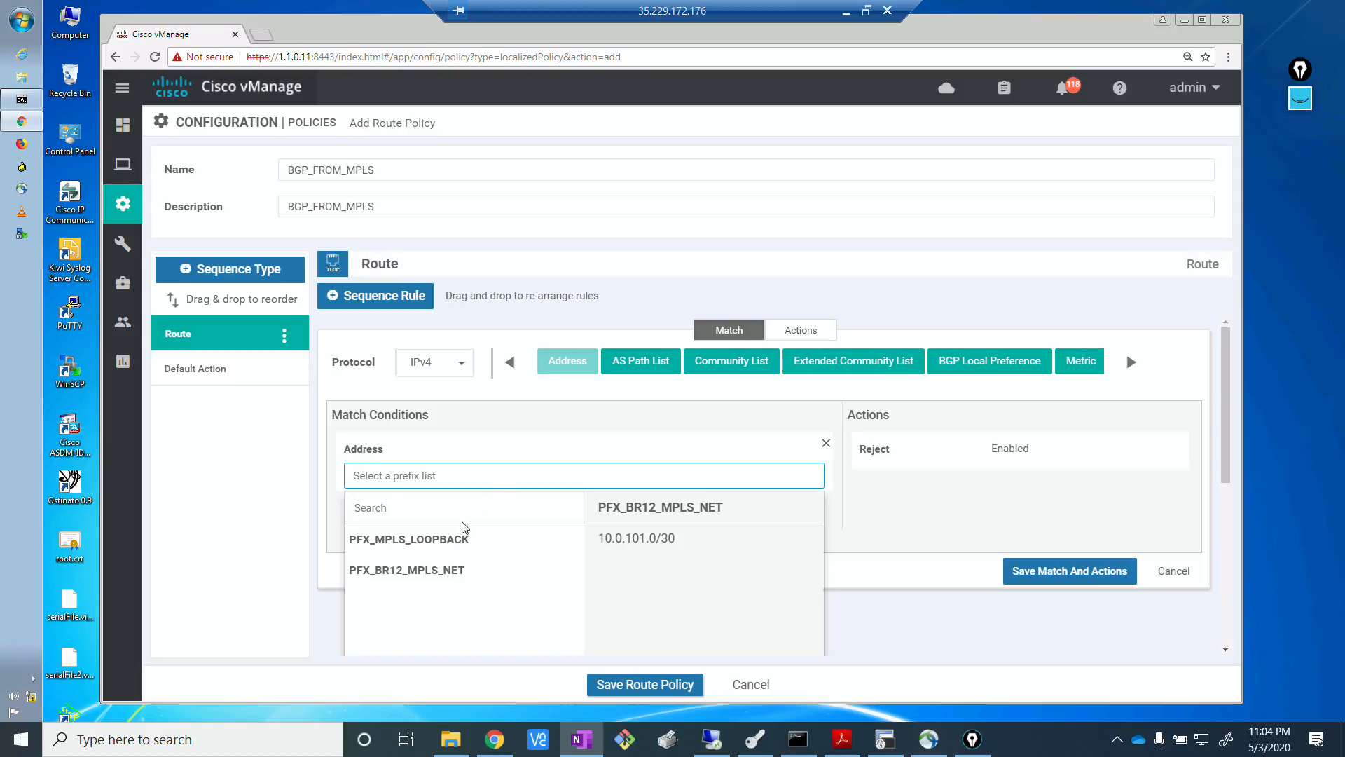
pyautogui.click(430, 568)
pyautogui.click(430, 570)
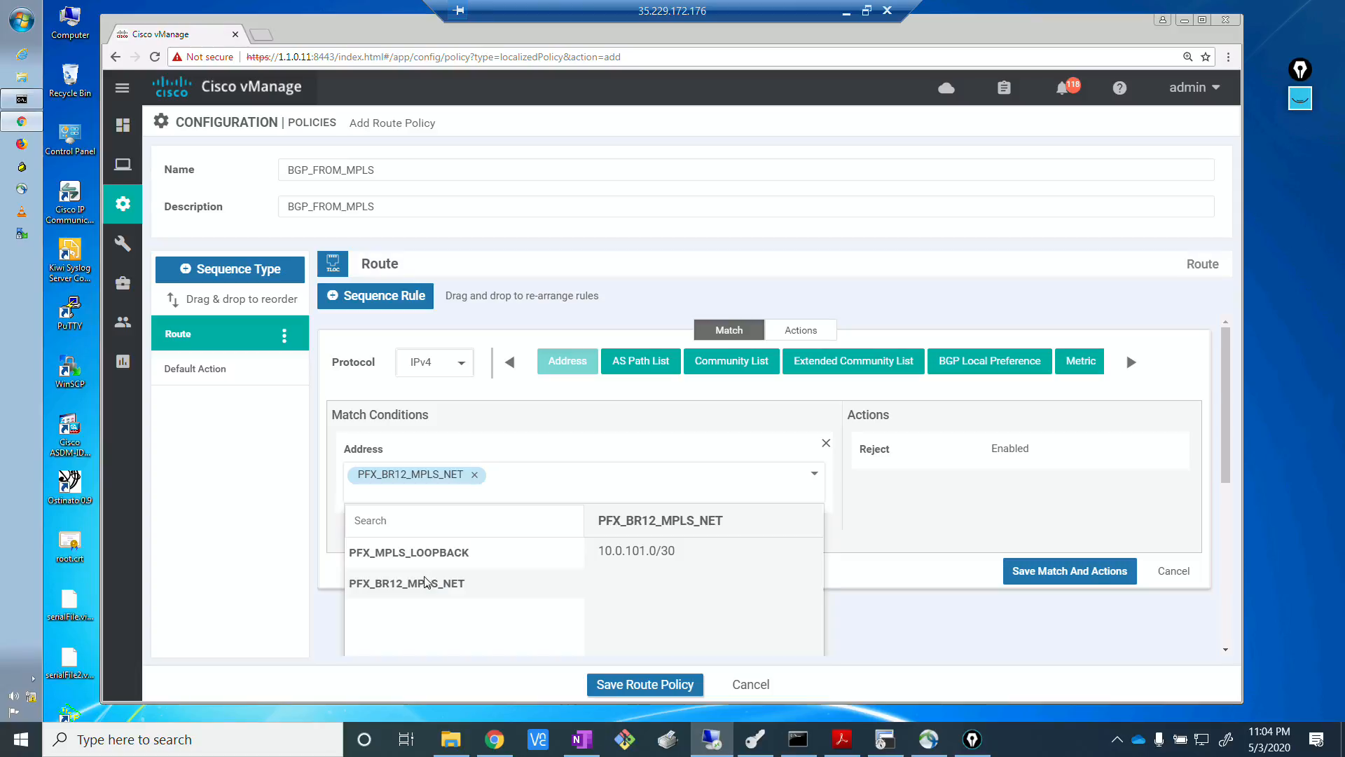
pyautogui.click(903, 538)
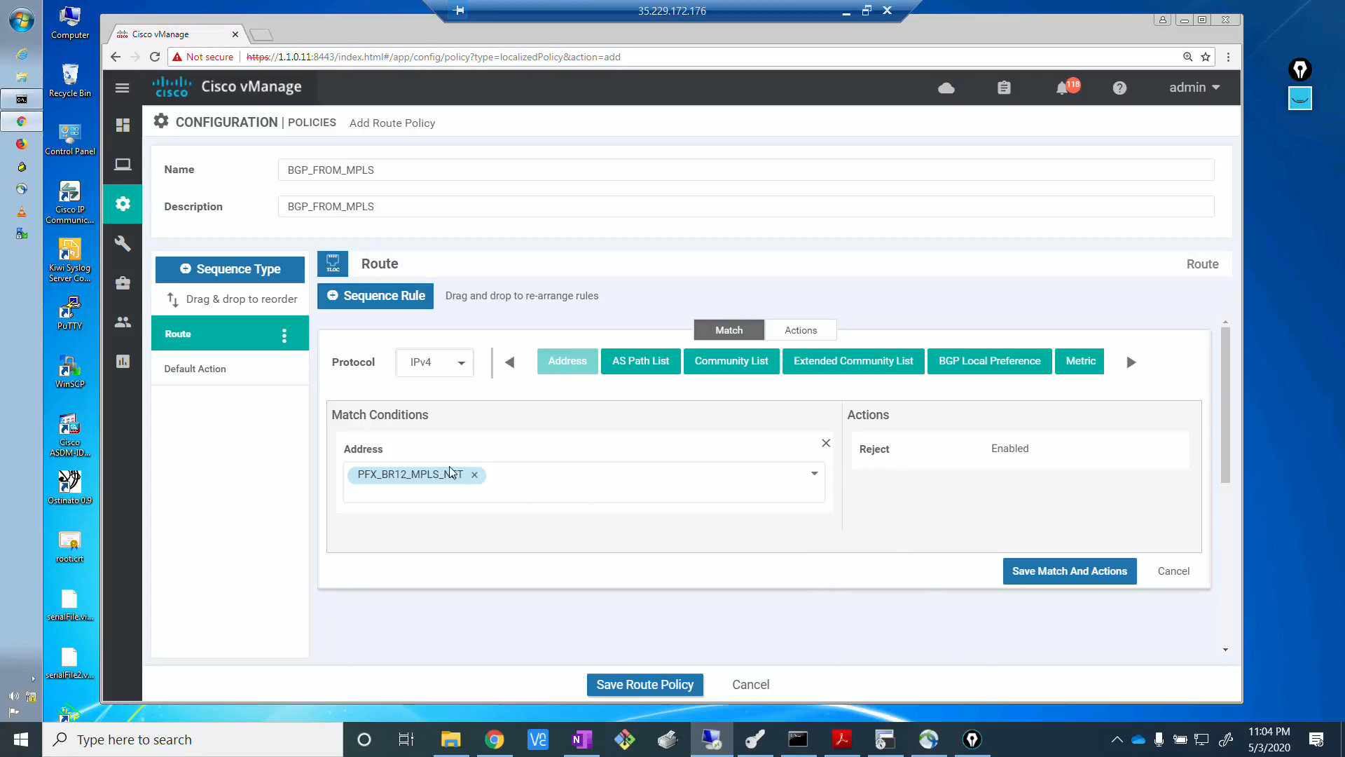
# Set the prefix-list rule's action to Accept and save its match and actions.
pyautogui.click(801, 330)
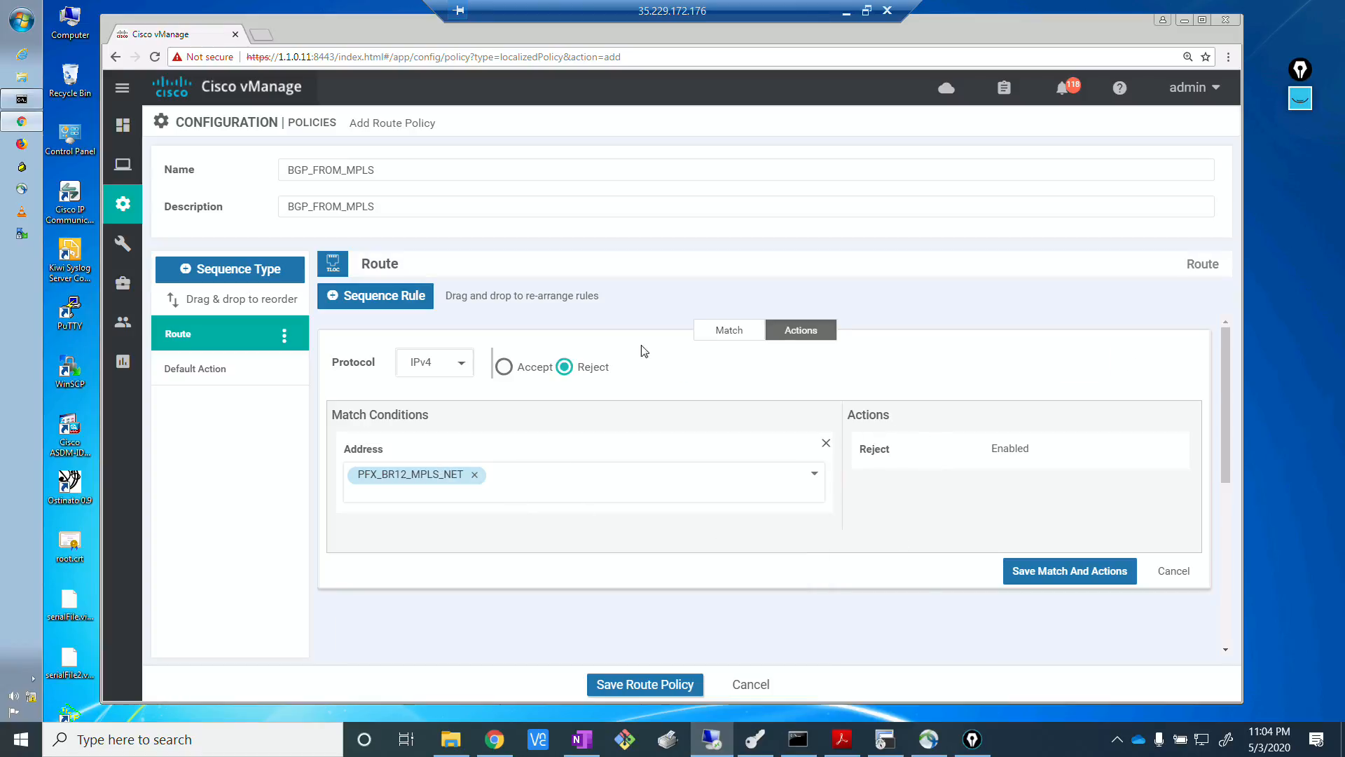
pyautogui.click(504, 367)
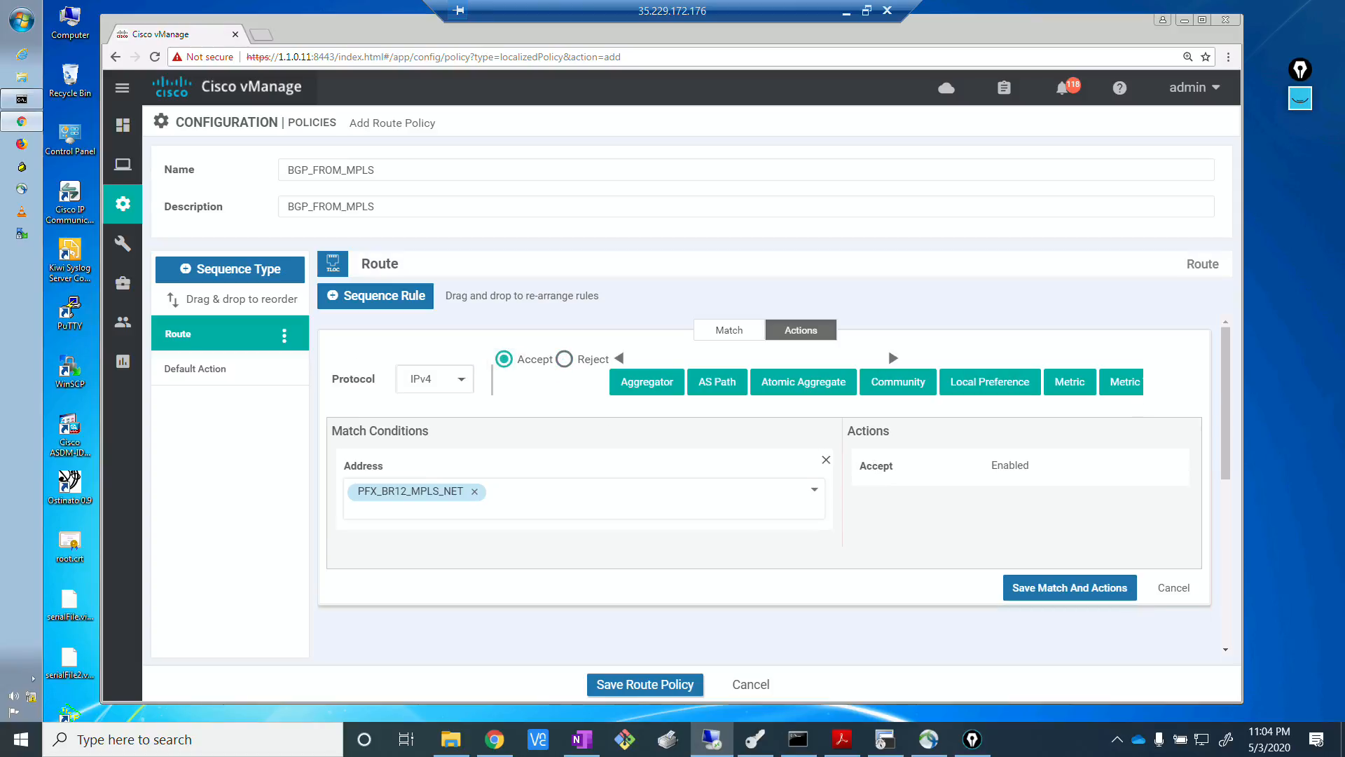
pyautogui.click(1084, 594)
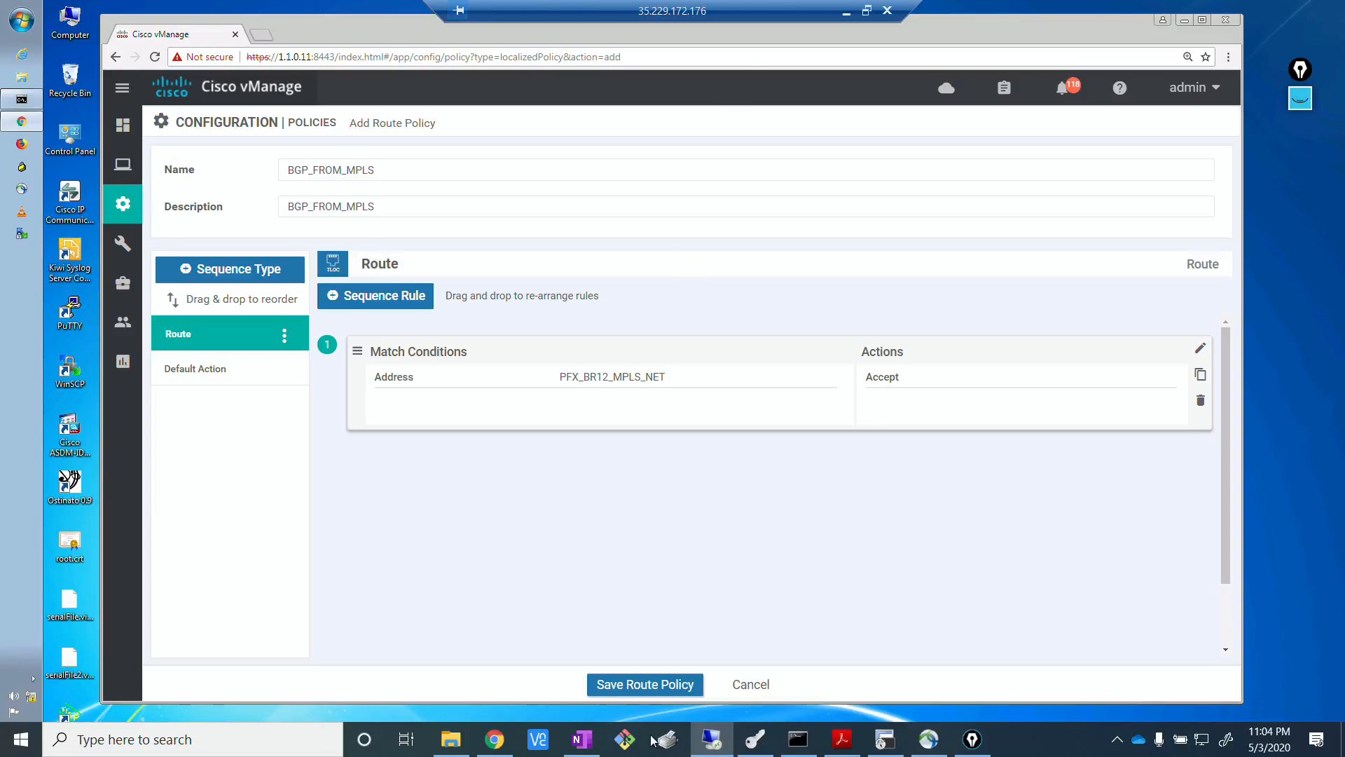
# Switch to the EVE topology to review the inbound and outbound policy notes, and return to the vManage remote session.
pyautogui.click(495, 740)
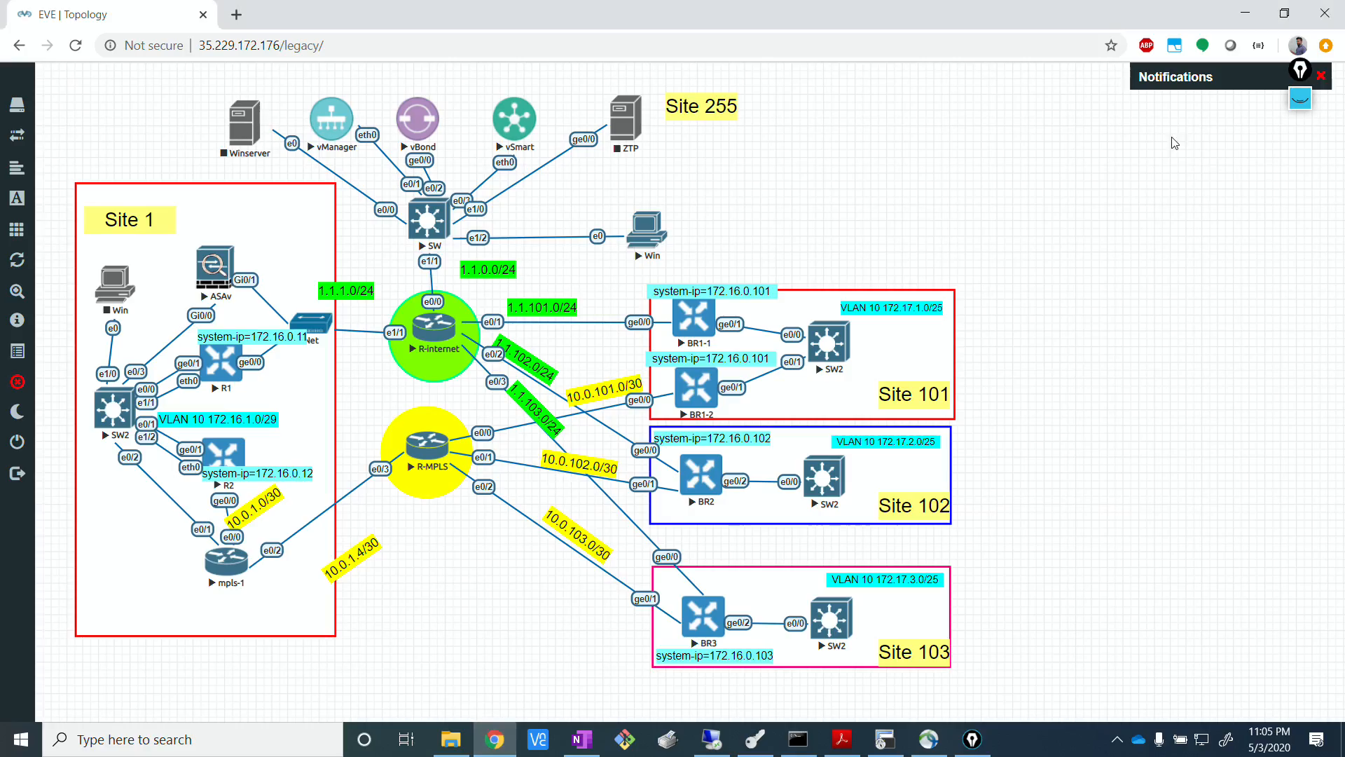
pyautogui.click(1300, 103)
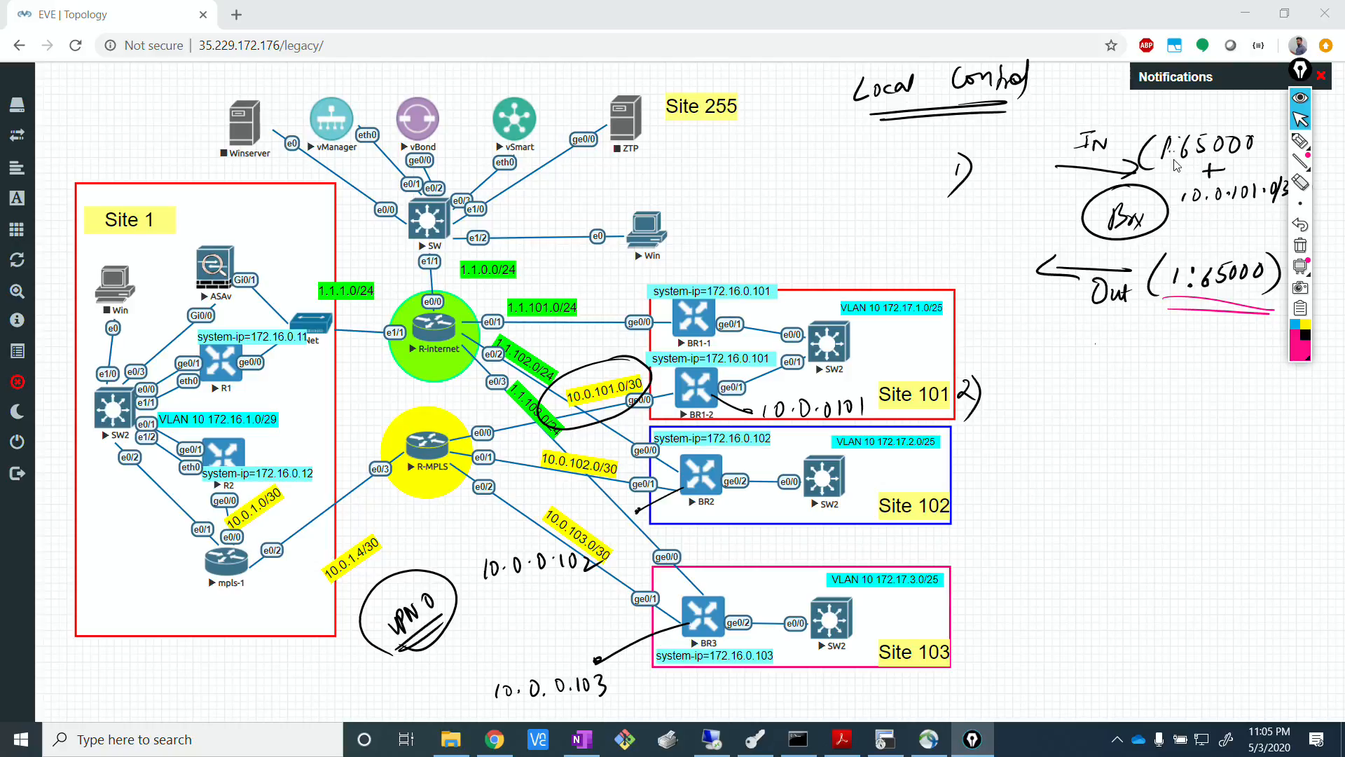
pyautogui.click(1300, 99)
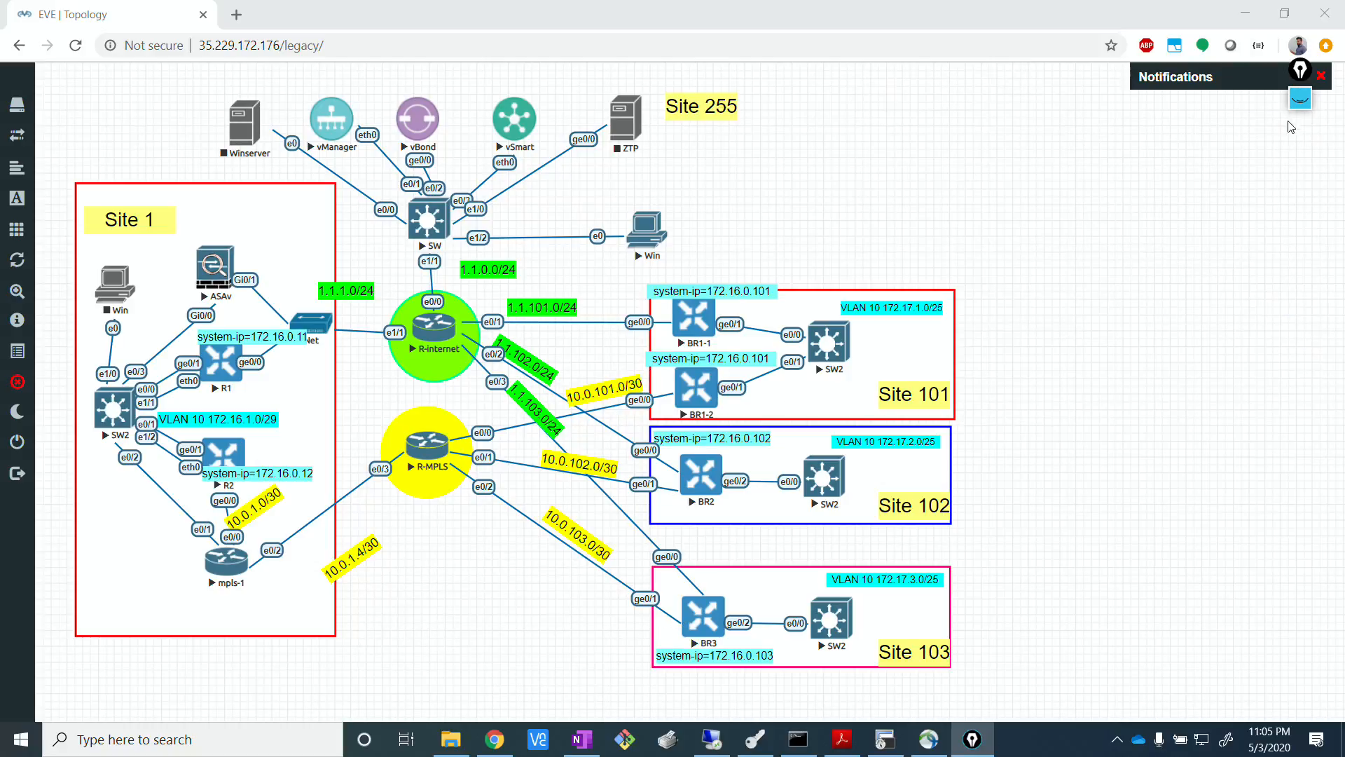
pyautogui.click(712, 739)
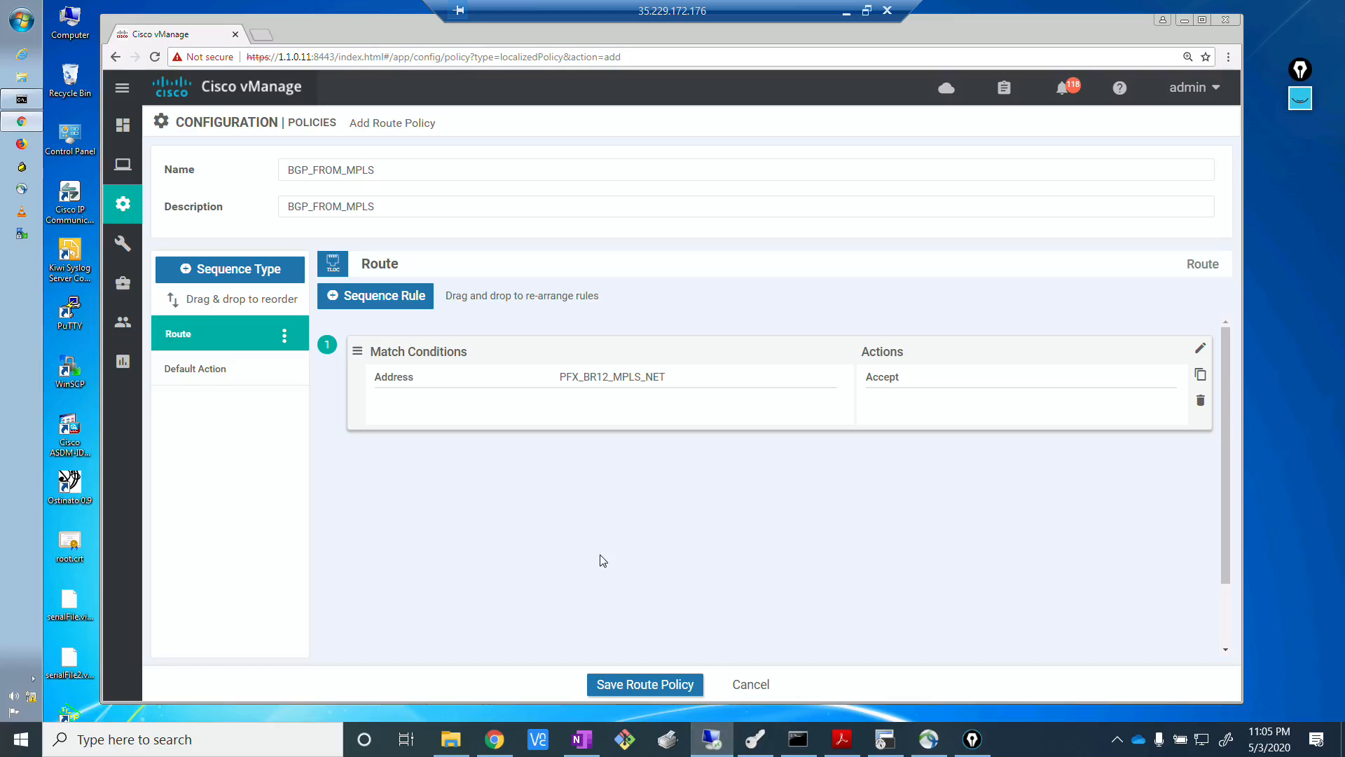
# Duplicate the PFX_BR12_MPLS_NET rule and replace the copy's address match with the community list COM_65000.
pyautogui.click(1201, 377)
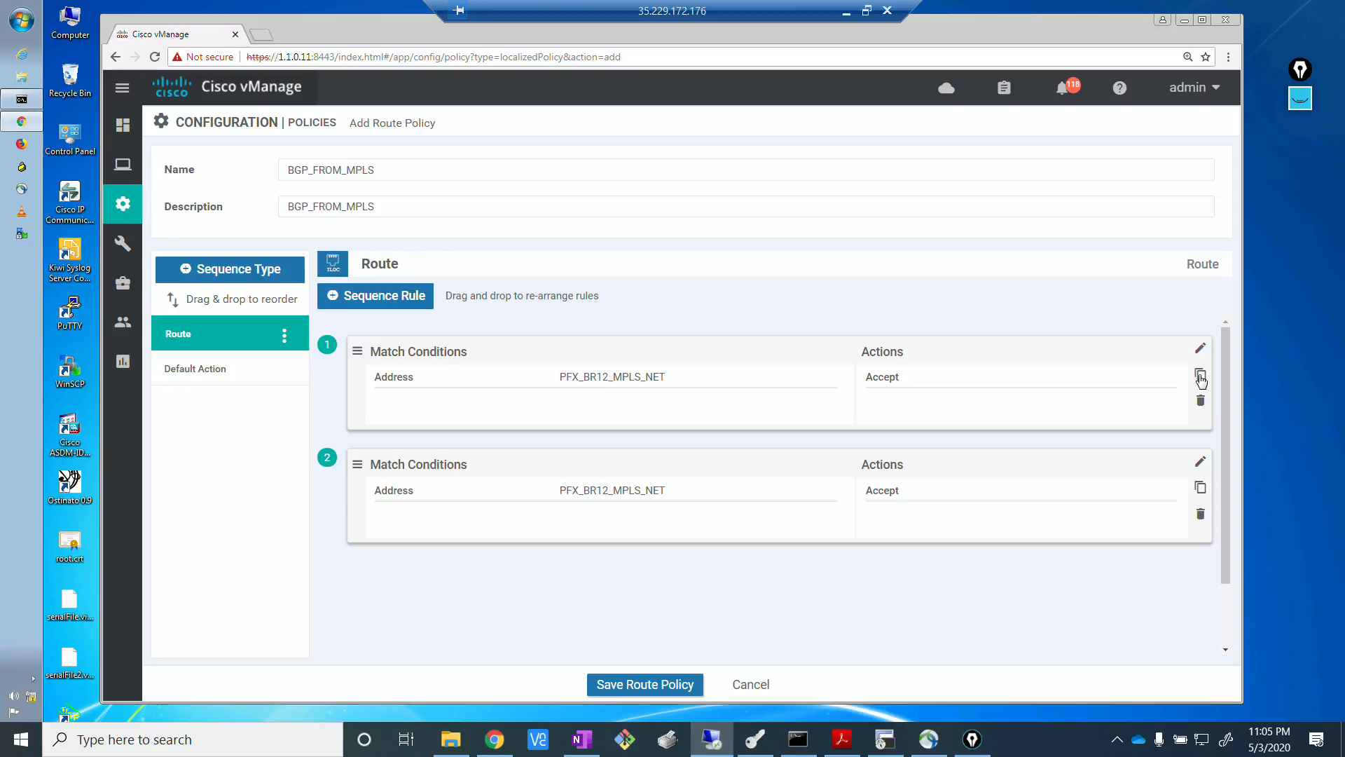
pyautogui.click(1200, 462)
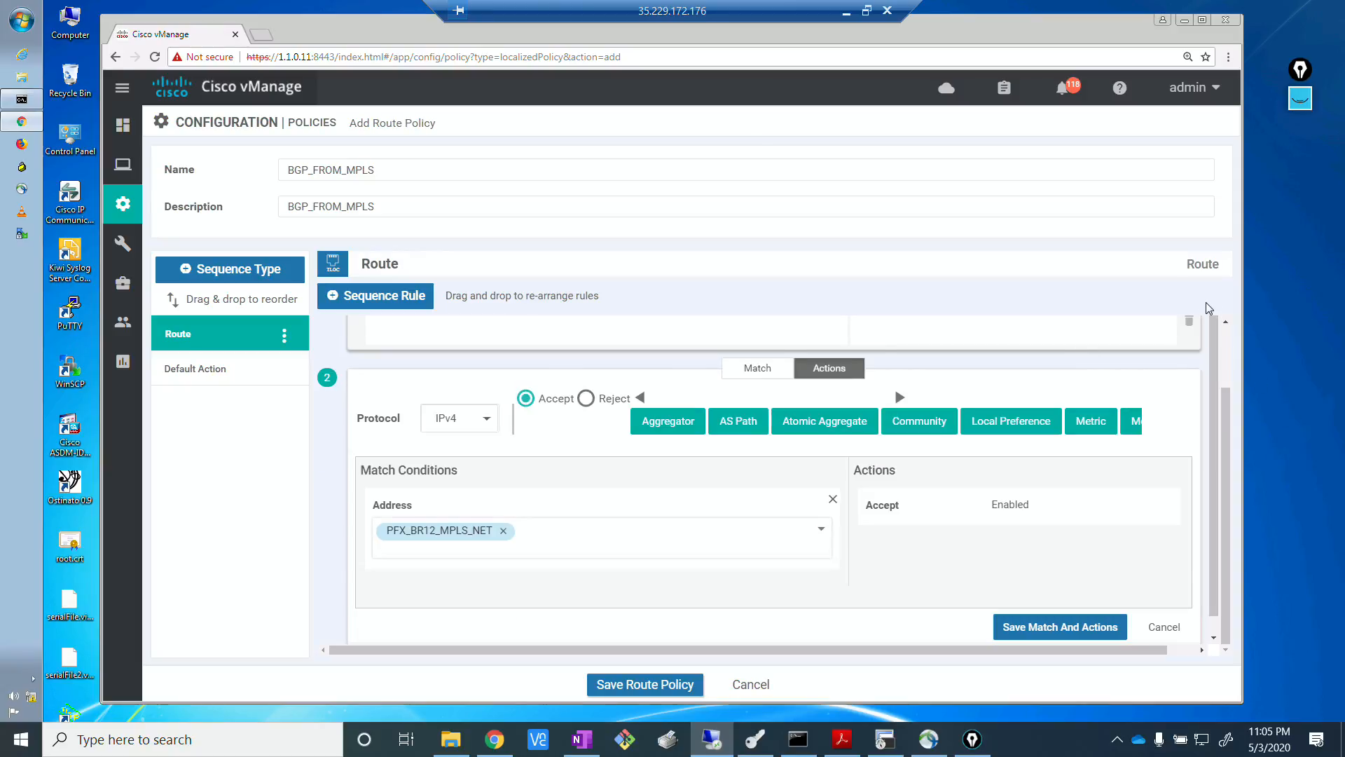
pyautogui.click(503, 532)
pyautogui.click(743, 404)
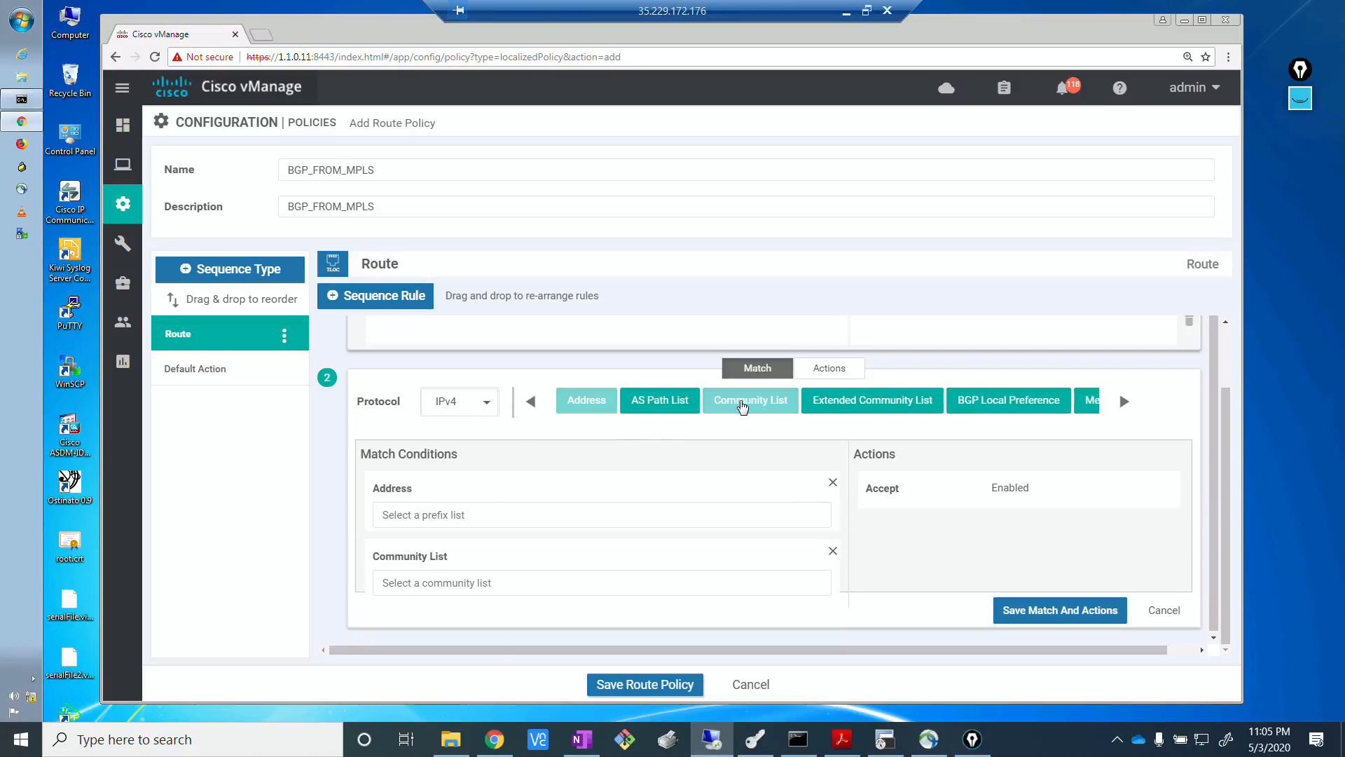
pyautogui.click(832, 482)
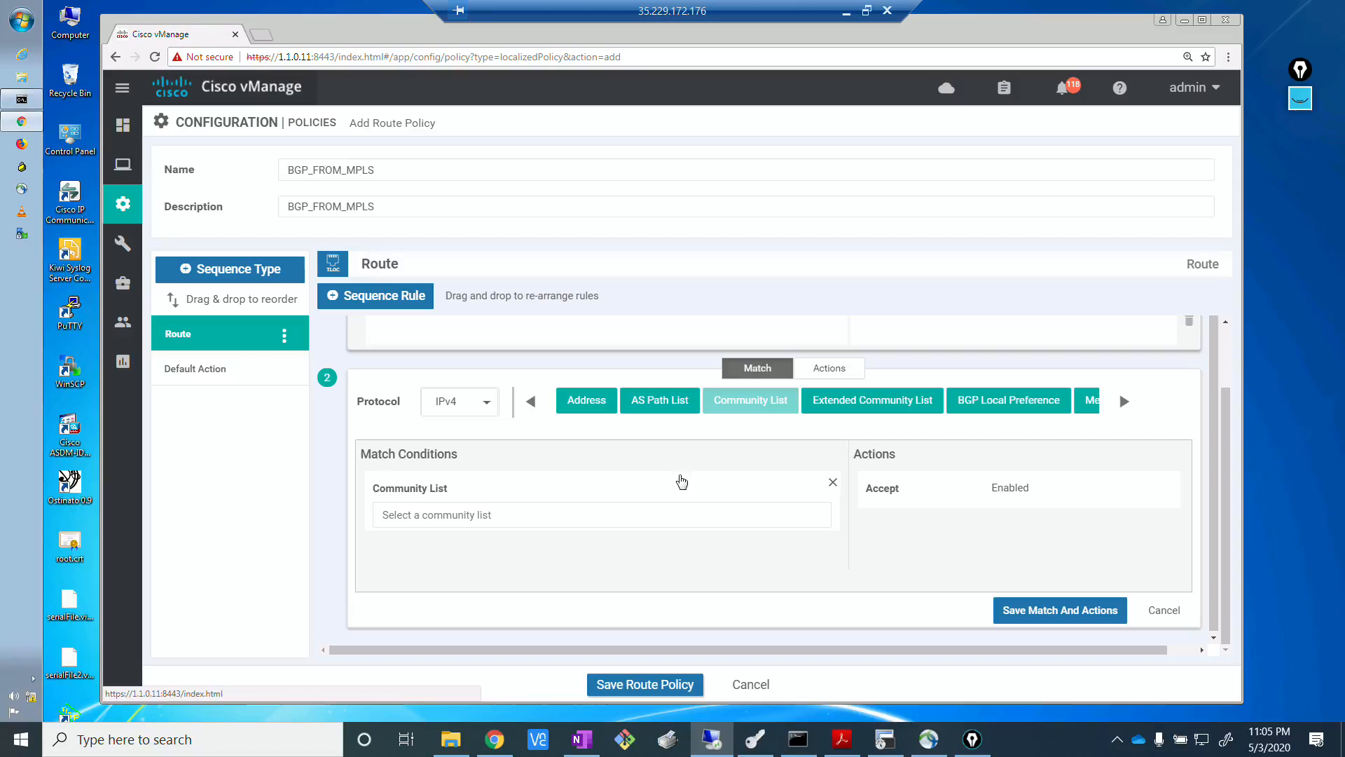
pyautogui.click(518, 513)
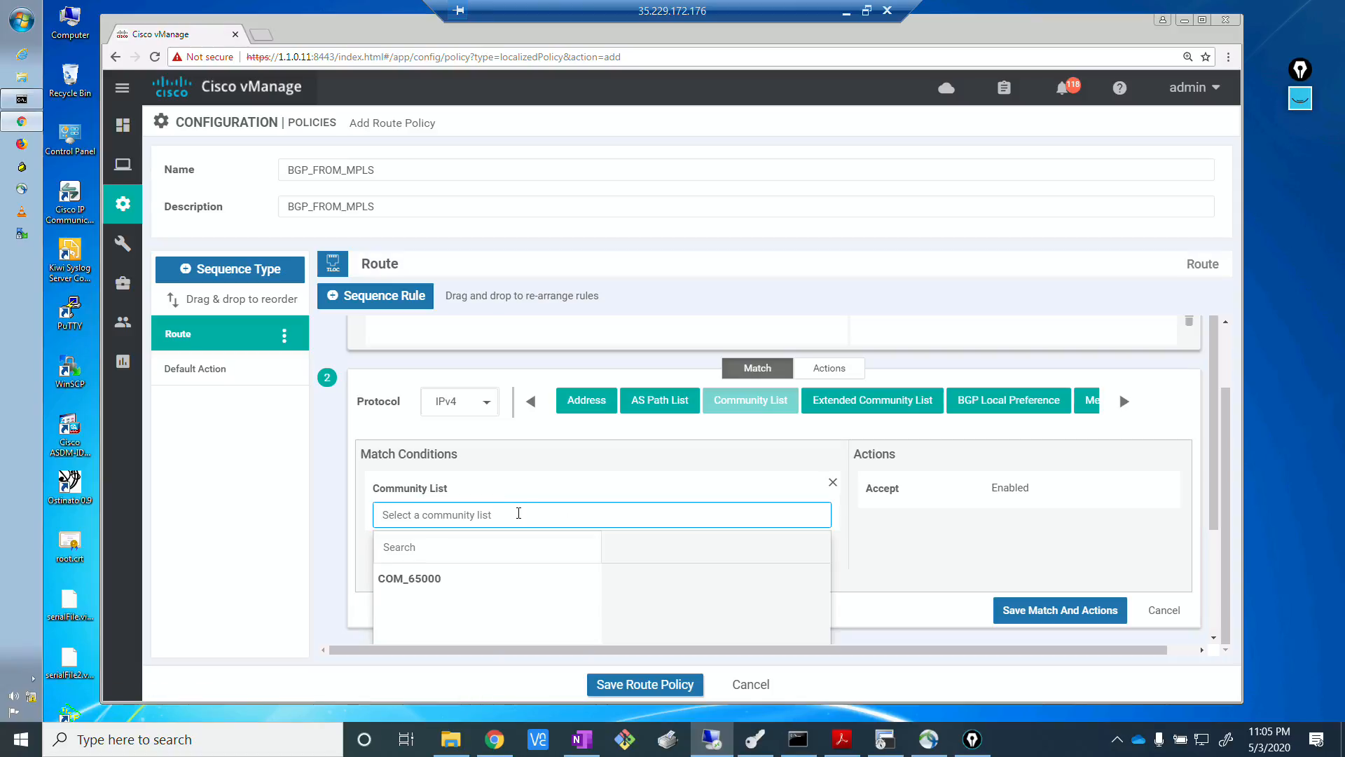
pyautogui.click(468, 580)
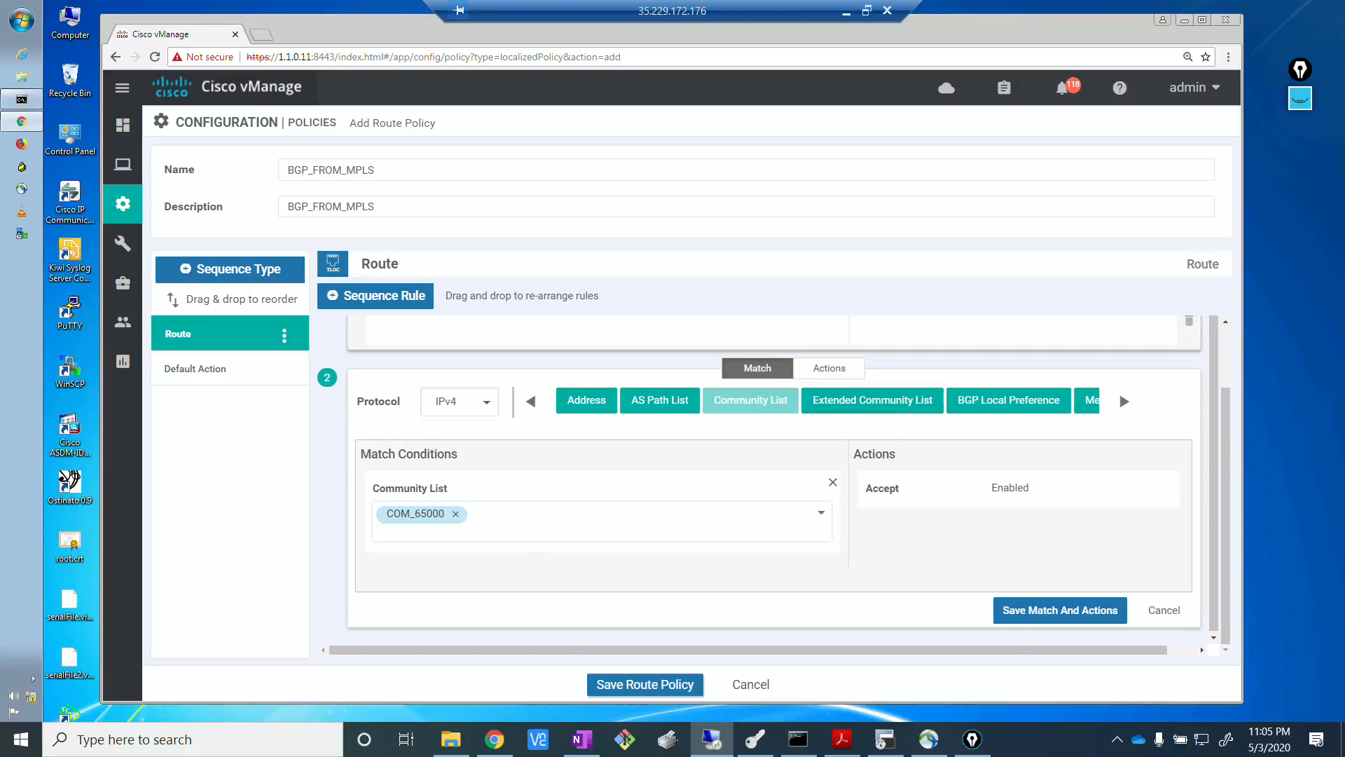
# Keep Accept as the second rule's action, save its match and actions, and save the BGP_FROM_MPLS route policy.
pyautogui.hotkey('alt', 'Tab')
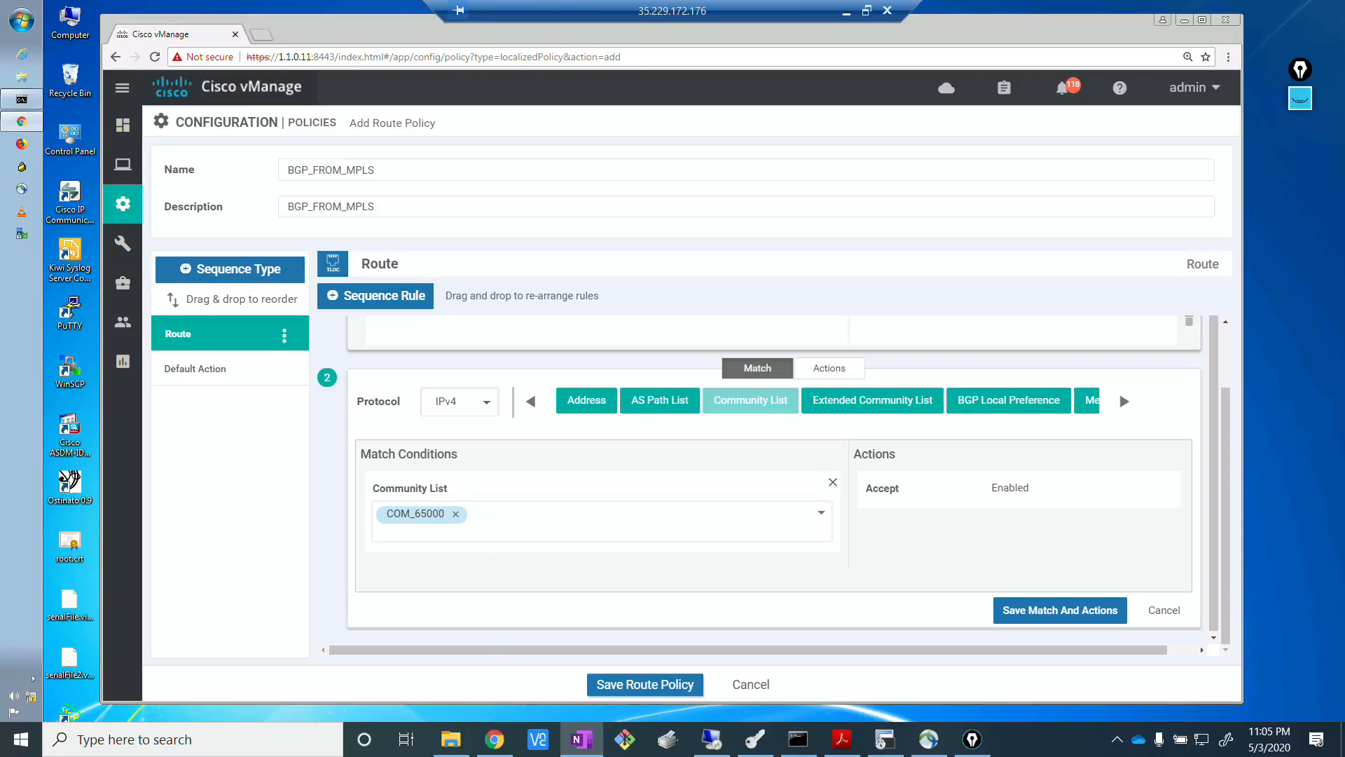
pyautogui.click(838, 370)
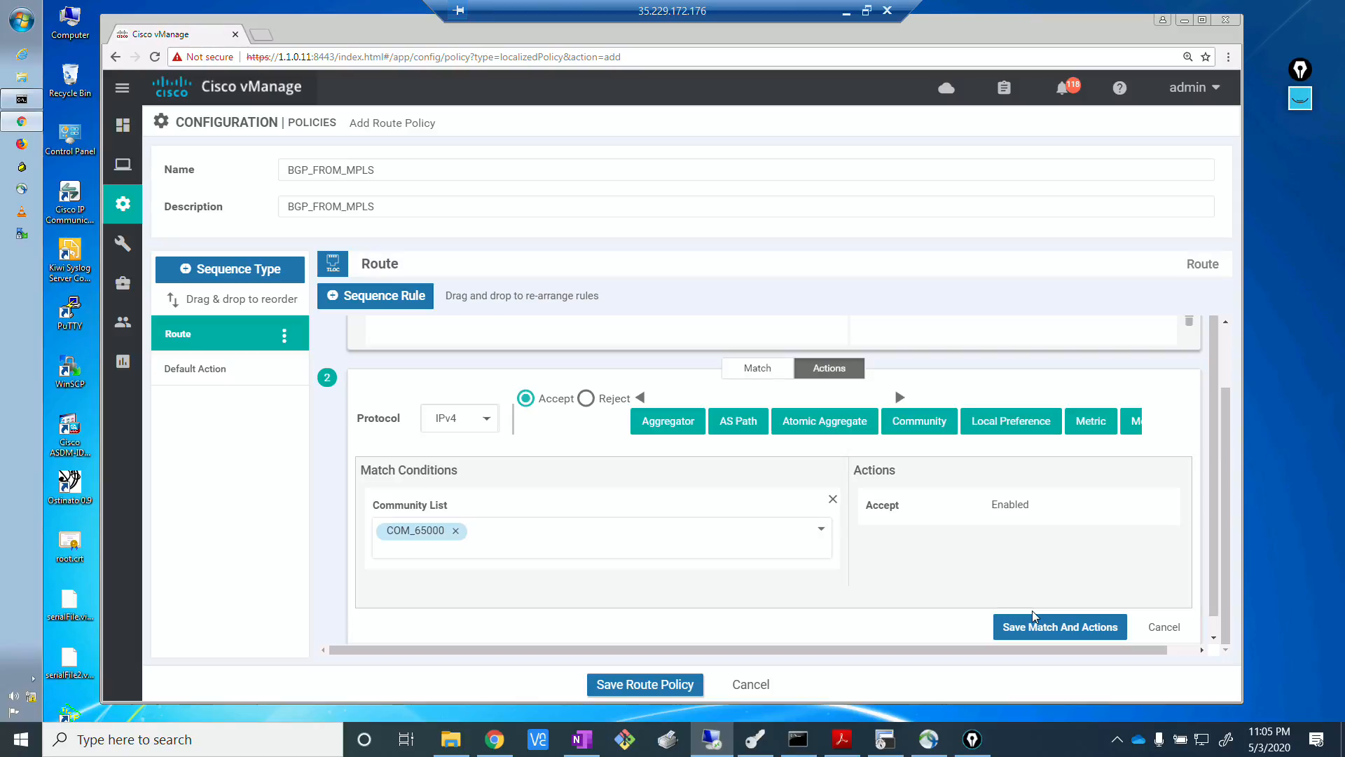
pyautogui.click(1061, 627)
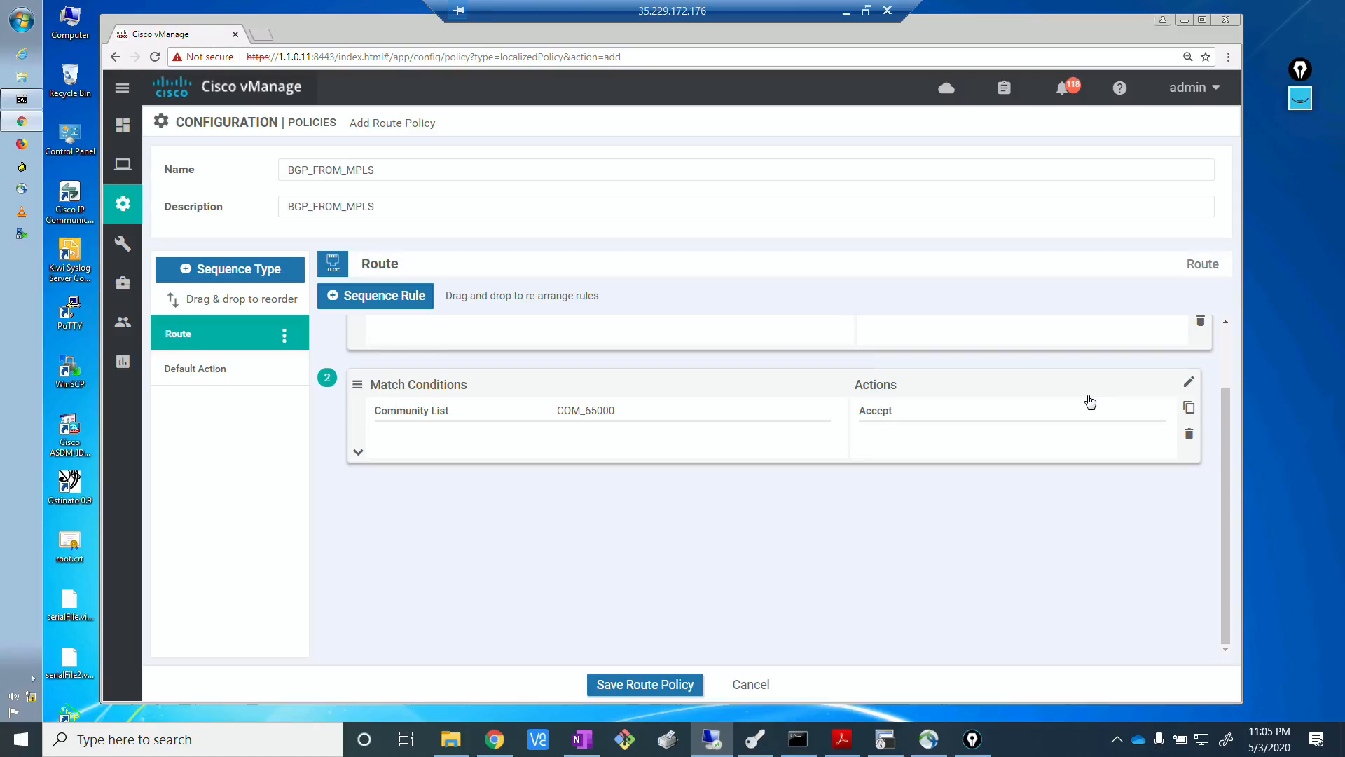
pyautogui.click(655, 686)
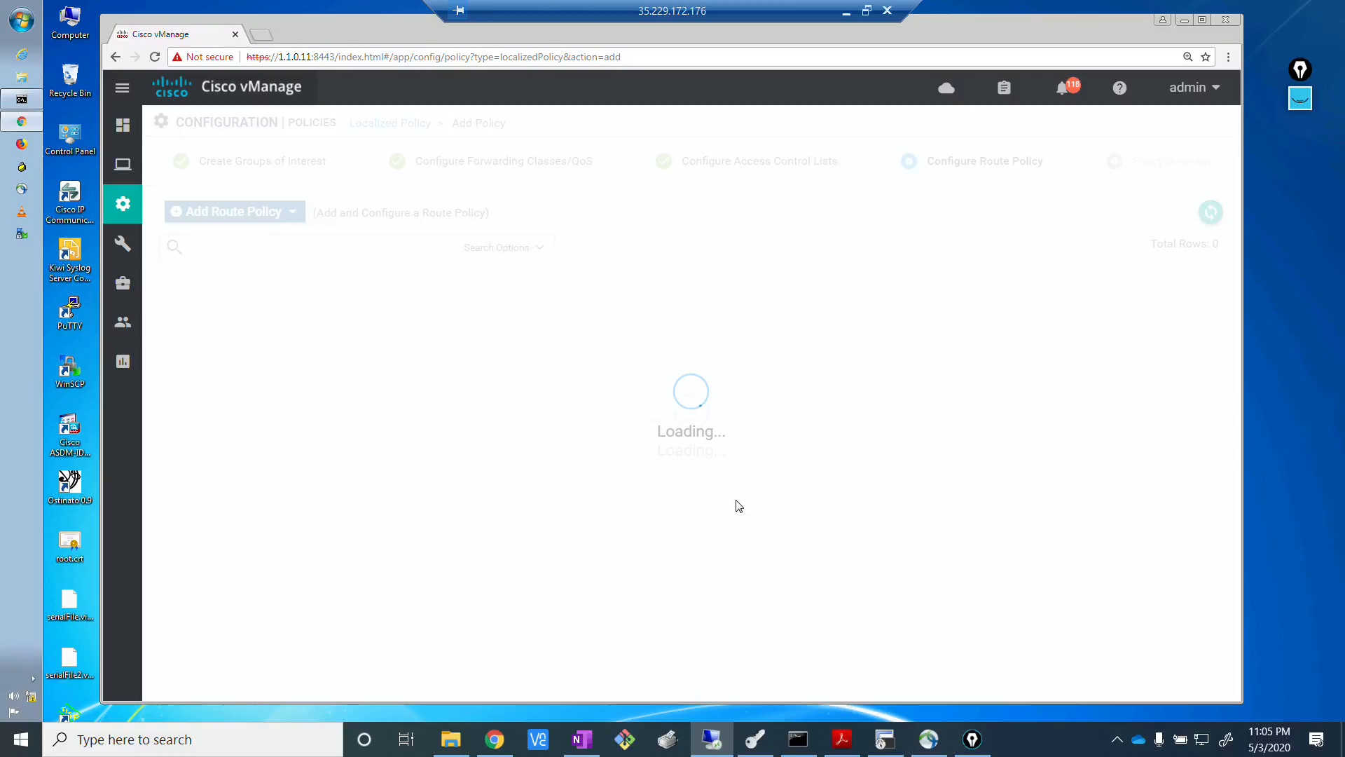
# Continue to the policy overview, enter LOCAL_POL_BGP as the localized policy's name and description, and save the policy.
pyautogui.hotkey('alt', 'Tab')
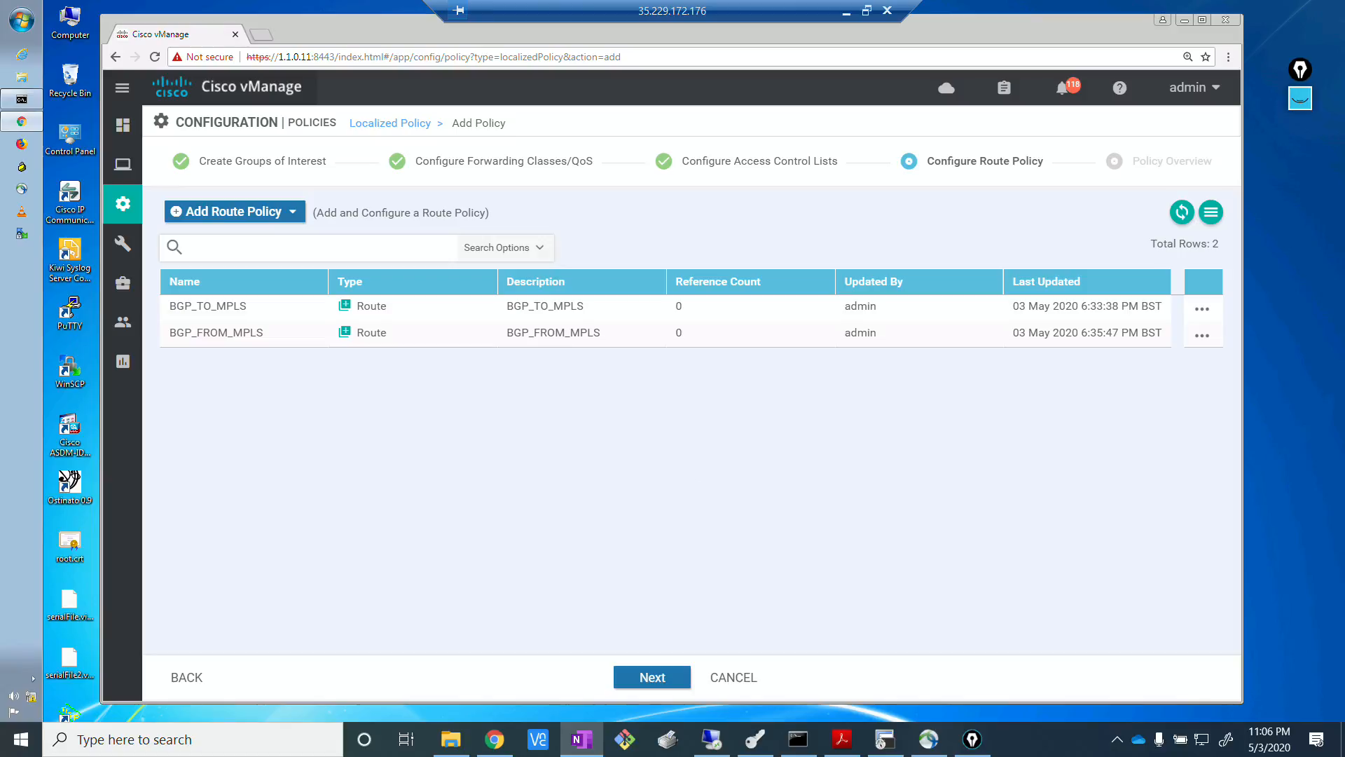
pyautogui.click(690, 438)
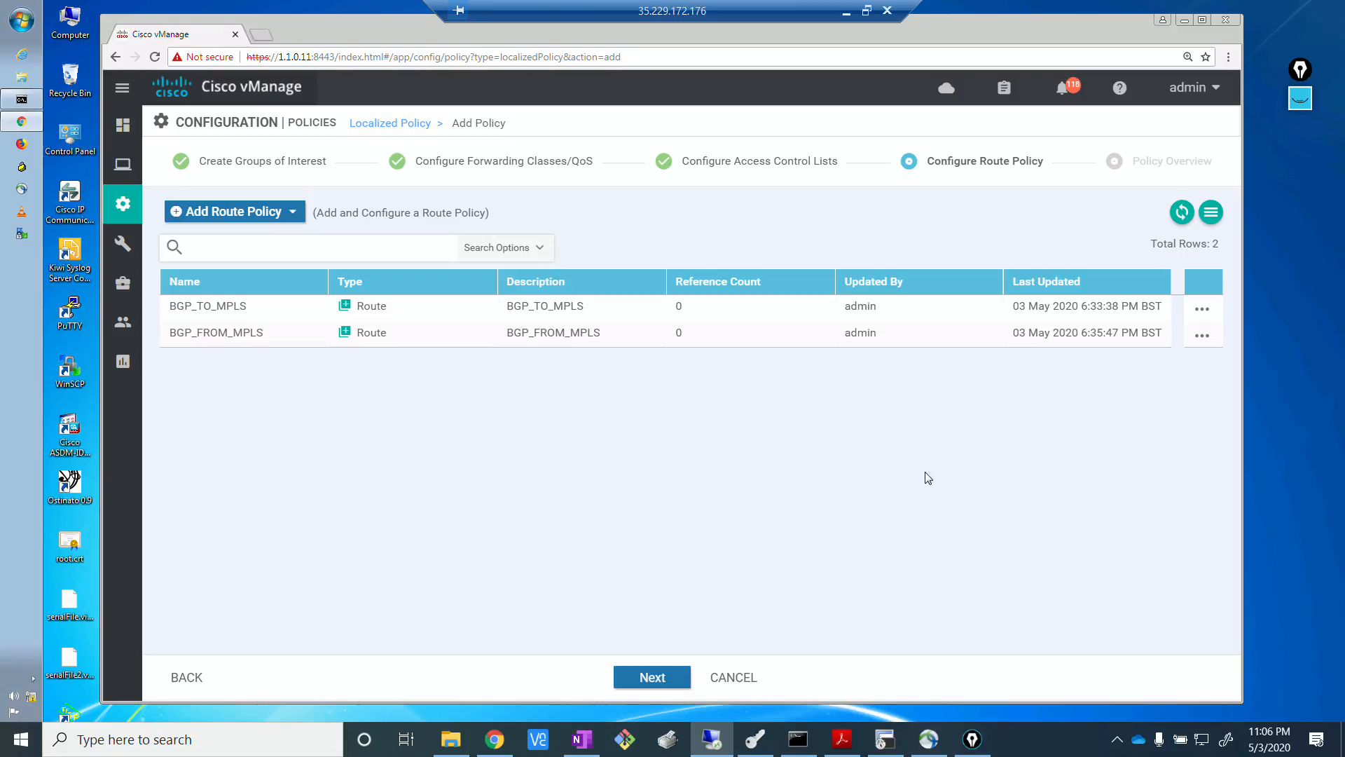
pyautogui.click(662, 684)
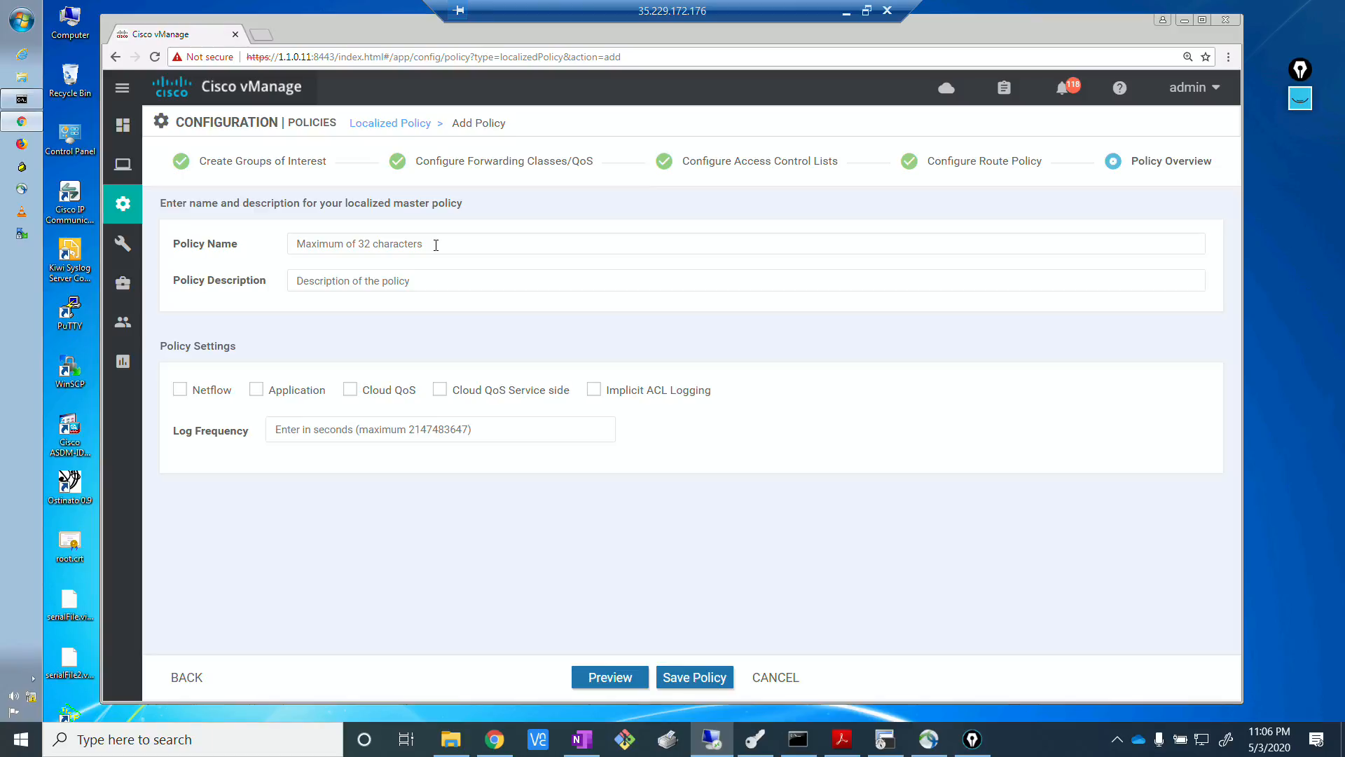
pyautogui.click(436, 245)
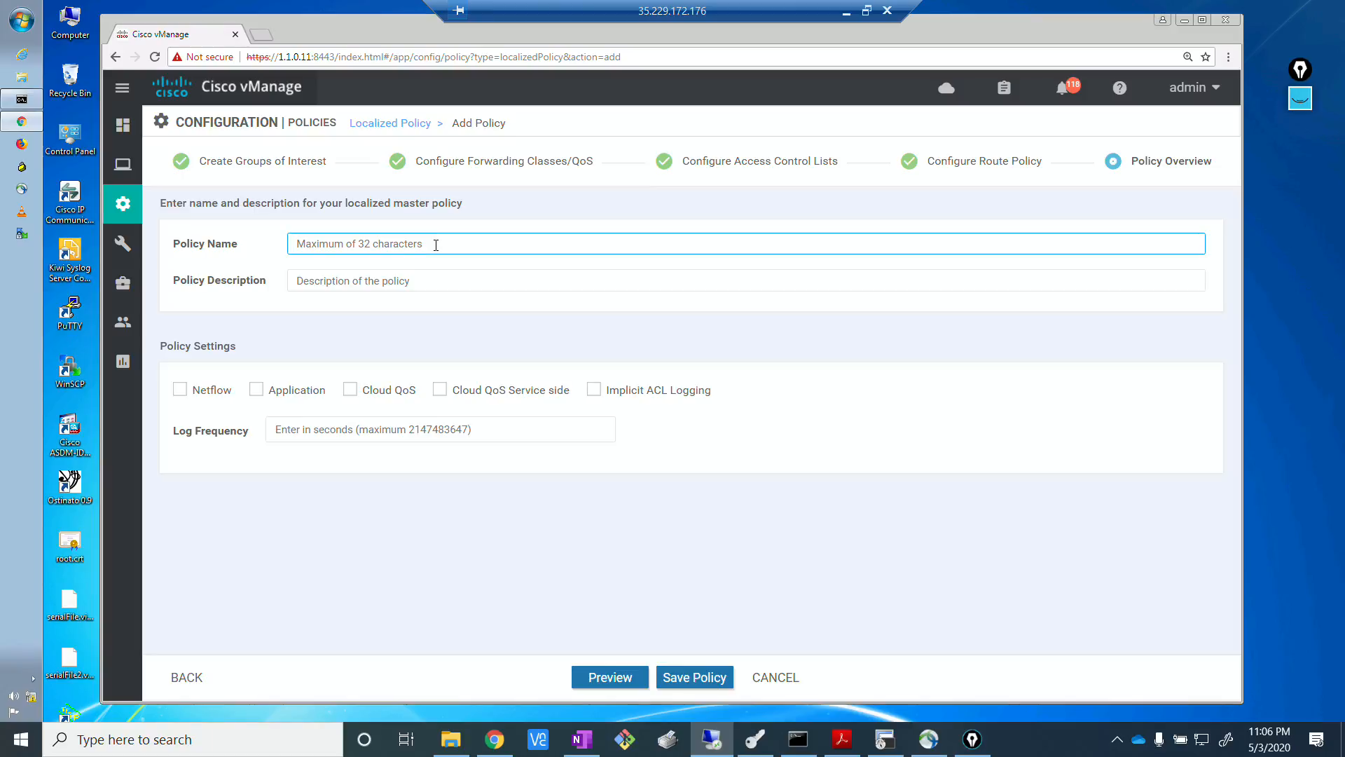
pyautogui.write('LOCAL_POL_BGP')
pyautogui.hotkey('ctrl', 'a')
pyautogui.hotkey('ctrl', 'c')
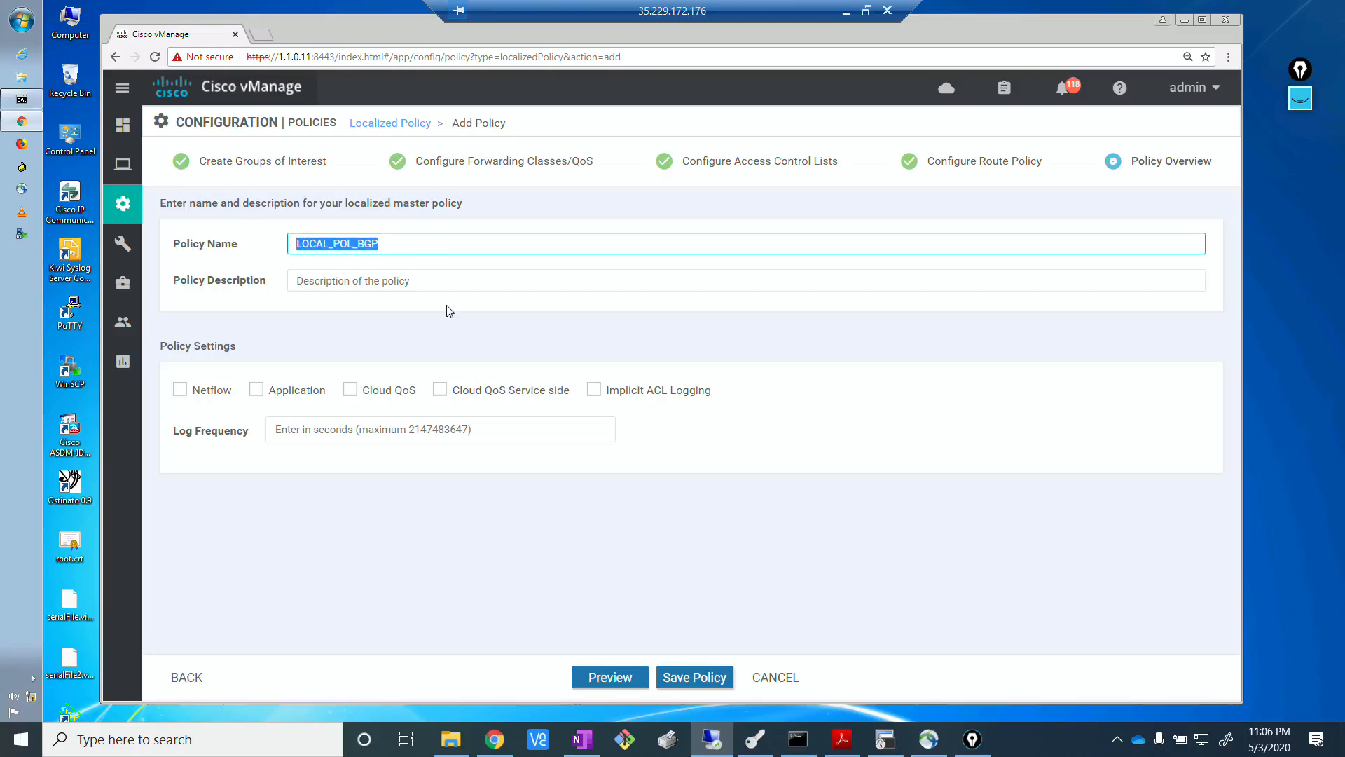
pyautogui.click(439, 281)
pyautogui.hotkey('ctrl', 'v')
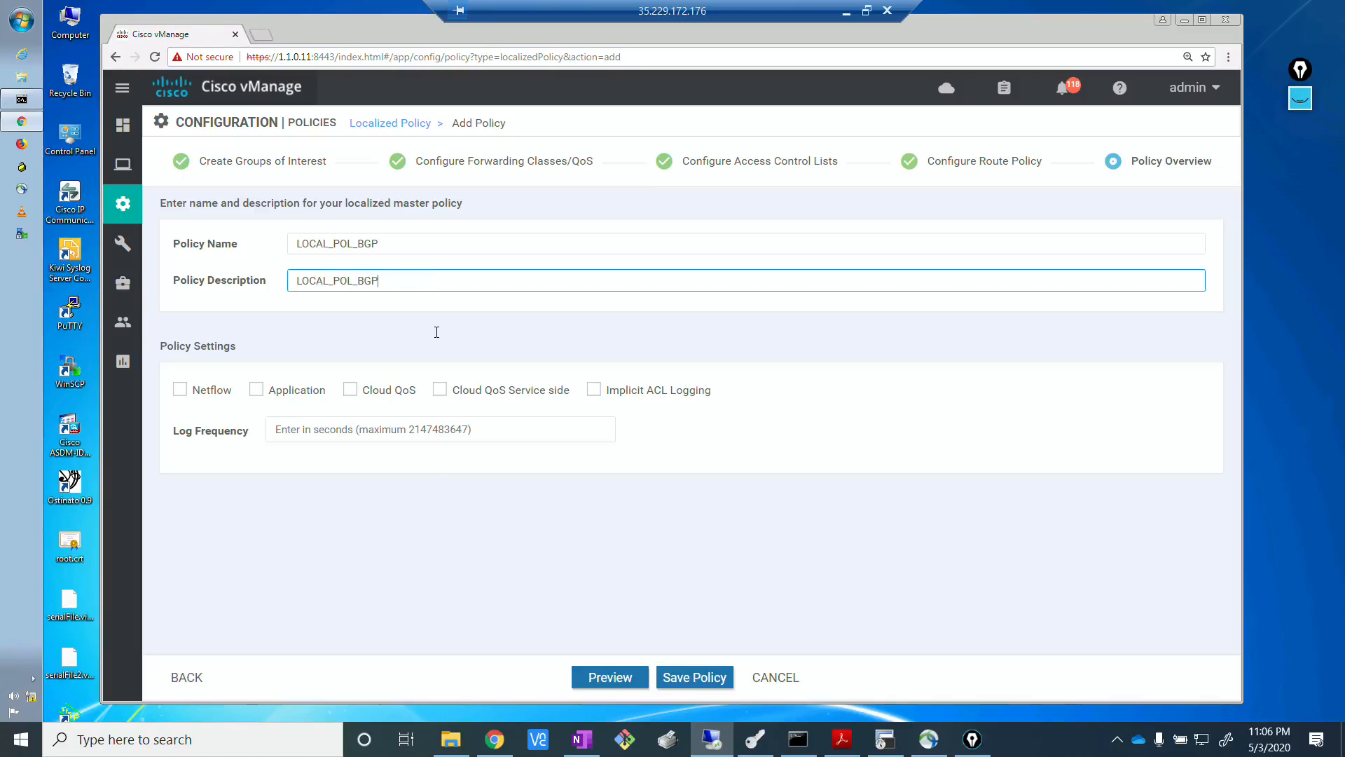
pyautogui.click(427, 590)
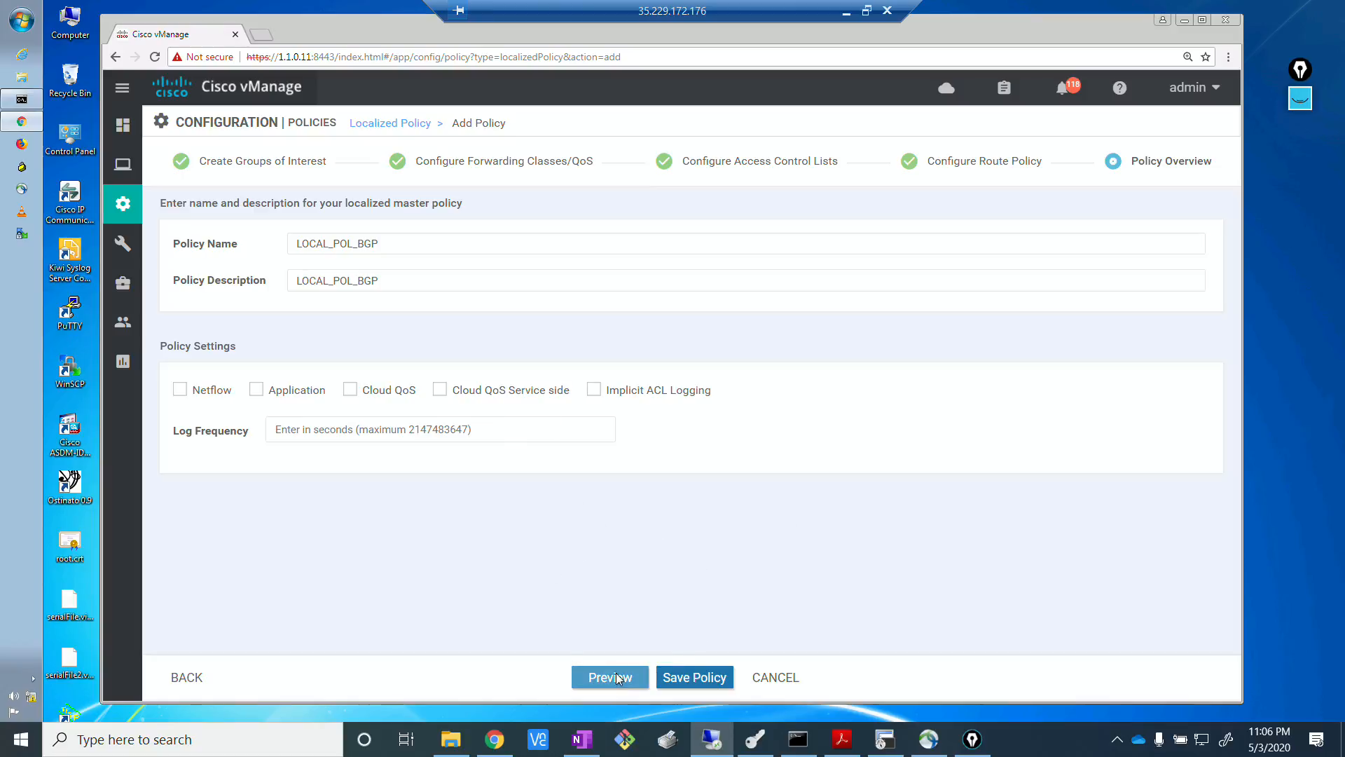
pyautogui.click(695, 677)
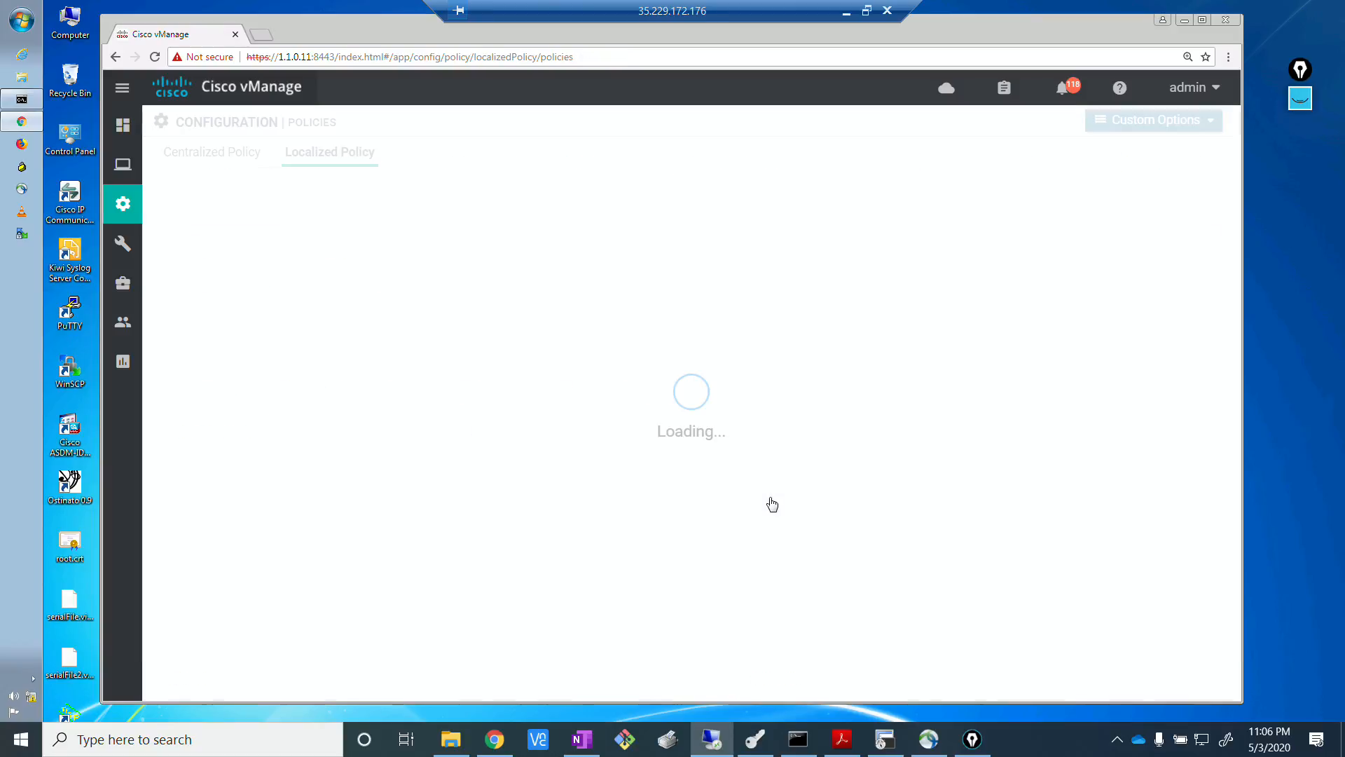
# Open the list of device templates in the configuration section.
pyautogui.hotkey('alt', 'Tab')
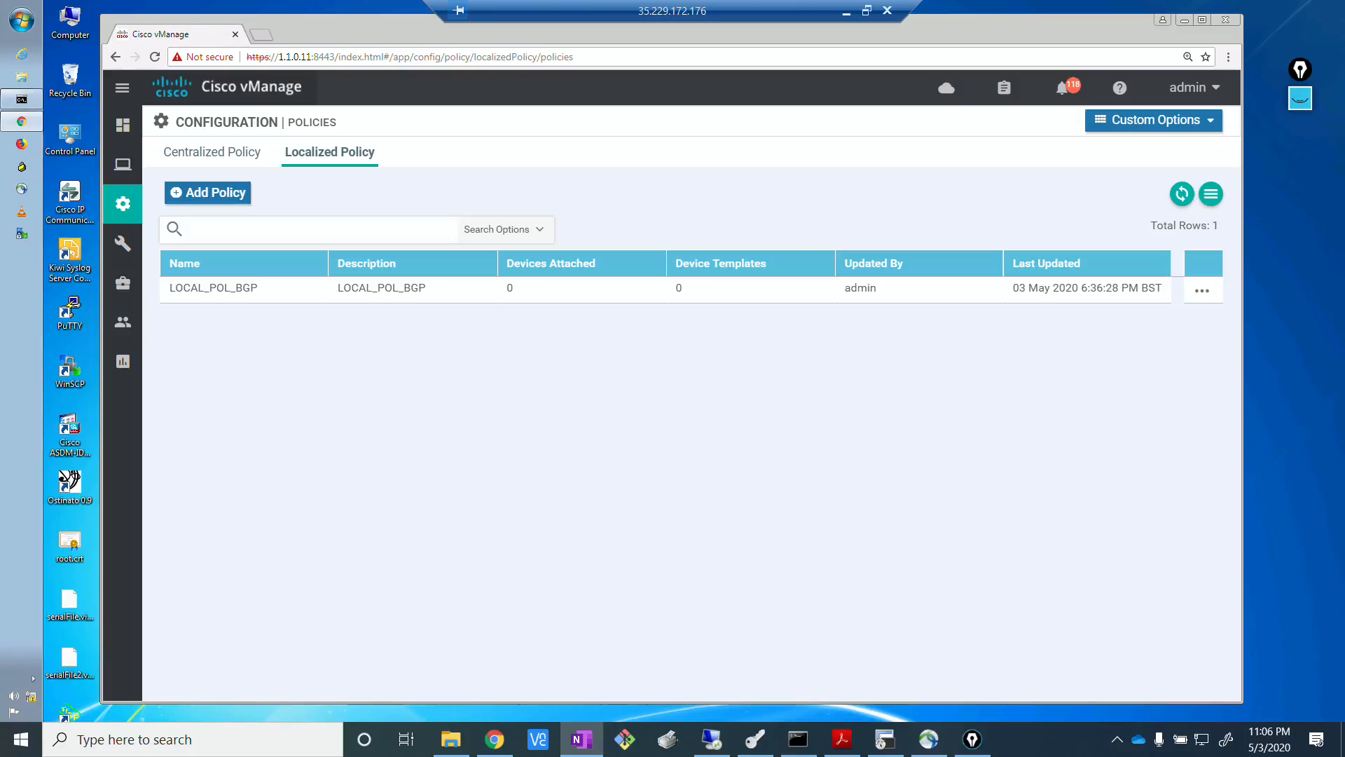
pyautogui.click(590, 386)
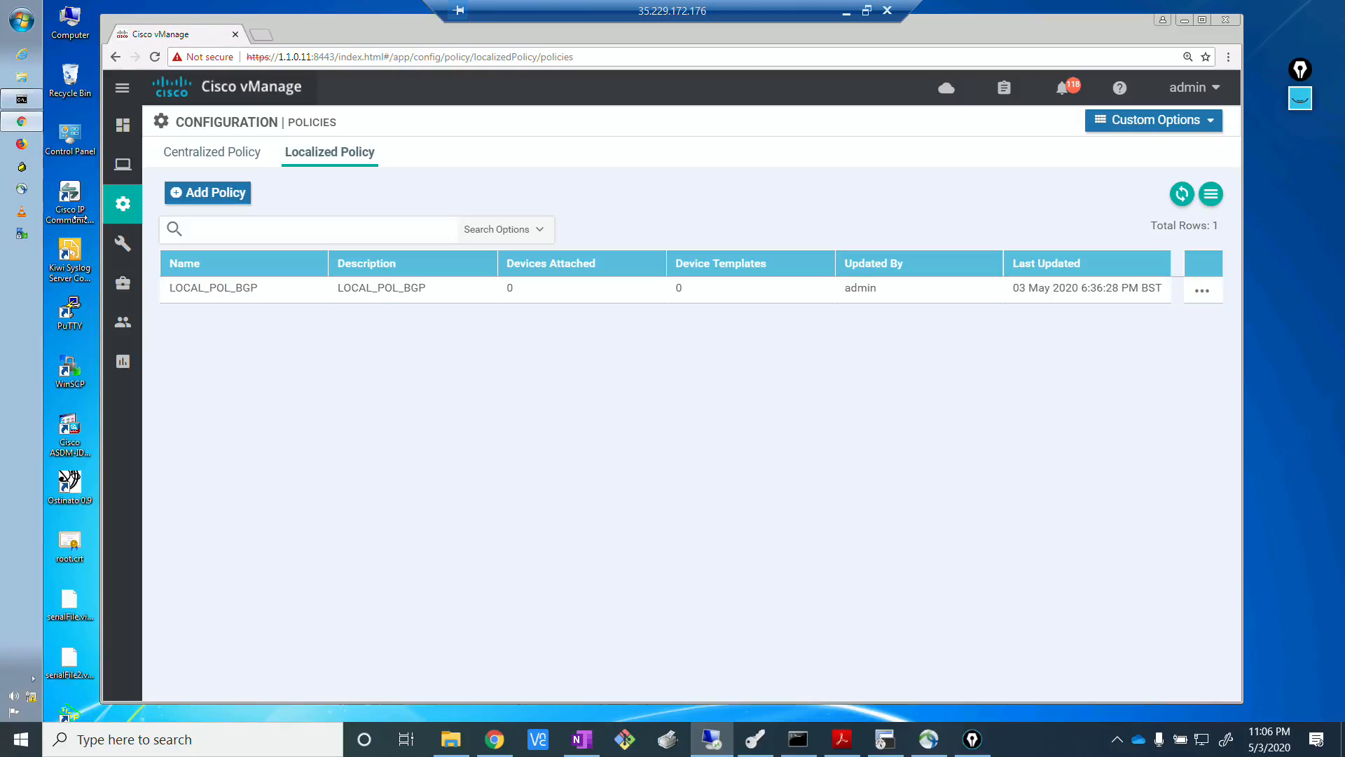
pyautogui.moveTo(118, 216)
pyautogui.click(177, 361)
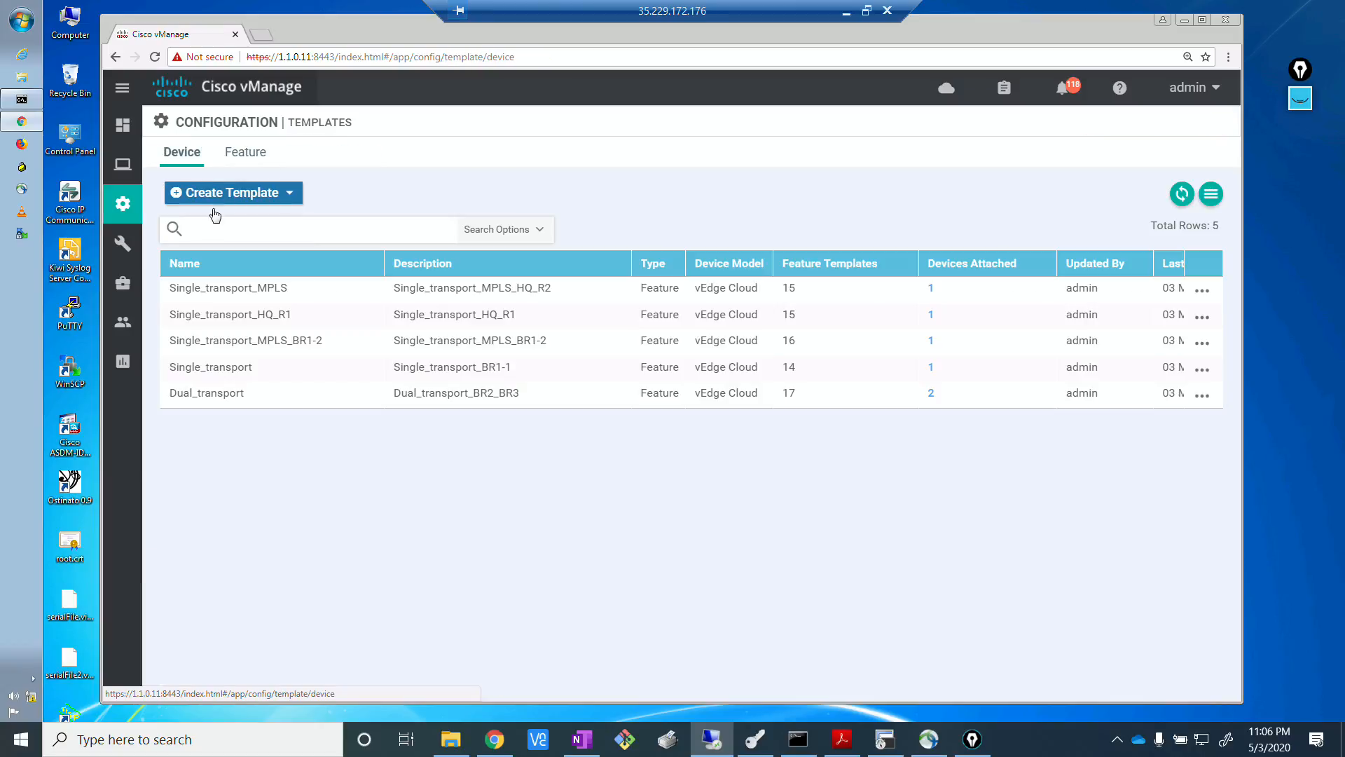
# Check the branch routers' MPLS connections in the EVE topology diagram and return to the vManage device templates.
pyautogui.hotkey('alt', 'Tab')
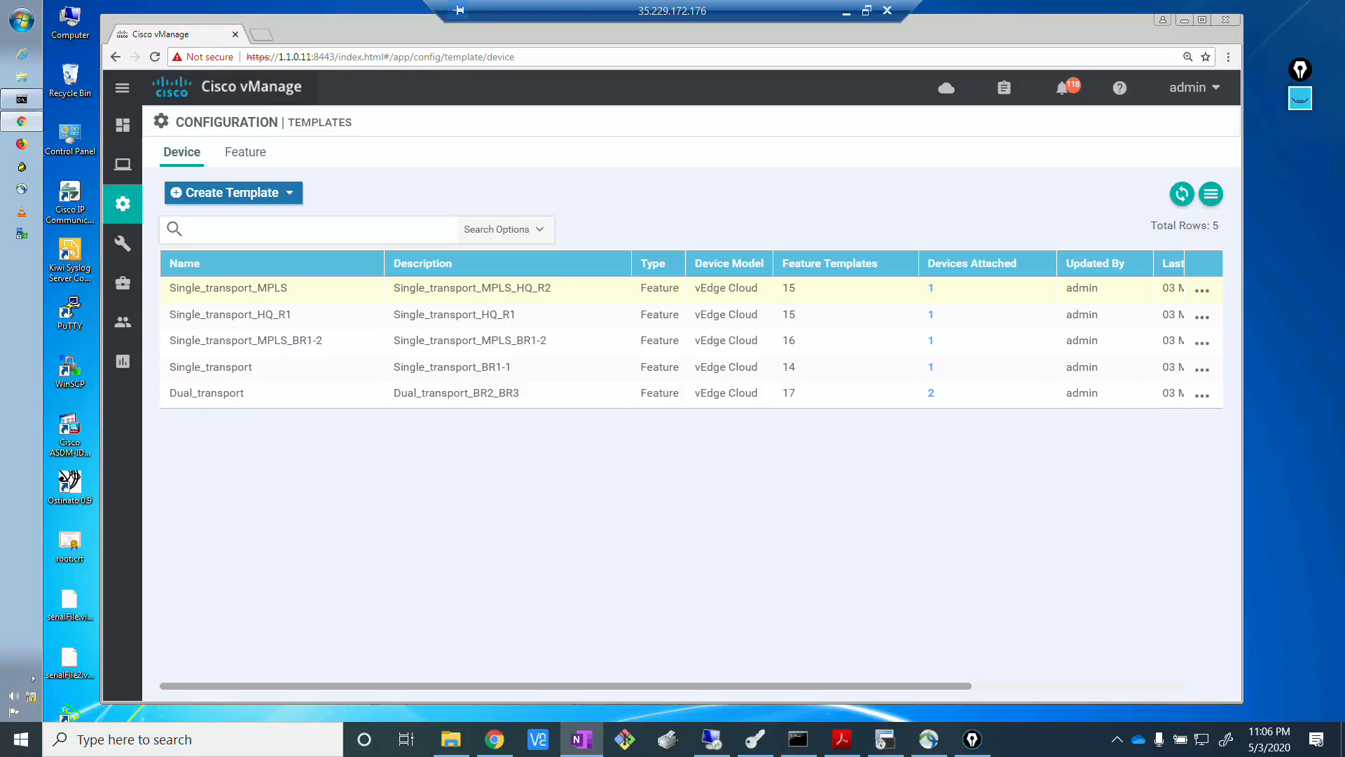
pyautogui.click(495, 740)
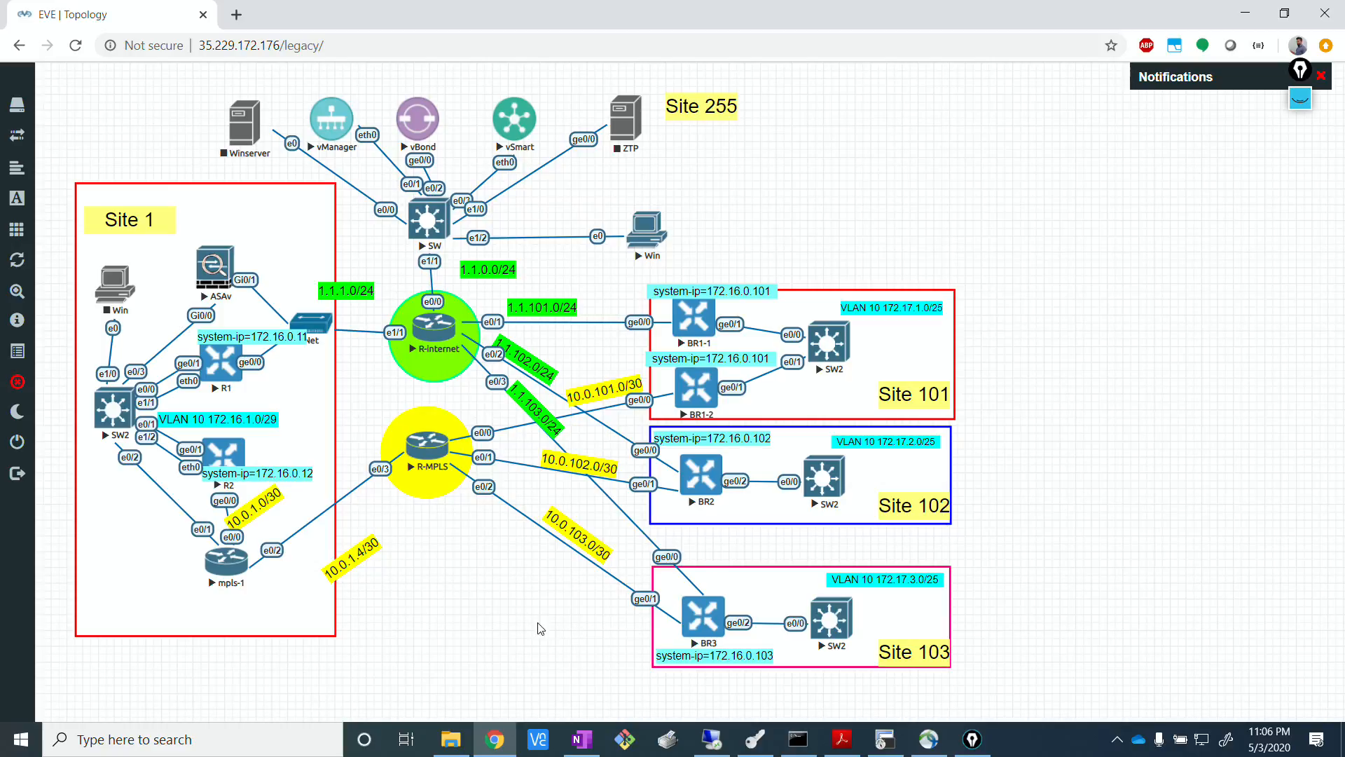
pyautogui.click(711, 739)
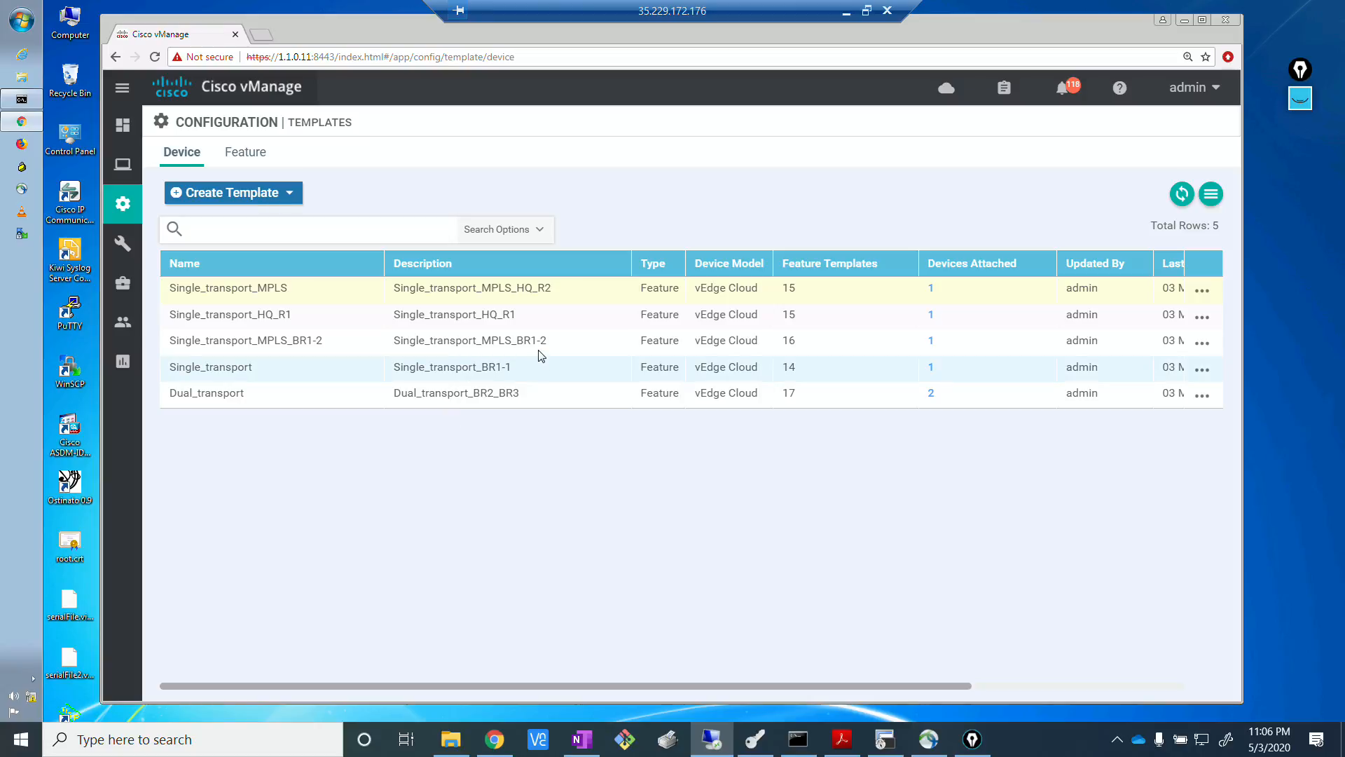
# Open the Single_transport_MPLS_BR1-2 device template for editing.
pyautogui.click(1200, 346)
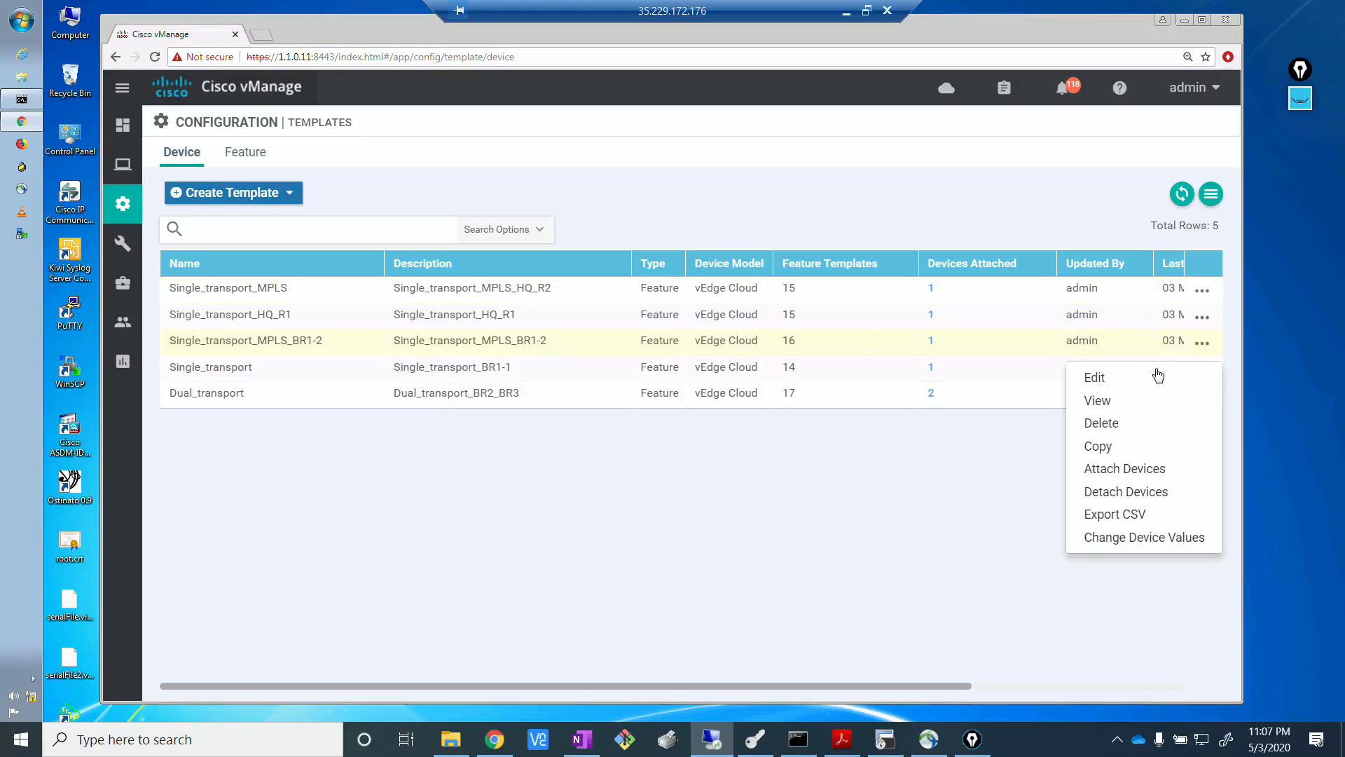
pyautogui.click(1095, 381)
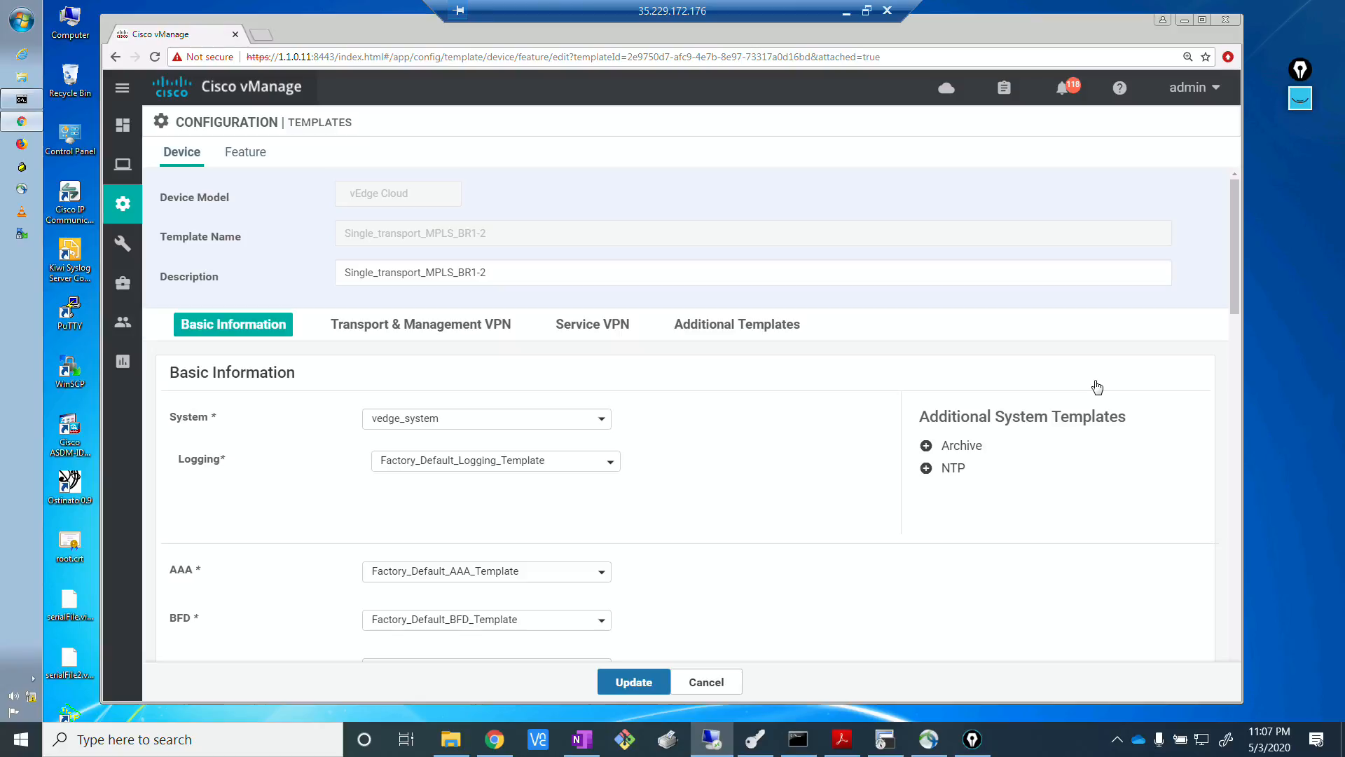
pyautogui.moveTo(1234, 312)
pyautogui.mouseDown()
pyautogui.moveTo(1235, 349)
pyautogui.moveTo(1225, 292)
pyautogui.mouseUp()
pyautogui.moveTo(1233, 292); pyautogui.dragTo(1229, 324)
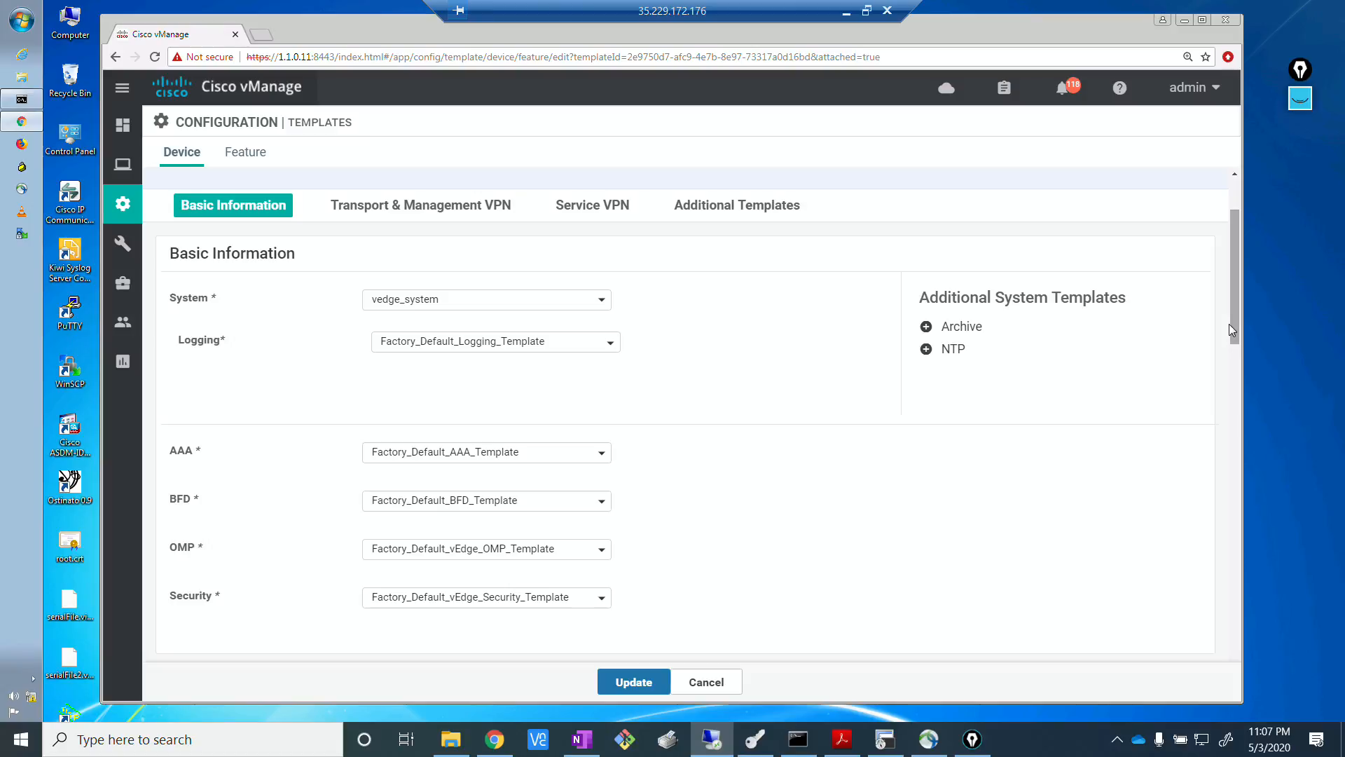
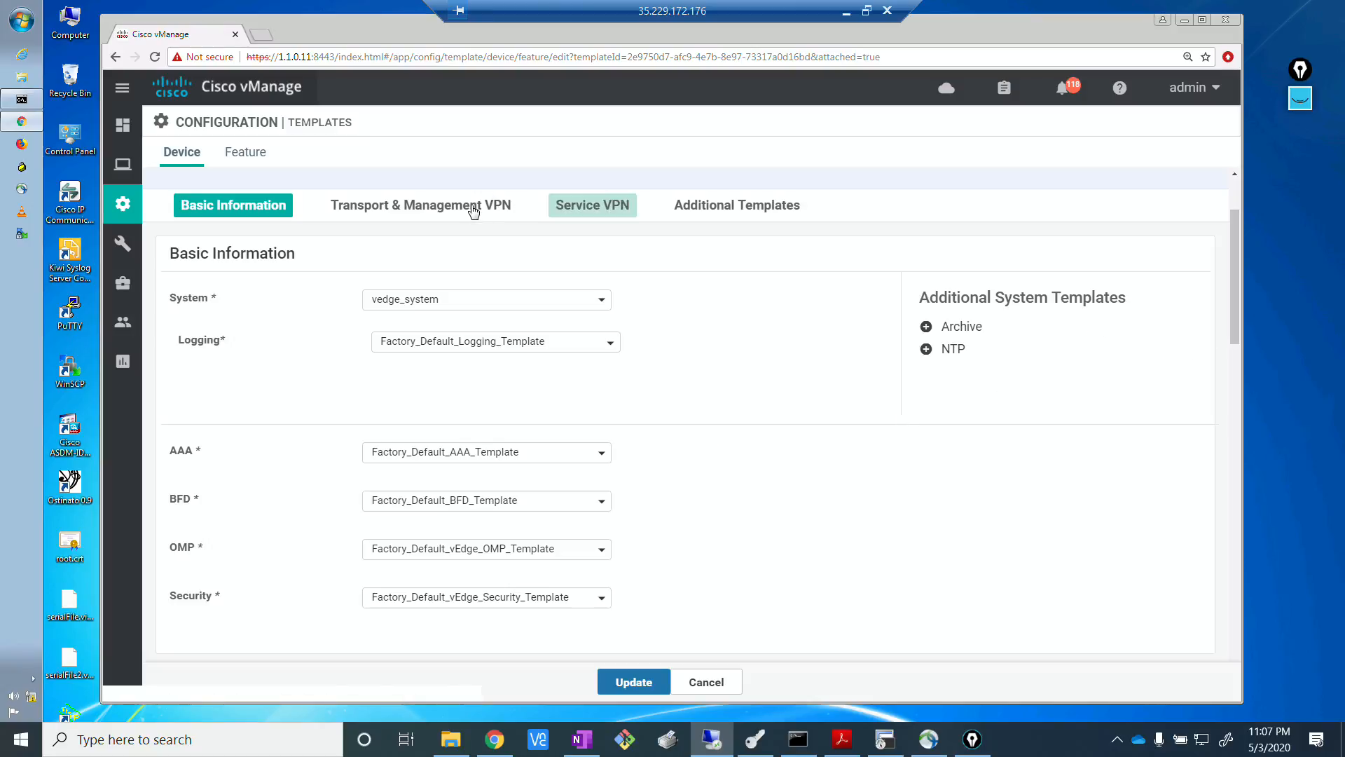
# Assign LOCAL_POL_BGP as the policy in the template's additional templates and submit the template update.
pyautogui.click(703, 214)
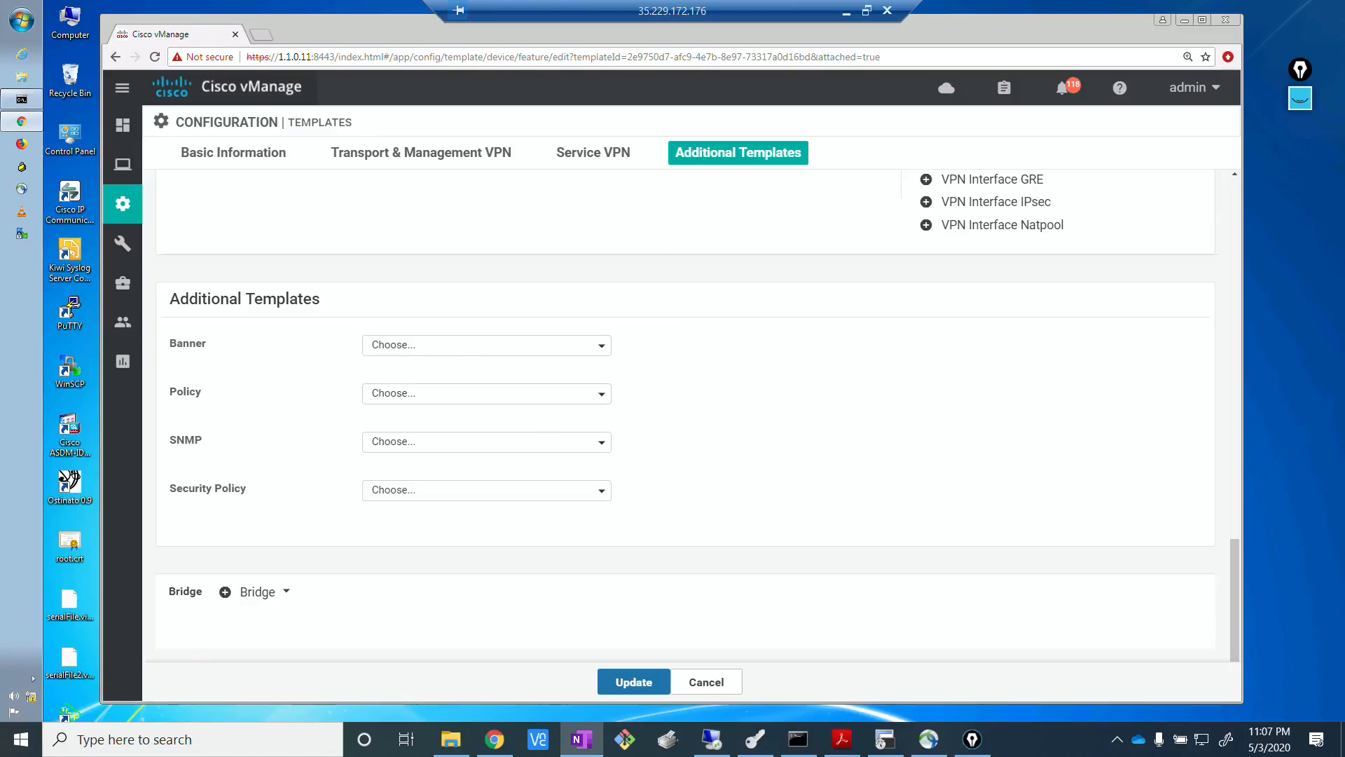
pyautogui.click(594, 405)
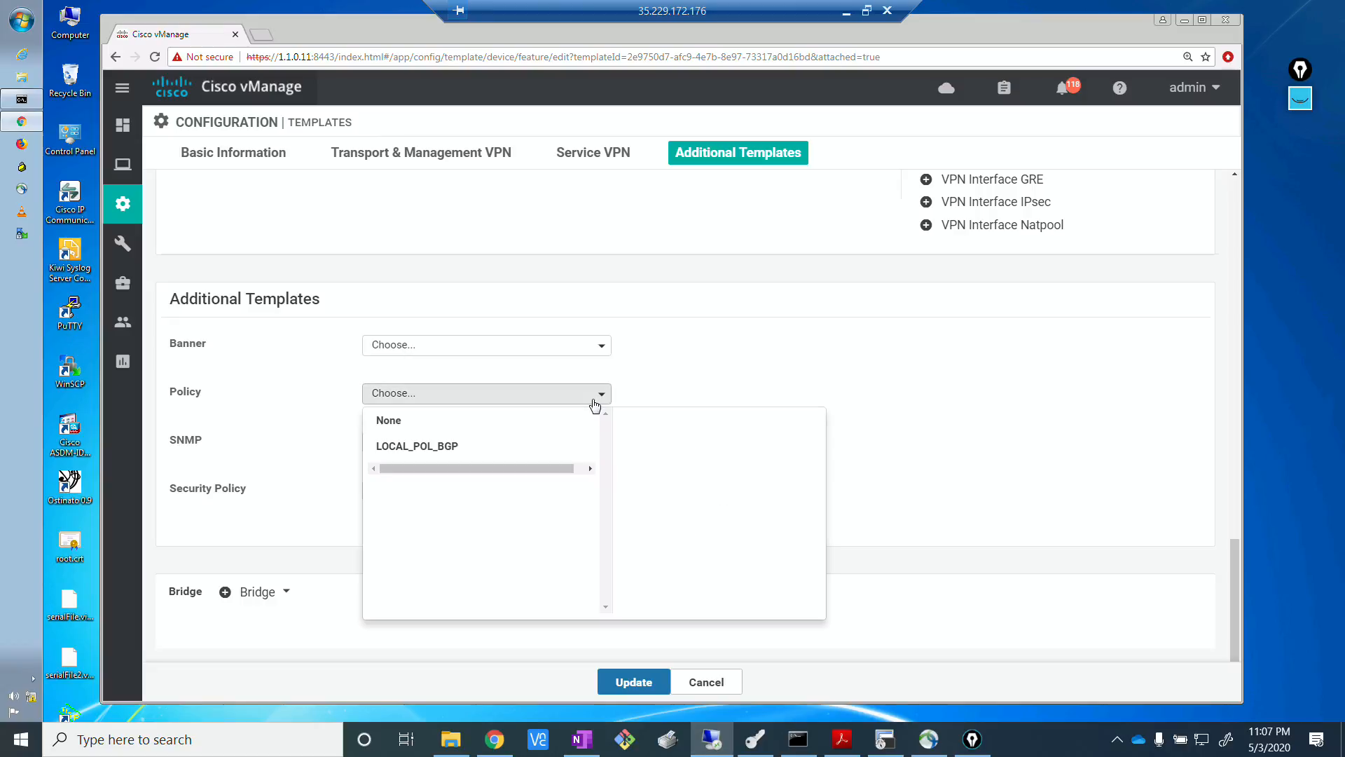
pyautogui.click(464, 446)
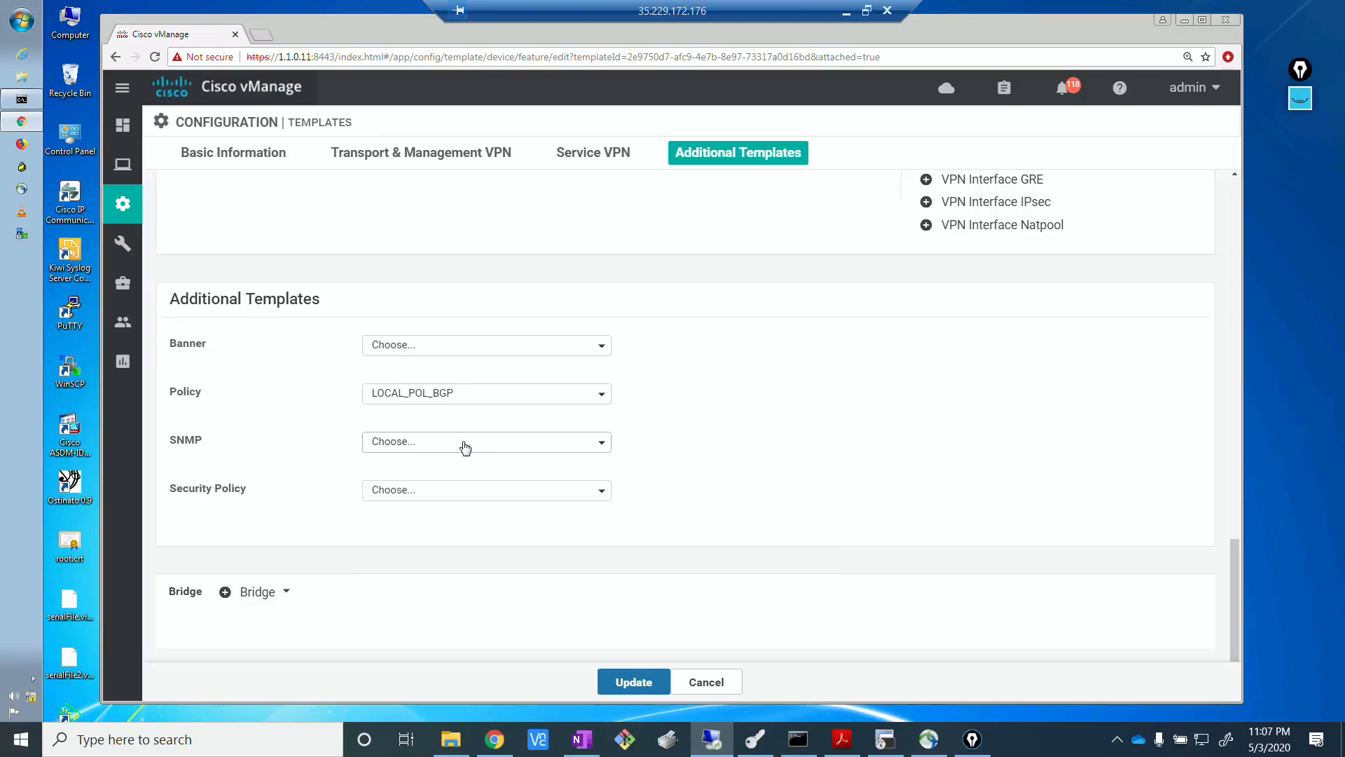
pyautogui.click(634, 683)
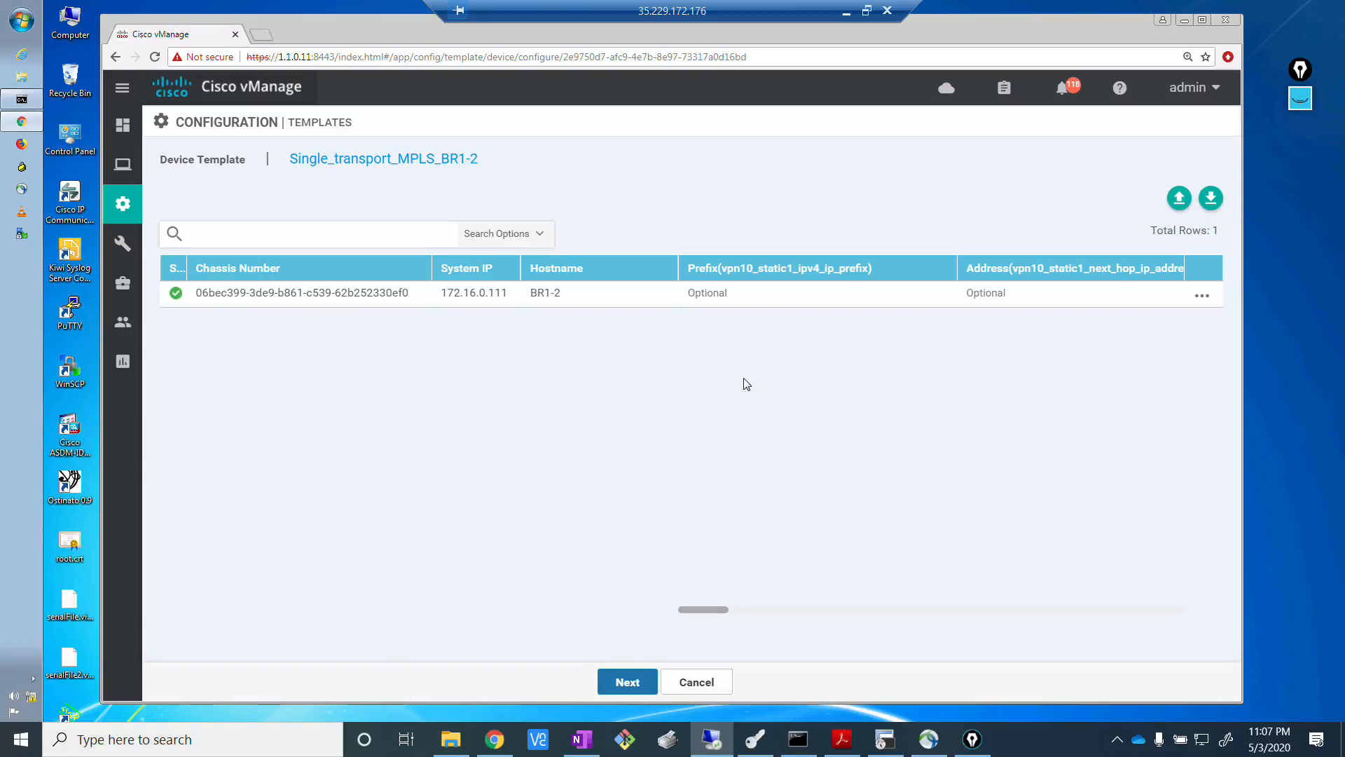
# Open the BR1-2 device's template variables, review the full list including the BGP values, and submit it.
pyautogui.click(1203, 297)
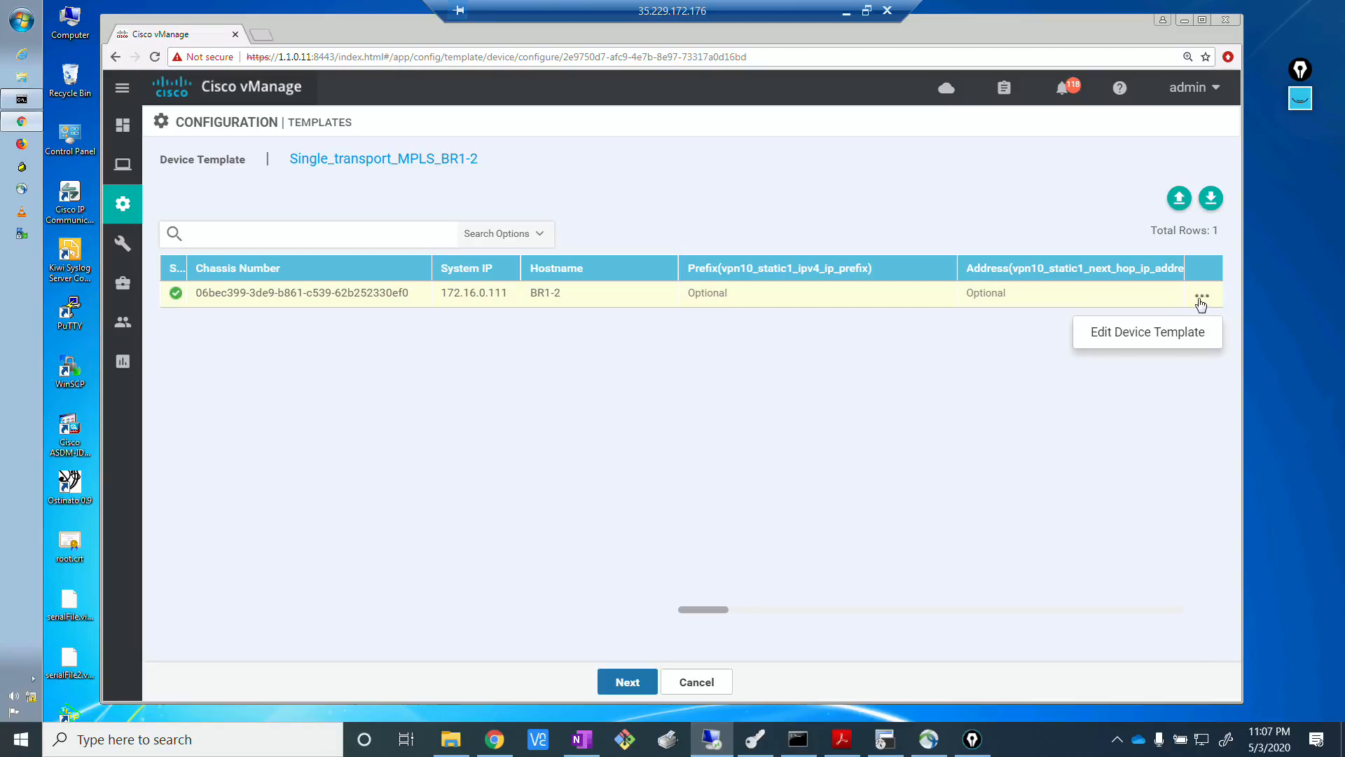
pyautogui.click(1159, 333)
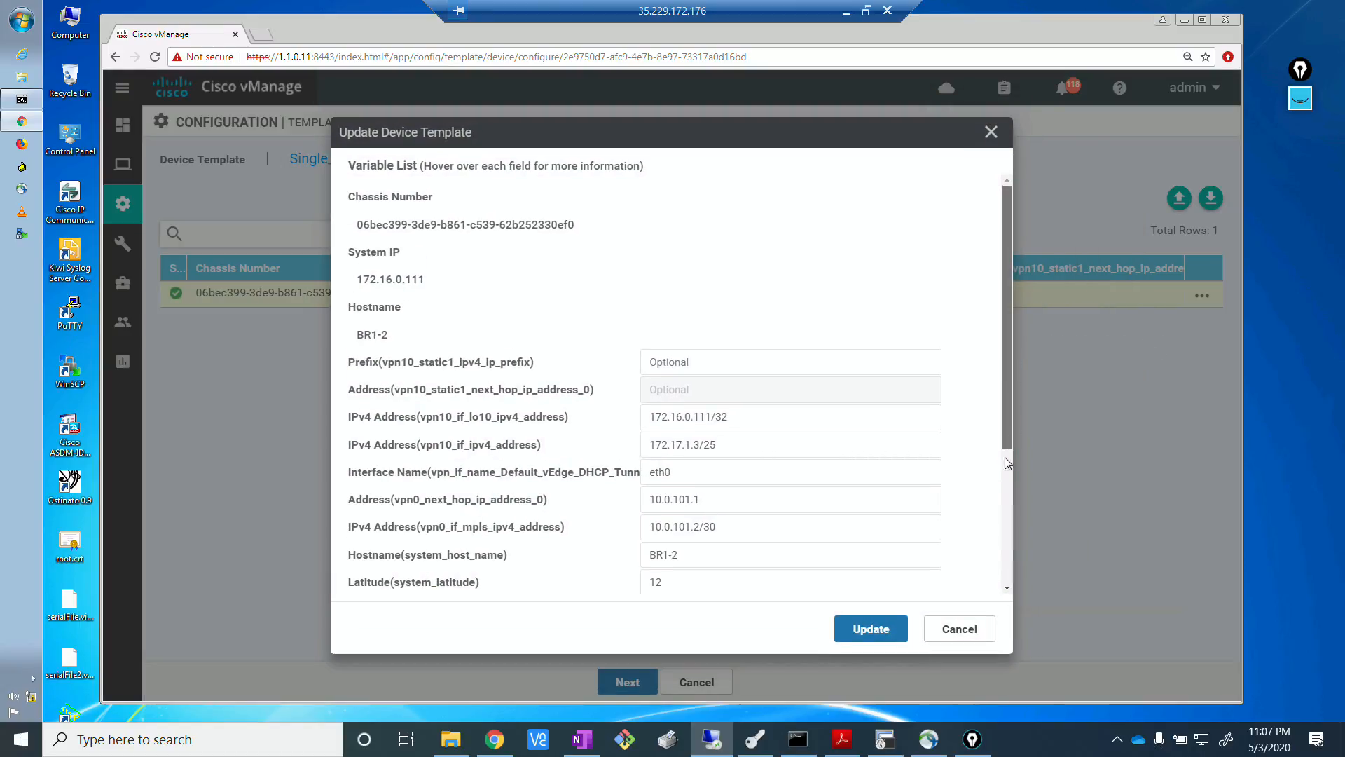
pyautogui.scroll(-3, 993, 556)
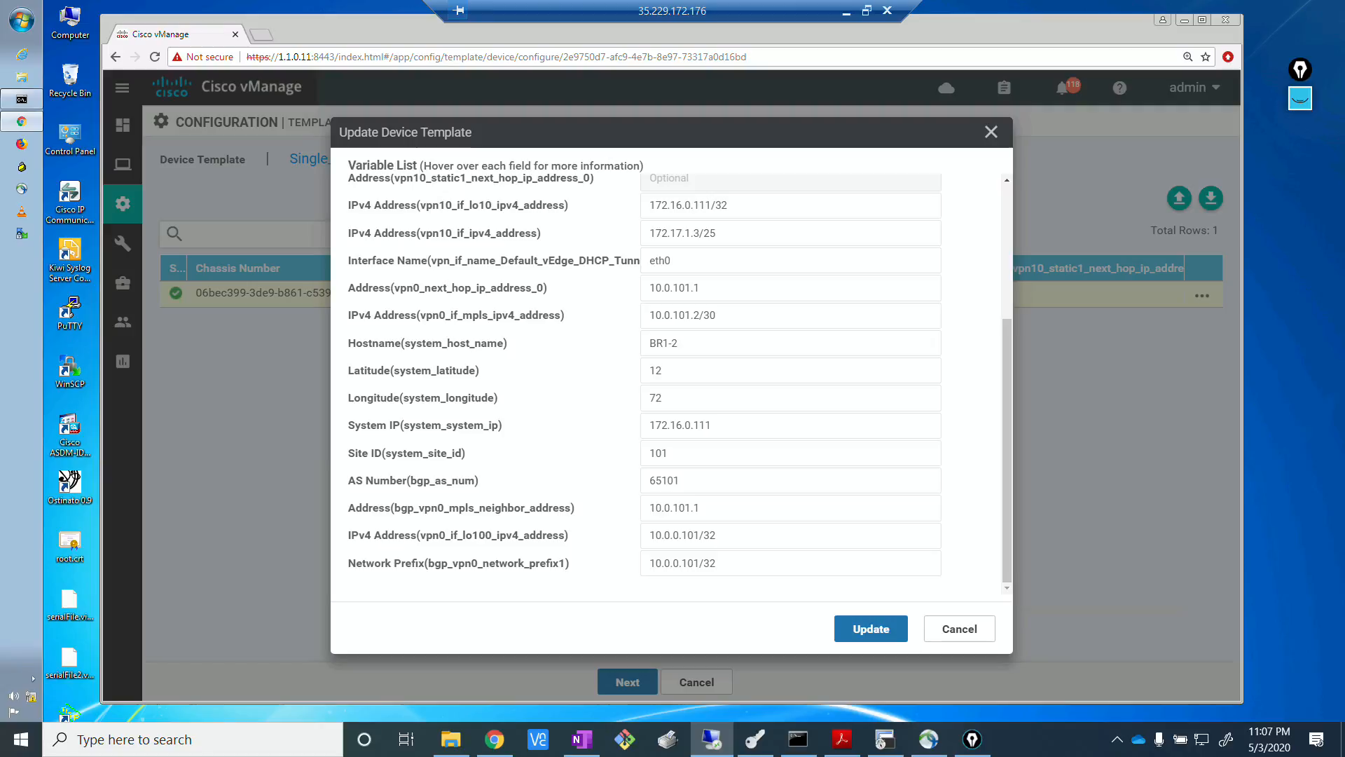
pyautogui.hotkey('alt', 'Tab')
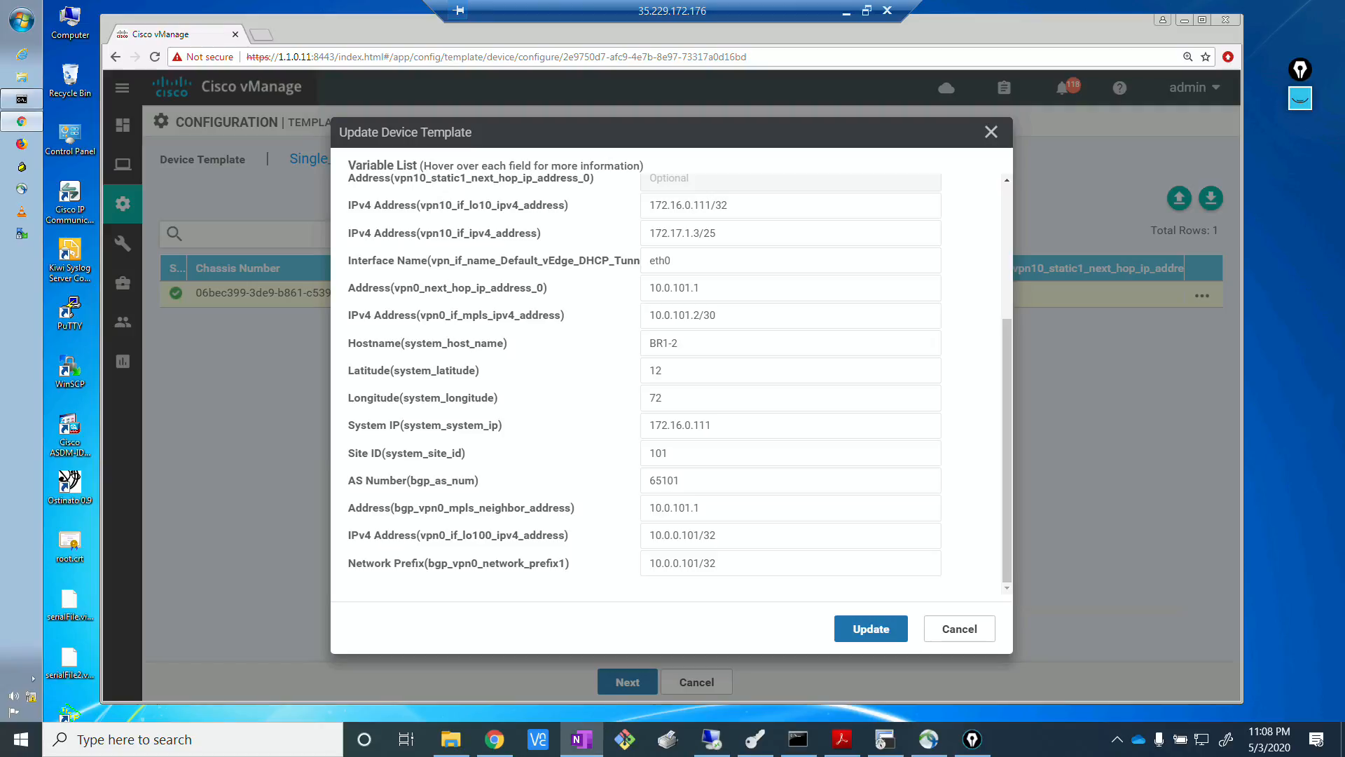
pyautogui.click(867, 634)
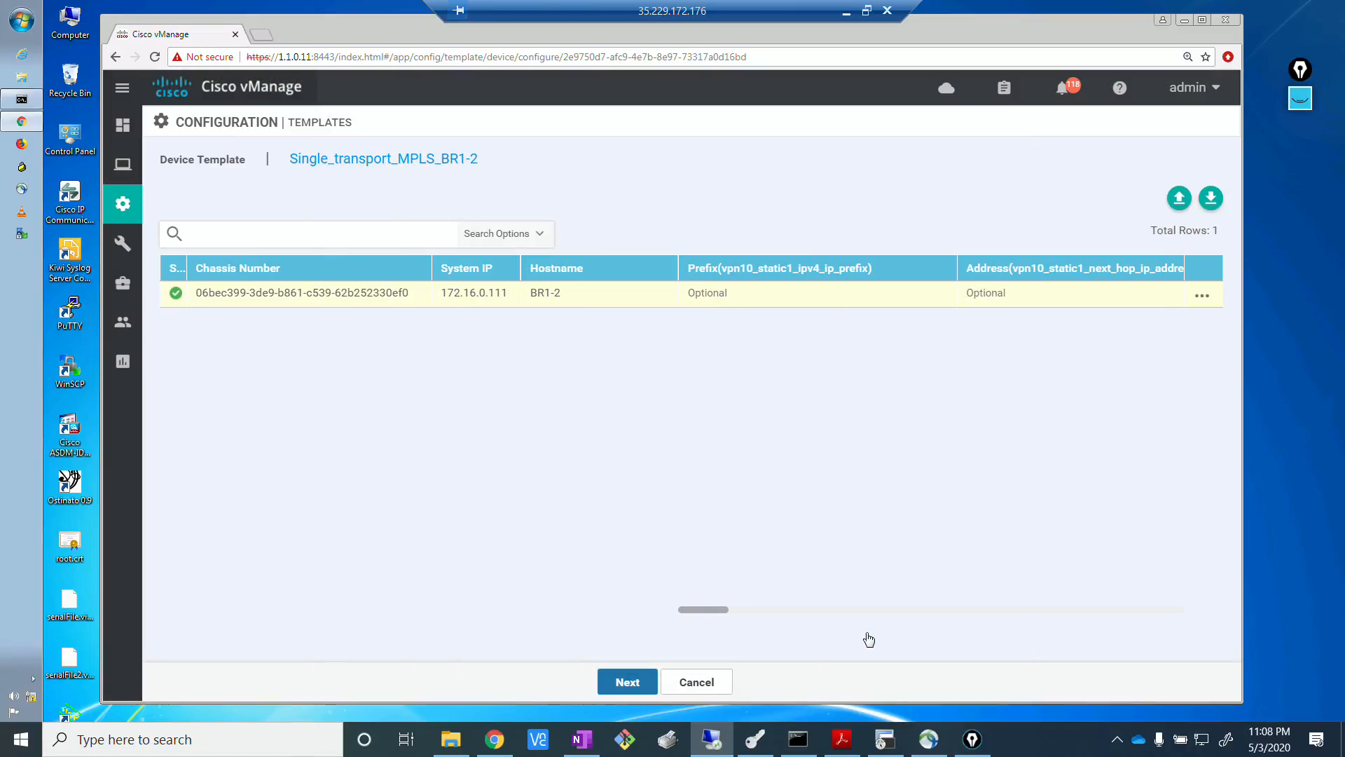
# Preview the generated BR1-2 configuration and search it for "pref" to examine the policy's prefix and community lists.
pyautogui.click(631, 683)
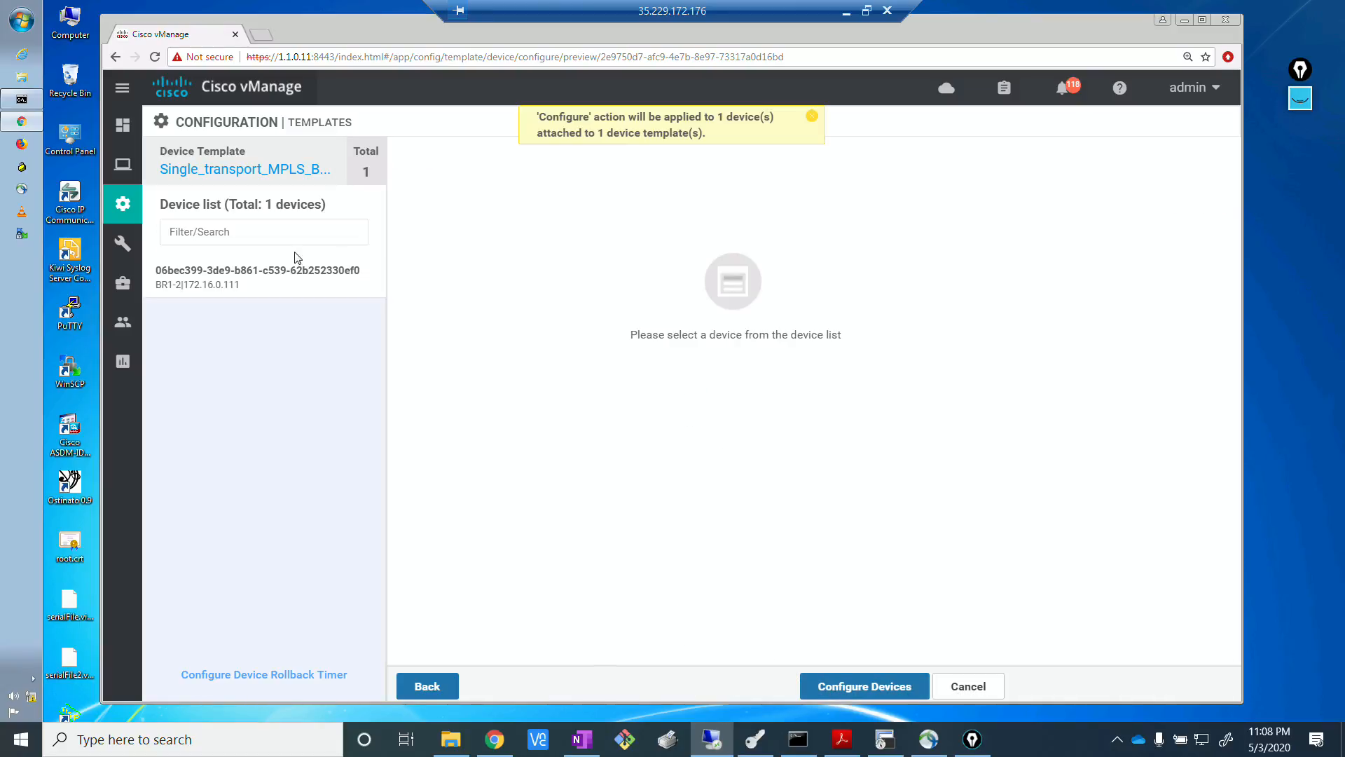
pyautogui.click(285, 276)
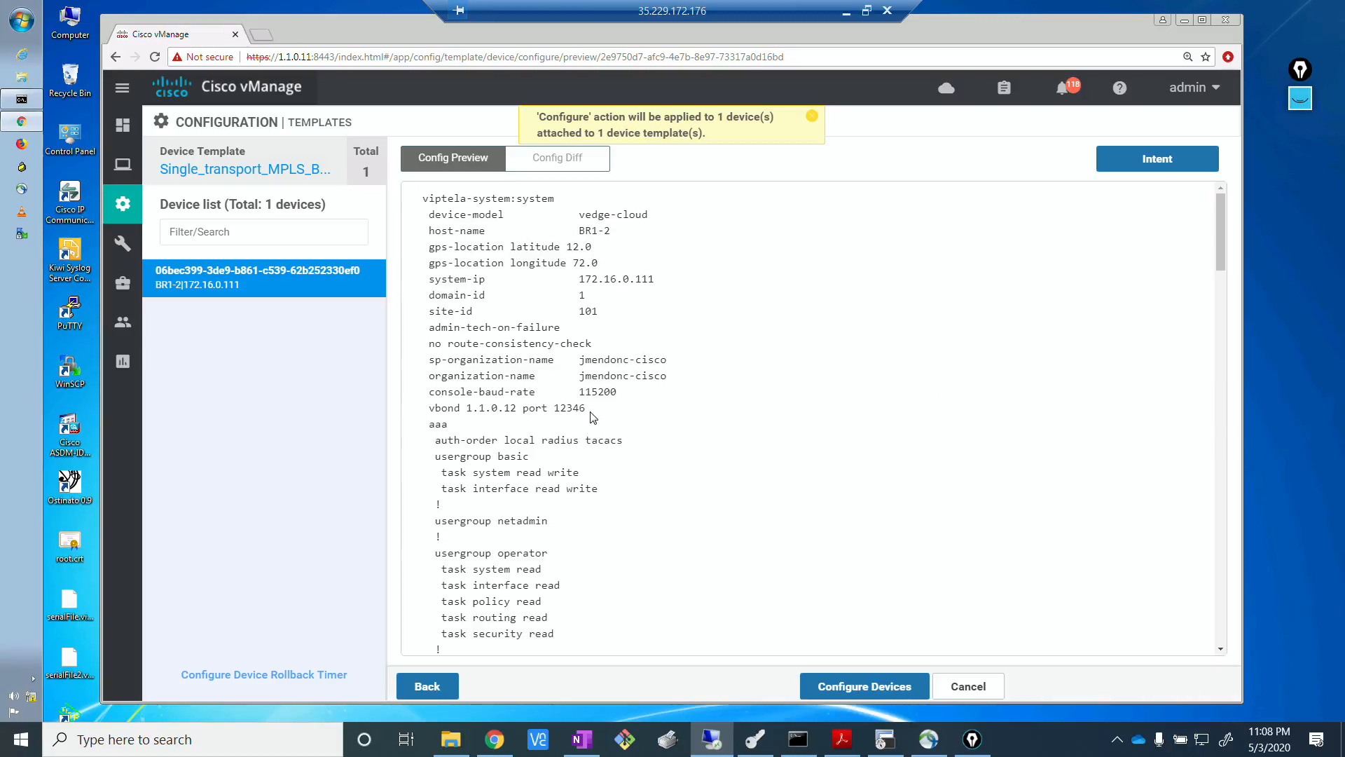
pyautogui.scroll(-5, 1217, 257)
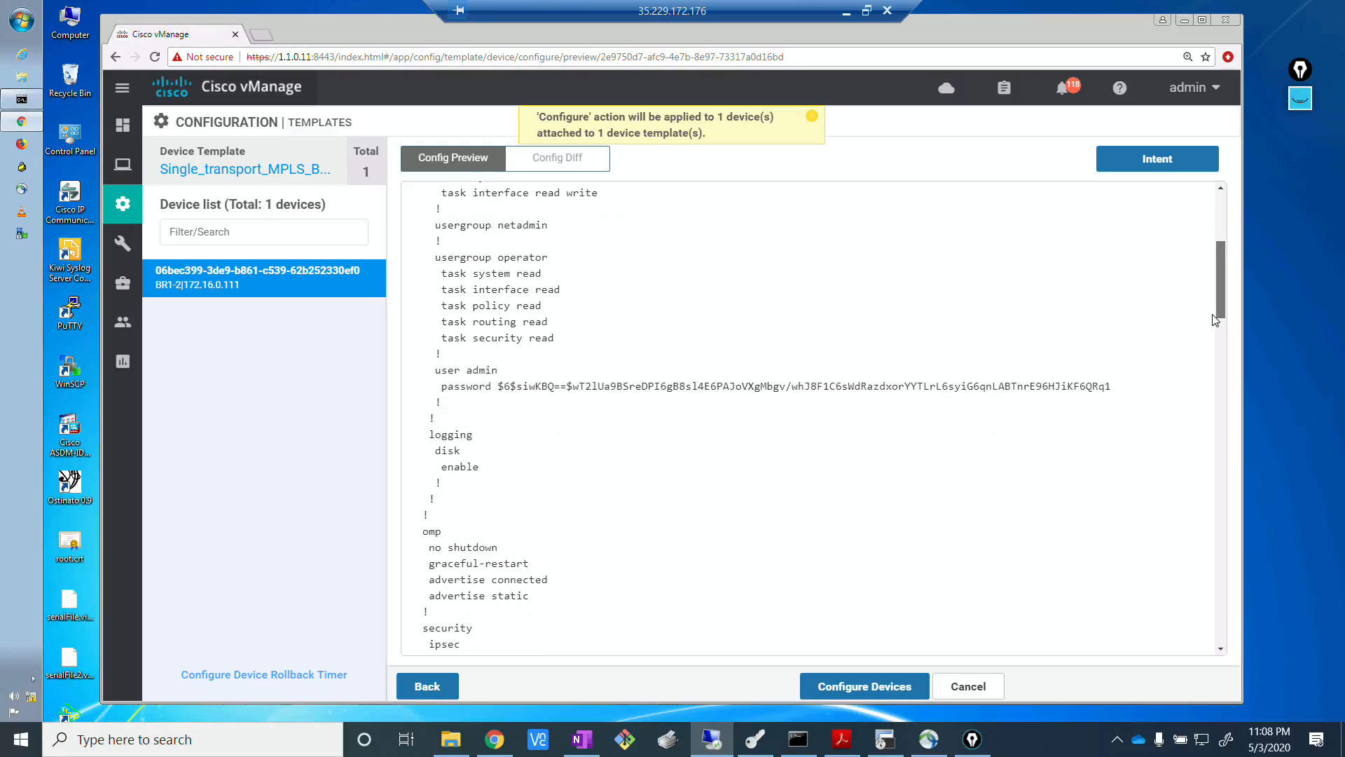
pyautogui.hotkey('ctrl', 'f')
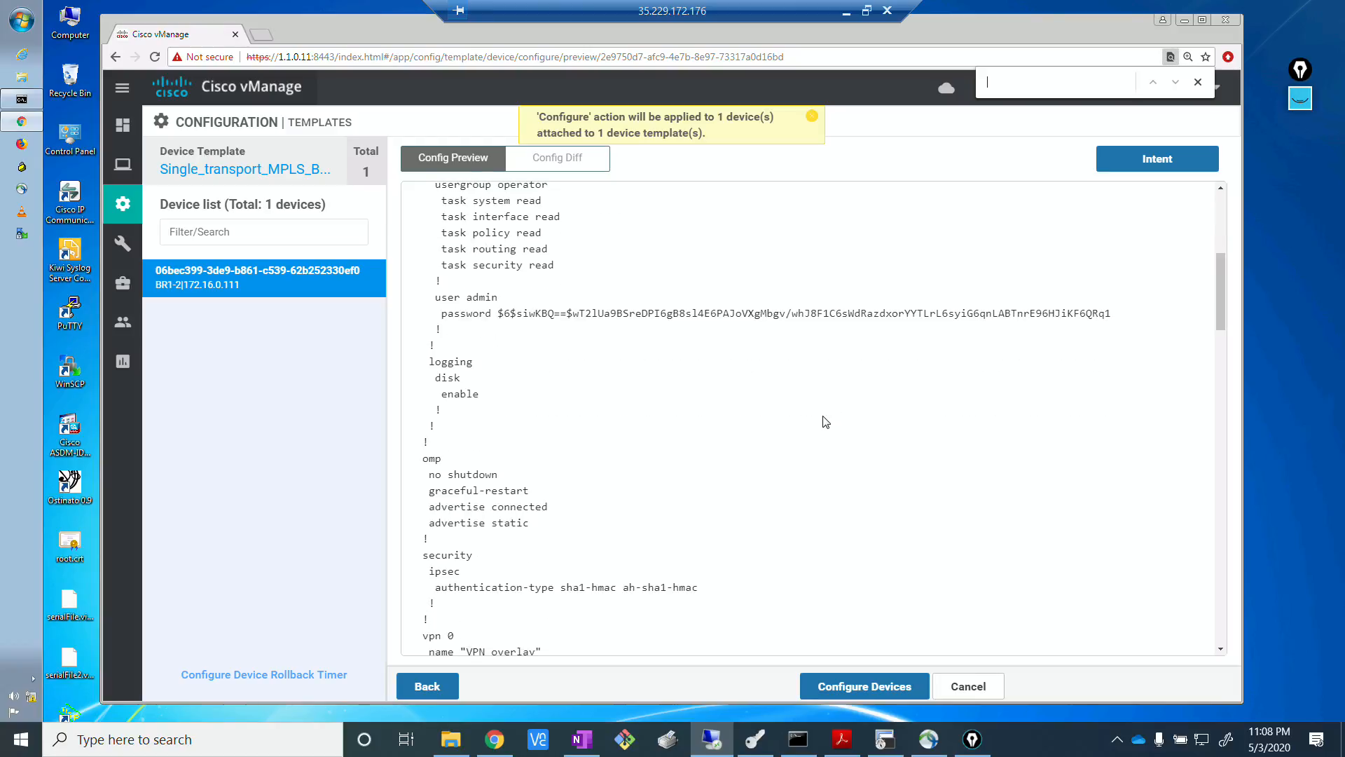
pyautogui.write('pref')
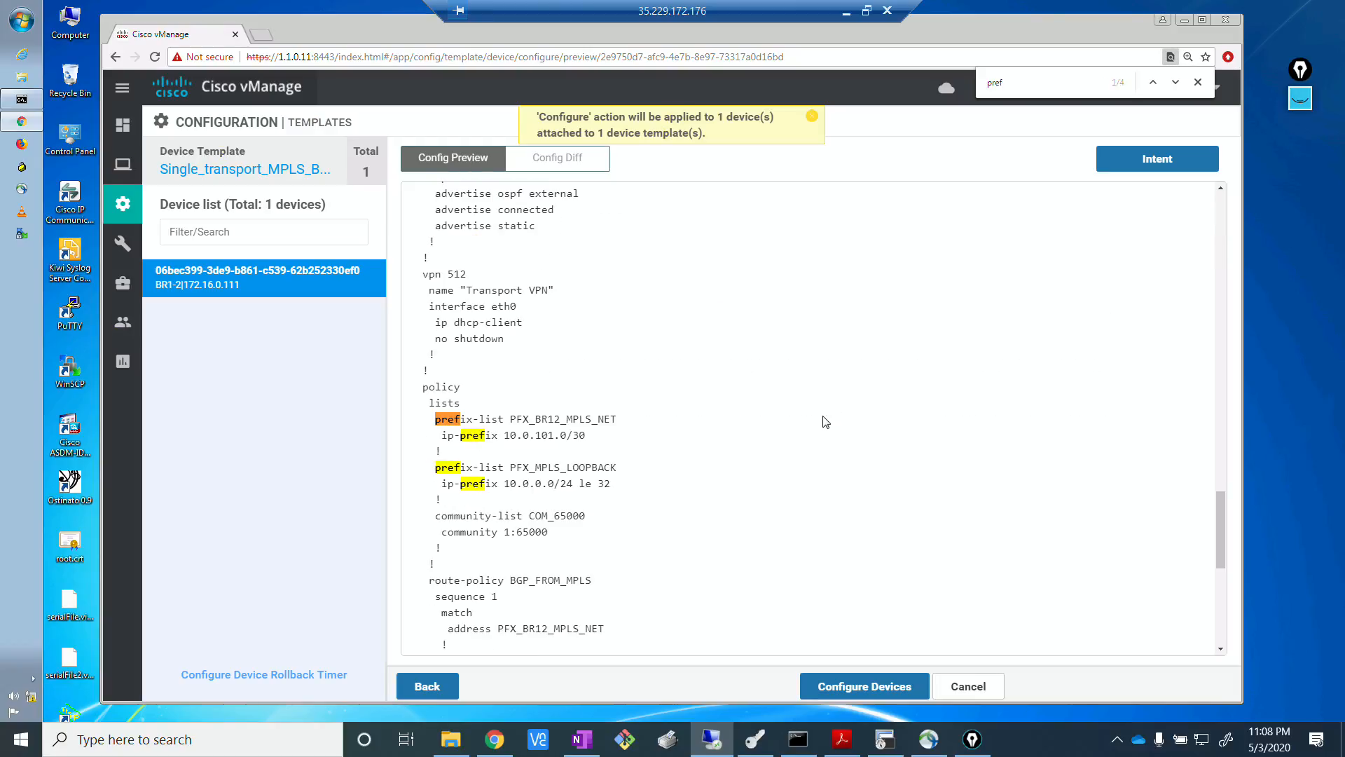
pyautogui.moveTo(491, 418); pyautogui.dragTo(598, 456)
pyautogui.moveTo(568, 531); pyautogui.dragTo(508, 502)
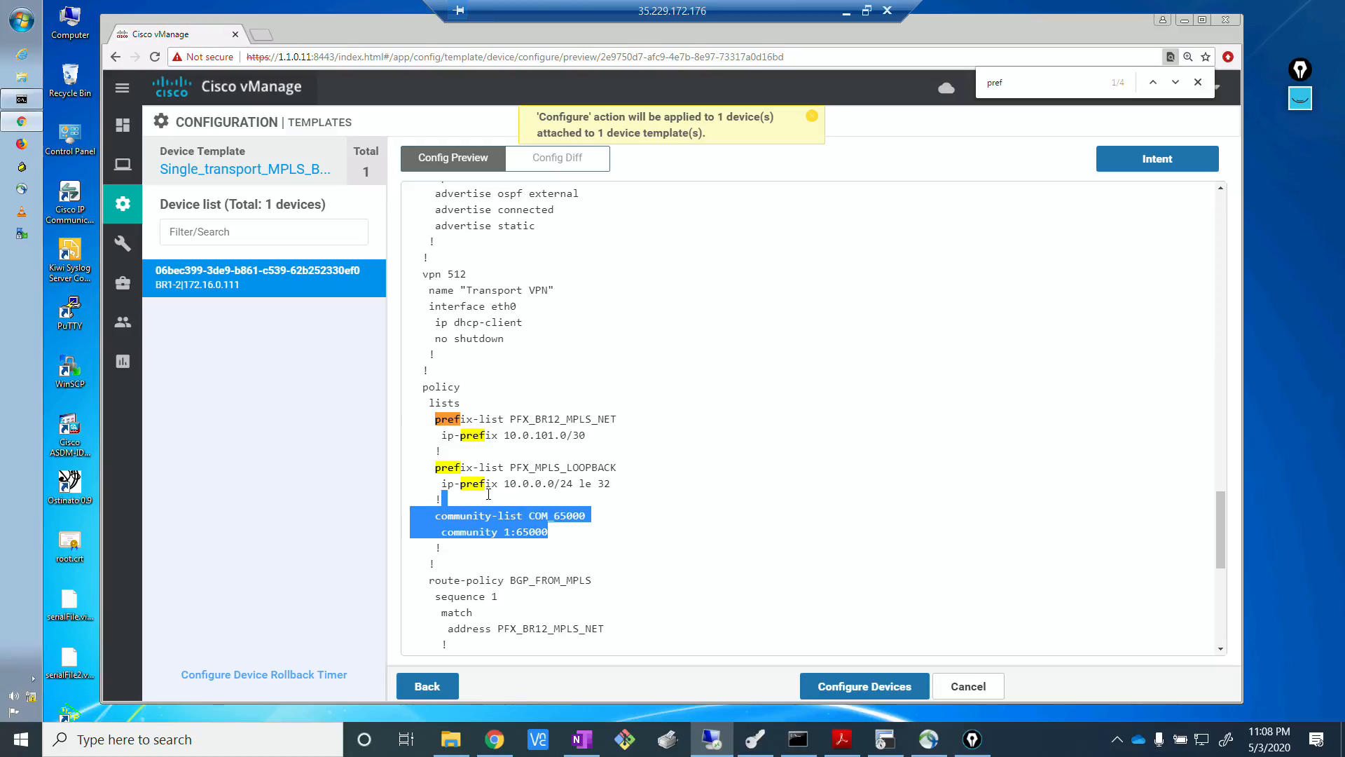
pyautogui.click(644, 391)
# Push the template configuration to BR1-2 and wait for the task to finish.
pyautogui.click(834, 681)
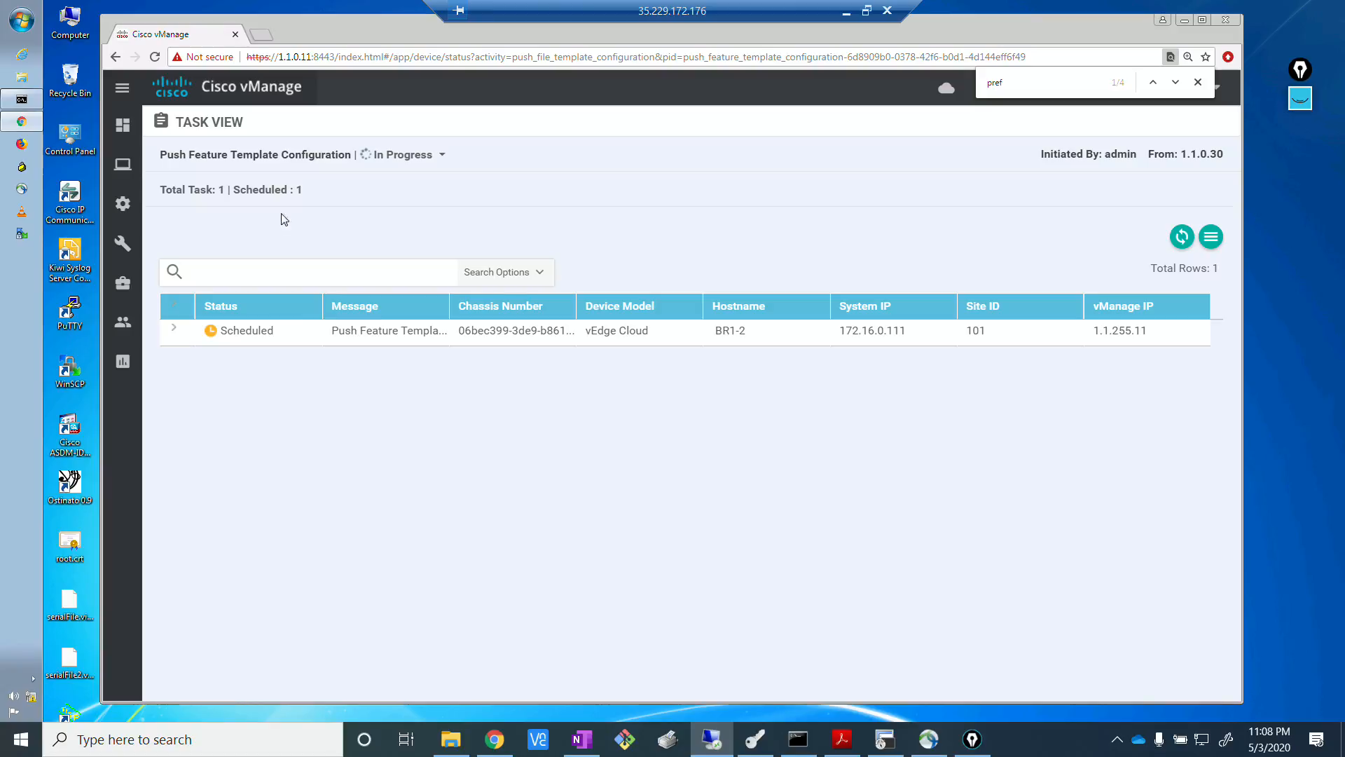
pyautogui.hotkey('alt', 'Tab')
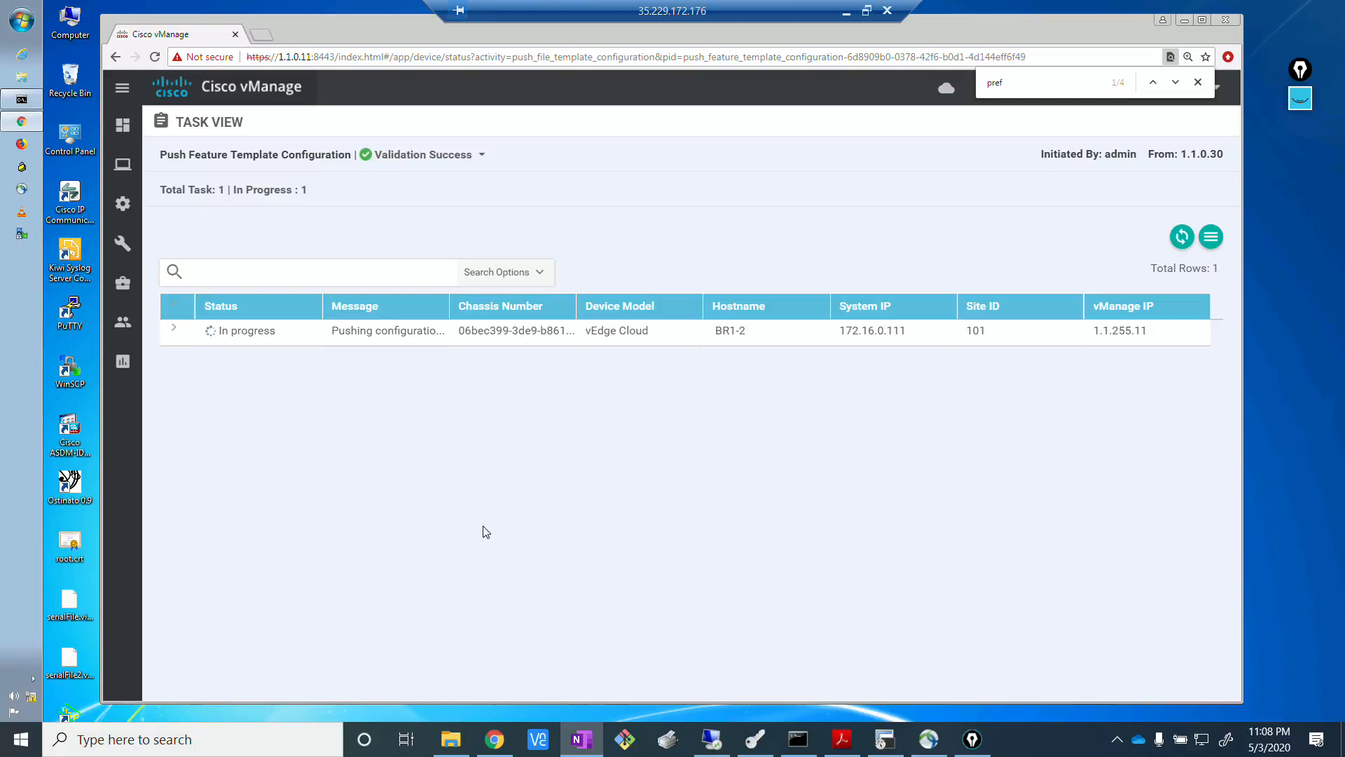
pyautogui.hotkey('alt', 'Tab')
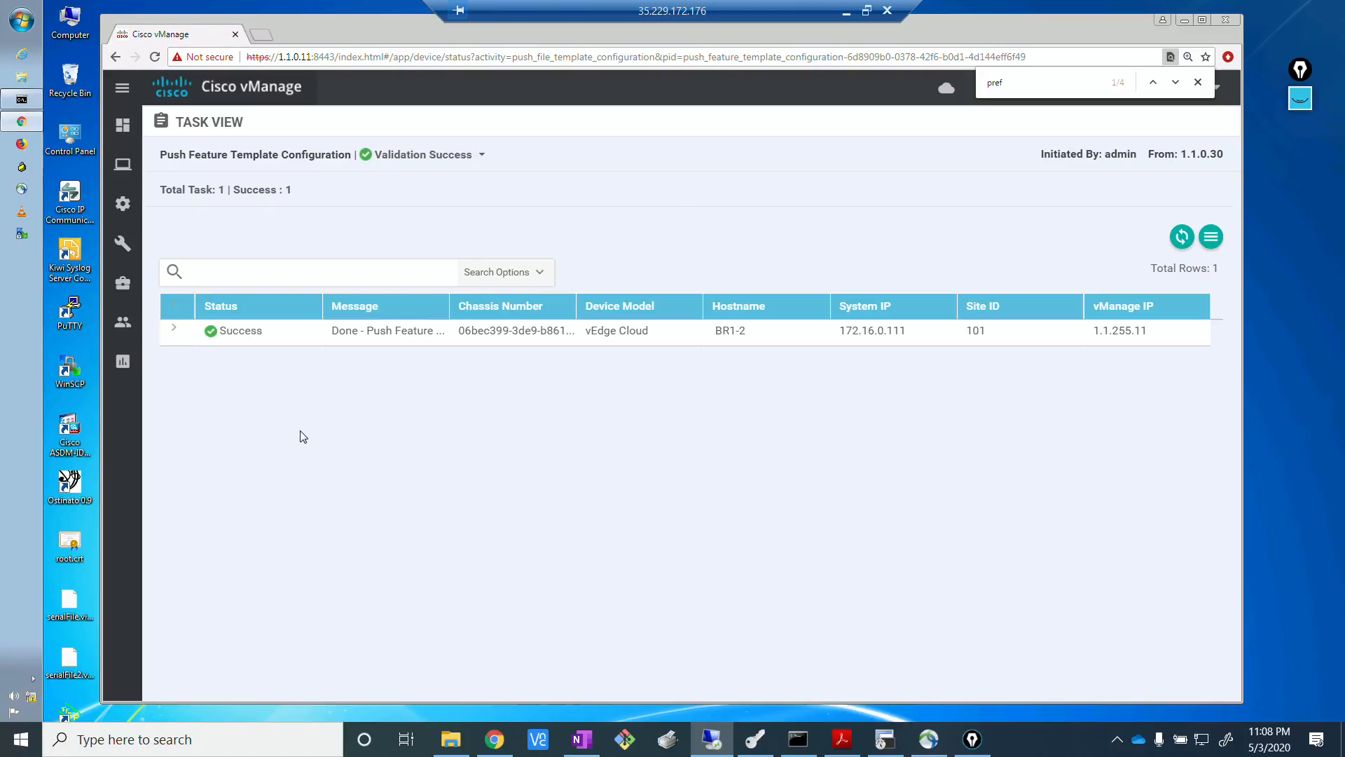
# Return to the device templates and open Dual_transport for editing.
pyautogui.moveTo(125, 215)
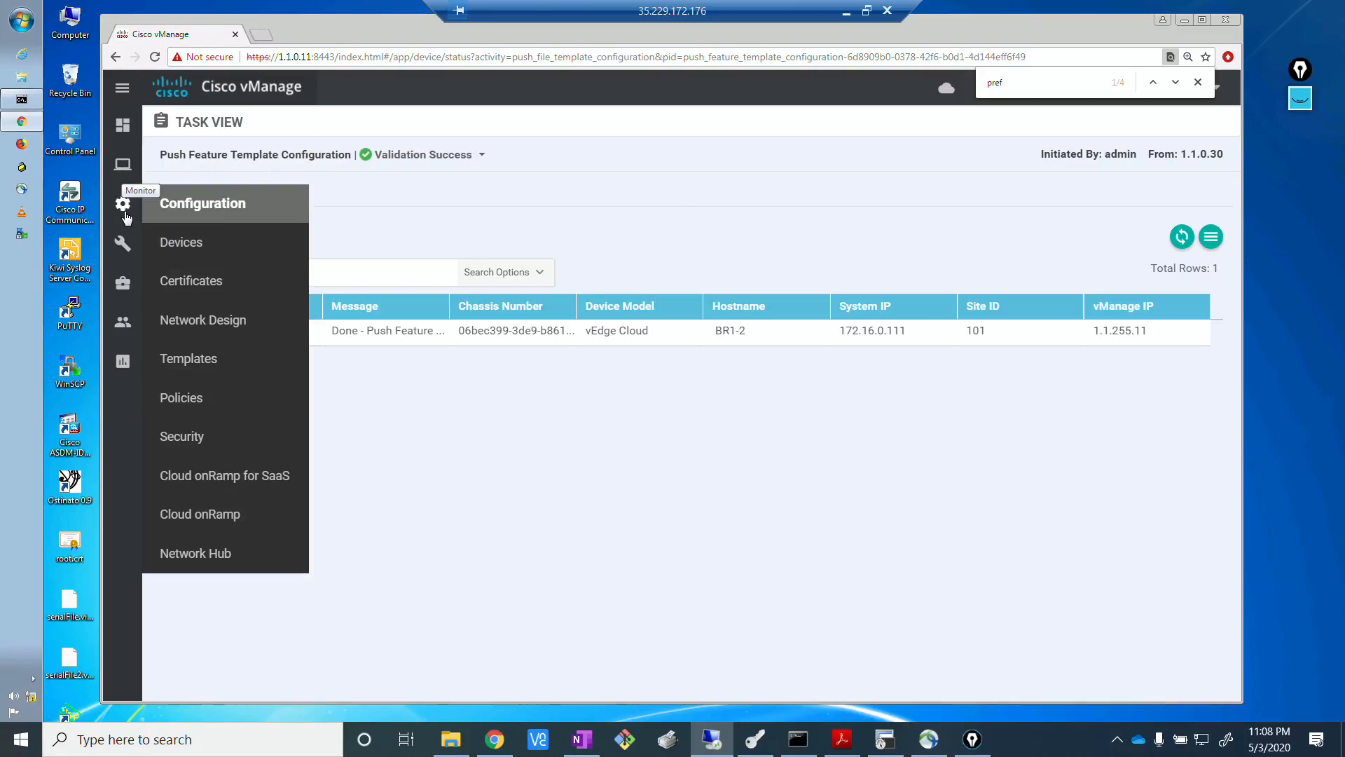
pyautogui.click(181, 363)
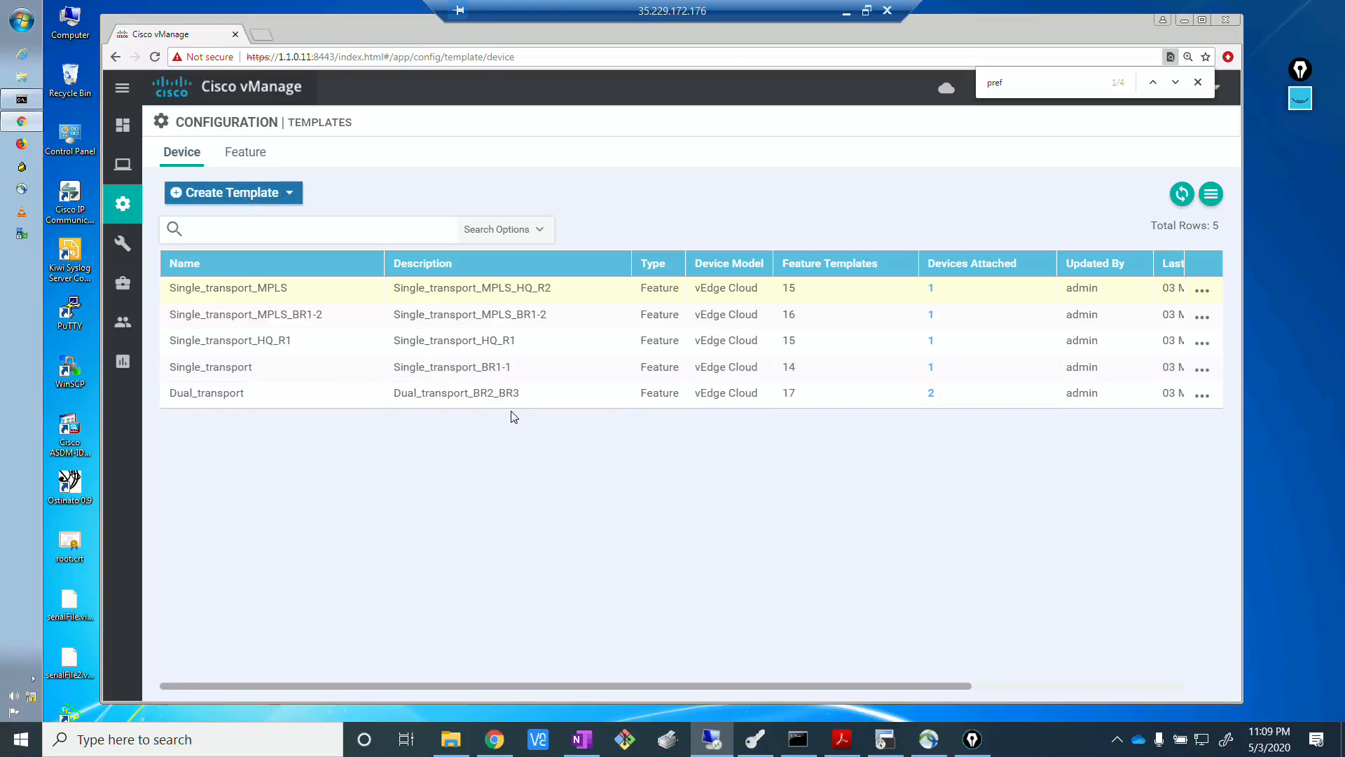
pyautogui.click(1200, 397)
pyautogui.click(1105, 431)
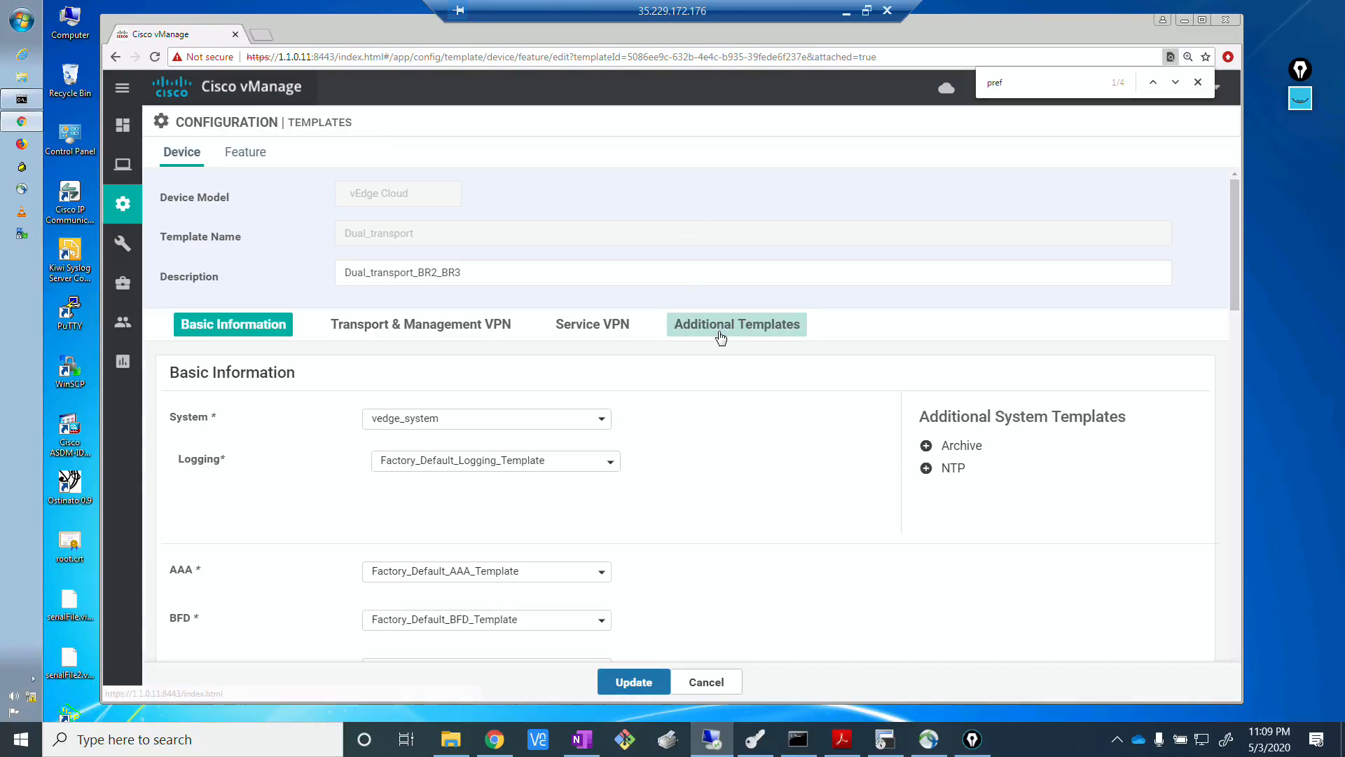
# Assign LOCAL_POL_BGP as the policy in Dual_transport's additional templates and submit the template update.
pyautogui.scroll(-9, 718, 336)
pyautogui.scroll(-10, 583, 597)
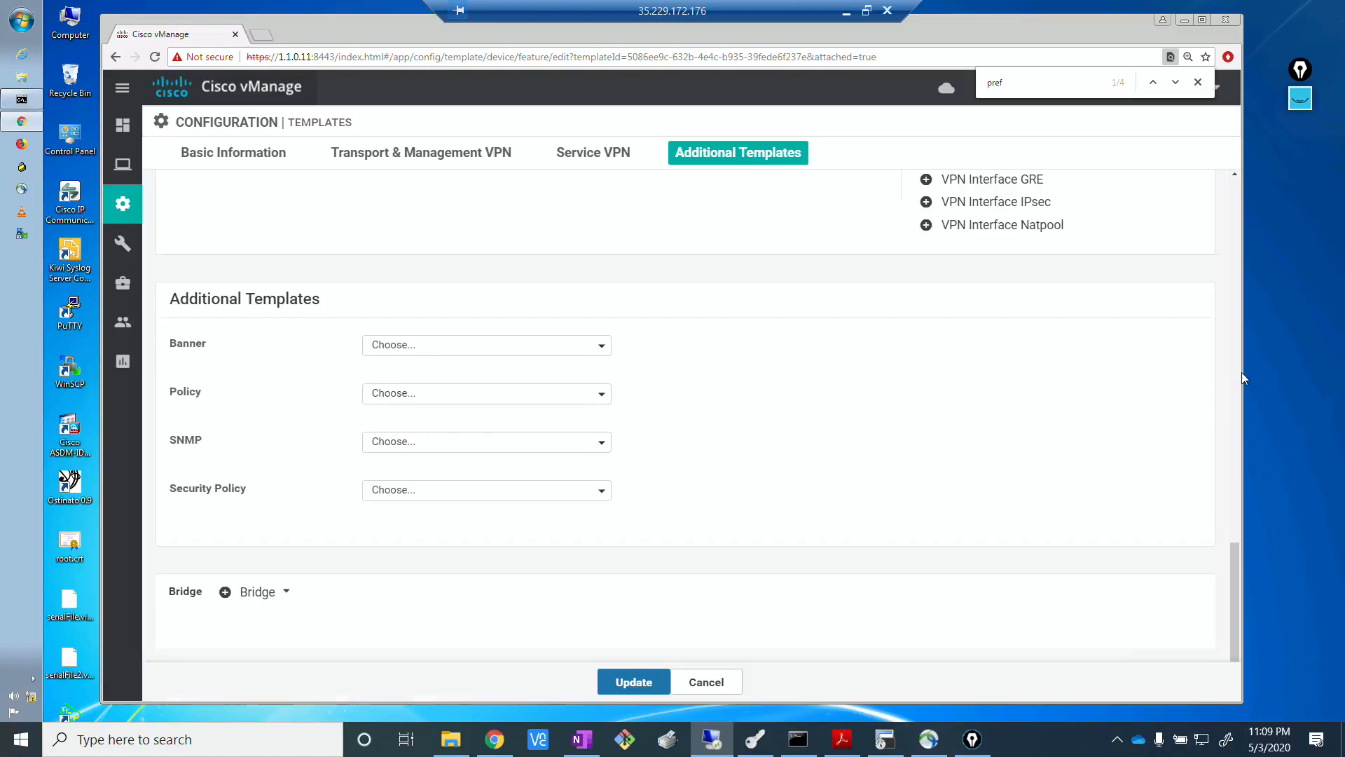
pyautogui.click(504, 395)
pyautogui.click(432, 449)
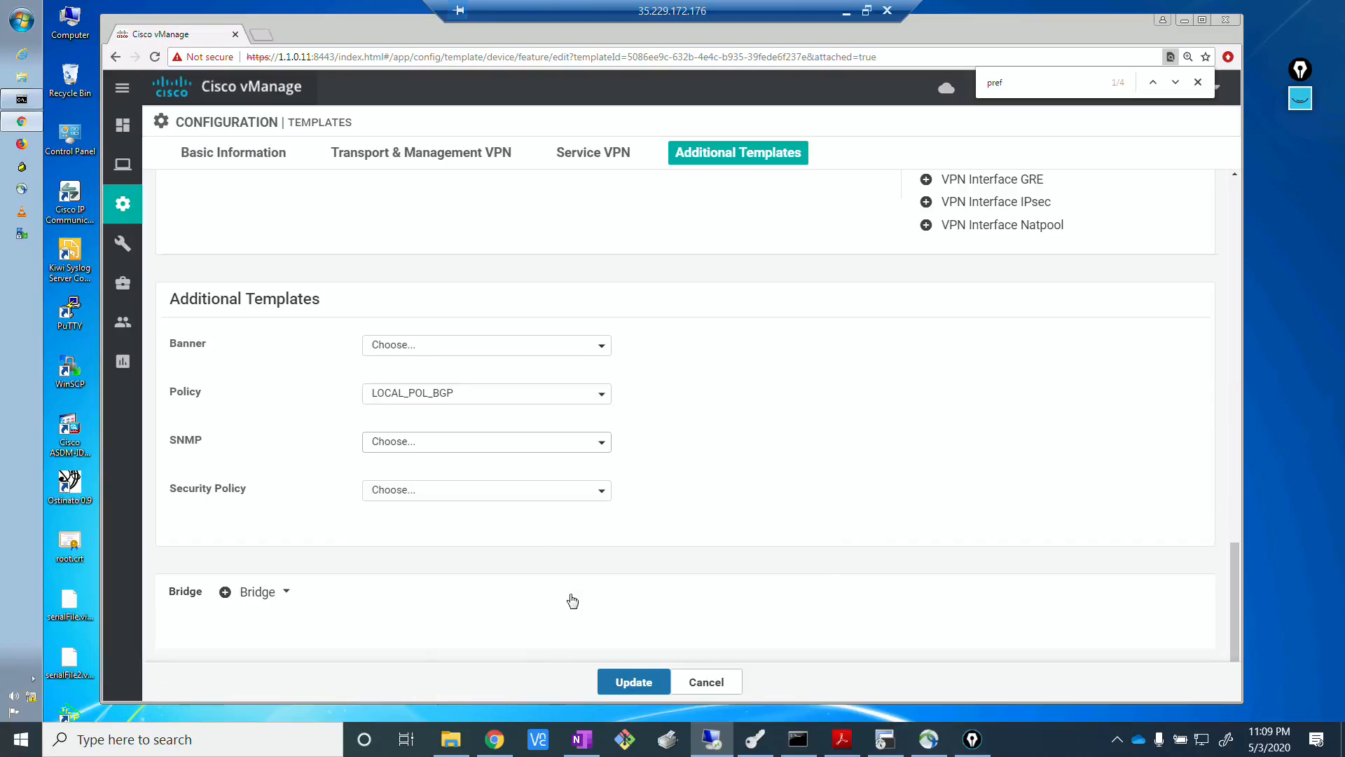
pyautogui.click(633, 681)
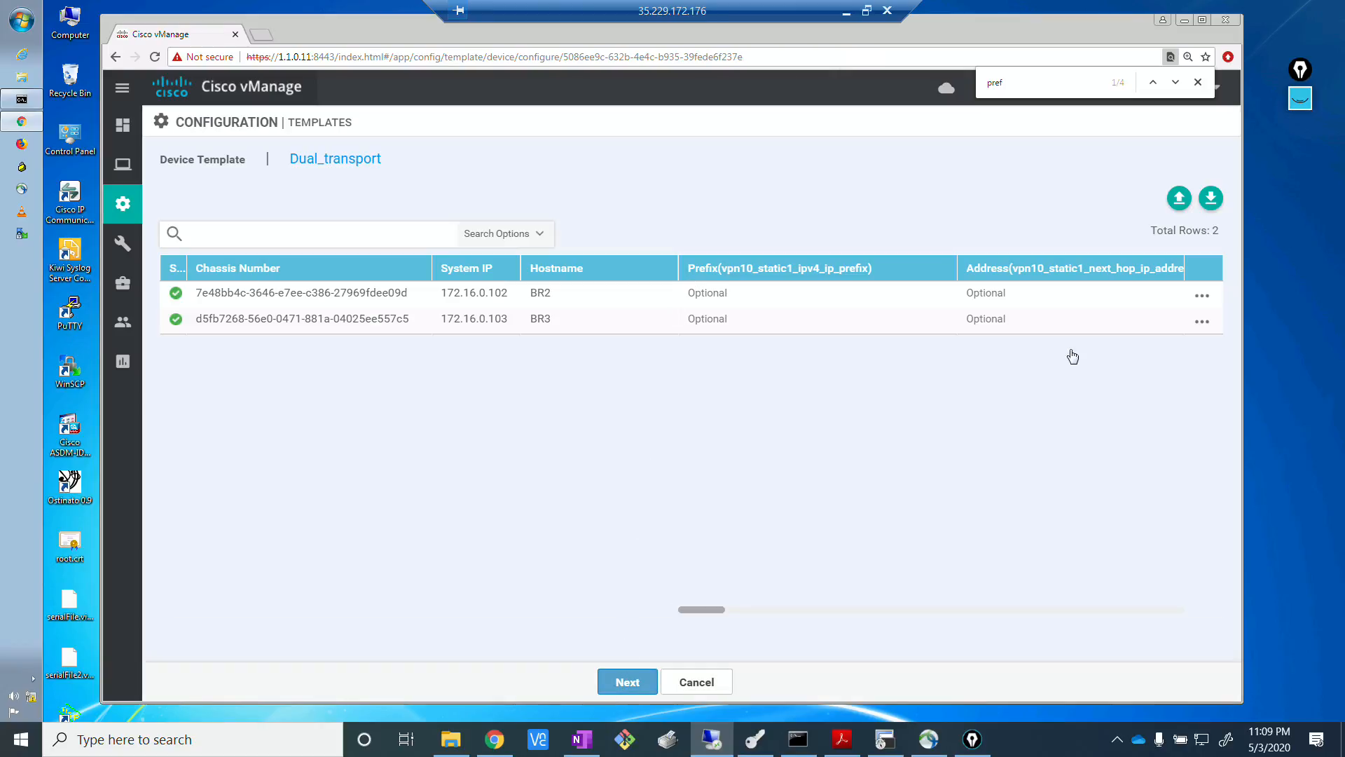
# Proceed with the existing device values and push the Dual_transport configuration to BR2 and BR3, confirming the changes on both devices.
pyautogui.click(639, 688)
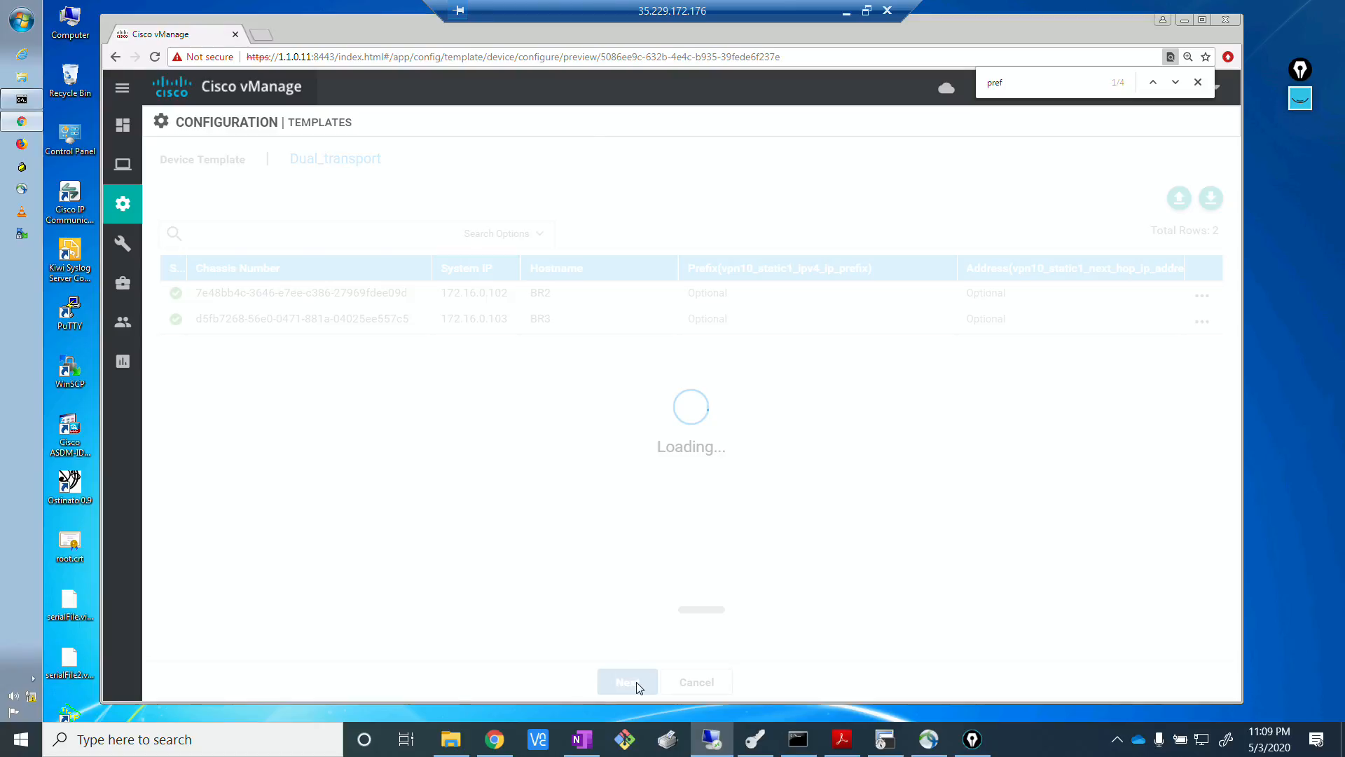
pyautogui.click(821, 688)
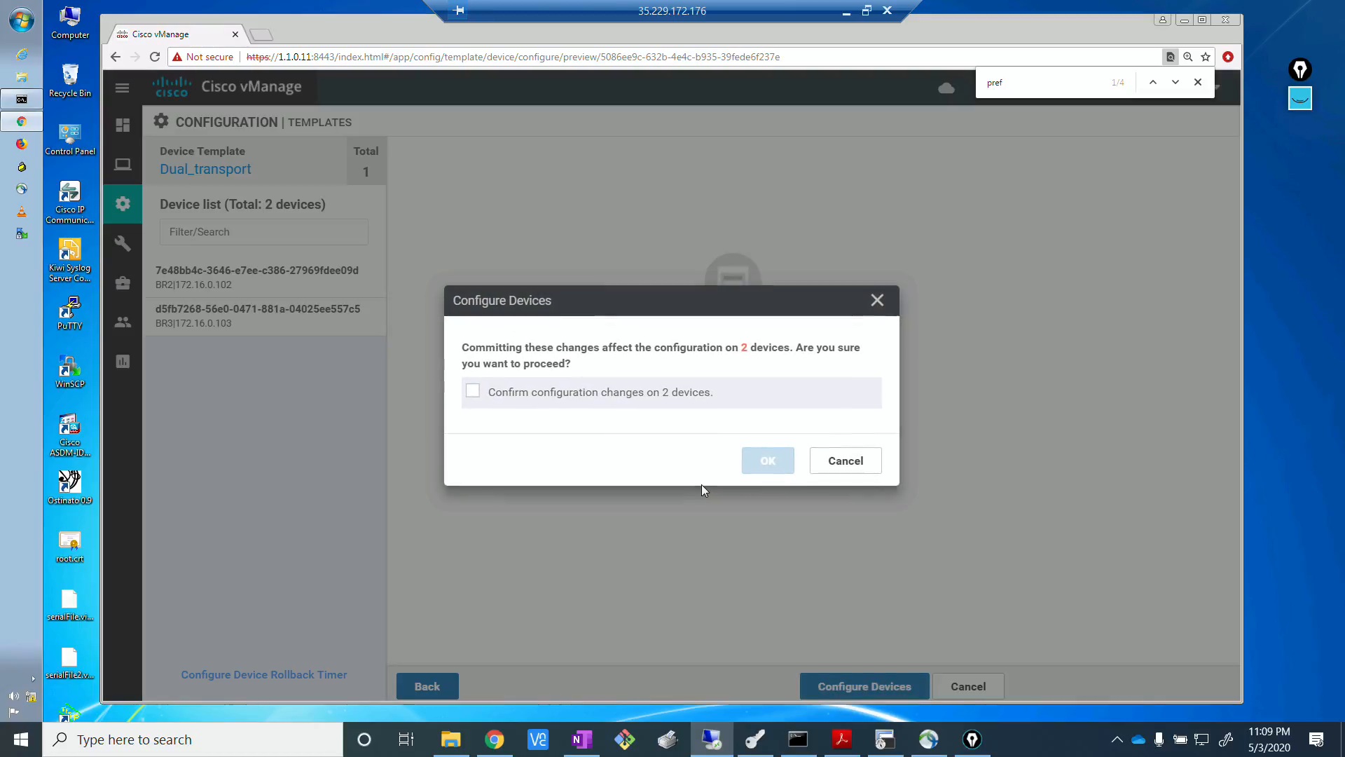
pyautogui.click(492, 393)
pyautogui.click(780, 462)
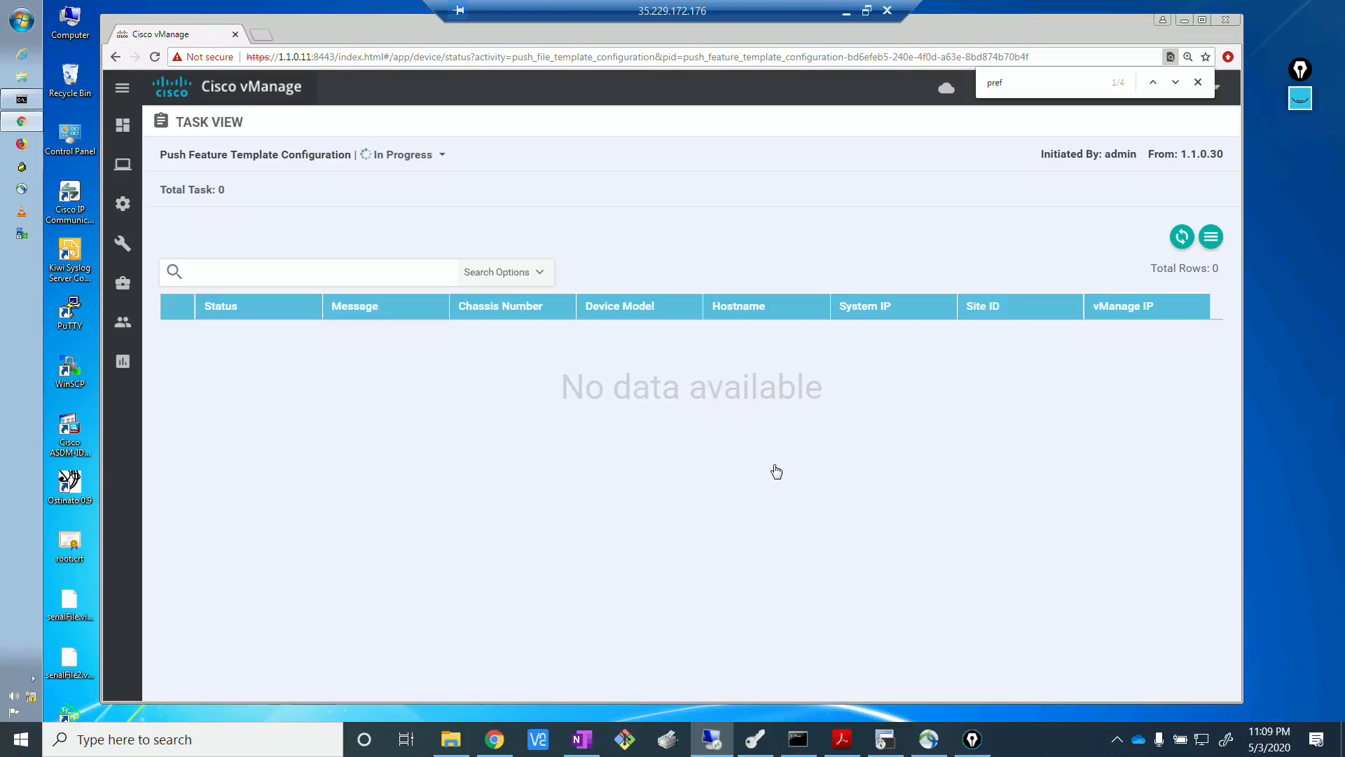
pyautogui.click(617, 482)
# Switch to the BR1-2 terminal session and abort the paged BGP routes output to get back to the prompt.
pyautogui.click(885, 739)
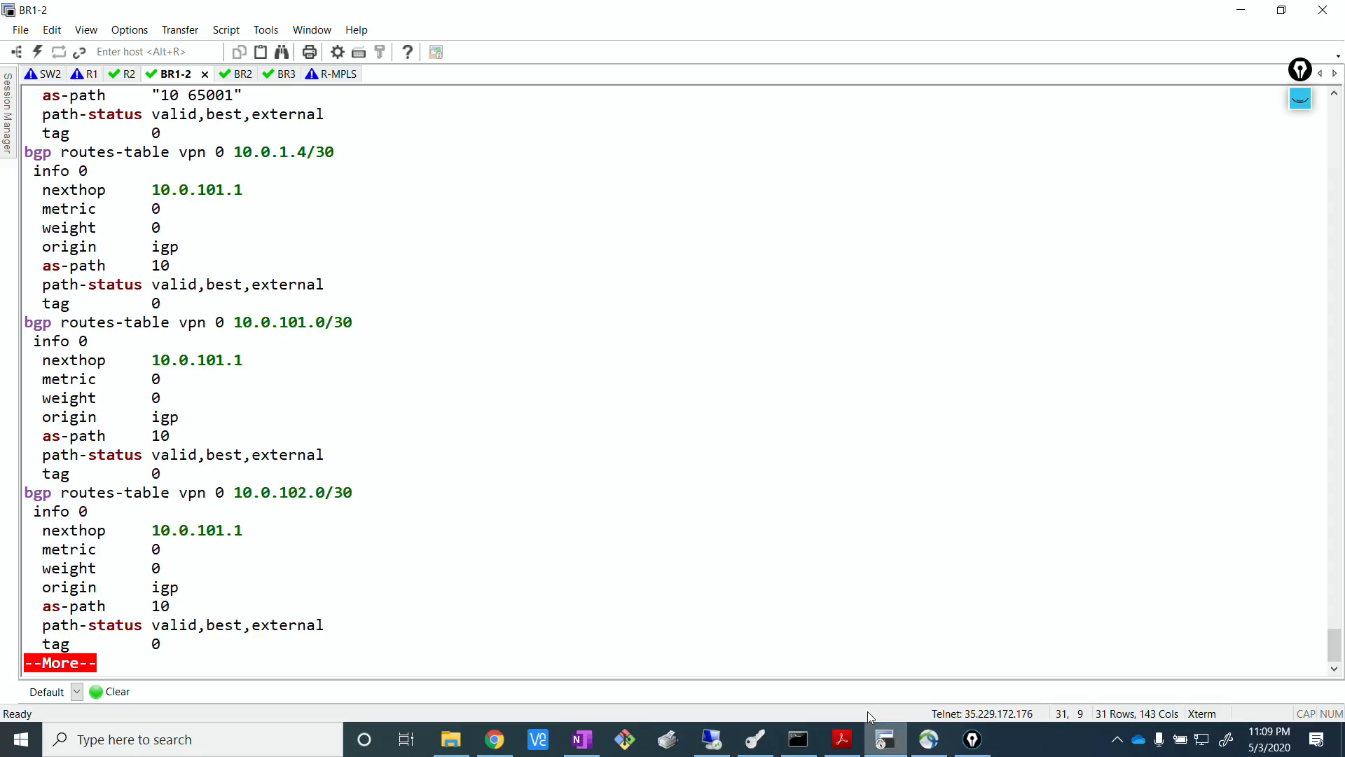
pyautogui.press('Return')
pyautogui.press('Return')
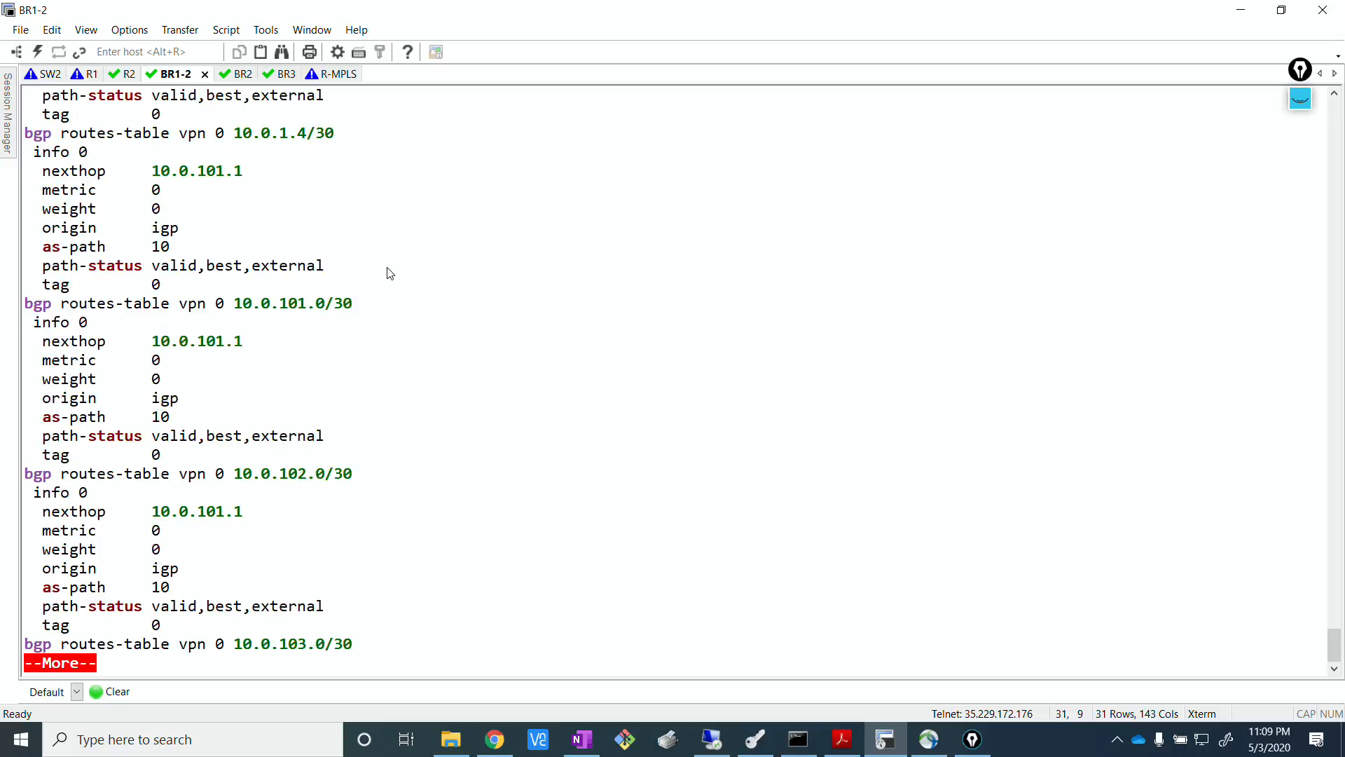
pyautogui.hotkey('ctrl', 'c')
pyautogui.press('Return')
pyautogui.press('Return')
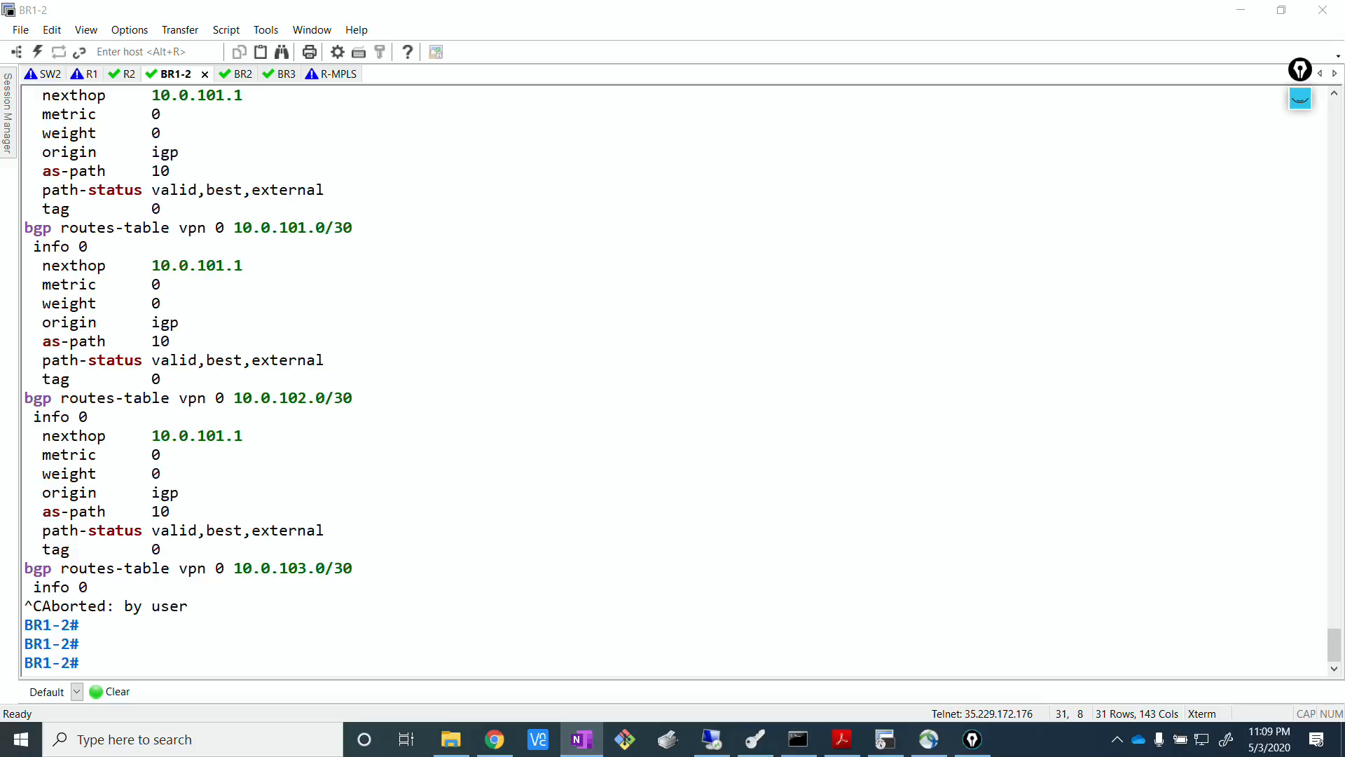
pyautogui.click(705, 610)
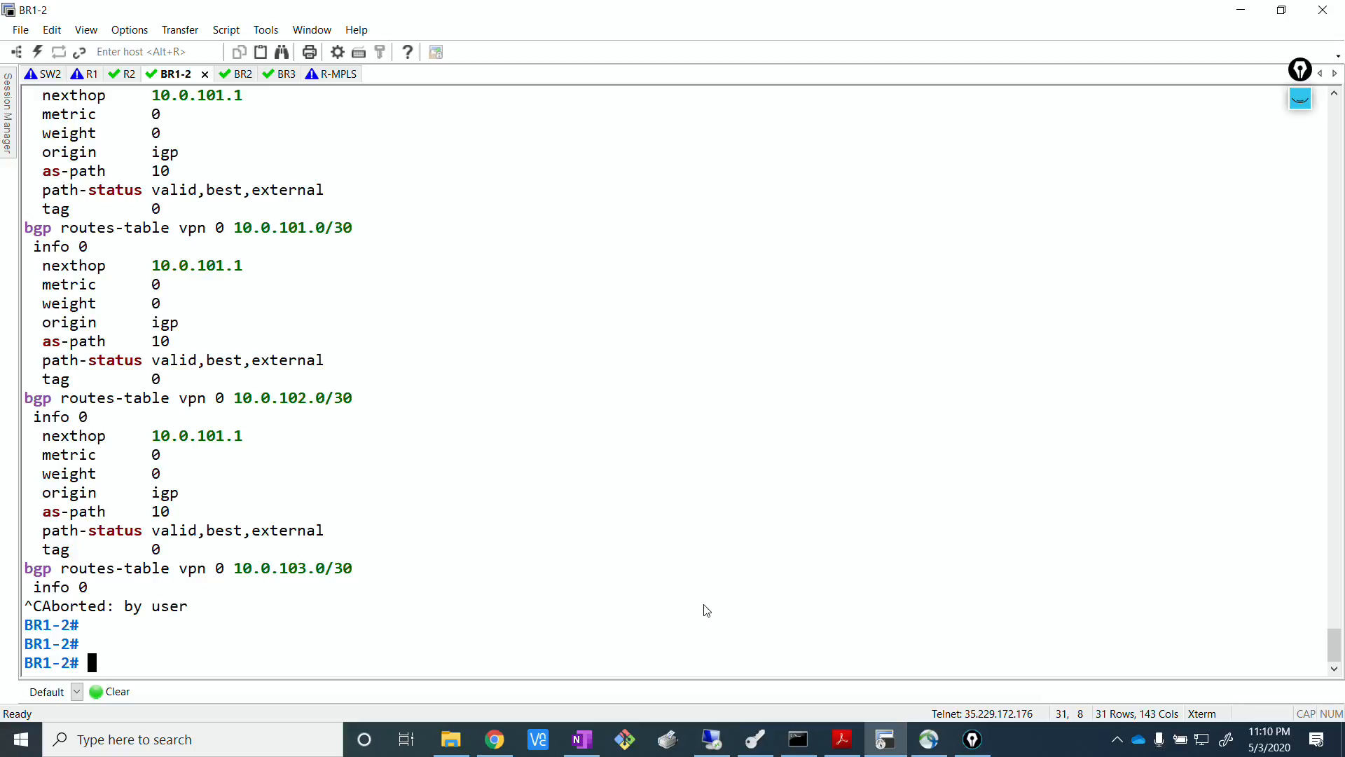
# Display BR1-2's running configuration, review its policy lists and the BGP_FROM_MPLS route policy, and exit the paged output.
pyautogui.write('show run')
pyautogui.press('Return')
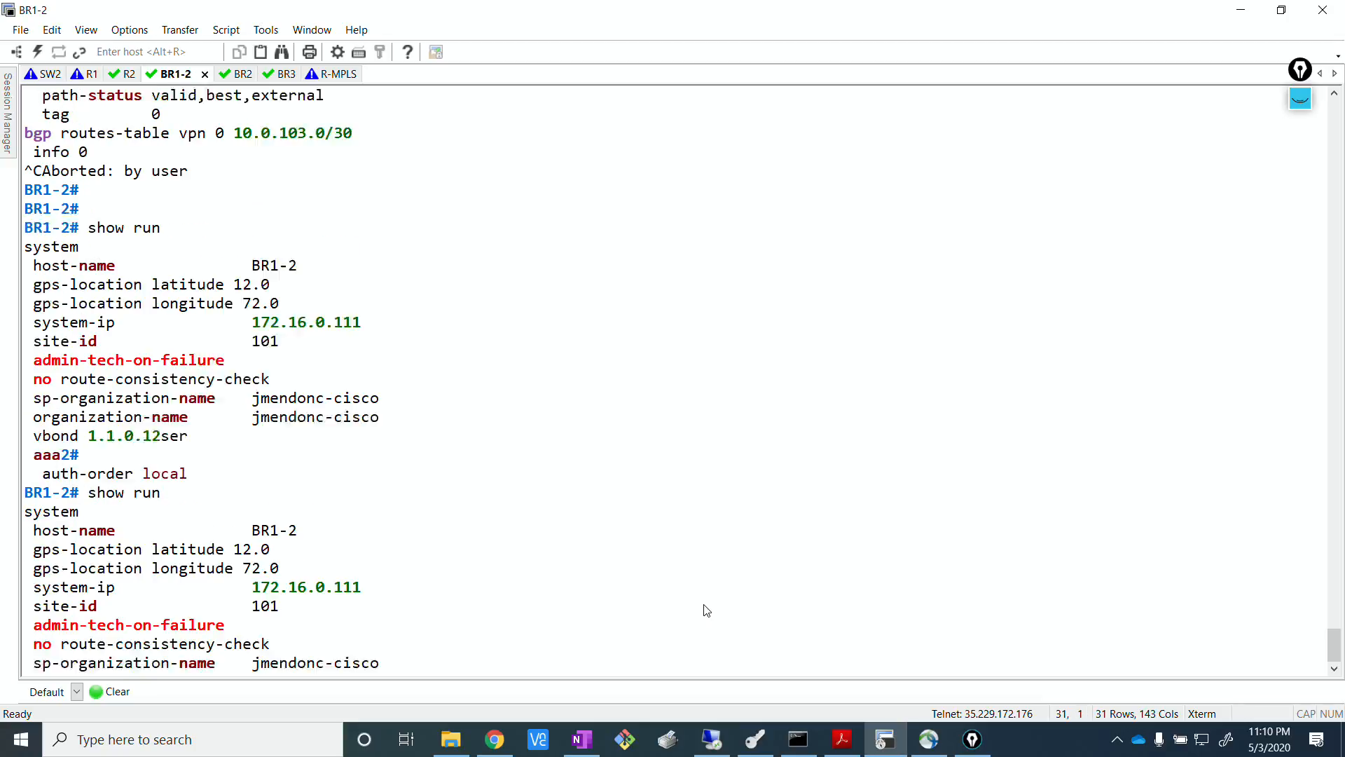
pyautogui.press('space')
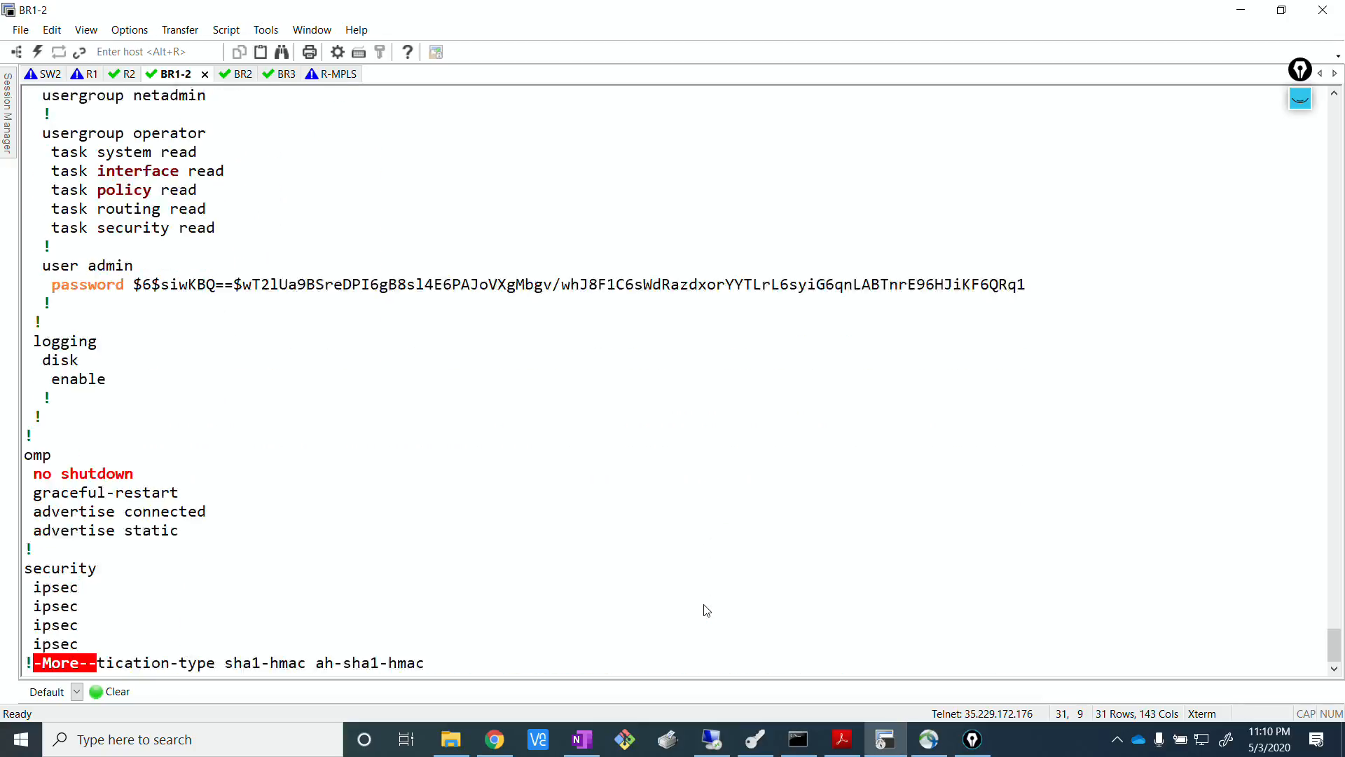
pyautogui.press('Return')
pyautogui.press('Return')
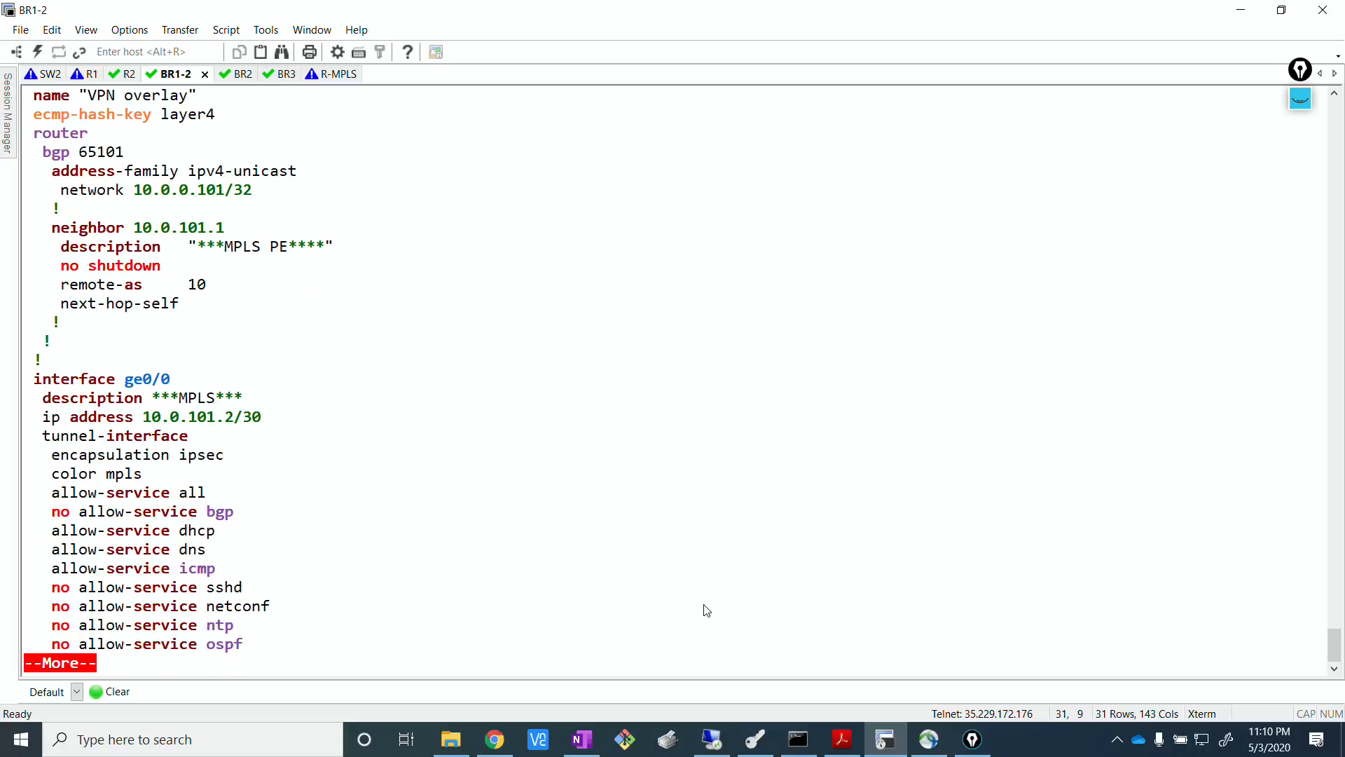
pyautogui.press('Return')
pyautogui.press('Return')
pyautogui.press('Return')
pyautogui.press('Return')
pyautogui.press('Return')
pyautogui.press('Return')
pyautogui.press('Return')
pyautogui.press('Return')
pyautogui.press('Return')
pyautogui.press('Return')
pyautogui.press('Return')
pyautogui.press('Return')
pyautogui.press('Return')
pyautogui.press('Return')
pyautogui.press('Return')
pyautogui.press('Return')
pyautogui.press('Return')
pyautogui.press('Return')
pyautogui.press('Return')
pyautogui.press('Return')
pyautogui.press('Return')
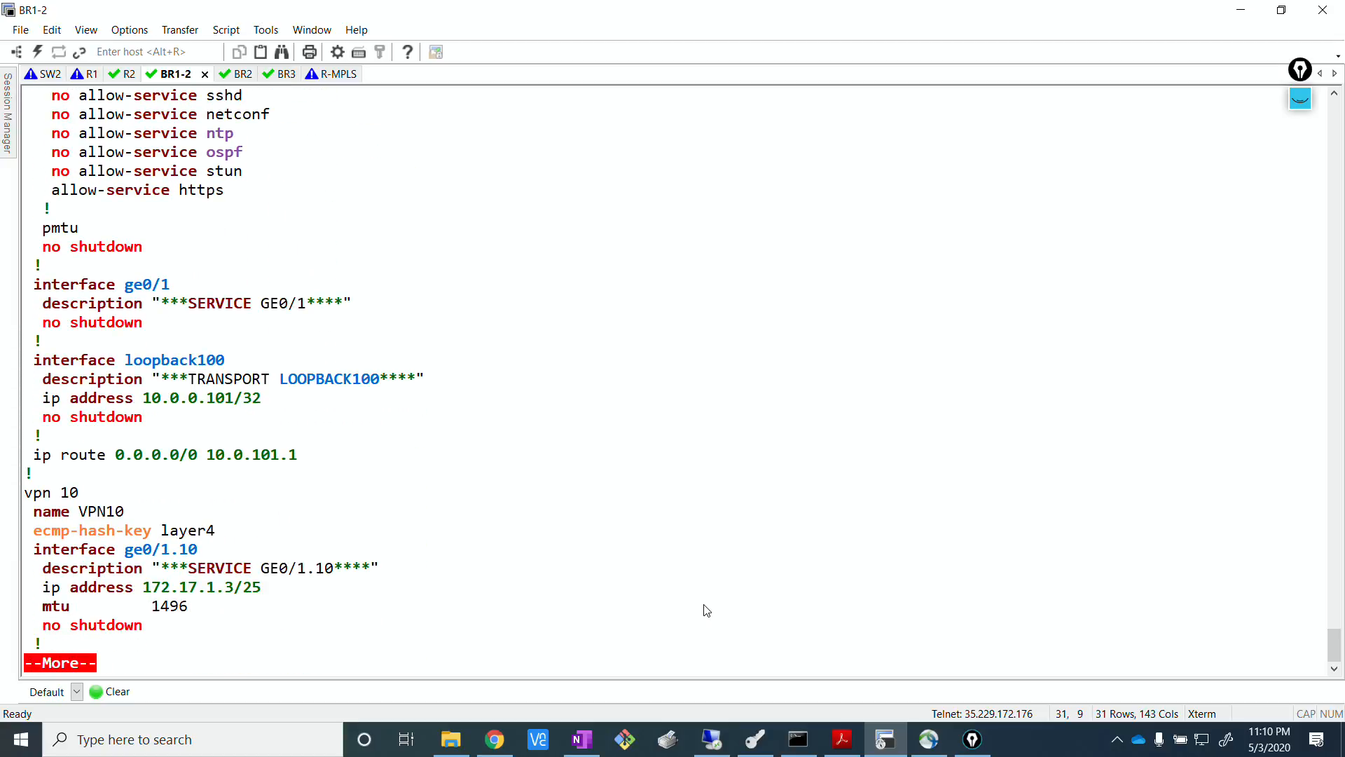
pyautogui.press('Return')
pyautogui.press('Return')
pyautogui.press('Return')
pyautogui.press('Return')
pyautogui.press('Return')
pyautogui.press('Return')
pyautogui.press('Return')
pyautogui.press('Return')
pyautogui.press('Return')
pyautogui.press('Return')
pyautogui.press('Return')
pyautogui.press('Return')
pyautogui.press('Return')
pyautogui.press('Return')
pyautogui.press('Return')
pyautogui.press('Return')
pyautogui.press('Return')
pyautogui.press('Return')
pyautogui.press('Return')
pyautogui.press('Return')
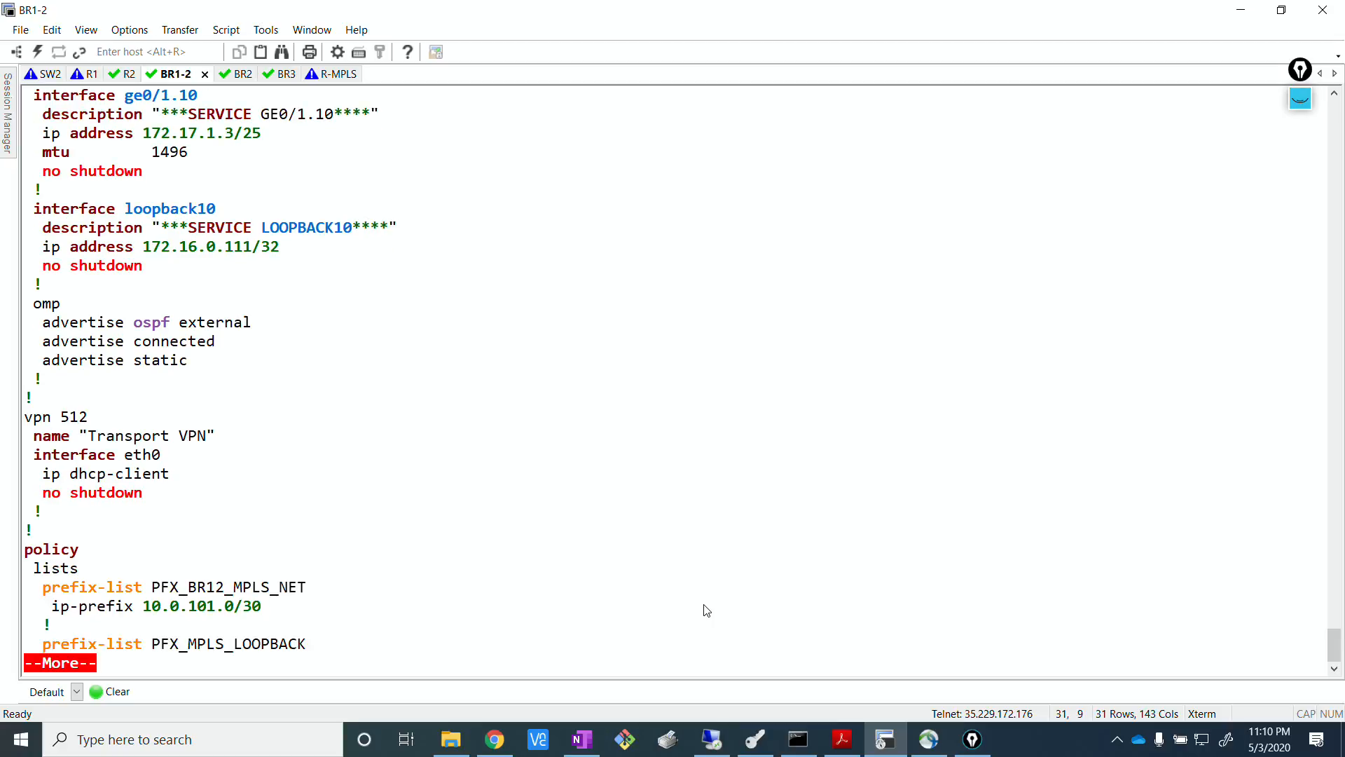
pyautogui.press('Return')
pyautogui.press('Return')
pyautogui.press('Return')
pyautogui.press('Return')
pyautogui.press('Return')
pyautogui.press('Return')
pyautogui.press('Return')
pyautogui.press('Return')
pyautogui.press('Return')
pyautogui.press('Return')
pyautogui.press('Return')
pyautogui.press('Return')
pyautogui.press('Return')
pyautogui.press('Return')
pyautogui.press('Return')
pyautogui.press('Return')
pyautogui.press('Return')
pyautogui.press('Return')
pyautogui.press('Return')
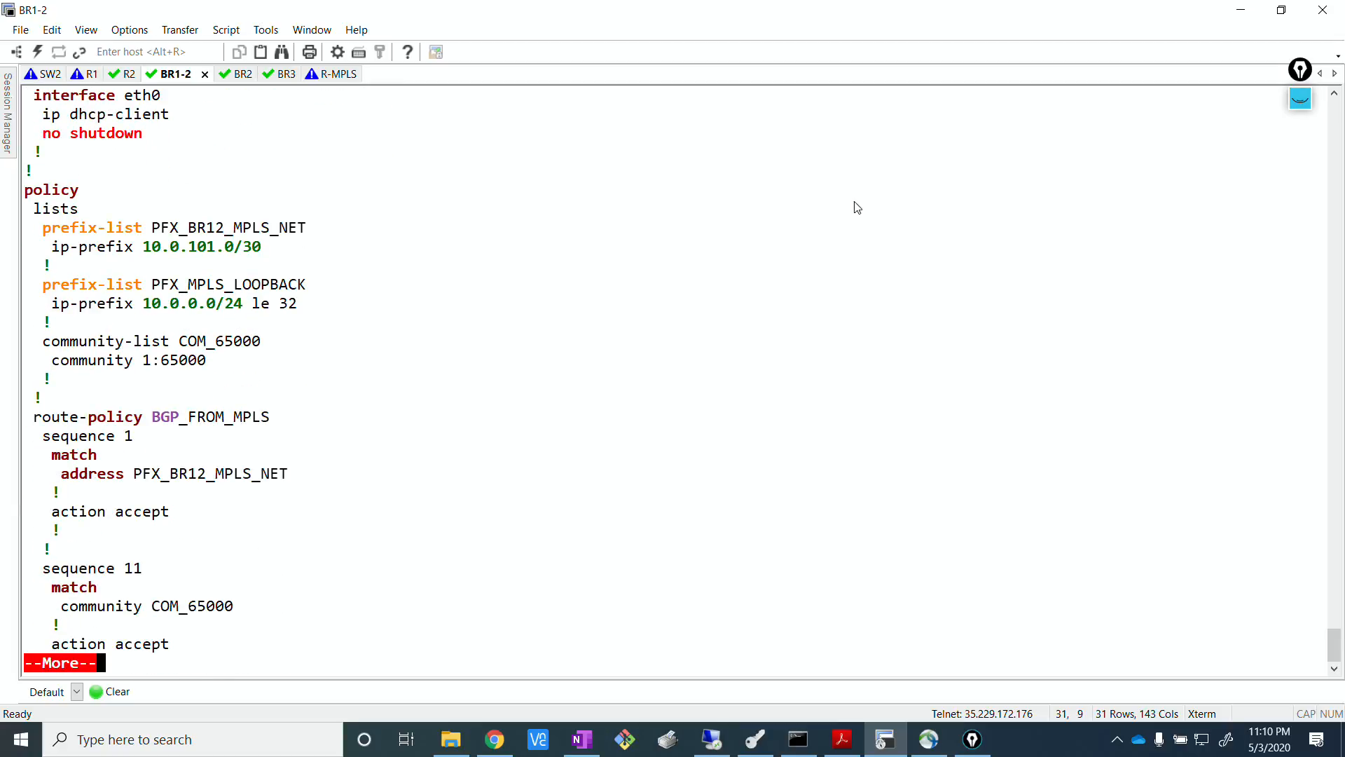
pyautogui.moveTo(44, 225); pyautogui.dragTo(250, 567)
pyautogui.click(336, 537)
pyautogui.press('q')
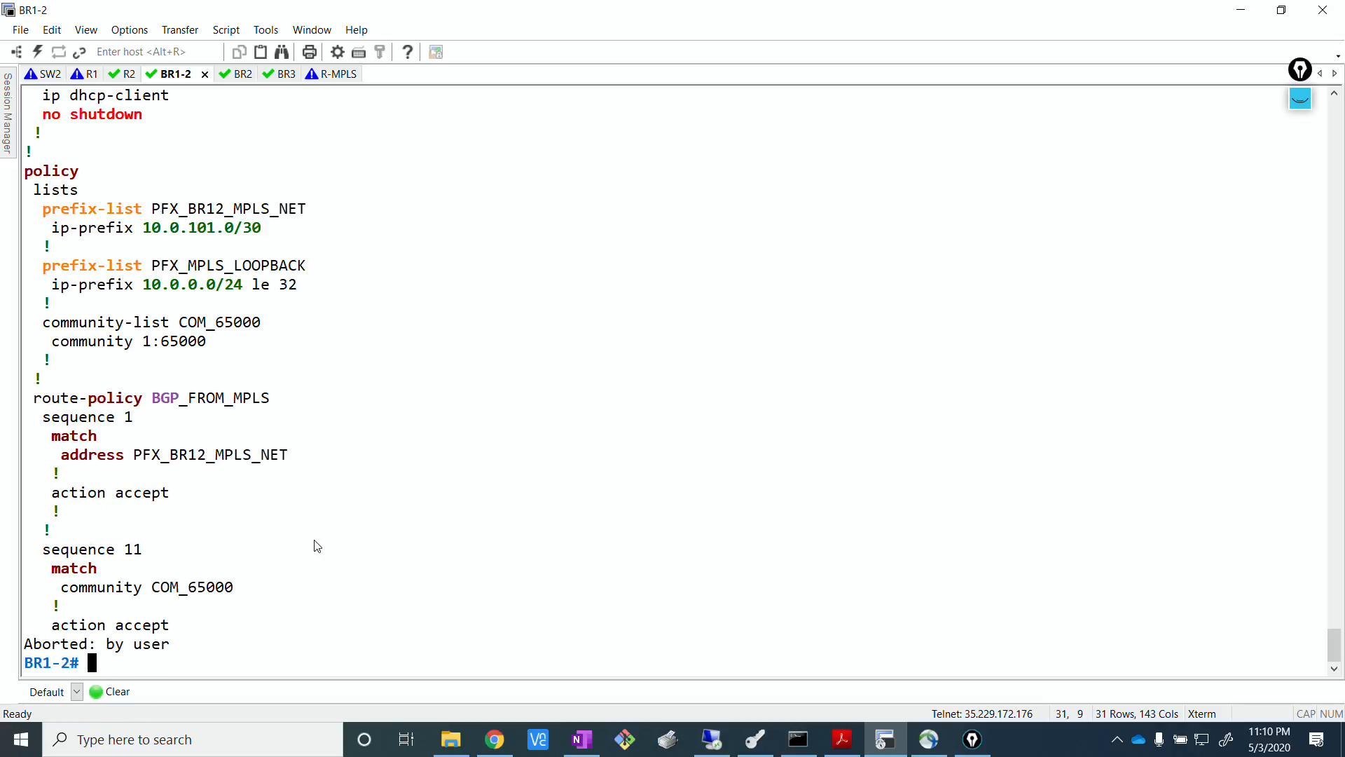
# Switch to the remote desktop session with vManage, open the feature templates list and dismiss the browser's page search.
pyautogui.click(712, 740)
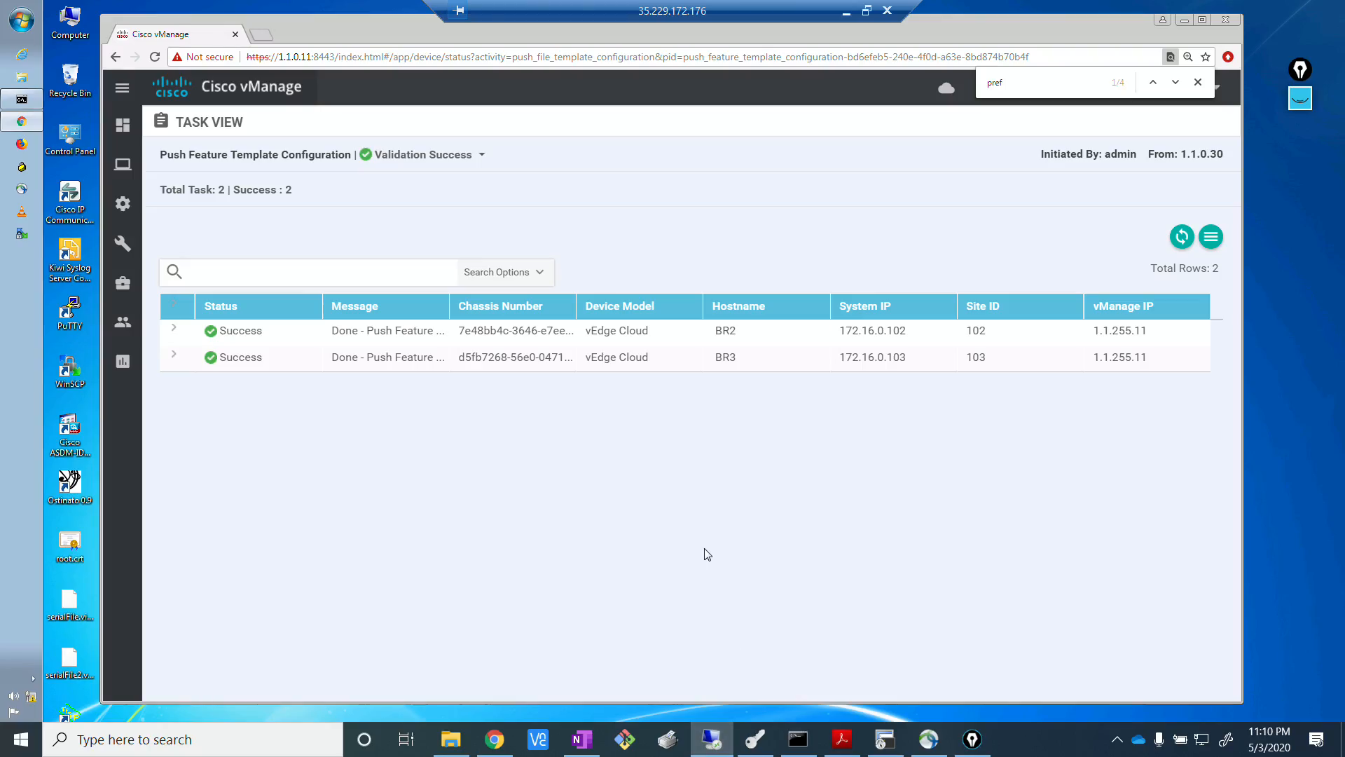
pyautogui.click(582, 739)
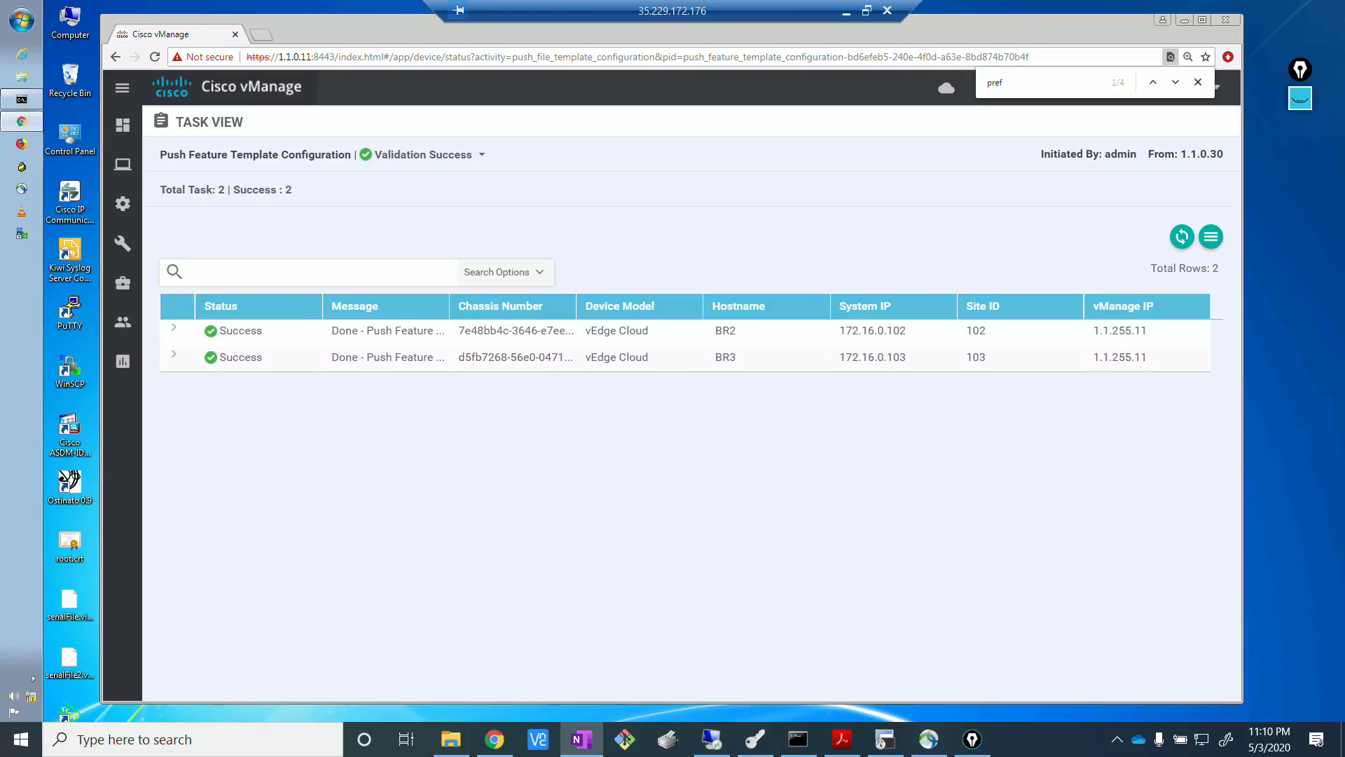
pyautogui.click(688, 597)
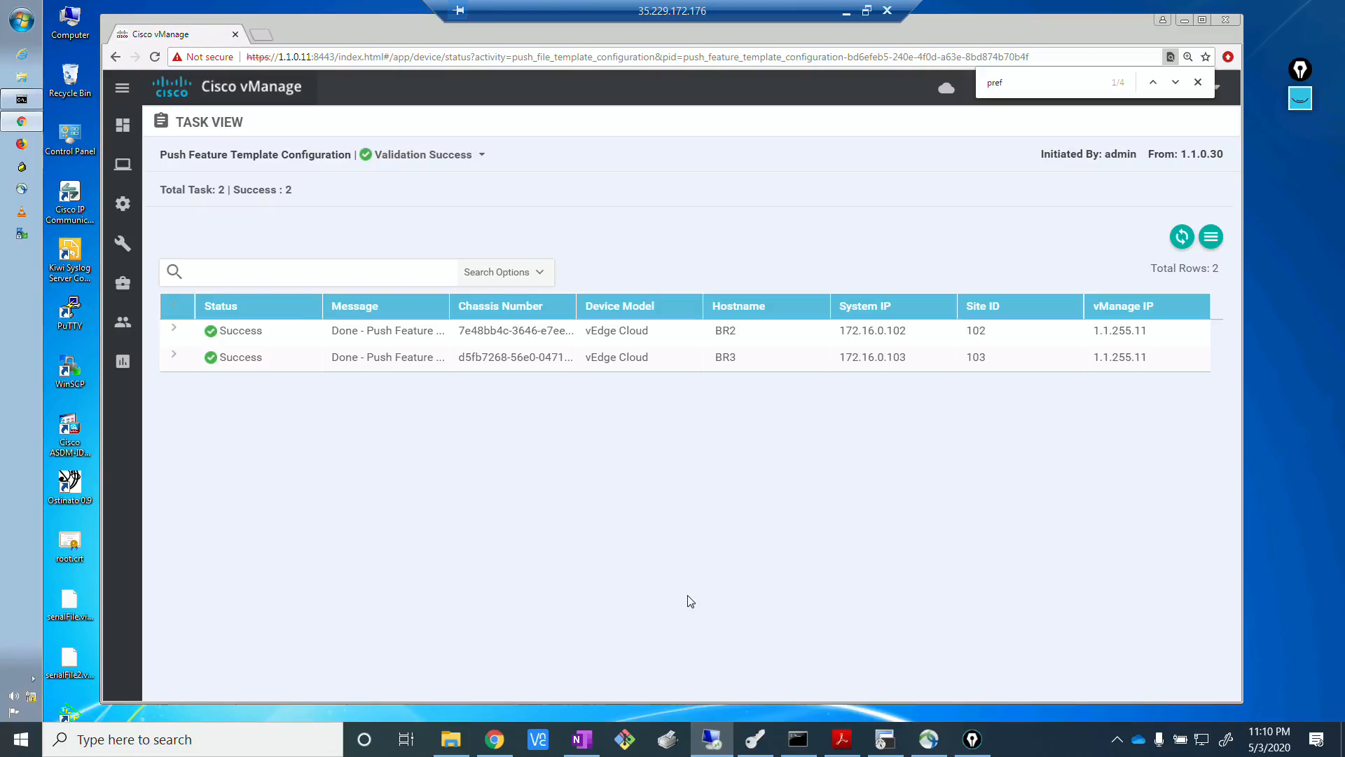
pyautogui.moveTo(123, 203)
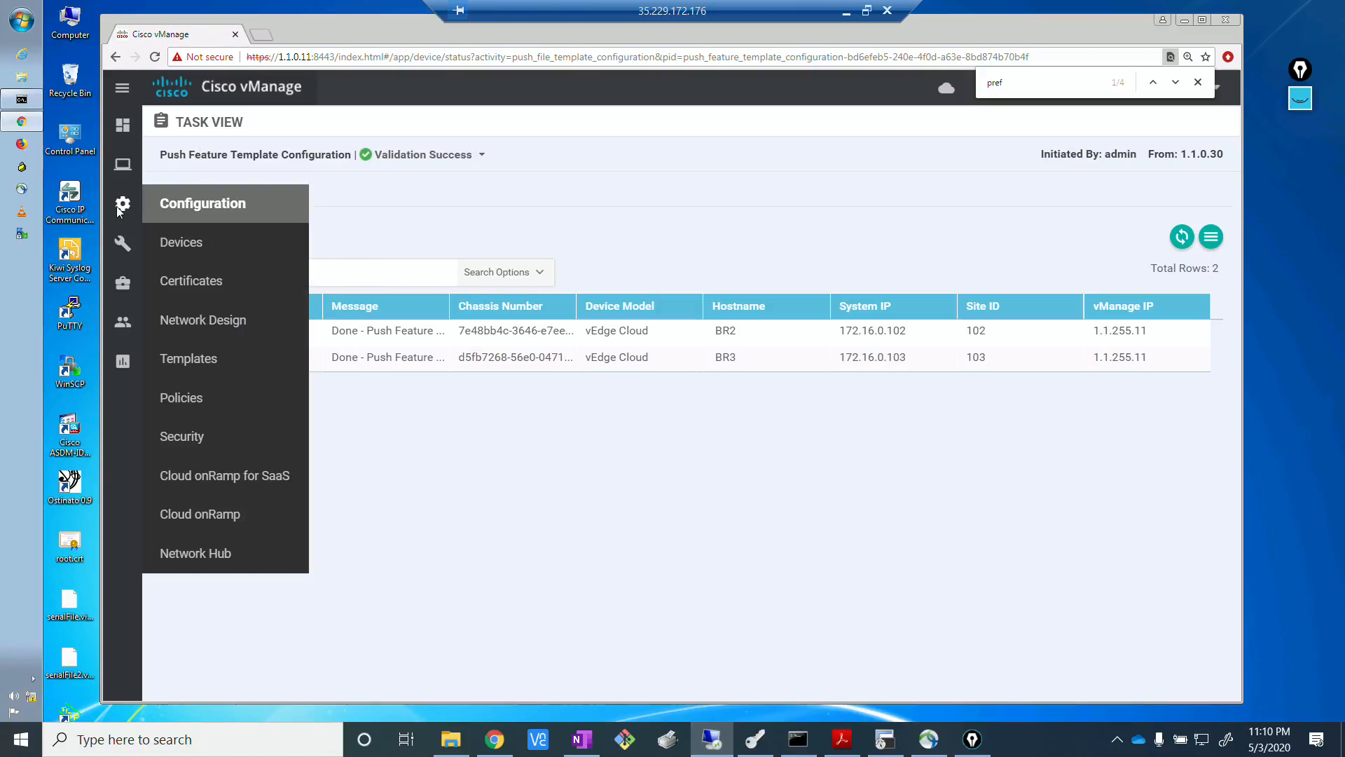
pyautogui.click(177, 361)
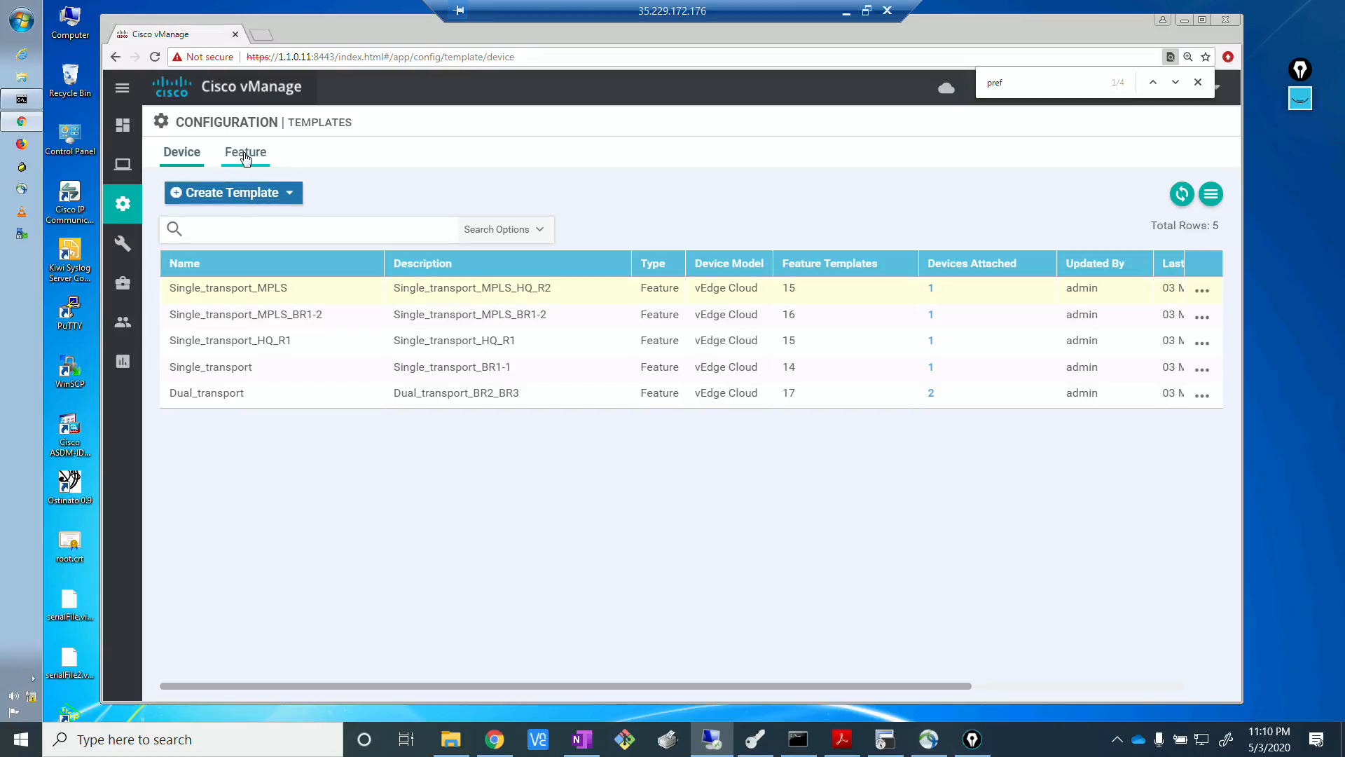
pyautogui.click(244, 153)
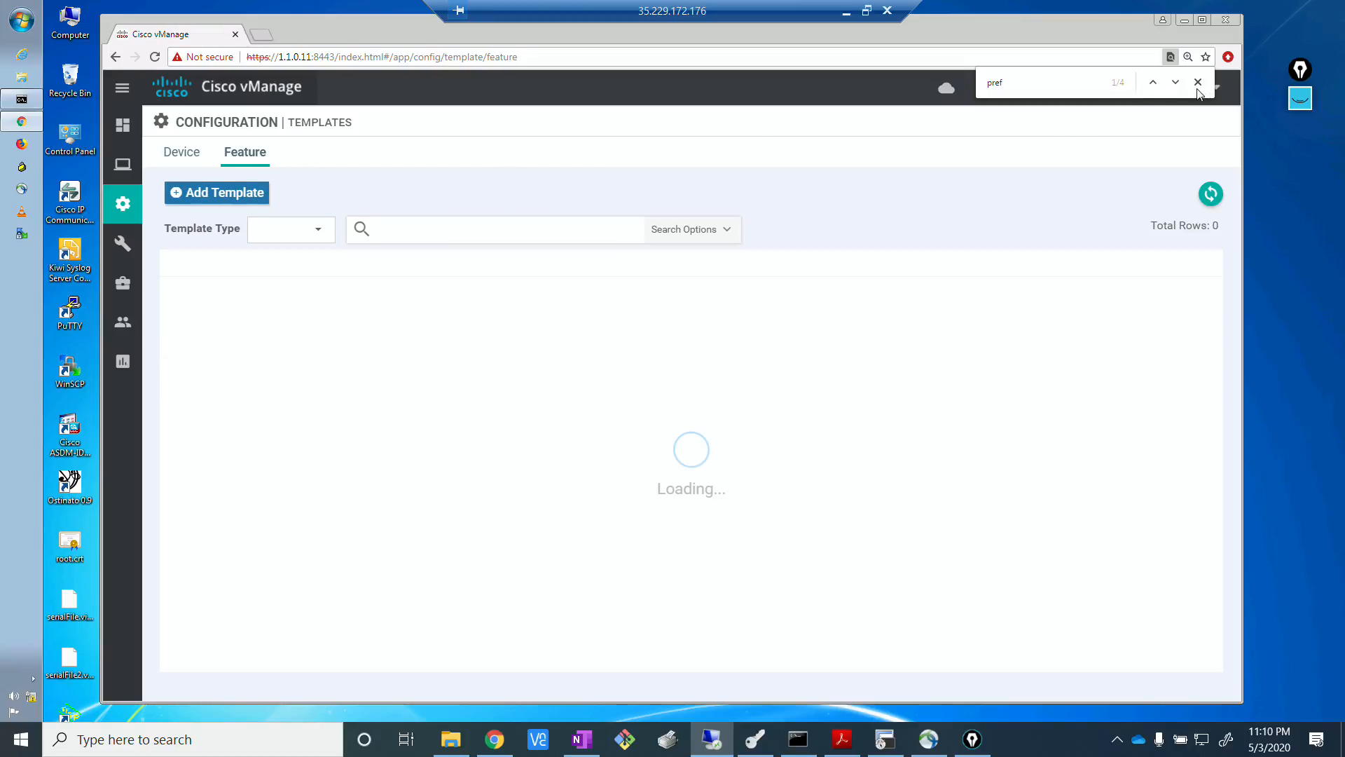
pyautogui.press('Escape')
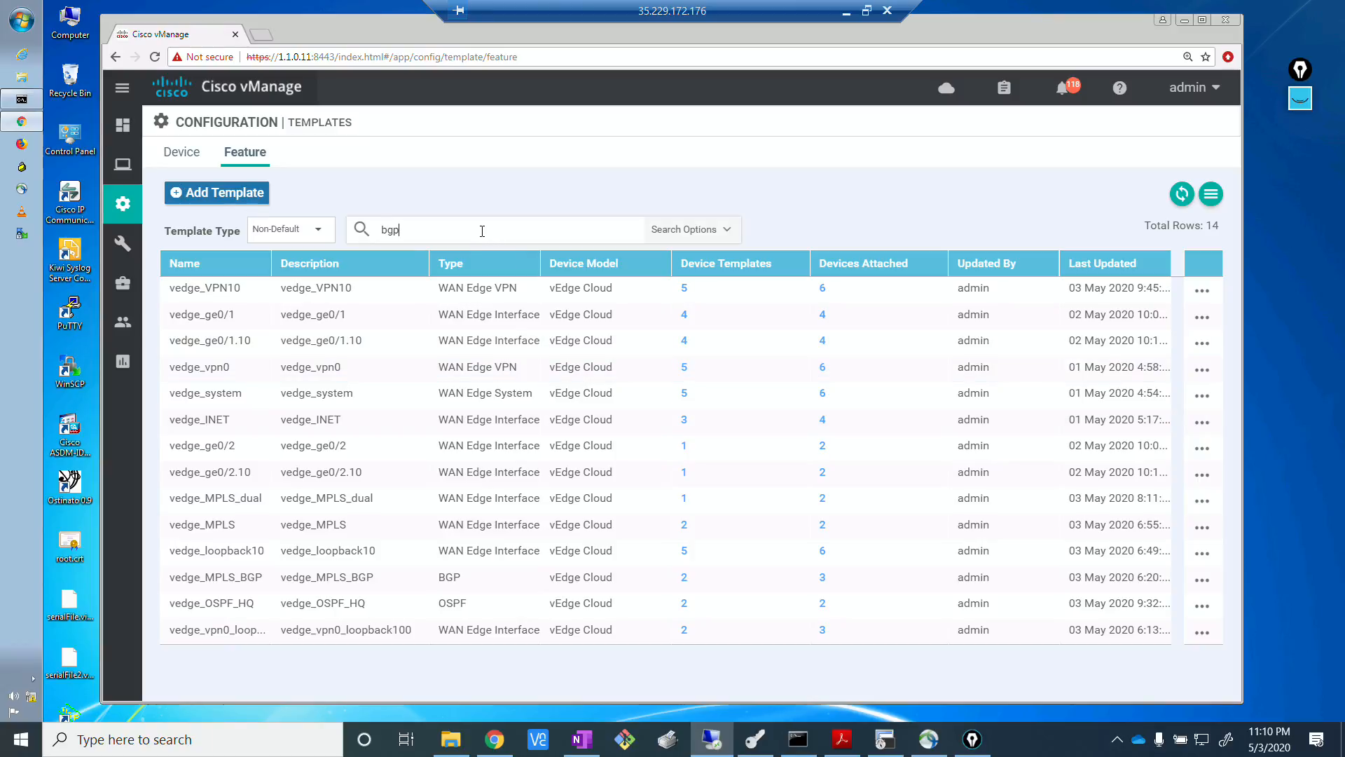
# Filter the feature templates by bgp and open vedge_MPLS_BGP for editing.
pyautogui.press('Return')
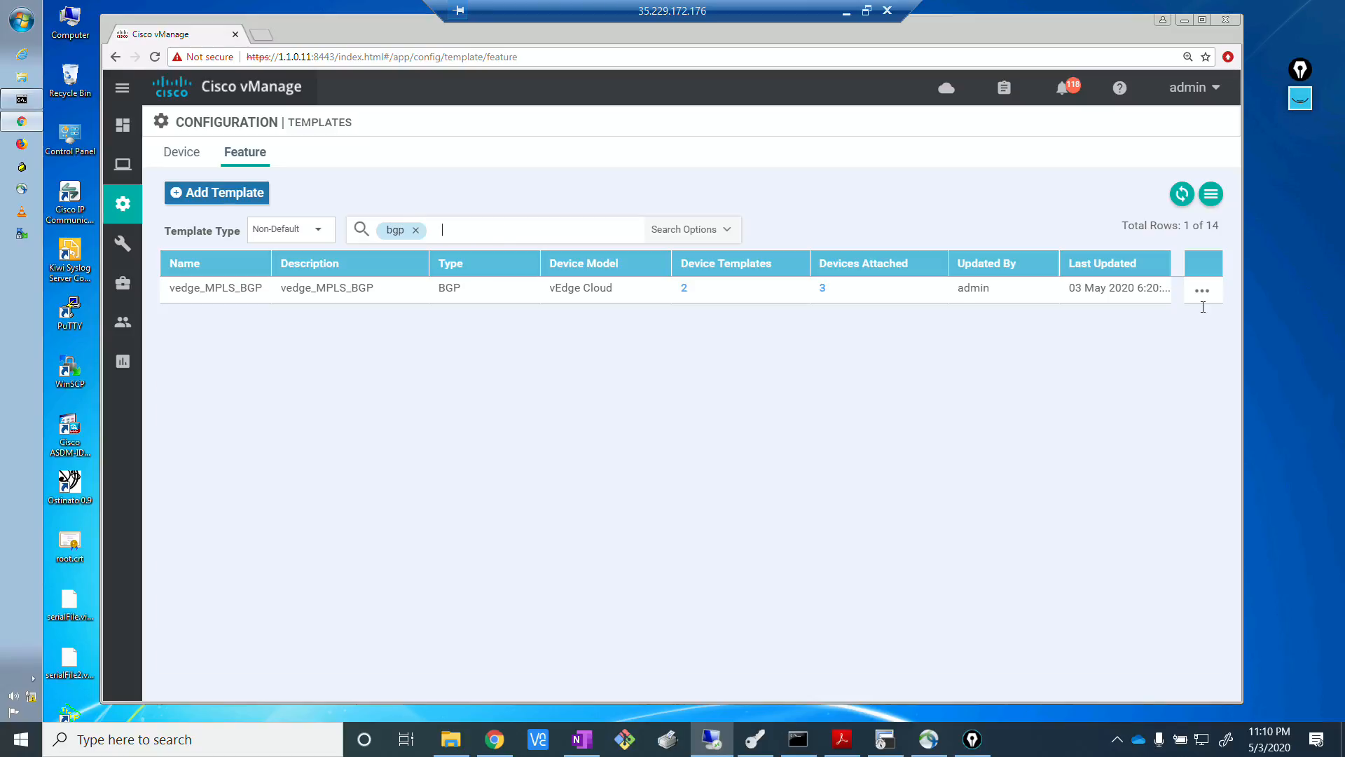
pyautogui.click(1201, 295)
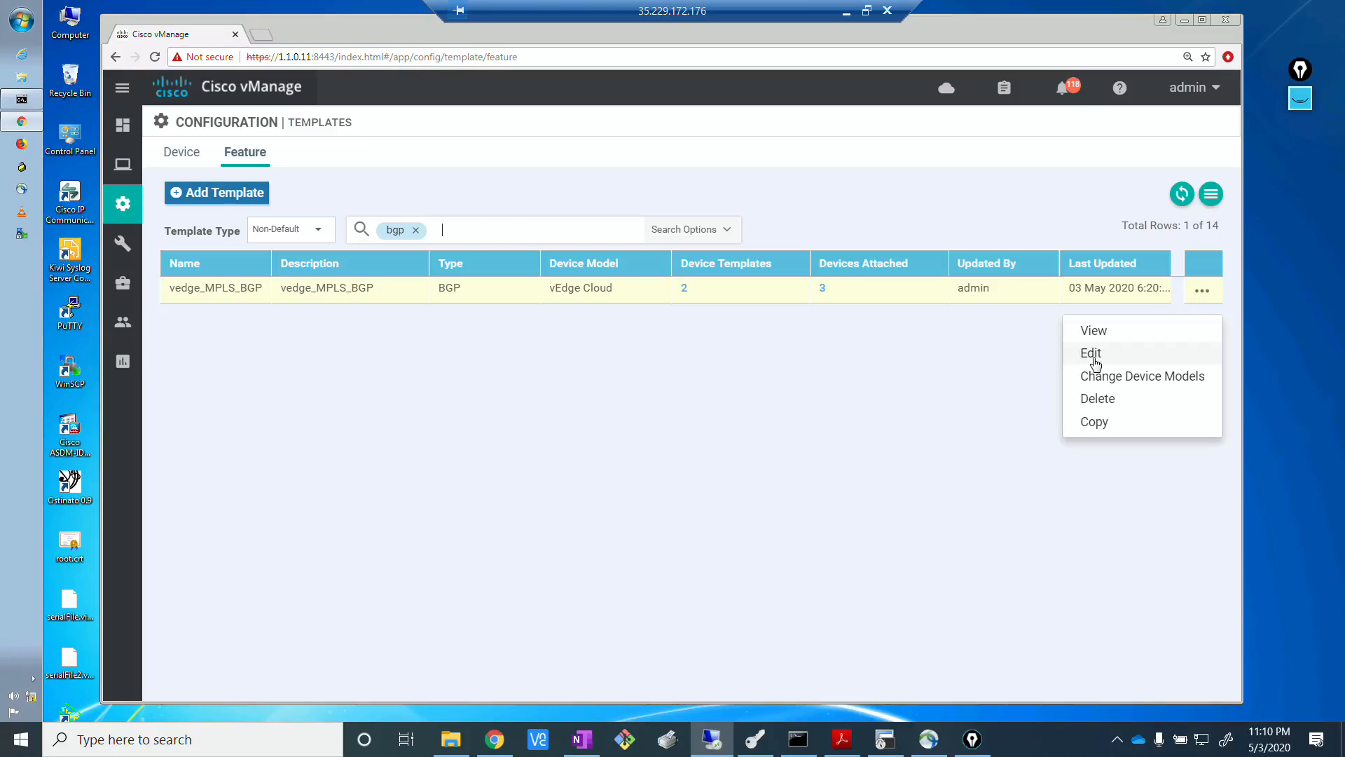
pyautogui.click(1131, 352)
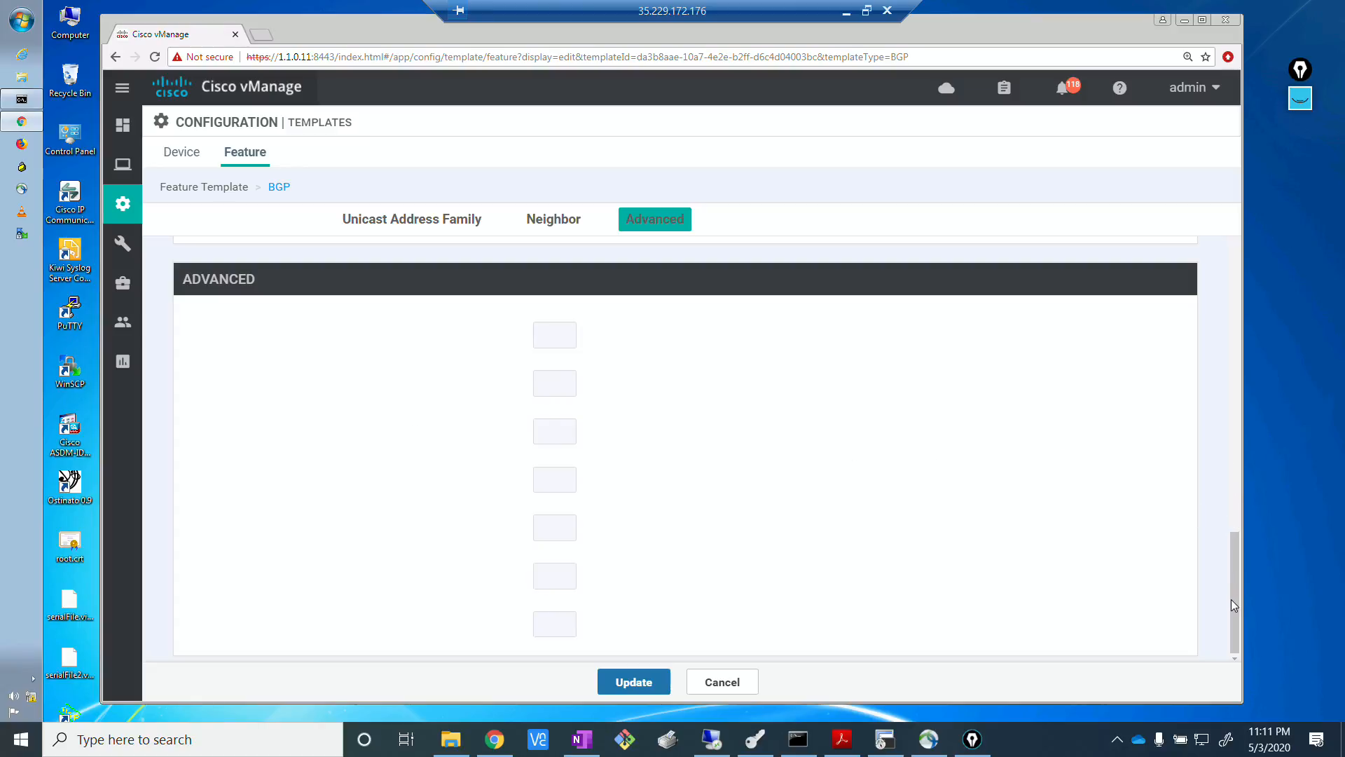
# Edit the ***MPLS PE**** neighbor, turn on its address family as a global setting and choose ipv4-unicast.
pyautogui.click(564, 223)
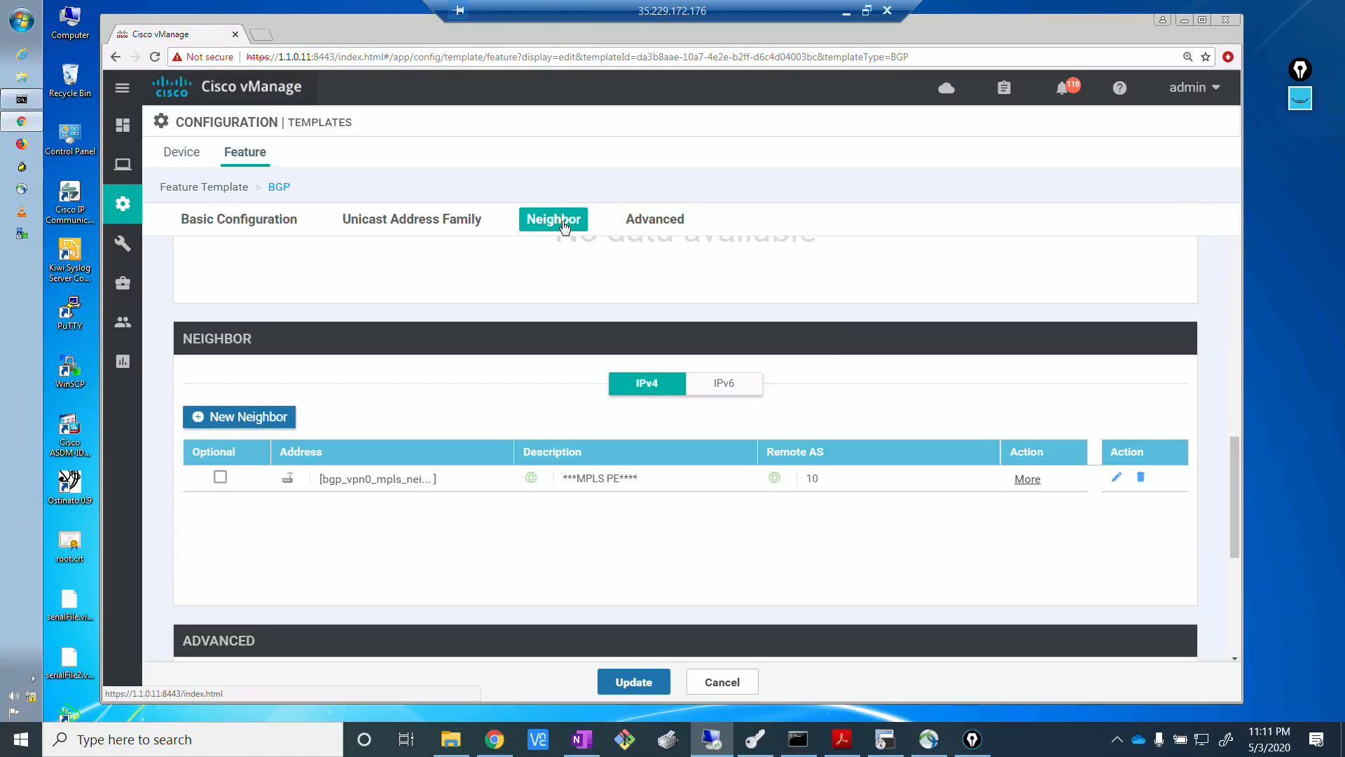
pyautogui.click(1117, 480)
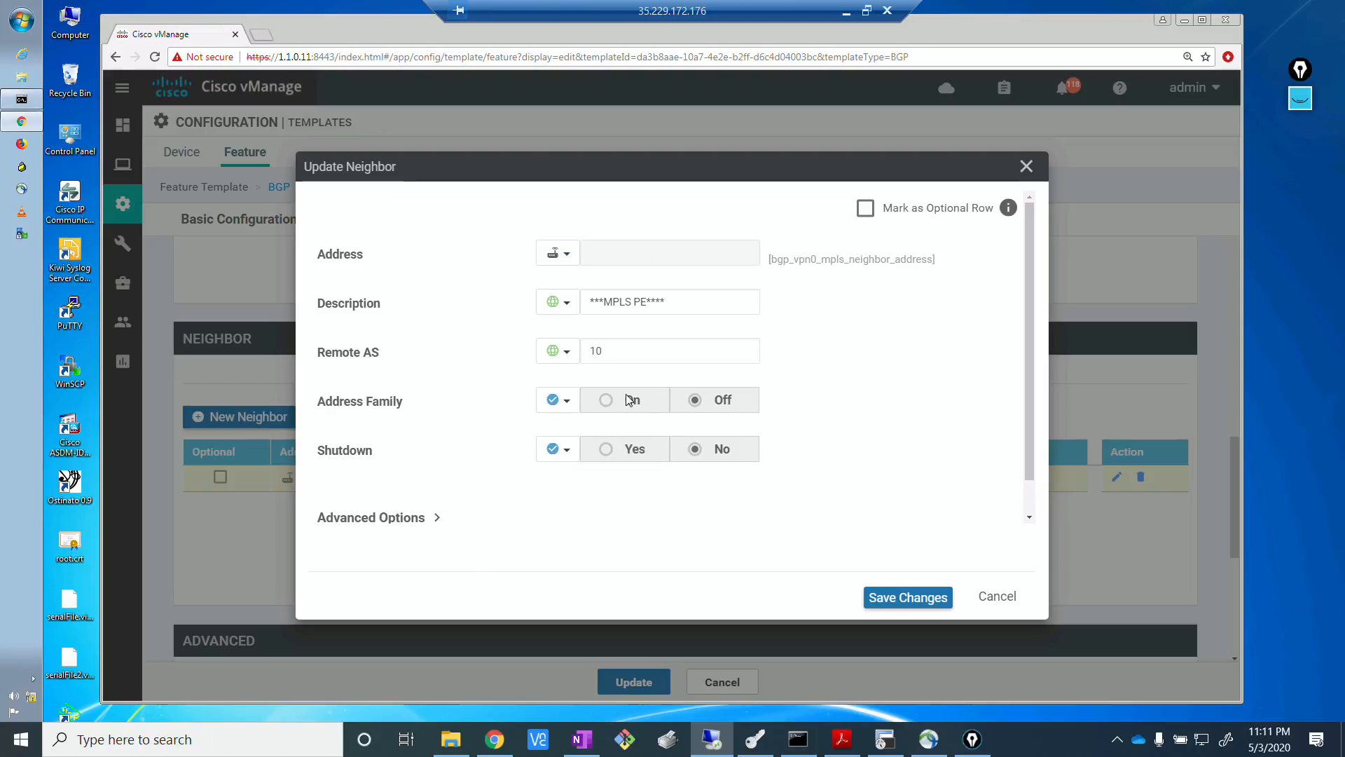
pyautogui.click(558, 401)
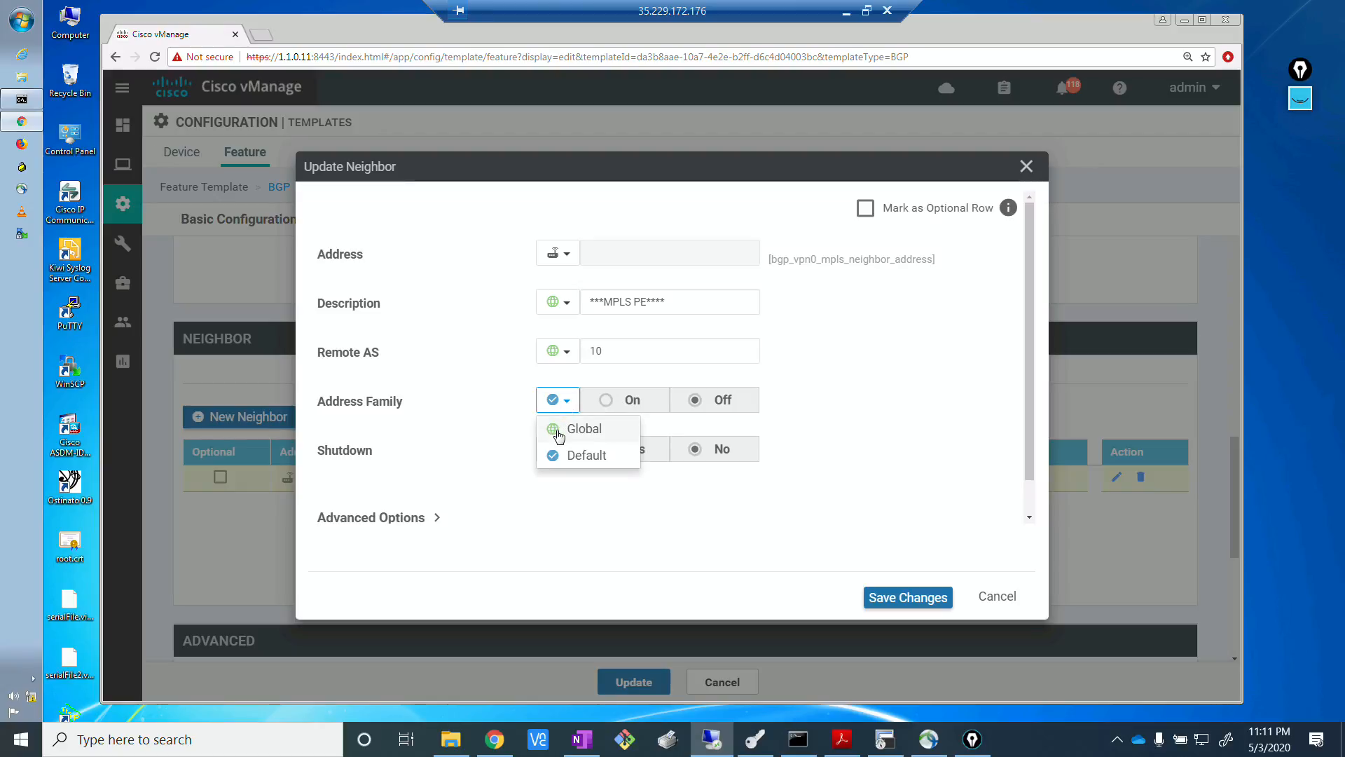
pyautogui.click(558, 426)
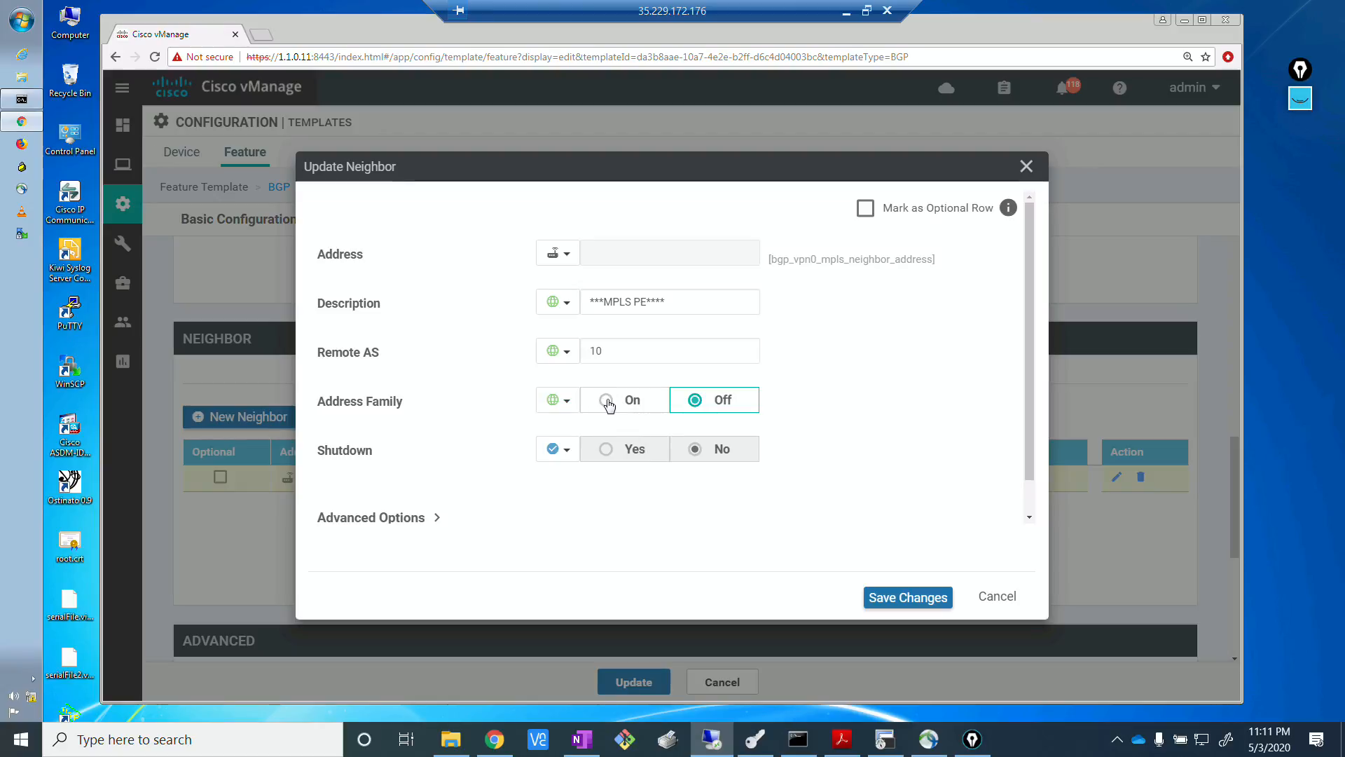
pyautogui.click(607, 401)
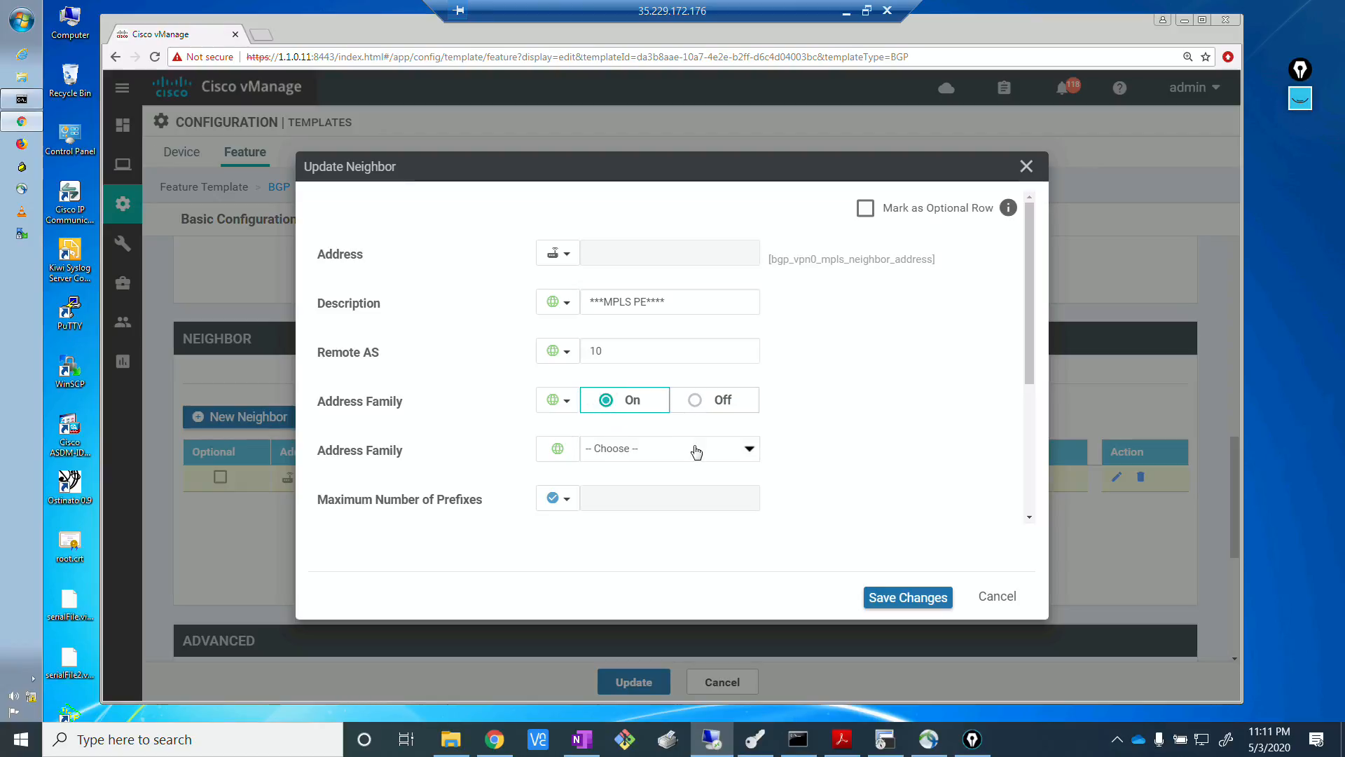
pyautogui.click(744, 451)
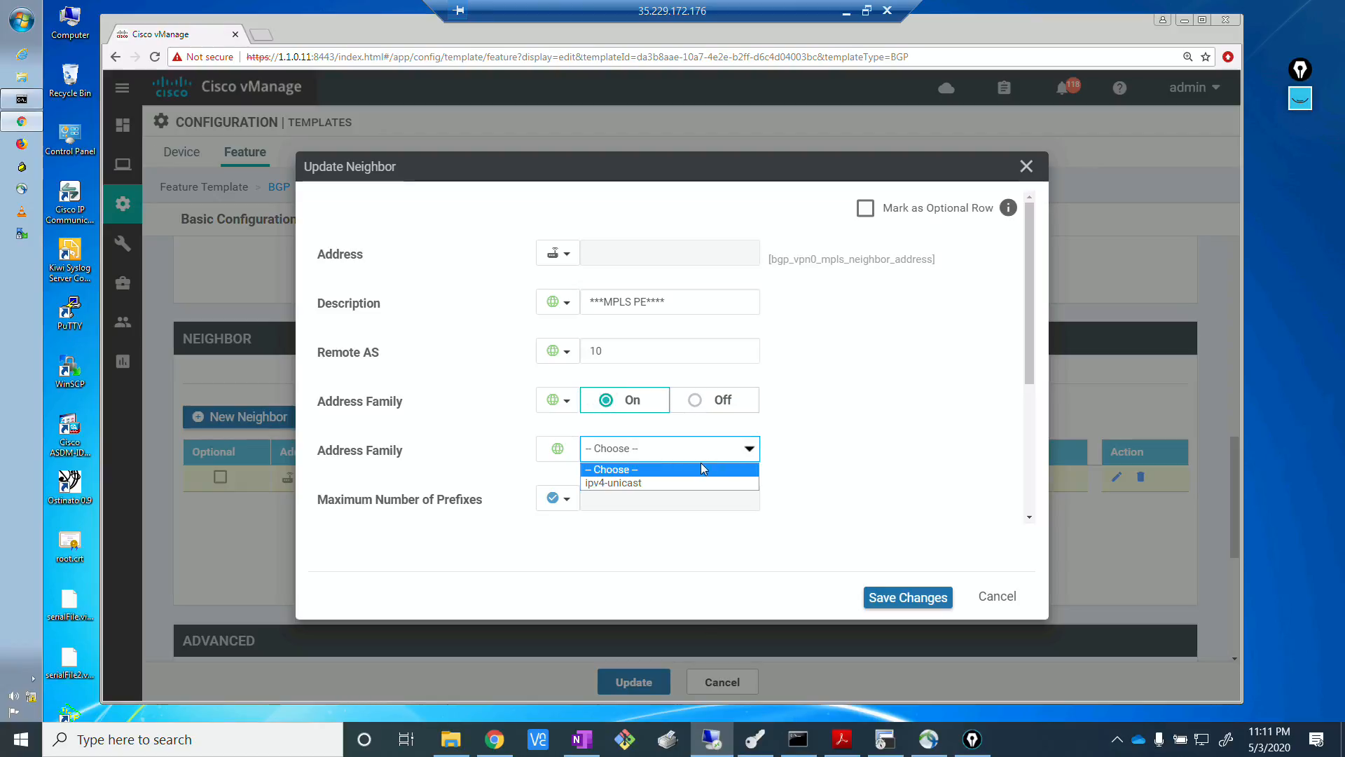
pyautogui.click(670, 482)
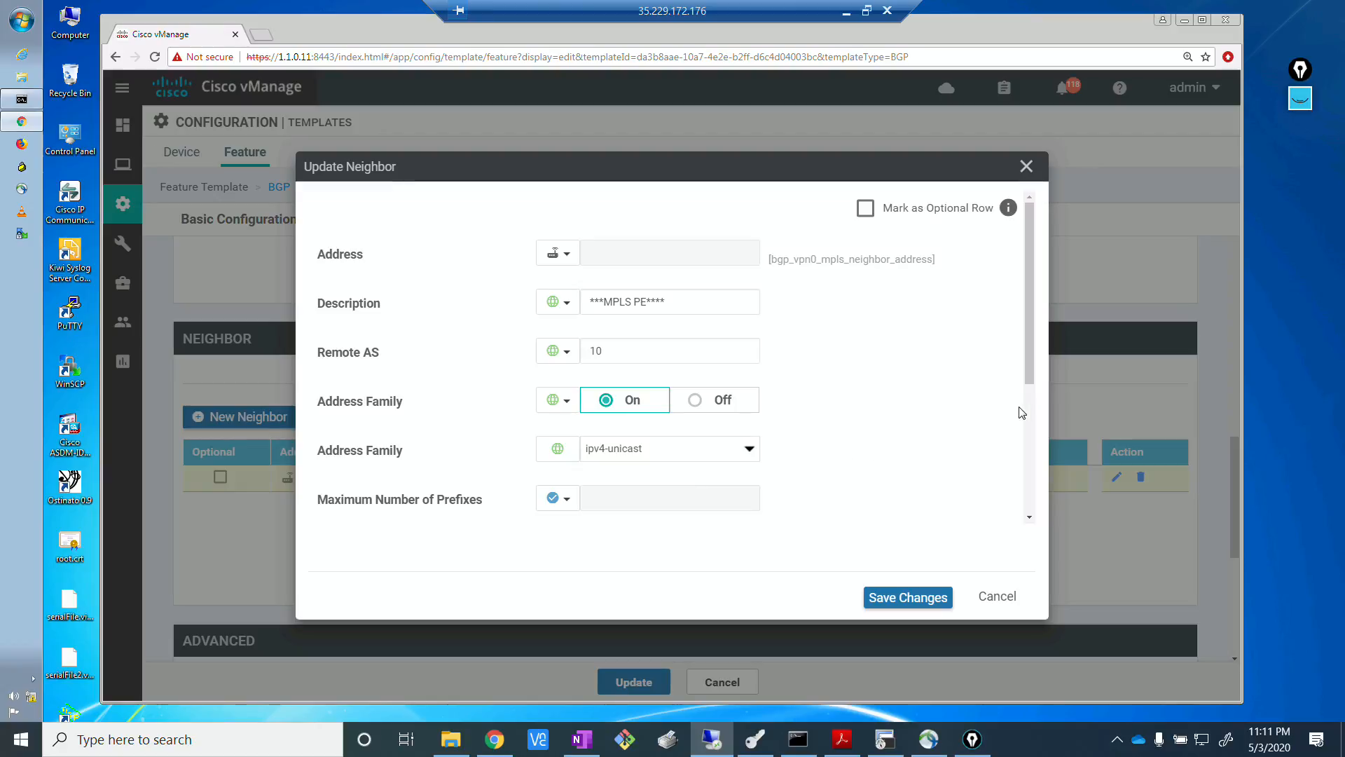
# Expand the neighbor's advanced options and examine the Next-Hop Self, community, source interface and timer settings.
pyautogui.moveTo(1034, 384); pyautogui.dragTo(1029, 523)
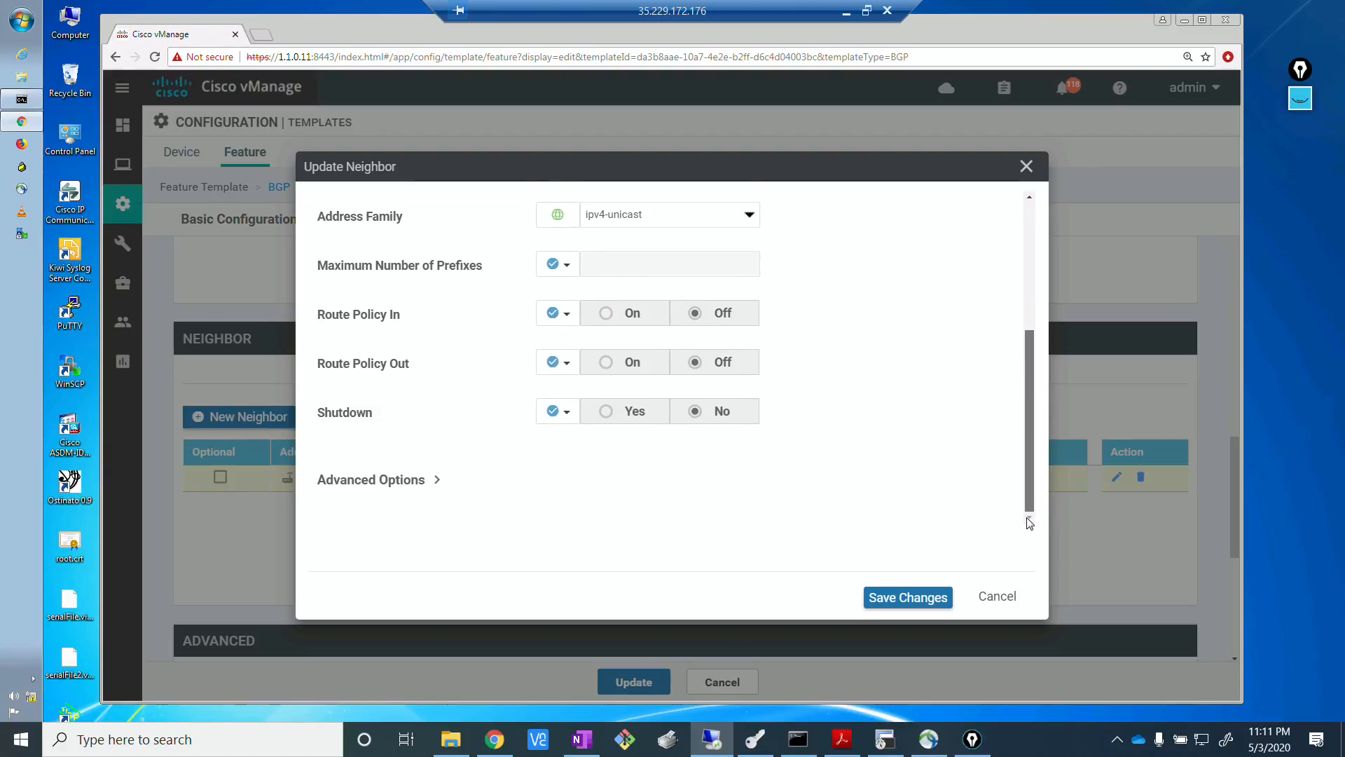
pyautogui.click(415, 480)
pyautogui.scroll(2, 947, 378)
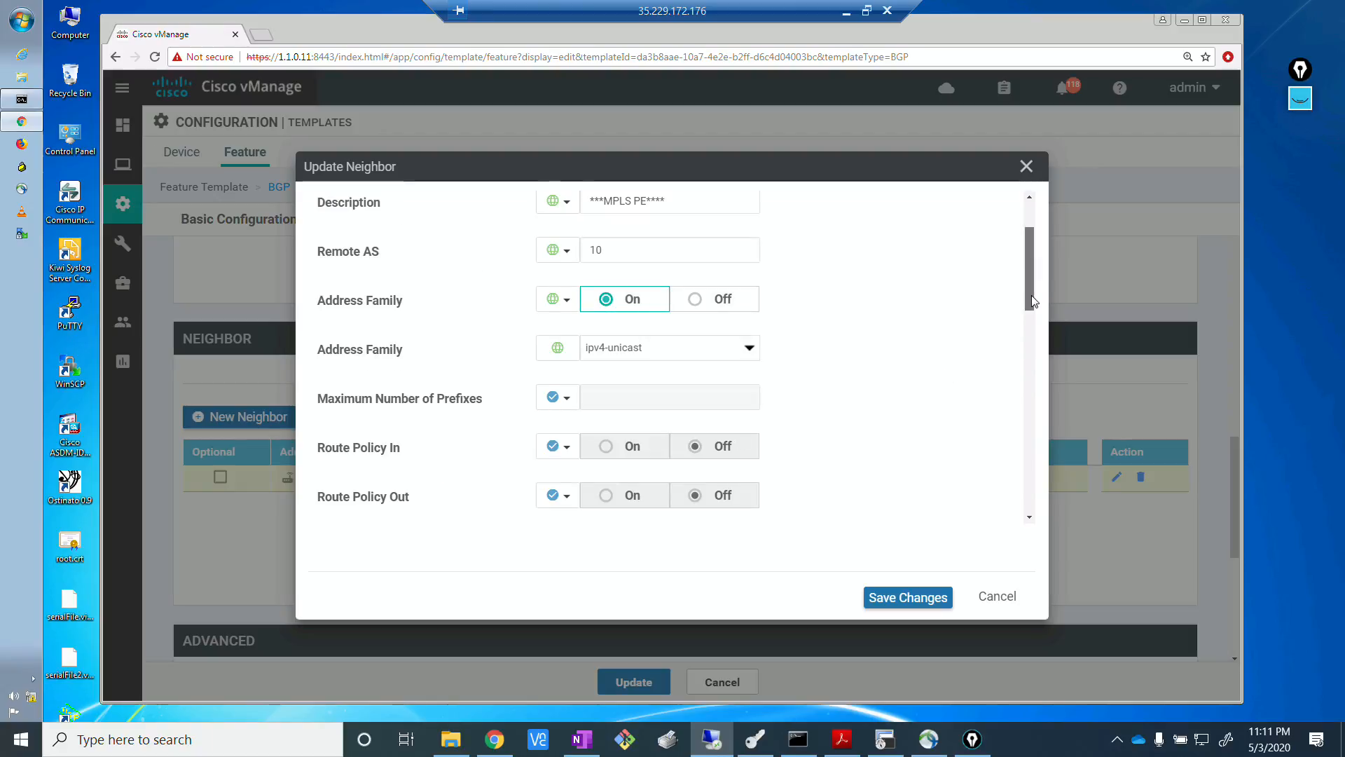
pyautogui.moveTo(1030, 281); pyautogui.dragTo(1034, 408)
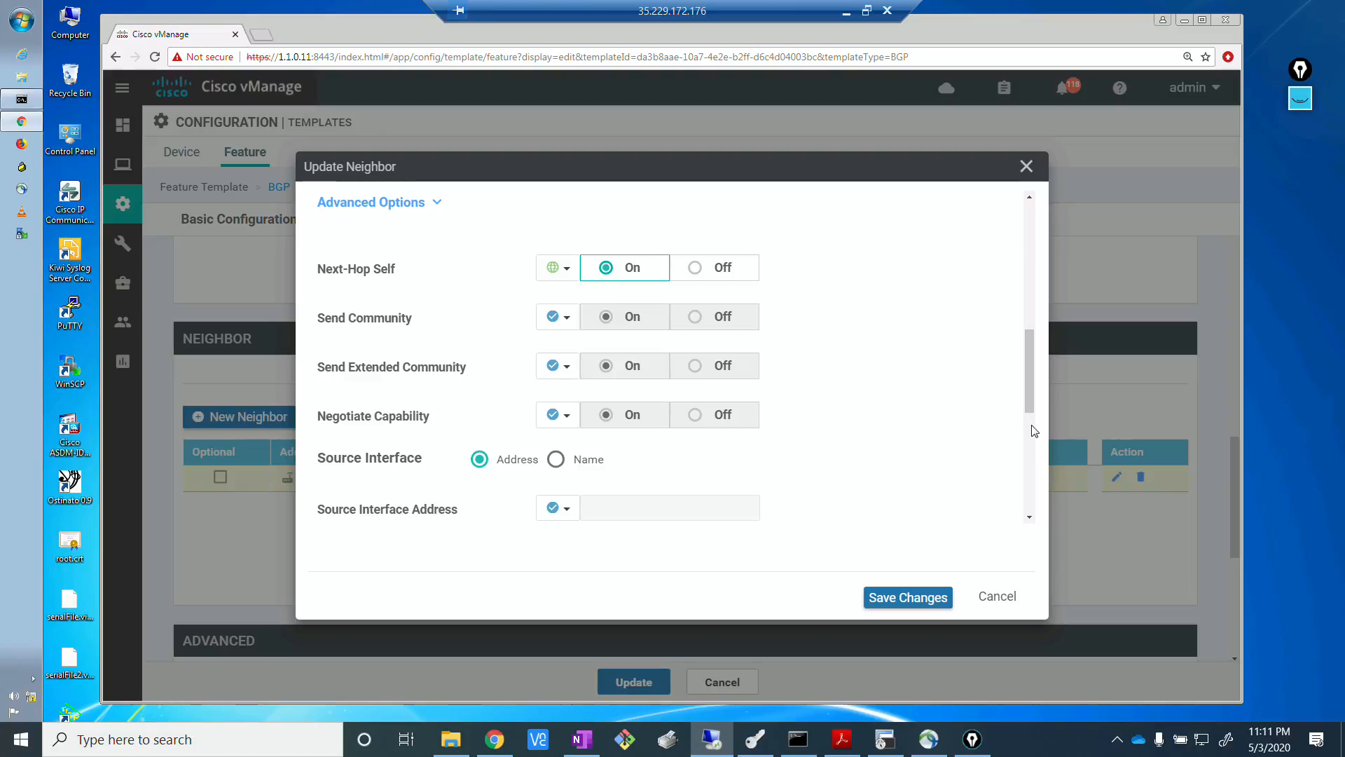
pyautogui.moveTo(1027, 406); pyautogui.dragTo(1036, 522)
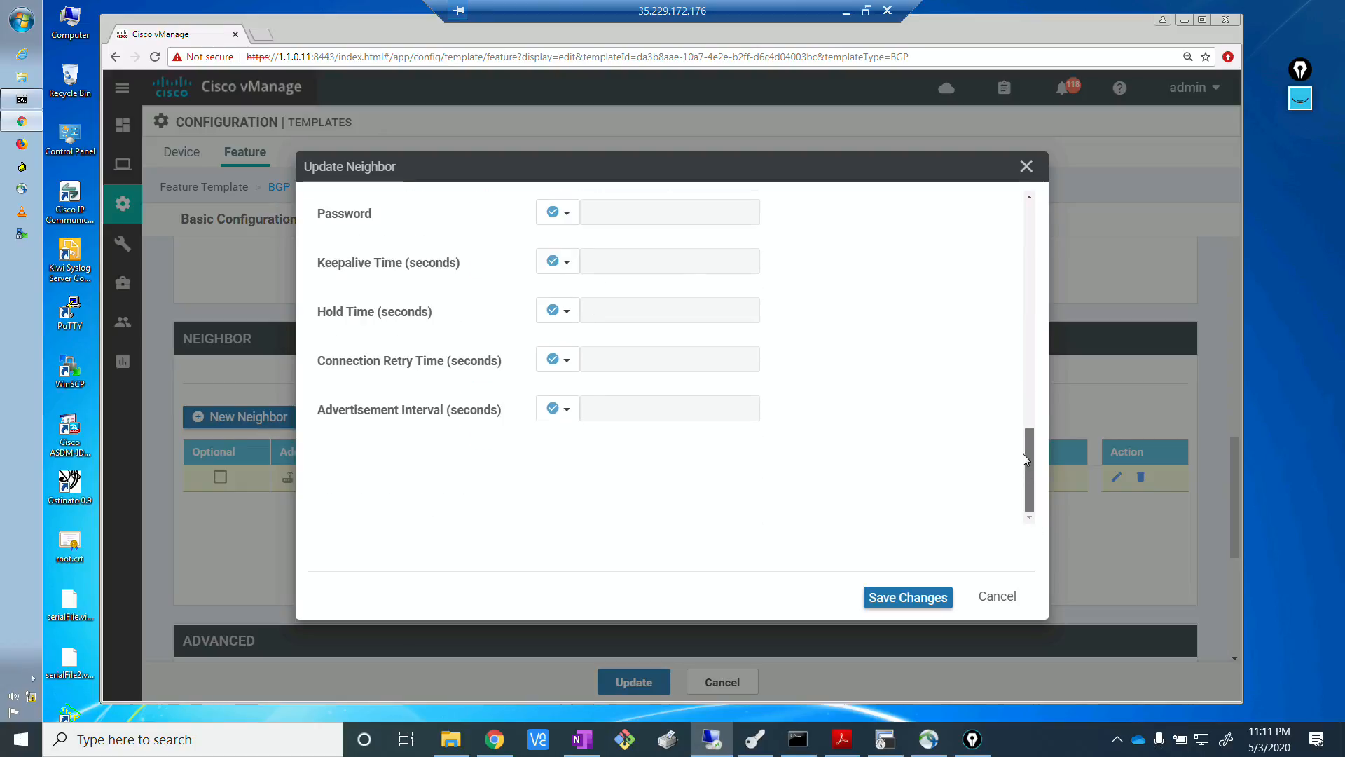
pyautogui.scroll(6, 1022, 413)
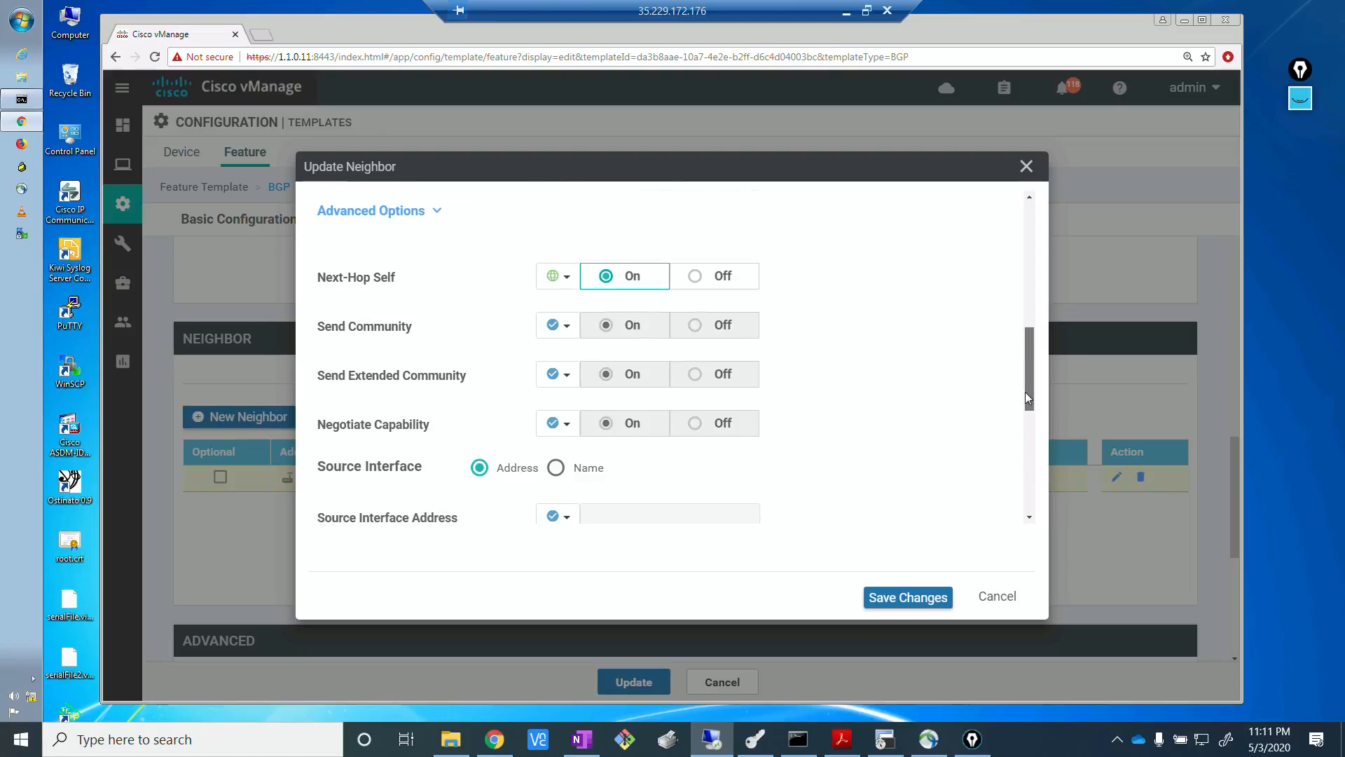
pyautogui.scroll(2, 1027, 385)
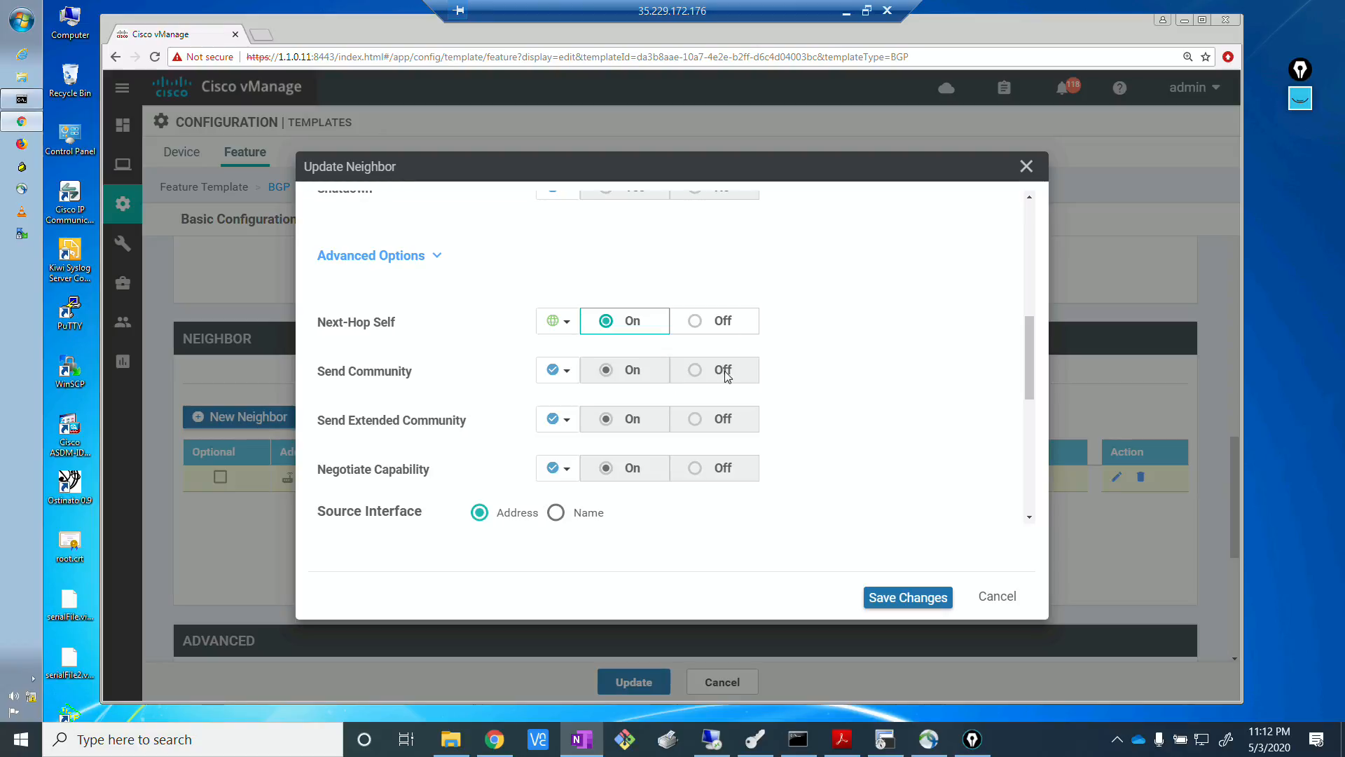
pyautogui.click(1031, 360)
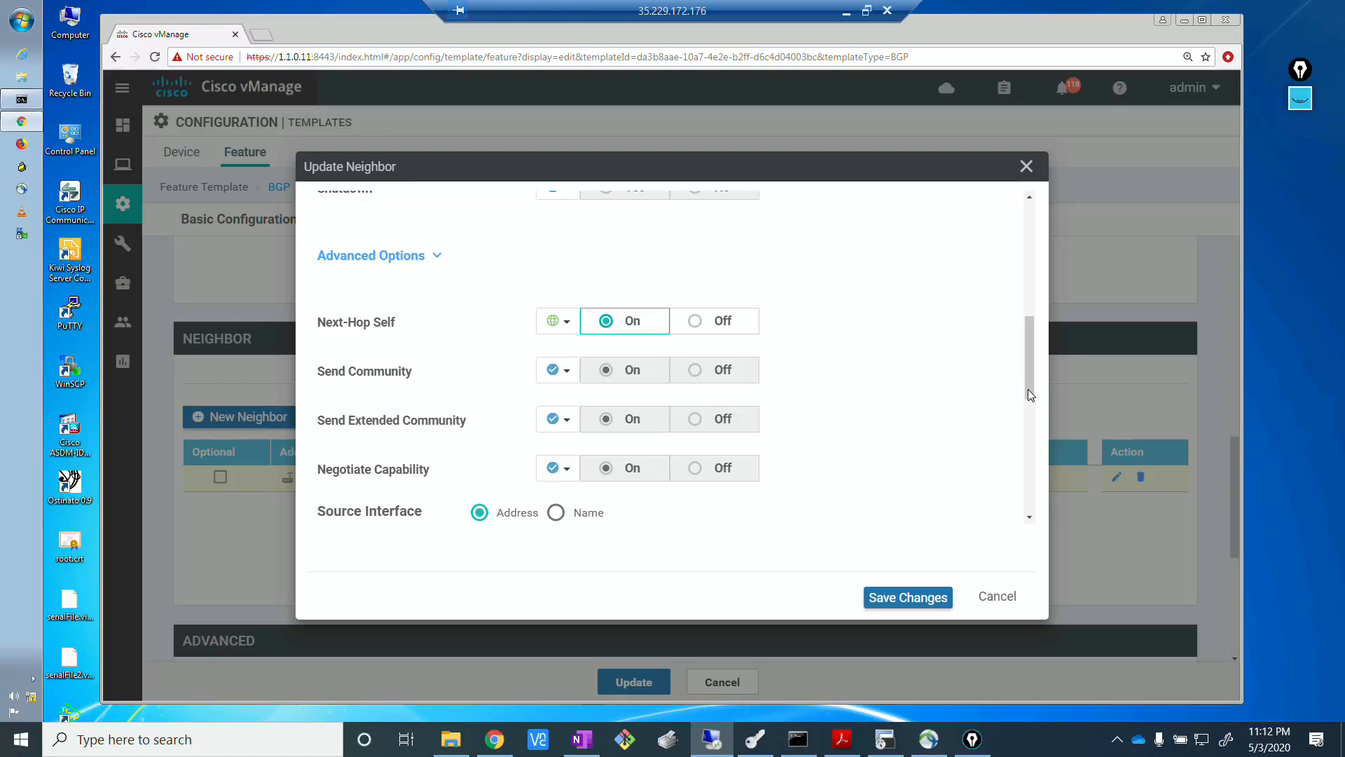
# Turn on Route Policy Out for the MPLS PE neighbor as a global setting.
pyautogui.moveTo(1028, 392); pyautogui.dragTo(1028, 304)
pyautogui.scroll(1, 770, 397)
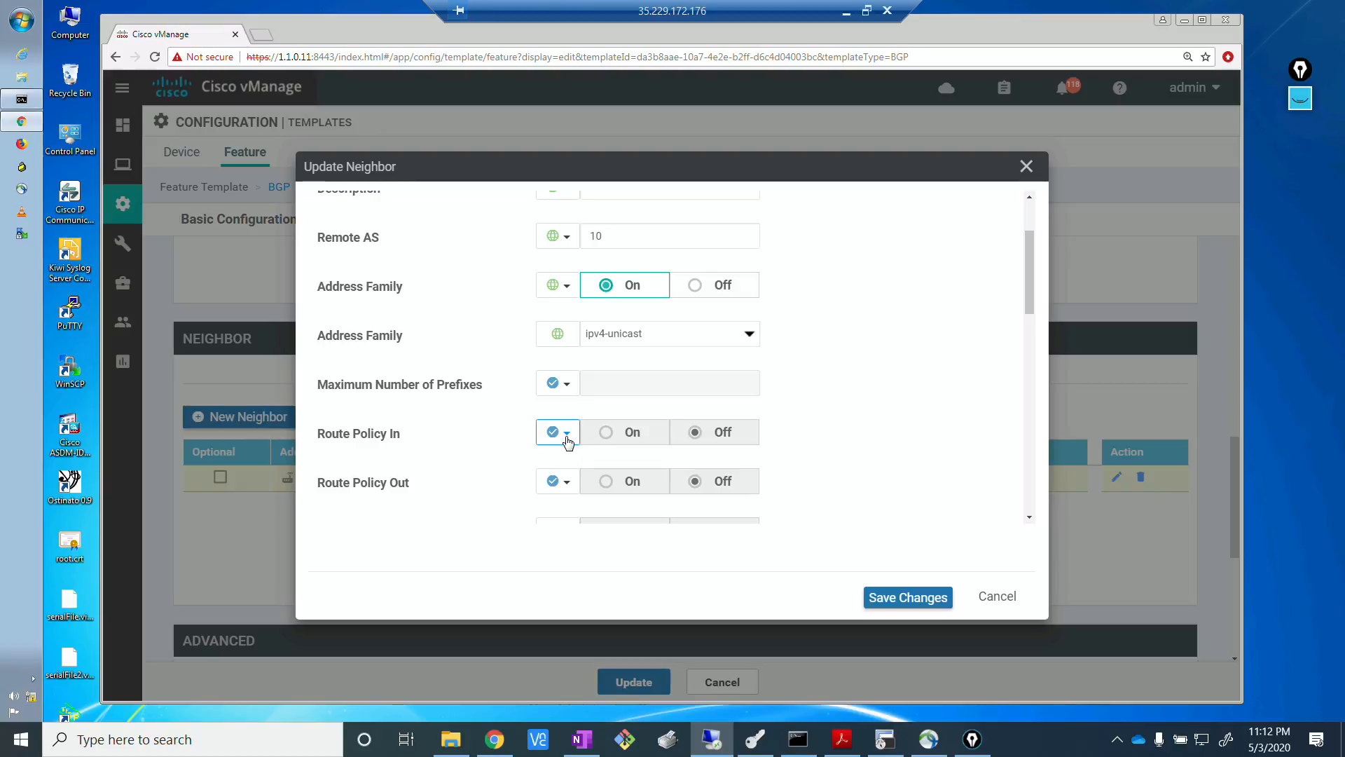
pyautogui.click(565, 484)
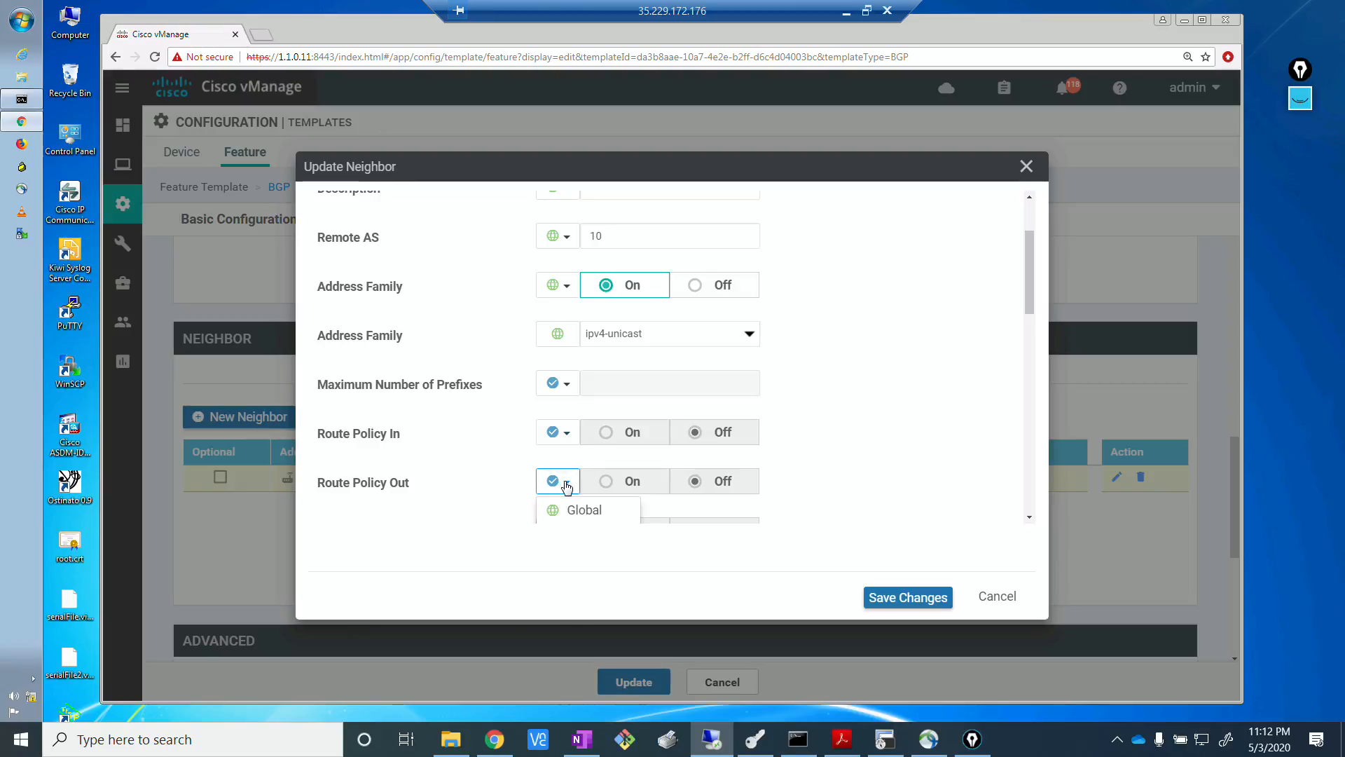
pyautogui.click(594, 516)
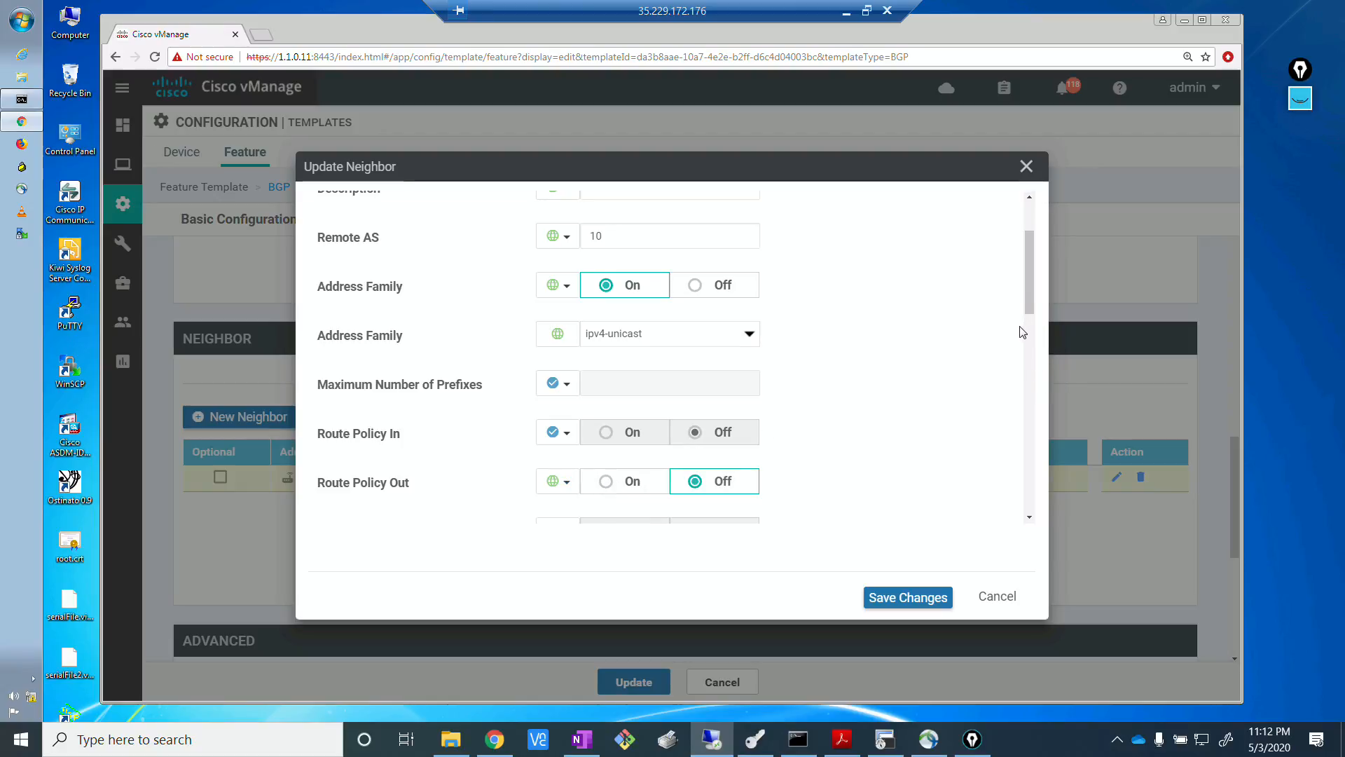
pyautogui.moveTo(1029, 297); pyautogui.dragTo(1028, 324)
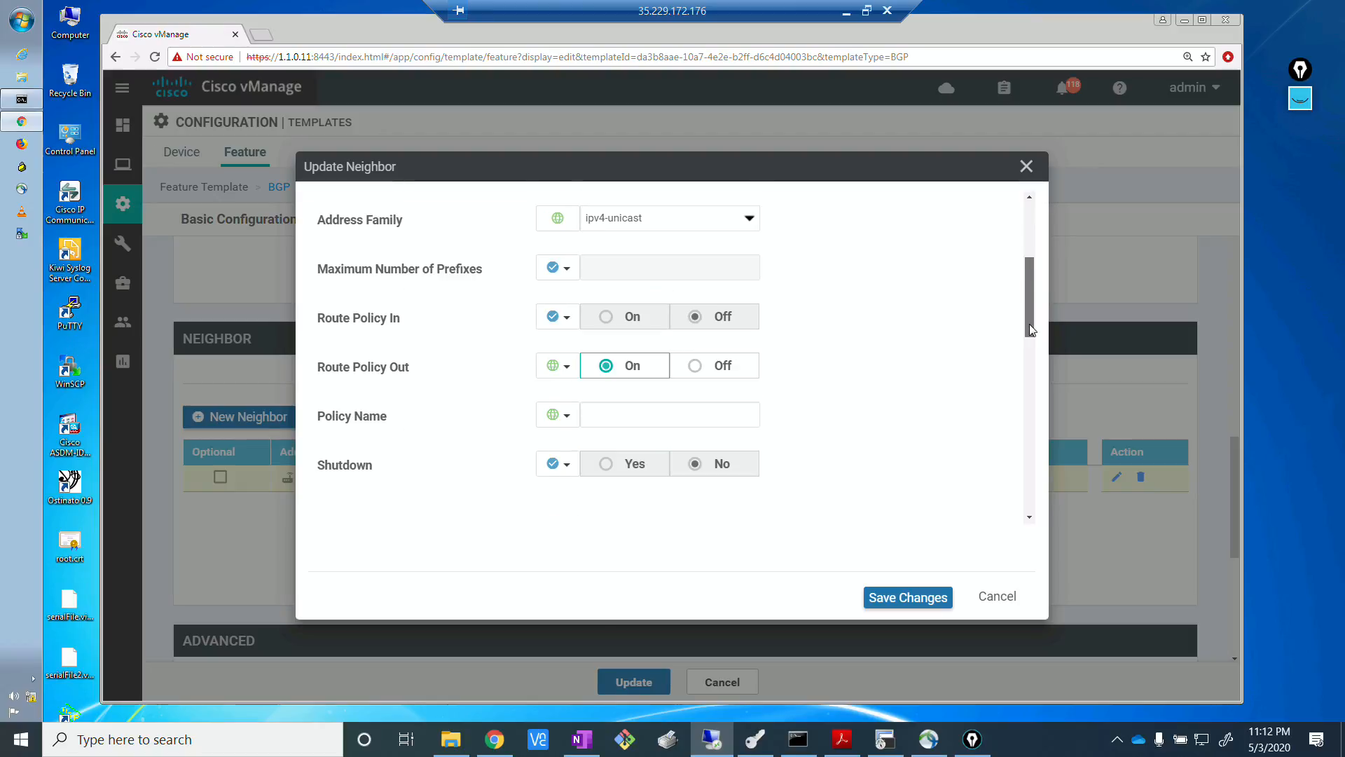
pyautogui.click(678, 415)
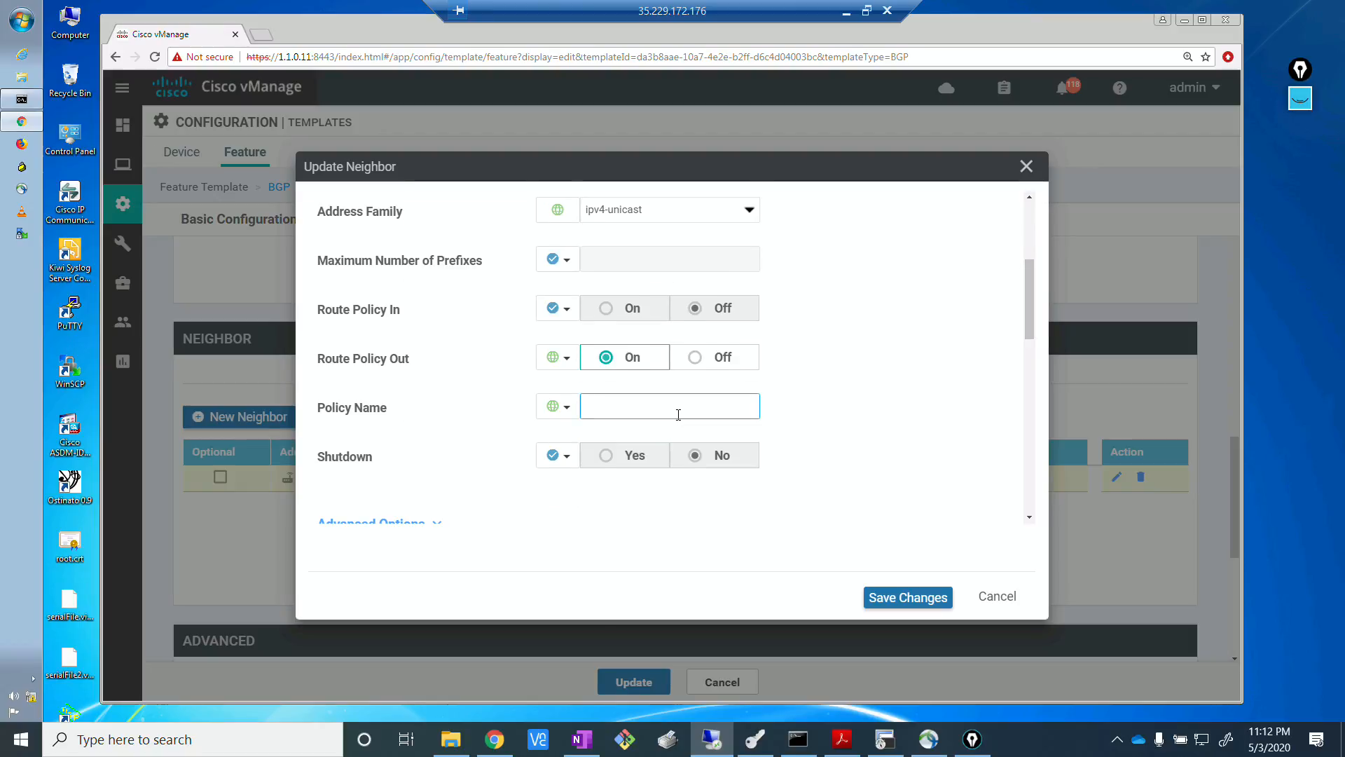
pyautogui.write('BGP_TO_')
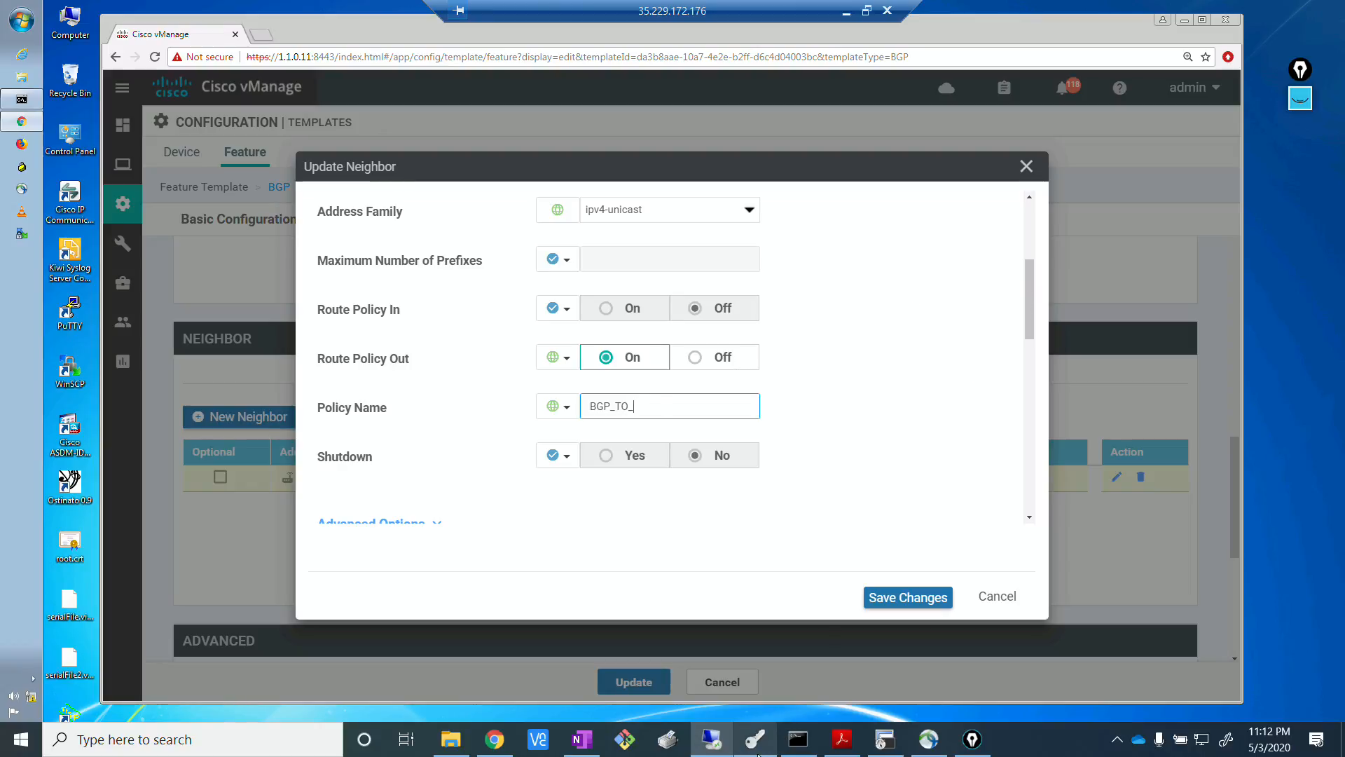
# Switch to the BR1-2 terminal session and examine the policy lists and route-policy names in its running configuration.
pyautogui.click(886, 739)
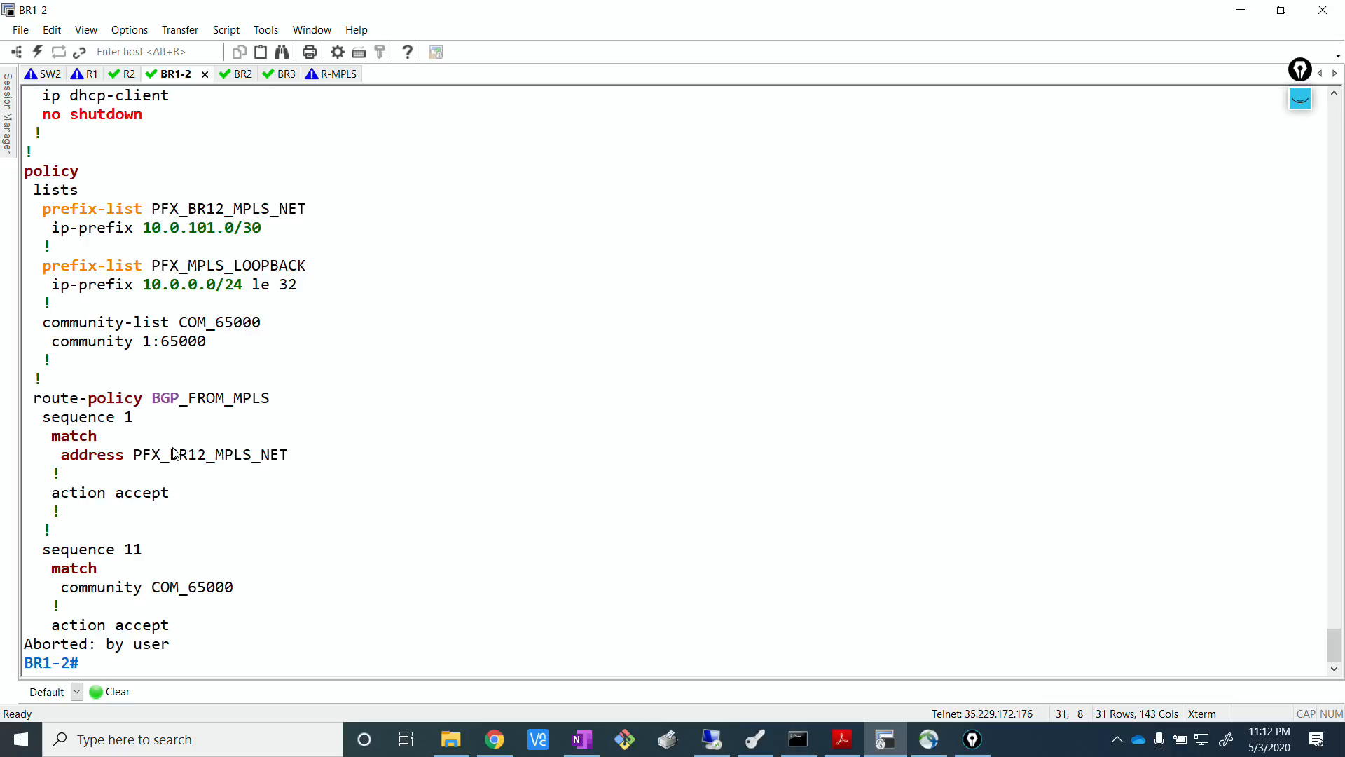
pyautogui.press('Return')
pyautogui.press('Return')
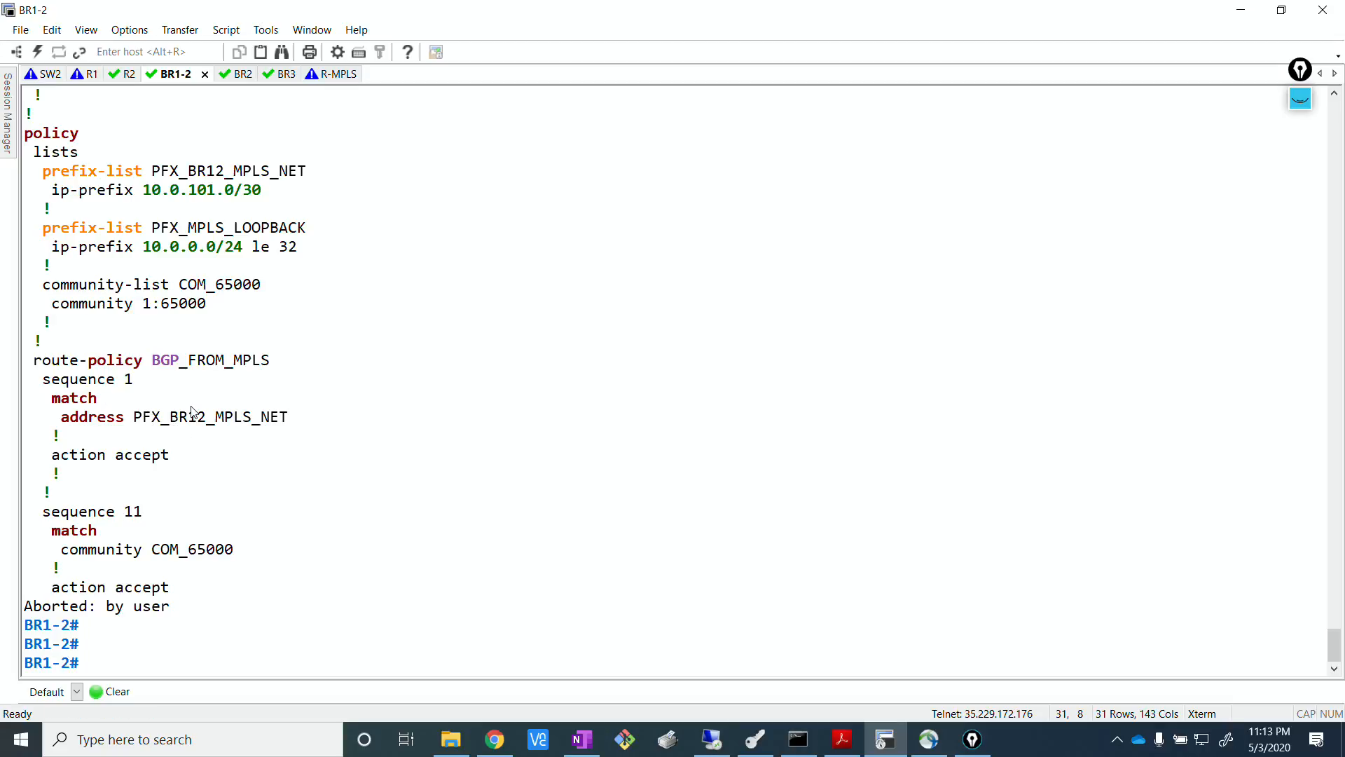
pyautogui.scroll(4, 195, 412)
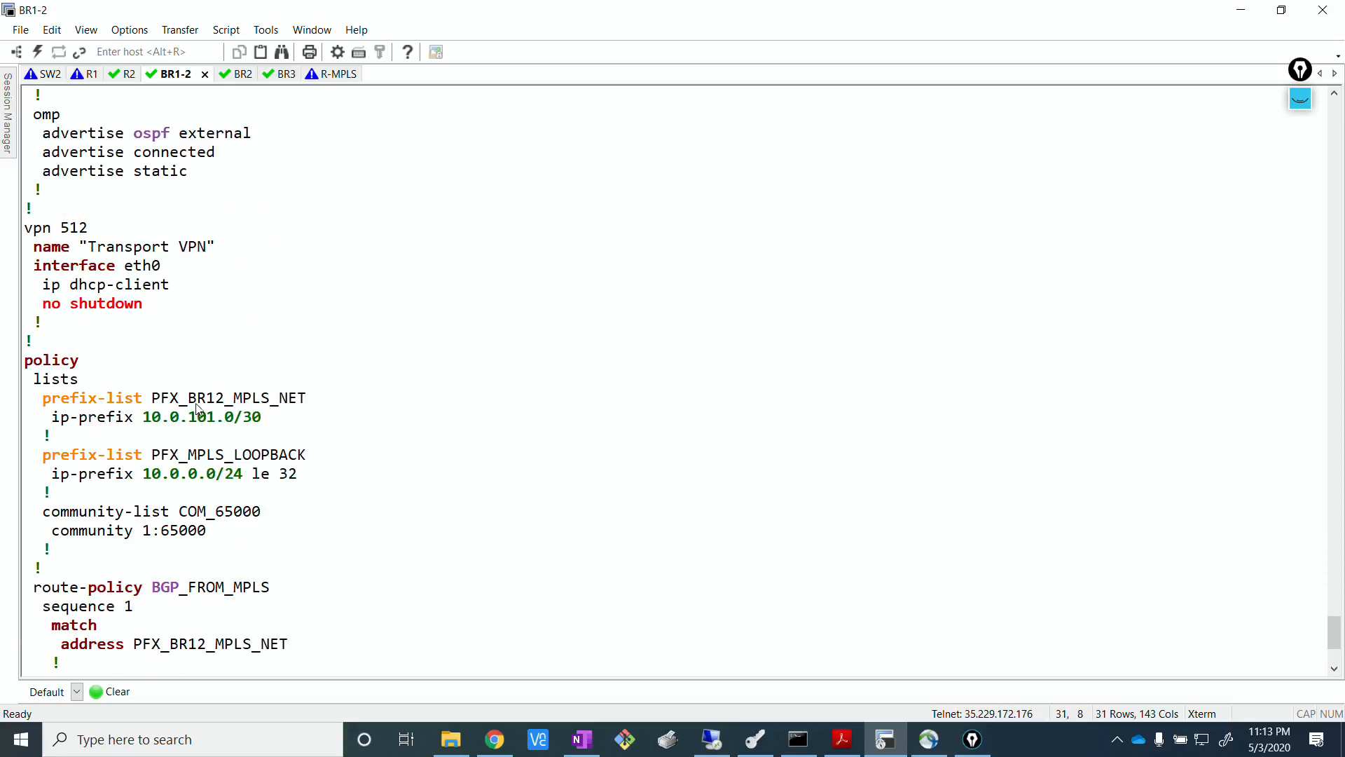
pyautogui.scroll(-4, 225, 394)
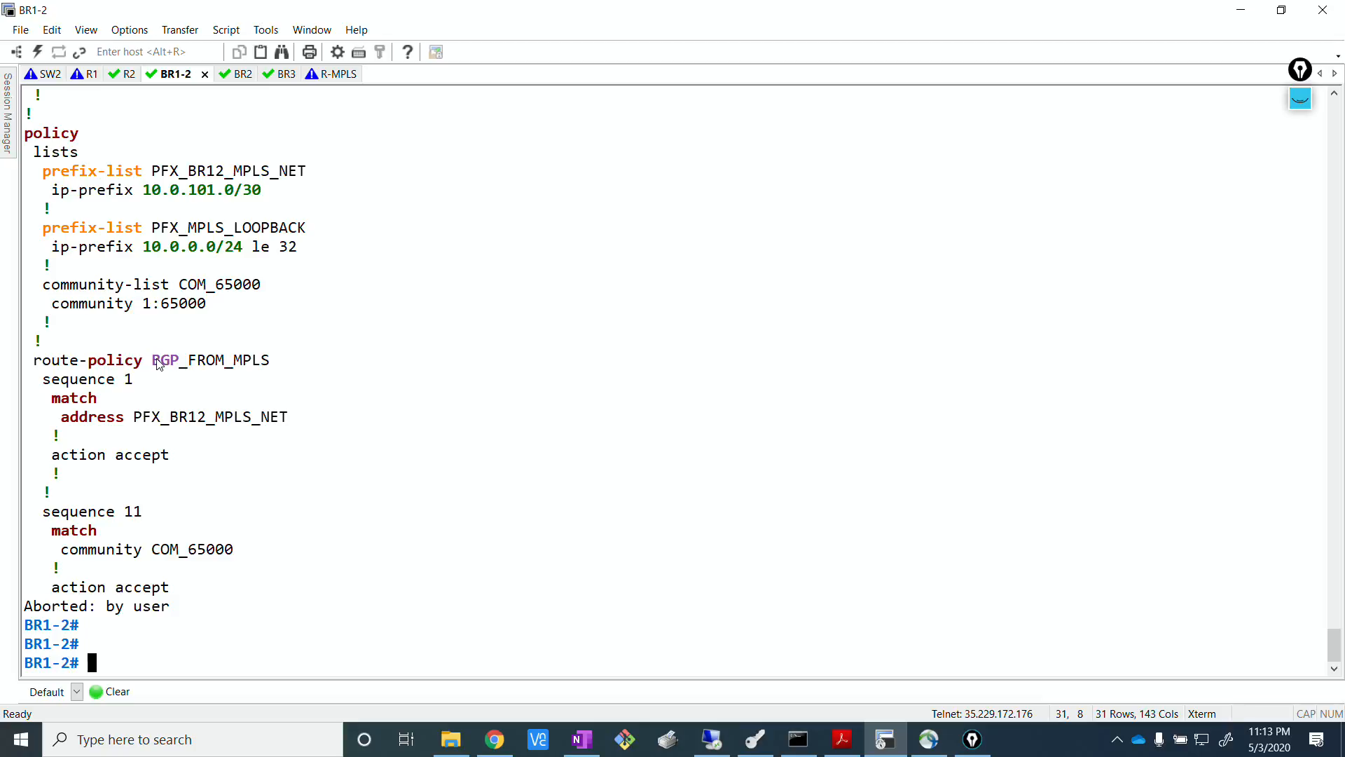
pyautogui.scroll(4, 158, 364)
pyautogui.scroll(1, 159, 364)
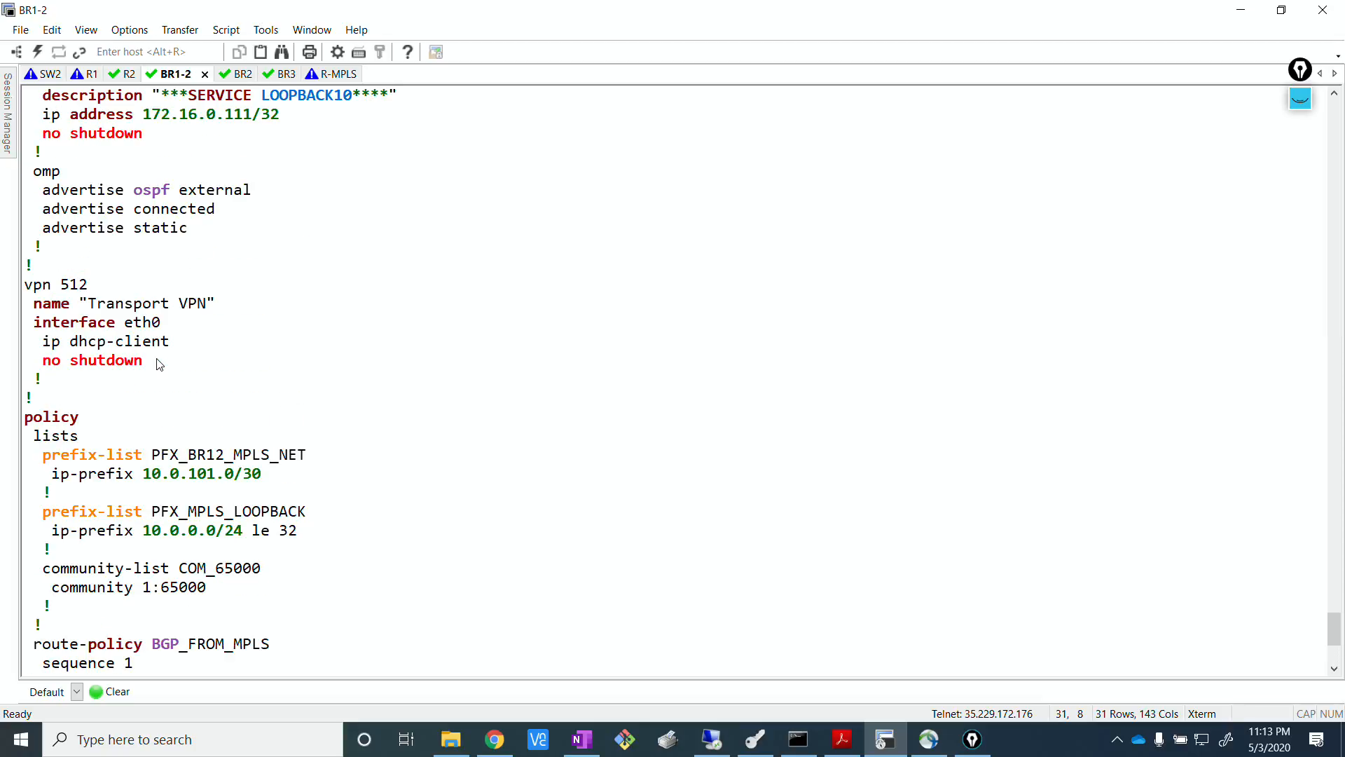
pyautogui.scroll(8, 153, 419)
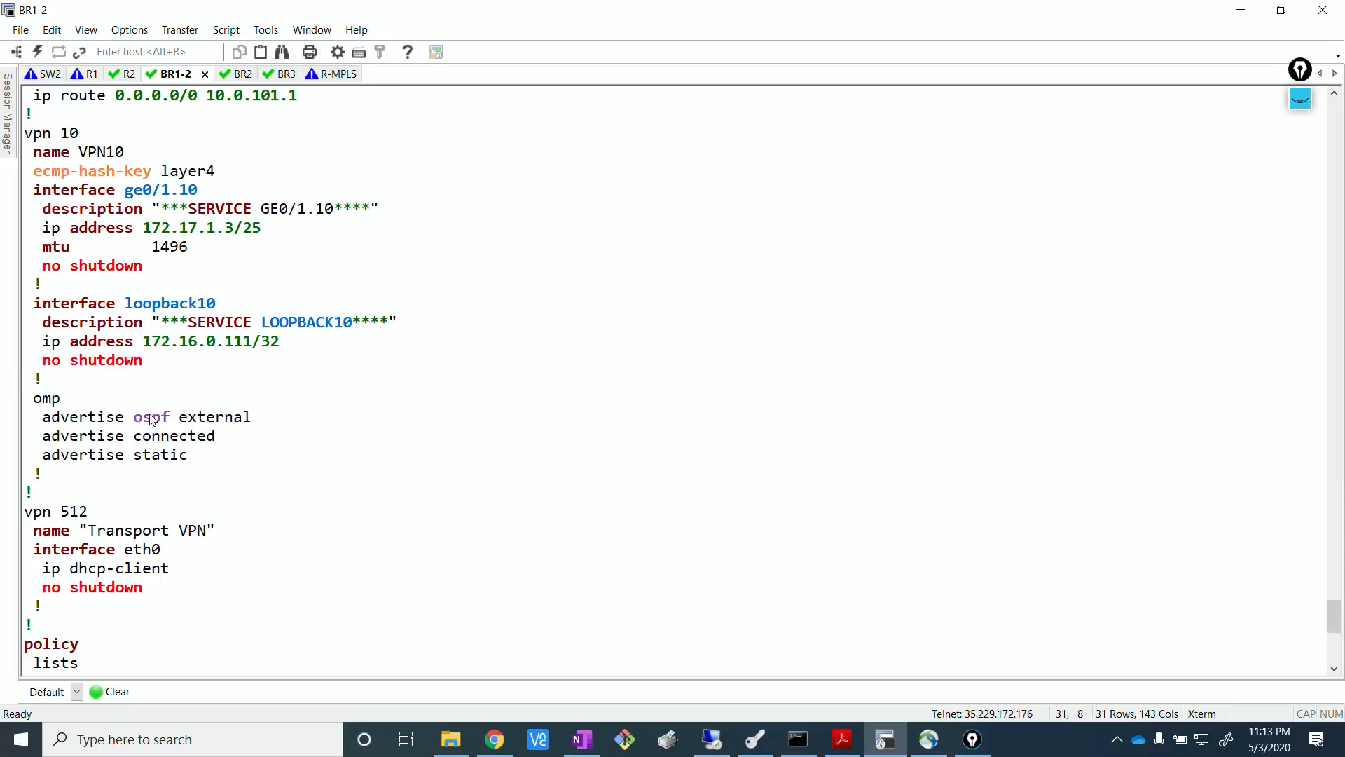
pyautogui.scroll(-13, 152, 419)
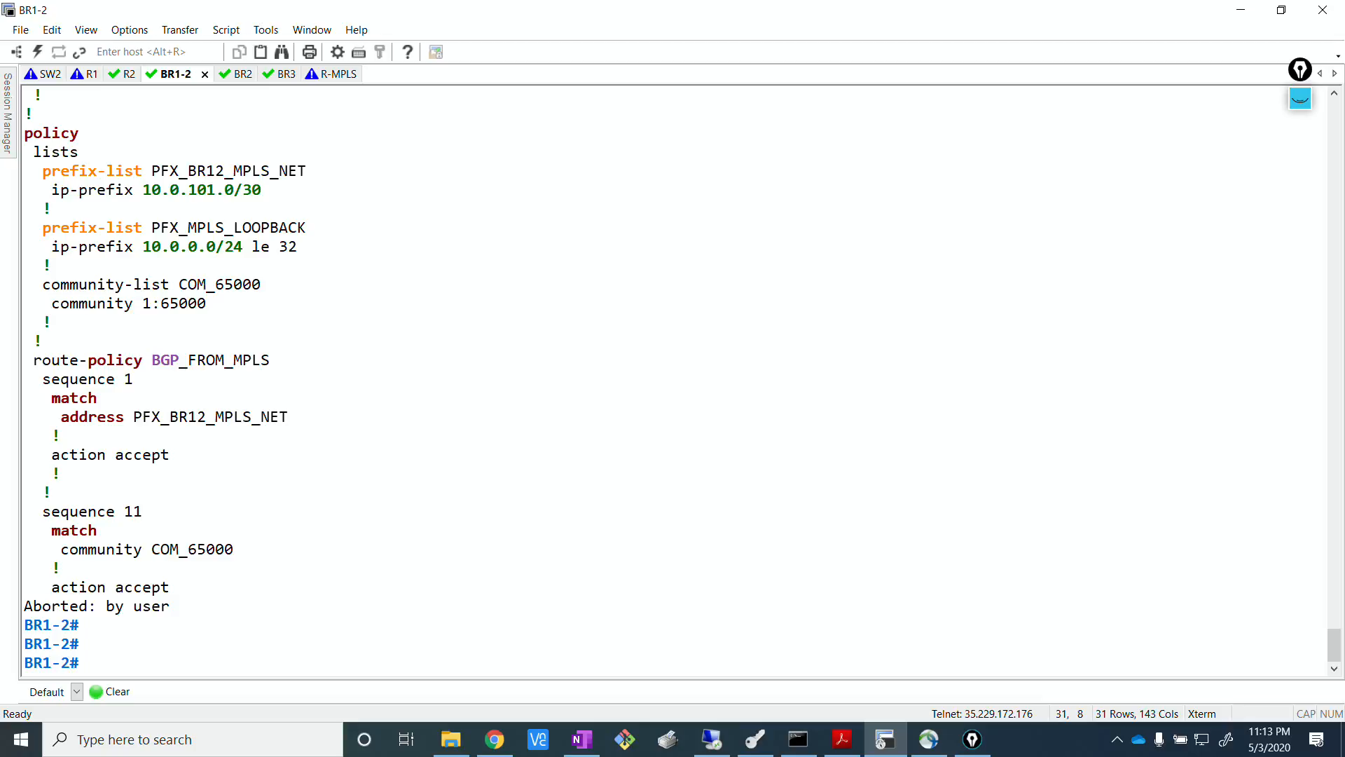
# Copy the route-policy name BGP_TO_MPLS from the BR1-2 terminal and enter it in vManage as the neighbor's outbound policy name.
pyautogui.hotkey('alt', 'Tab')
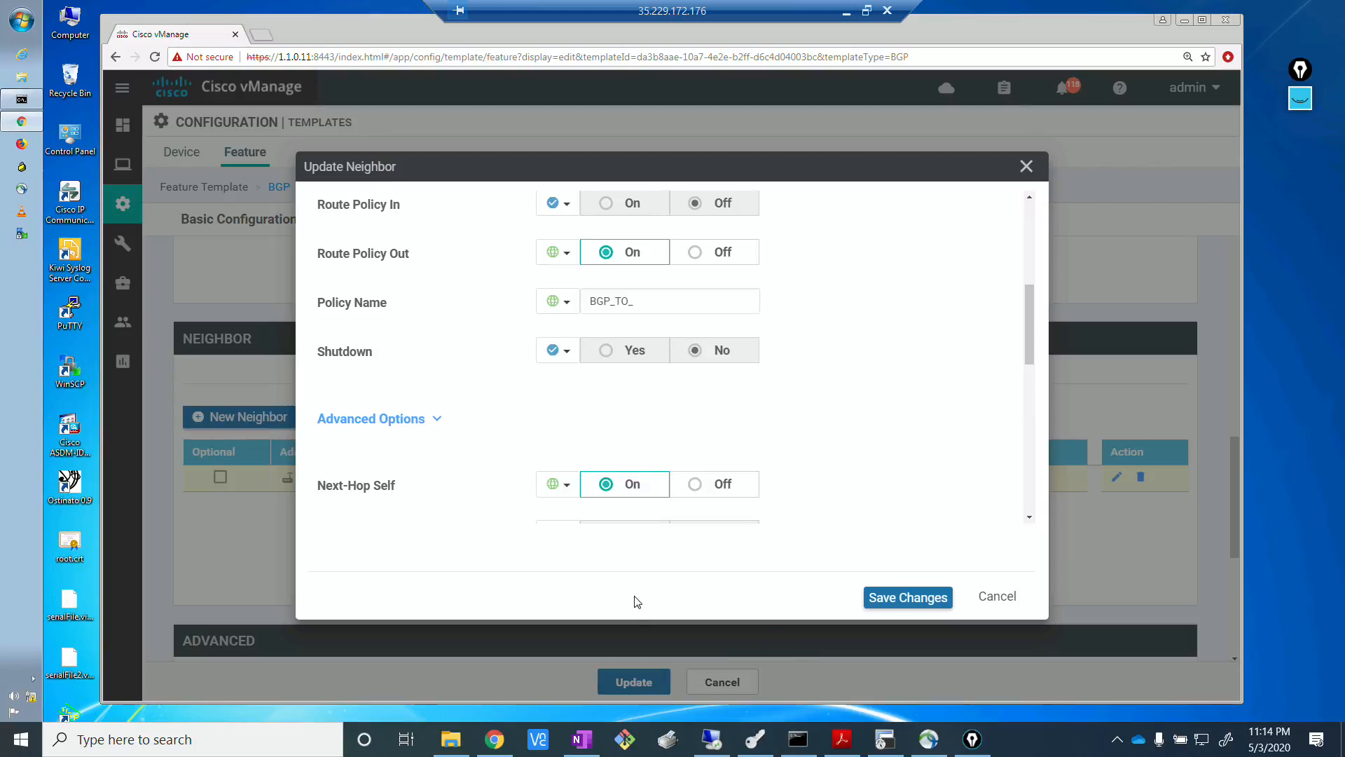
pyautogui.hotkey('alt', 'Tab')
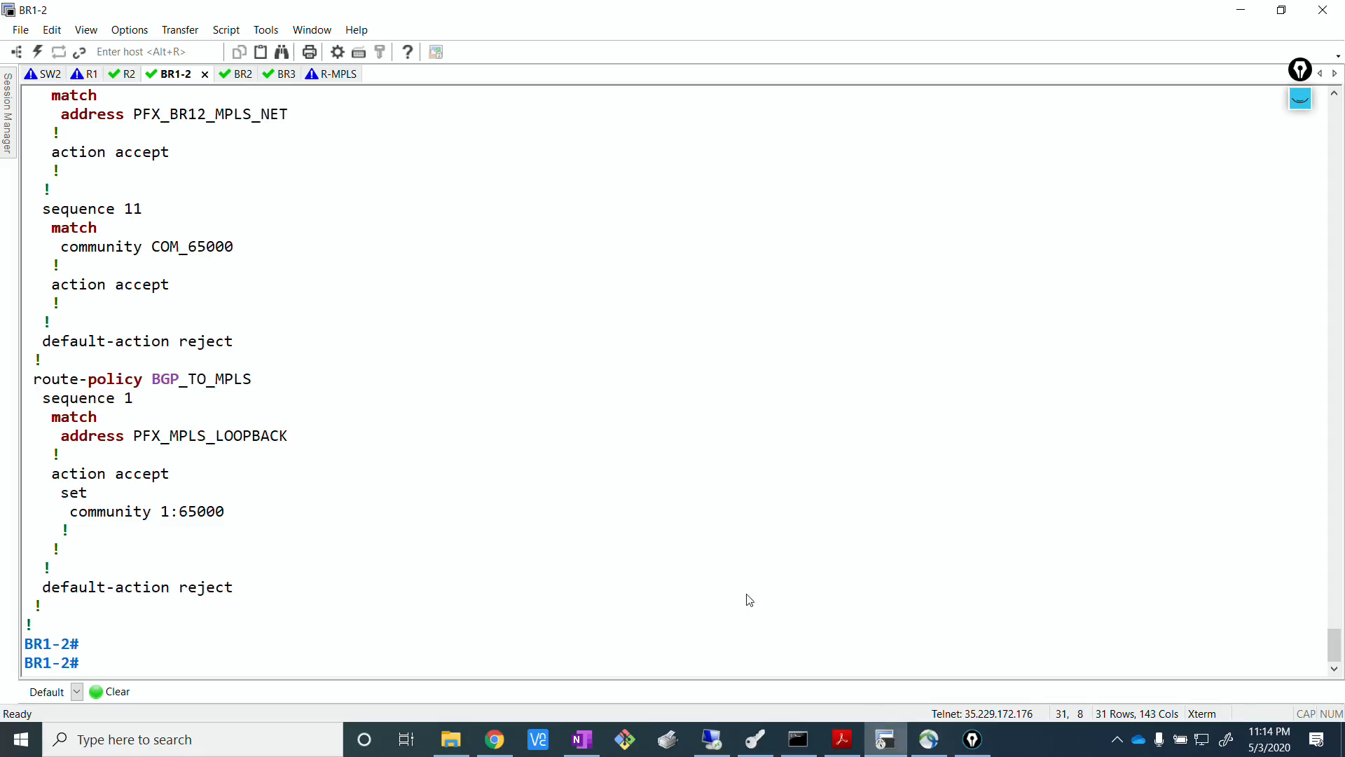
pyautogui.moveTo(154, 383); pyautogui.dragTo(252, 382)
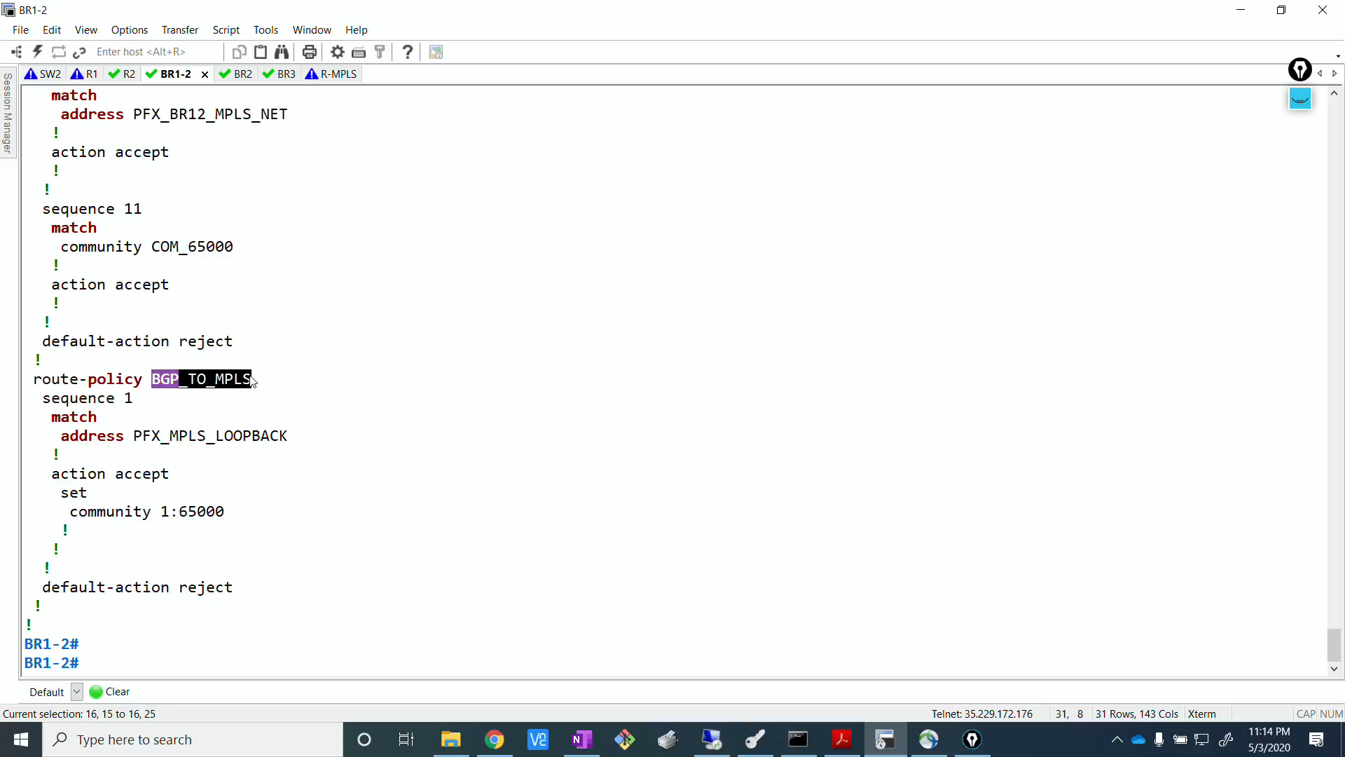
pyautogui.rightClick(253, 383)
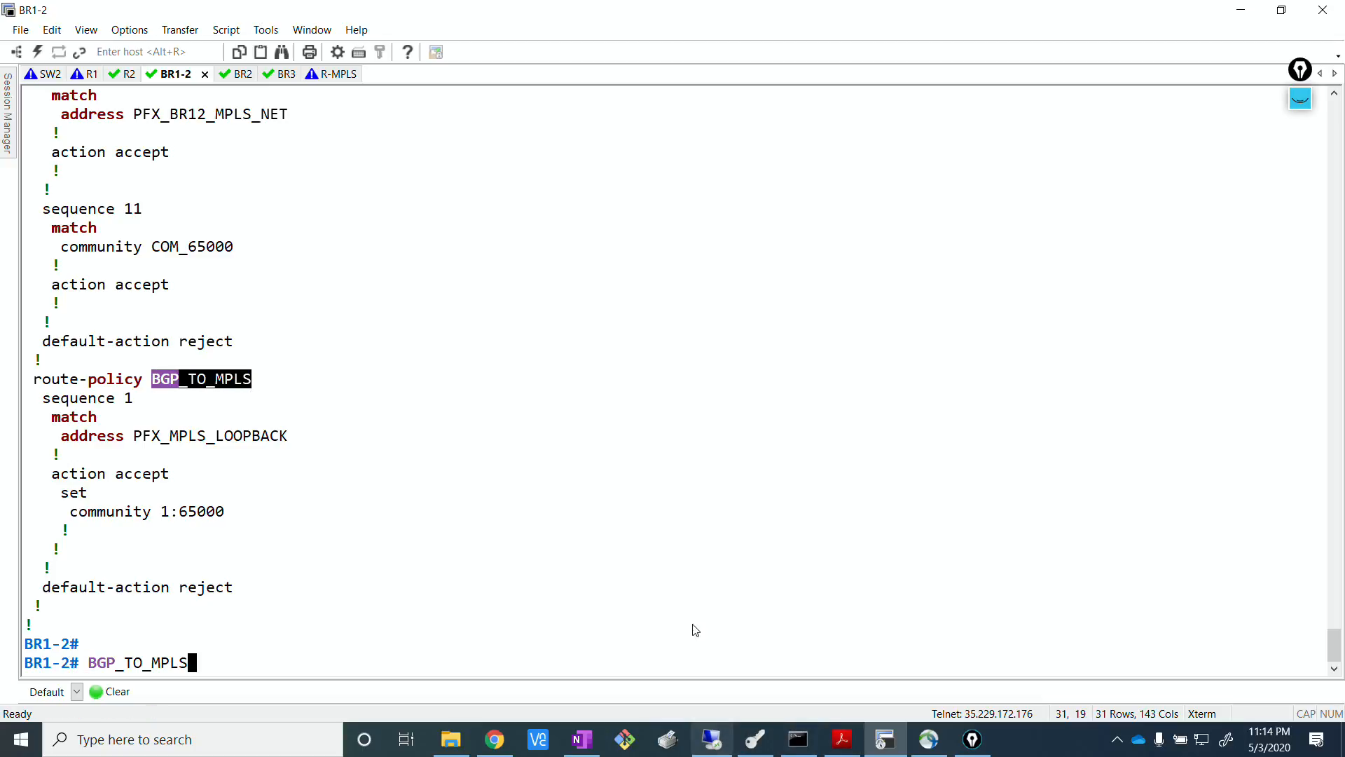
pyautogui.click(685, 567)
pyautogui.click(725, 741)
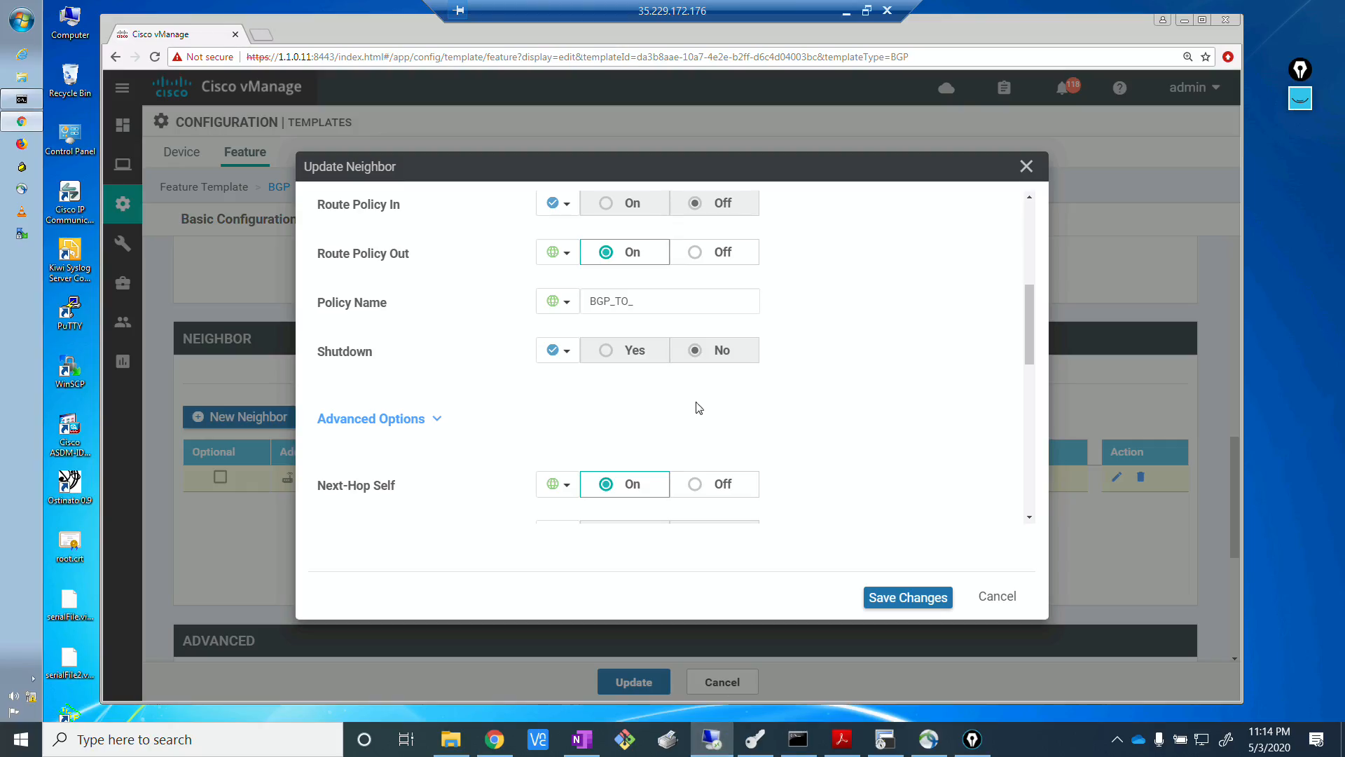
pyautogui.click(652, 302)
pyautogui.press('BackSpace')
pyautogui.press('BackSpace')
pyautogui.press('BackSpace')
pyautogui.press('BackSpace')
pyautogui.press('BackSpace')
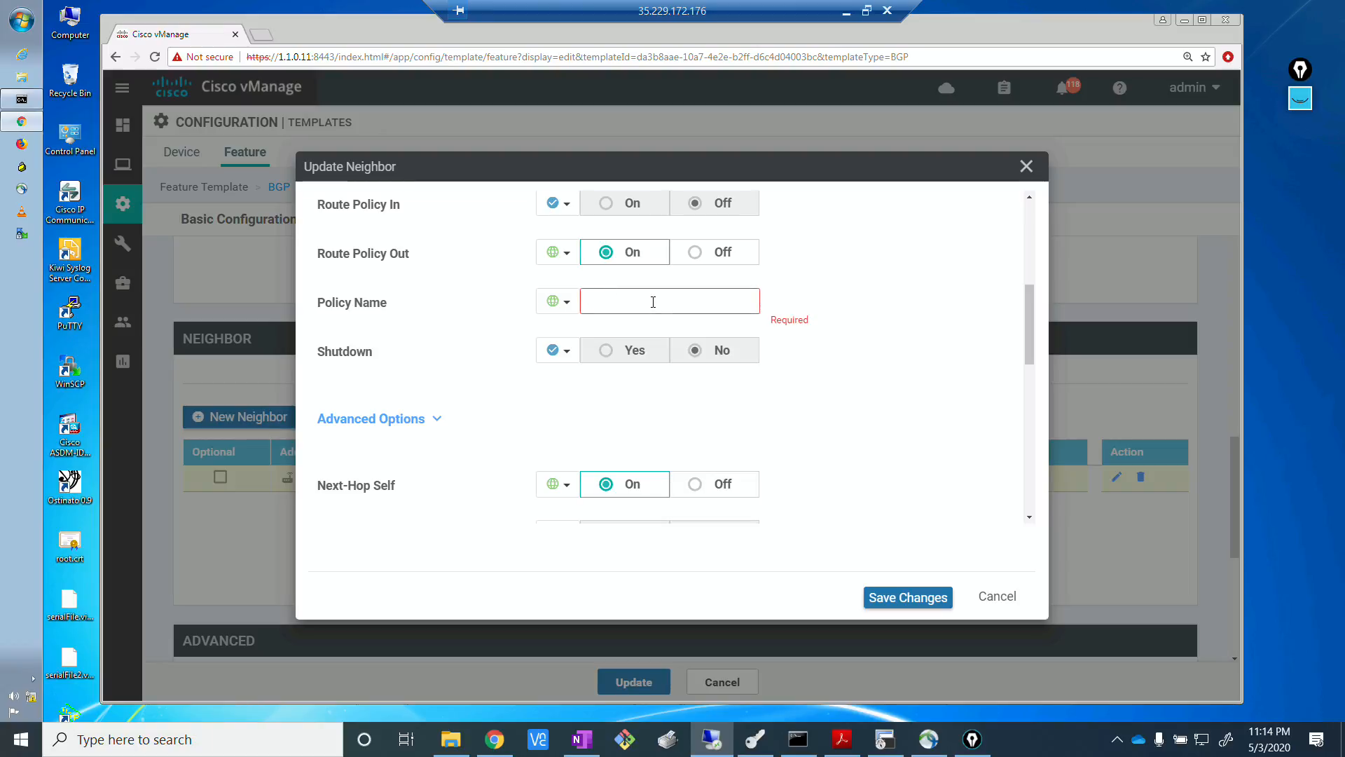
pyautogui.hotkey('ctrl', 'v')
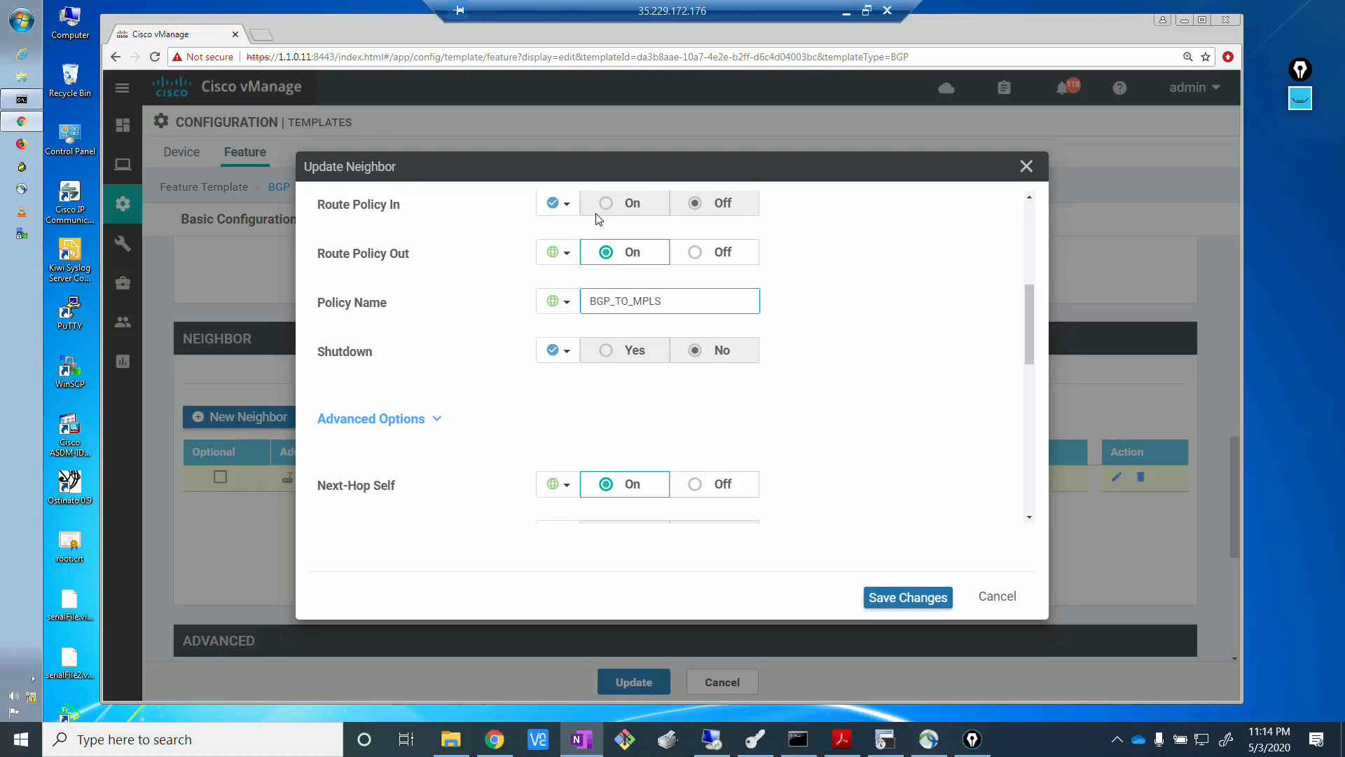
# Turn on Route Policy In for the neighbor as a global setting and name its policy BGP_FROM_MPLS.
pyautogui.click(565, 204)
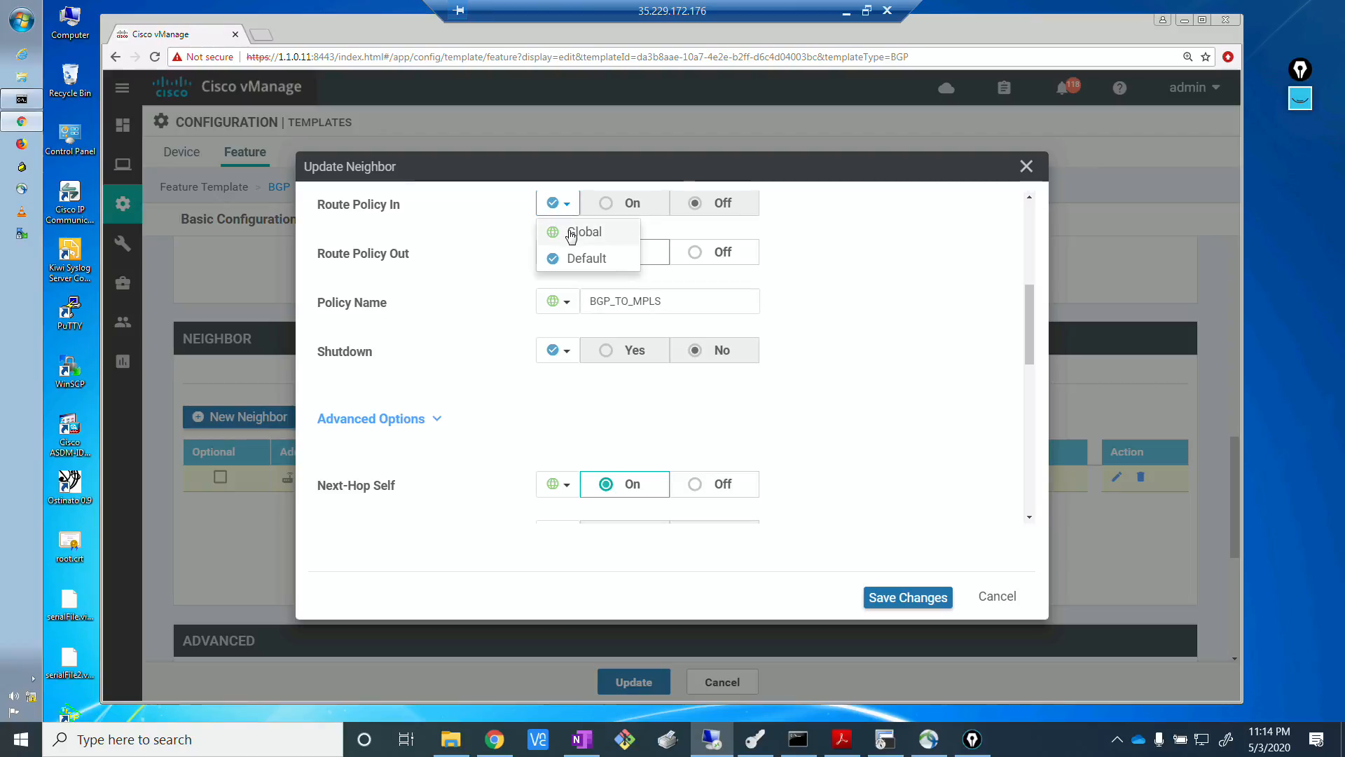
pyautogui.click(571, 233)
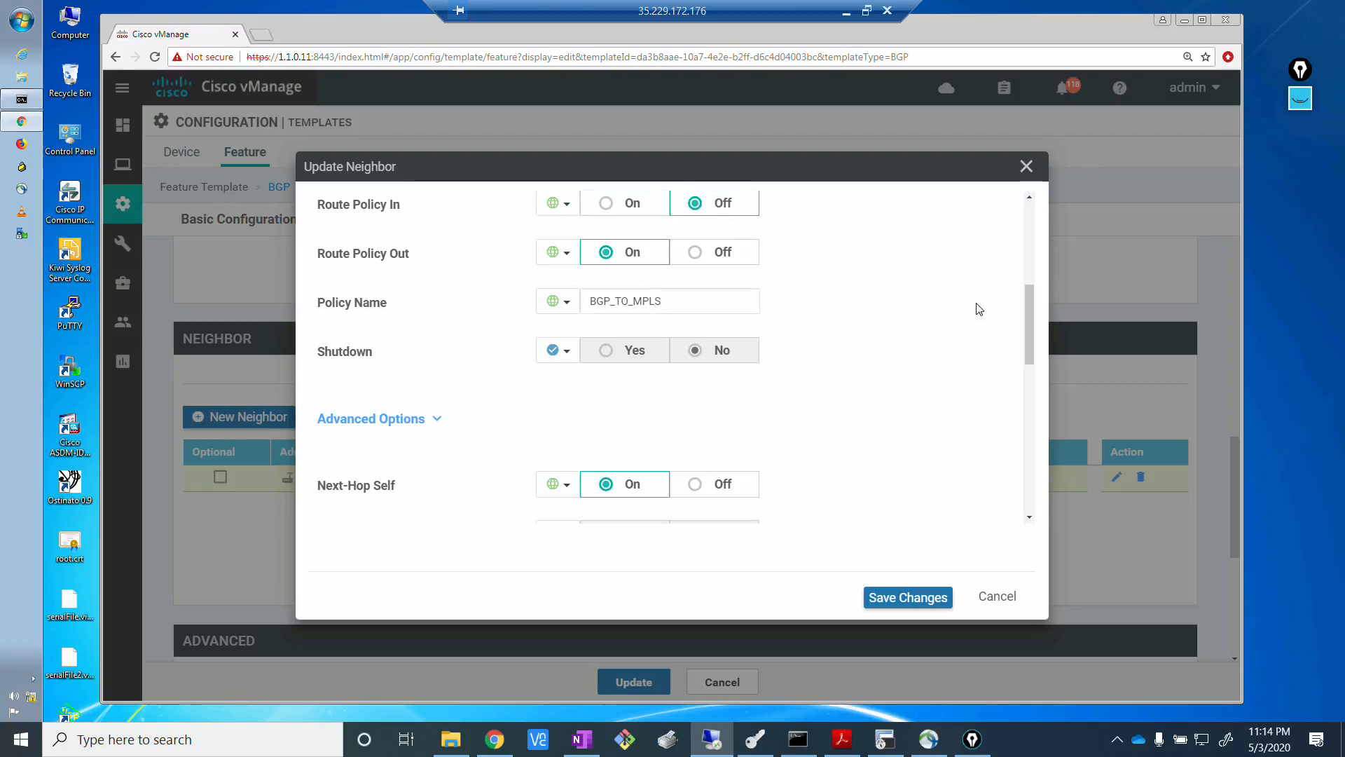
pyautogui.scroll(1, 1029, 336)
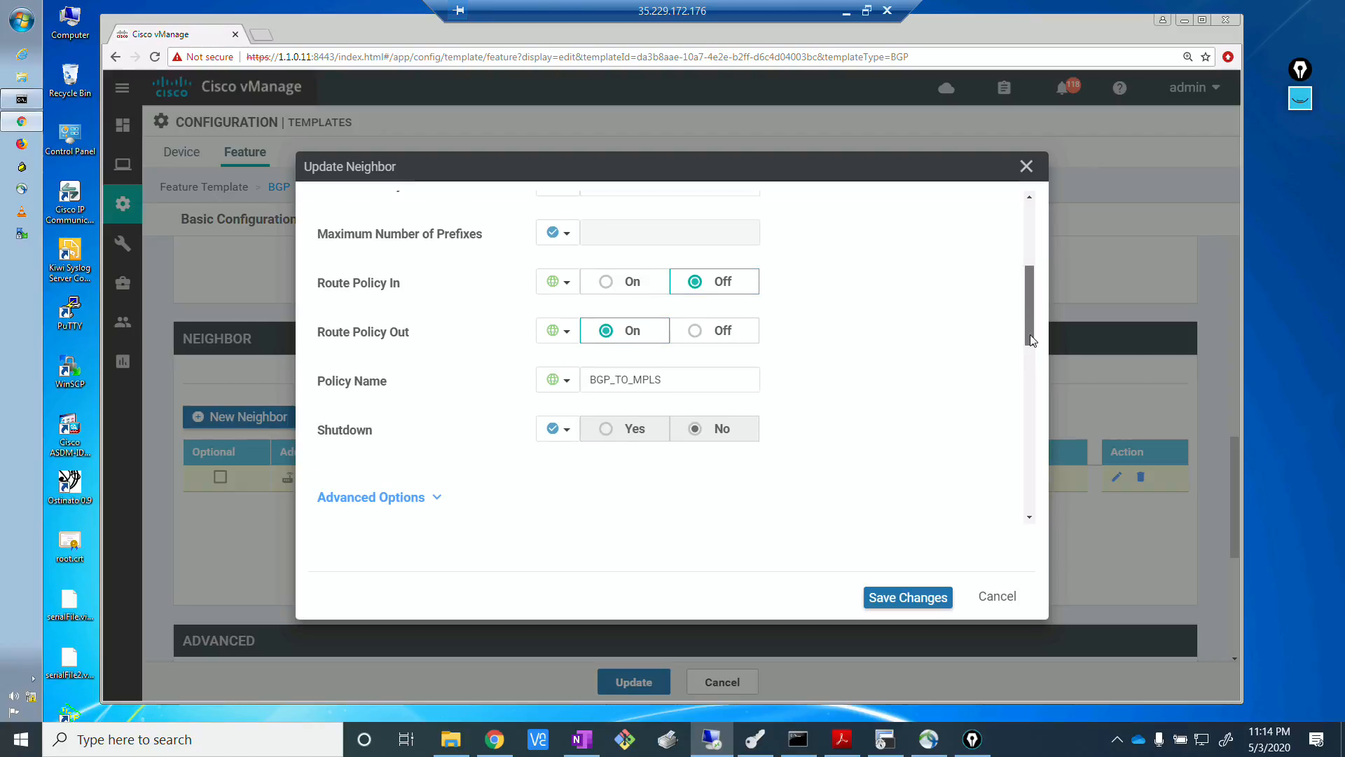
pyautogui.moveTo(1030, 335); pyautogui.dragTo(1031, 330)
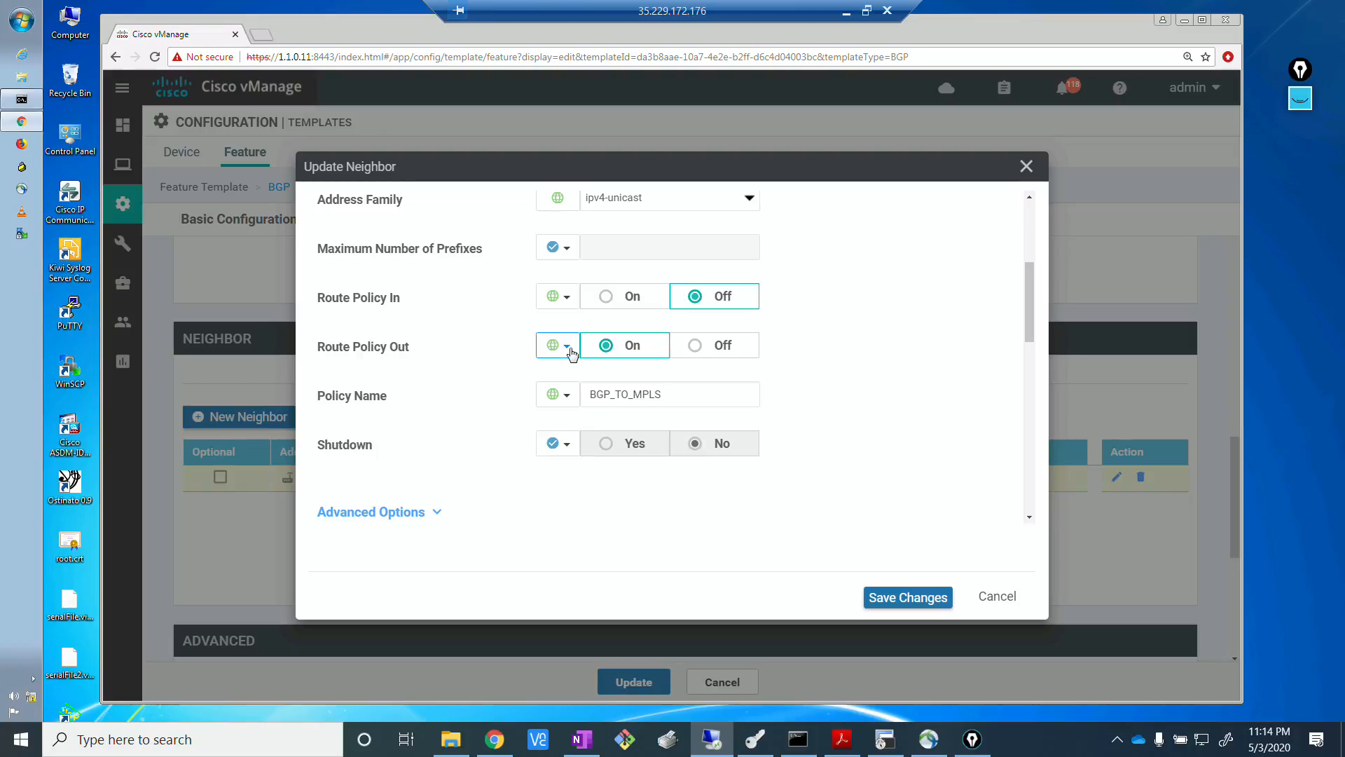
pyautogui.click(606, 297)
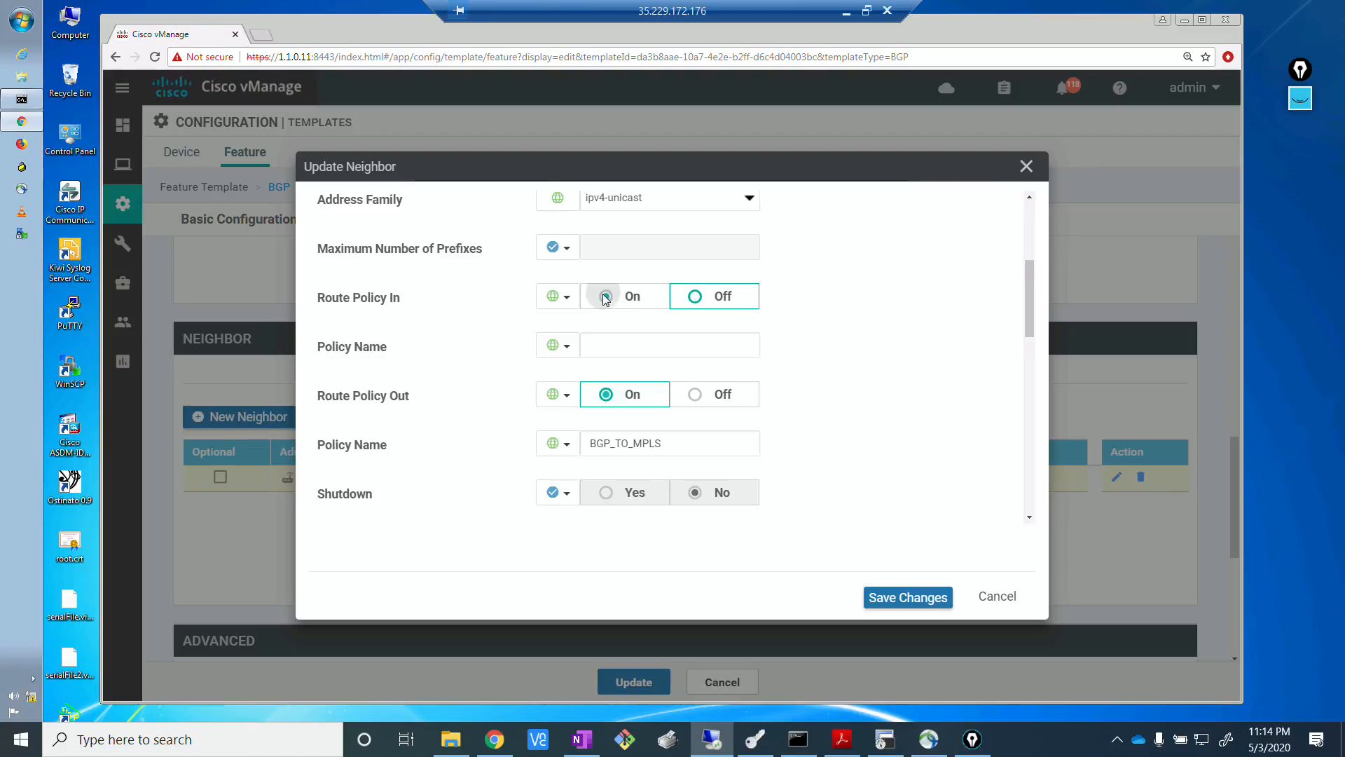
pyautogui.click(616, 353)
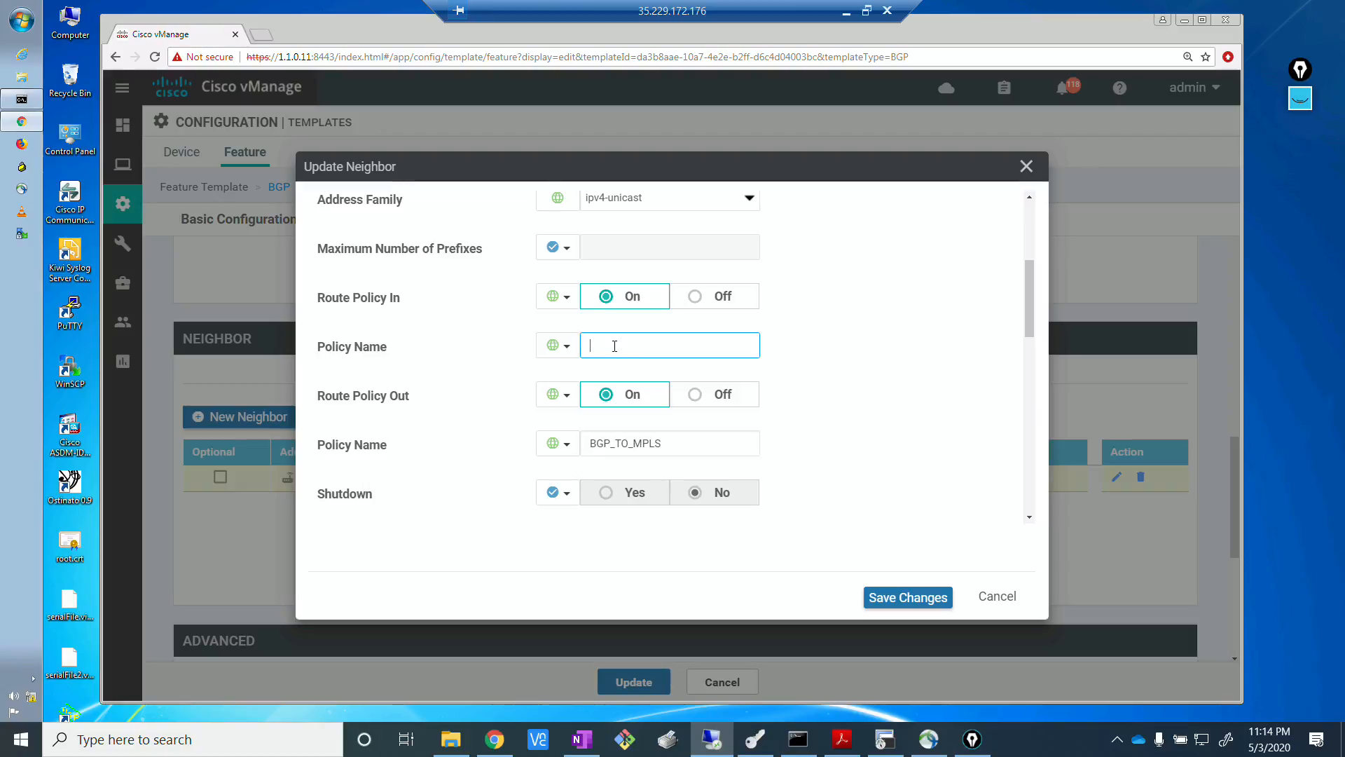
pyautogui.write('BGP_FROM_MPLS')
# Check both route-policy names against the configuration in the BR1-2 terminal session, and return to vManage.
pyautogui.click(885, 739)
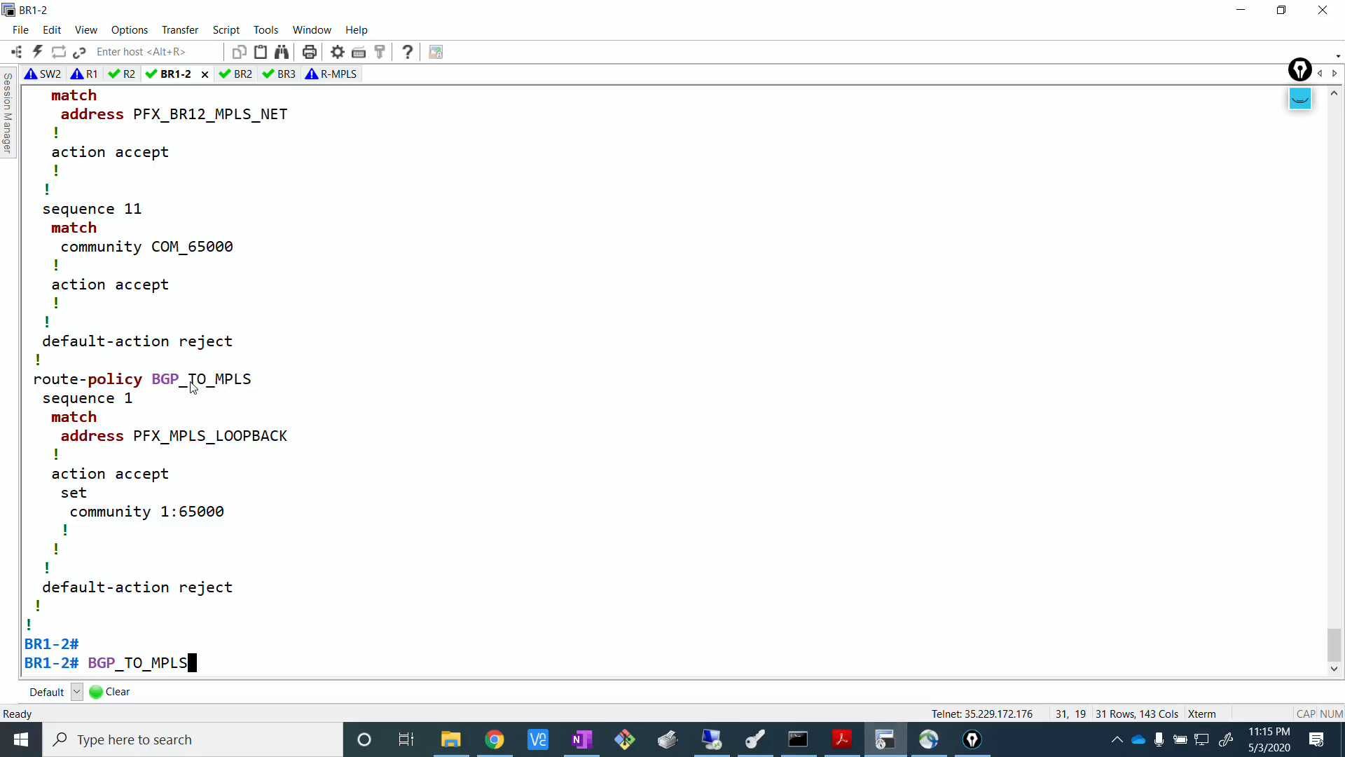
pyautogui.moveTo(160, 379); pyautogui.dragTo(267, 383)
pyautogui.scroll(2, 269, 386)
pyautogui.scroll(3, 270, 386)
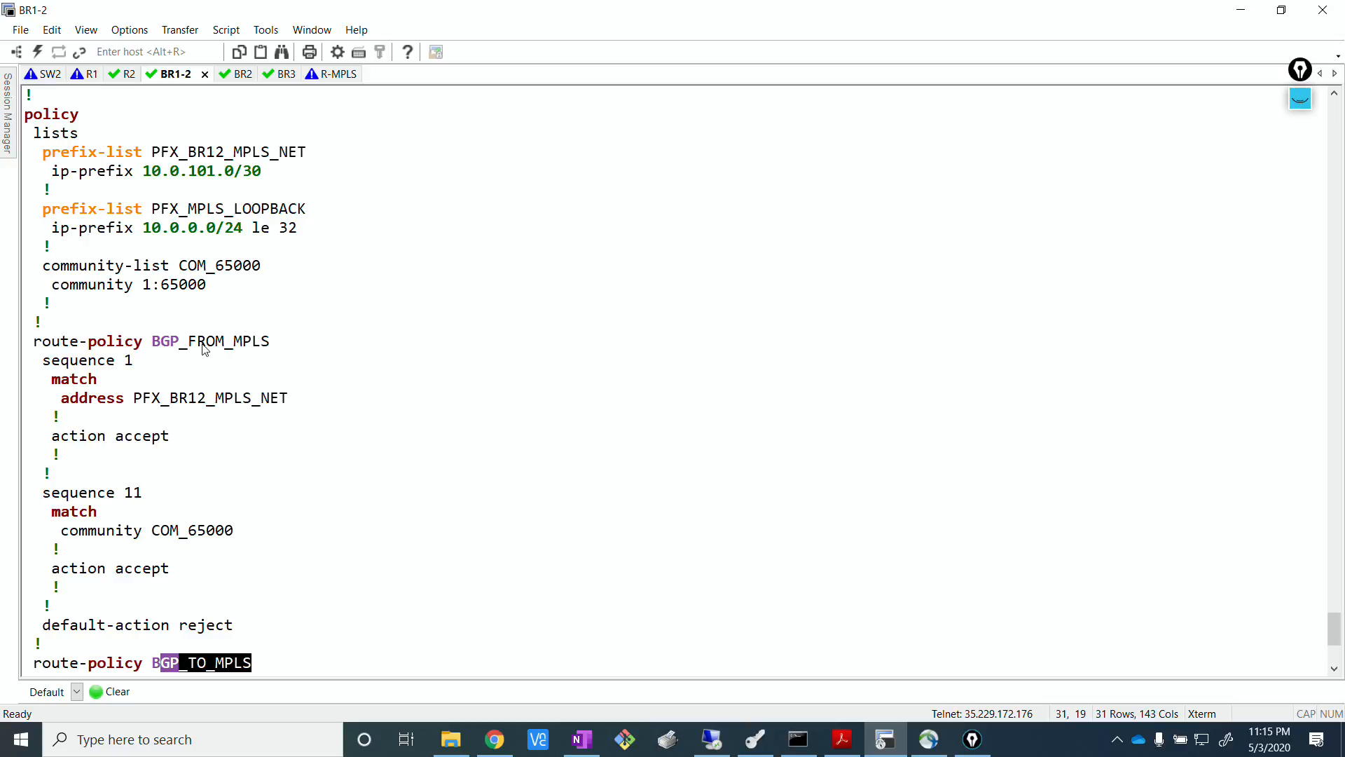
pyautogui.moveTo(160, 343); pyautogui.dragTo(231, 343)
pyautogui.click(523, 475)
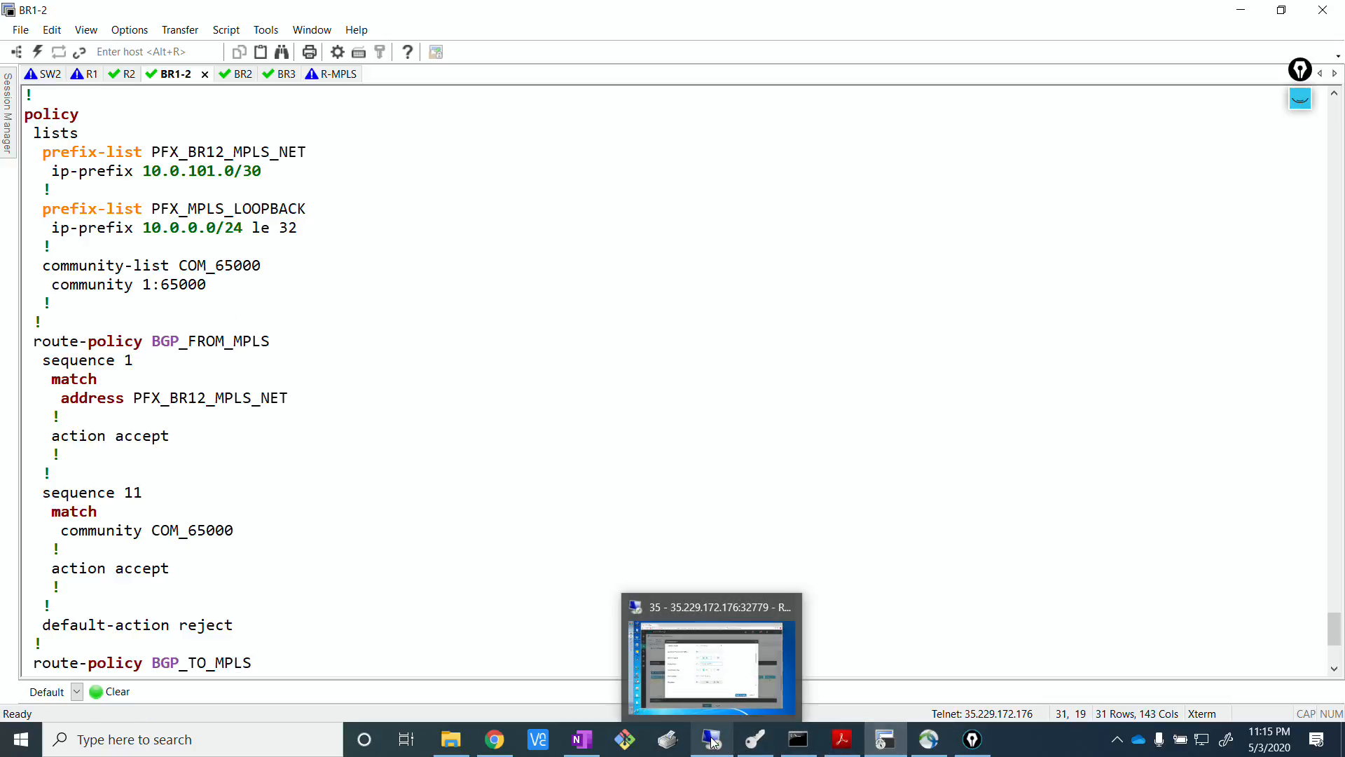
pyautogui.click(711, 655)
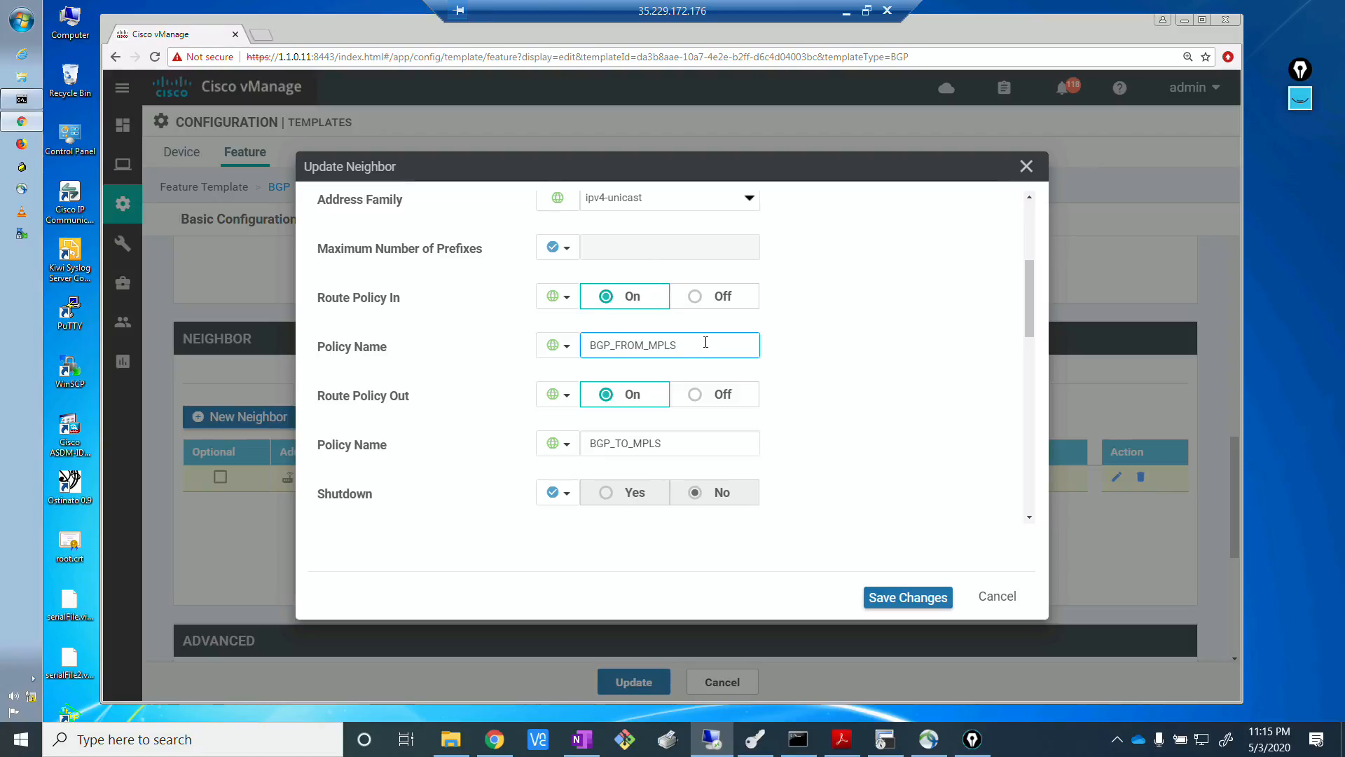
# Save the MPLS PE neighbor changes and update the BGP feature template.
pyautogui.click(683, 445)
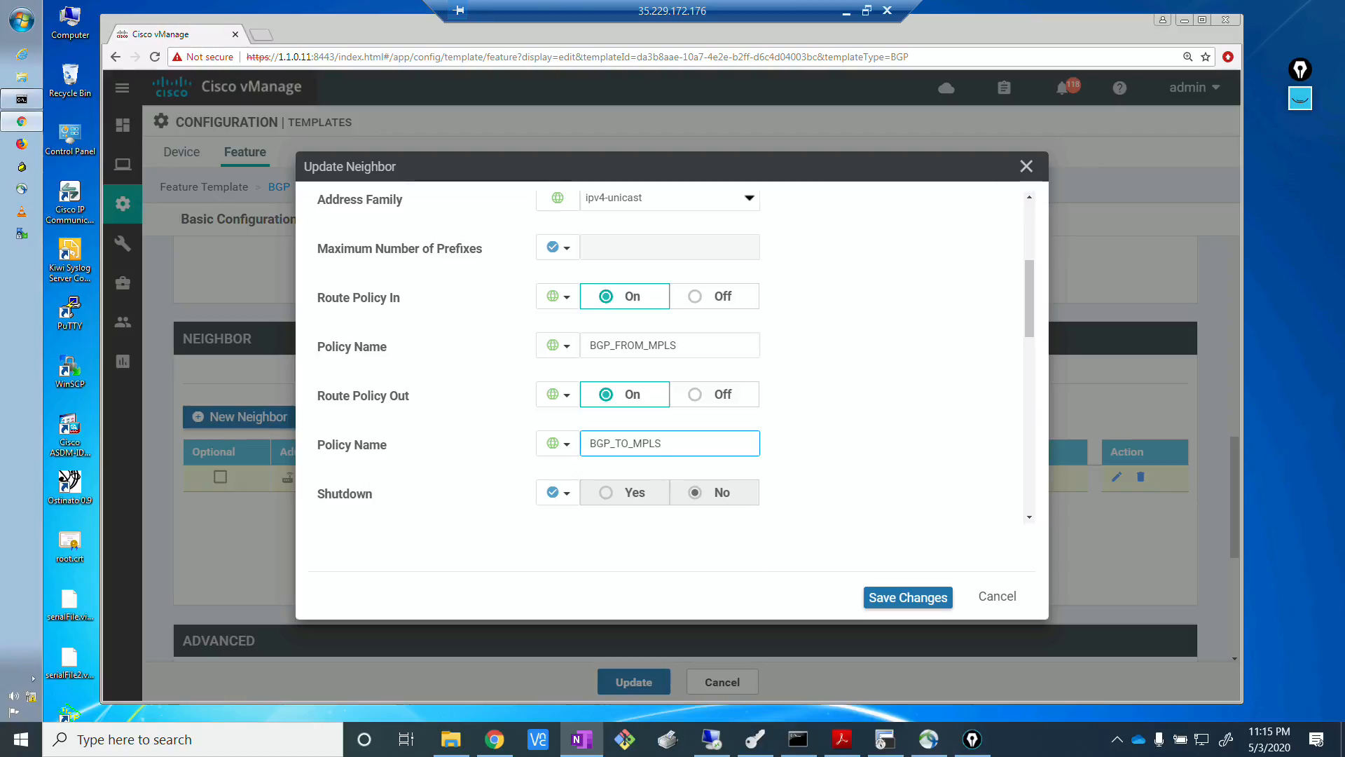
pyautogui.click(902, 600)
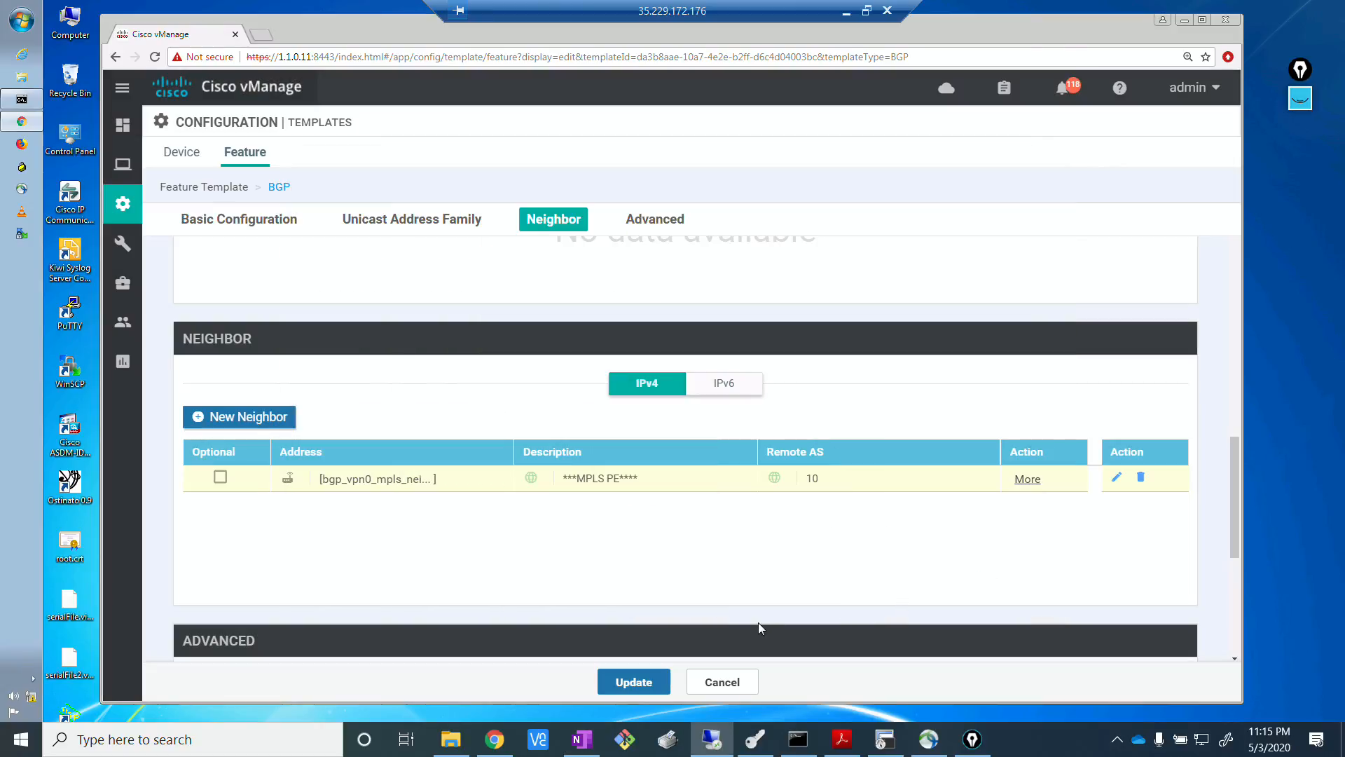
pyautogui.click(633, 683)
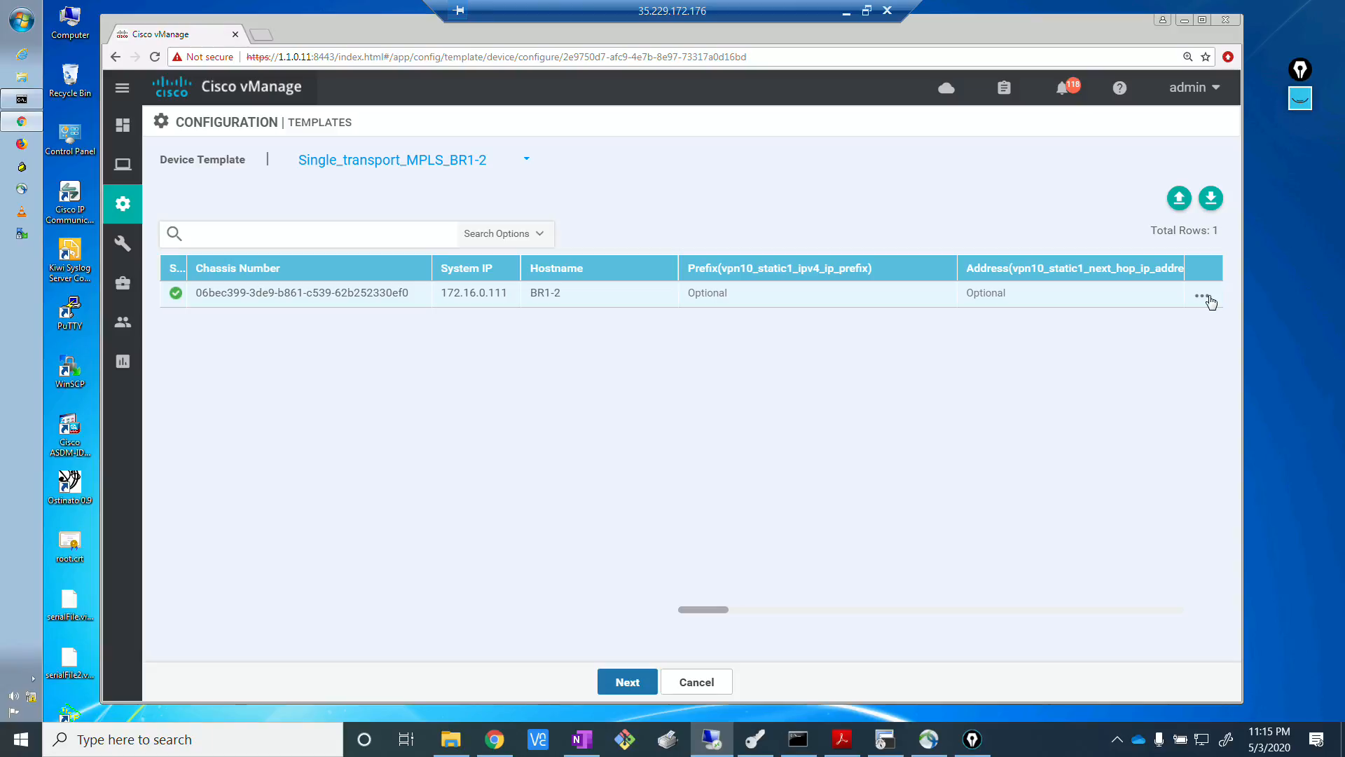
# Continue from the attached device templates to the configuration preview and open the preview for BR1-2.
pyautogui.click(469, 164)
pyautogui.click(377, 471)
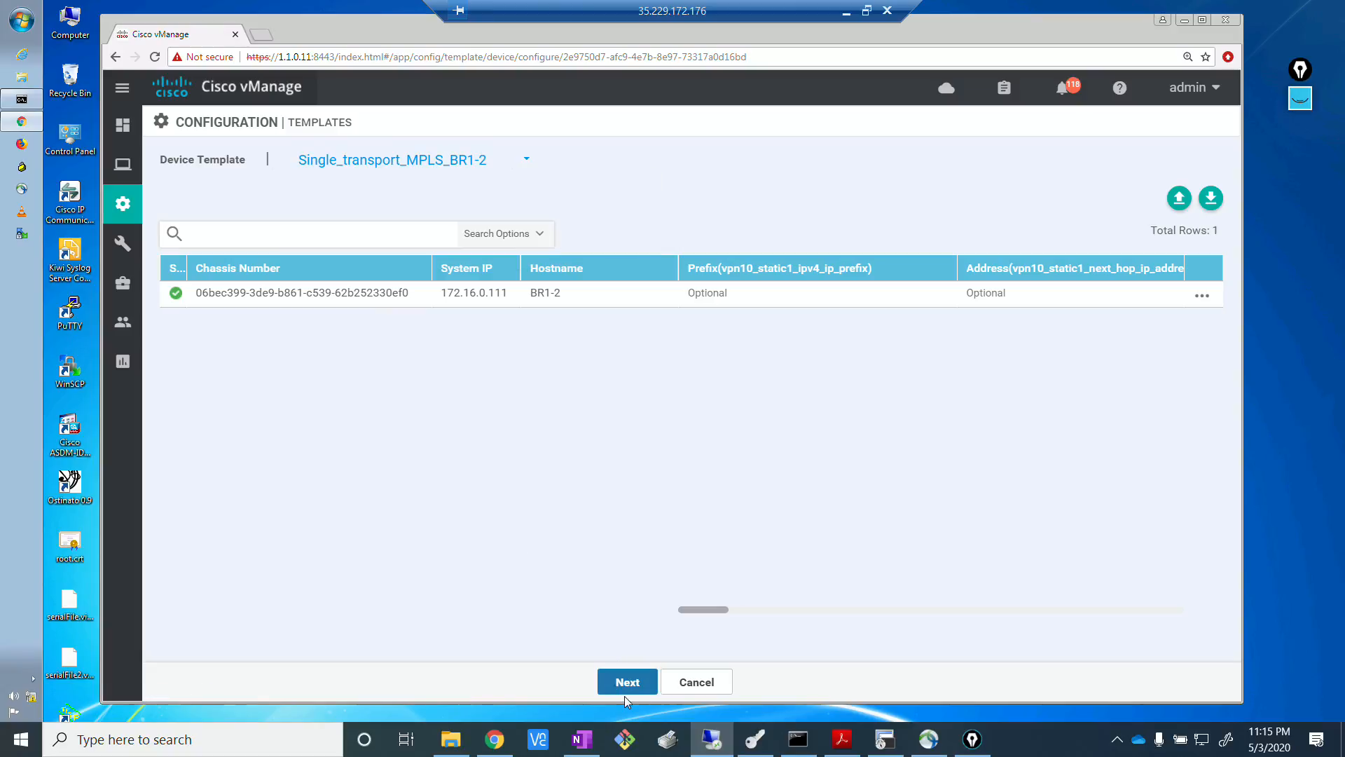
pyautogui.click(628, 676)
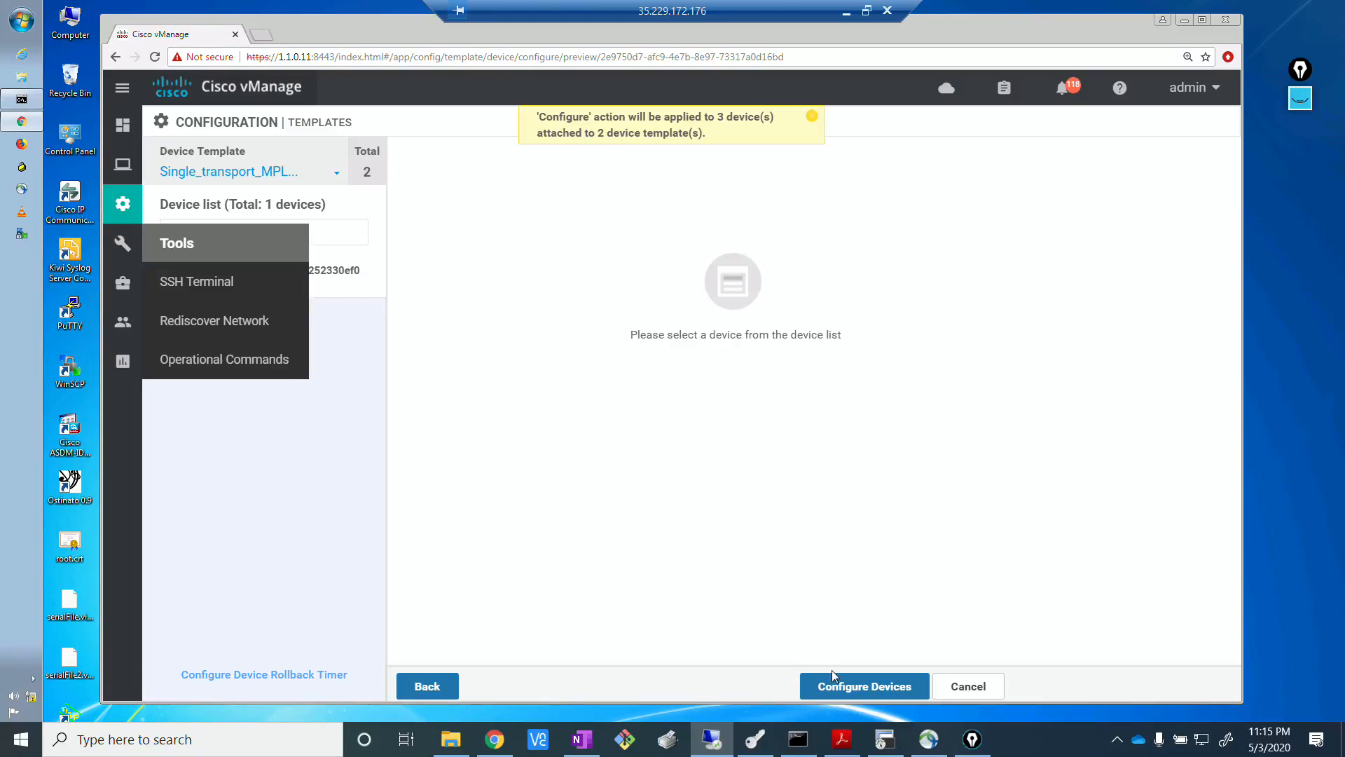
pyautogui.click(845, 689)
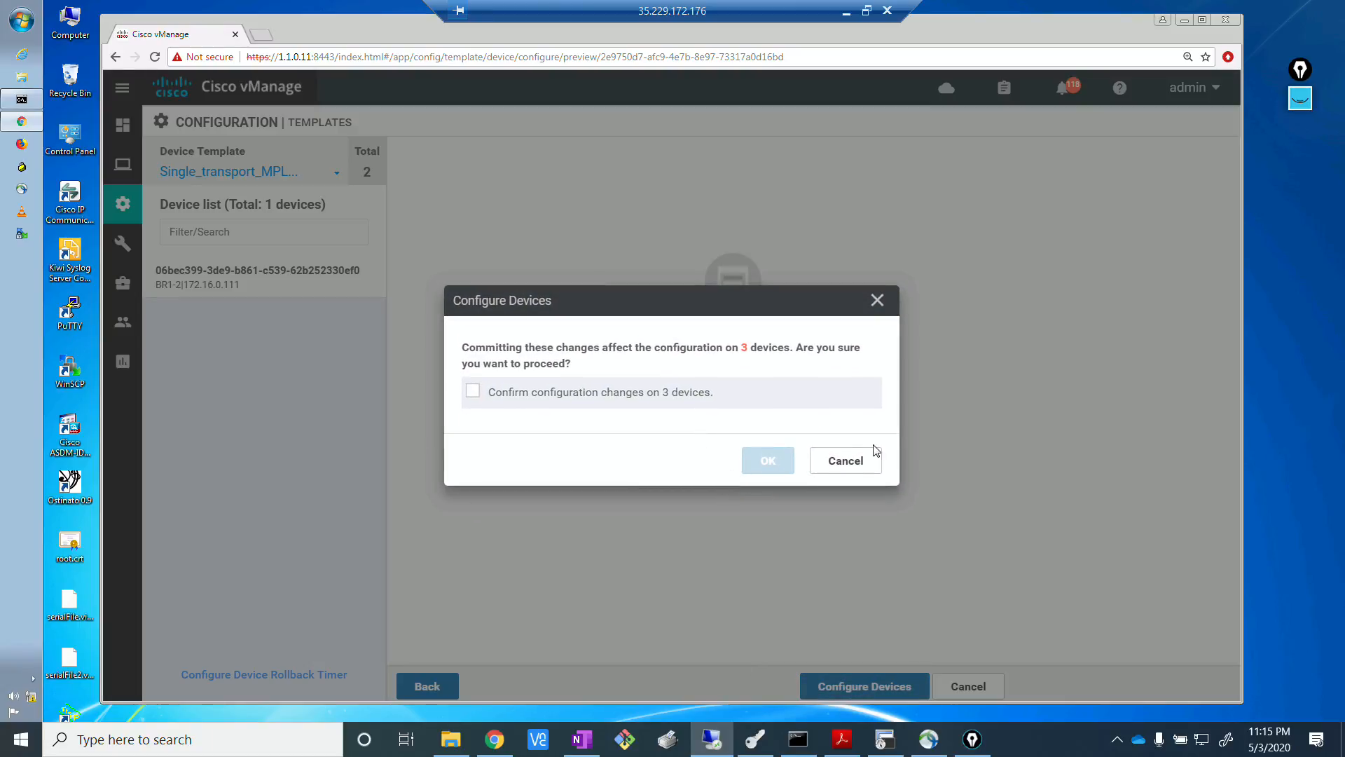
pyautogui.click(846, 461)
pyautogui.click(265, 285)
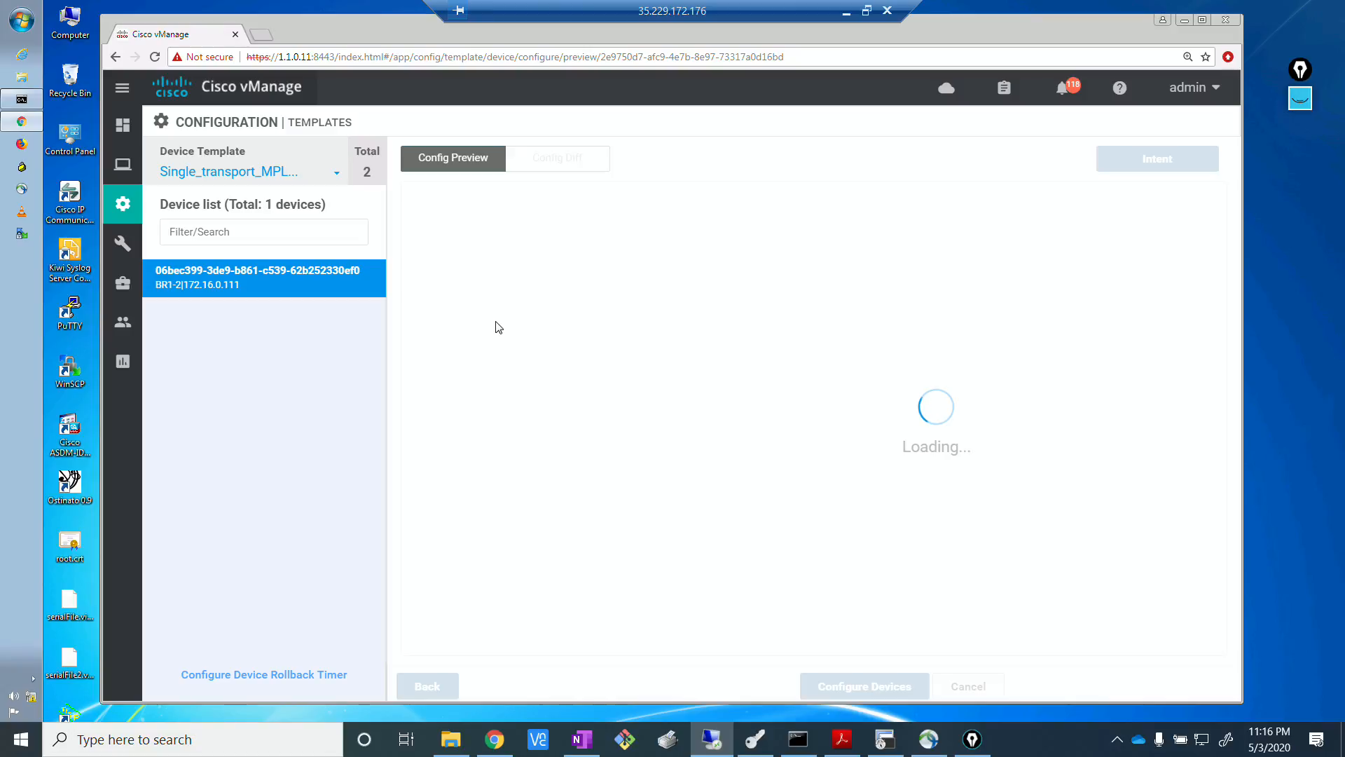
# Push the updated template configuration to the devices, confirming the configuration changes on all 3 devices.
pyautogui.click(857, 686)
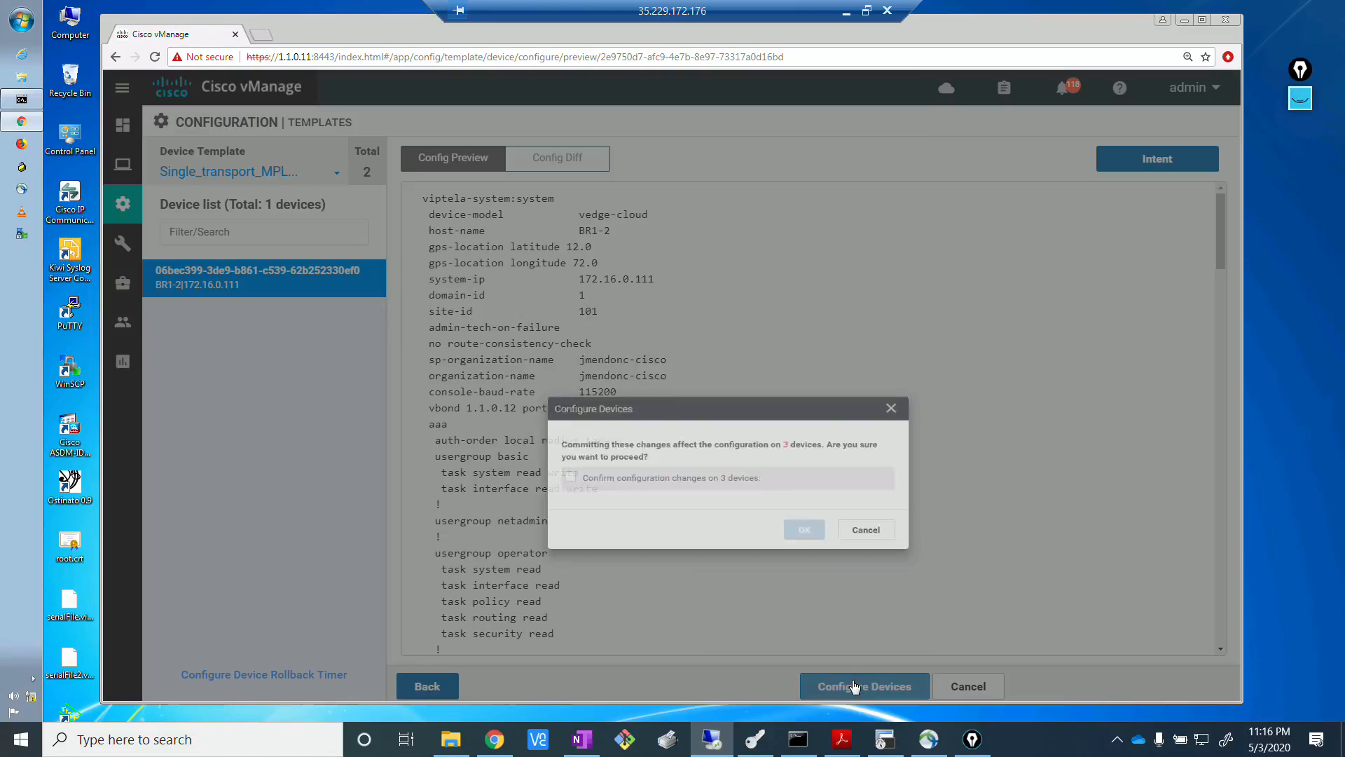
pyautogui.click(473, 393)
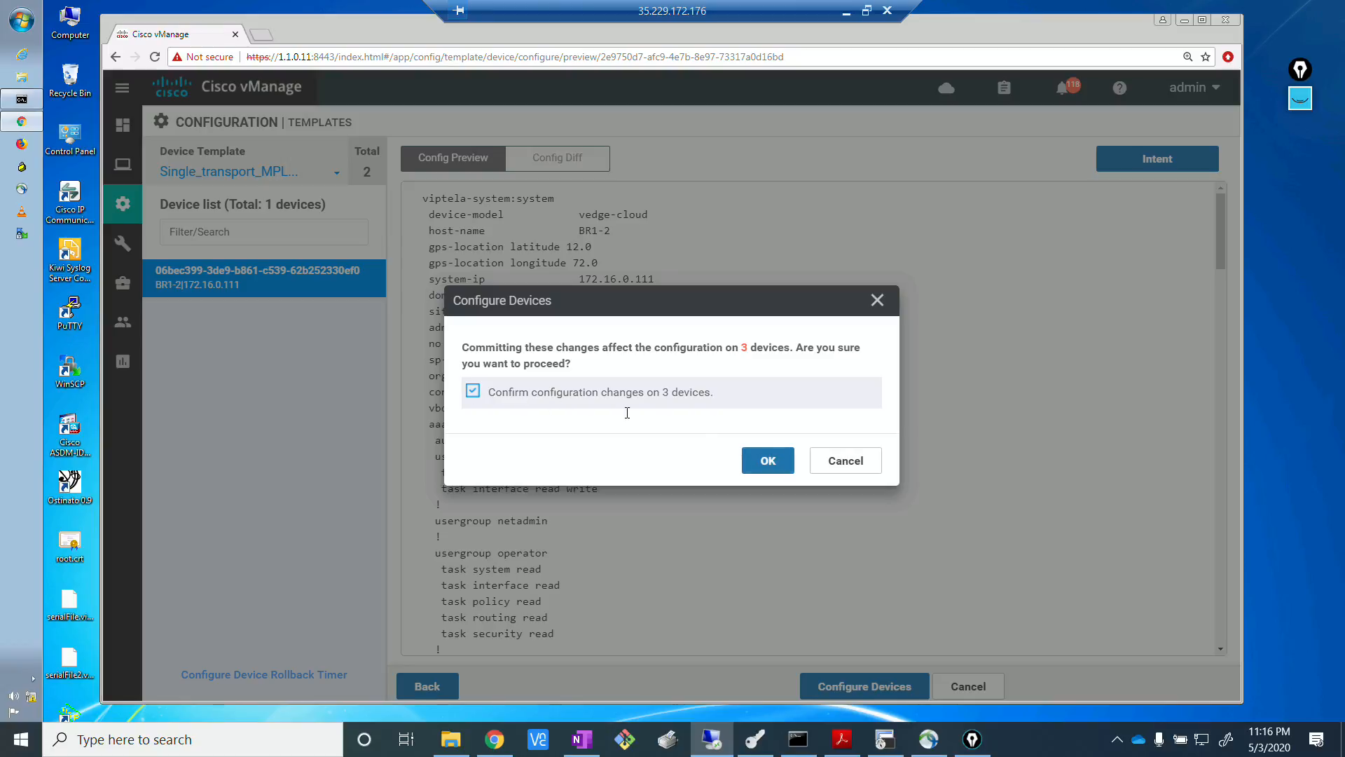
pyautogui.click(767, 464)
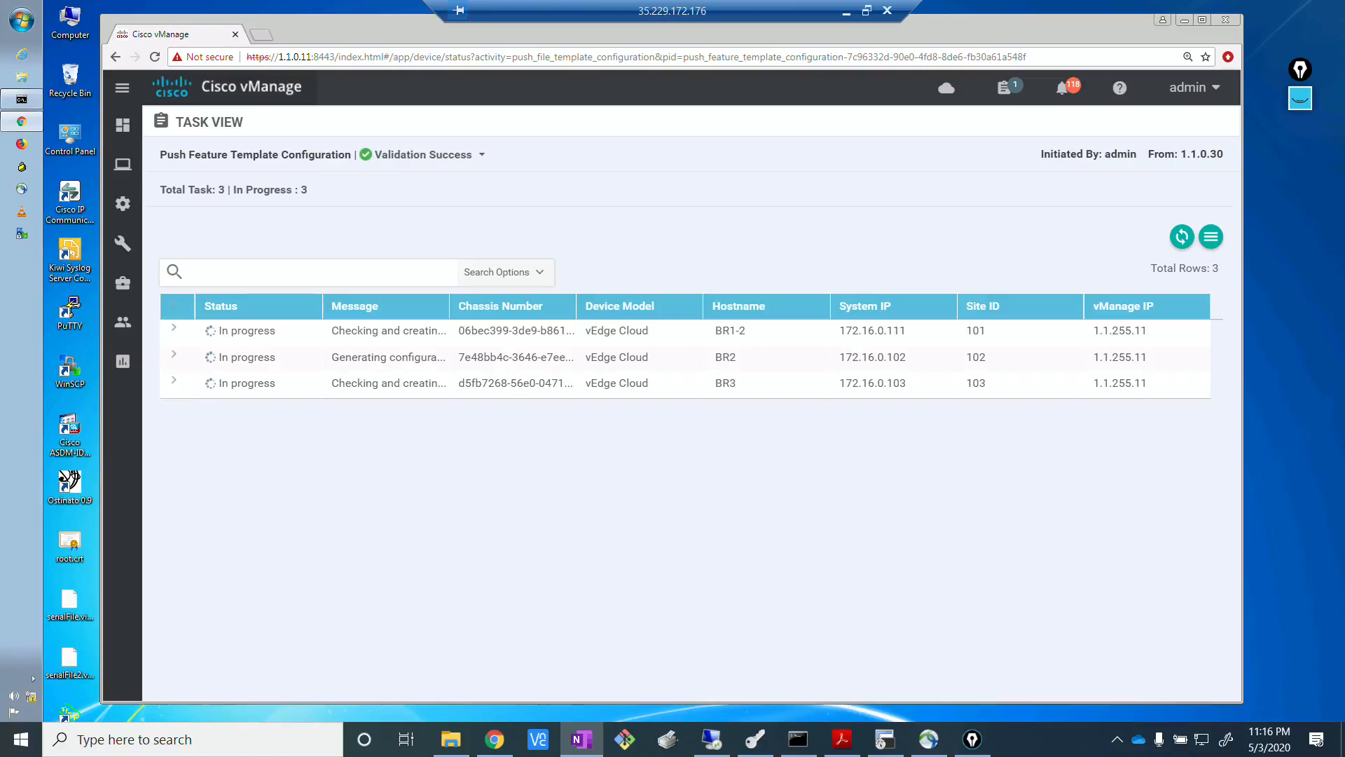
pyautogui.click(566, 570)
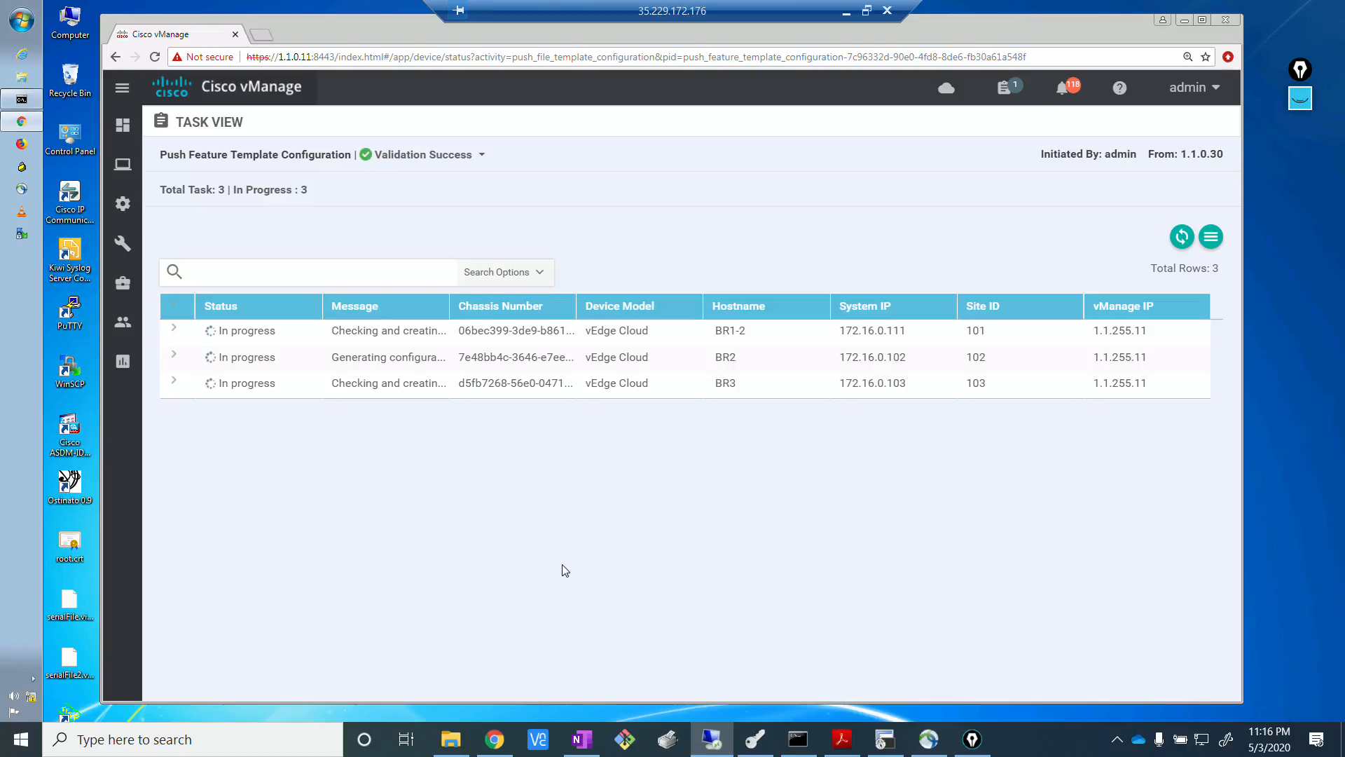
pyautogui.hotkey('alt', 'Tab')
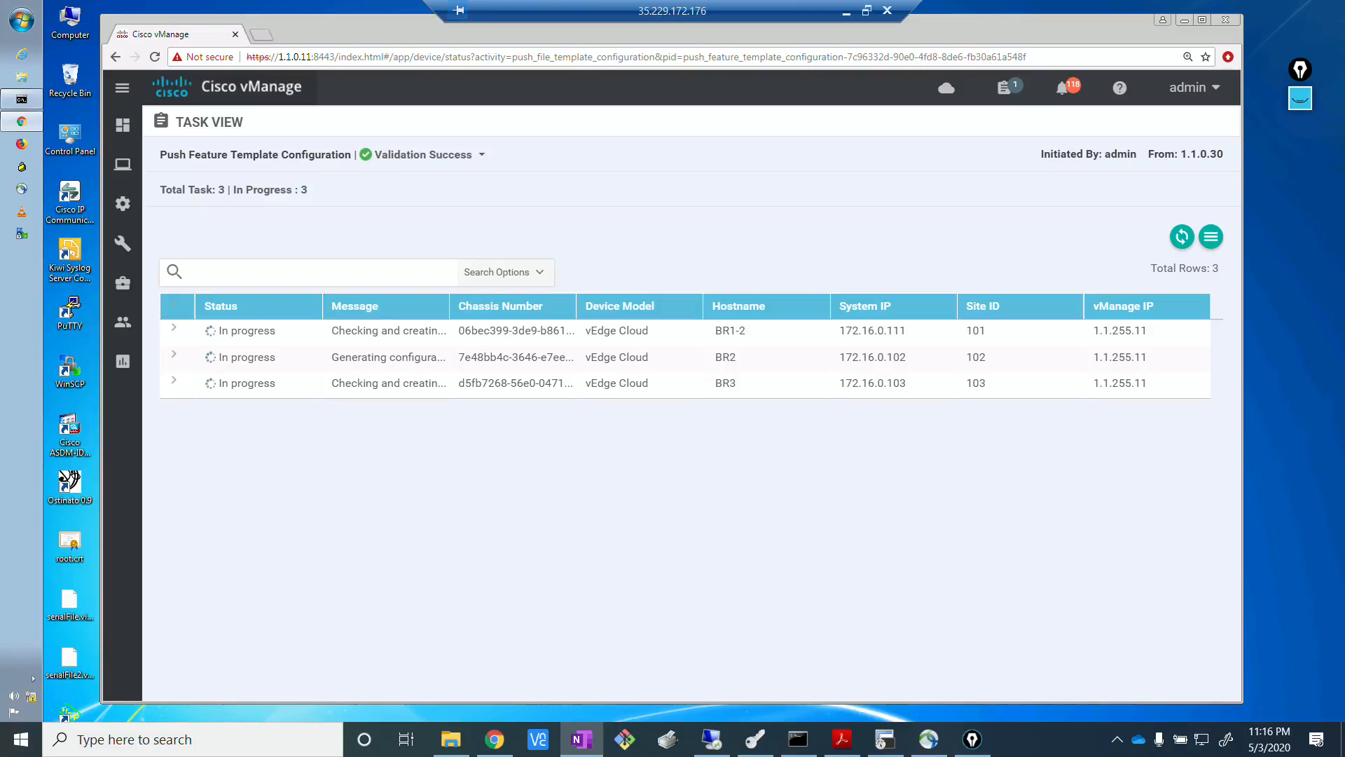
pyautogui.click(639, 535)
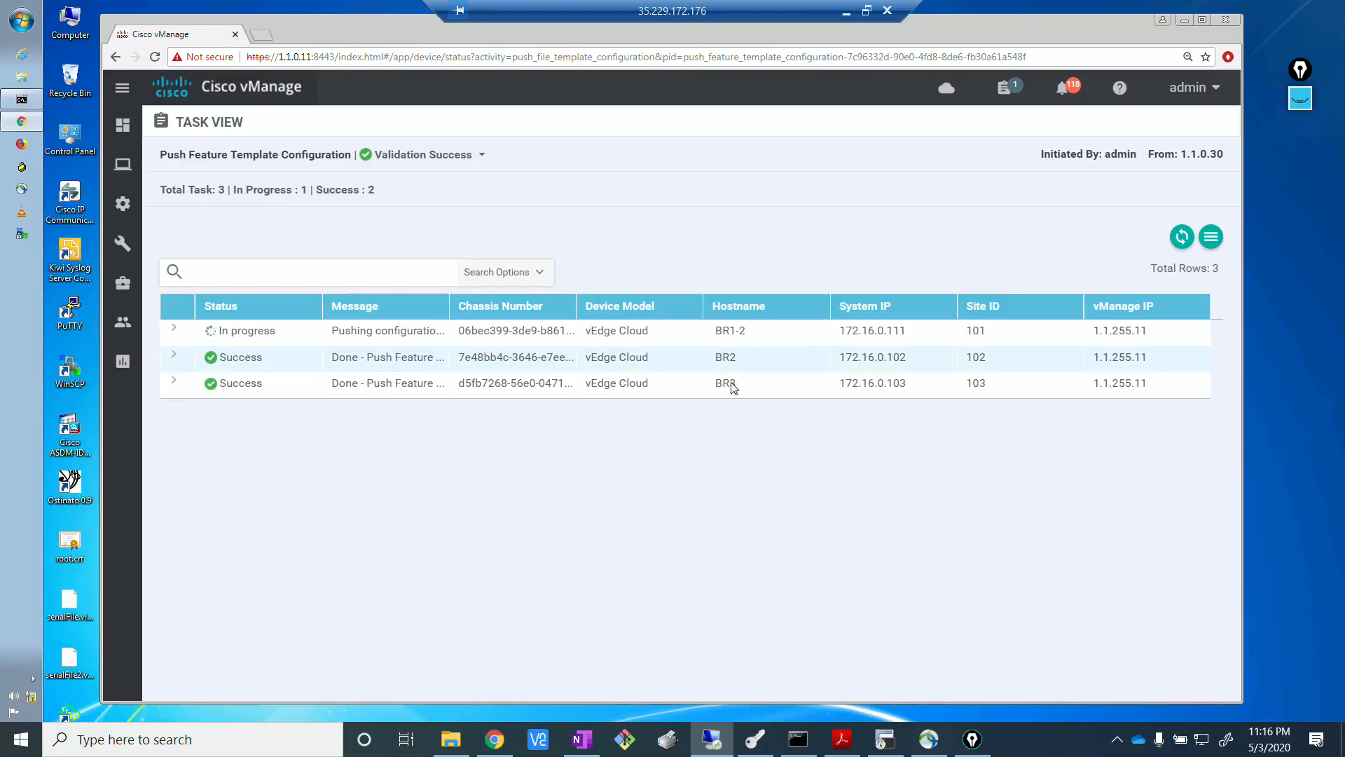
# Switch to the BR2 terminal session and display its full BGP table with show bgp routes.
pyautogui.click(885, 737)
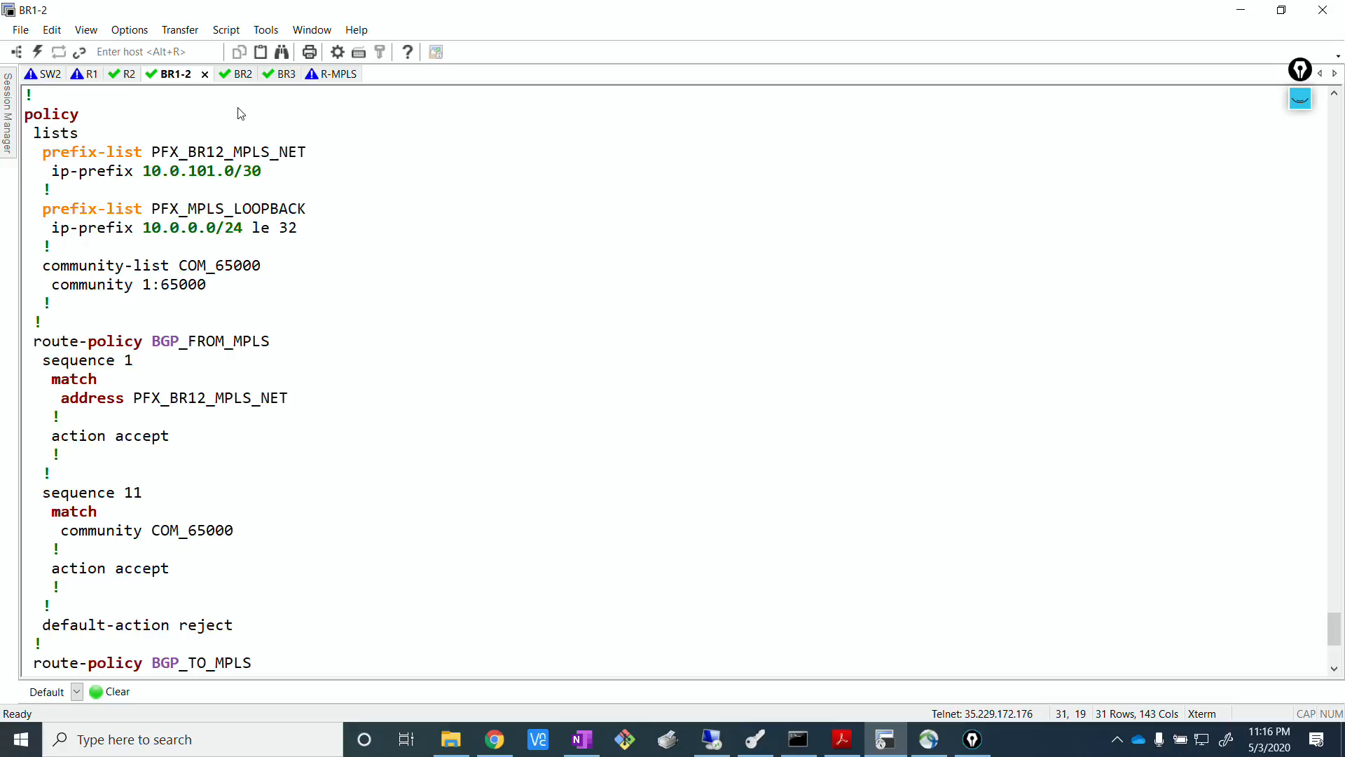
pyautogui.click(223, 74)
pyautogui.write('show ')
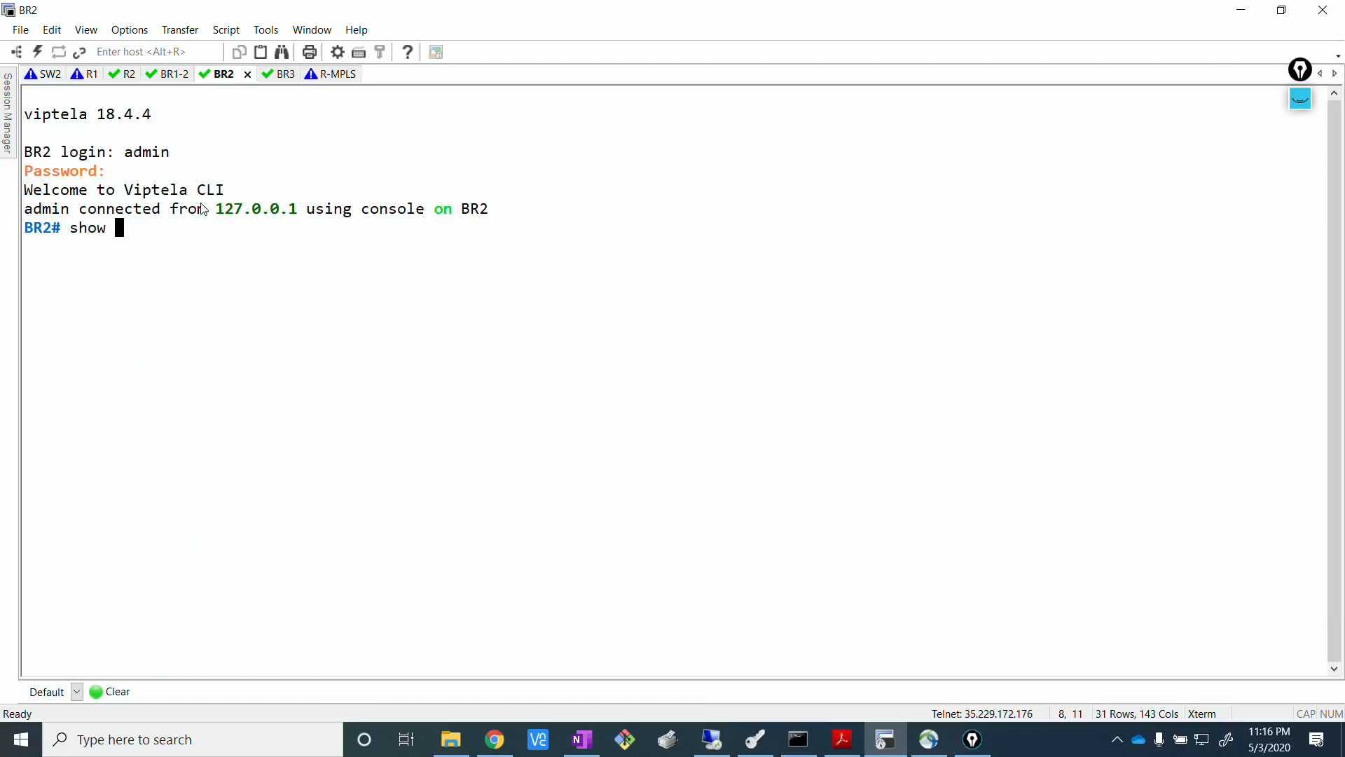
pyautogui.write('bgp routes')
pyautogui.press('Return')
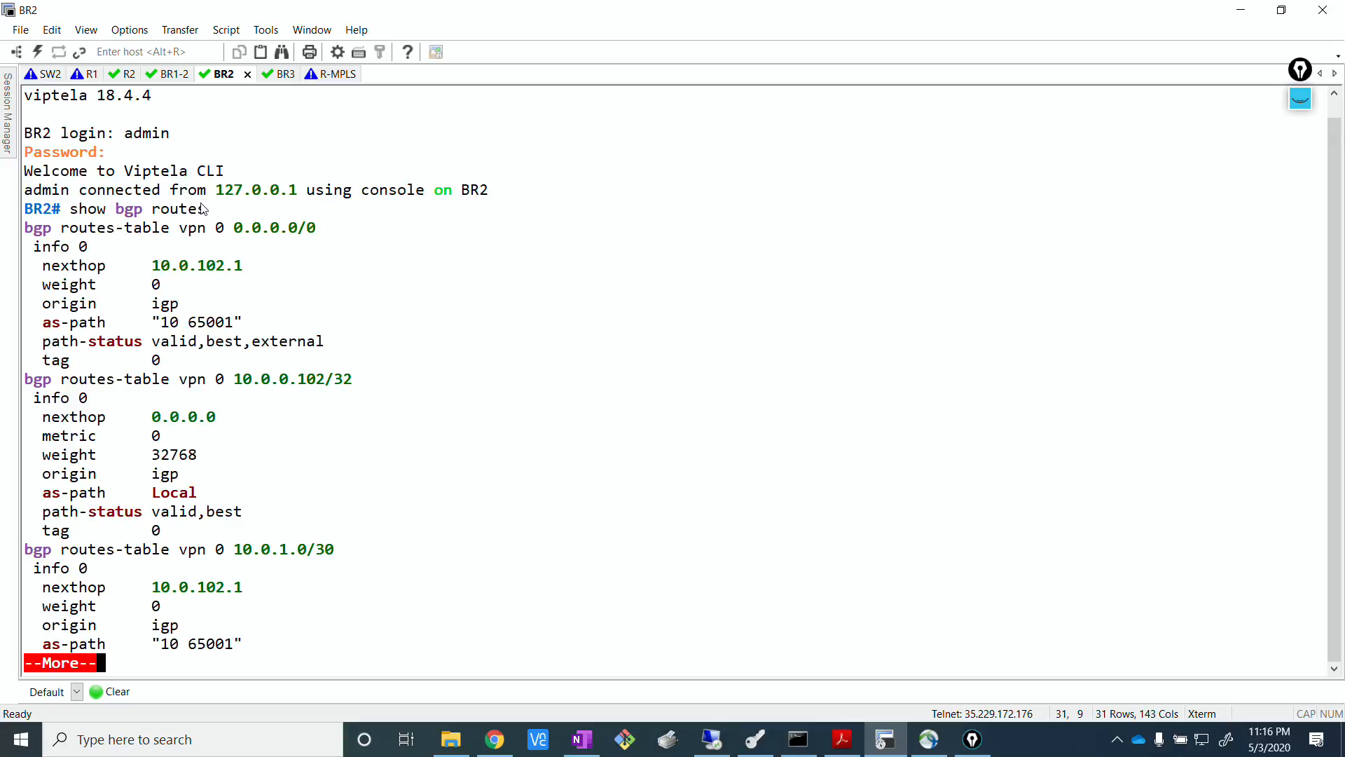
pyautogui.press('Return')
pyautogui.press('Return')
pyautogui.press('Return')
pyautogui.press('Return')
pyautogui.press('Return')
pyautogui.press('Return')
pyautogui.press('Return')
pyautogui.press('Return')
pyautogui.press('Return')
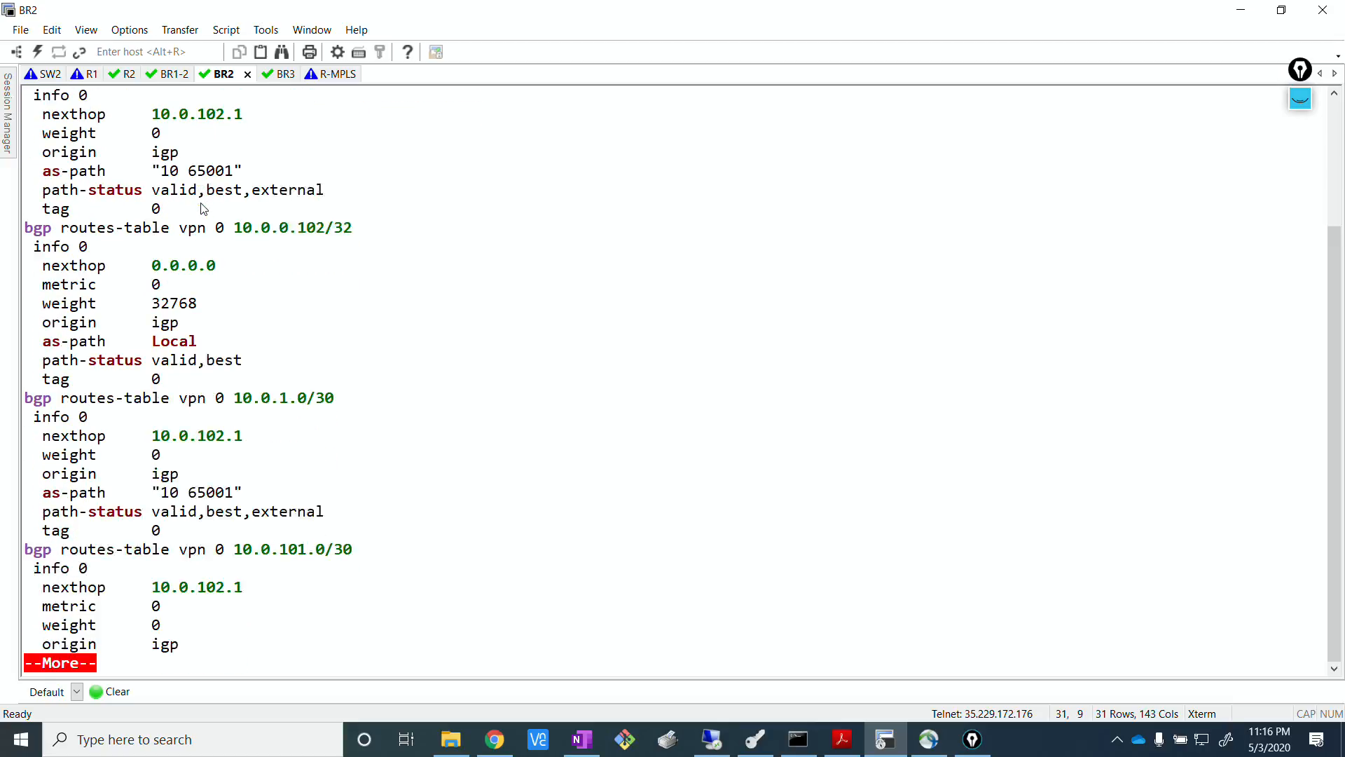
pyautogui.press('Return')
pyautogui.press('Return')
pyautogui.press('Return')
pyautogui.press('Return')
pyautogui.press('Return')
pyautogui.press('Return')
pyautogui.press('Return')
pyautogui.press('Return')
pyautogui.press('Return')
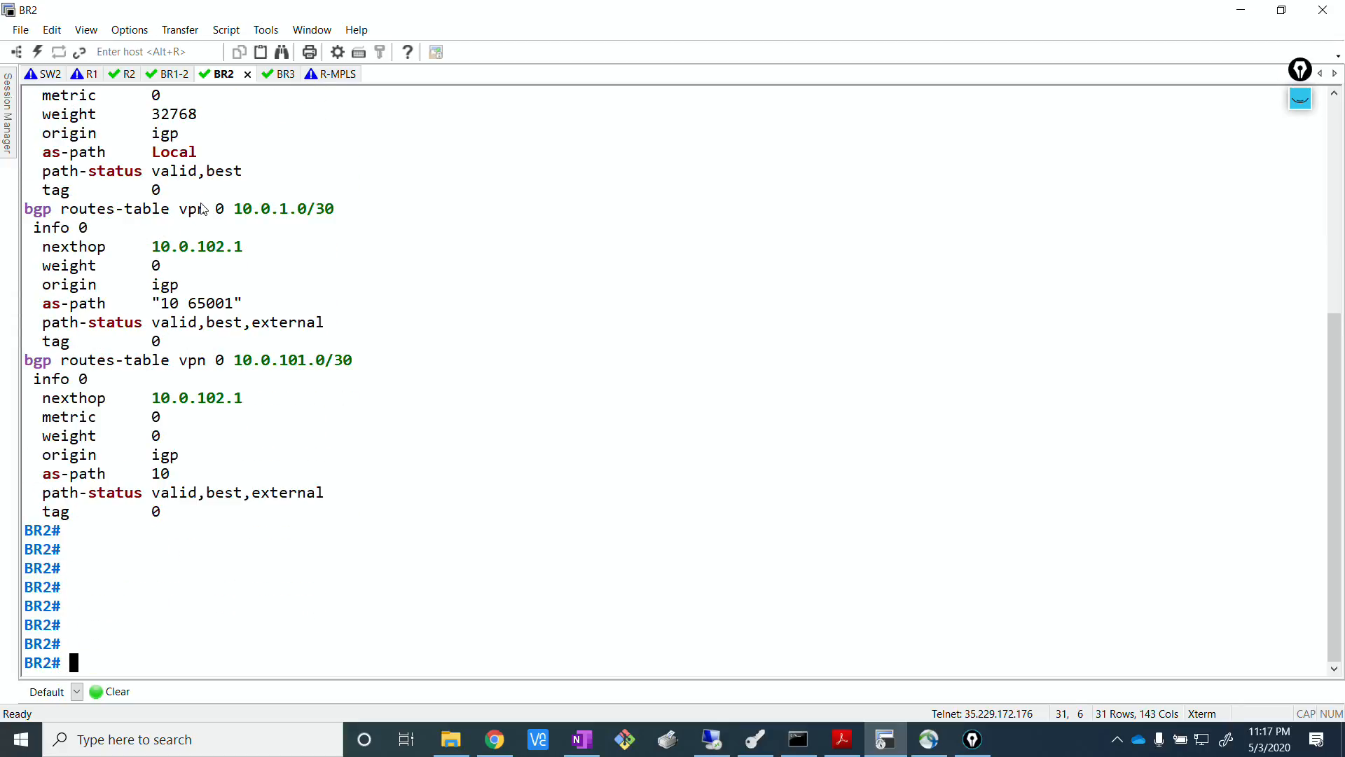
# Examine the prefixes in BR2's BGP routes output, marking the 10.0.0.102/32 entry.
pyautogui.scroll(7, 210, 307)
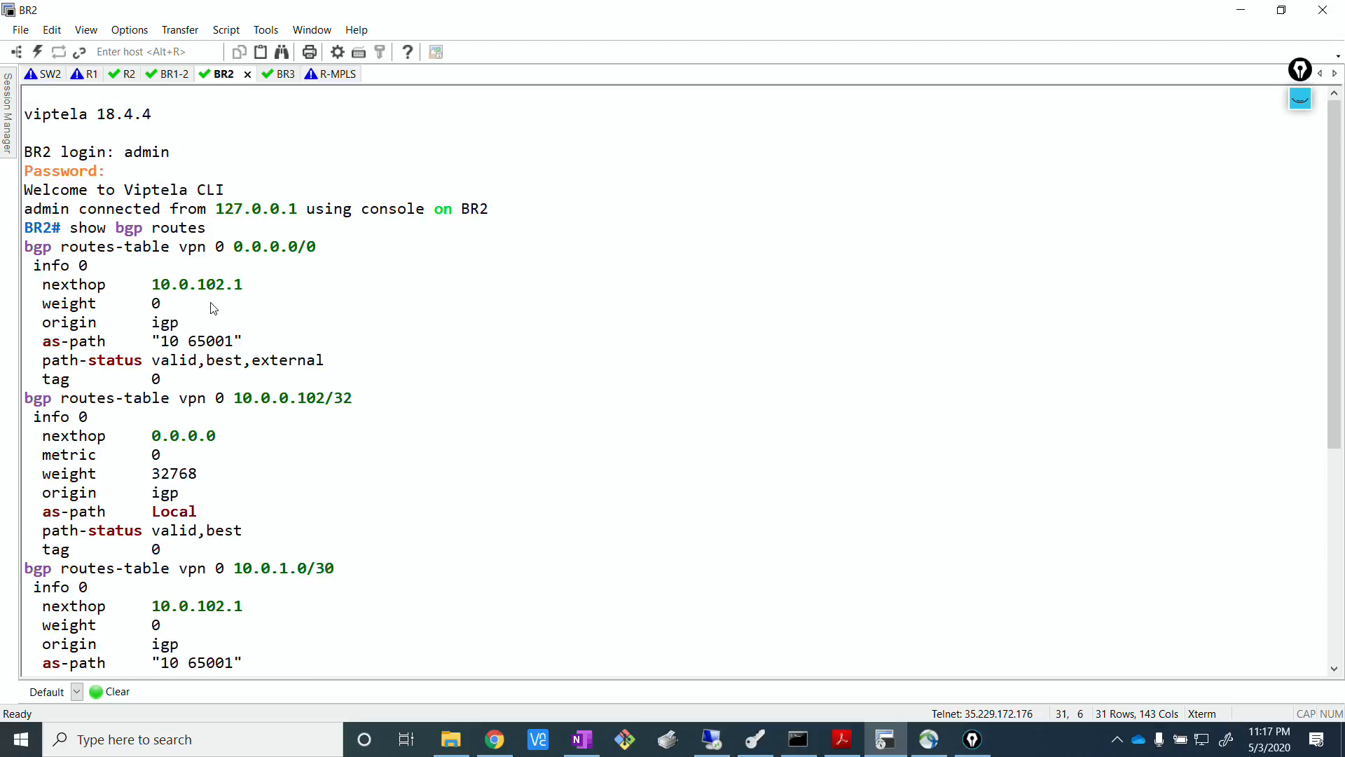
pyautogui.scroll(-3, 313, 297)
pyautogui.scroll(-3, 312, 300)
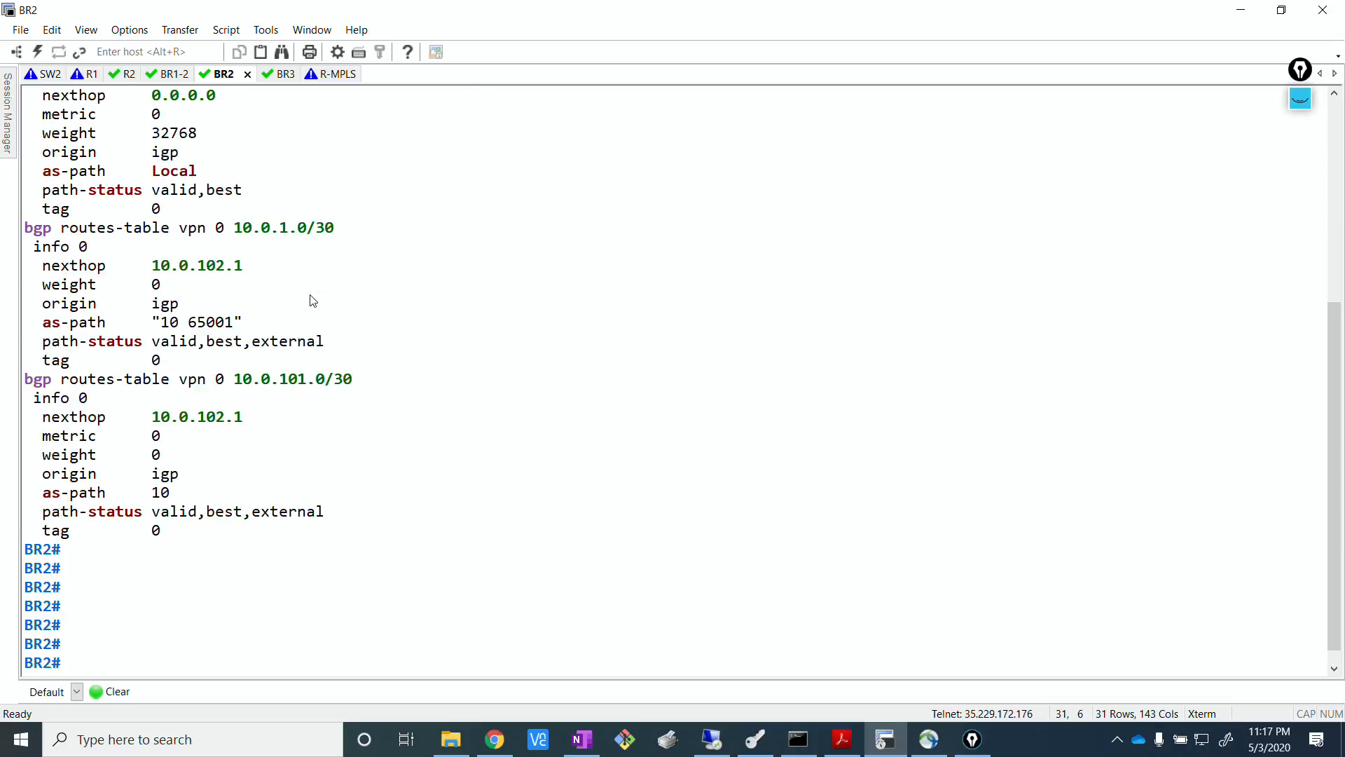
pyautogui.scroll(6, 301, 382)
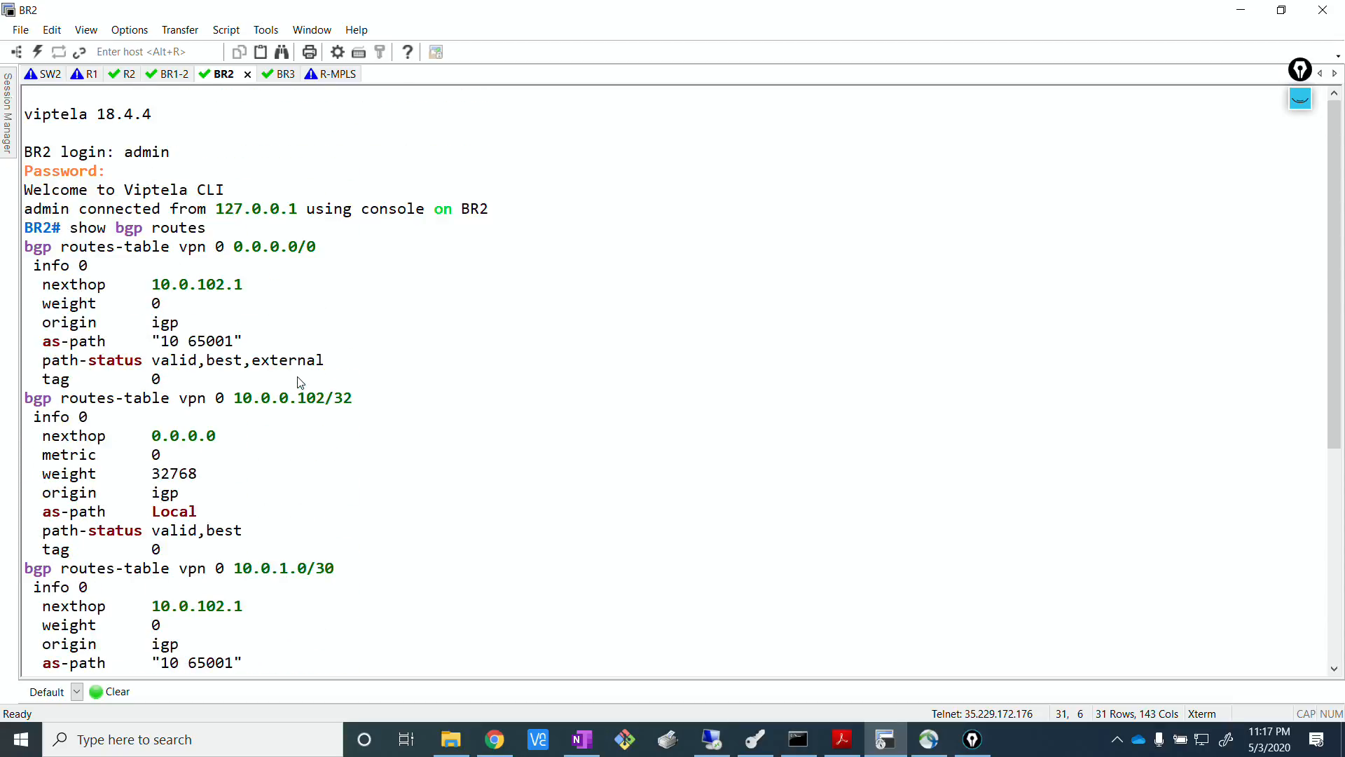
pyautogui.moveTo(221, 401); pyautogui.dragTo(369, 389)
pyautogui.click(374, 392)
pyautogui.tripleClick(291, 398)
pyautogui.scroll(-3, 462, 410)
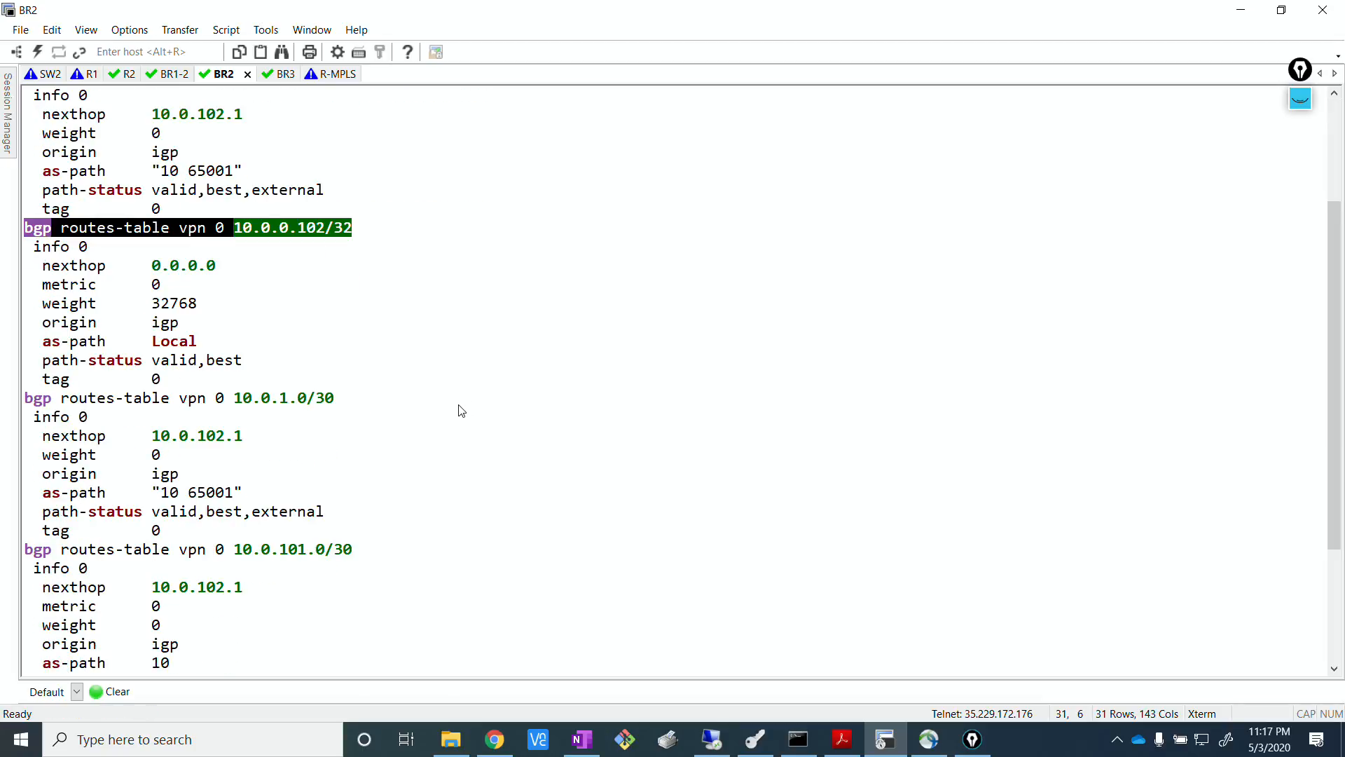
pyautogui.scroll(-3, 461, 411)
# Run show bgp routes again on BR2 and review the refreshed list from its beginning.
pyautogui.press('Return')
pyautogui.write('show bgp routes')
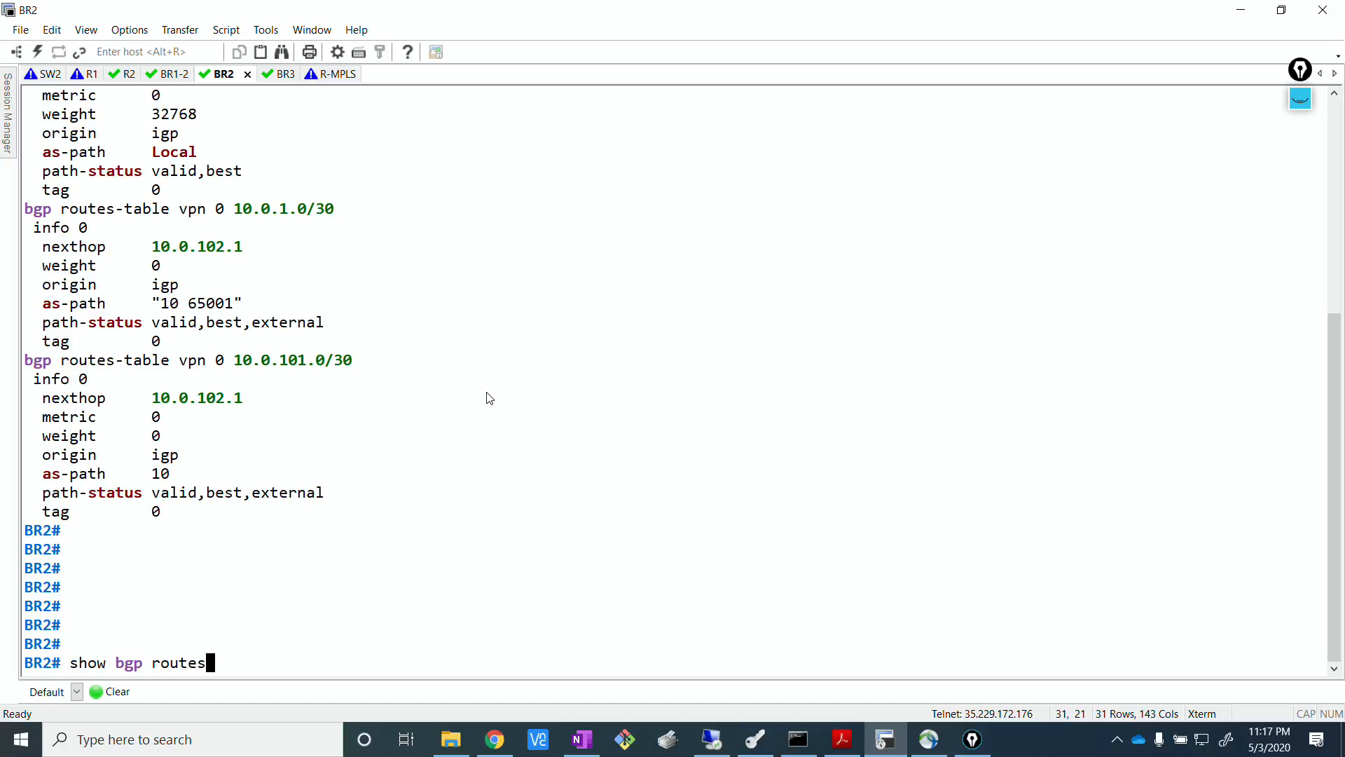
pyautogui.press('Return')
pyautogui.press('Return')
pyautogui.press('Return')
pyautogui.press('Return')
pyautogui.press('Return')
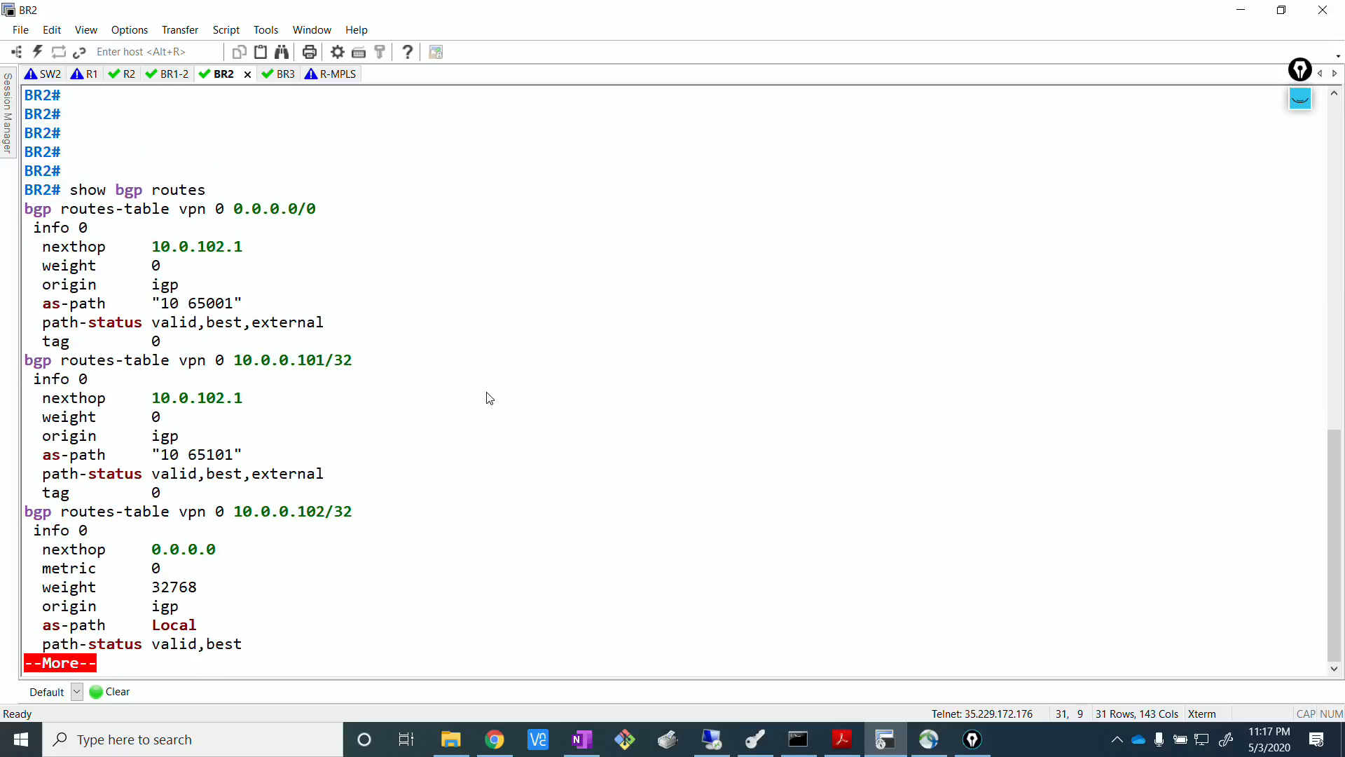
pyautogui.press('Return')
pyautogui.press('Return')
pyautogui.press('Return')
pyautogui.press('Return')
pyautogui.press('Return')
pyautogui.press('Return')
pyautogui.press('Return')
pyautogui.press('Return')
pyautogui.press('Return')
pyautogui.press('Return')
pyautogui.press('Return')
pyautogui.press('Return')
pyautogui.press('Return')
pyautogui.press('Return')
pyautogui.press('Return')
pyautogui.press('Return')
pyautogui.press('Return')
pyautogui.press('Return')
pyautogui.press('Return')
pyautogui.press('Return')
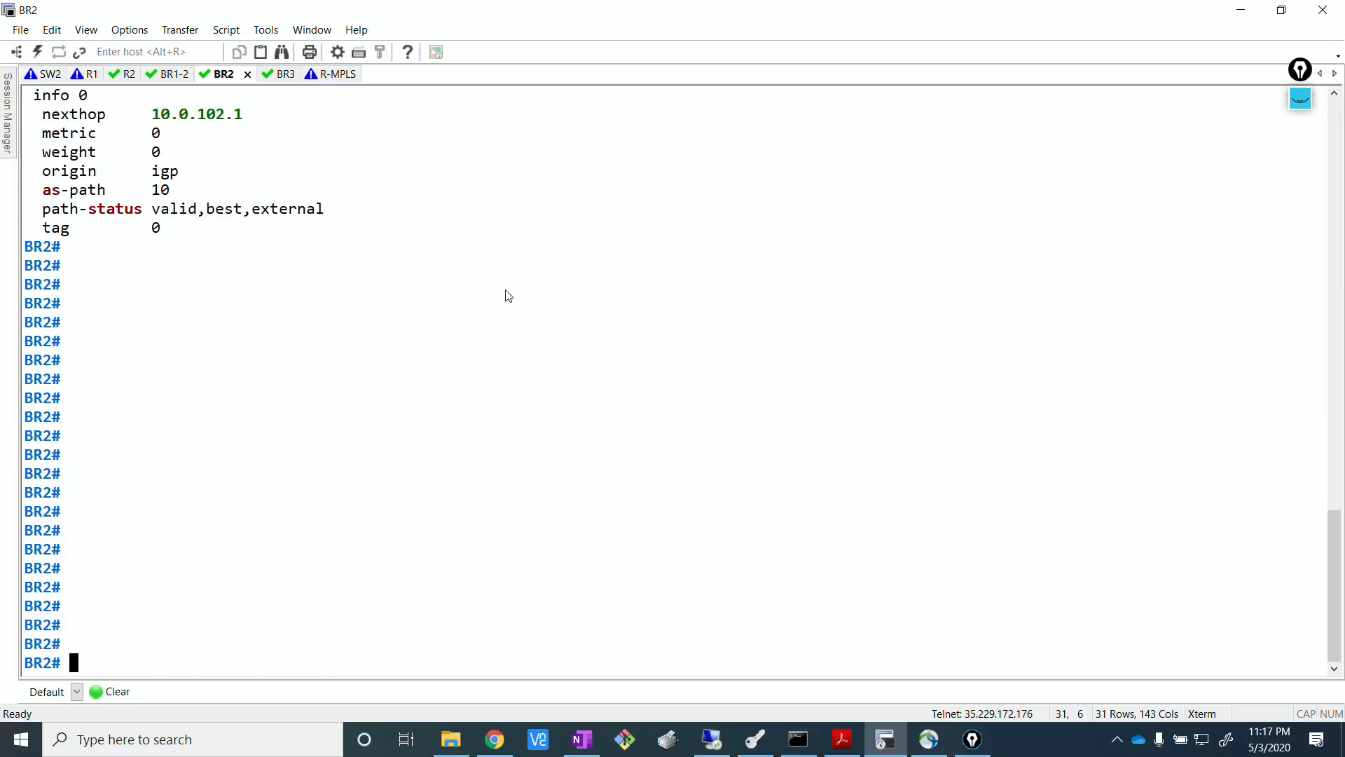
pyautogui.scroll(4, 414, 202)
pyautogui.scroll(10, 413, 202)
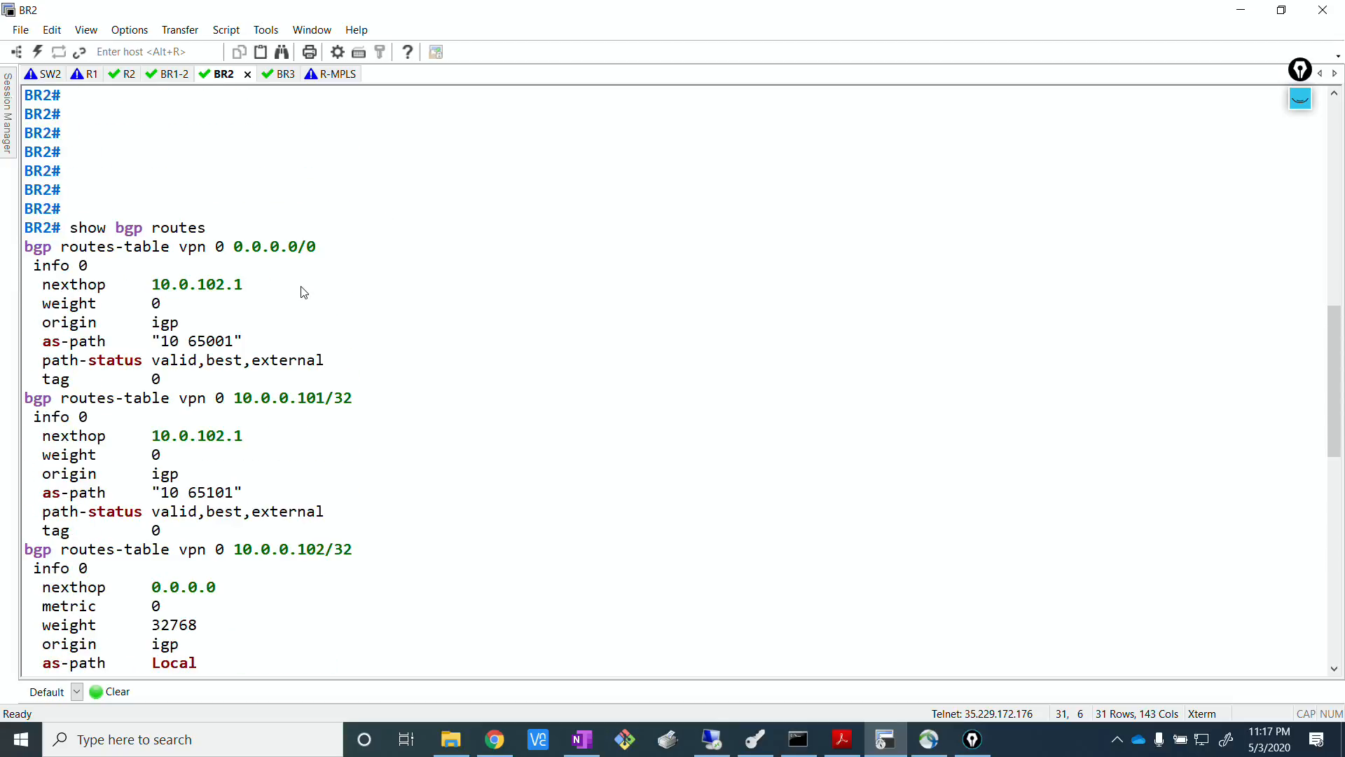
# Consult the annotated EVE topology for the planned inbound and outbound policies, and return to the BR2 terminal with the annotations hidden.
pyautogui.hotkey('alt', 'Tab')
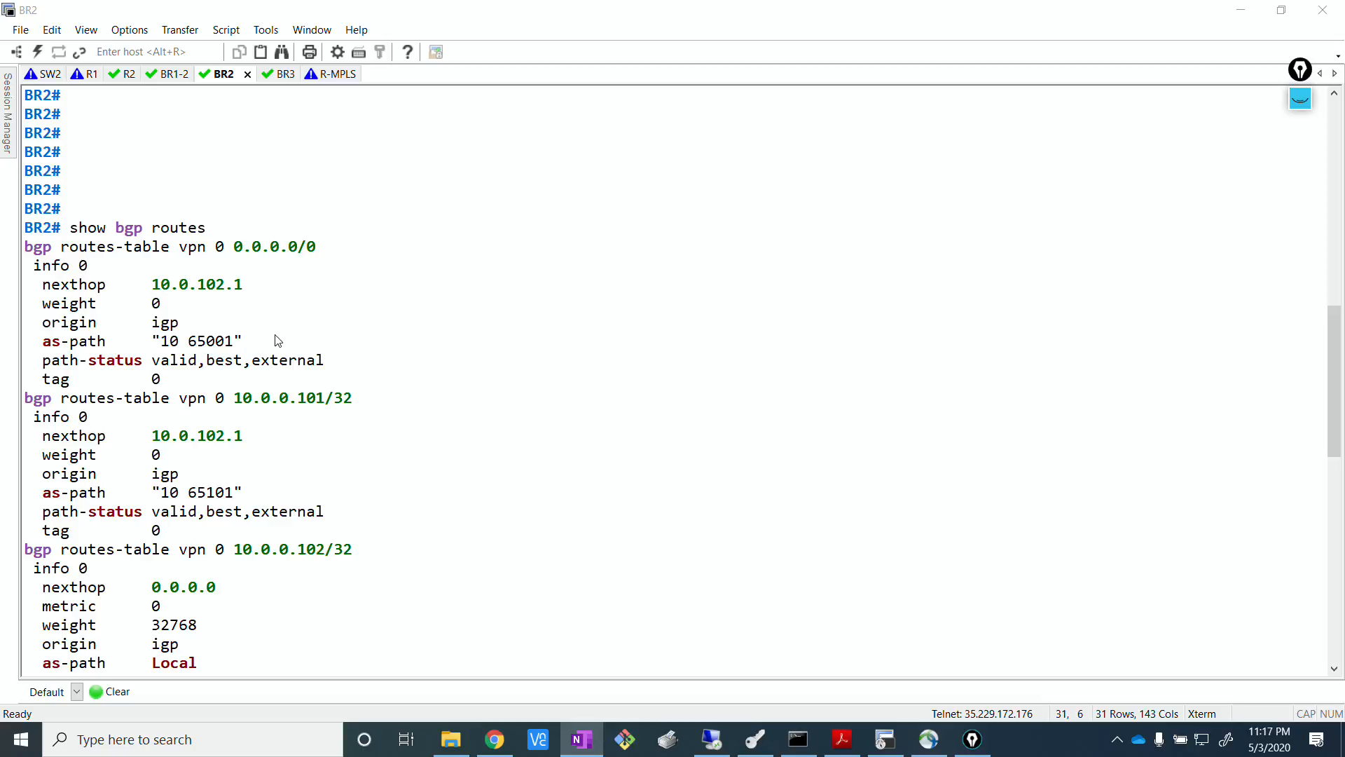
pyautogui.click(290, 313)
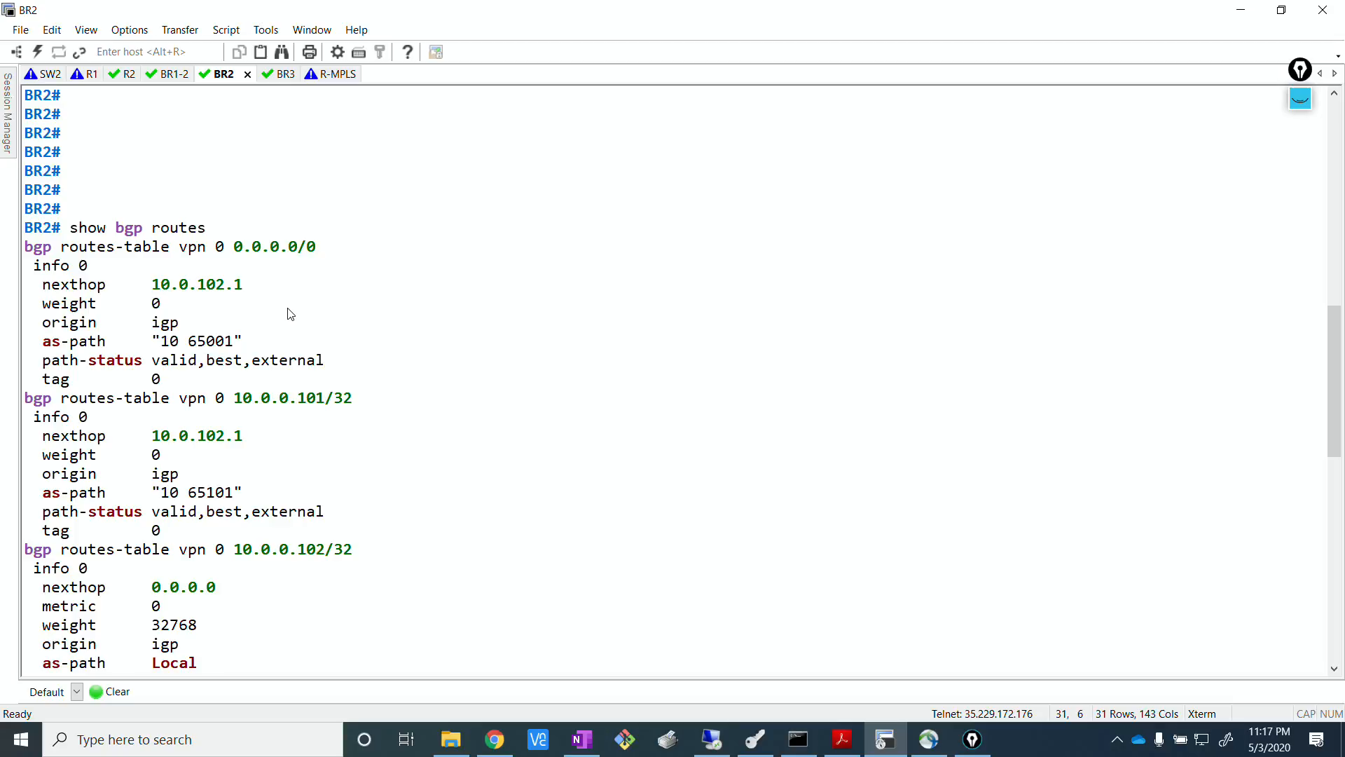
pyautogui.click(495, 739)
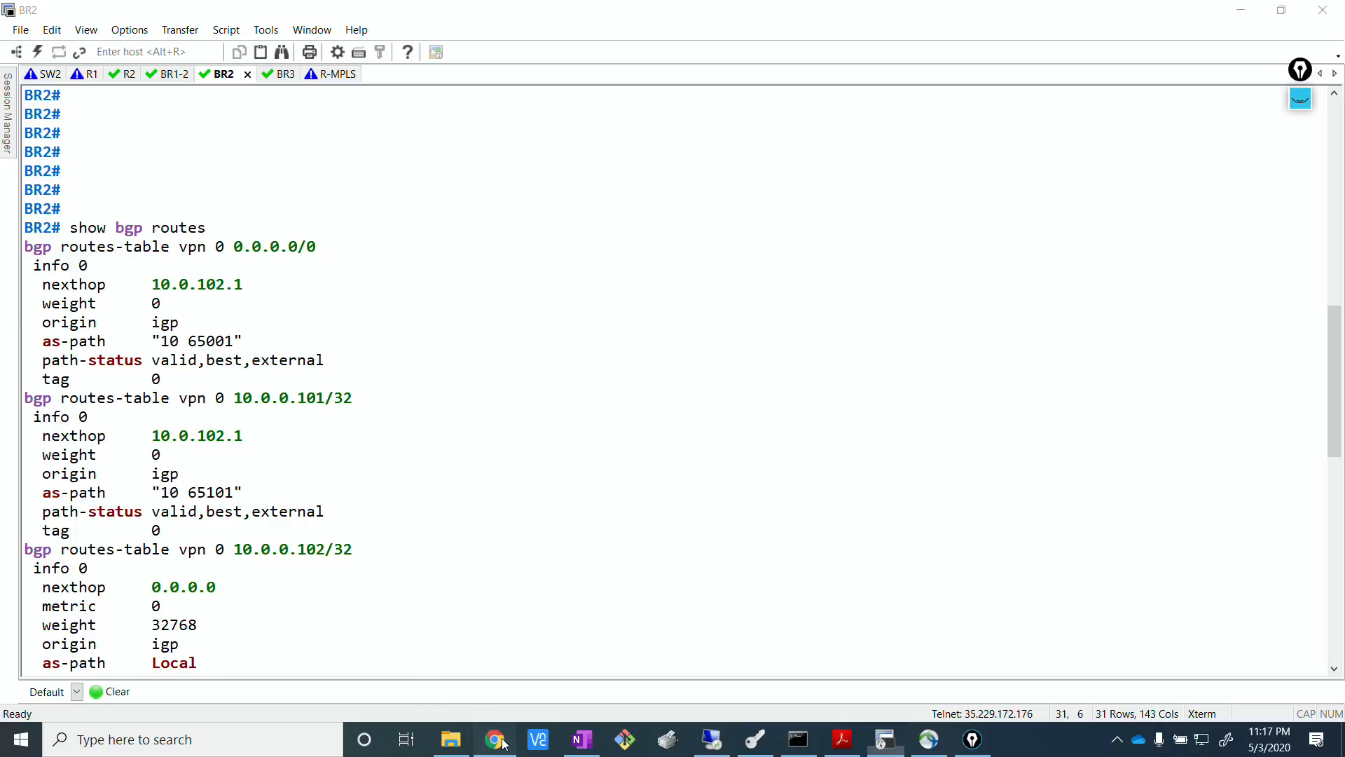
pyautogui.click(1302, 76)
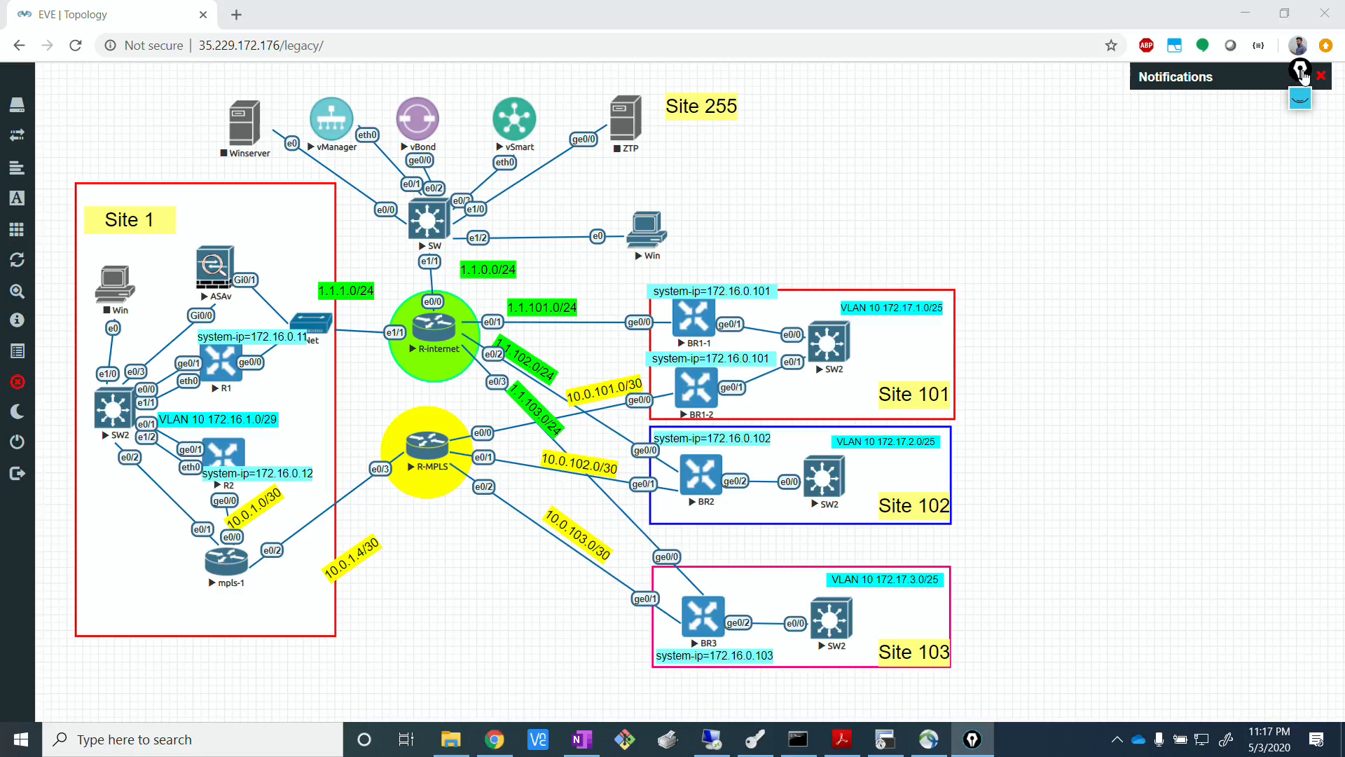
pyautogui.click(1300, 99)
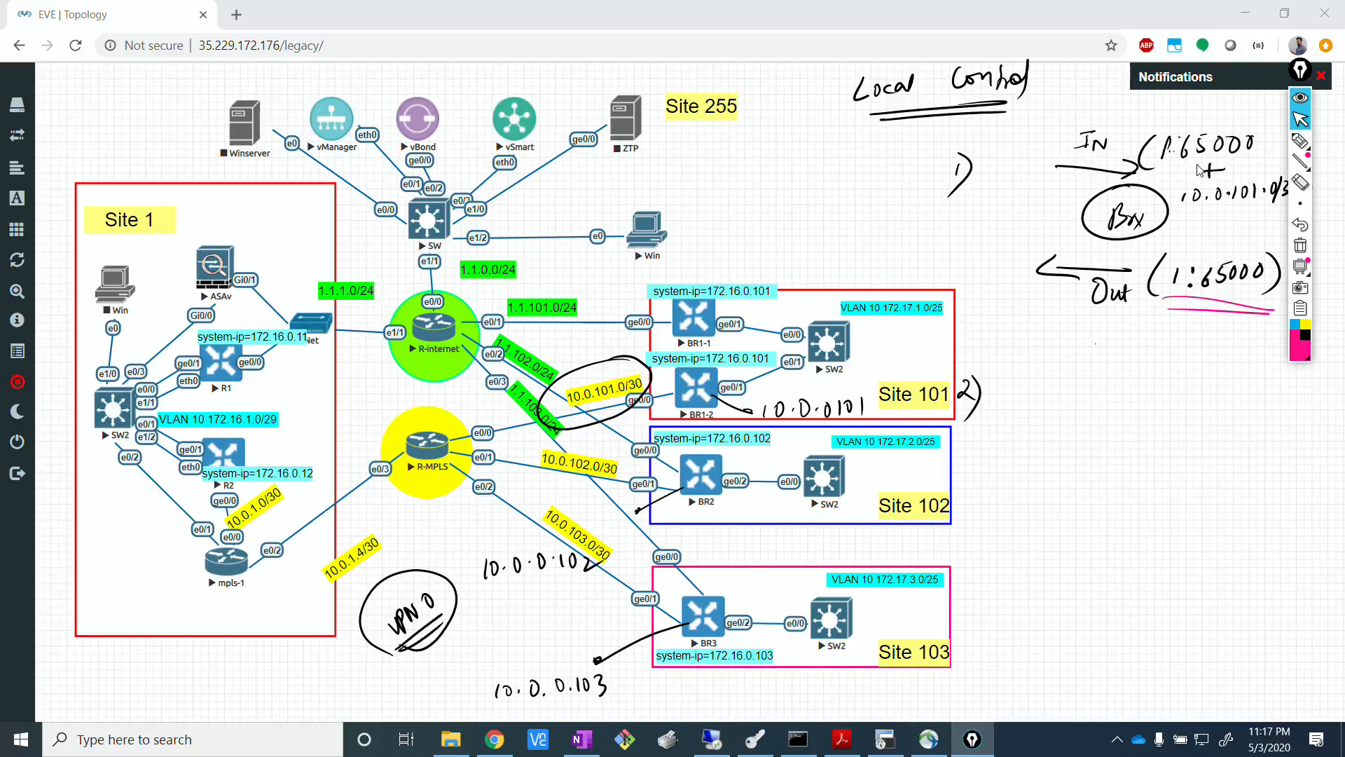
pyautogui.click(1300, 202)
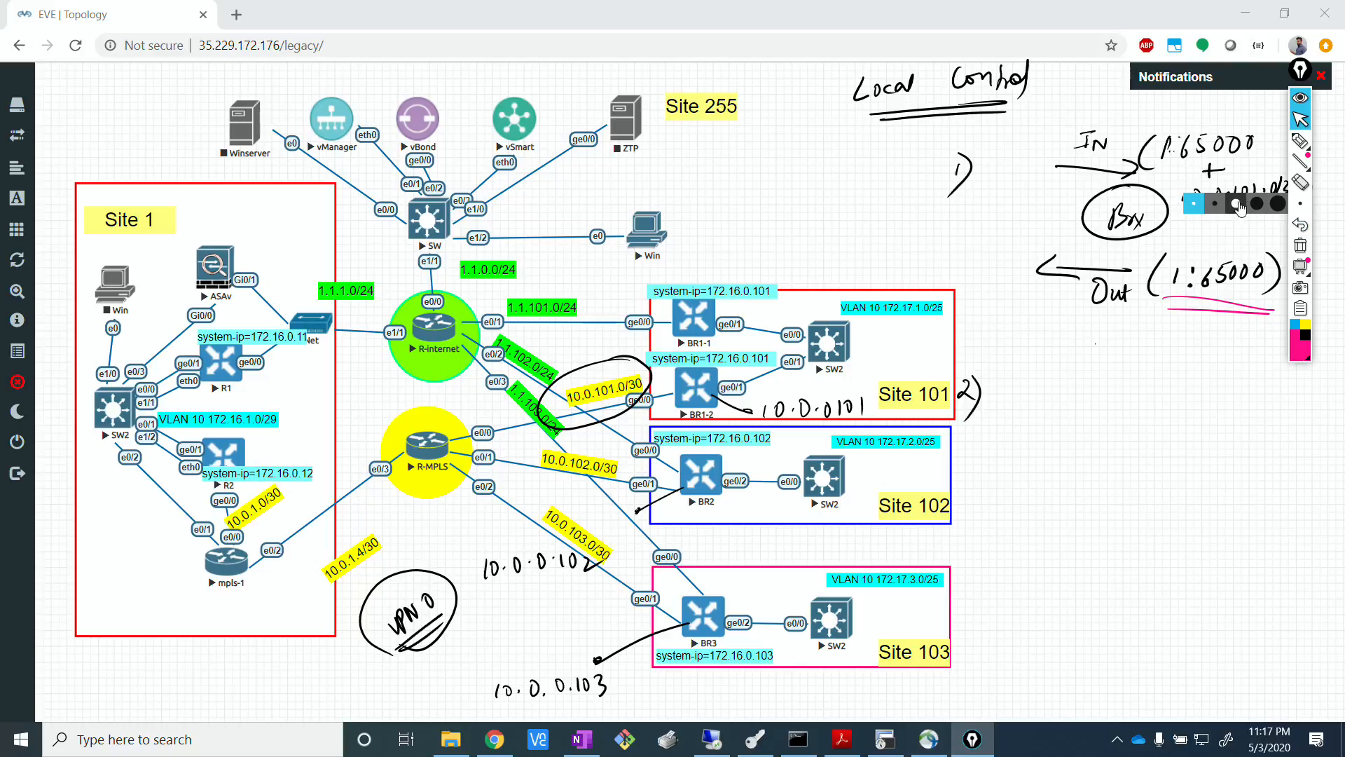
pyautogui.click(1099, 501)
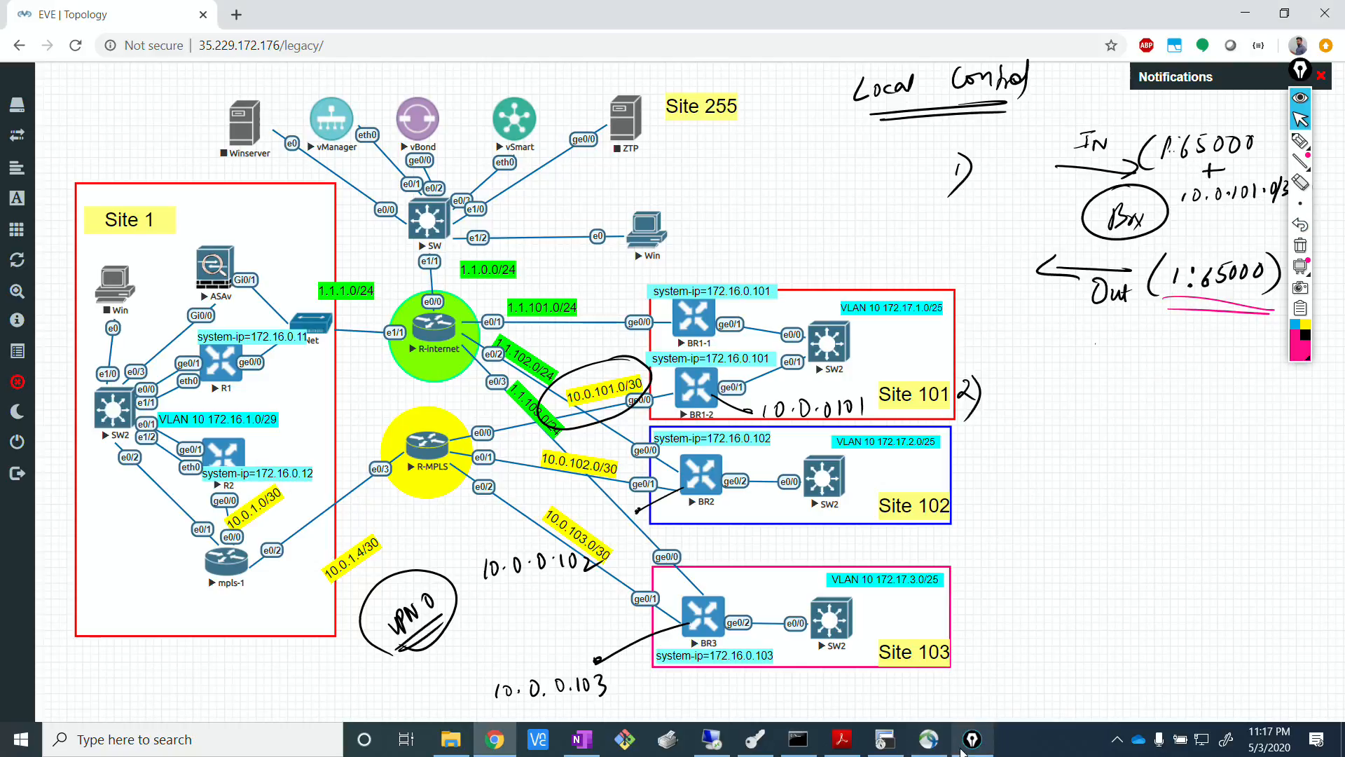
pyautogui.click(886, 739)
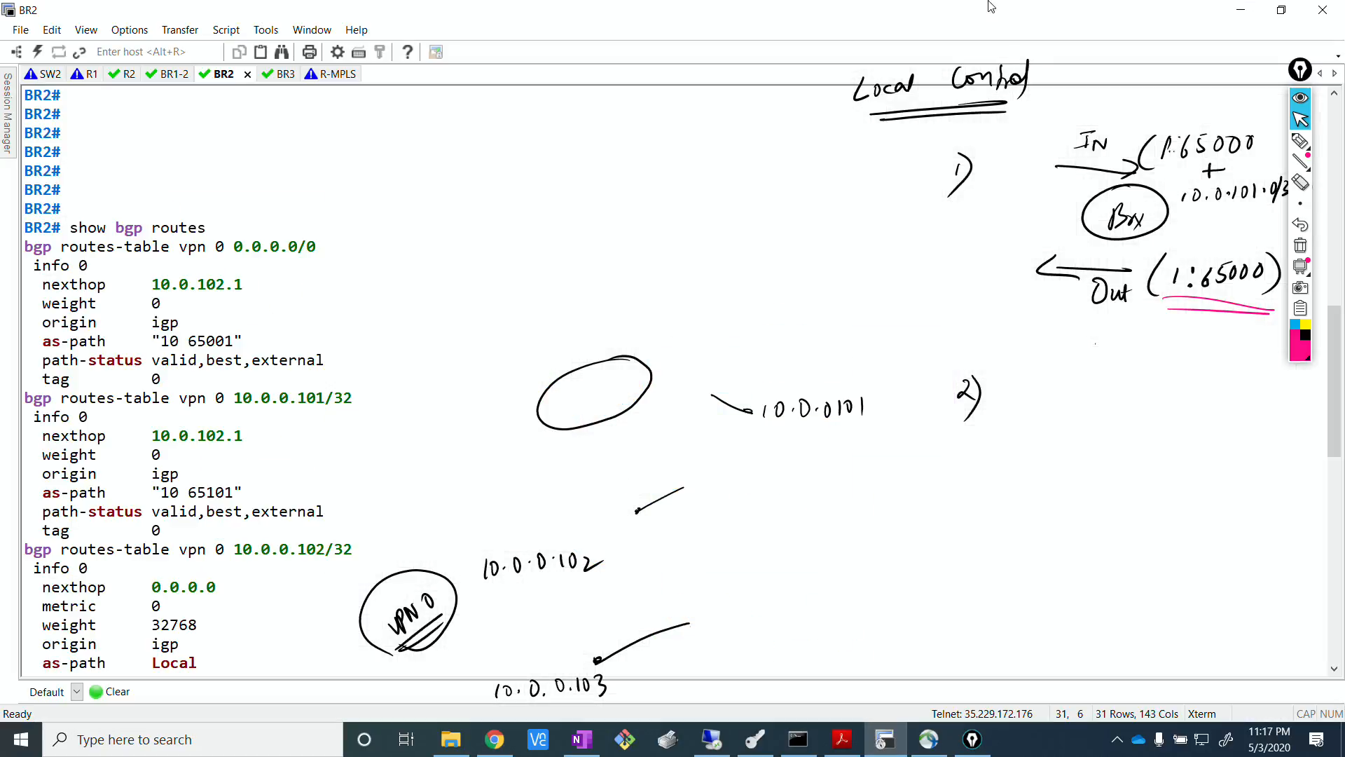
pyautogui.click(1299, 99)
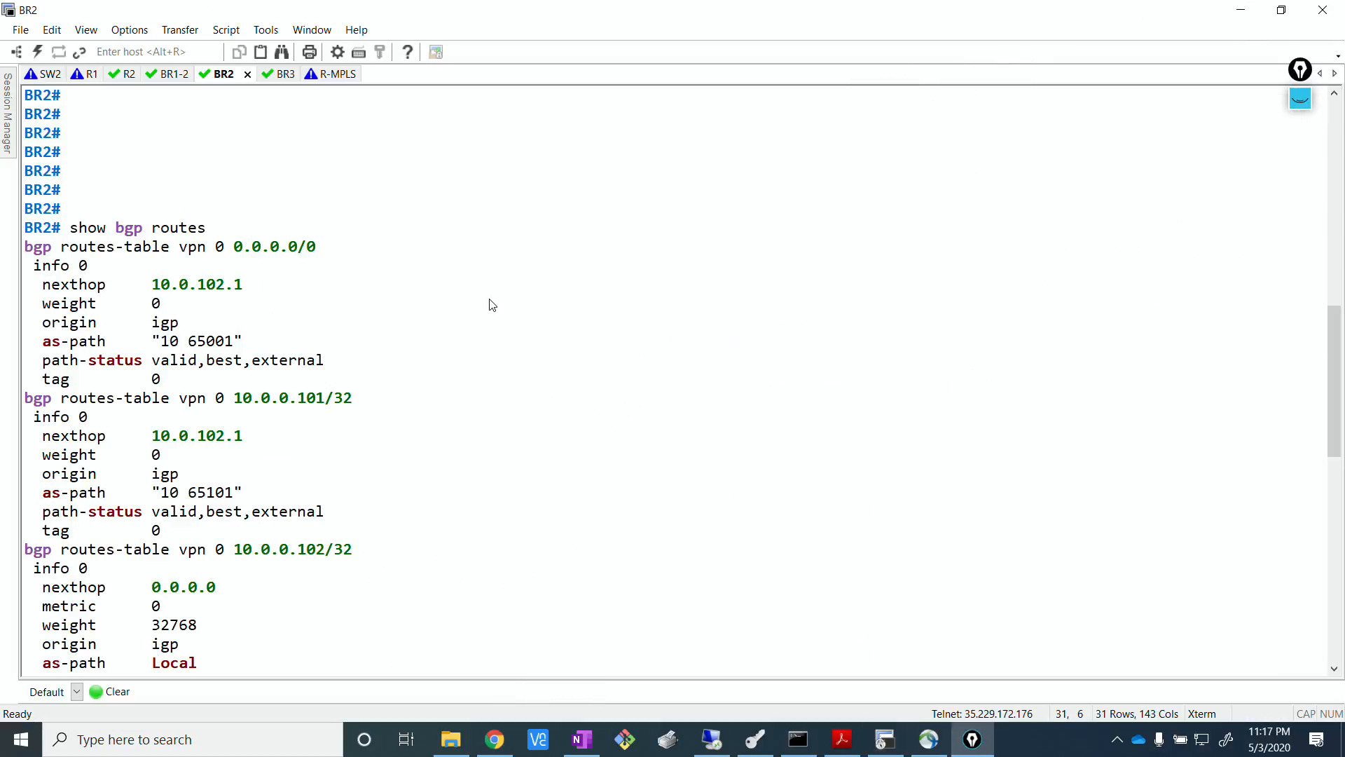
# Run show bgp routes detail on BR2 and examine the community attributes of the listed prefixes.
pyautogui.scroll(-7, 274, 333)
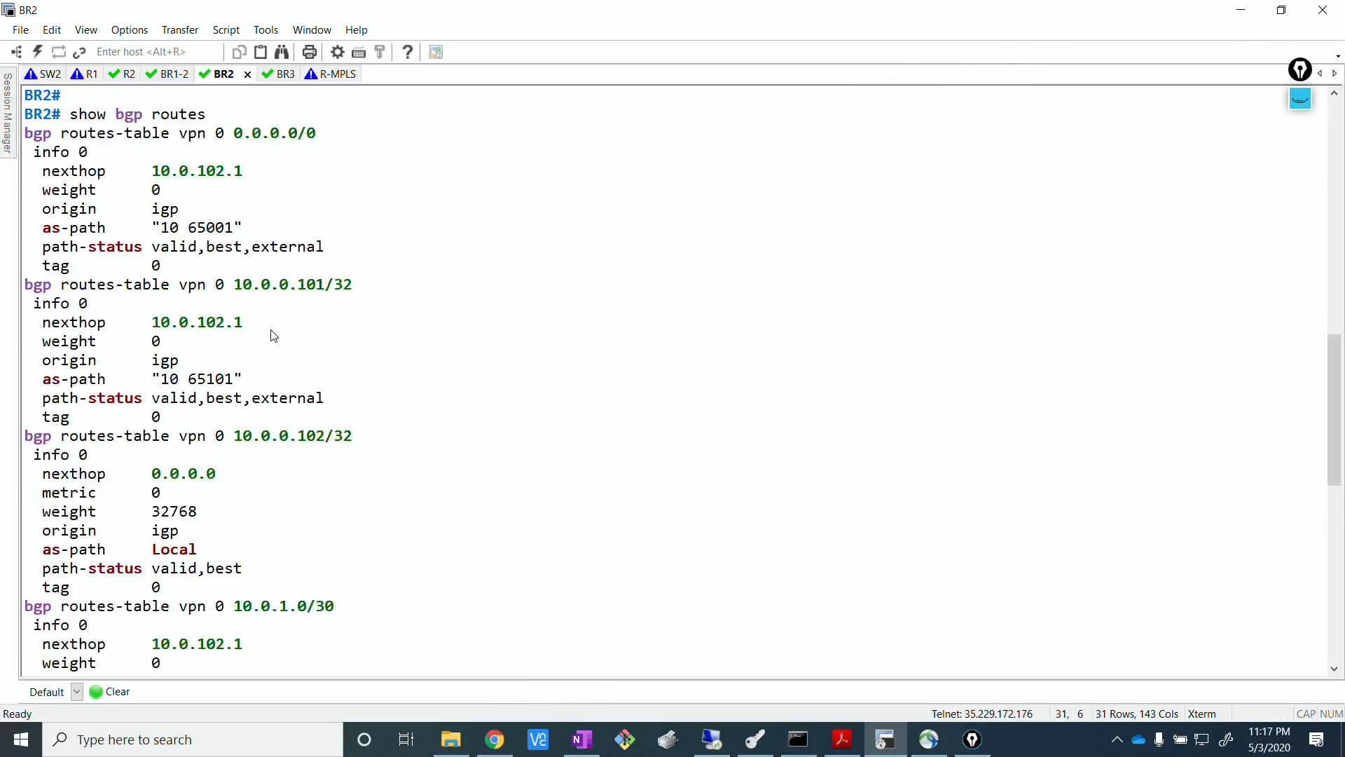
pyautogui.press('Return')
pyautogui.press('Return')
pyautogui.press('Return')
pyautogui.press('Return')
pyautogui.press('Return')
pyautogui.press('Return')
pyautogui.press('Return')
pyautogui.press('Return')
pyautogui.press('Return')
pyautogui.press('Return')
pyautogui.press('Return')
pyautogui.press('Return')
pyautogui.press('Return')
pyautogui.press('Return')
pyautogui.press('Return')
pyautogui.press('Return')
pyautogui.press('Return')
pyautogui.press('Return')
pyautogui.press('Return')
pyautogui.press('Return')
pyautogui.write('show bgp routes')
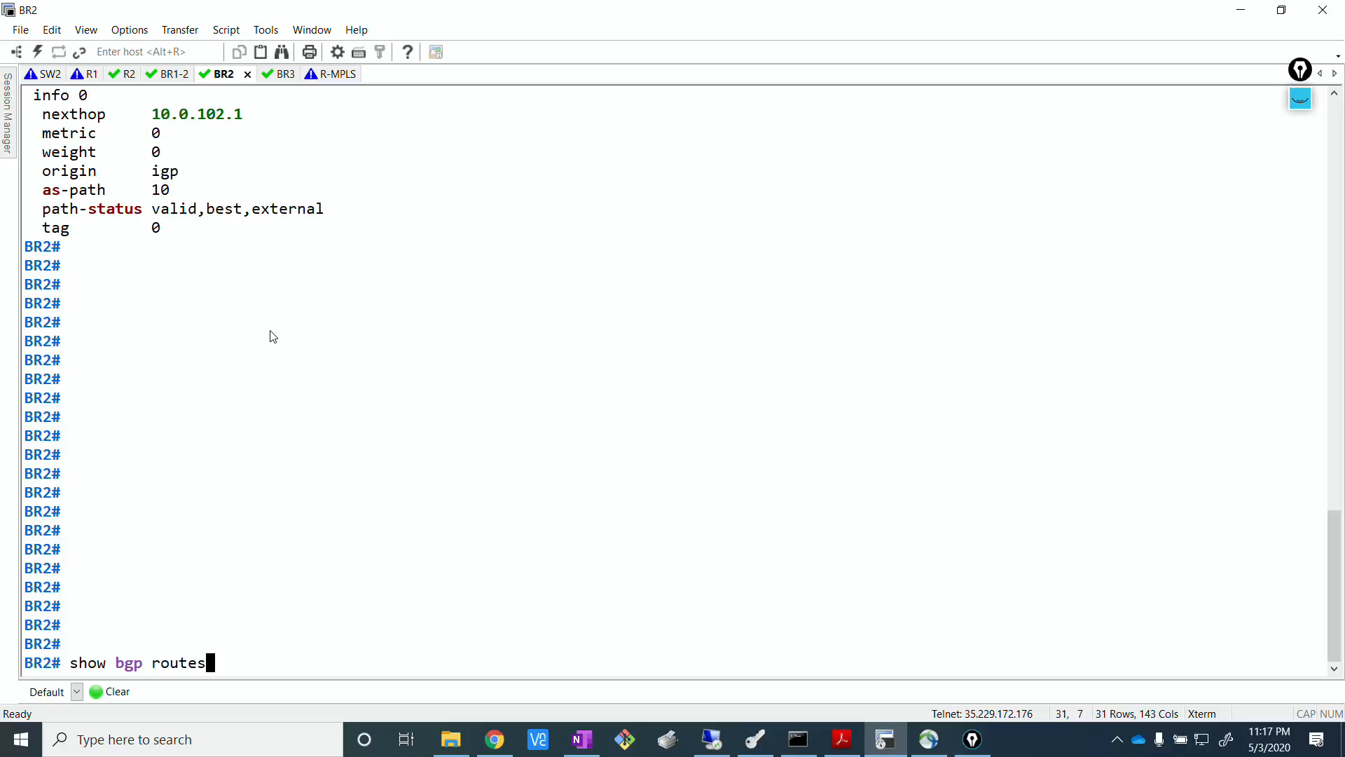
pyautogui.write(' detail')
pyautogui.press('Return')
pyautogui.press('Return')
pyautogui.press('Return')
pyautogui.press('Return')
pyautogui.press('Return')
pyautogui.press('Return')
pyautogui.press('Return')
pyautogui.press('Return')
pyautogui.press('Return')
pyautogui.press('Return')
pyautogui.press('Return')
pyautogui.press('Return')
pyautogui.press('Return')
pyautogui.press('Return')
pyautogui.press('Return')
pyautogui.press('Return')
pyautogui.press('Return')
pyautogui.press('Return')
pyautogui.press('Return')
pyautogui.press('Return')
pyautogui.press('Return')
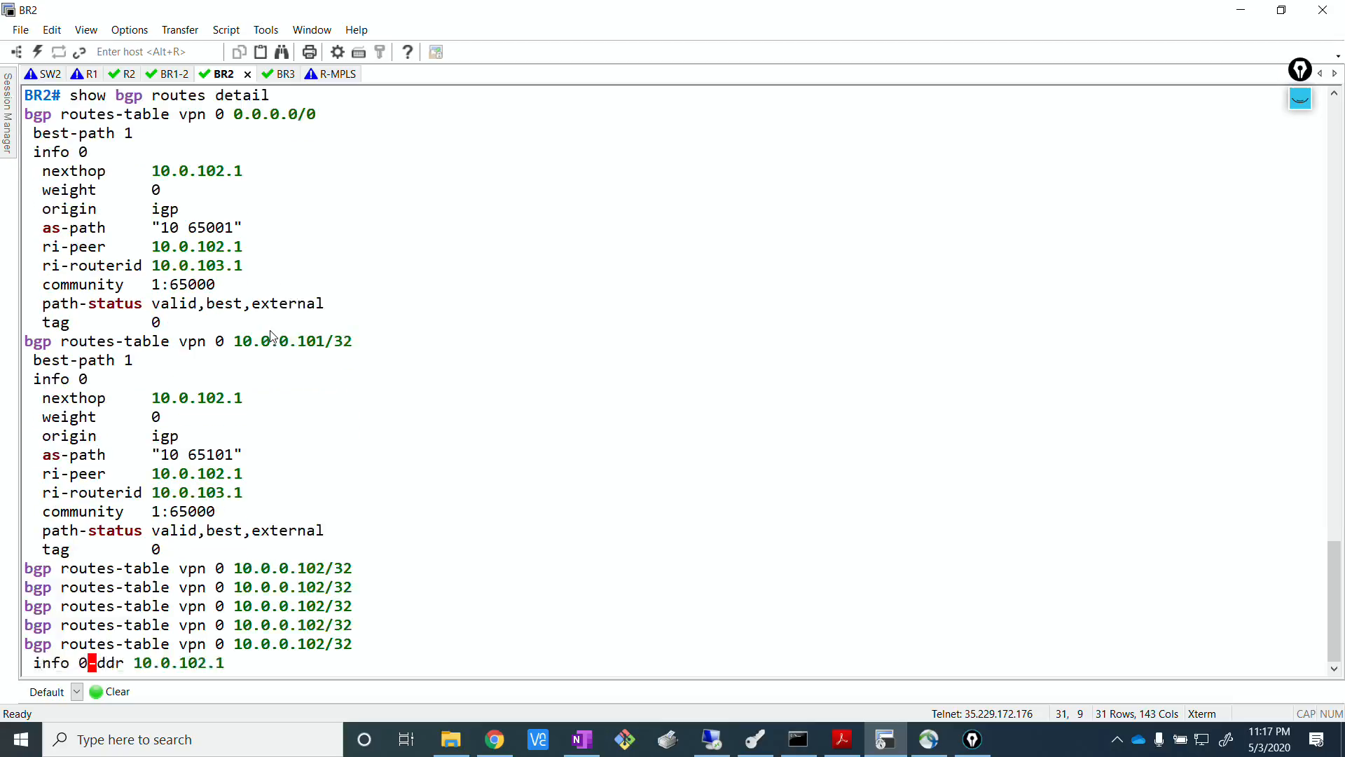
pyautogui.press('Return')
pyautogui.press('Return')
pyautogui.press('Return')
pyautogui.press('Return')
pyautogui.press('Return')
pyautogui.press('Return')
pyautogui.press('Return')
pyautogui.press('Return')
pyautogui.press('Return')
pyautogui.press('Return')
pyautogui.press('Return')
pyautogui.press('Return')
pyautogui.press('Return')
pyautogui.press('Return')
pyautogui.press('Return')
pyautogui.press('Return')
pyautogui.press('Return')
pyautogui.press('Return')
pyautogui.press('Return')
pyautogui.press('Return')
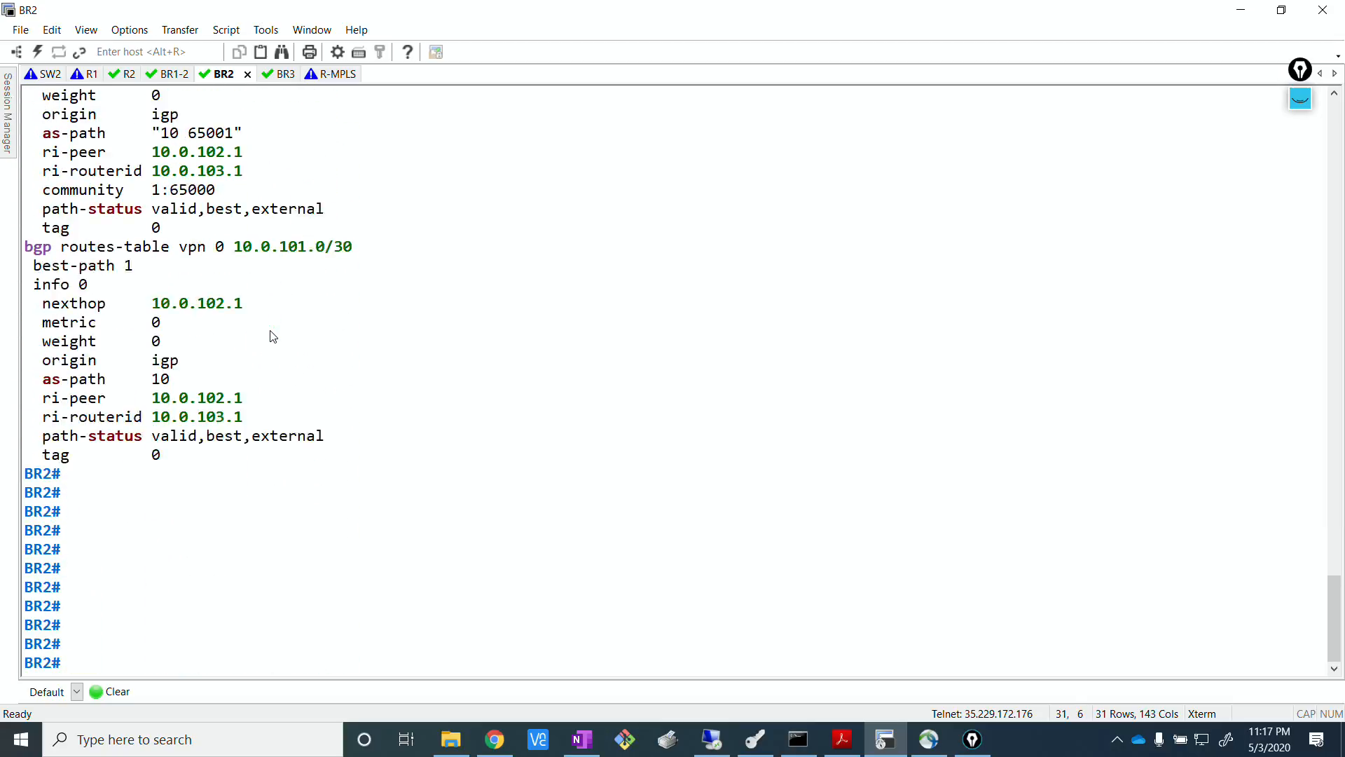
pyautogui.scroll(20, 424, 323)
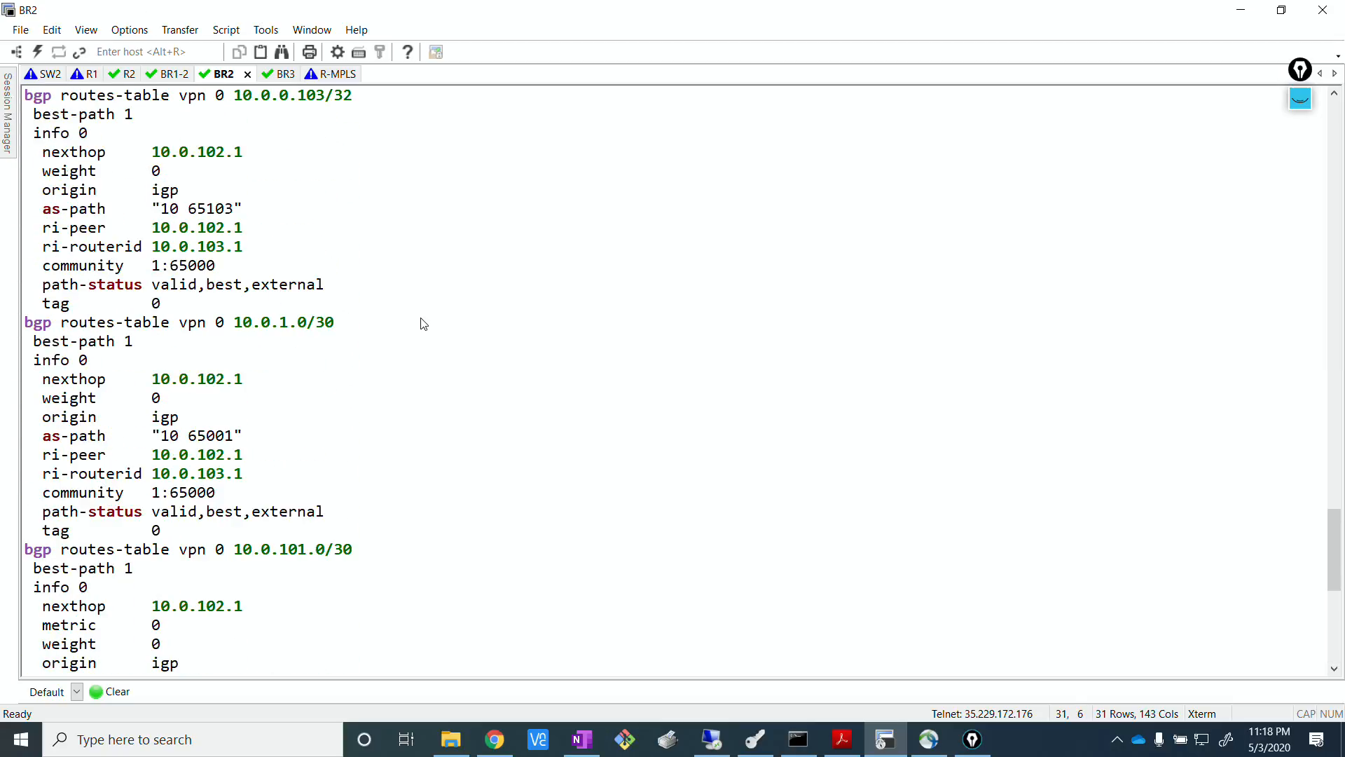
pyautogui.scroll(10, 424, 325)
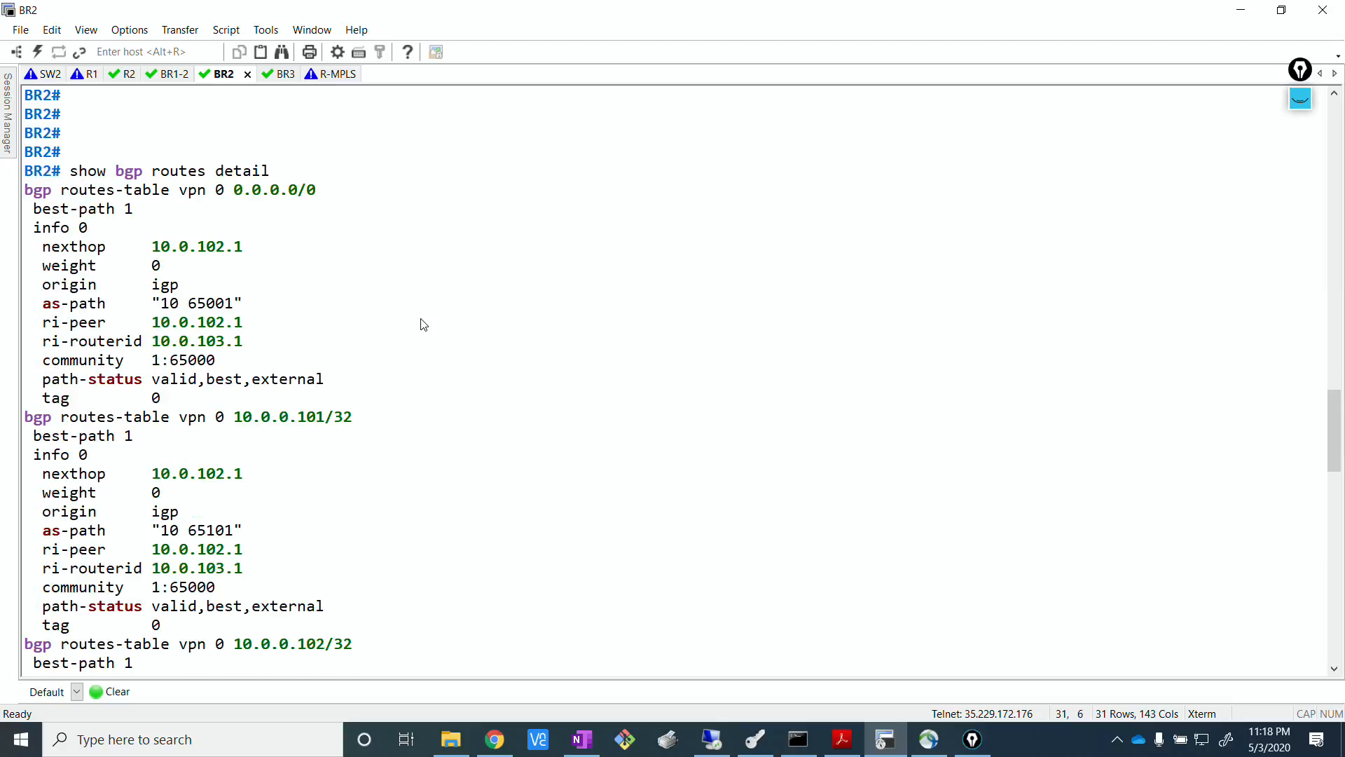
pyautogui.moveTo(219, 420); pyautogui.dragTo(322, 424)
pyautogui.scroll(-2, 336, 427)
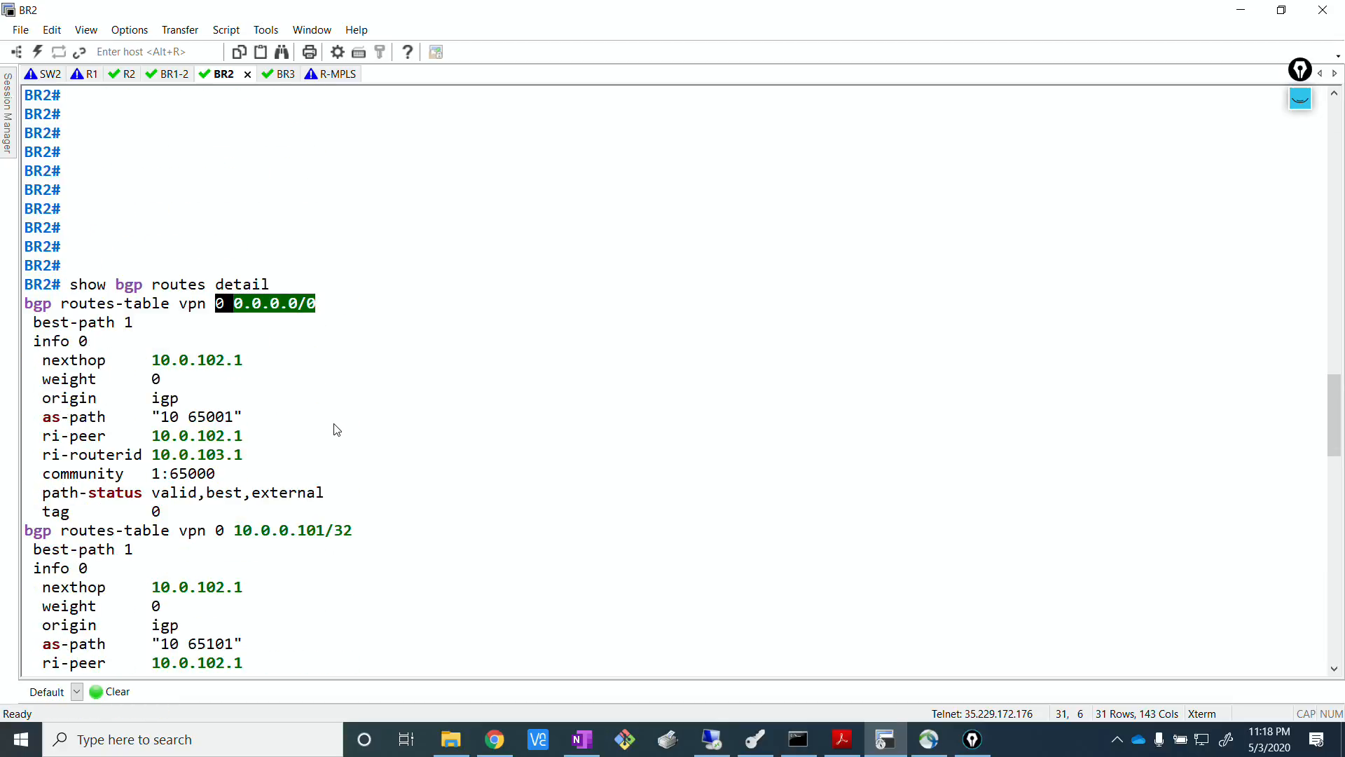
# Mark the community values of the 0.0.0.0/0 and 10.0.0.101/32 entries in BR2's detailed BGP routes.
pyautogui.moveTo(147, 473); pyautogui.dragTo(244, 476)
pyautogui.scroll(-5, 453, 336)
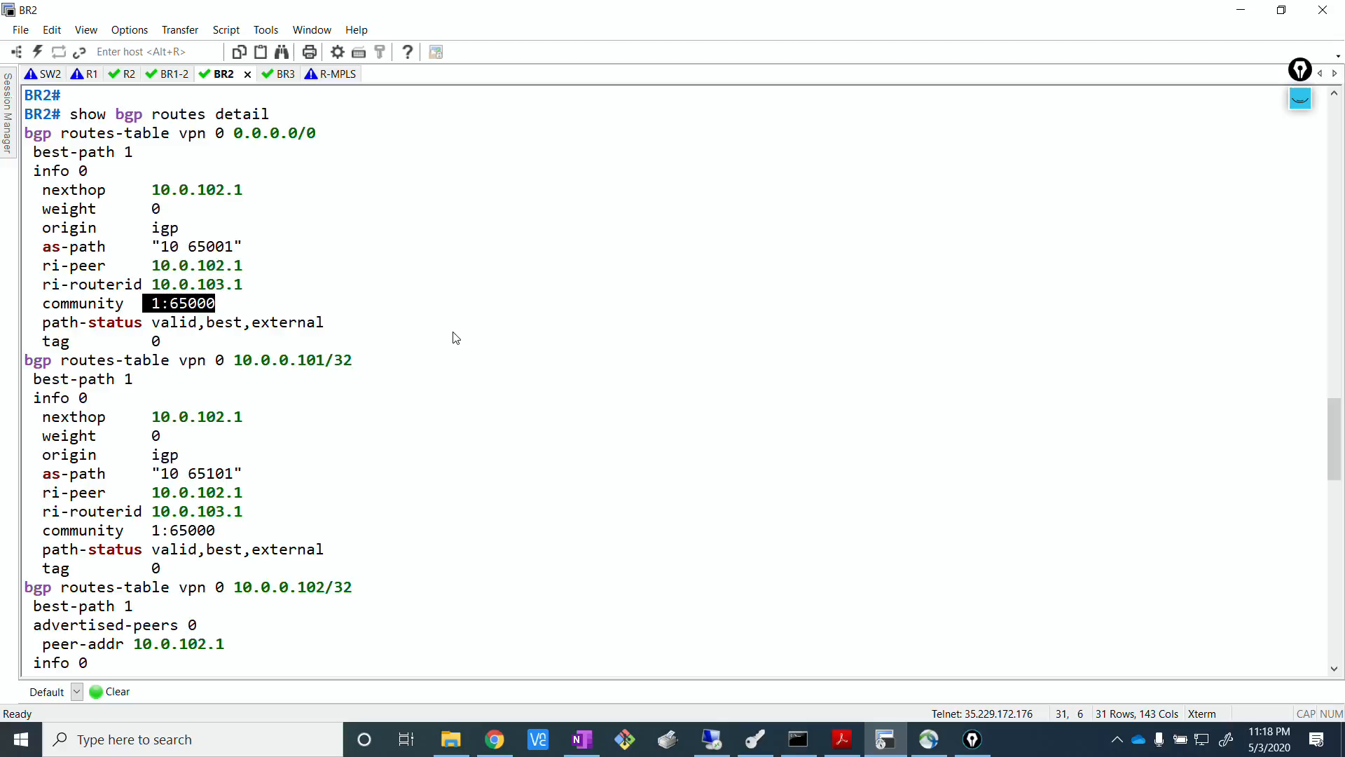
pyautogui.moveTo(147, 418); pyautogui.dragTo(249, 423)
pyautogui.scroll(-2, 533, 362)
pyautogui.scroll(-3, 522, 369)
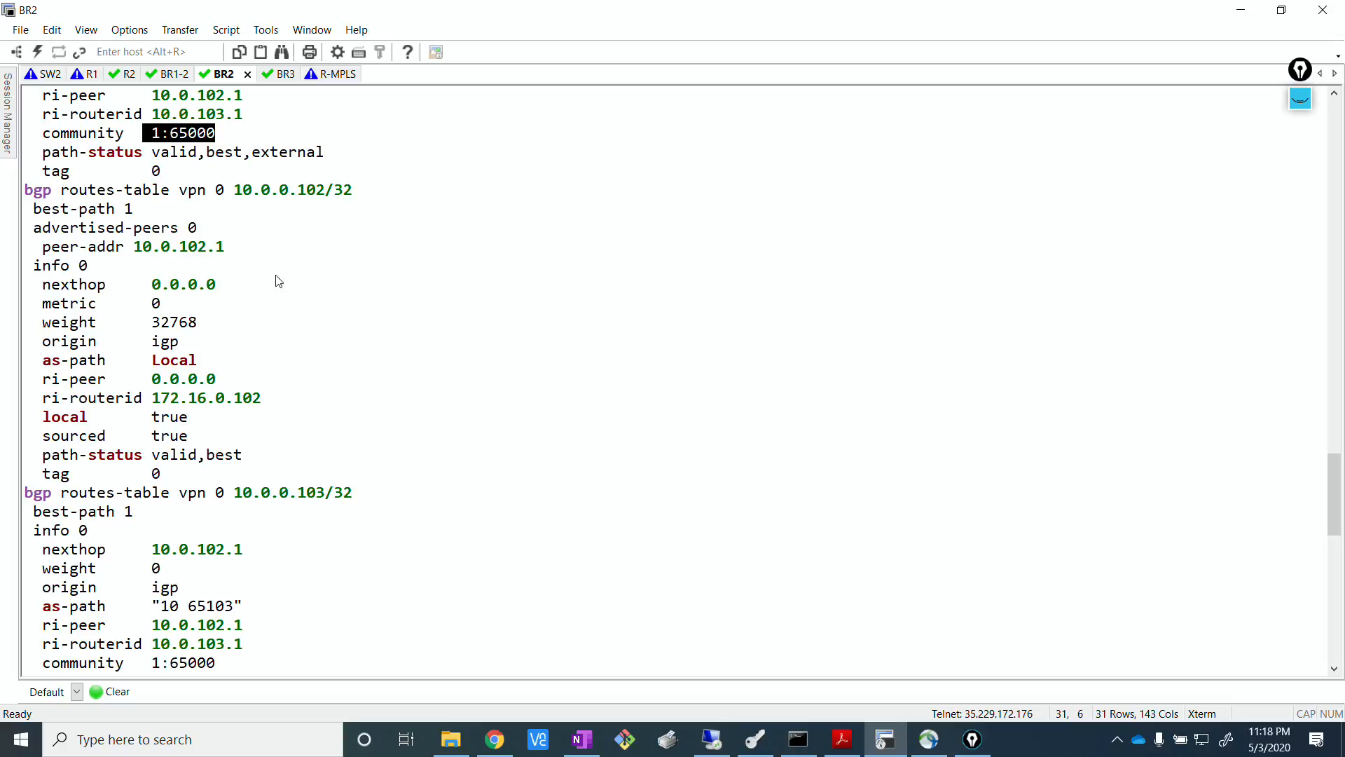
# Examine the attributes of BR2's own 10.0.0.102/32 entry and compare them with the neighbouring 10.0.0.103/32 entry.
pyautogui.moveTo(225, 190); pyautogui.dragTo(310, 196)
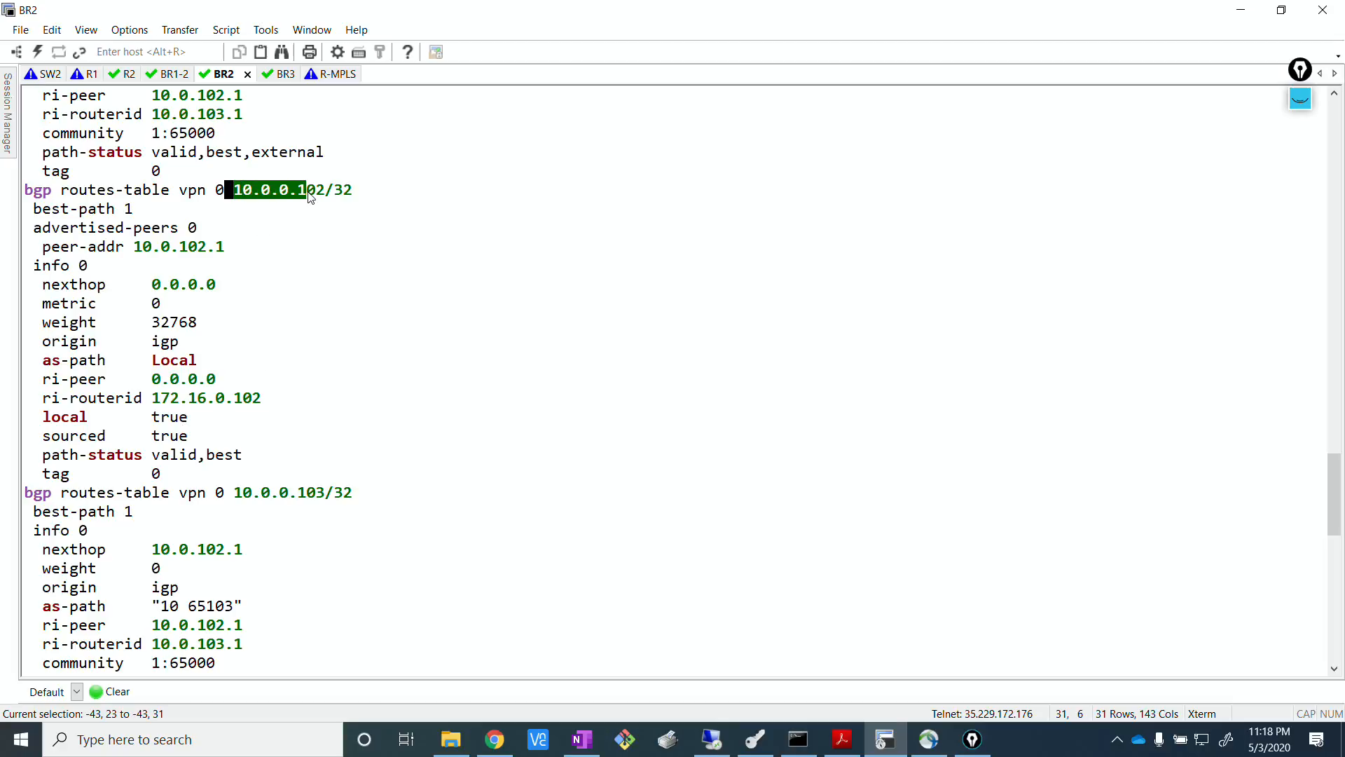
pyautogui.scroll(2, 347, 347)
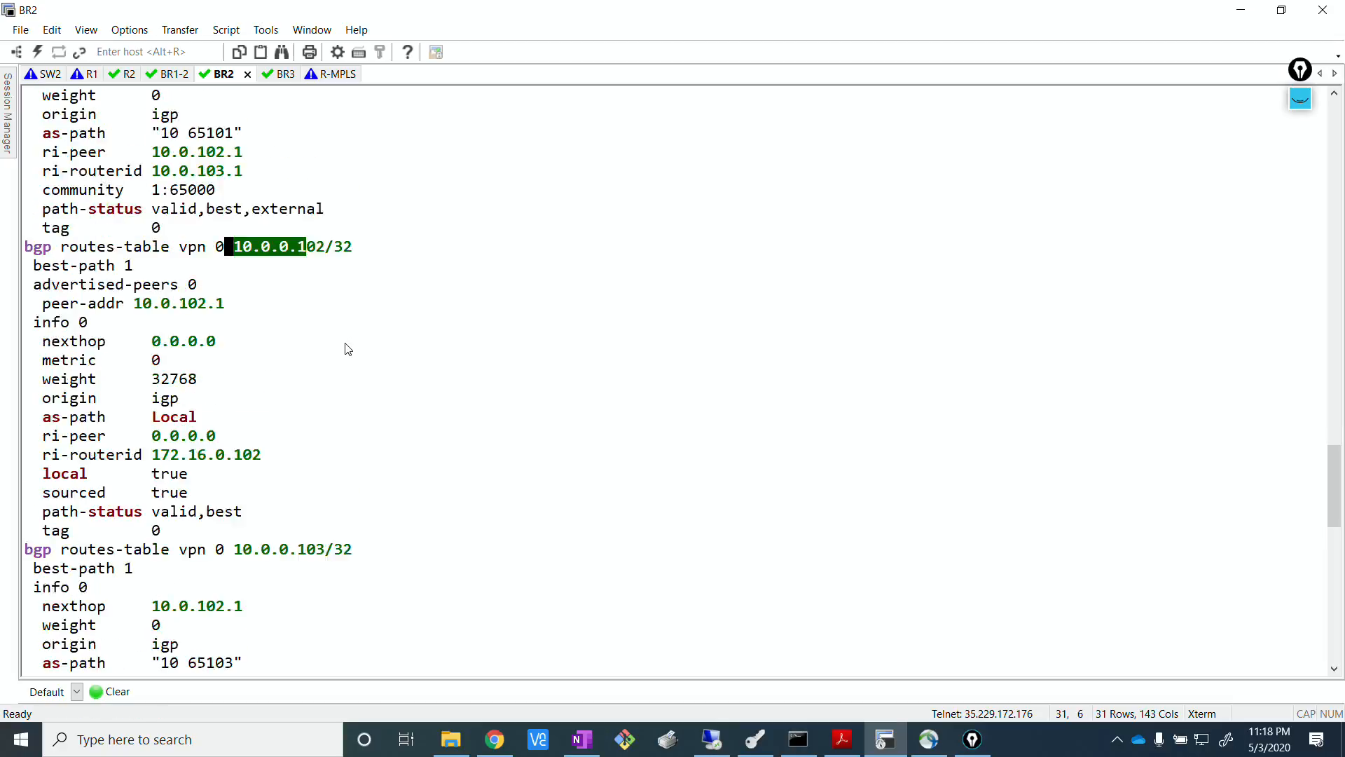
pyautogui.scroll(-2, 348, 349)
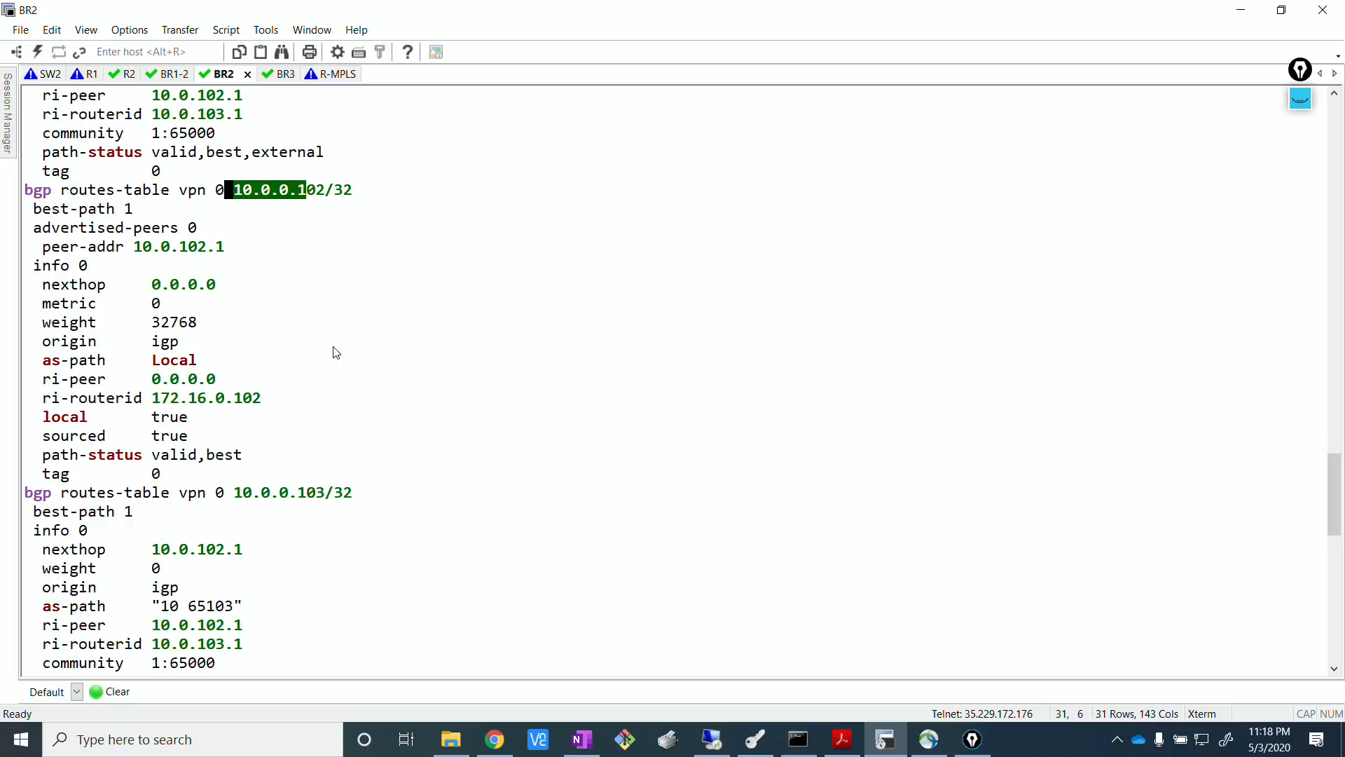
pyautogui.moveTo(35, 210); pyautogui.dragTo(318, 468)
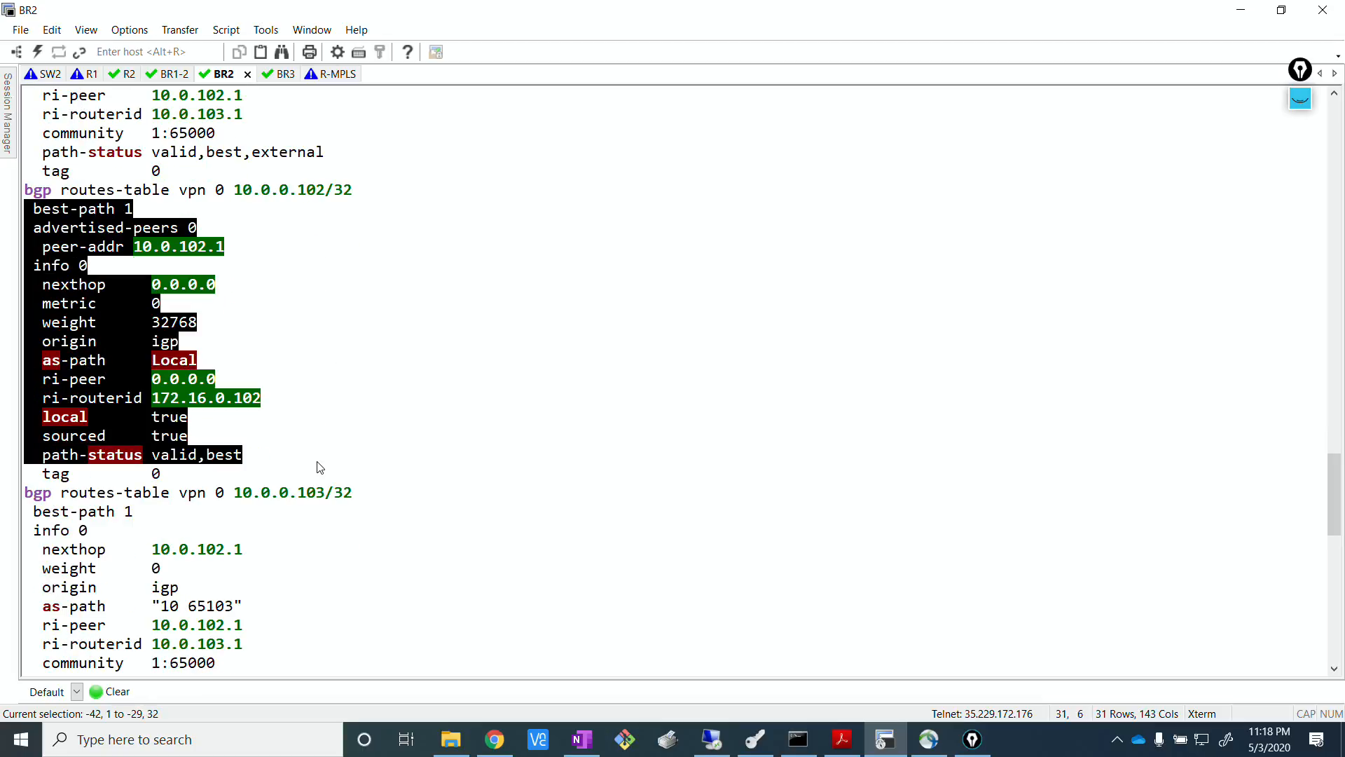
pyautogui.scroll(-3, 391, 347)
pyautogui.moveTo(137, 492); pyautogui.dragTo(217, 493)
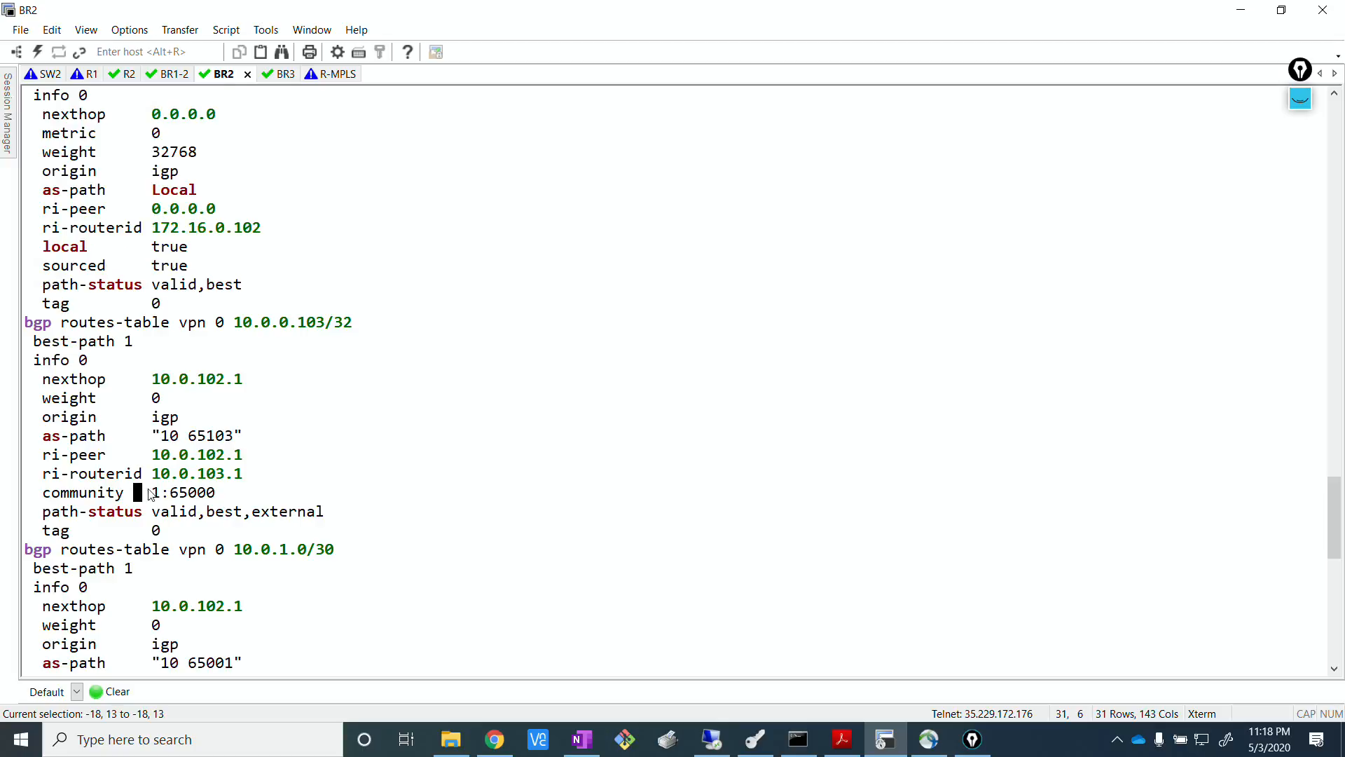
pyautogui.scroll(3, 294, 225)
pyautogui.moveTo(48, 191); pyautogui.dragTo(288, 464)
pyautogui.scroll(-5, 364, 343)
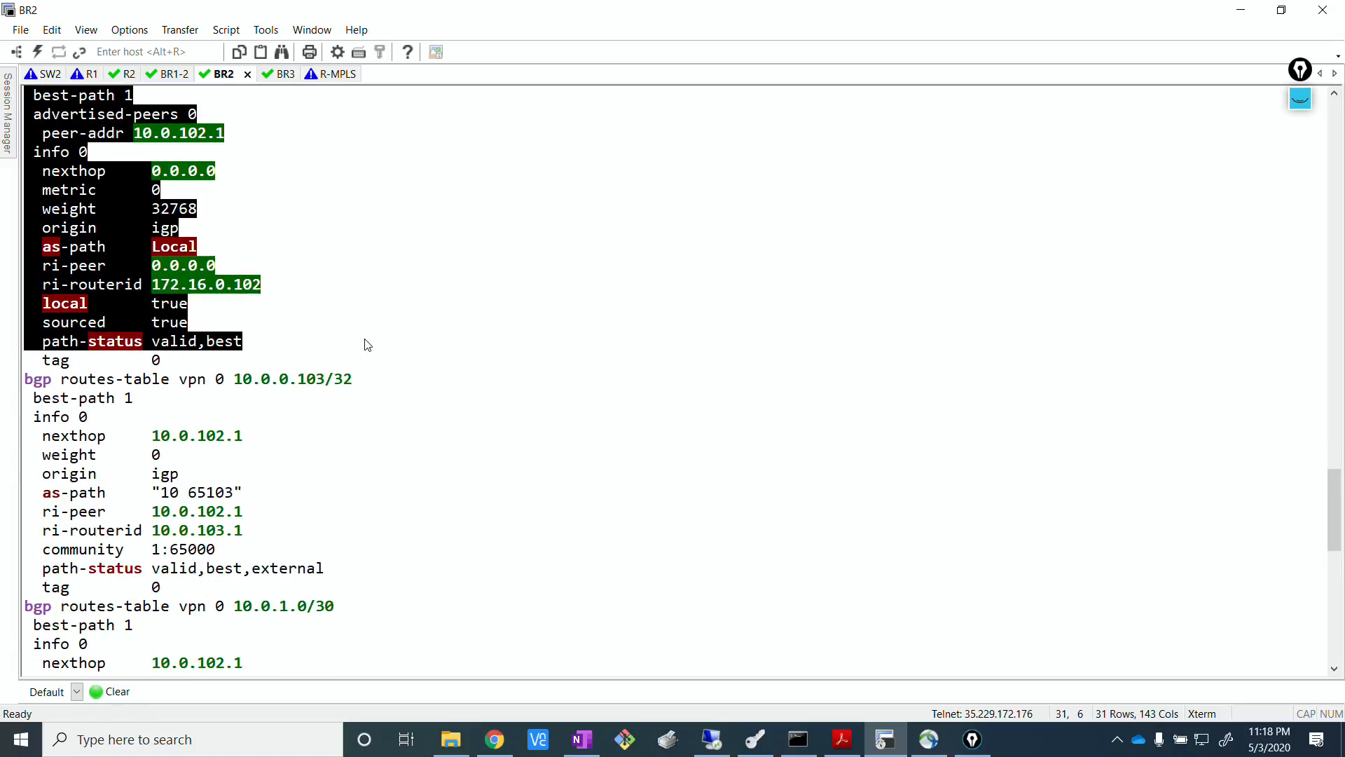
# Mark the community lines of the 10.0.0.103/32 and 10.0.1.0/30 entries in the detailed BGP output.
pyautogui.moveTo(187, 208); pyautogui.dragTo(33, 379)
pyautogui.scroll(-2, 469, 258)
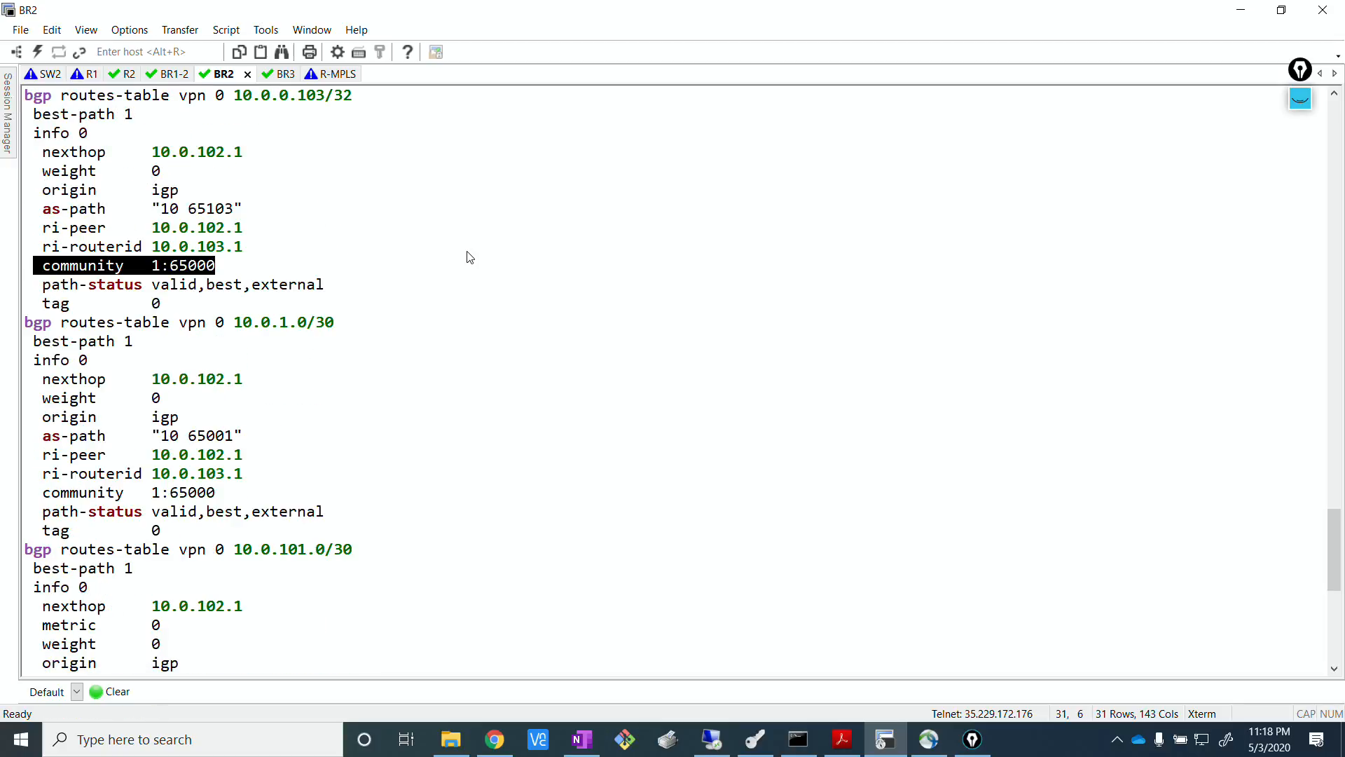
pyautogui.scroll(-2, 469, 260)
pyautogui.moveTo(232, 381); pyautogui.dragTo(35, 379)
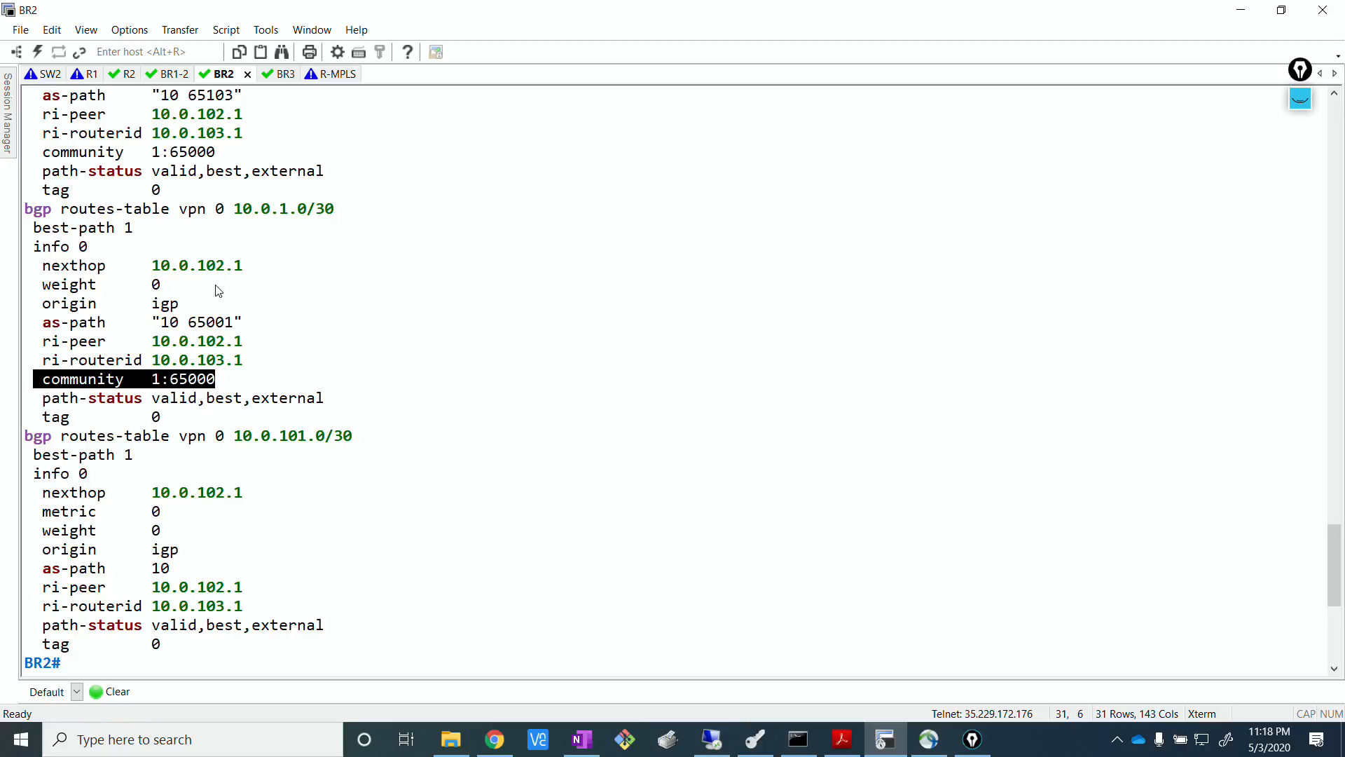
# Add blank prompt lines below the output and mark the 10.0.101.0/30 prefix to examine its entry.
pyautogui.press('Return')
pyautogui.press('Return')
pyautogui.press('Return')
pyautogui.press('Return')
pyautogui.press('Return')
pyautogui.press('Return')
pyautogui.press('Return')
pyautogui.press('Return')
pyautogui.press('Return')
pyautogui.press('Return')
pyautogui.press('Return')
pyautogui.press('Return')
pyautogui.click(280, 265)
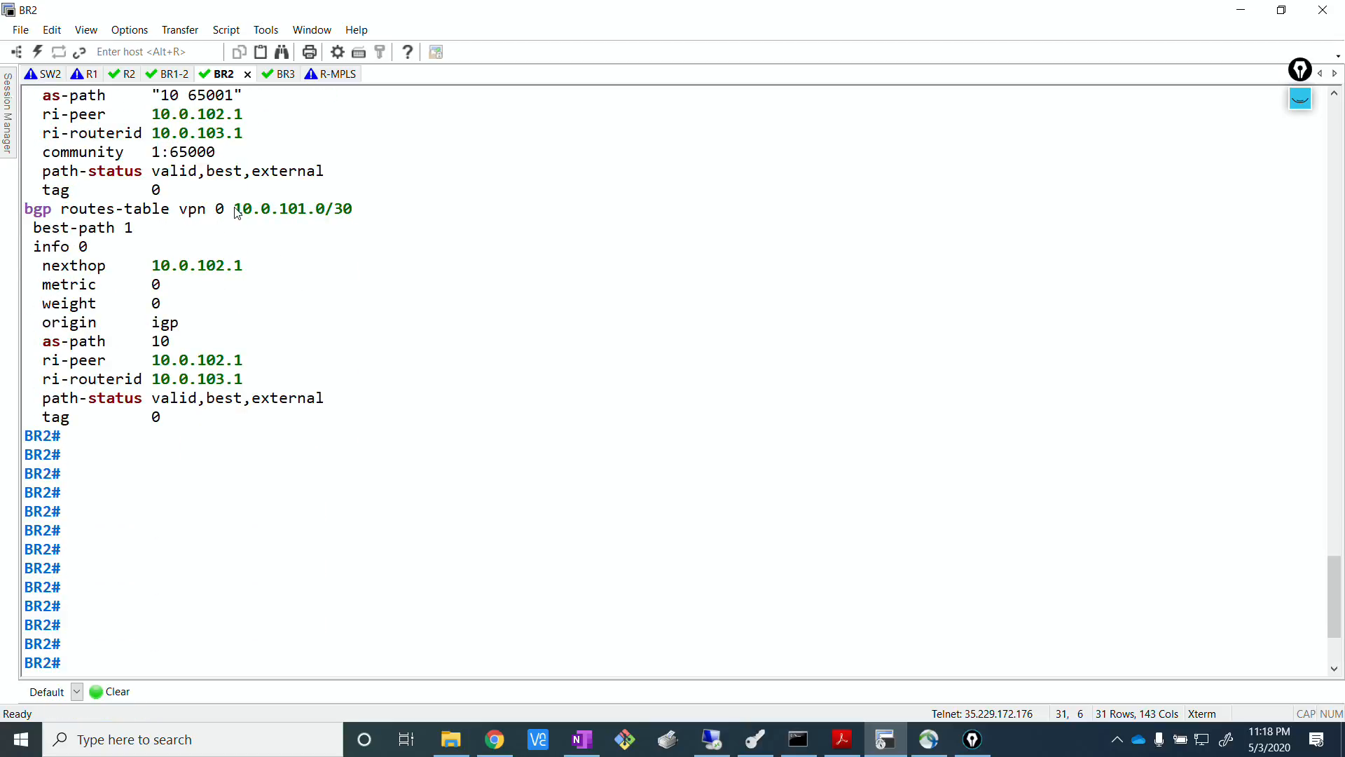
pyautogui.moveTo(234, 209); pyautogui.dragTo(376, 210)
pyautogui.click(549, 286)
# Check the 10.0.101.0/30 link on the annotated EVE topology, then mark that prefix again in the BR2 terminal.
pyautogui.click(484, 745)
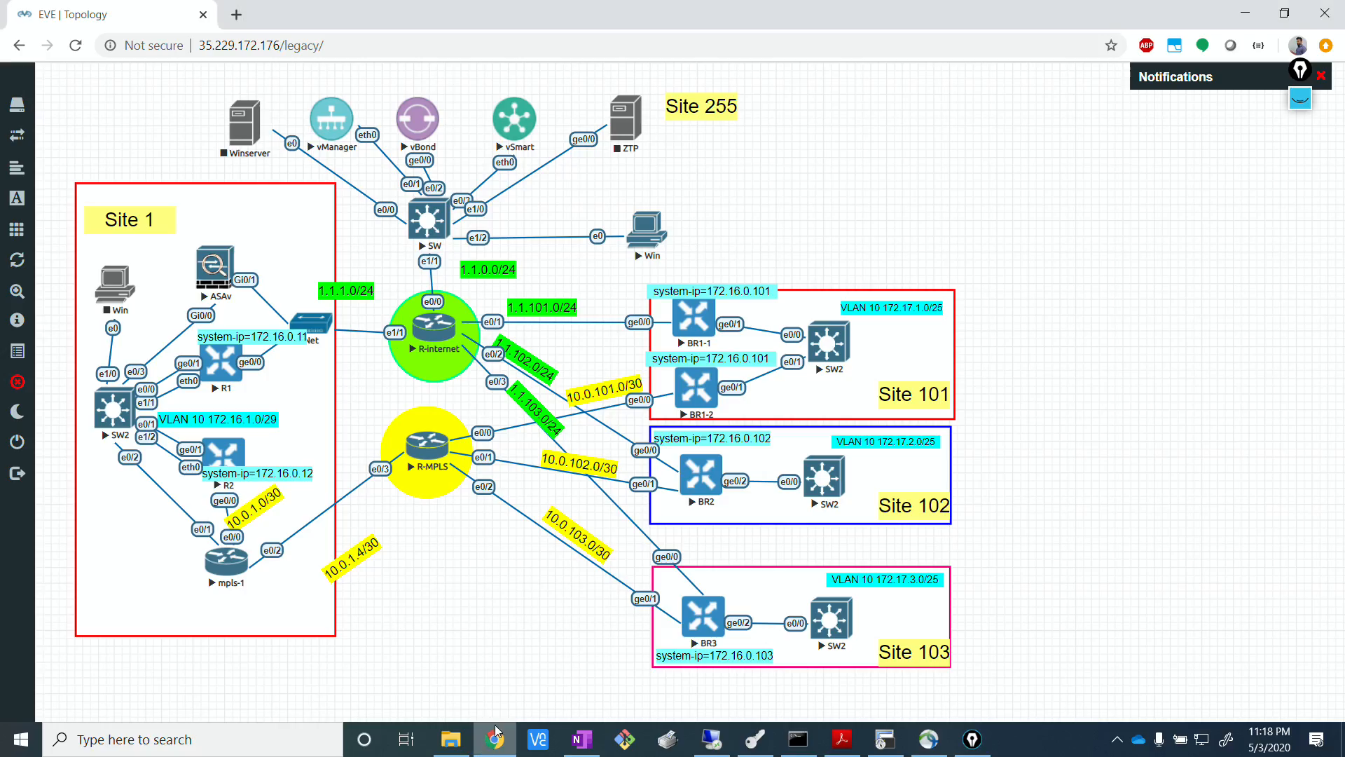
pyautogui.click(1300, 70)
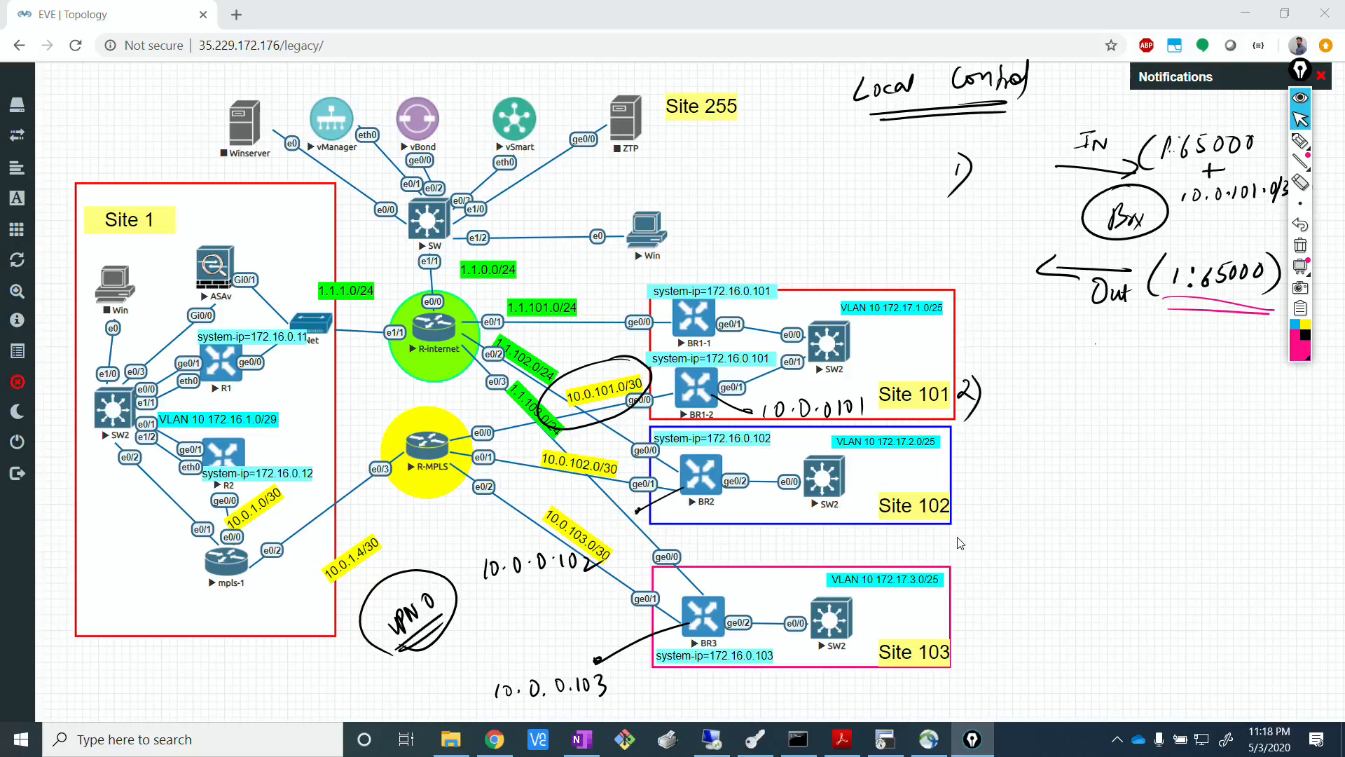
pyautogui.click(1300, 96)
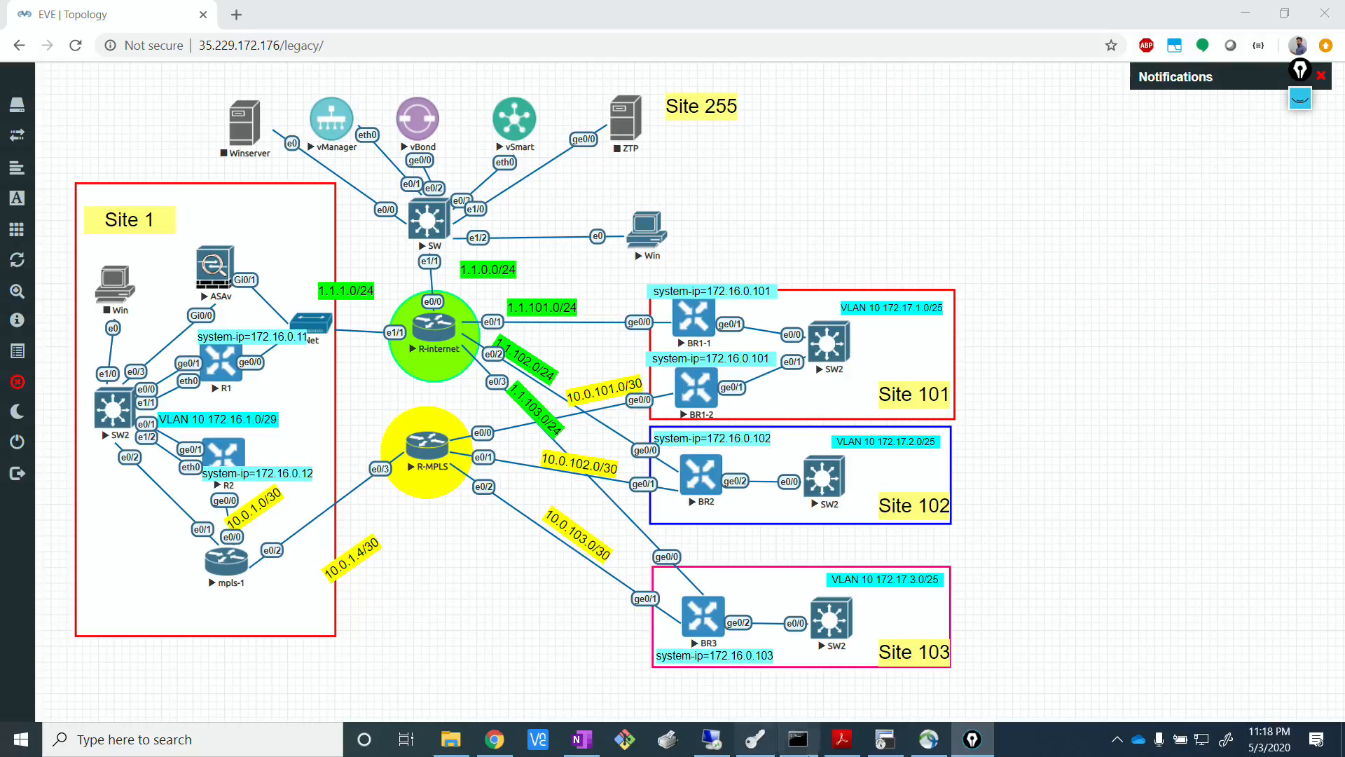
pyautogui.click(887, 740)
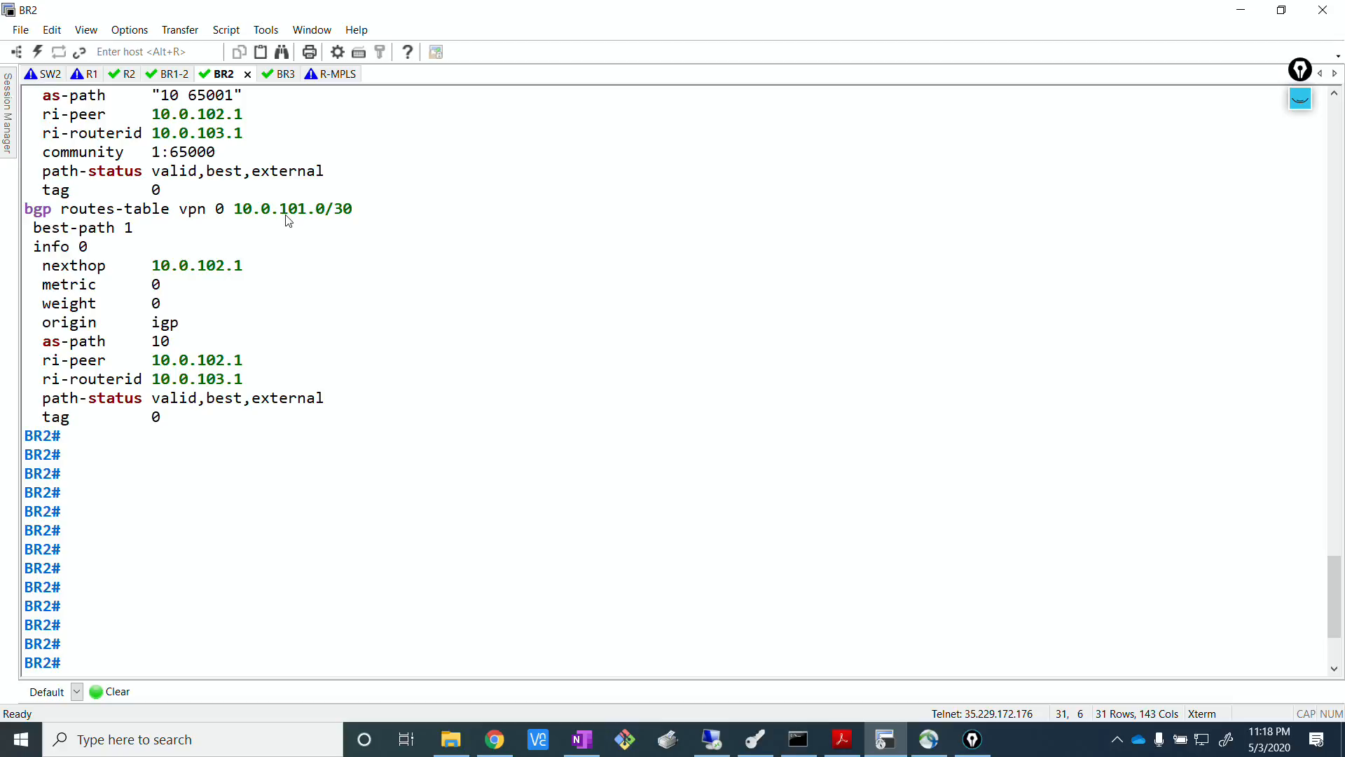
pyautogui.moveTo(284, 211); pyautogui.dragTo(338, 217)
pyautogui.click(376, 278)
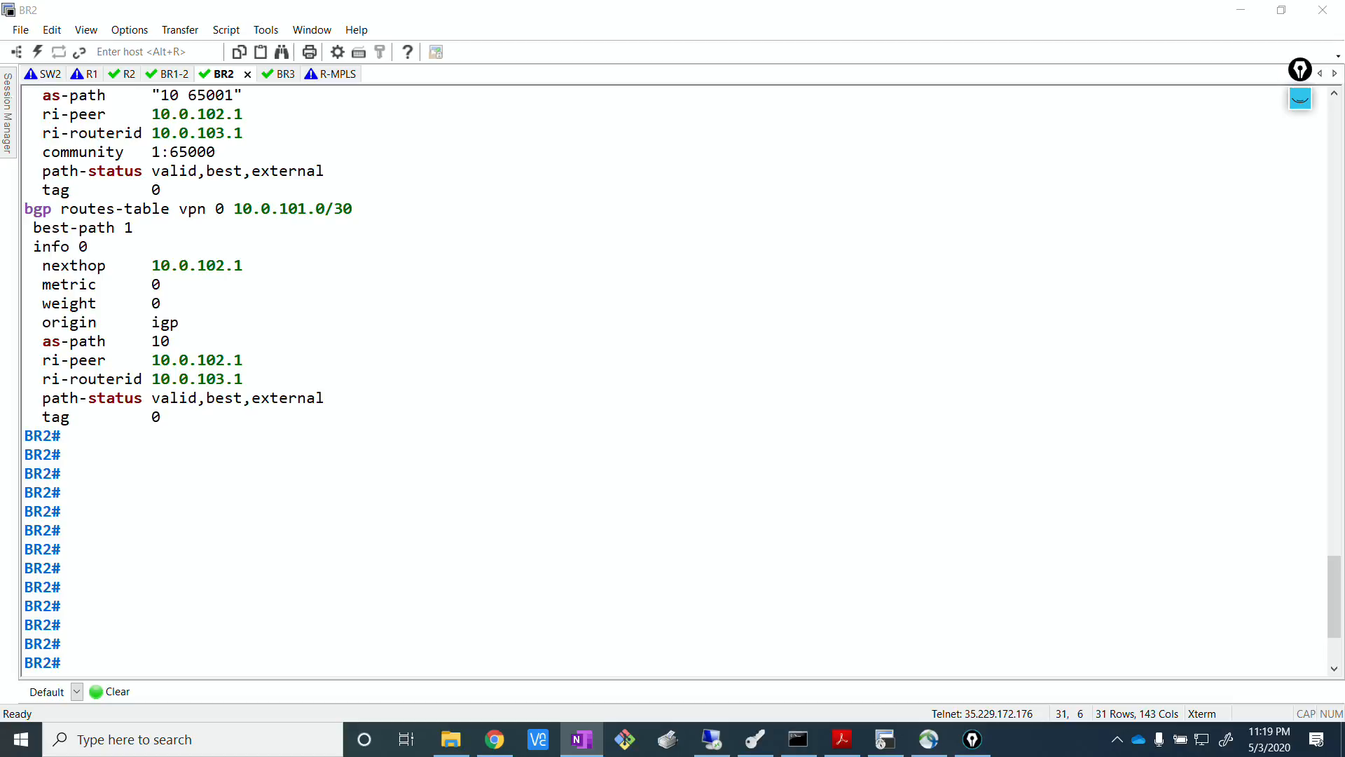
# Review the planned outbound community policy on the annotated EVE topology, then hide the annotations and return to the terminal.
pyautogui.click(495, 739)
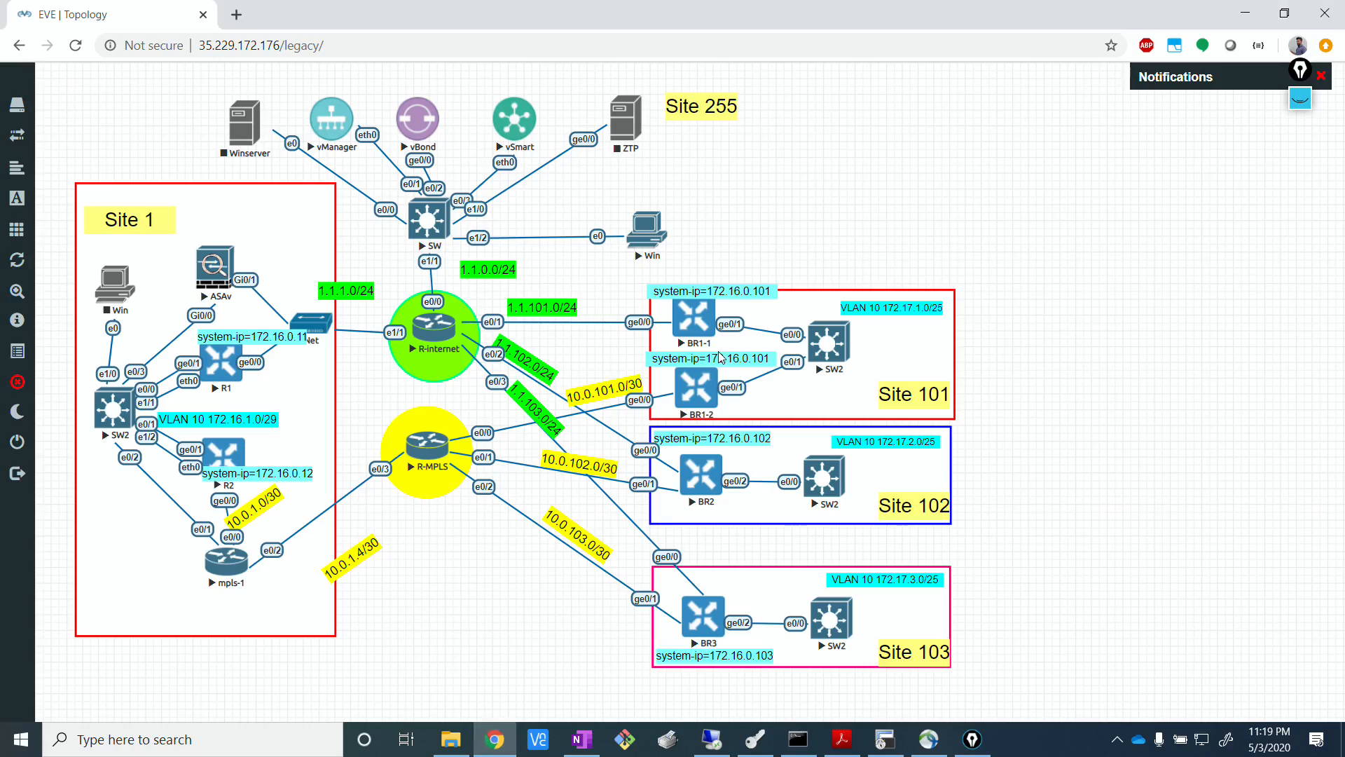
pyautogui.click(1300, 98)
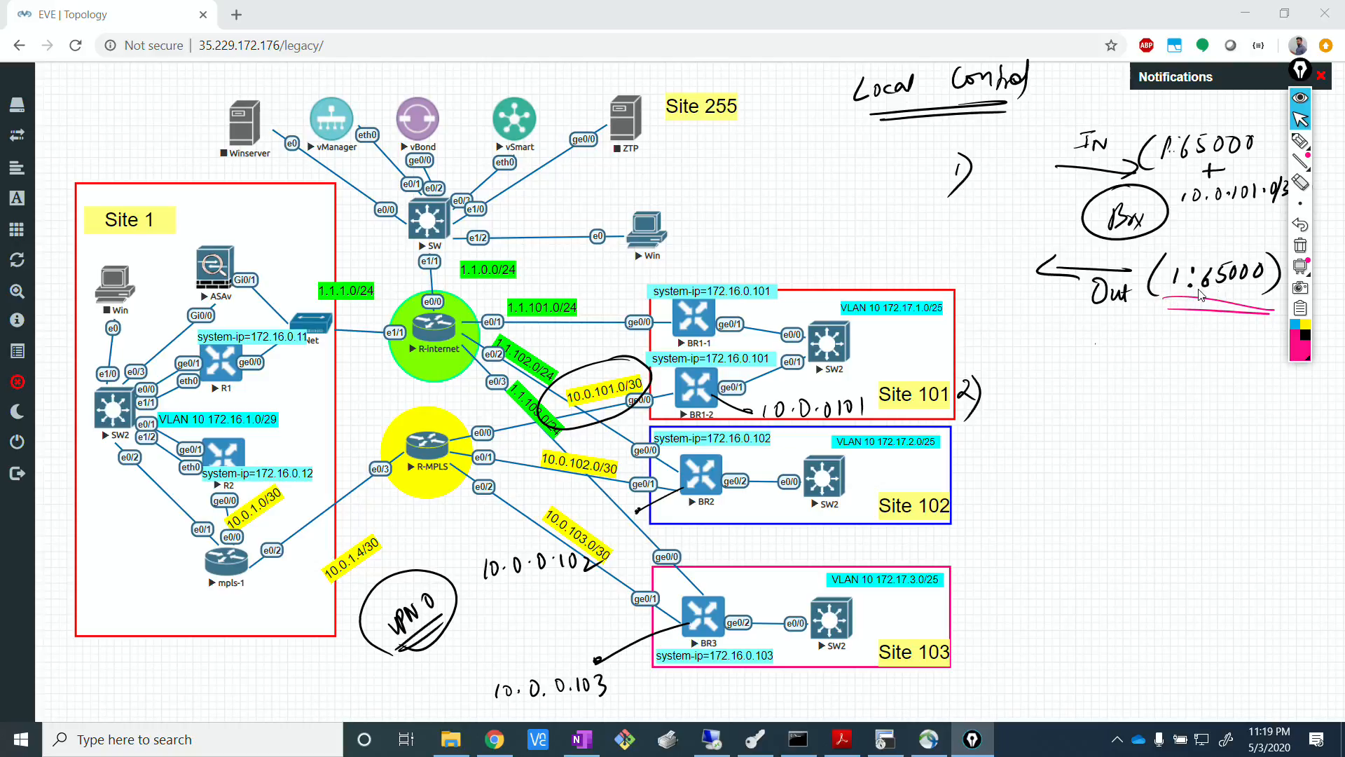
pyautogui.click(1301, 97)
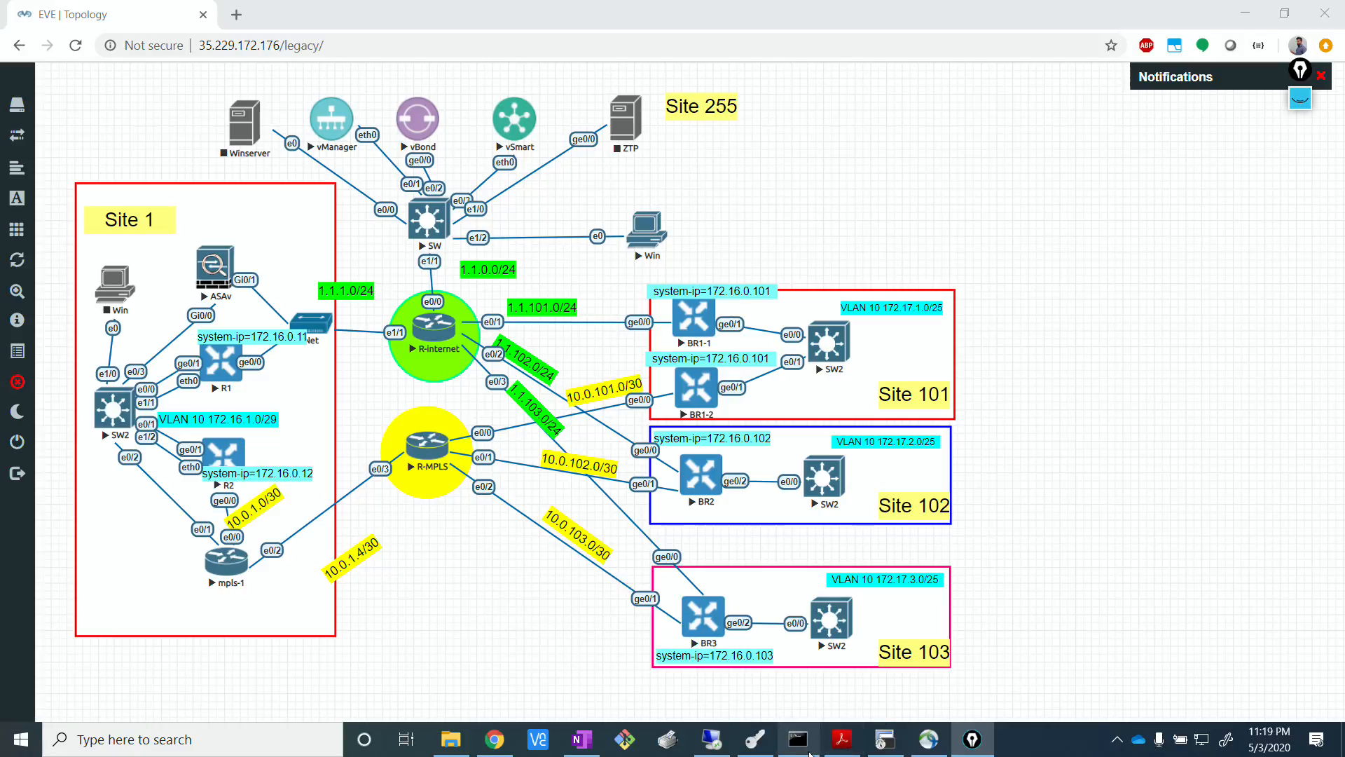
pyautogui.click(885, 739)
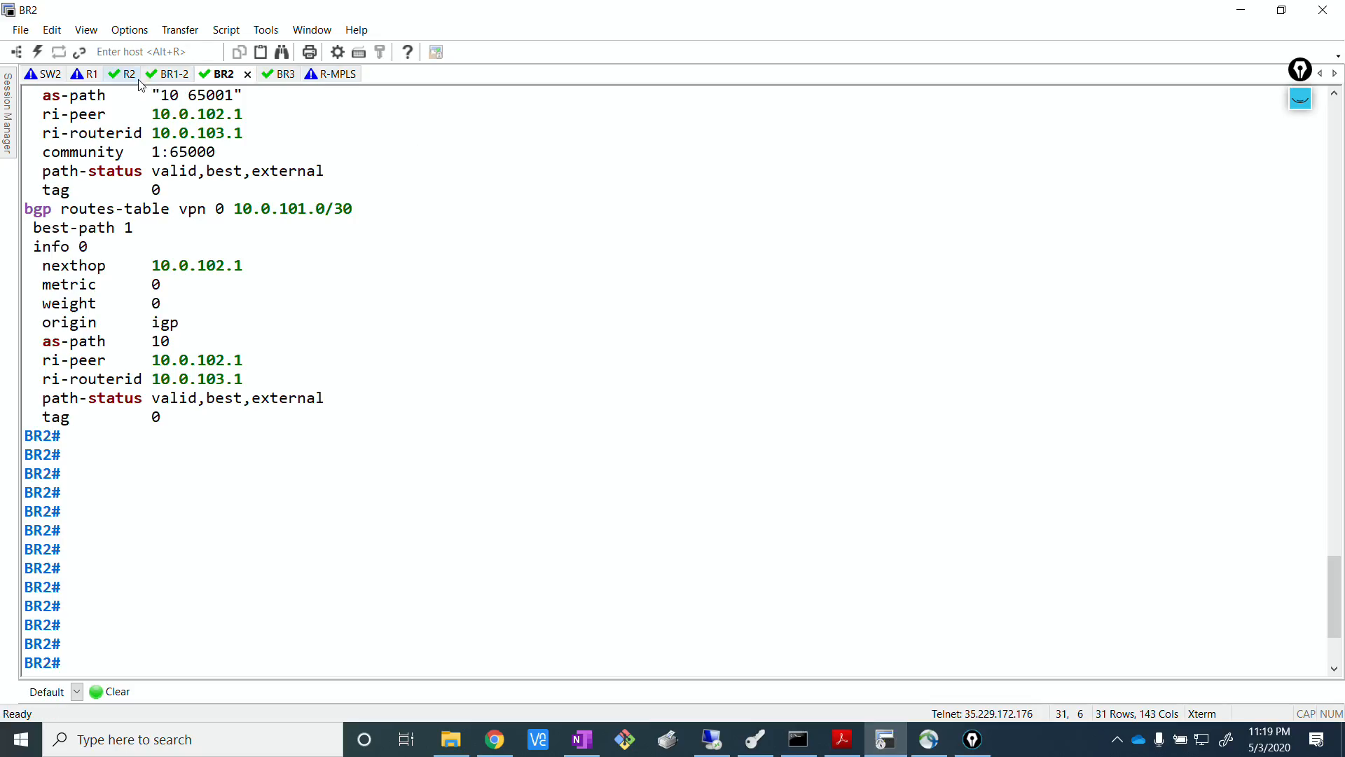
# Open the R-MPLS router console and enter privileged EXEC mode.
pyautogui.click(337, 75)
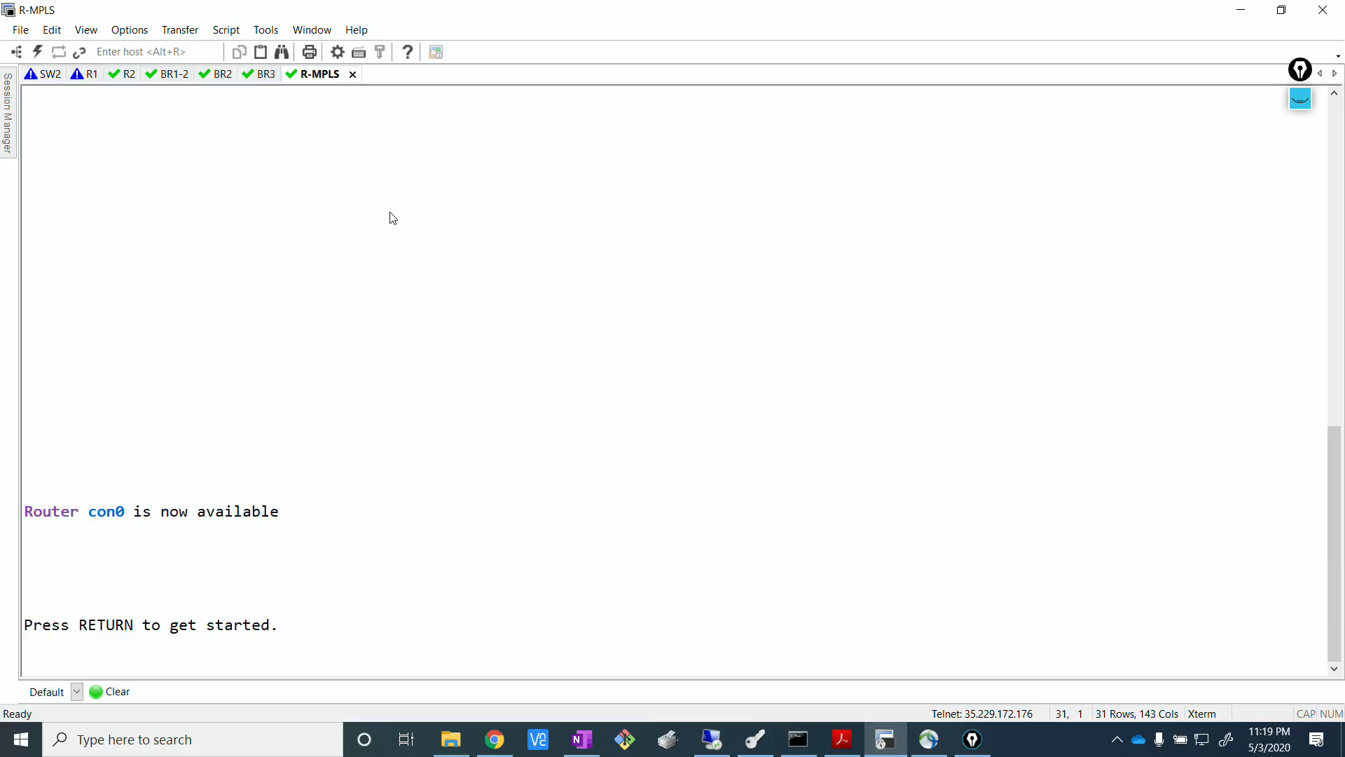
pyautogui.press('Return')
pyautogui.press('Return')
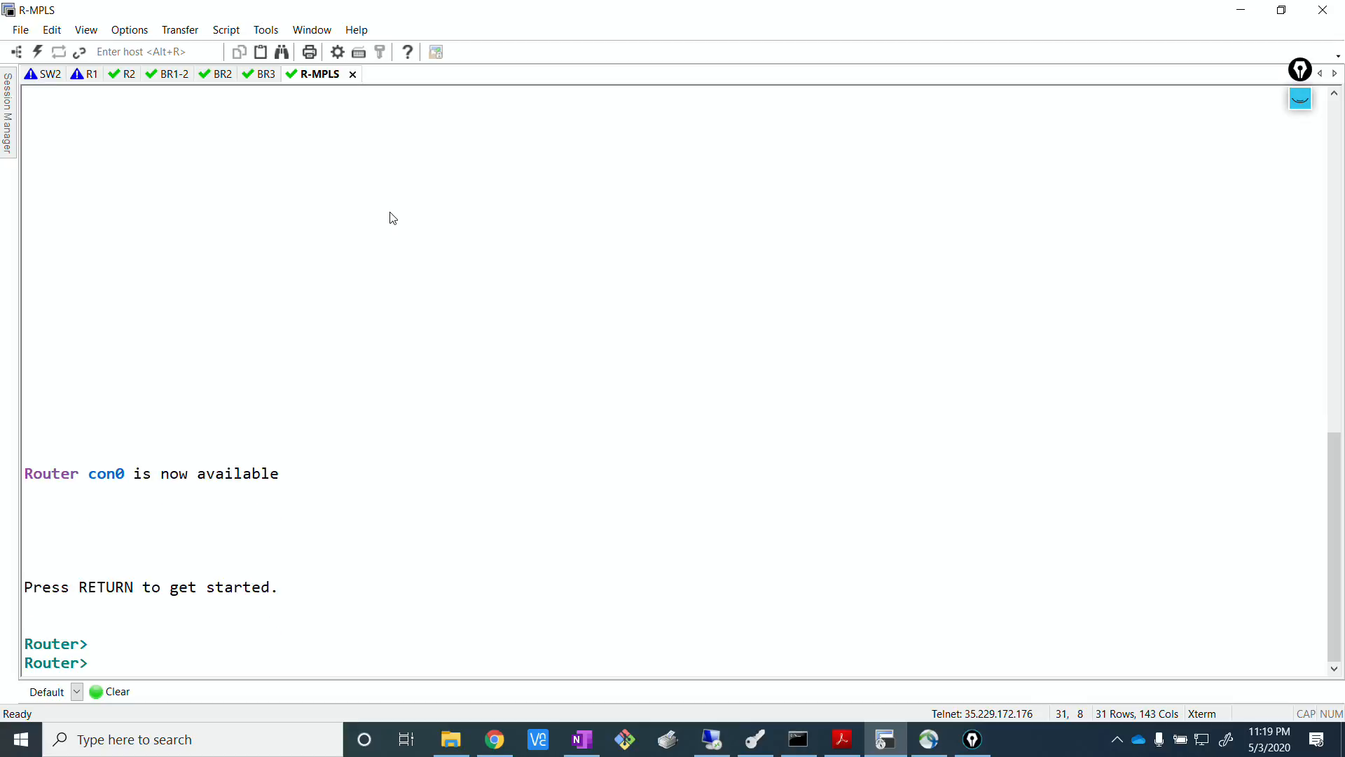
pyautogui.press('Return')
pyautogui.press('Return')
pyautogui.press('Return')
pyautogui.write('en')
pyautogui.press('Return')
# Try to display the BGP routes on R-MPLS with show ip bgp route.
pyautogui.write('s')
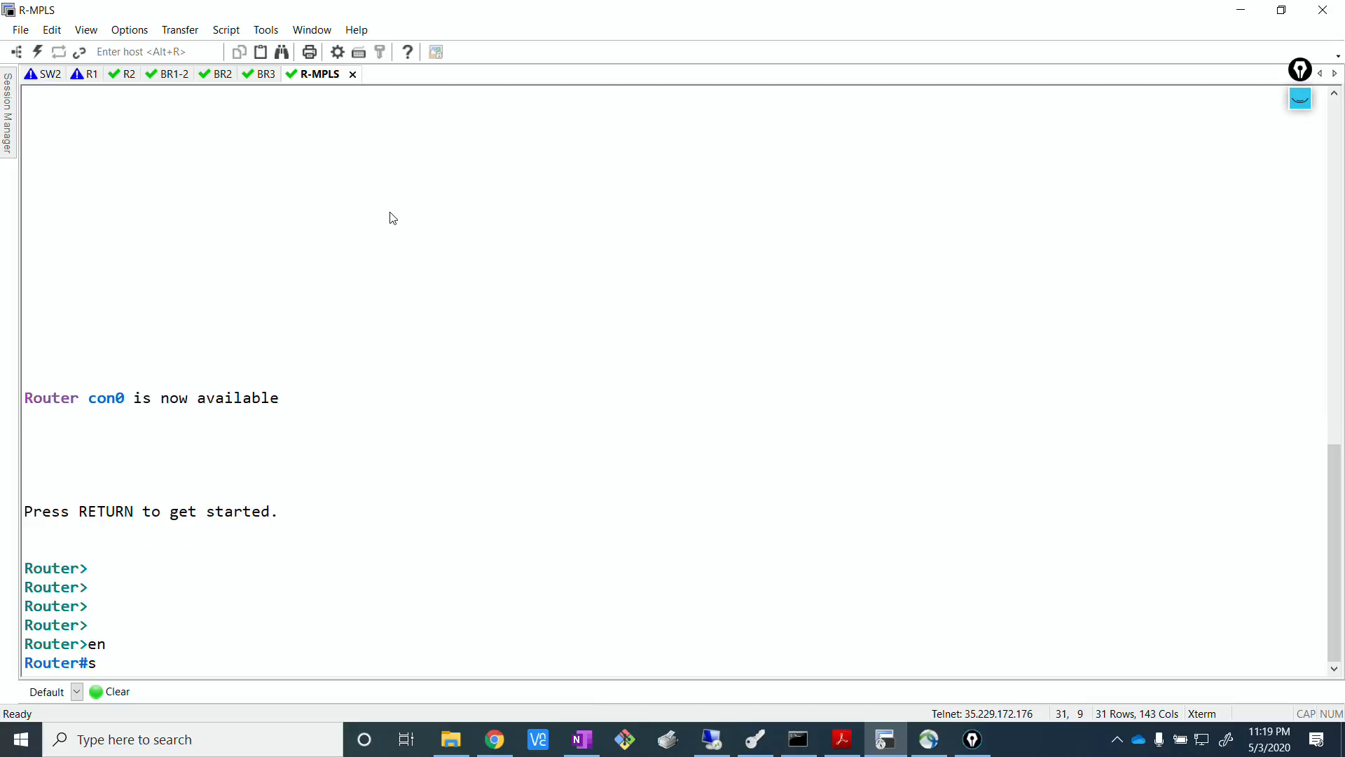
pyautogui.write('how ')
pyautogui.write('ip bg')
pyautogui.write('p ro')
pyautogui.write('u')
pyautogui.press('BackSpace')
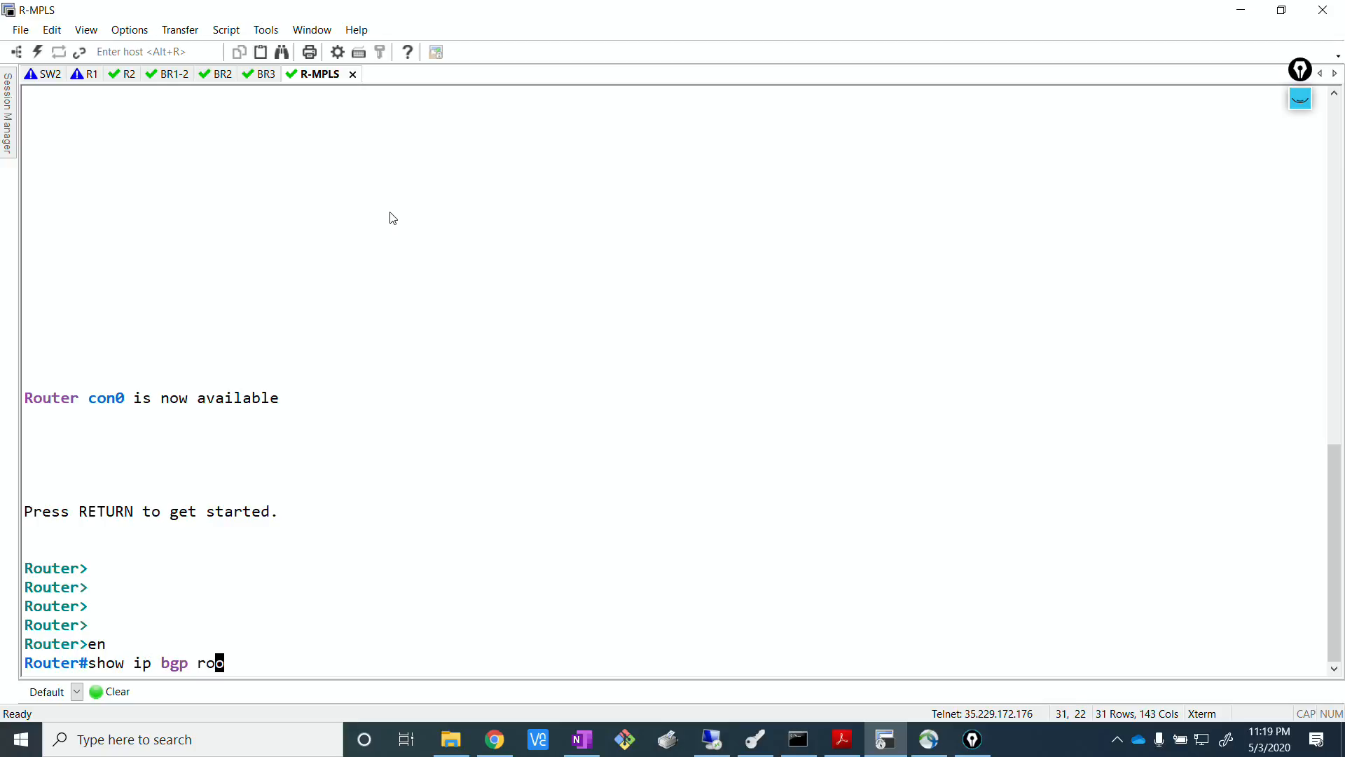
pyautogui.write('u')
pyautogui.press('Tab')
pyautogui.press('BackSpace')
pyautogui.press('BackSpace')
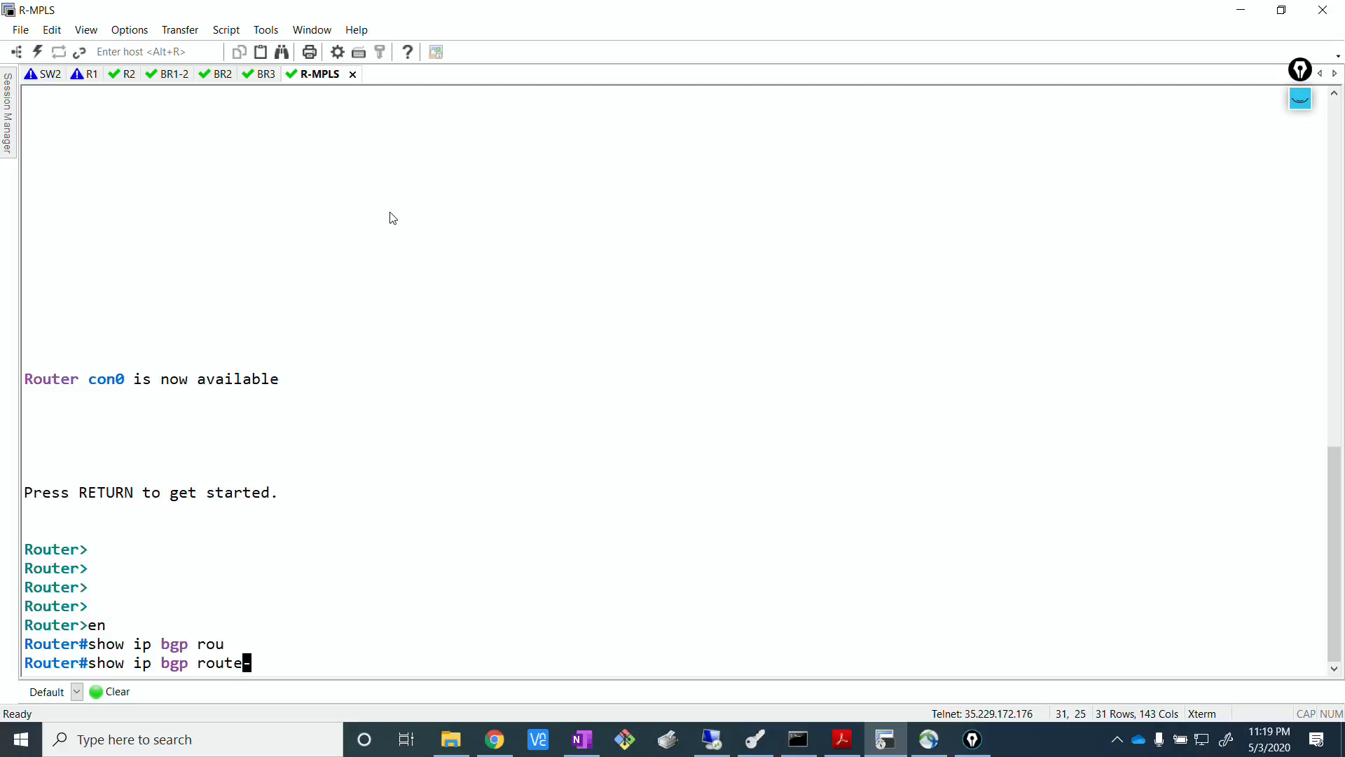
pyautogui.write('e')
pyautogui.press('Return')
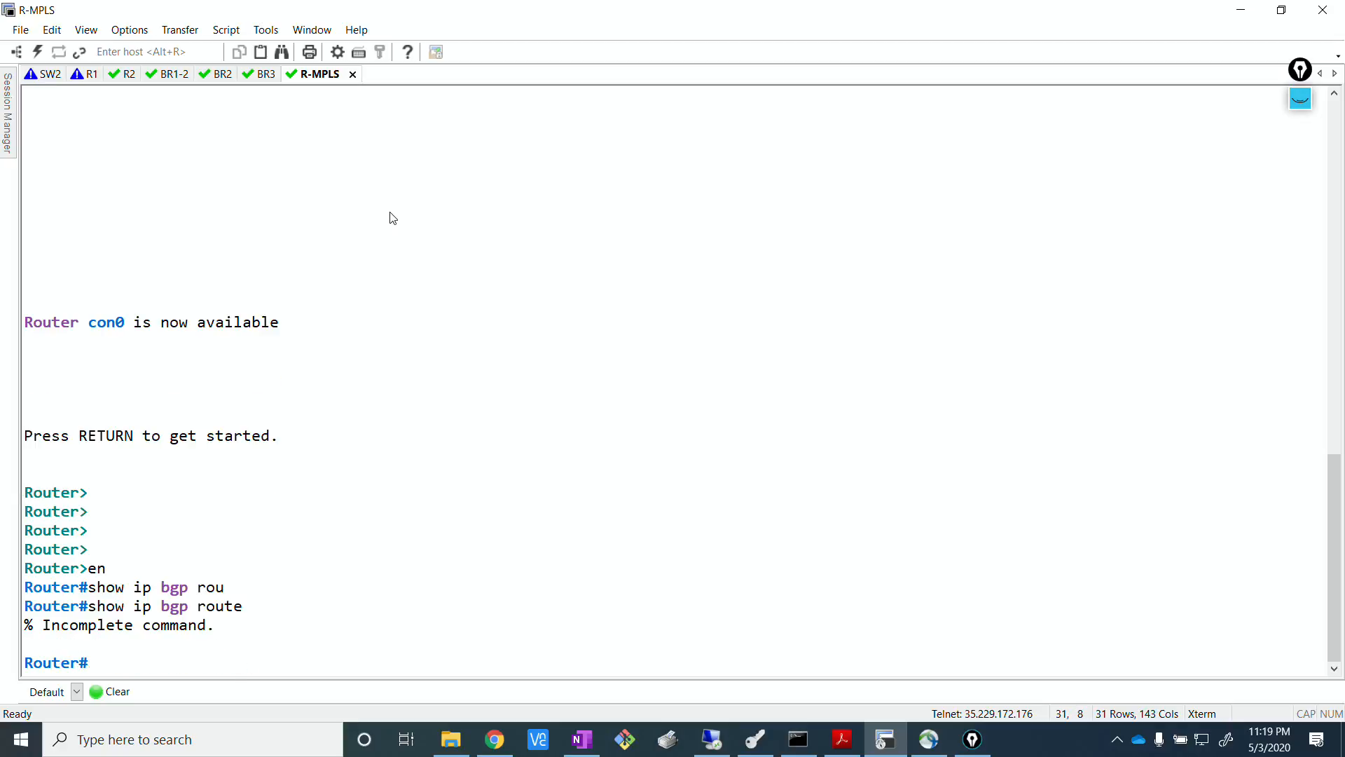
# List the available show ip bgp options on R-MPLS, then run show ip bgp to display the BGP table.
pyautogui.write('show ip bg')
pyautogui.press('Tab')
pyautogui.write('?')
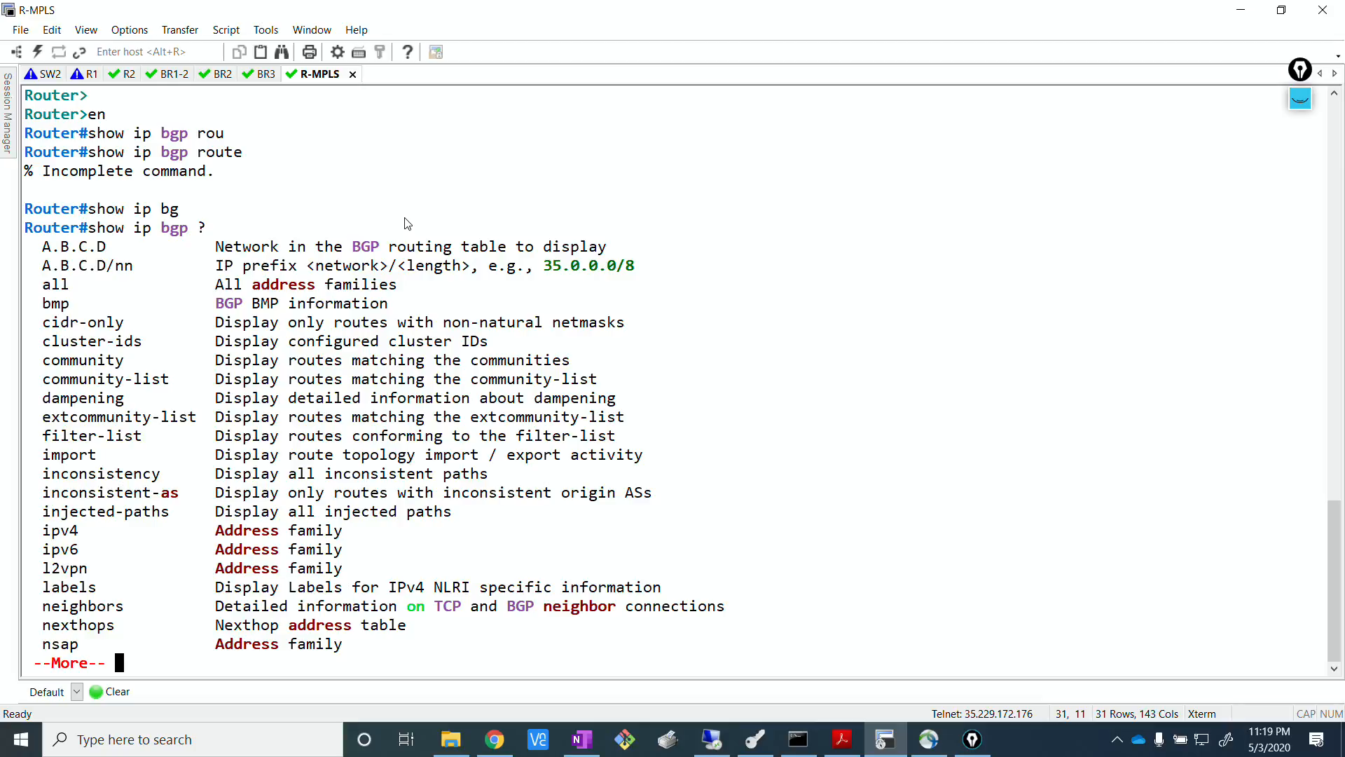
pyautogui.write('q')
pyautogui.press('Return')
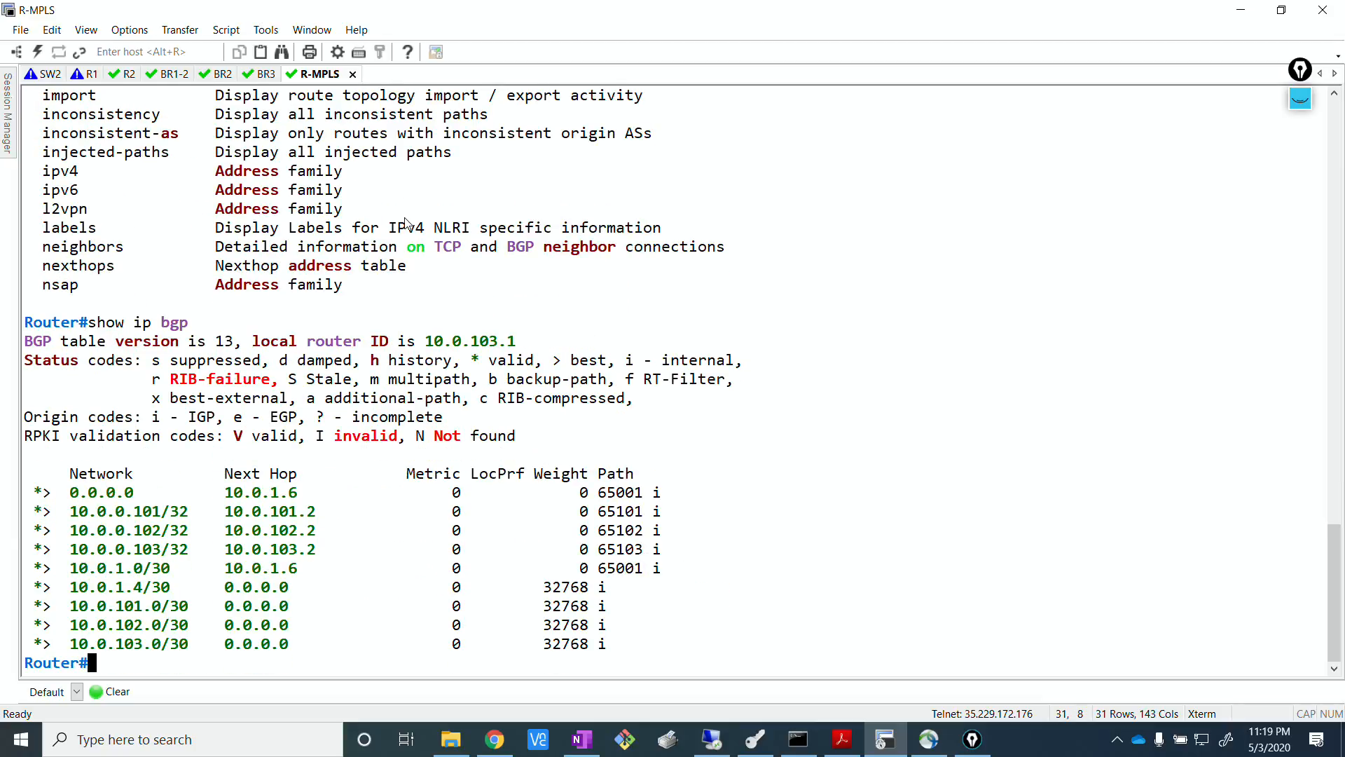
pyautogui.press('Return')
pyautogui.press('Return')
pyautogui.press('Return')
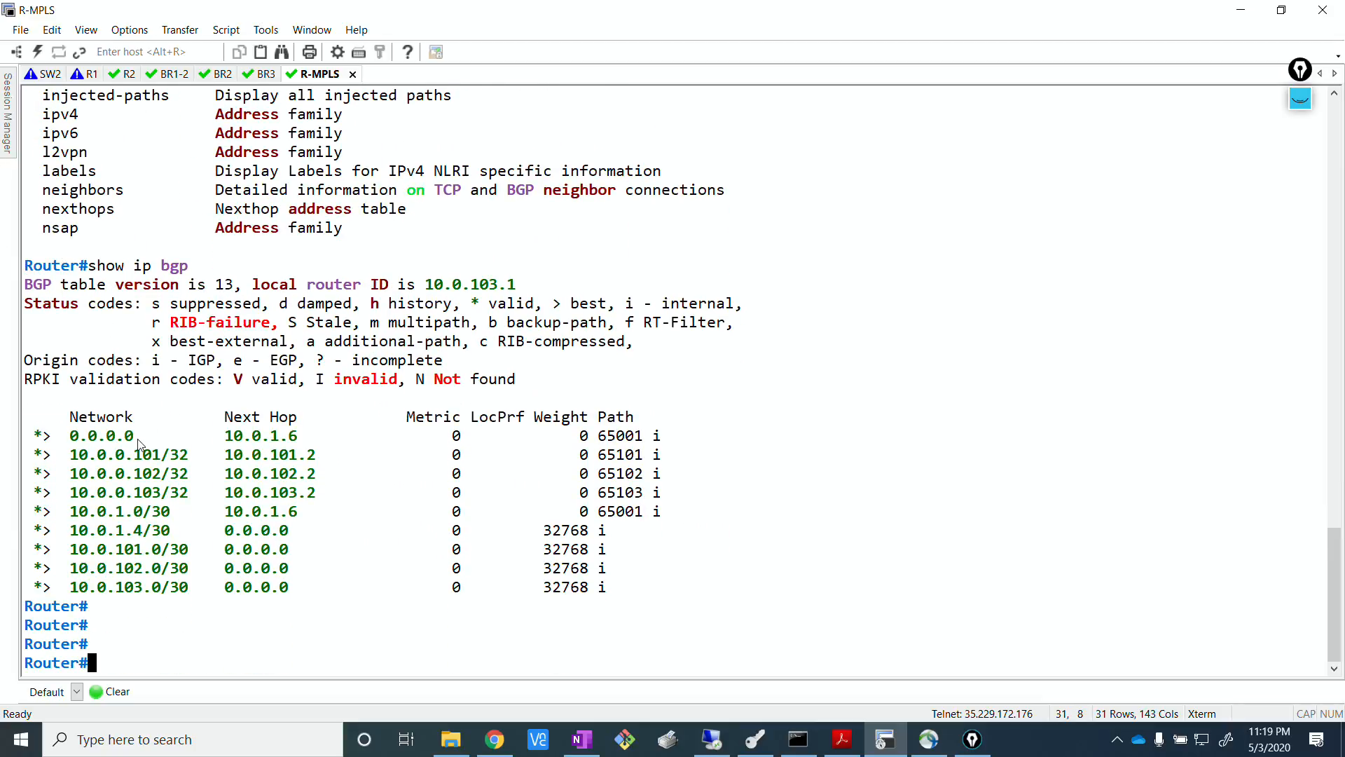
# Run show ip bgp 10.0.0.101 on R-MPLS and mark the Community line in the output.
pyautogui.write('show ip bg')
pyautogui.press('Tab')
pyautogui.write('p')
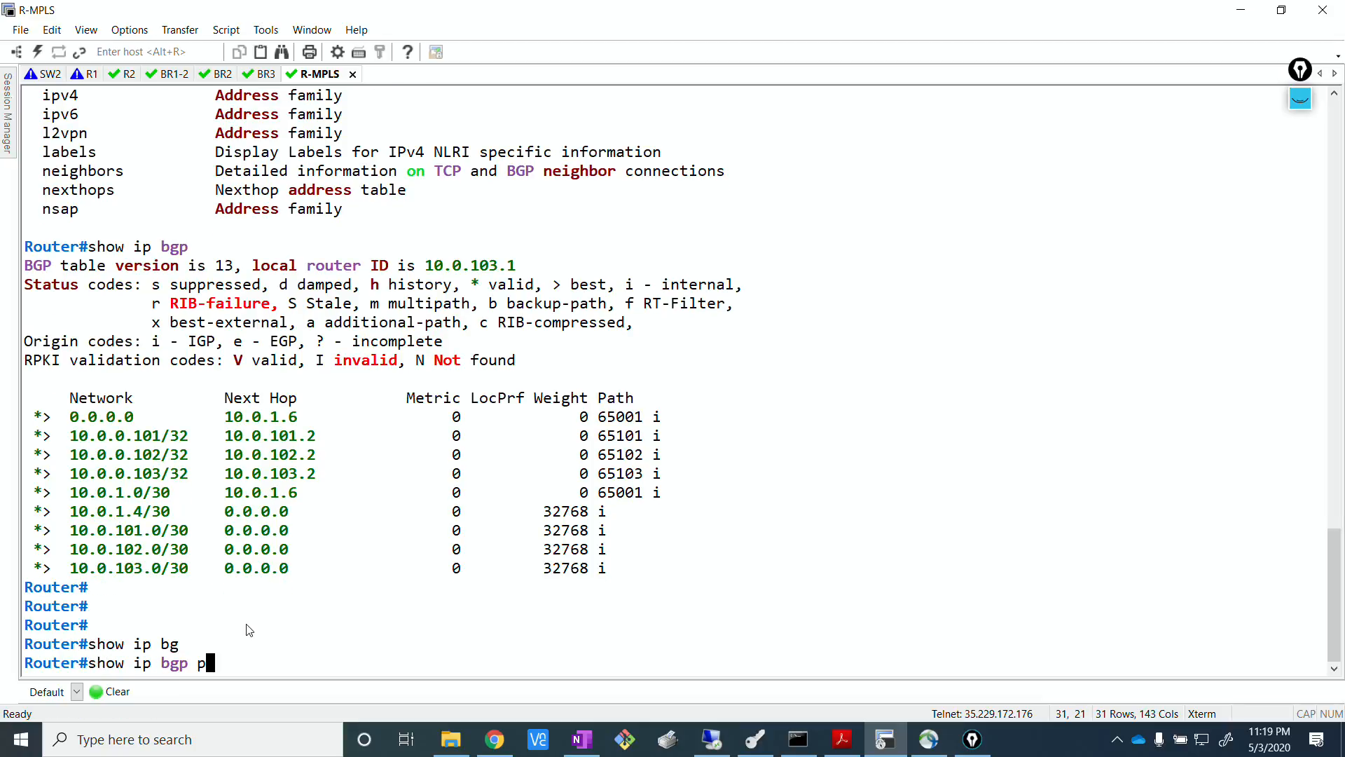
pyautogui.press('BackSpace')
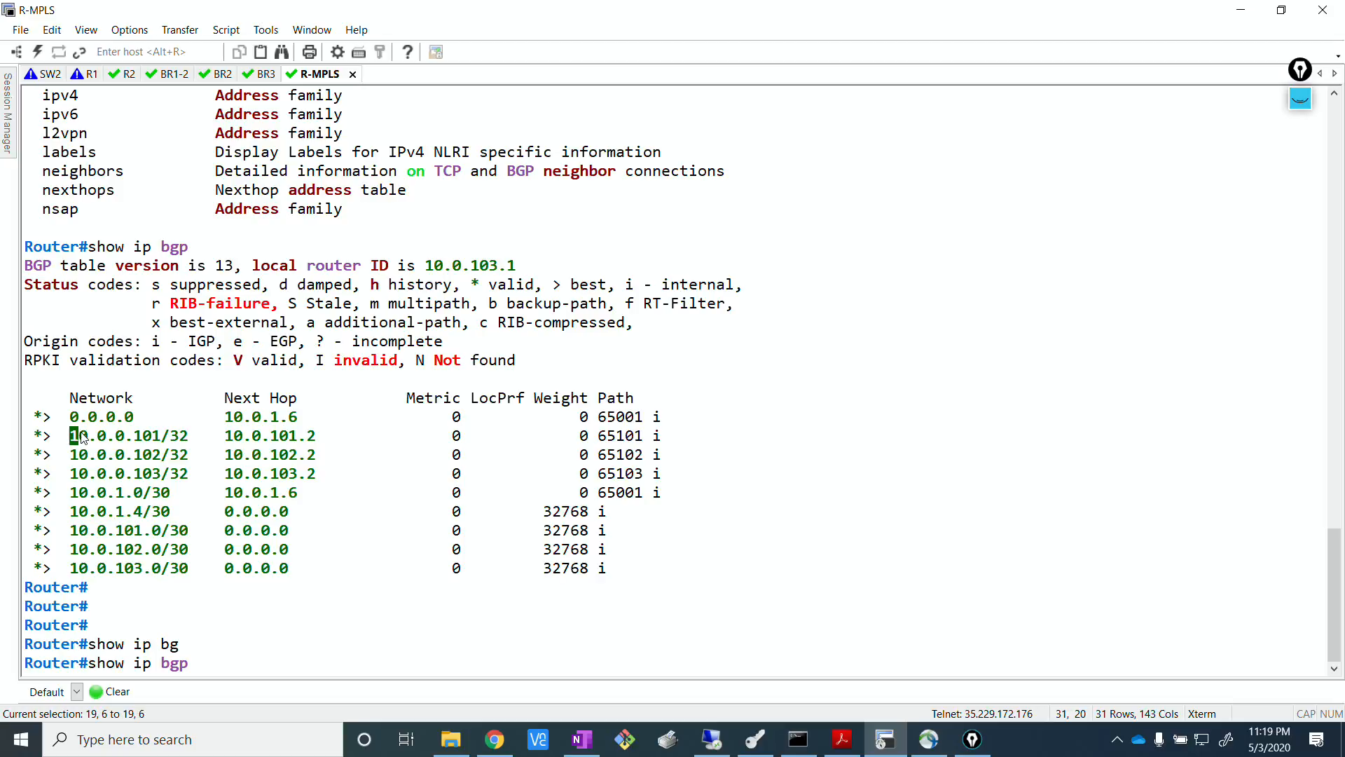
pyautogui.moveTo(70, 435); pyautogui.dragTo(161, 435)
pyautogui.click(379, 679)
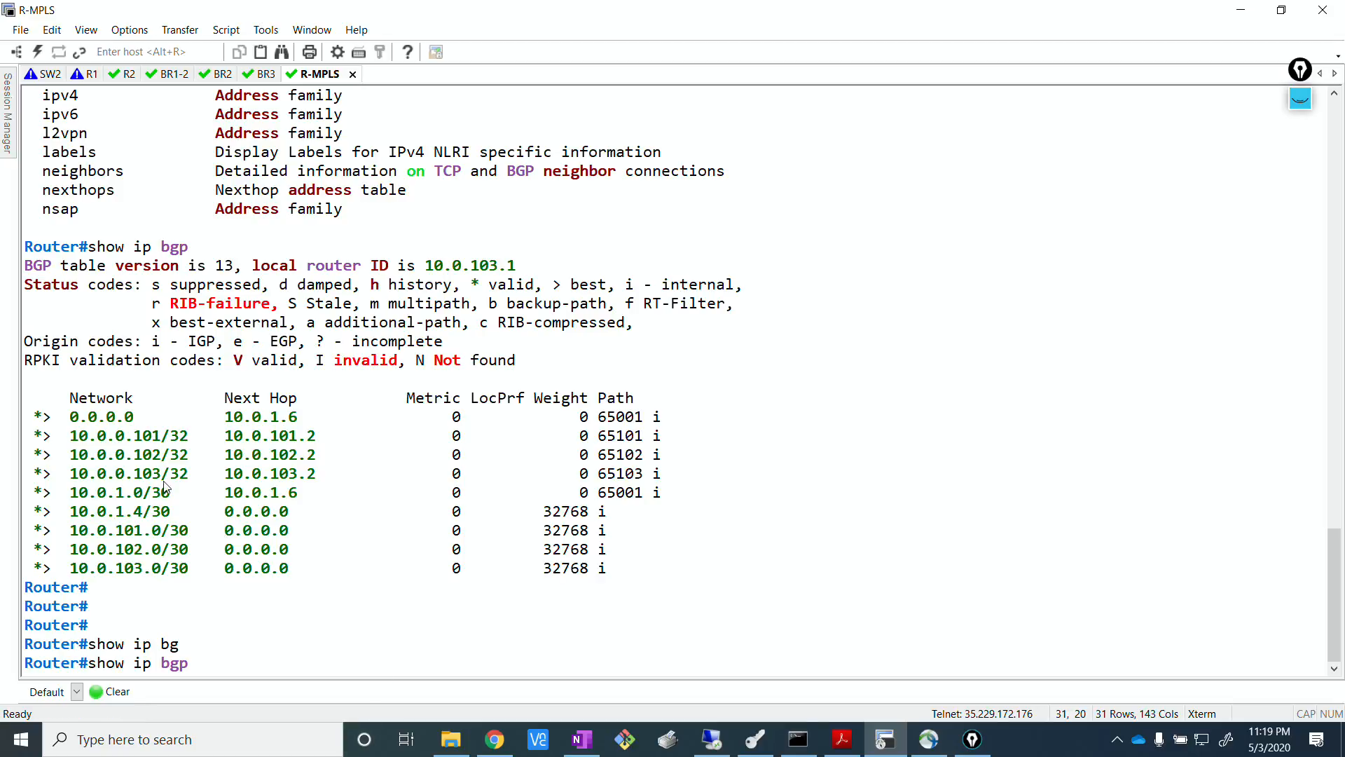
pyautogui.rightClick(360, 653)
pyautogui.press('Return')
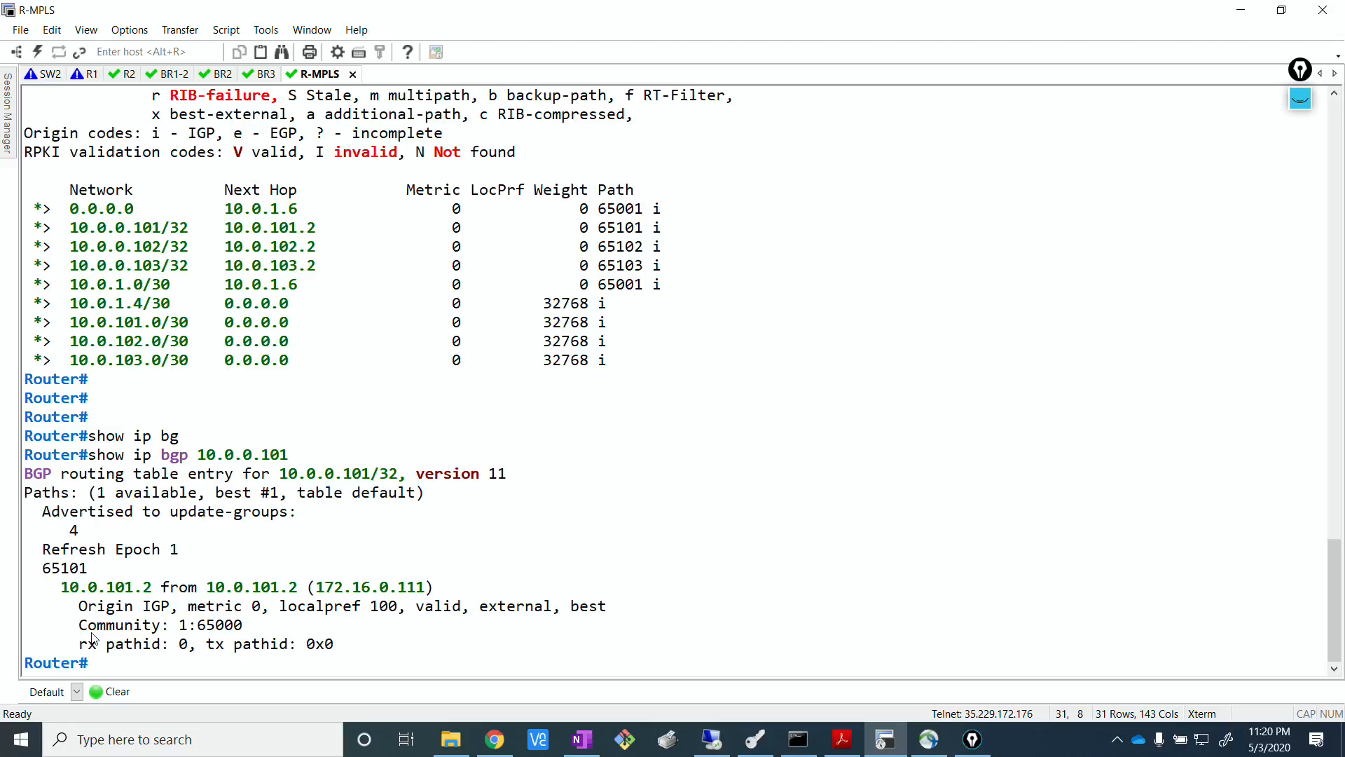
pyautogui.moveTo(79, 625); pyautogui.dragTo(265, 626)
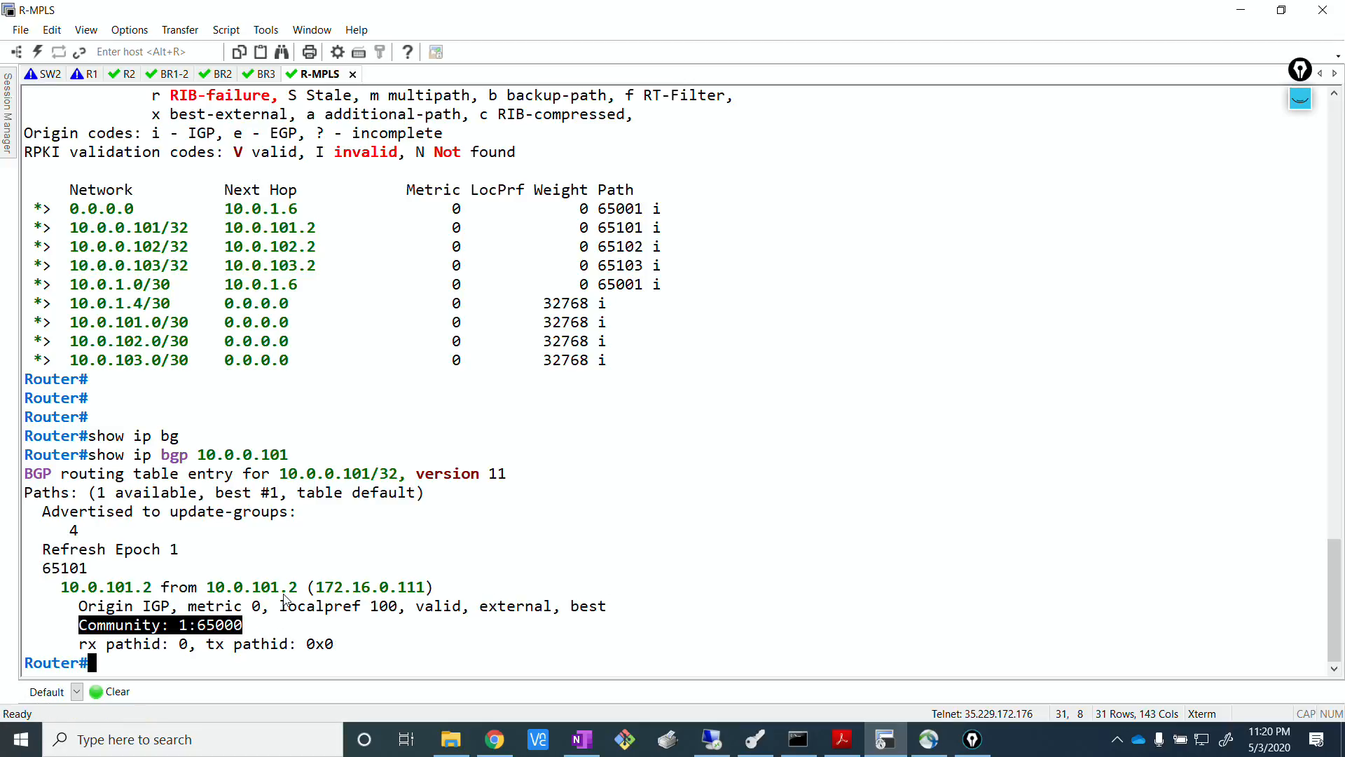
# Switch to the EVE topology, show the ink annotations, and draw a circled Rx in pink in the free space beside Site 102.
pyautogui.click(515, 440)
pyautogui.click(503, 729)
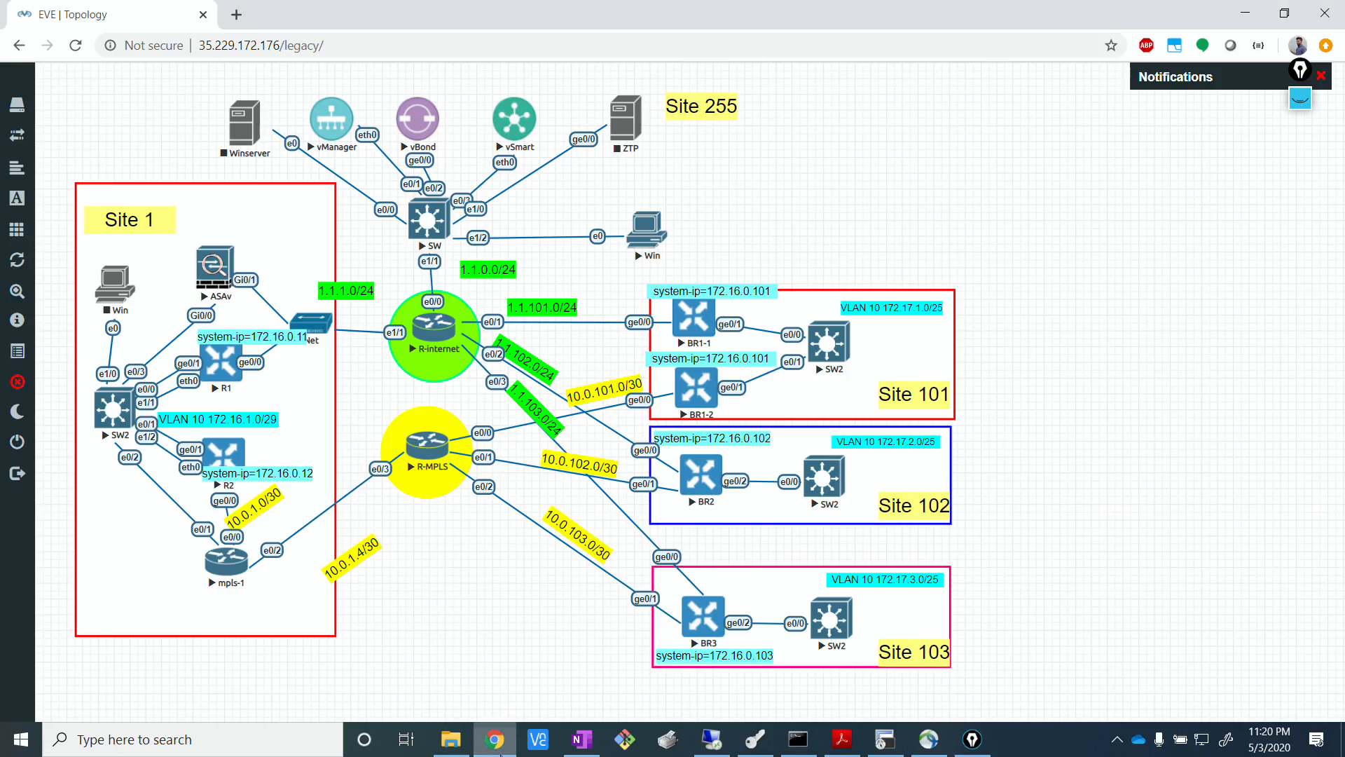
pyautogui.click(1300, 76)
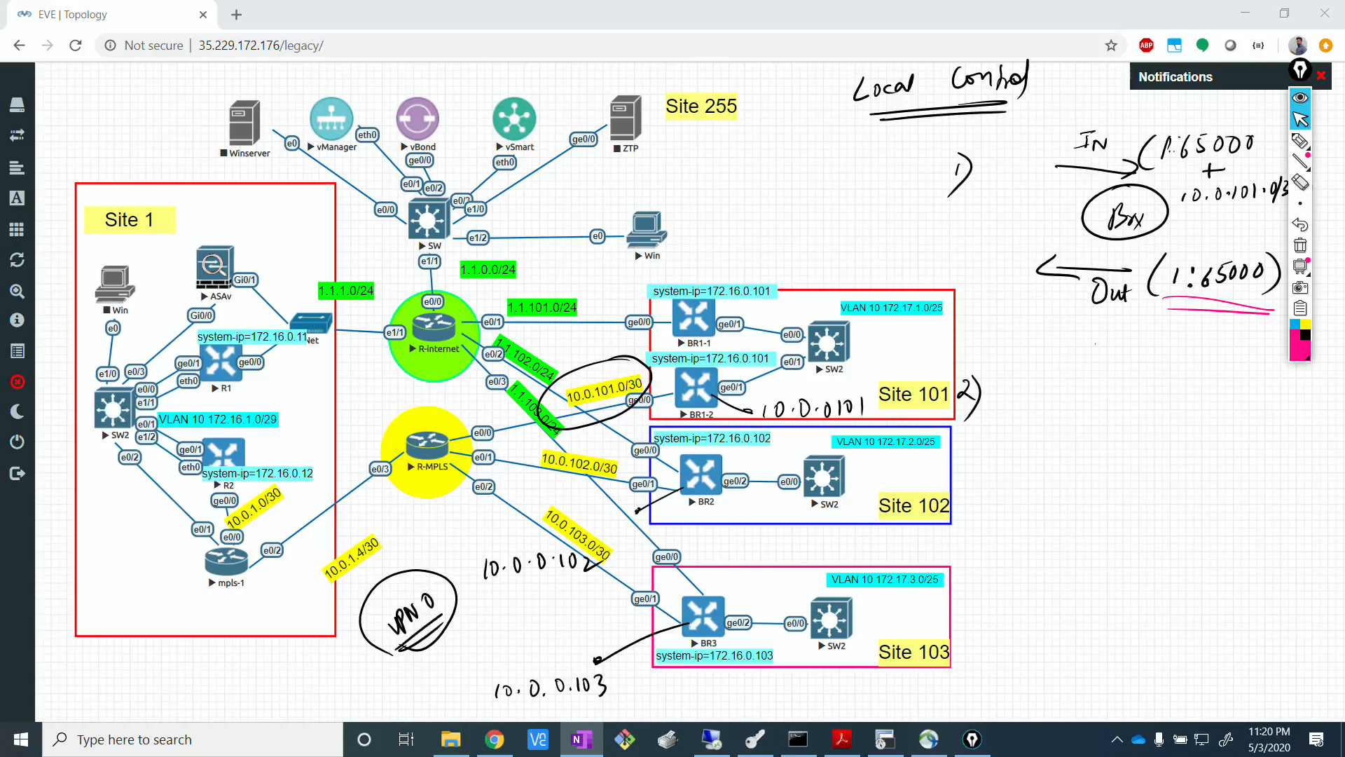
pyautogui.click(695, 387)
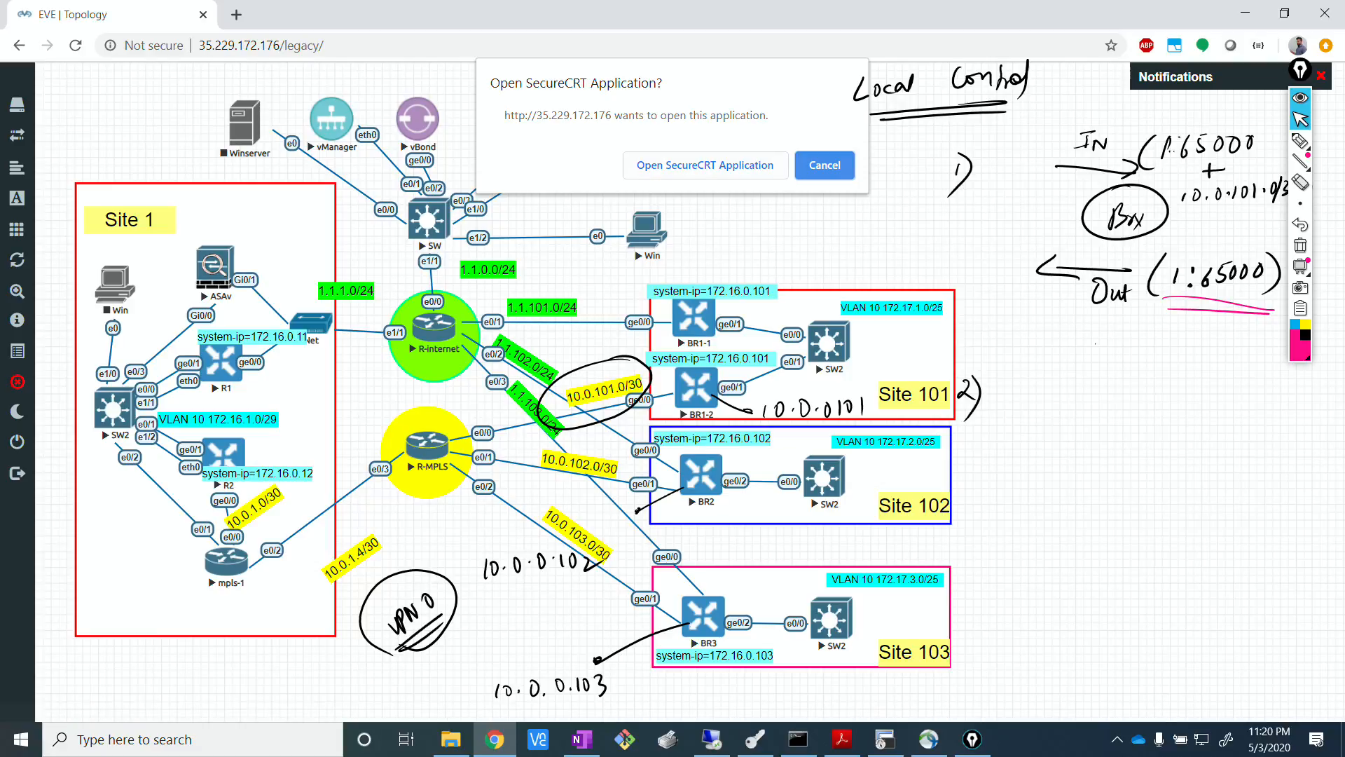
pyautogui.click(705, 165)
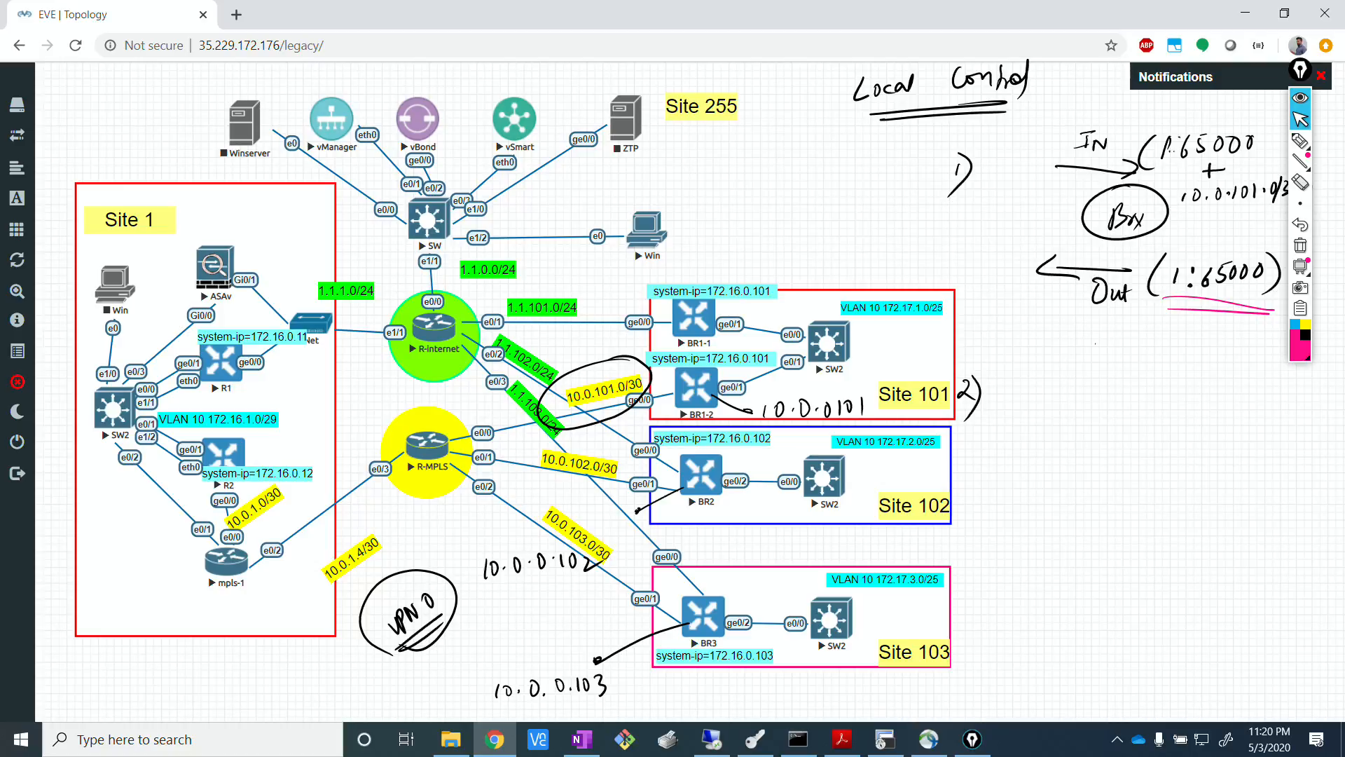
pyautogui.moveTo(1298, 142)
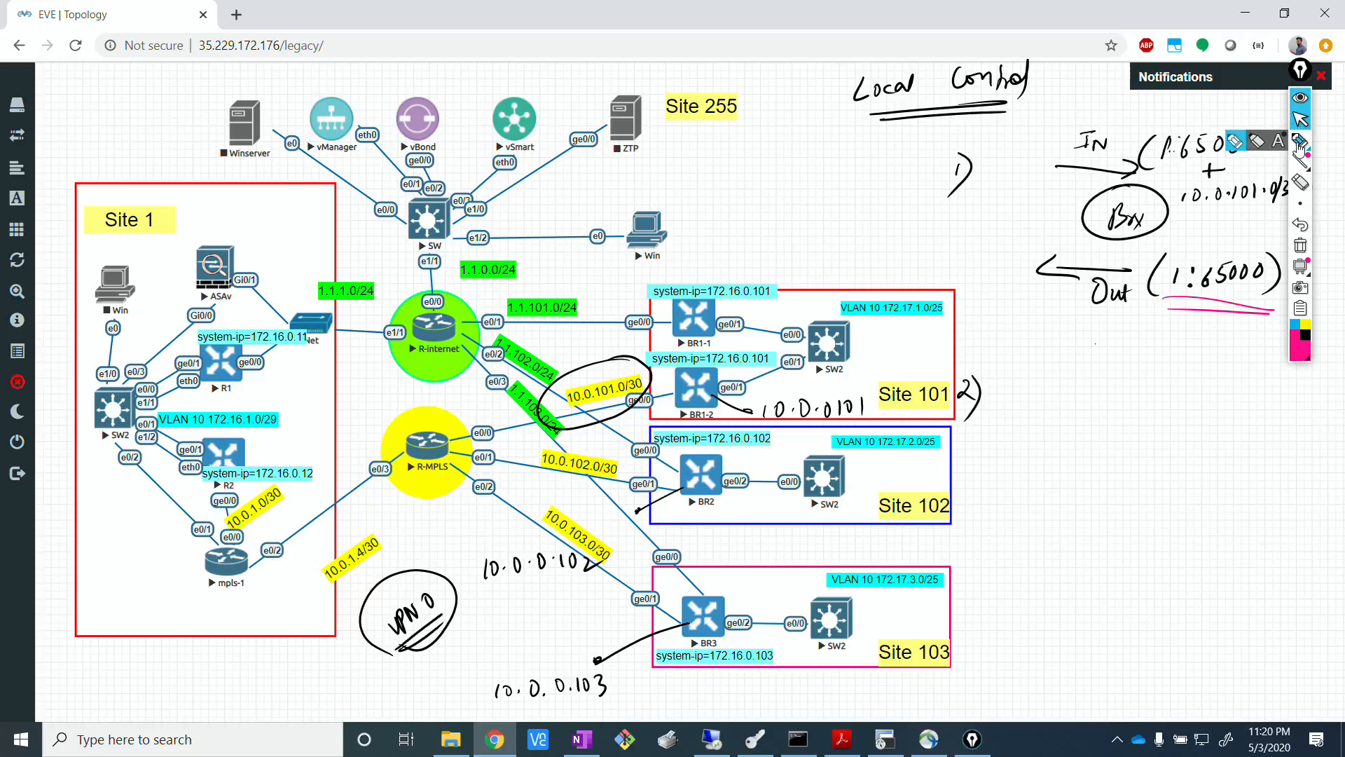
pyautogui.click(1234, 145)
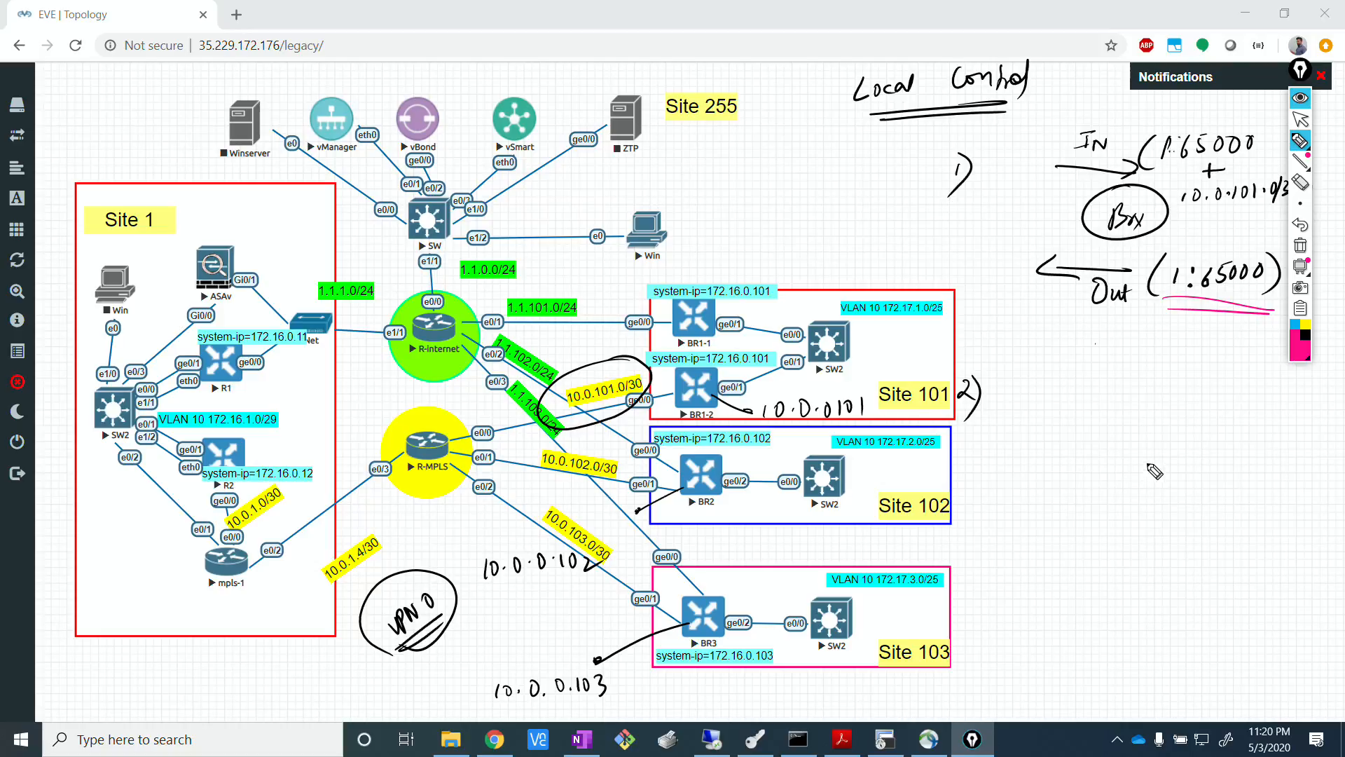
pyautogui.moveTo(1138, 459); pyautogui.dragTo(1149, 461)
pyautogui.moveTo(1124, 496)
pyautogui.mouseDown()
pyautogui.moveTo(1153, 533)
pyautogui.moveTo(1133, 529)
pyautogui.mouseUp()
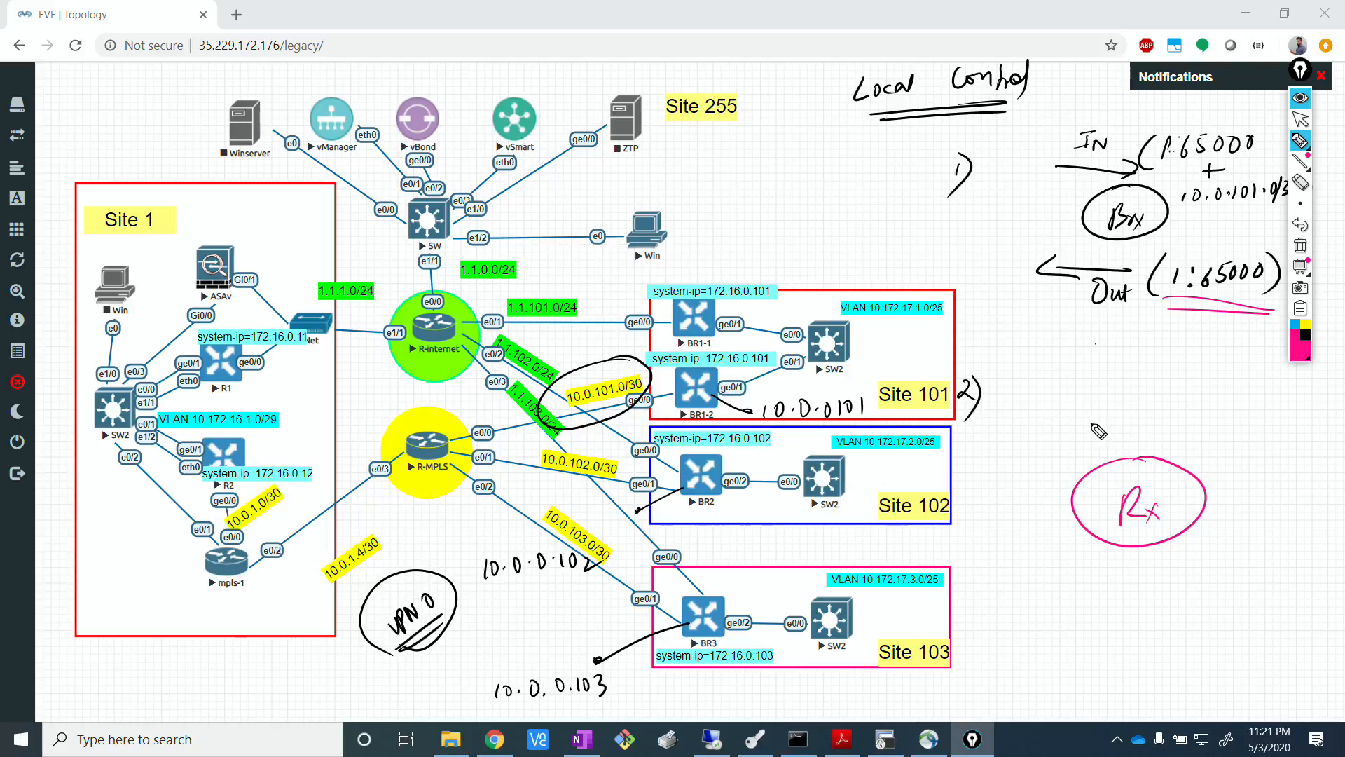
# Handwrite an underlined Redistri above the Rx circle, and an underlined Inbound plus SW Loopback, Default with an arrow below it.
pyautogui.moveTo(1154, 392); pyautogui.dragTo(1151, 421)
pyautogui.moveTo(1155, 394)
pyautogui.mouseDown()
pyautogui.moveTo(1177, 415)
pyautogui.moveTo(1236, 390)
pyautogui.mouseUp()
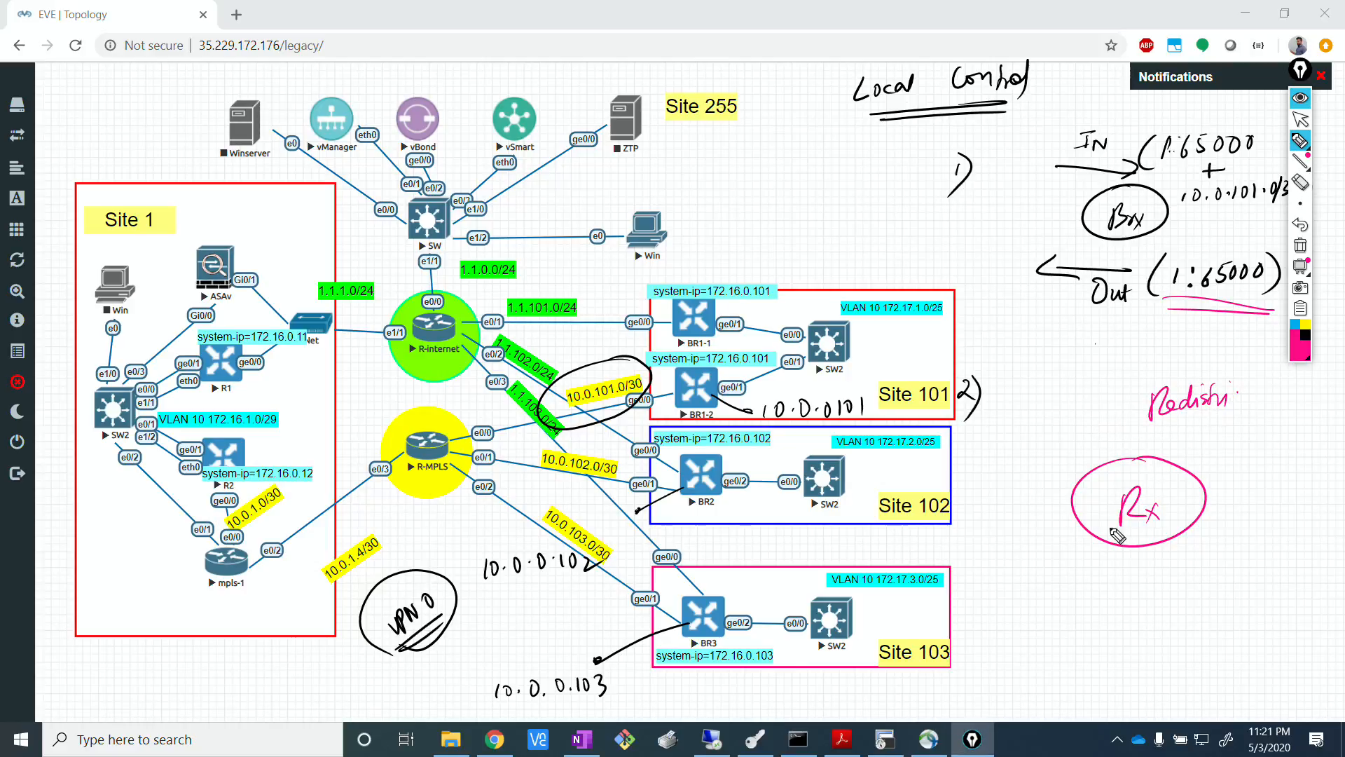
pyautogui.moveTo(1073, 590)
pyautogui.mouseDown()
pyautogui.moveTo(1066, 606)
pyautogui.moveTo(1138, 586)
pyautogui.mouseUp()
pyautogui.moveTo(1050, 632); pyautogui.dragTo(1139, 607)
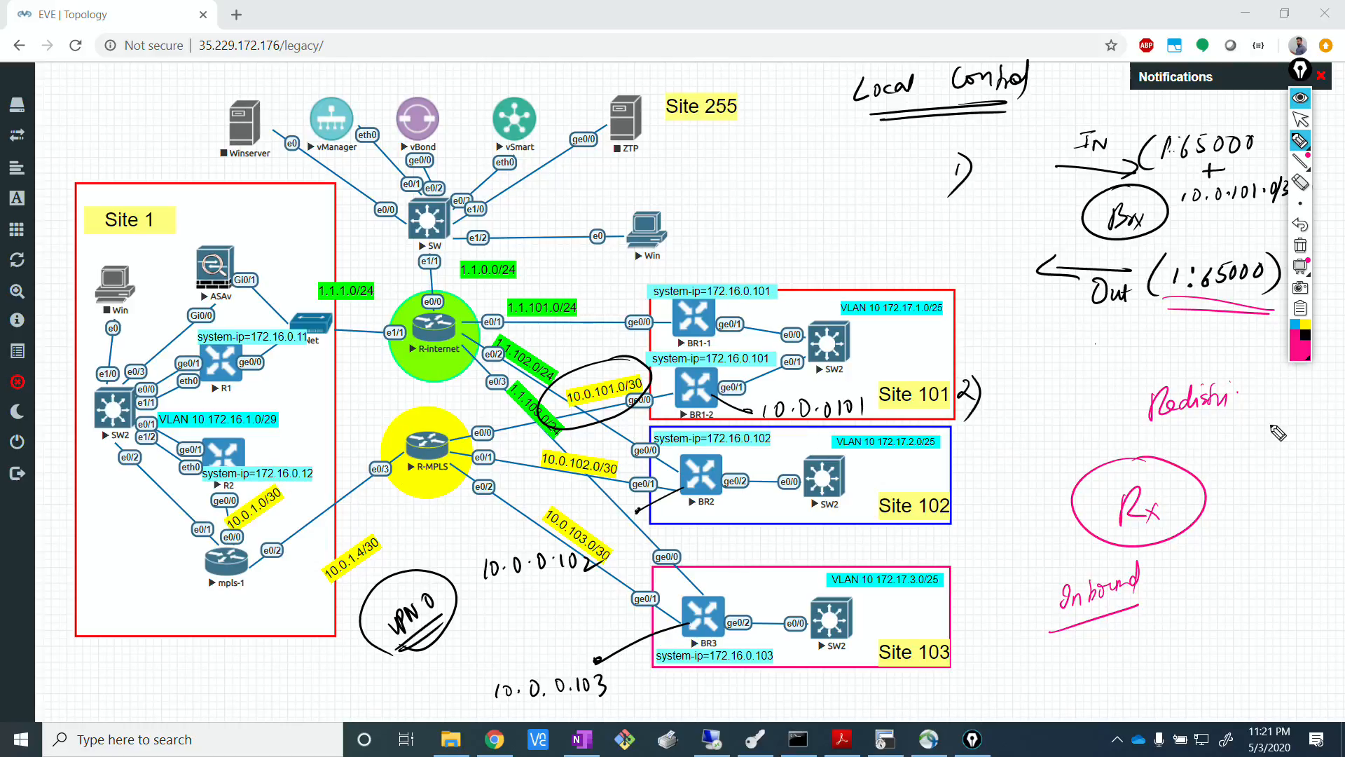
pyautogui.moveTo(1147, 423); pyautogui.dragTo(1246, 417)
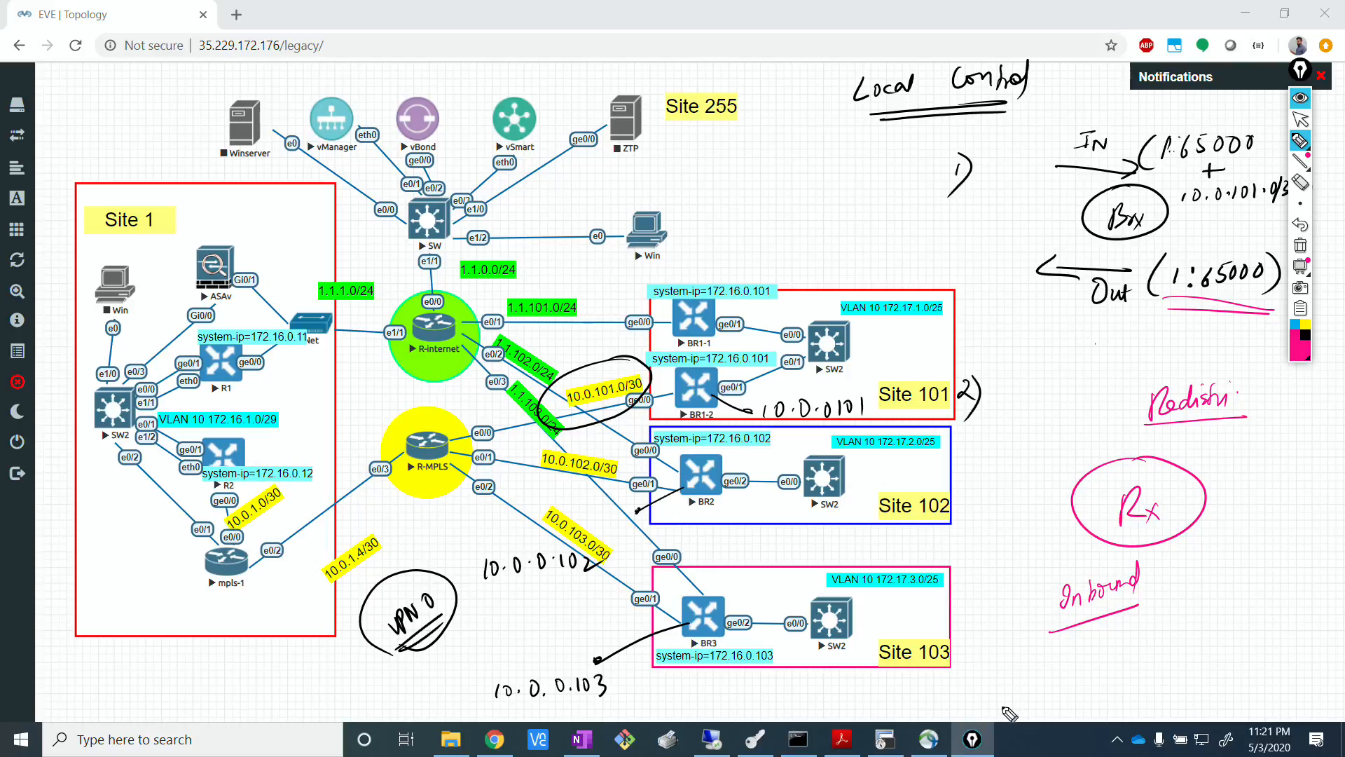
pyautogui.moveTo(1021, 651)
pyautogui.mouseDown()
pyautogui.moveTo(1013, 671)
pyautogui.moveTo(1050, 652)
pyautogui.moveTo(1141, 663)
pyautogui.moveTo(1229, 634)
pyautogui.moveTo(1215, 674)
pyautogui.mouseUp()
pyautogui.moveTo(1039, 695)
pyautogui.mouseDown()
pyautogui.moveTo(1146, 683)
pyautogui.moveTo(1130, 695)
pyautogui.mouseUp()
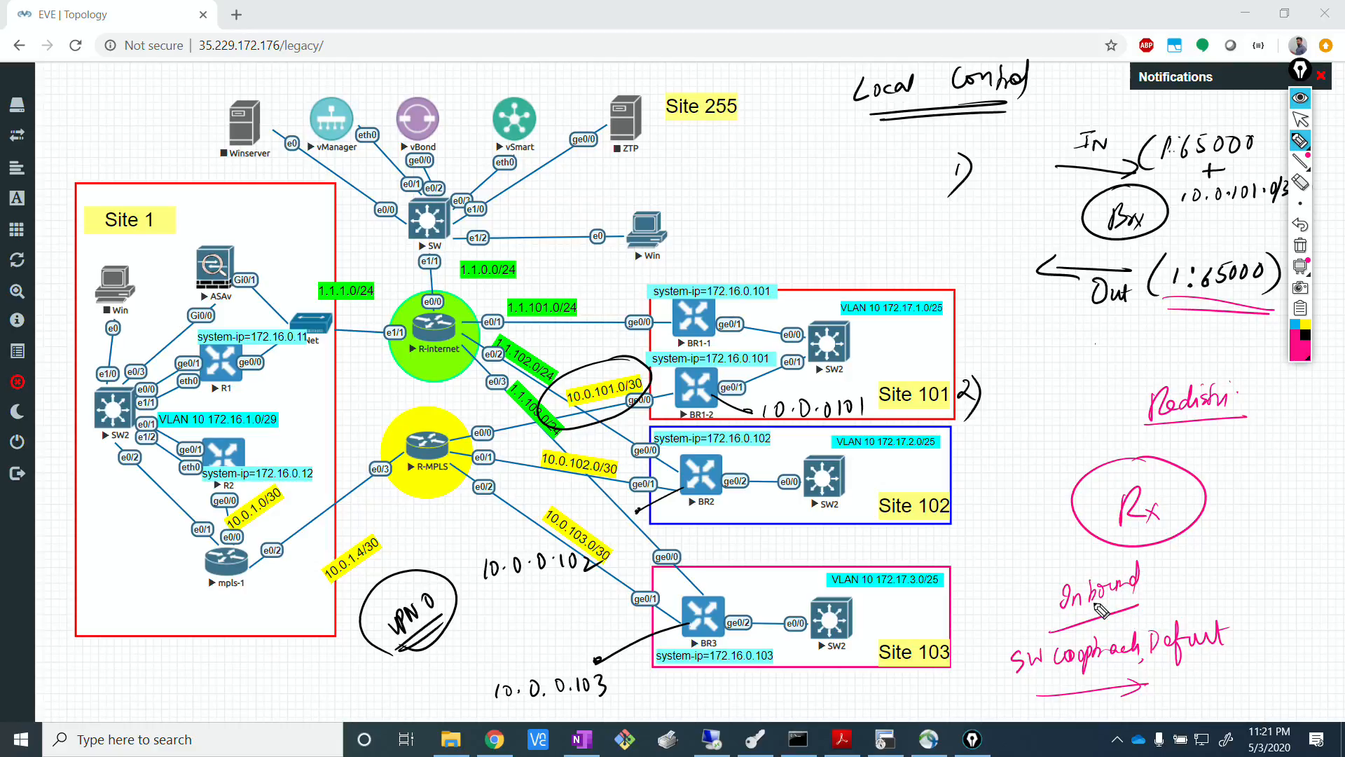
# Handwrite an underlined OSPF on one side of the Rx circle and OMP with an arrow pointing to it on the other.
pyautogui.moveTo(1037, 454)
pyautogui.mouseDown()
pyautogui.moveTo(1064, 454)
pyautogui.moveTo(1083, 428)
pyautogui.mouseUp()
pyautogui.moveTo(1065, 447); pyautogui.dragTo(1079, 442)
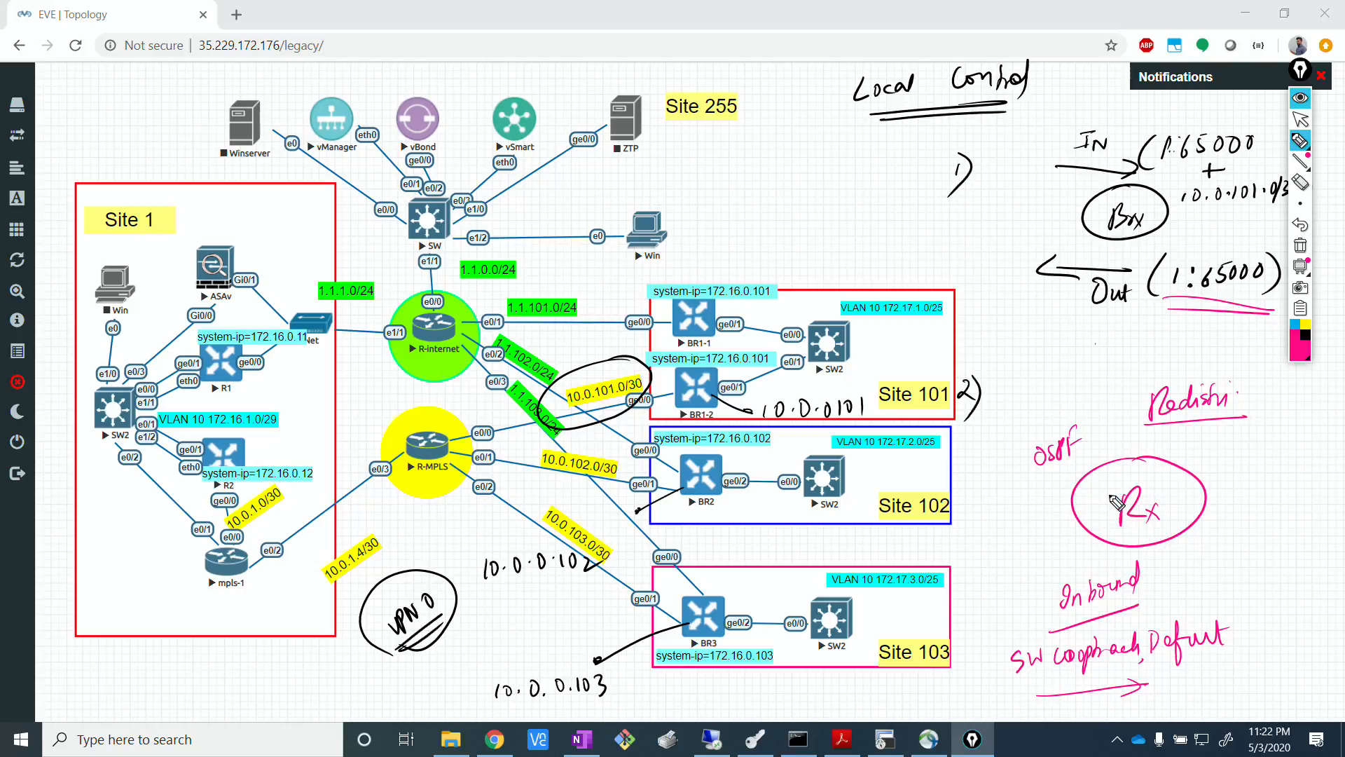
pyautogui.moveTo(1070, 469); pyautogui.dragTo(1043, 481)
pyautogui.moveTo(1289, 408)
pyautogui.mouseDown()
pyautogui.moveTo(1327, 429)
pyautogui.moveTo(1224, 464)
pyautogui.moveTo(1254, 472)
pyautogui.mouseUp()
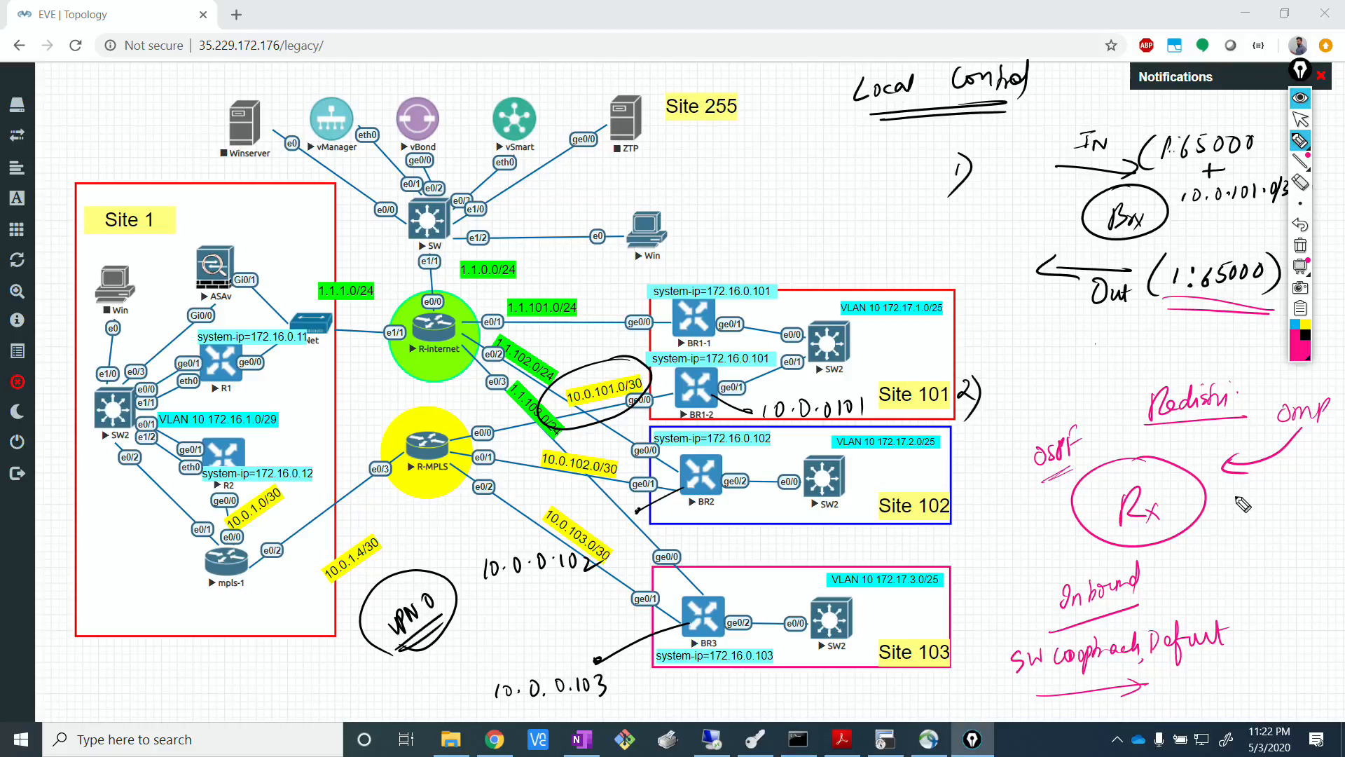
# Handwrite Tag 1 and Metric 10 beneath the OMP arrow.
pyautogui.moveTo(1234, 490)
pyautogui.mouseDown()
pyautogui.moveTo(1257, 487)
pyautogui.moveTo(1245, 519)
pyautogui.moveTo(1269, 506)
pyautogui.moveTo(1252, 530)
pyautogui.mouseUp()
pyautogui.moveTo(1284, 478); pyautogui.dragTo(1282, 496)
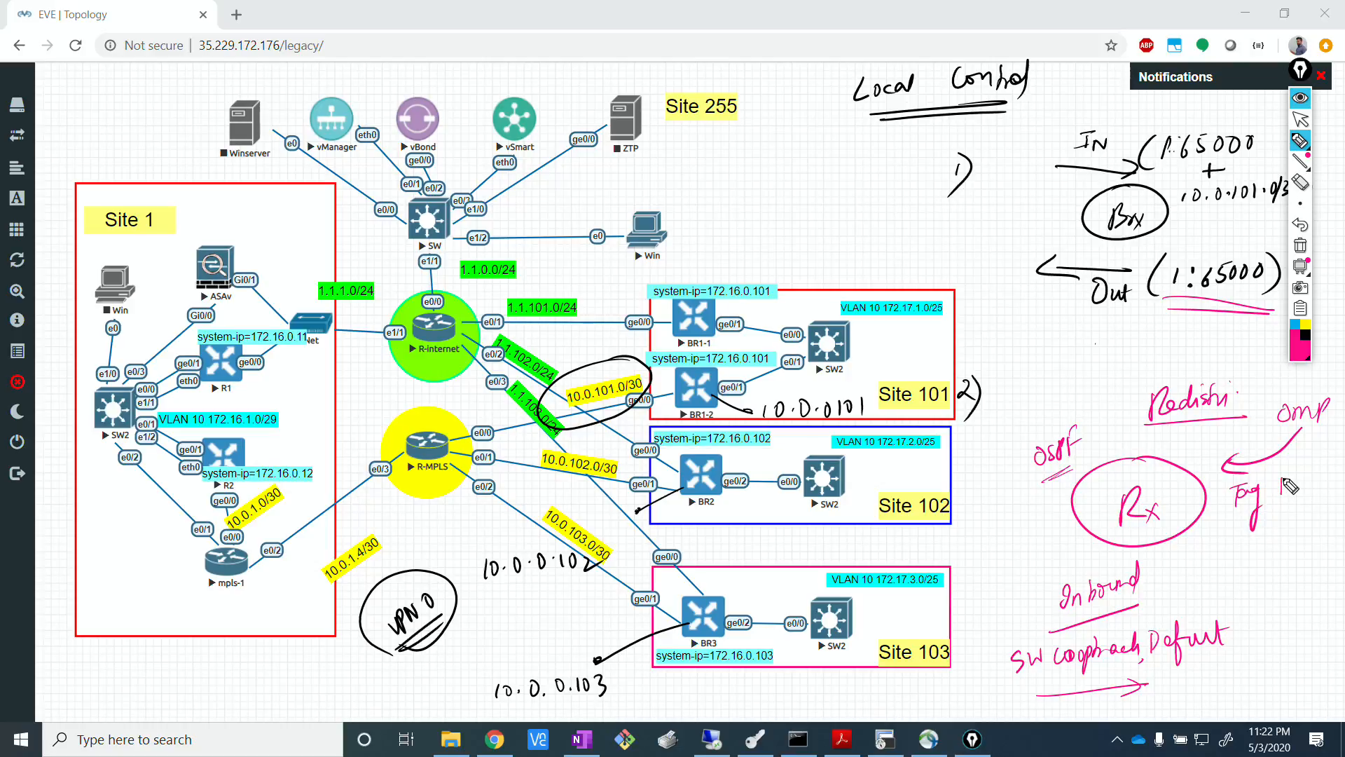
pyautogui.moveTo(1234, 547); pyautogui.dragTo(1272, 543)
pyautogui.moveTo(1277, 539); pyautogui.dragTo(1293, 541)
pyautogui.moveTo(1305, 520)
pyautogui.mouseDown()
pyautogui.moveTo(1303, 537)
pyautogui.moveTo(1312, 520)
pyautogui.mouseUp()
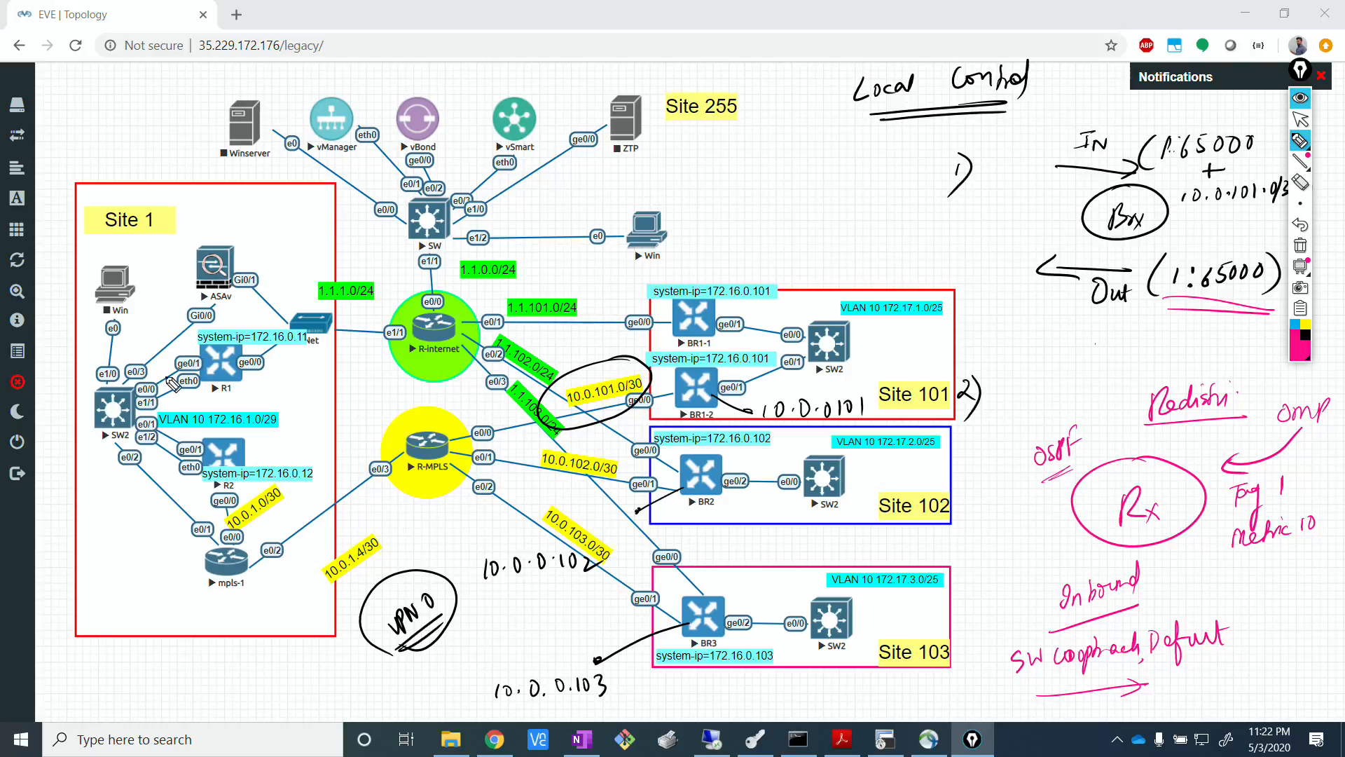
# Circle SW2, R1 and R2 in Site 1 with the pen, and hide the ink annotations.
pyautogui.moveTo(196, 327)
pyautogui.mouseDown()
pyautogui.moveTo(119, 486)
pyautogui.moveTo(158, 386)
pyautogui.moveTo(187, 445)
pyautogui.moveTo(180, 430)
pyautogui.moveTo(122, 433)
pyautogui.mouseUp()
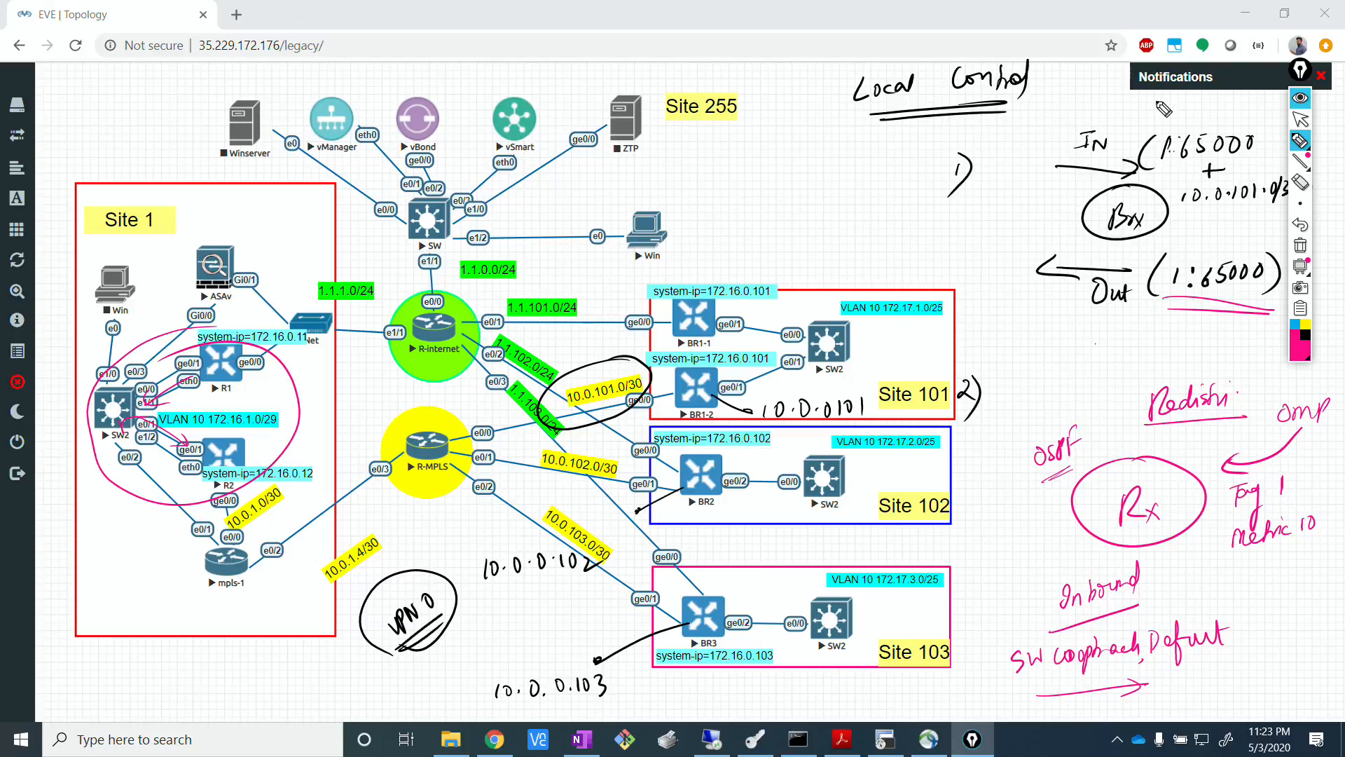
pyautogui.click(1298, 102)
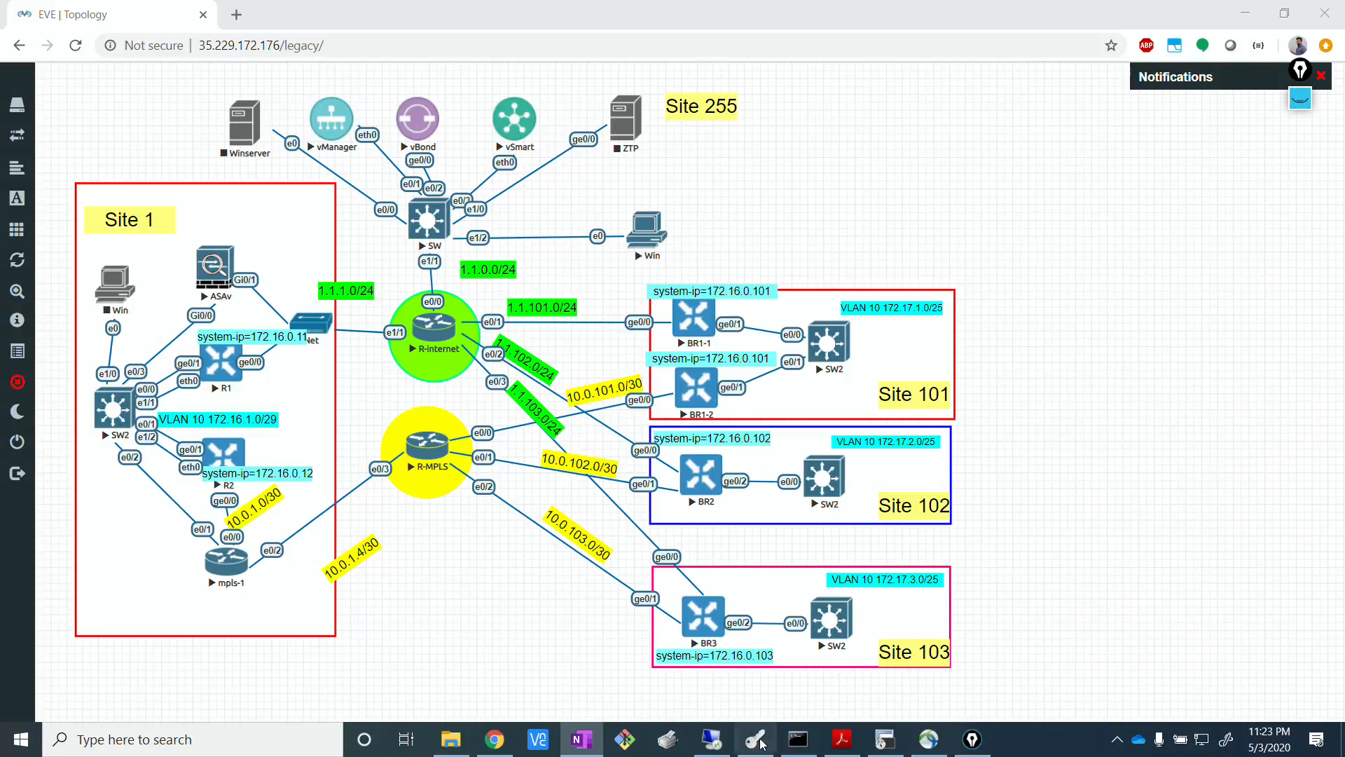
# Switch to SecureCRT, open the SW2 console and enter privileged EXEC mode.
pyautogui.click(885, 739)
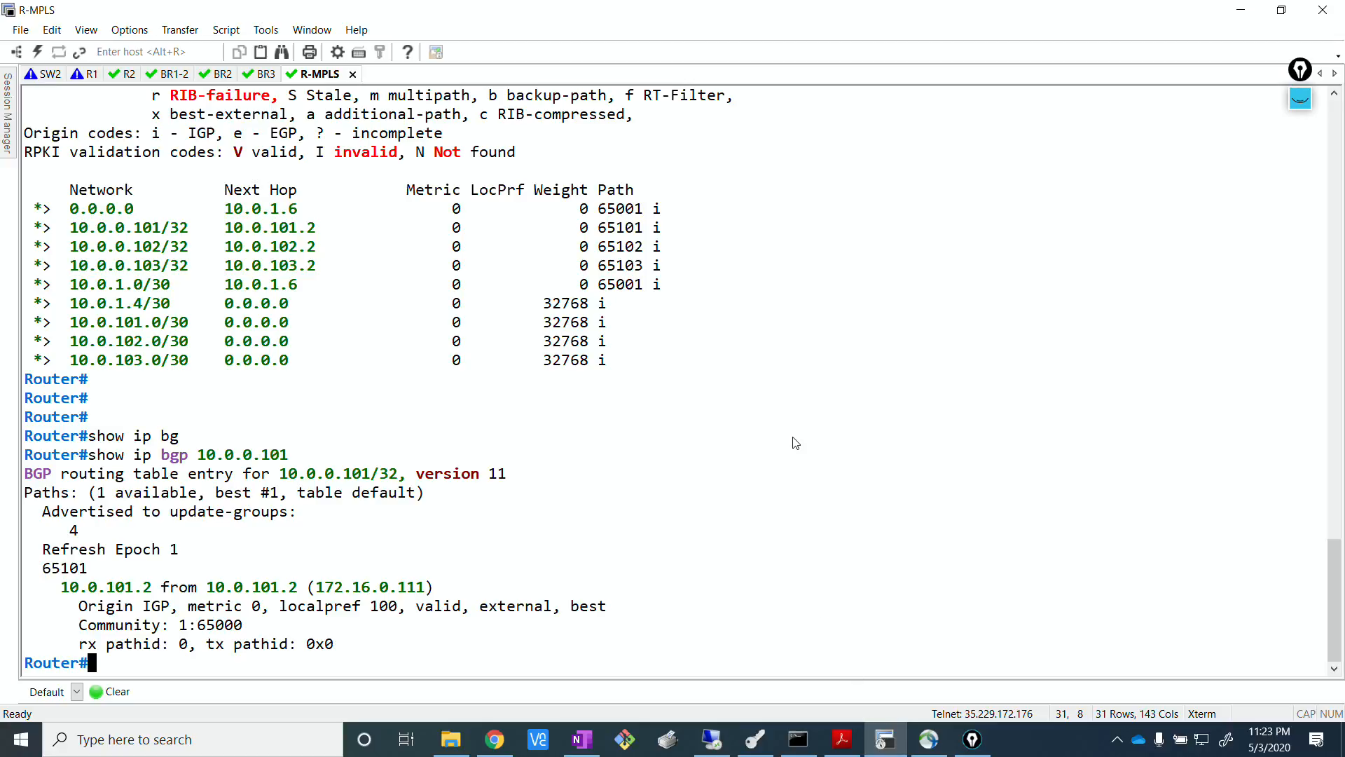
pyautogui.click(47, 74)
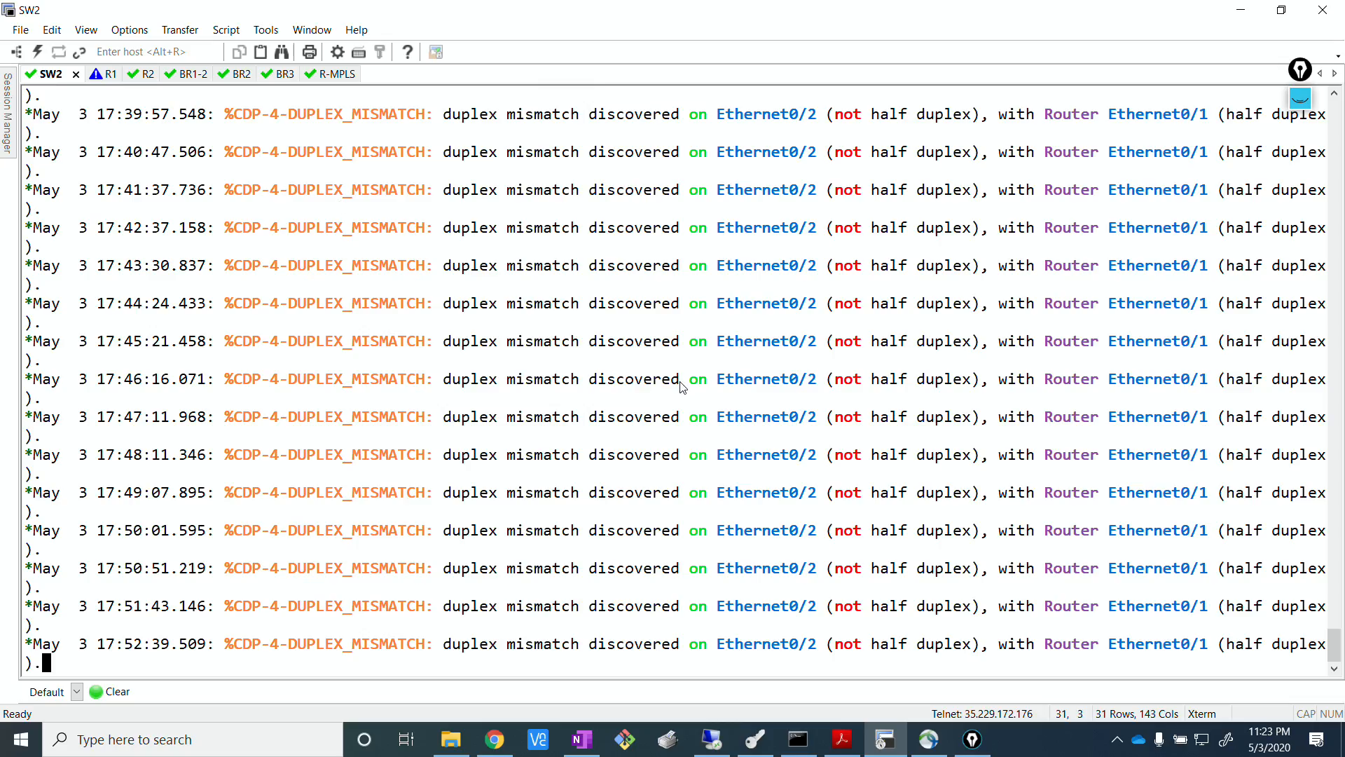
pyautogui.press('Return')
pyautogui.press('Return')
pyautogui.press('Return')
pyautogui.press('Return')
pyautogui.press('Return')
pyautogui.write('en')
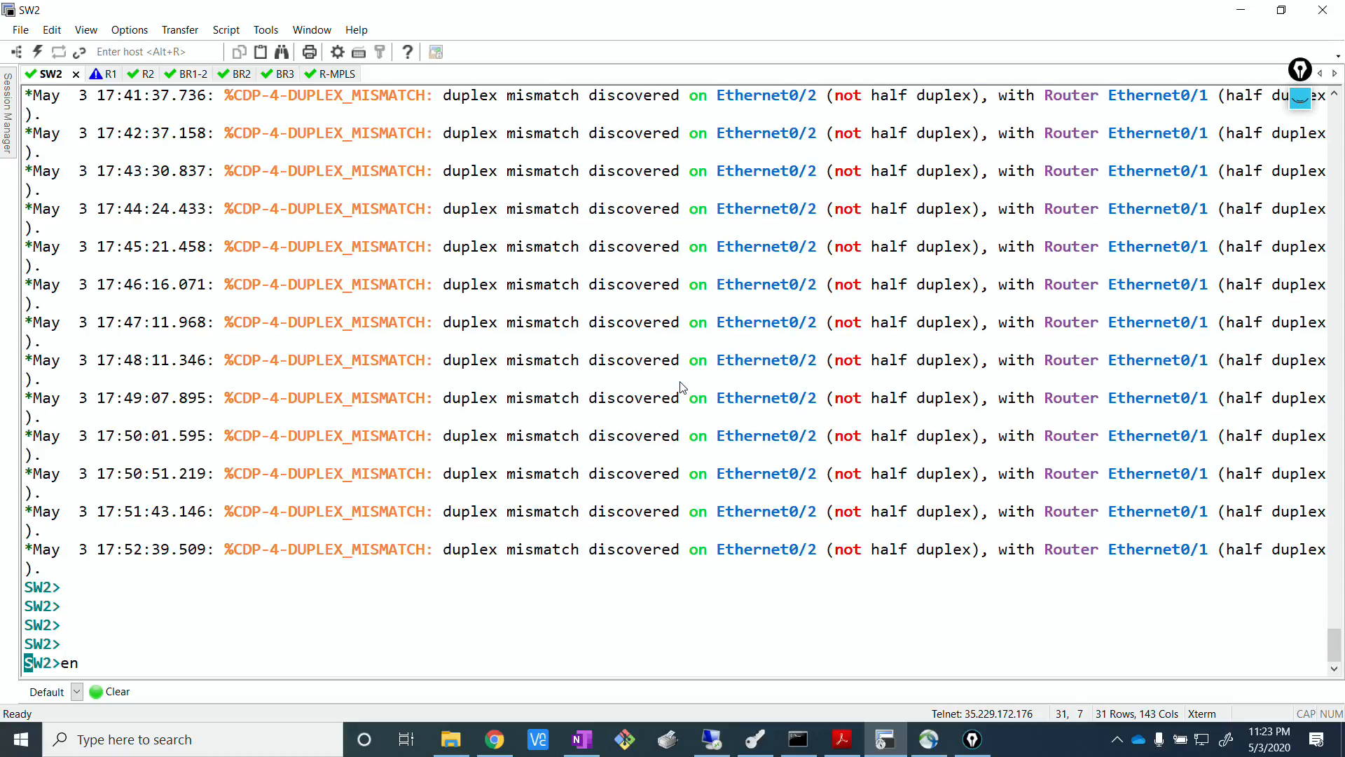
pyautogui.press('Return')
# Run show ip route ospf on SW2 and page through to the end of the output.
pyautogui.write('show ip ')
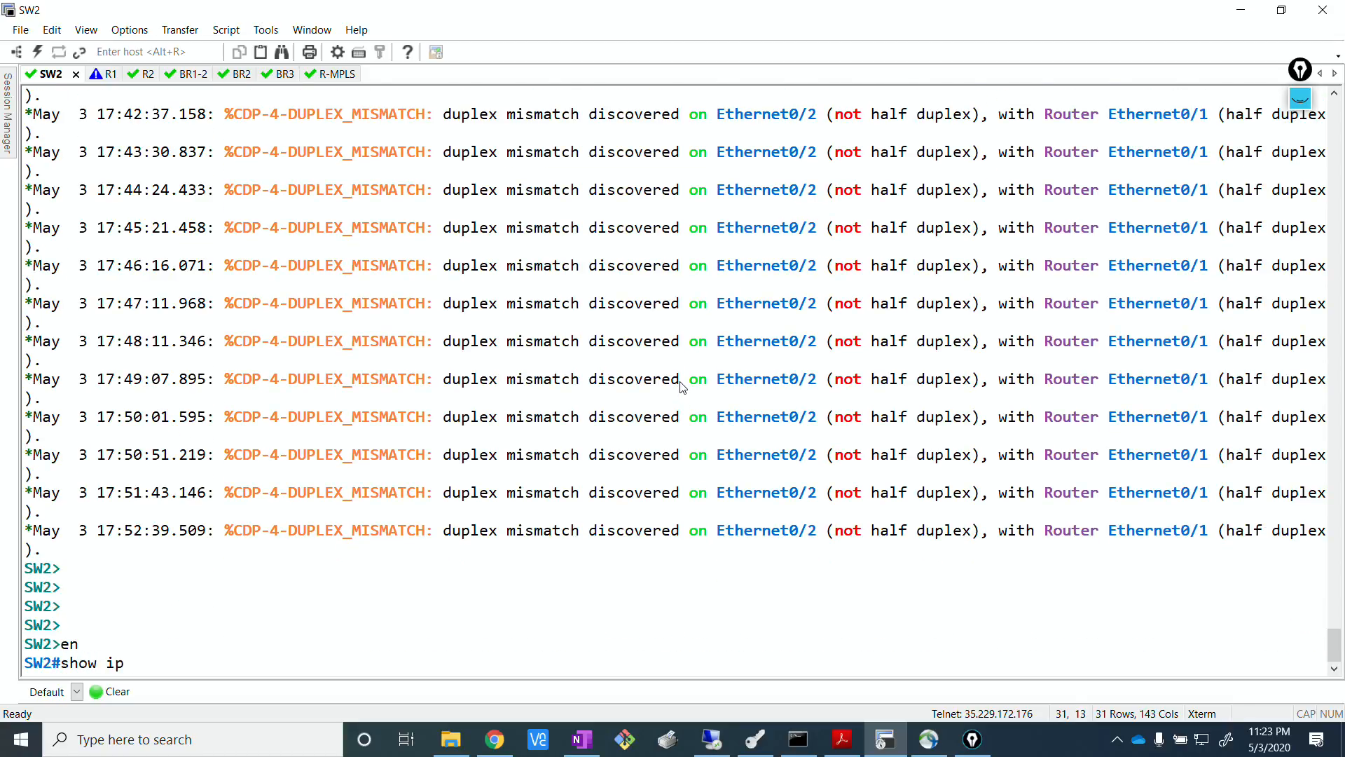
pyautogui.write('rou')
pyautogui.press('Tab')
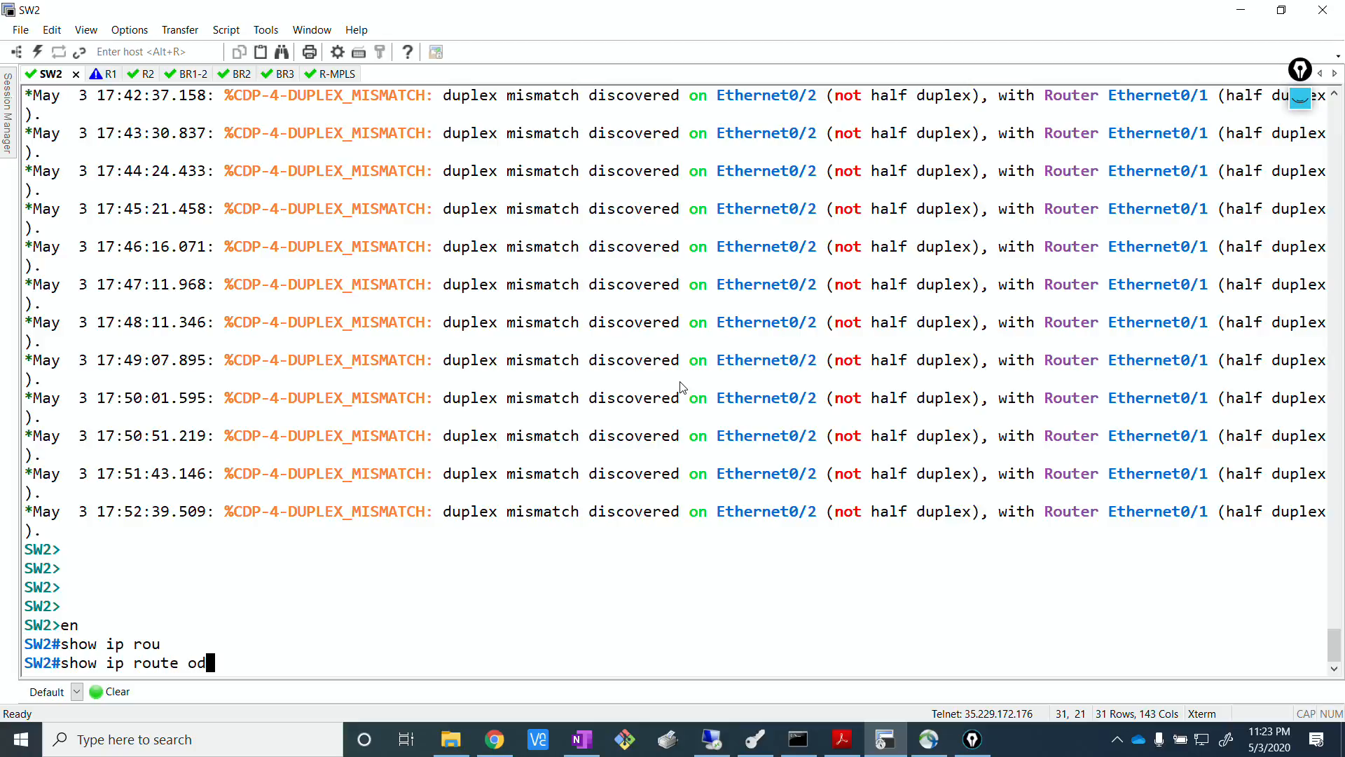
pyautogui.press('Left')
pyautogui.write('pf')
pyautogui.press('Return')
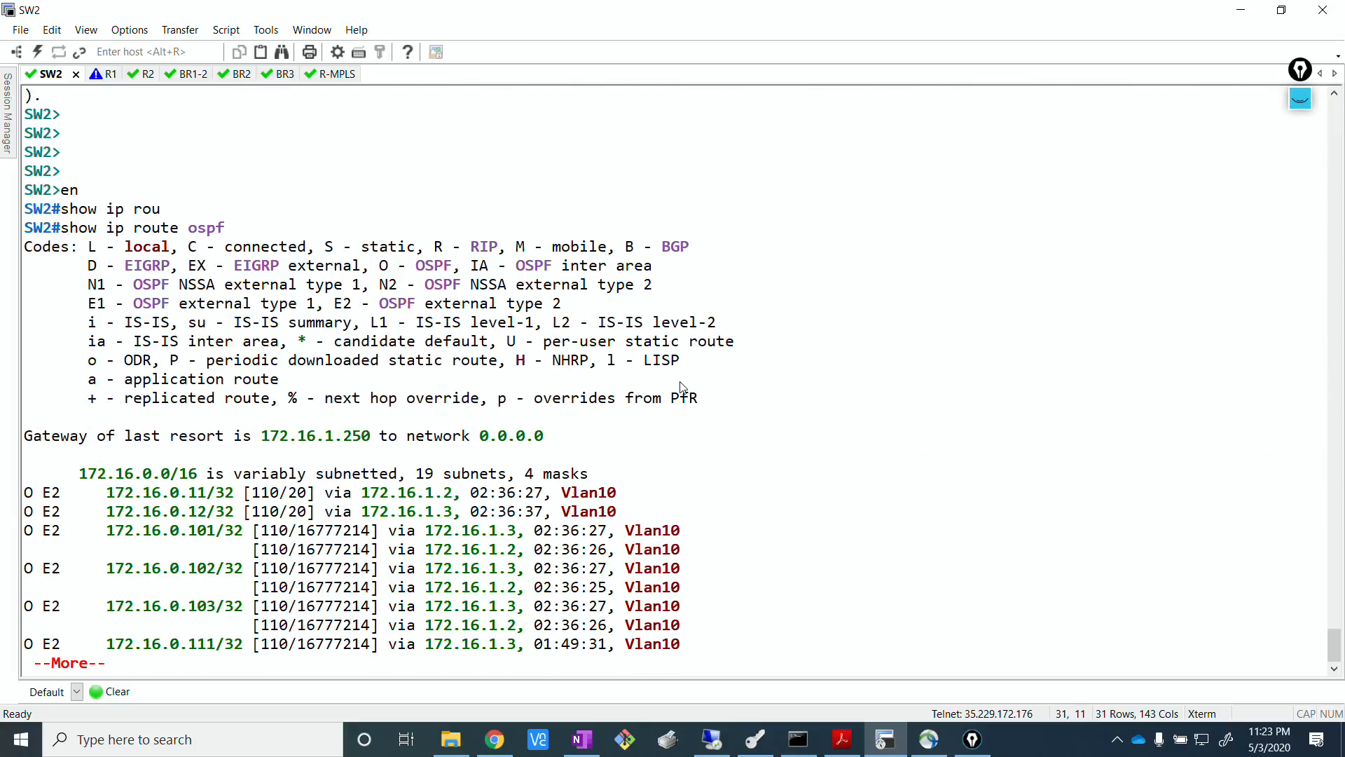
pyautogui.press('space')
pyautogui.press('Return')
pyautogui.press('Return')
pyautogui.press('Return')
pyautogui.press('Return')
pyautogui.press('Return')
pyautogui.press('Return')
pyautogui.press('Return')
pyautogui.press('Return')
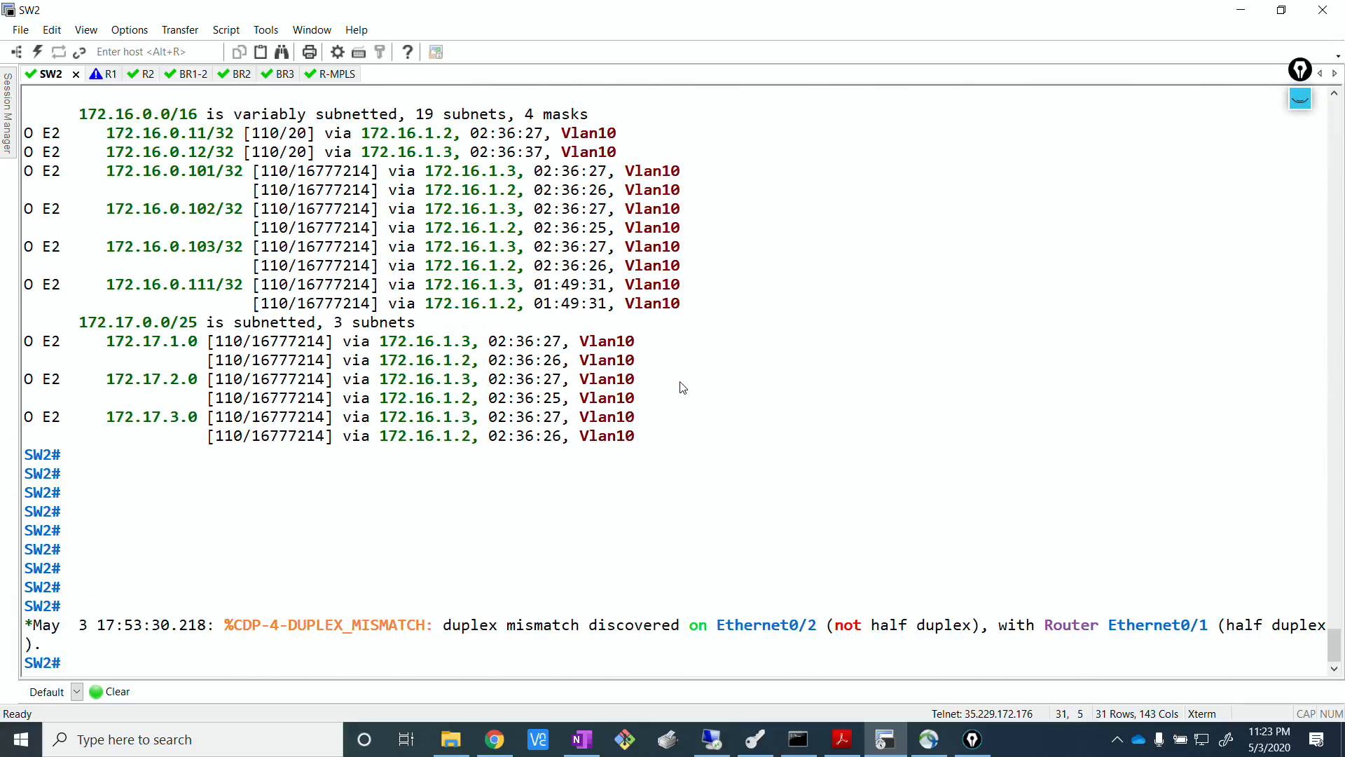
# Mark the 172.17.1.0 to 172.17.3.0 routes in the OSPF output, and the 172.16.0.101/32 to 172.16.0.111/32 routes.
pyautogui.scroll(2, 360, 288)
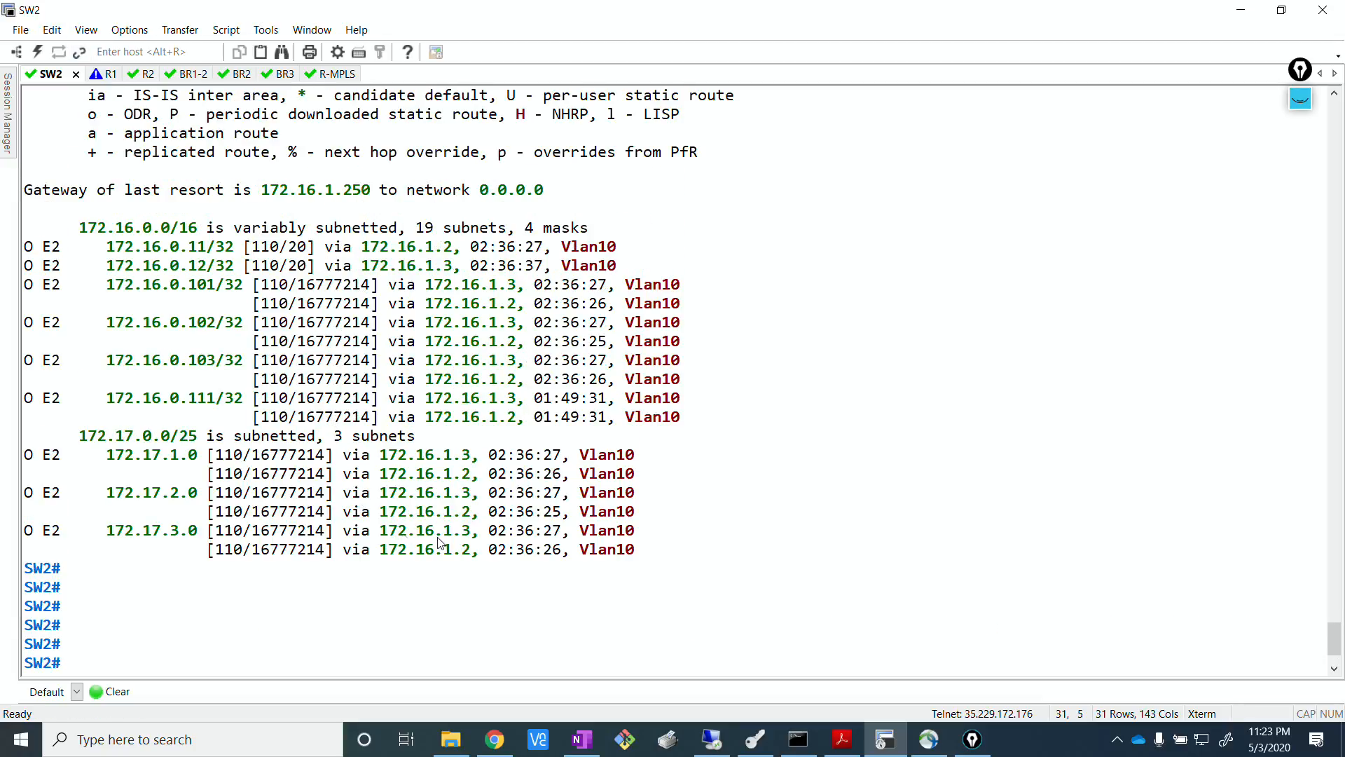
pyautogui.moveTo(659, 557); pyautogui.dragTo(17, 459)
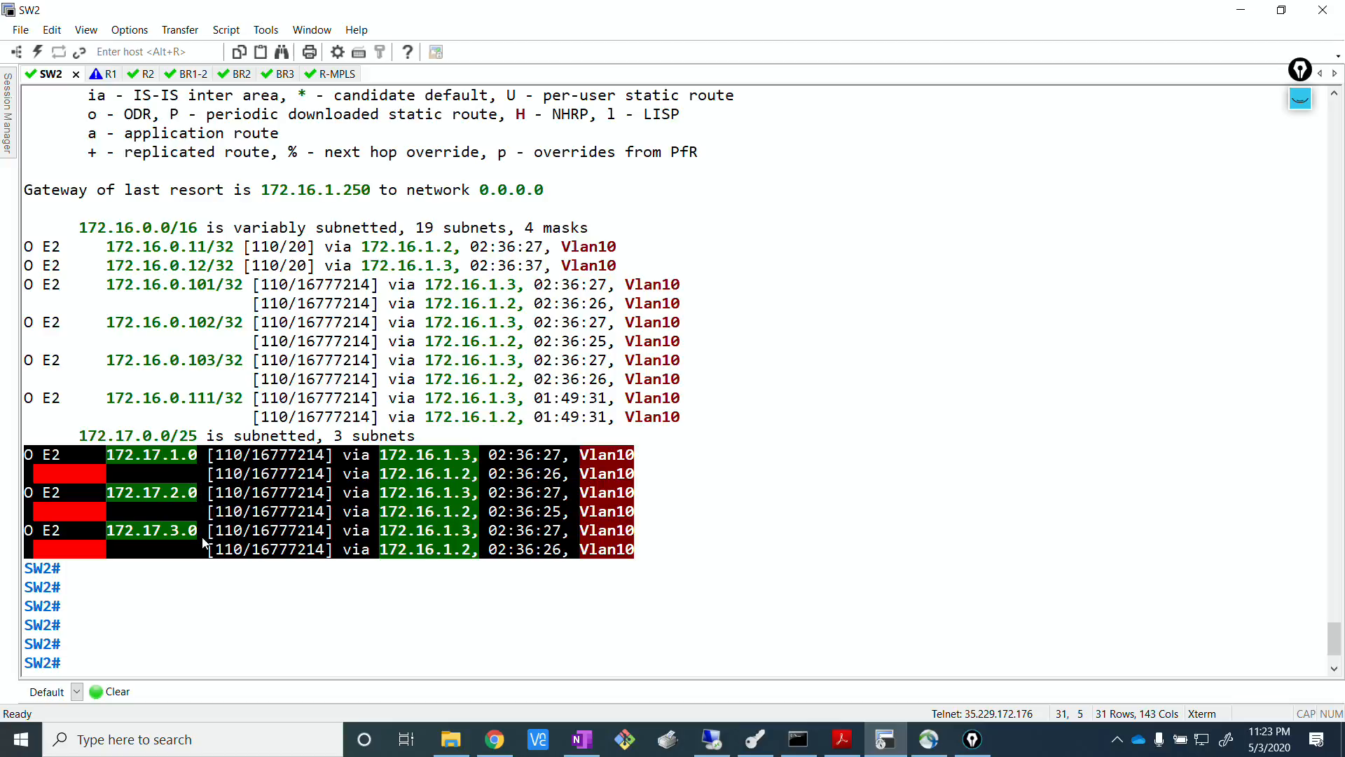
pyautogui.click(209, 410)
pyautogui.moveTo(676, 413); pyautogui.dragTo(4, 288)
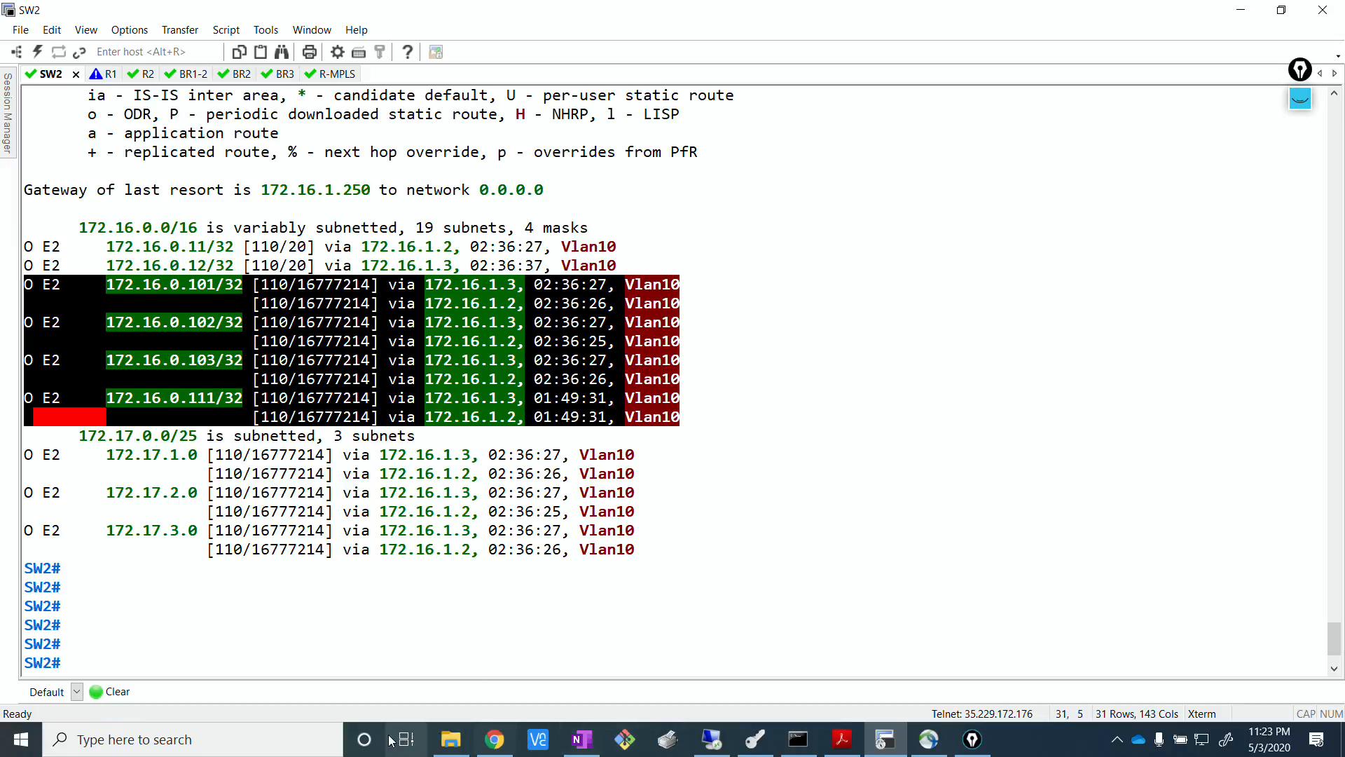
# Look at the EVE topology, return to the SW2 console and mark the 172.16.0.11/32 and 172.16.0.12/32 routes.
pyautogui.click(495, 739)
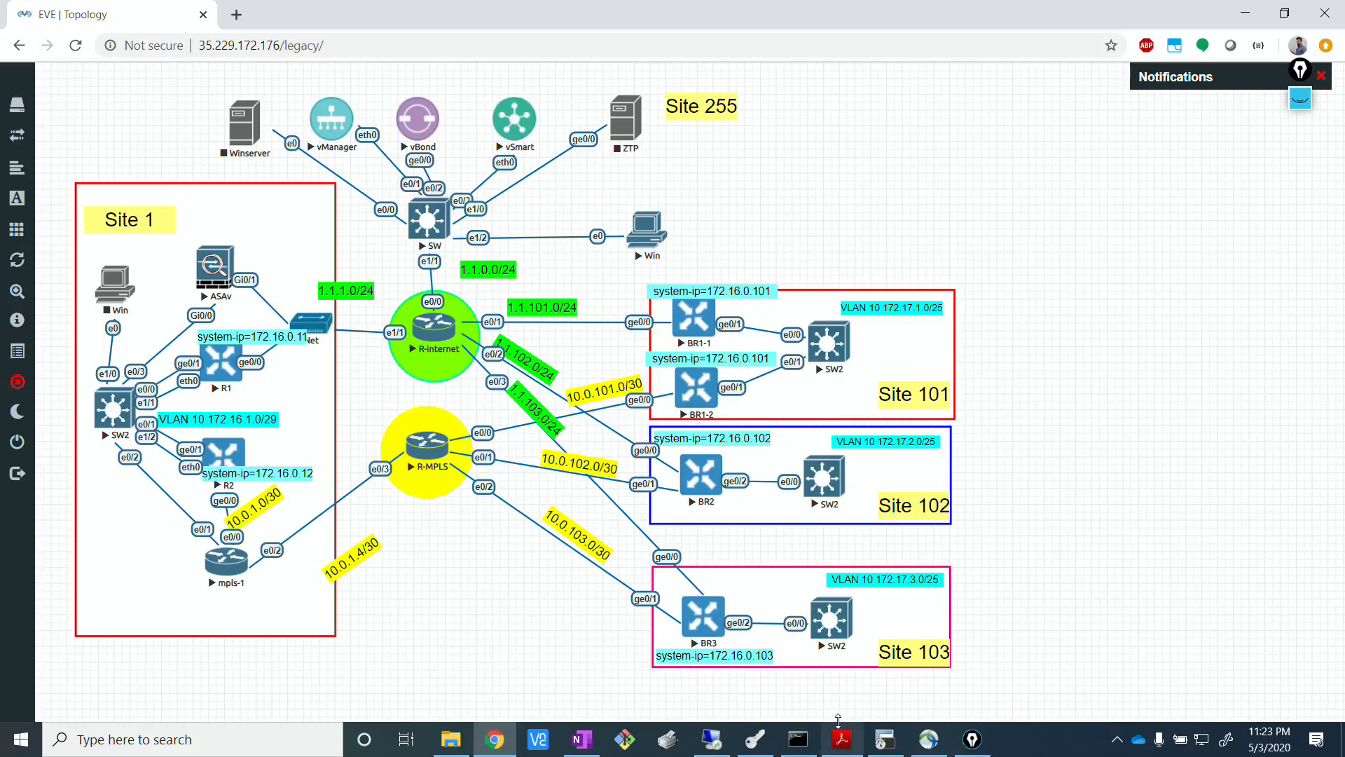
pyautogui.click(885, 739)
pyautogui.click(360, 245)
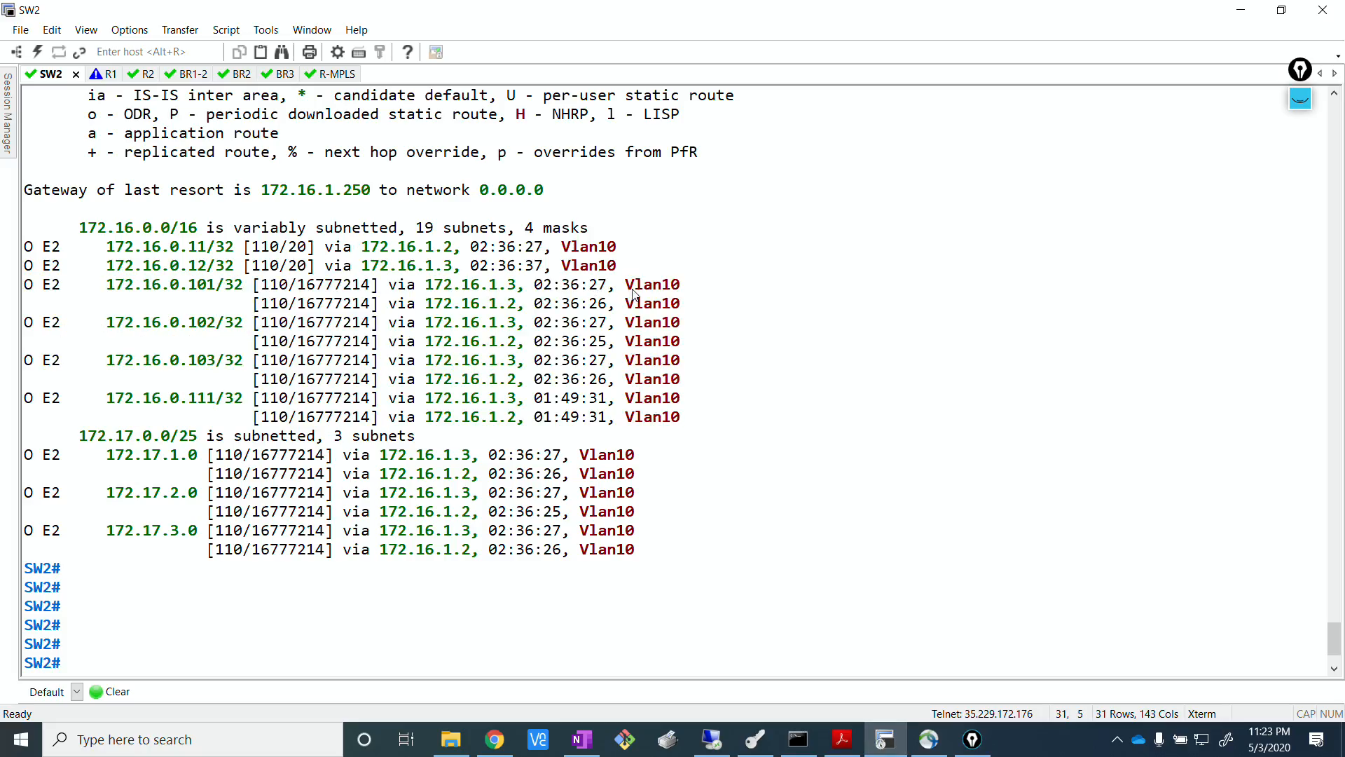
pyautogui.moveTo(616, 266); pyautogui.dragTo(28, 258)
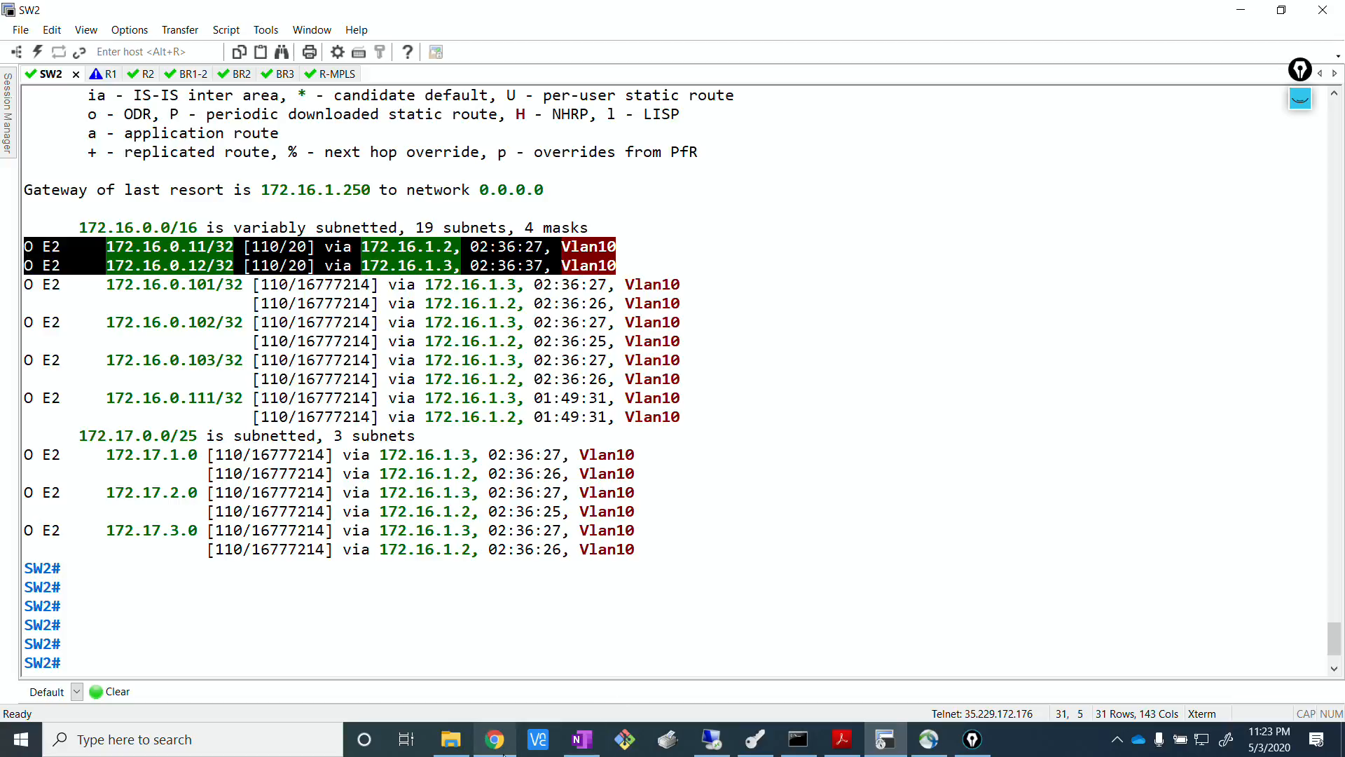
# Compare the topology with SW2's OSPF output, marking all routes from 172.16.0.11/32 through 172.17.3.0 and clearing the selection.
pyautogui.click(495, 739)
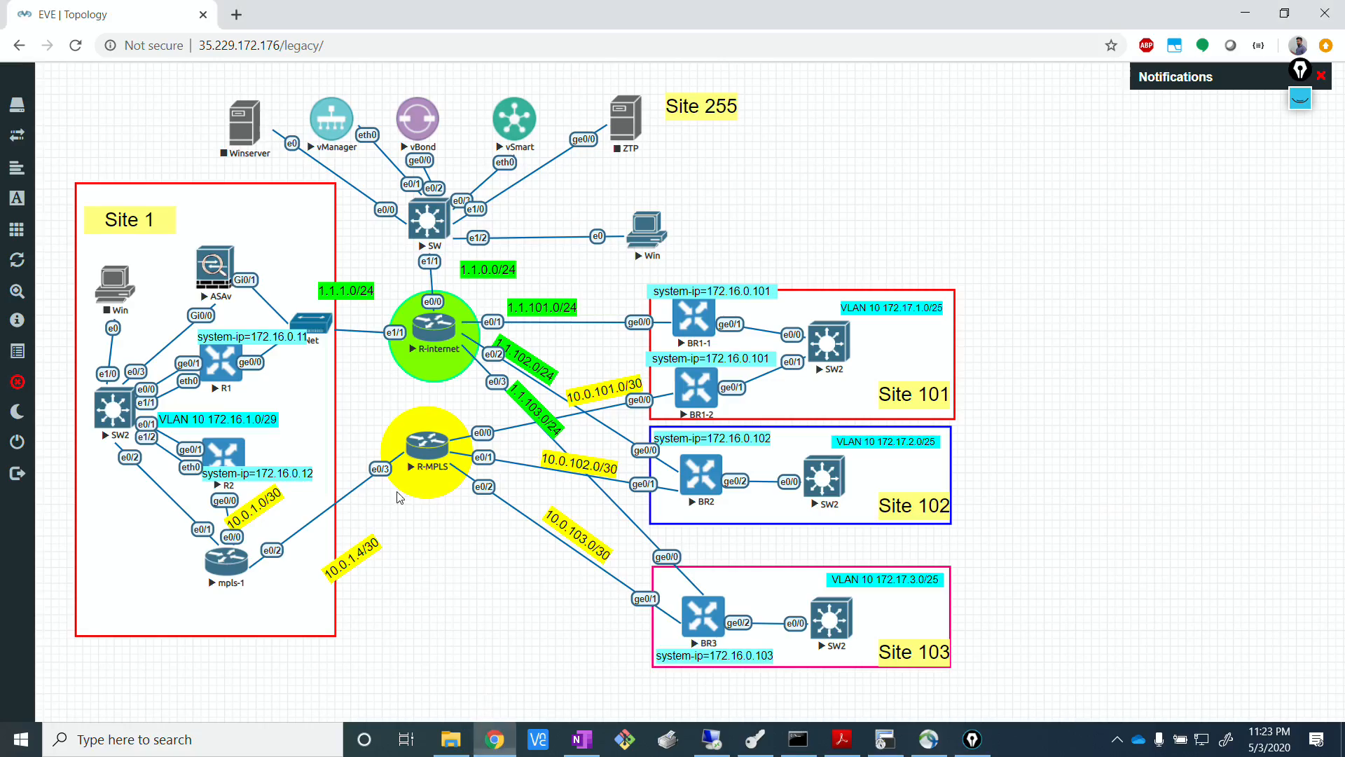
pyautogui.click(885, 739)
pyautogui.click(475, 563)
pyautogui.moveTo(656, 545); pyautogui.dragTo(612, 244)
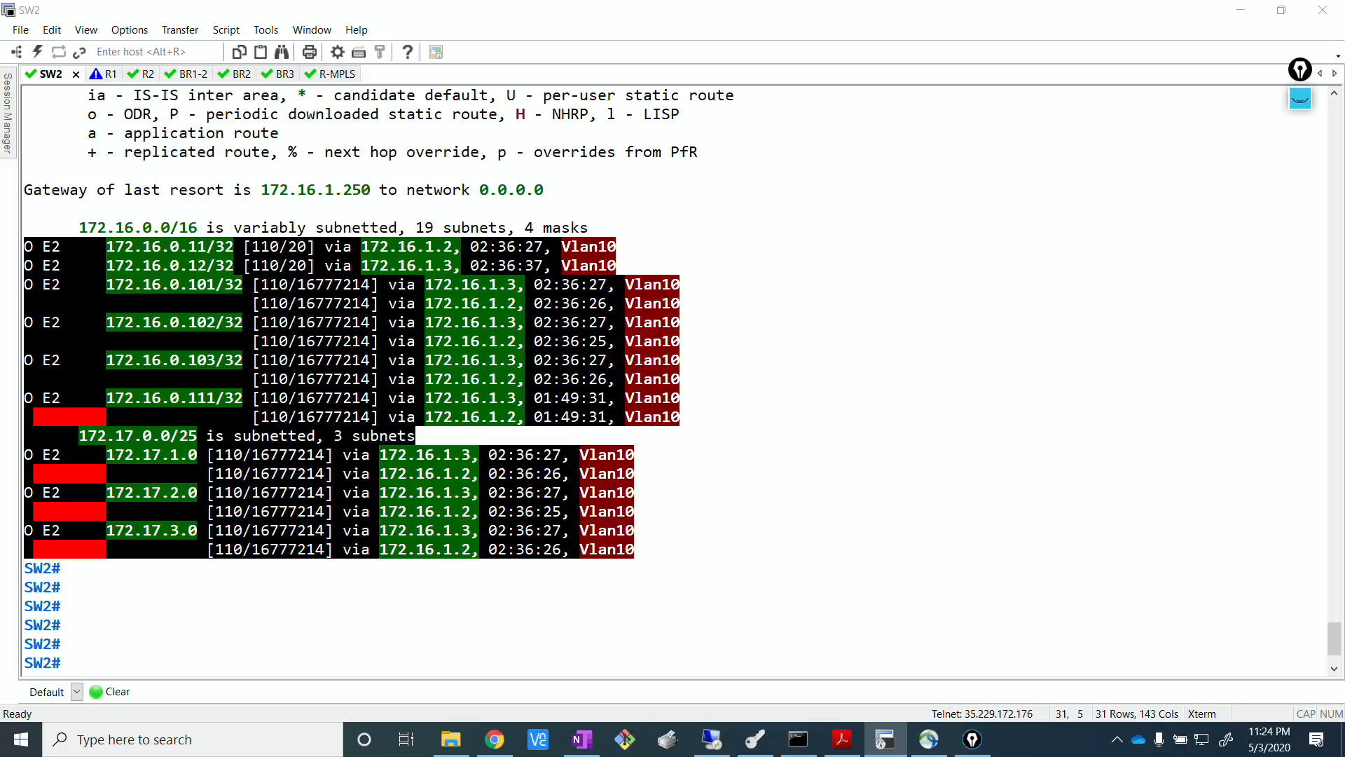
pyautogui.click(396, 321)
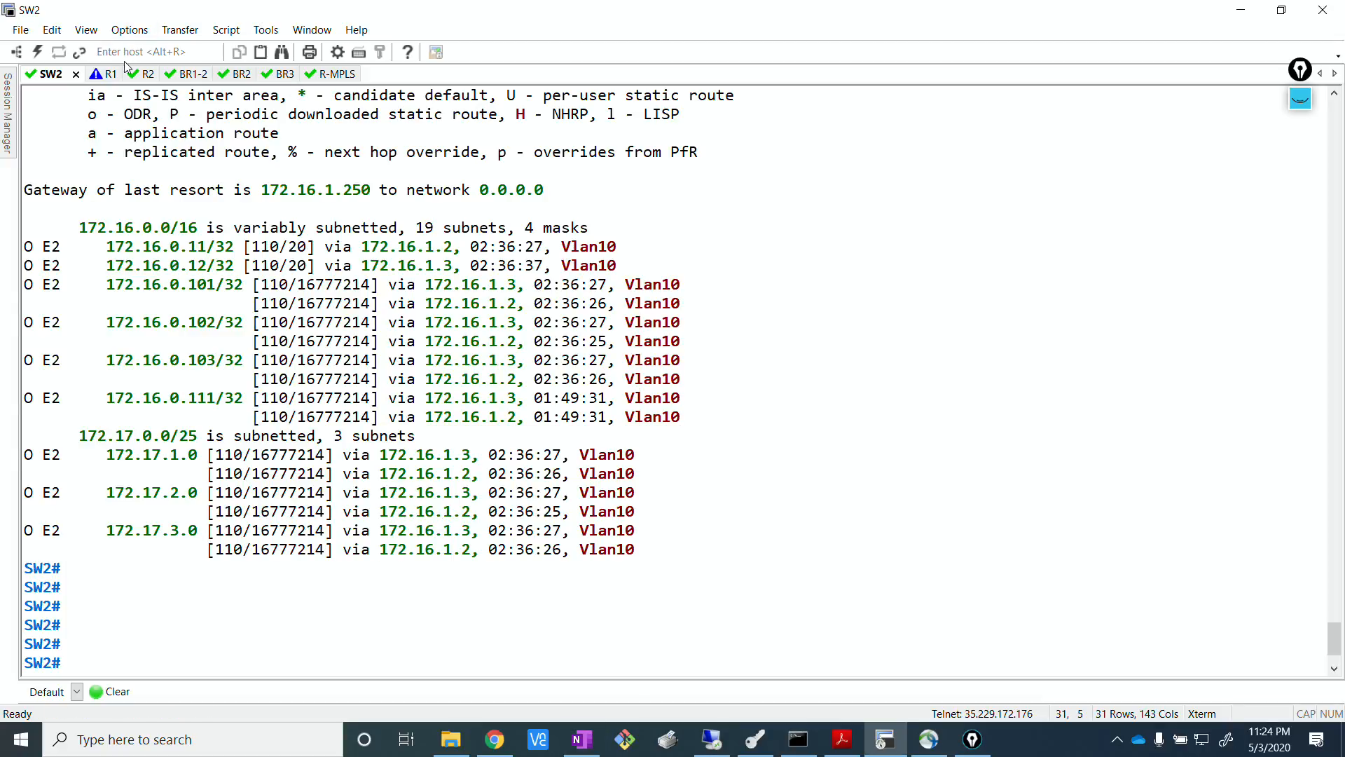
# Switch to the R1 console and log in as admin with the account password.
pyautogui.click(104, 74)
pyautogui.write('admin')
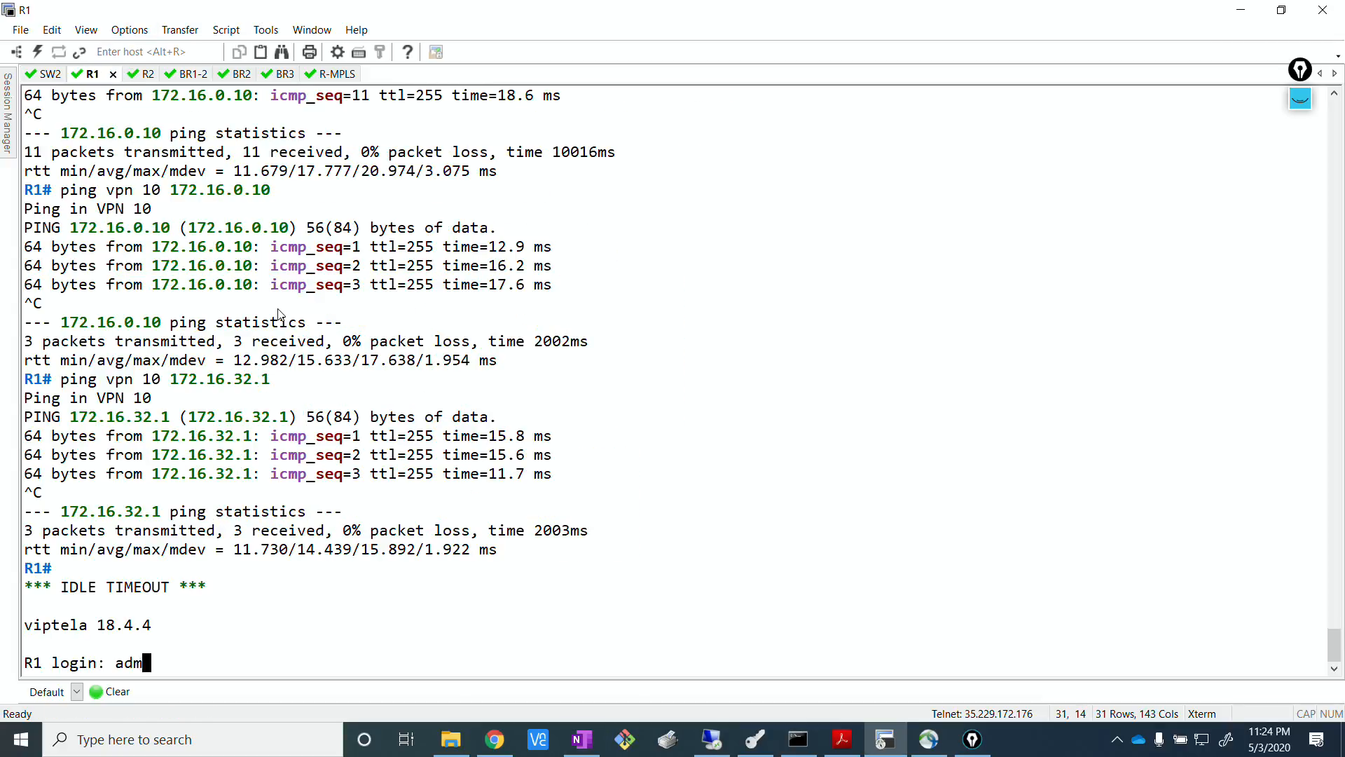
pyautogui.press('Return')
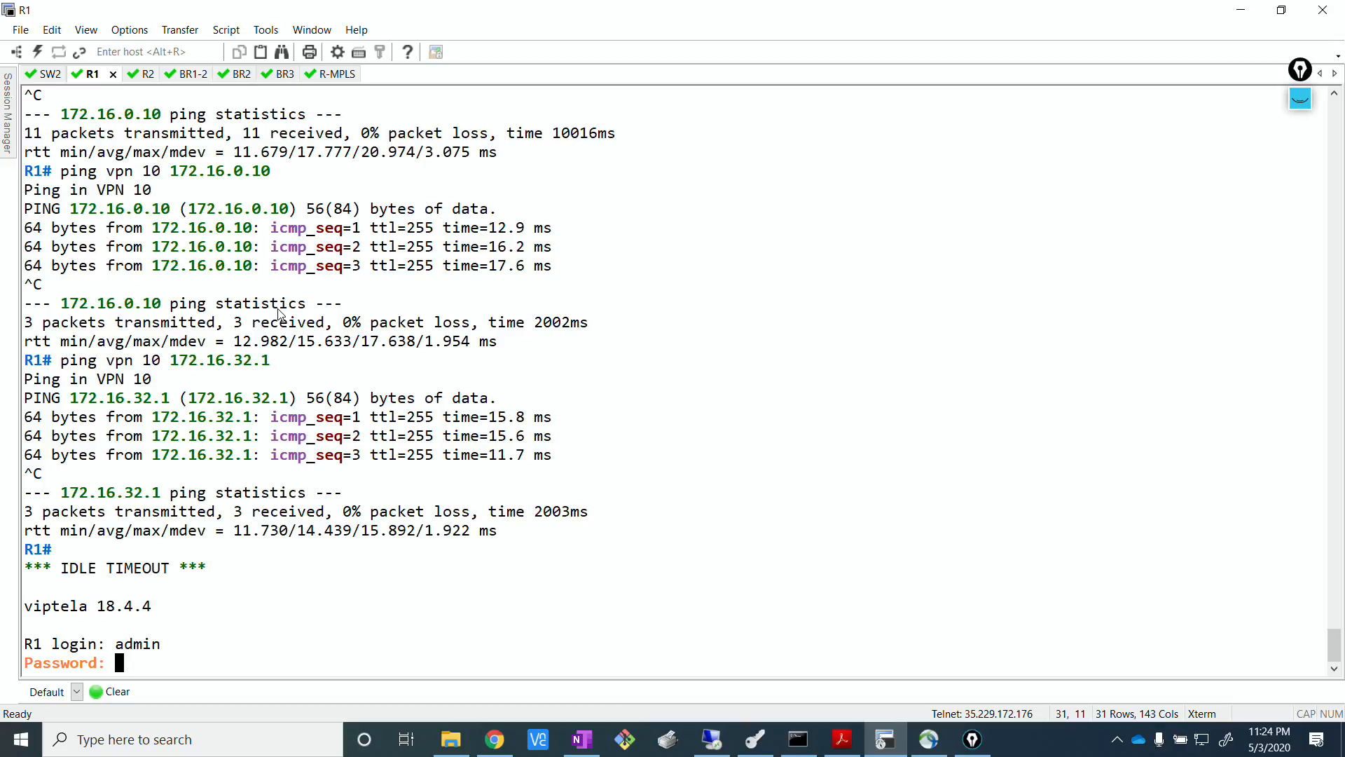
pyautogui.press('Return')
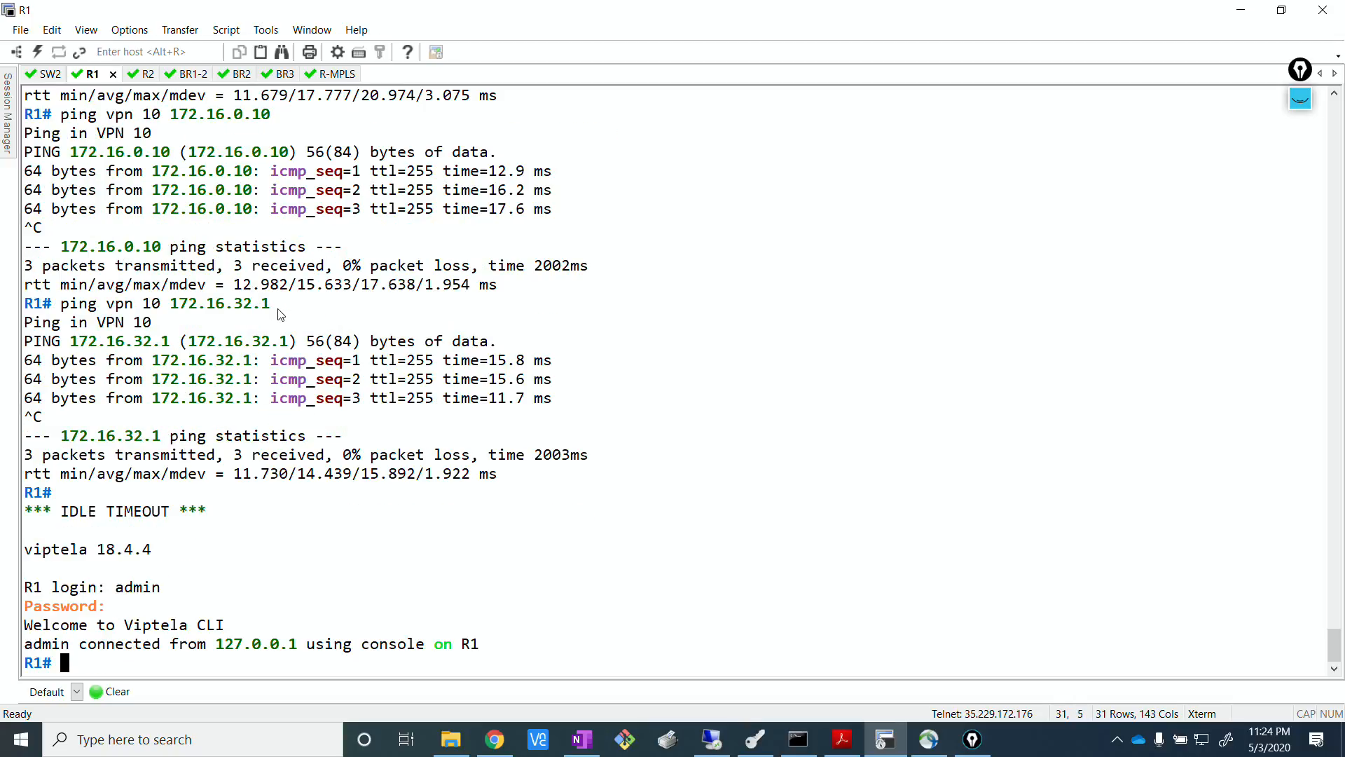
# Run show ip routes vpn 10 ospf on R1 and page through to the end of the output.
pyautogui.write('show ip rpu')
pyautogui.press('Return')
pyautogui.press('BackSpace')
pyautogui.press('BackSpace')
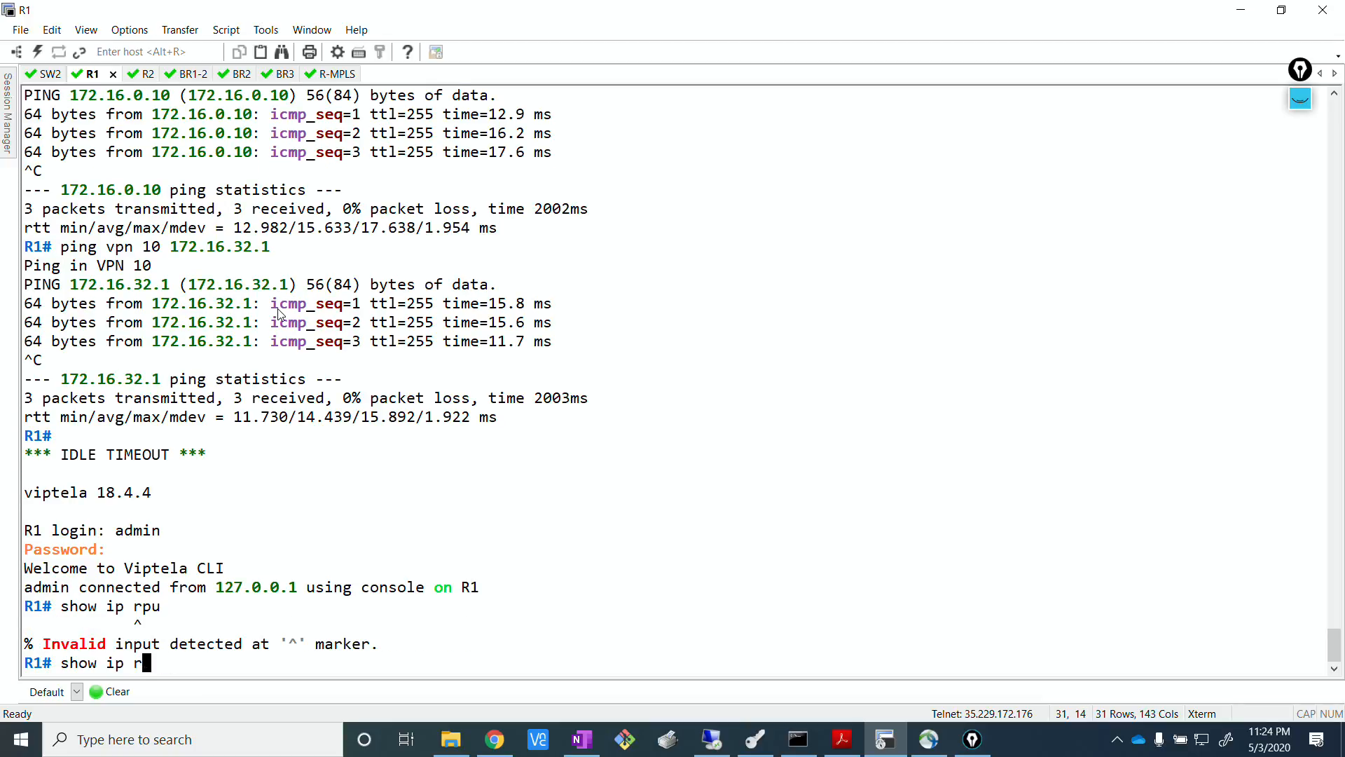
pyautogui.write('outes vpn 10 ospf')
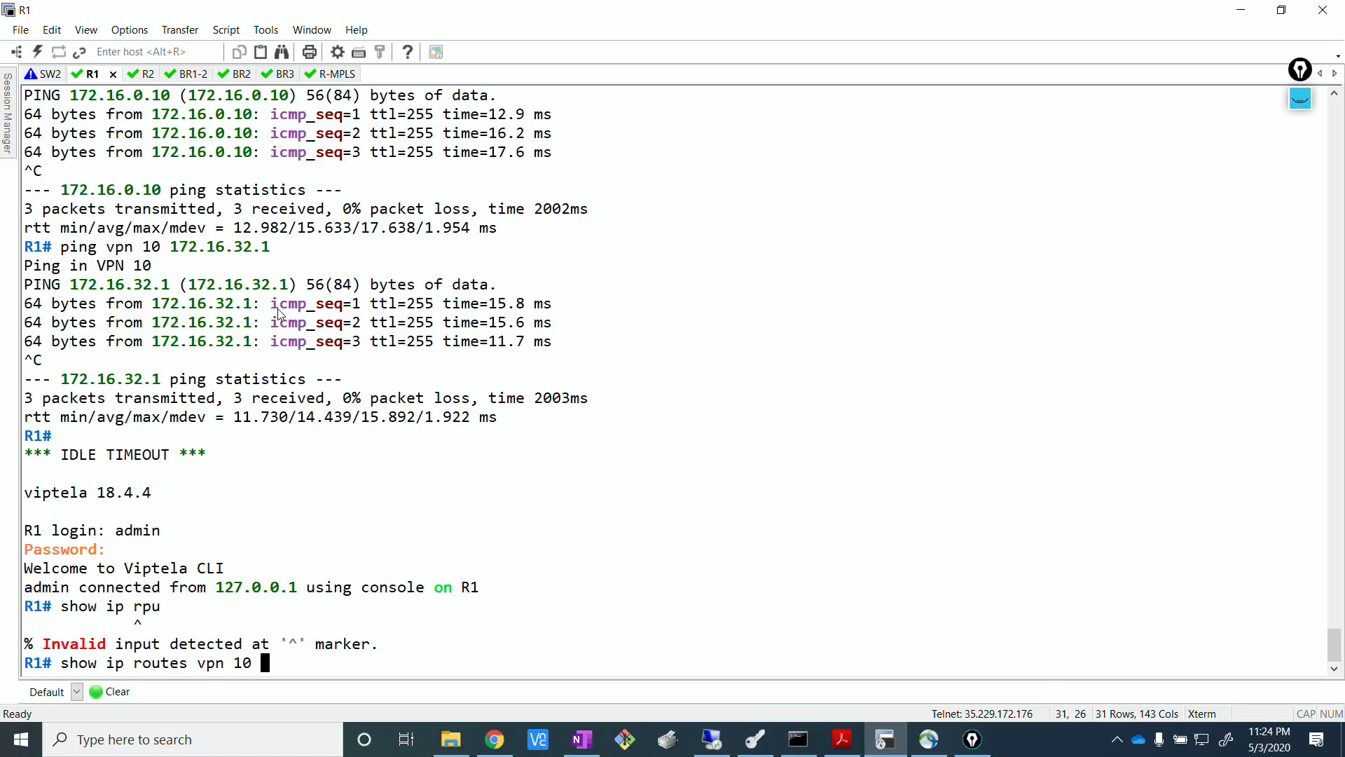
pyautogui.press('Return')
pyautogui.press('Return')
pyautogui.press('Return')
pyautogui.press('Return')
pyautogui.press('Return')
pyautogui.press('Return')
pyautogui.press('Return')
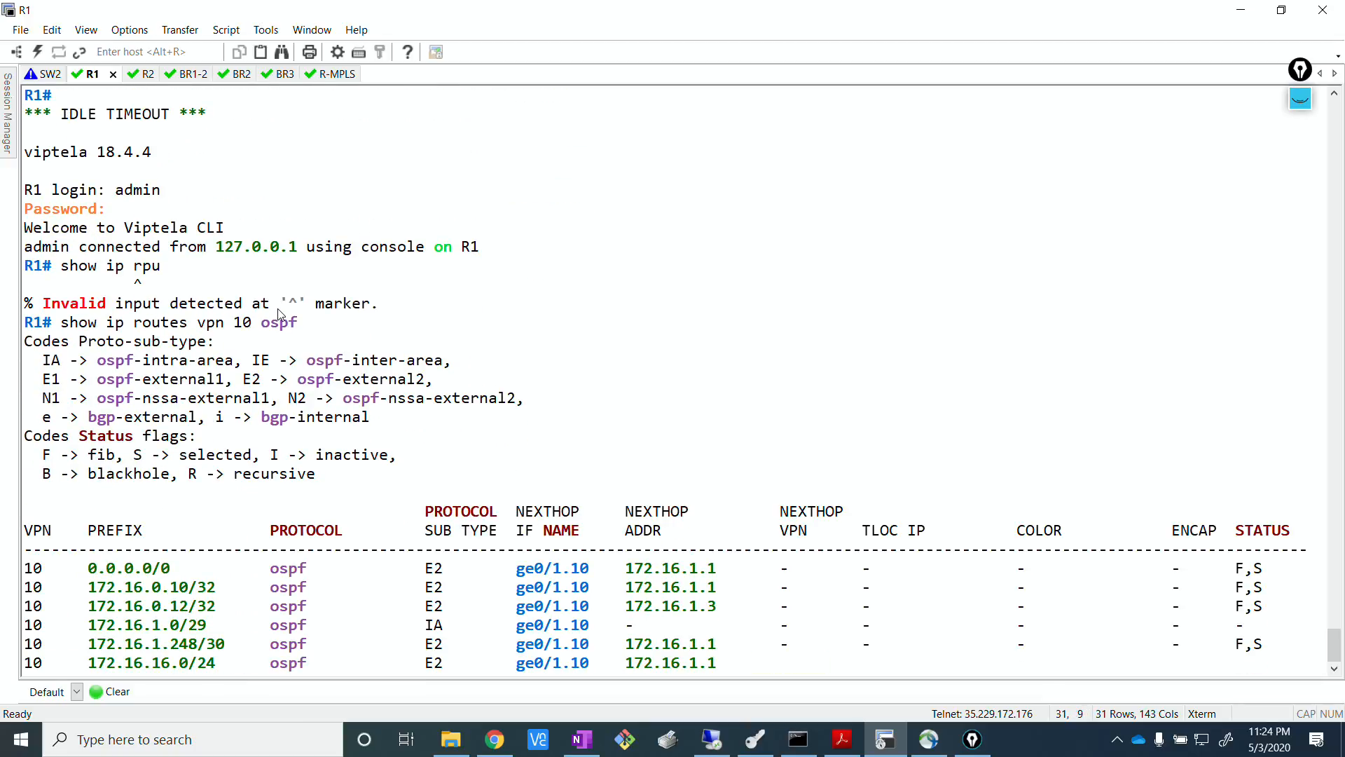
pyautogui.press('q')
pyautogui.press('Return')
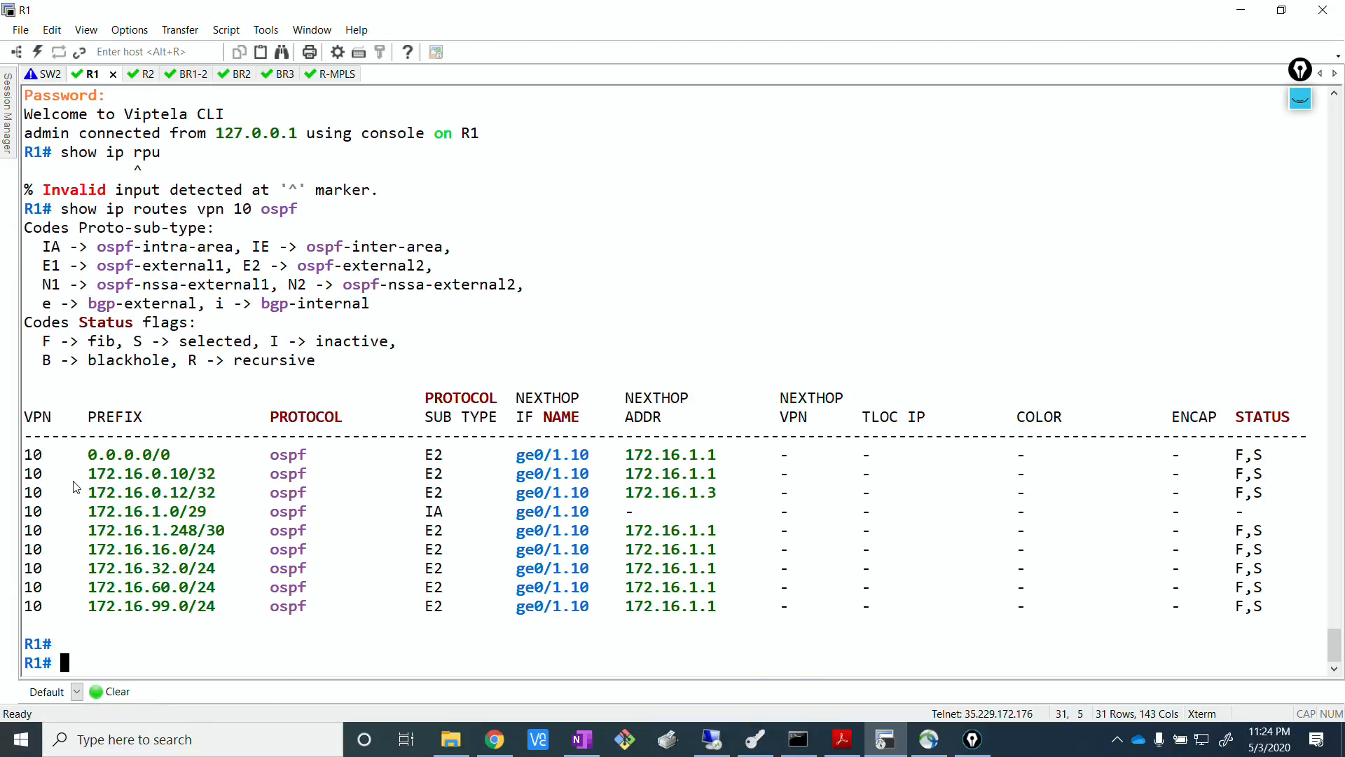
# Mark the 172.16.32.0/24 to 172.16.99.0/24 routes in R1's OSPF output, and the 172.16.16.0/24 prefix, clearing the selection at the end.
pyautogui.doubleClick(100, 573)
pyautogui.moveTo(53, 590); pyautogui.dragTo(226, 629)
pyautogui.click(222, 641)
pyautogui.moveTo(87, 575); pyautogui.dragTo(120, 616)
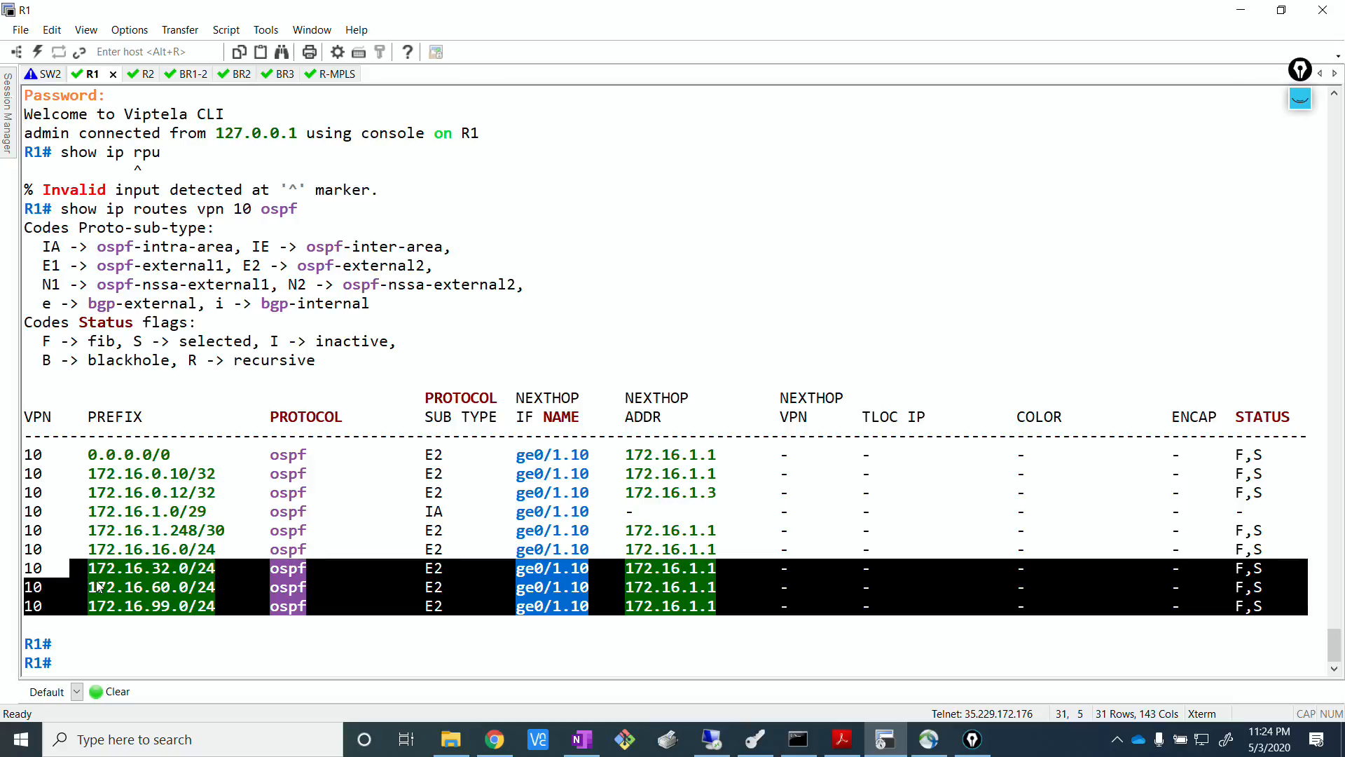
pyautogui.click(154, 630)
pyautogui.moveTo(84, 554); pyautogui.dragTo(231, 553)
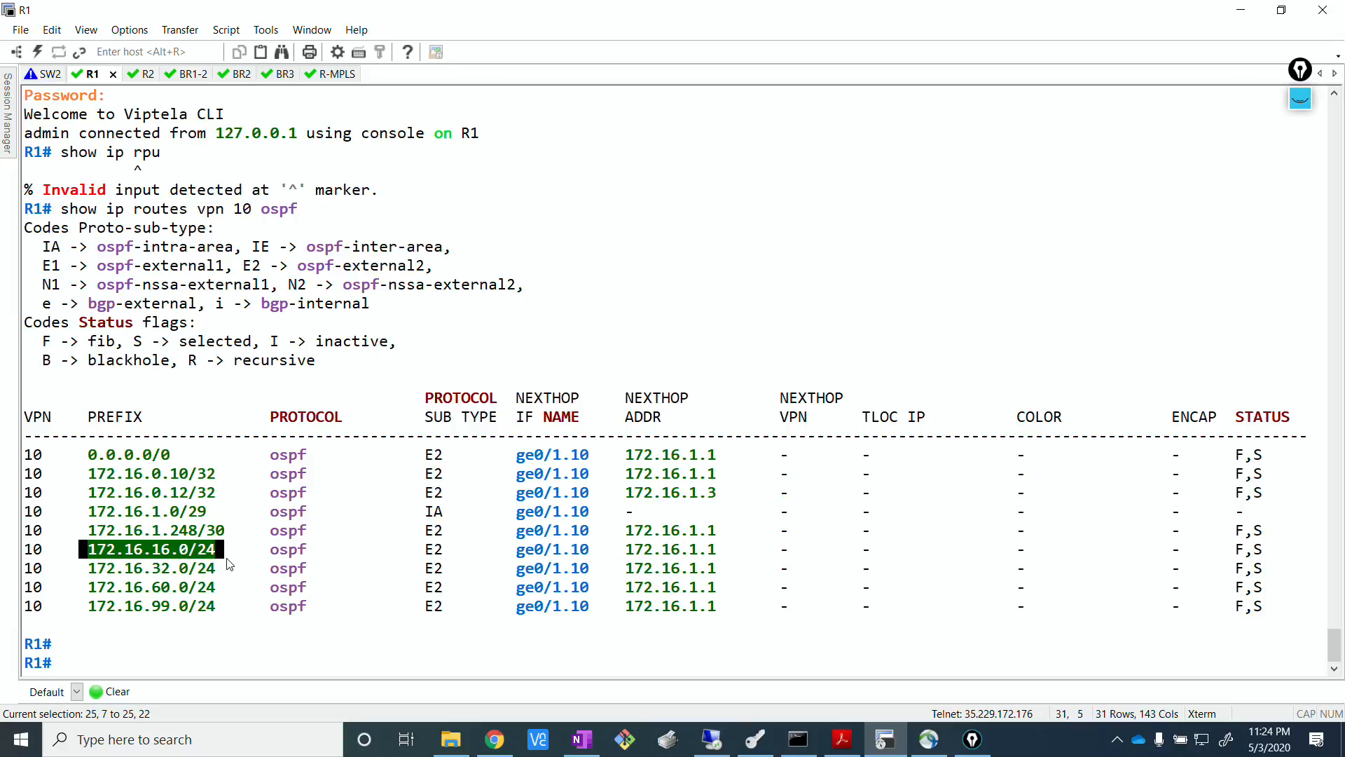
pyautogui.click(117, 479)
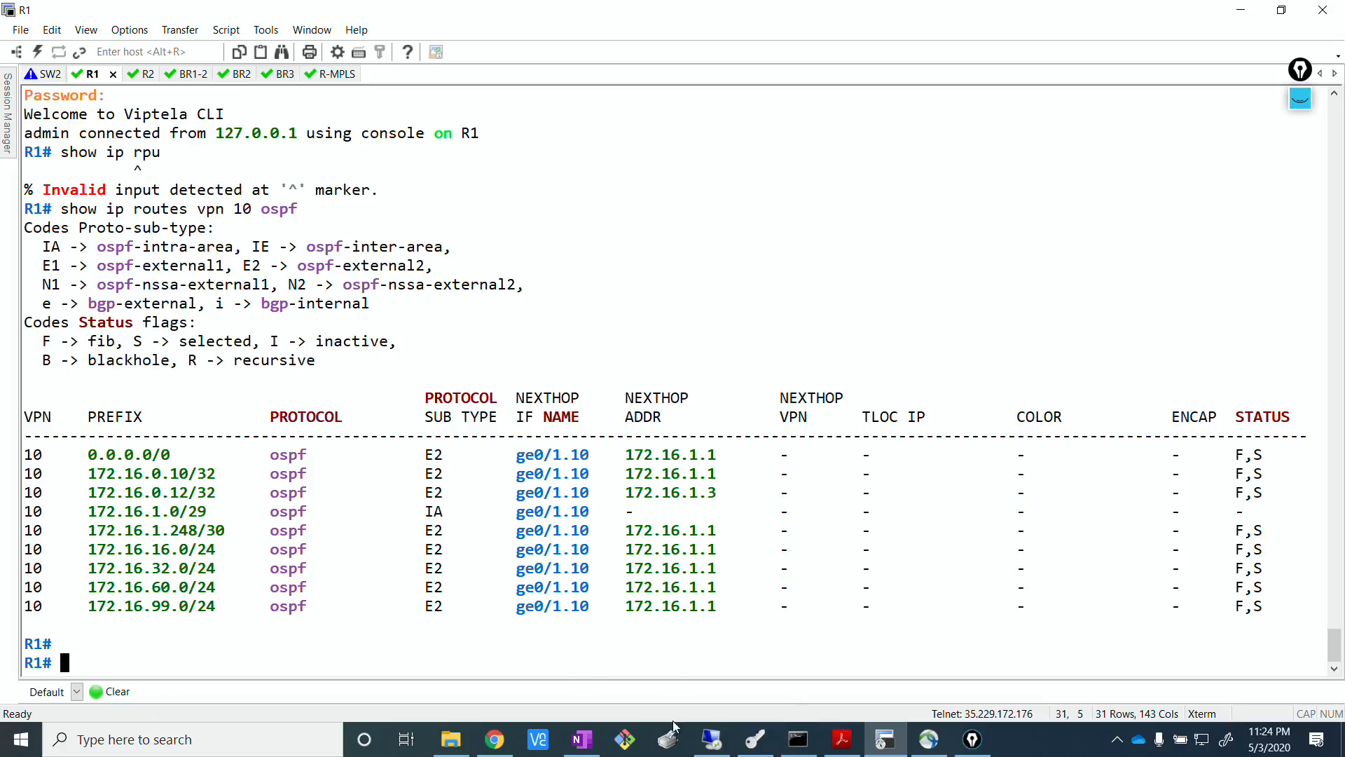
# Switch to the remote desktop session and log in to Cisco vManage as admin with the account password.
pyautogui.click(711, 739)
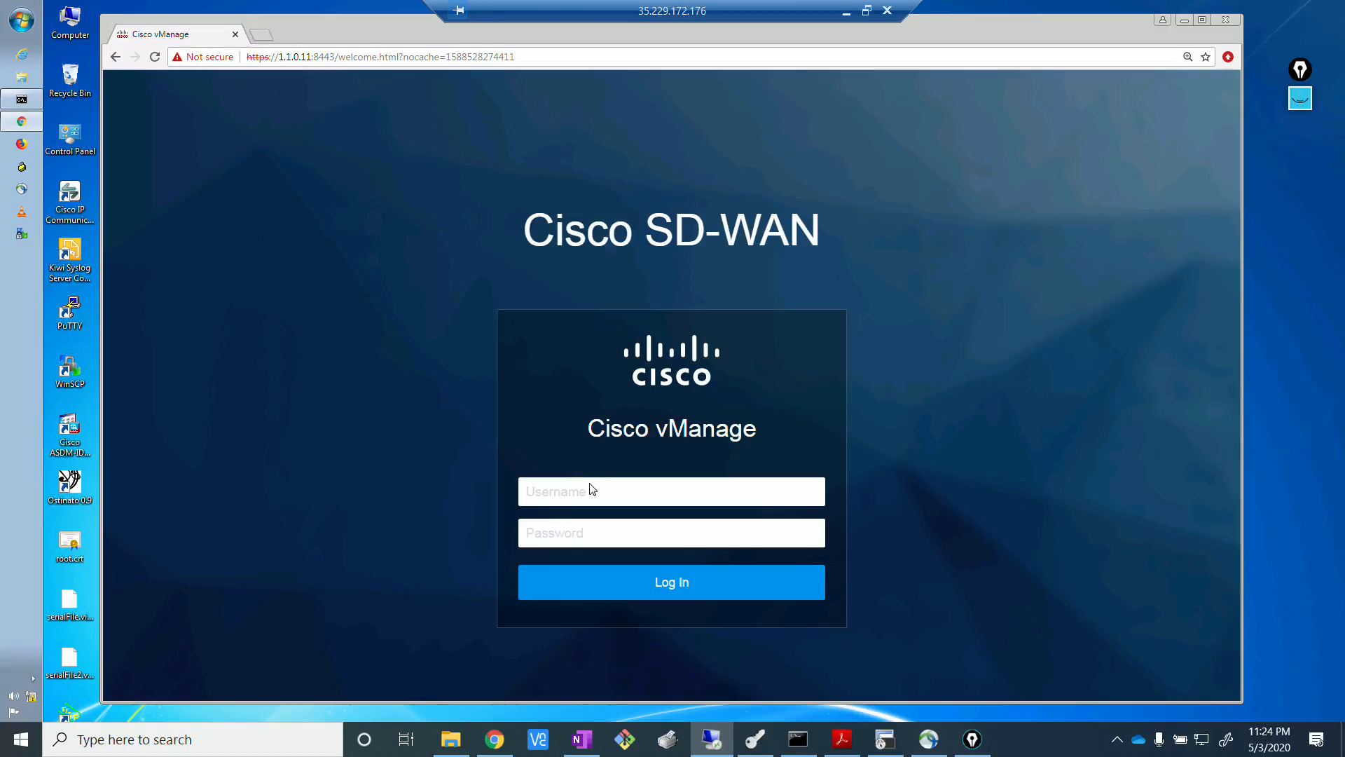
pyautogui.click(589, 494)
pyautogui.write('adminadmin')
pyautogui.press('Return')
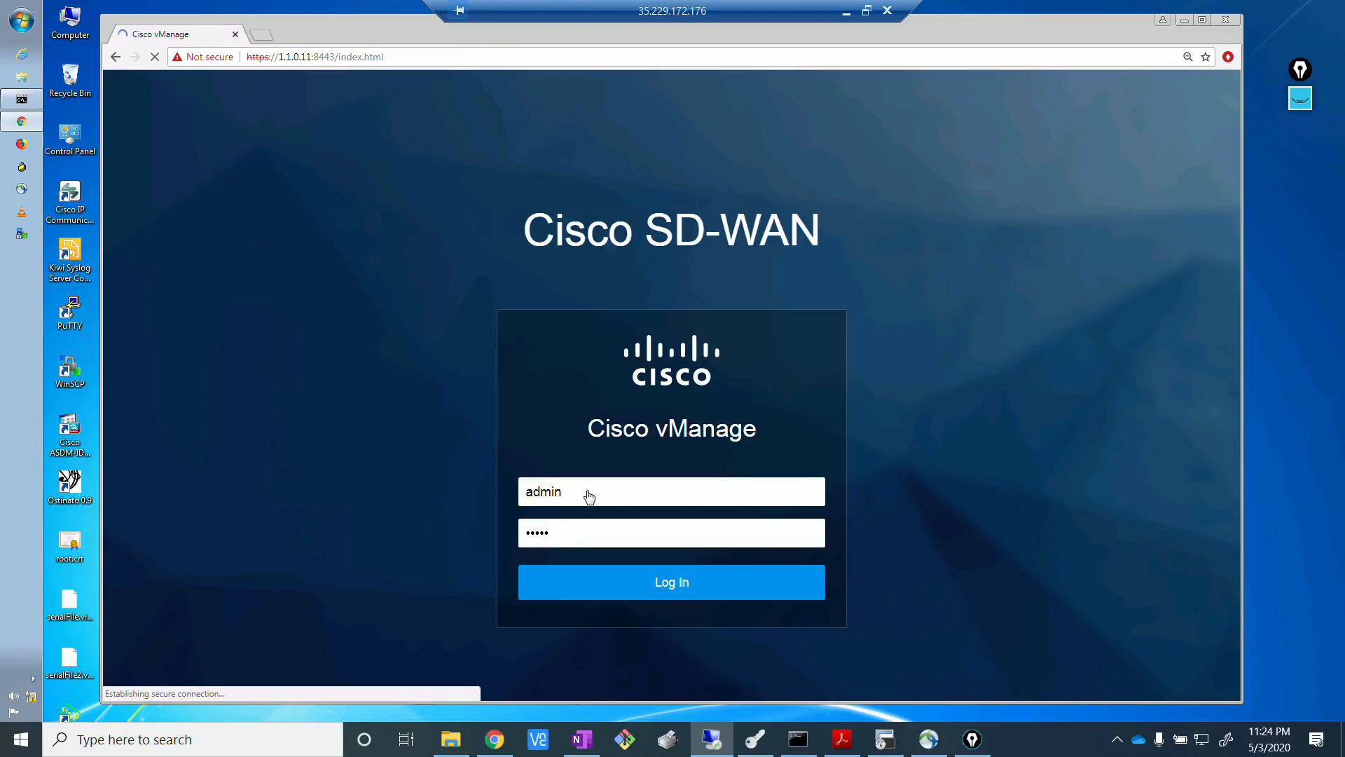
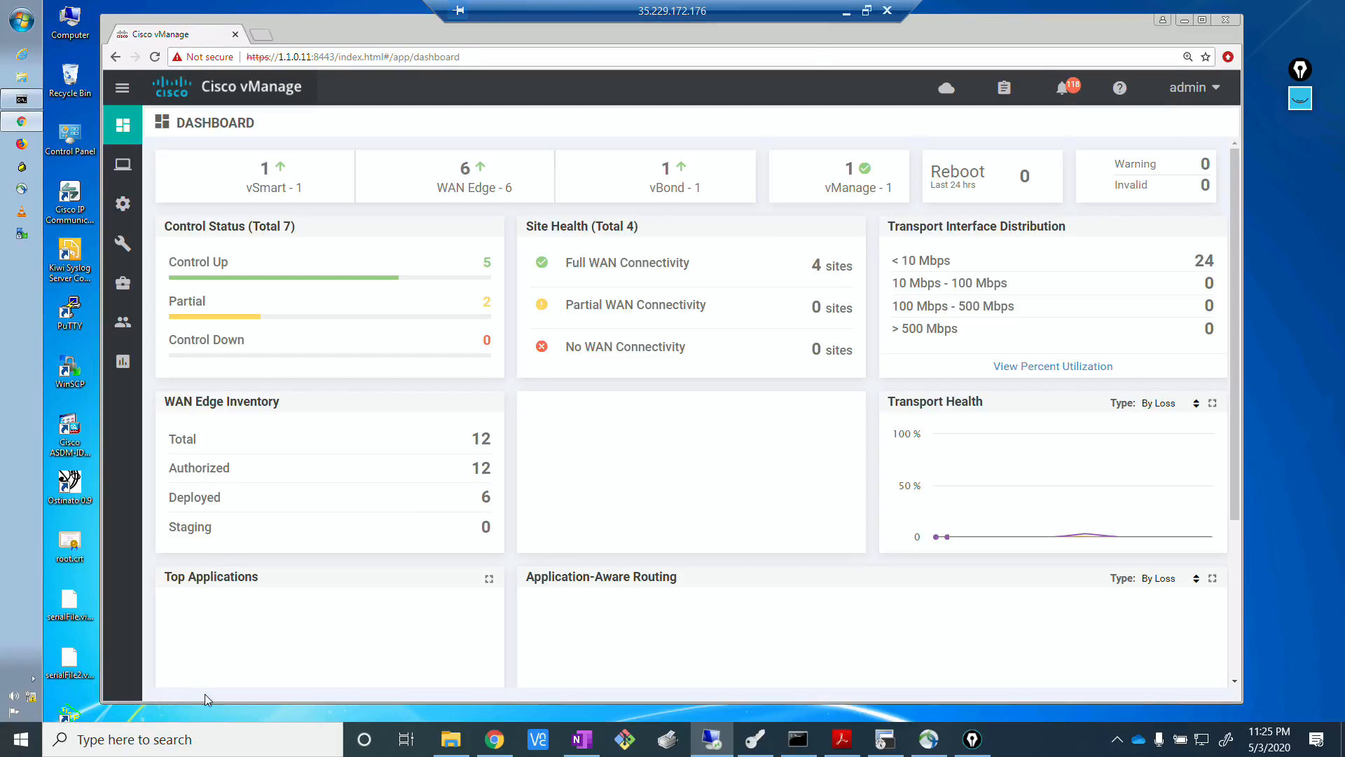
# Open the prefix lists among the custom options for localized policies in the policy configuration.
pyautogui.hotkey('alt', 'Tab')
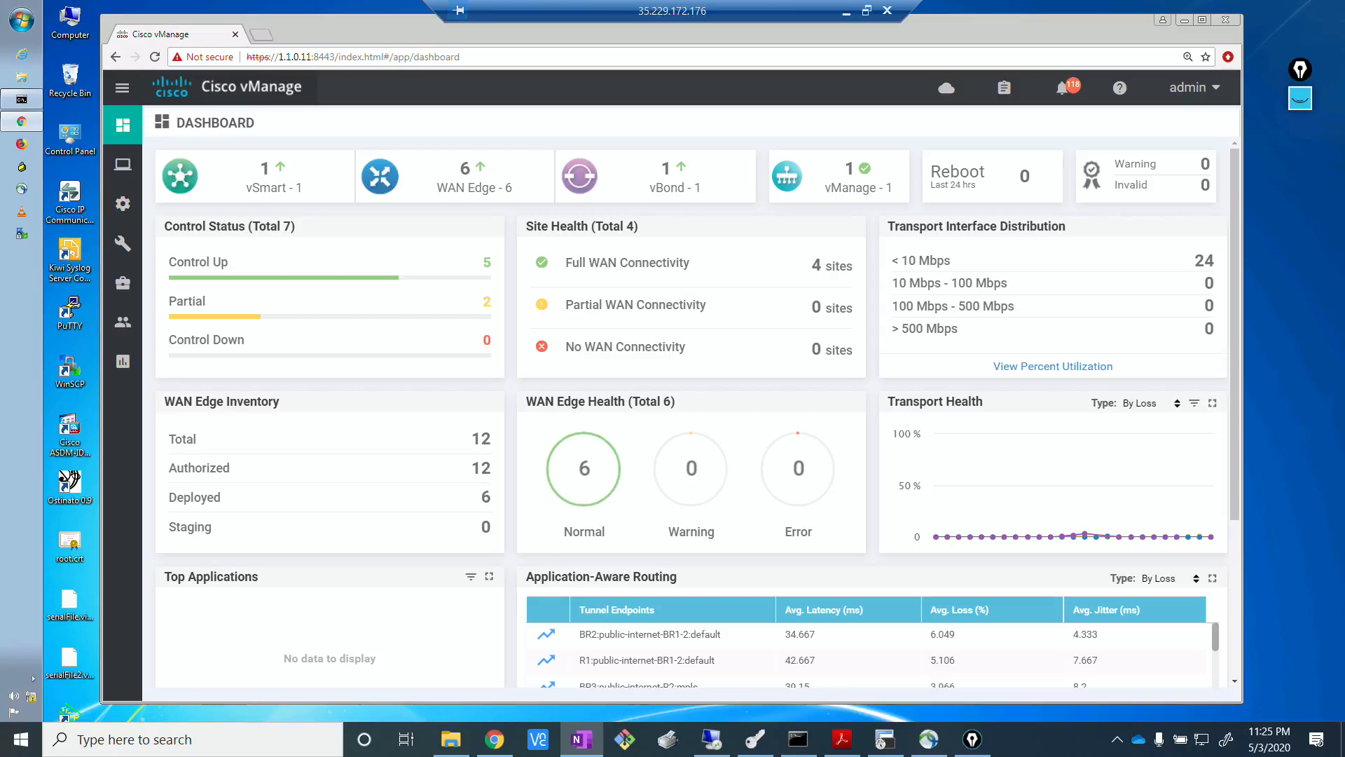
pyautogui.click(120, 204)
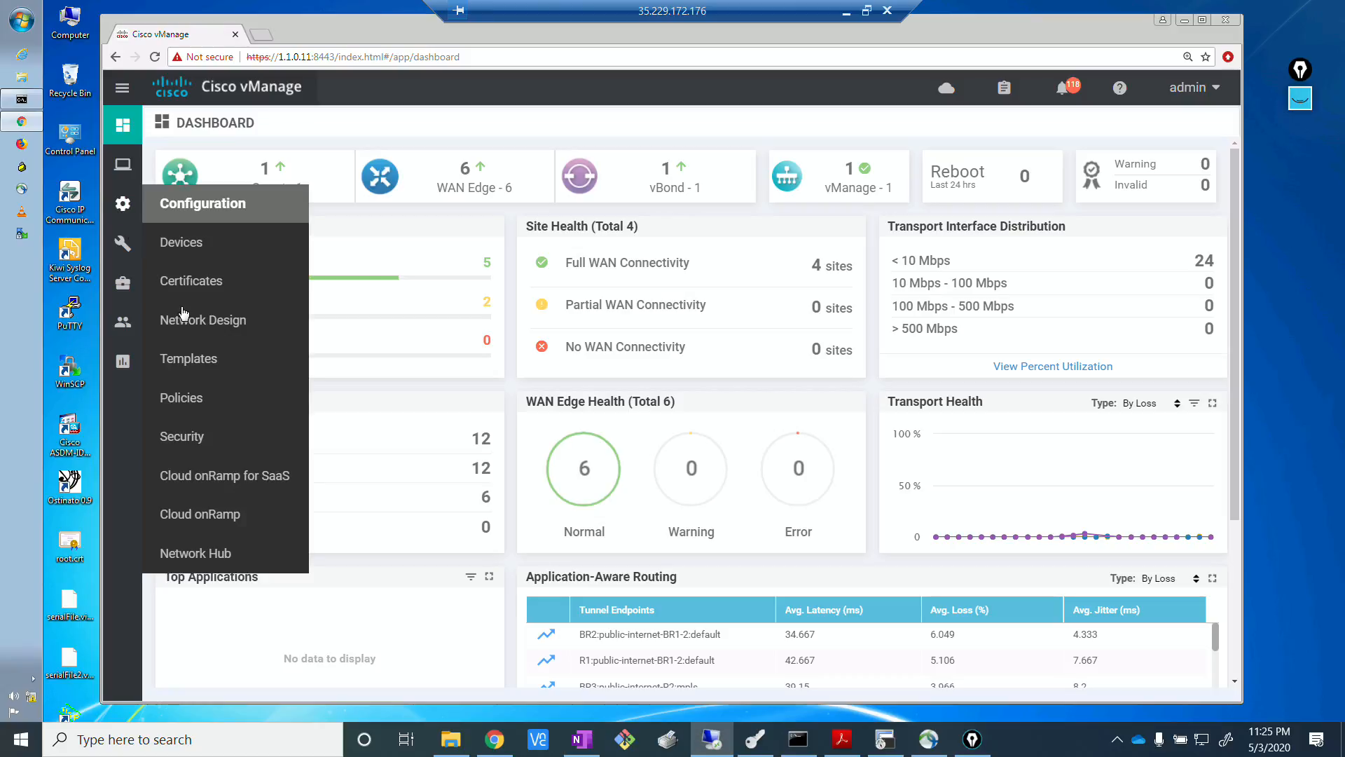
pyautogui.click(193, 403)
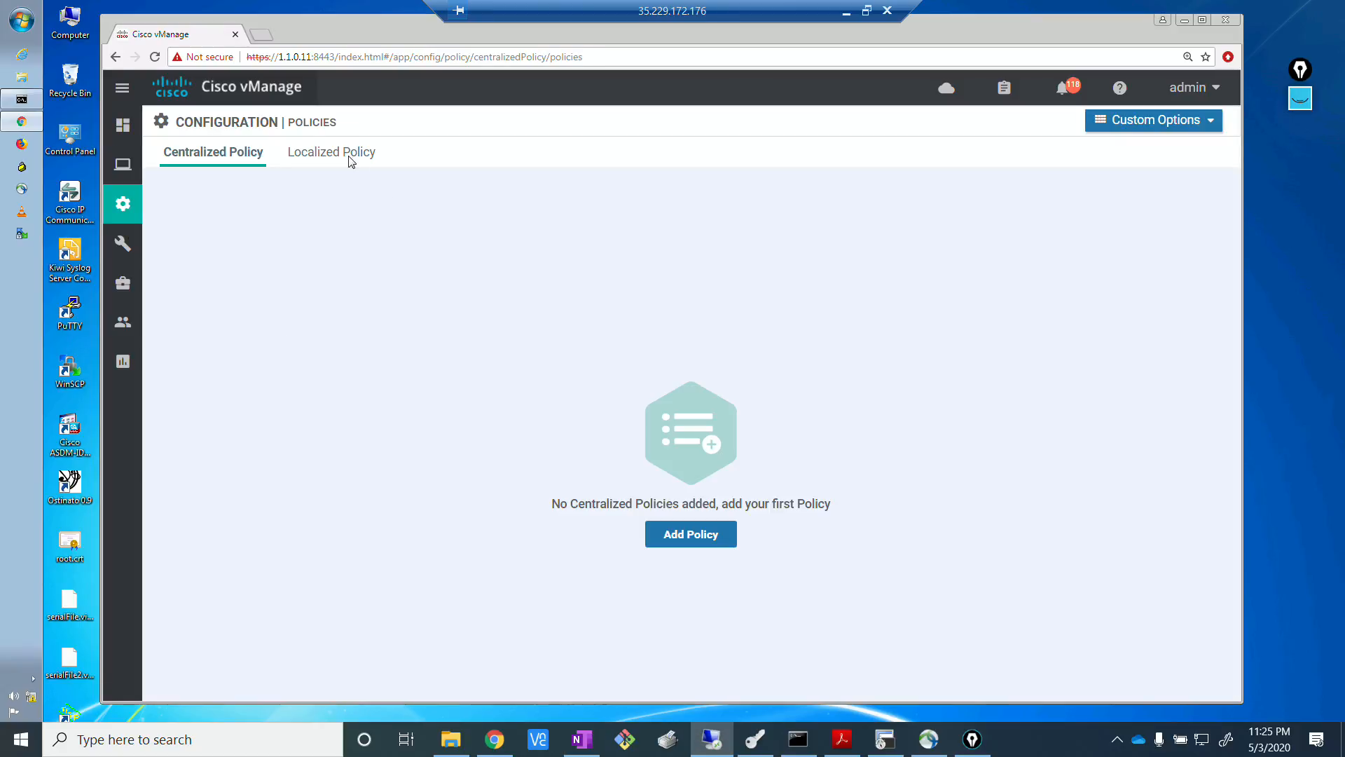
pyautogui.click(348, 156)
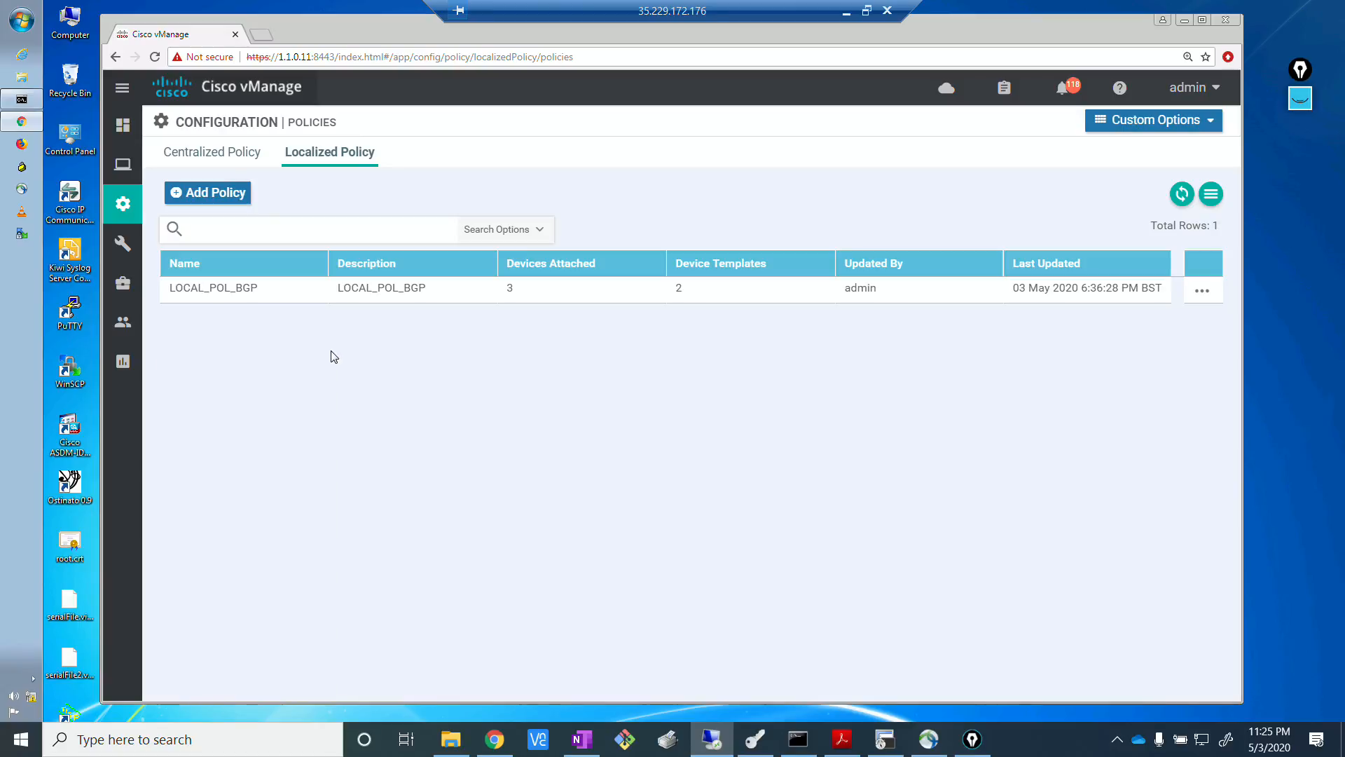
pyautogui.click(1203, 126)
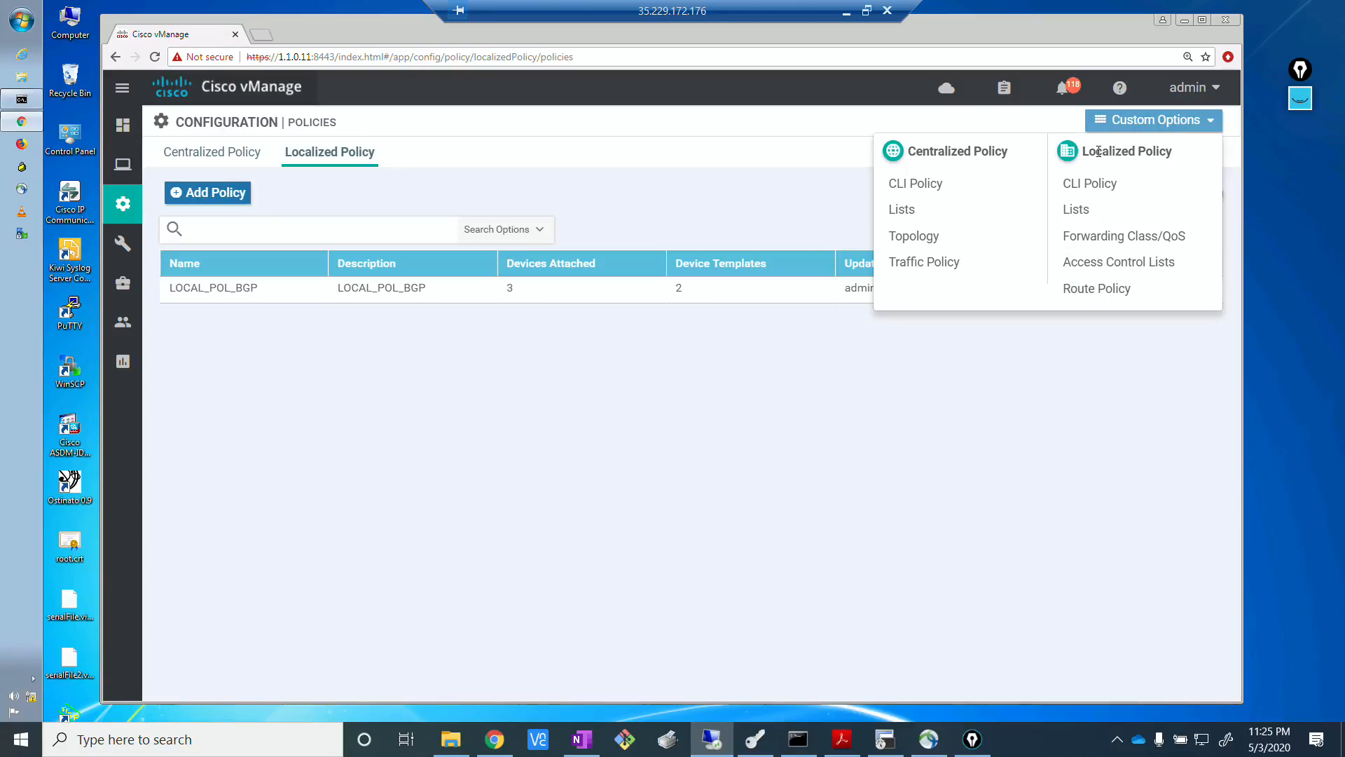
pyautogui.click(1079, 210)
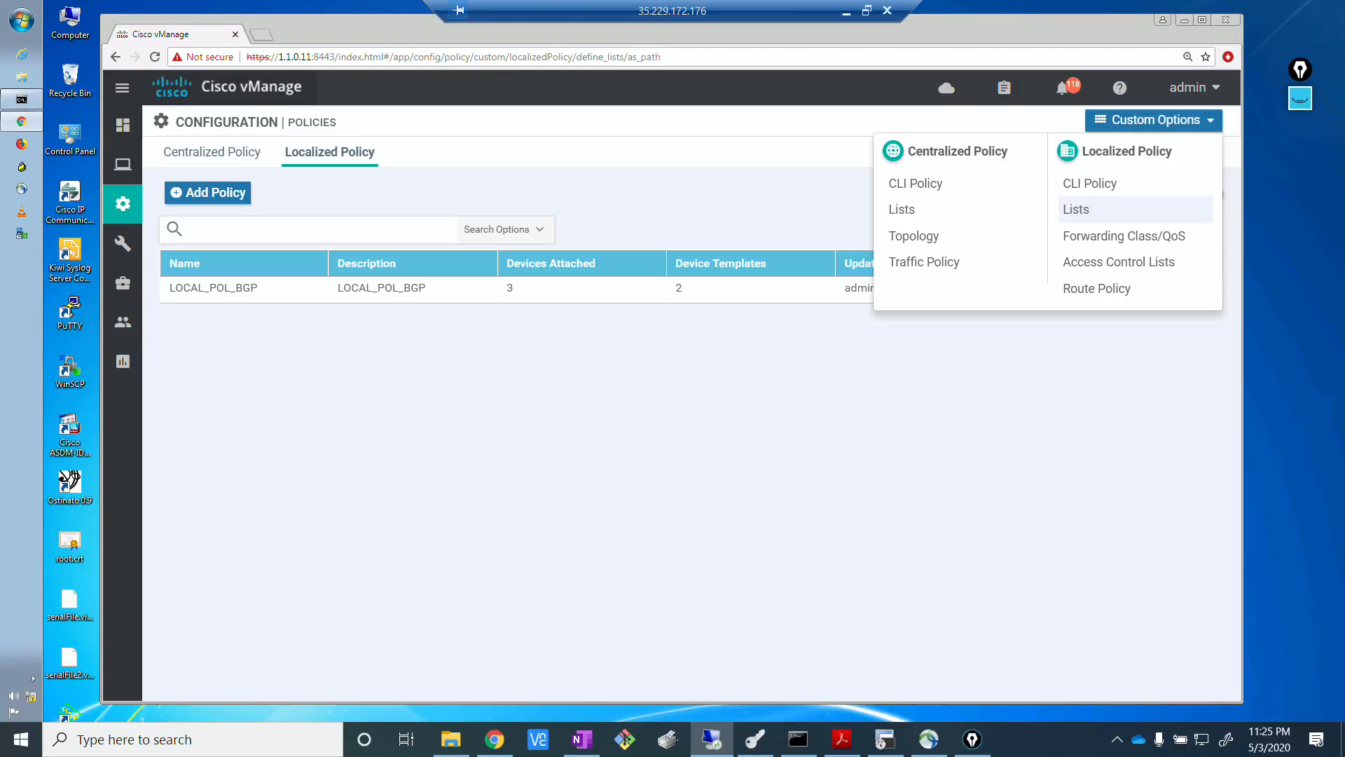
pyautogui.hotkey('alt', 'Tab')
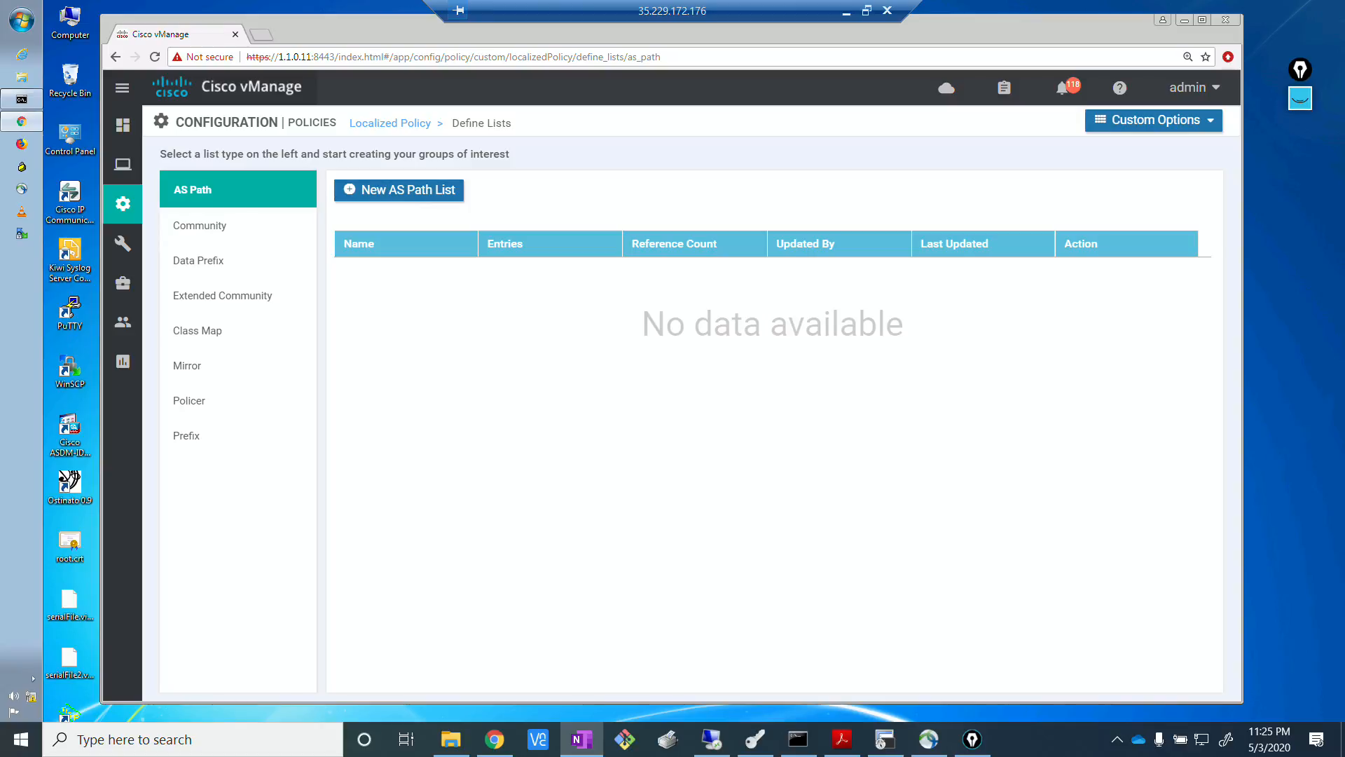
pyautogui.click(196, 440)
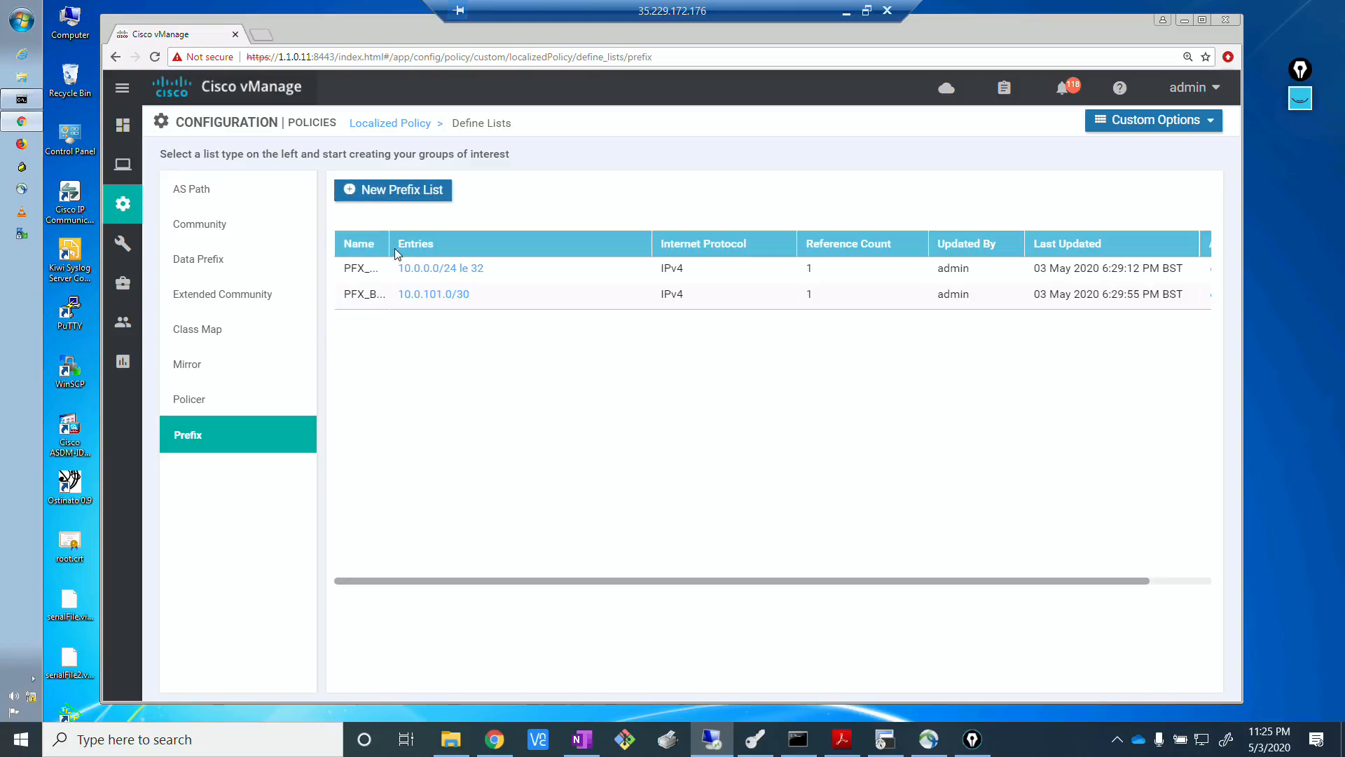
# Start a new IPv4 prefix list named PFX_REMOTE_NET.
pyautogui.click(413, 199)
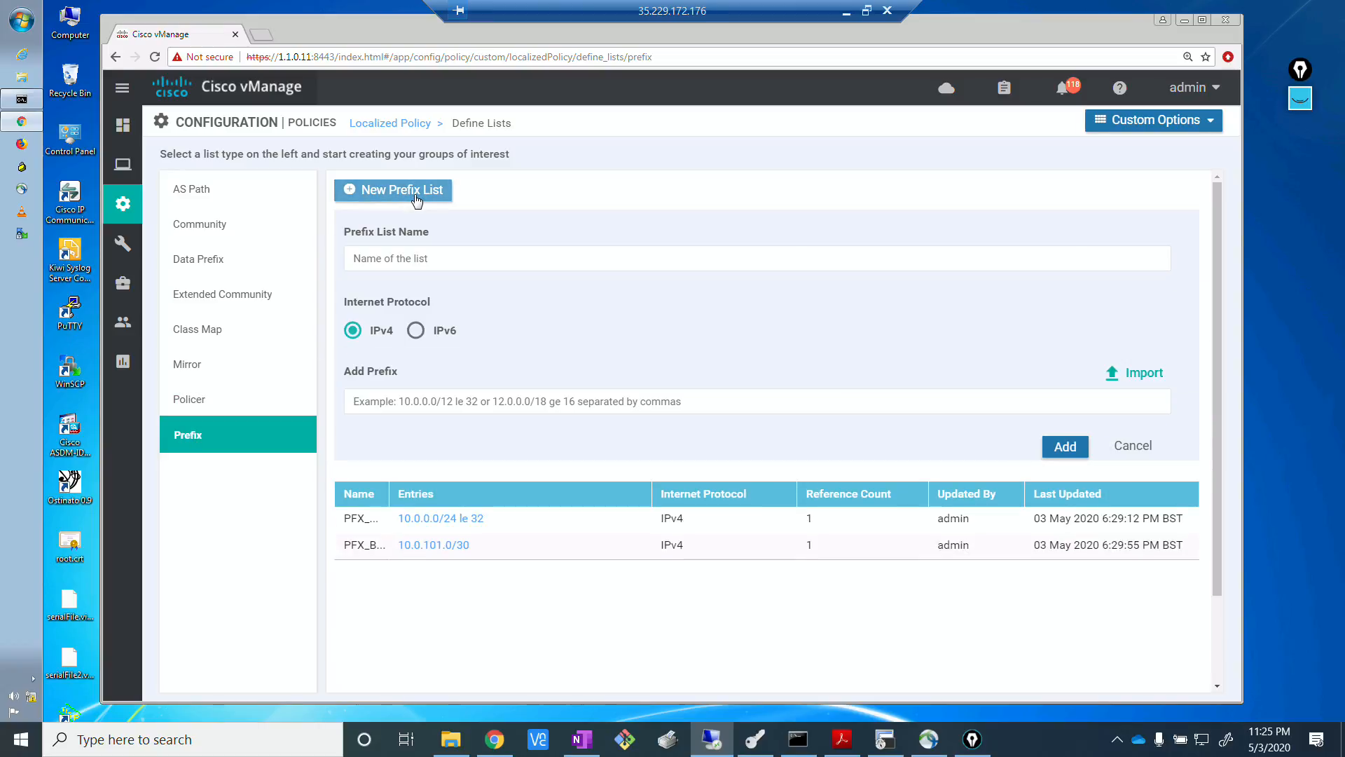
pyautogui.click(400, 259)
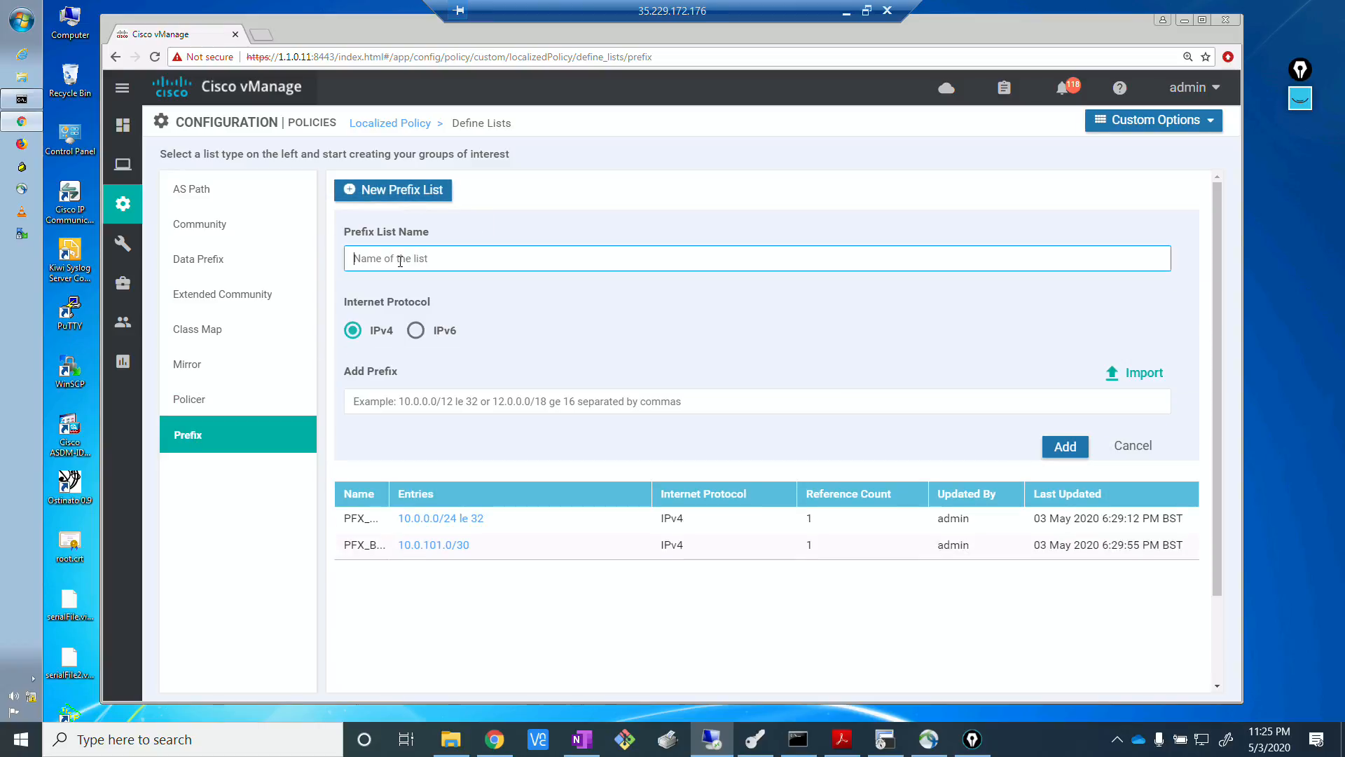
pyautogui.write('PFX')
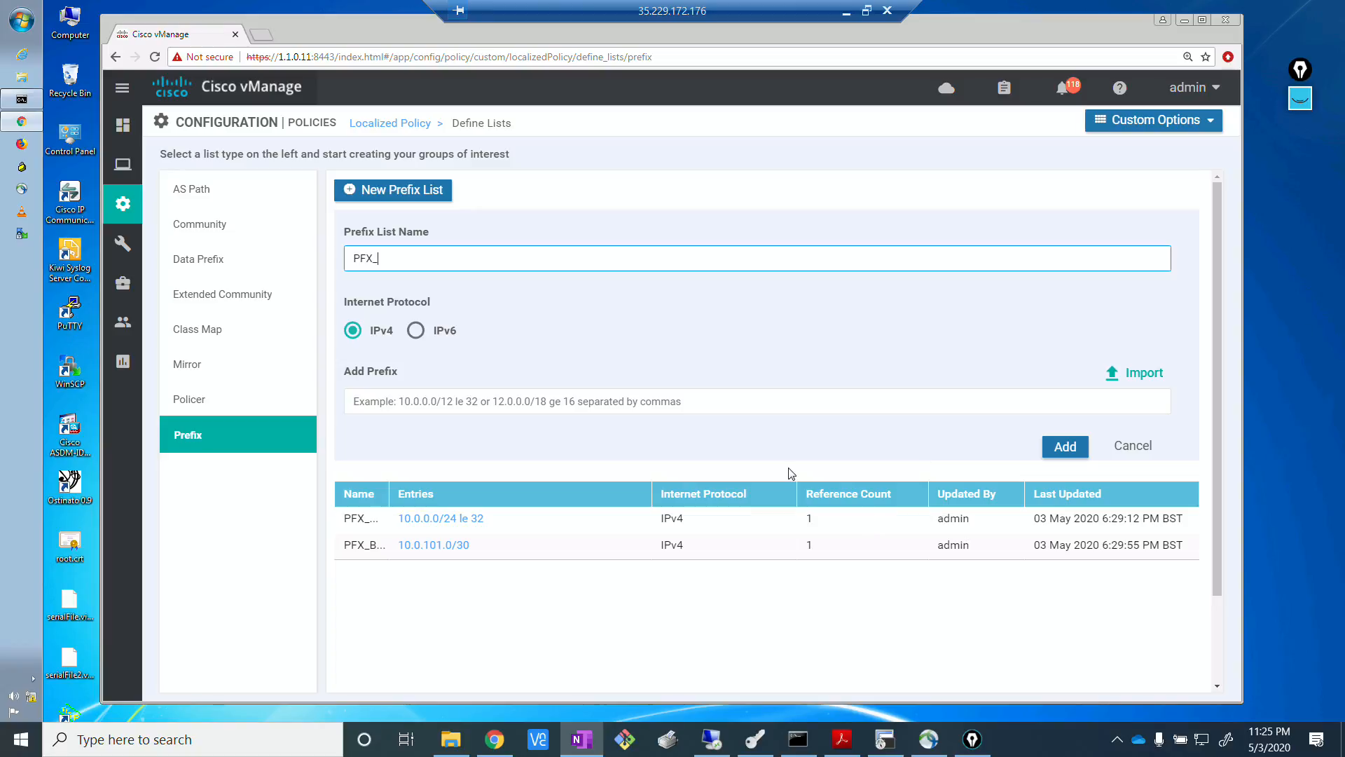
pyautogui.write('_R')
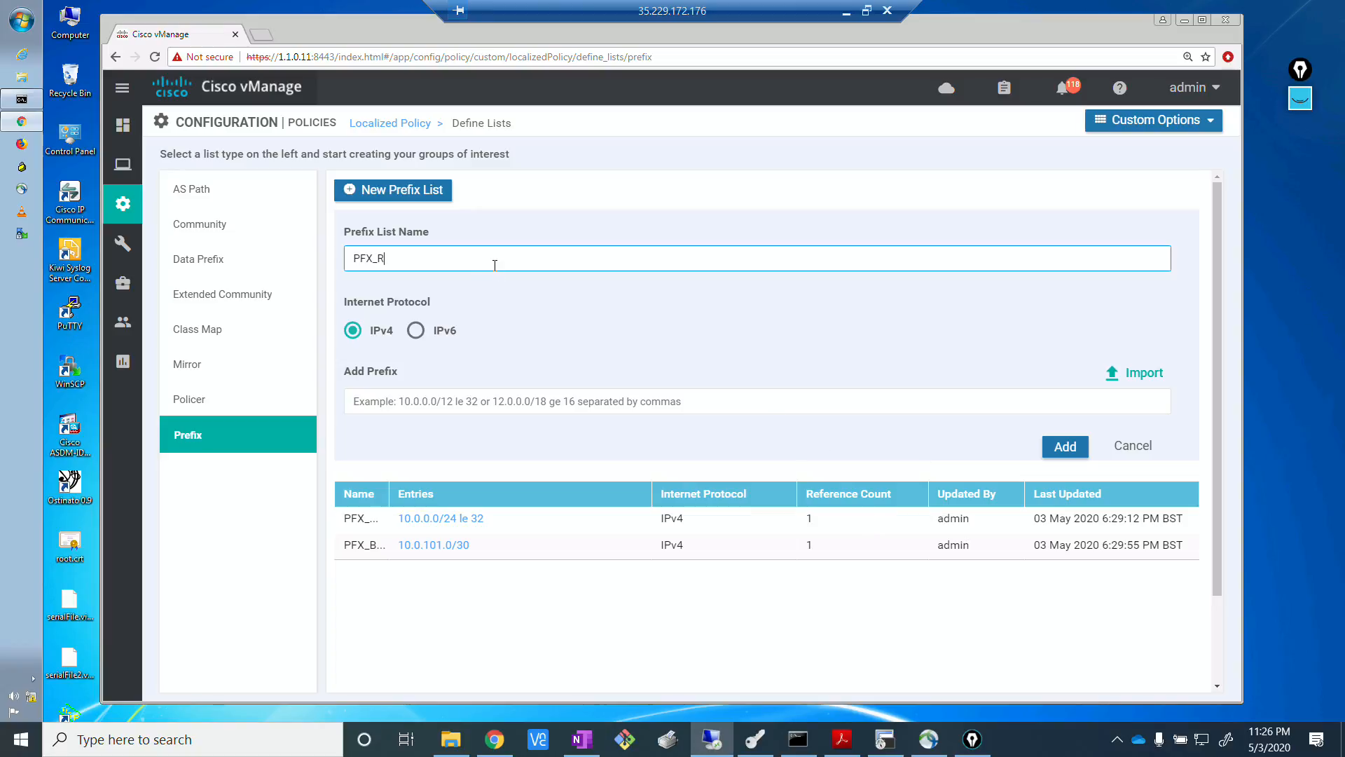
pyautogui.write('EMOTE_NET')
# Enter 172.17.0.0/16 le 32 as the prefix of PFX_REMOTE_NET and save the list.
pyautogui.click(465, 399)
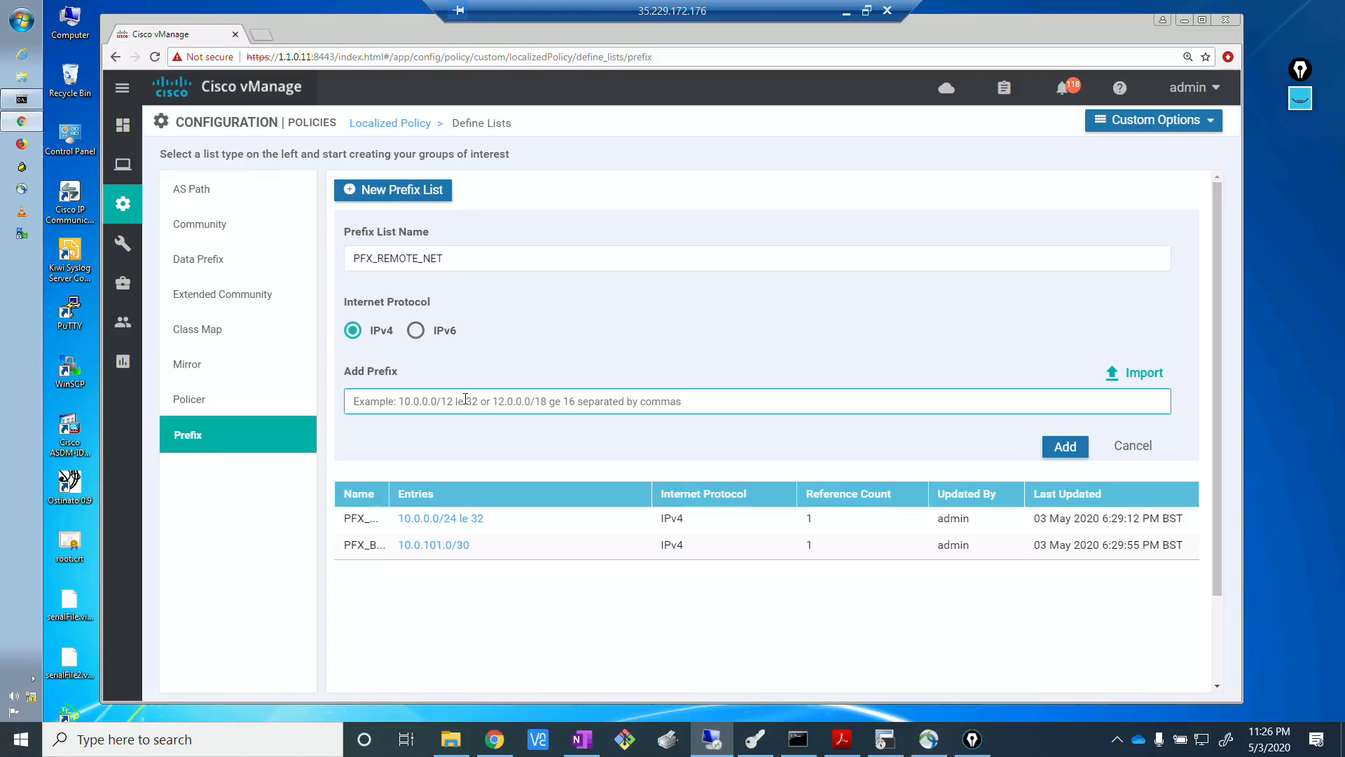
pyautogui.write('172.17.0.')
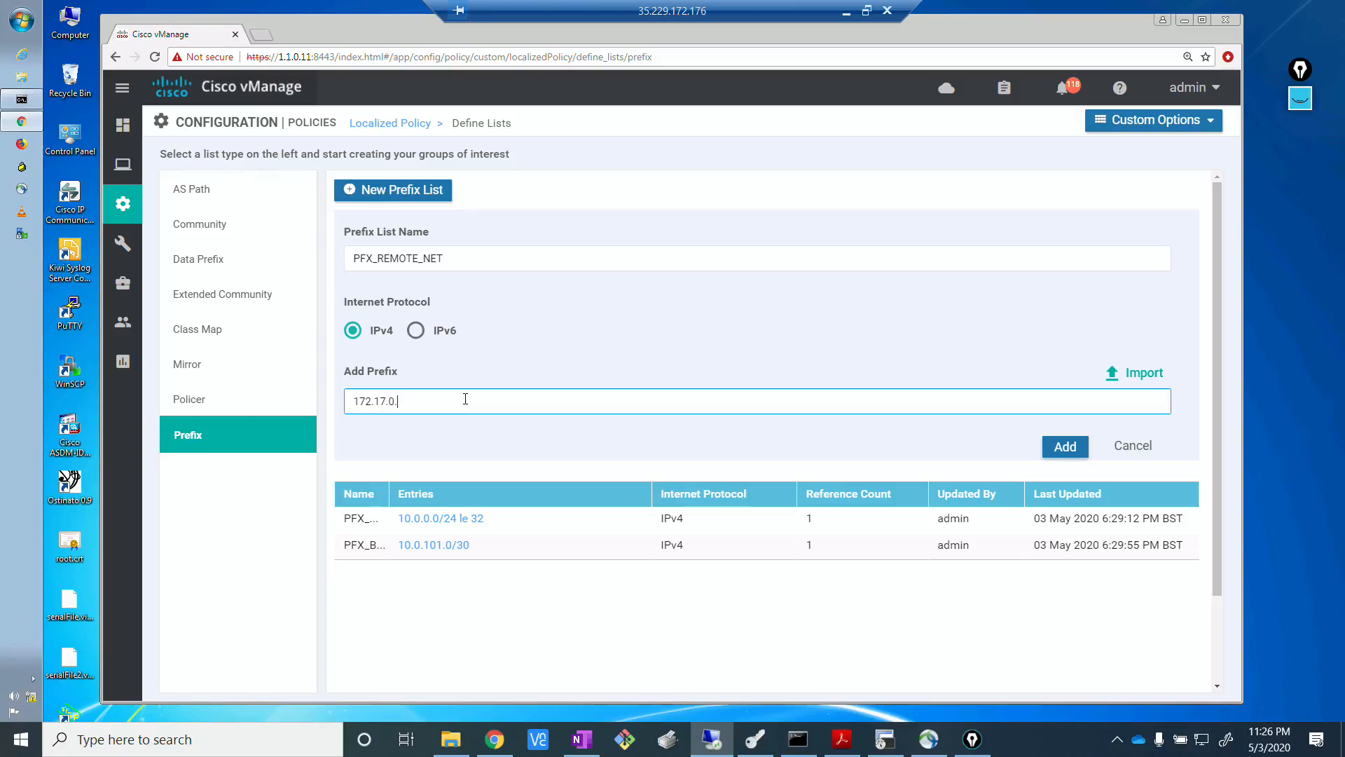
pyautogui.write('0/16 le 32')
pyautogui.click(457, 450)
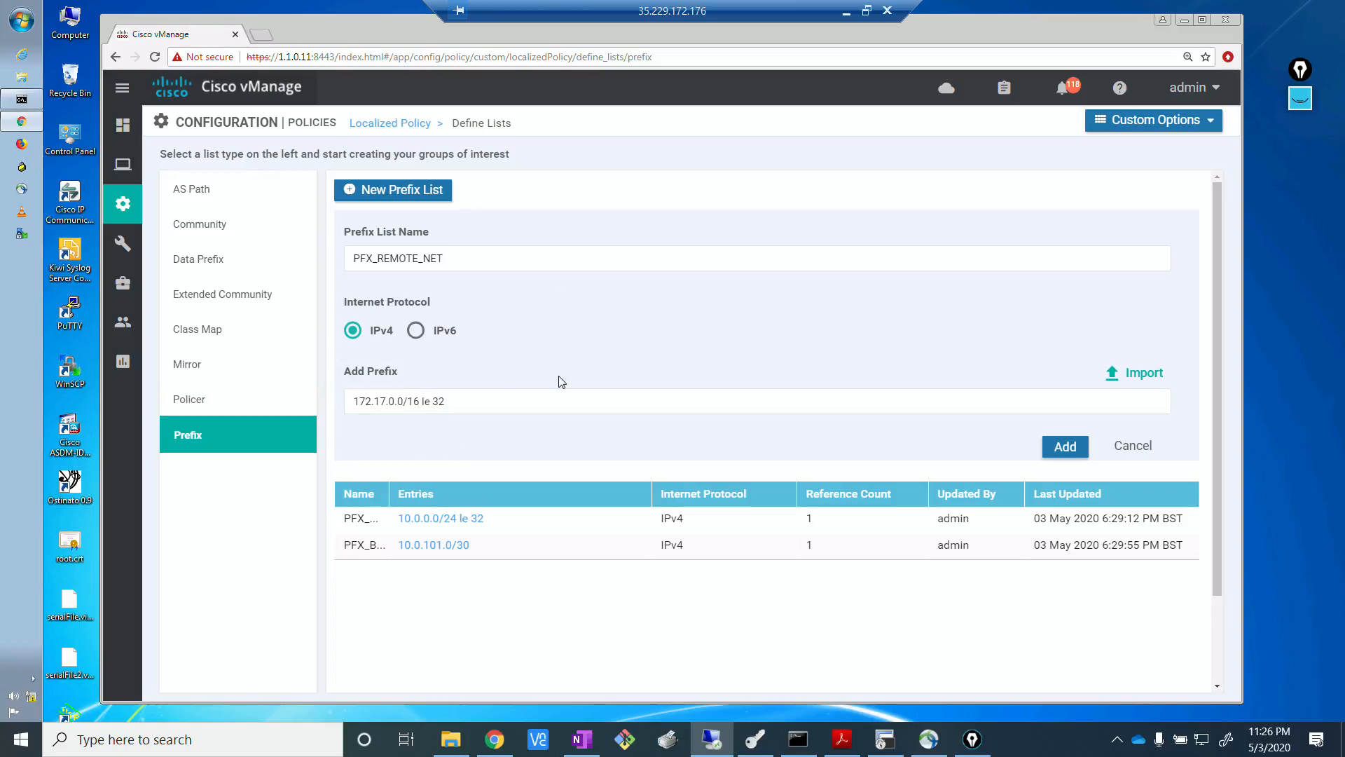
pyautogui.click(1064, 446)
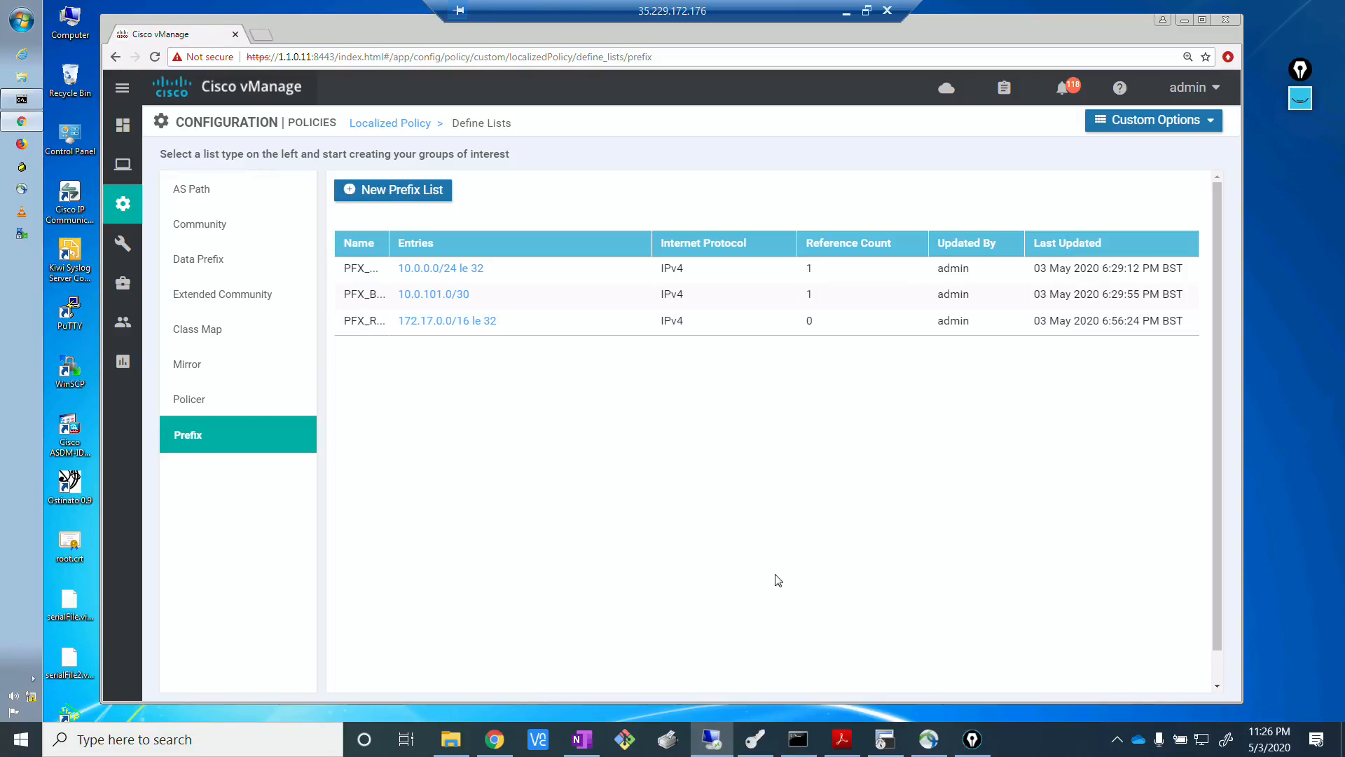
# Switch to the EVE topology to review the site addressing, and return to the vManage remote session.
pyautogui.click(495, 739)
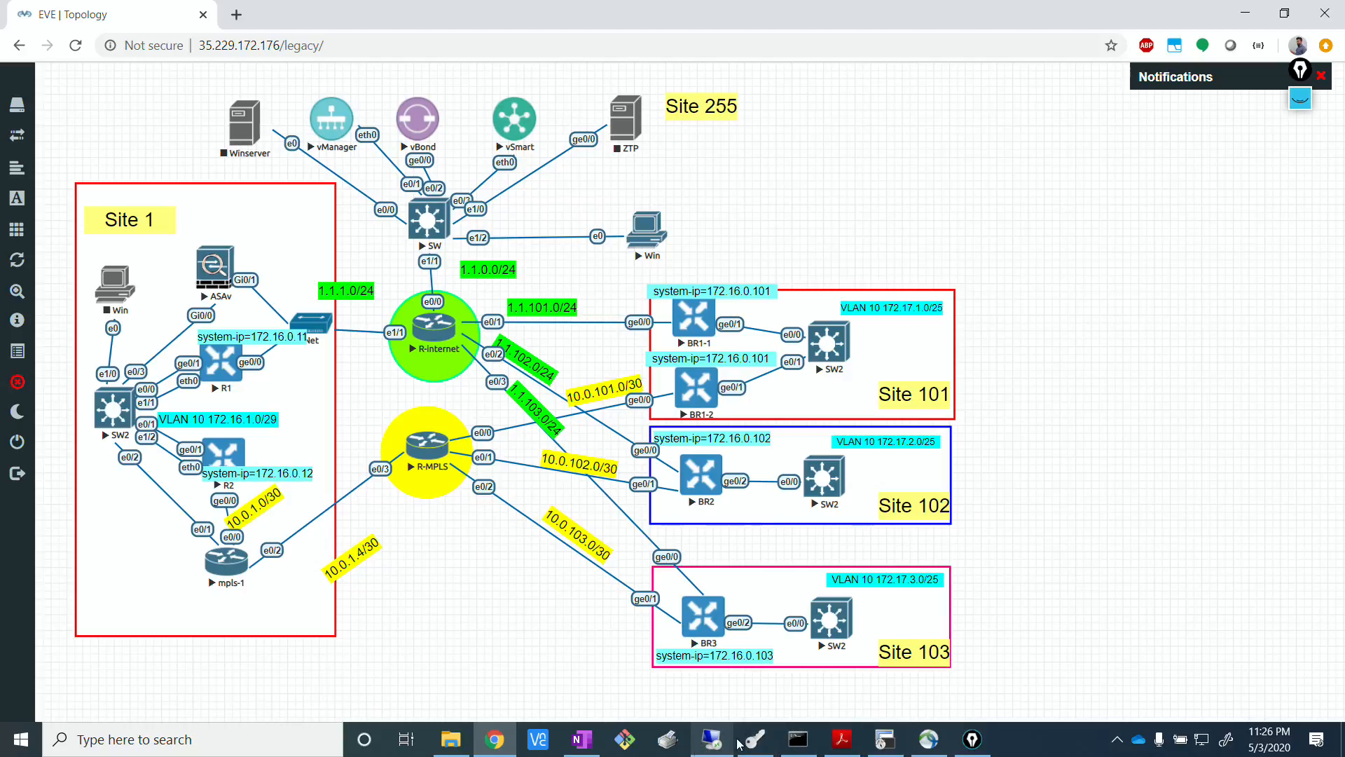
pyautogui.click(711, 739)
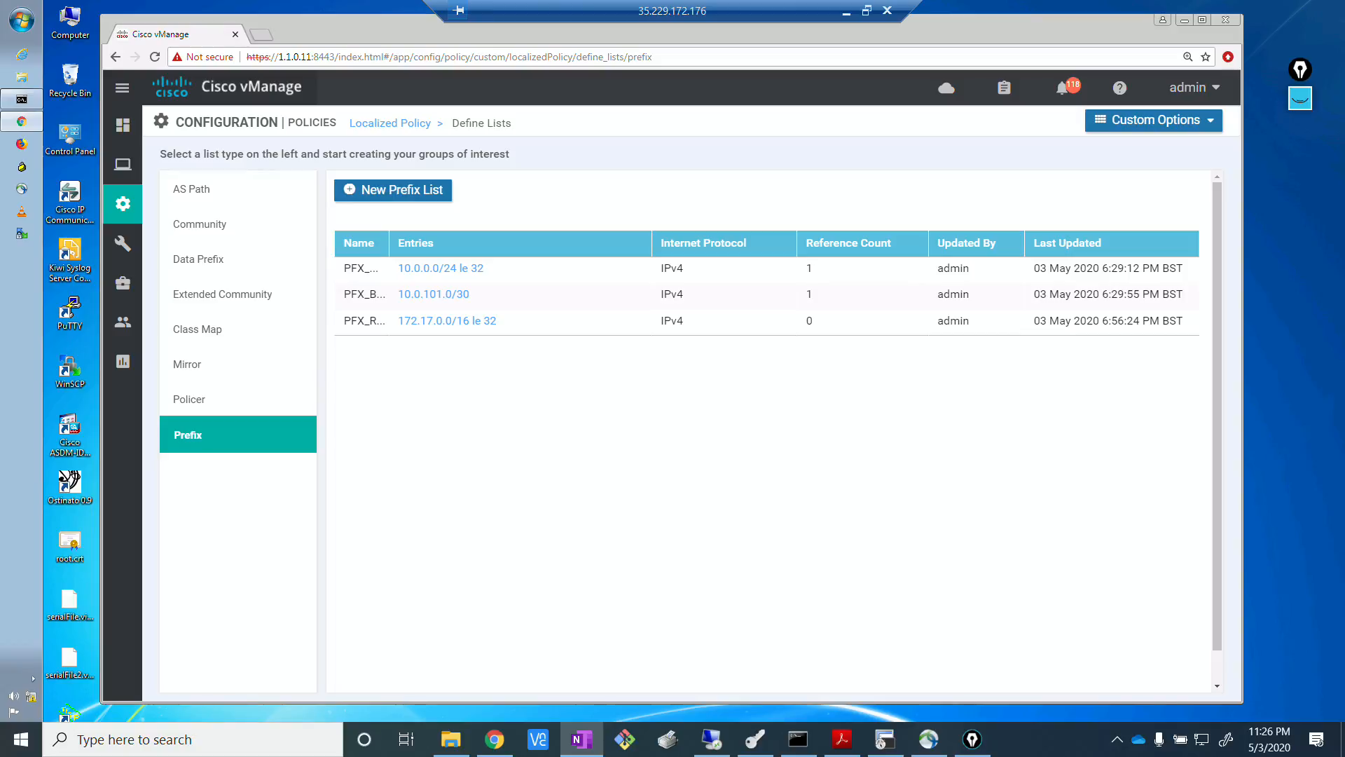
pyautogui.click(711, 518)
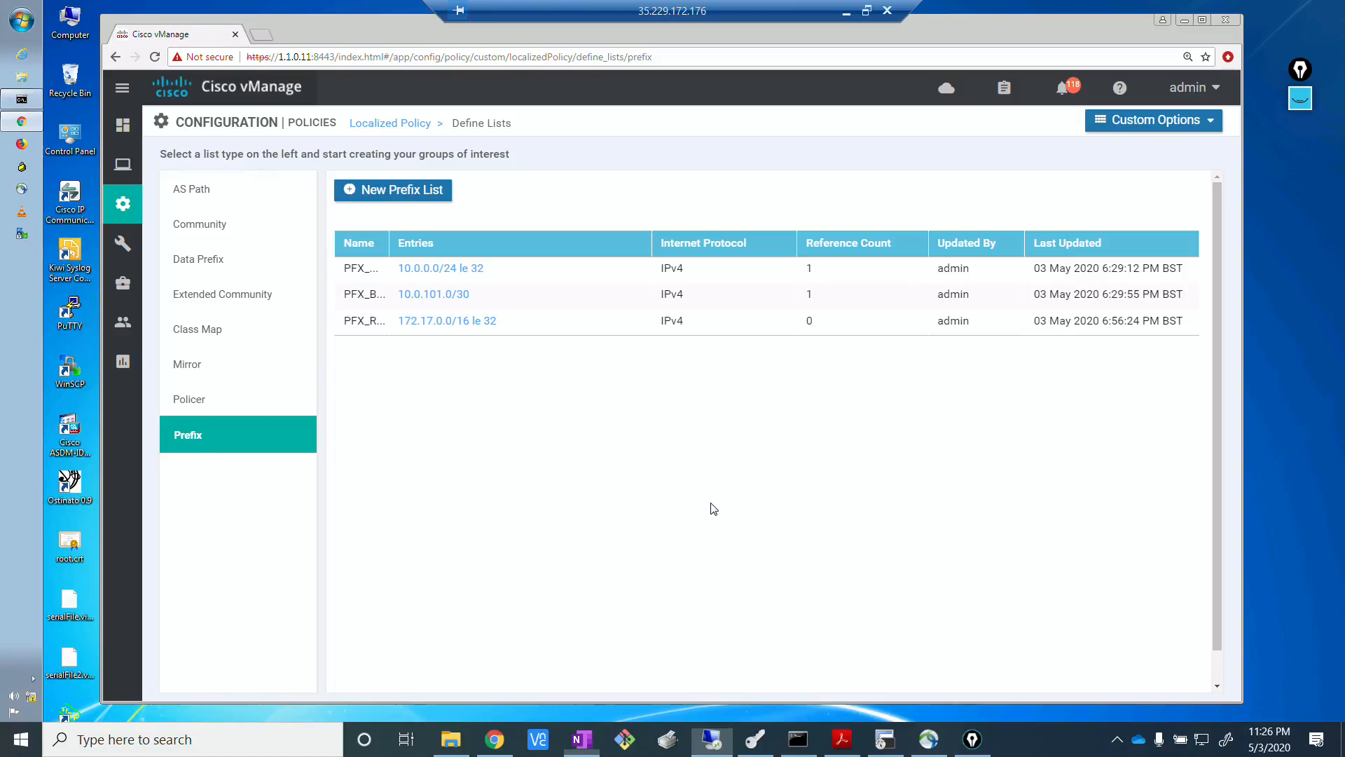
# Start another IPv4 prefix list named PFX_VPN10_LOOPBACK.
pyautogui.click(382, 199)
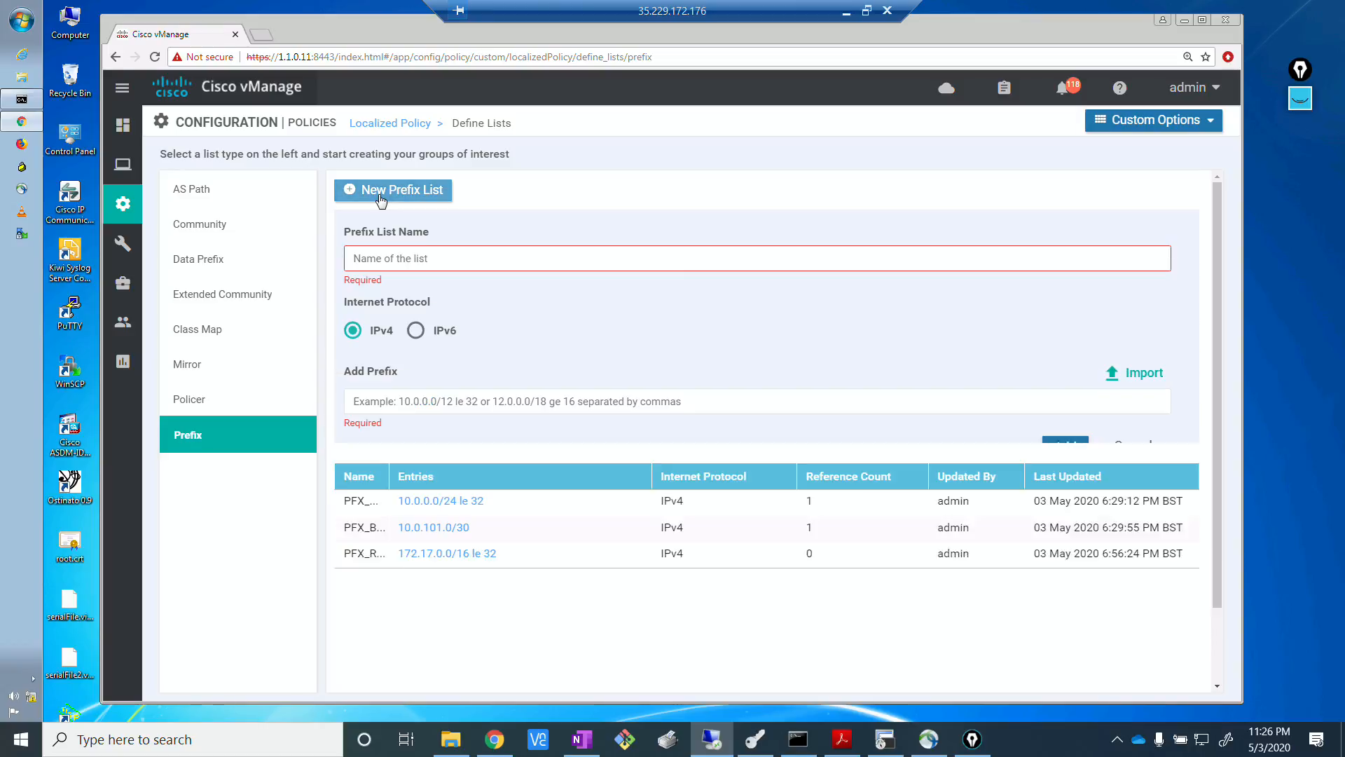
pyautogui.click(401, 257)
pyautogui.write('PFX')
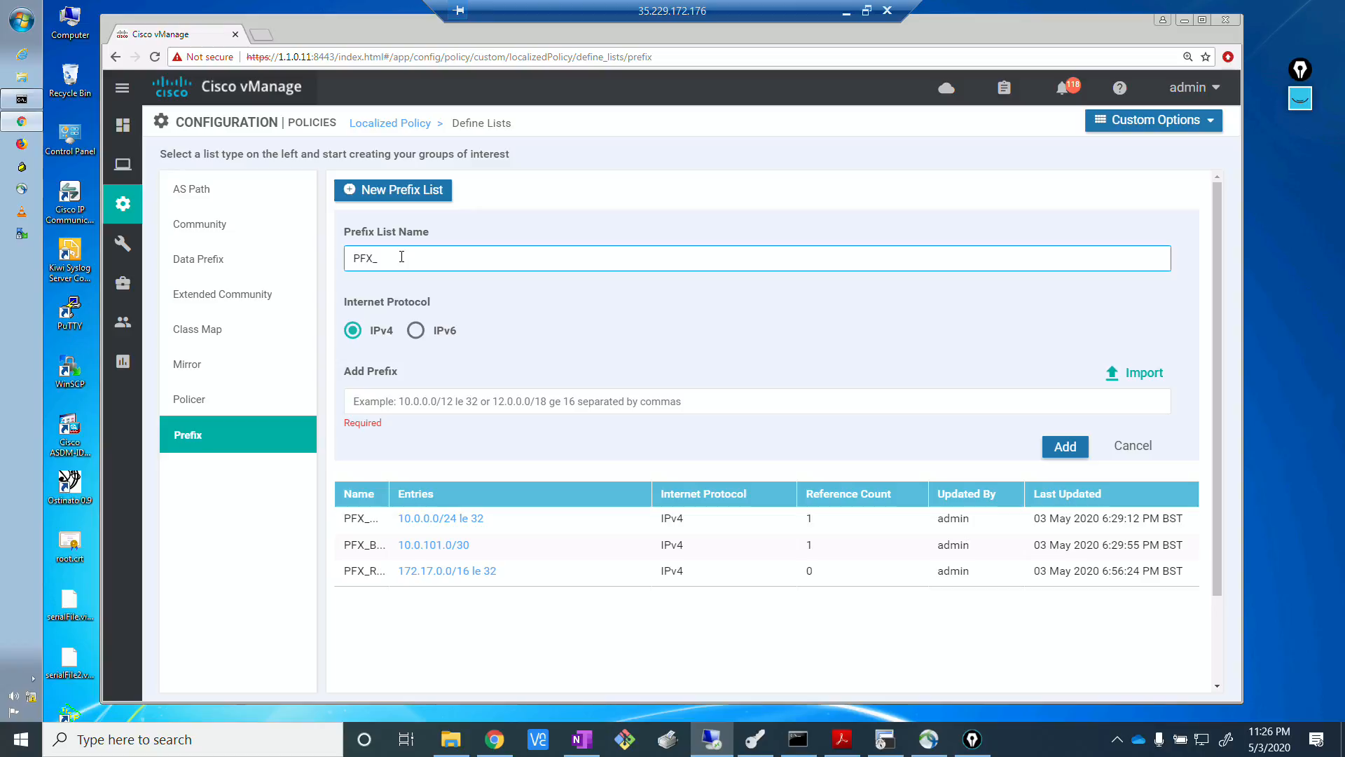
pyautogui.write('_VPN10_LOOPBACK')
# Enter 172.16.0.0/24 le 32 as the prefix of PFX_VPN10_LOOPBACK and save the list.
pyautogui.click(440, 405)
pyautogui.write('172')
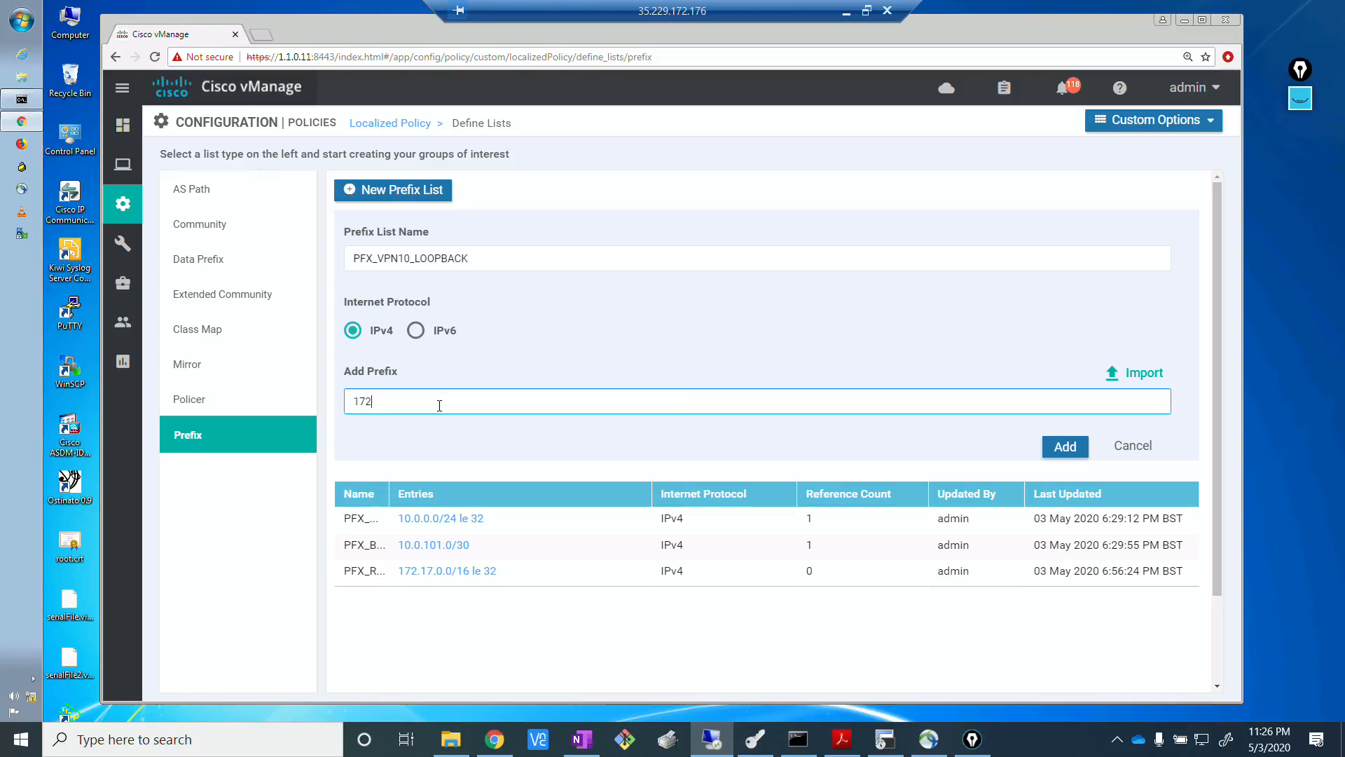
pyautogui.write('.16.0.0/24 le 32')
pyautogui.click(440, 445)
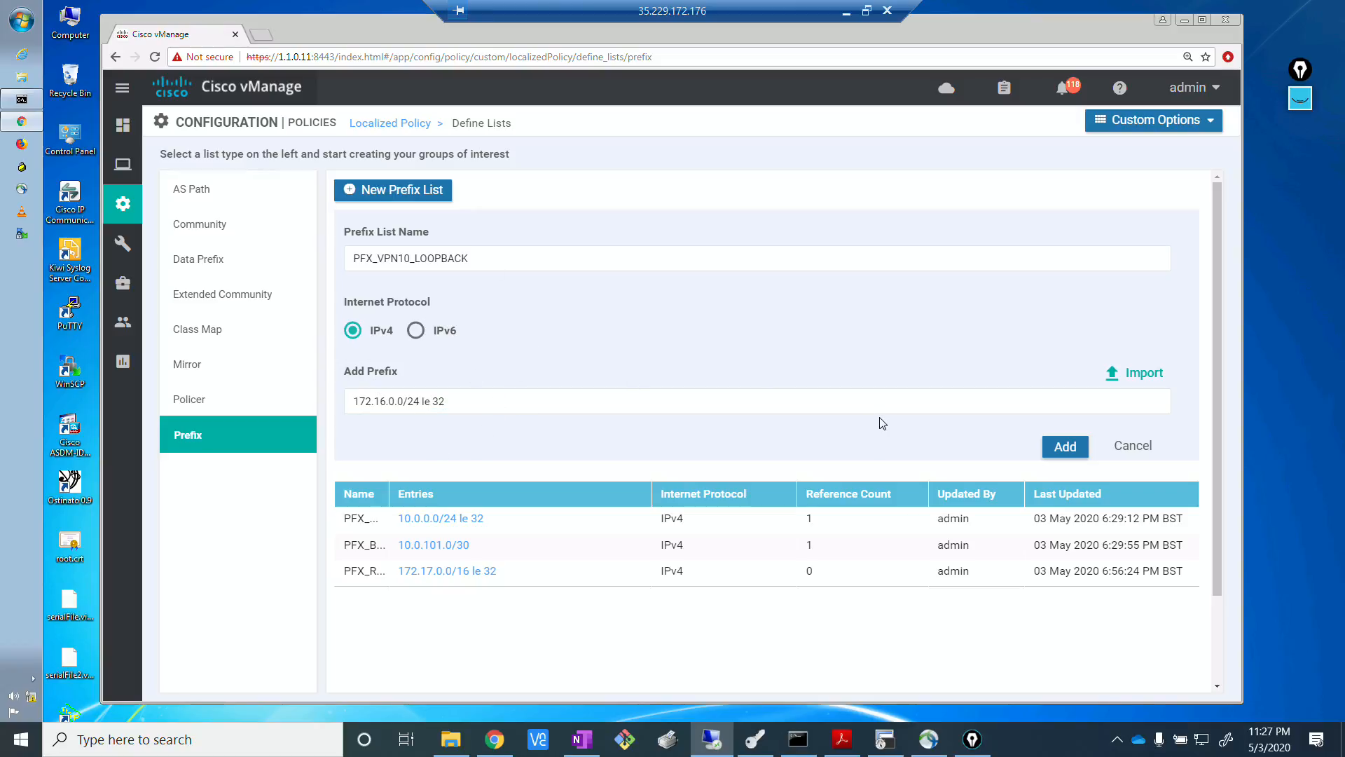
pyautogui.click(1057, 448)
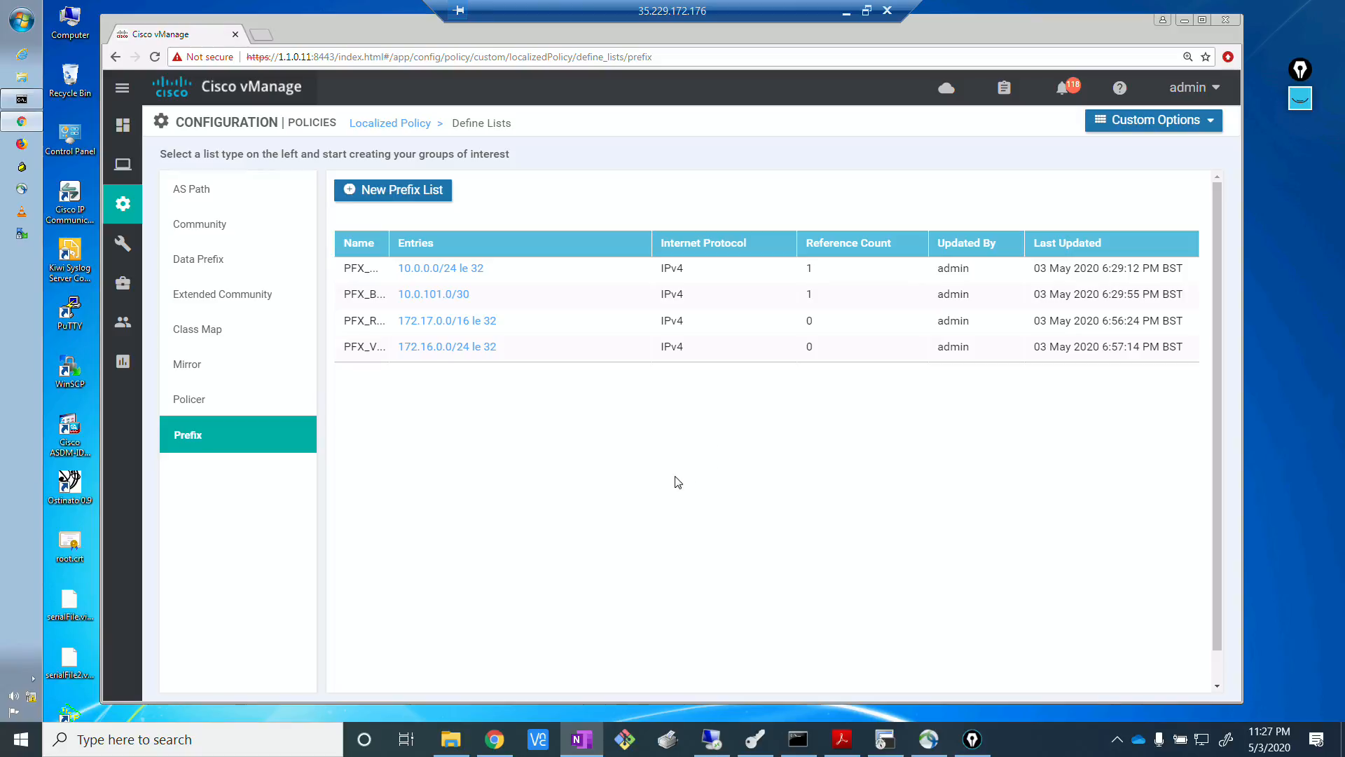
# Create an IPv4 prefix list named PFX_DEFAULT with the prefix 0.0.0.0/0.
pyautogui.click(392, 189)
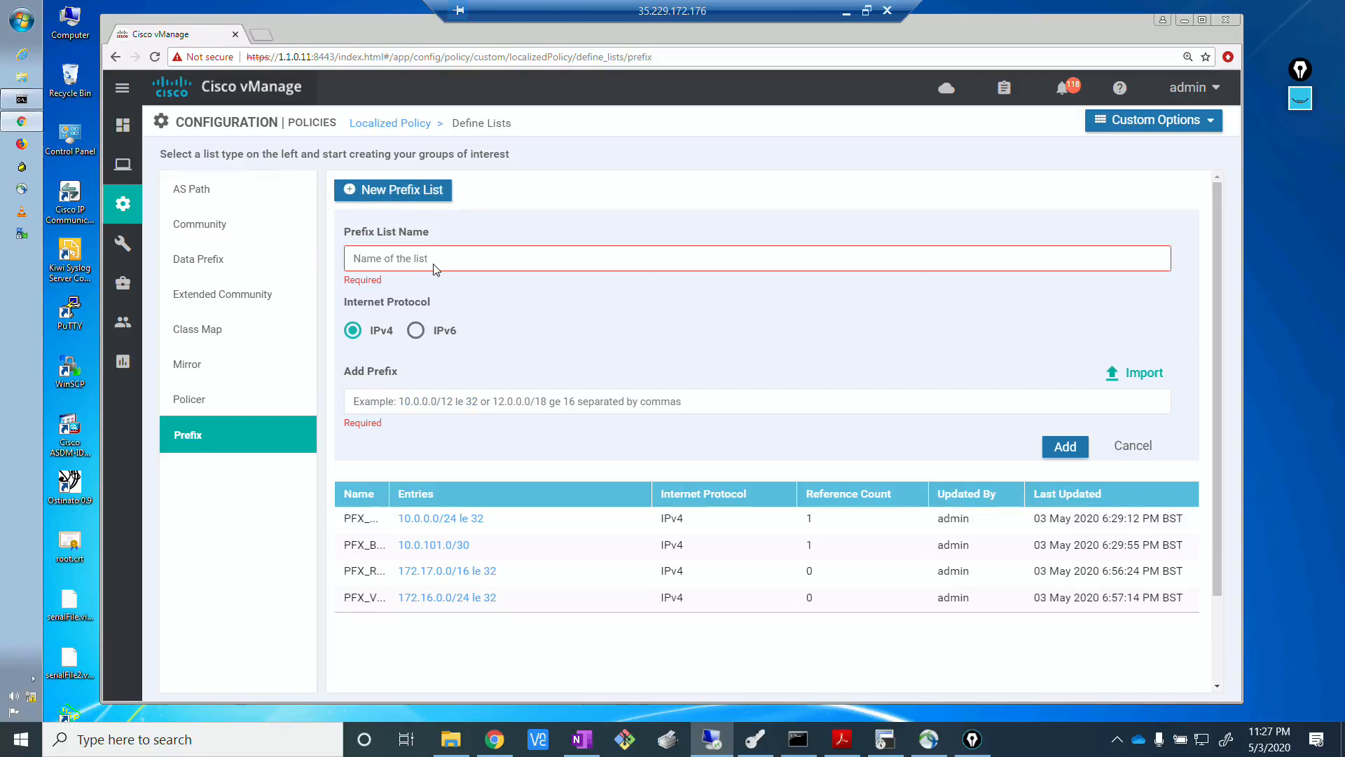
pyautogui.click(435, 266)
pyautogui.write('PFX_defau')
pyautogui.moveTo(416, 257); pyautogui.dragTo(425, 257)
pyautogui.write('DEFAULT')
pyautogui.click(483, 399)
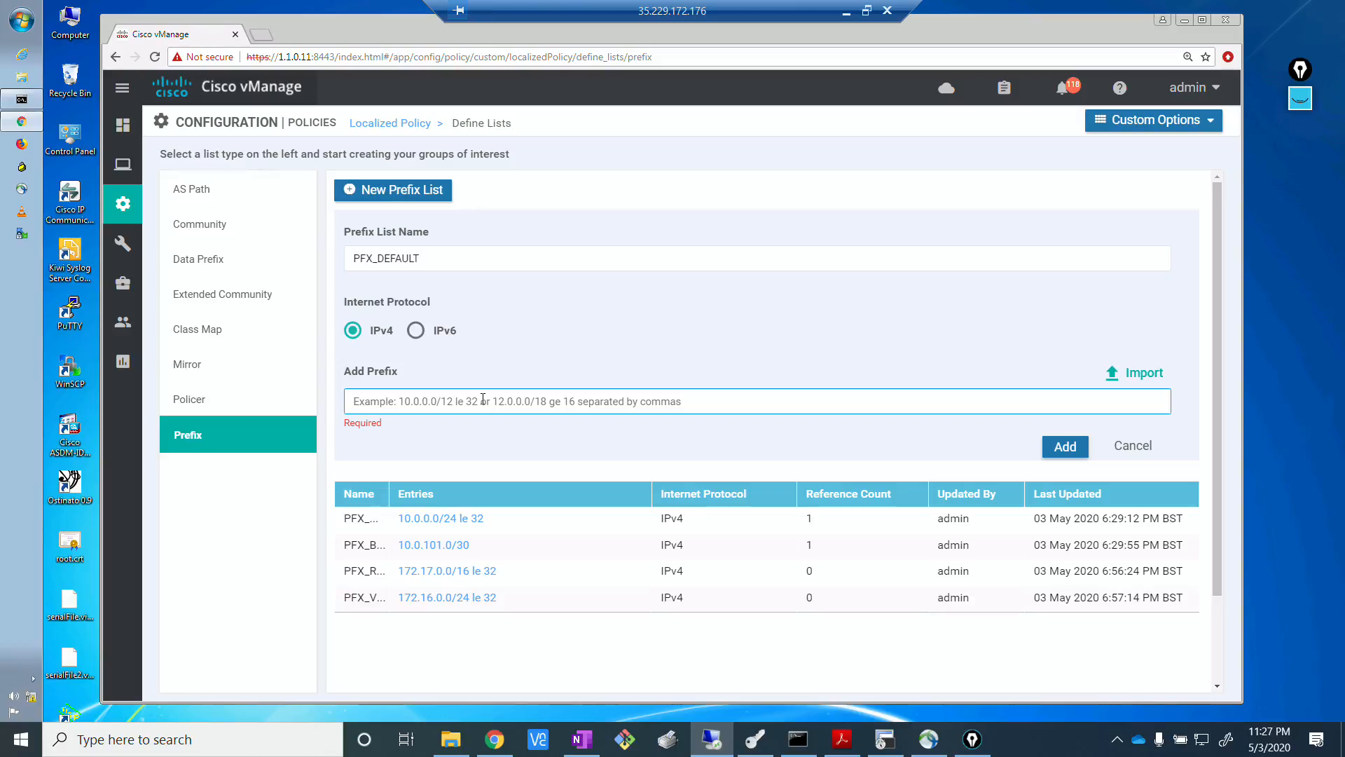
pyautogui.write('0.0.0.')
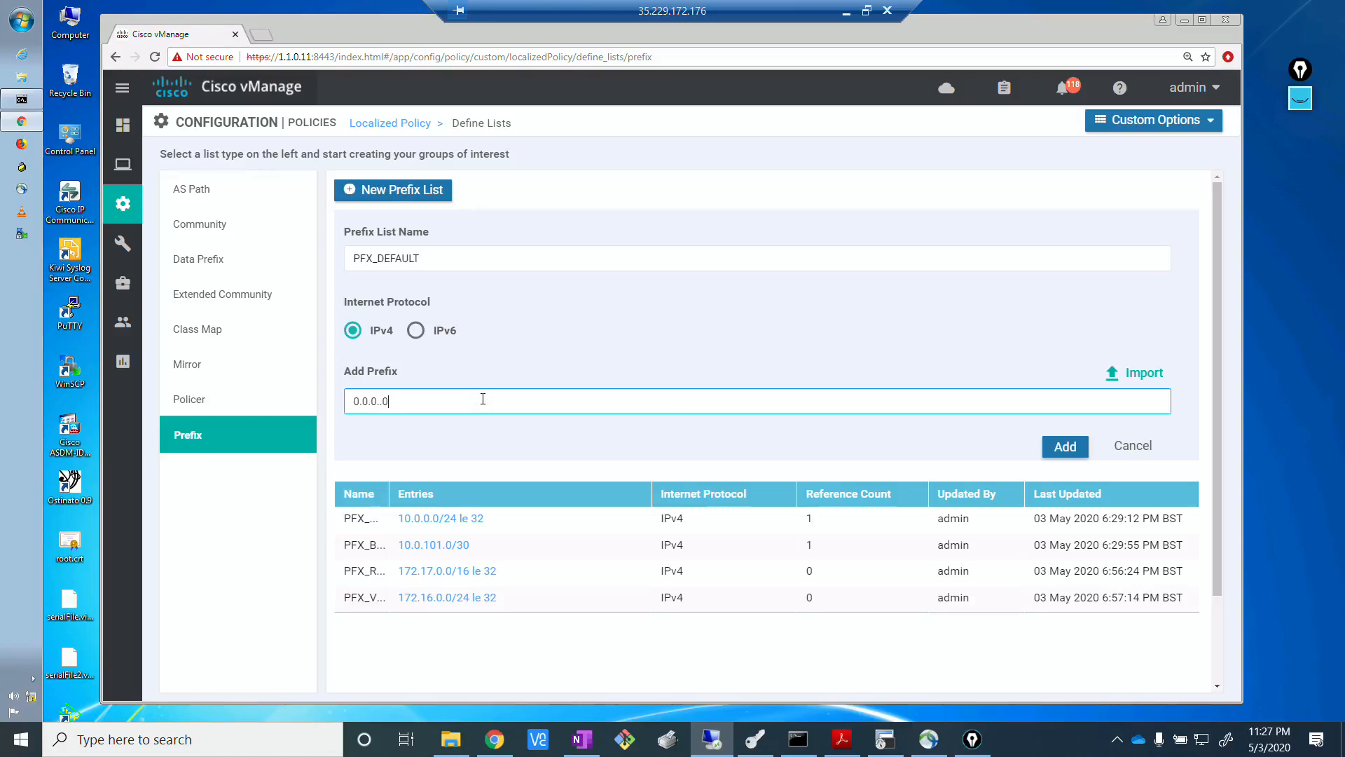
pyautogui.write('0/0')
pyautogui.click(1065, 446)
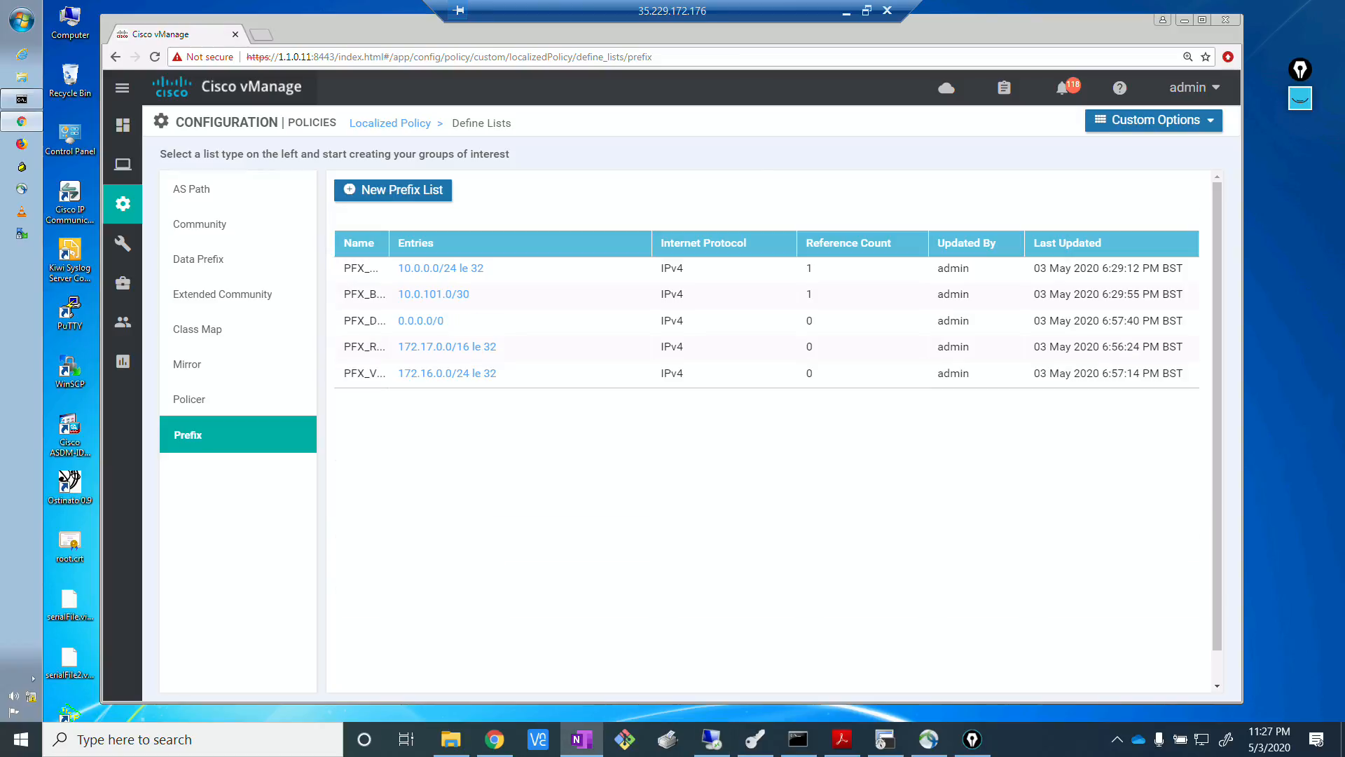
# Create an IPv4 prefix list named PFX_SW_LOOPBACK with the prefix 172.16.0.10/32, checking the EVE topology before saving it.
pyautogui.click(389, 189)
pyautogui.click(416, 258)
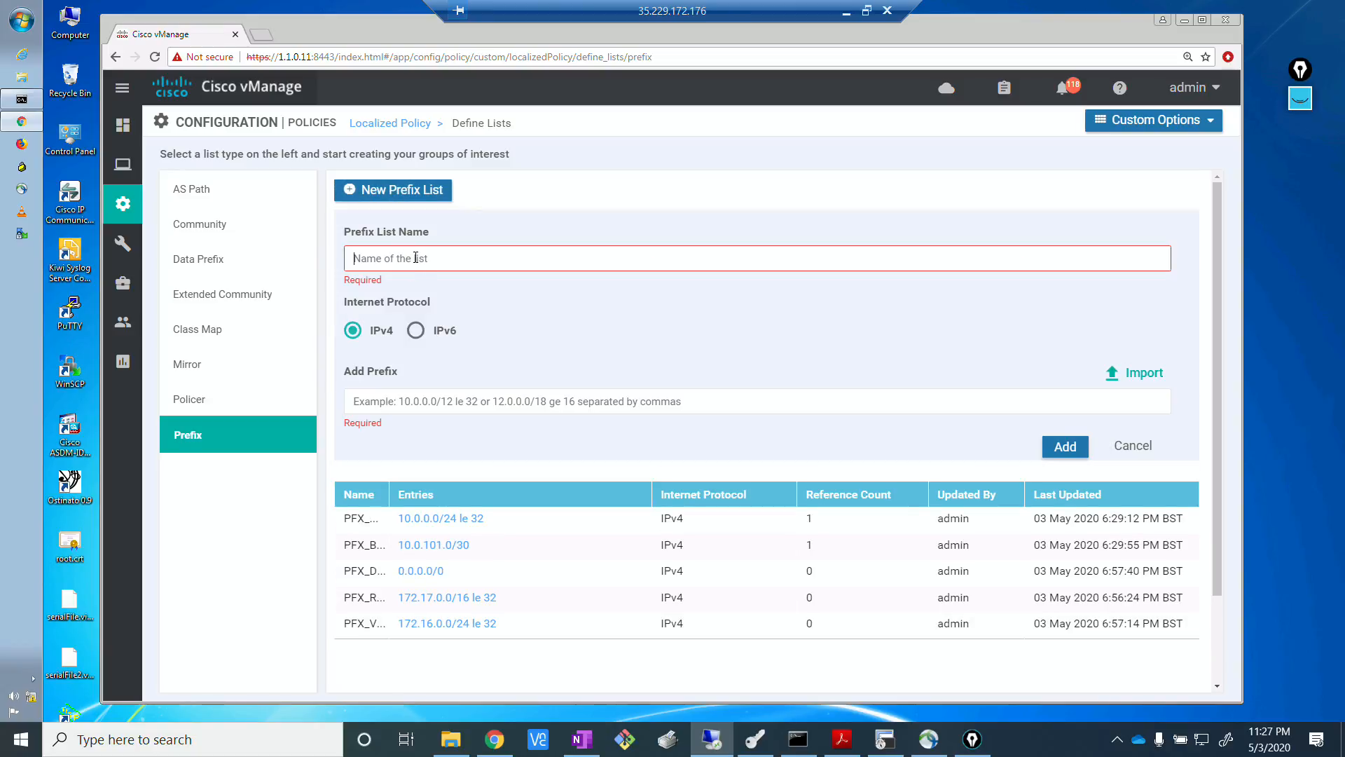
pyautogui.write('PFX_SW_LOOPBACK')
pyautogui.click(471, 403)
pyautogui.write('172.16.0.10')
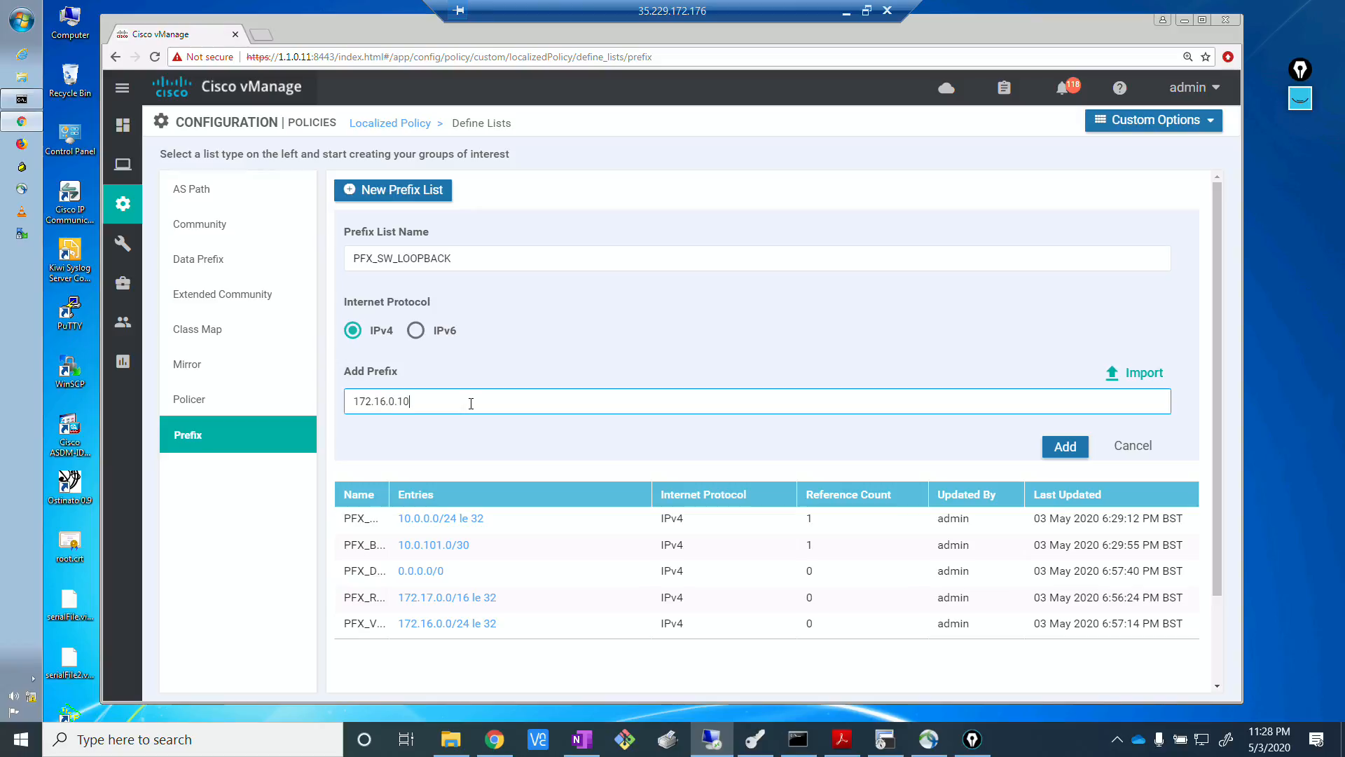
pyautogui.write('/32')
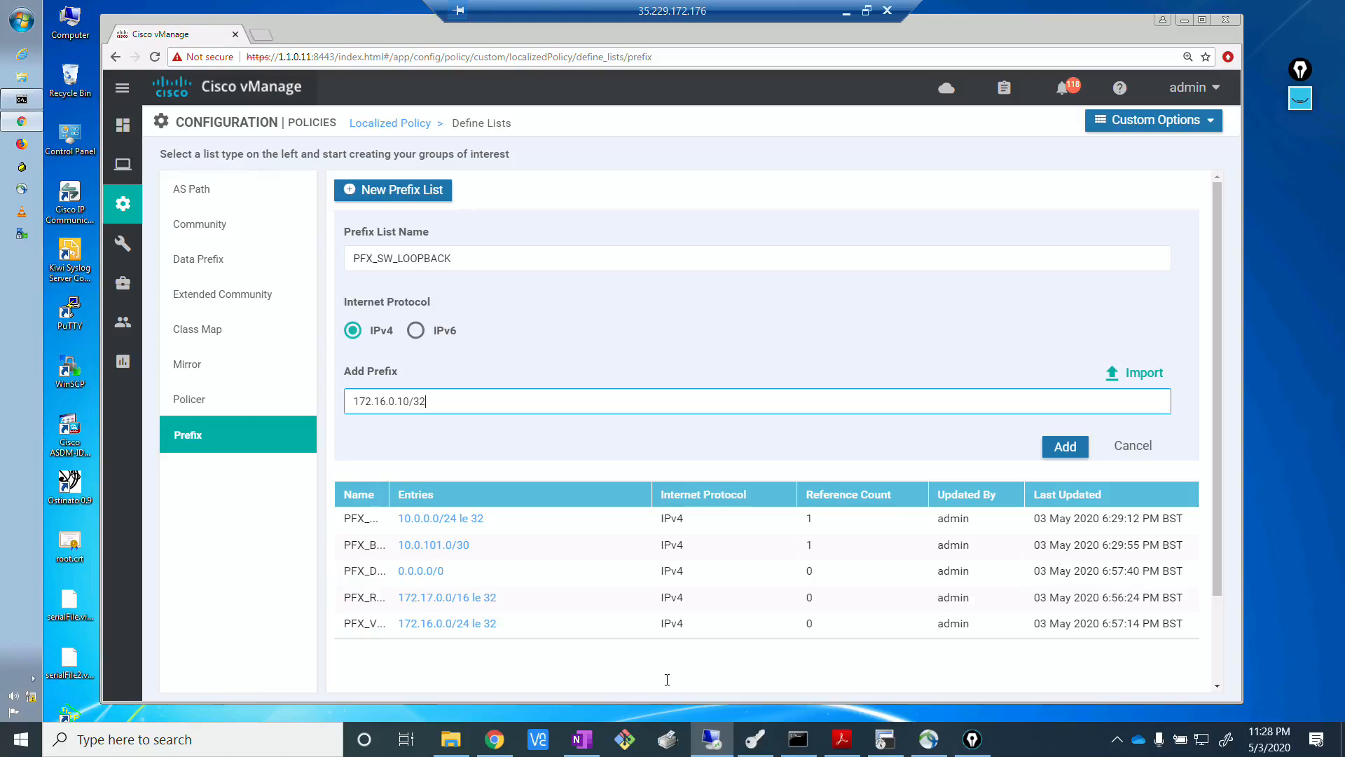
pyautogui.click(495, 740)
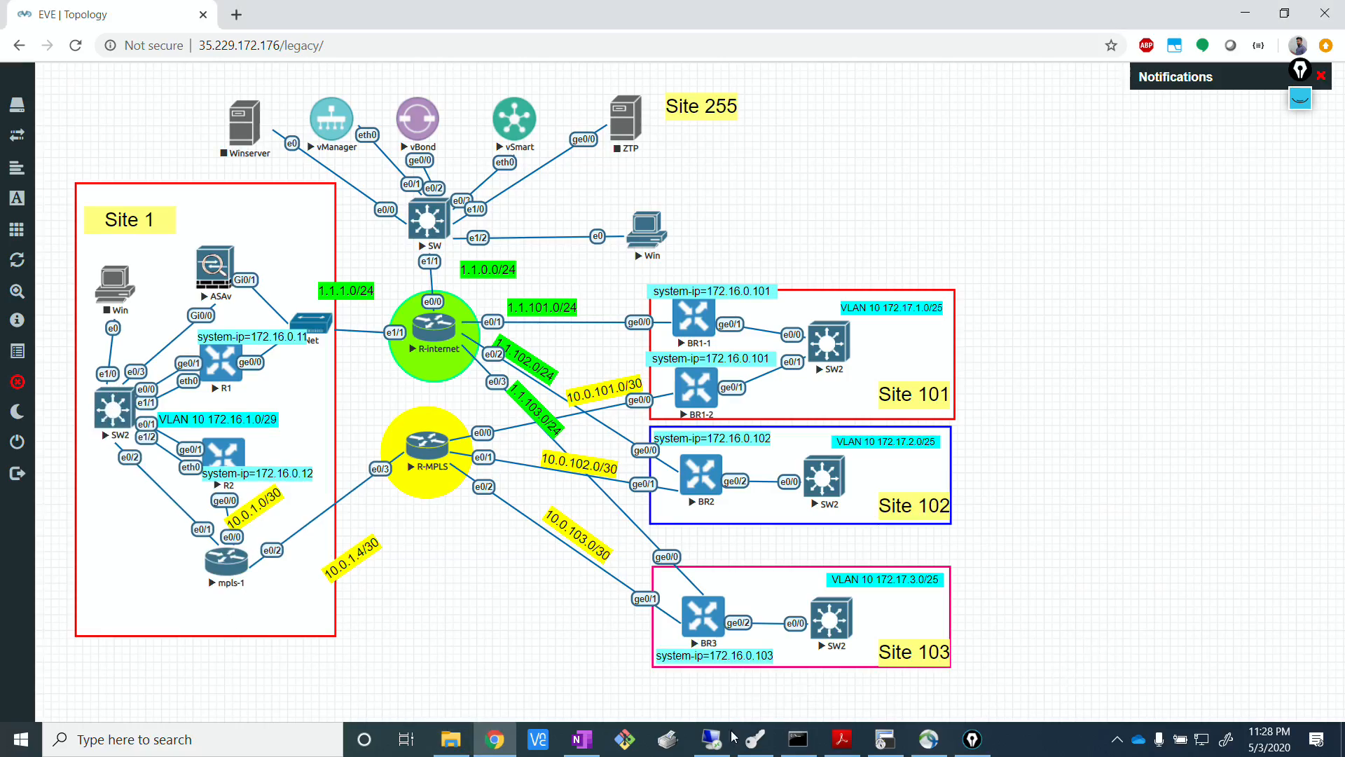
pyautogui.click(711, 739)
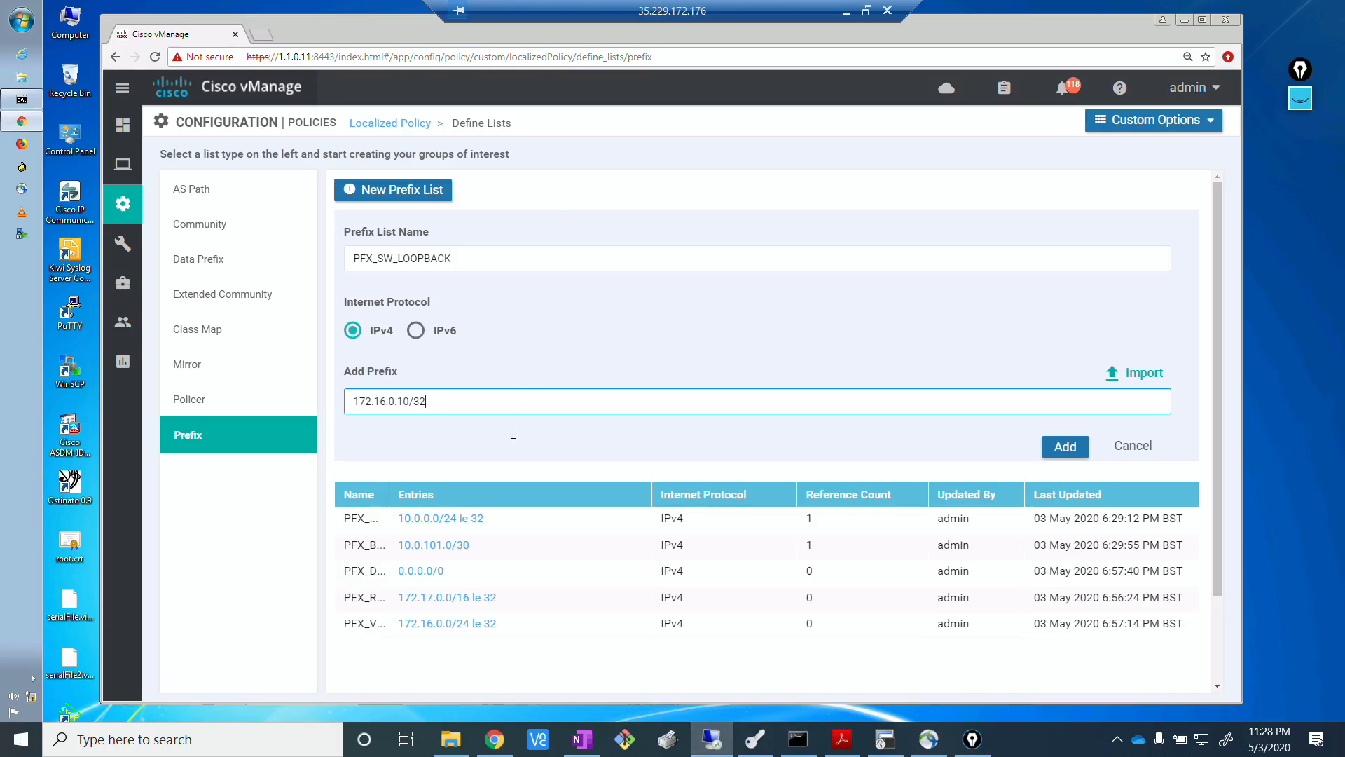
pyautogui.click(1059, 448)
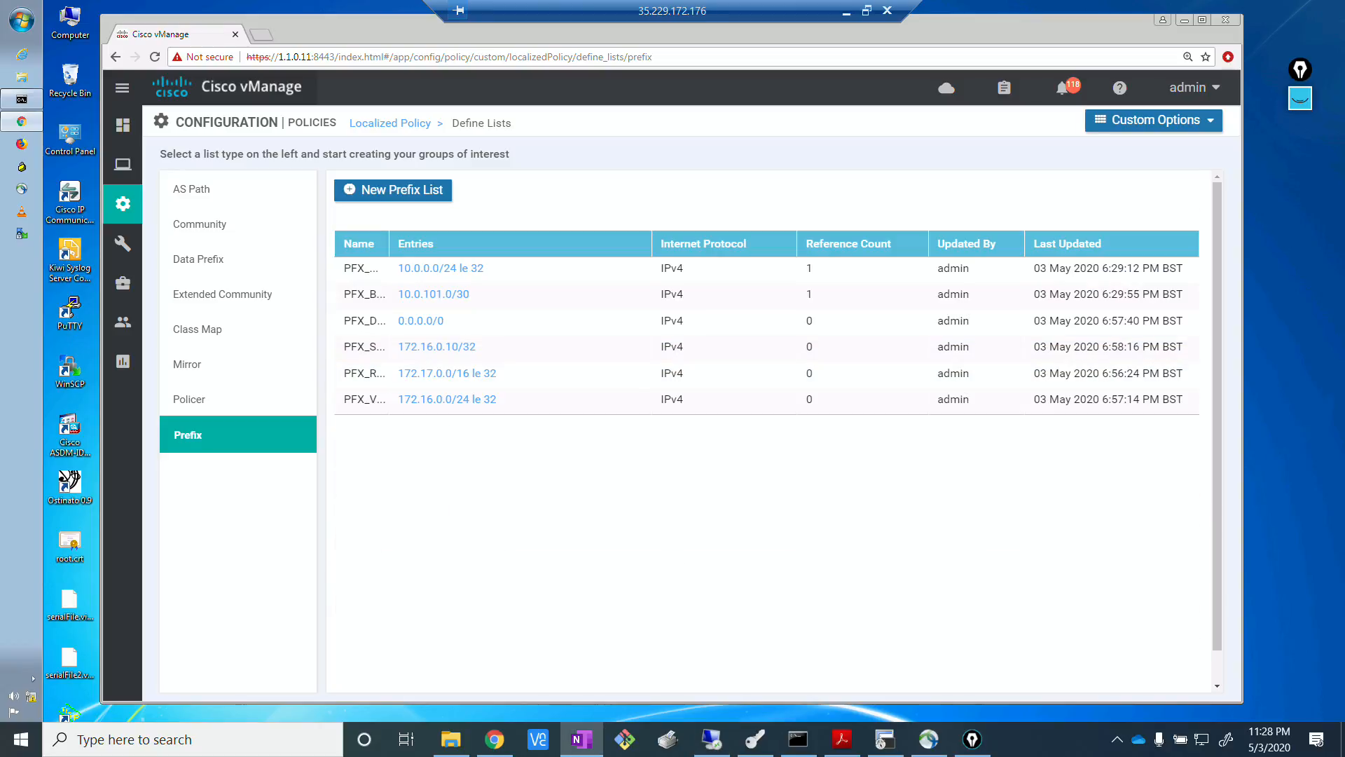
# Create an IPv4 prefix list named PFX_SERVER with the prefix 172.16.32.0/24, consulting the EVE topology before completing its name.
pyautogui.click(410, 196)
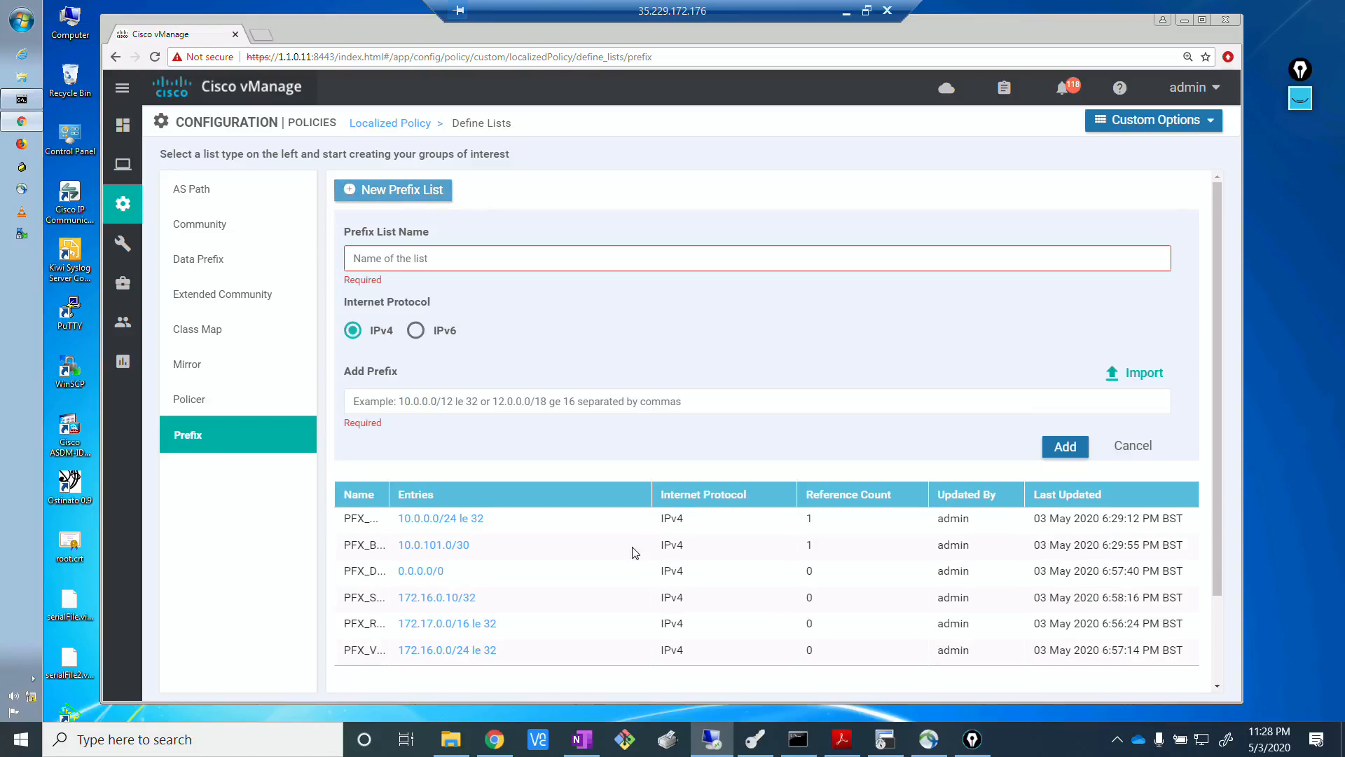
pyautogui.write('PFX')
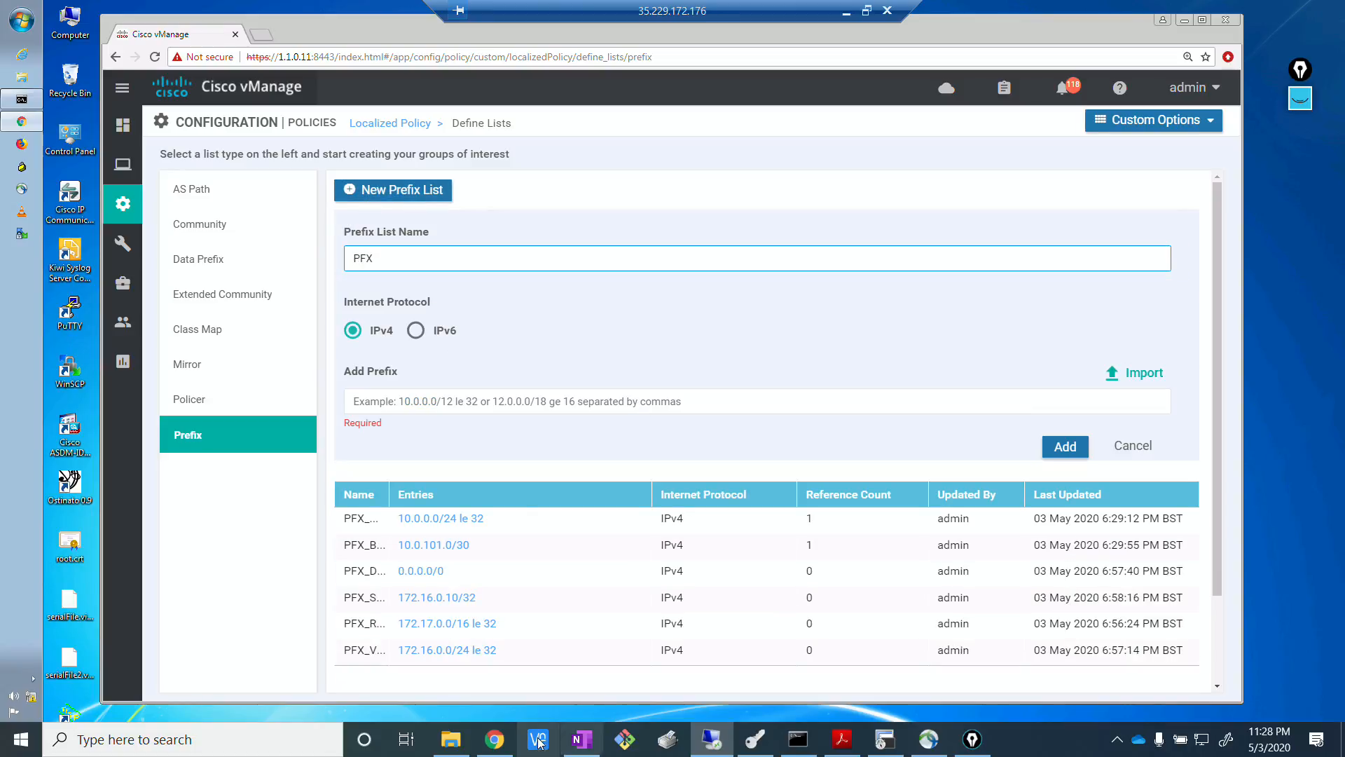
pyautogui.click(495, 739)
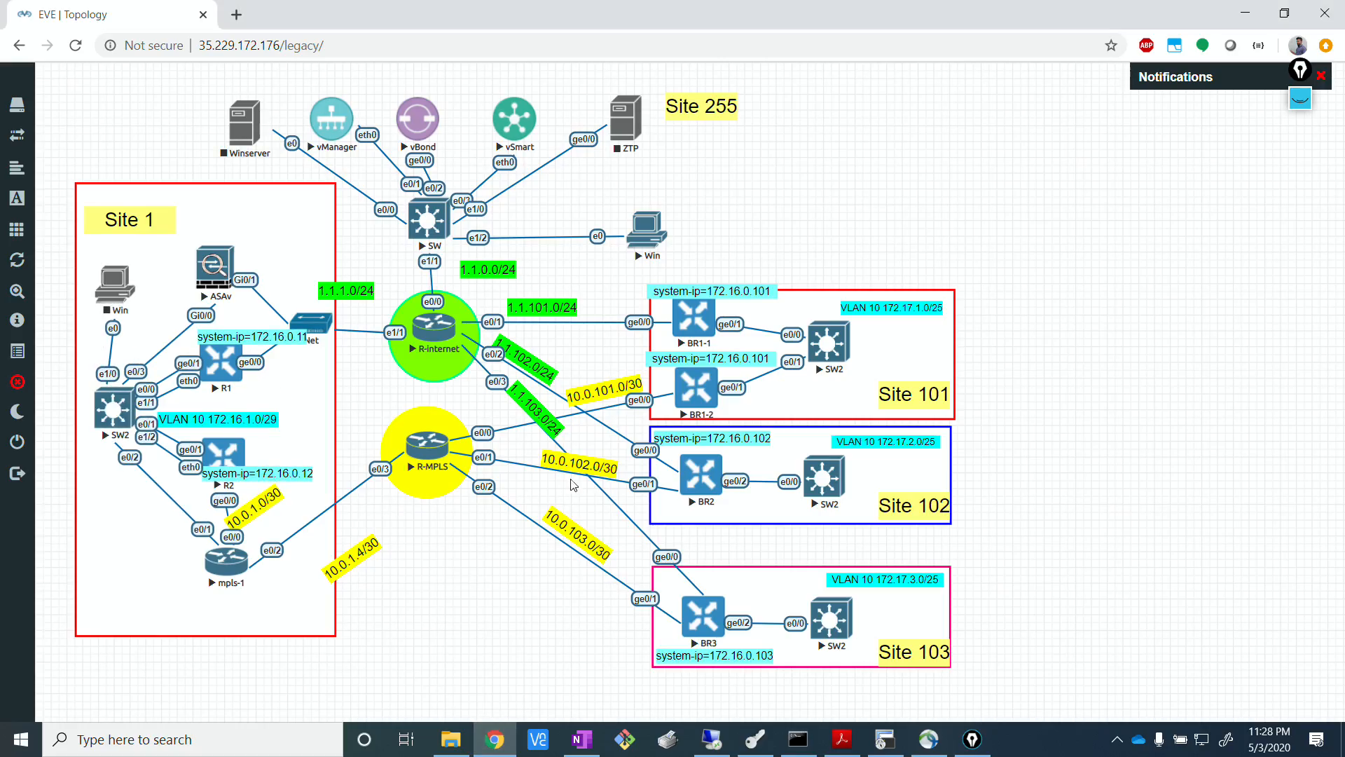
pyautogui.click(711, 739)
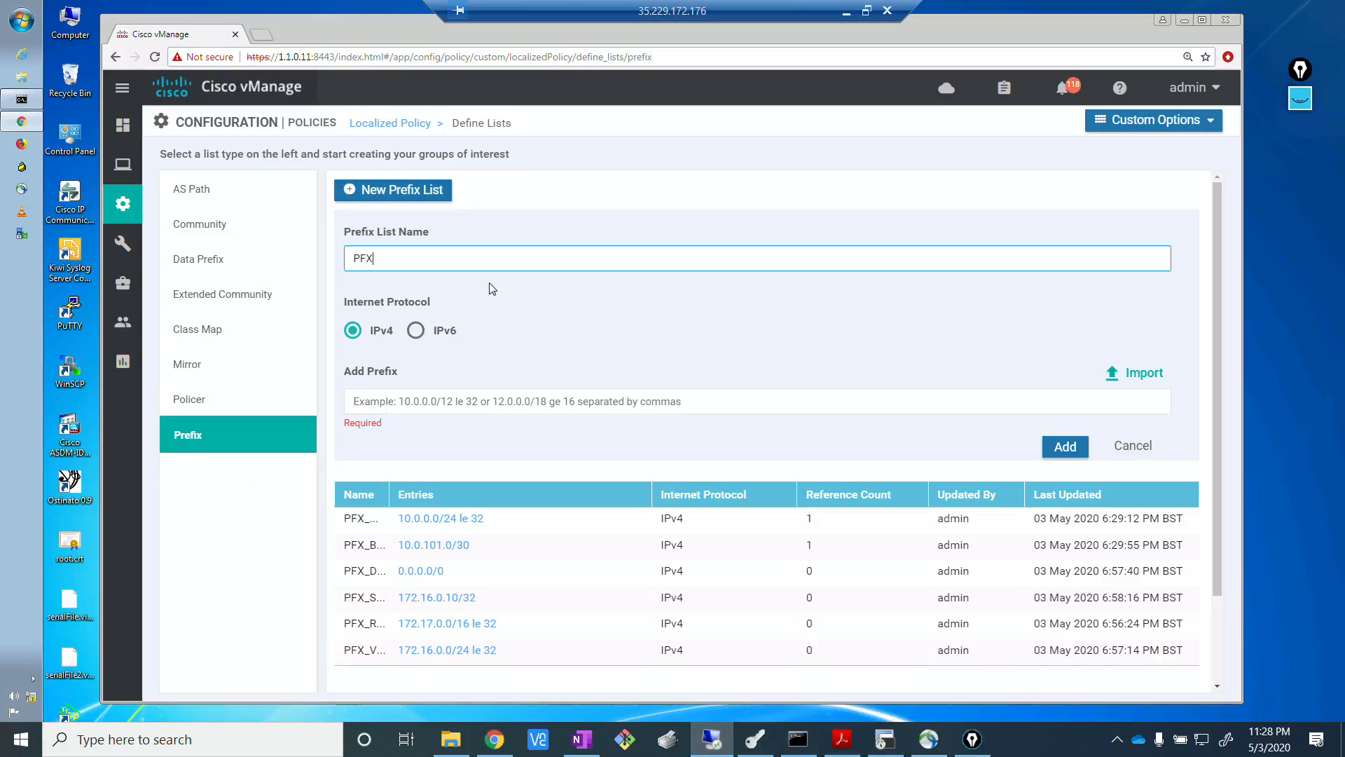
pyautogui.click(440, 258)
pyautogui.write('PFX_SERVER')
pyautogui.click(398, 403)
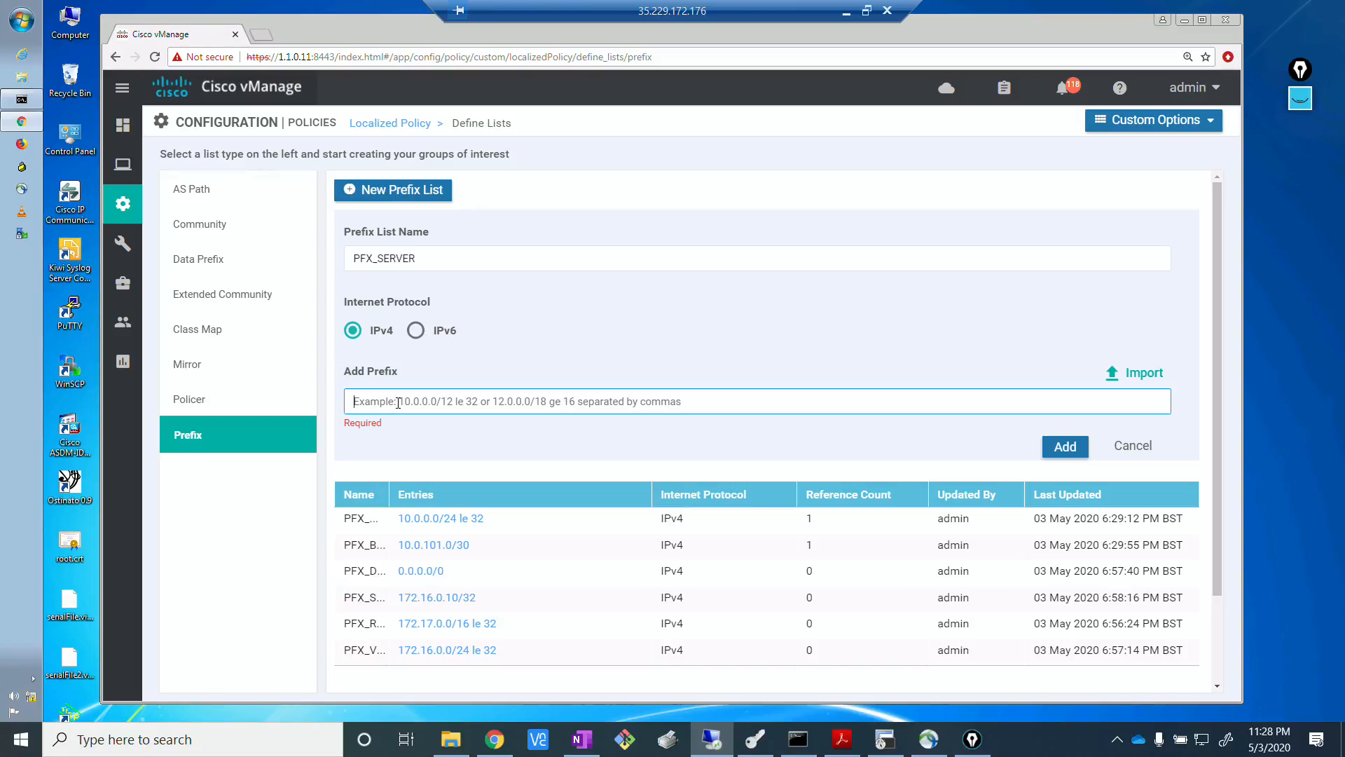
pyautogui.write('172.16.32.0/24')
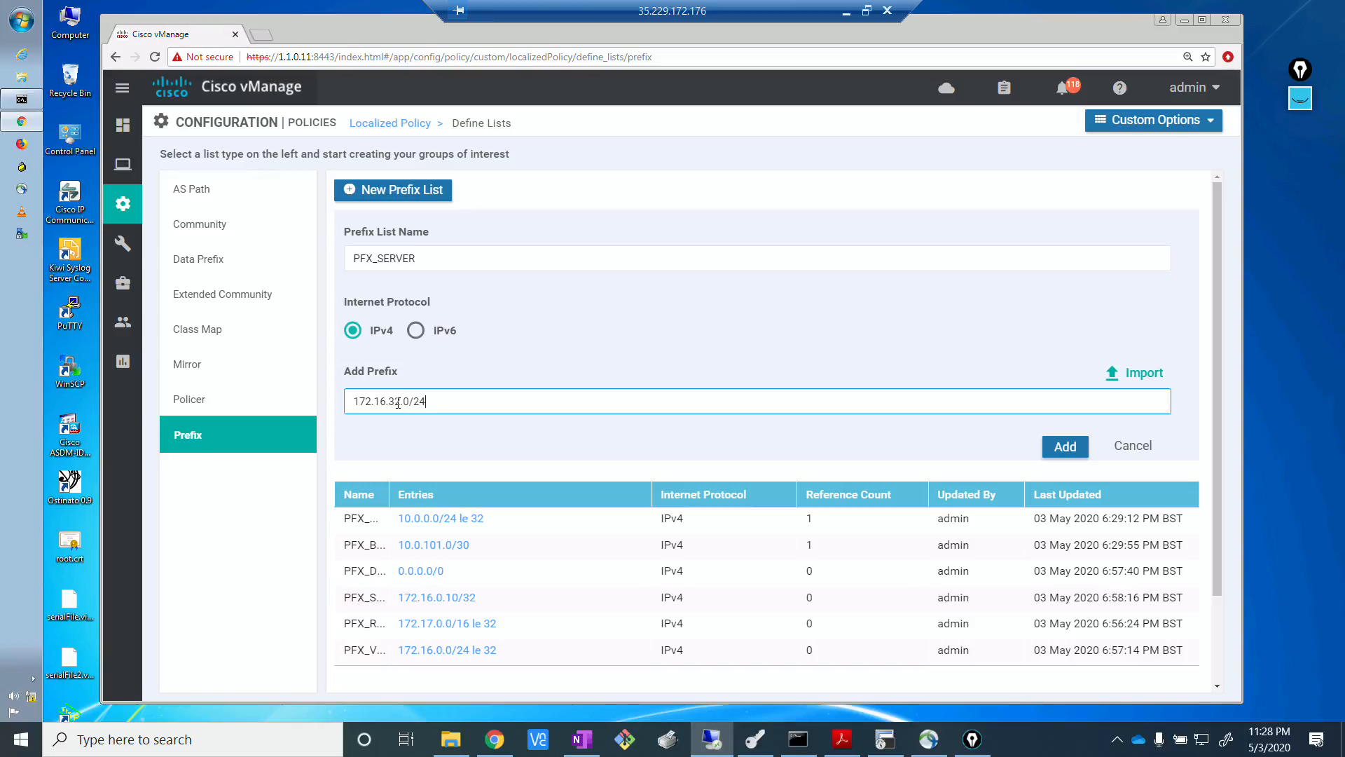
pyautogui.click(1070, 446)
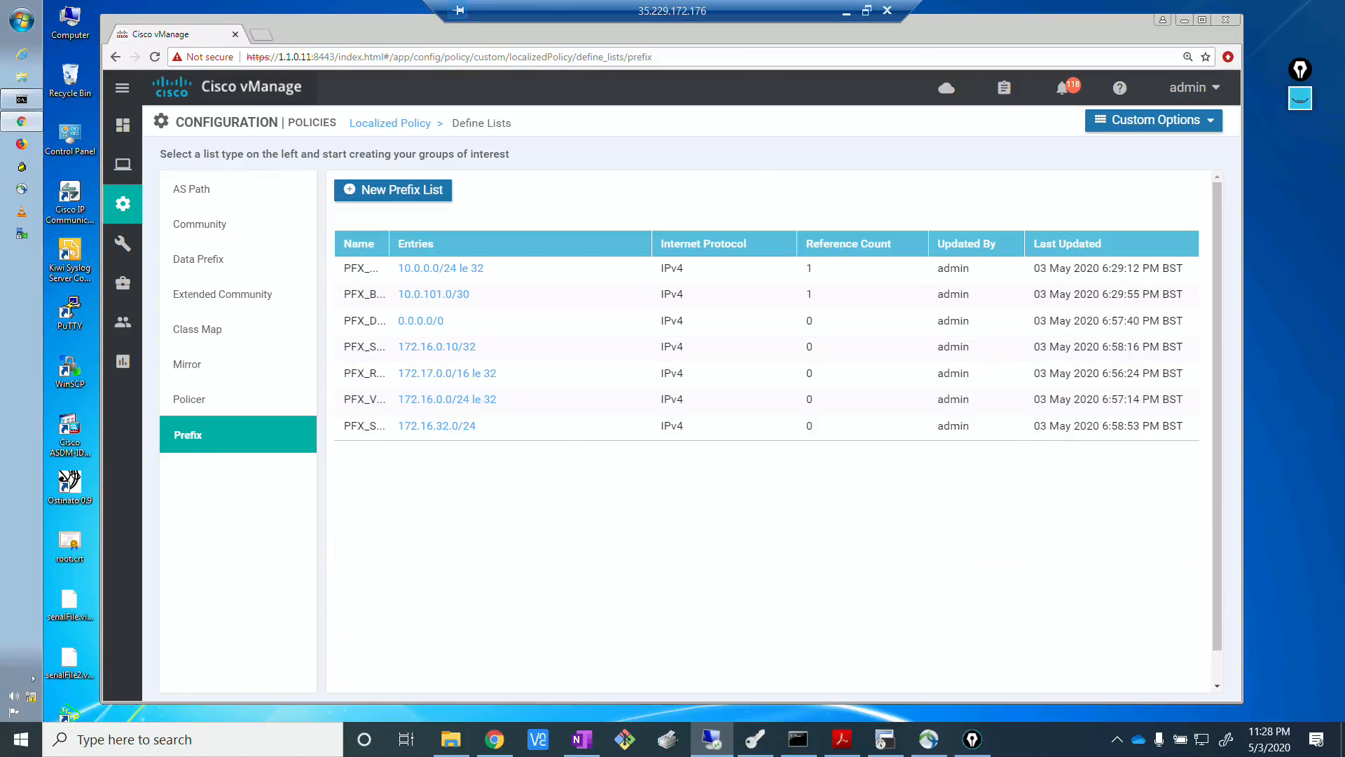
# Open the localized route policies and start creating a new route policy.
pyautogui.hotkey('alt', 'Tab')
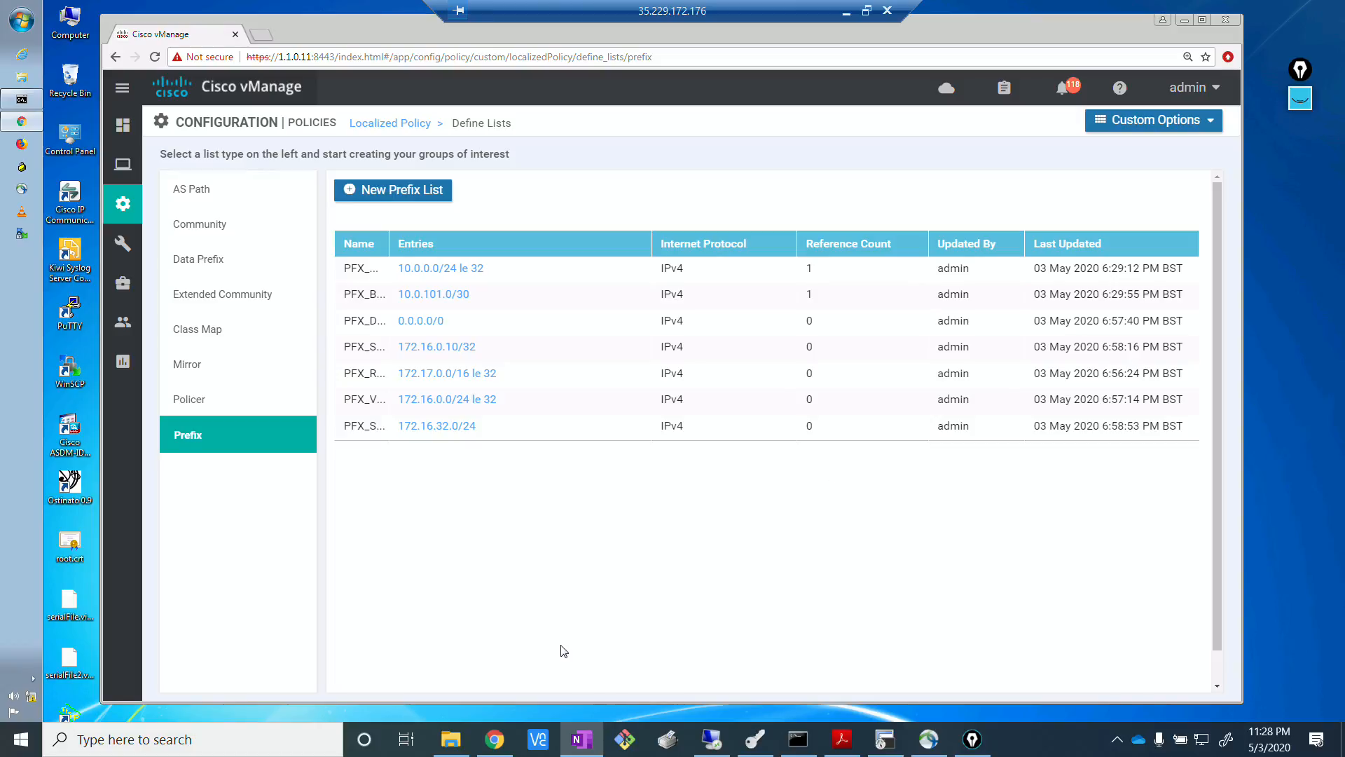
pyautogui.hotkey('alt', 'Tab')
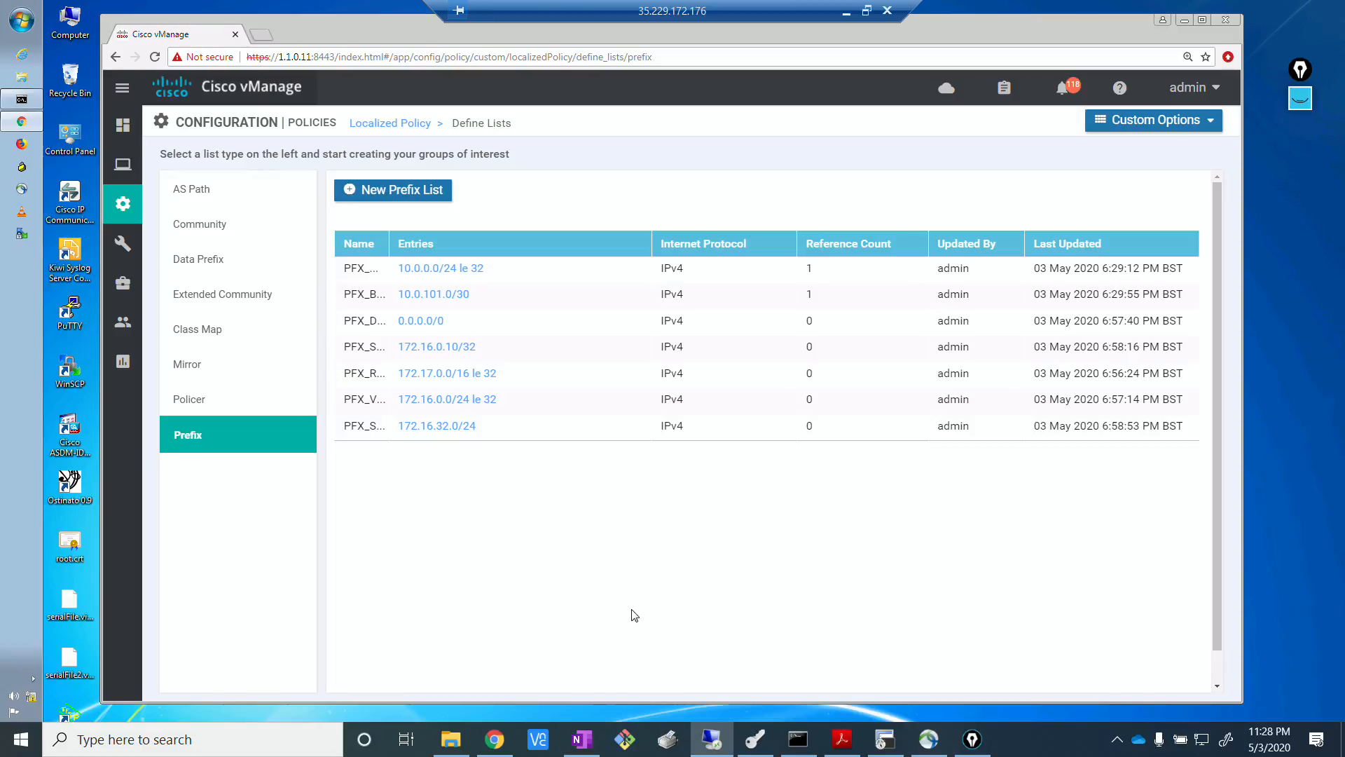
pyautogui.click(1185, 127)
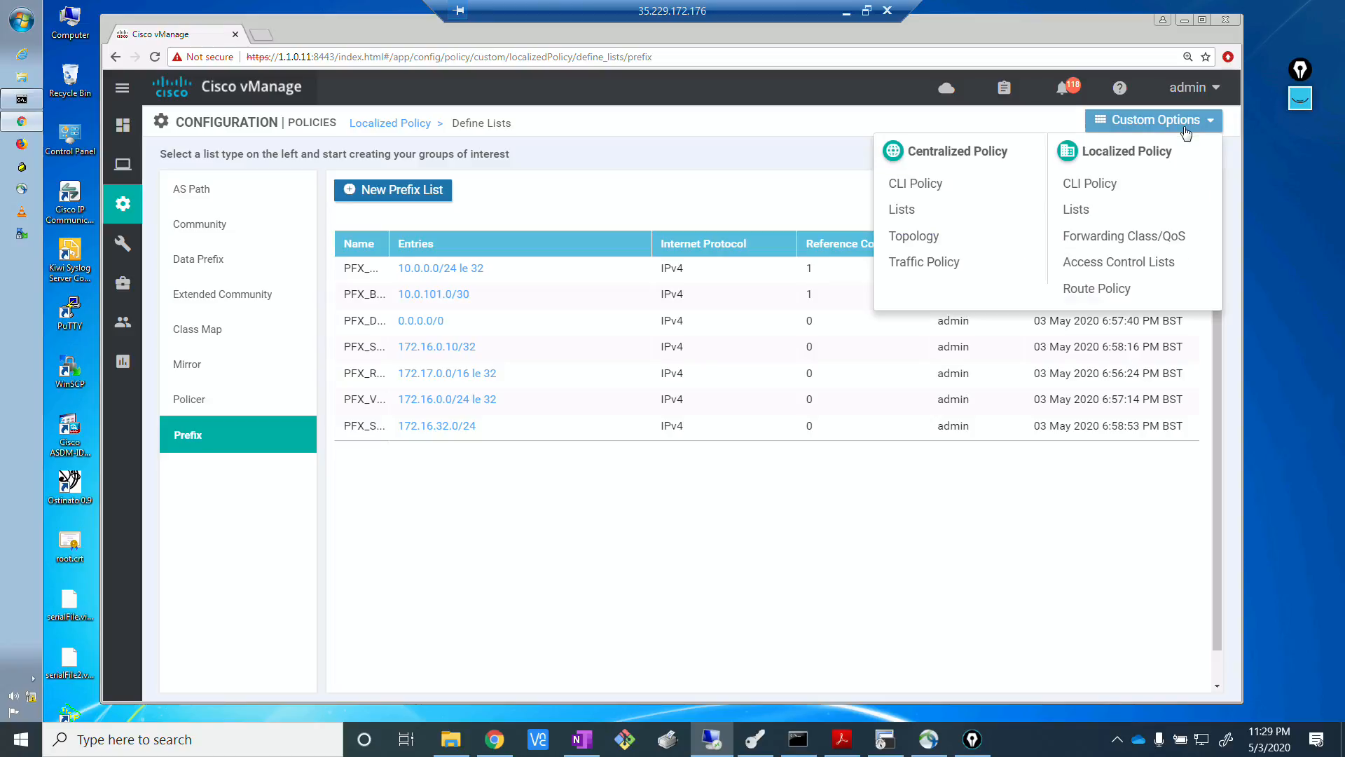
pyautogui.click(1108, 298)
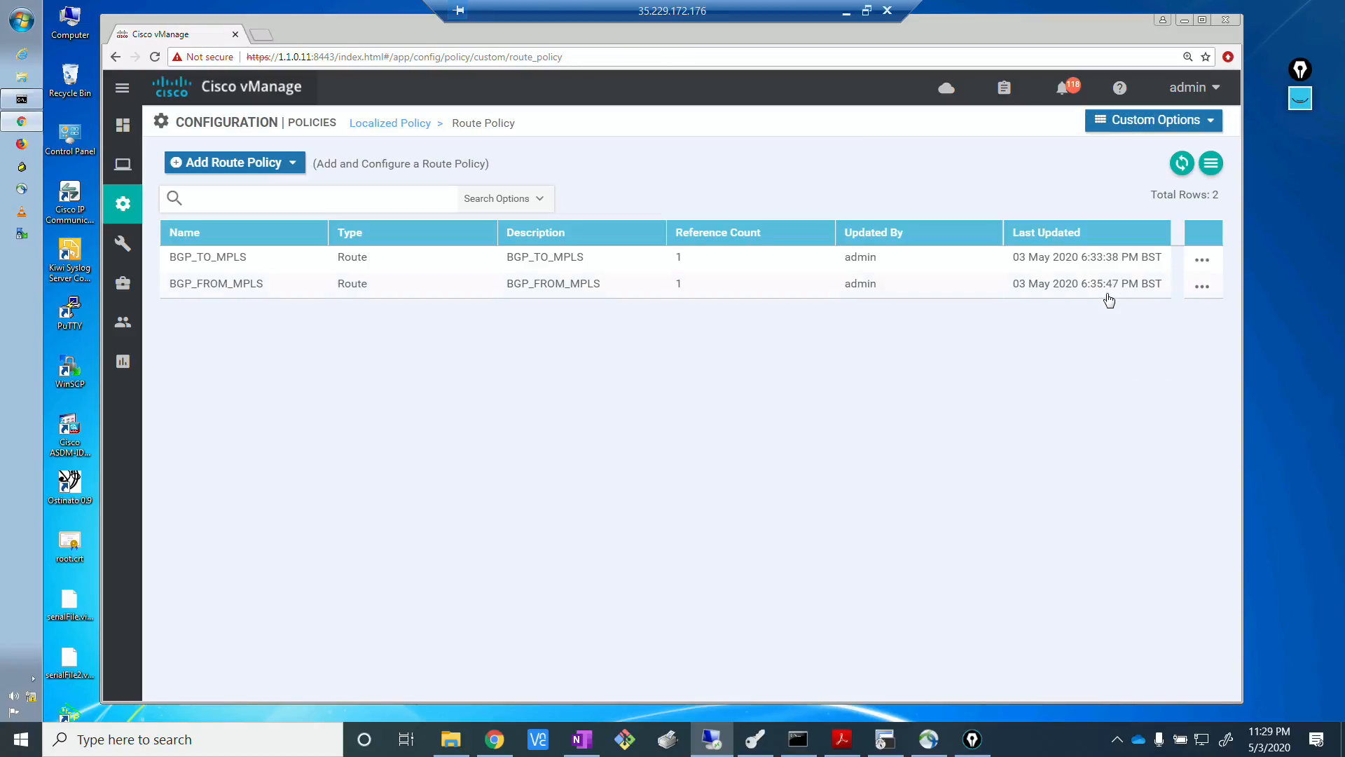
pyautogui.click(284, 166)
pyautogui.click(256, 196)
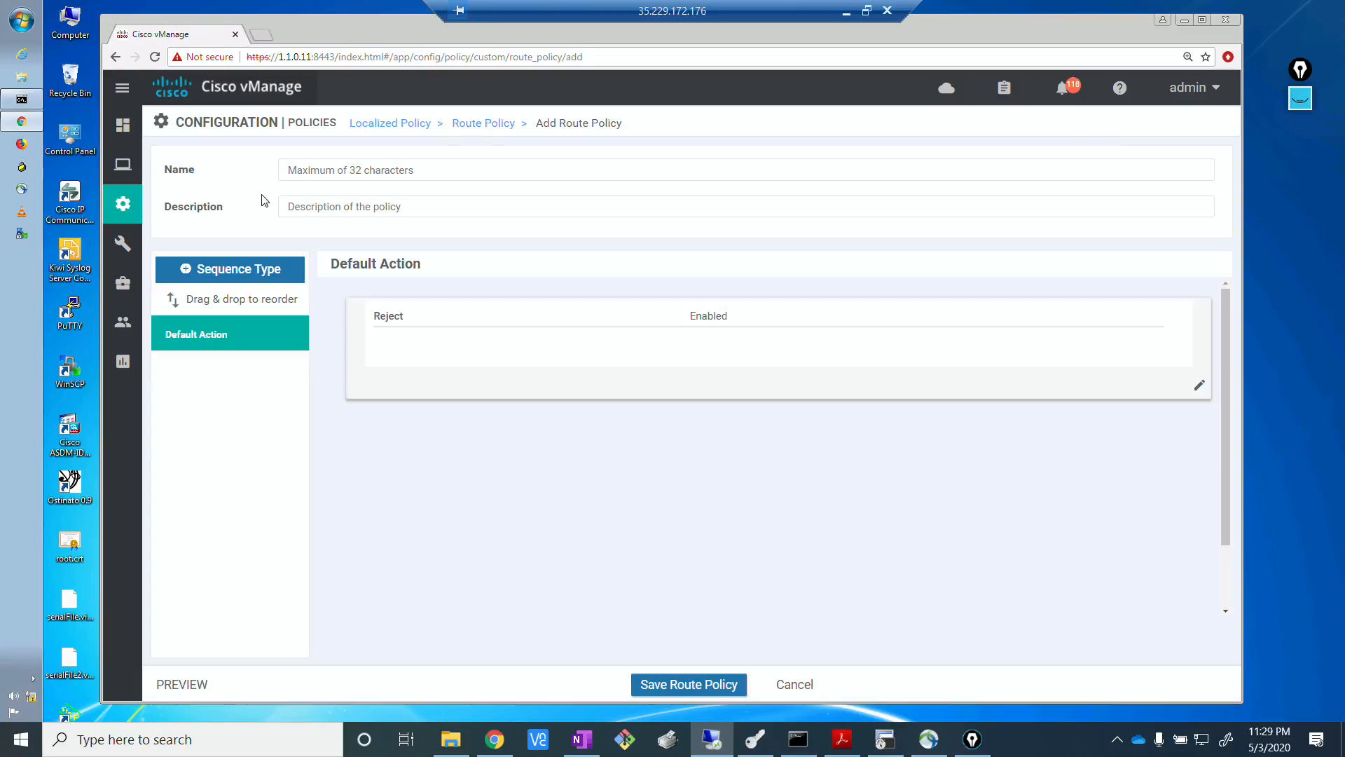
# Name the route policy OSPF_REDIST_FROM_OMP and use the same text as its description.
pyautogui.click(399, 171)
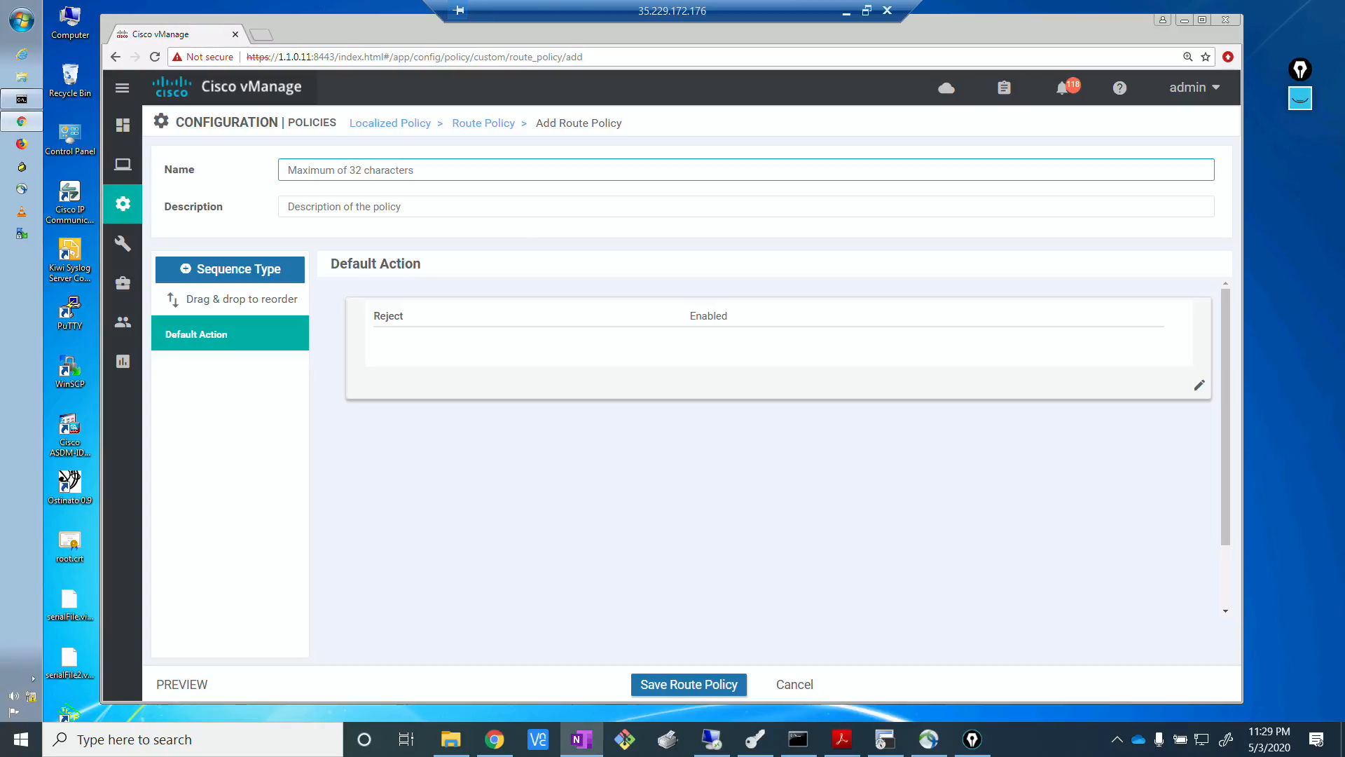
pyautogui.click(325, 167)
pyautogui.write('0')
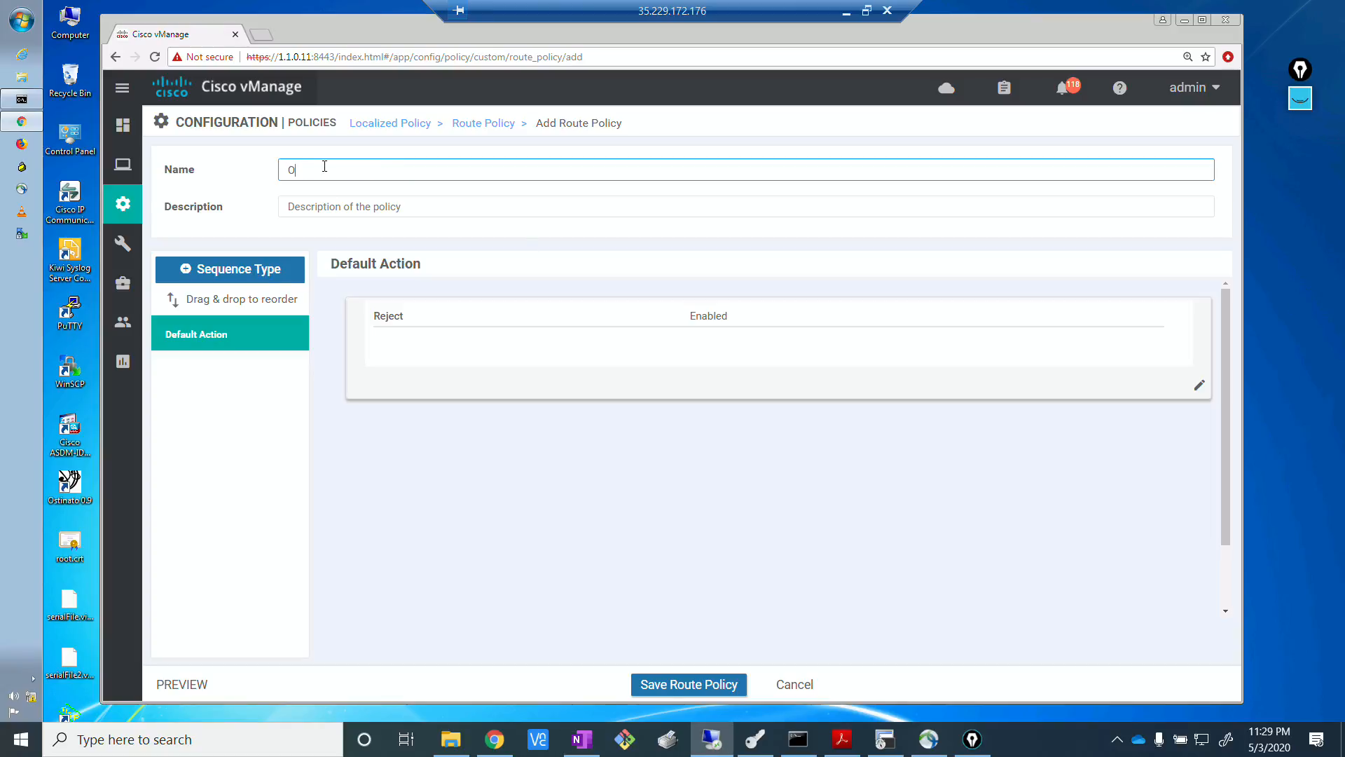
pyautogui.write('SPF_REDIS')
pyautogui.write('T_FROM_OMP')
pyautogui.click(331, 208)
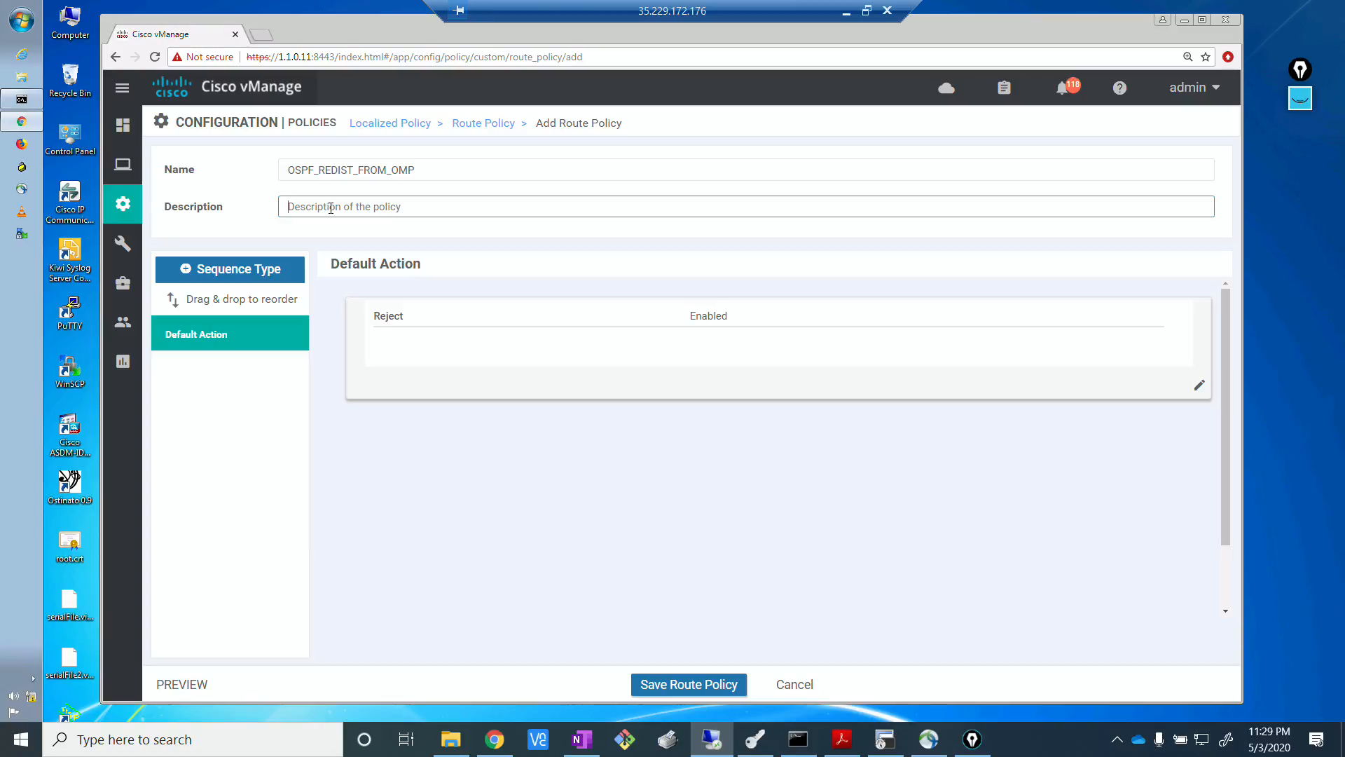
pyautogui.doubleClick(401, 174)
pyautogui.hotkey('ctrl', 'c')
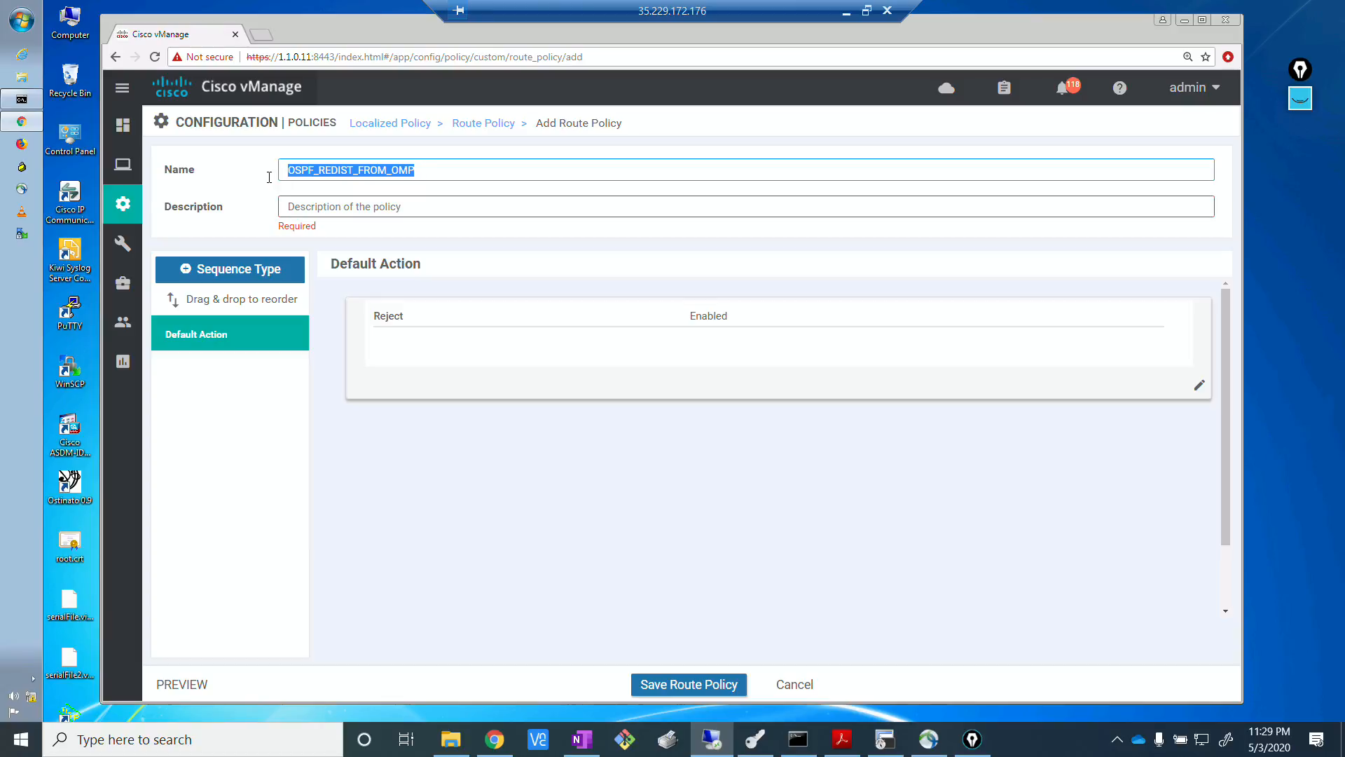
pyautogui.click(397, 209)
pyautogui.hotkey('ctrl', 'v')
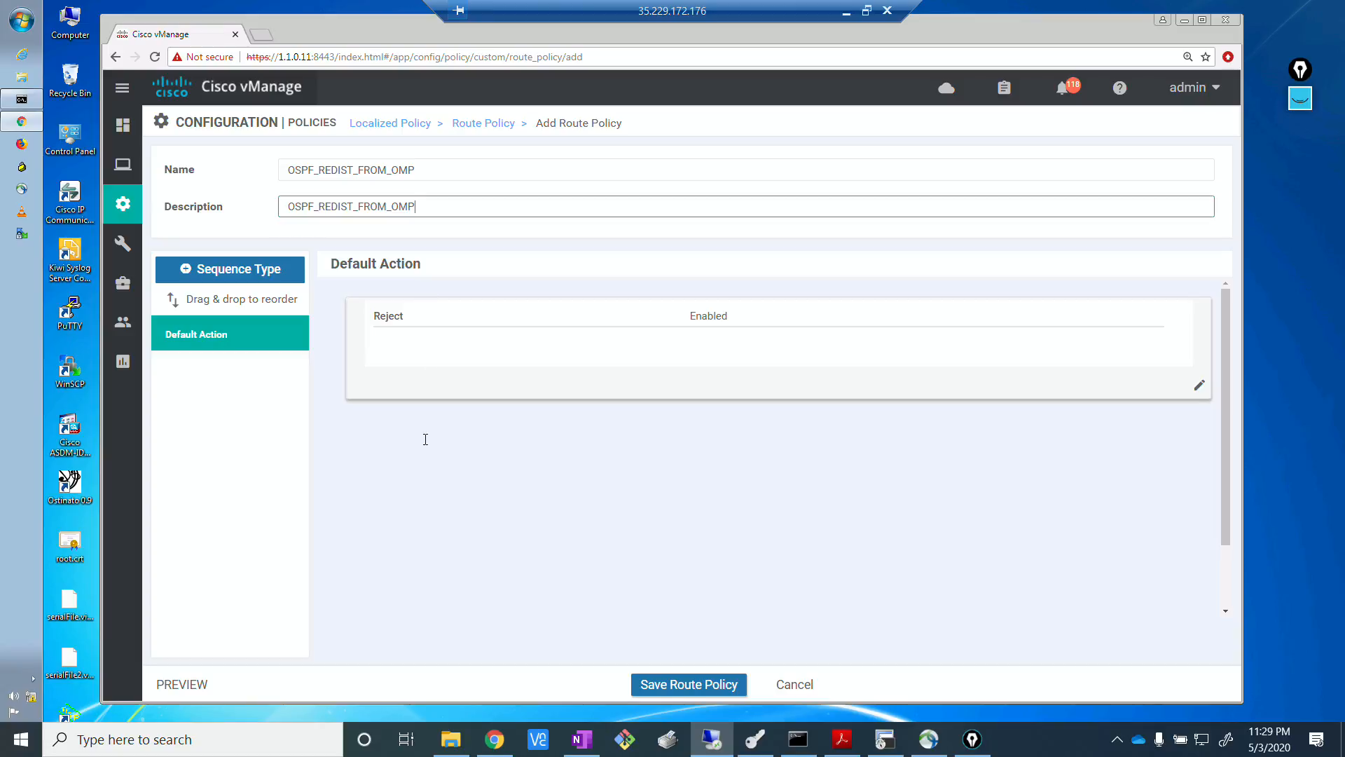
# Add a route sequence with a rule that matches addresses in the PFX_REMOTE_NET prefix list.
pyautogui.click(254, 277)
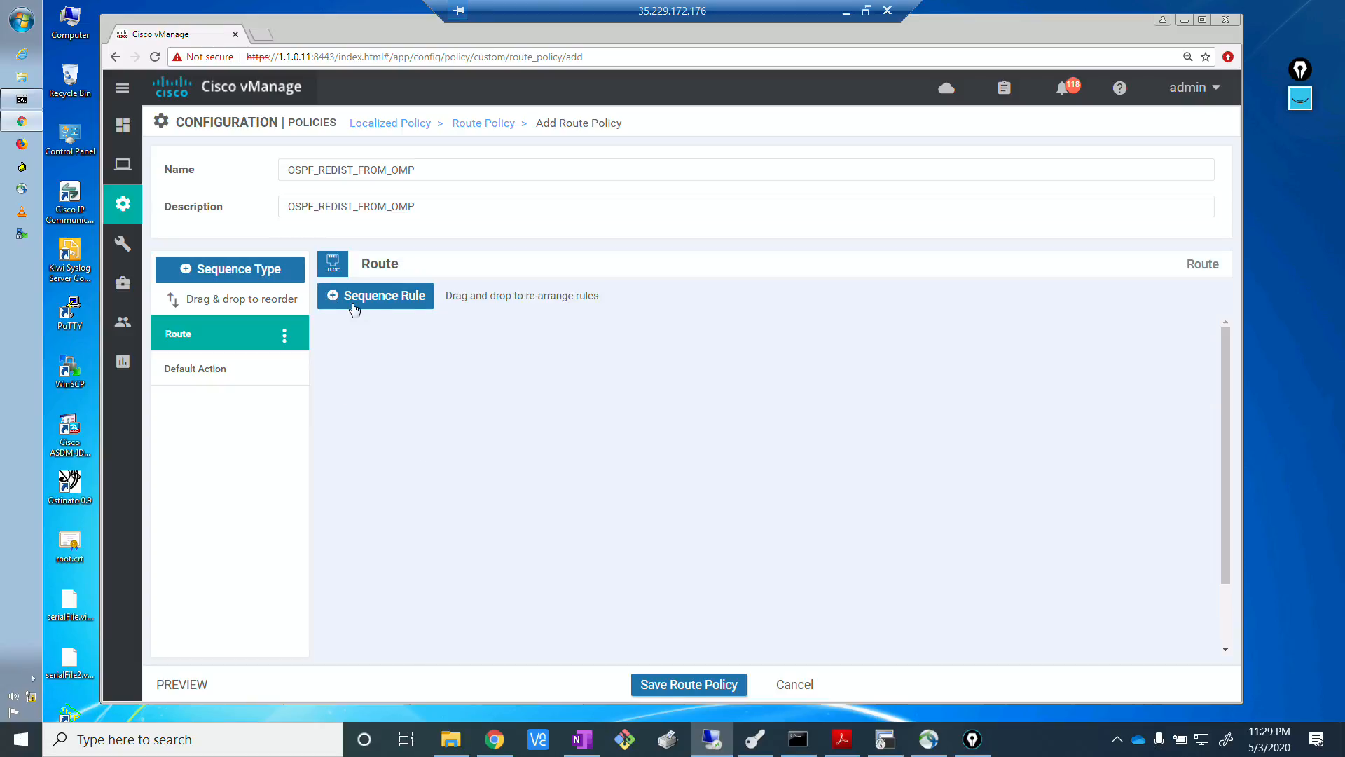
pyautogui.click(379, 295)
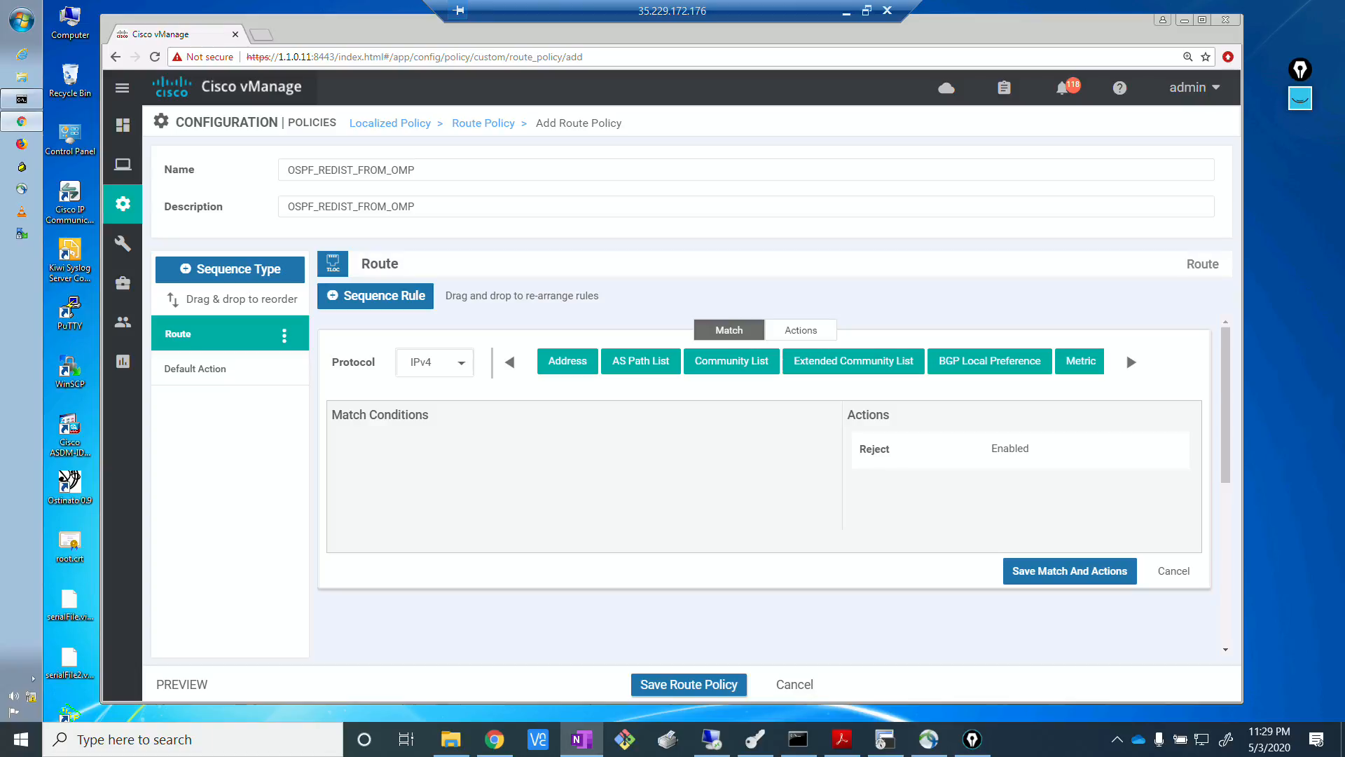
pyautogui.click(564, 367)
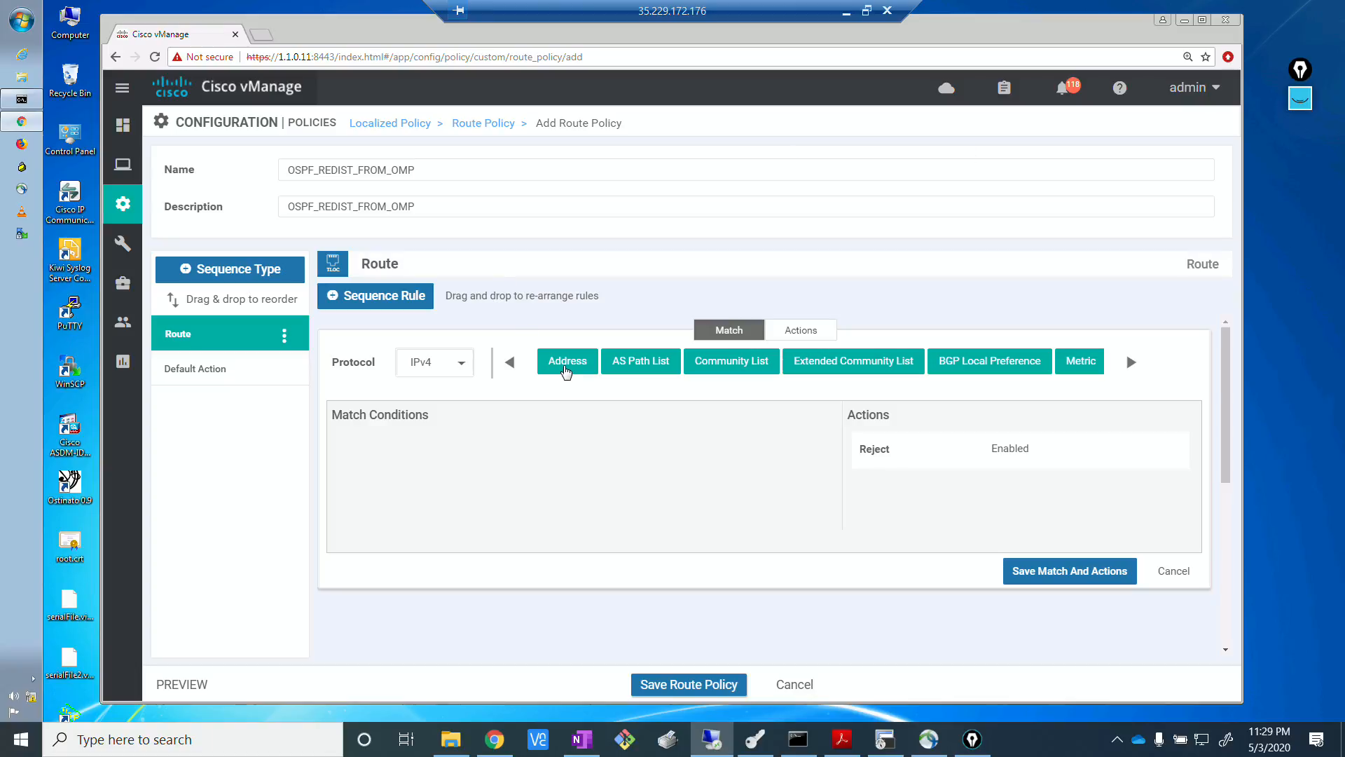
pyautogui.click(452, 477)
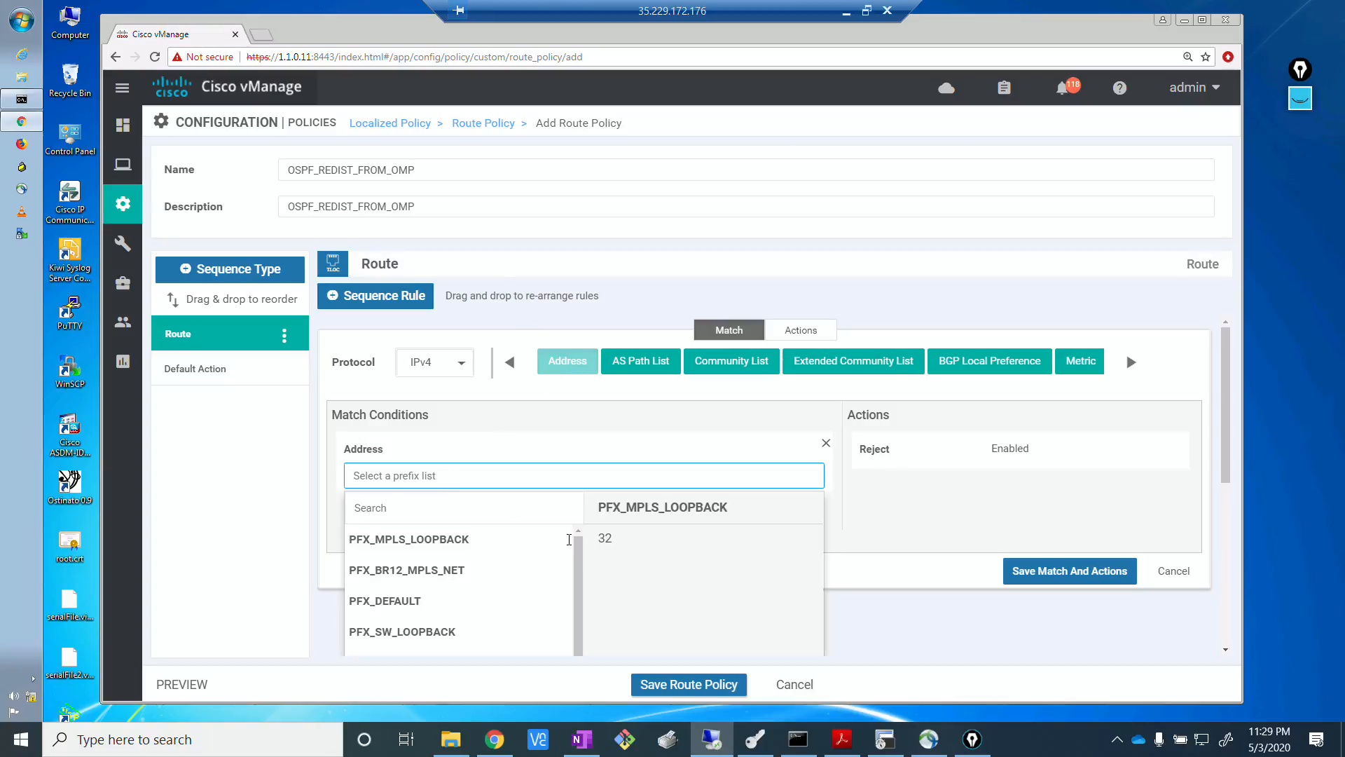
pyautogui.moveTo(579, 556); pyautogui.dragTo(577, 609)
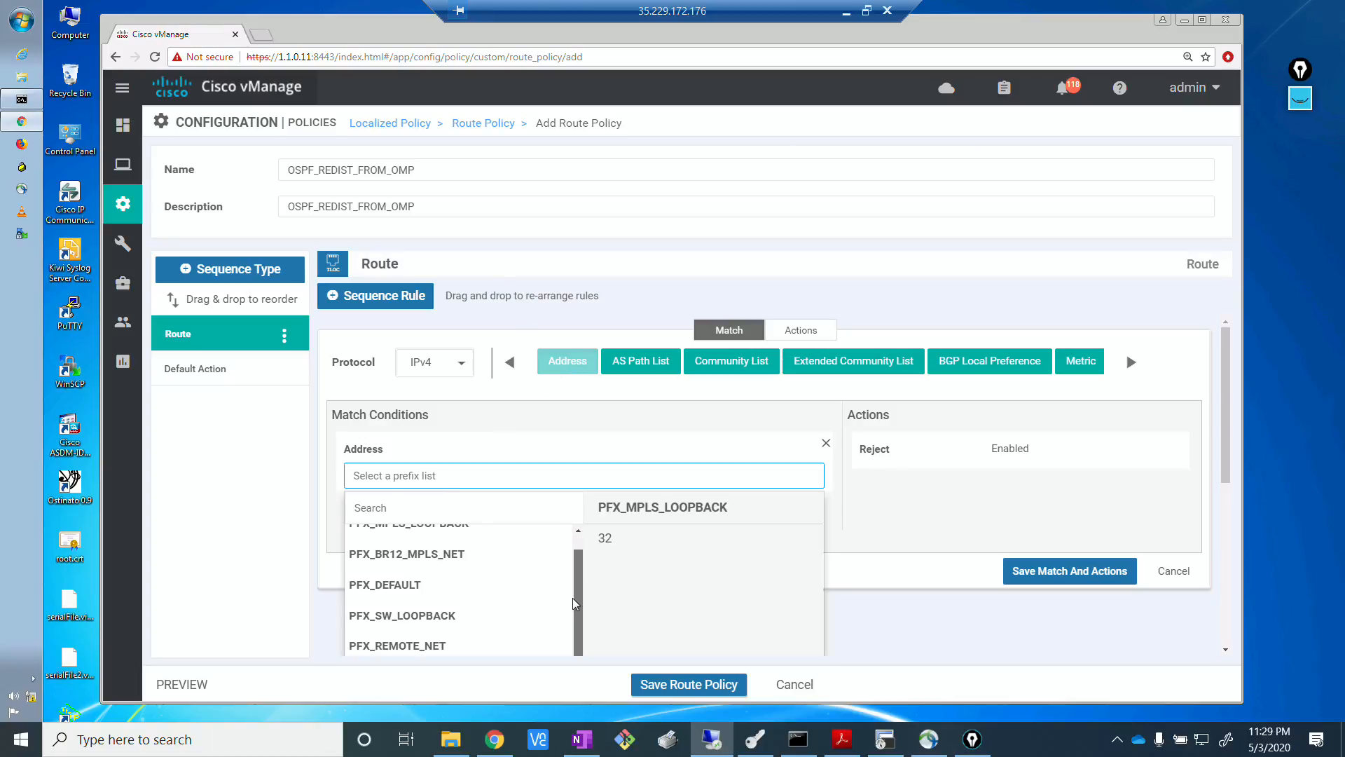
pyautogui.click(449, 646)
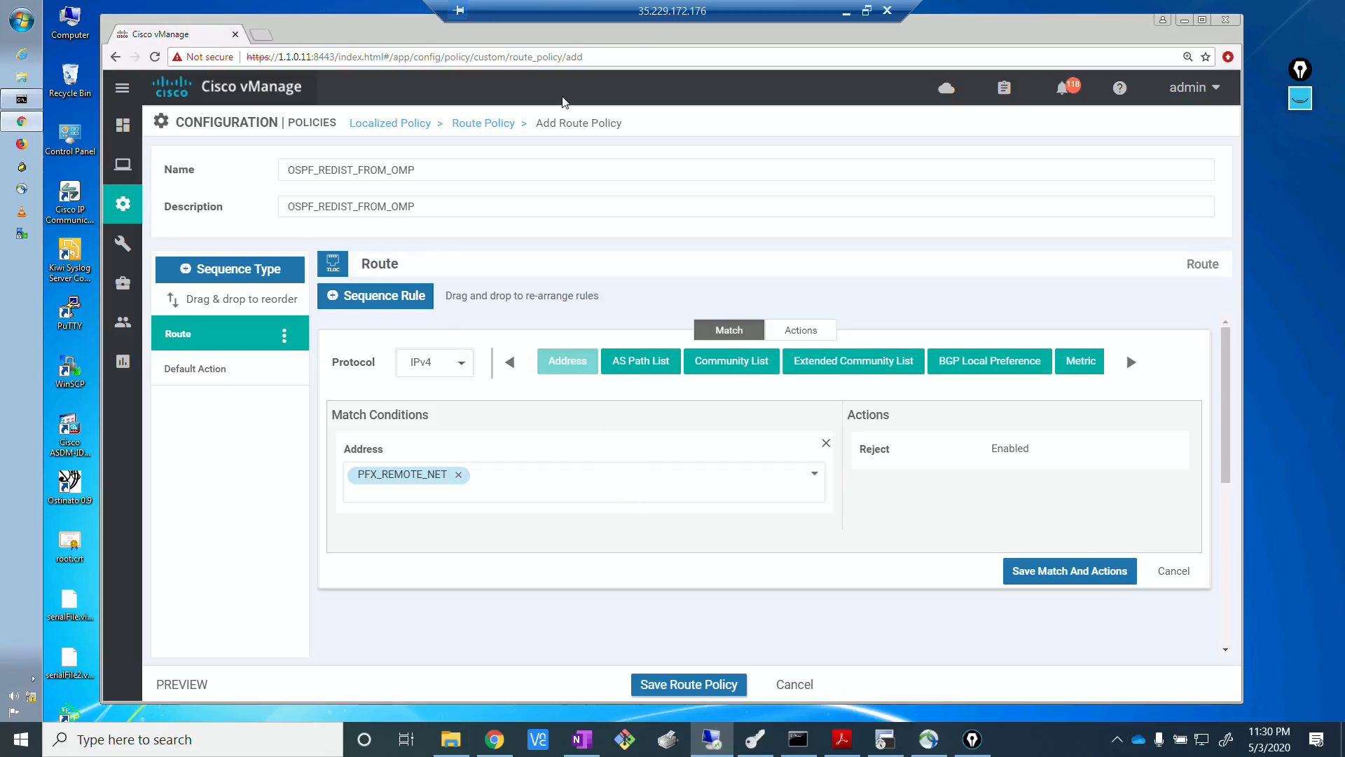
# Check the redistribution notes drawn over the EVE topology and set the PFX_REMOTE_NET rule to Accept with metric 10.
pyautogui.click(498, 742)
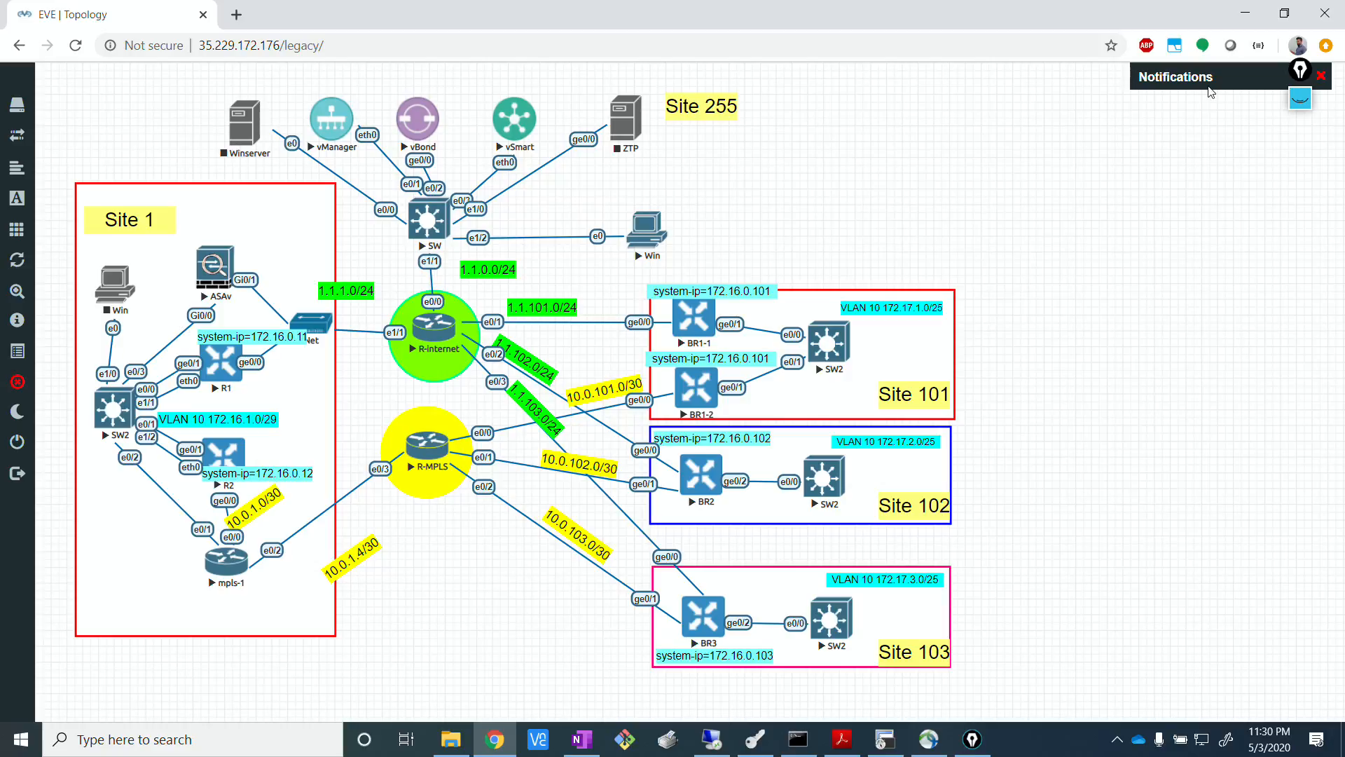
pyautogui.click(1300, 98)
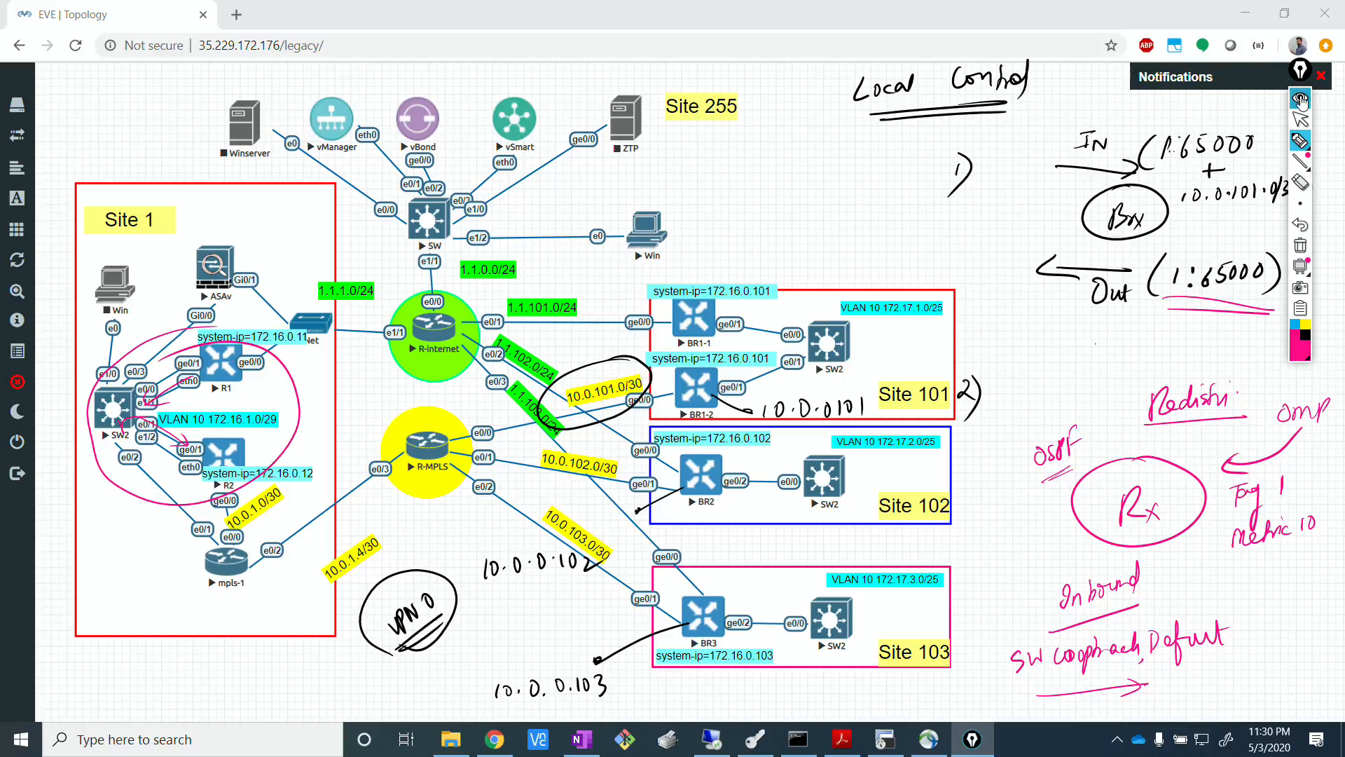
pyautogui.click(1299, 70)
pyautogui.click(712, 739)
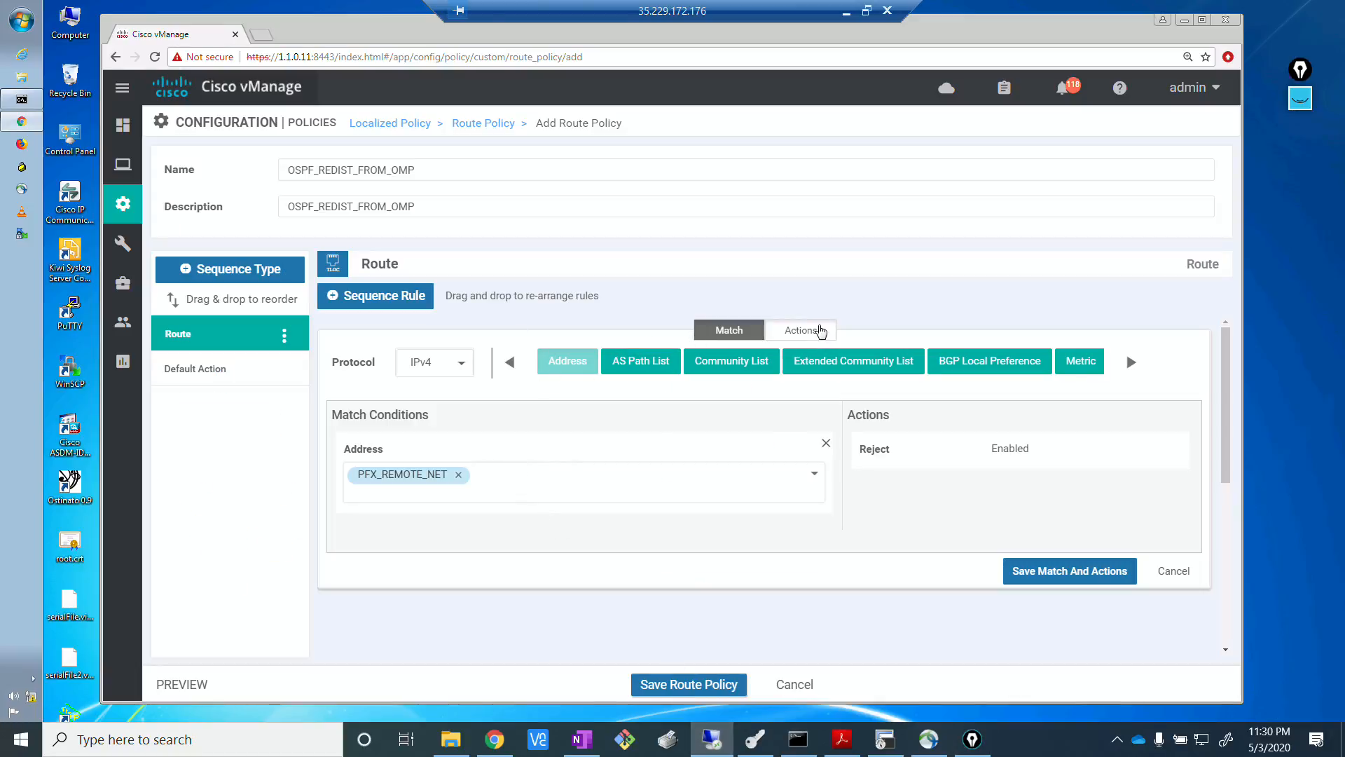
pyautogui.click(817, 331)
pyautogui.click(504, 367)
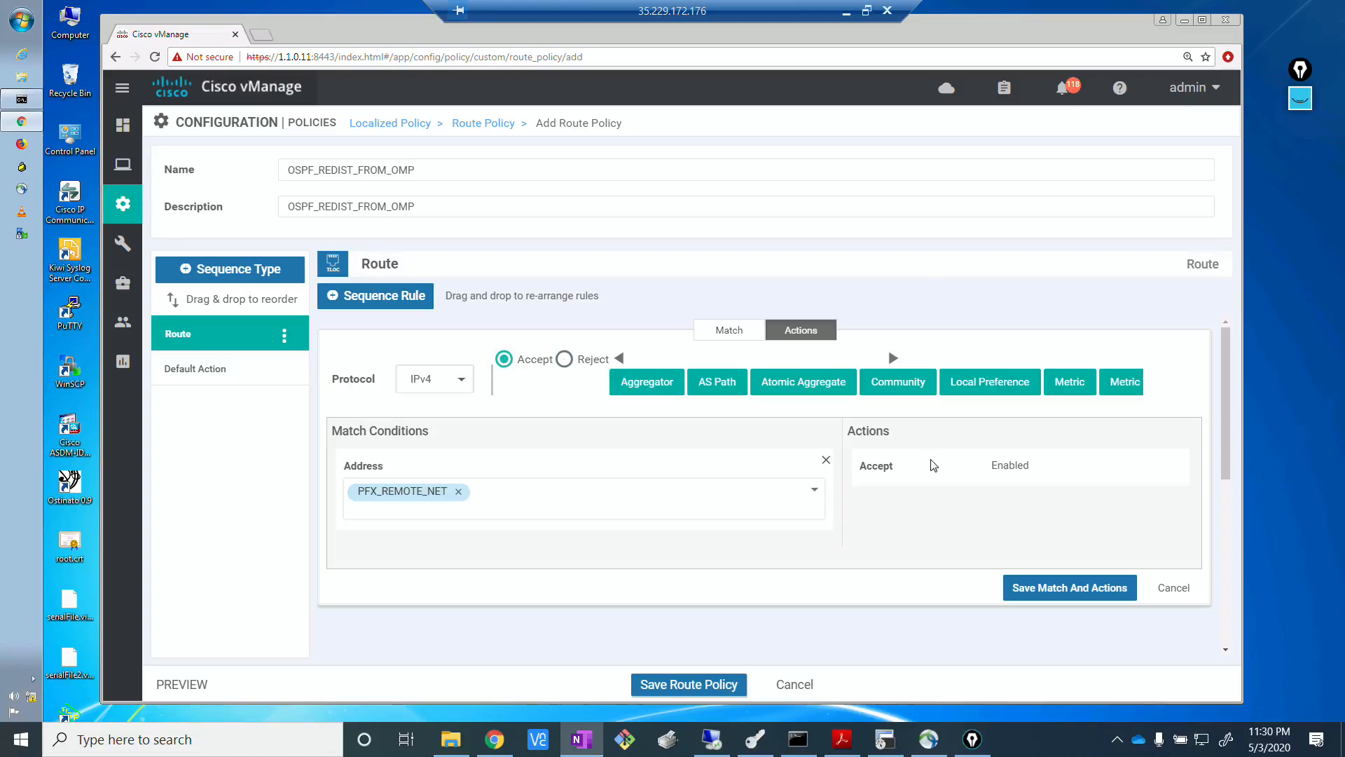
pyautogui.click(1070, 385)
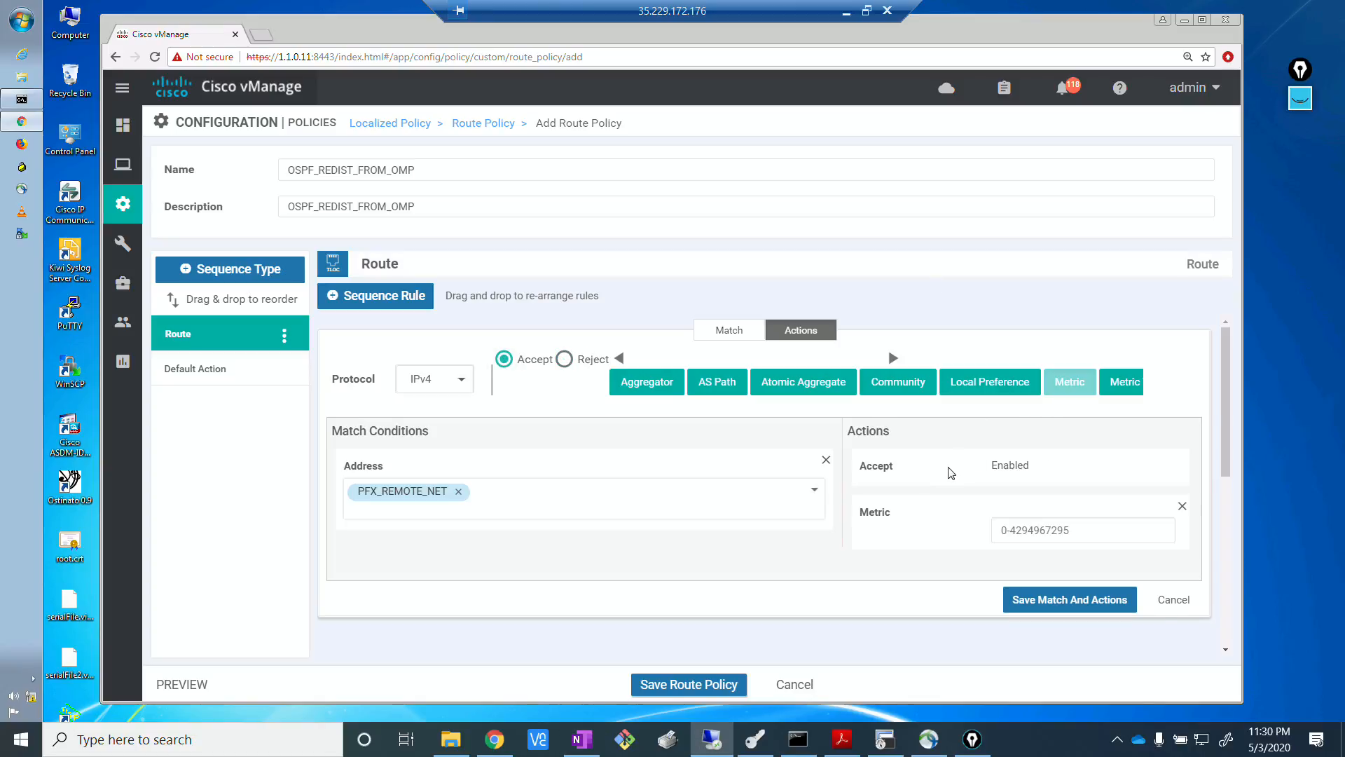
pyautogui.click(1061, 531)
pyautogui.write('10')
# Switch to the SW2 terminal session and examine the metrics of the OSPF external routes to the 172.17.x.0 branch subnets.
pyautogui.click(885, 739)
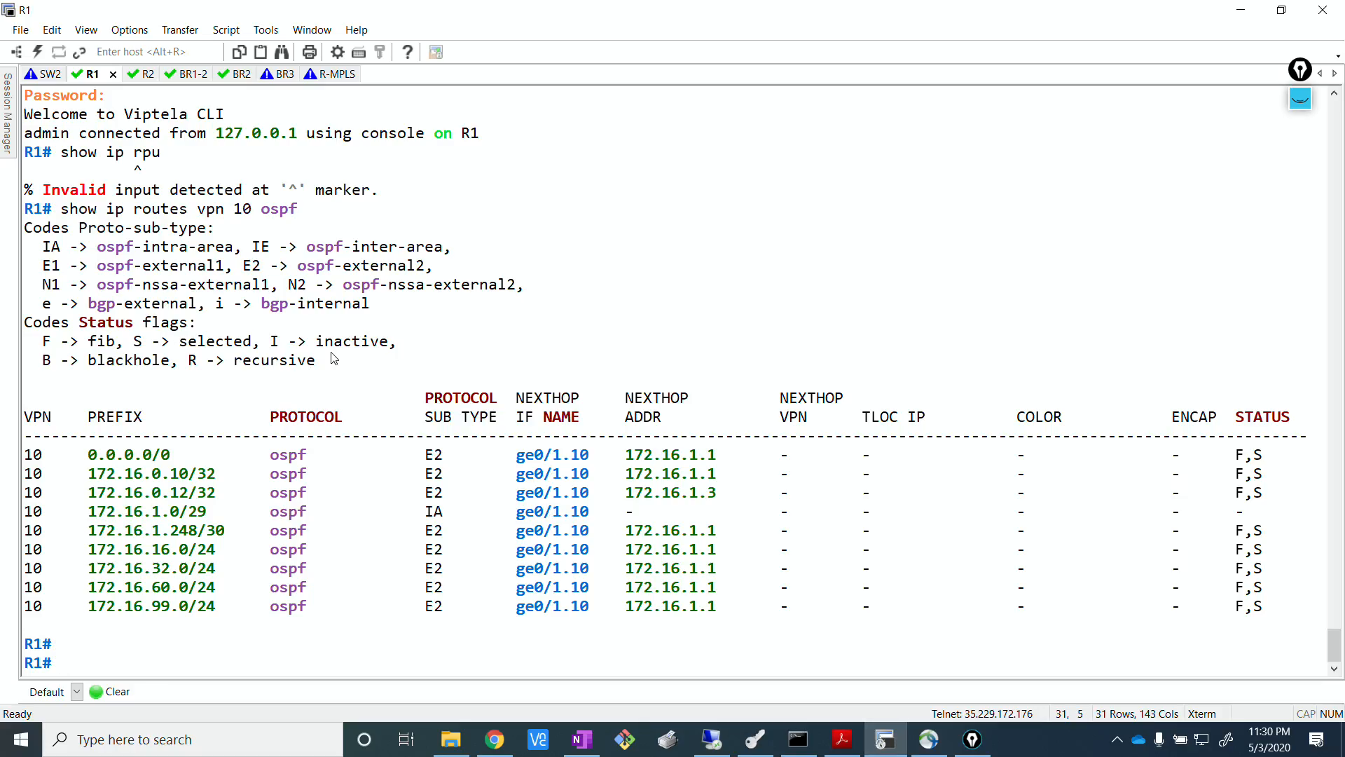
pyautogui.click(46, 75)
pyautogui.scroll(5, 319, 315)
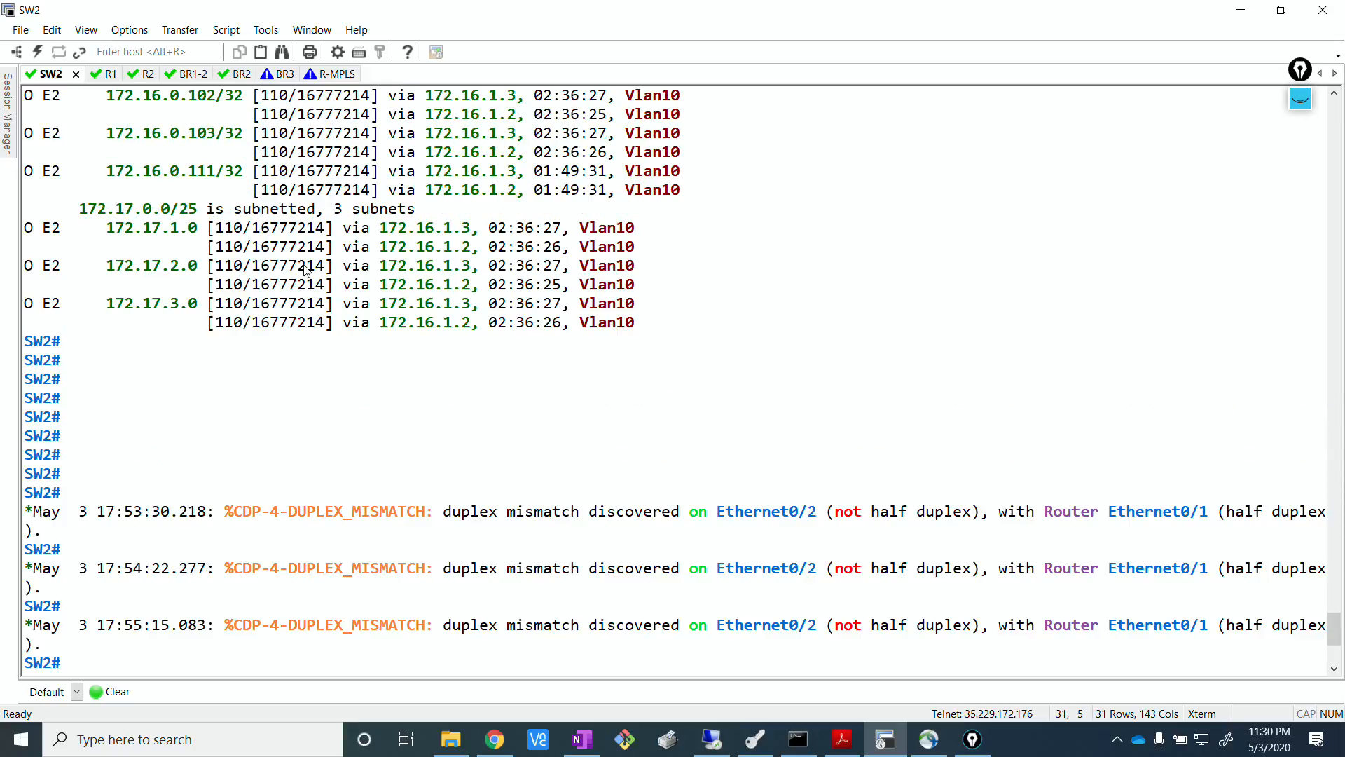
pyautogui.moveTo(244, 228); pyautogui.dragTo(324, 238)
pyautogui.click(324, 238)
pyautogui.click(1254, 16)
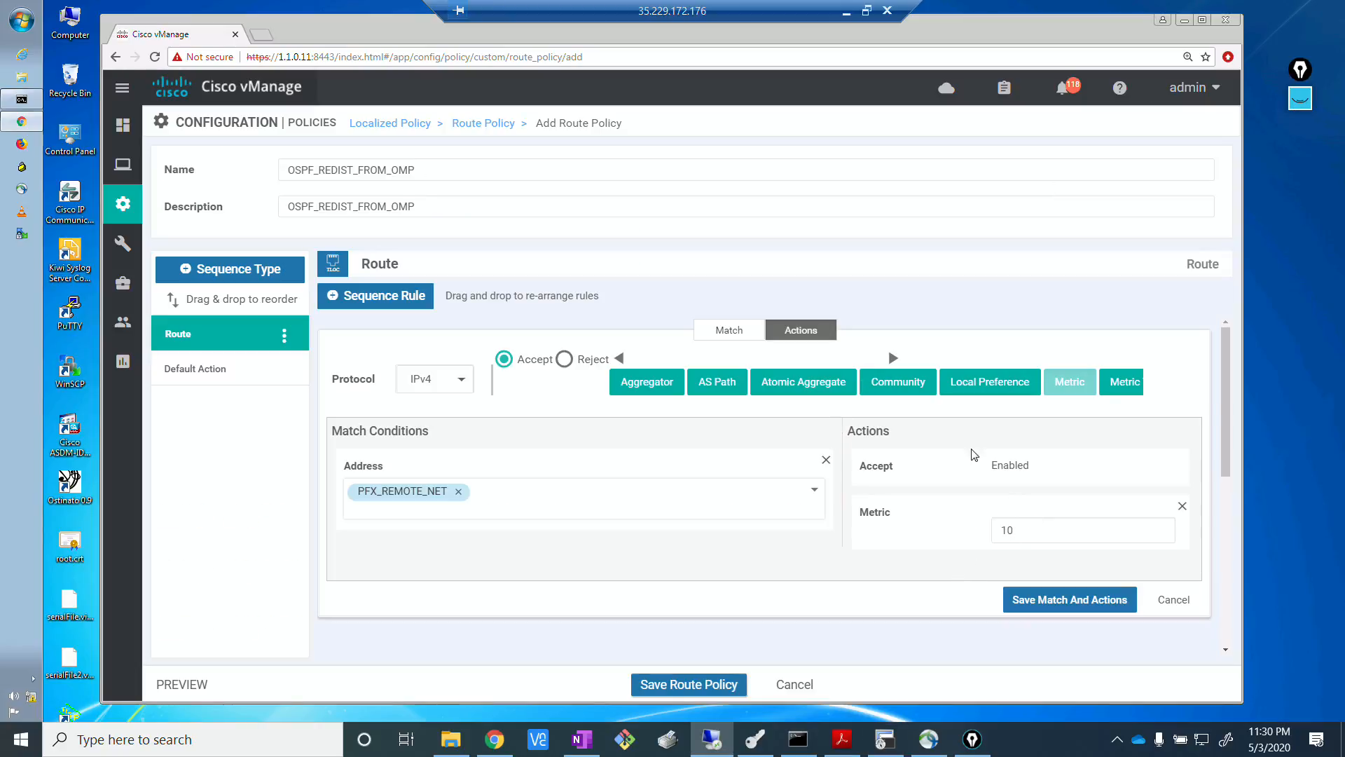
# Add a metric type action to the PFX_REMOTE_NET rule and set it to type1.
pyautogui.click(1130, 384)
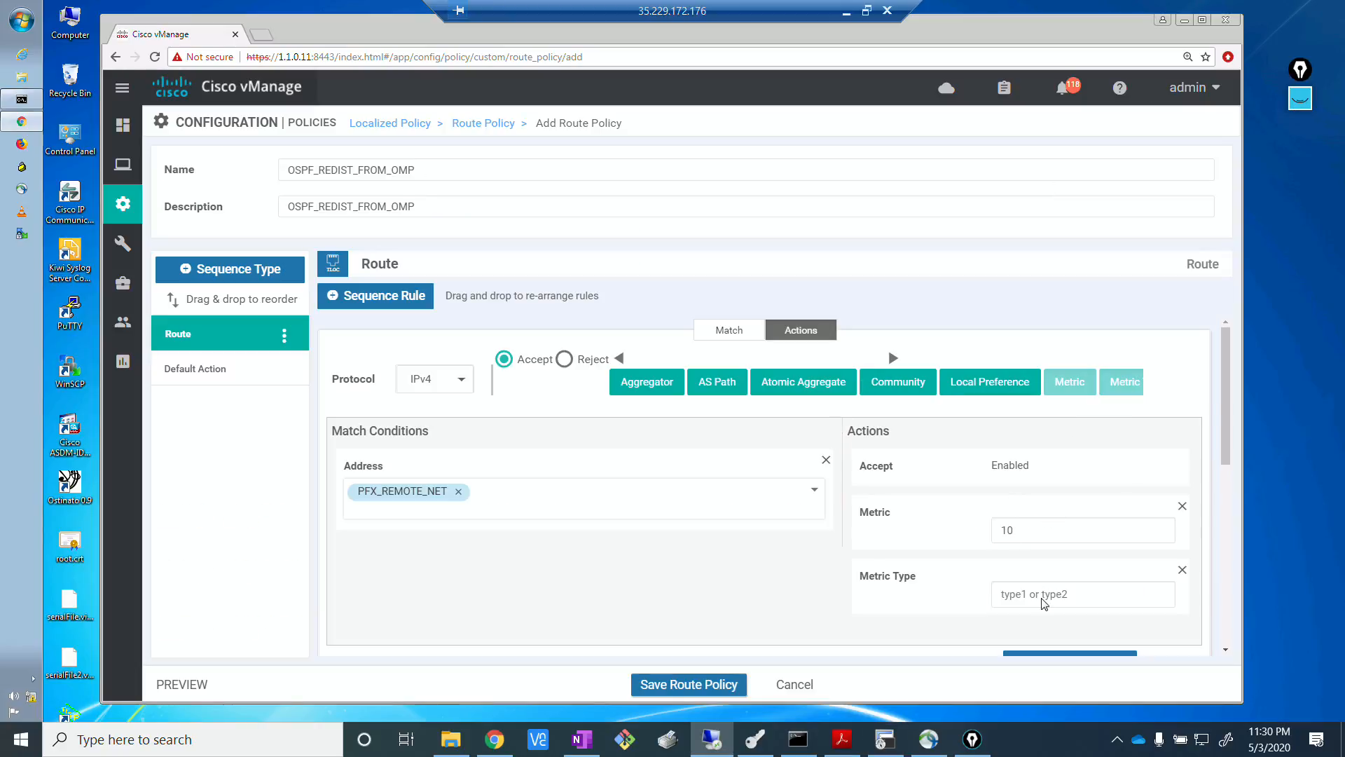
pyautogui.click(1044, 596)
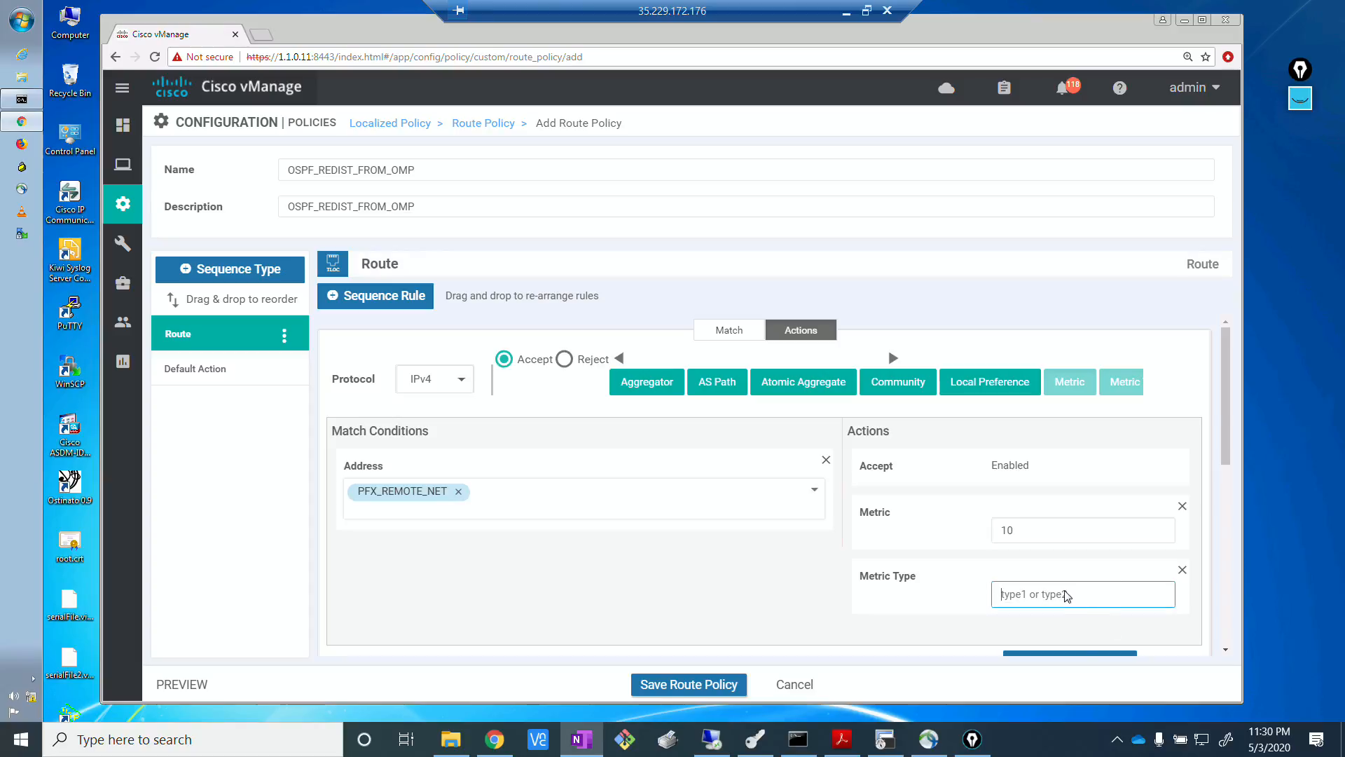
pyautogui.write('type1')
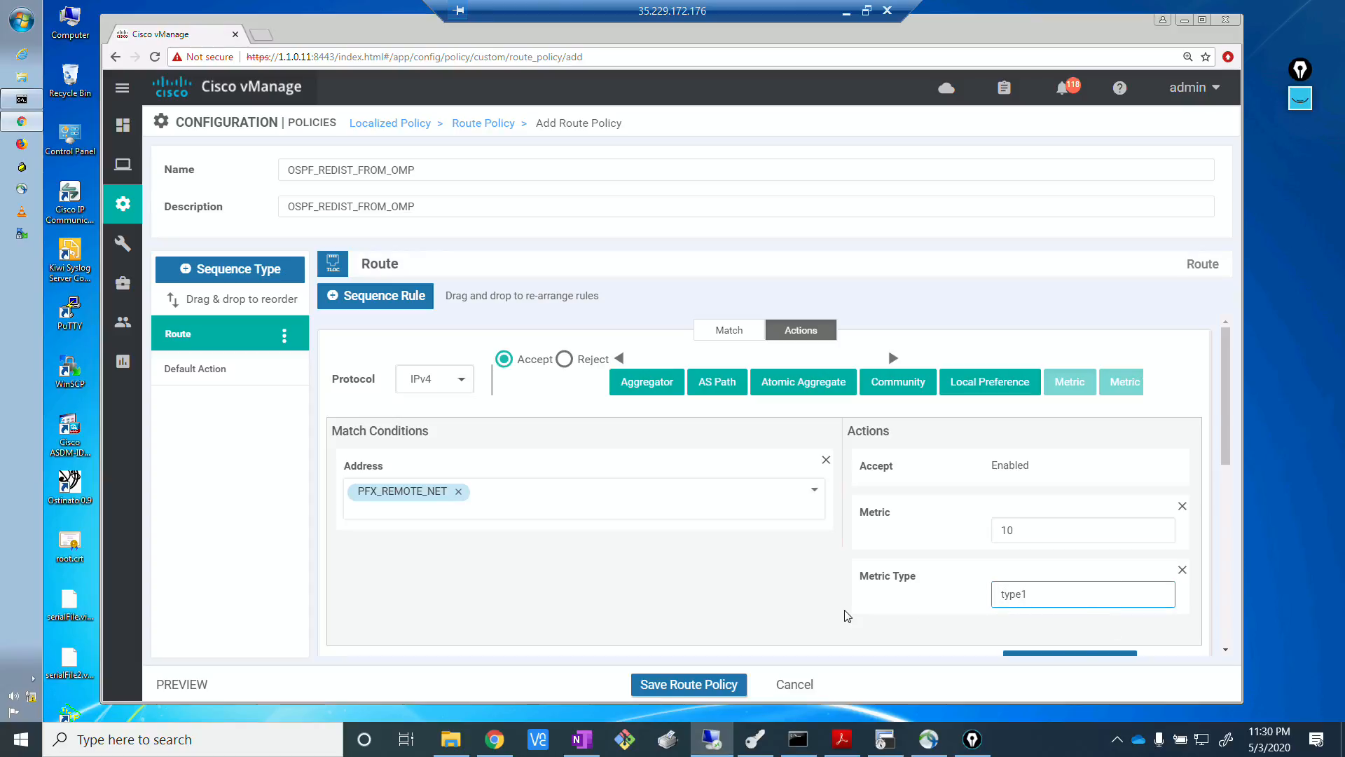
pyautogui.click(884, 593)
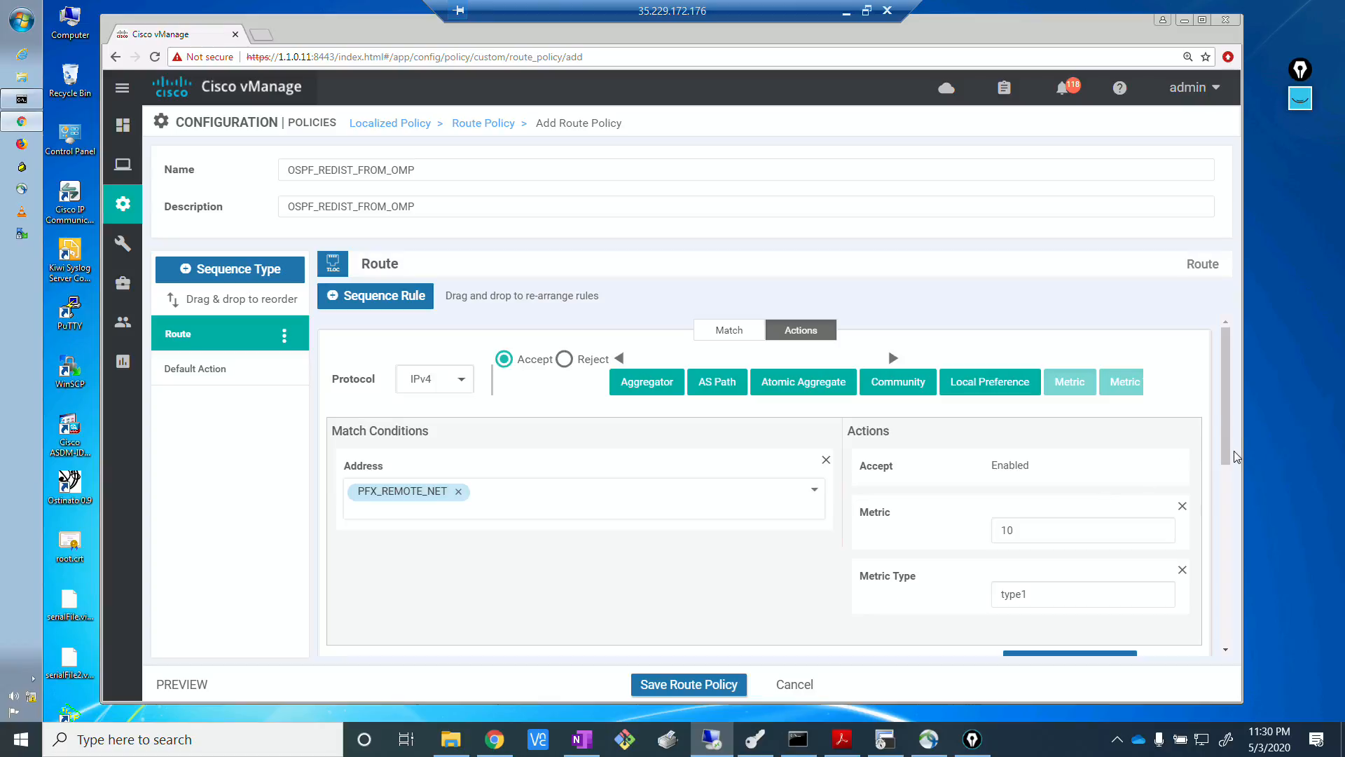
# Add an OSPF Tag action with value 1 to the PFX_REMOTE_NET rule and save its match and actions.
pyautogui.scroll(-1, 1227, 499)
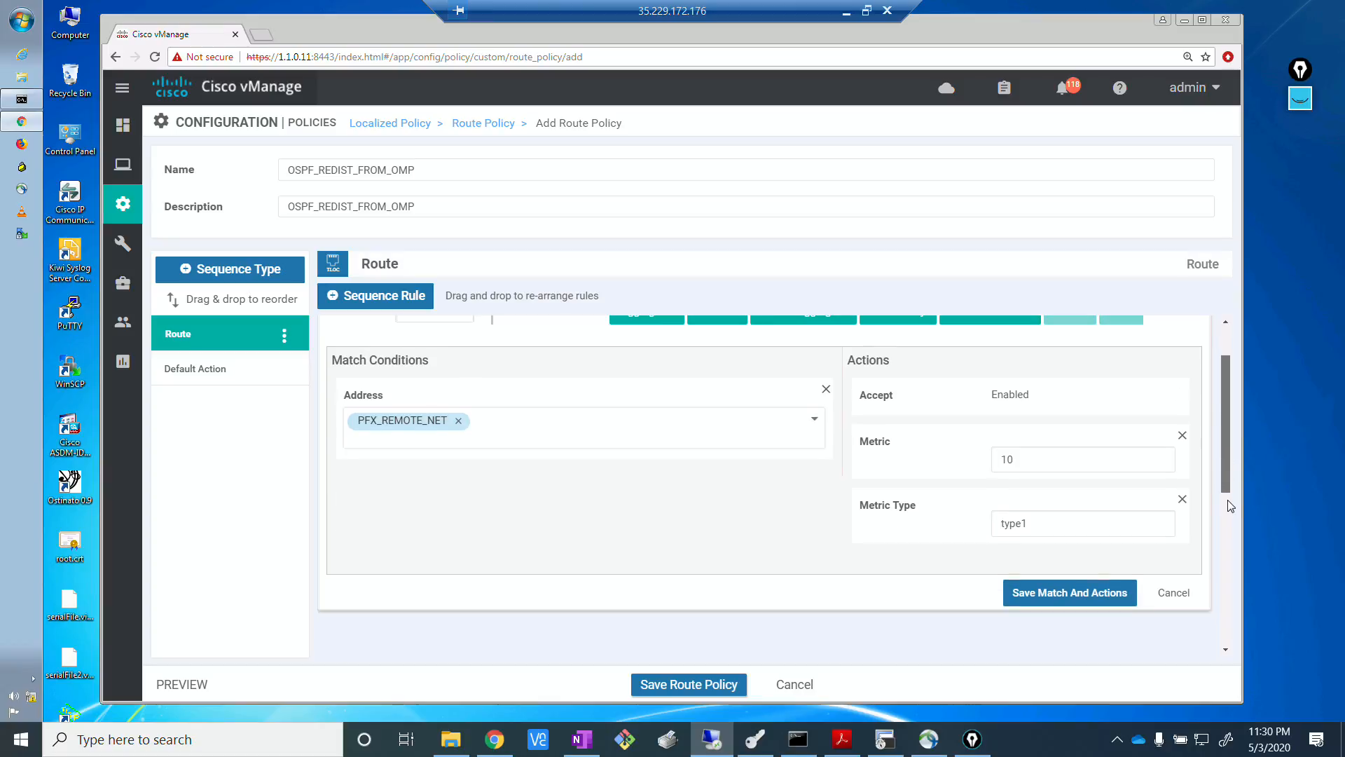
pyautogui.moveTo(1227, 499); pyautogui.dragTo(1227, 517)
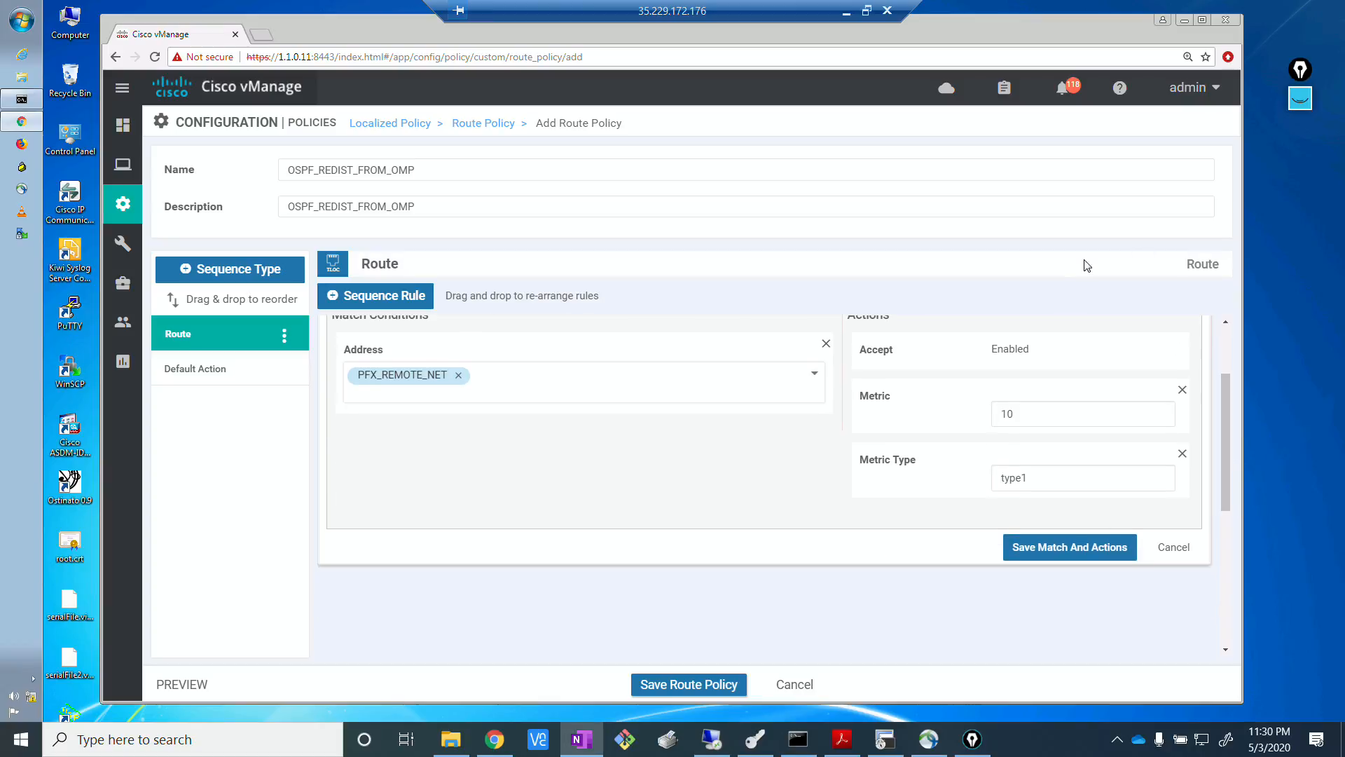
pyautogui.click(1225, 439)
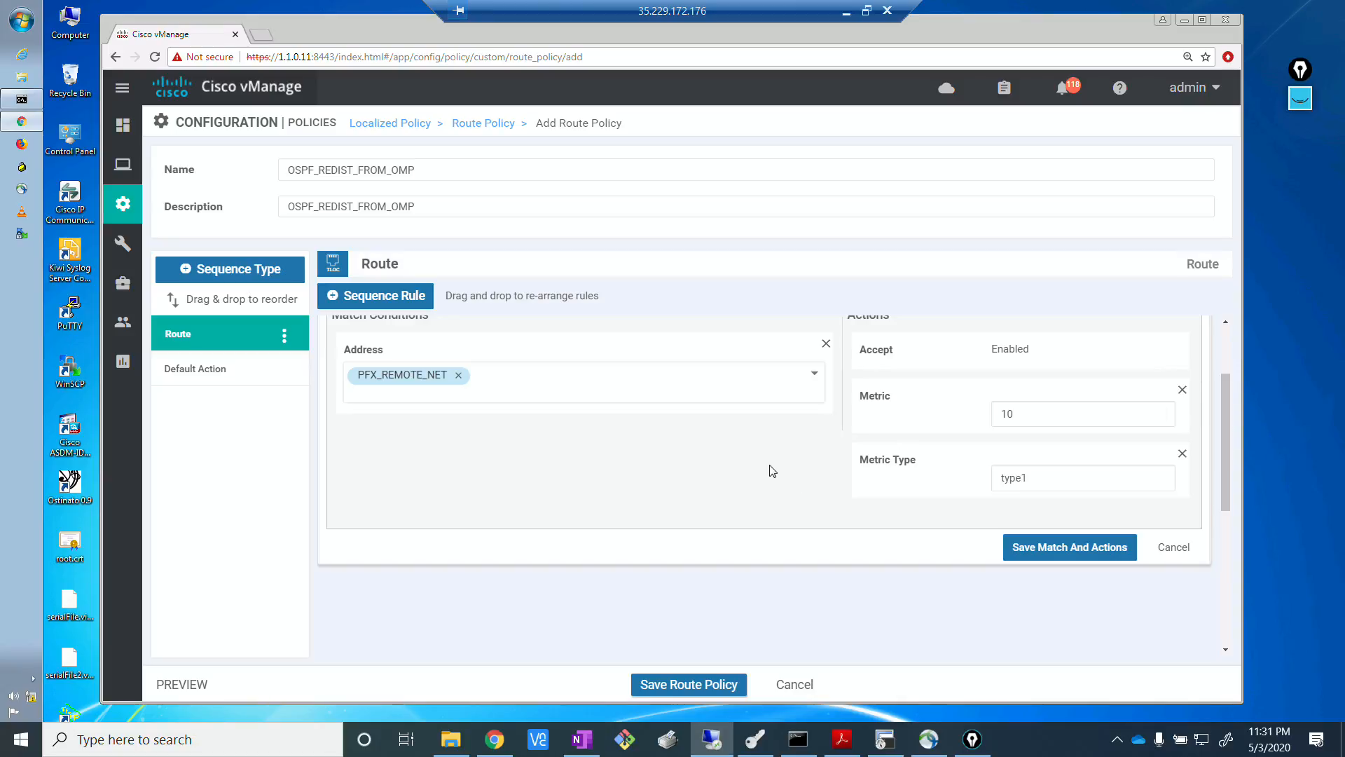
pyautogui.scroll(2, 771, 469)
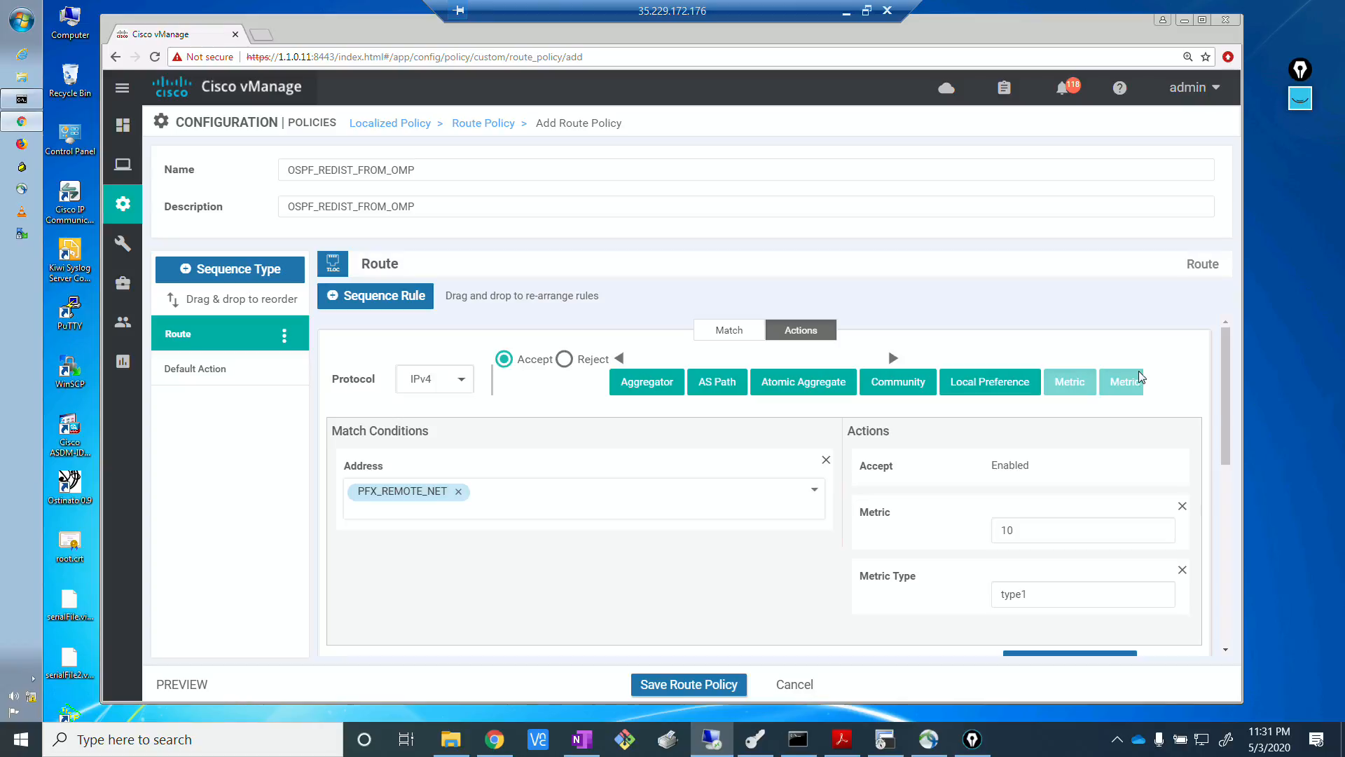
pyautogui.click(894, 360)
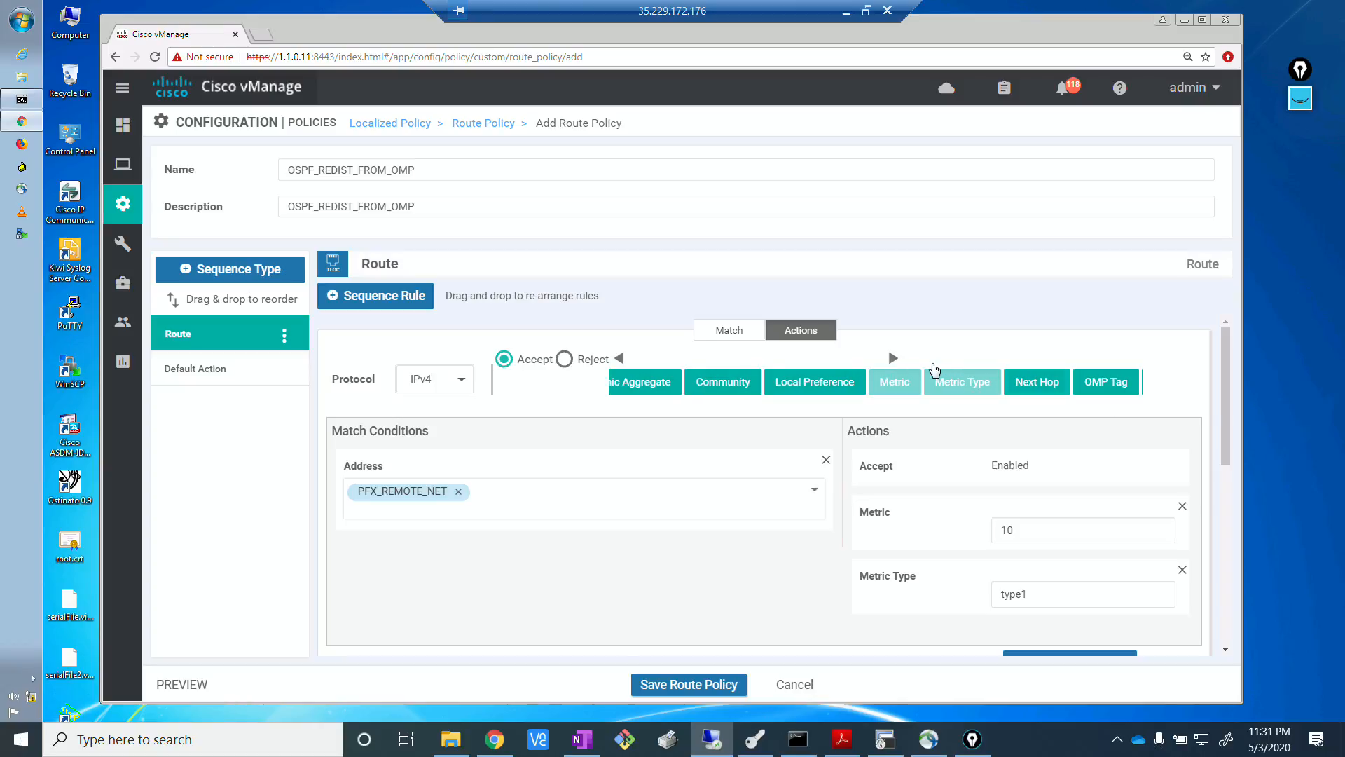
pyautogui.click(891, 359)
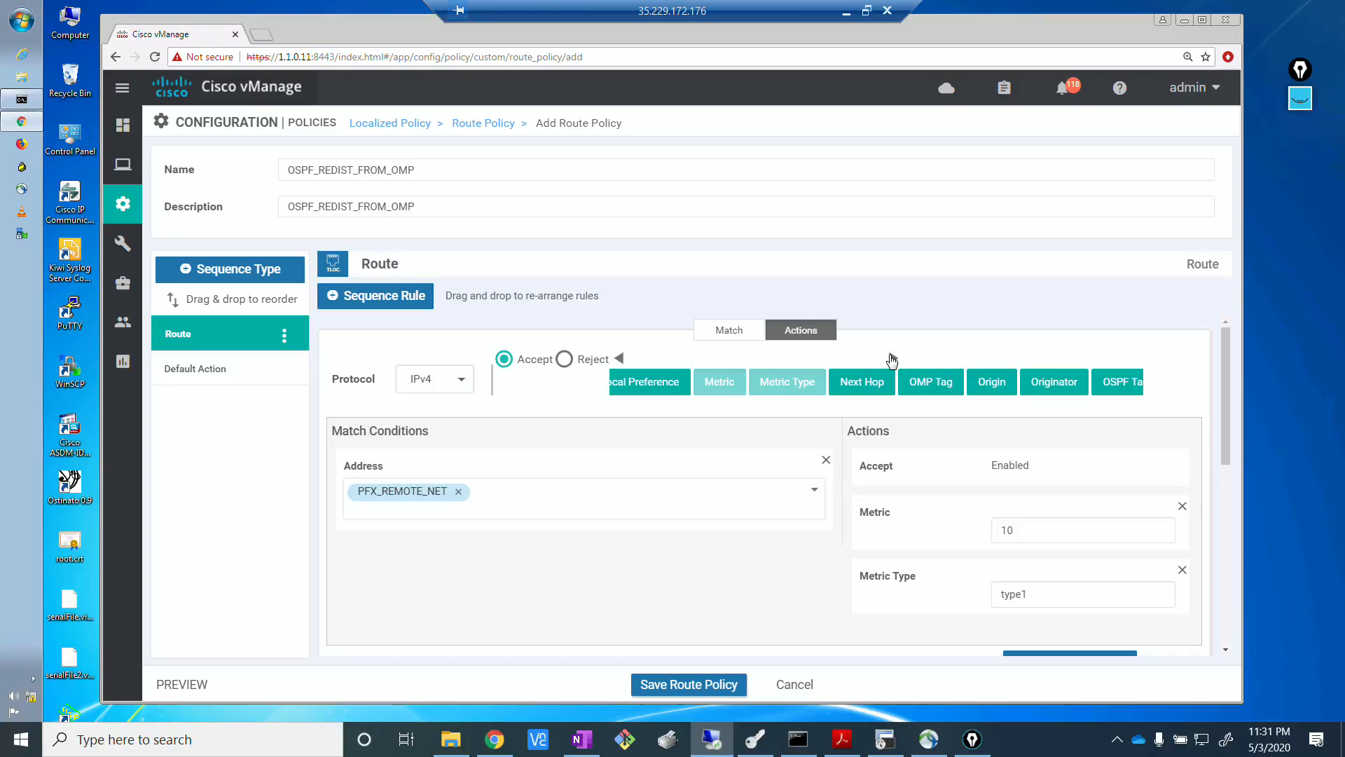
pyautogui.click(1121, 389)
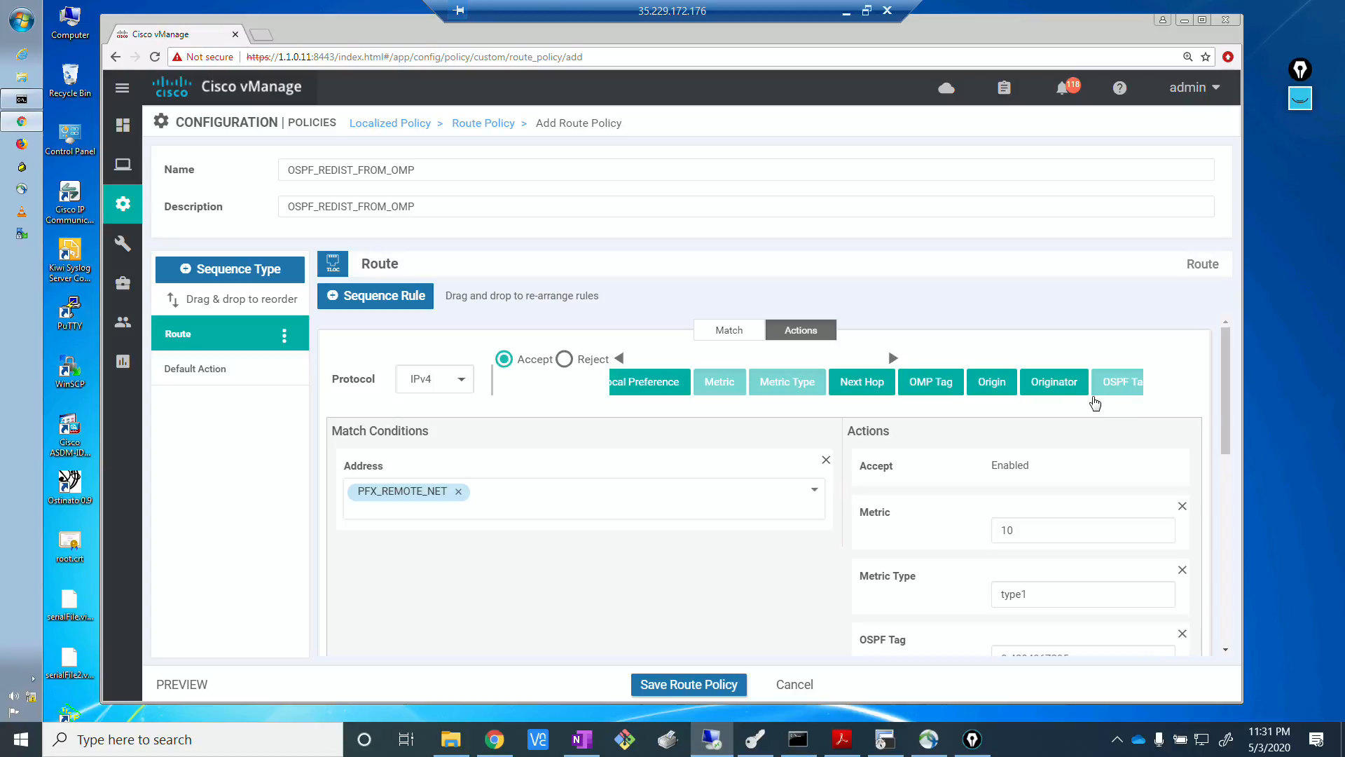
pyautogui.moveTo(1226, 447); pyautogui.dragTo(1226, 513)
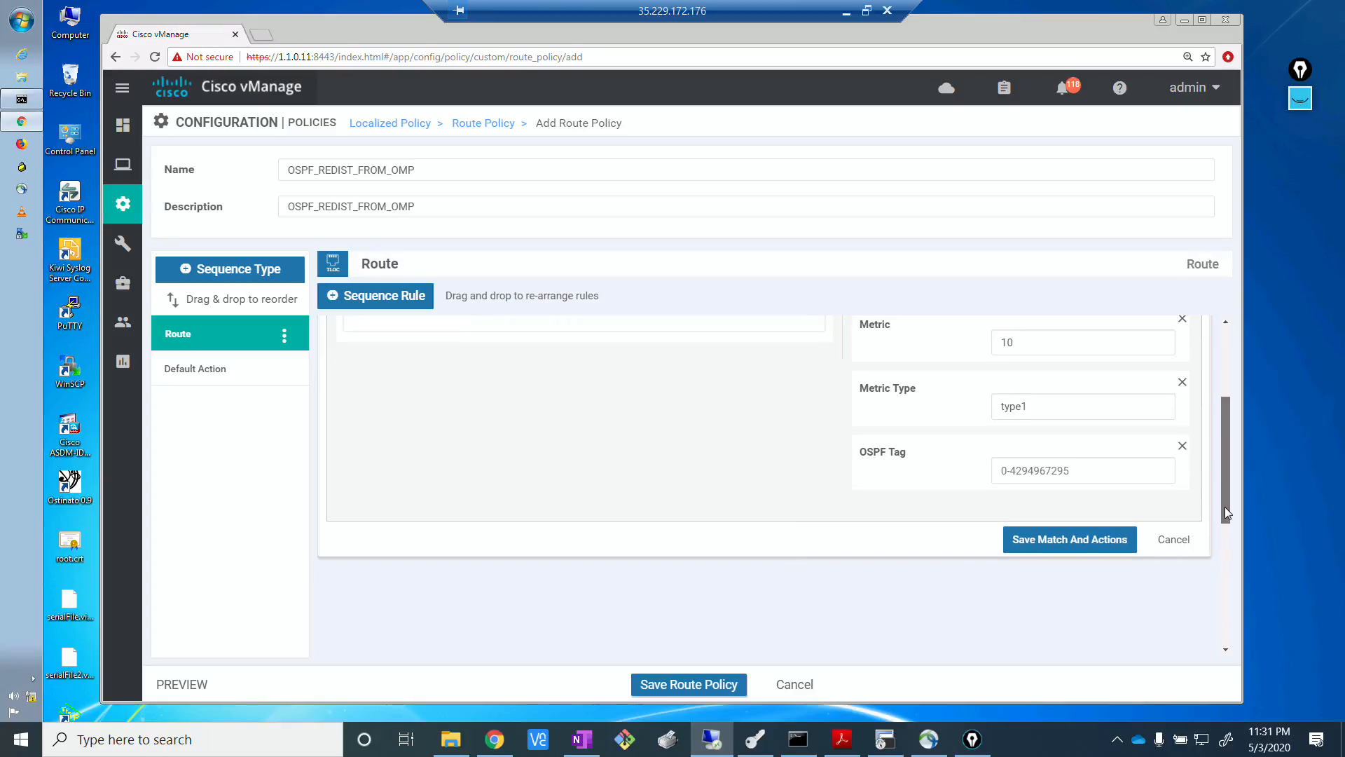
pyautogui.click(1029, 469)
pyautogui.write('1')
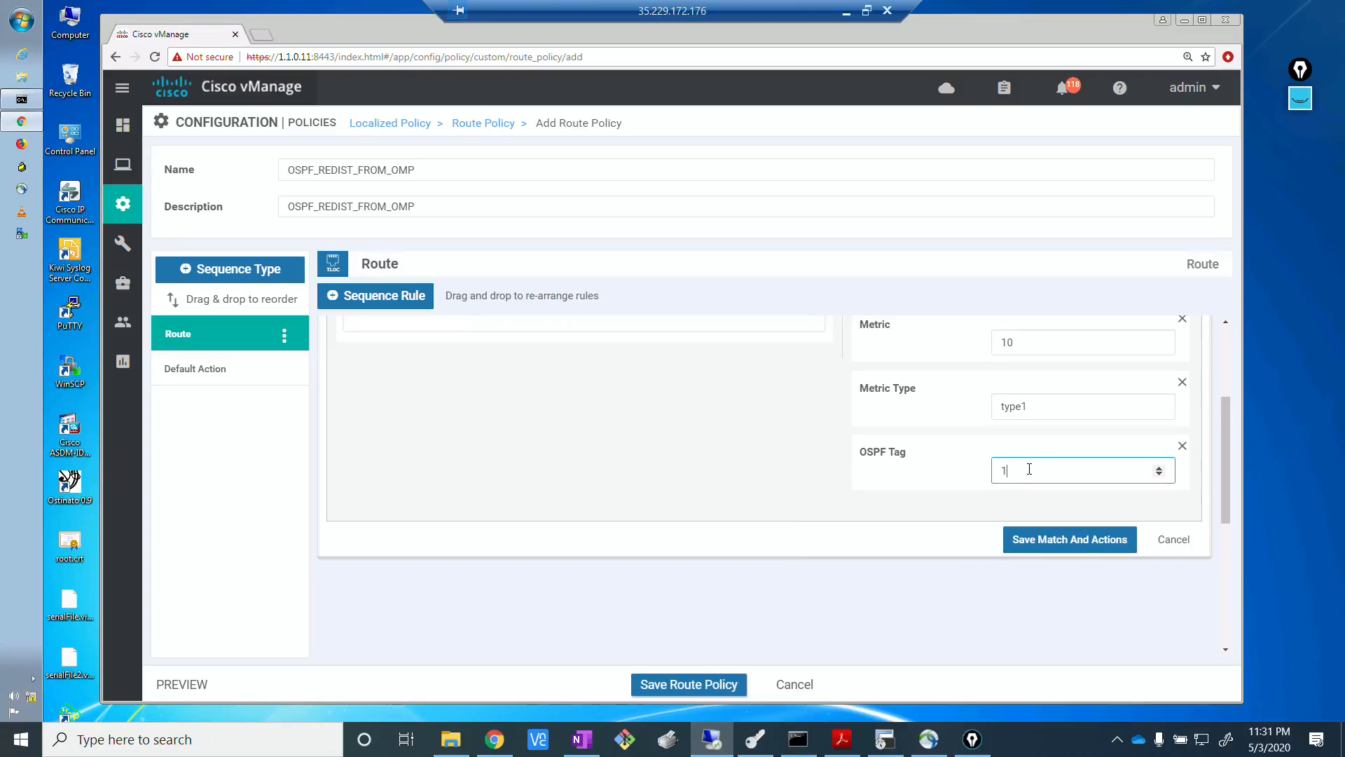
pyautogui.click(1051, 544)
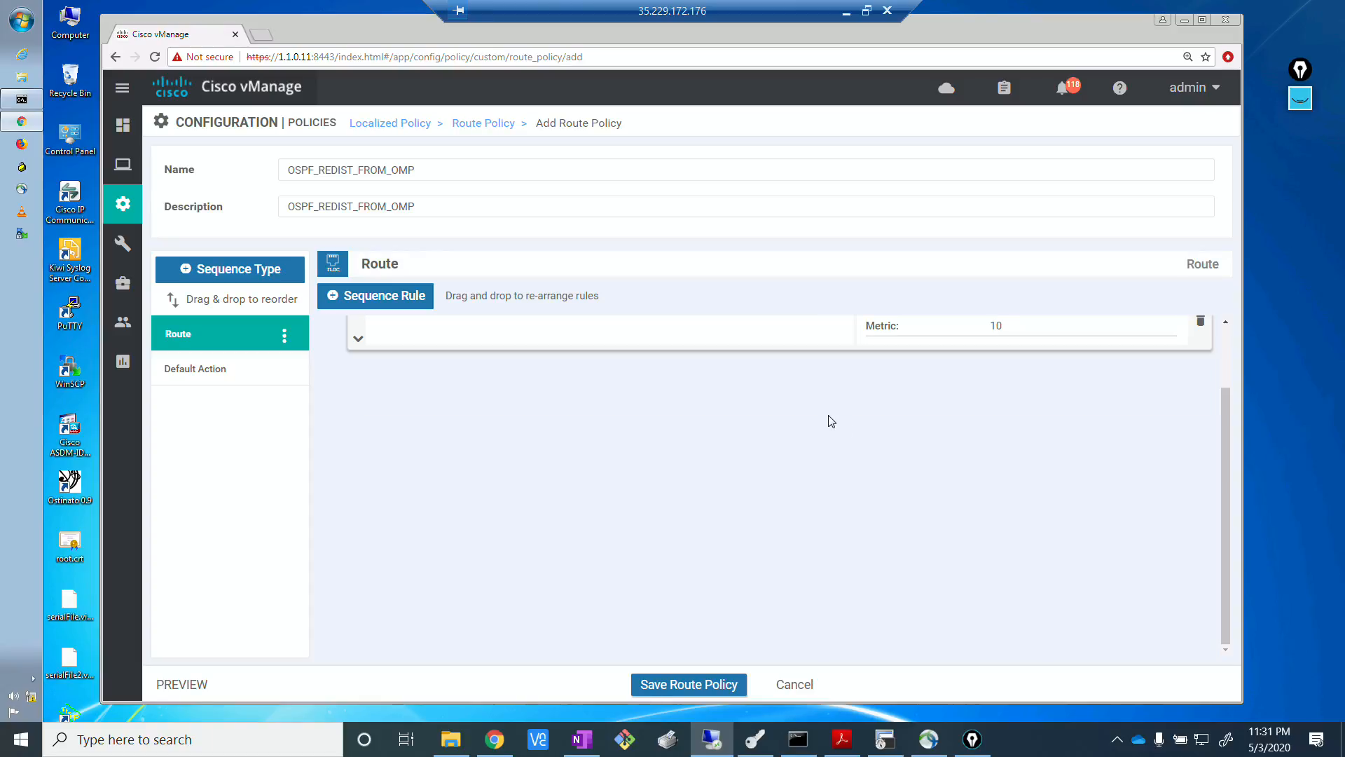
# Duplicate the PFX_REMOTE_NET sequence rule.
pyautogui.hotkey('alt', 'Tab')
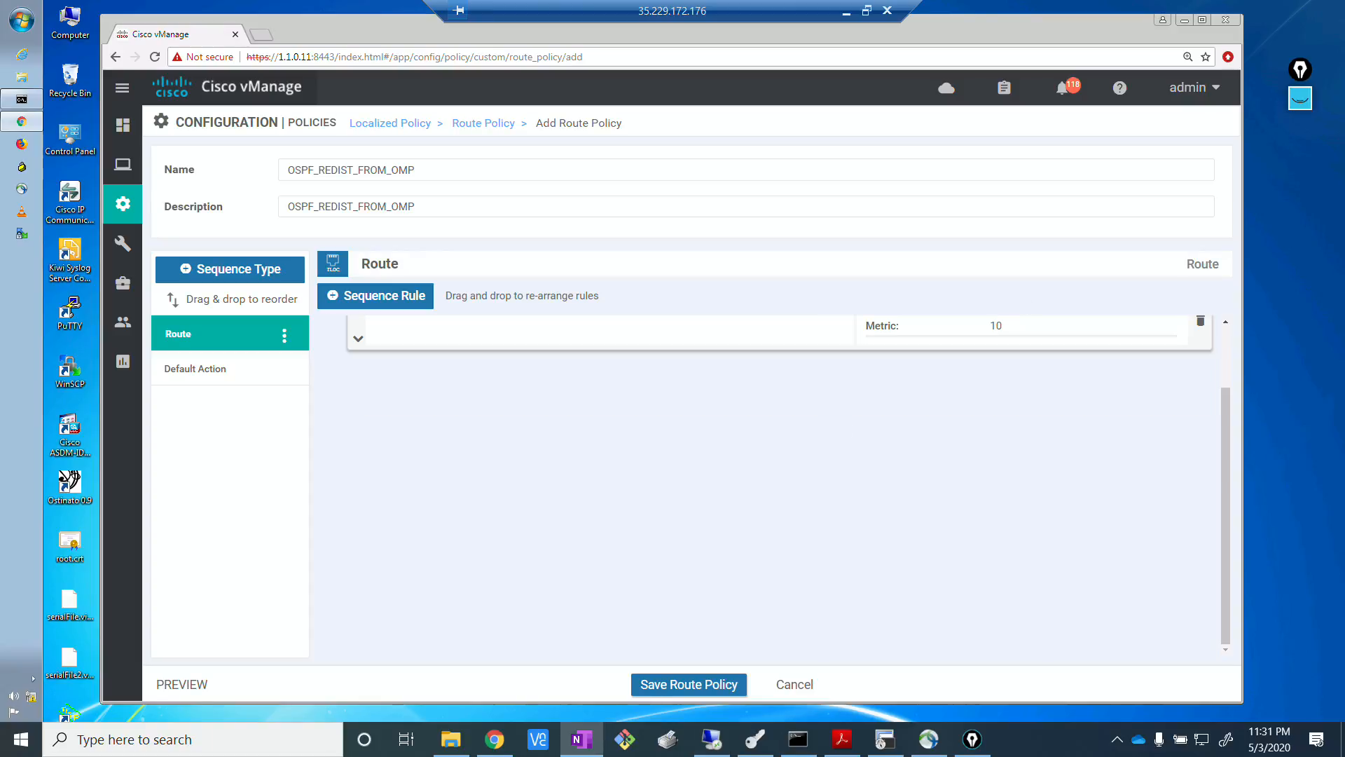
pyautogui.click(879, 471)
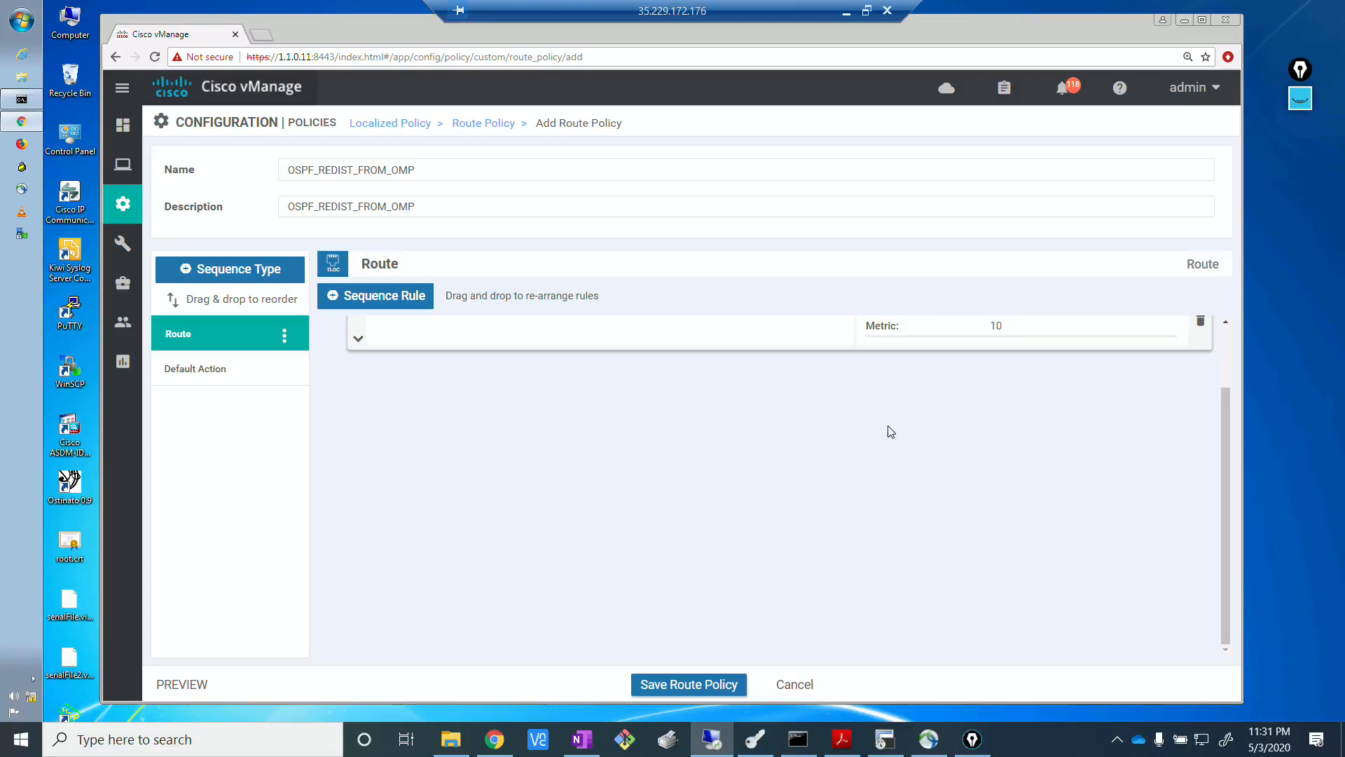
pyautogui.scroll(2, 889, 427)
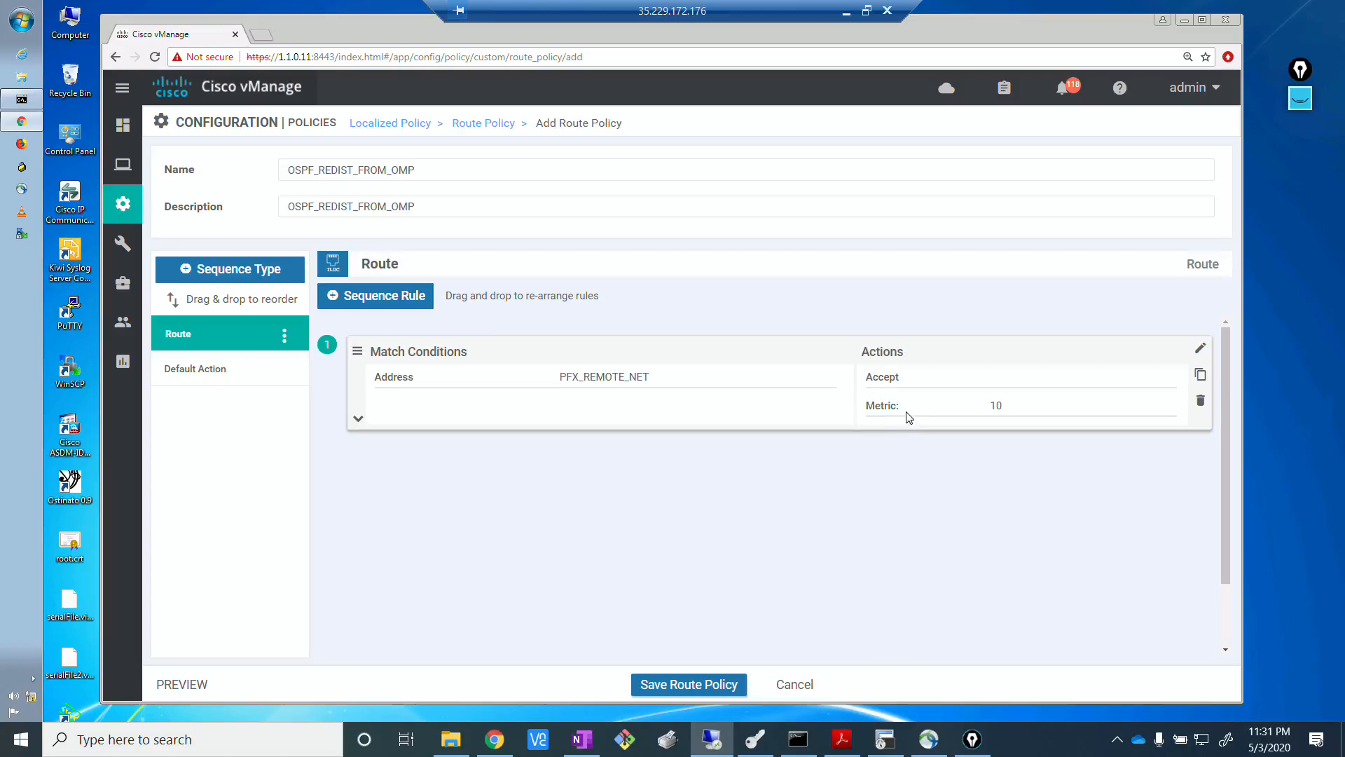
pyautogui.click(1201, 377)
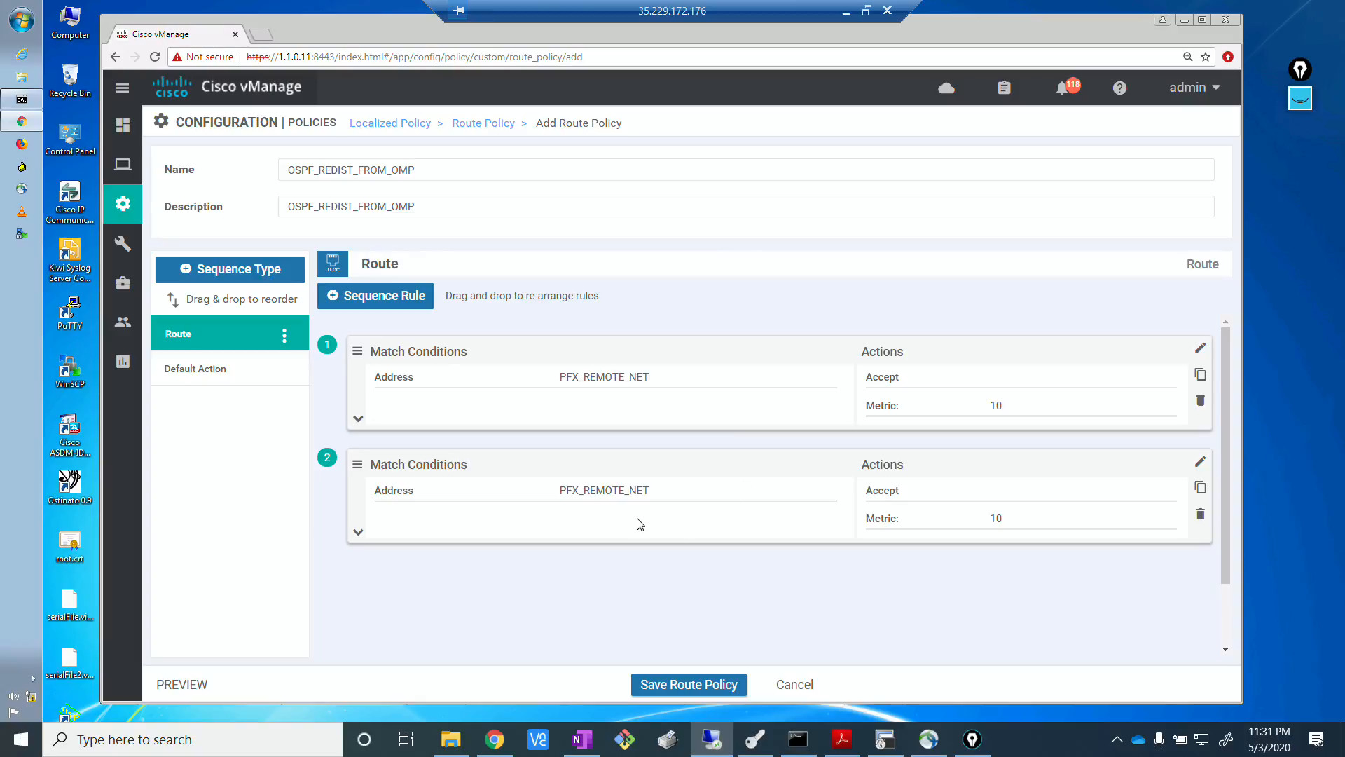
# Change the second rule's address match to the PFX_VPN10_LOOPBACK prefix list and save its match and actions.
pyautogui.click(1201, 464)
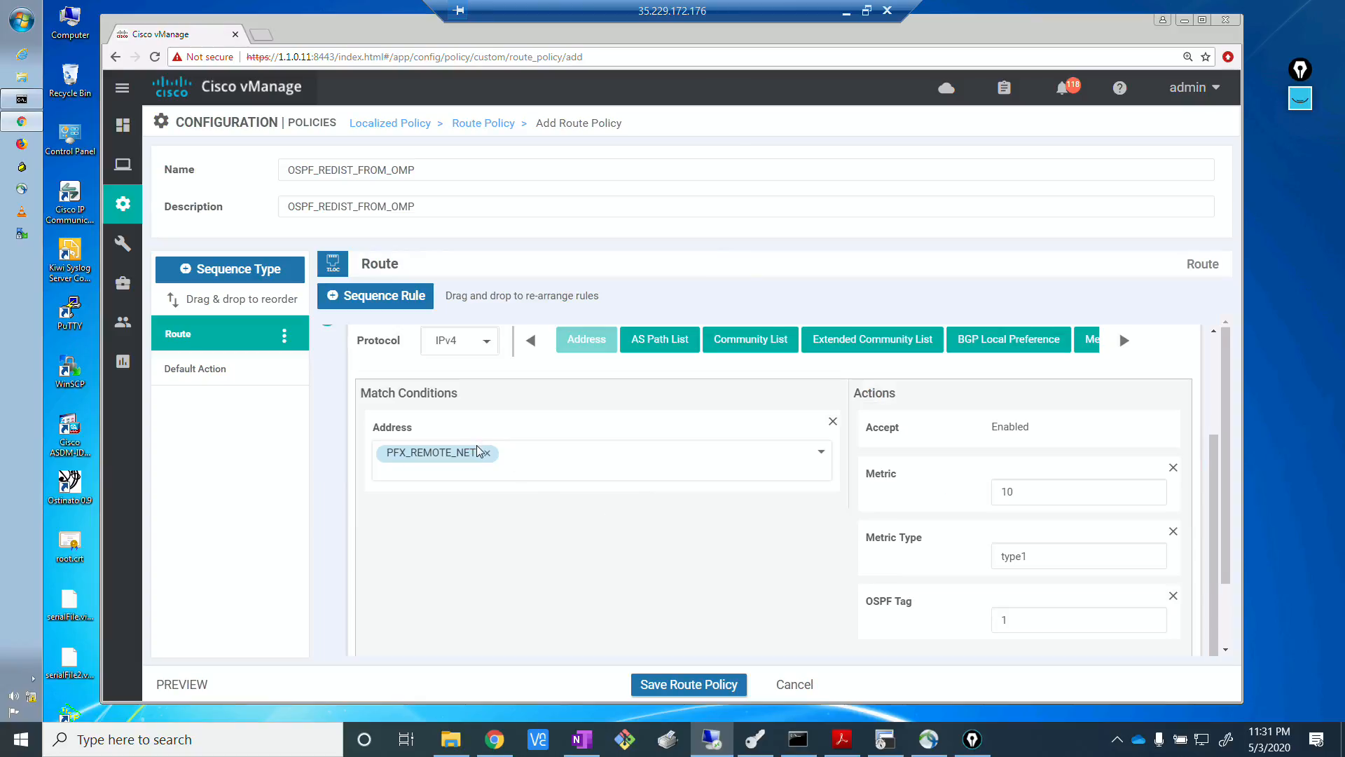
pyautogui.click(501, 461)
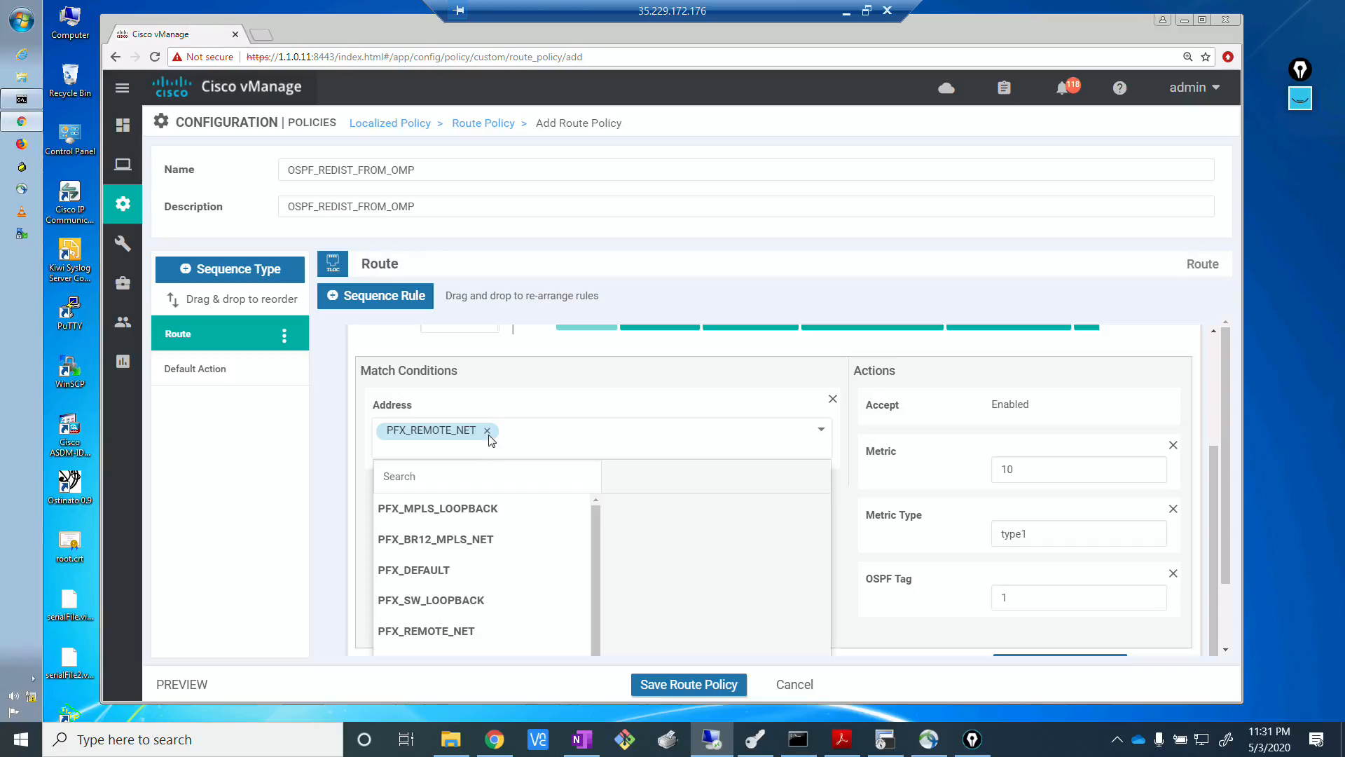
pyautogui.click(487, 431)
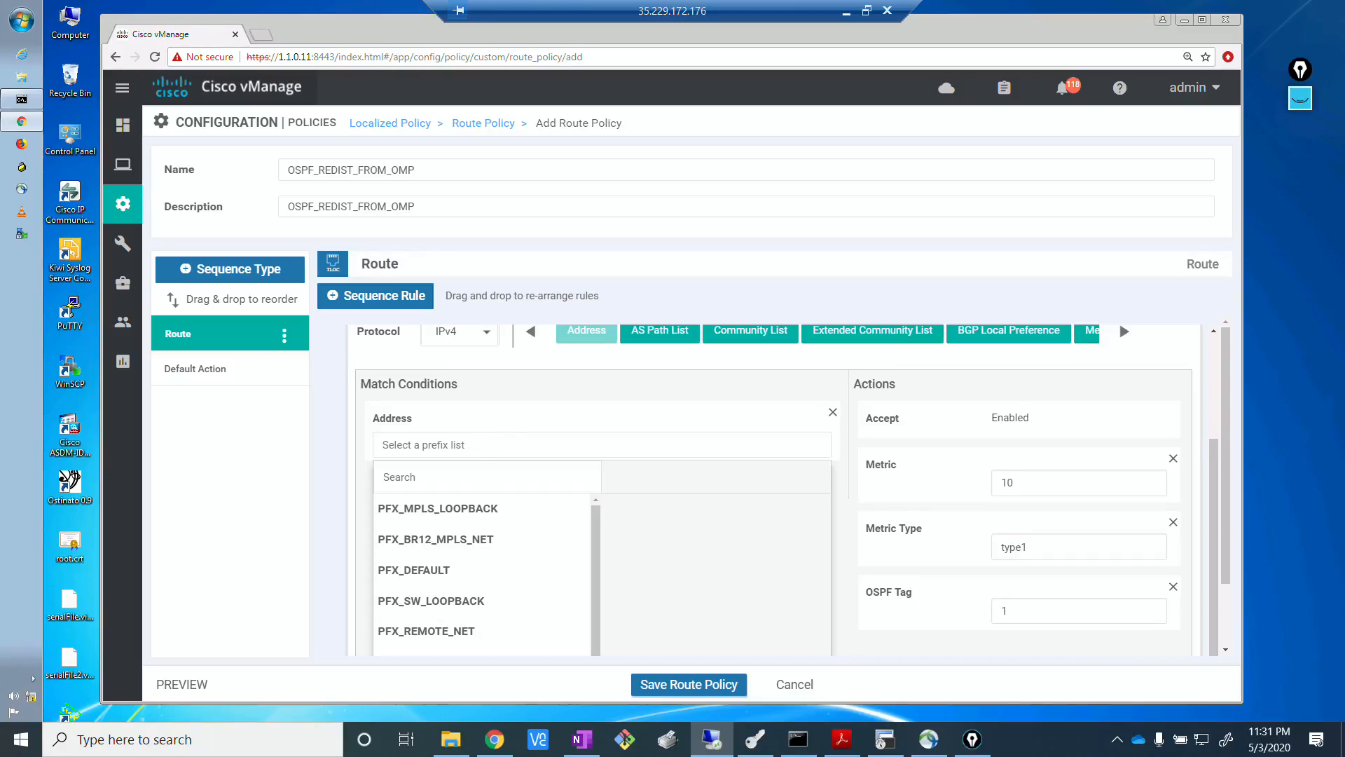
pyautogui.hotkey('alt', 'Tab')
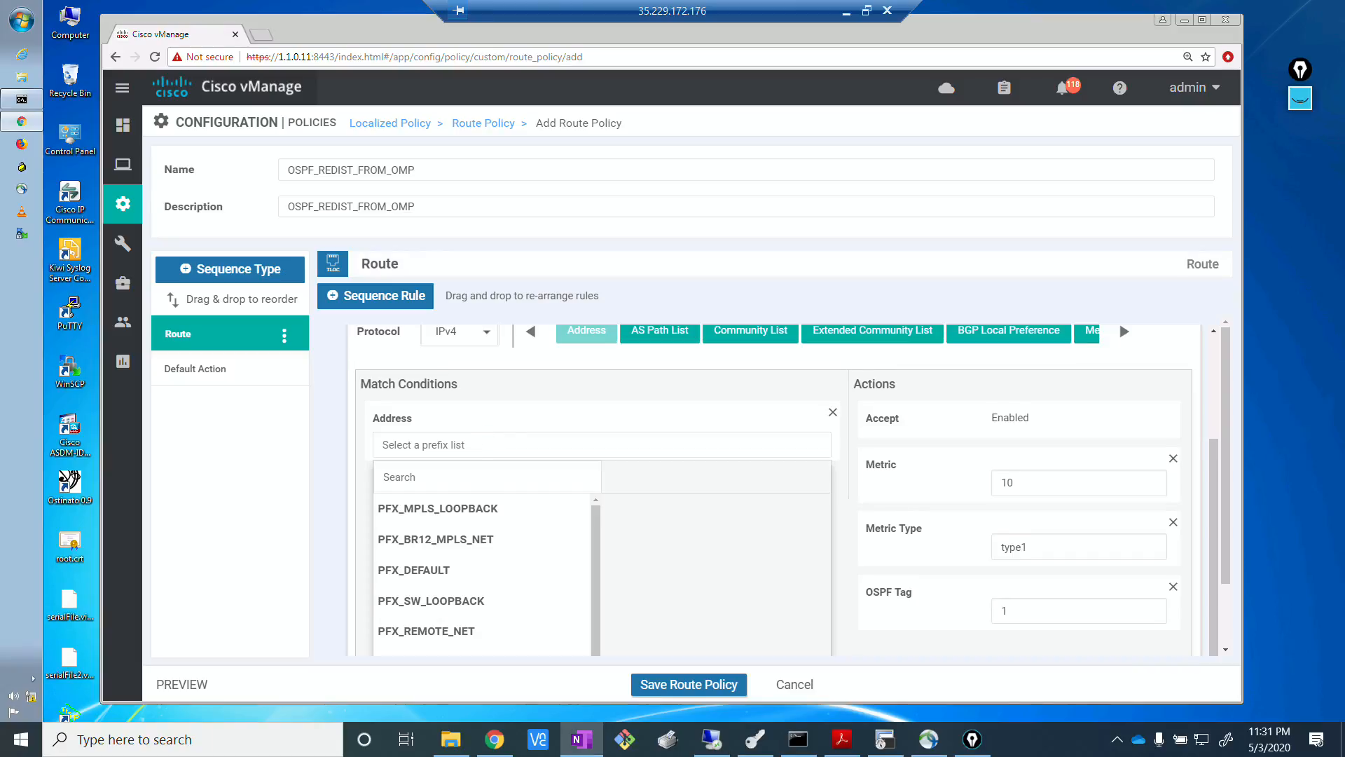
pyautogui.moveTo(594, 555); pyautogui.dragTo(517, 554)
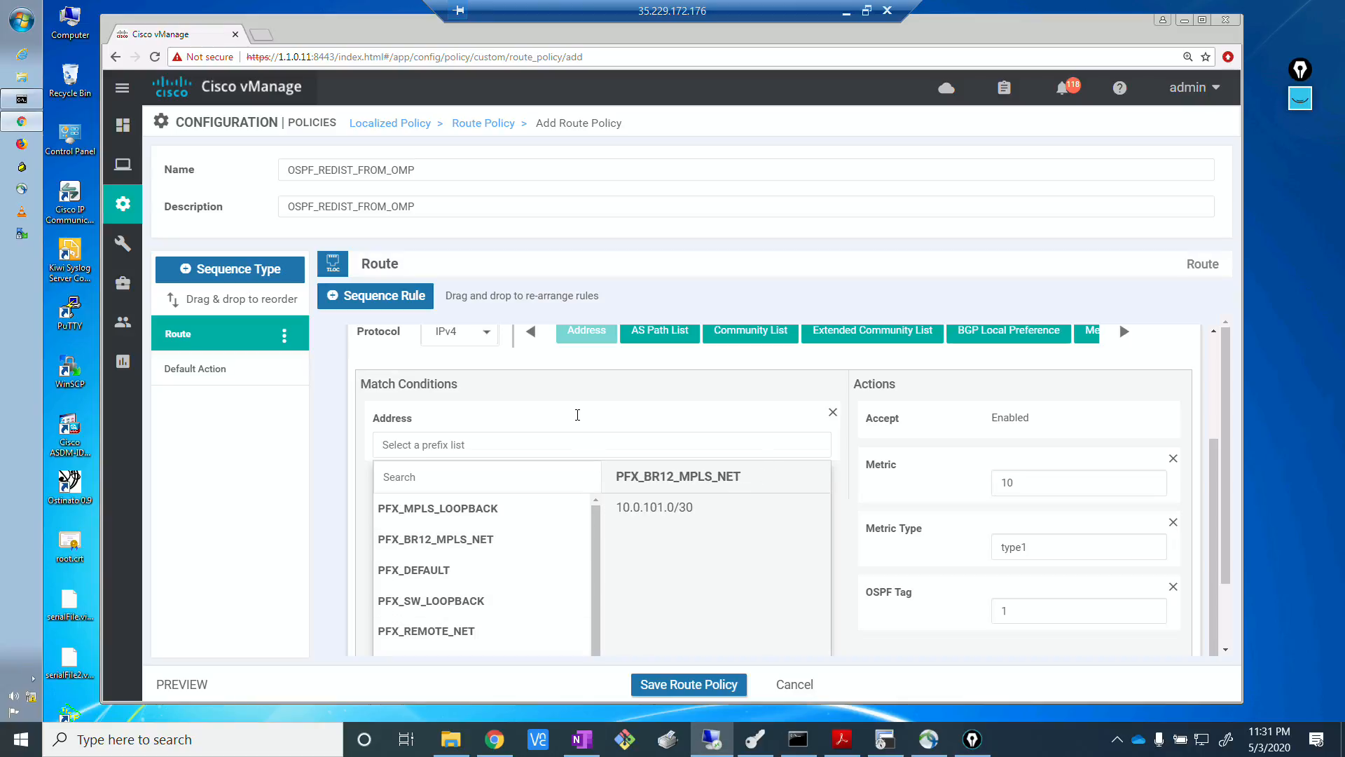
pyautogui.scroll(-2, 578, 420)
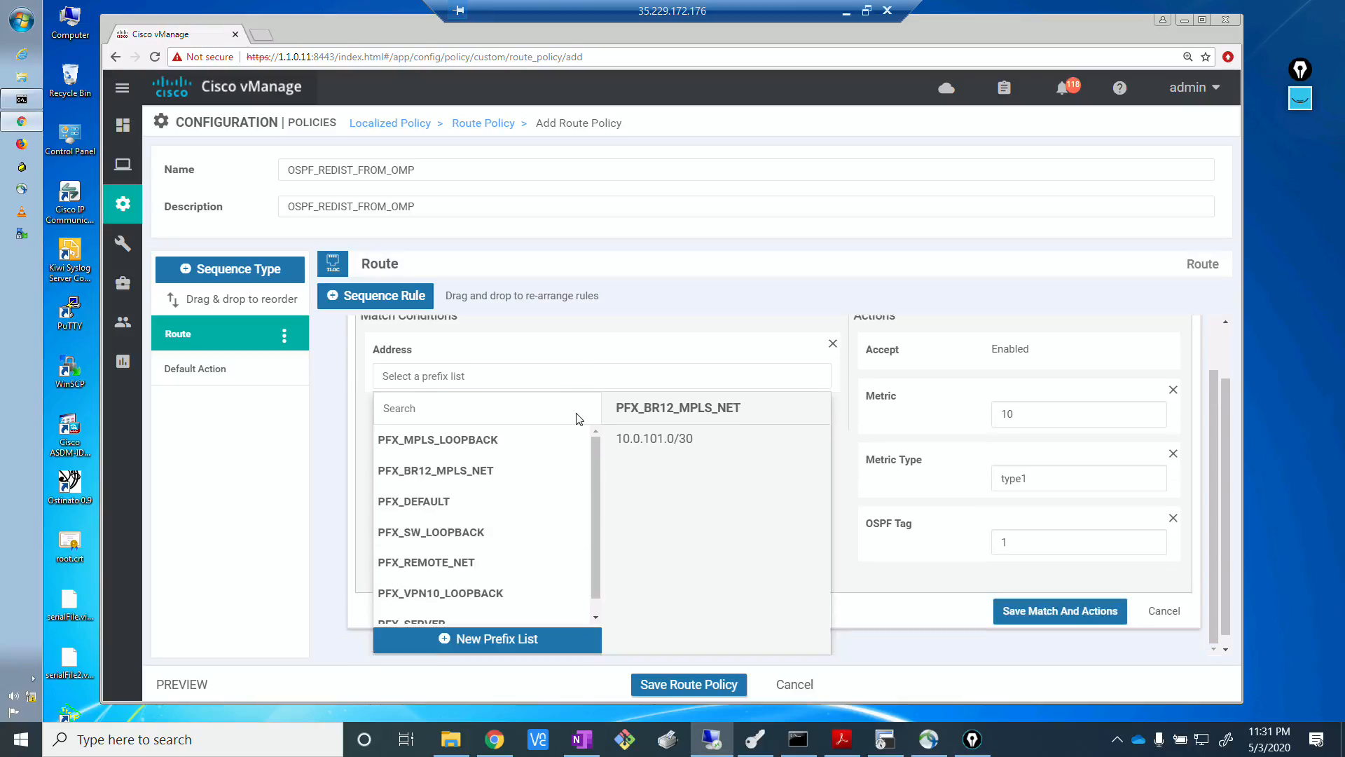
pyautogui.click(448, 580)
pyautogui.click(1056, 609)
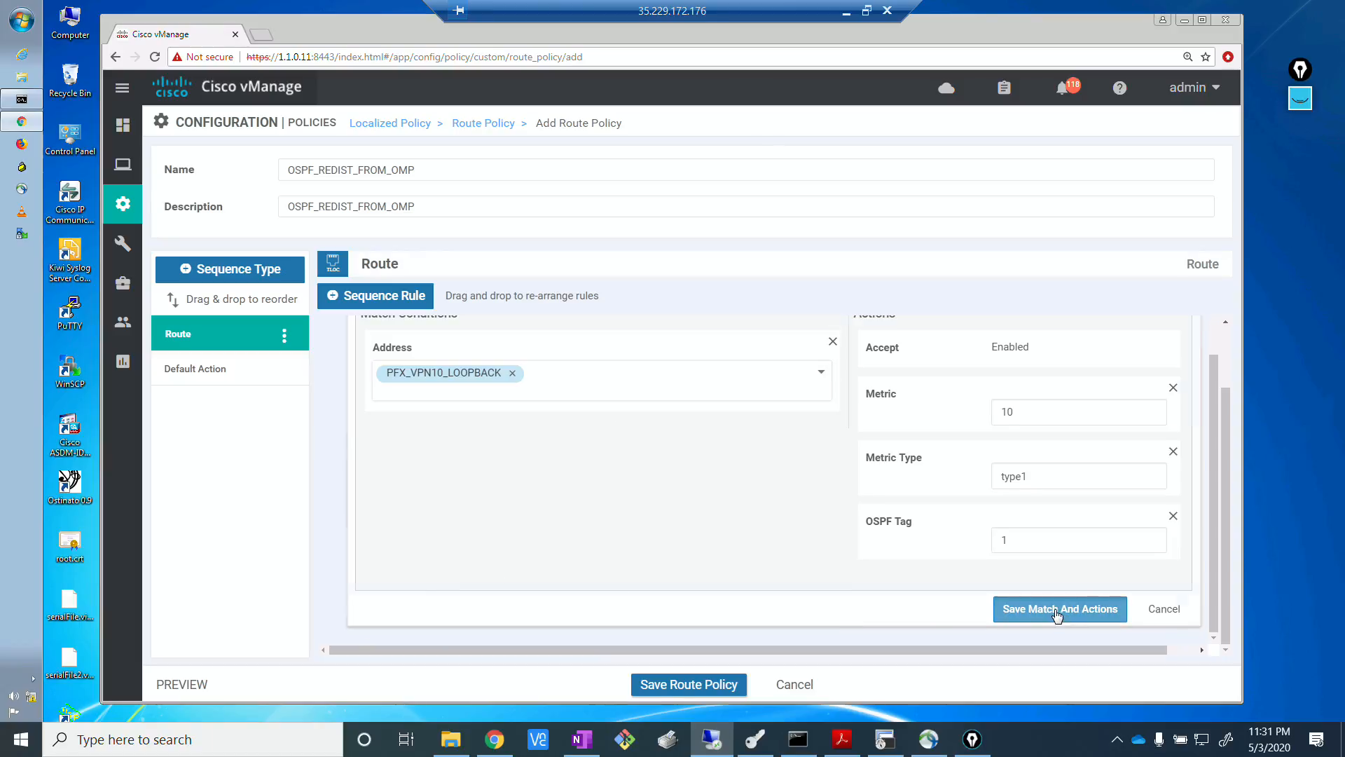
# Save the OSPF_REDIST_FROM_OMP route policy.
pyautogui.hotkey('alt', 'Tab')
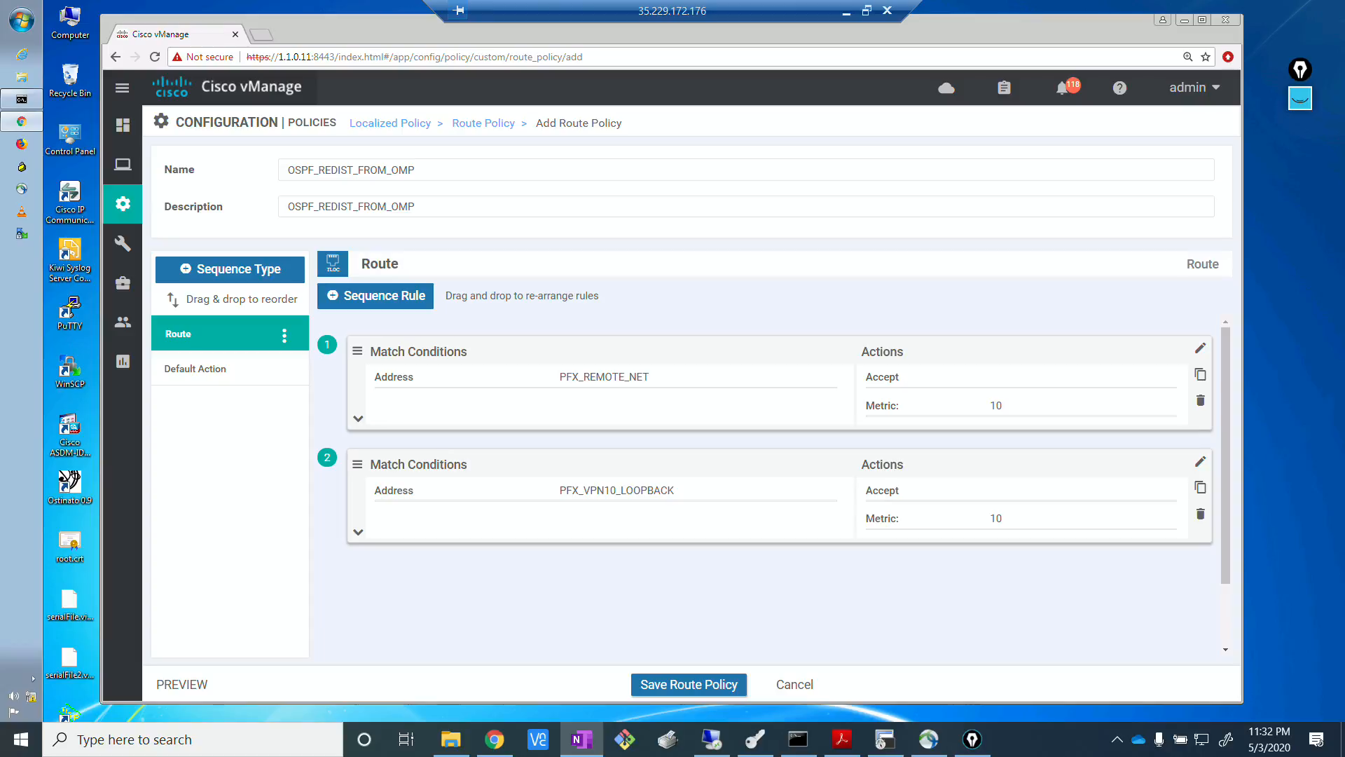
pyautogui.click(701, 684)
pyautogui.click(702, 684)
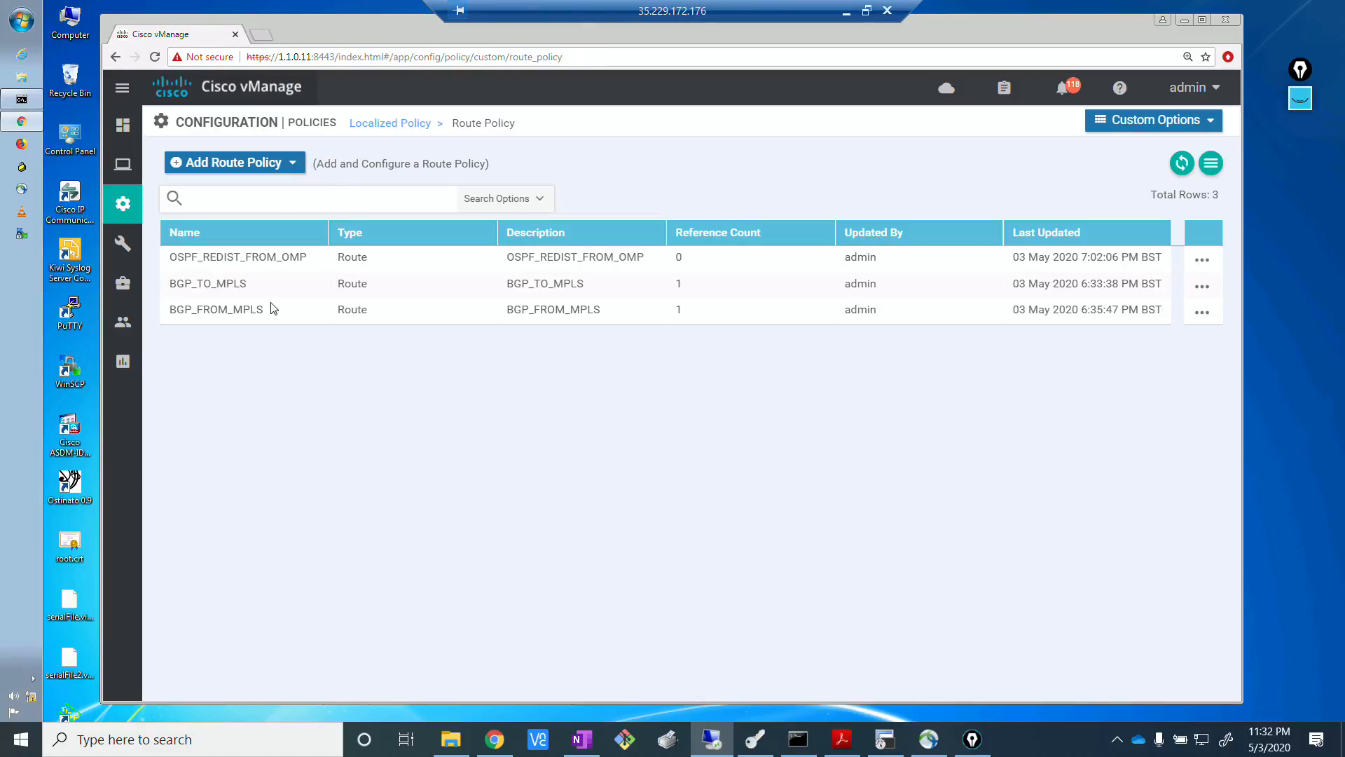
# Create a new route policy with OSPF_FROM_VPN10 as both its name and description.
pyautogui.click(261, 161)
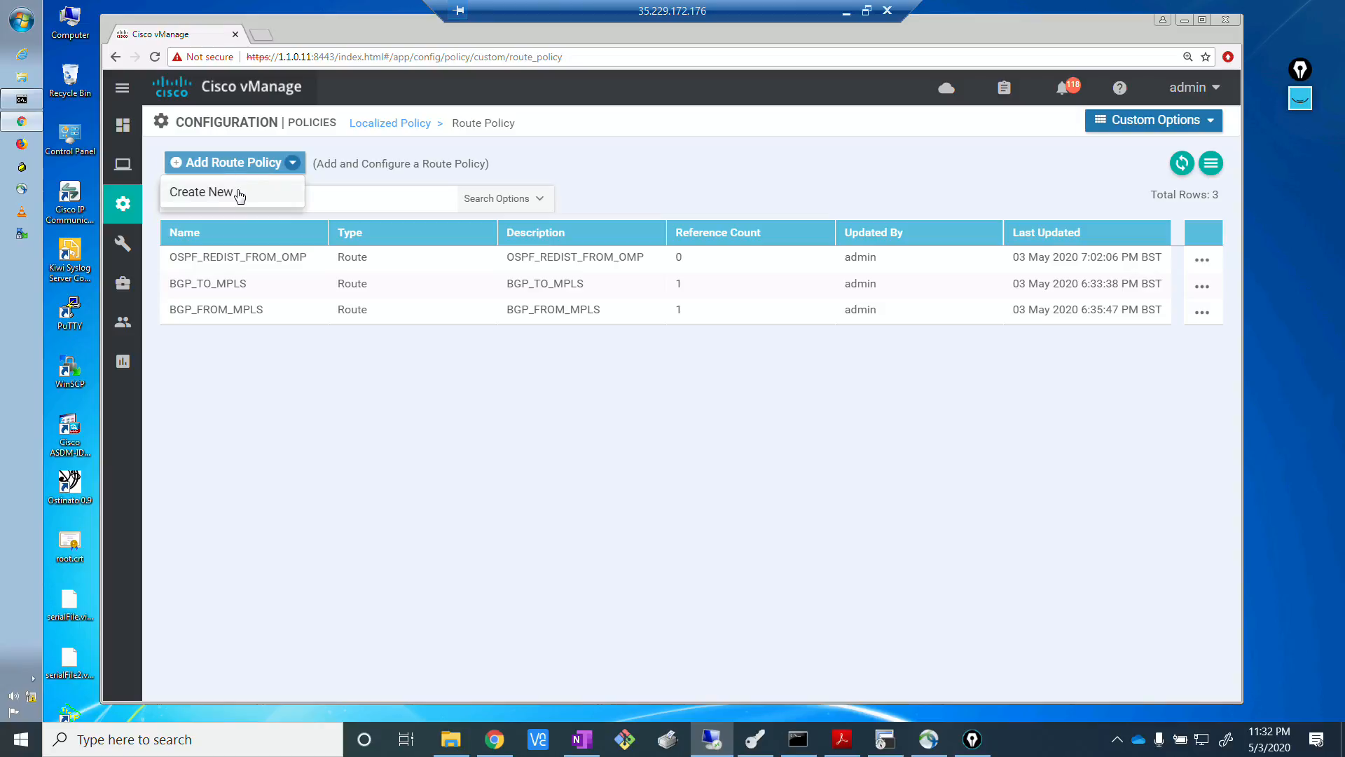
pyautogui.click(238, 194)
pyautogui.click(434, 163)
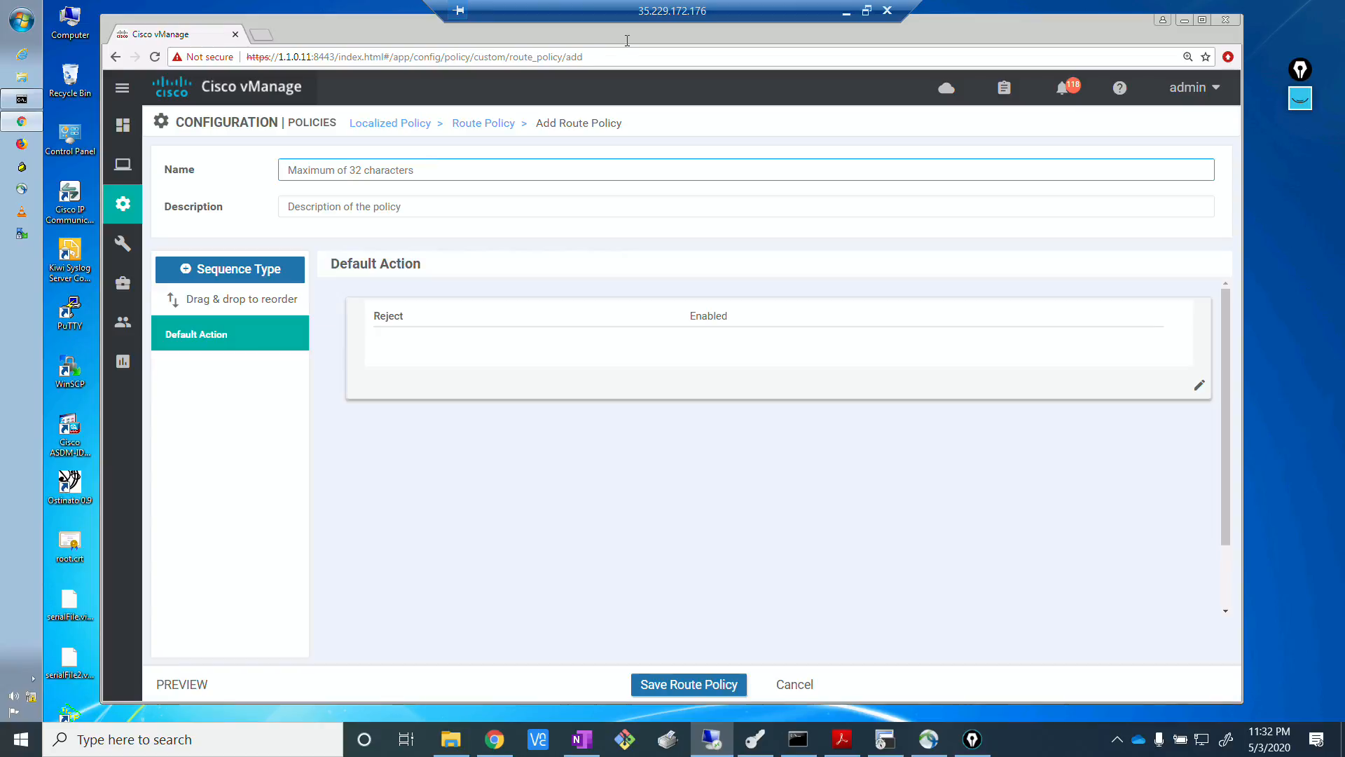
pyautogui.write('OSPF_FROM_VPN10')
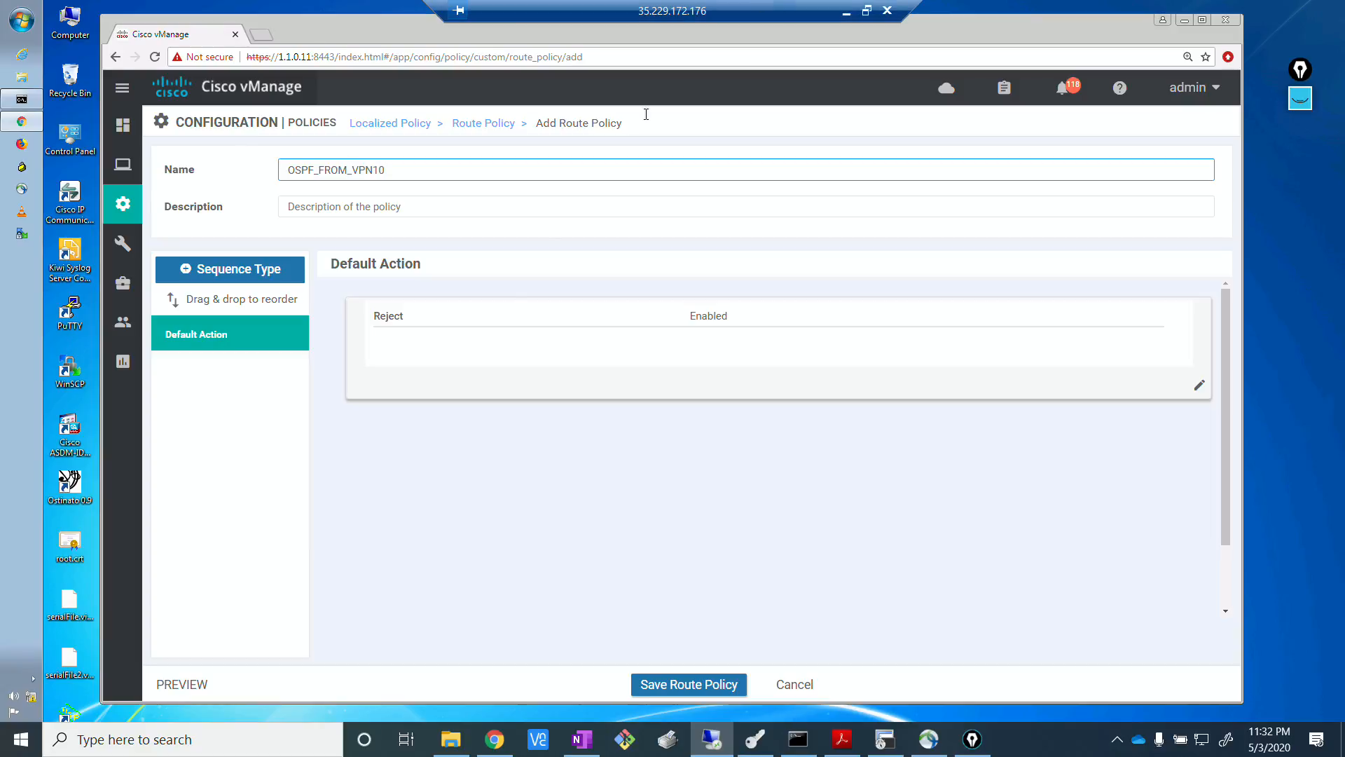
pyautogui.moveTo(389, 169); pyautogui.dragTo(283, 167)
pyautogui.hotkey('ctrl', 'c')
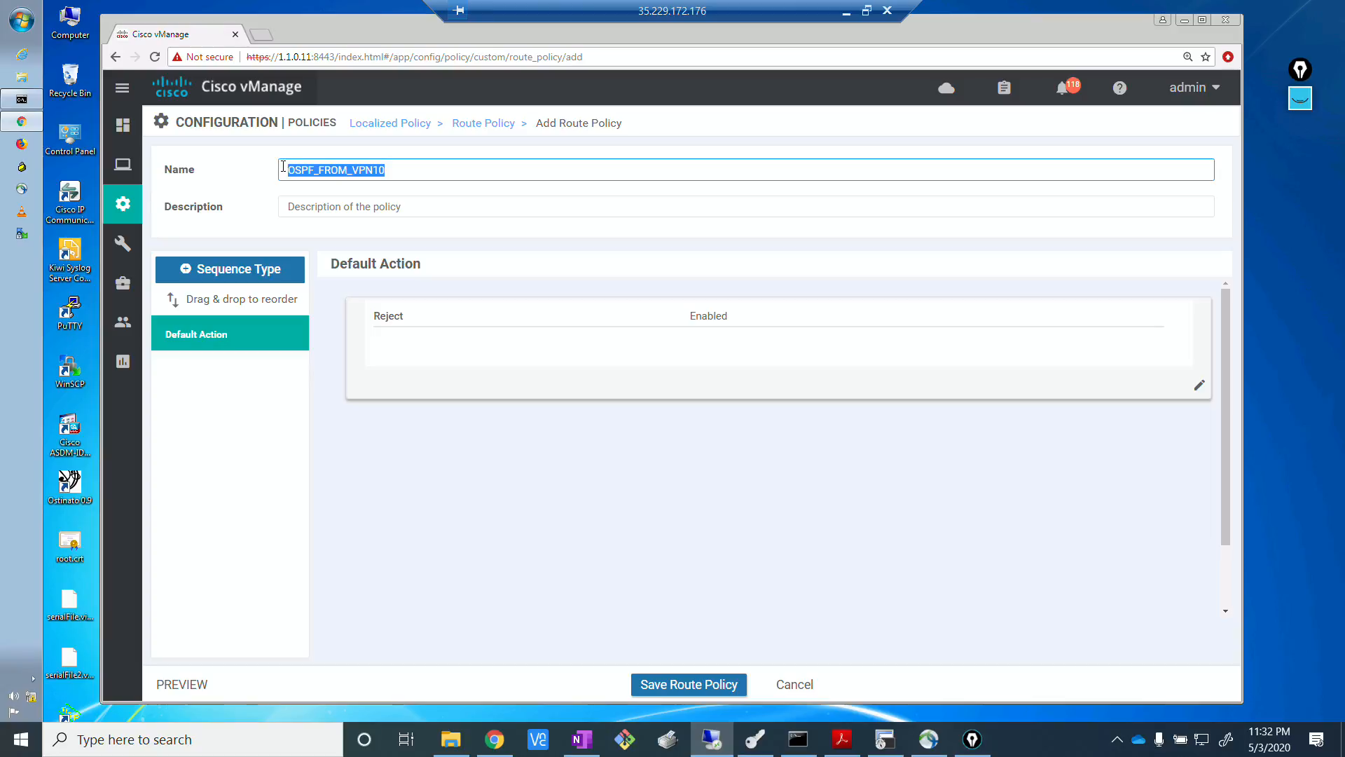
pyautogui.click(422, 201)
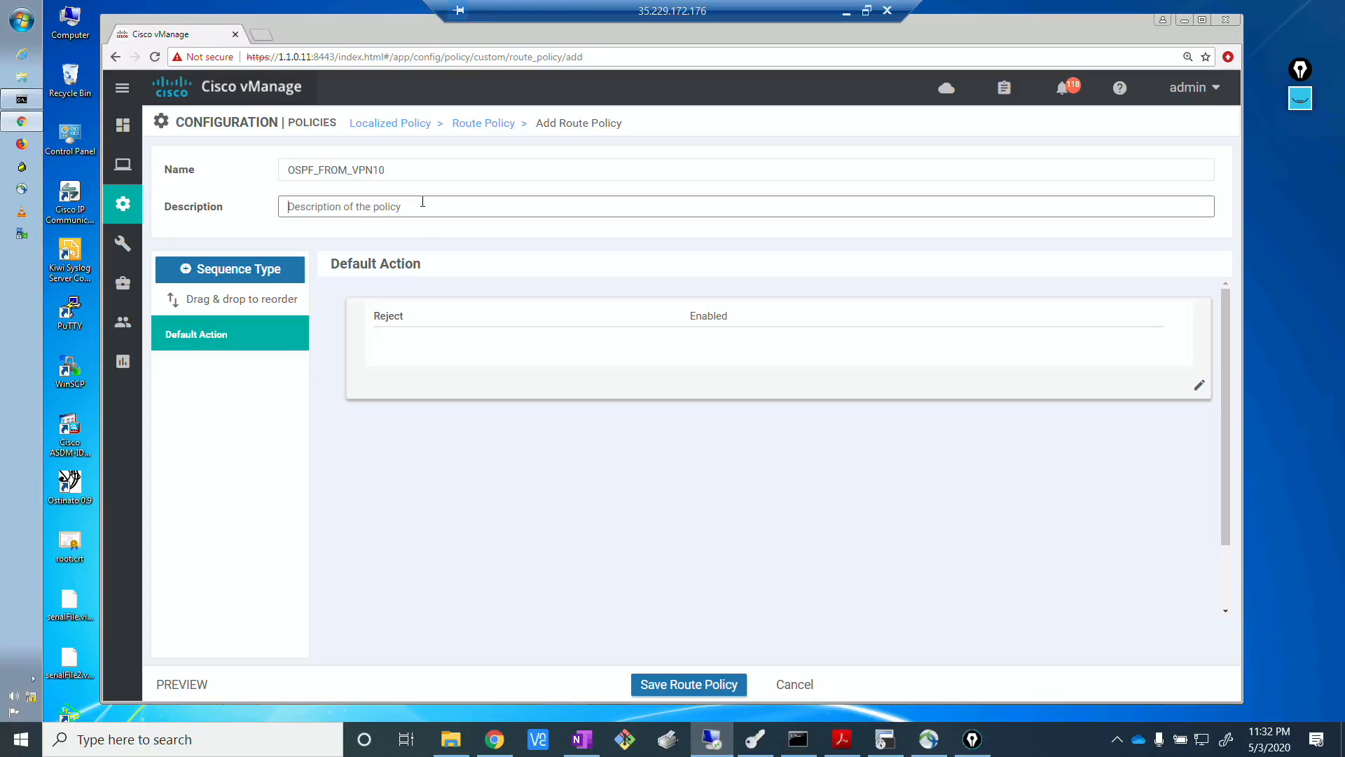
pyautogui.hotkey('ctrl', 'v')
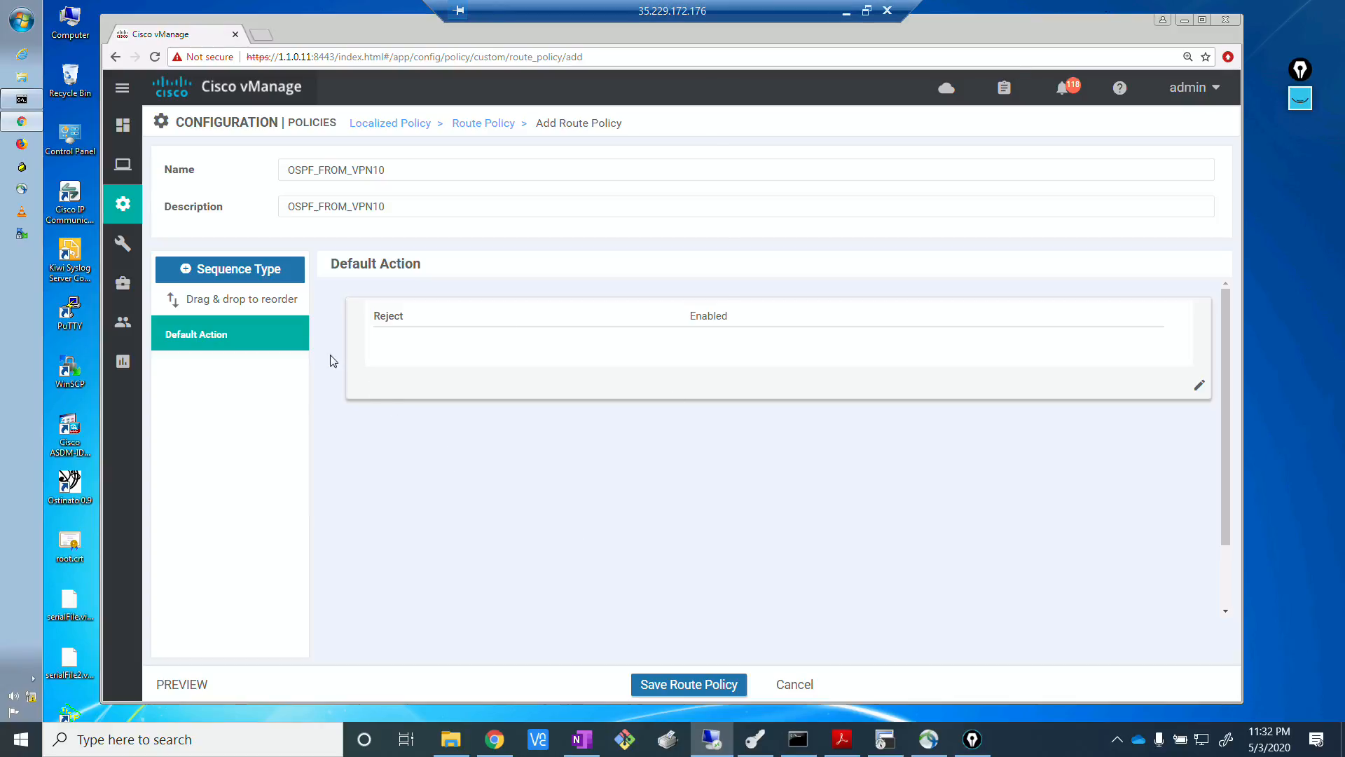
# Add a sequence rule to OSPF_FROM_VPN10 that matches addresses in the PFX_DEFAULT prefix list.
pyautogui.click(251, 270)
pyautogui.click(376, 297)
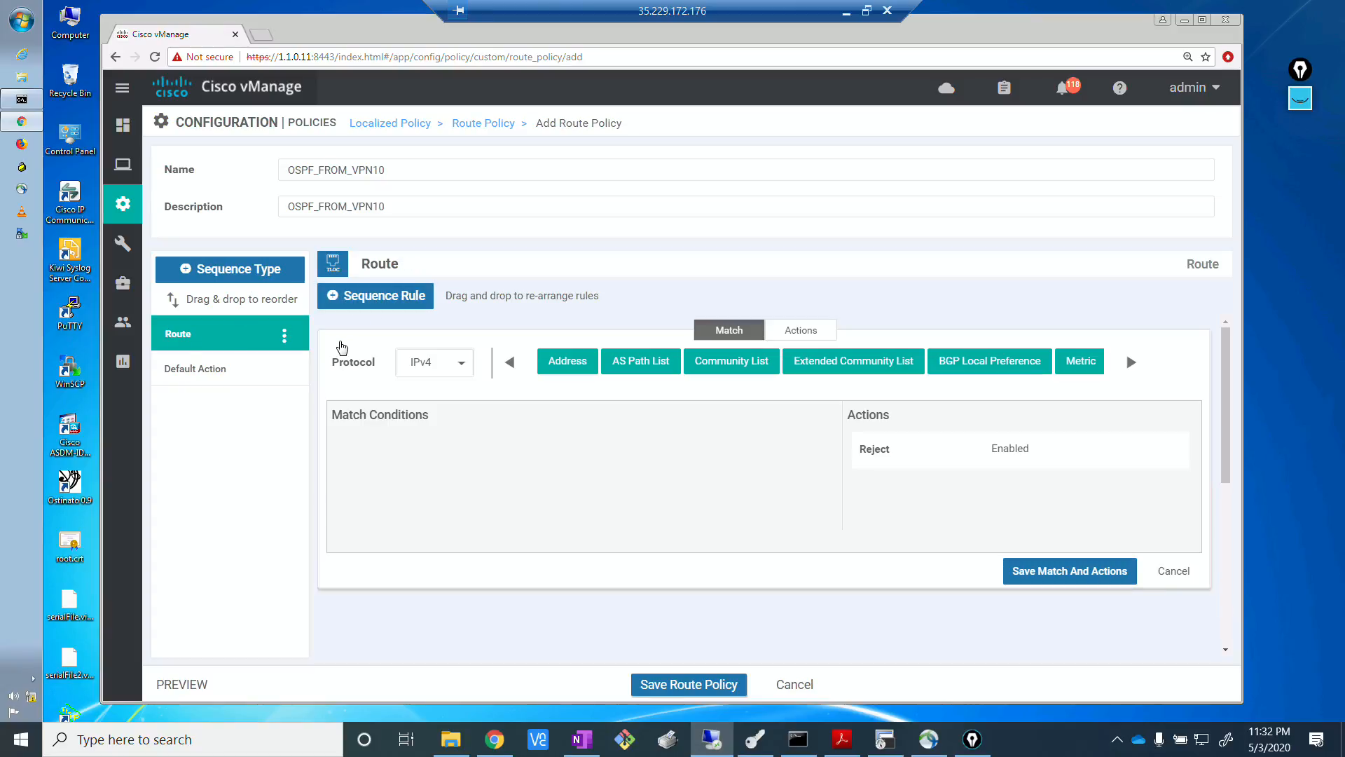
pyautogui.hotkey('alt', 'Tab')
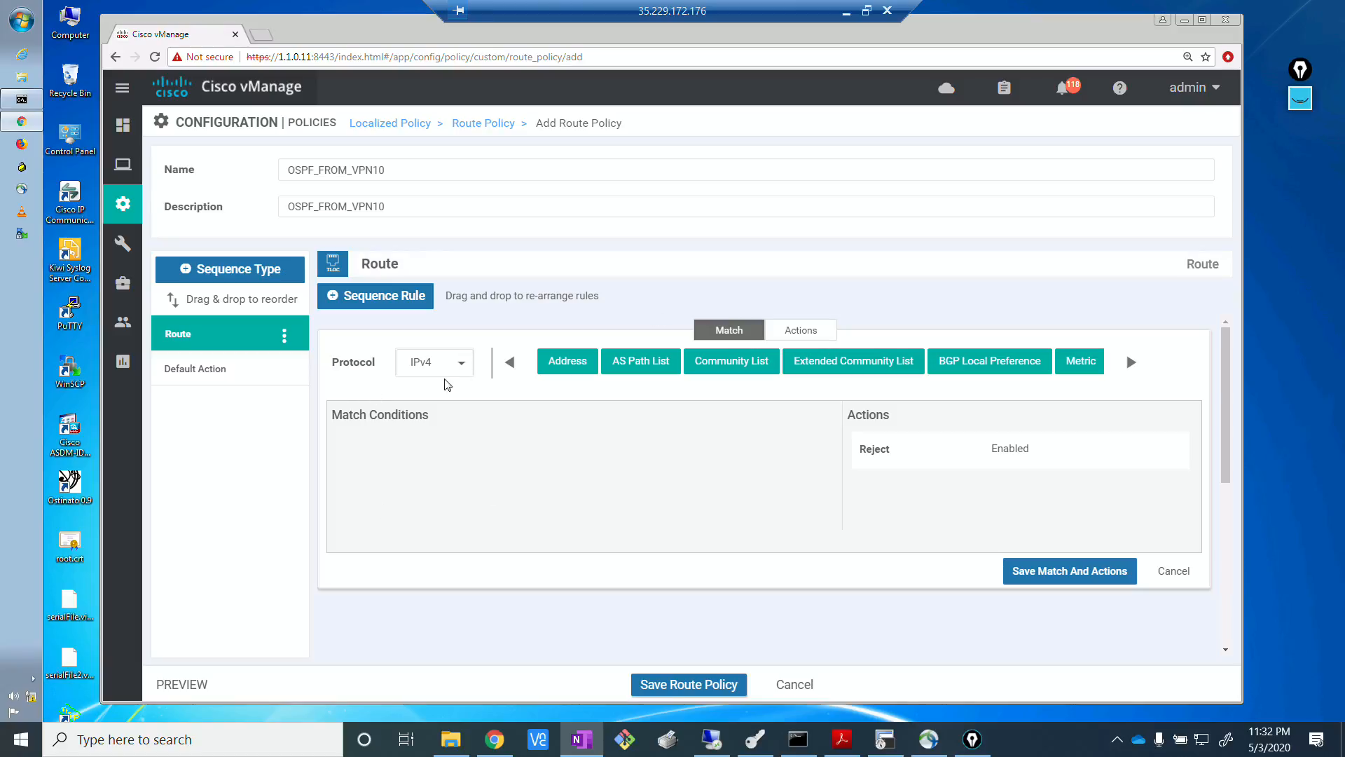
pyautogui.click(587, 362)
pyautogui.click(519, 474)
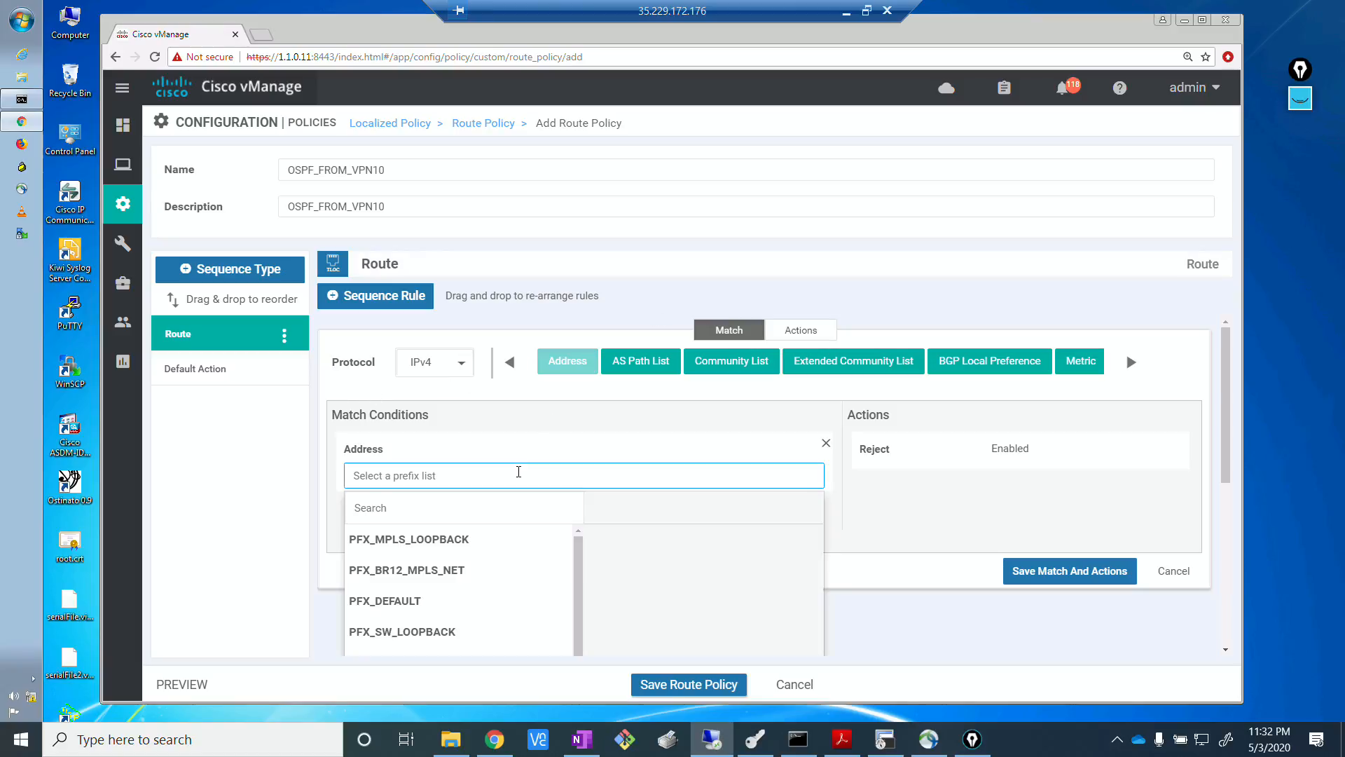
pyautogui.click(412, 603)
pyautogui.click(911, 527)
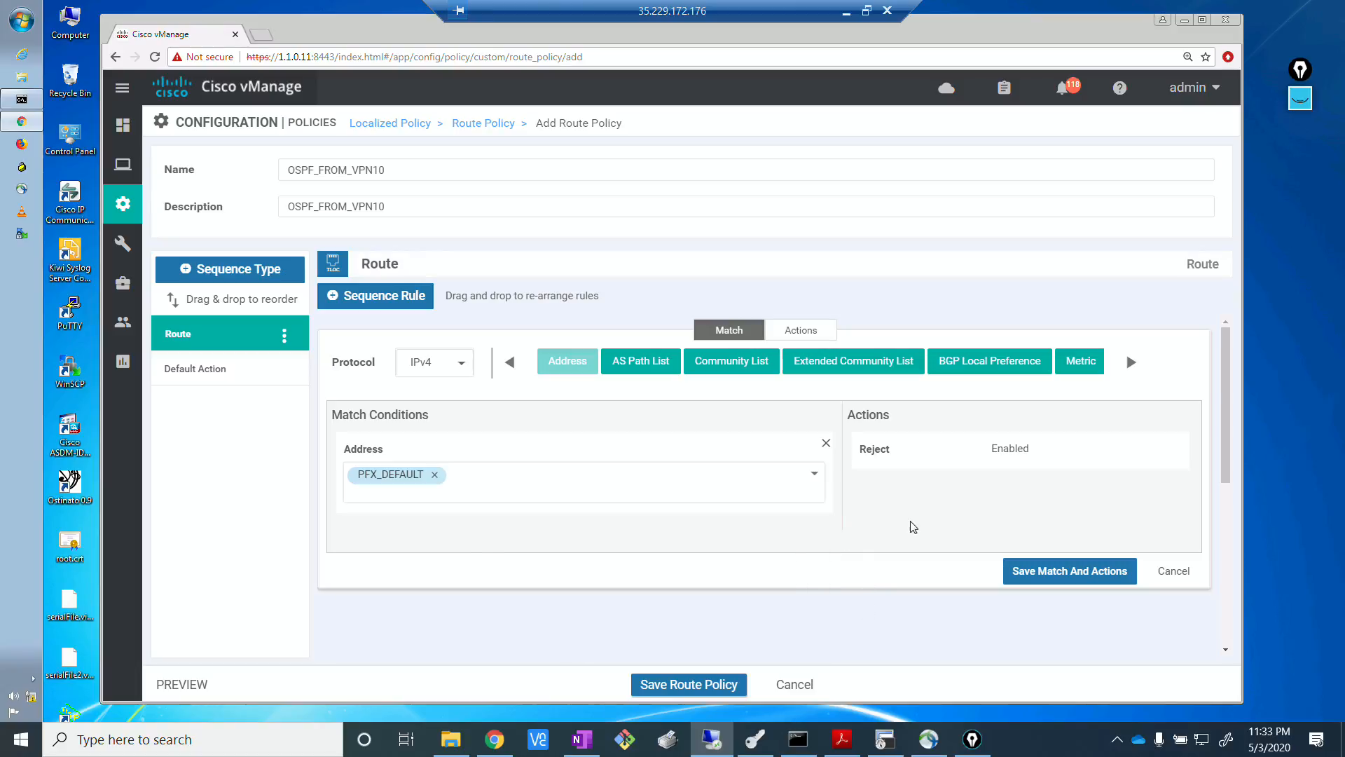
# Set the PFX_DEFAULT rule's action to Accept and save its match and actions.
pyautogui.click(791, 332)
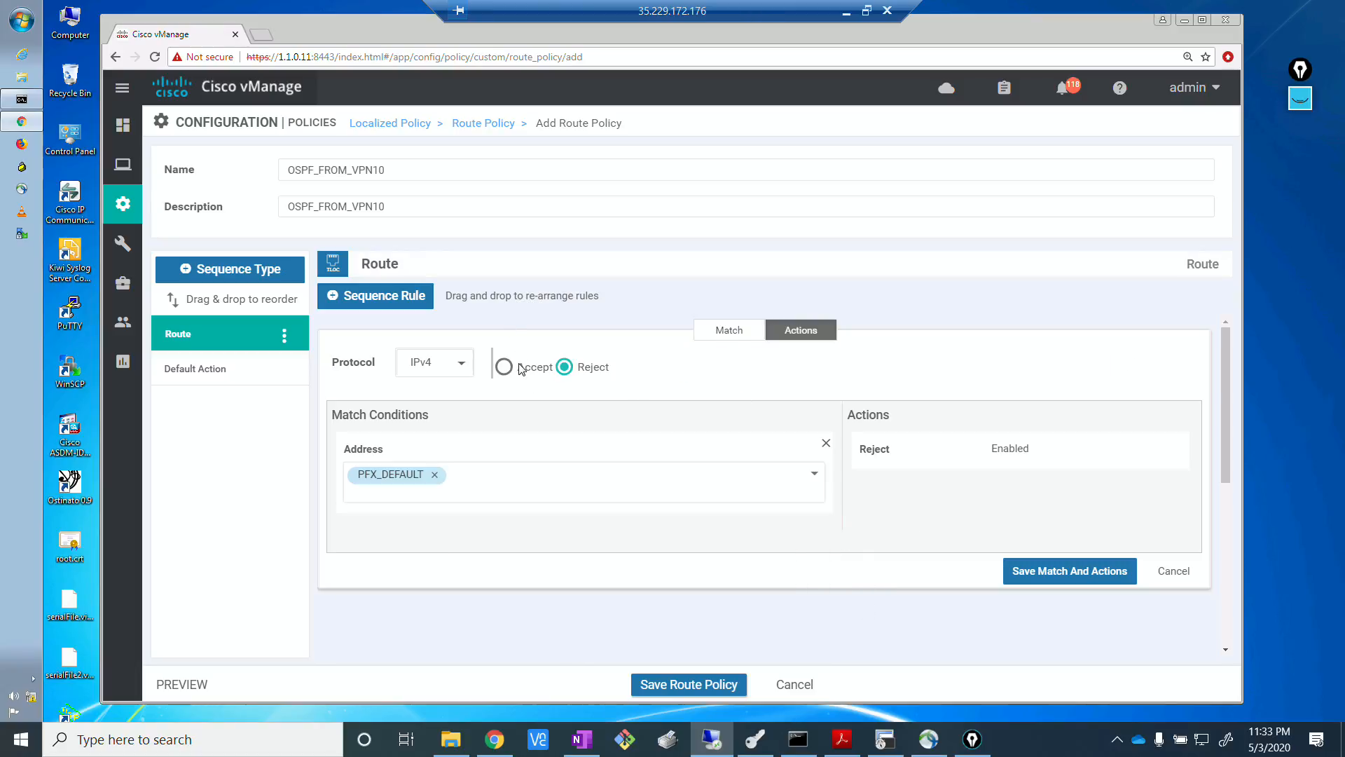
pyautogui.click(510, 370)
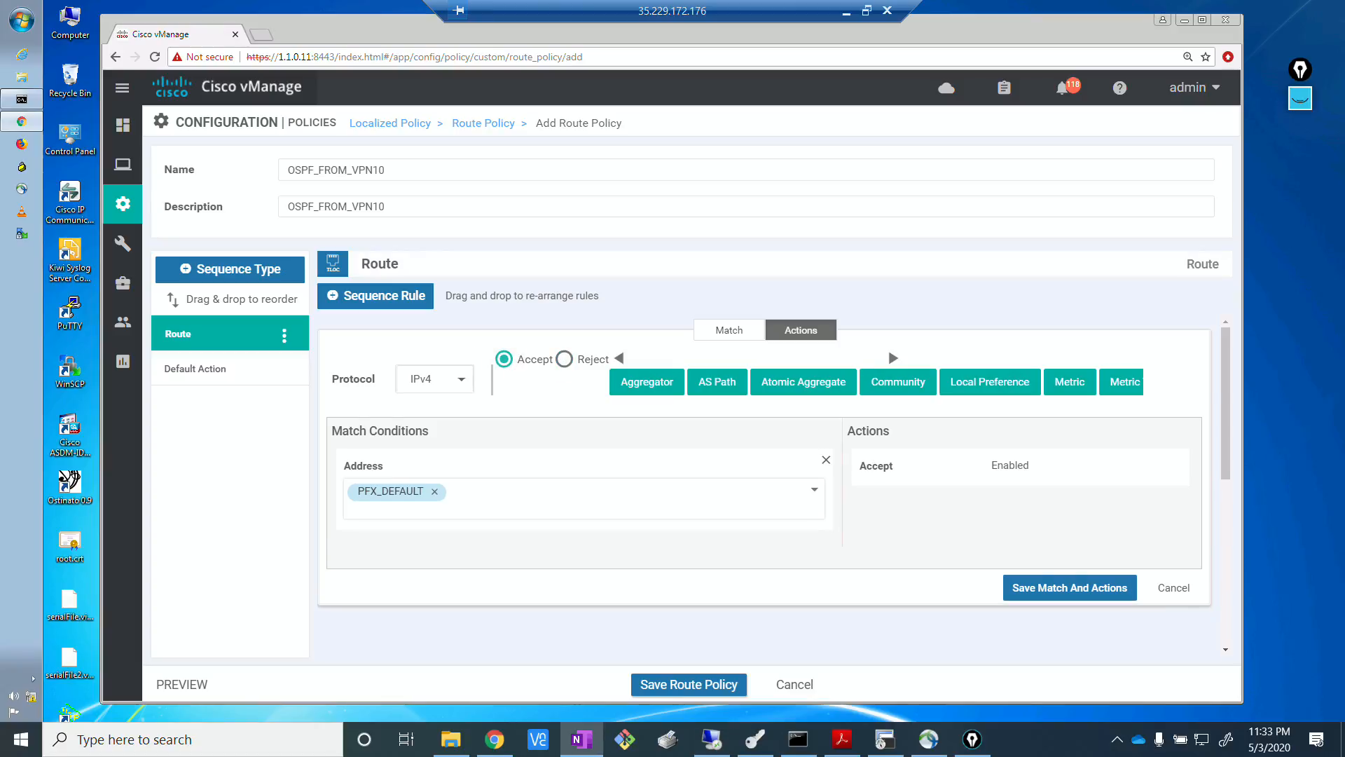
pyautogui.click(1083, 588)
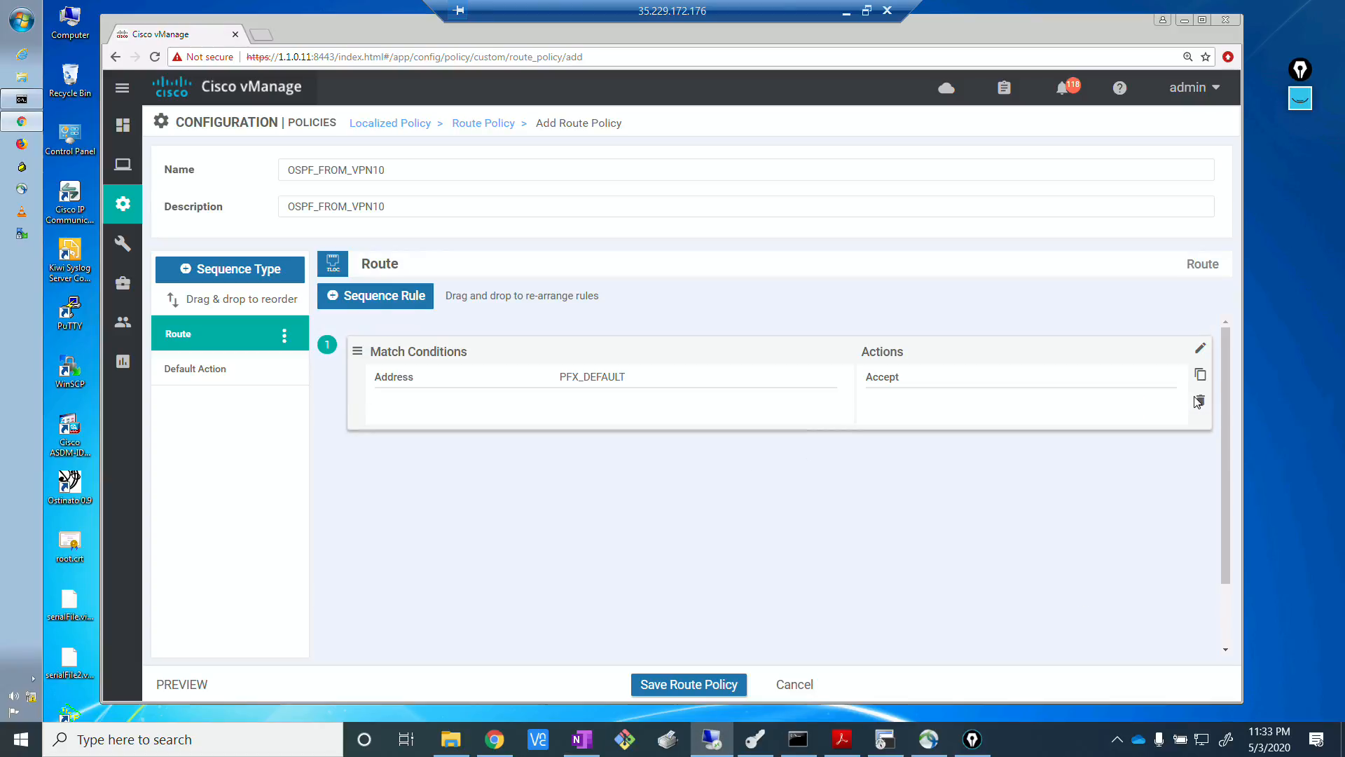
# Duplicate the PFX_DEFAULT rule and save the copy with its address match changed to PFX_SW_LOOPBACK.
pyautogui.click(1201, 374)
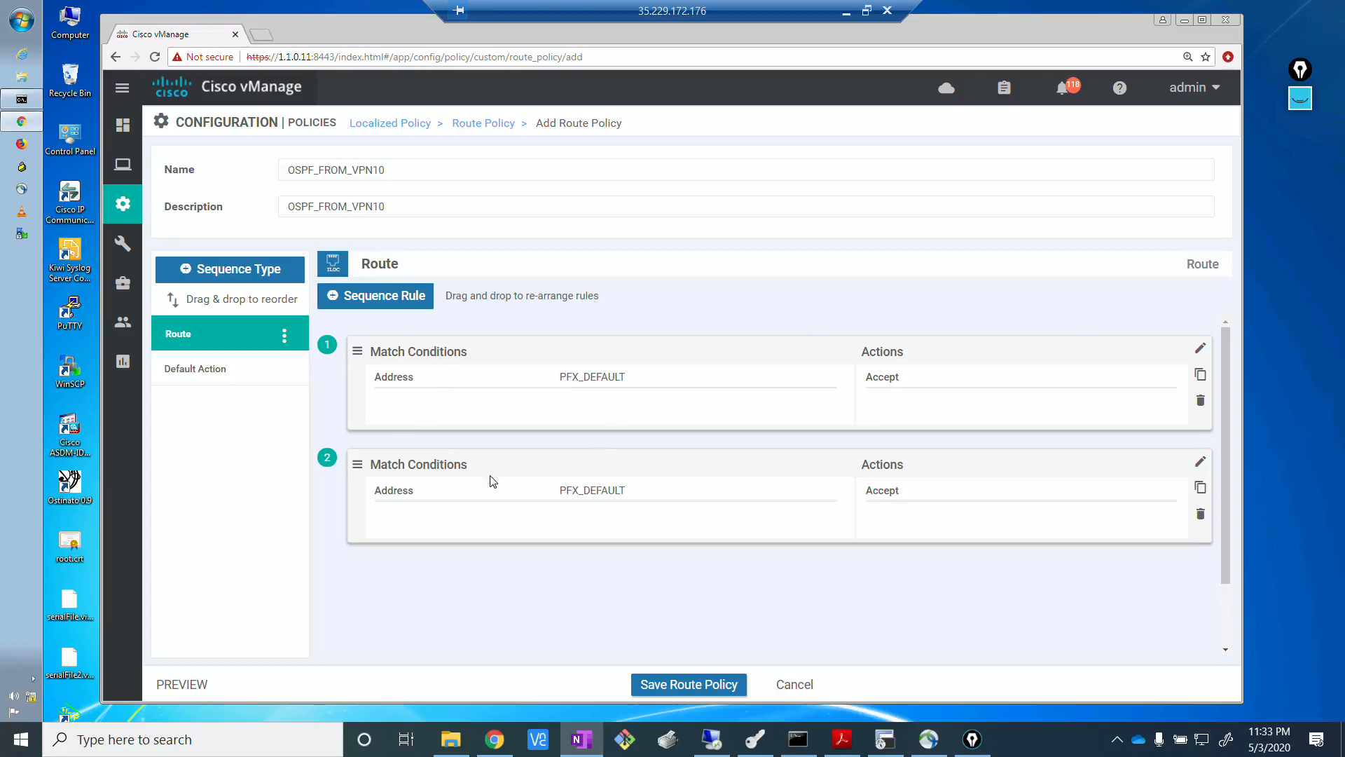
pyautogui.click(1200, 465)
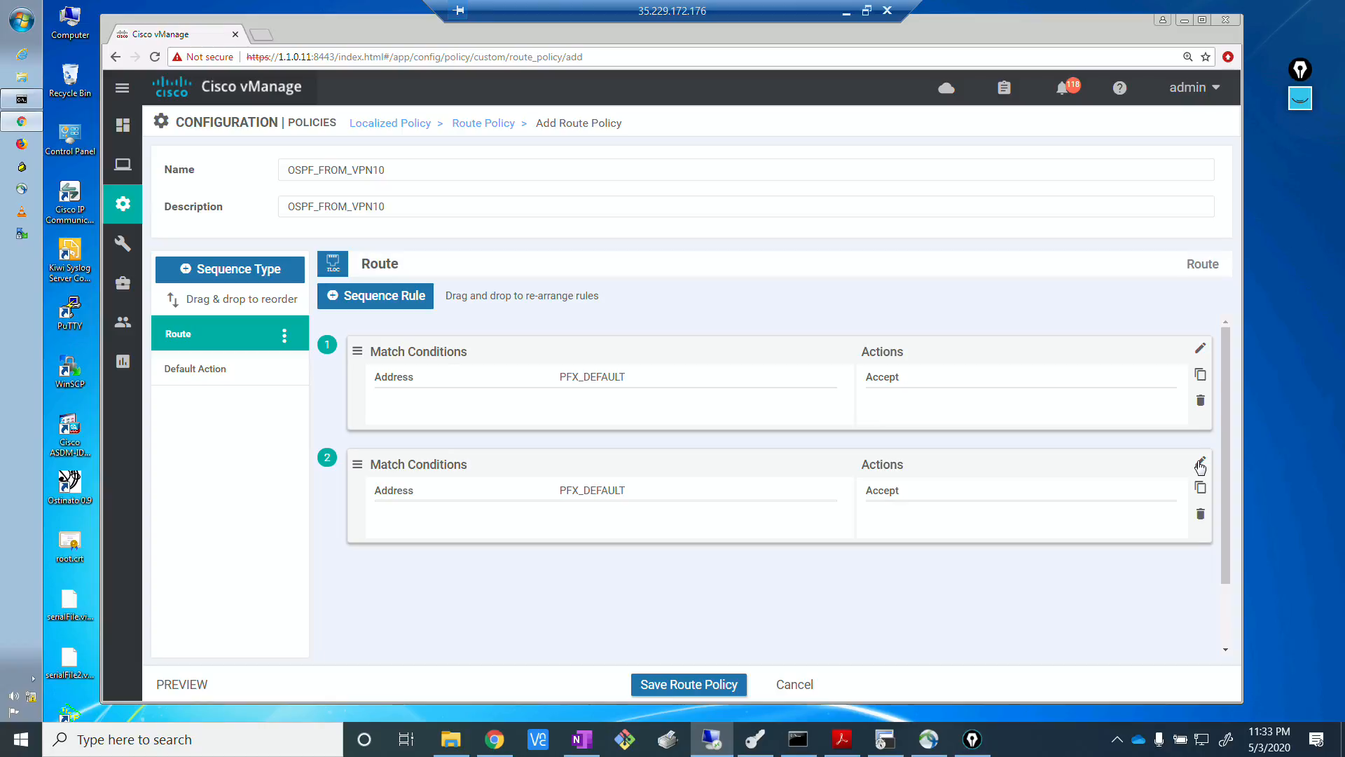
pyautogui.click(1200, 465)
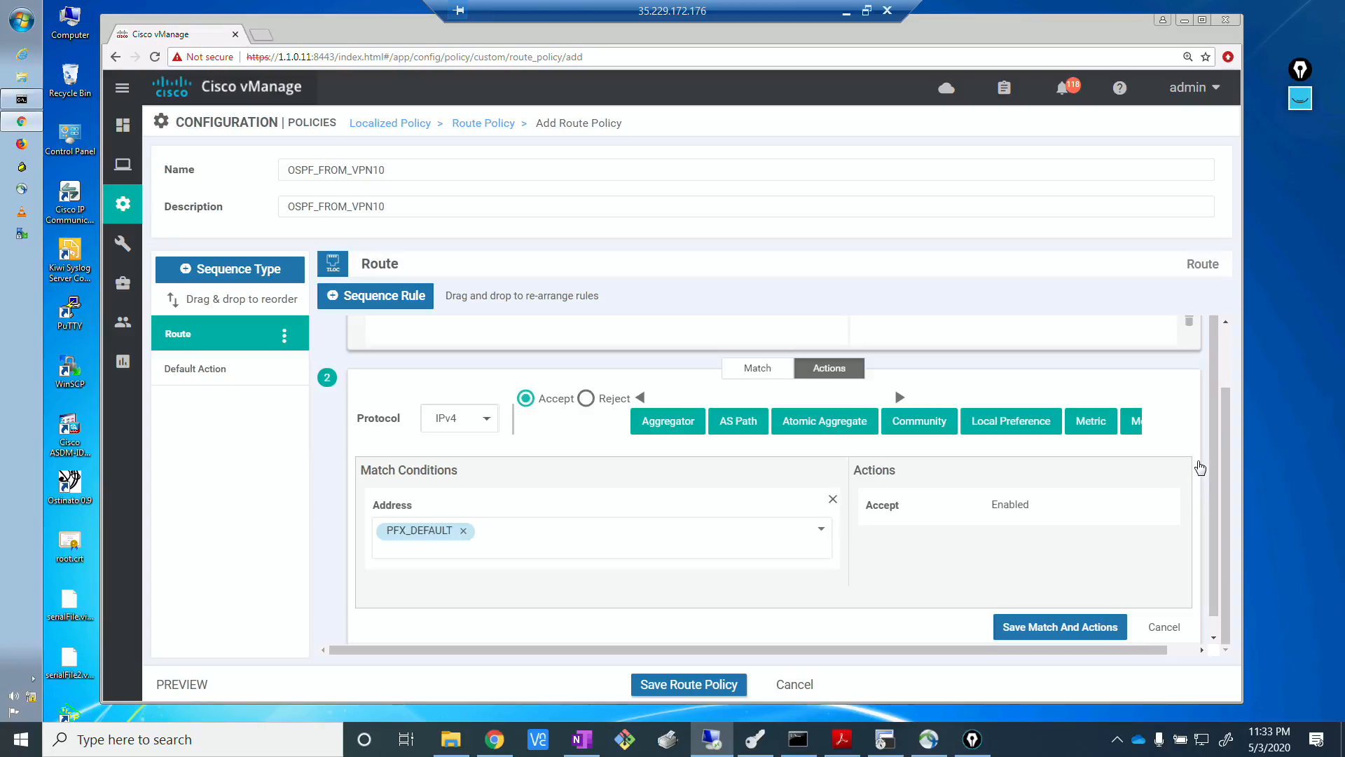
pyautogui.click(463, 530)
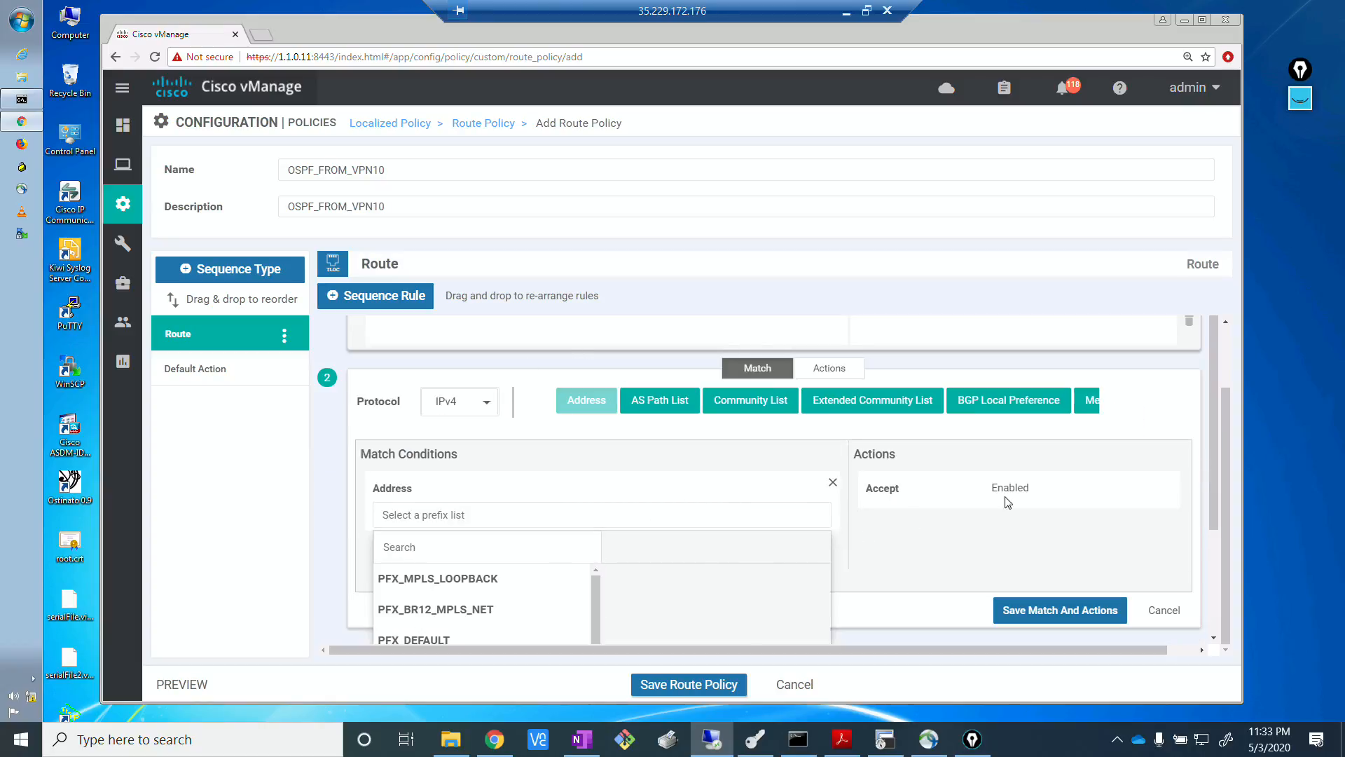
pyautogui.moveTo(1213, 481); pyautogui.dragTo(1216, 548)
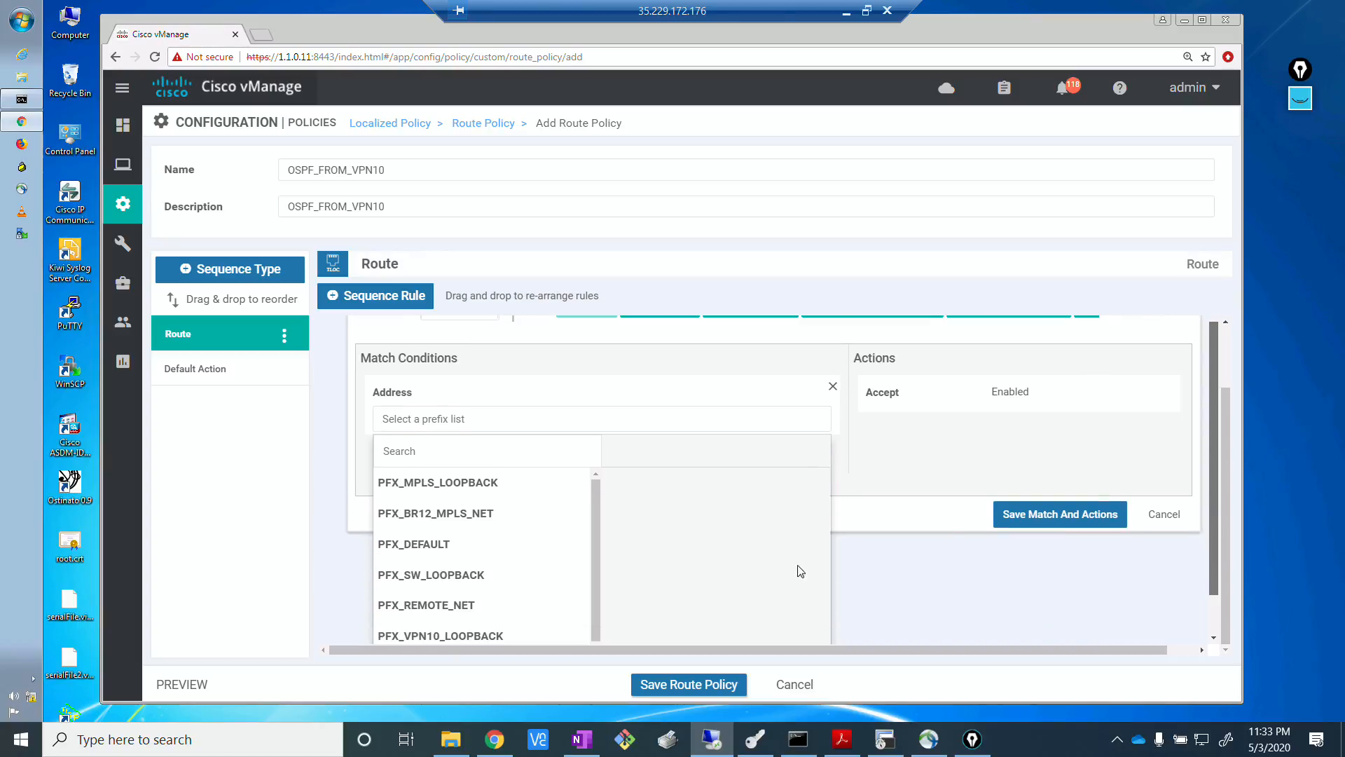
pyautogui.click(452, 575)
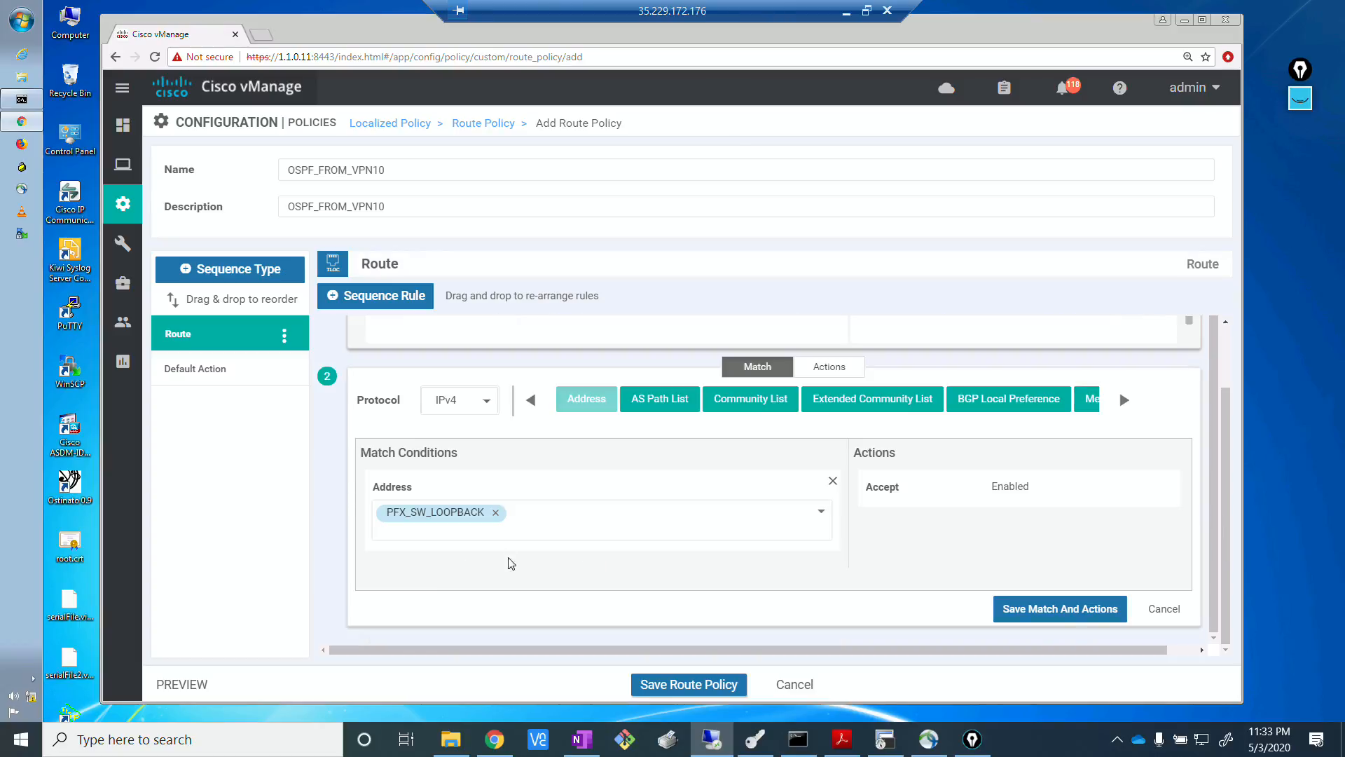
pyautogui.click(1061, 617)
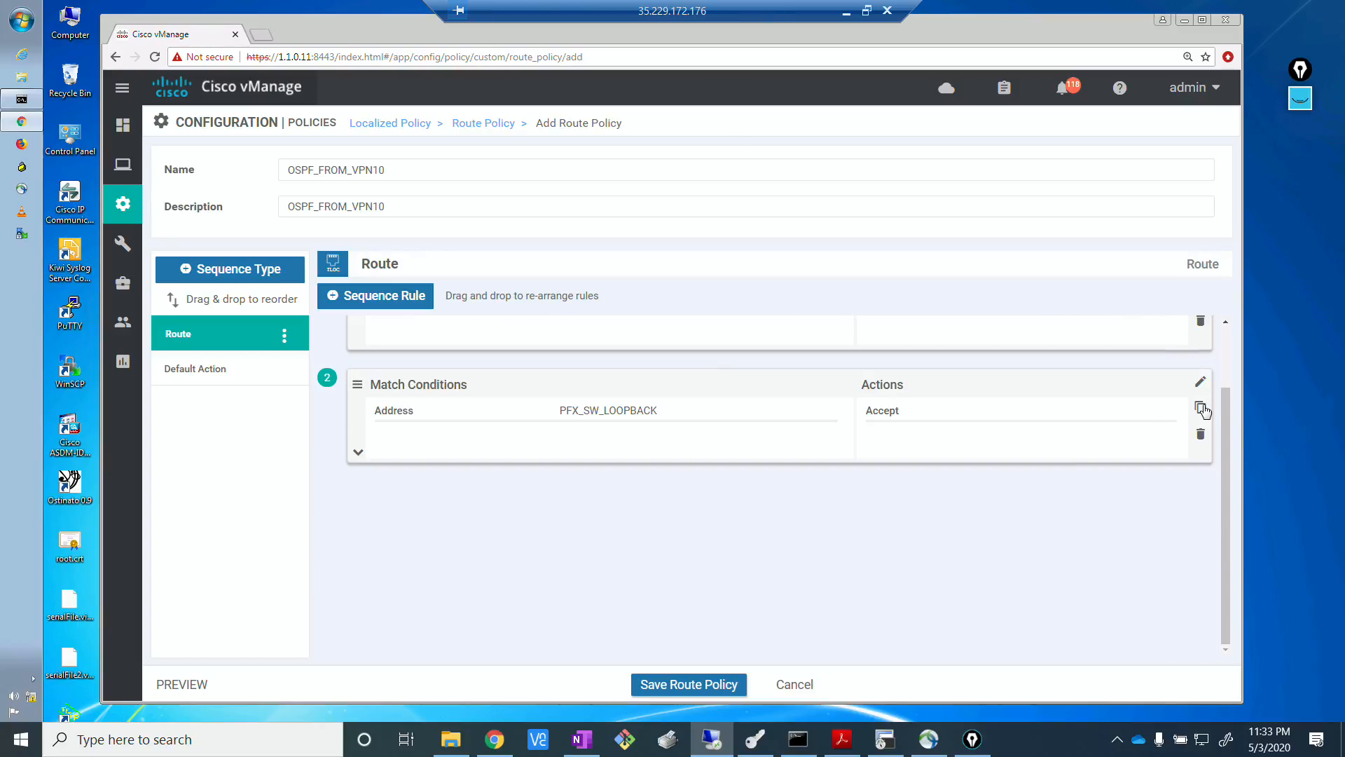
# Duplicate the PFX_SW_LOOPBACK rule and save the copy with its address match changed to PFX_SERVER.
pyautogui.click(1201, 408)
pyautogui.hotkey('alt', 'Tab')
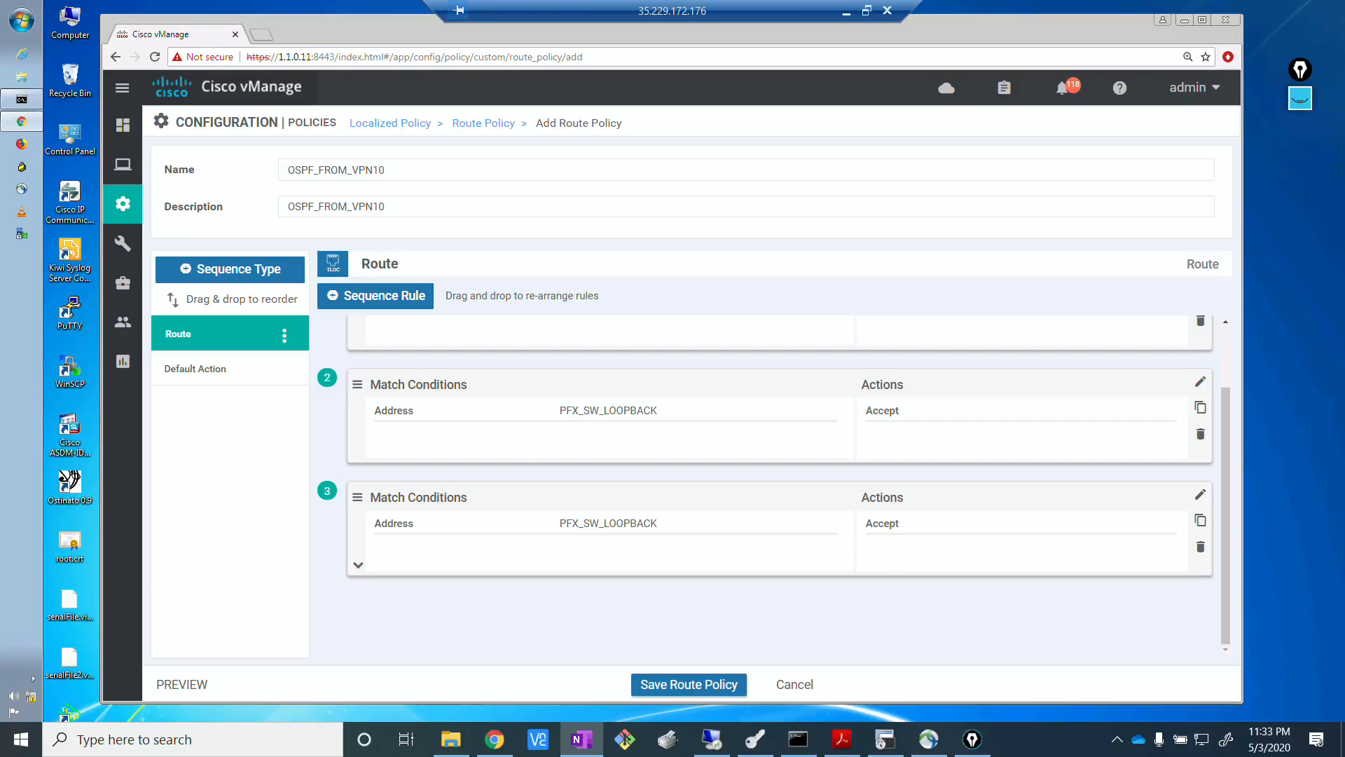
pyautogui.click(1201, 497)
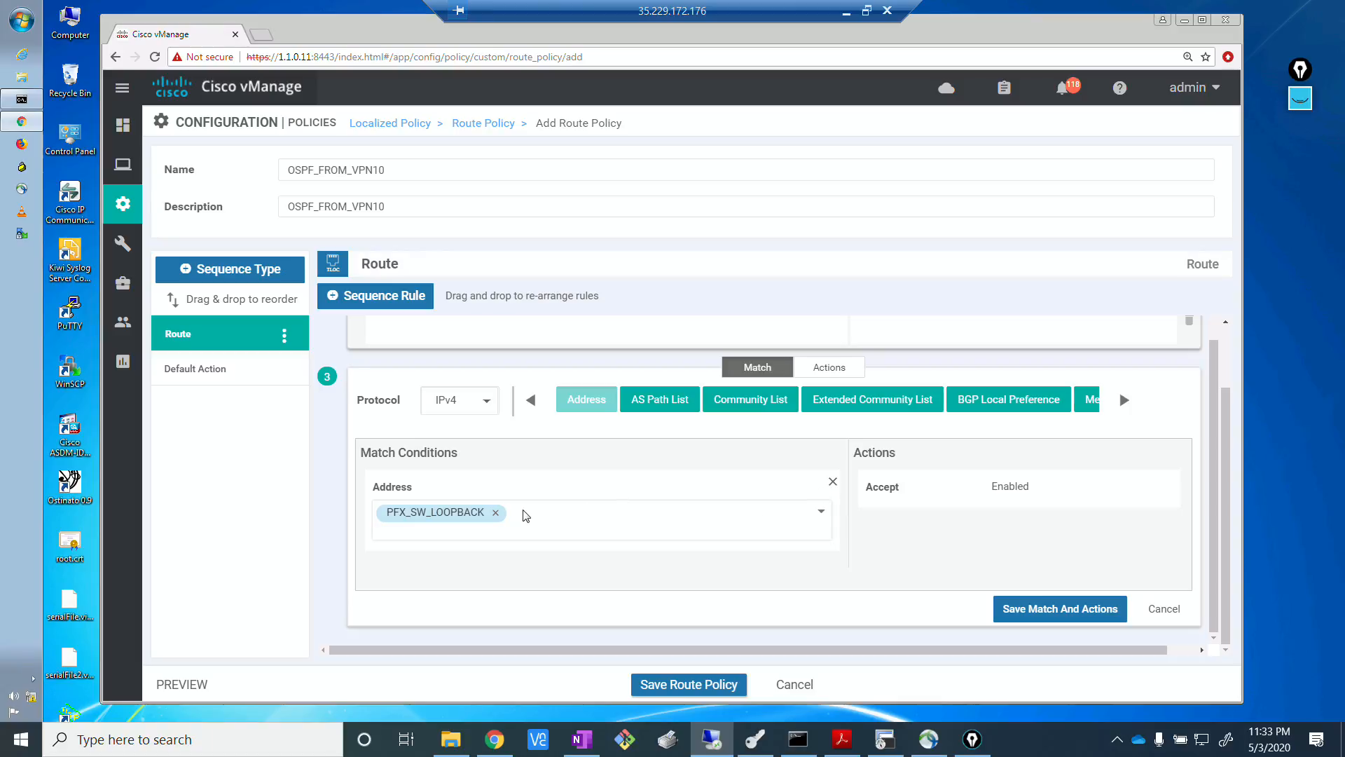
pyautogui.click(495, 512)
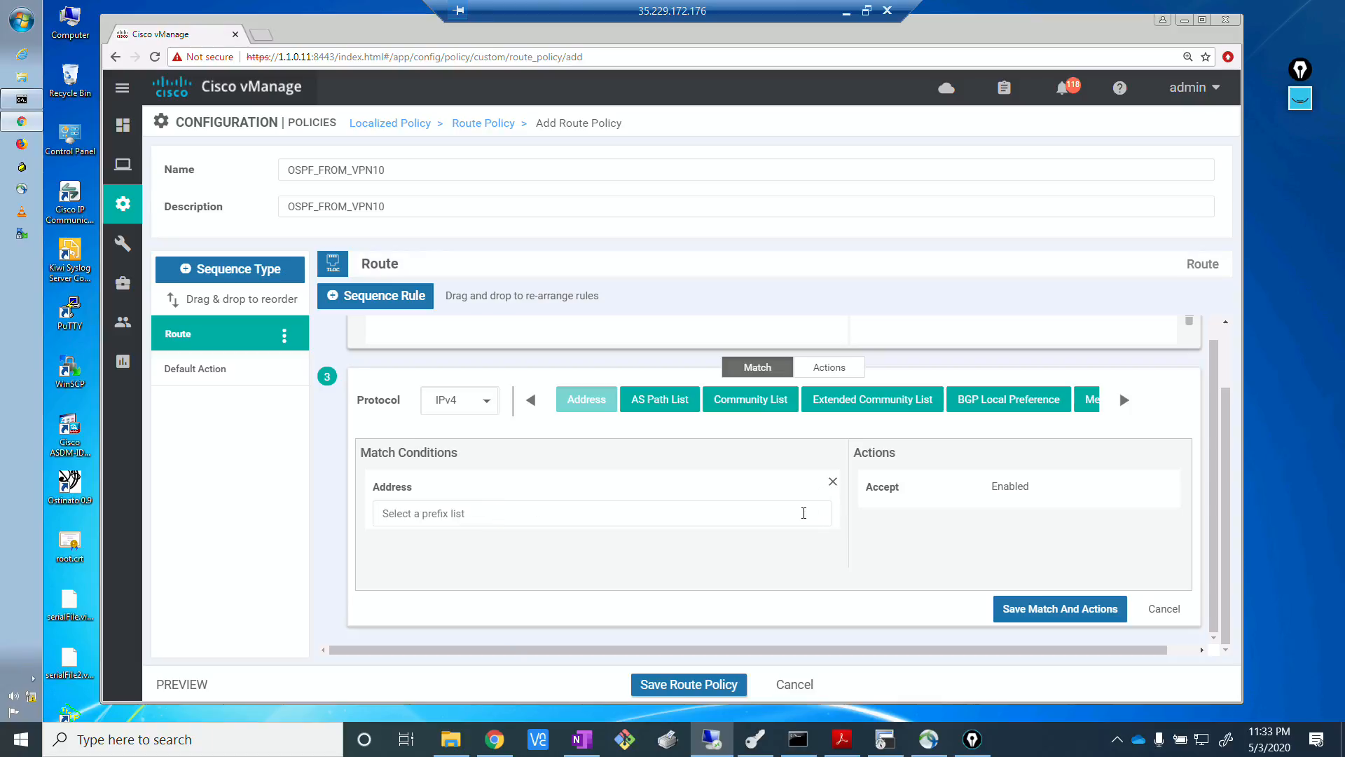
pyautogui.click(802, 513)
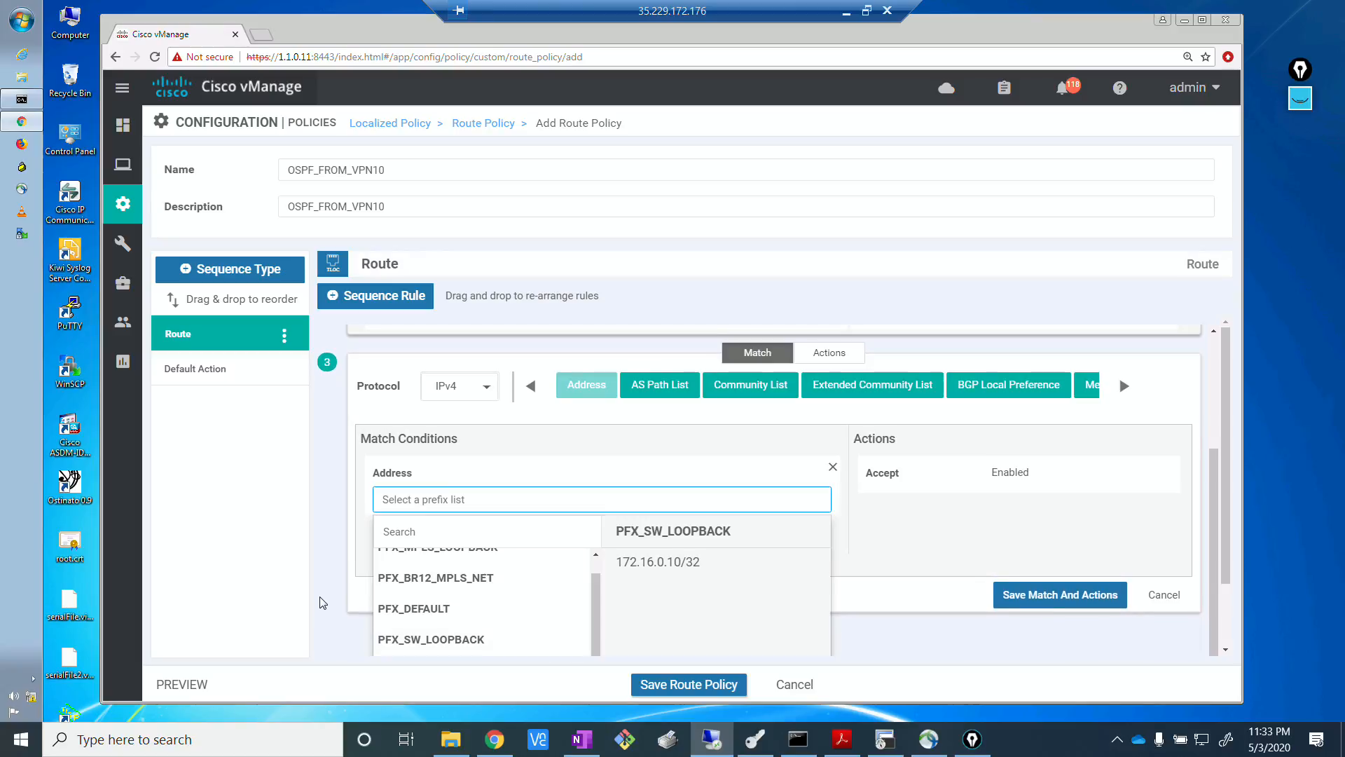
pyautogui.scroll(-1, 324, 597)
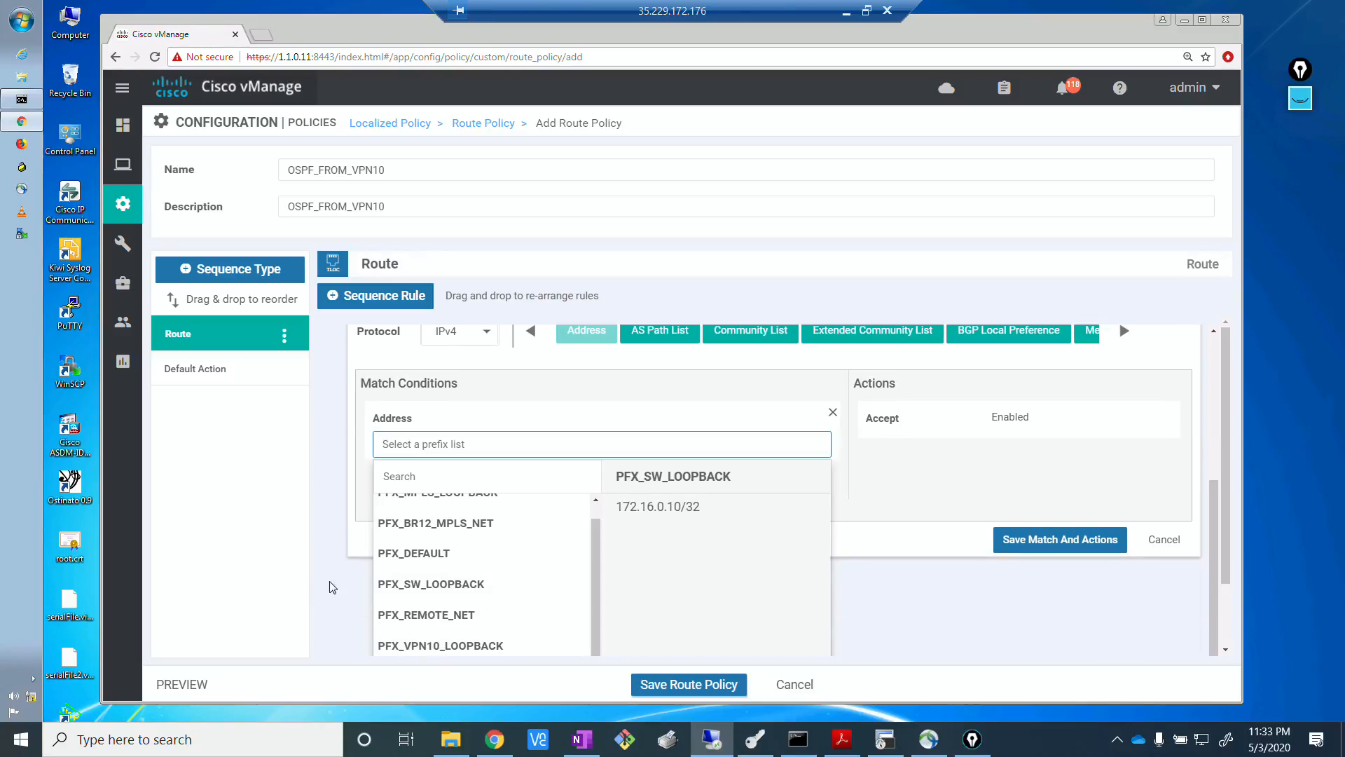
pyautogui.scroll(-1, 328, 594)
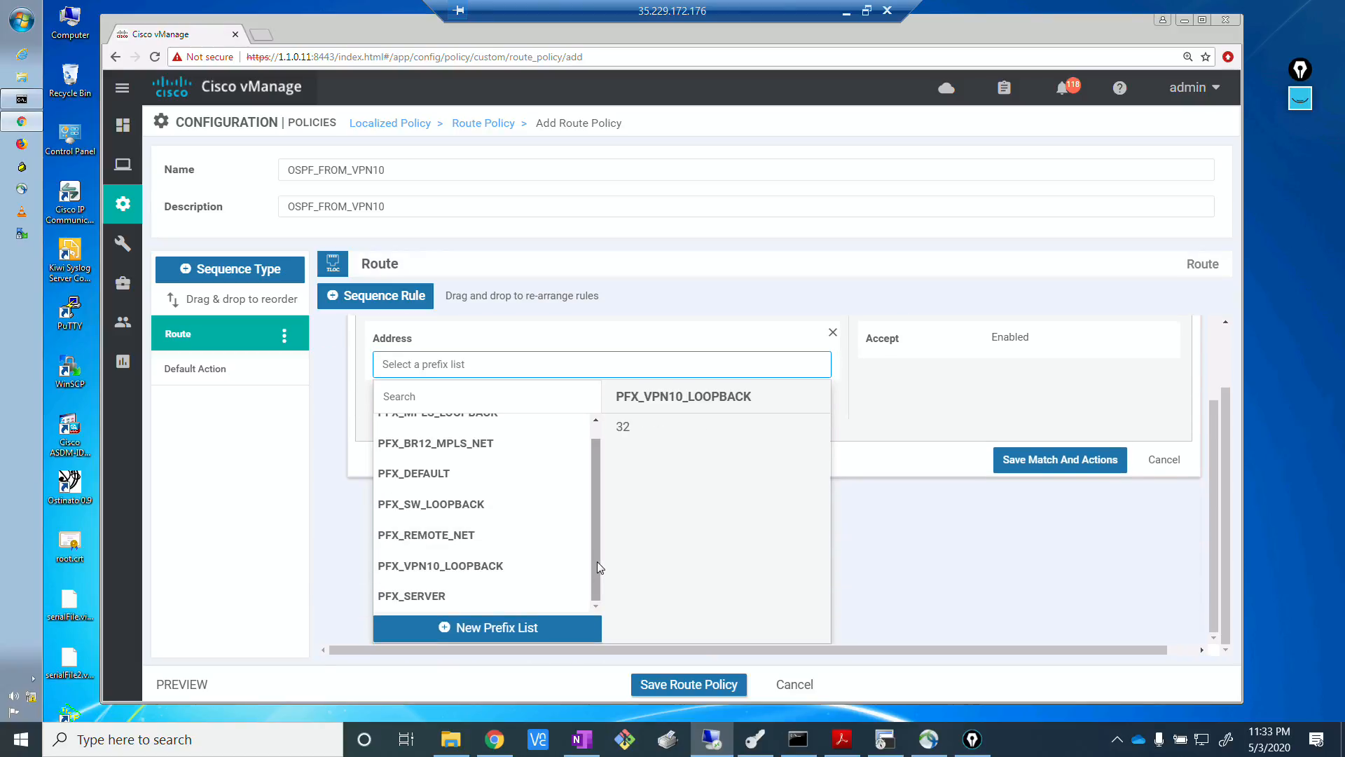
pyautogui.scroll(1, 597, 561)
pyautogui.scroll(-1, 591, 591)
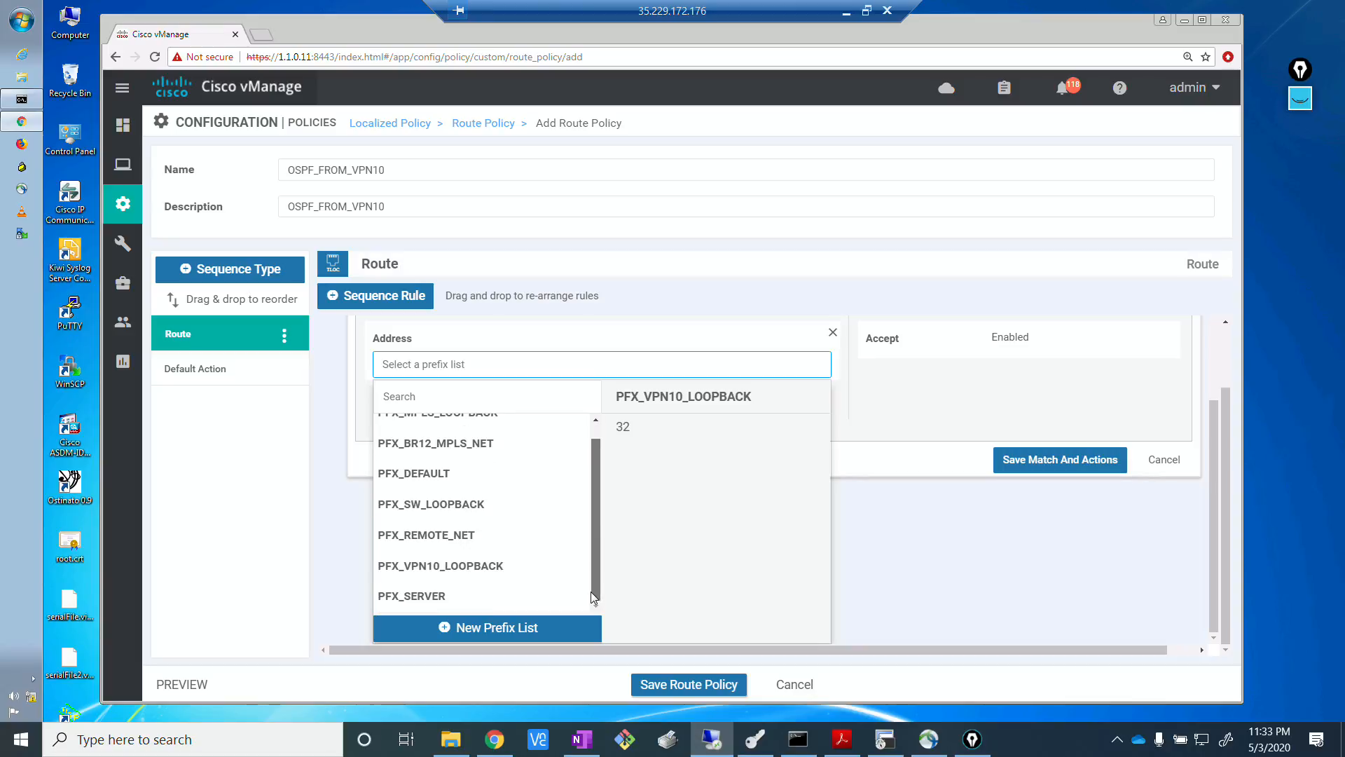
pyautogui.click(456, 601)
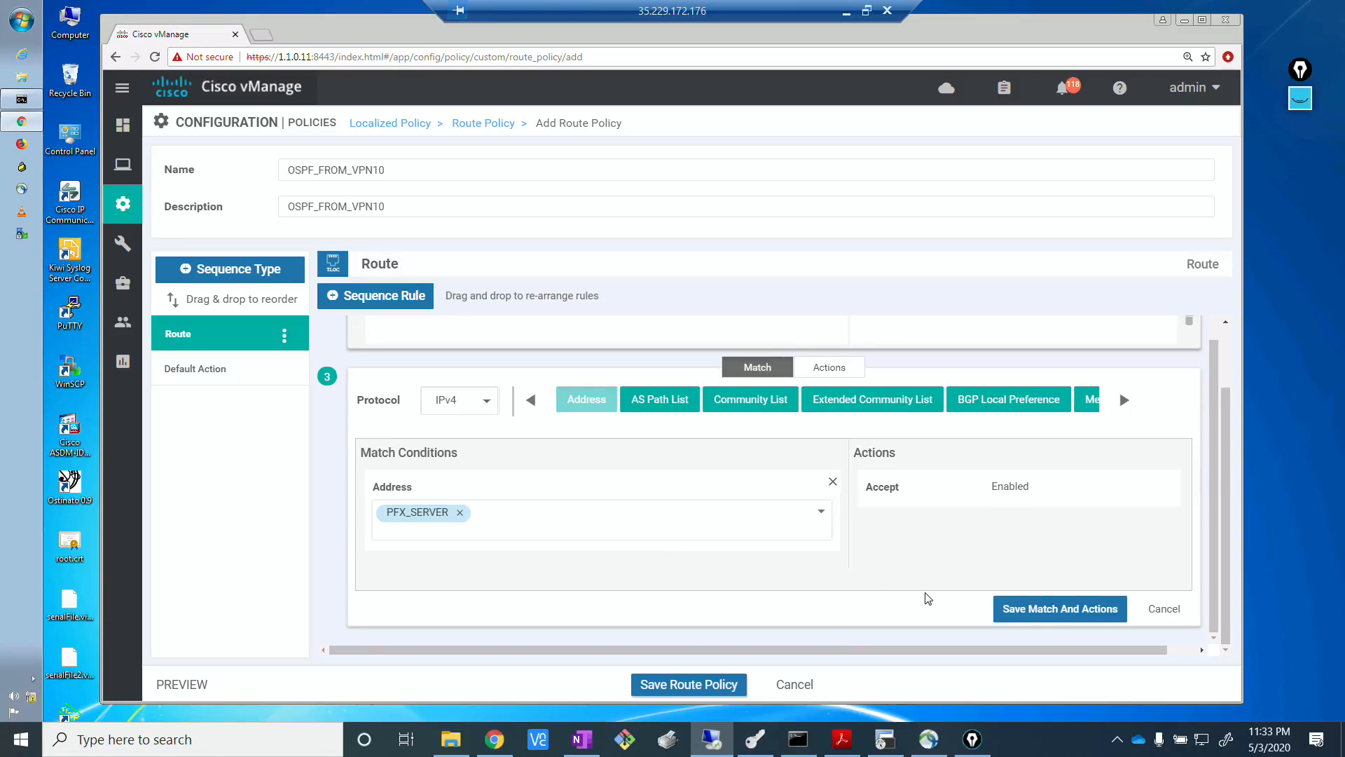
pyautogui.click(1047, 616)
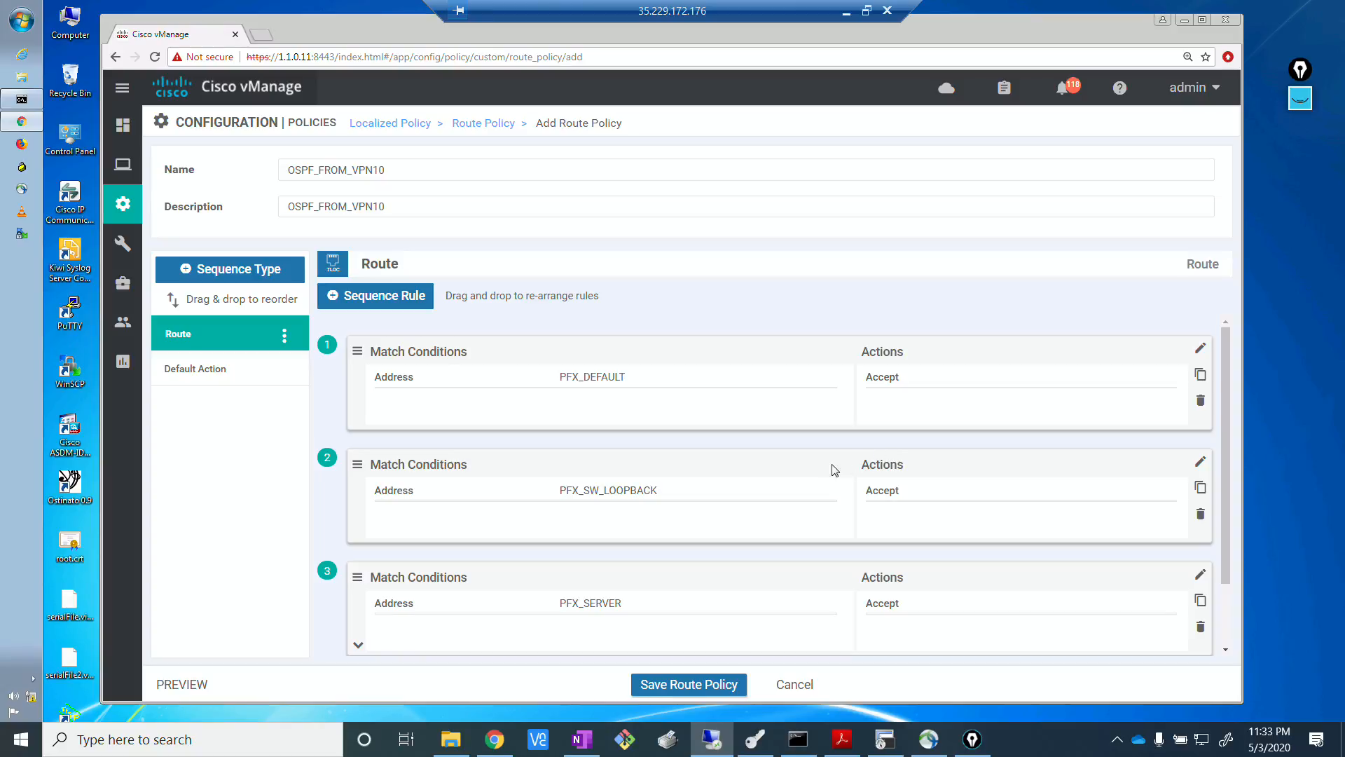
# Review the three sequence rules and save the OSPF_FROM_VPN10 route policy.
pyautogui.scroll(-1, 834, 468)
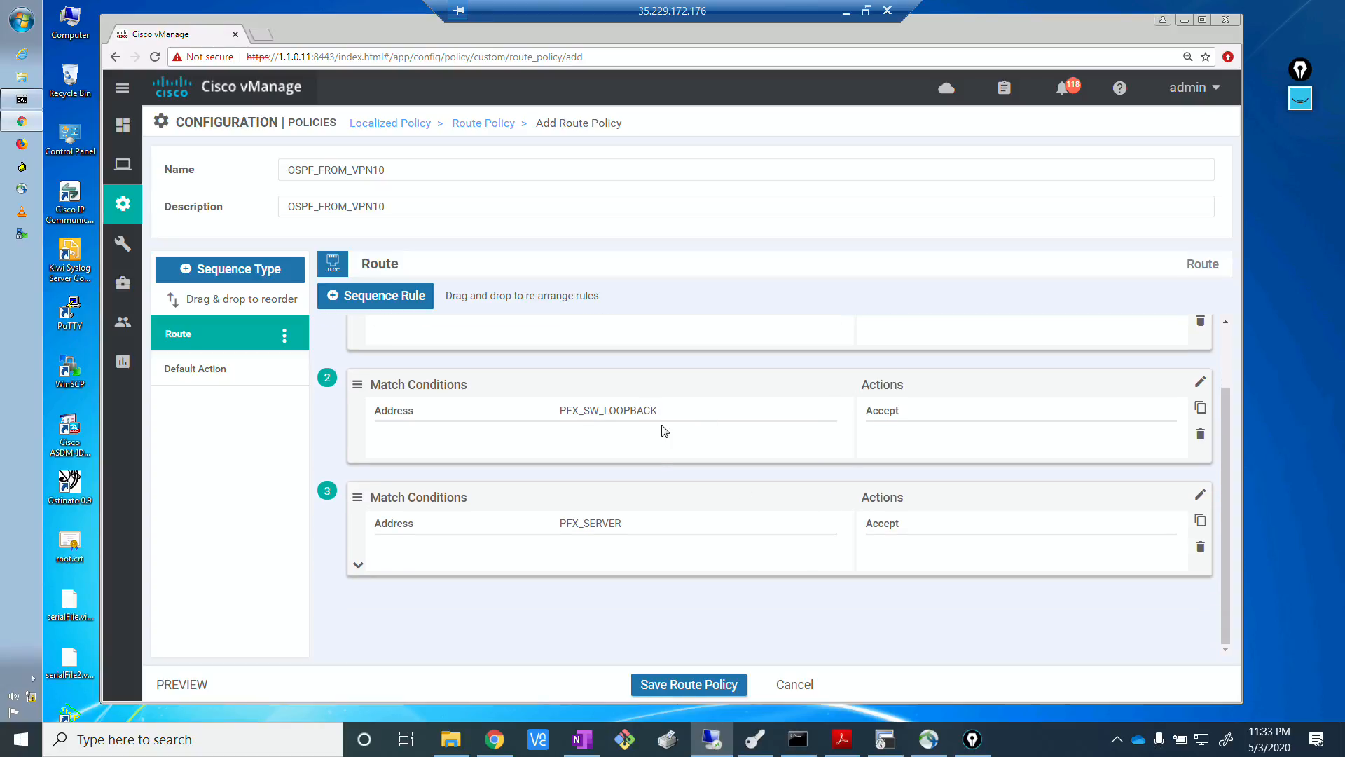
pyautogui.scroll(1, 663, 429)
pyautogui.hotkey('alt', 'Tab')
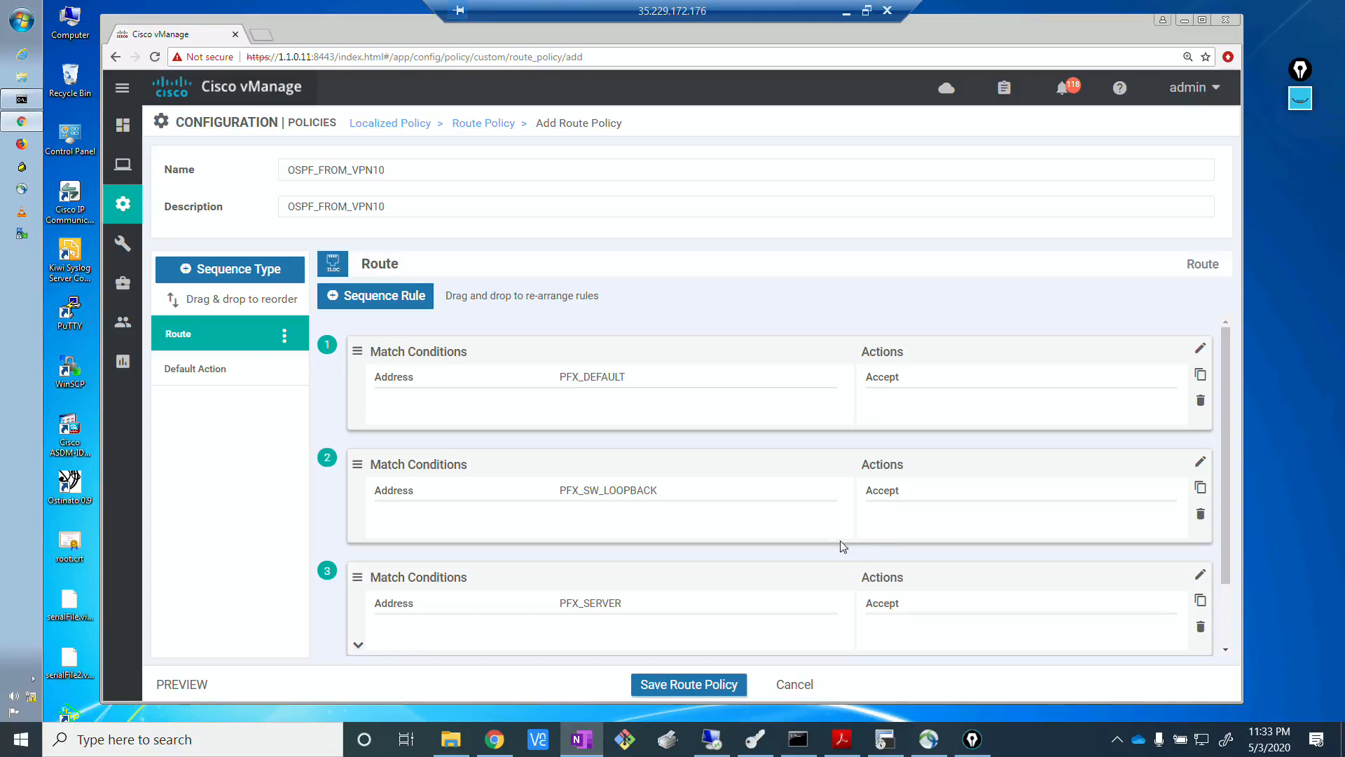
pyautogui.click(719, 690)
pyautogui.click(719, 690)
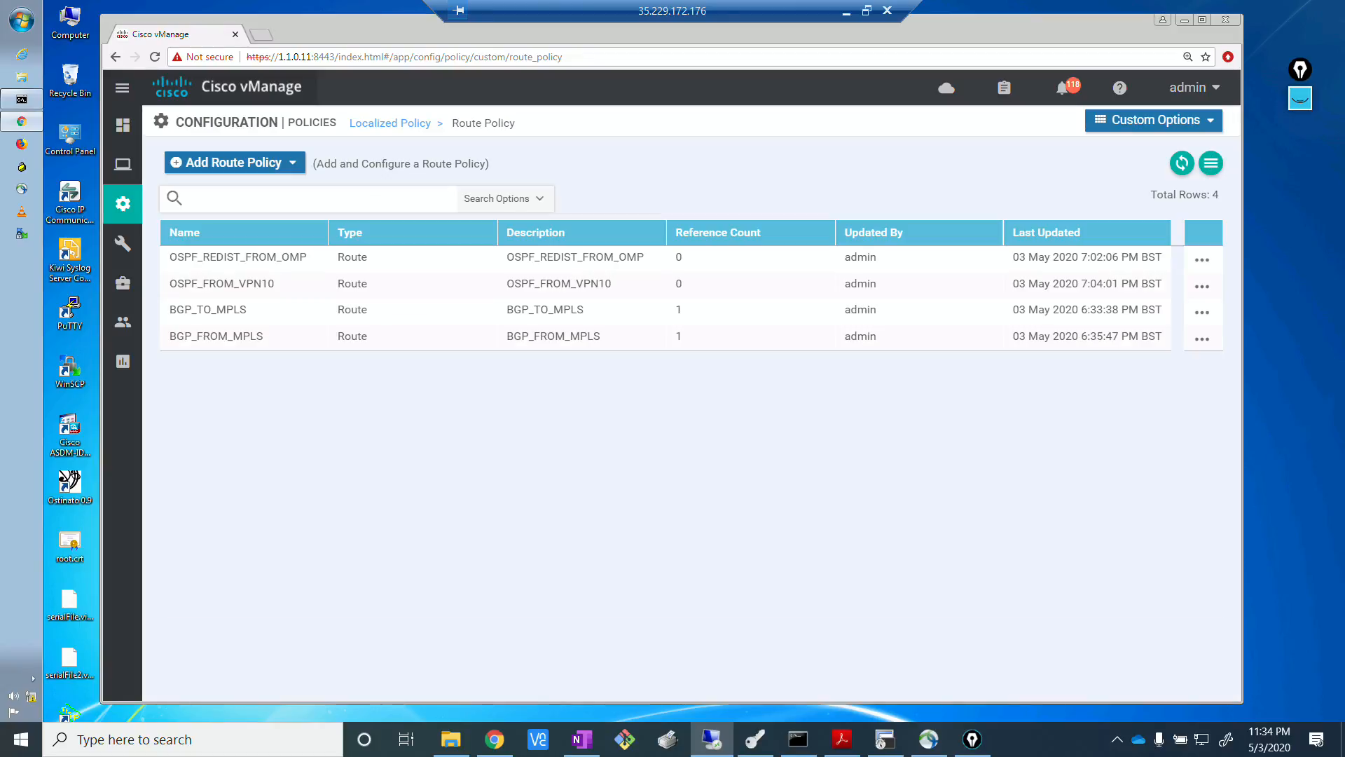
# Start a new localized policy and advance to its route policy configuration stage, leaving the earlier stages at their defaults.
pyautogui.hotkey('alt', 'Tab')
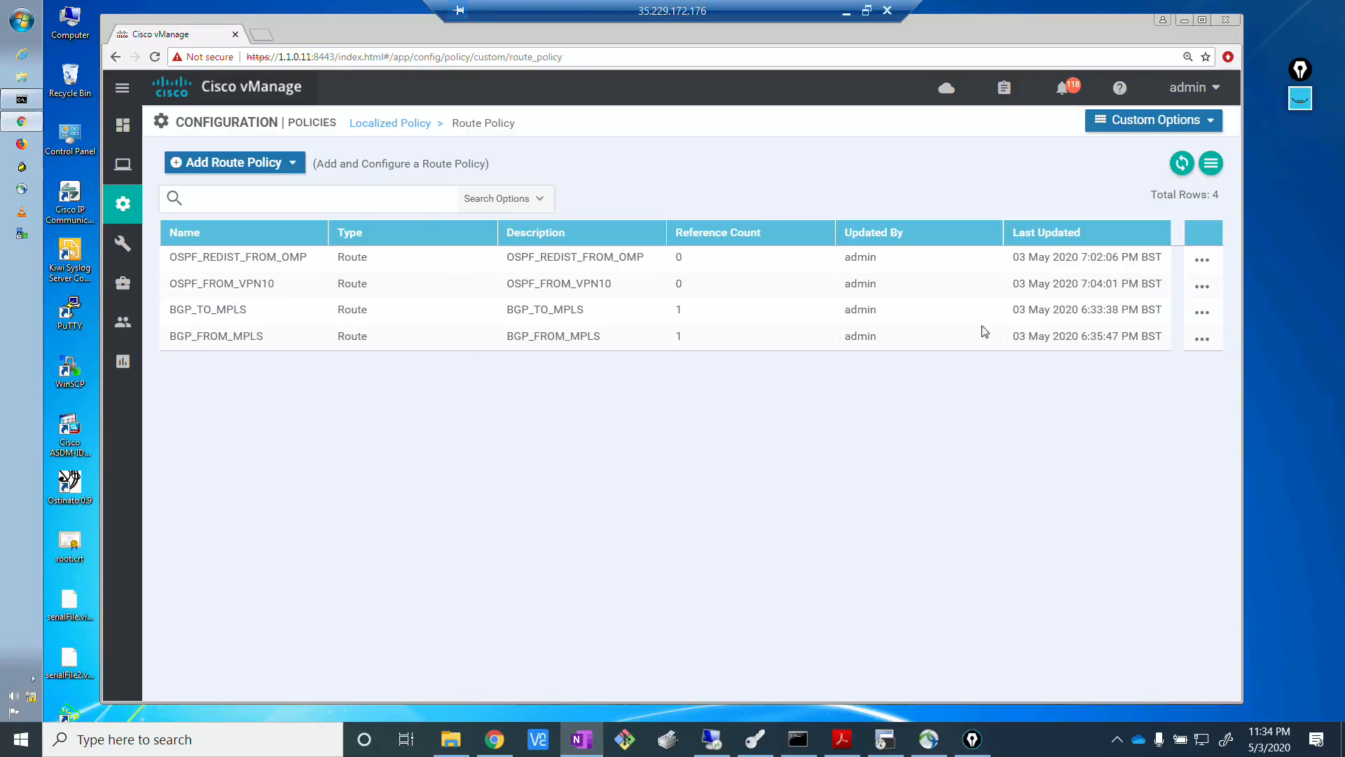
pyautogui.click(516, 537)
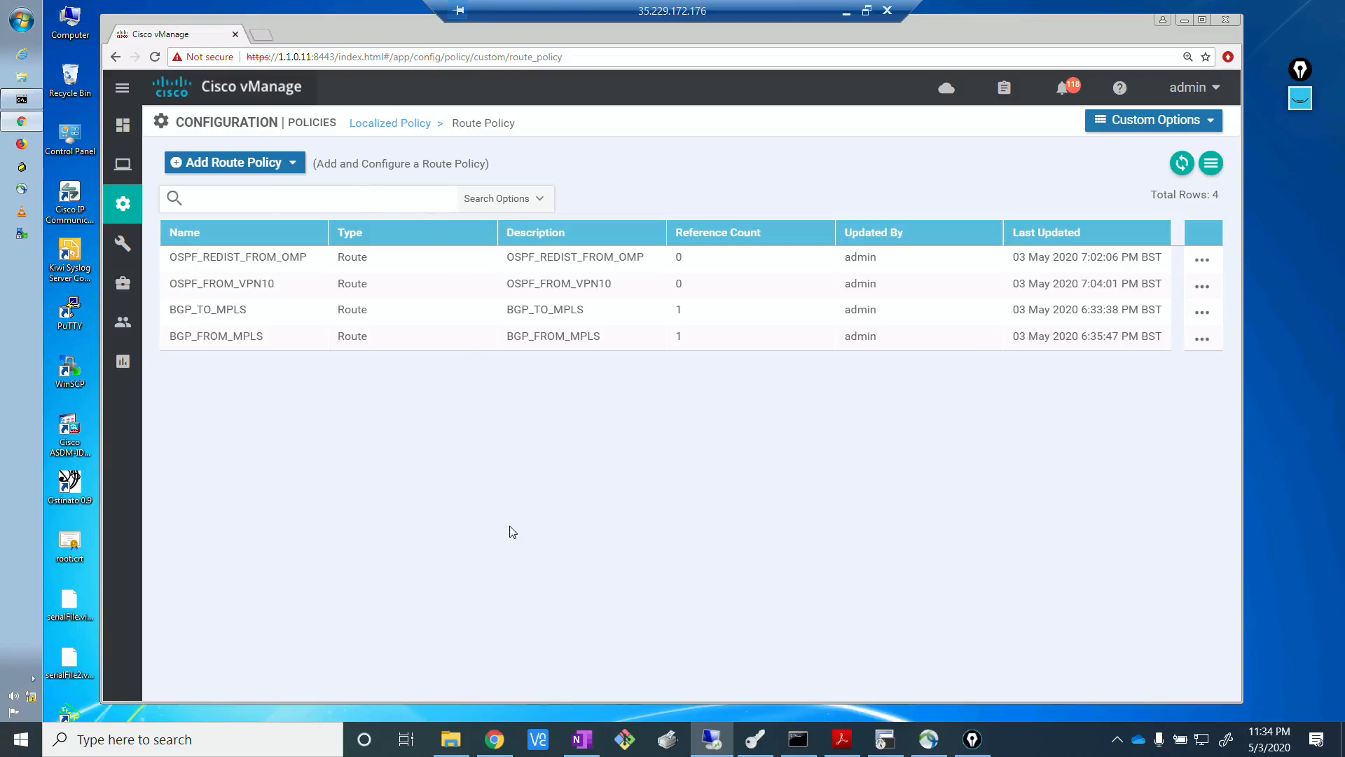
pyautogui.click(394, 125)
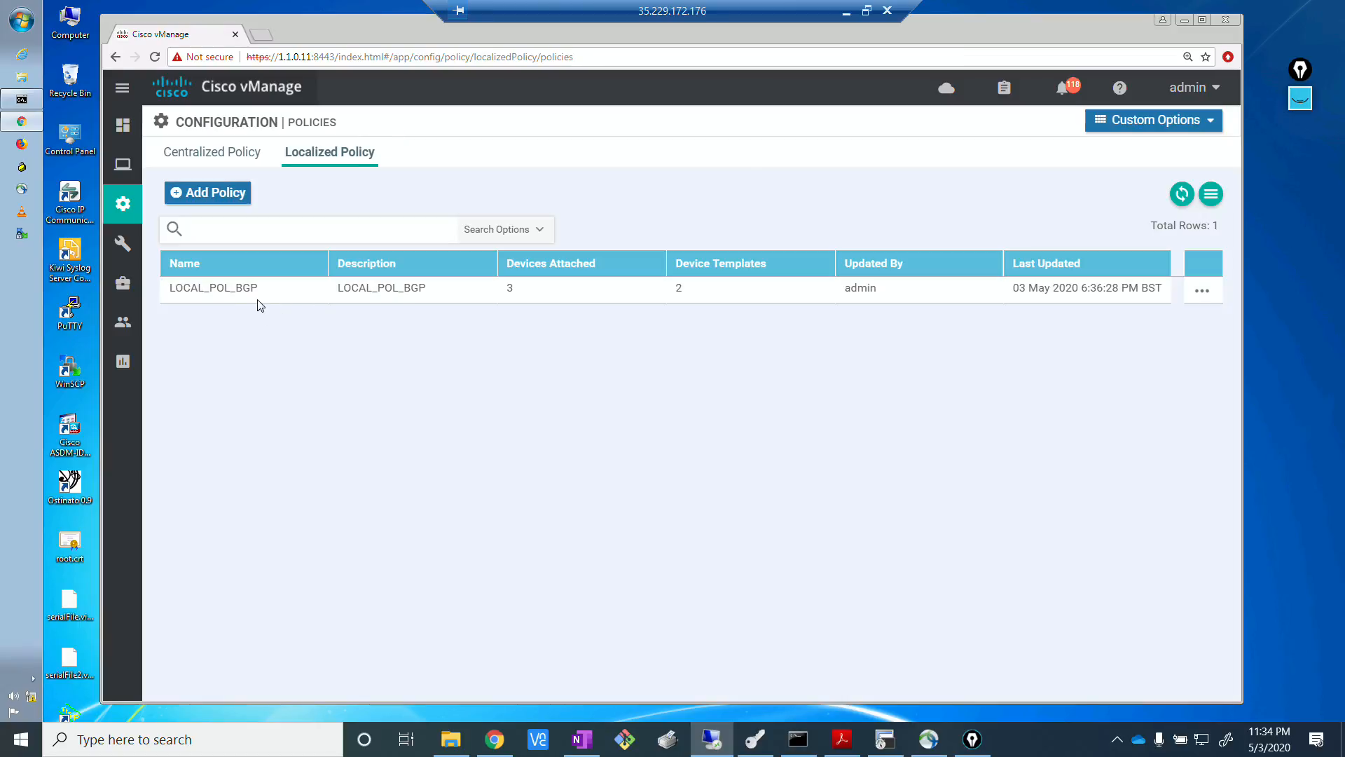
pyautogui.click(208, 197)
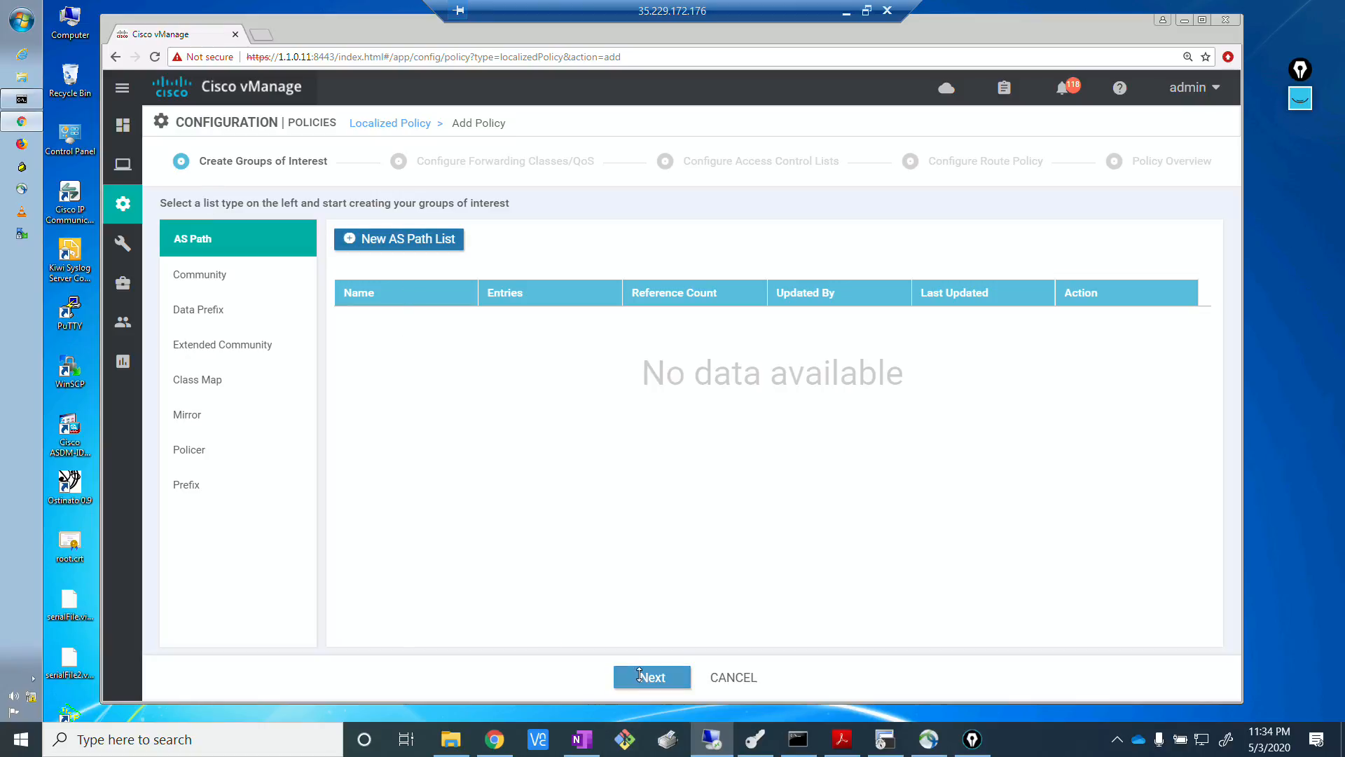
pyautogui.click(641, 678)
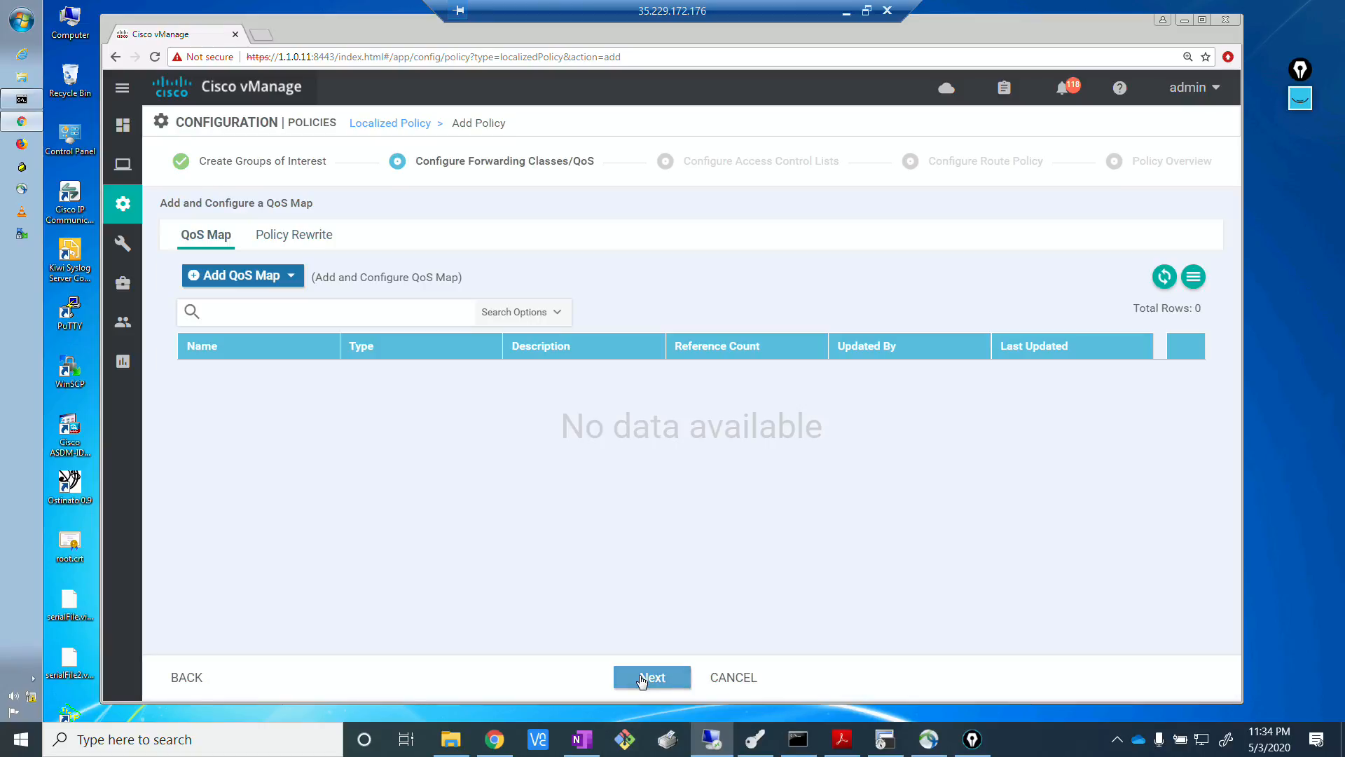
pyautogui.click(642, 678)
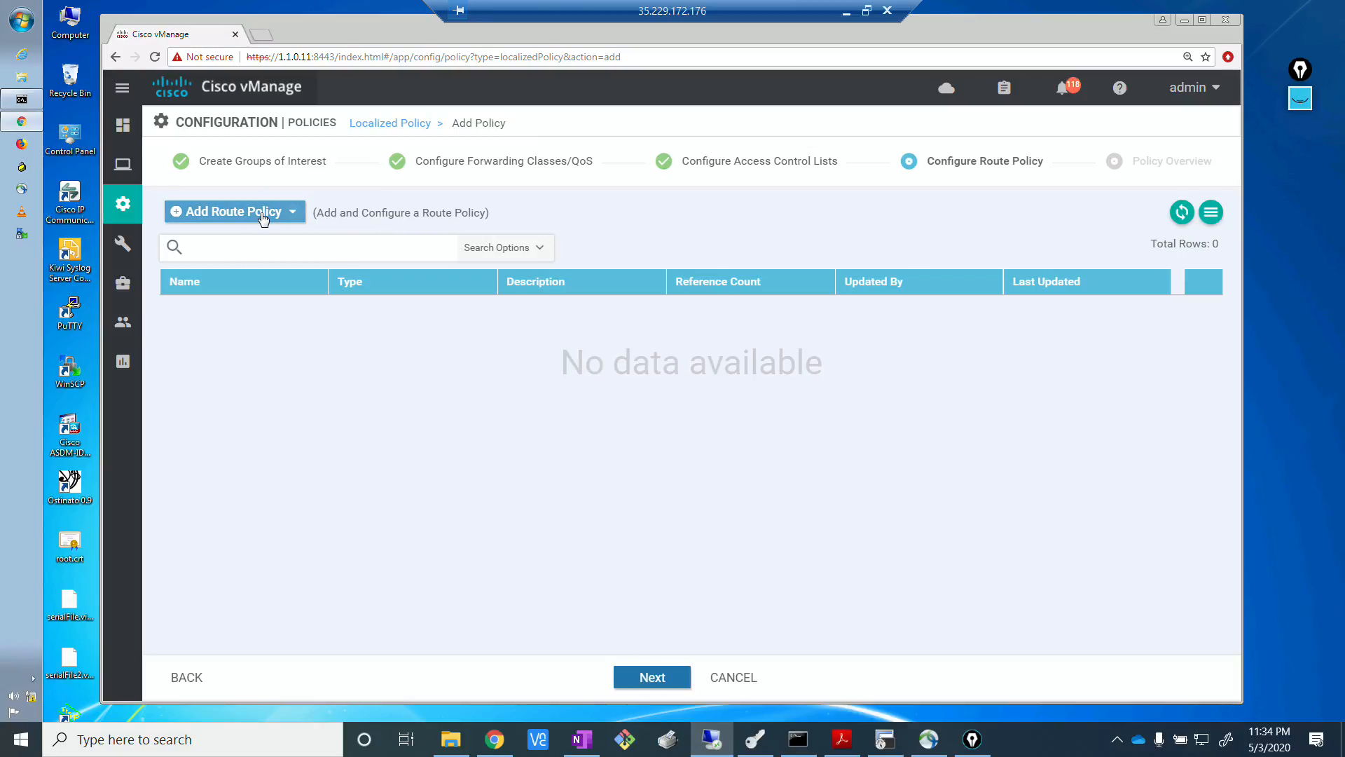
# Import the existing OSPF_FROM_VPN10 route policy into the new localized policy.
pyautogui.click(265, 211)
pyautogui.click(231, 263)
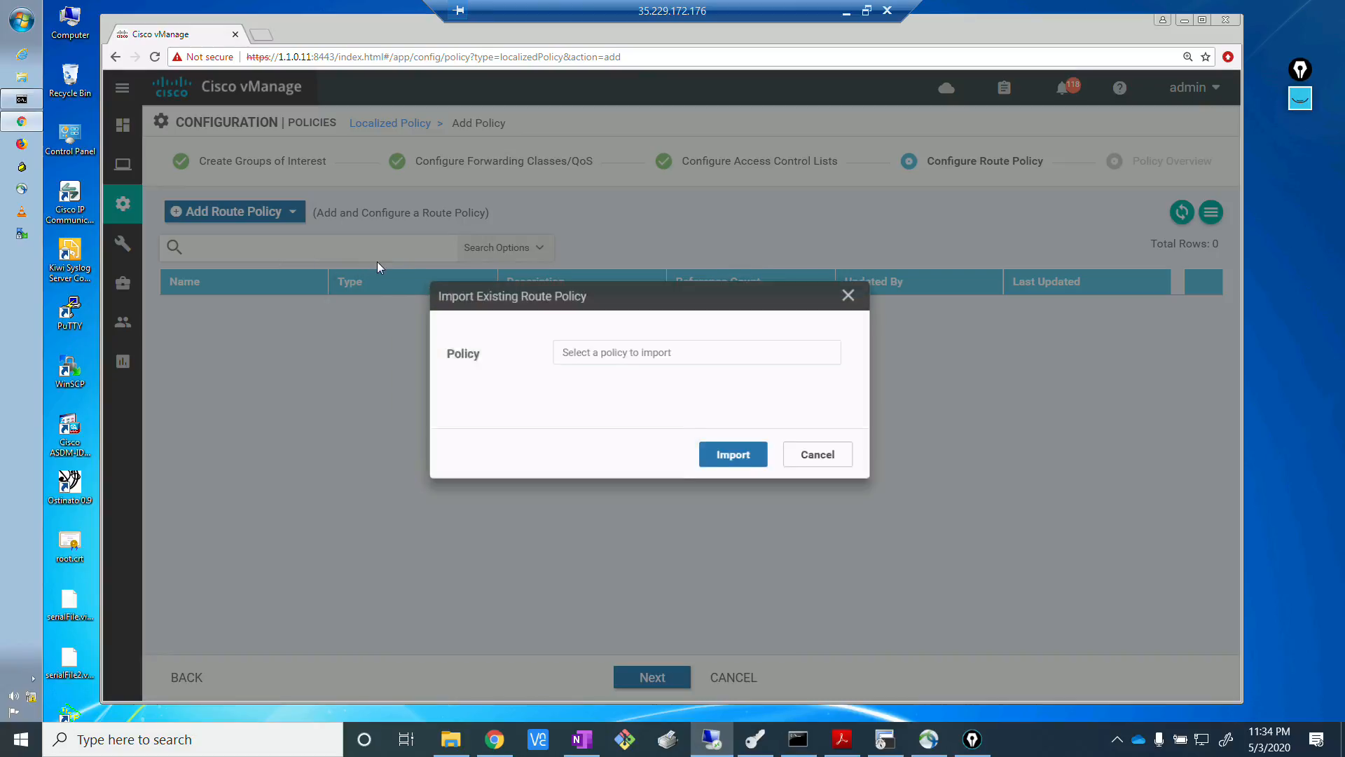
pyautogui.click(690, 355)
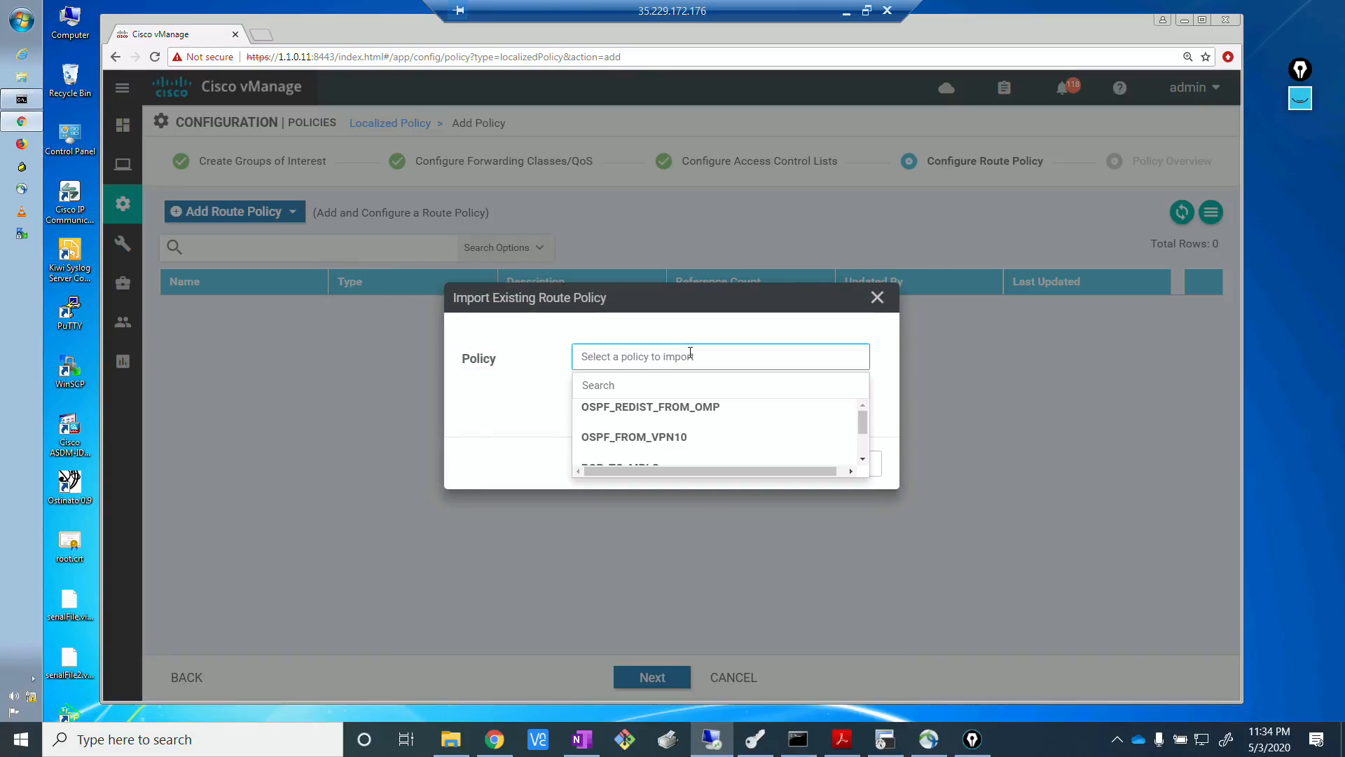
pyautogui.click(650, 439)
pyautogui.click(760, 472)
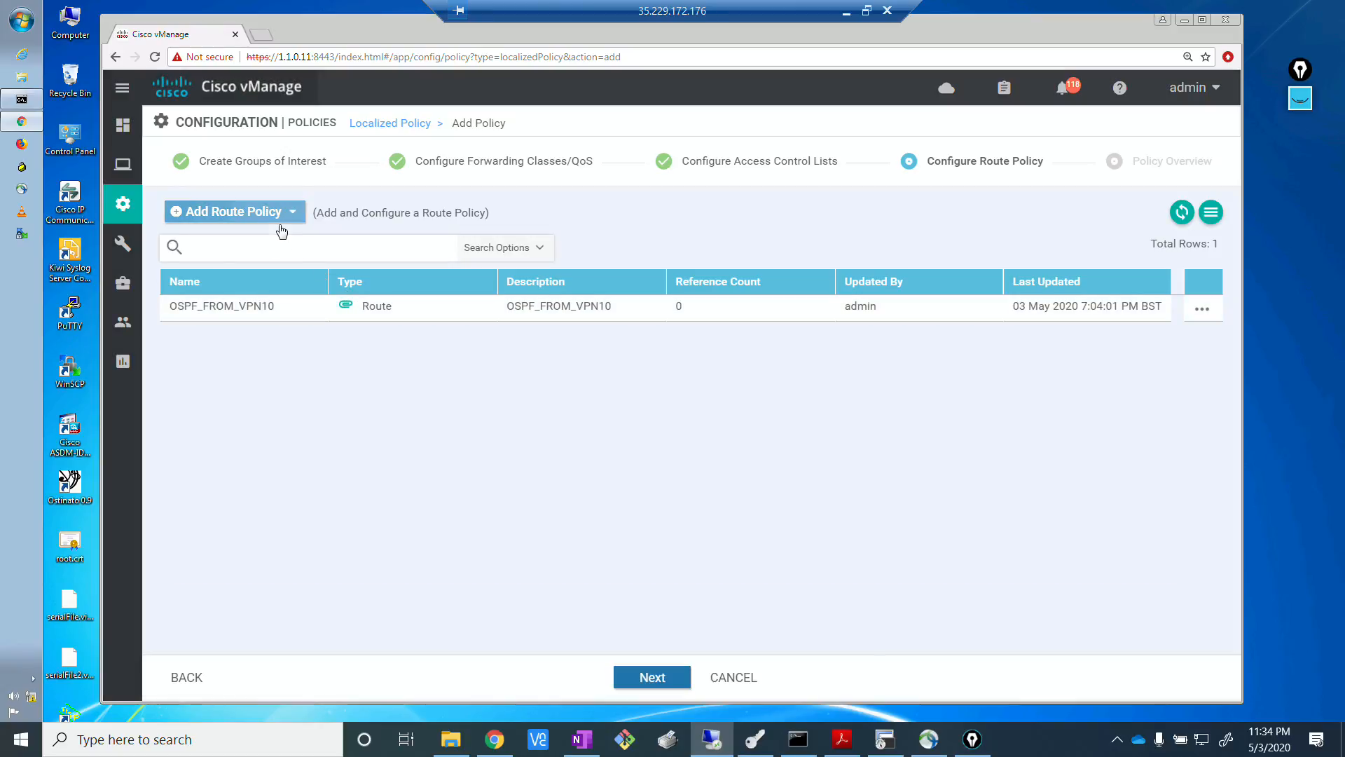
# Import the existing OSPF_REDIST_FROM_OMP route policy into the localized policy and advance to the policy overview stage.
pyautogui.click(293, 213)
pyautogui.click(231, 262)
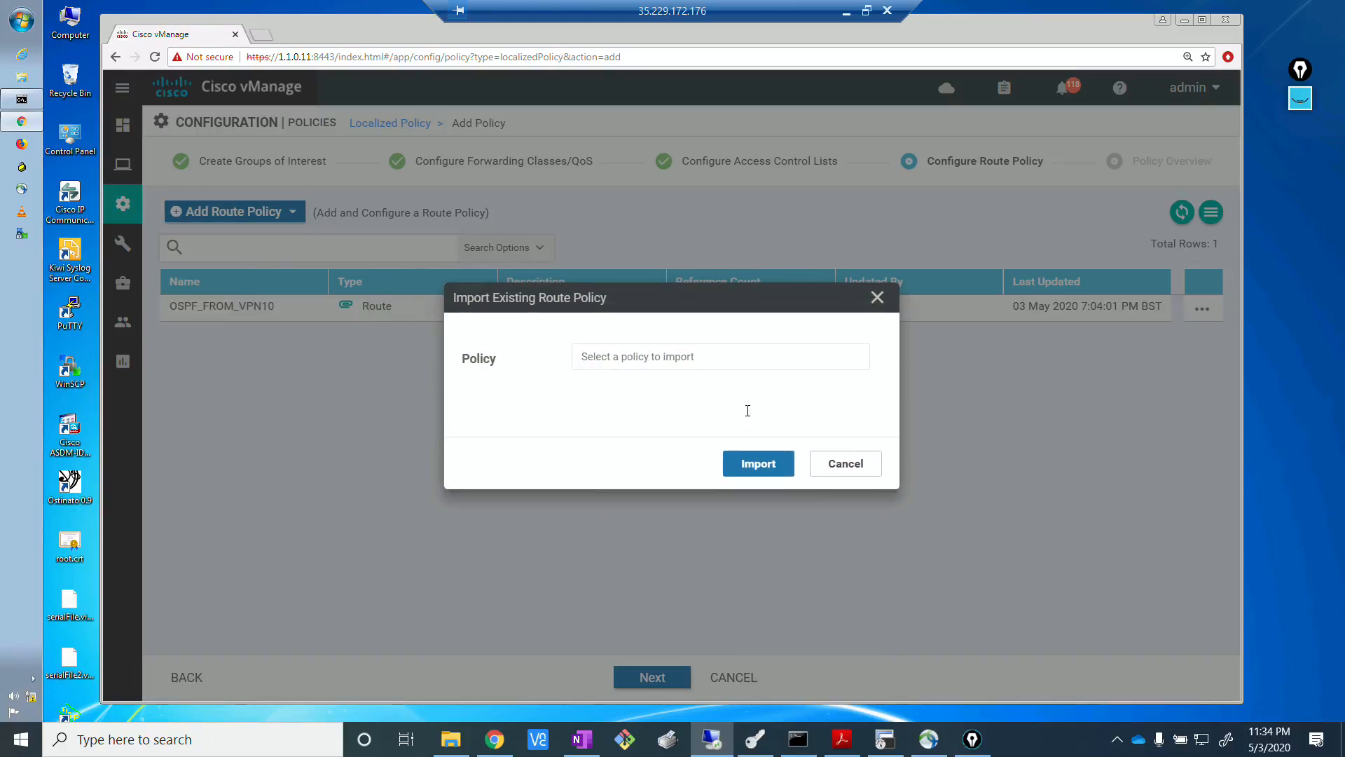
pyautogui.click(733, 356)
pyautogui.click(682, 410)
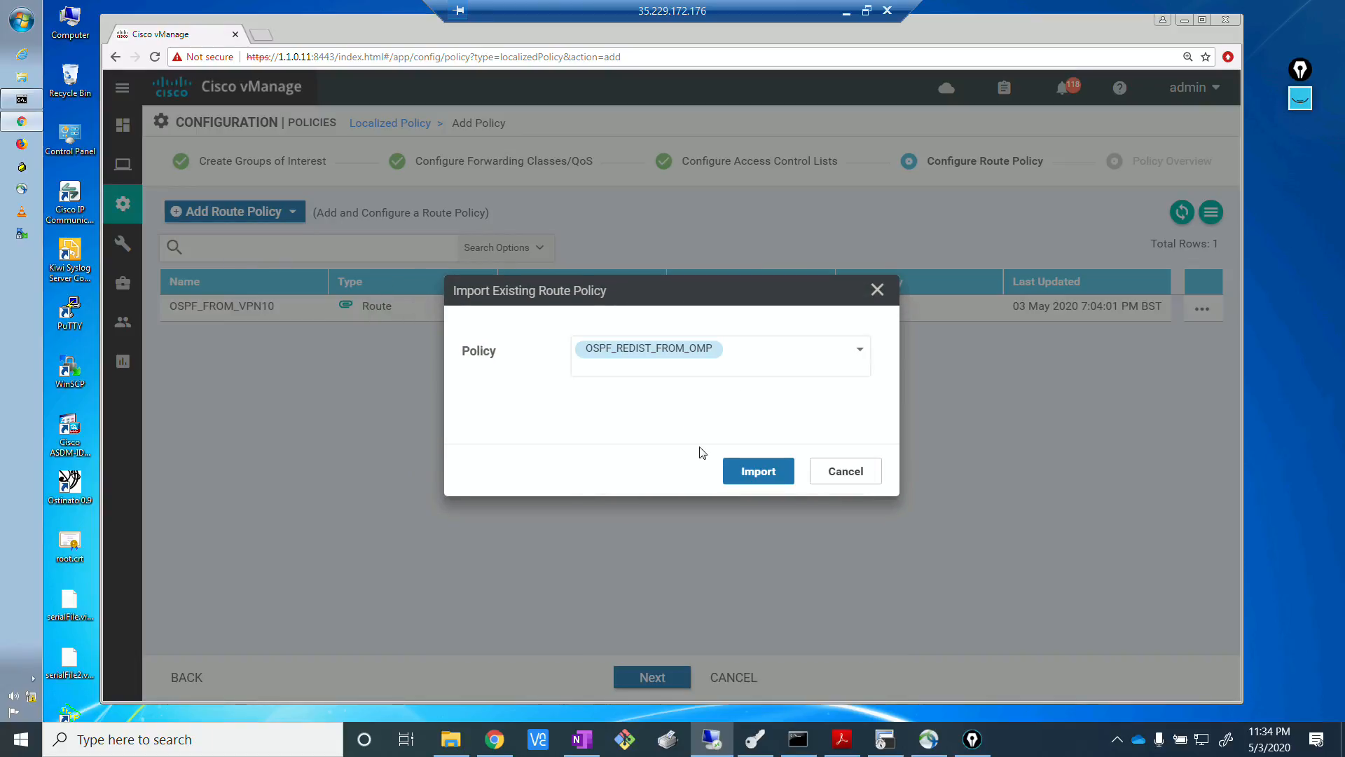
pyautogui.click(754, 479)
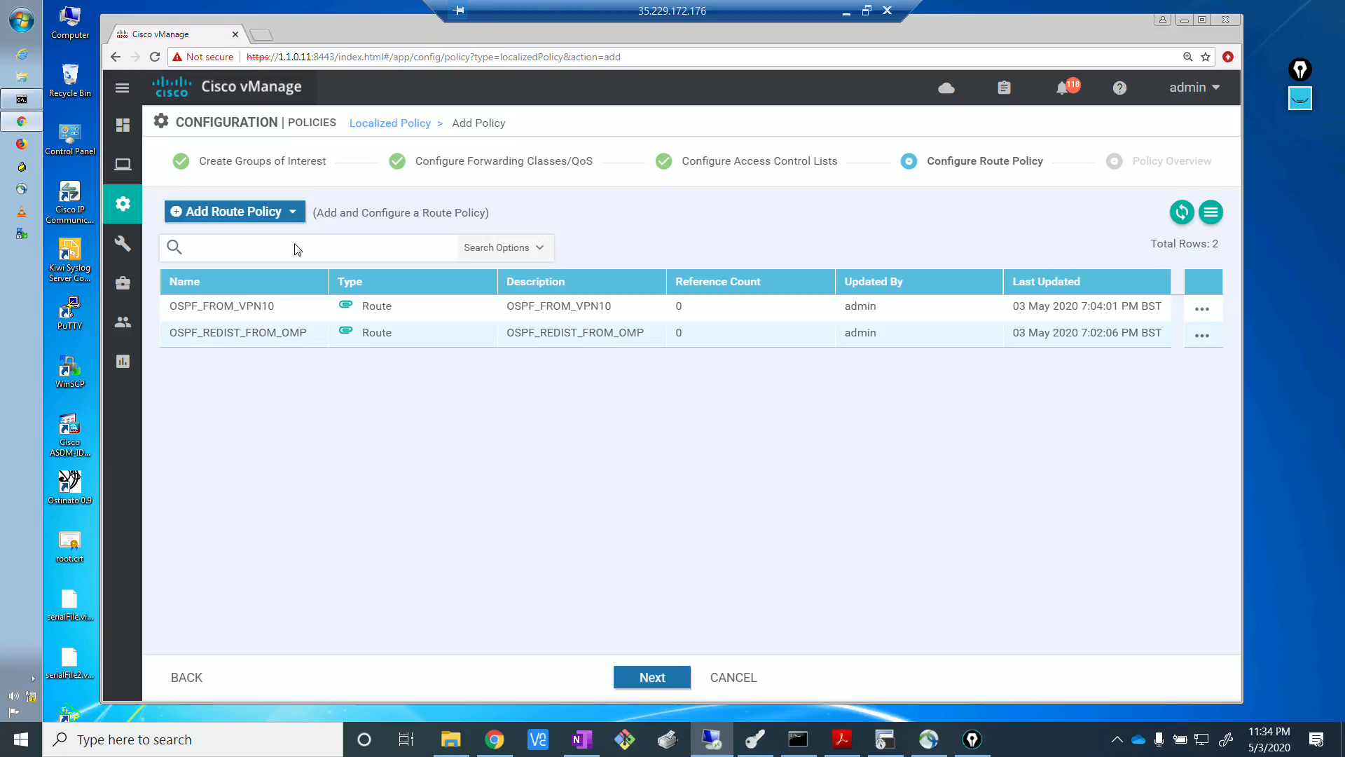
pyautogui.click(643, 678)
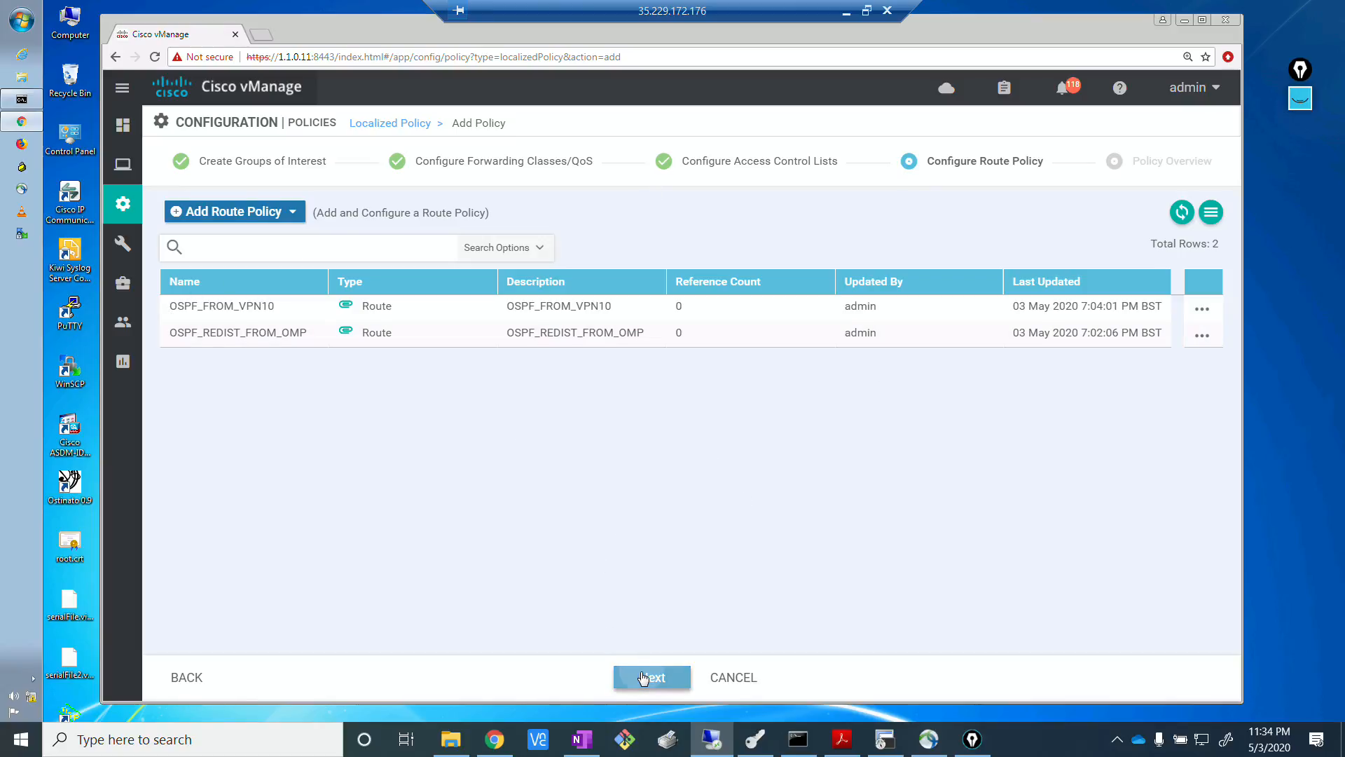
# Enter LOCAL_OSPF_HQ as both the policy name and description, and save the localized policy.
pyautogui.hotkey('alt', 'Tab')
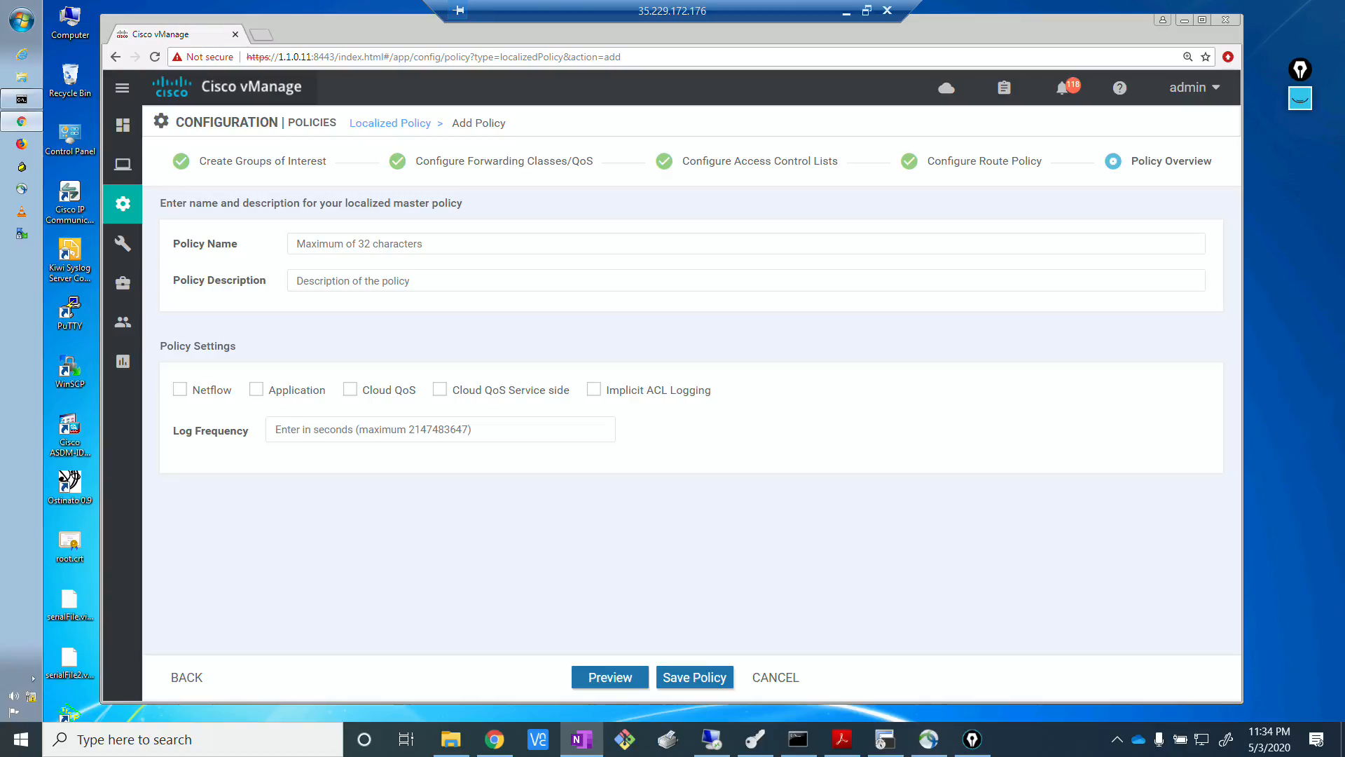
pyautogui.click(311, 245)
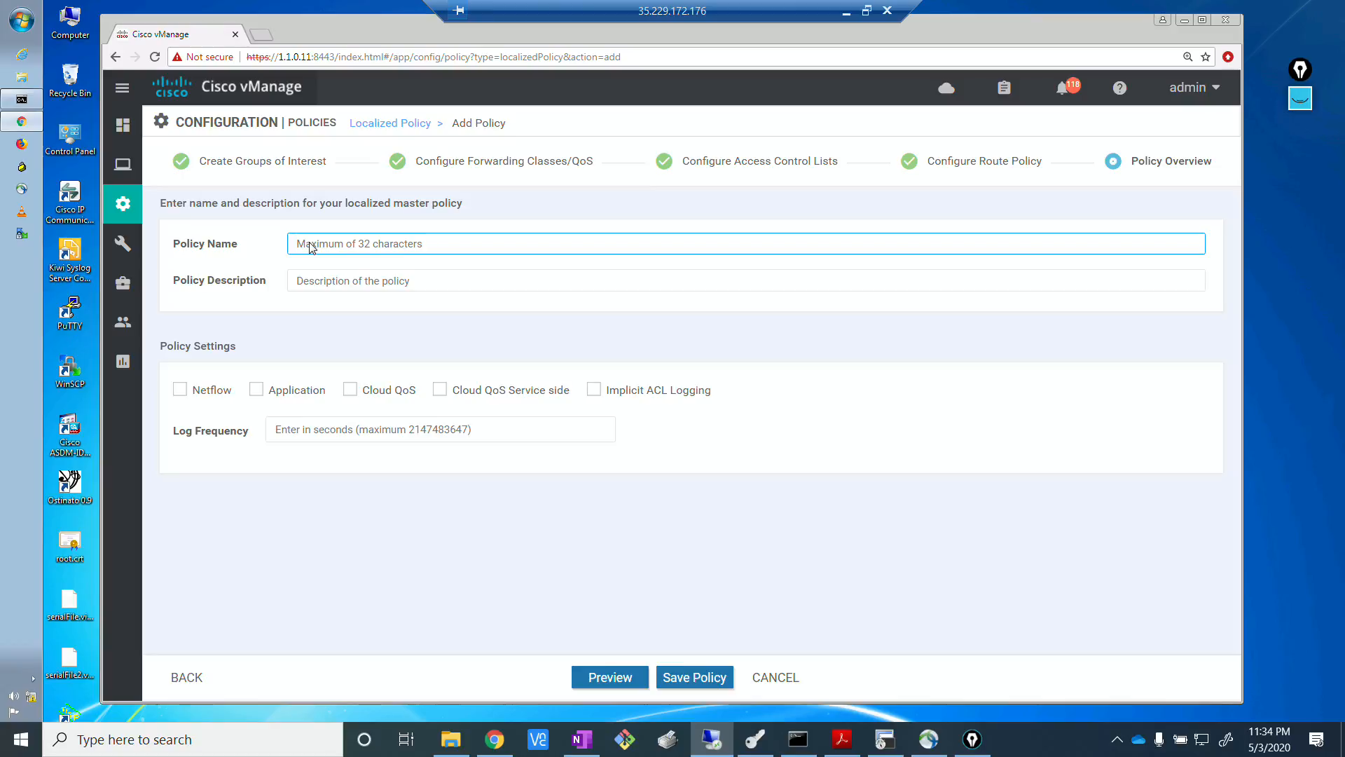
pyautogui.write('LOCAL_OSPF_HQ')
pyautogui.moveTo(378, 243); pyautogui.dragTo(237, 229)
pyautogui.hotkey('ctrl', 'c')
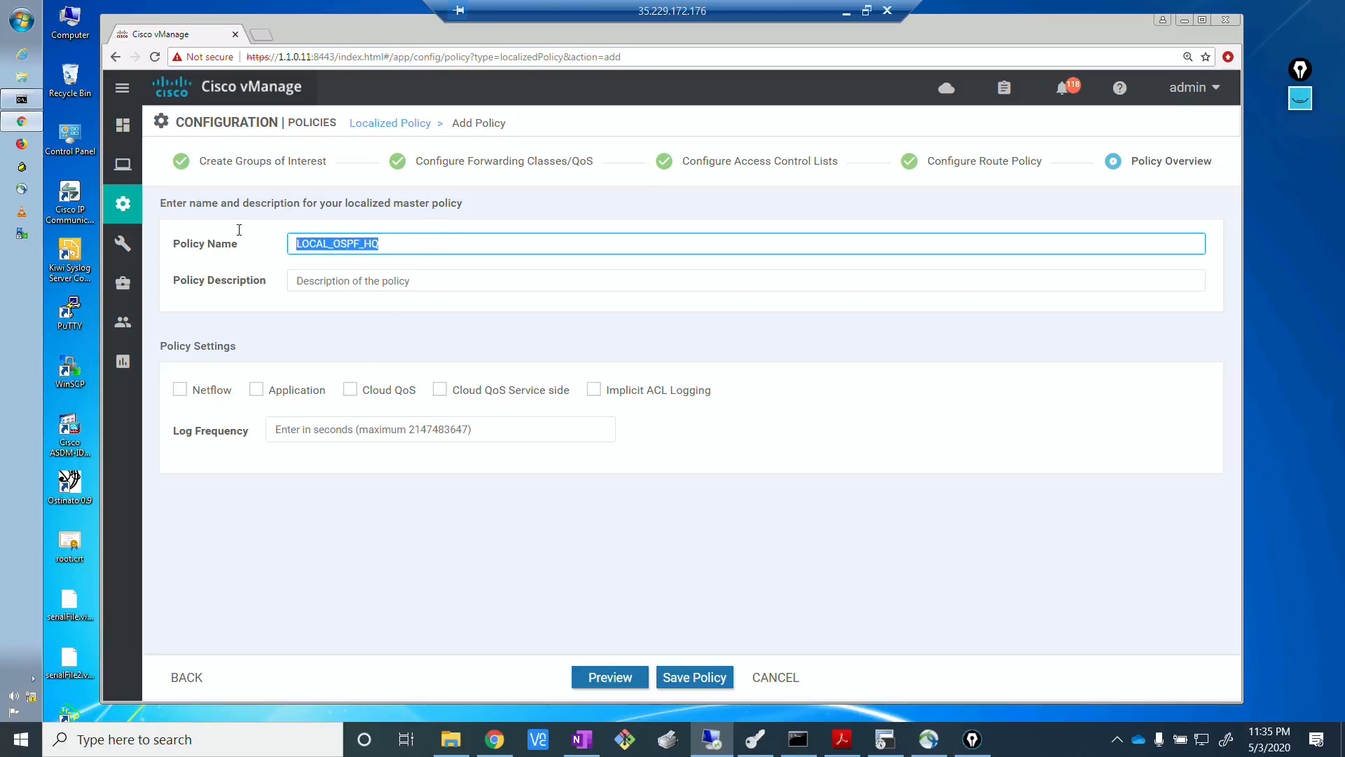
pyautogui.click(377, 278)
pyautogui.hotkey('ctrl', 'v')
pyautogui.click(451, 516)
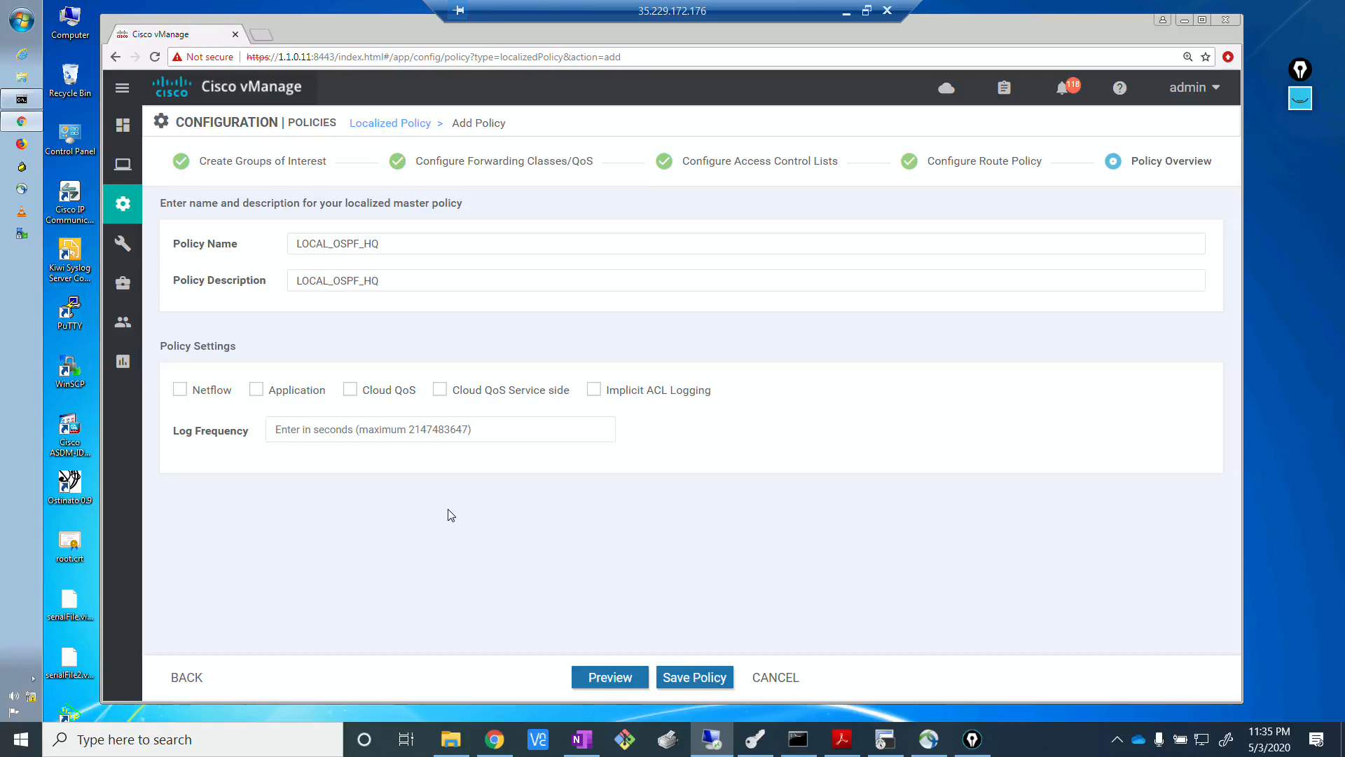
pyautogui.hotkey('alt', 'Tab')
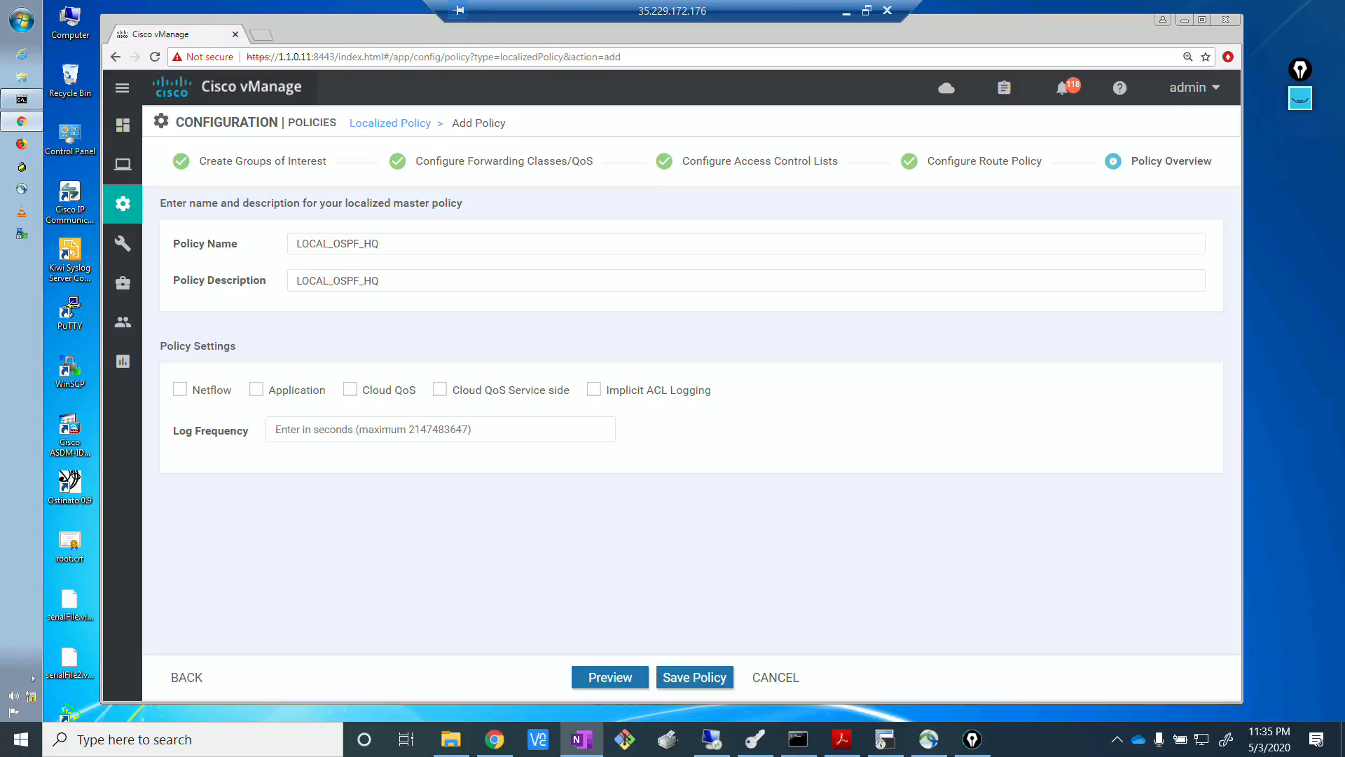
pyautogui.hotkey('alt', 'Tab')
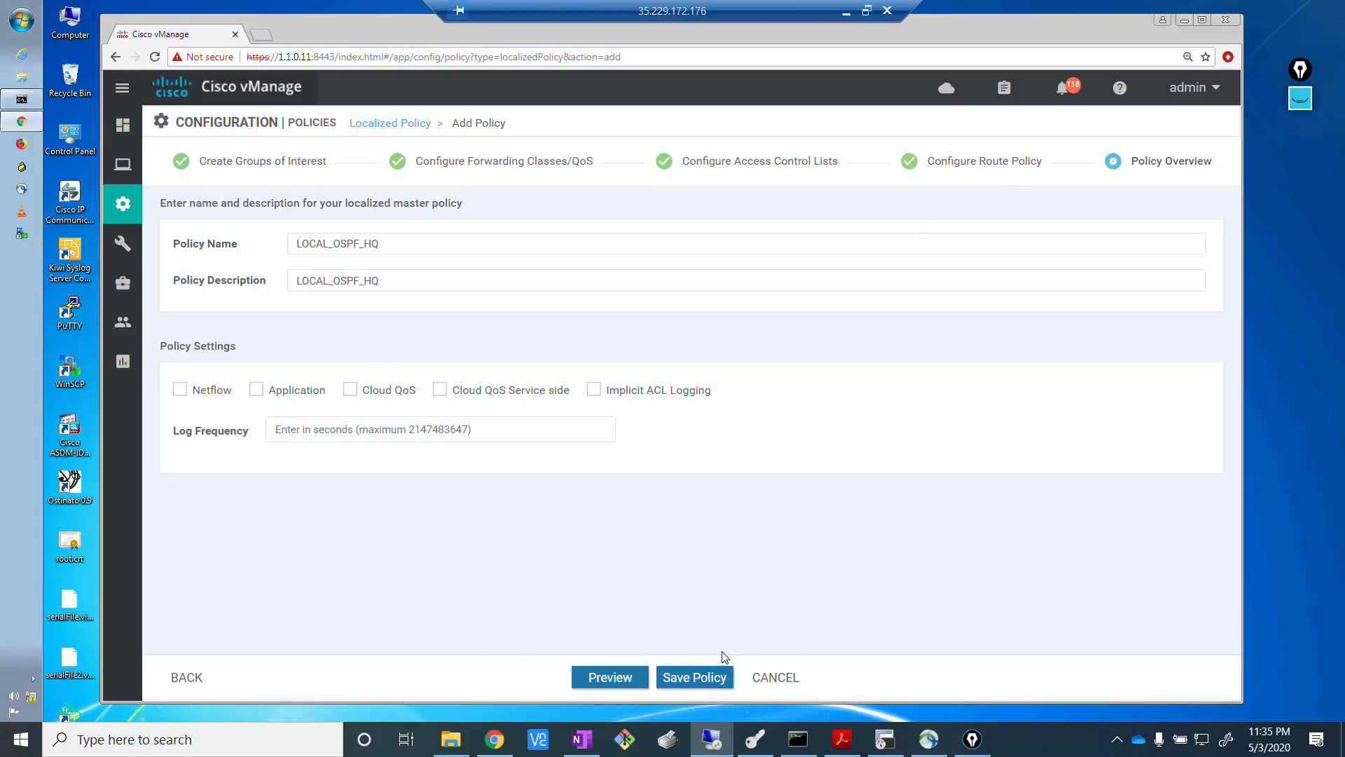
pyautogui.click(697, 676)
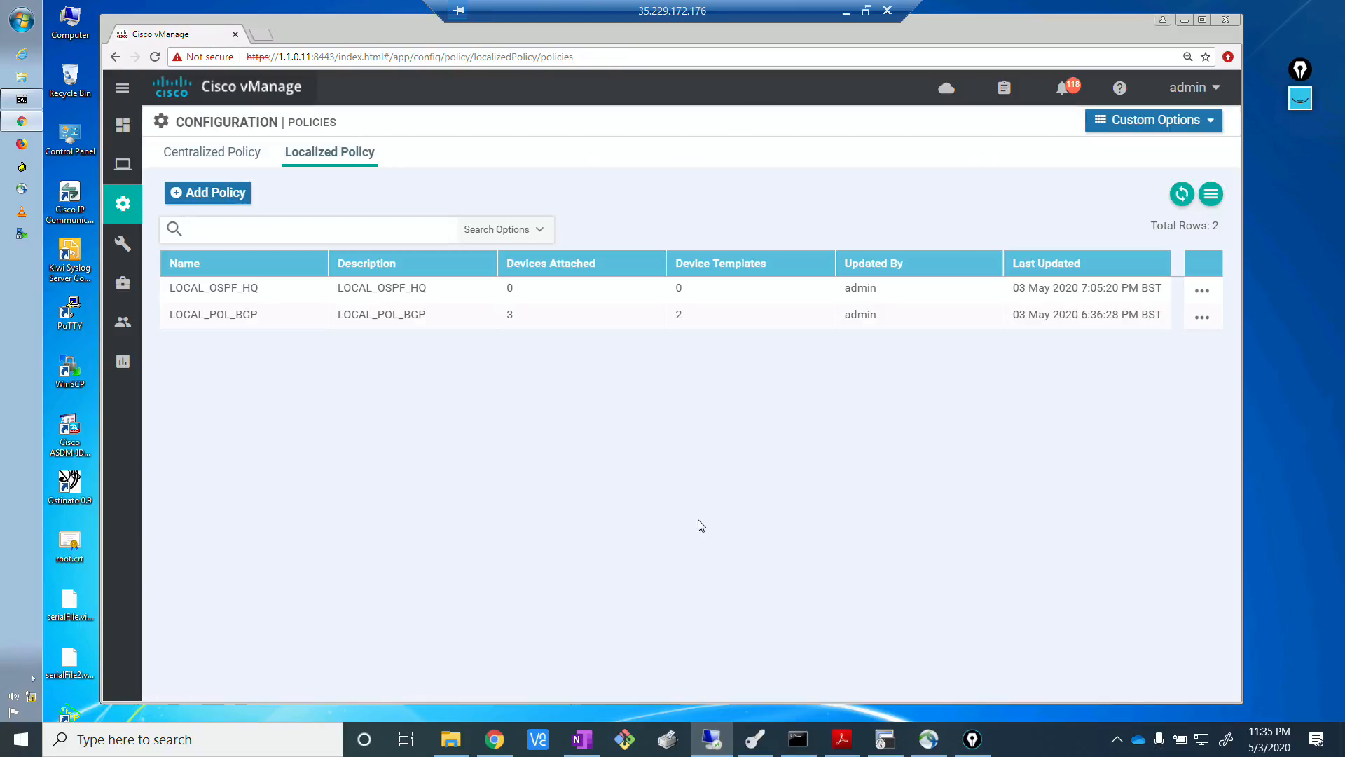
# Open the device templates list and identify the templates for HQ routers R1 and R2 by their descriptions.
pyautogui.hotkey('alt', 'Tab')
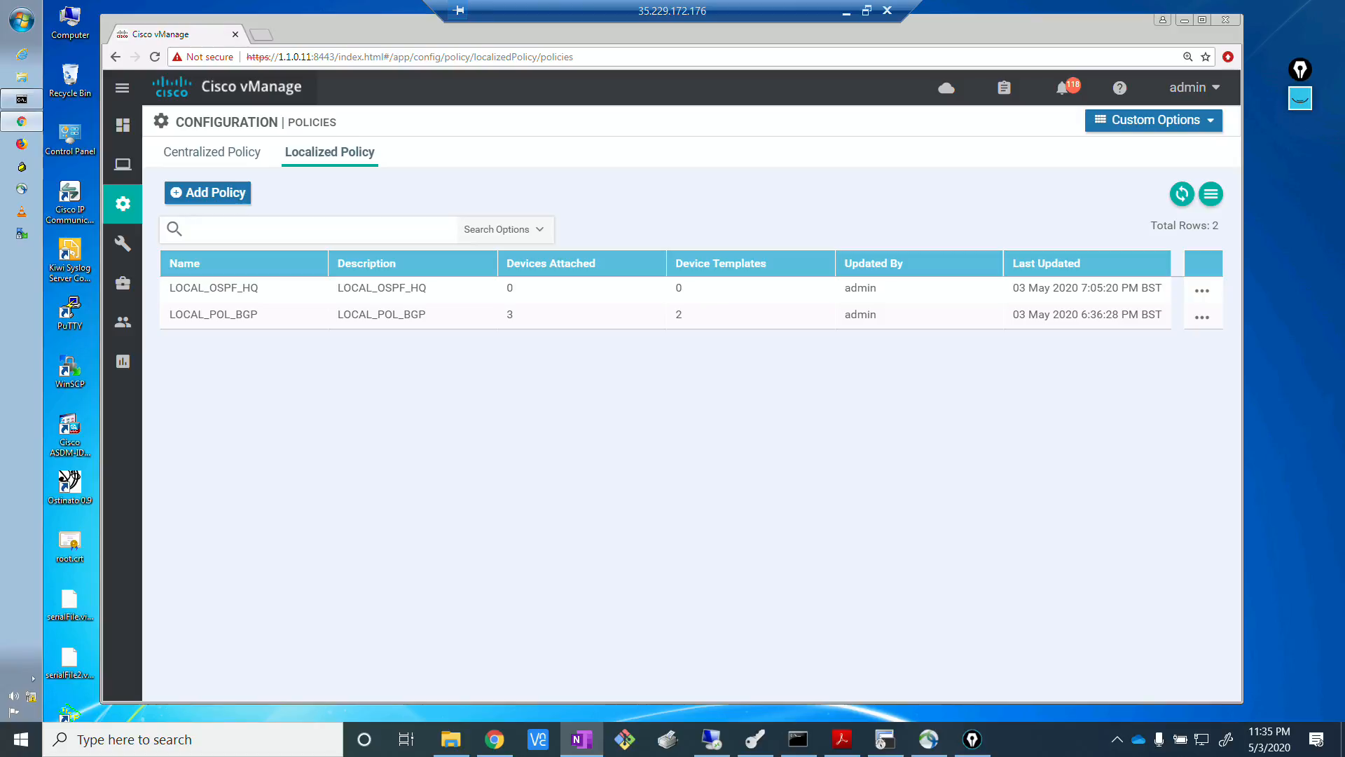
pyautogui.hotkey('alt', 'Tab')
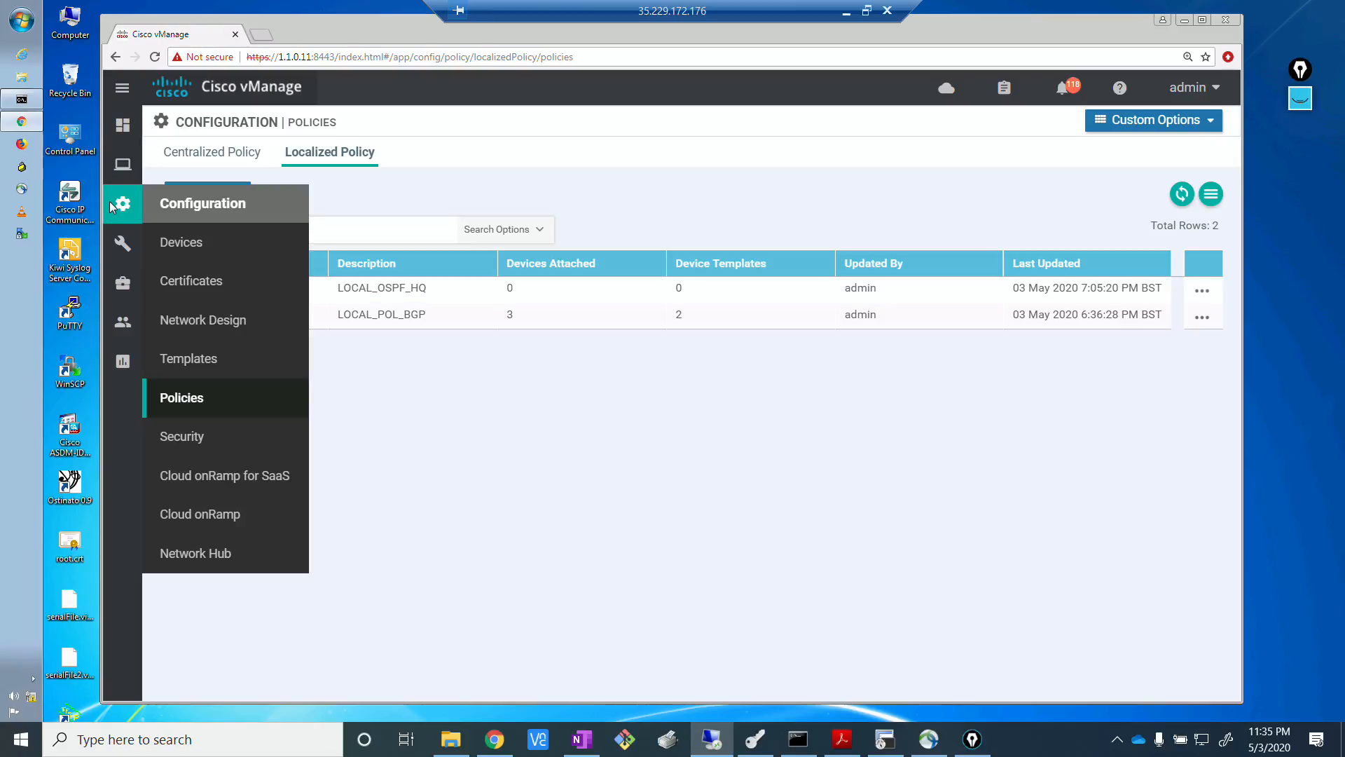
pyautogui.moveTo(110, 203)
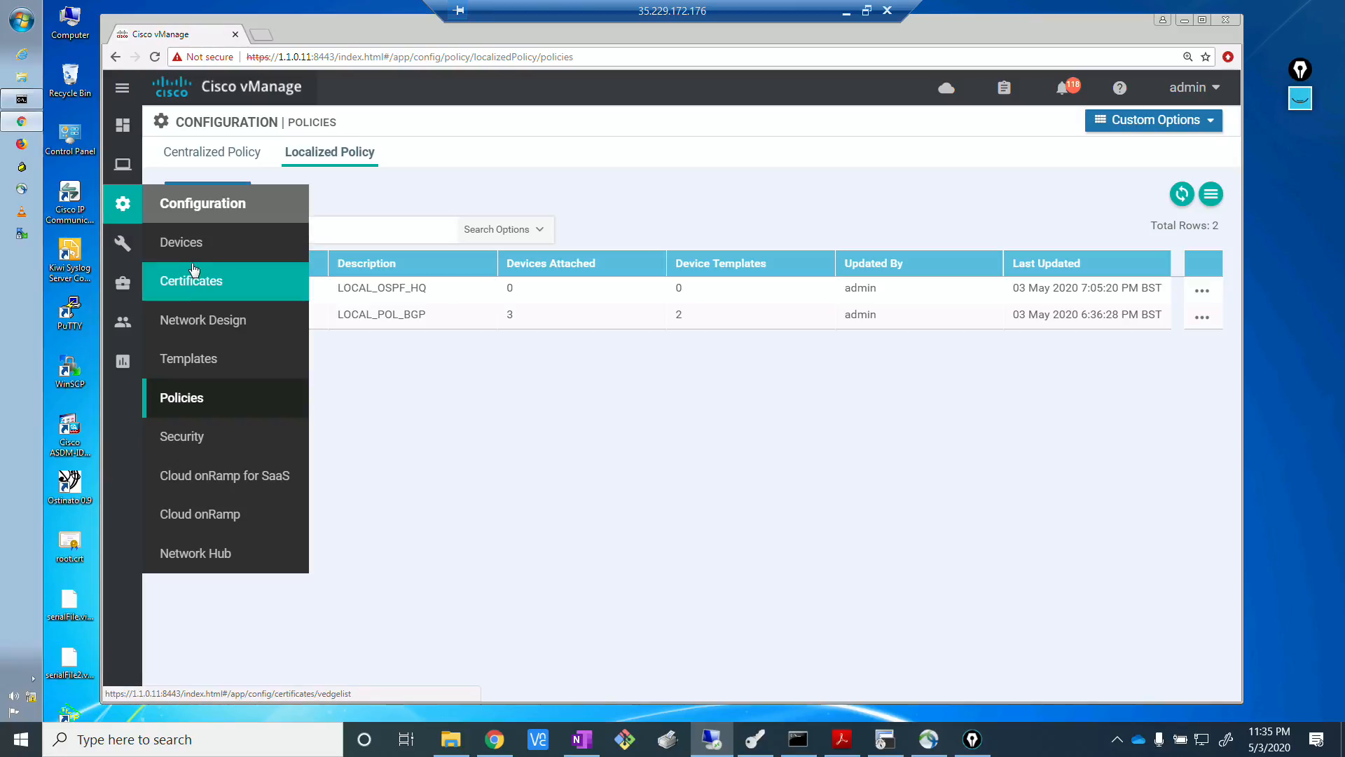
pyautogui.click(184, 360)
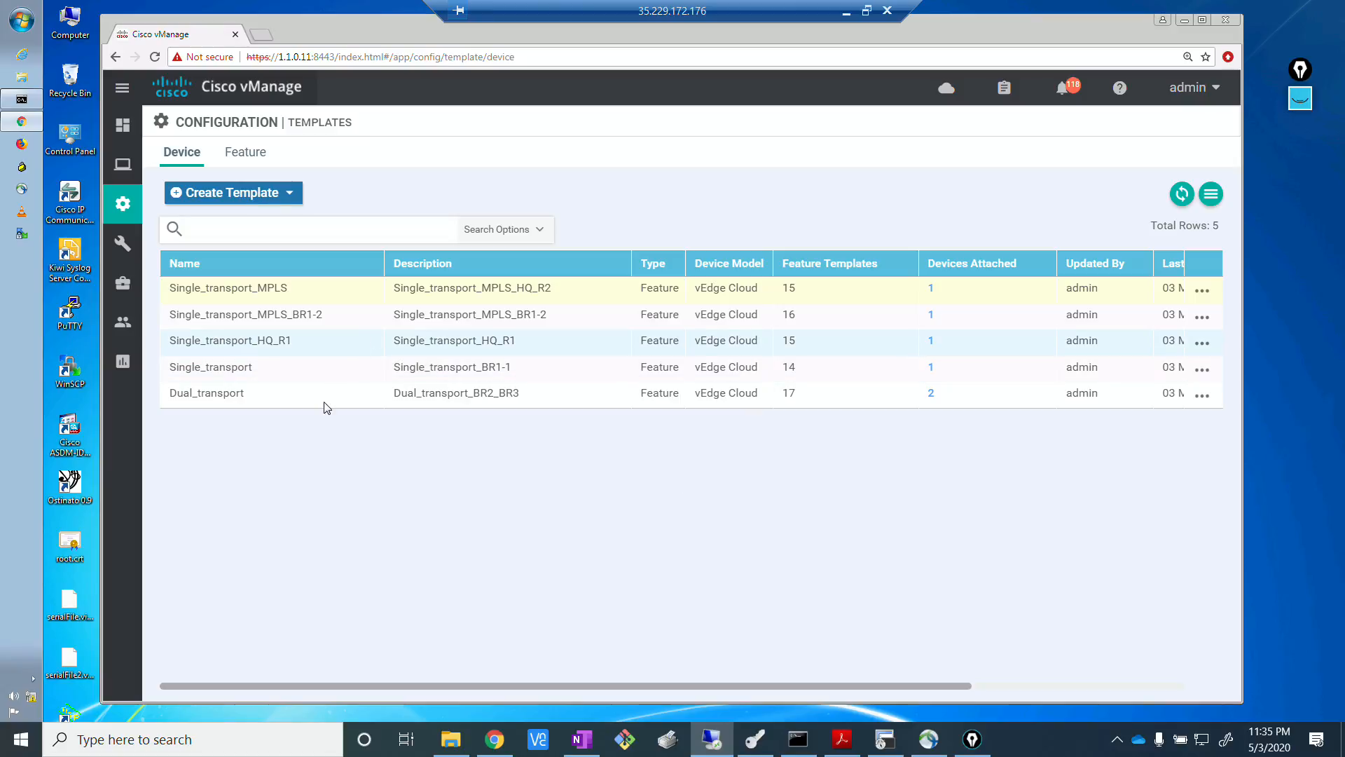
pyautogui.click(1200, 345)
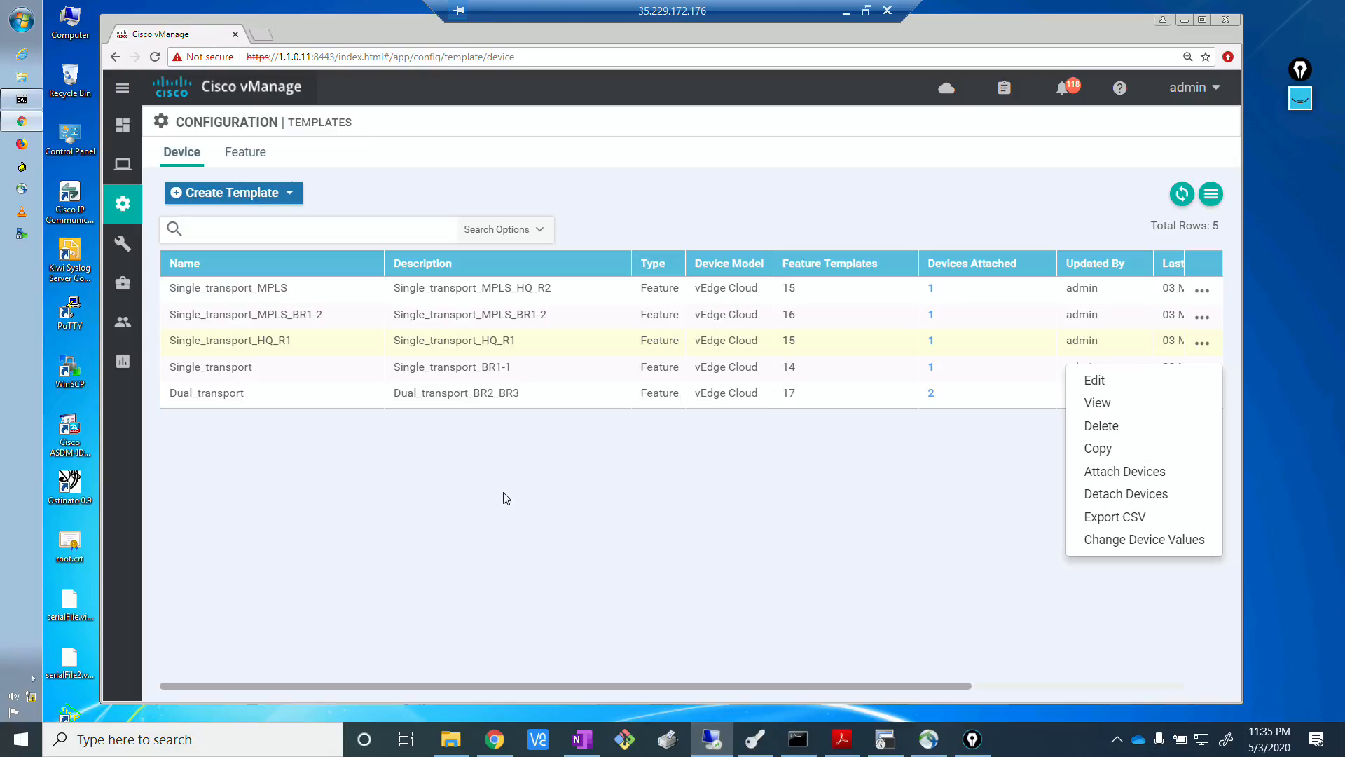
pyautogui.click(501, 524)
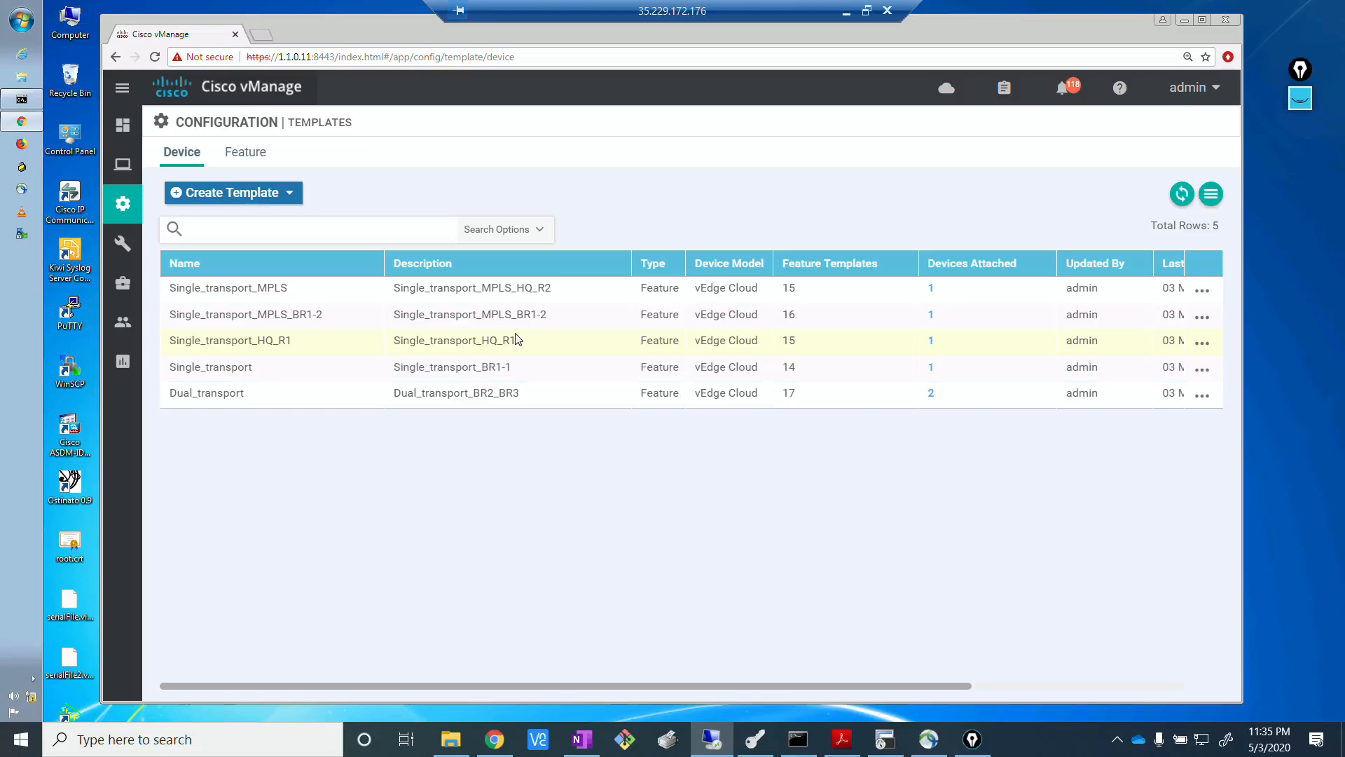
pyautogui.moveTo(558, 291); pyautogui.dragTo(505, 293)
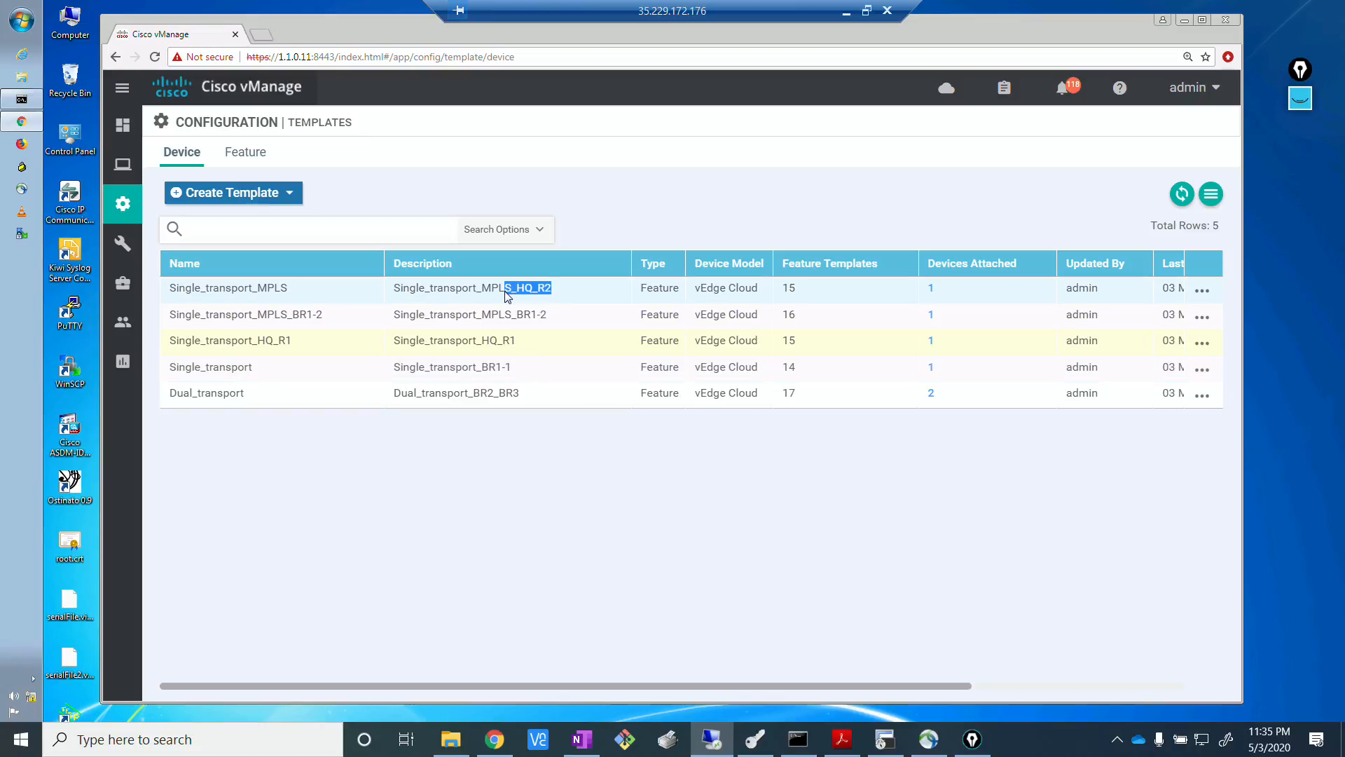
pyautogui.moveTo(527, 348); pyautogui.dragTo(437, 344)
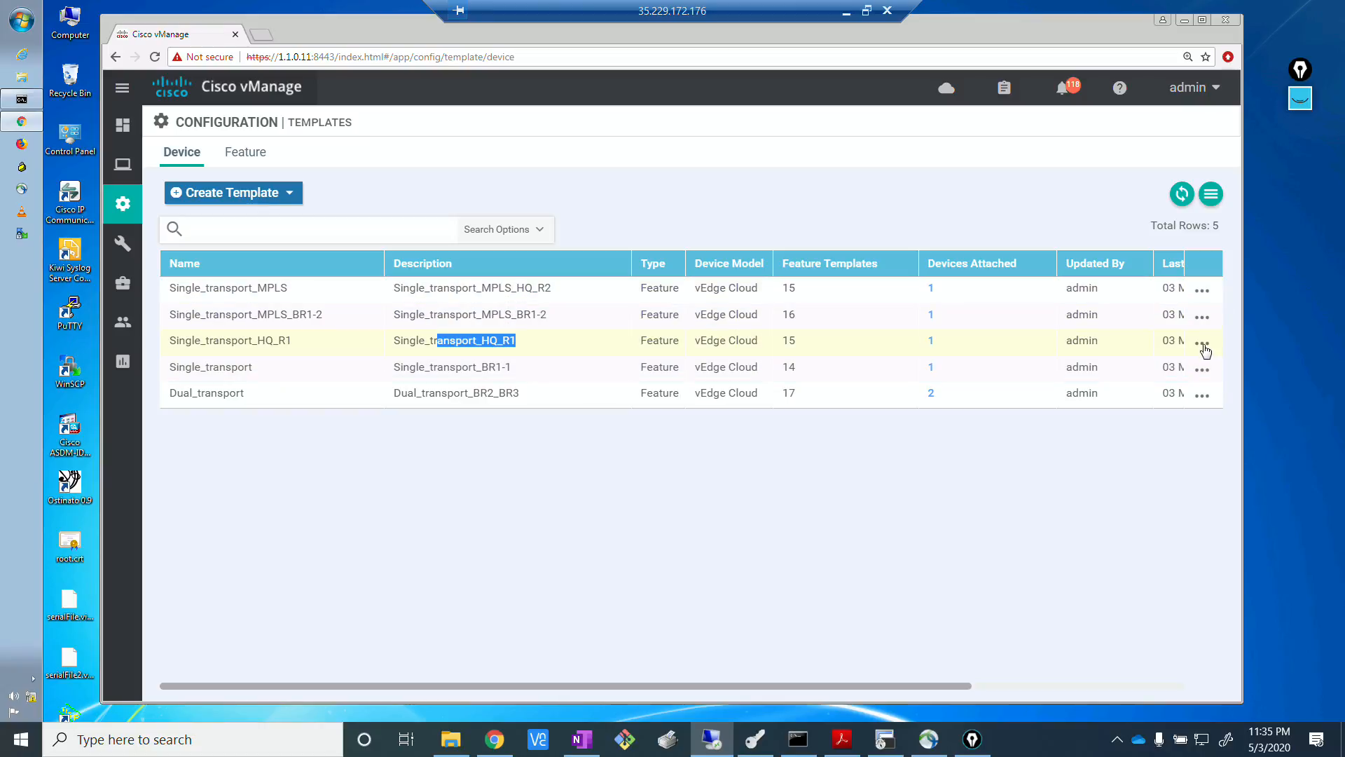
# Edit the Single_transport_HQ_R1 device template and choose LOCAL_OSPF_HQ as its additional Policy template.
pyautogui.click(1203, 347)
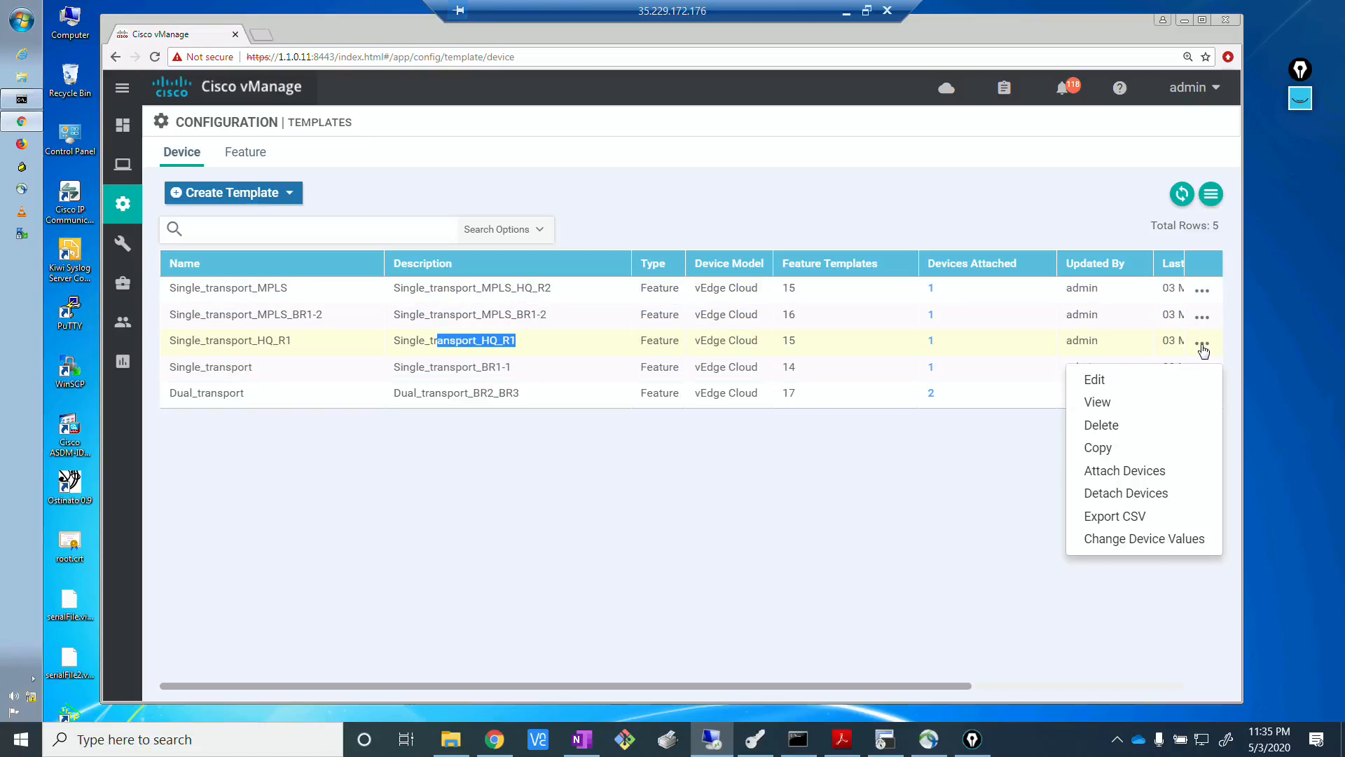
pyautogui.click(1119, 388)
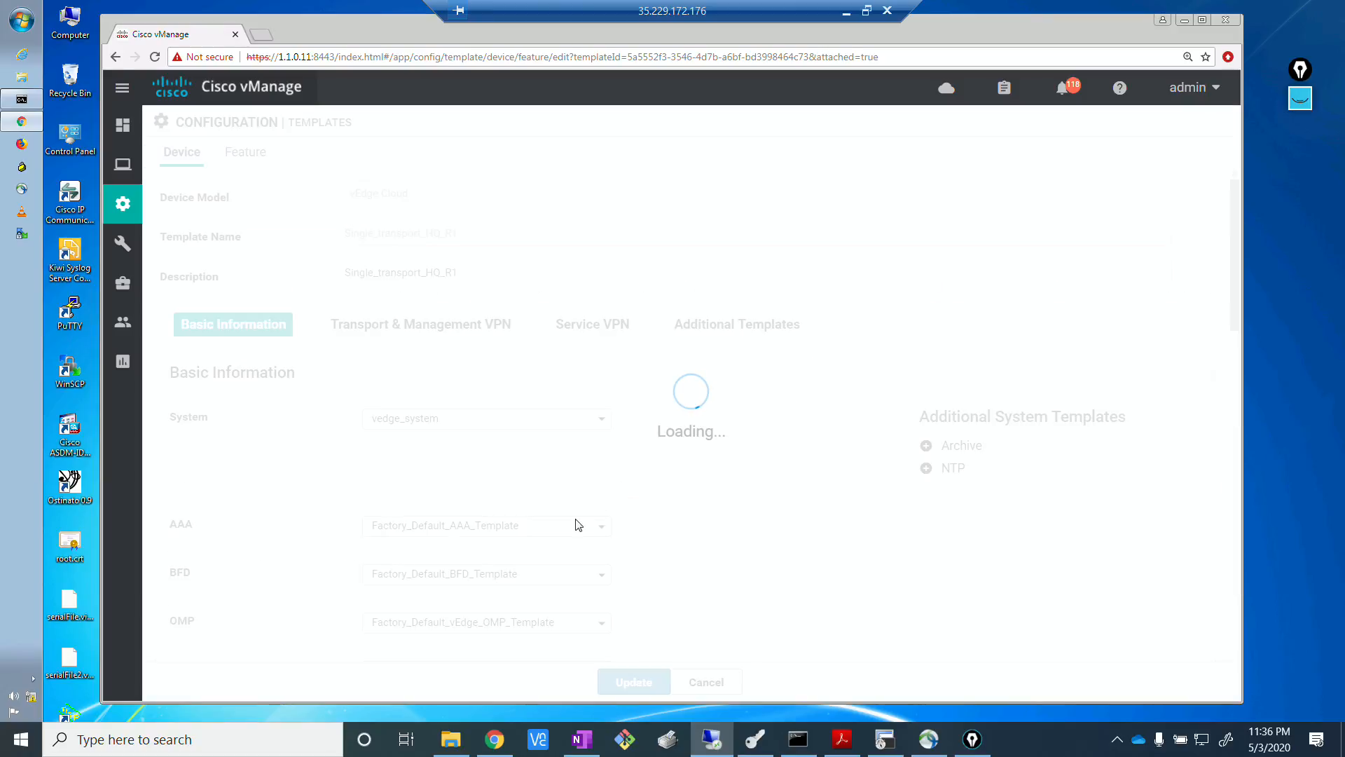
pyautogui.click(744, 339)
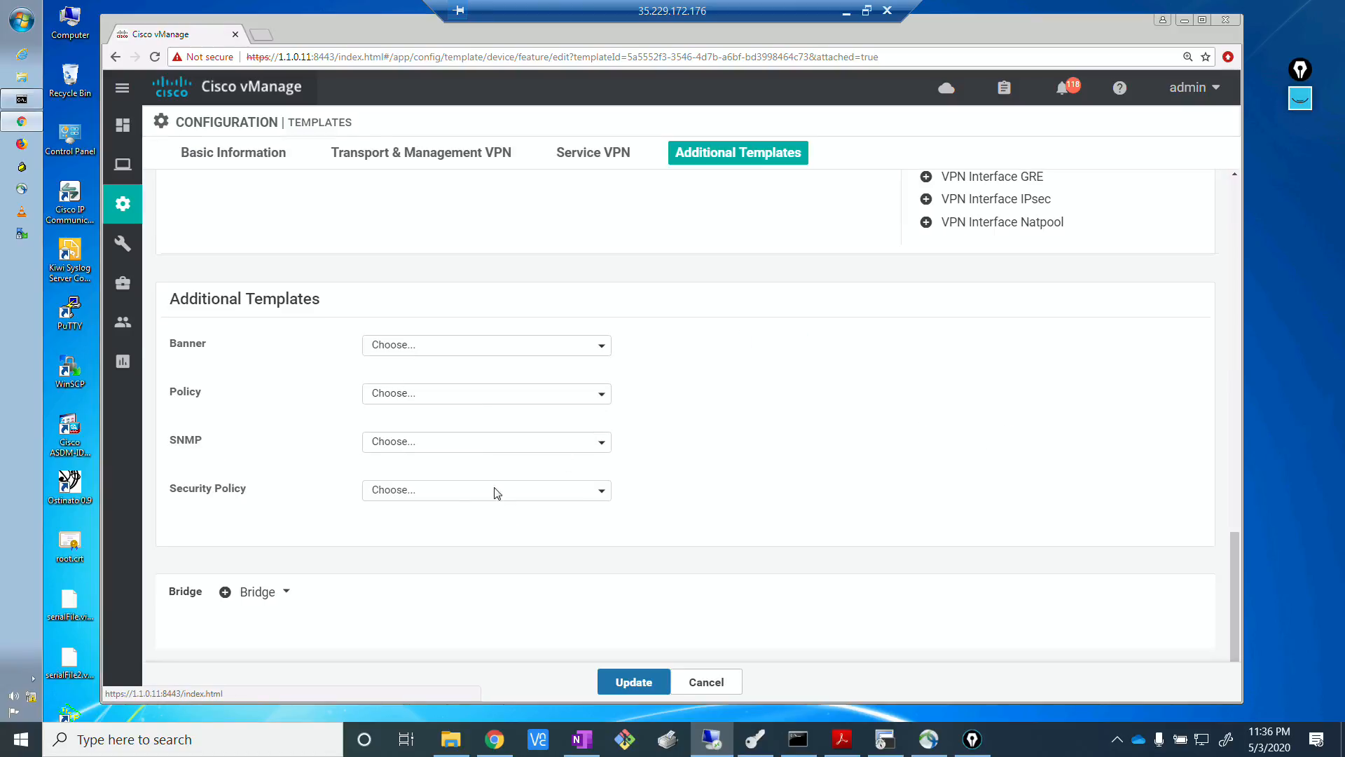
pyautogui.click(505, 399)
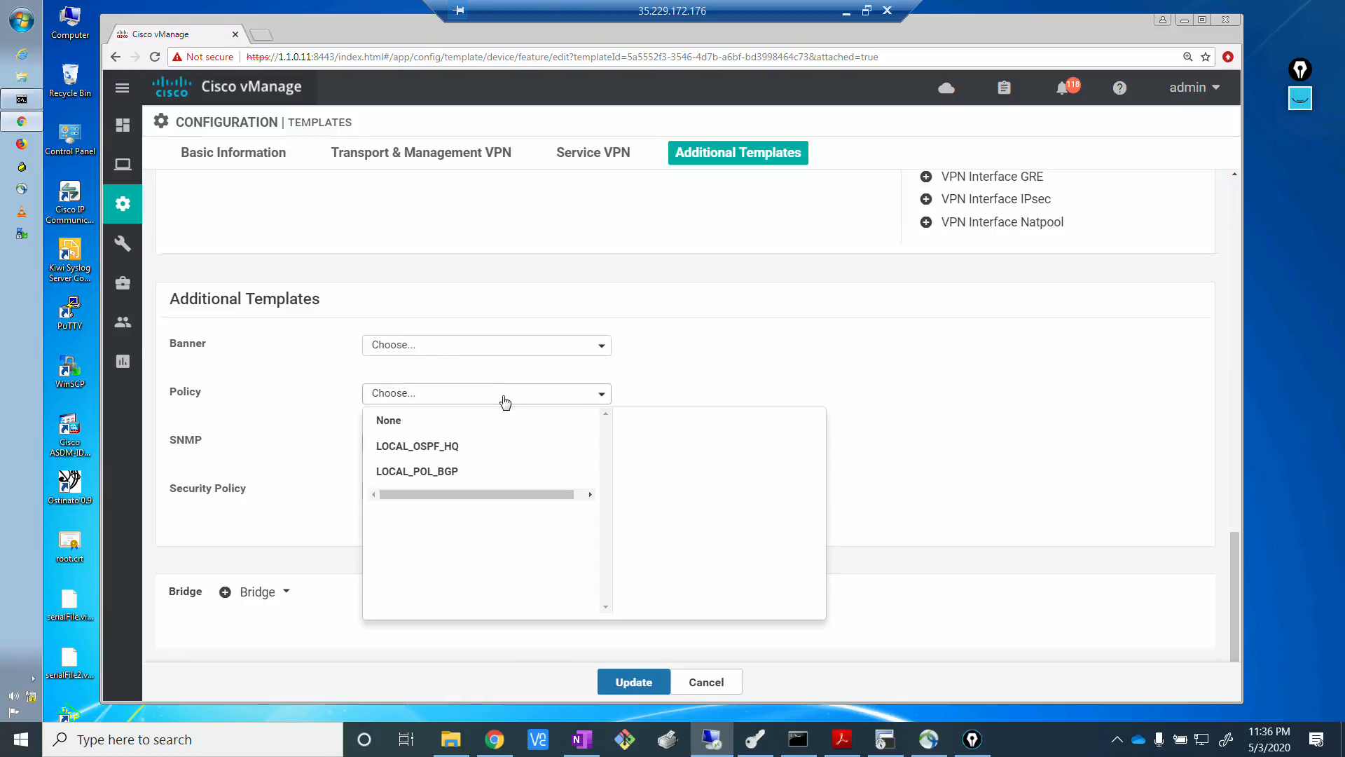
pyautogui.click(457, 448)
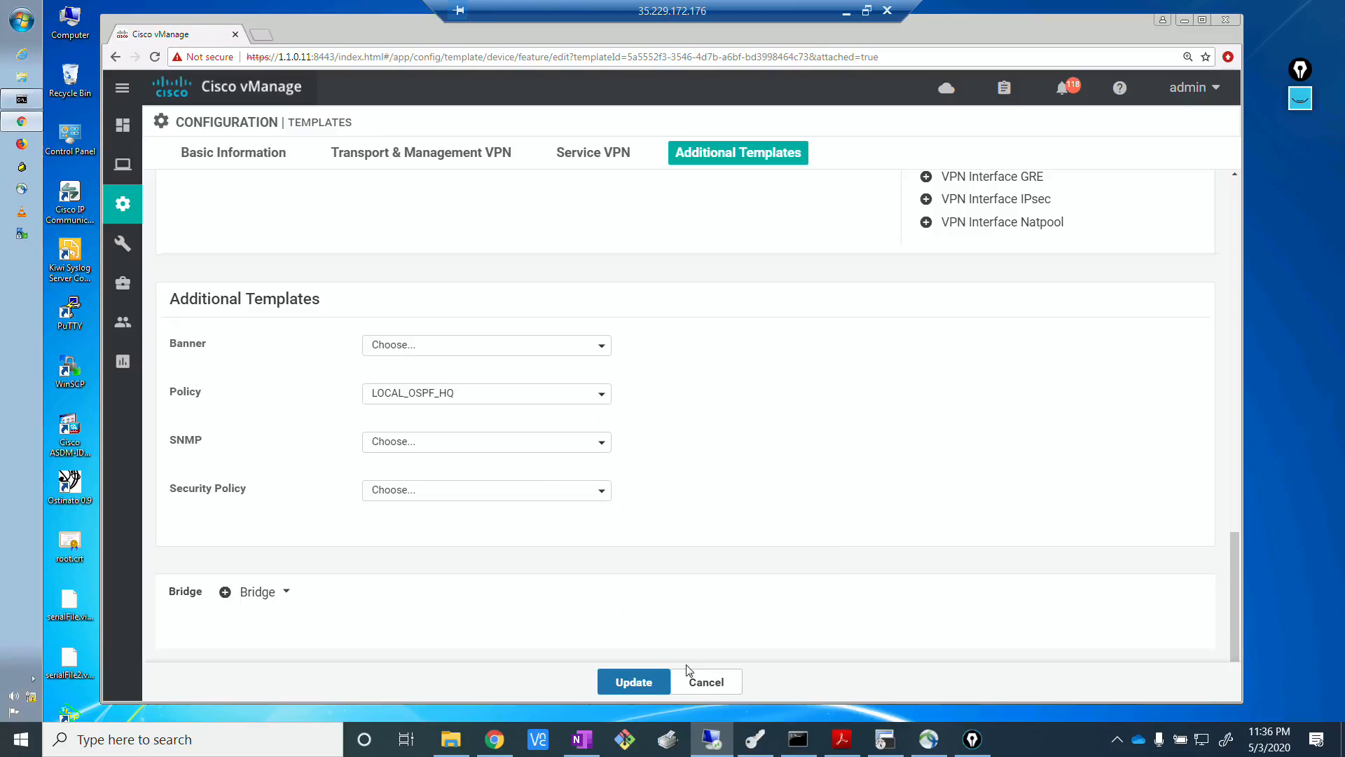
# Update the Single_transport_HQ_R1 template and push the configuration to device R1.
pyautogui.click(633, 682)
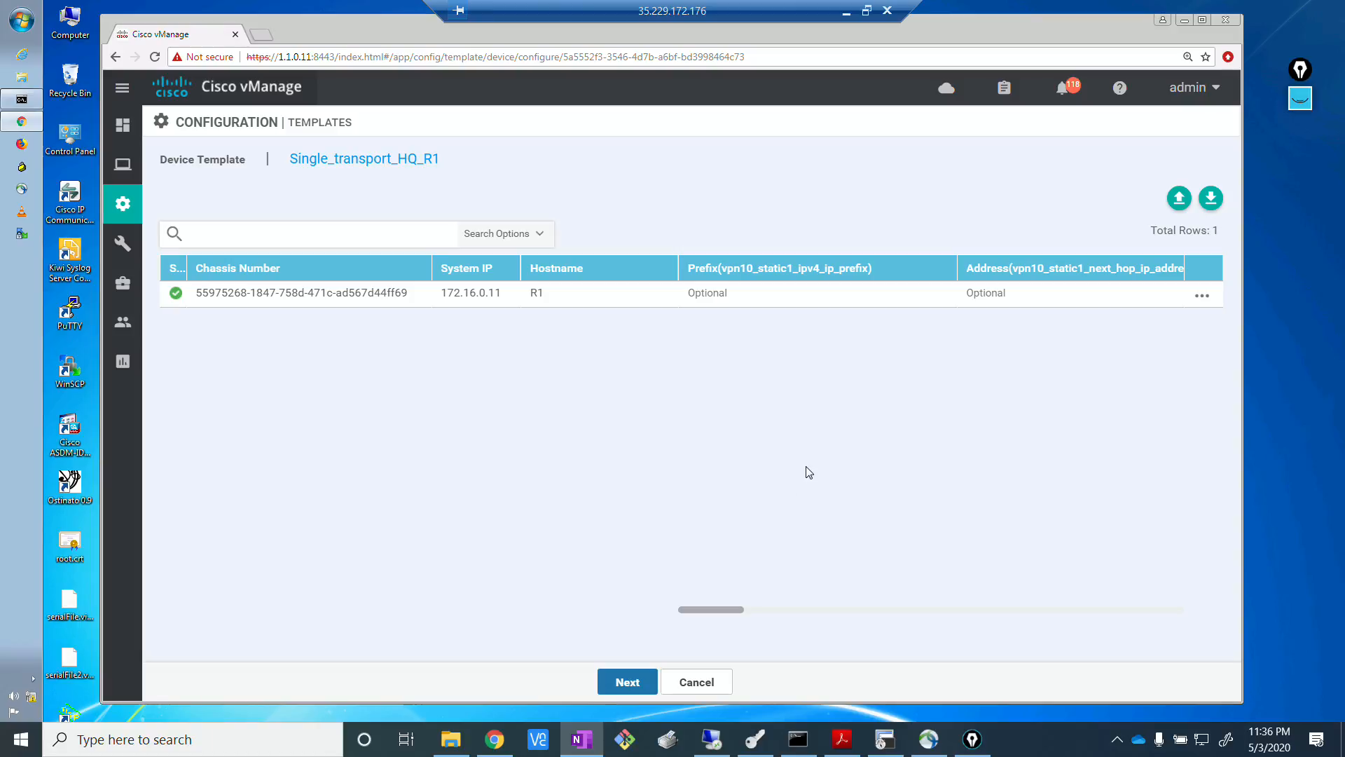
pyautogui.click(868, 424)
pyautogui.click(640, 686)
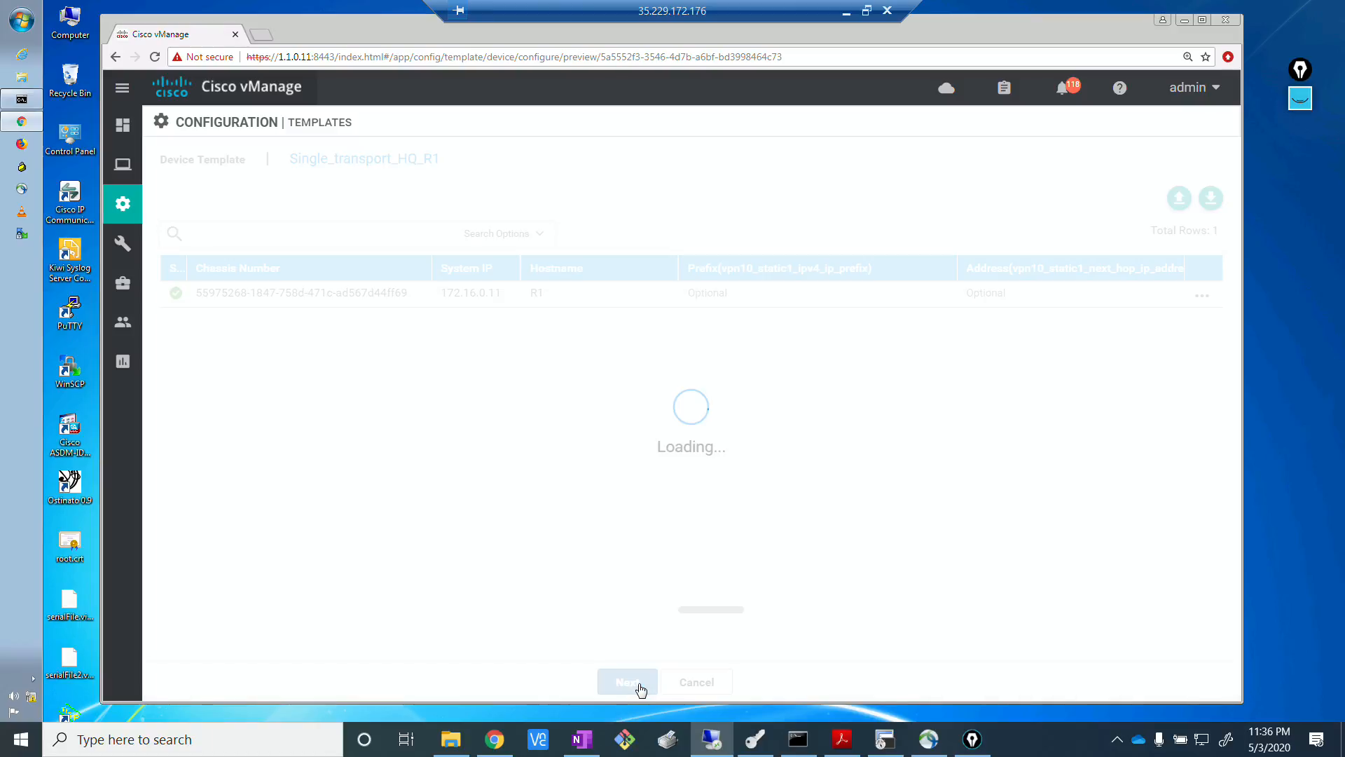
pyautogui.click(817, 694)
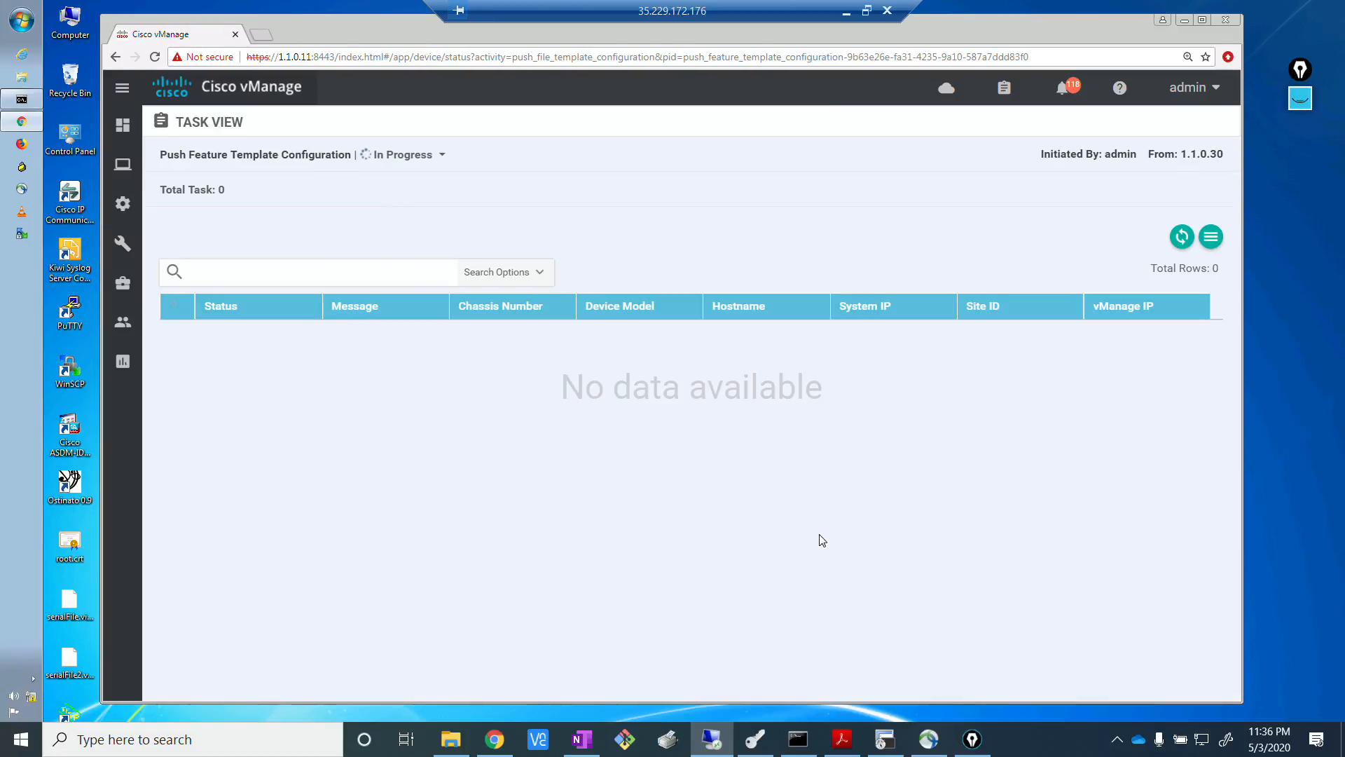
# Switch to the terminal program to check R1's console session, and return to vManage to monitor the template push.
pyautogui.click(885, 739)
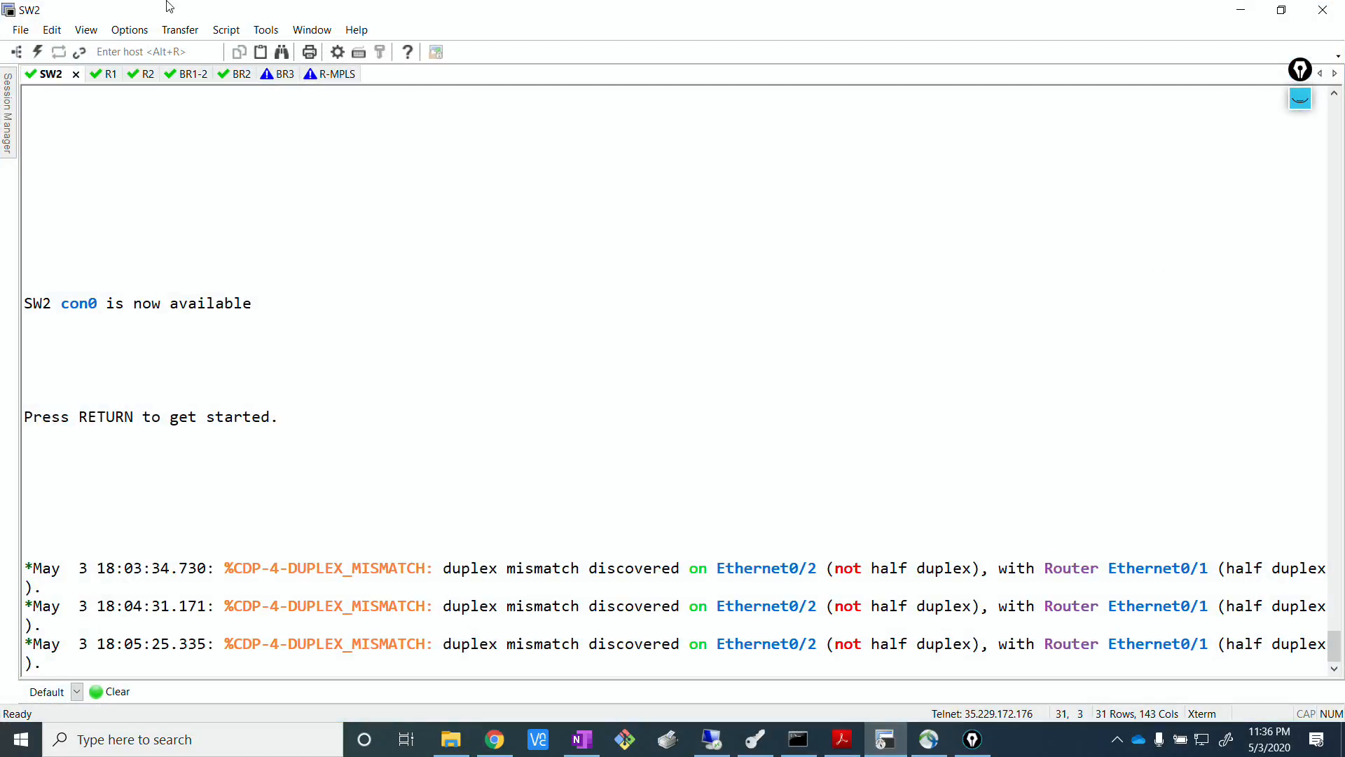
pyautogui.click(111, 80)
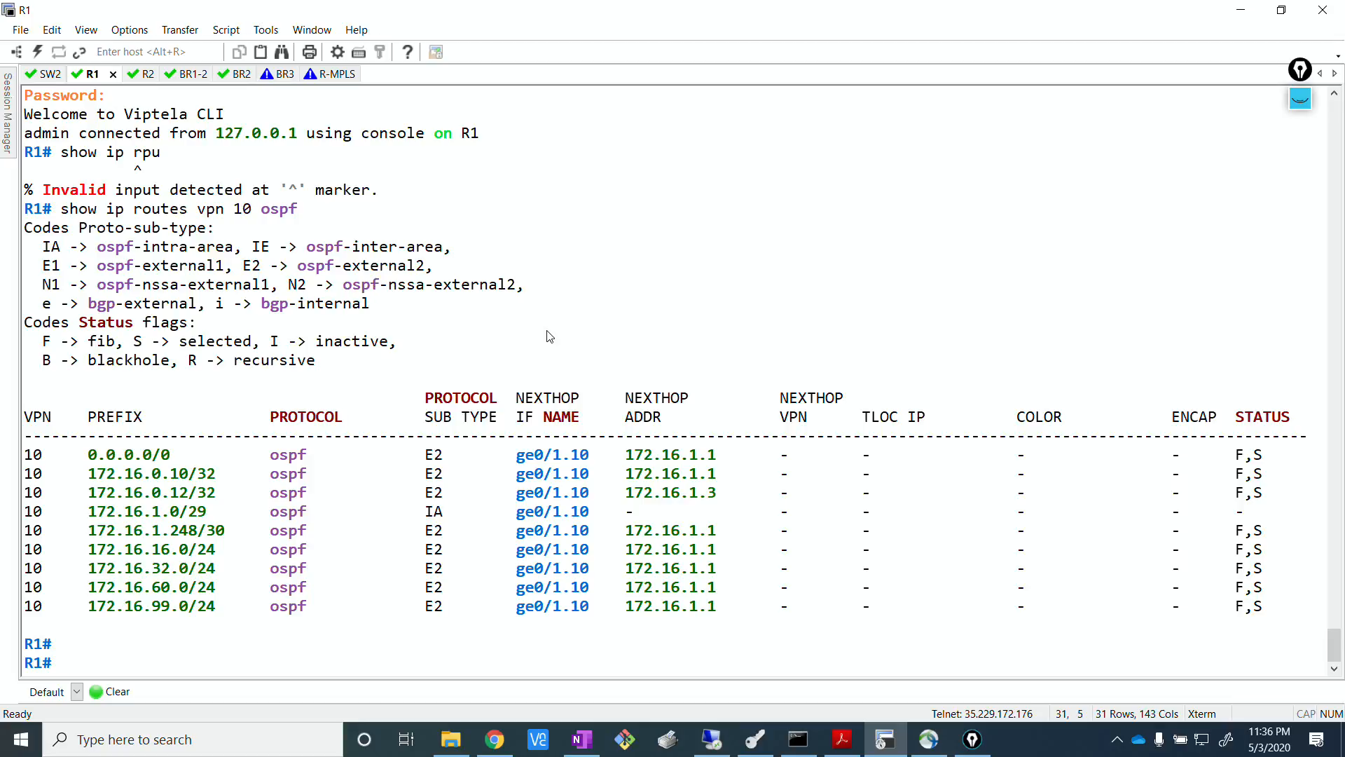
pyautogui.press('Return')
pyautogui.press('Return')
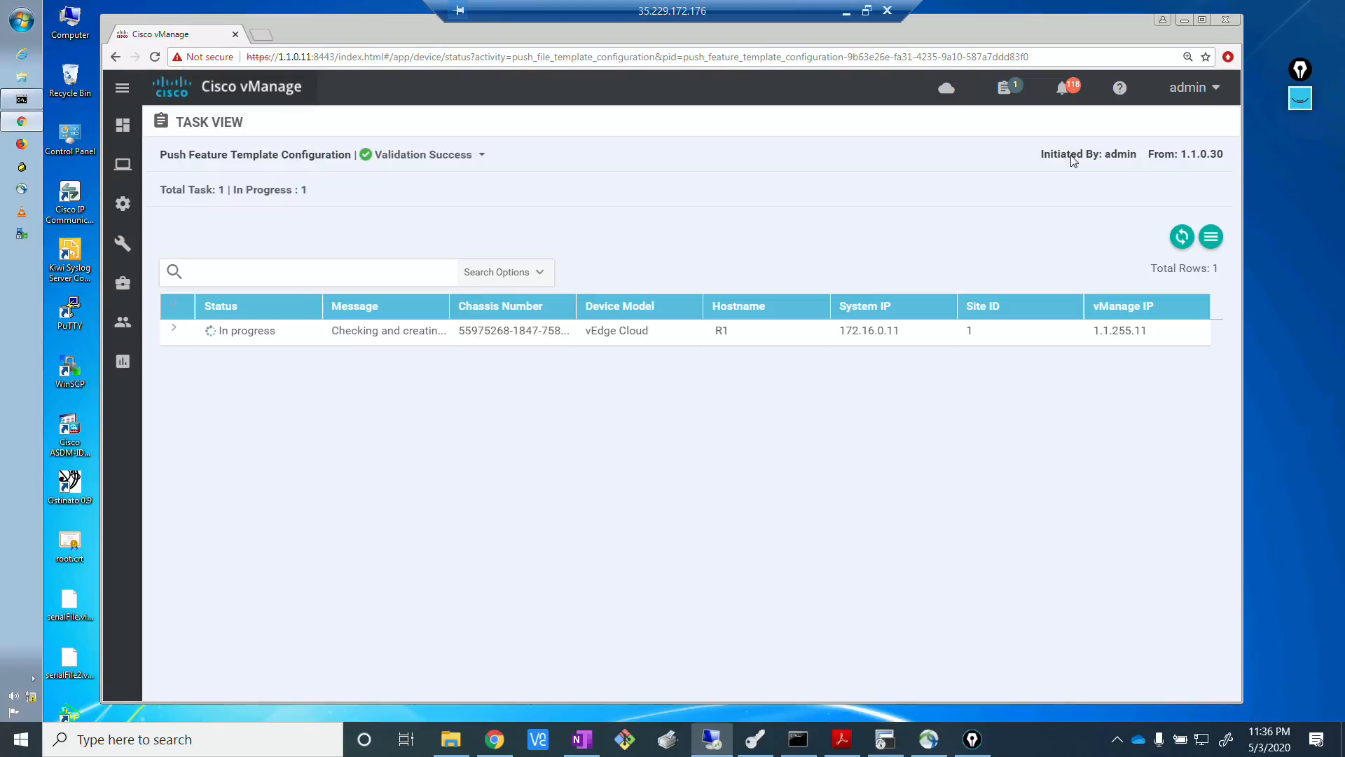
pyautogui.hotkey('alt', 'Tab')
pyautogui.hotkey('alt', 'Tab')
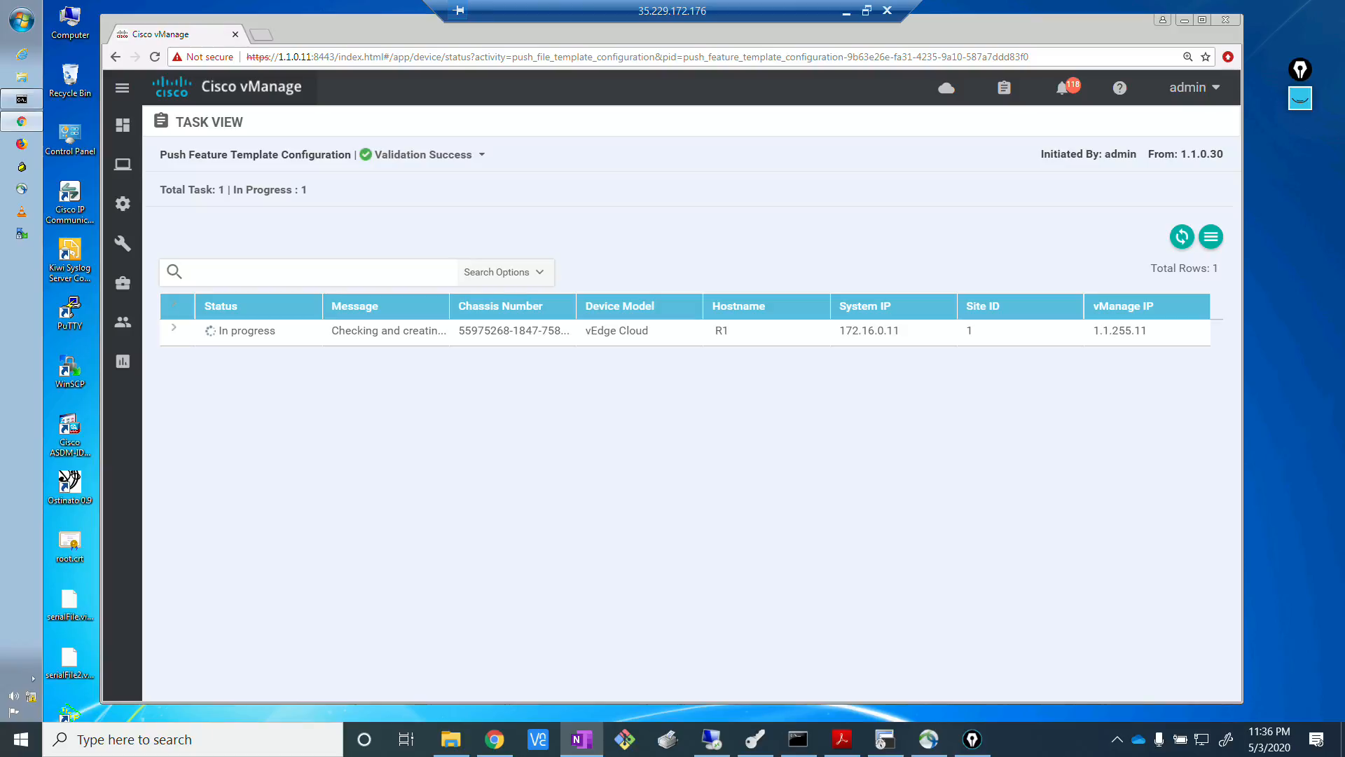
pyautogui.hotkey('alt', 'Tab')
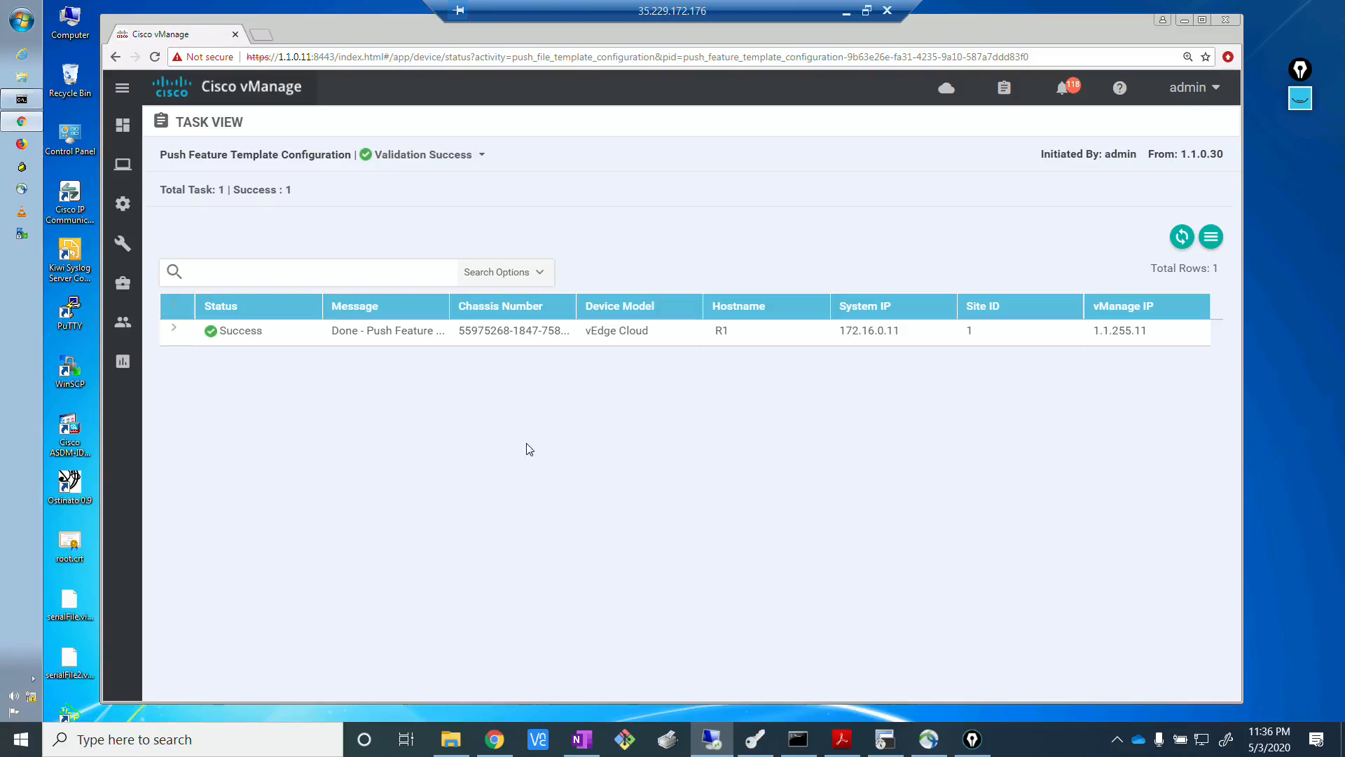
# Edit the Single_transport_MPLS device template for HQ R2 and choose LOCAL_OSPF_HQ as its additional Policy template.
pyautogui.moveTo(120, 205)
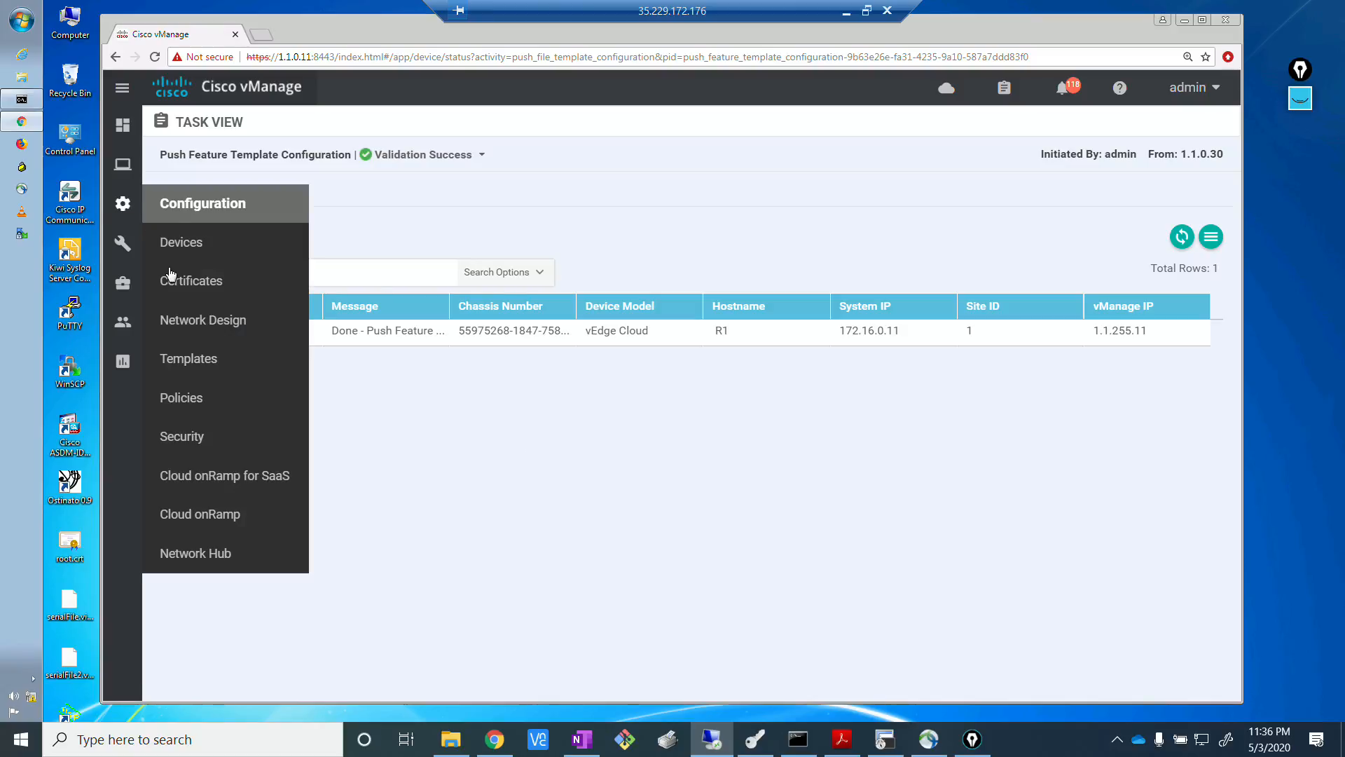
pyautogui.click(189, 358)
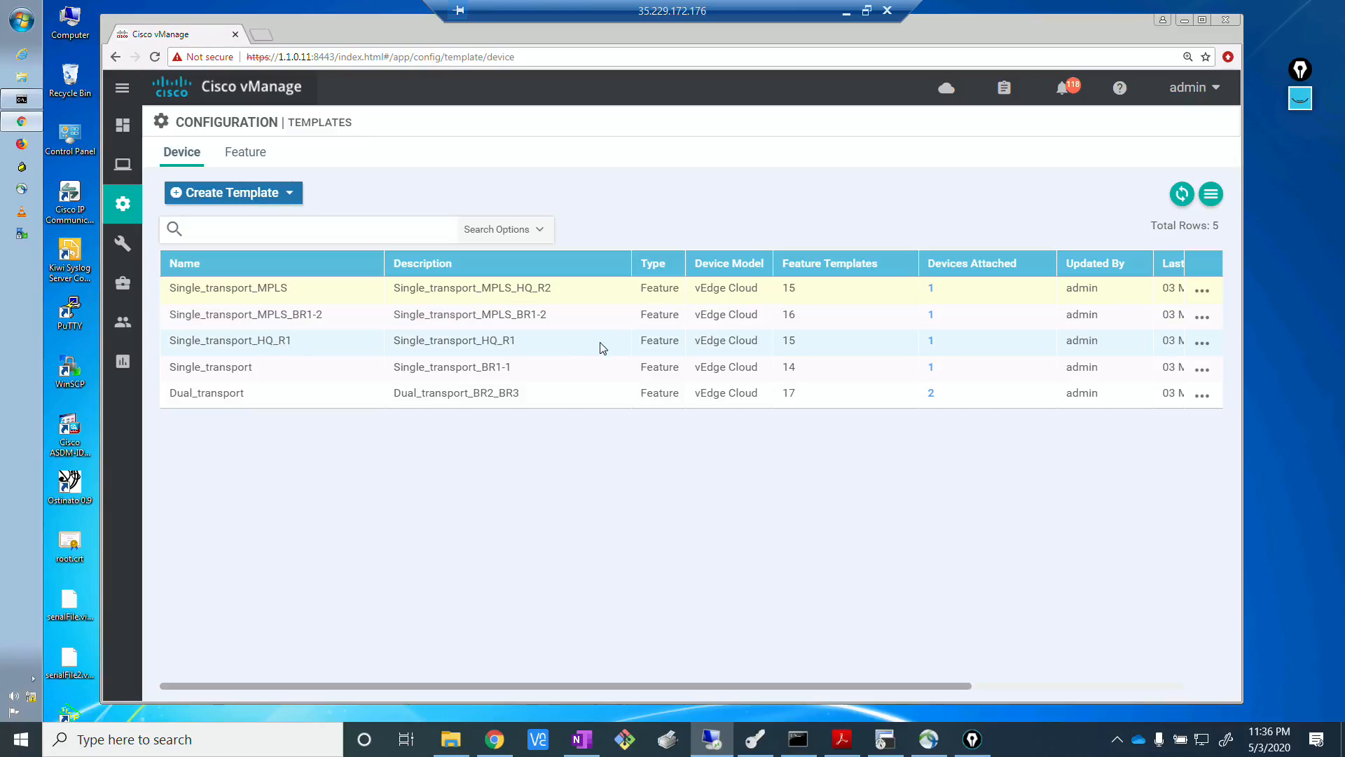
pyautogui.click(1198, 289)
pyautogui.click(1117, 322)
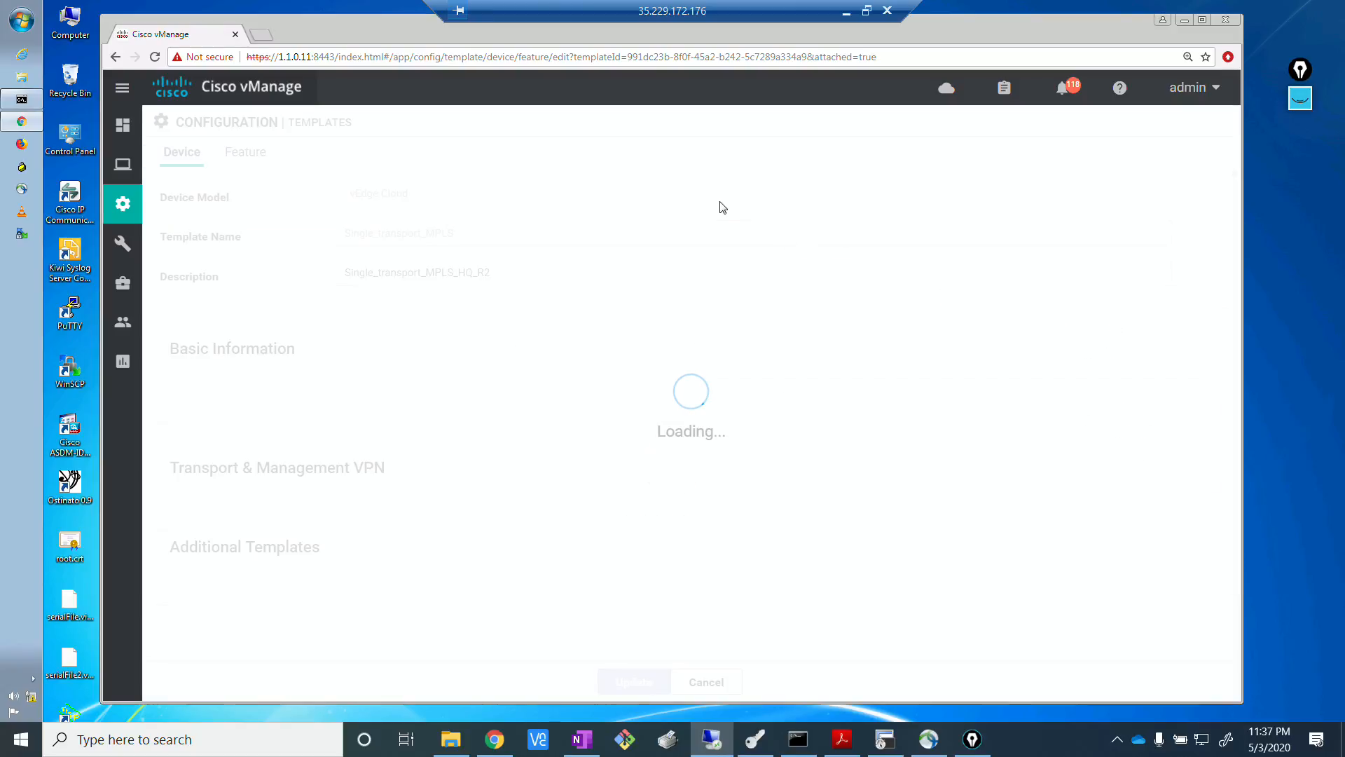
pyautogui.click(723, 335)
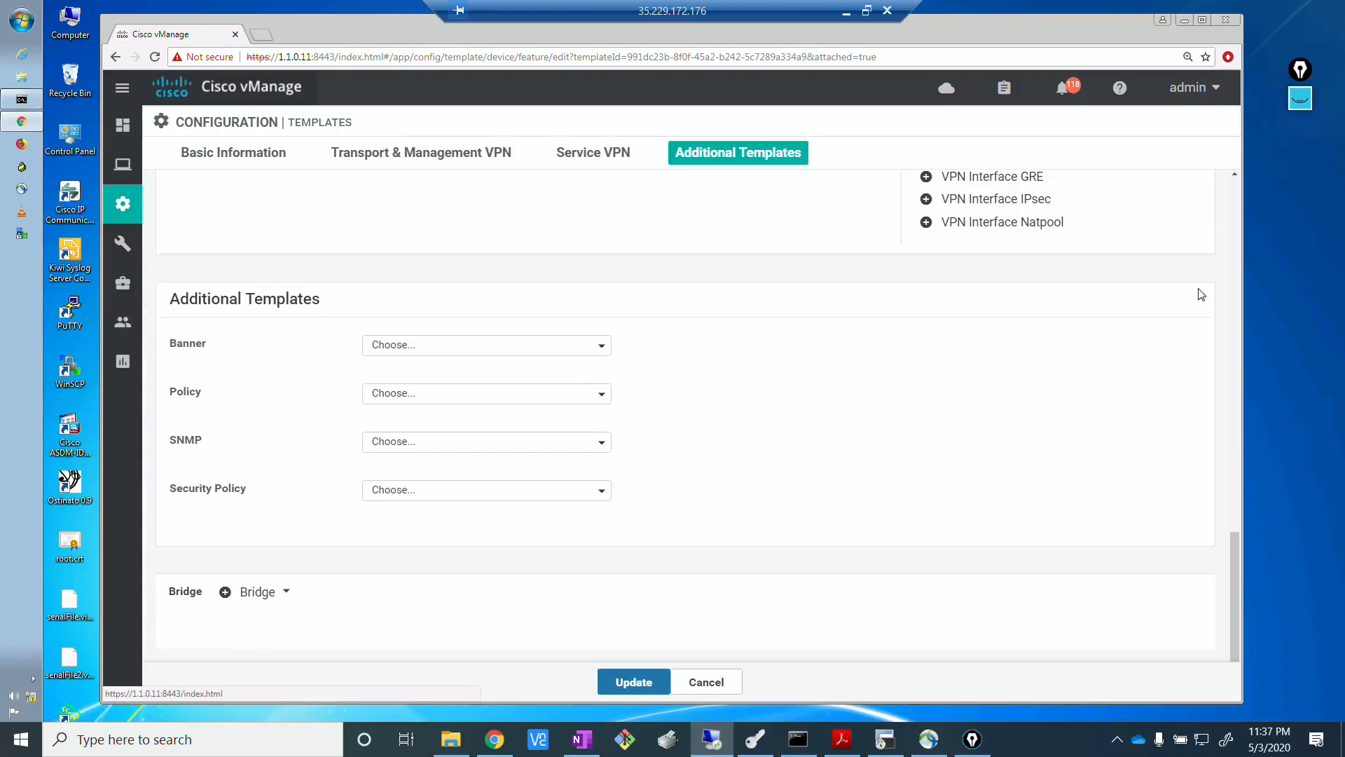
pyautogui.click(423, 396)
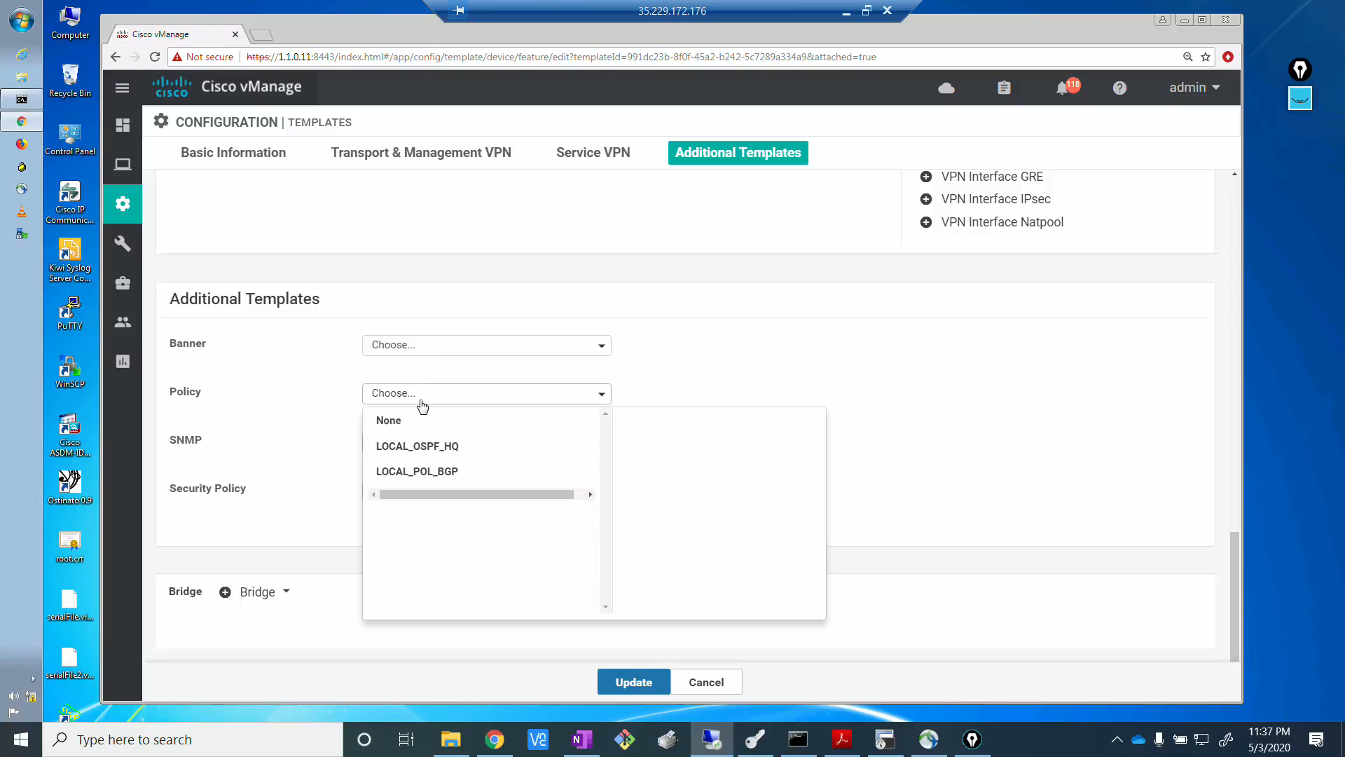
pyautogui.click(406, 447)
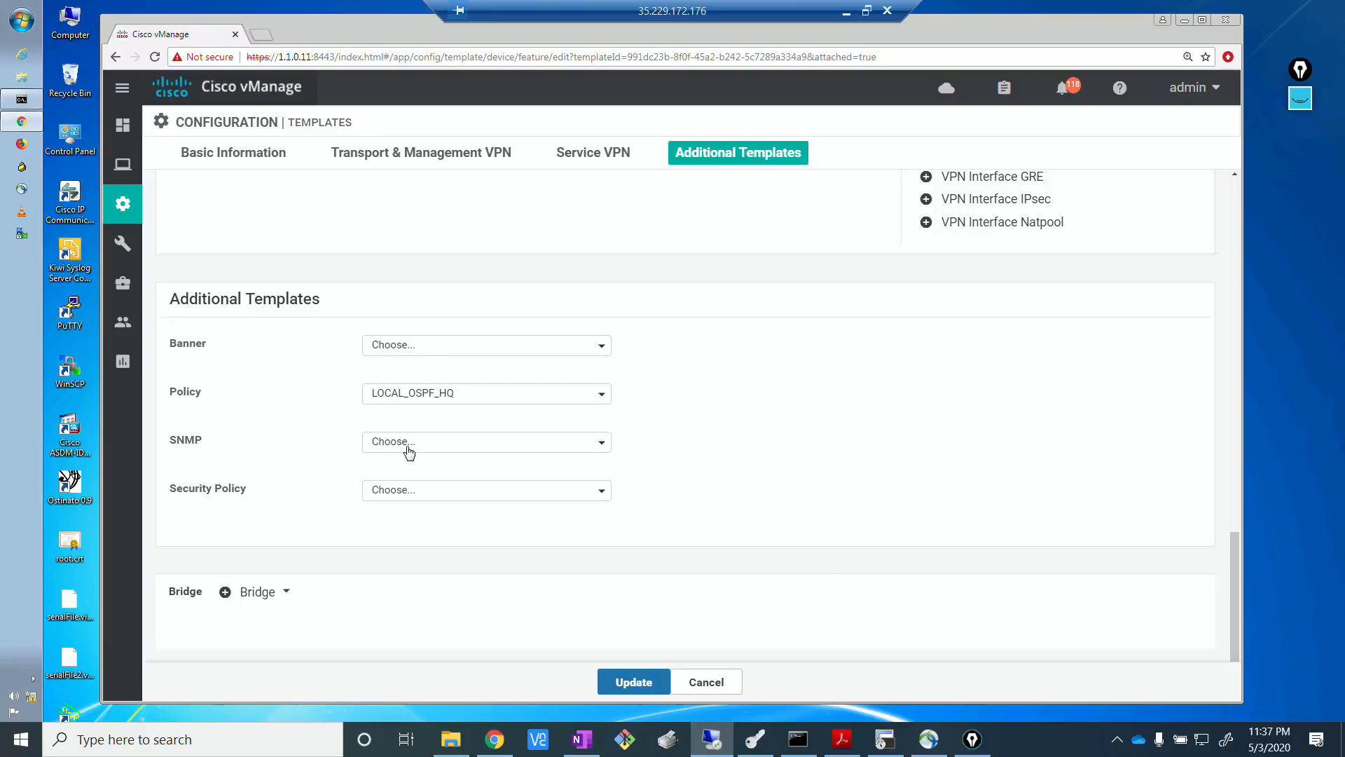
# Update the Single_transport_MPLS template and push the configuration to device R2.
pyautogui.click(636, 683)
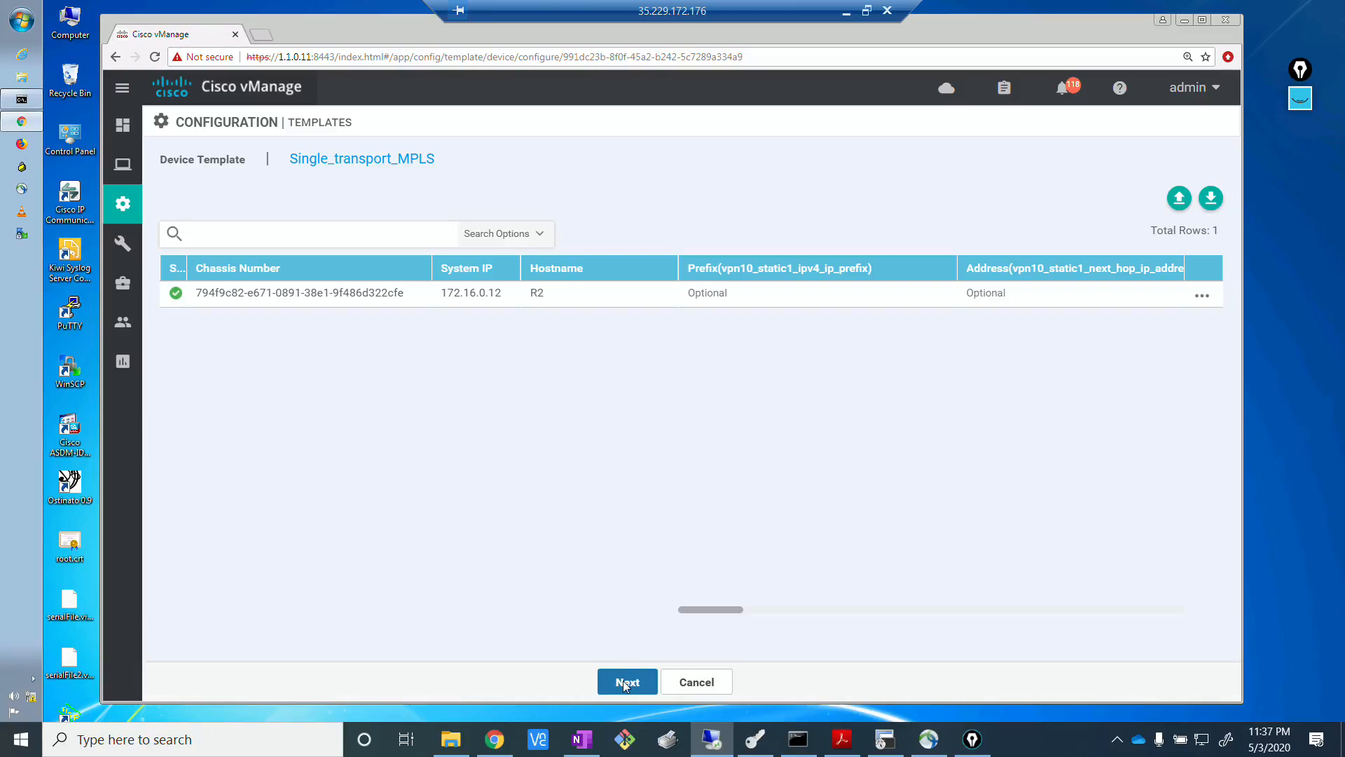
pyautogui.click(623, 680)
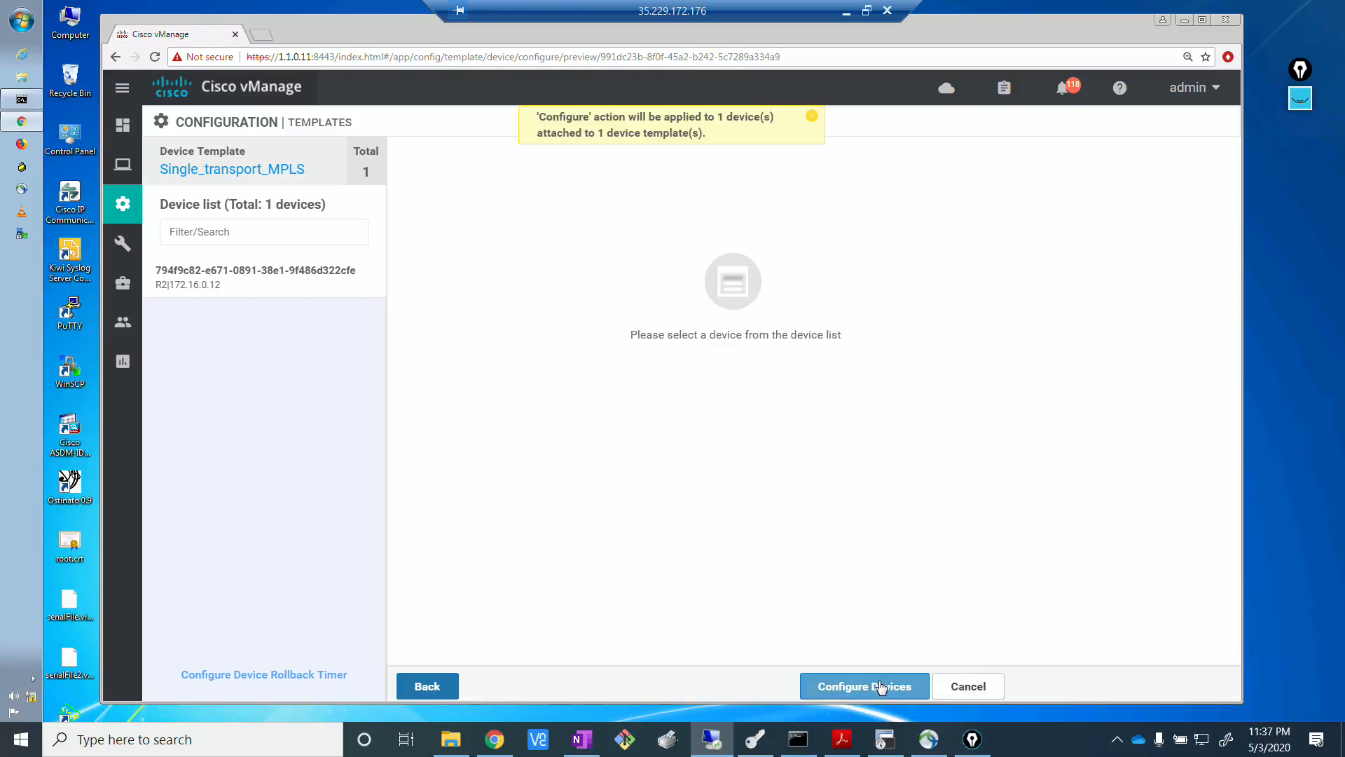
pyautogui.click(881, 687)
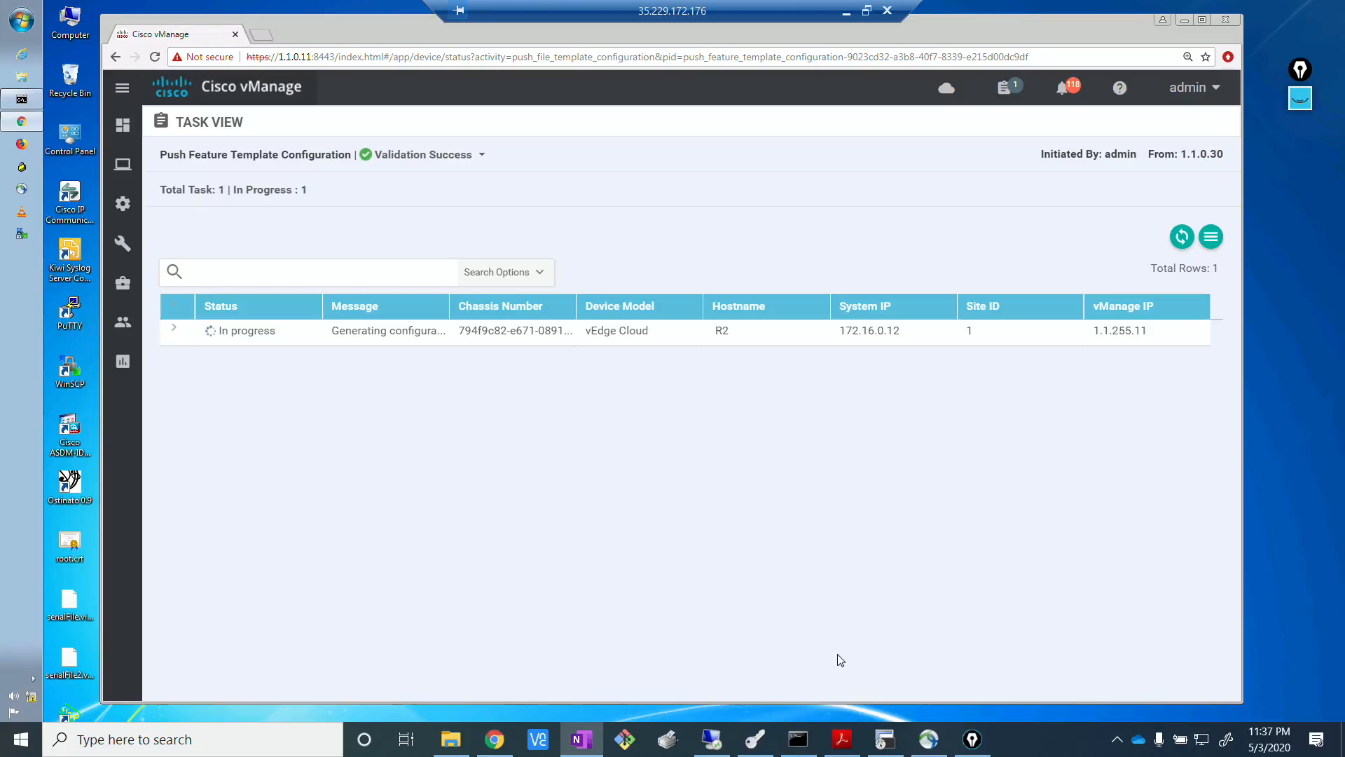
# Switch to the terminal program and display R1's running configuration with show run.
pyautogui.click(885, 739)
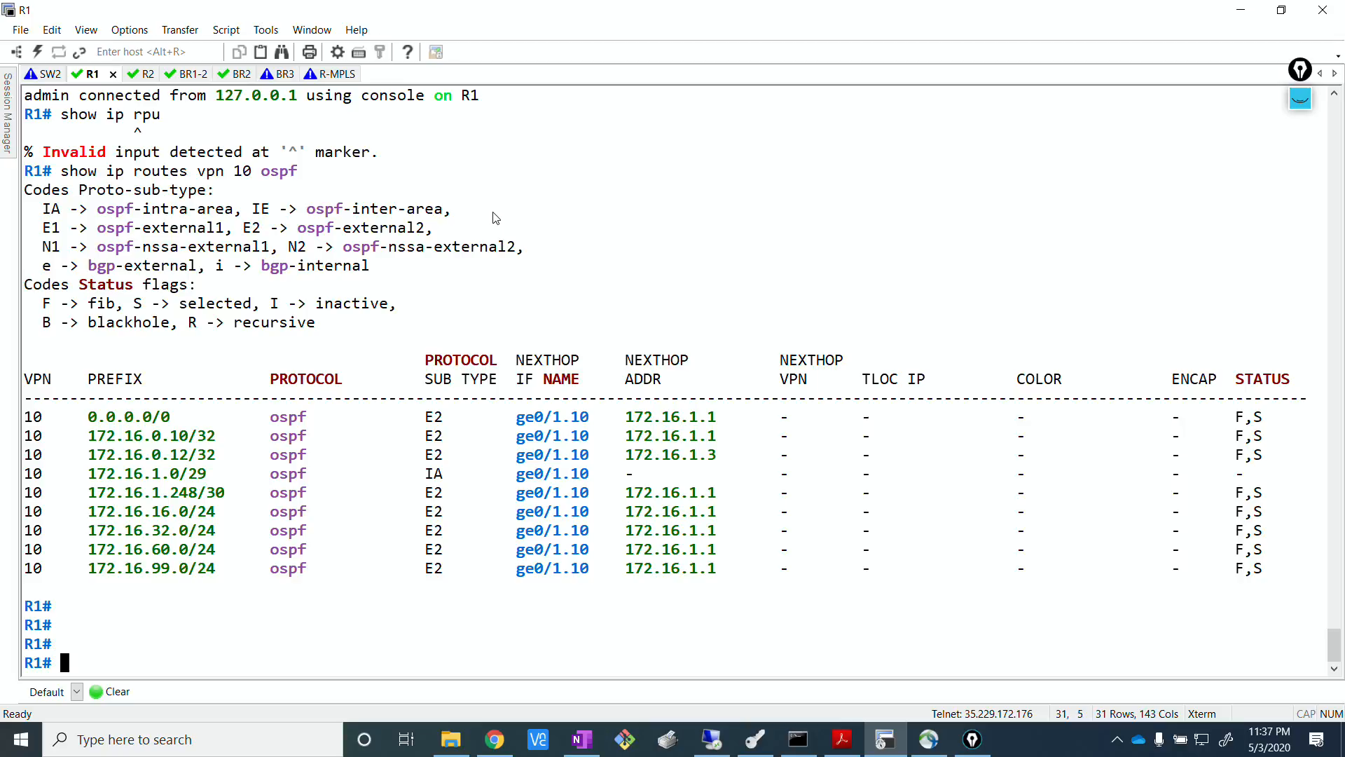
pyautogui.write('show rout')
pyautogui.press('Return')
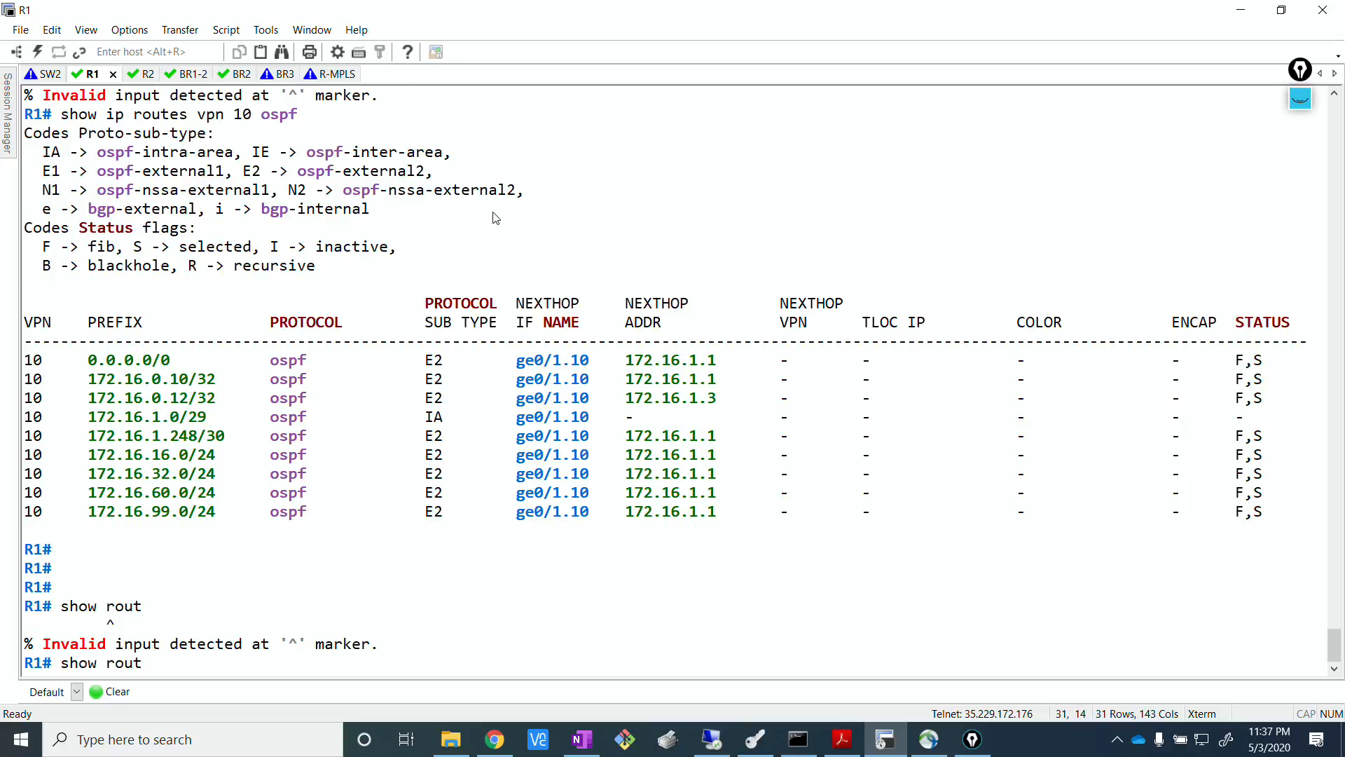
pyautogui.write('e')
pyautogui.press('Return')
pyautogui.press('BackSpace')
pyautogui.press('BackSpace')
pyautogui.press('BackSpace')
pyautogui.press('BackSpace')
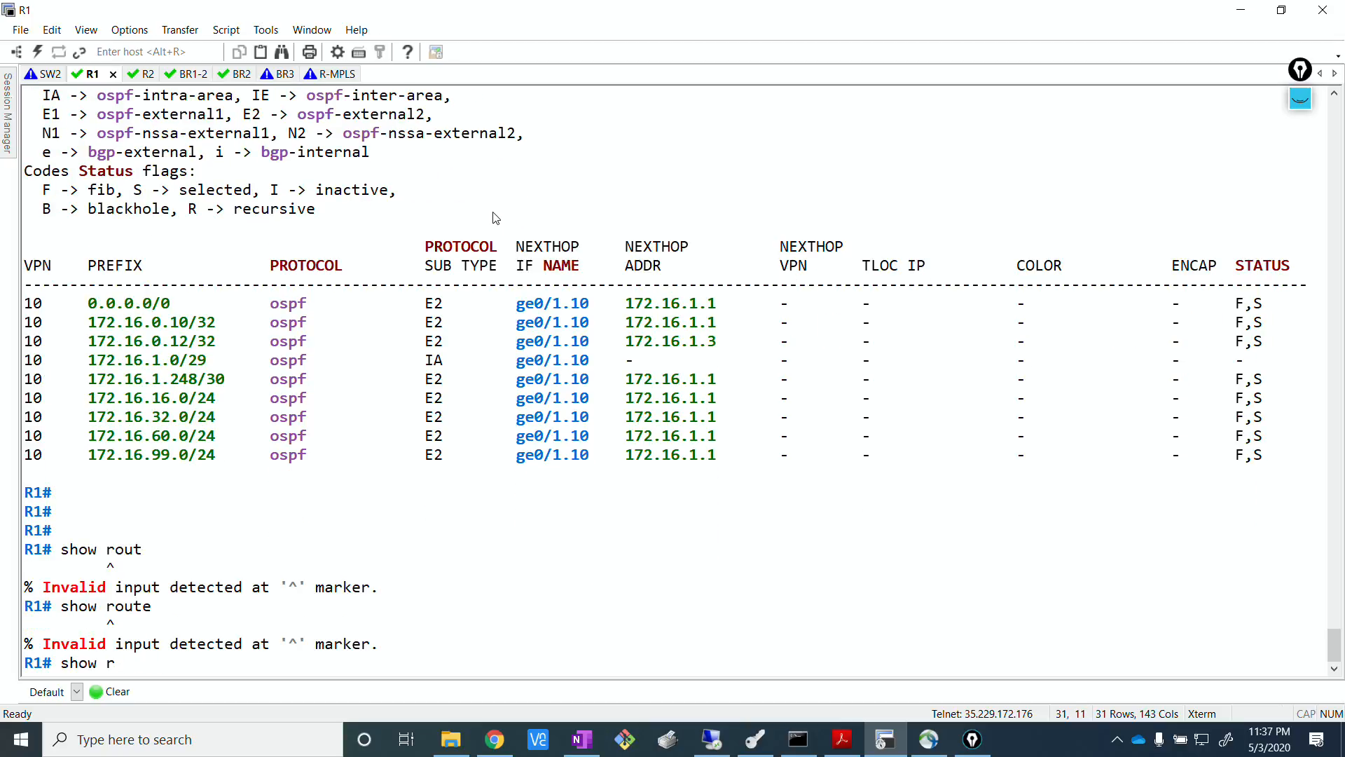
pyautogui.write('un')
pyautogui.press('Return')
# Page through R1's running configuration as far as its policy section.
pyautogui.press('Return')
pyautogui.press('Return')
pyautogui.press('Return')
pyautogui.press('Return')
pyautogui.press('Return')
pyautogui.press('Return')
pyautogui.press('Return')
pyautogui.press('Return')
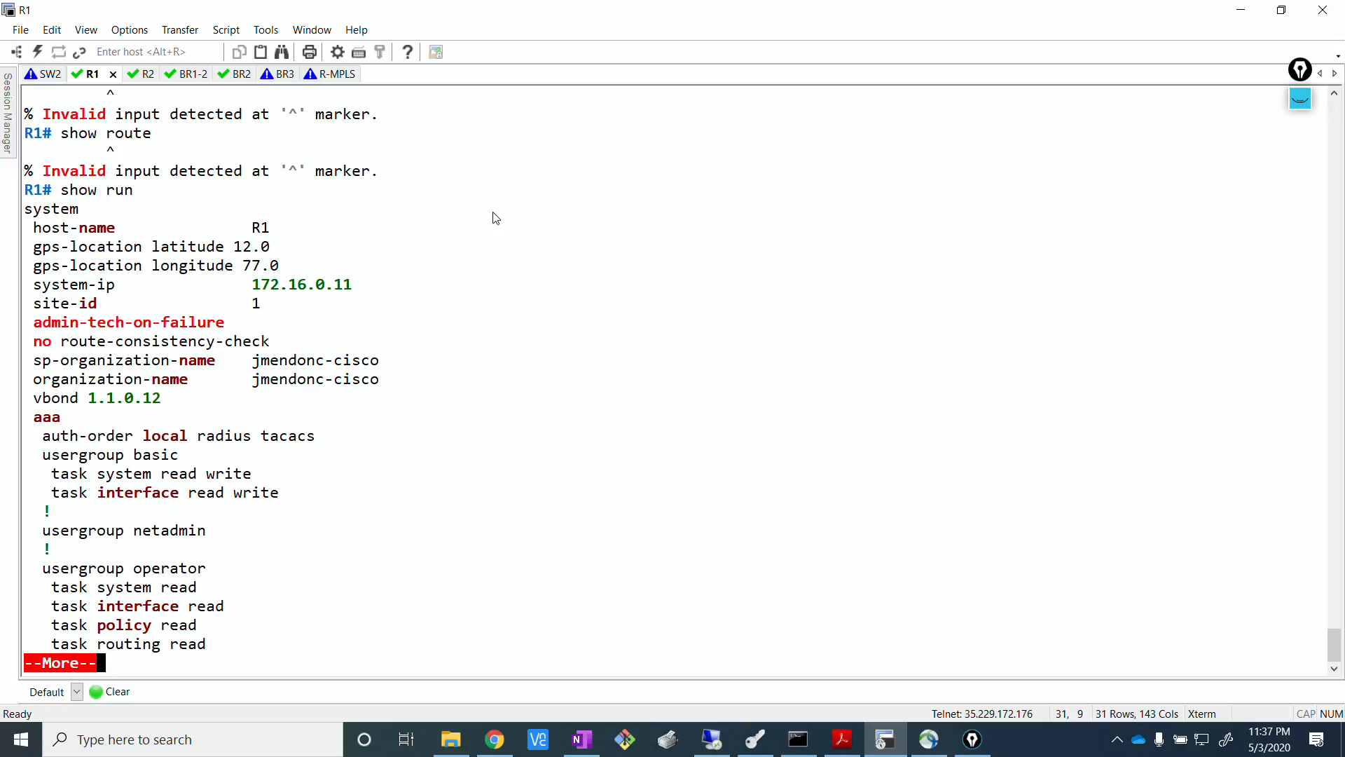
pyautogui.press('Return')
pyautogui.press('Return')
pyautogui.press('Return')
pyautogui.press('Return')
pyautogui.press('Return')
pyautogui.press('Return')
pyautogui.press('Return')
pyautogui.press('Return')
pyautogui.press('Return')
pyautogui.press('Return')
pyautogui.press('Return')
pyautogui.press('Return')
pyautogui.press('Return')
pyautogui.press('Return')
pyautogui.press('Return')
pyautogui.press('Return')
pyautogui.press('Return')
pyautogui.press('Return')
pyautogui.press('Return')
pyautogui.press('Return')
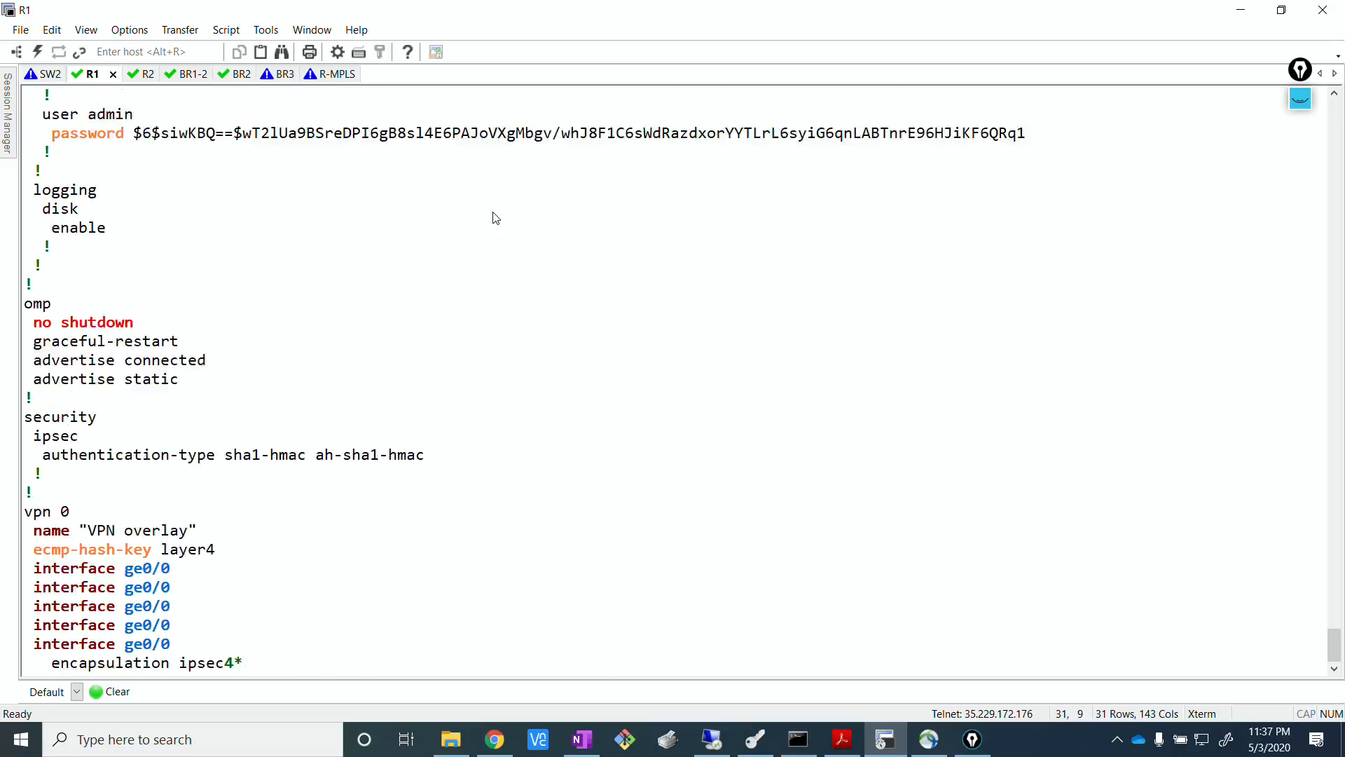
pyautogui.press('Return')
pyautogui.press('Return')
pyautogui.press('Return')
pyautogui.press('Return')
pyautogui.press('Return')
pyautogui.press('Return')
pyautogui.press('Return')
pyautogui.press('Return')
pyautogui.press('Return')
pyautogui.press('Return')
pyautogui.press('Return')
pyautogui.press('Return')
pyautogui.press('Return')
pyautogui.press('Return')
pyautogui.press('Return')
pyautogui.press('Return')
pyautogui.press('Return')
pyautogui.press('Return')
pyautogui.press('Return')
pyautogui.press('Return')
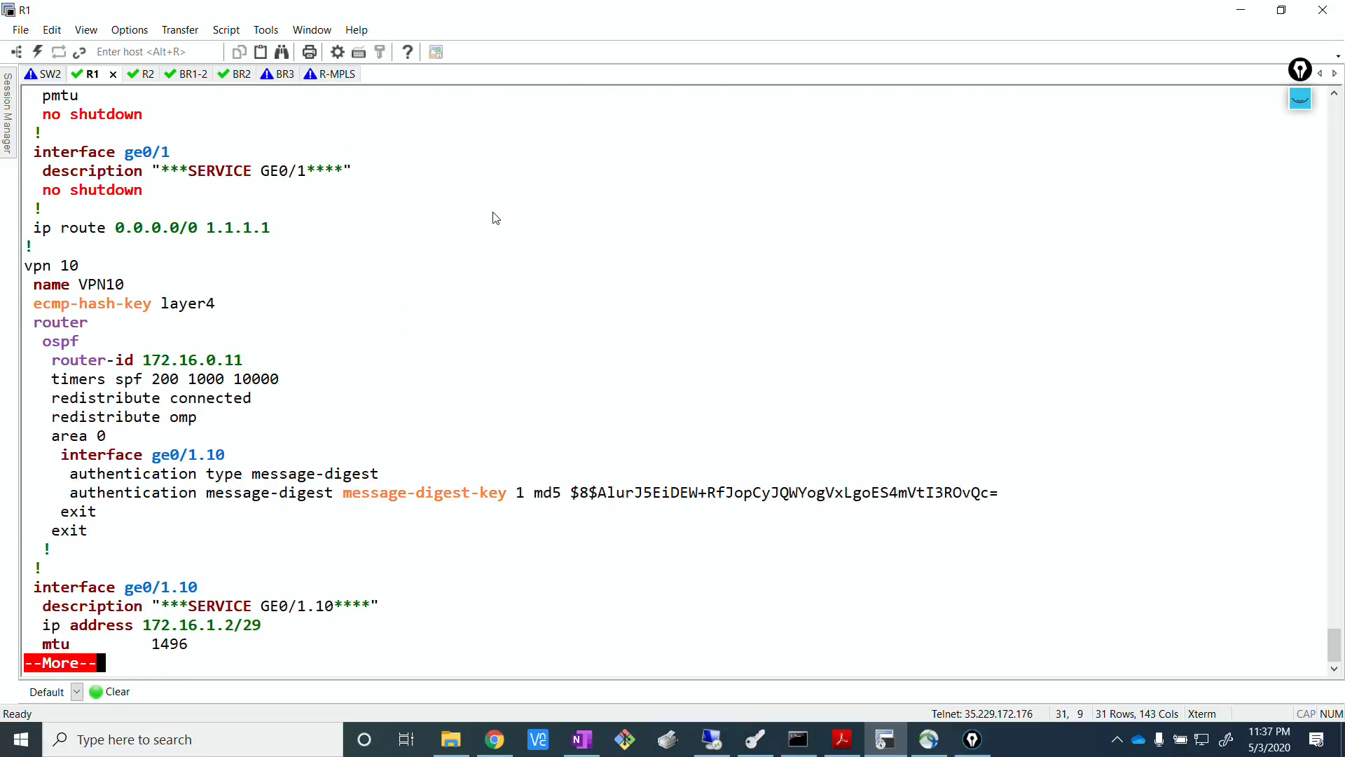
pyautogui.press('Return')
pyautogui.press('Return')
pyautogui.press('Return')
pyautogui.press('Return')
pyautogui.press('Return')
pyautogui.press('Return')
pyautogui.press('Return')
pyautogui.press('Return')
pyautogui.press('Return')
pyautogui.press('Return')
pyautogui.press('Return')
pyautogui.press('Return')
pyautogui.press('Return')
pyautogui.press('Return')
pyautogui.press('Return')
pyautogui.press('Return')
pyautogui.press('Return')
pyautogui.press('Return')
pyautogui.press('Return')
pyautogui.press('Return')
pyautogui.press('Return')
pyautogui.press('Return')
pyautogui.press('Return')
pyautogui.press('Return')
pyautogui.press('Return')
pyautogui.press('Return')
pyautogui.press('Return')
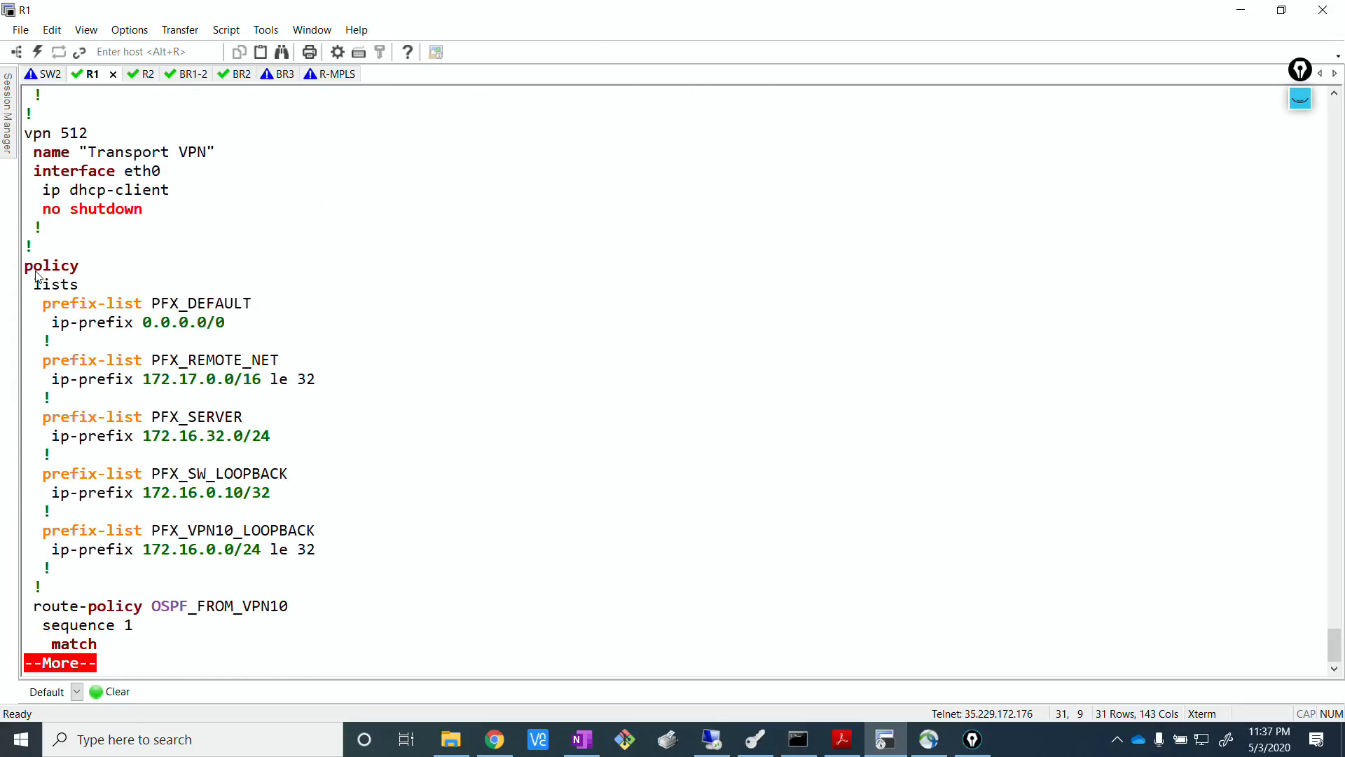
# Examine the prefix lists and the OSPF route policies in the policy section of R1's running configuration.
pyautogui.moveTo(28, 268); pyautogui.dragTo(319, 553)
pyautogui.click(511, 481)
pyautogui.press('Return')
pyautogui.press('Return')
pyautogui.press('Return')
pyautogui.press('Return')
pyautogui.press('Return')
pyautogui.press('Return')
pyautogui.press('Return')
pyautogui.press('Return')
pyautogui.press('Return')
pyautogui.press('Return')
pyautogui.press('Return')
pyautogui.press('Return')
pyautogui.press('Return')
pyautogui.press('Return')
pyautogui.press('Return')
pyautogui.press('Return')
pyautogui.press('Return')
pyautogui.press('Return')
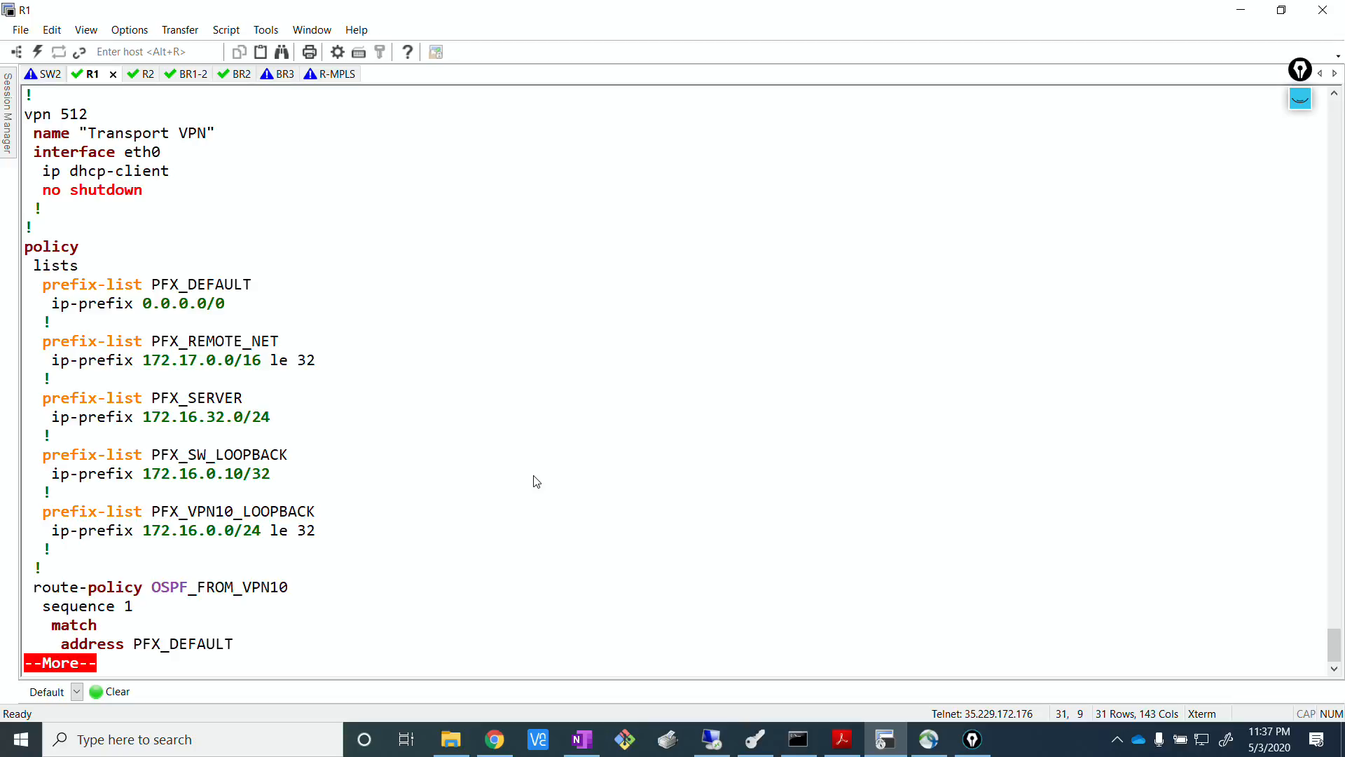
pyautogui.press('Return')
pyautogui.press('Return')
pyautogui.press('Return')
pyautogui.press('Return')
pyautogui.press('Return')
pyautogui.press('Return')
pyautogui.press('Return')
pyautogui.press('Return')
pyautogui.press('Return')
pyautogui.press('Return')
pyautogui.press('Return')
pyautogui.press('Return')
pyautogui.press('Return')
pyautogui.press('Return')
pyautogui.press('Return')
pyautogui.press('Return')
pyautogui.press('Return')
pyautogui.press('Return')
pyautogui.press('Return')
pyautogui.press('Return')
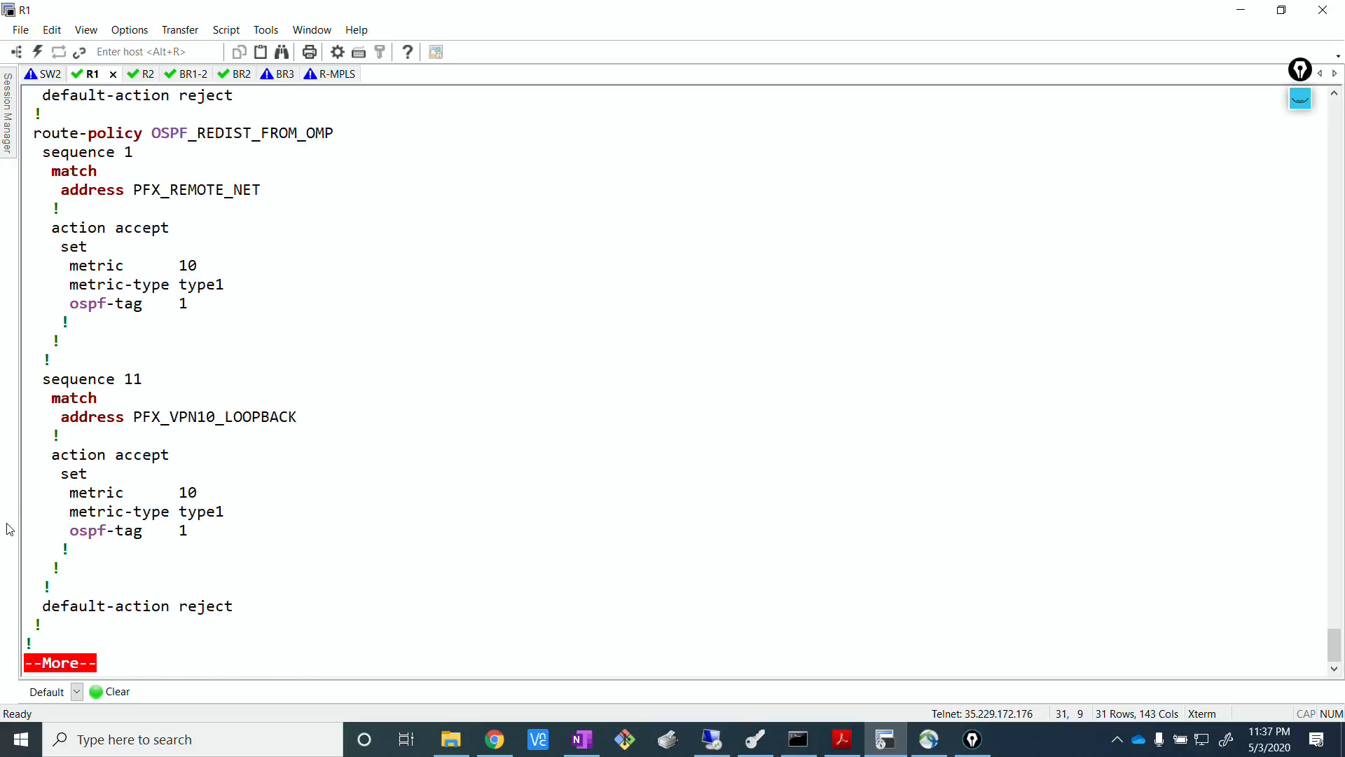
# Return to vManage, filter the feature templates by ospf, and open the vedge_OSPF_HQ template for editing.
pyautogui.click(712, 739)
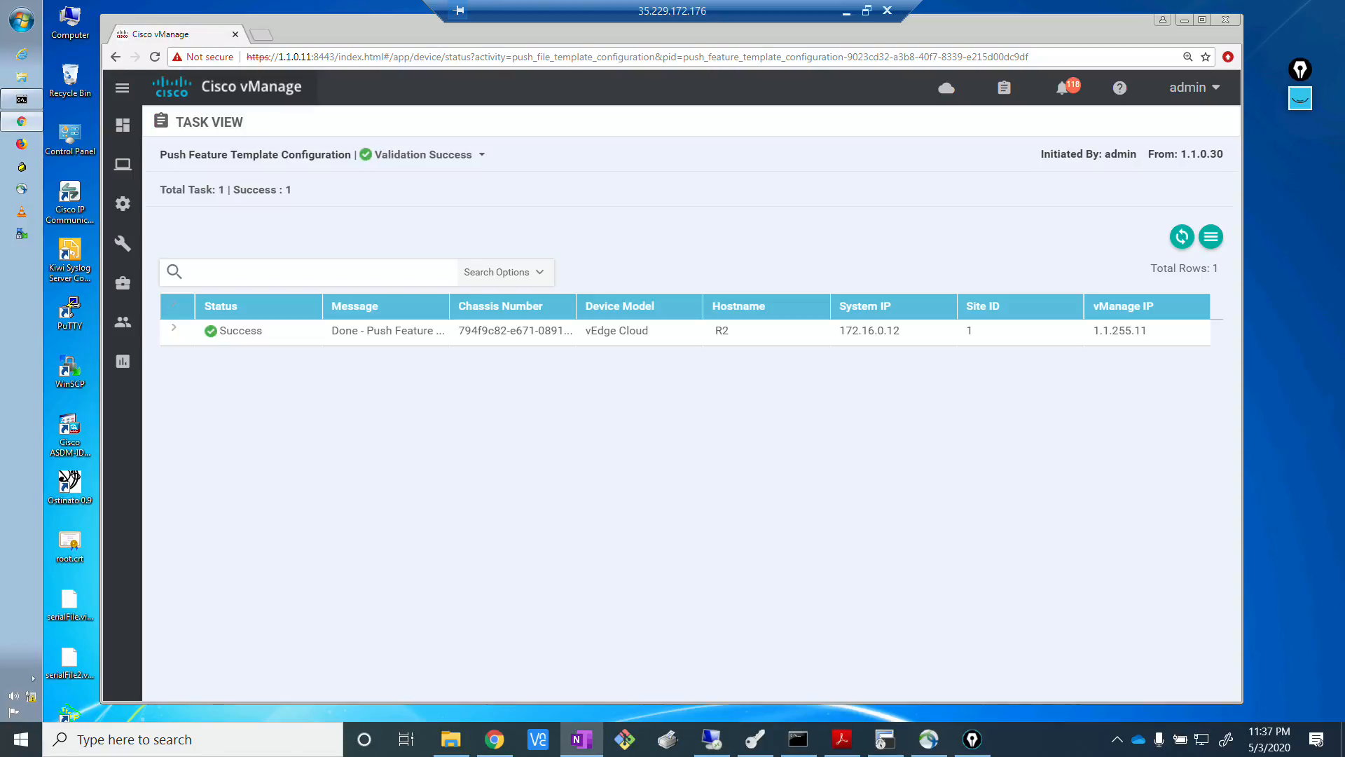
pyautogui.click(678, 507)
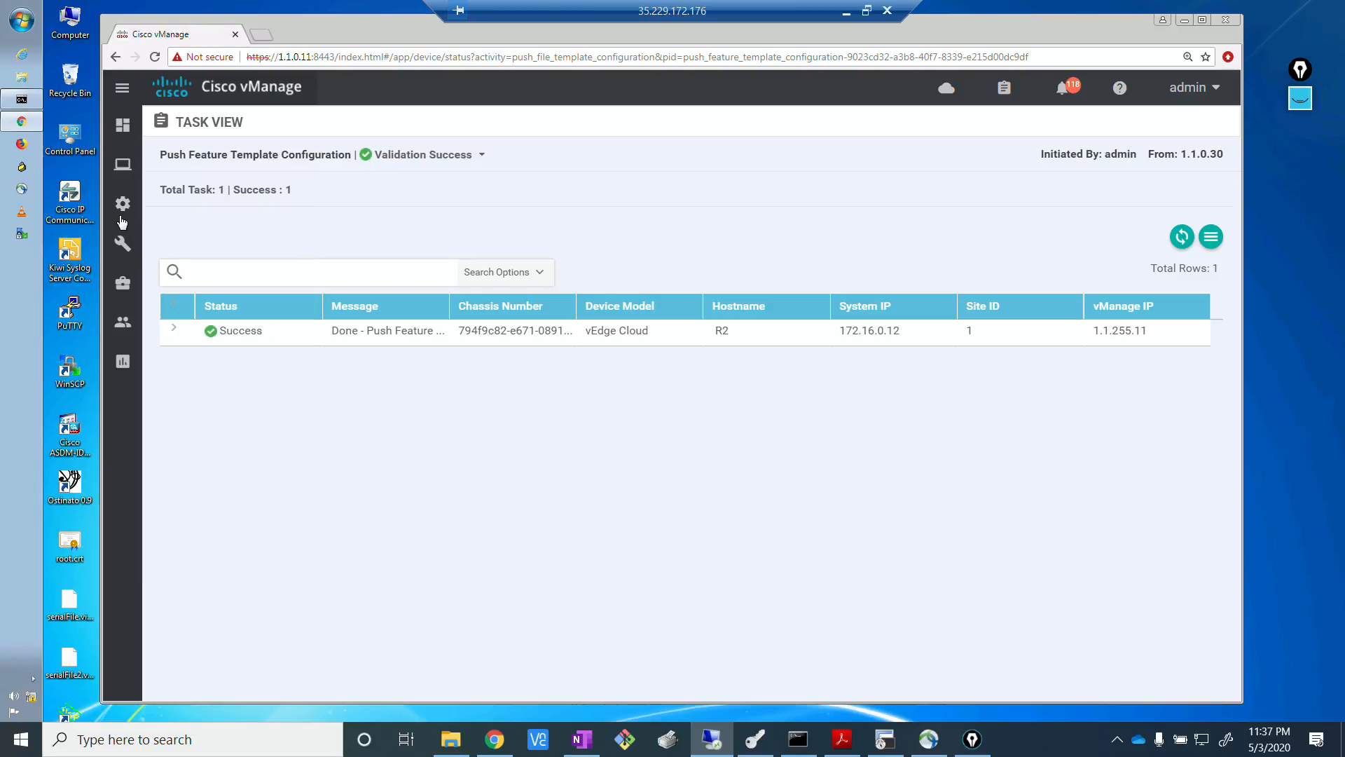
pyautogui.moveTo(122, 220)
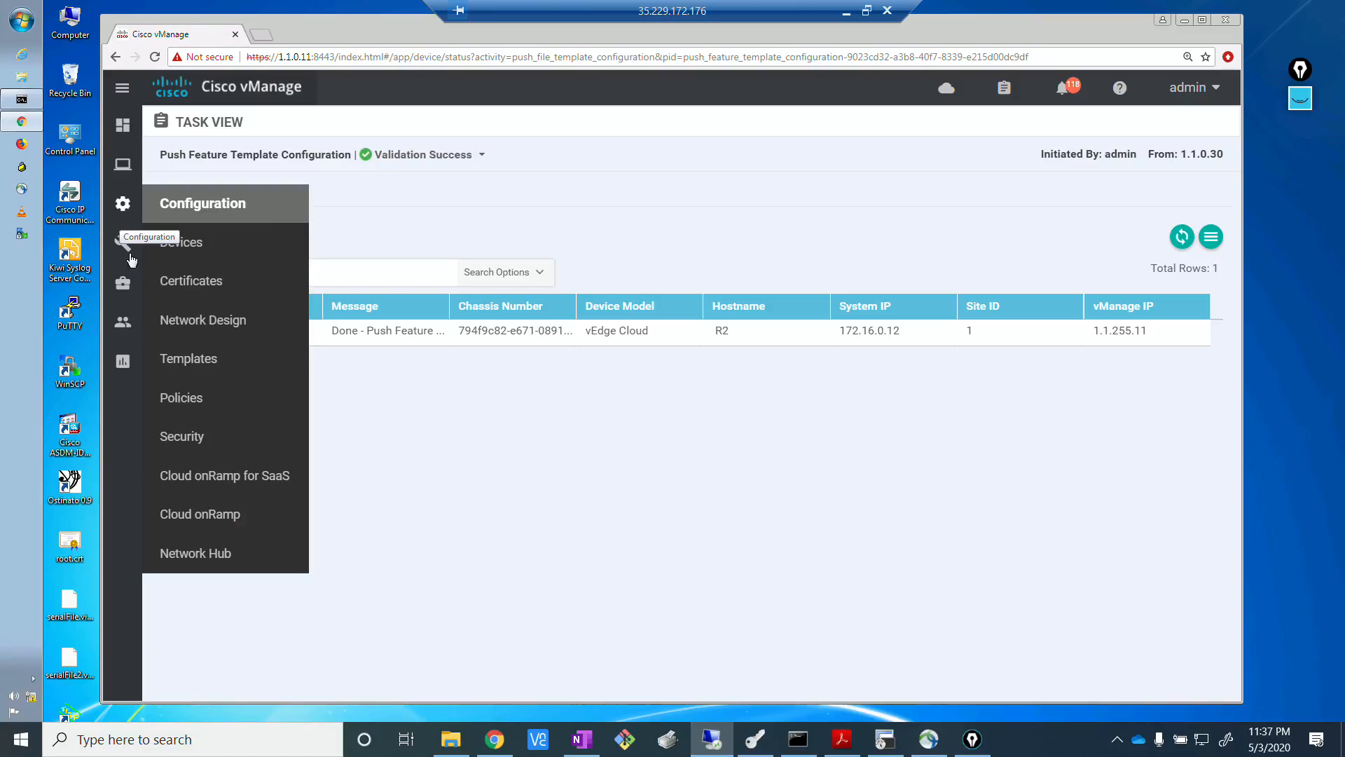
pyautogui.click(194, 360)
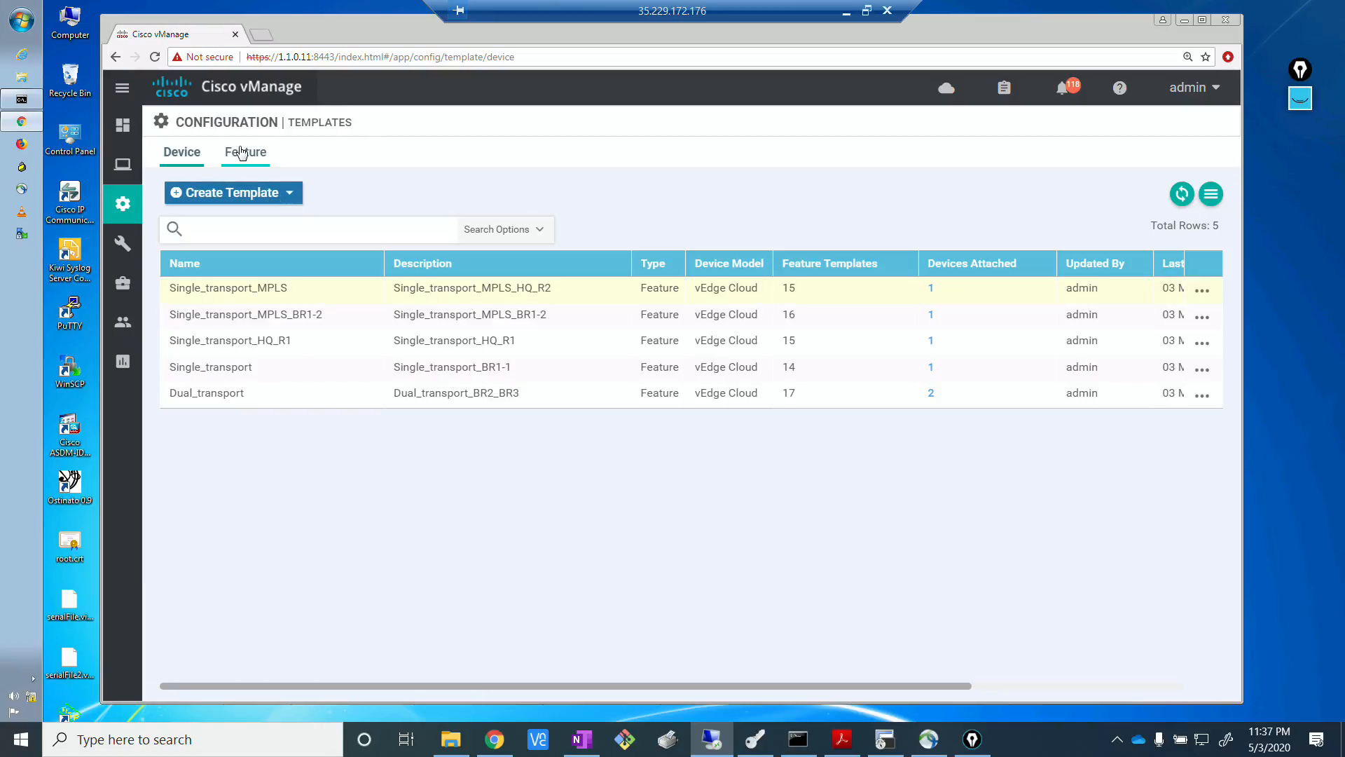
pyautogui.click(241, 153)
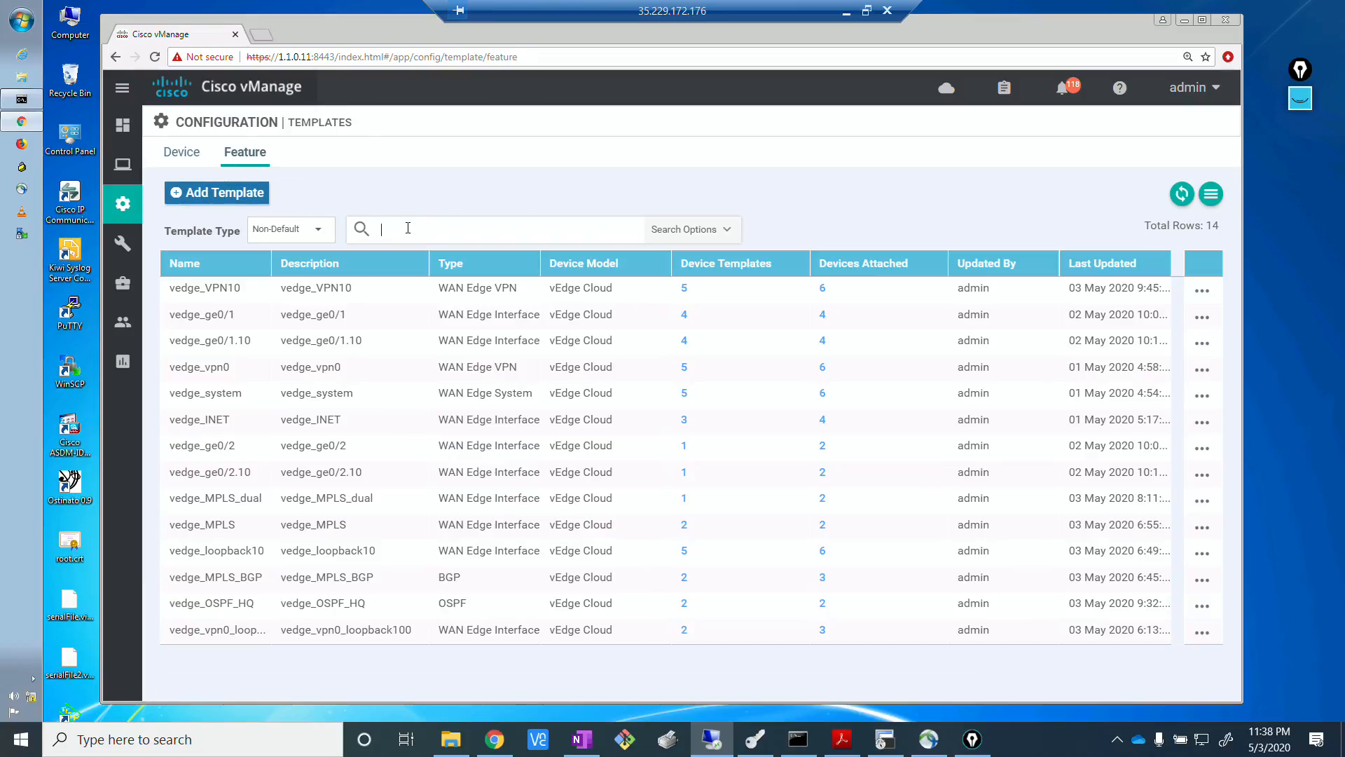
pyautogui.press('Return')
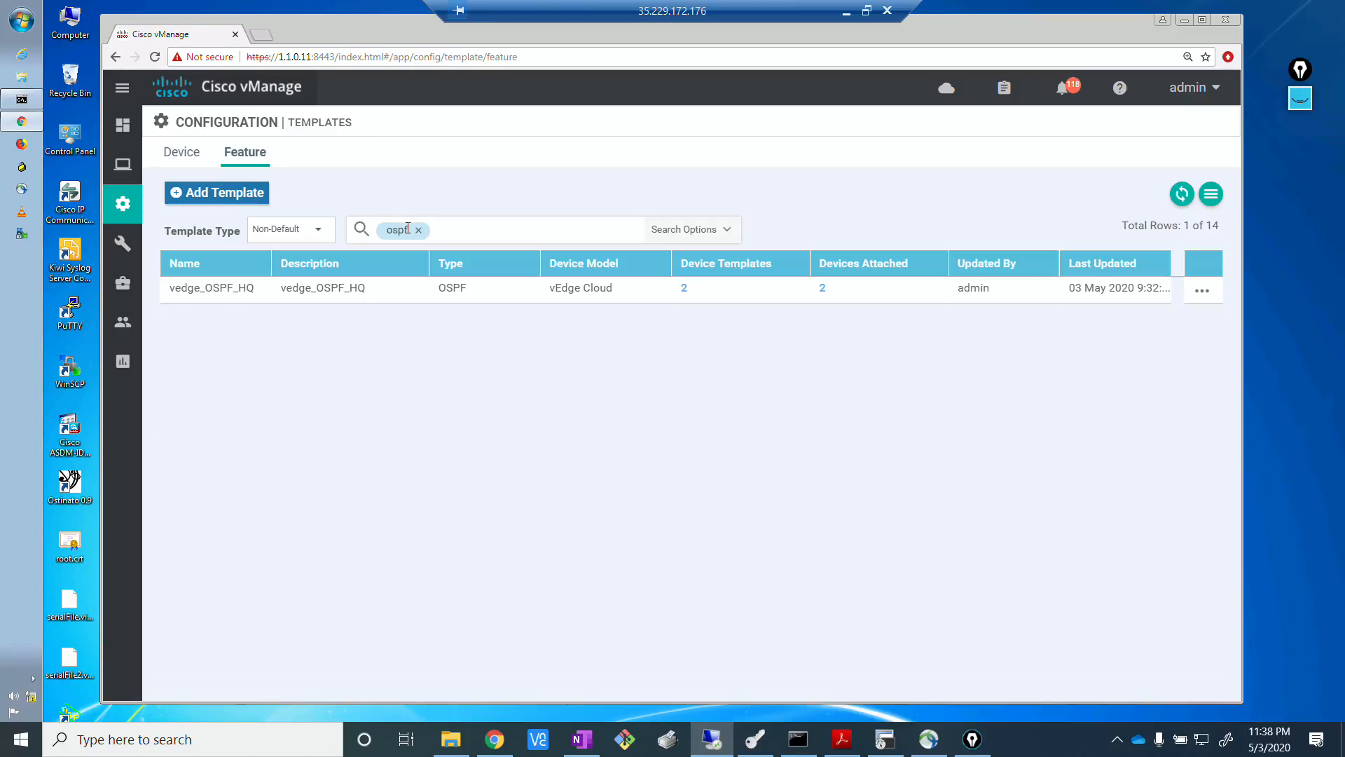
pyautogui.click(1199, 291)
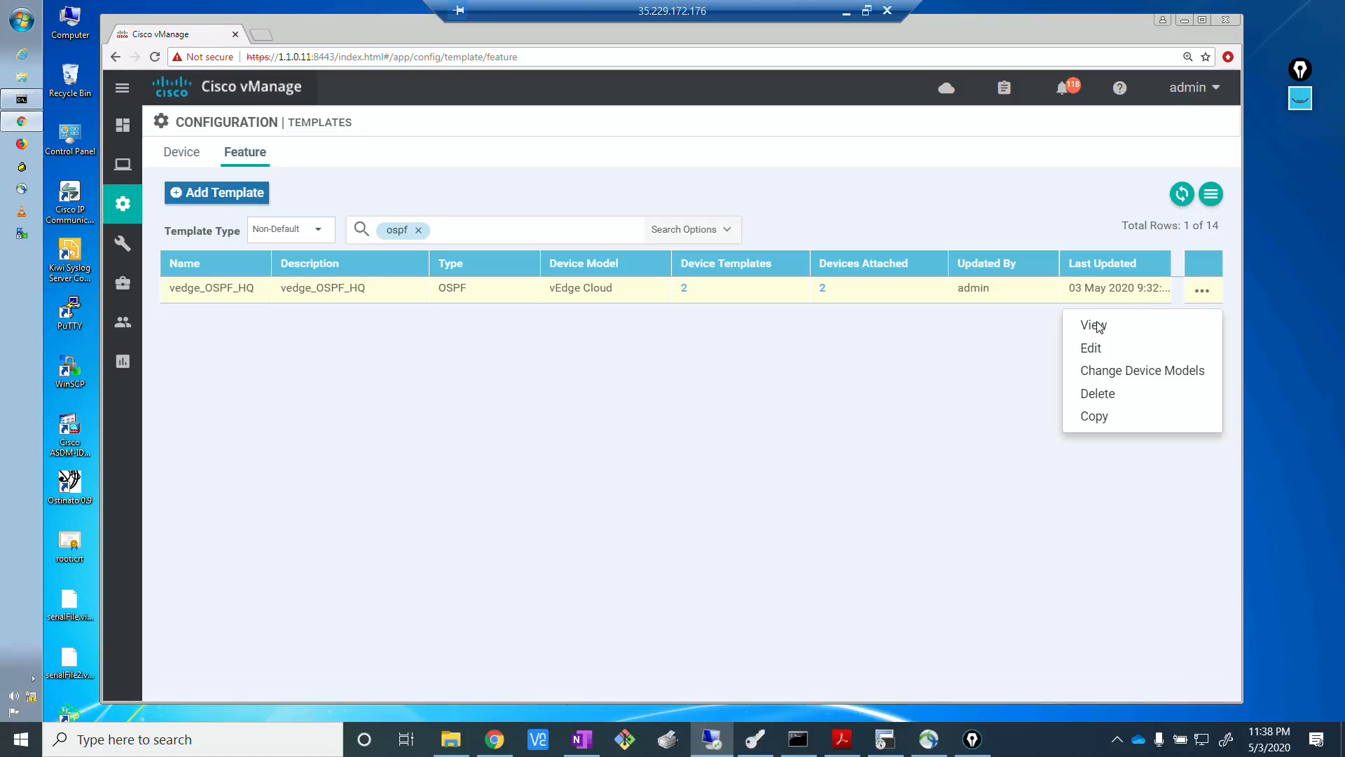
pyautogui.click(1091, 349)
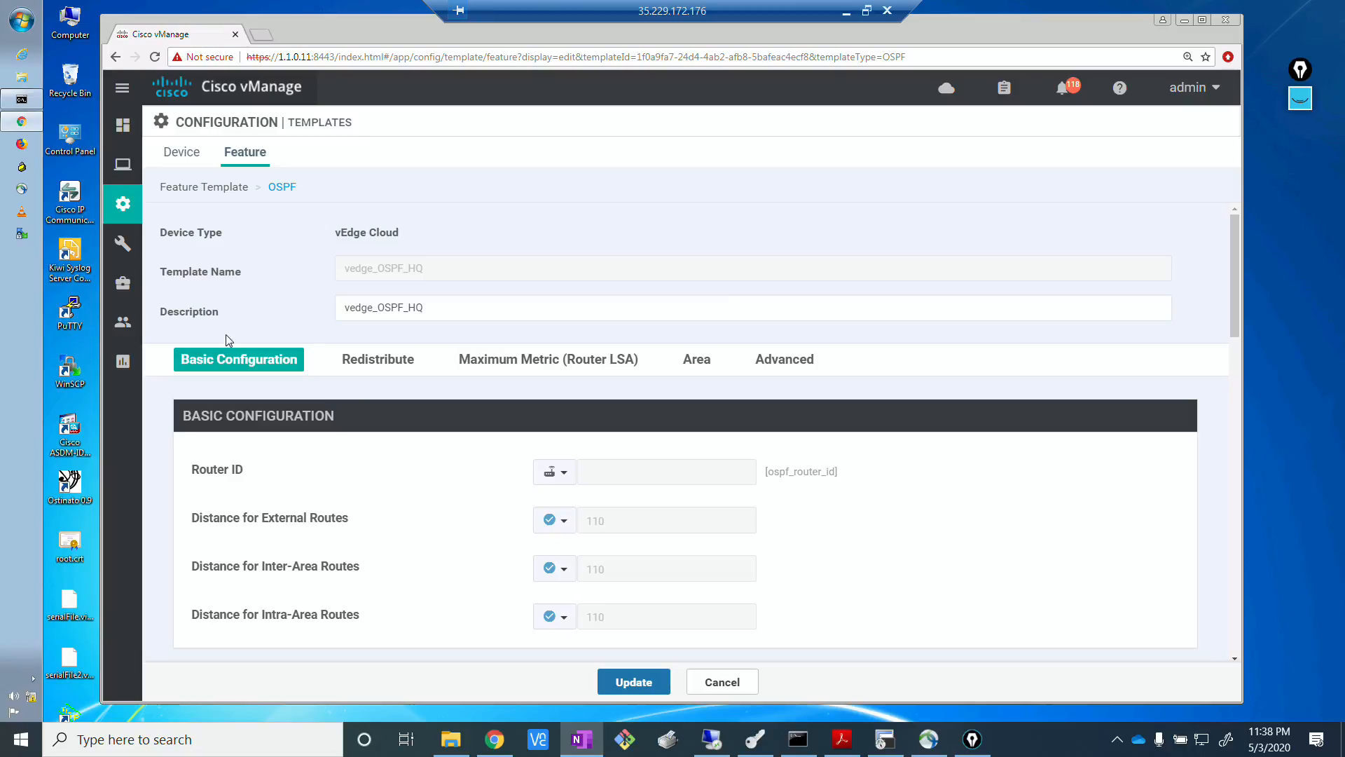
# Set a global route policy on the omp redistribution entry, using the name OSPF_REDIST_FROM_OMP copied from R1's terminal output, and save the entry.
pyautogui.click(386, 366)
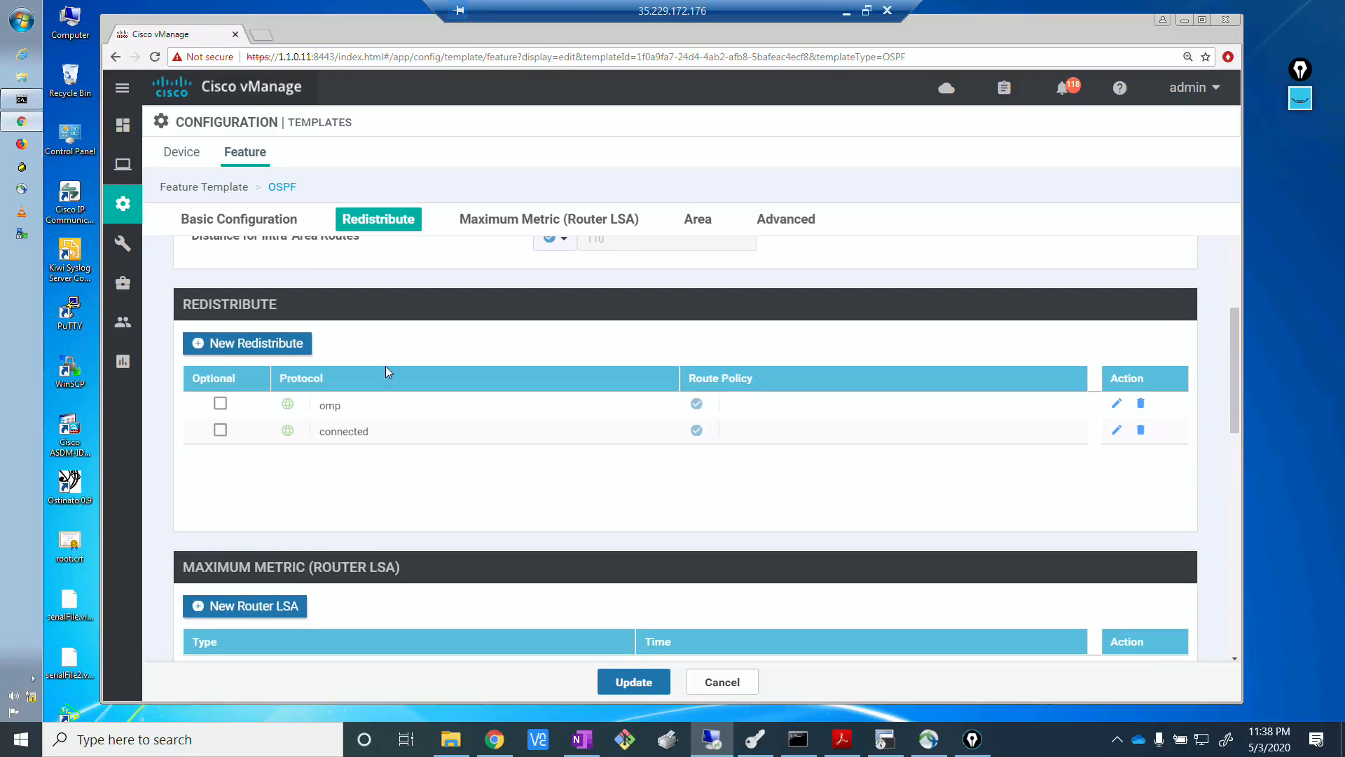
pyautogui.click(1113, 405)
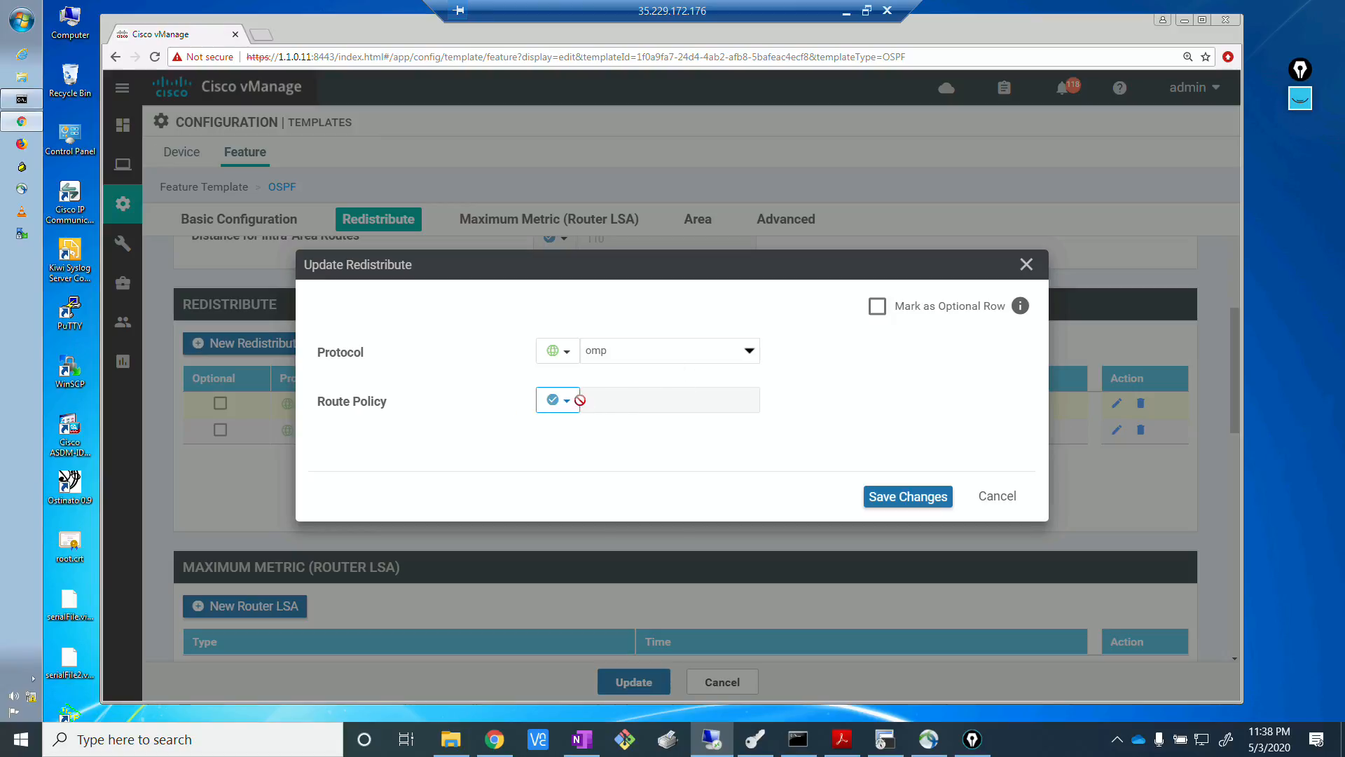
pyautogui.click(575, 407)
pyautogui.click(594, 422)
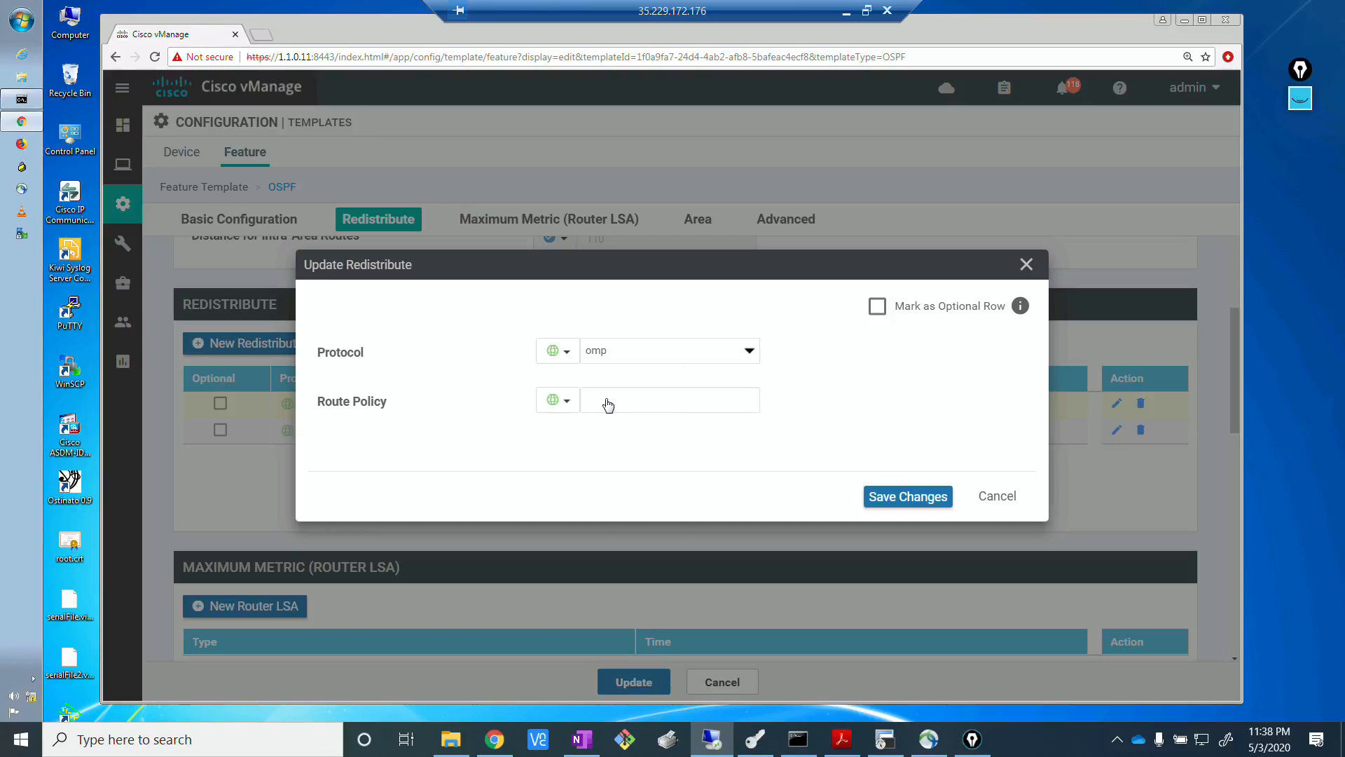
pyautogui.click(607, 399)
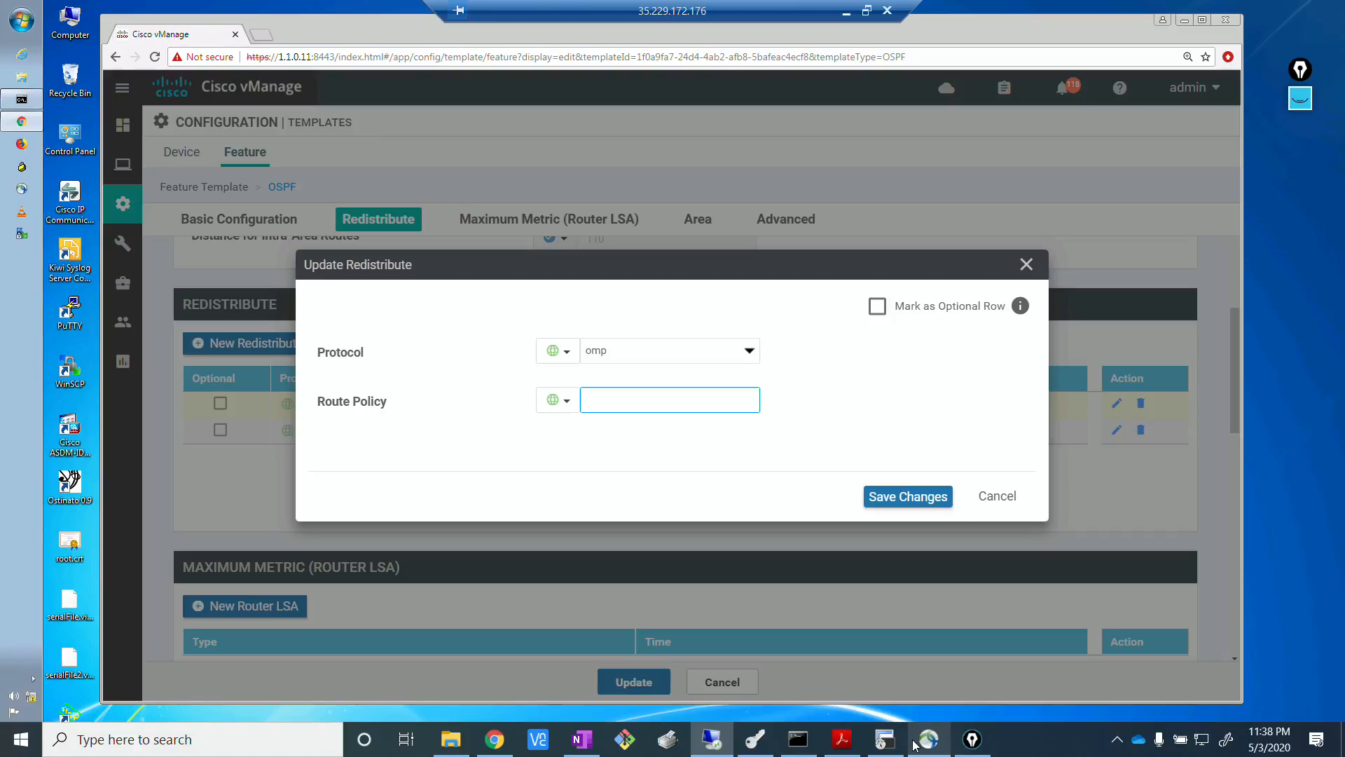
pyautogui.click(886, 739)
pyautogui.scroll(1, 233, 323)
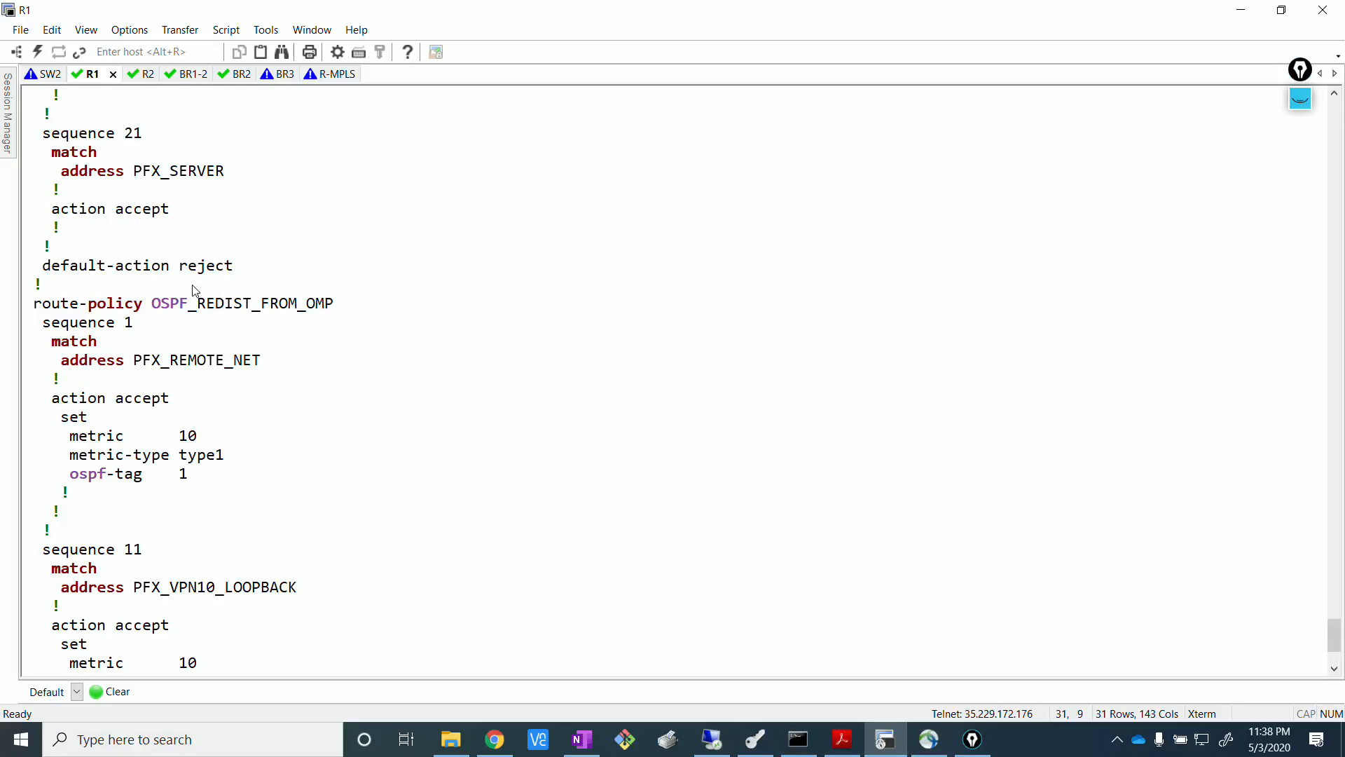
pyautogui.moveTo(155, 303); pyautogui.dragTo(335, 304)
pyautogui.hotkey('ctrl', 'c')
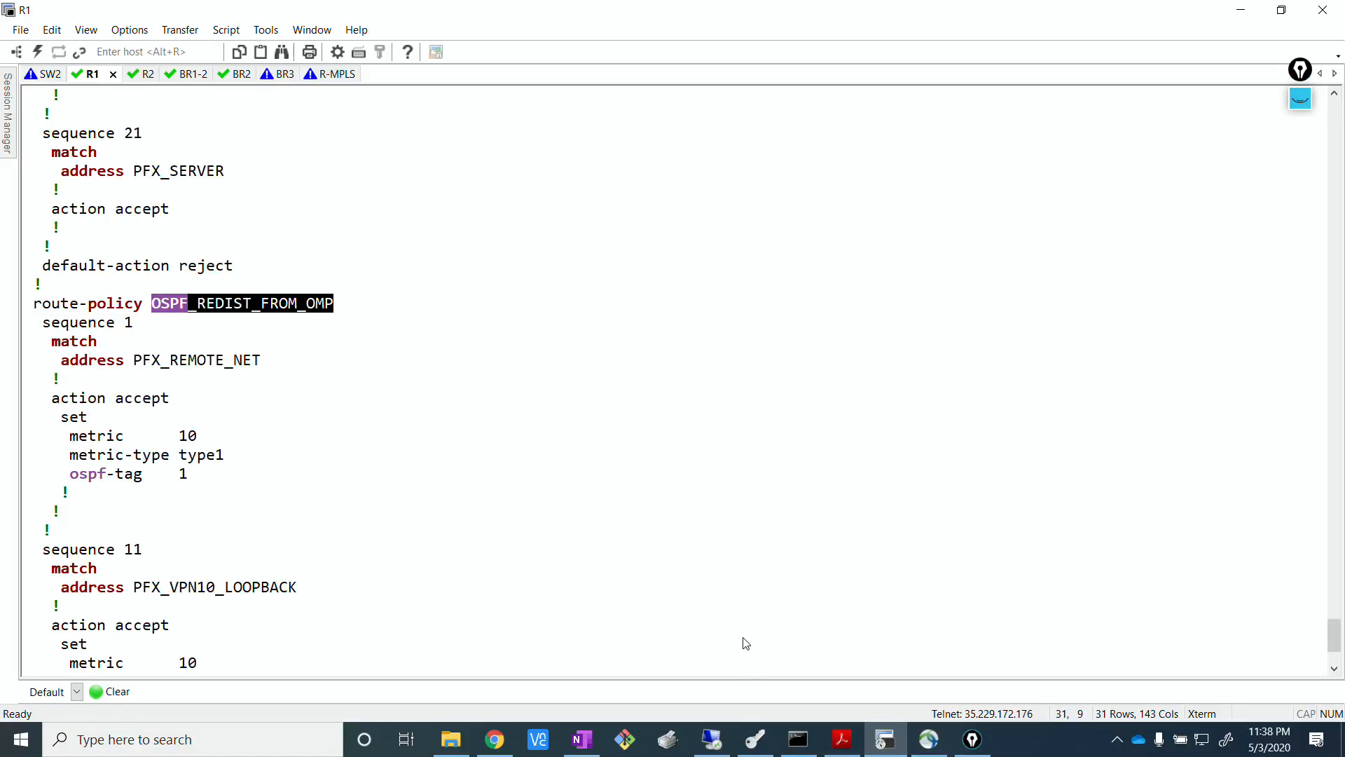
pyautogui.click(711, 739)
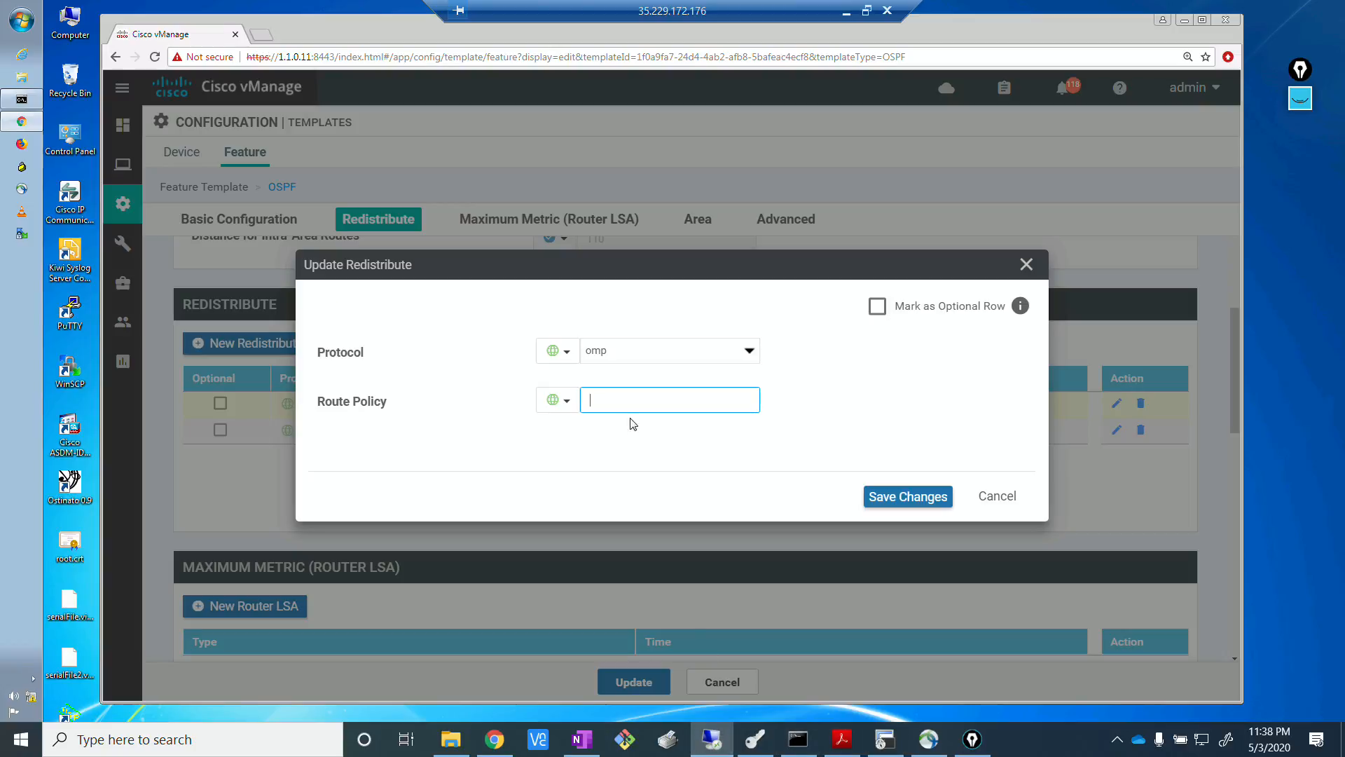
pyautogui.hotkey('ctrl', 'v')
pyautogui.click(923, 499)
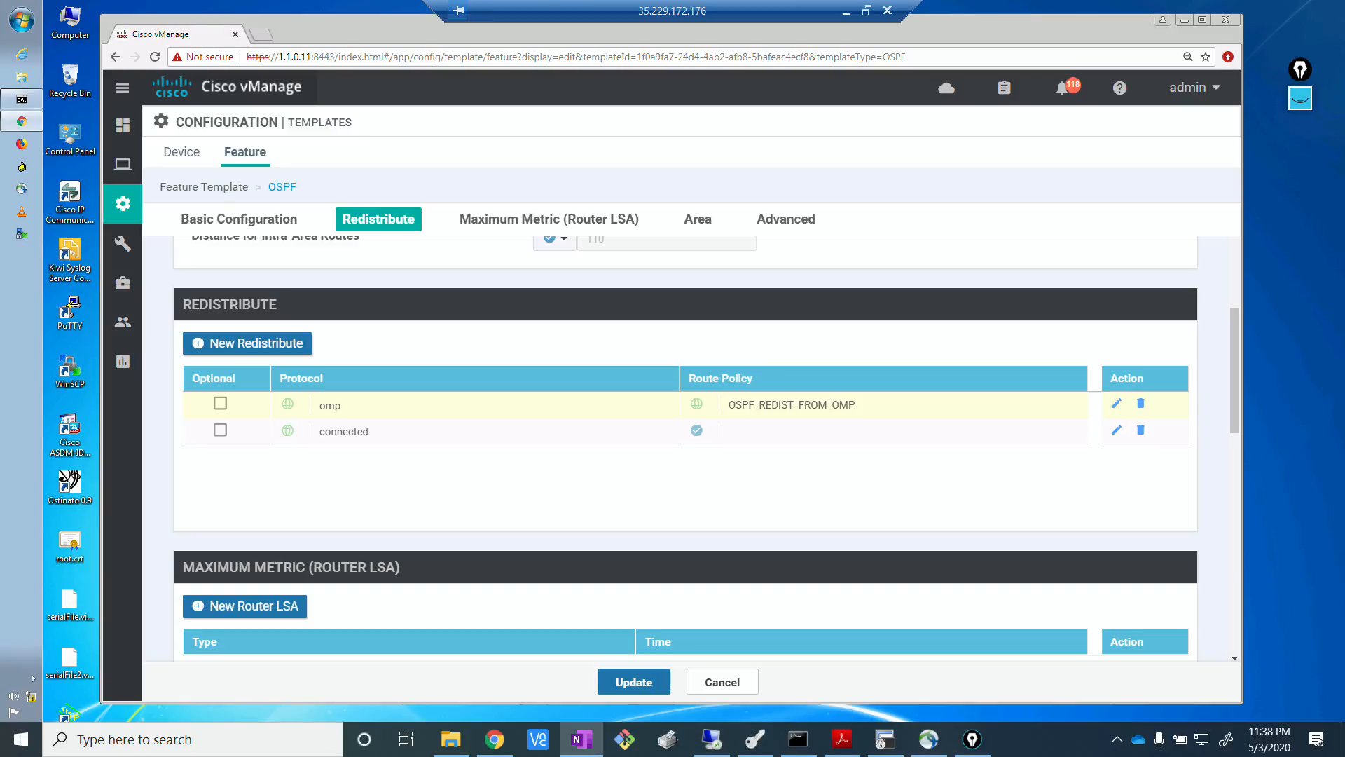
# Switch the Policy Name in the OSPF template's Advanced section to a global value.
pyautogui.click(793, 223)
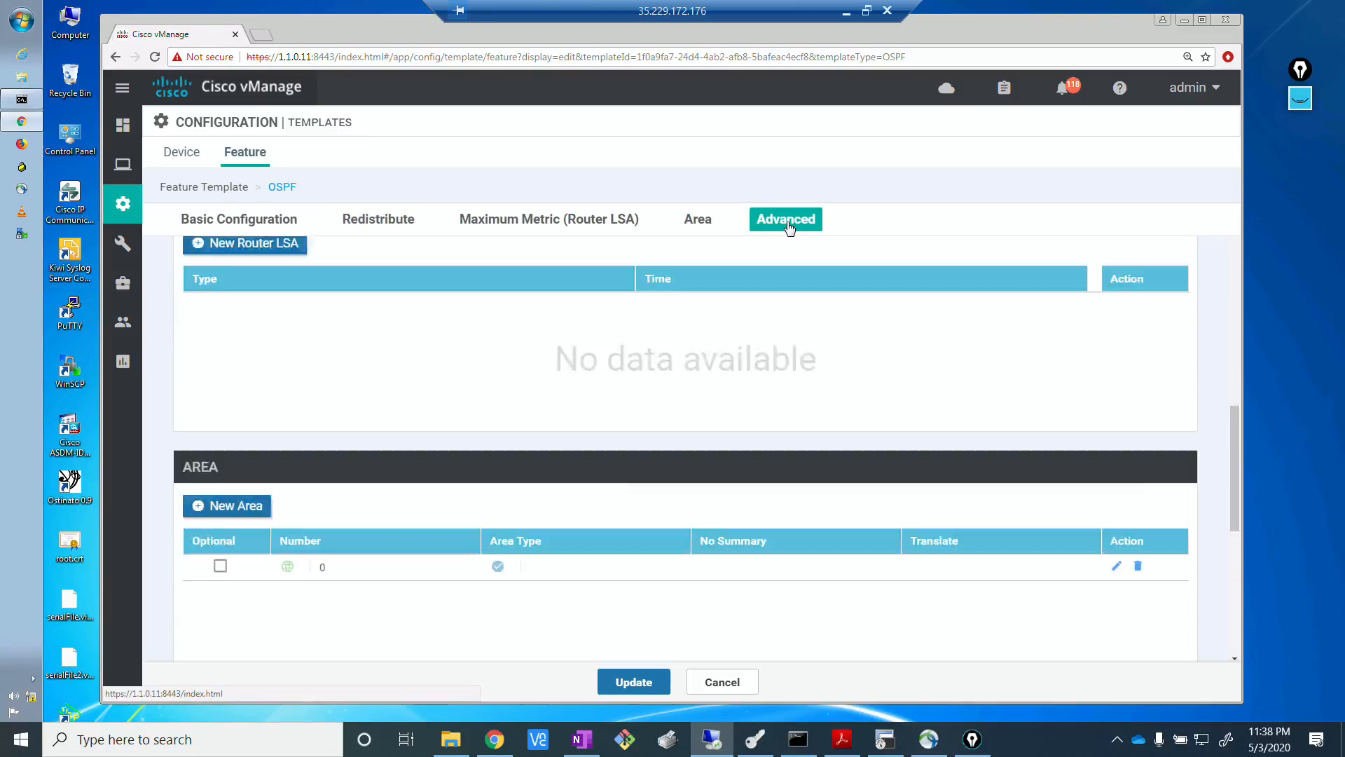
pyautogui.click(388, 219)
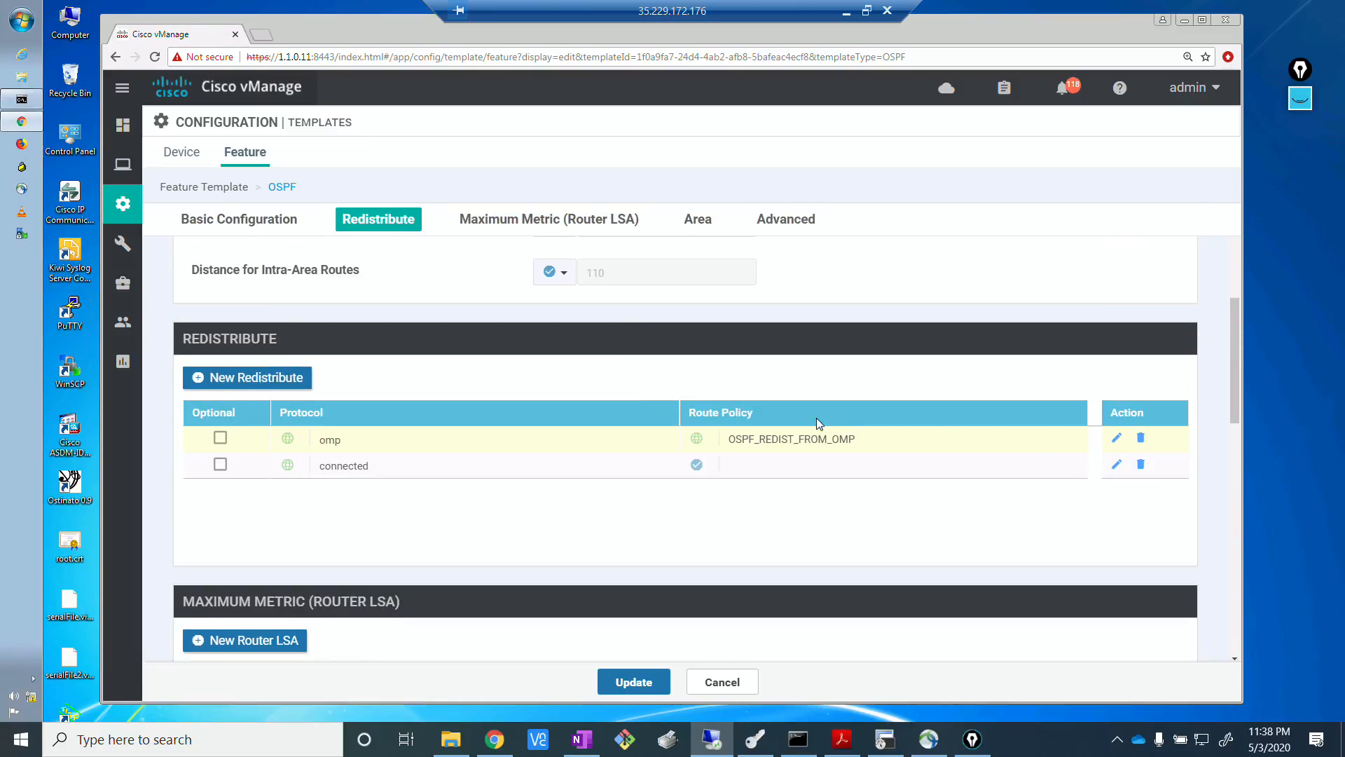
pyautogui.click(769, 230)
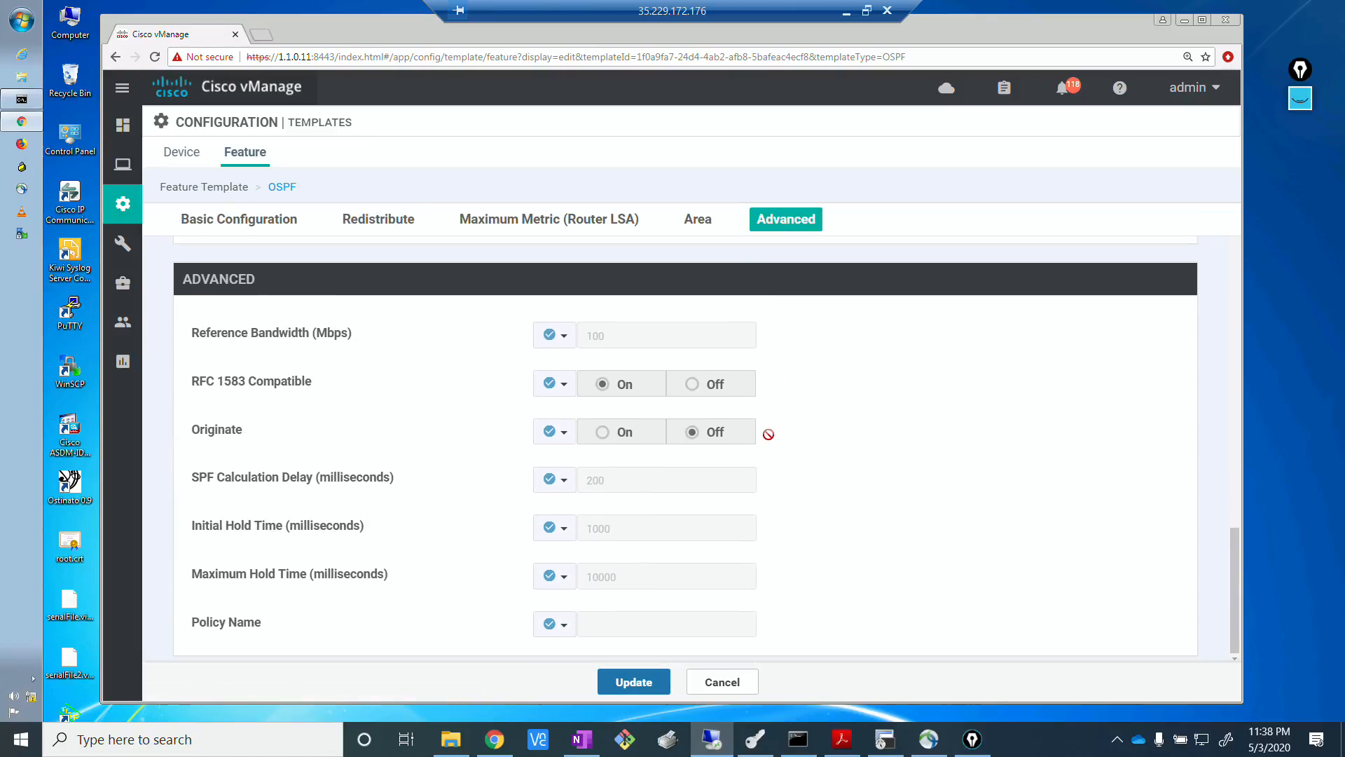
pyautogui.click(563, 625)
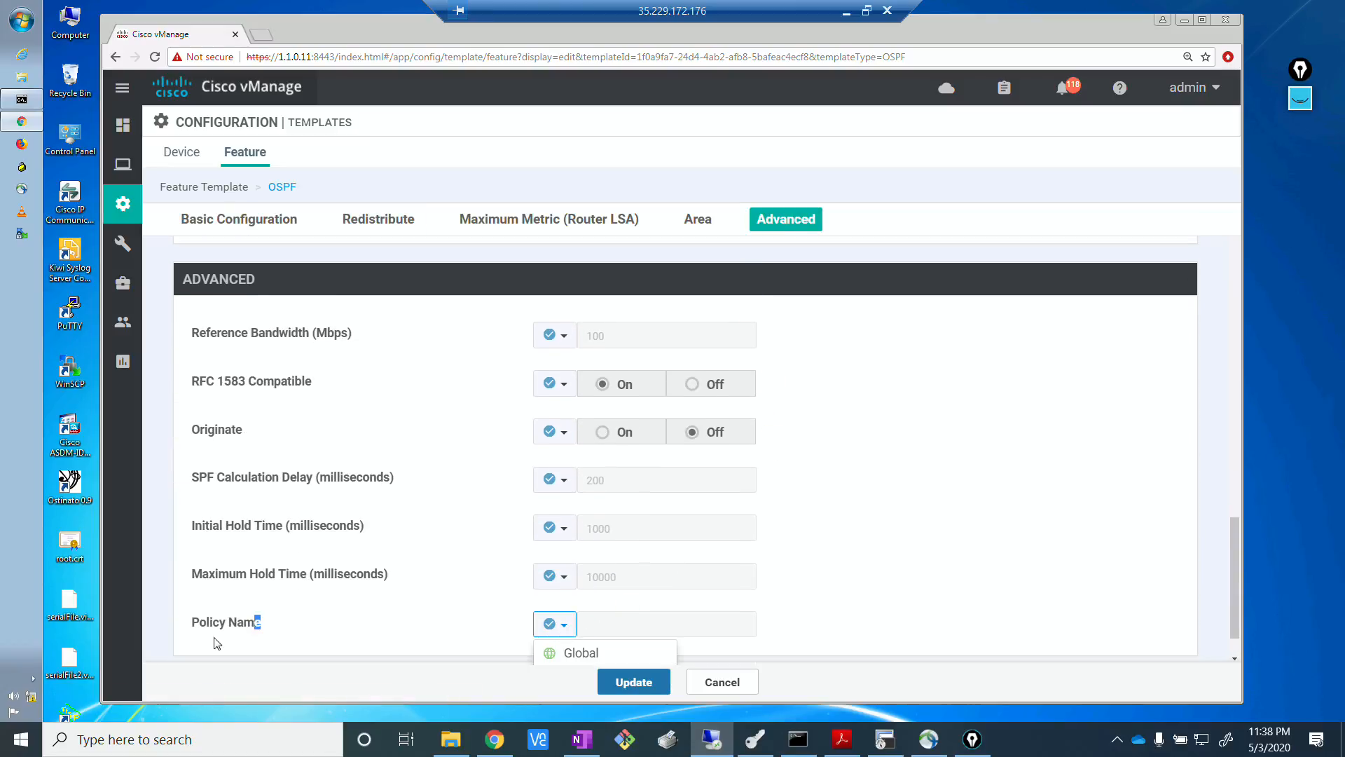
pyautogui.moveTo(259, 622); pyautogui.dragTo(182, 624)
pyautogui.click(282, 633)
pyautogui.click(558, 633)
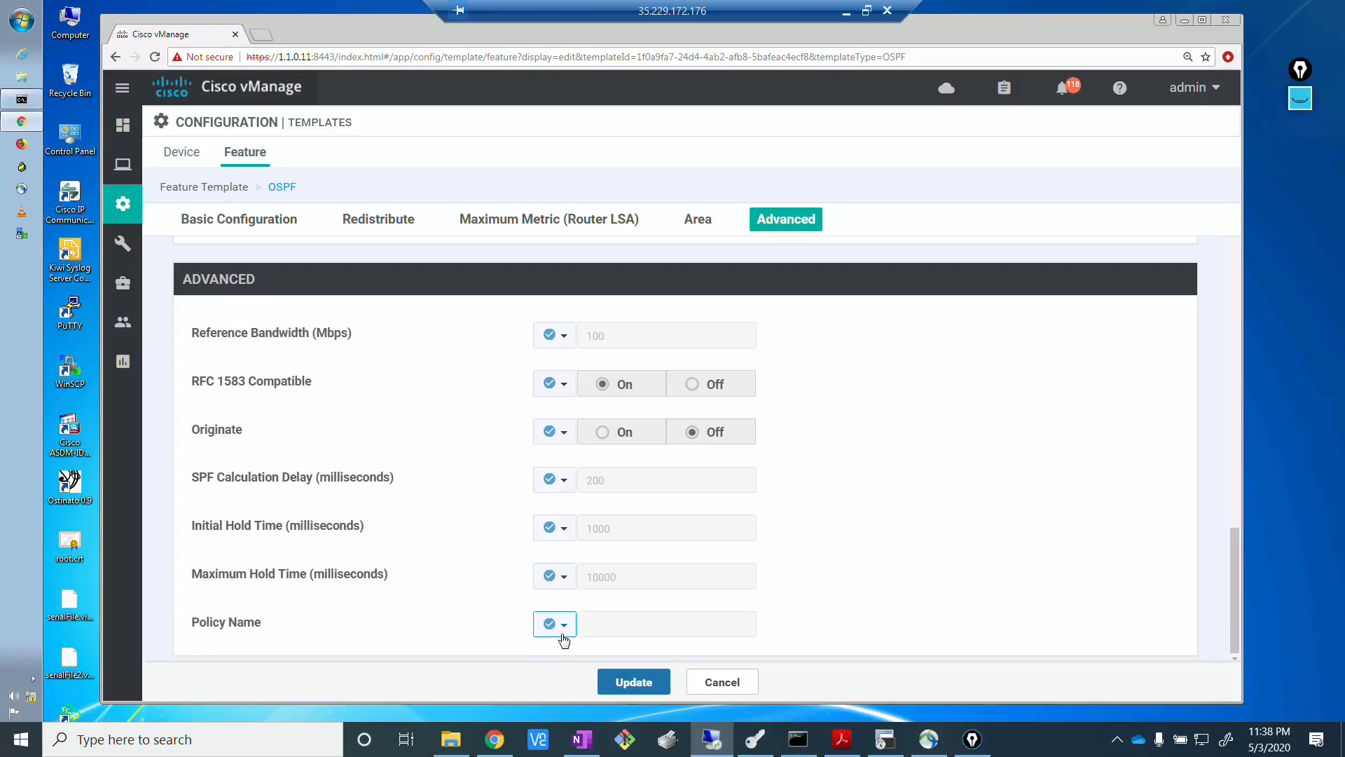
pyautogui.click(562, 632)
pyautogui.click(570, 649)
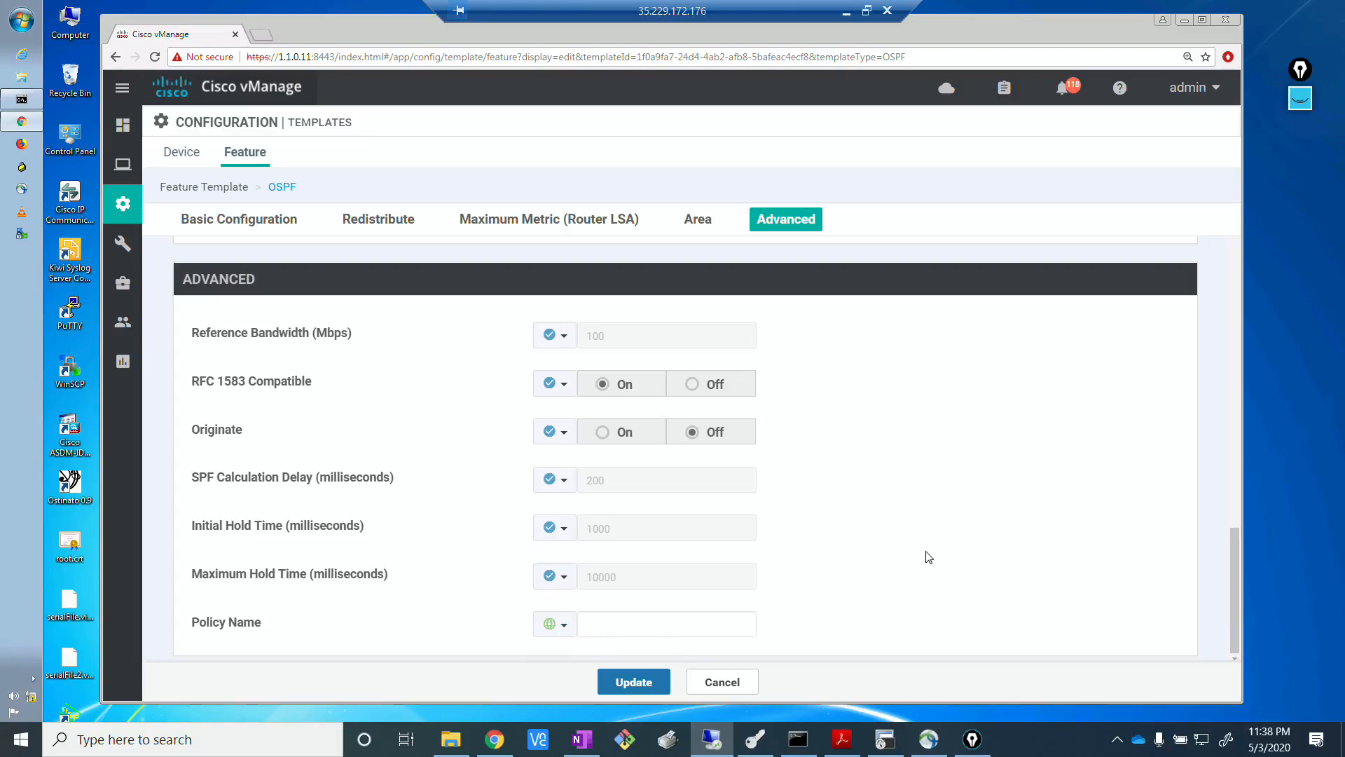
# In R1's terminal session, finish the paged configuration output and copy the route policy name OSPF_FROM_VPN10.
pyautogui.click(886, 739)
pyautogui.scroll(3, 281, 331)
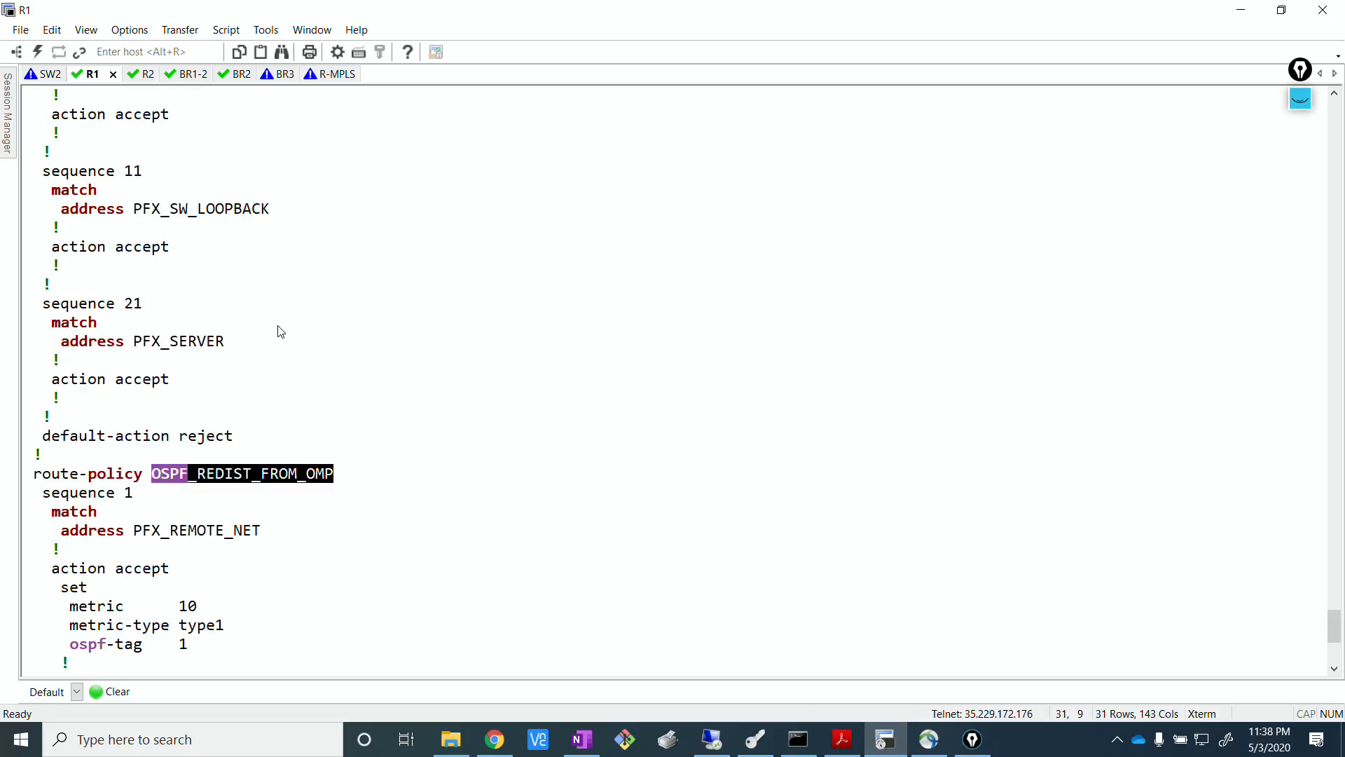
pyautogui.scroll(-6, 281, 331)
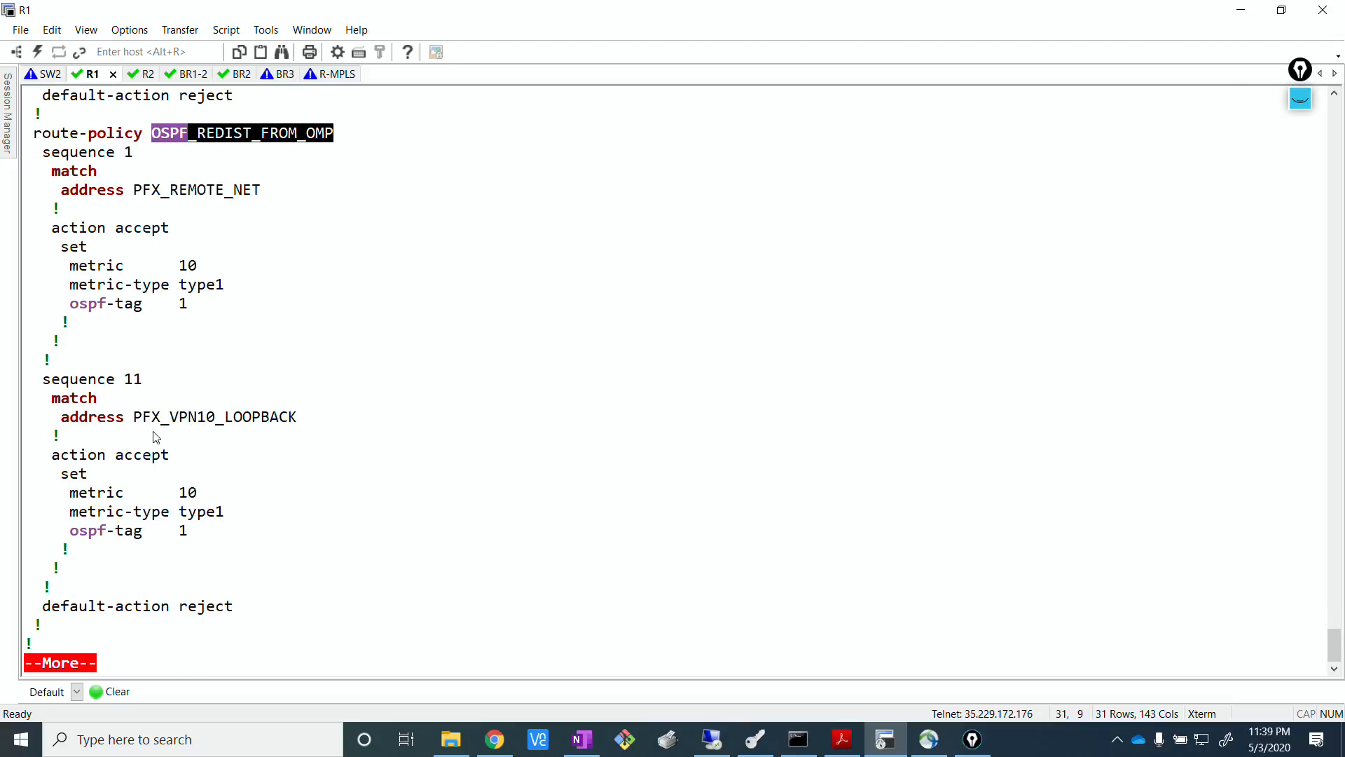
pyautogui.press('space')
pyautogui.press('Return')
pyautogui.press('Return')
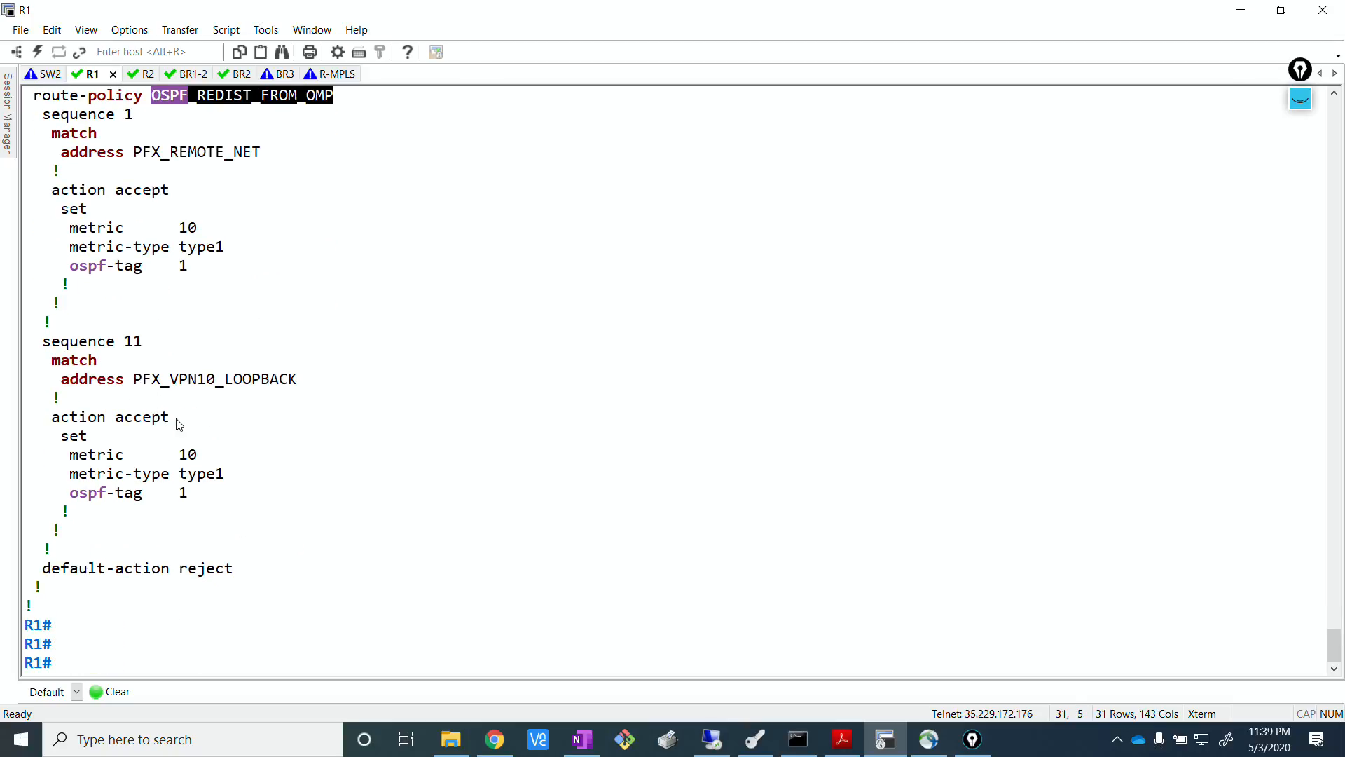
pyautogui.scroll(9, 179, 423)
pyautogui.click(237, 145)
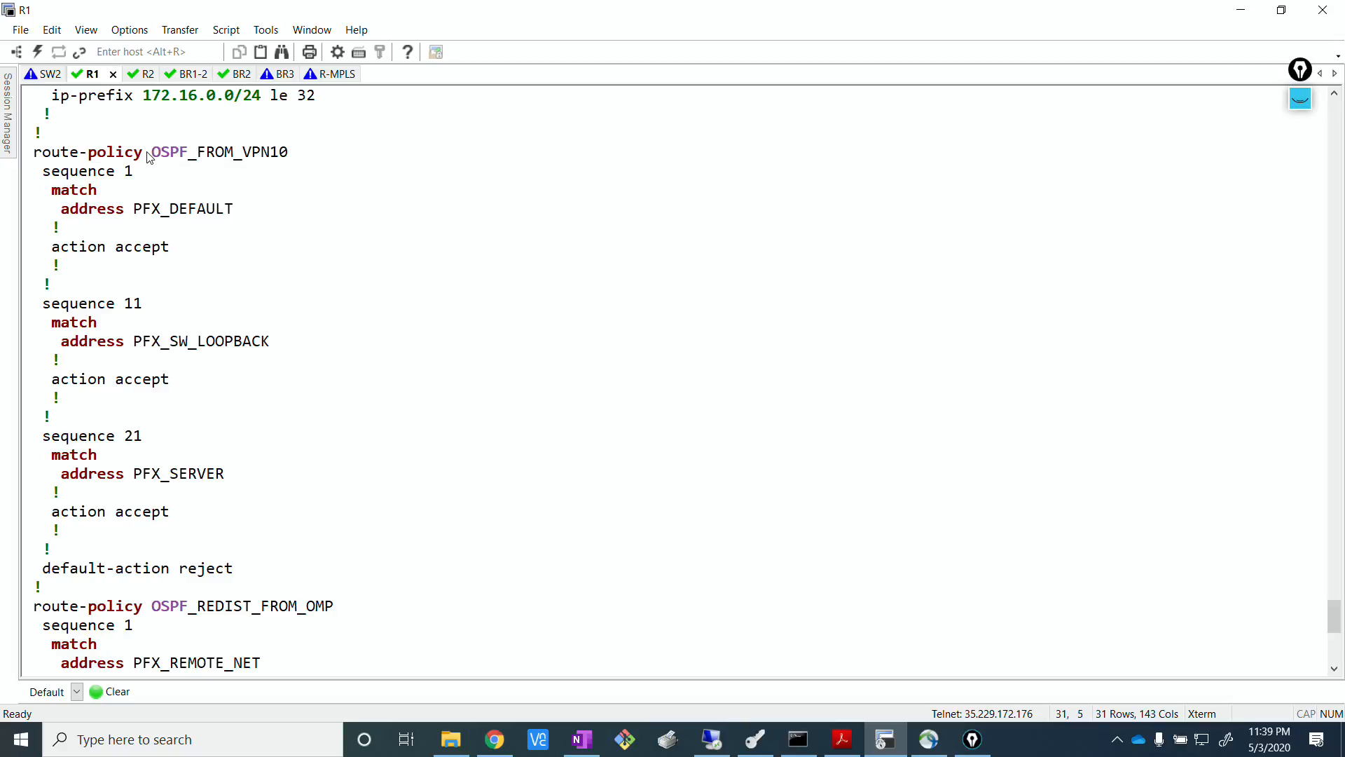
pyautogui.moveTo(153, 152); pyautogui.dragTo(289, 153)
pyautogui.click(495, 739)
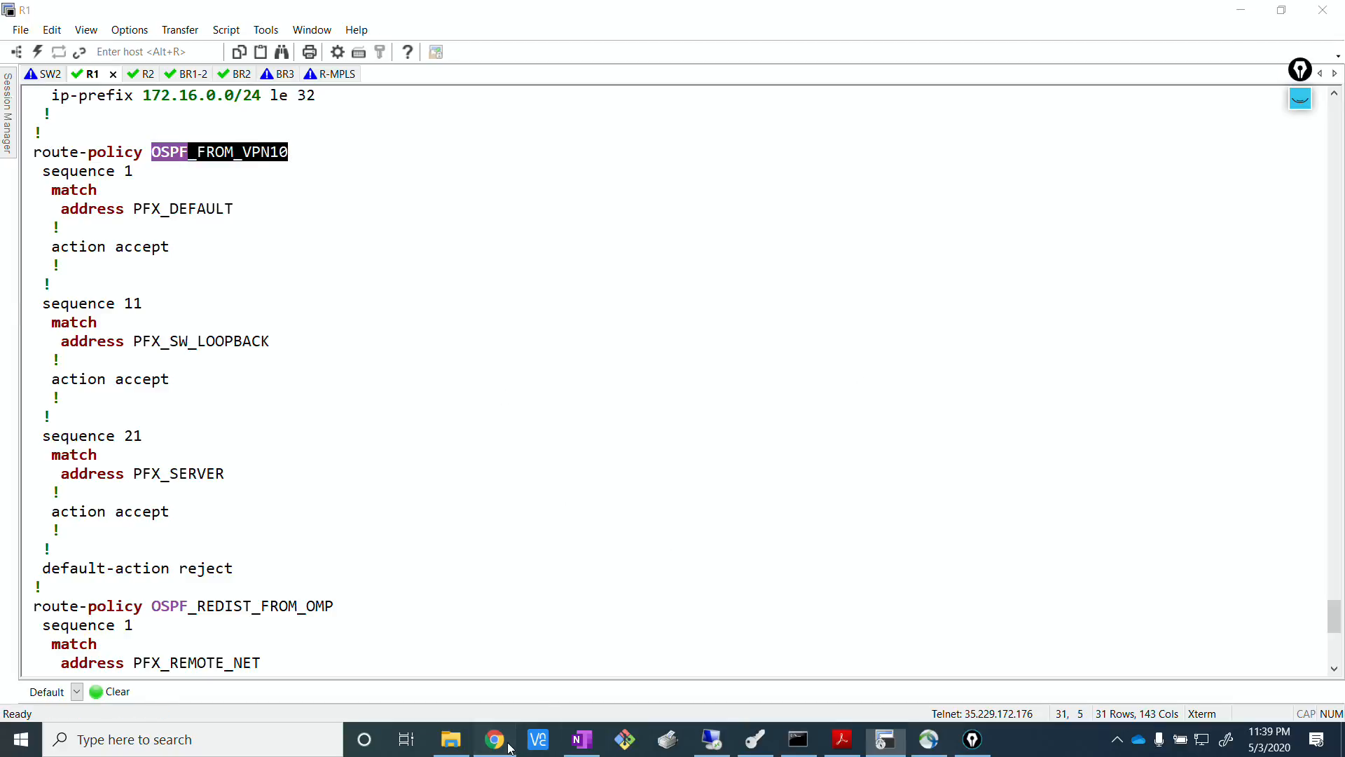
# Return to vManage, enter OSPF_FROM_VPN10 as the OSPF template's Policy Name, and update the feature template.
pyautogui.click(711, 742)
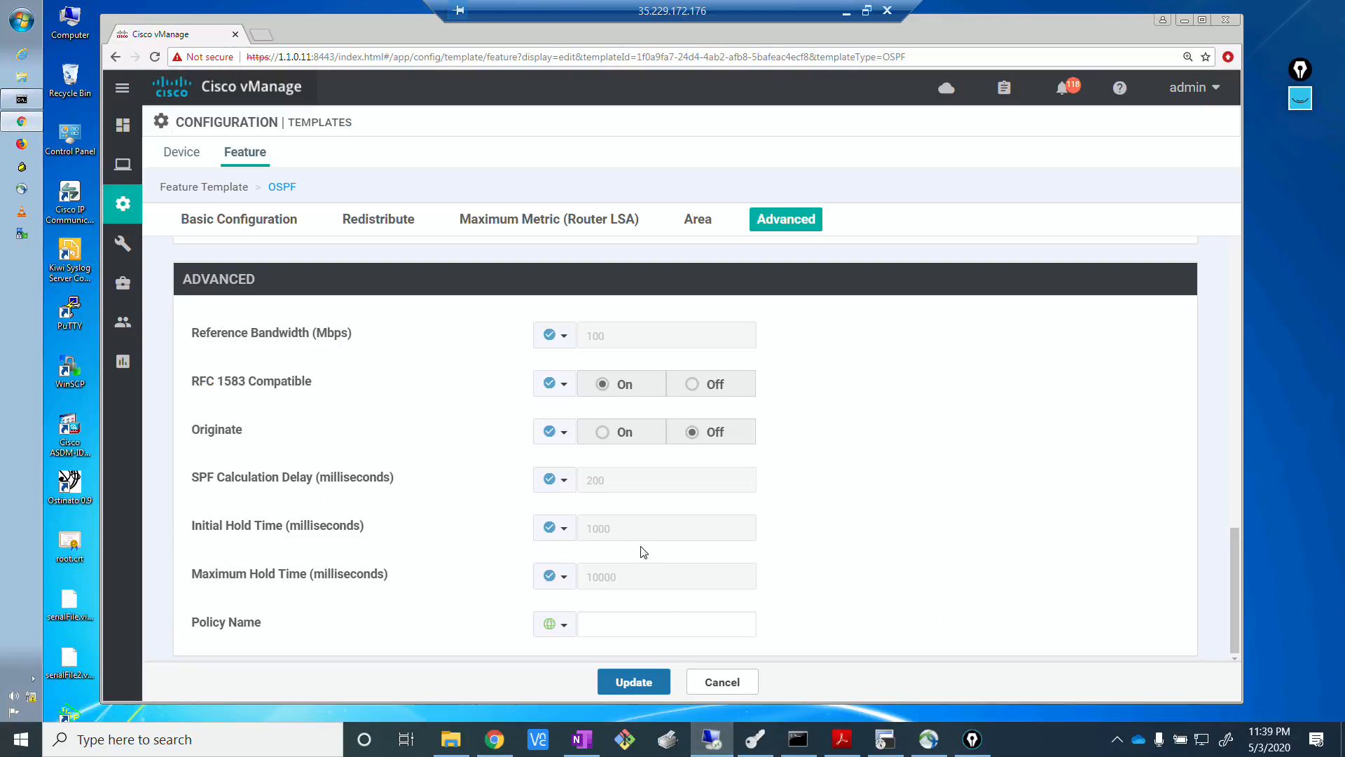
pyautogui.click(589, 630)
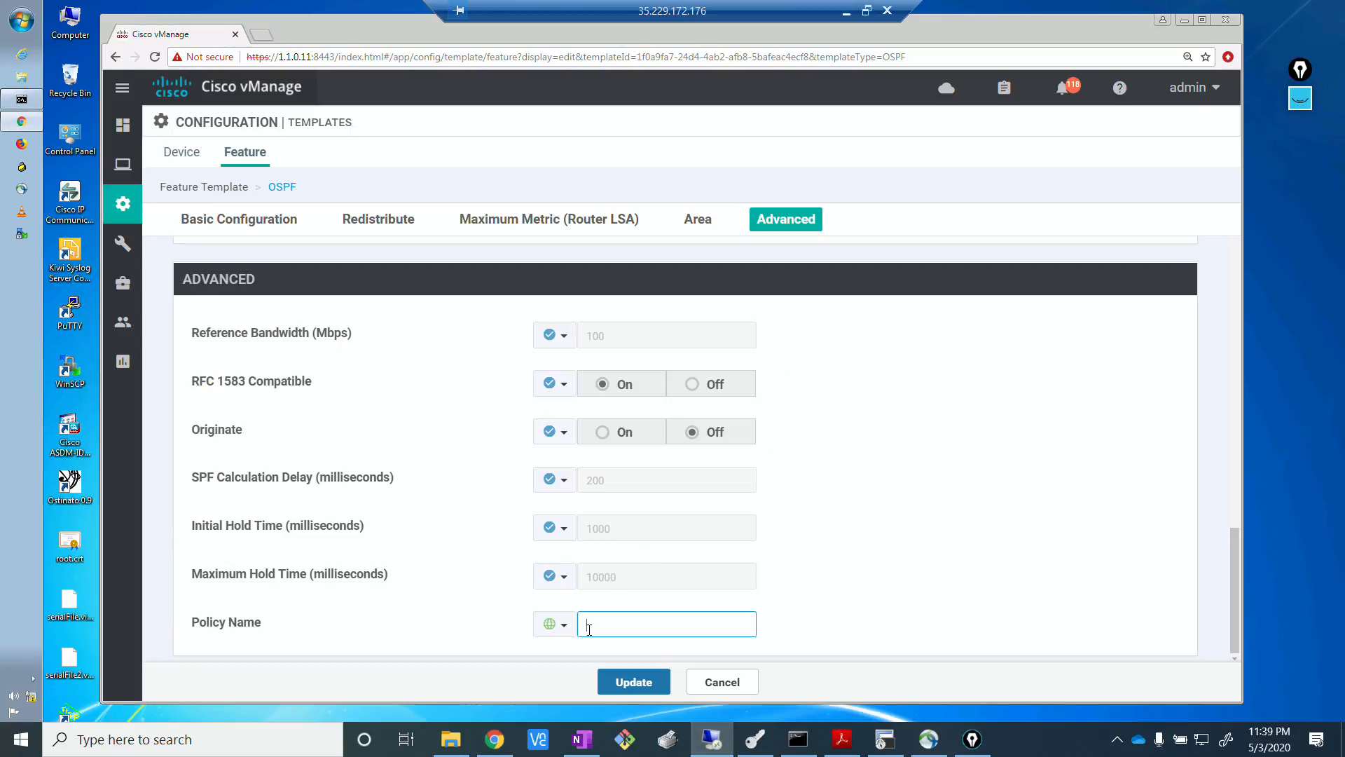
pyautogui.hotkey('ctrl', 'v')
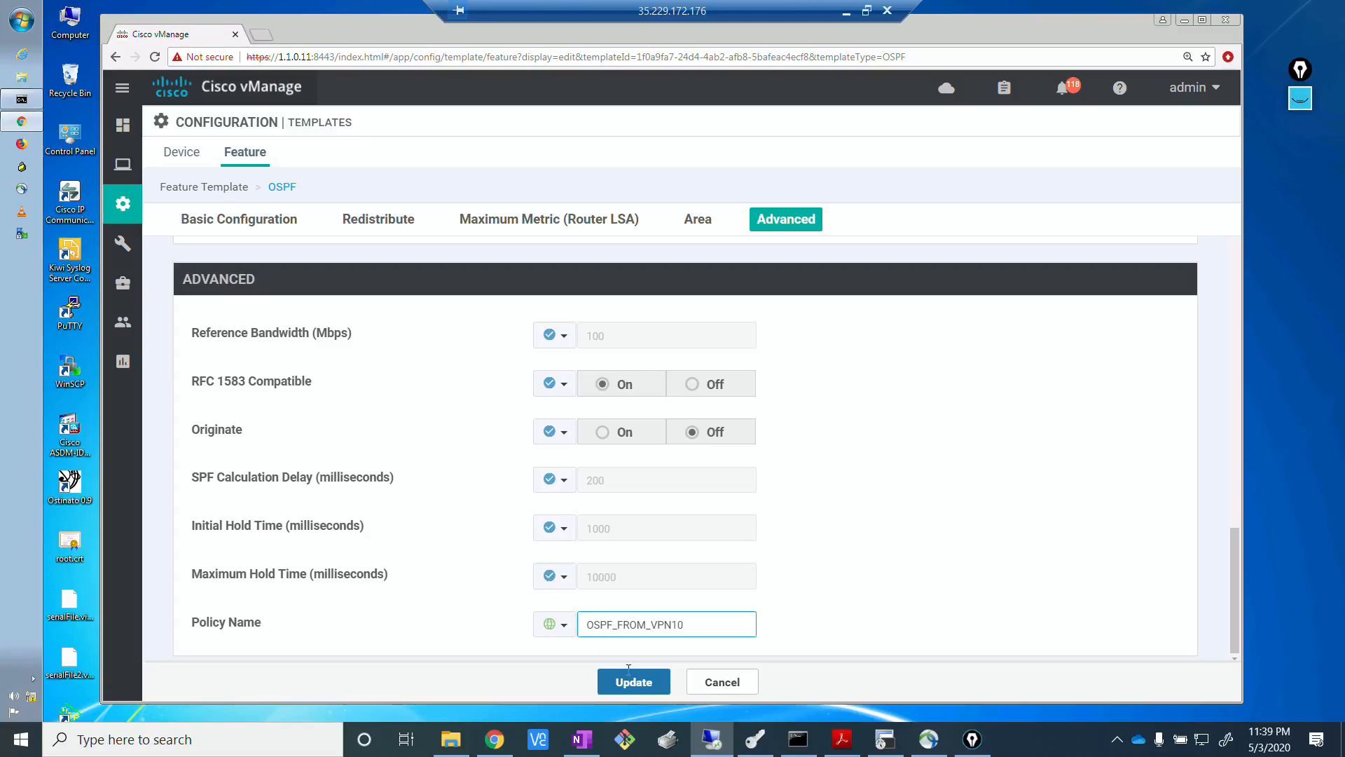
pyautogui.click(797, 633)
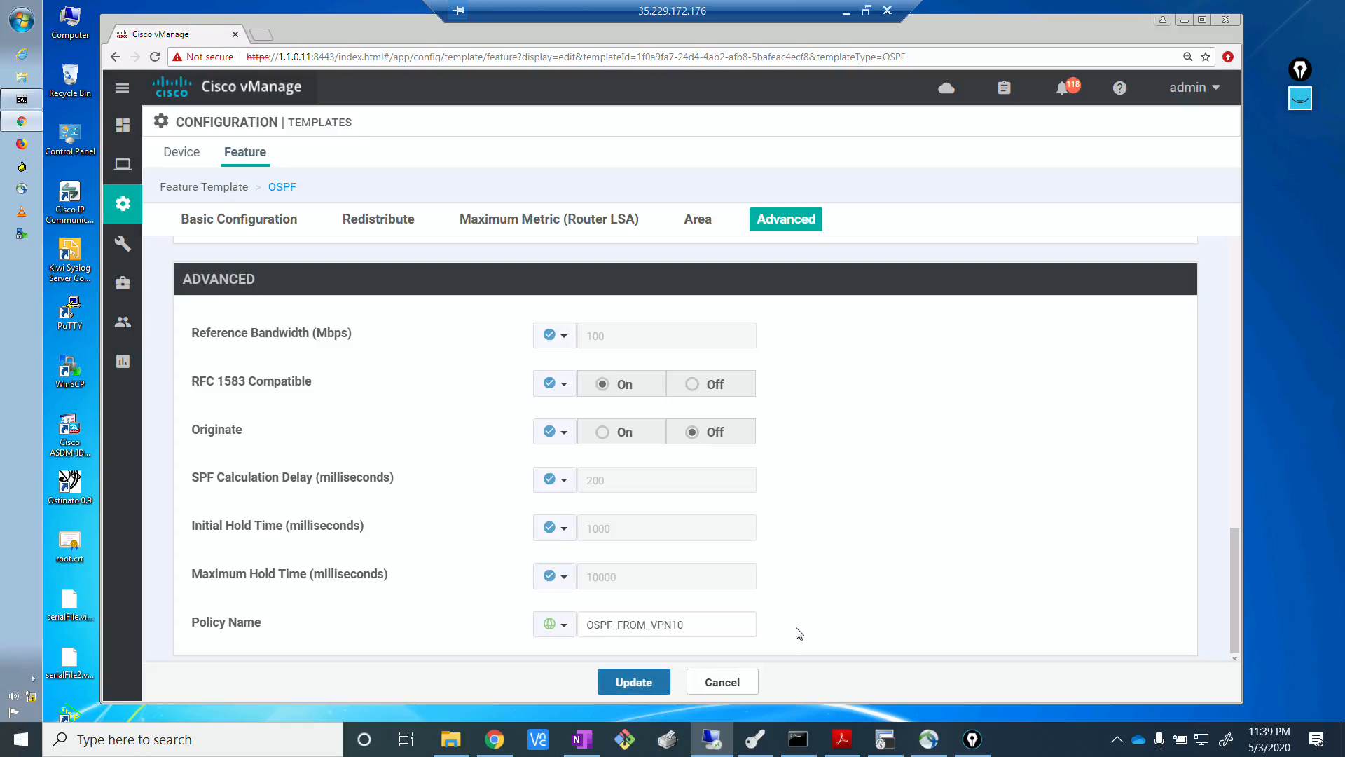
pyautogui.click(634, 682)
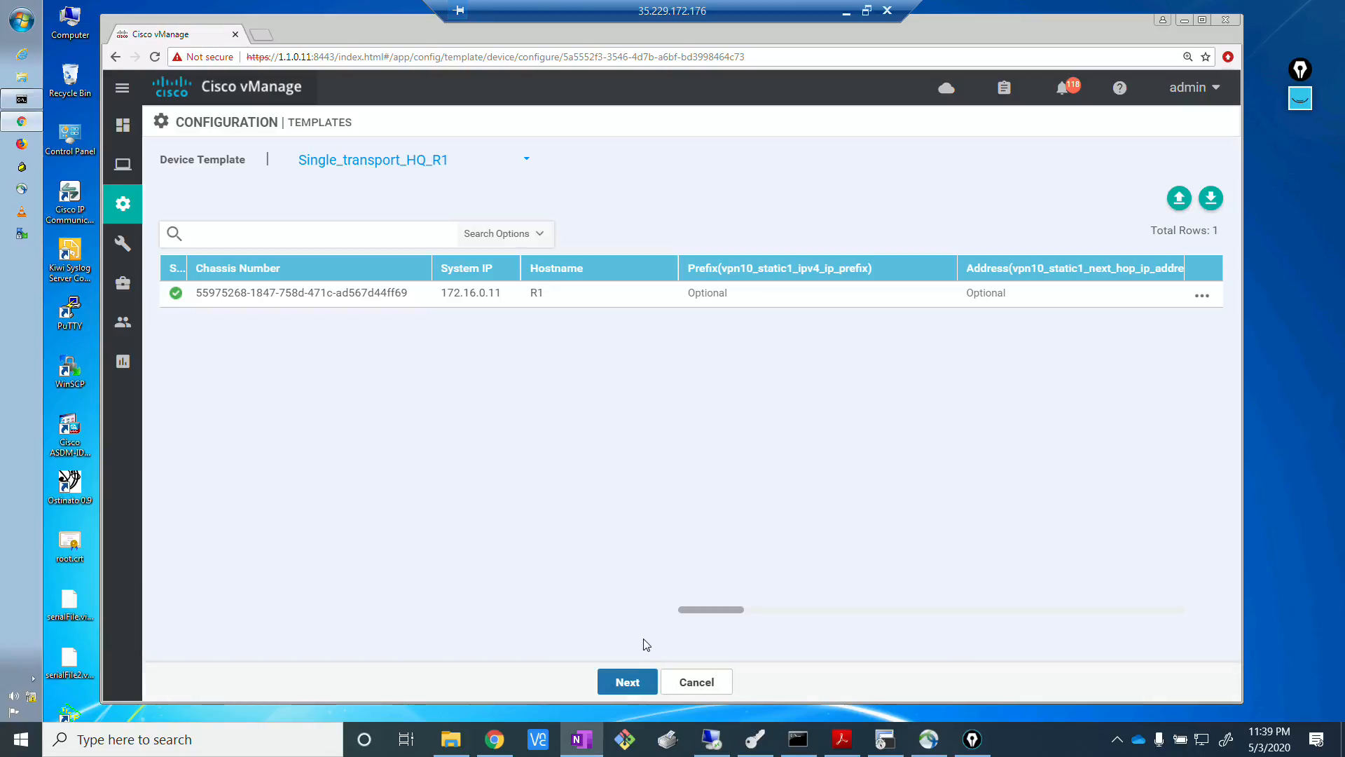
# Open the device template selection to see which templates the update affects.
pyautogui.click(439, 164)
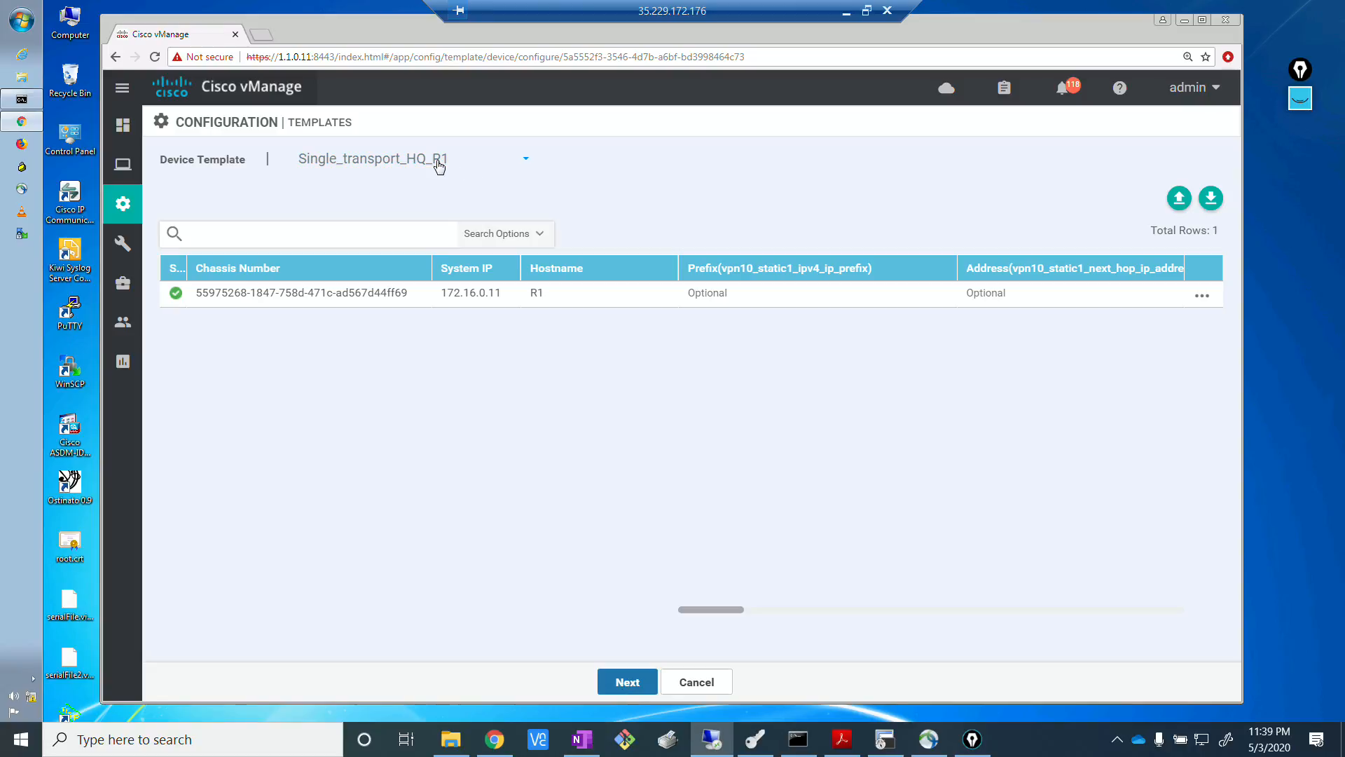
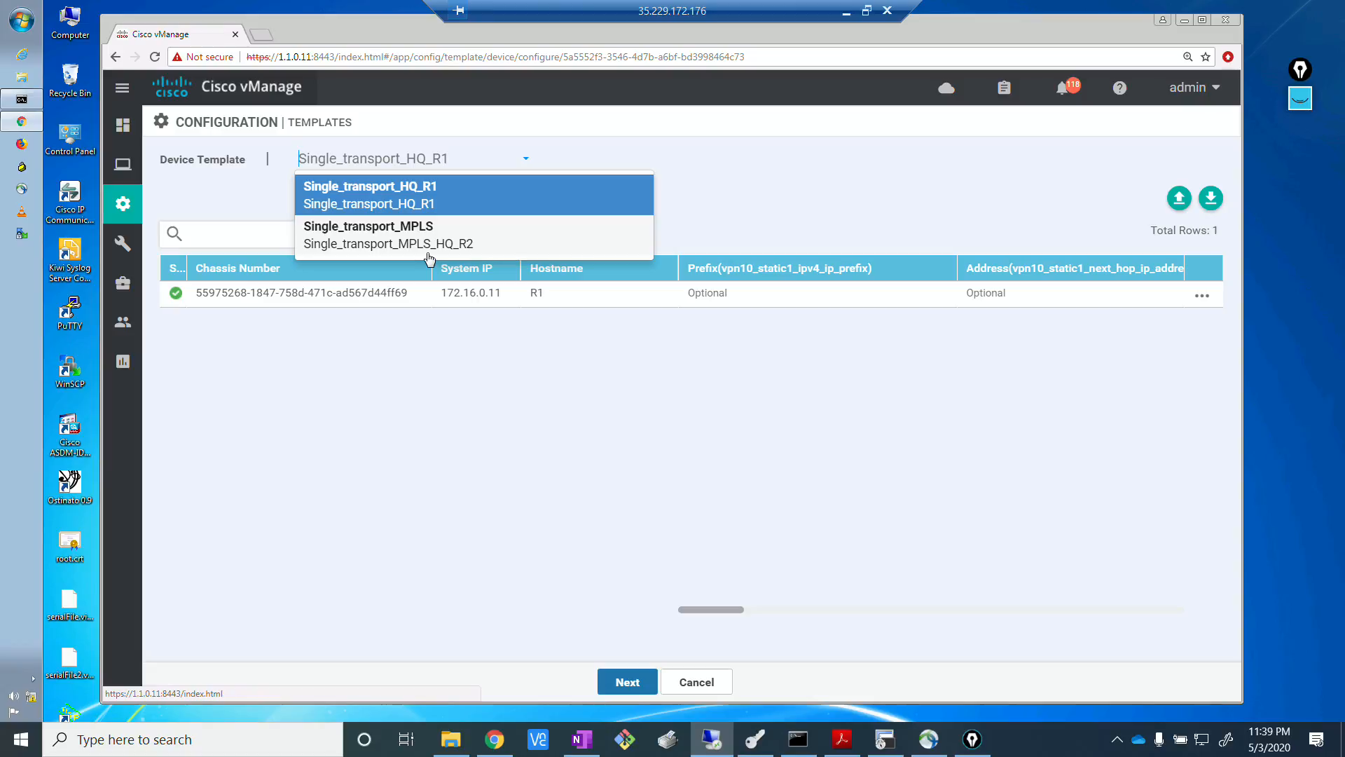
# Proceed with the Single_transport_HQ_R1 device template and preview the configuration generated for R1.
pyautogui.click(448, 371)
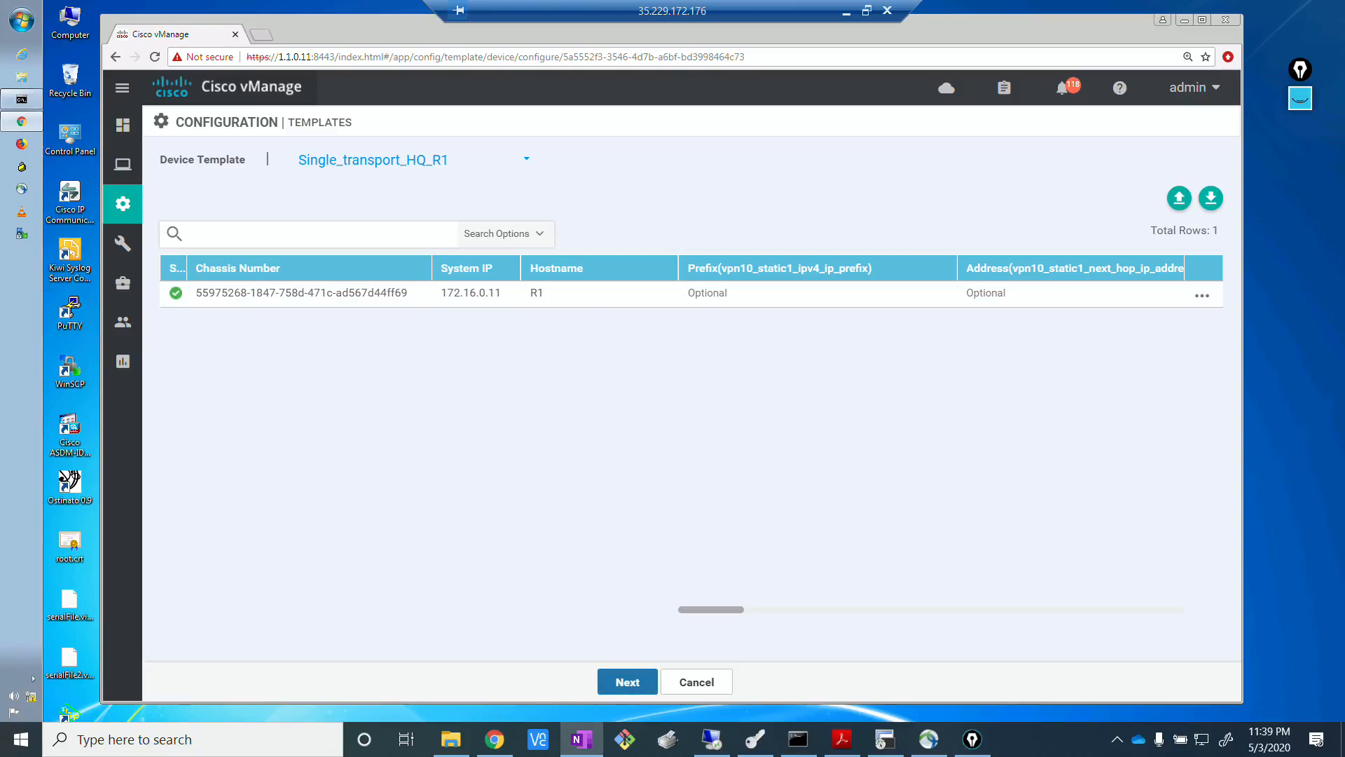
pyautogui.click(643, 653)
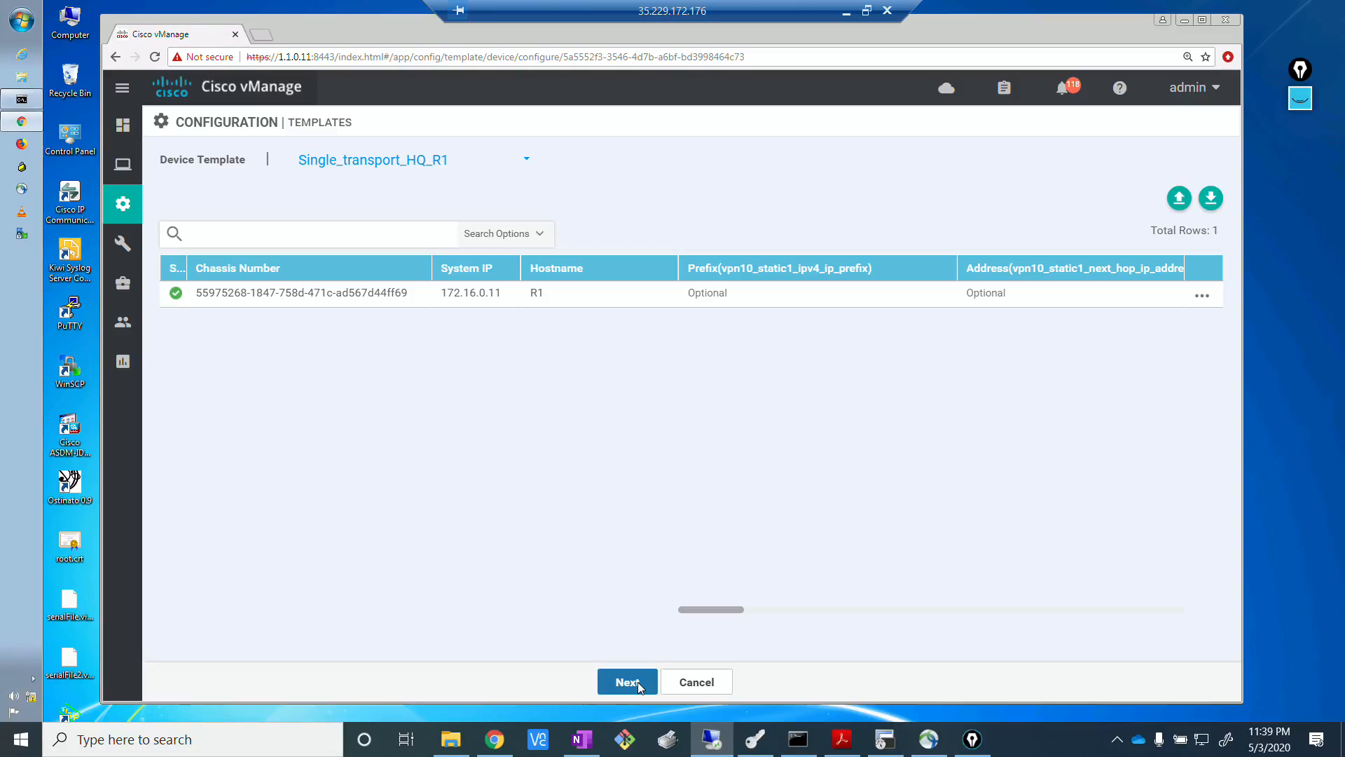
pyautogui.click(628, 682)
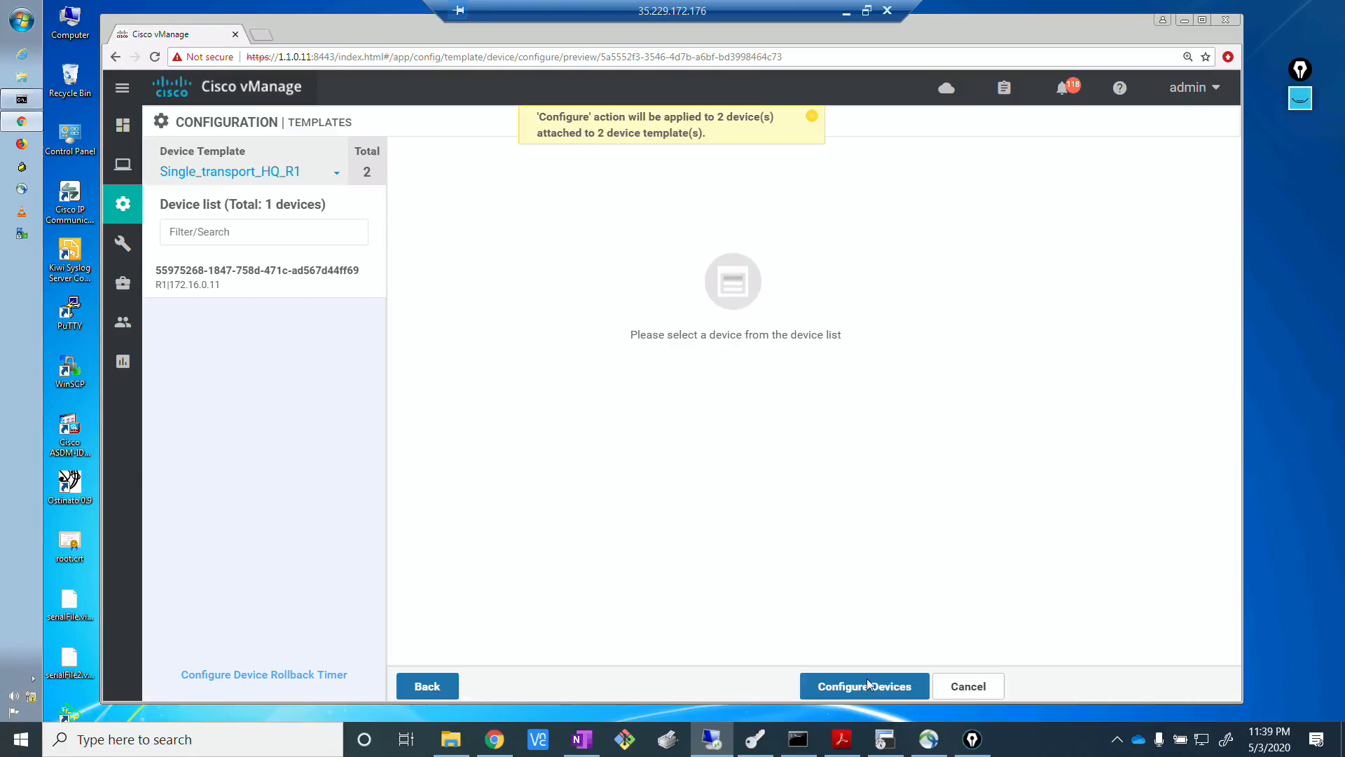
pyautogui.click(217, 272)
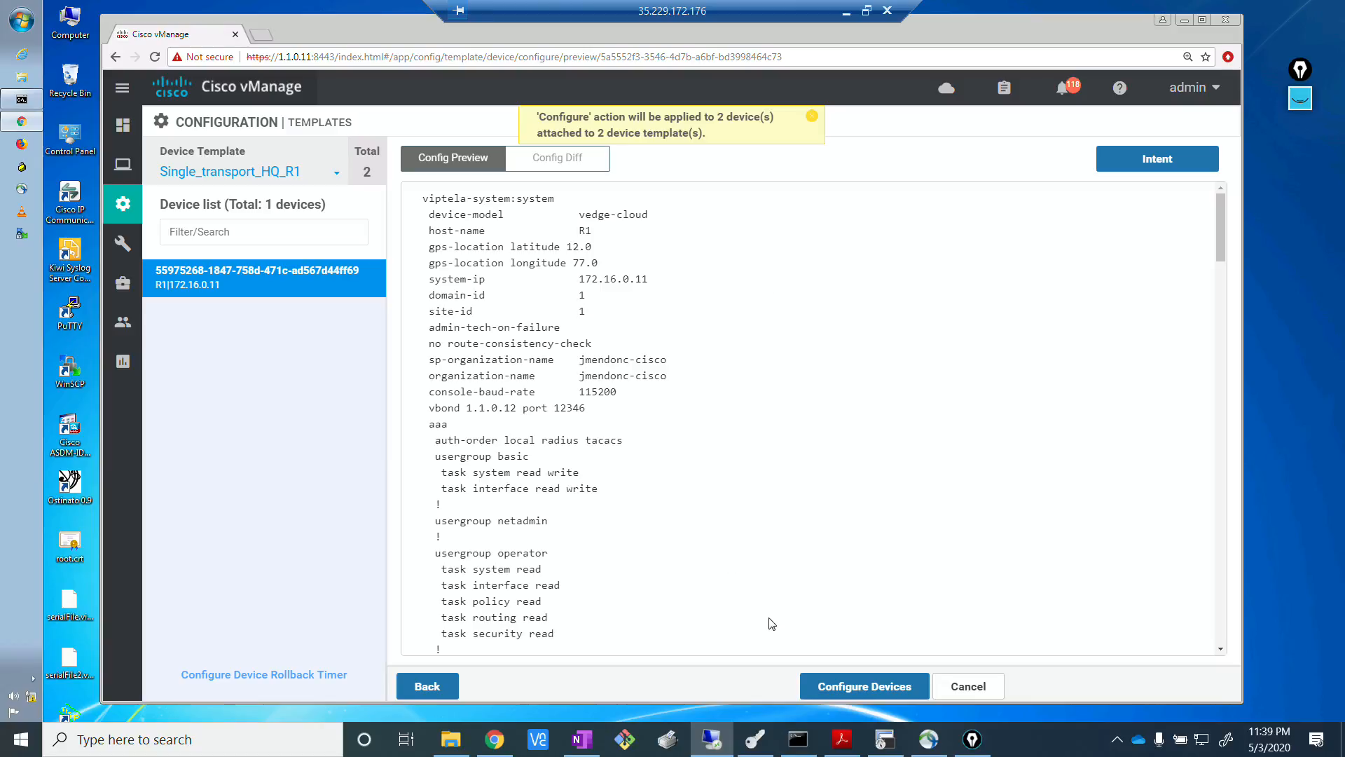
# Push the template configuration to the devices, confirming the configuration changes on 2 devices.
pyautogui.click(824, 687)
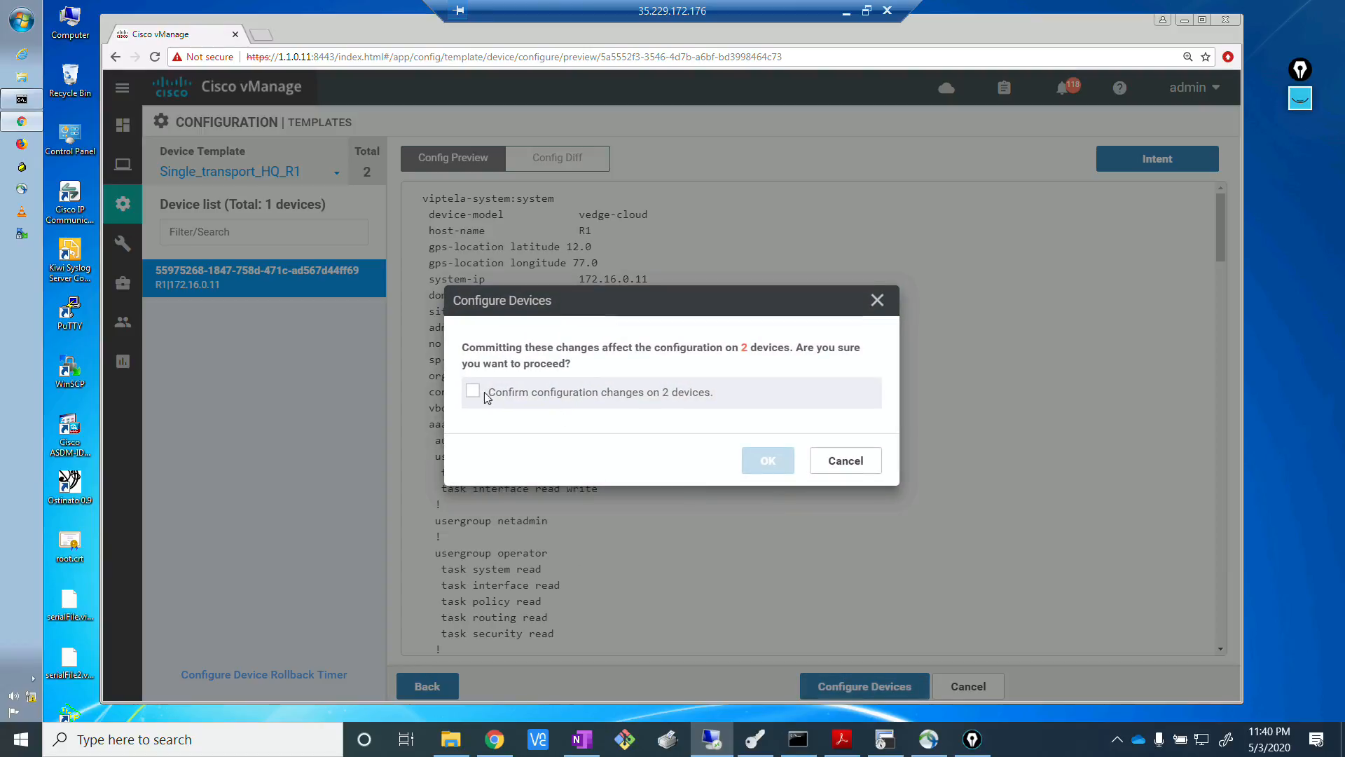
pyautogui.click(474, 391)
pyautogui.click(765, 461)
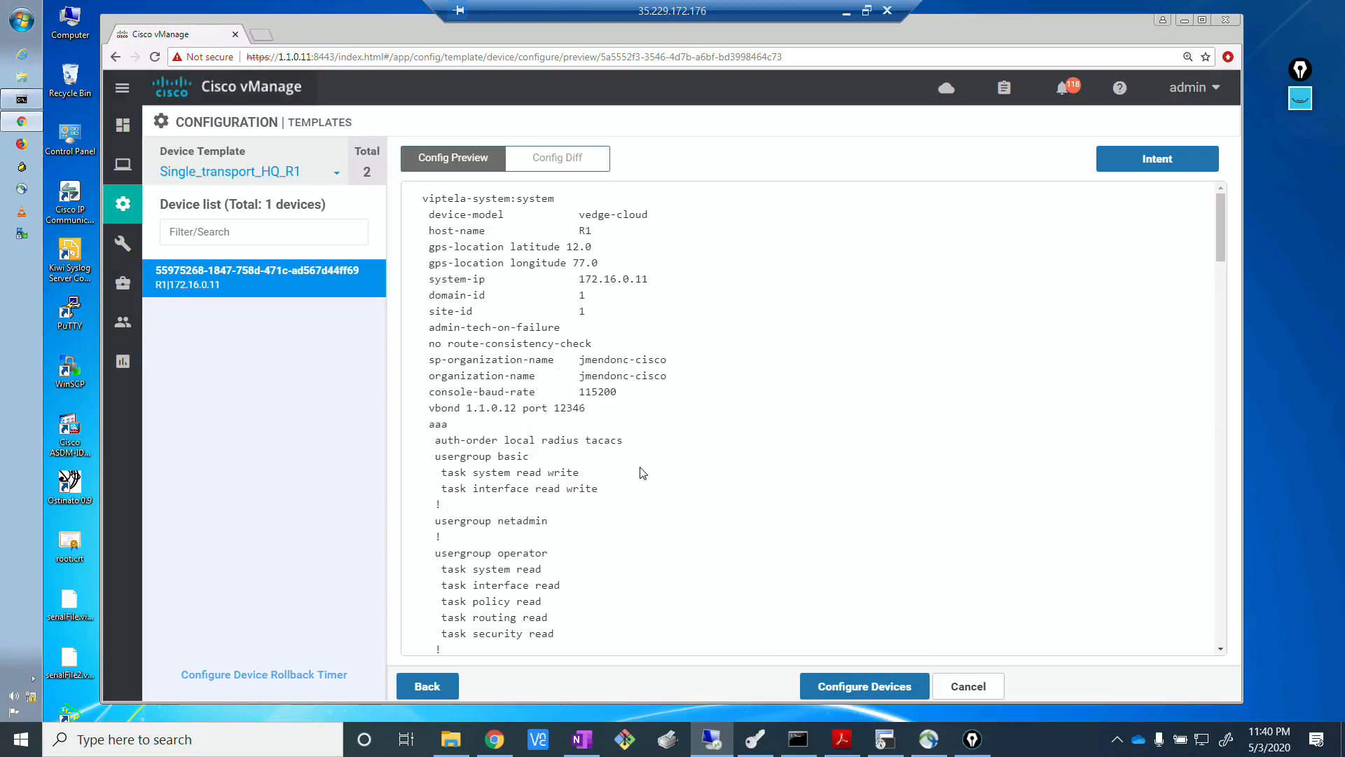
# Switch to the terminal's SW2 session and examine the route types and metrics in its earlier OSPF routing table output.
pyautogui.click(893, 744)
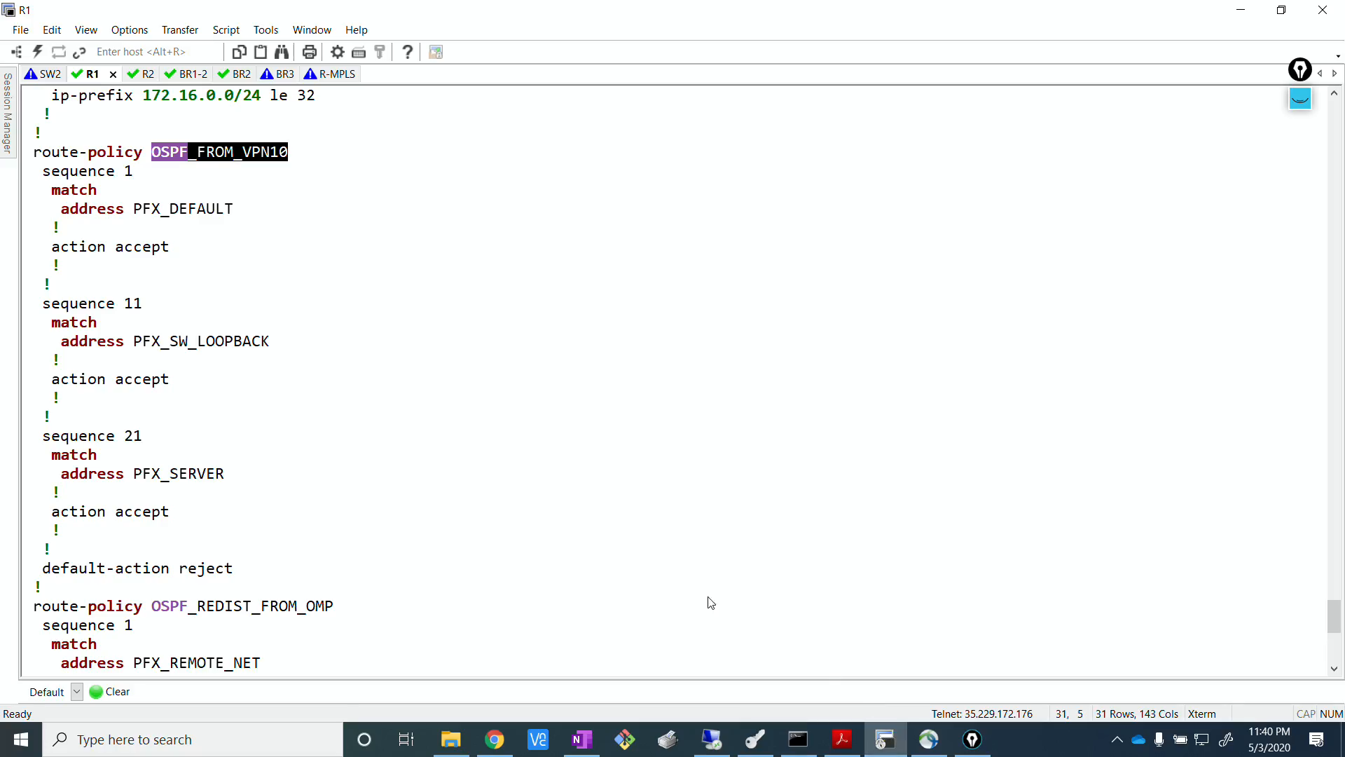
pyautogui.click(463, 361)
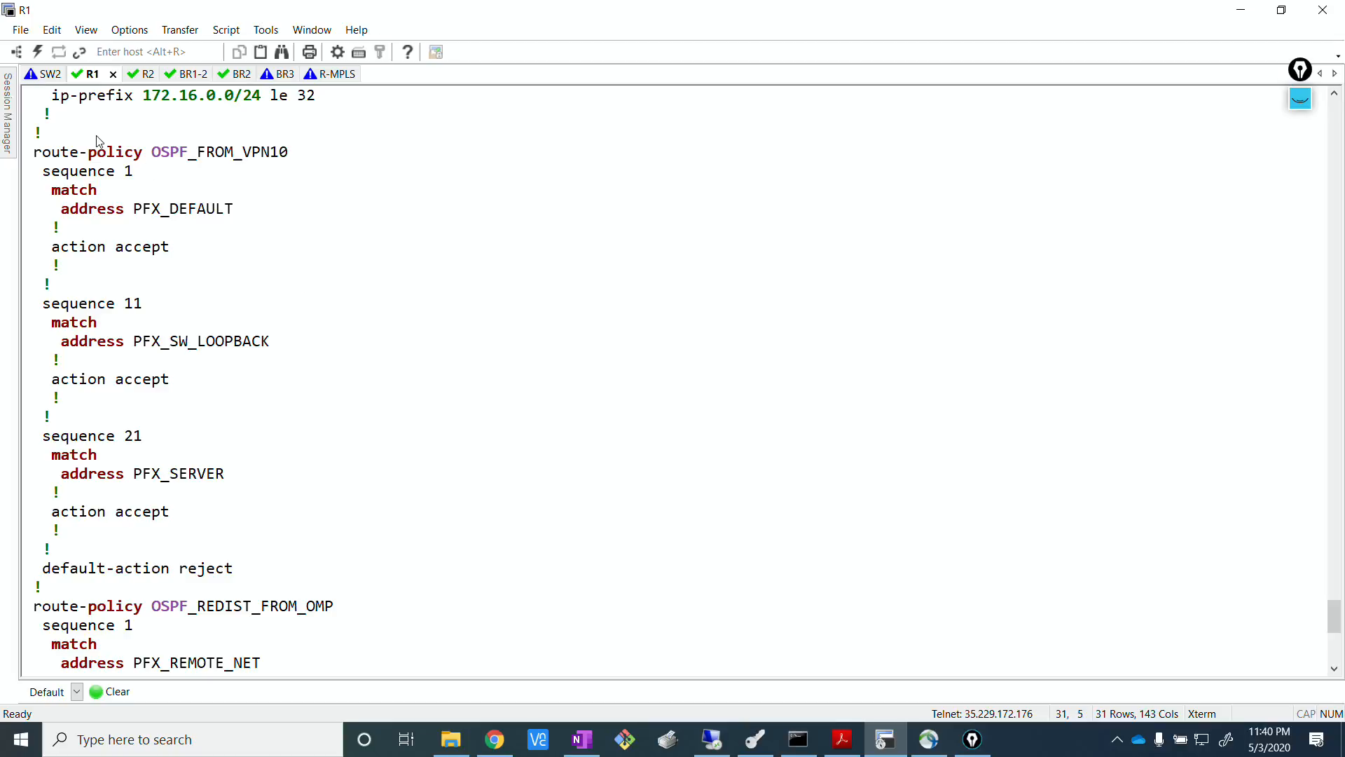
pyautogui.click(48, 75)
pyautogui.scroll(6, 519, 400)
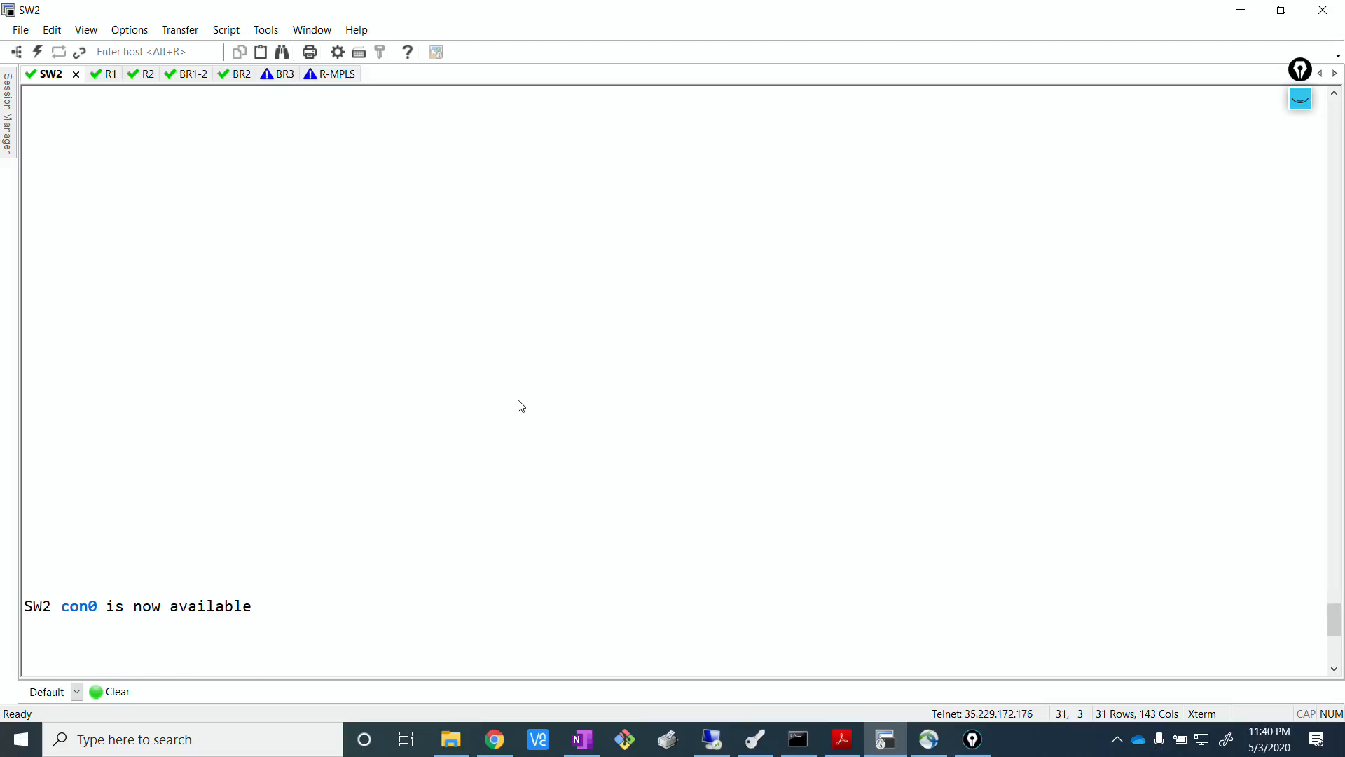
pyautogui.moveTo(1336, 606); pyautogui.dragTo(1240, 255)
pyautogui.scroll(8, 1240, 255)
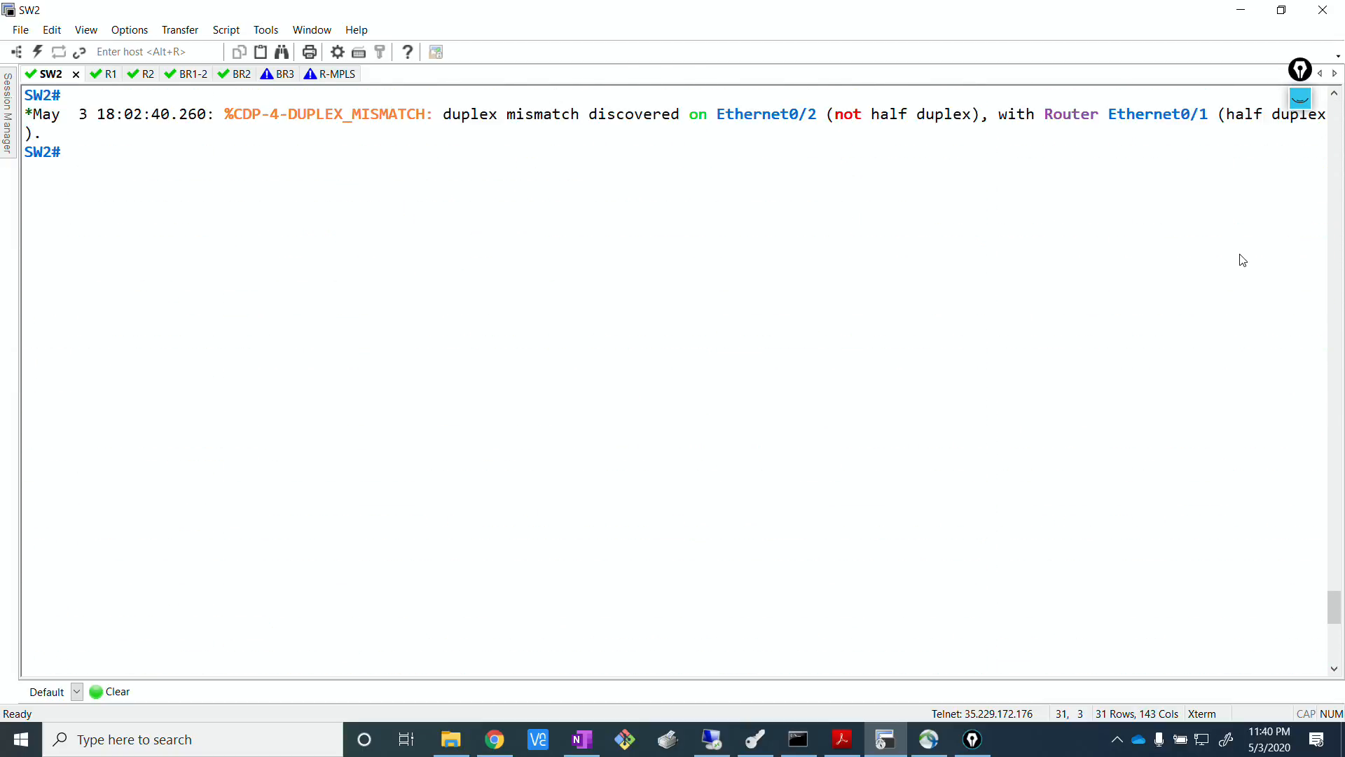
pyautogui.moveTo(1339, 587); pyautogui.dragTo(1343, 105)
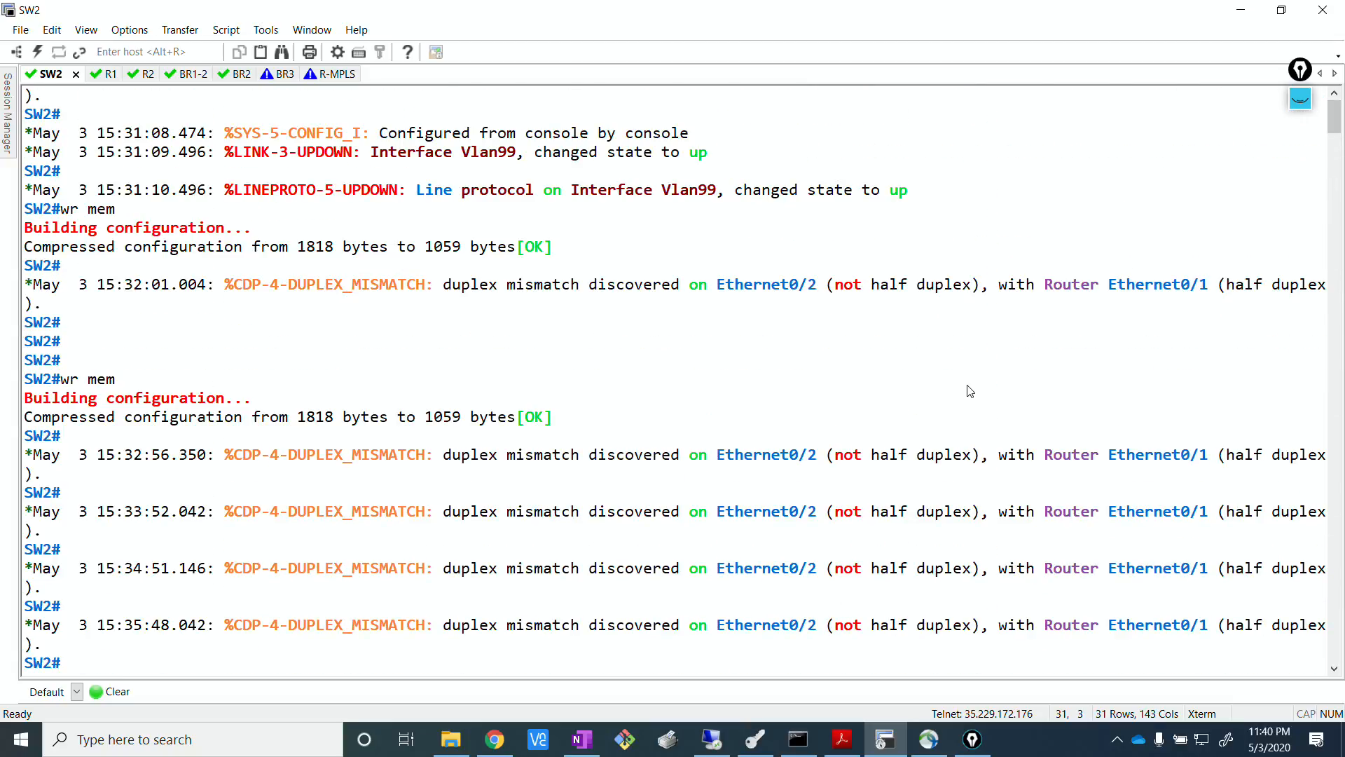
pyautogui.scroll(-6, 655, 362)
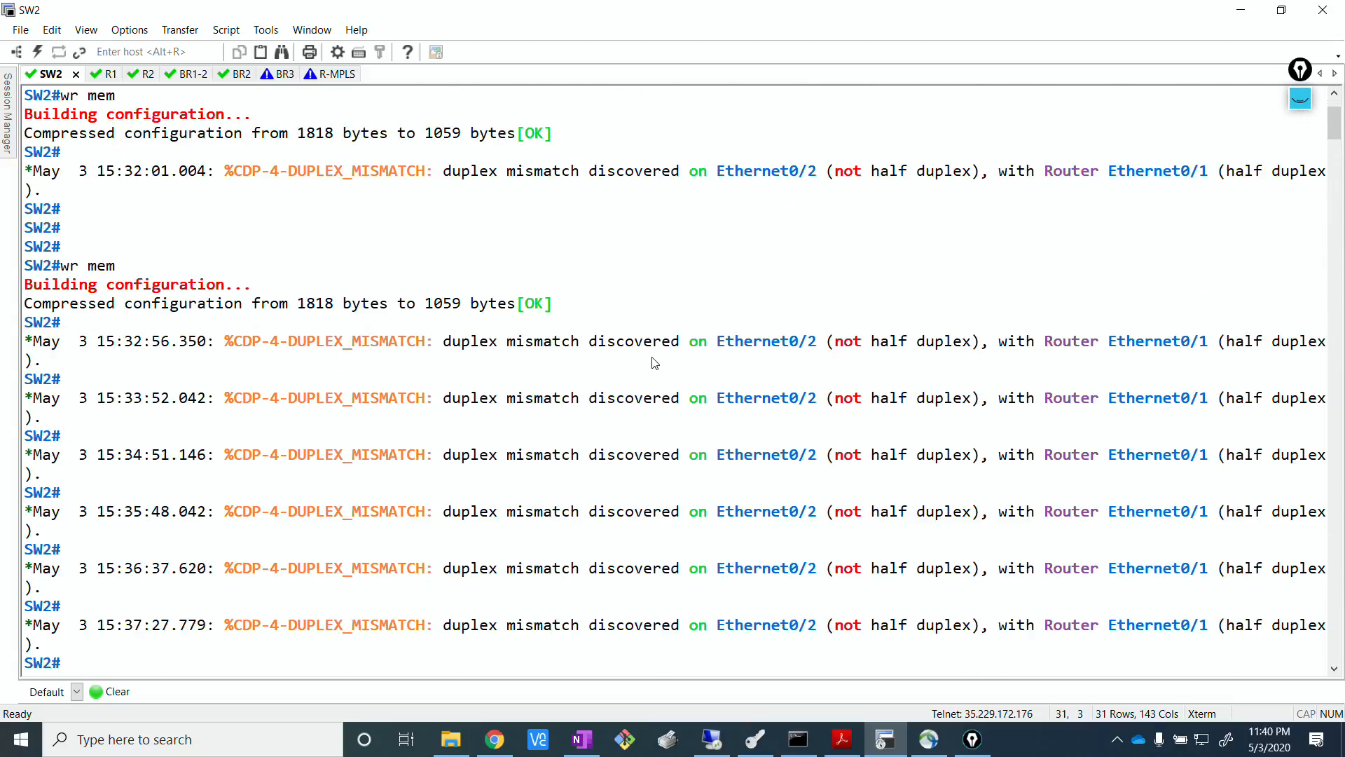
pyautogui.moveTo(1336, 146); pyautogui.dragTo(1321, 312)
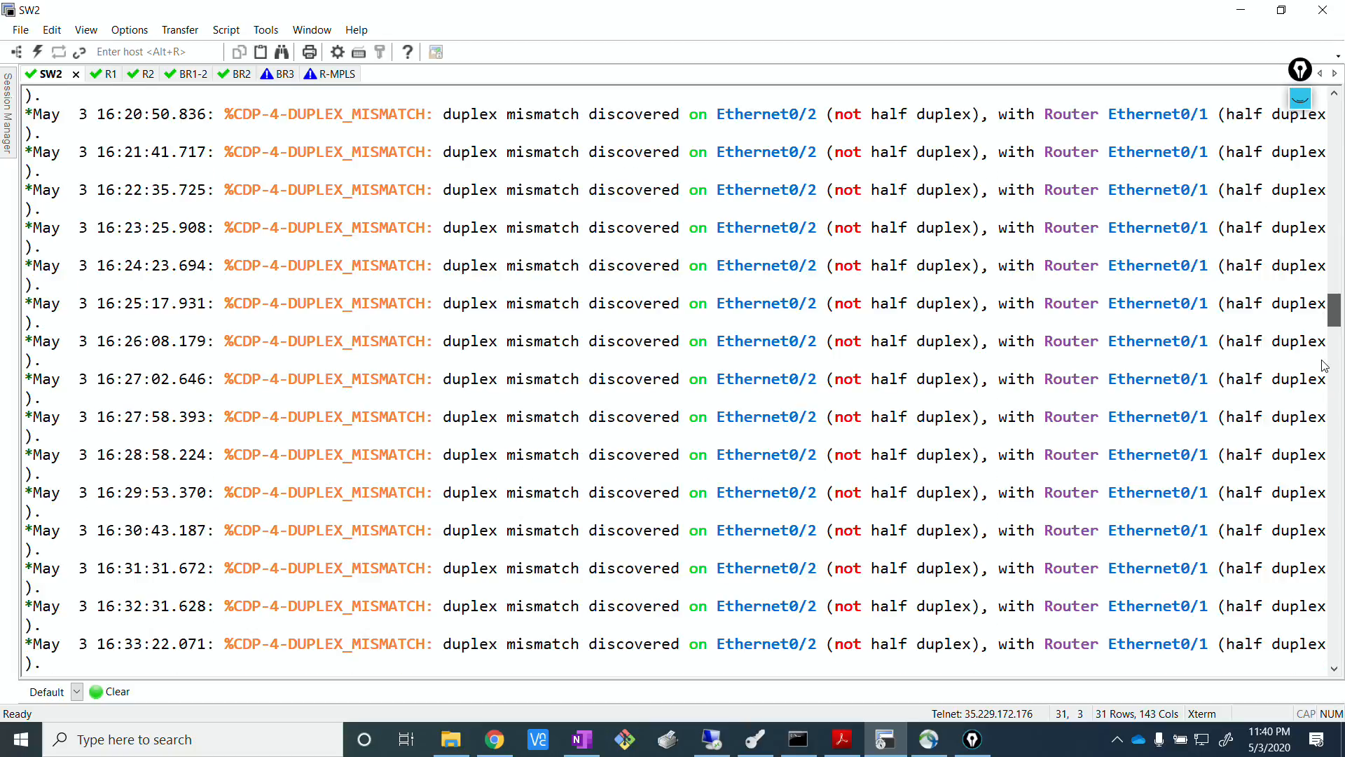
pyautogui.moveTo(1324, 365); pyautogui.dragTo(1336, 539)
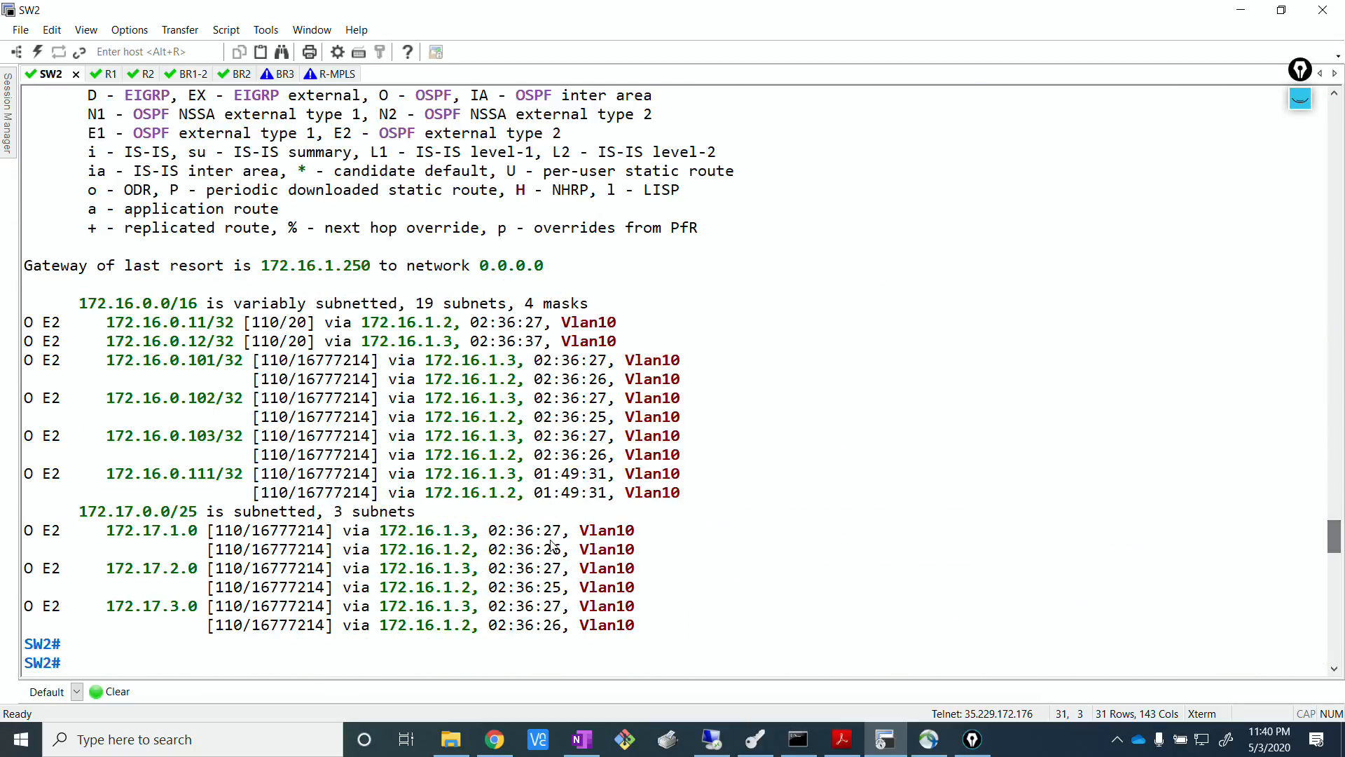
pyautogui.moveTo(68, 607); pyautogui.dragTo(50, 611)
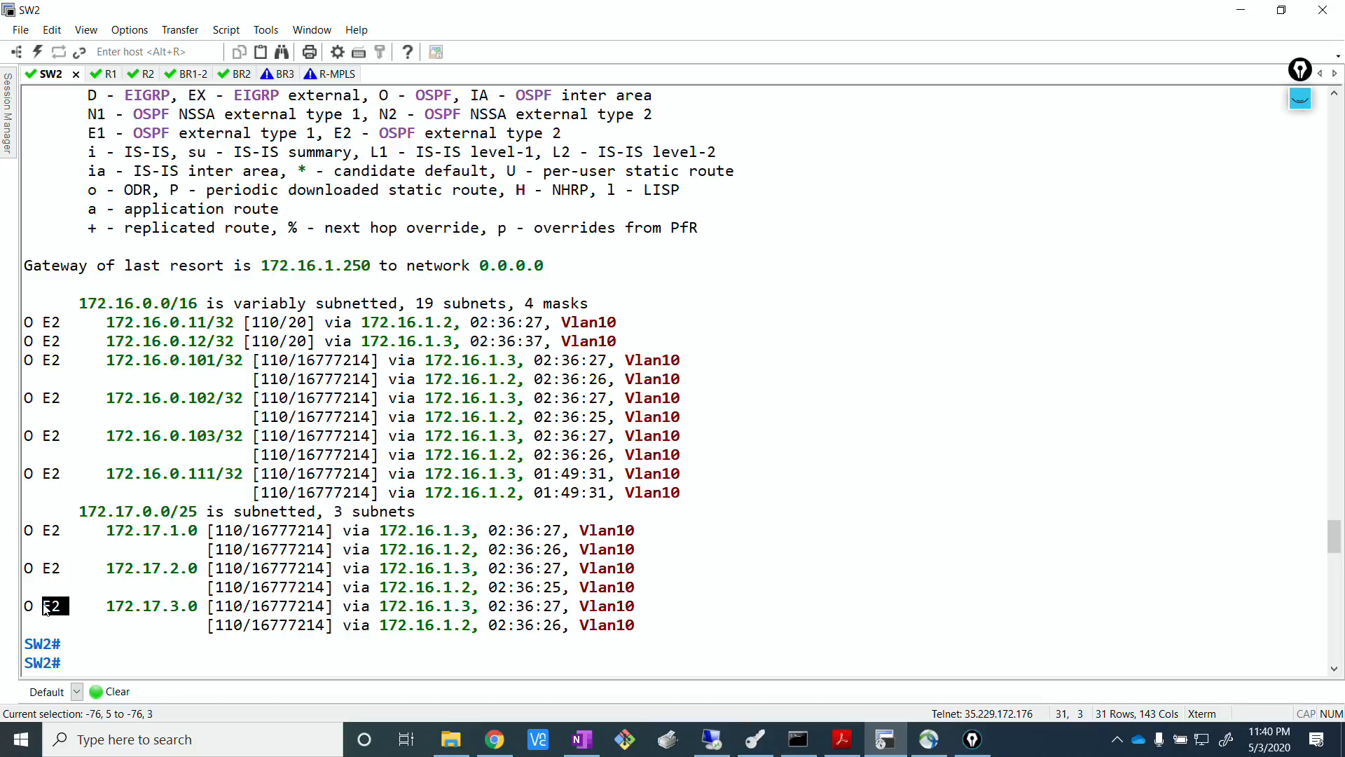
pyautogui.doubleClick(288, 569)
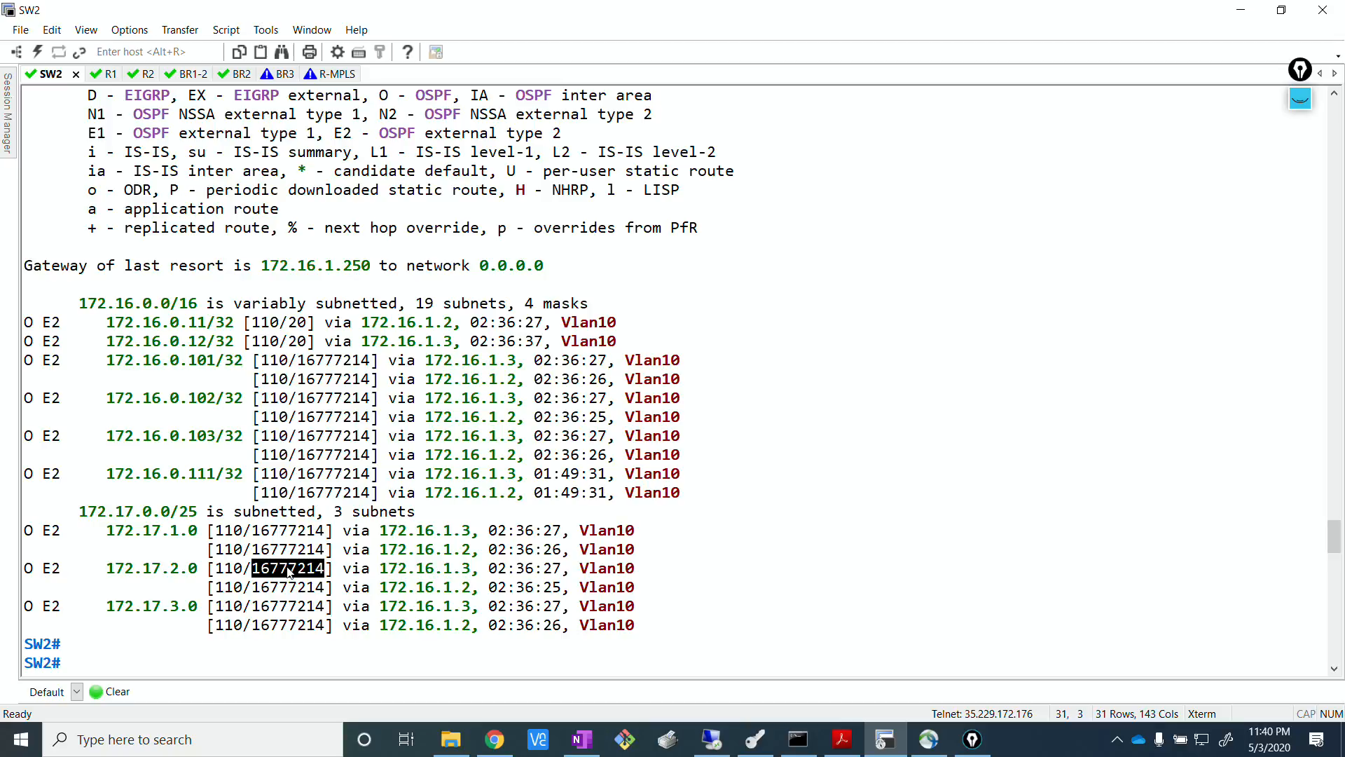
# Return to vManage and refresh the task view to check the template push status for R1 and R2.
pyautogui.hotkey('alt', 'Tab')
pyautogui.click(725, 436)
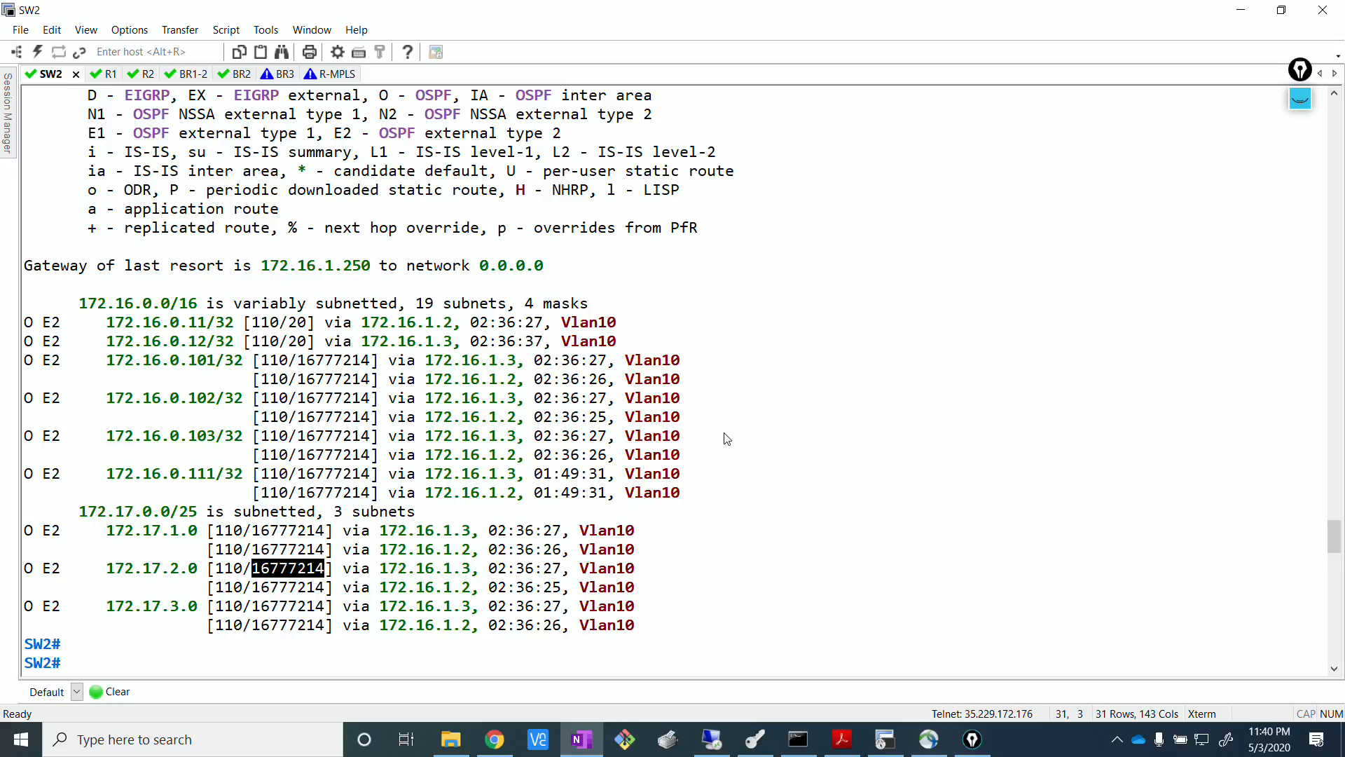
pyautogui.click(711, 739)
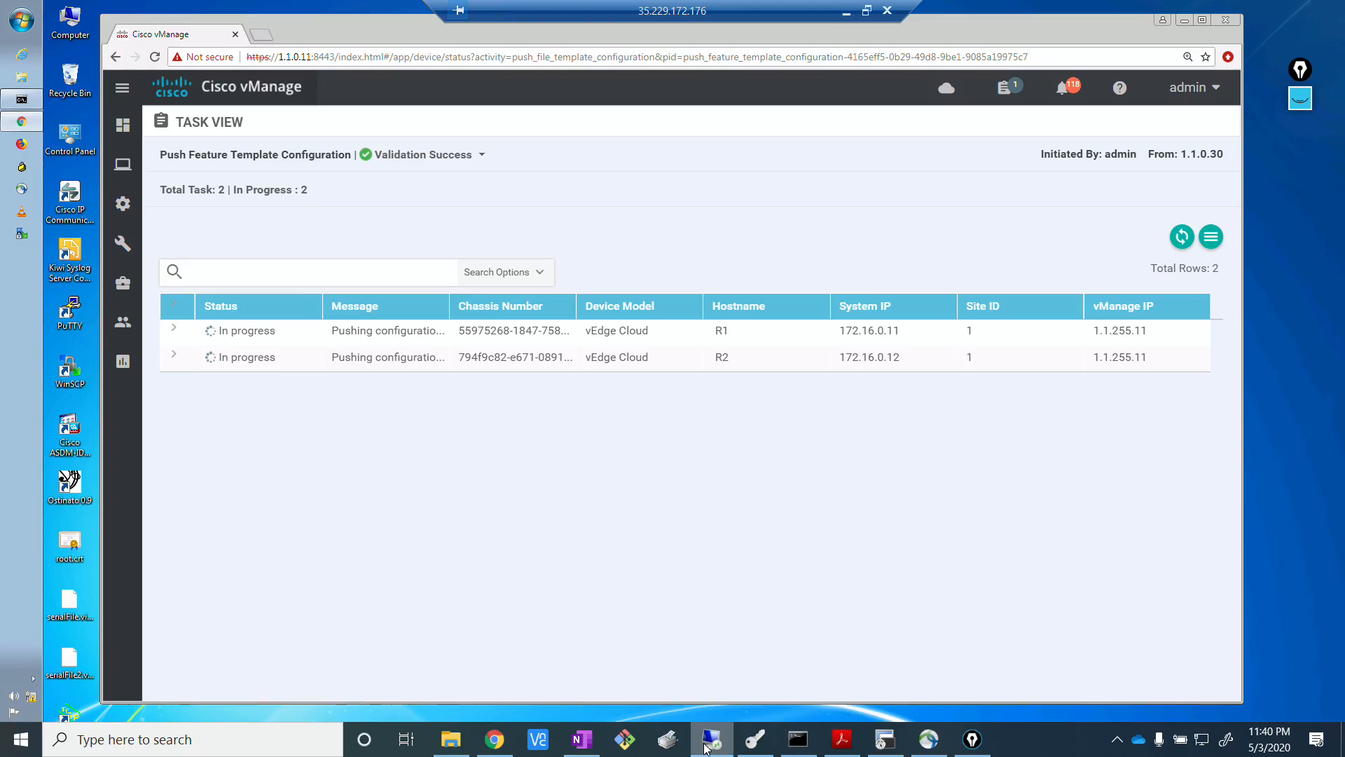
pyautogui.click(1182, 237)
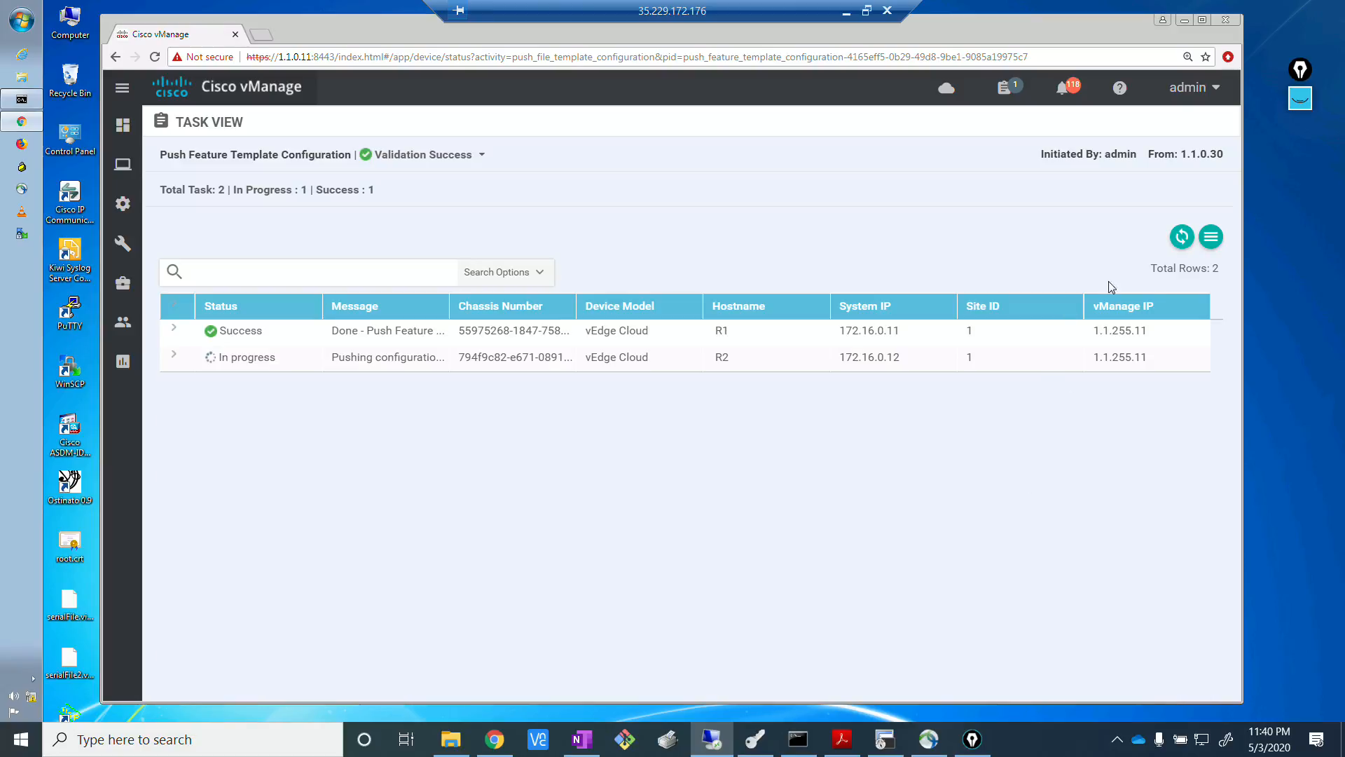
pyautogui.click(1181, 239)
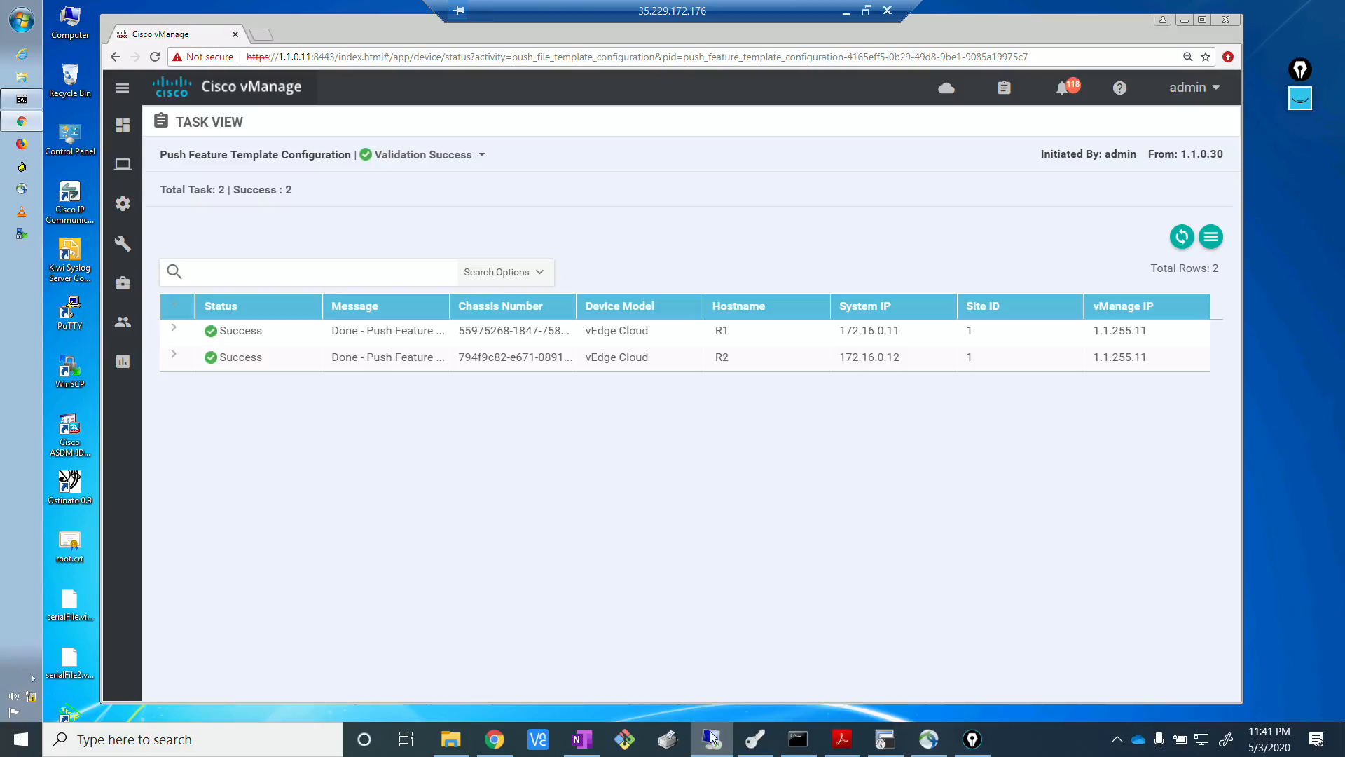
# Switch back to the SW2 terminal session and enter privileged EXEC mode.
pyautogui.click(886, 739)
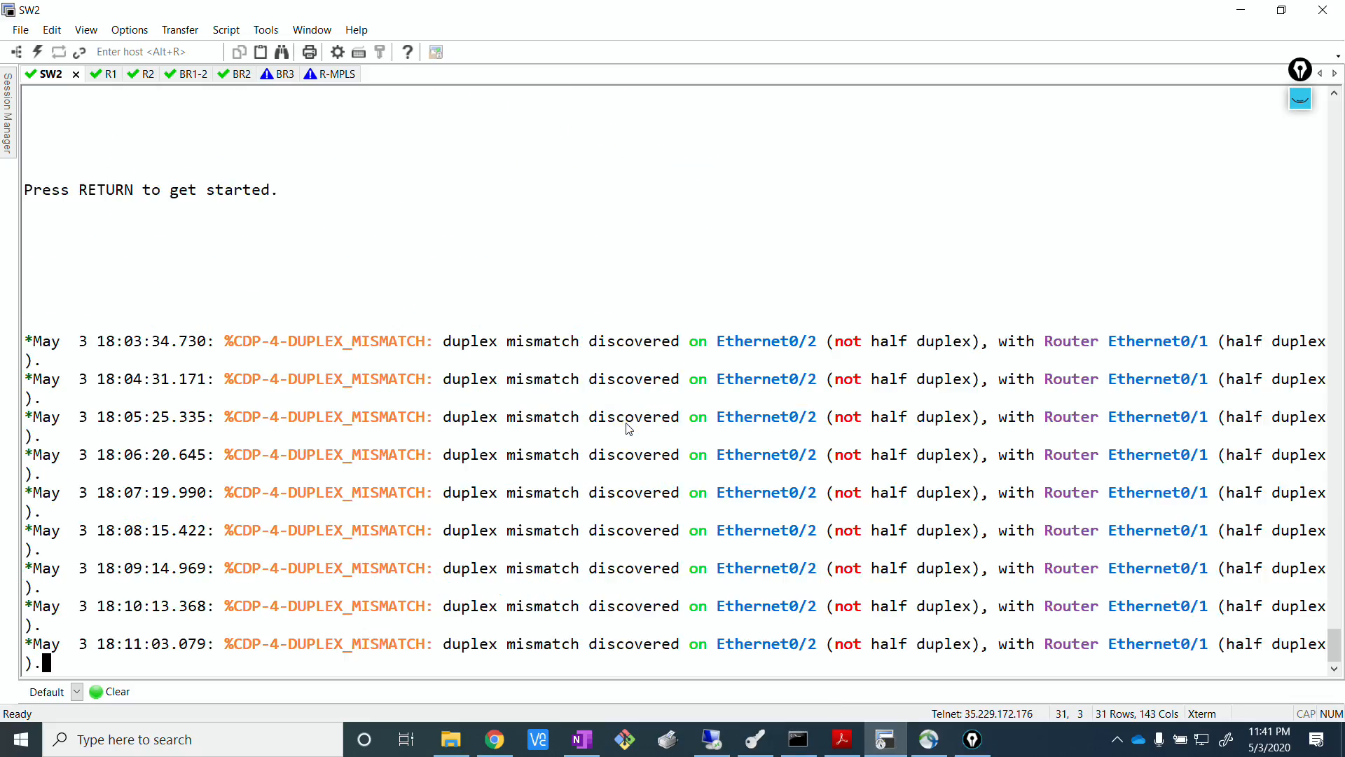
pyautogui.press('Return')
pyautogui.write('en')
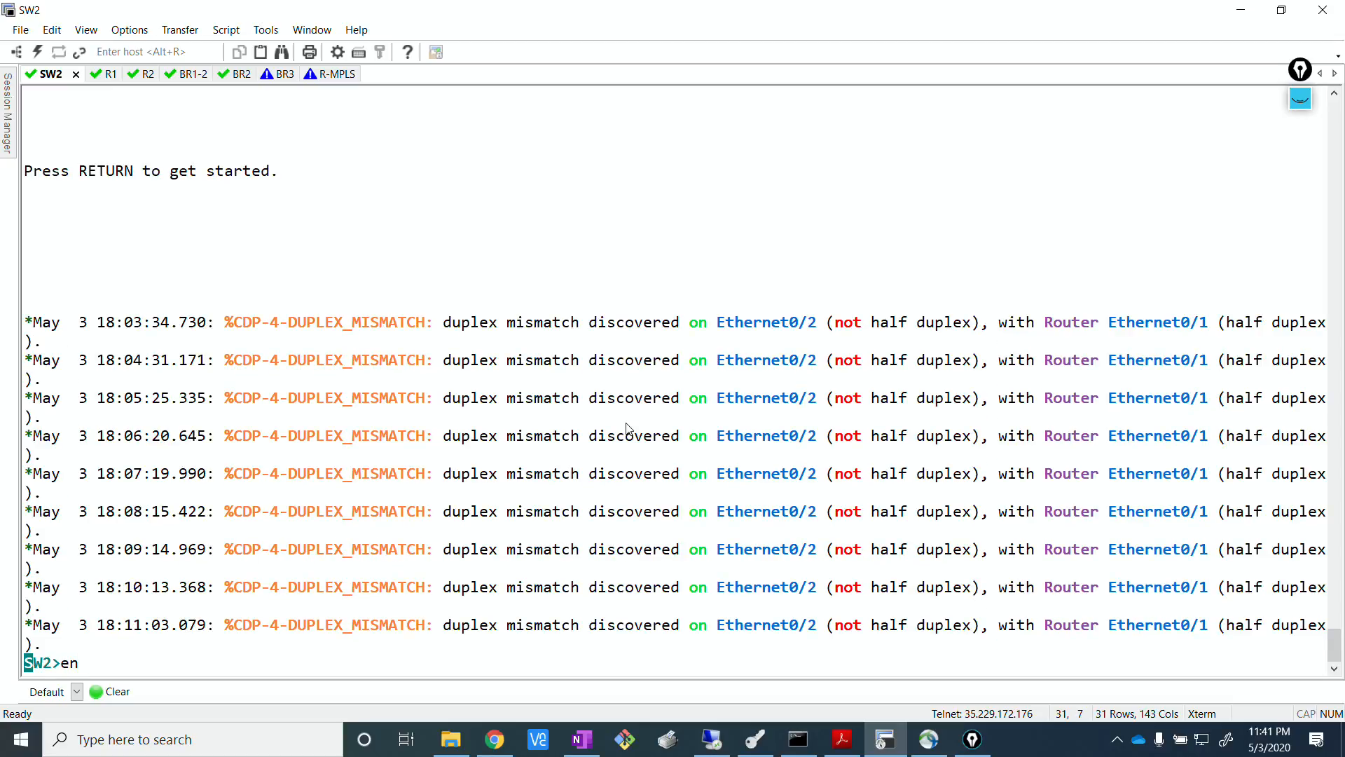
pyautogui.press('Return')
pyautogui.write('en')
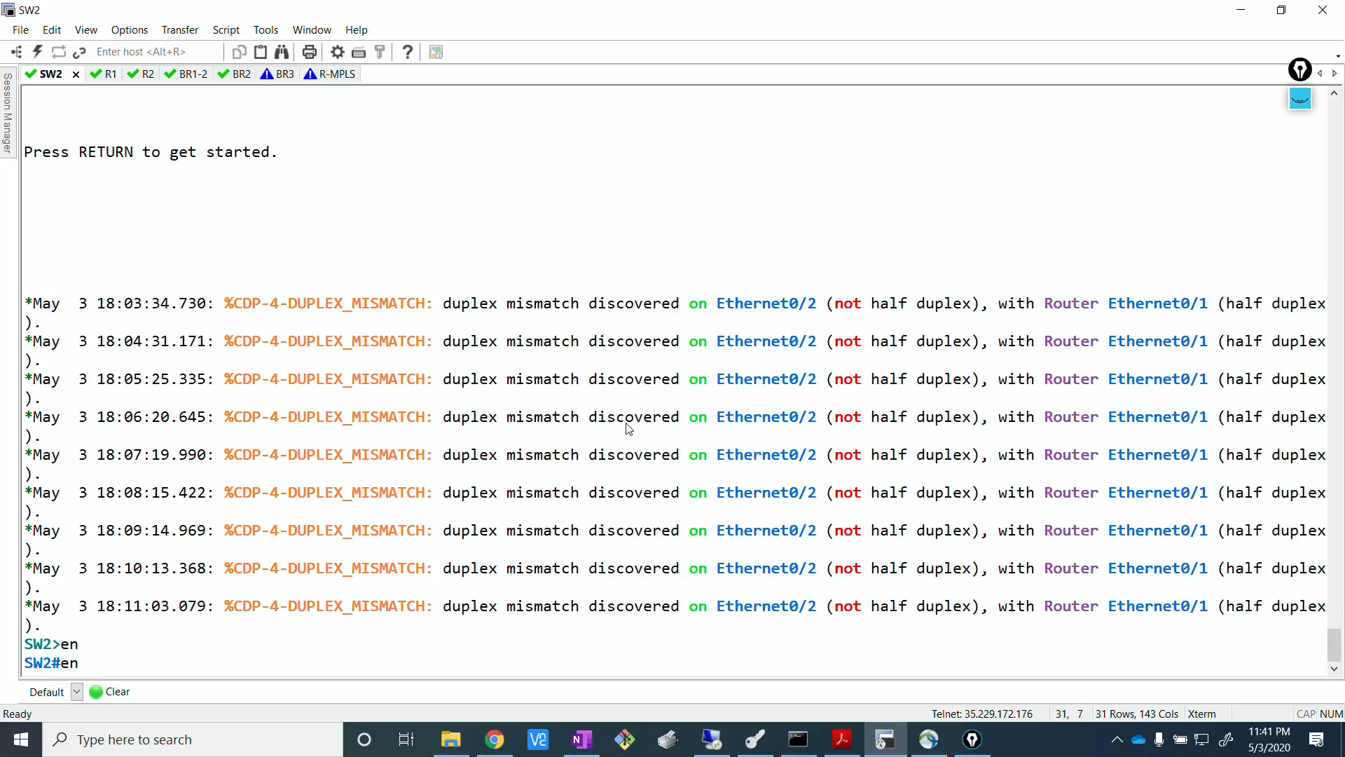
pyautogui.press('BackSpace')
pyautogui.press('BackSpace')
# Display SW2's OSPF routes with show ip route ospf.
pyautogui.write('show ip os')
pyautogui.press('Tab')
pyautogui.write('ro')
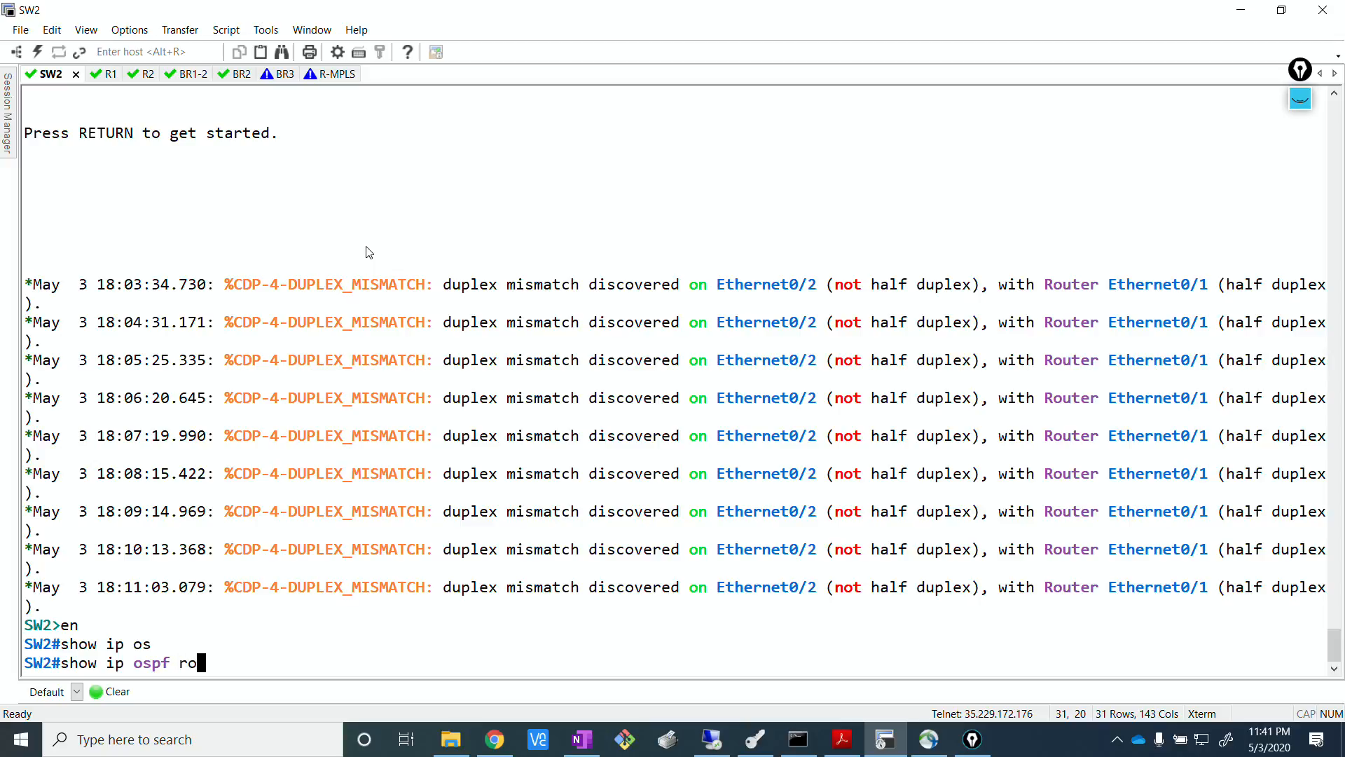
pyautogui.press('Tab')
pyautogui.write('u')
pyautogui.press('Tab')
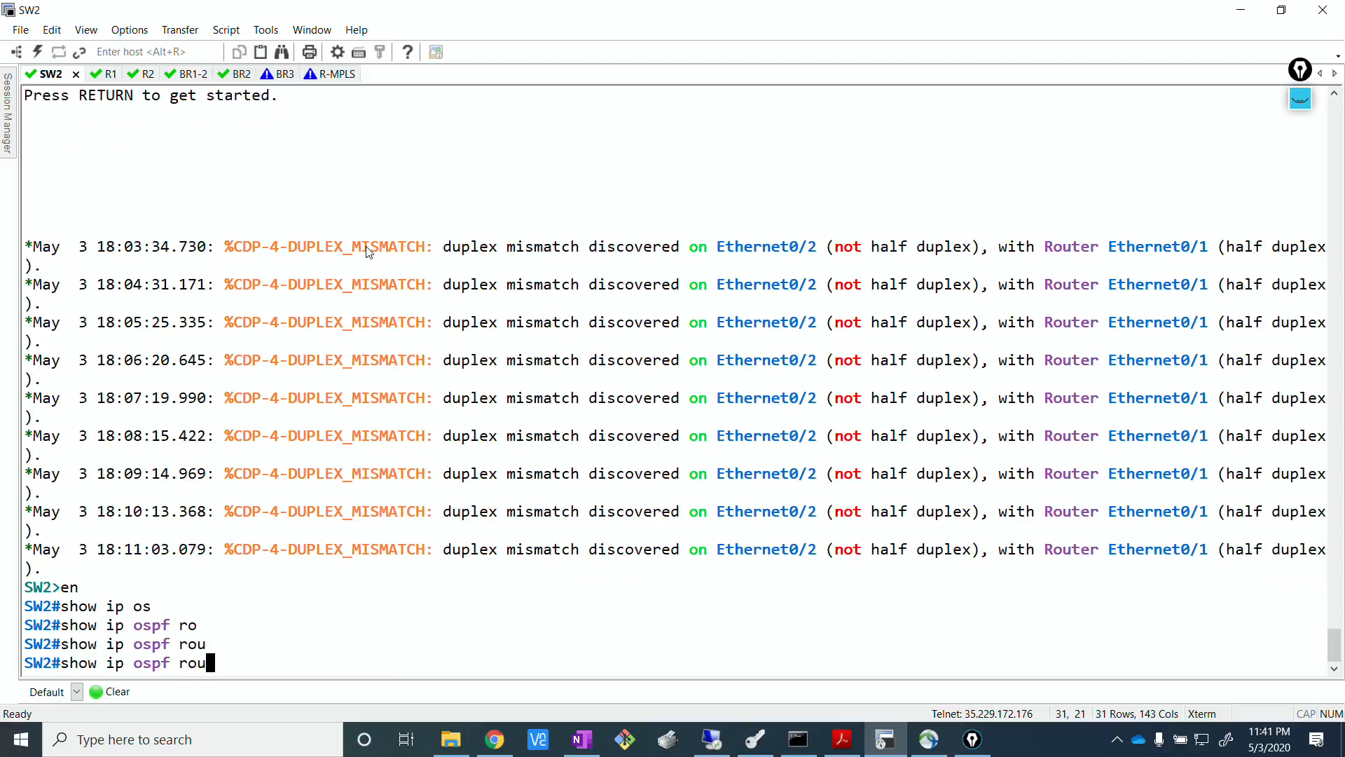
pyautogui.press('BackSpace')
pyautogui.press('BackSpace')
pyautogui.press('BackSpace')
pyautogui.press('BackSpace')
pyautogui.press('BackSpace')
pyautogui.press('BackSpace')
pyautogui.press('BackSpace')
pyautogui.press('BackSpace')
pyautogui.write('rou')
pyautogui.press('Tab')
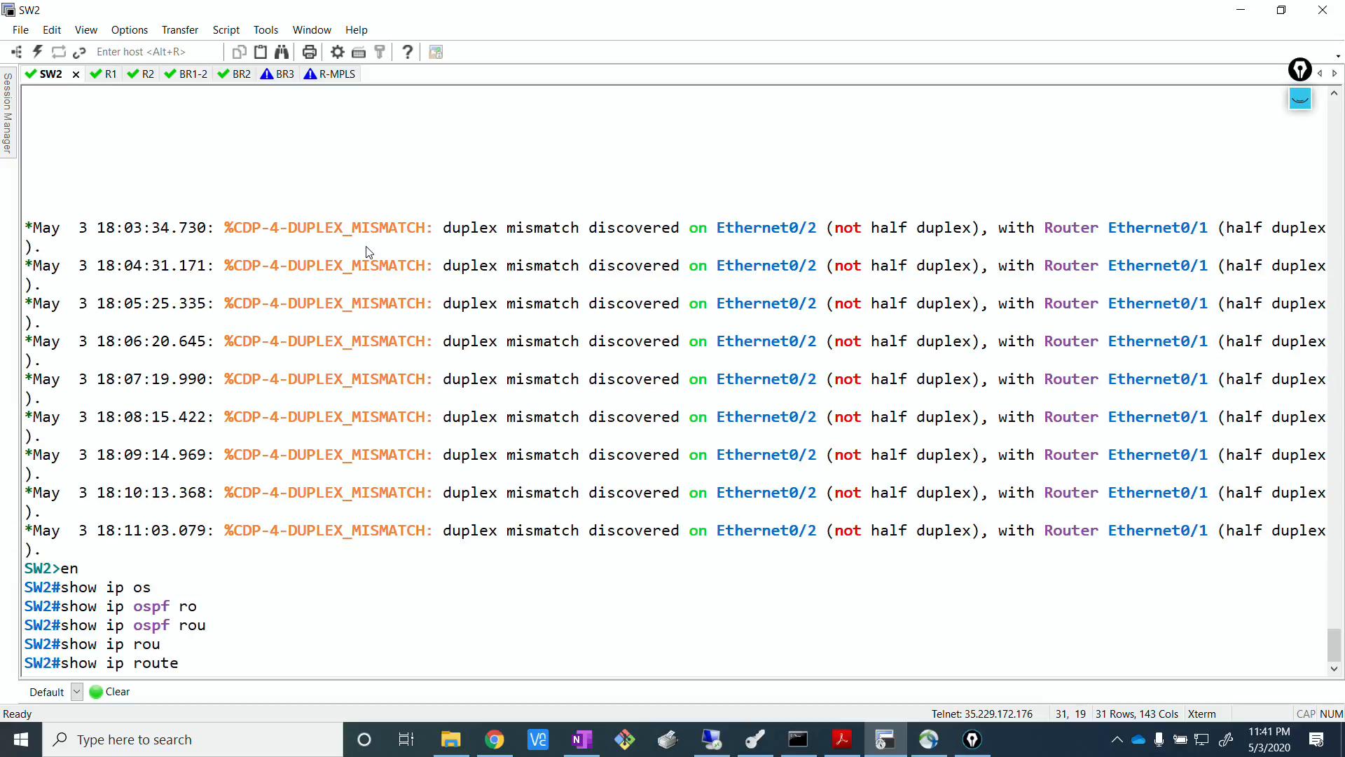
pyautogui.write('os')
pyautogui.press('Tab')
pyautogui.press('Return')
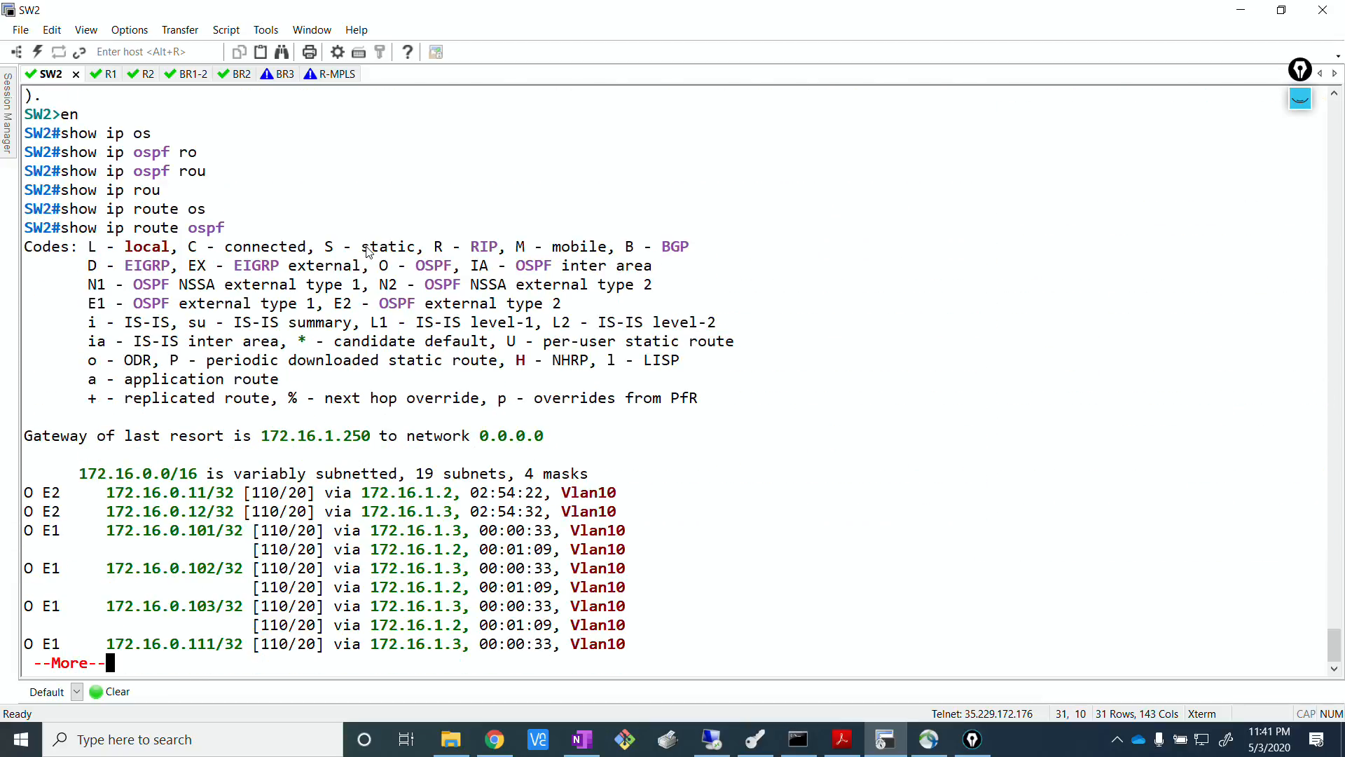
# Page through the rest of the OSPF routing table and examine the external route types and metrics.
pyautogui.press('Return')
pyautogui.press('Return')
pyautogui.press('Return')
pyautogui.press('Return')
pyautogui.press('Return')
pyautogui.press('Return')
pyautogui.press('Return')
pyautogui.press('Return')
pyautogui.press('Return')
pyautogui.press('Return')
pyautogui.press('Return')
pyautogui.press('Return')
pyautogui.press('Return')
pyautogui.press('Return')
pyautogui.press('Return')
pyautogui.press('Return')
pyautogui.press('Return')
pyautogui.press('Return')
pyautogui.press('Return')
pyautogui.press('Return')
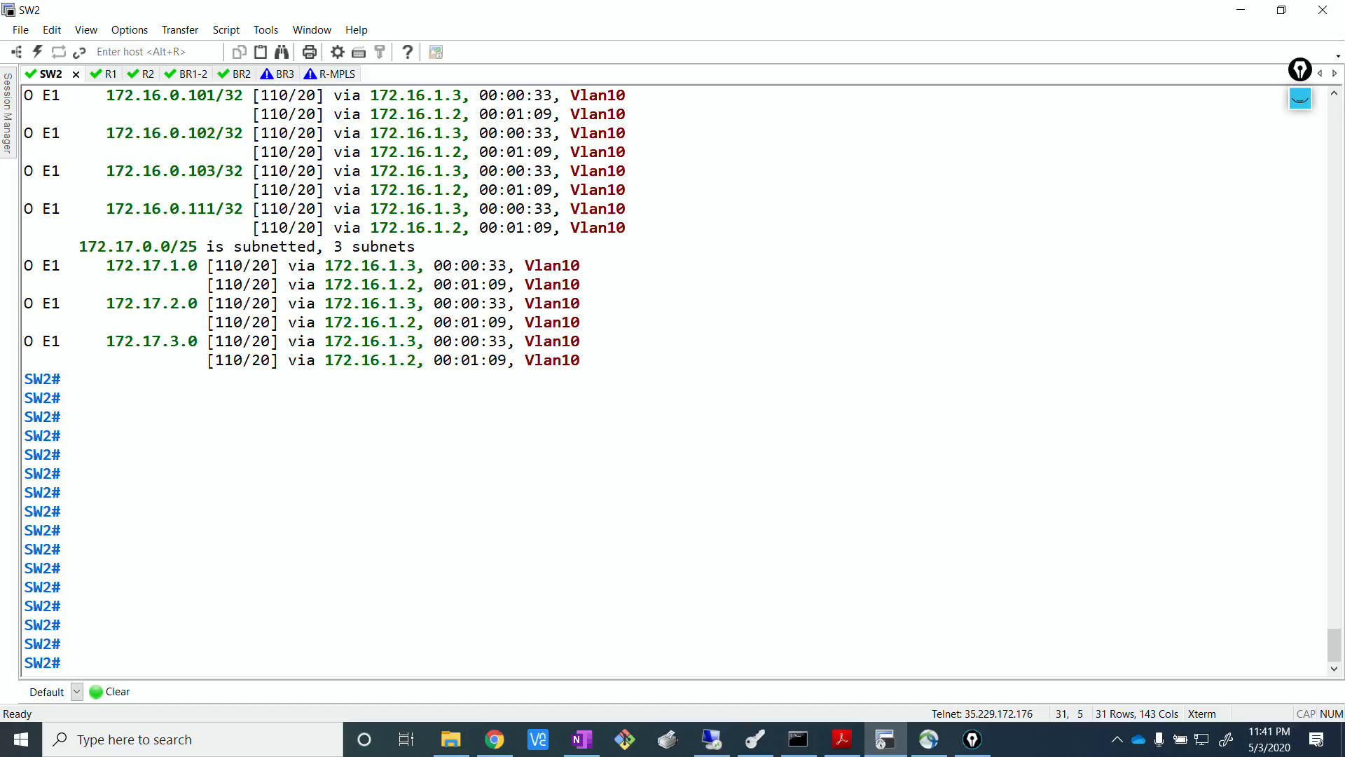
pyautogui.scroll(4, 265, 322)
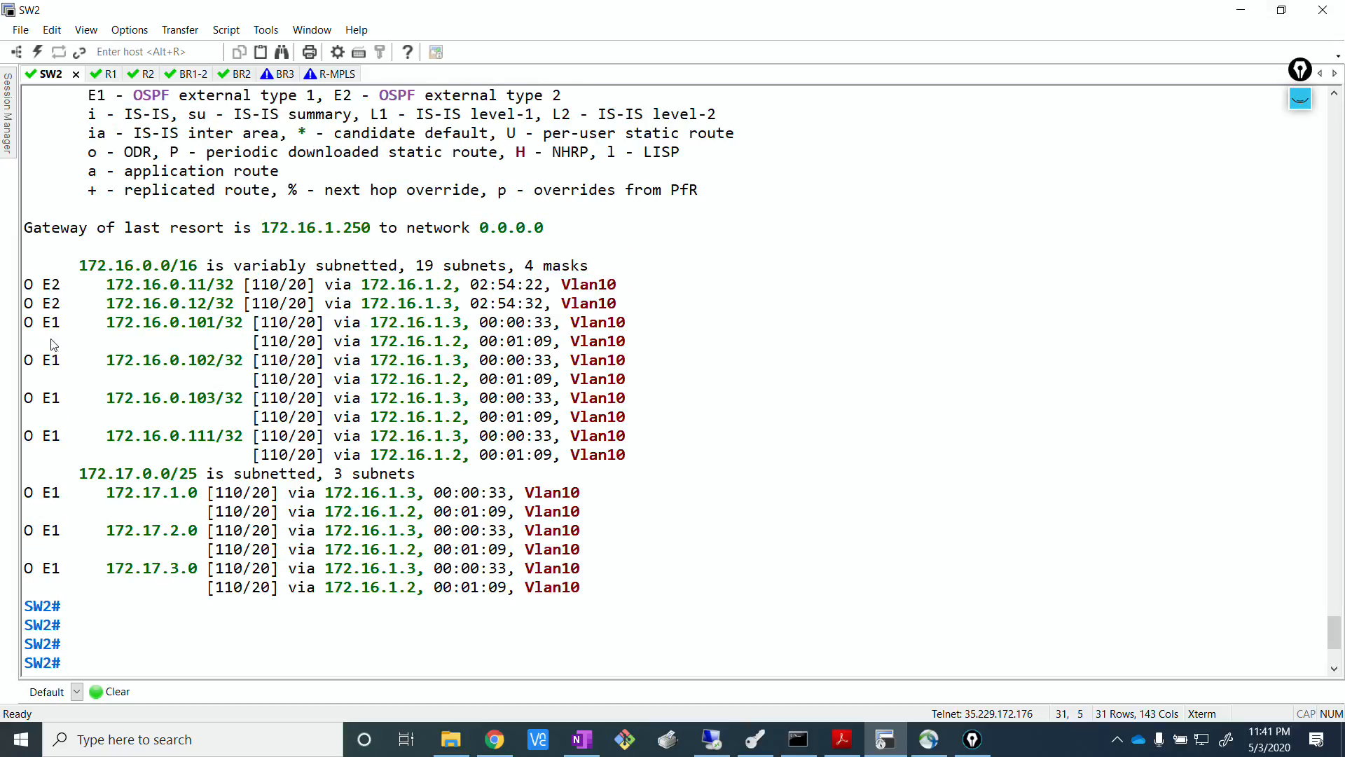
pyautogui.moveTo(31, 325); pyautogui.dragTo(70, 581)
pyautogui.click(256, 432)
pyautogui.tripleClick(307, 398)
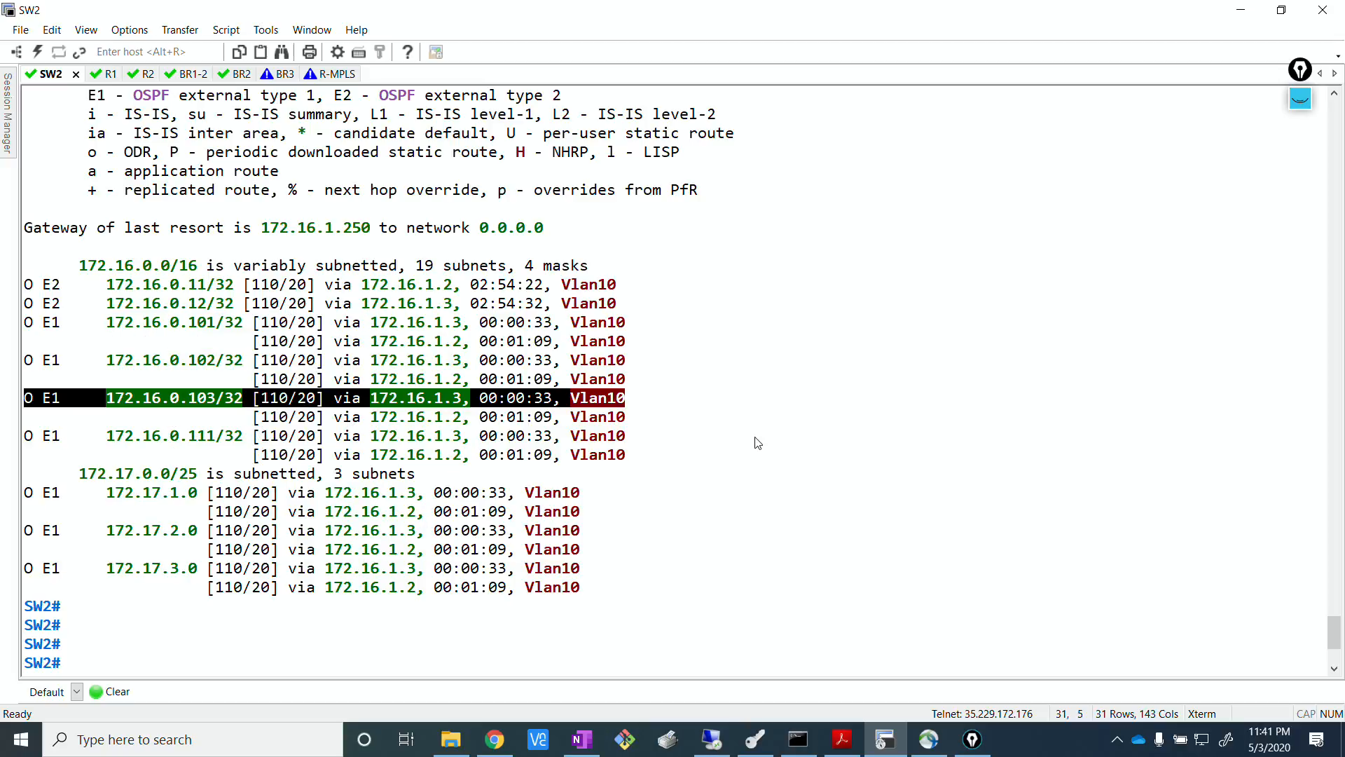
pyautogui.click(758, 443)
pyautogui.hotkey('alt', 'Tab')
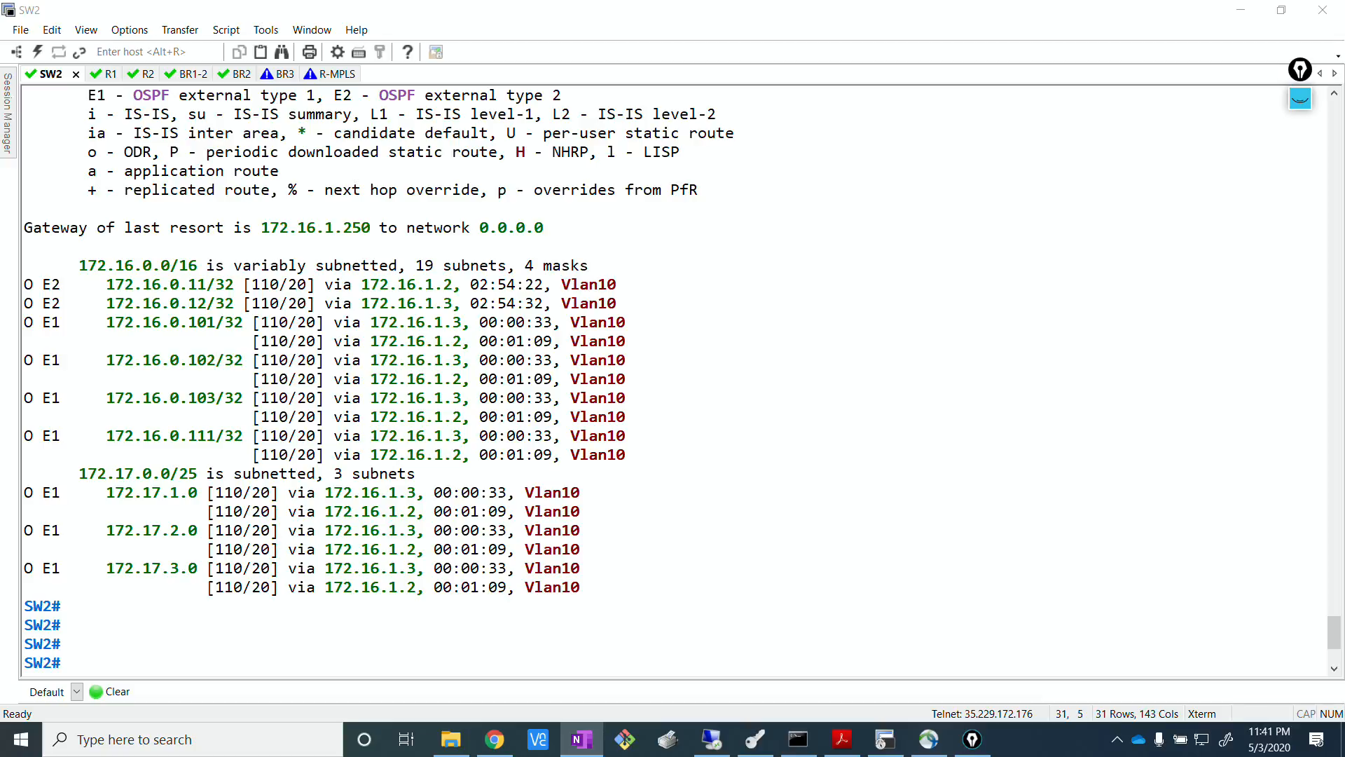
pyautogui.hotkey('alt', 'Tab')
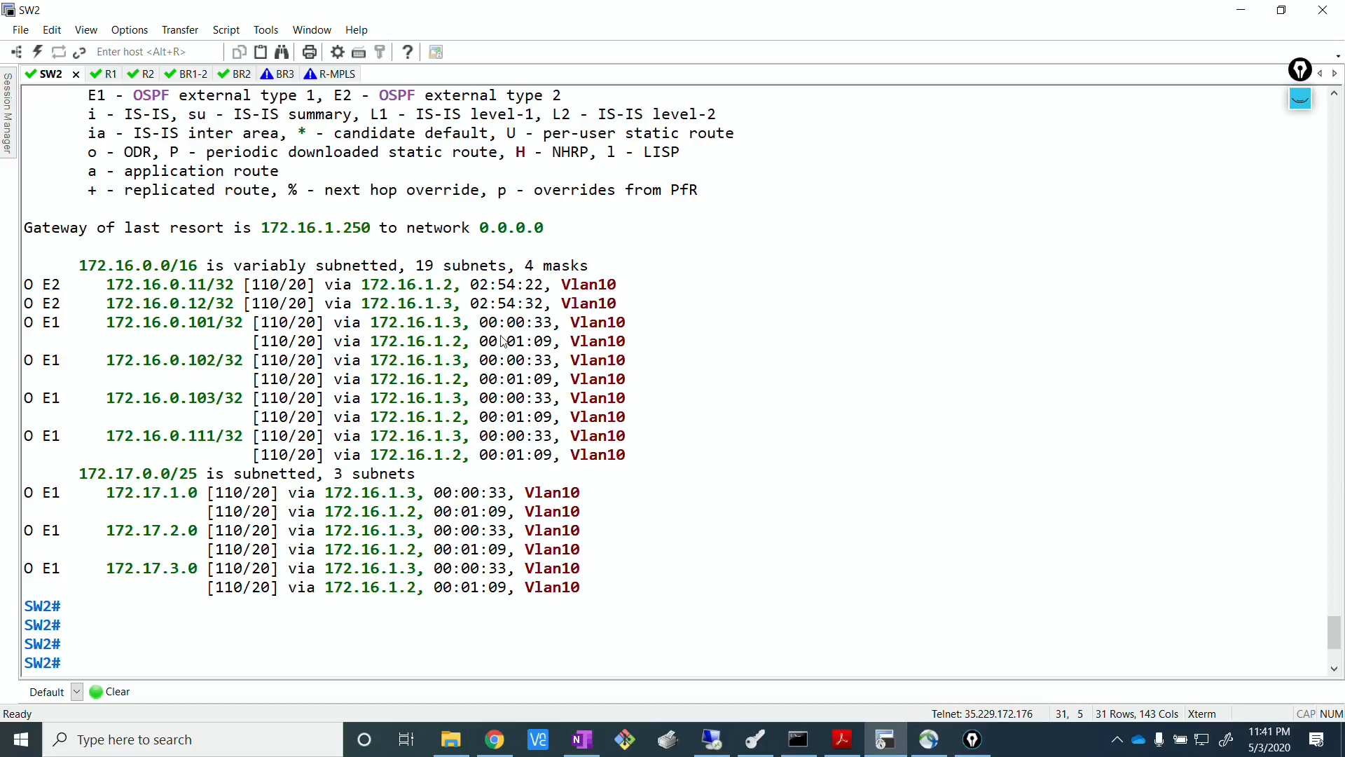
# Display SW2's detailed routing entry for 172.16.0.101 with show ip route.
pyautogui.press('Return')
pyautogui.press('Return')
pyautogui.press('Return')
pyautogui.press('Return')
pyautogui.press('Return')
pyautogui.press('Return')
pyautogui.press('Return')
pyautogui.press('Return')
pyautogui.press('Return')
pyautogui.press('Return')
pyautogui.press('Return')
pyautogui.write('show ip ')
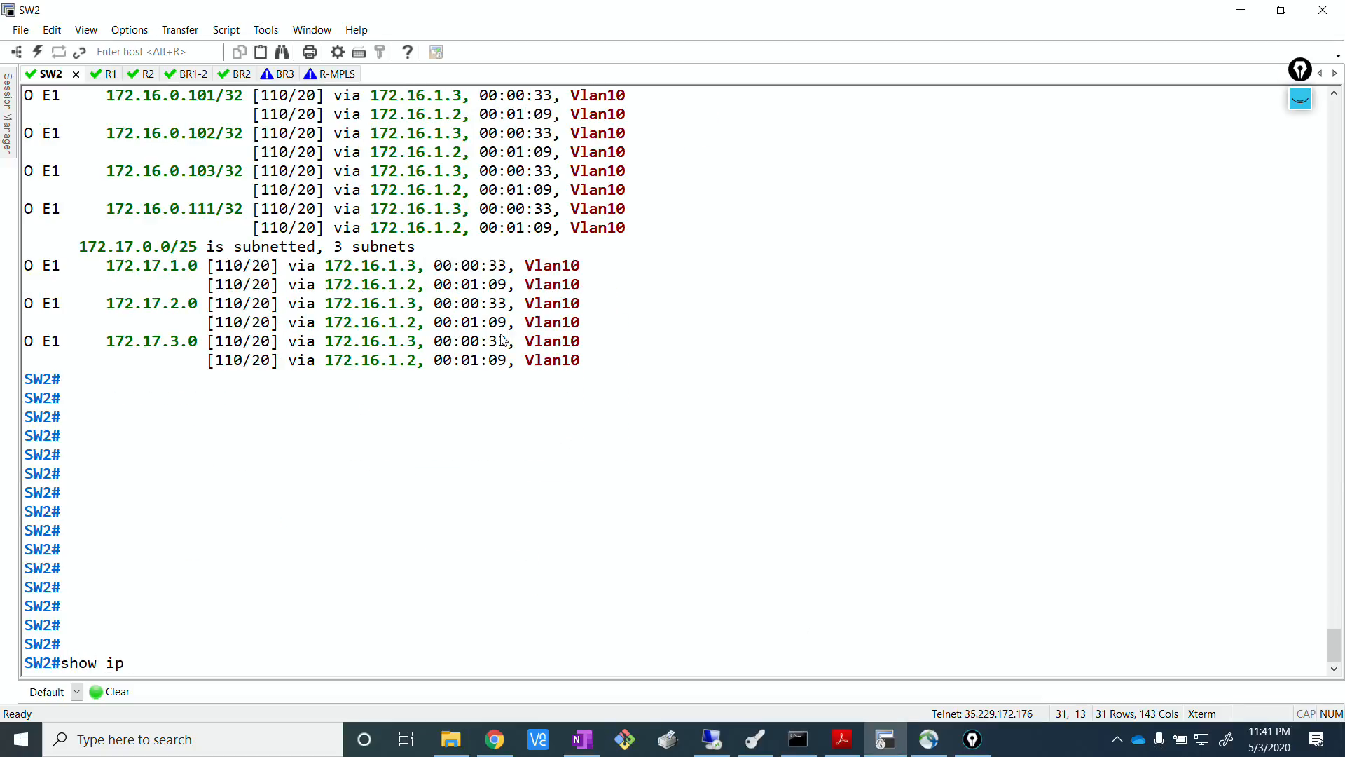
pyautogui.write('route')
pyautogui.moveTo(107, 98); pyautogui.dragTo(215, 98)
pyautogui.click(437, 572)
pyautogui.rightClick(437, 575)
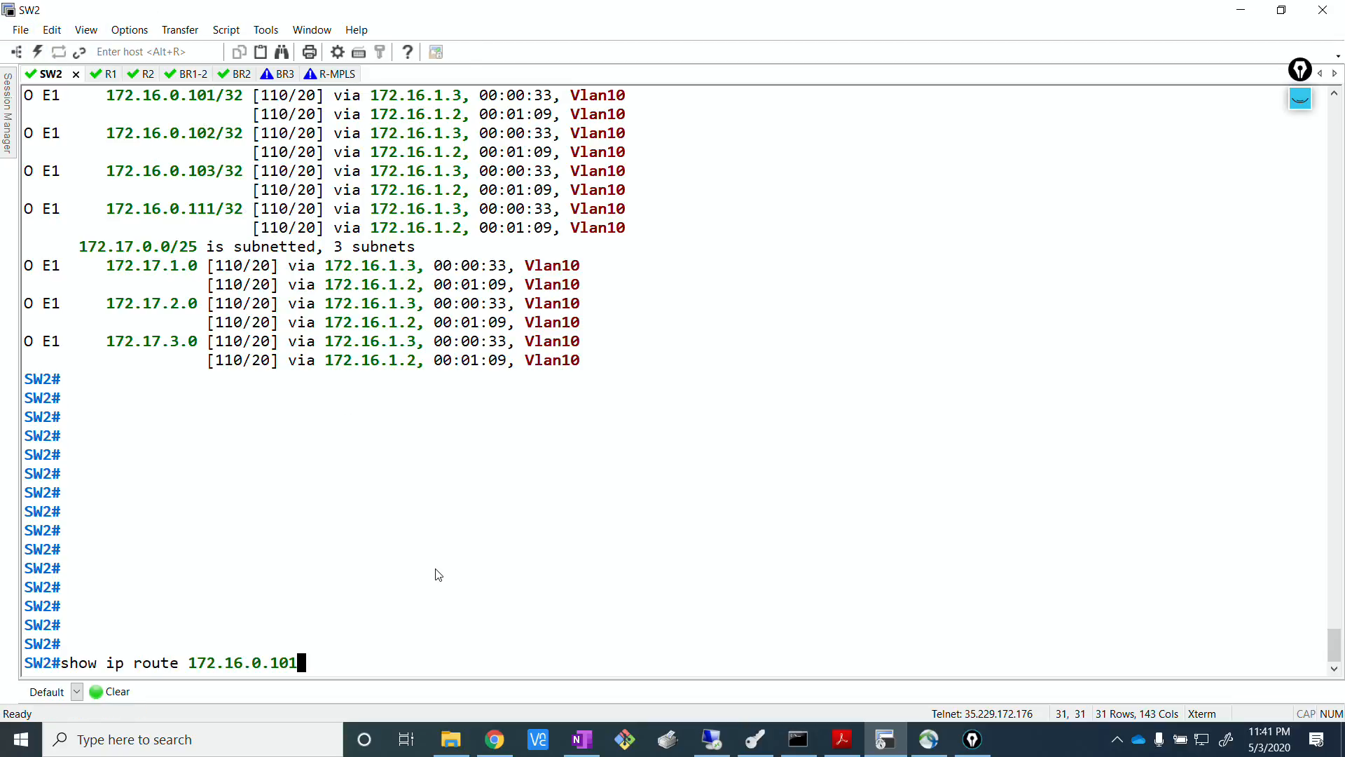
pyautogui.press('Return')
# Check the route tag under both next hops in the routing entry for 172.16.0.101.
pyautogui.moveTo(79, 587); pyautogui.dragTo(171, 601)
pyautogui.moveTo(82, 646); pyautogui.dragTo(180, 646)
pyautogui.click(301, 429)
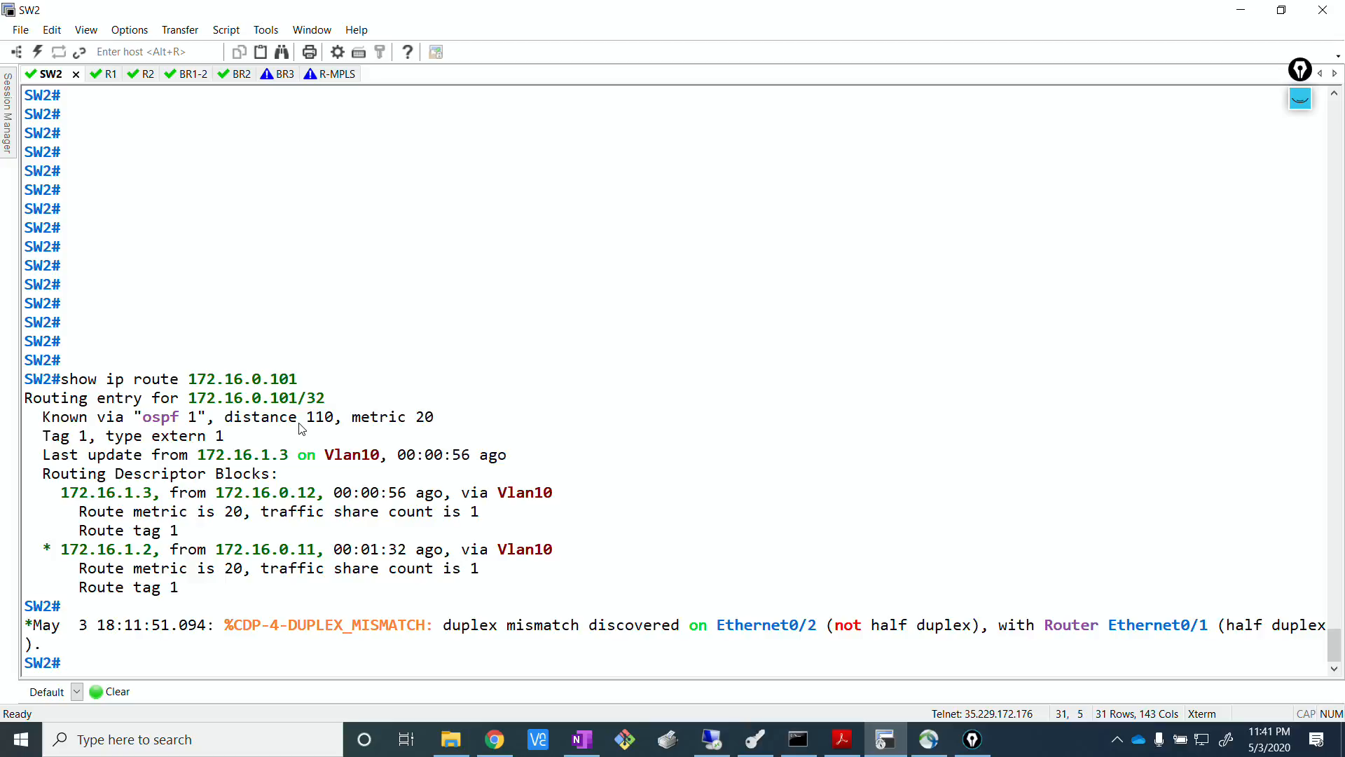
# Switch to the R1 session and bring up a fresh command prompt.
pyautogui.hotkey('alt', 'Tab')
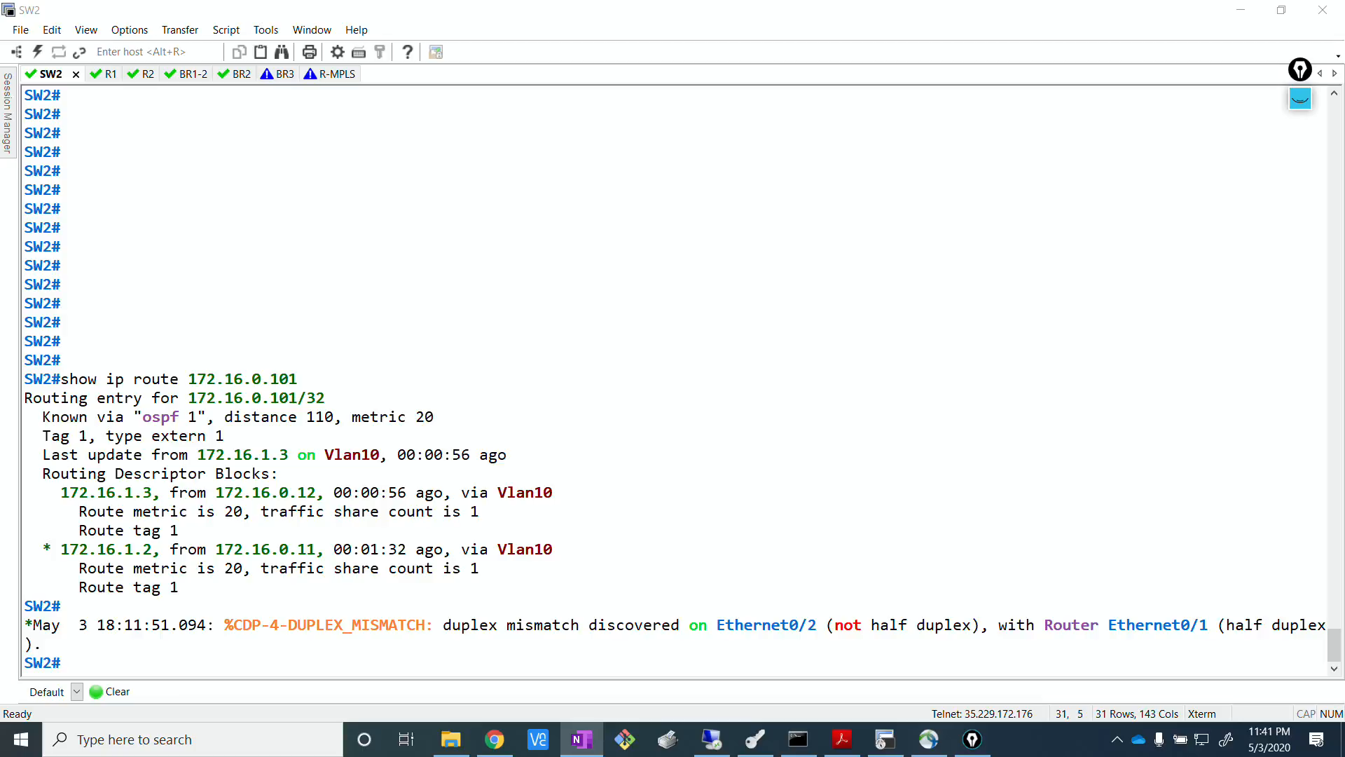
pyautogui.click(341, 243)
pyautogui.click(103, 78)
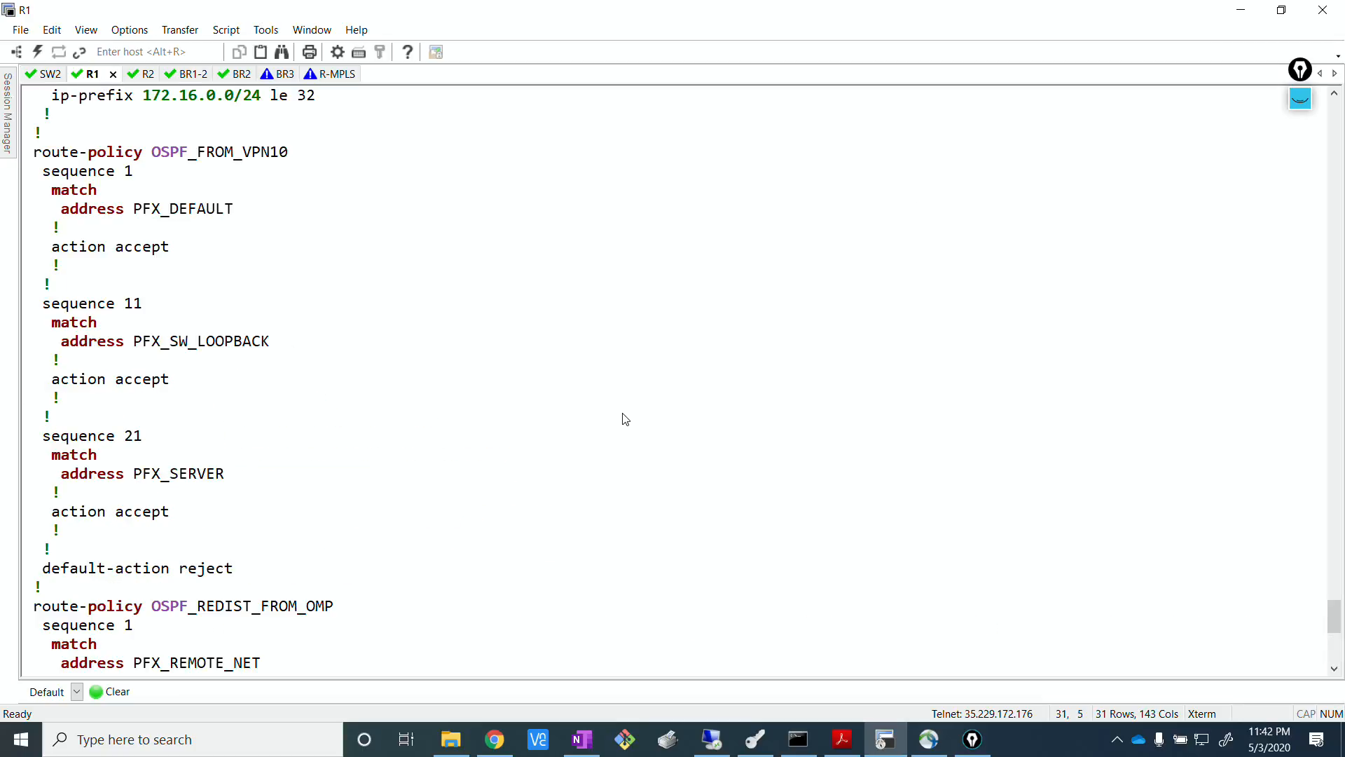
pyautogui.press('Return')
pyautogui.press('Return')
pyautogui.press('Return')
pyautogui.press('Return')
pyautogui.press('Return')
pyautogui.press('Return')
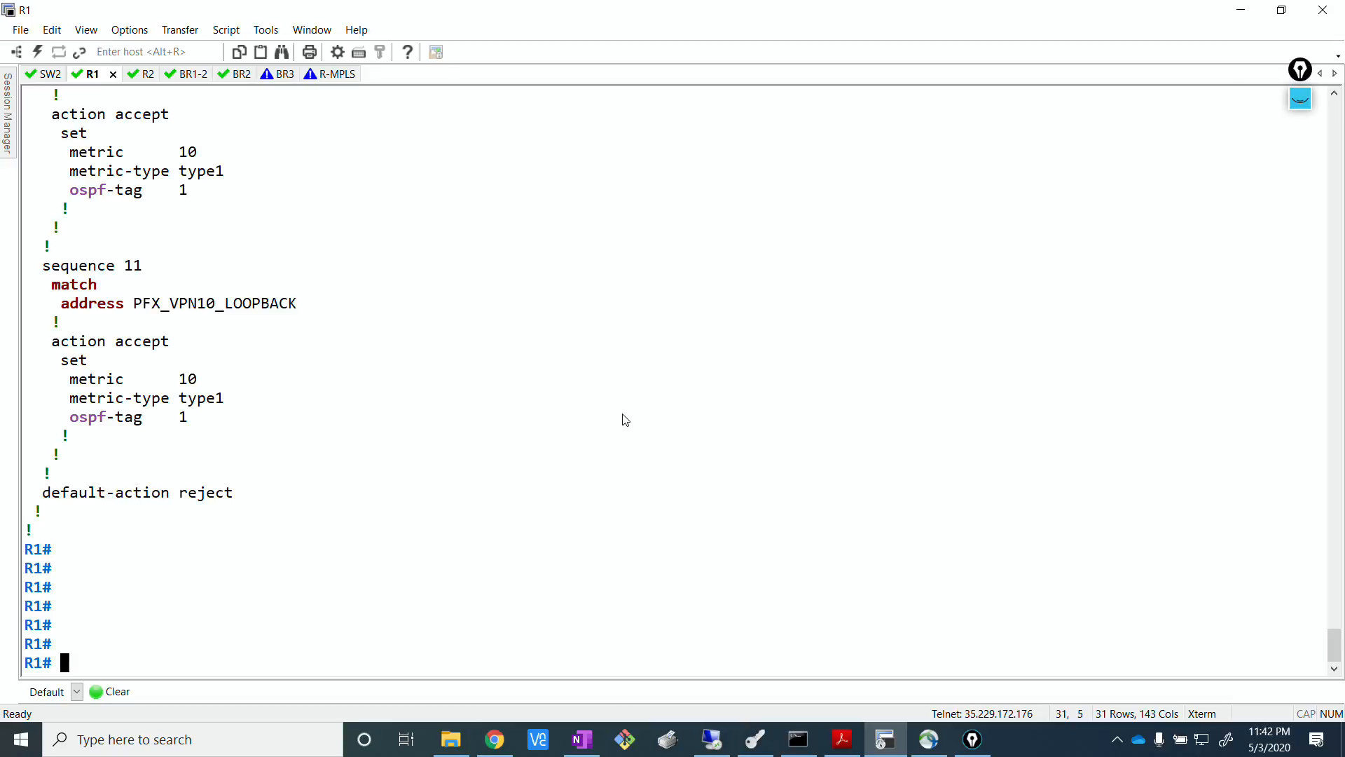
# Find the earlier show ip routes vpn 10 ospf command in R1's scrollback and copy it.
pyautogui.scroll(3, 617, 435)
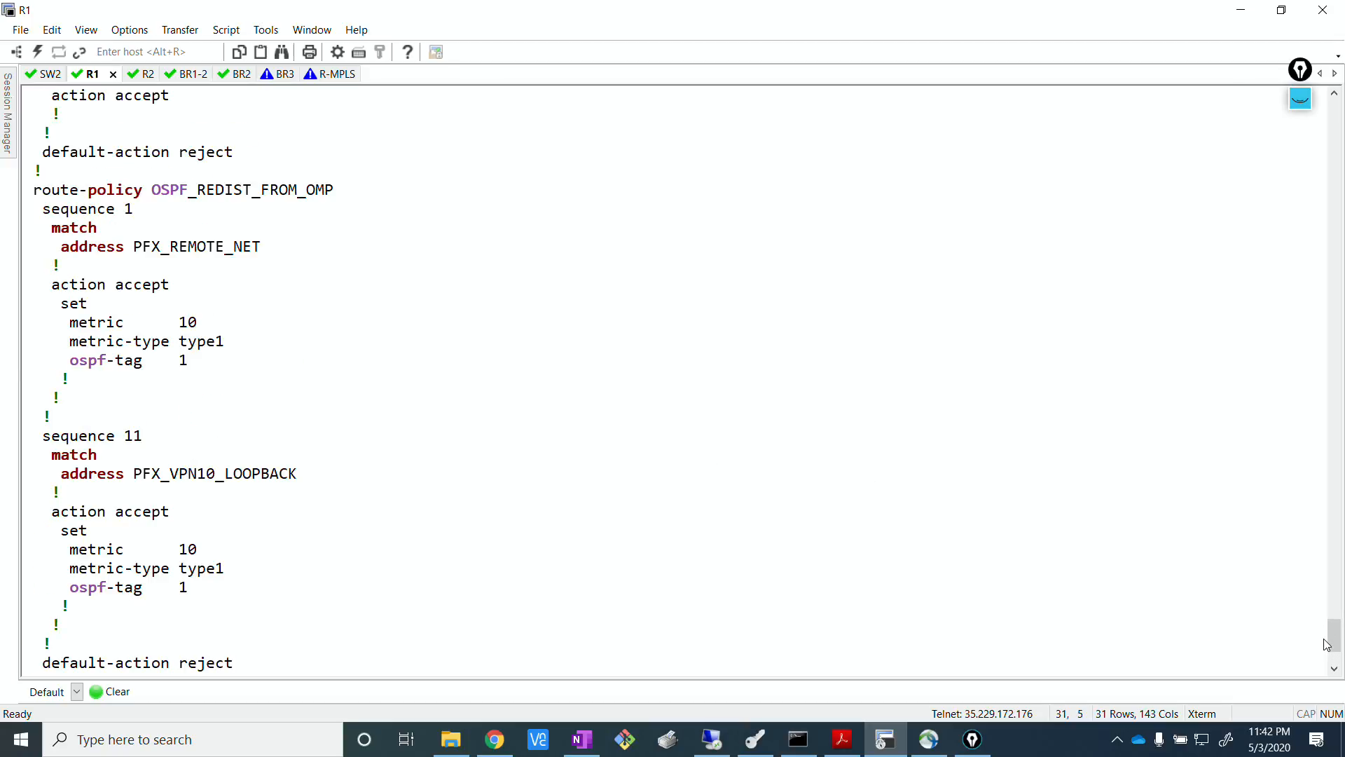
pyautogui.moveTo(1326, 644); pyautogui.dragTo(1324, 444)
pyautogui.moveTo(61, 512); pyautogui.dragTo(14, 321)
pyautogui.click(283, 581)
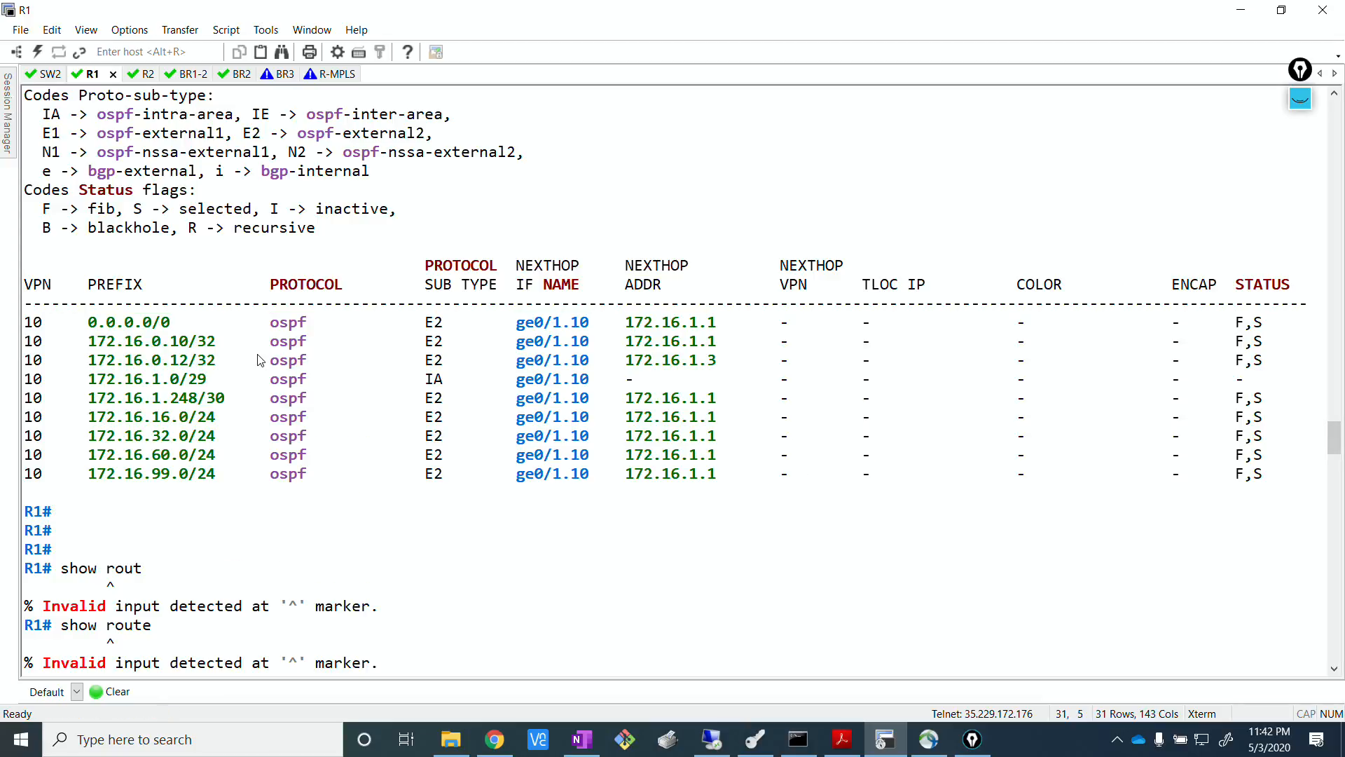
pyautogui.scroll(4, 256, 343)
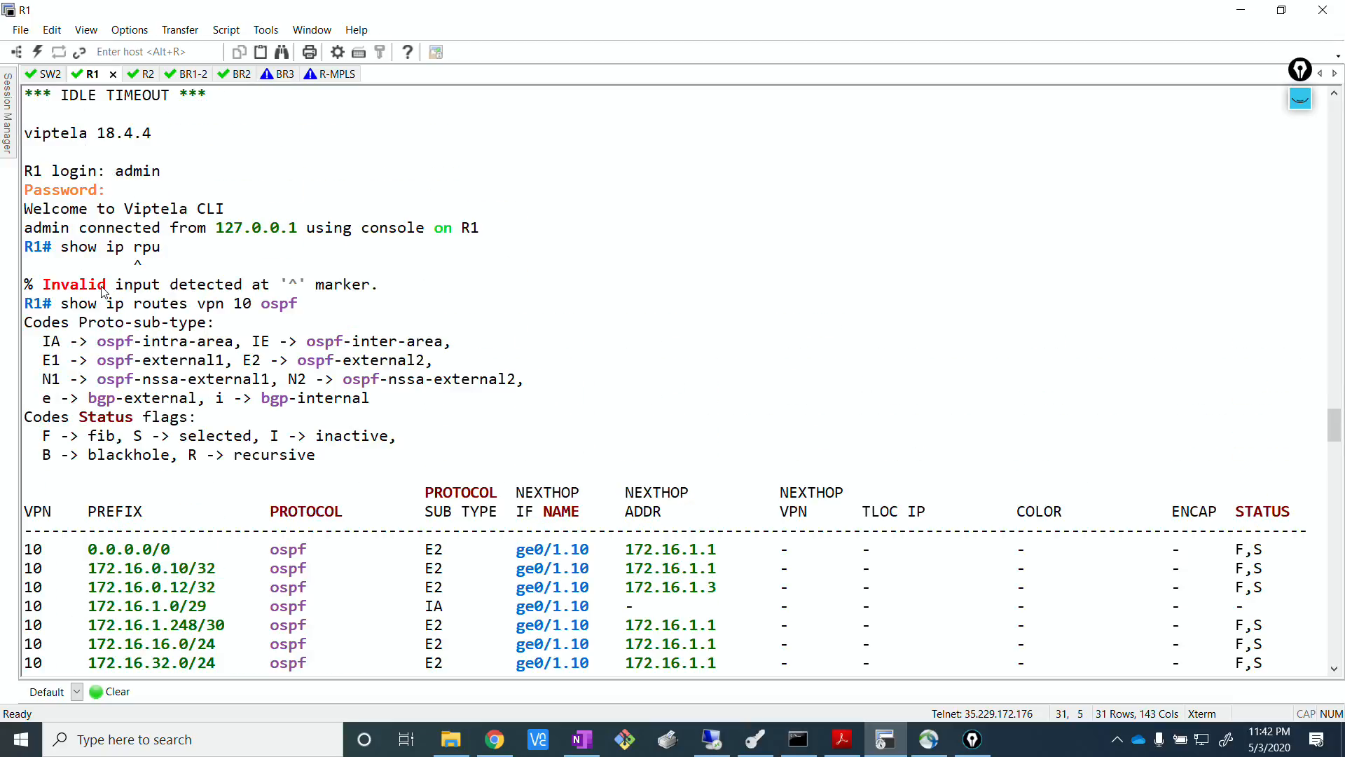
pyautogui.moveTo(64, 301); pyautogui.dragTo(373, 306)
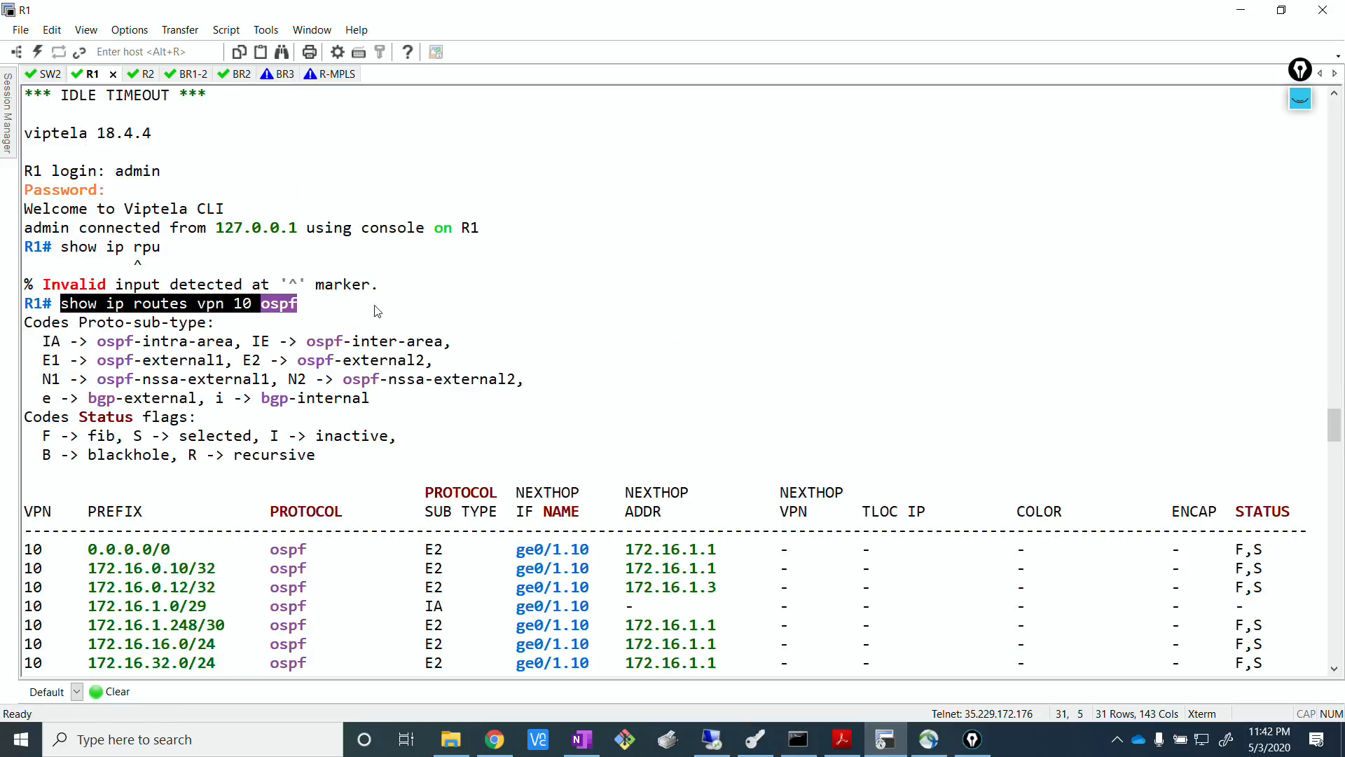
# Run show ip routes vpn 10 ospf on R1 and display its output through to the end.
pyautogui.click(452, 301)
pyautogui.press('Return')
pyautogui.rightClick(453, 300)
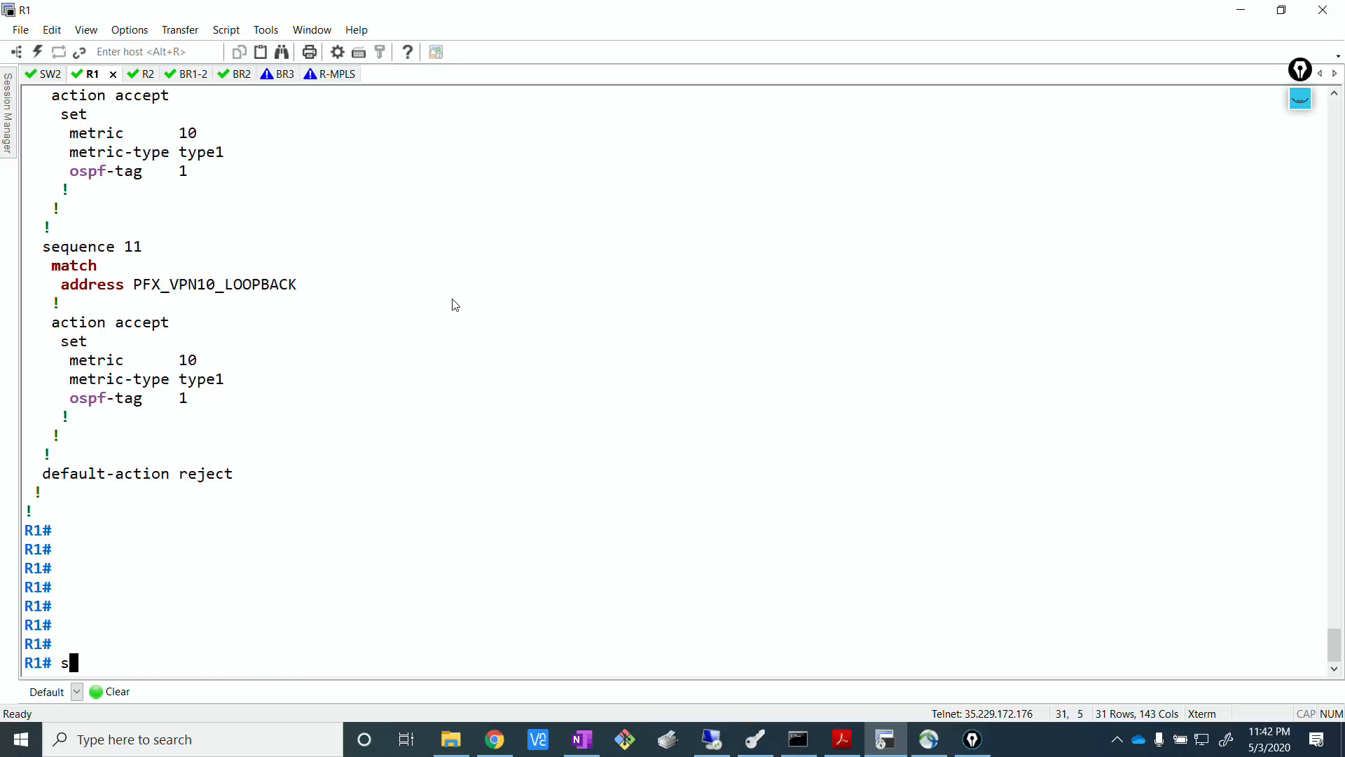
pyautogui.press('Return')
pyautogui.press('Return')
pyautogui.press('Return')
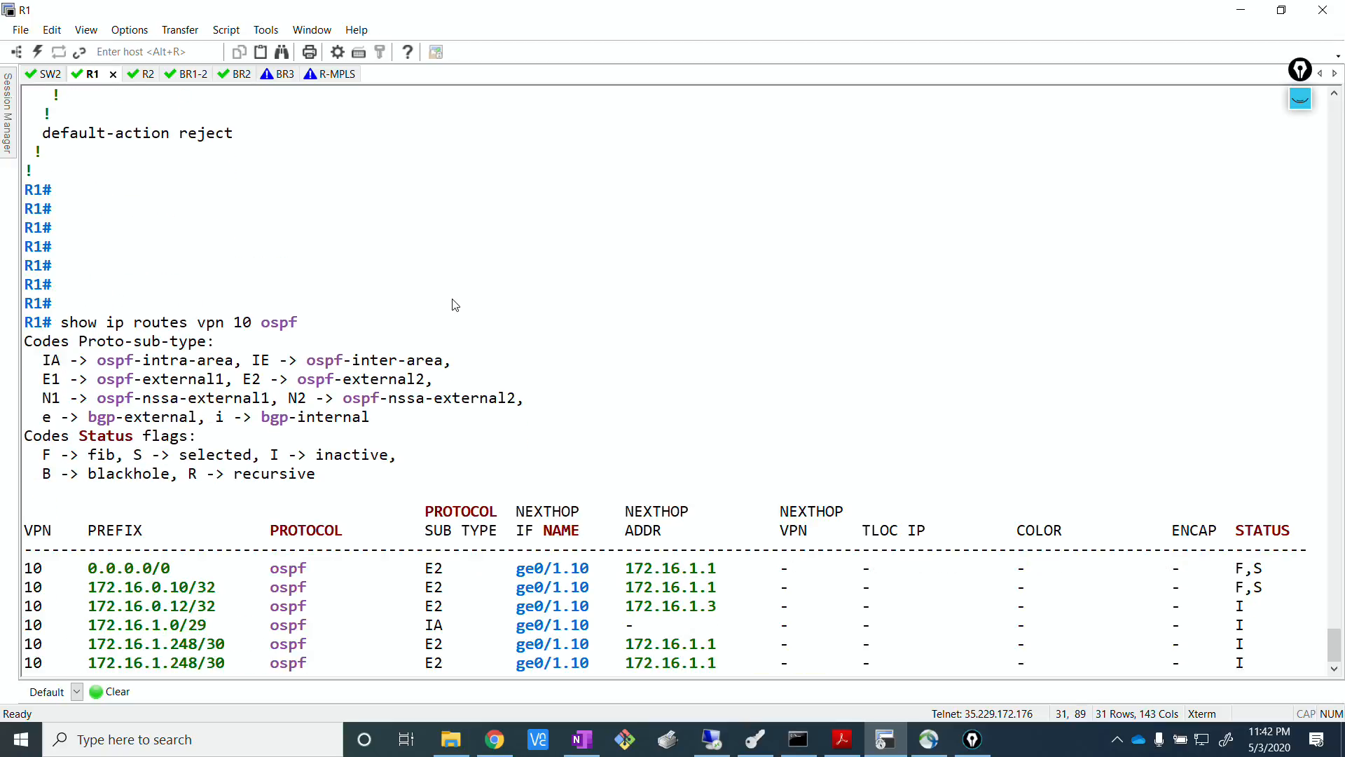
pyautogui.press('Return')
pyautogui.press('Return')
pyautogui.press('Return')
pyautogui.press('Return')
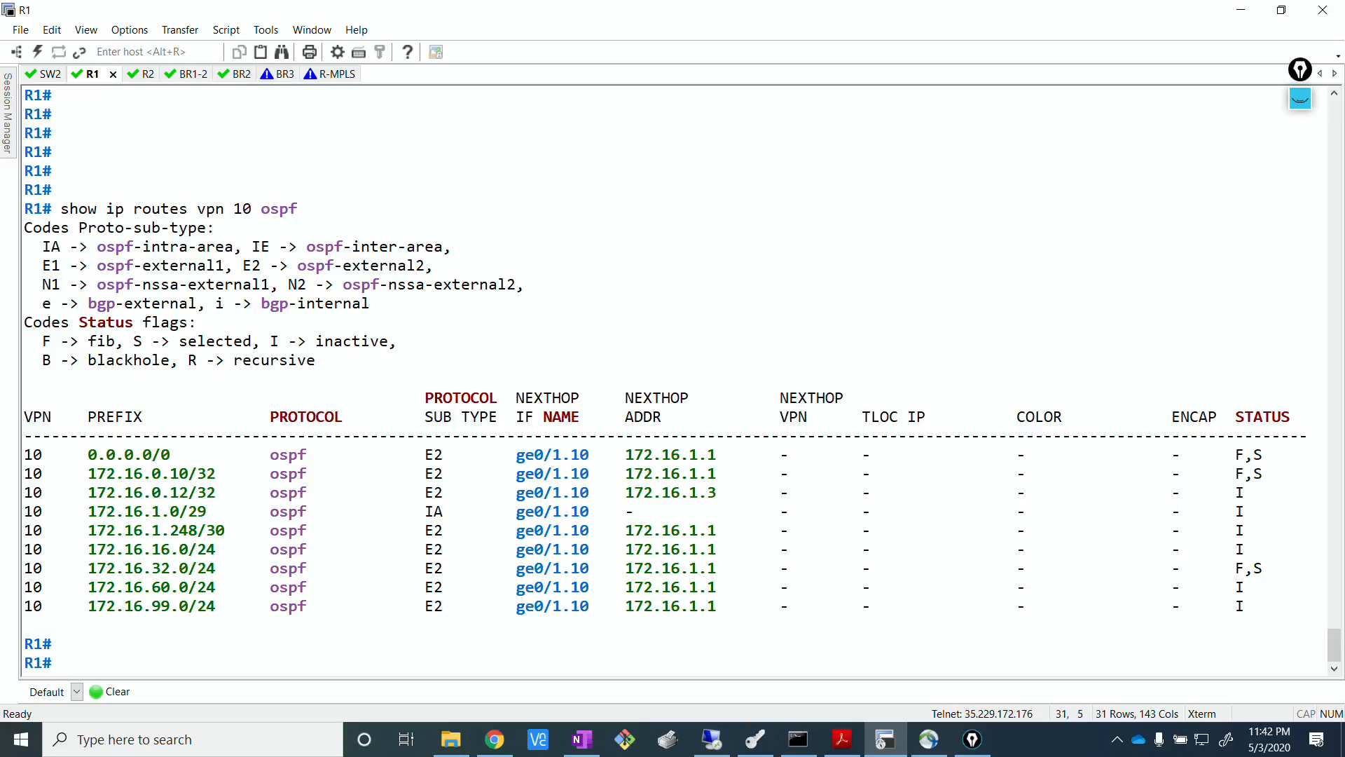
# Rerun show ip routes vpn 10 ospf on R1 to refresh the route list.
pyautogui.hotkey('alt', 'Tab')
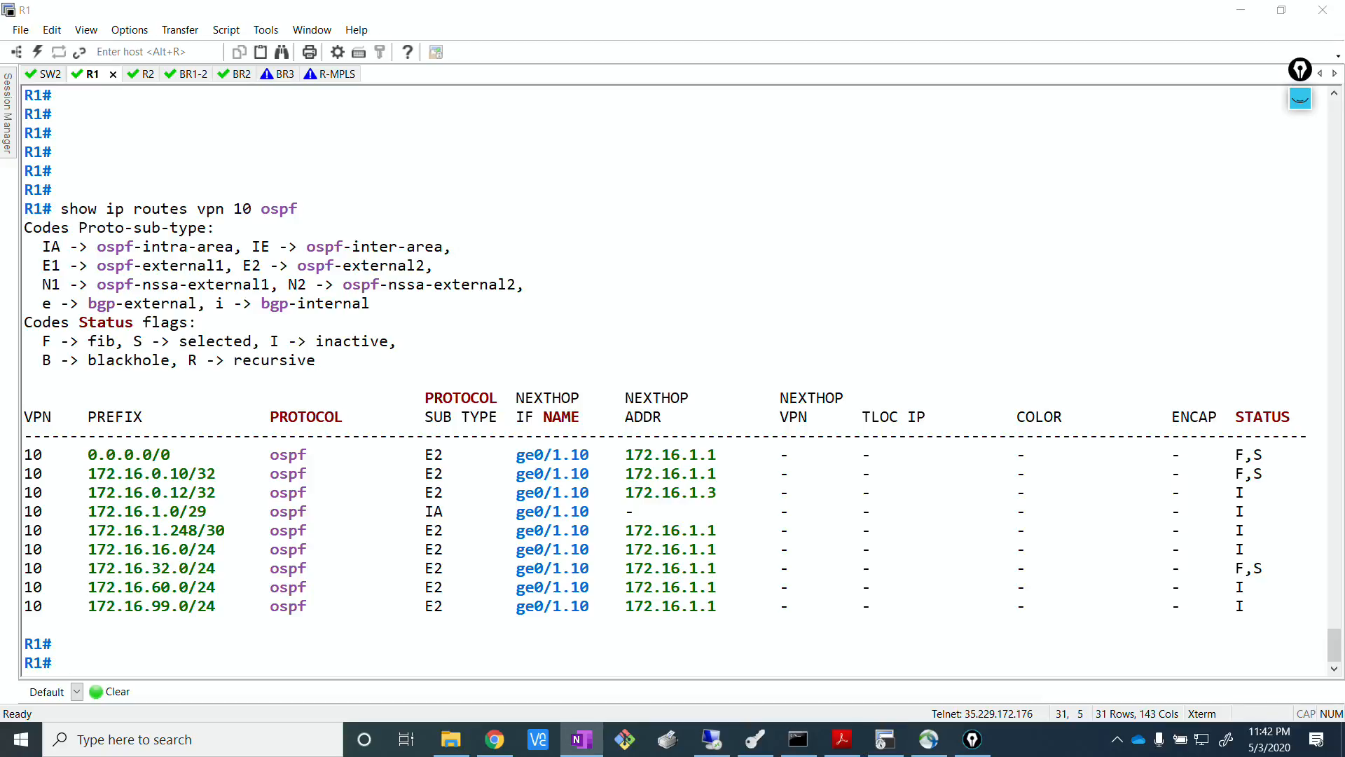
pyautogui.click(550, 418)
pyautogui.press('Up')
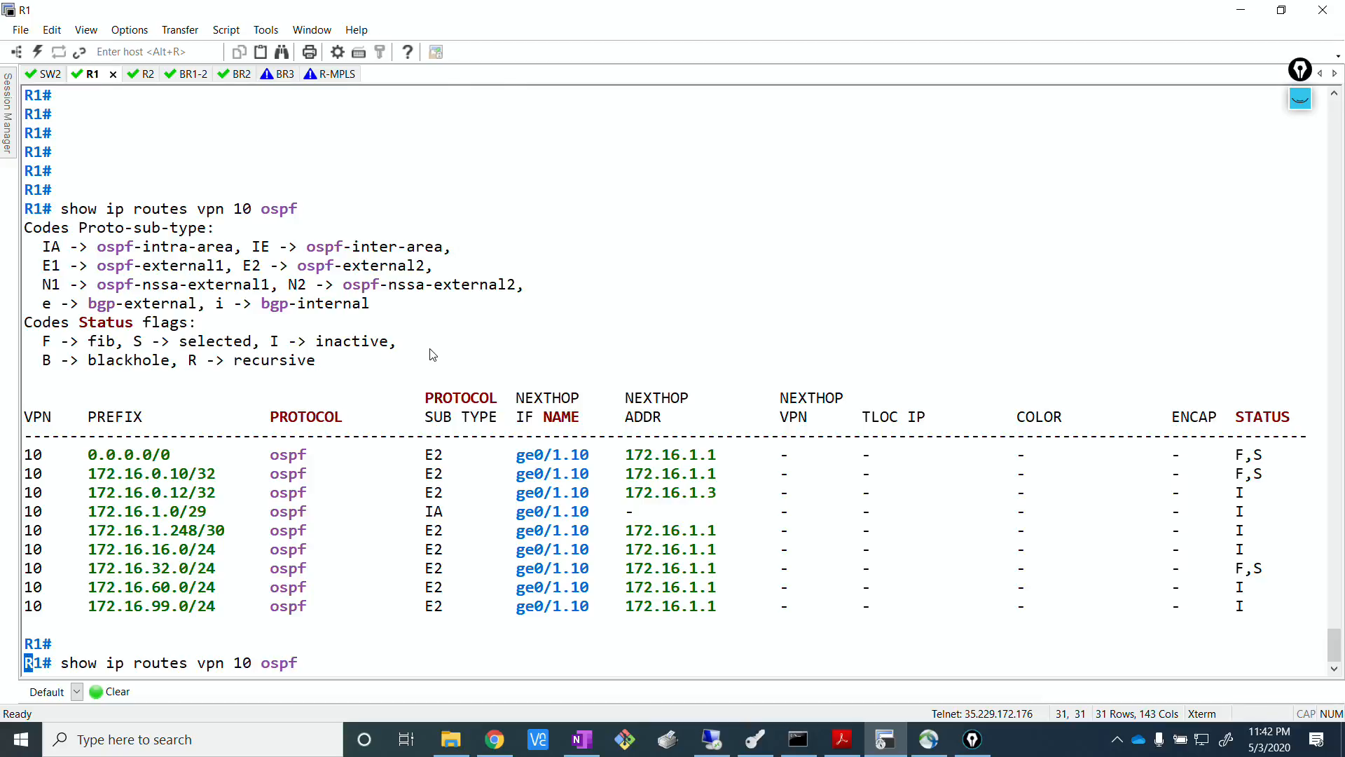
pyautogui.press('Return')
pyautogui.press('space')
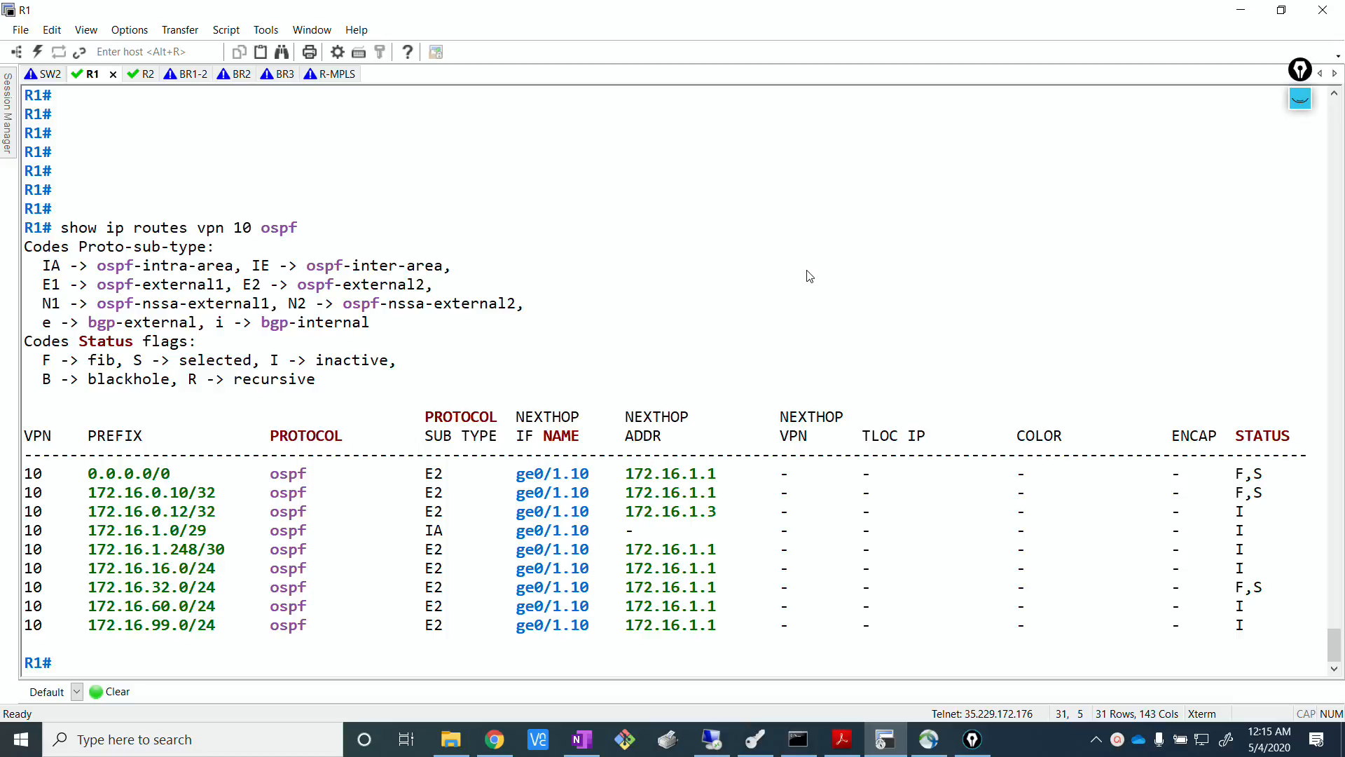
# Check the status flags of the default route and the 172.16.32.0/24 route in R1's VPN 10 OSPF output.
pyautogui.hotkey('alt', 'Tab')
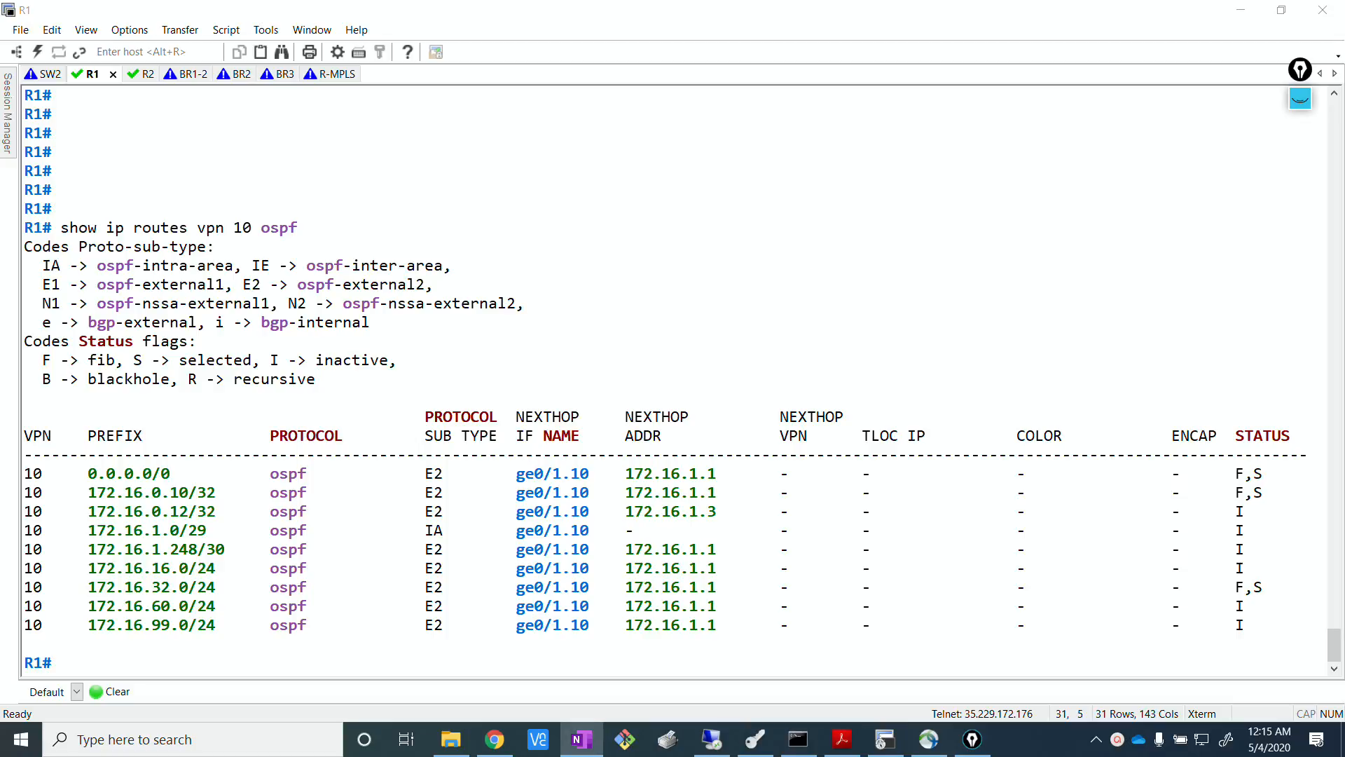
pyautogui.hotkey('alt', 'Tab')
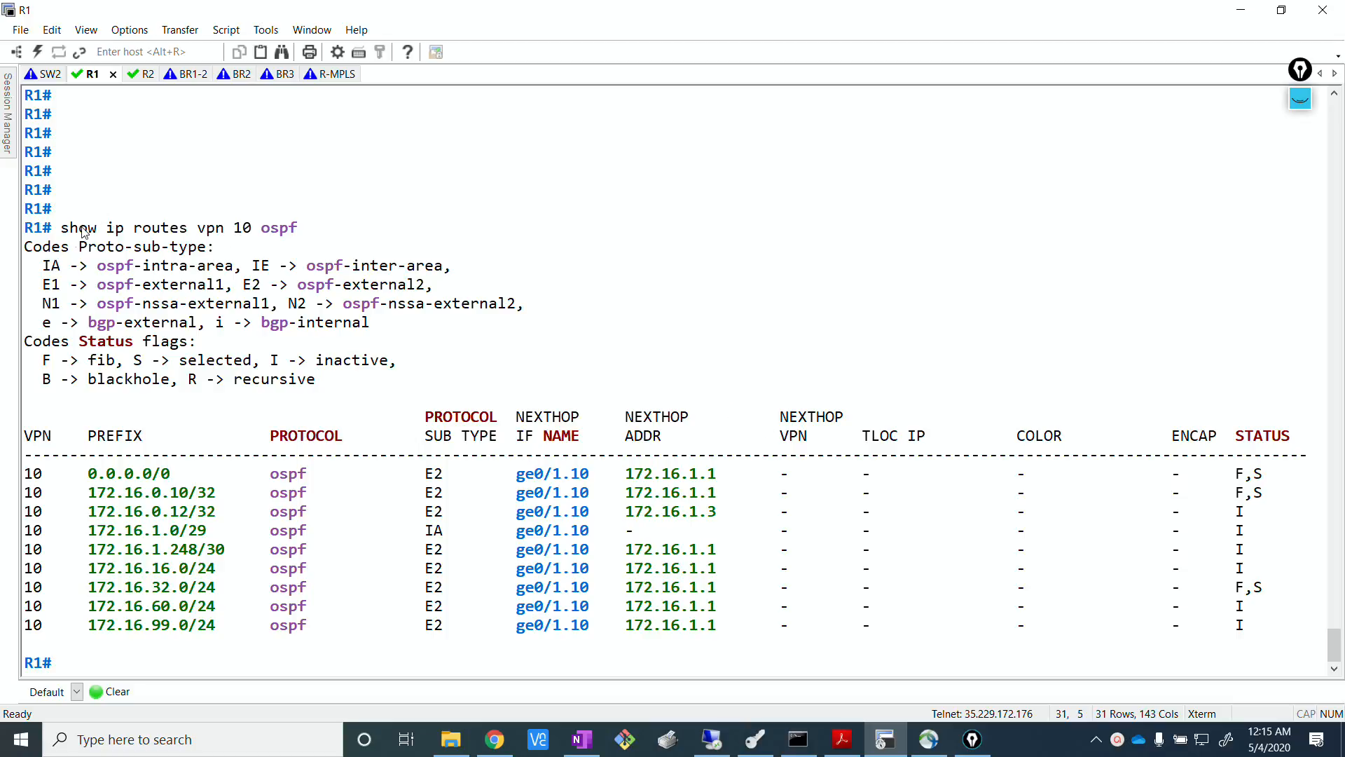
pyautogui.moveTo(52, 231); pyautogui.dragTo(283, 235)
pyautogui.click(308, 238)
pyautogui.moveTo(1233, 474); pyautogui.dragTo(1271, 476)
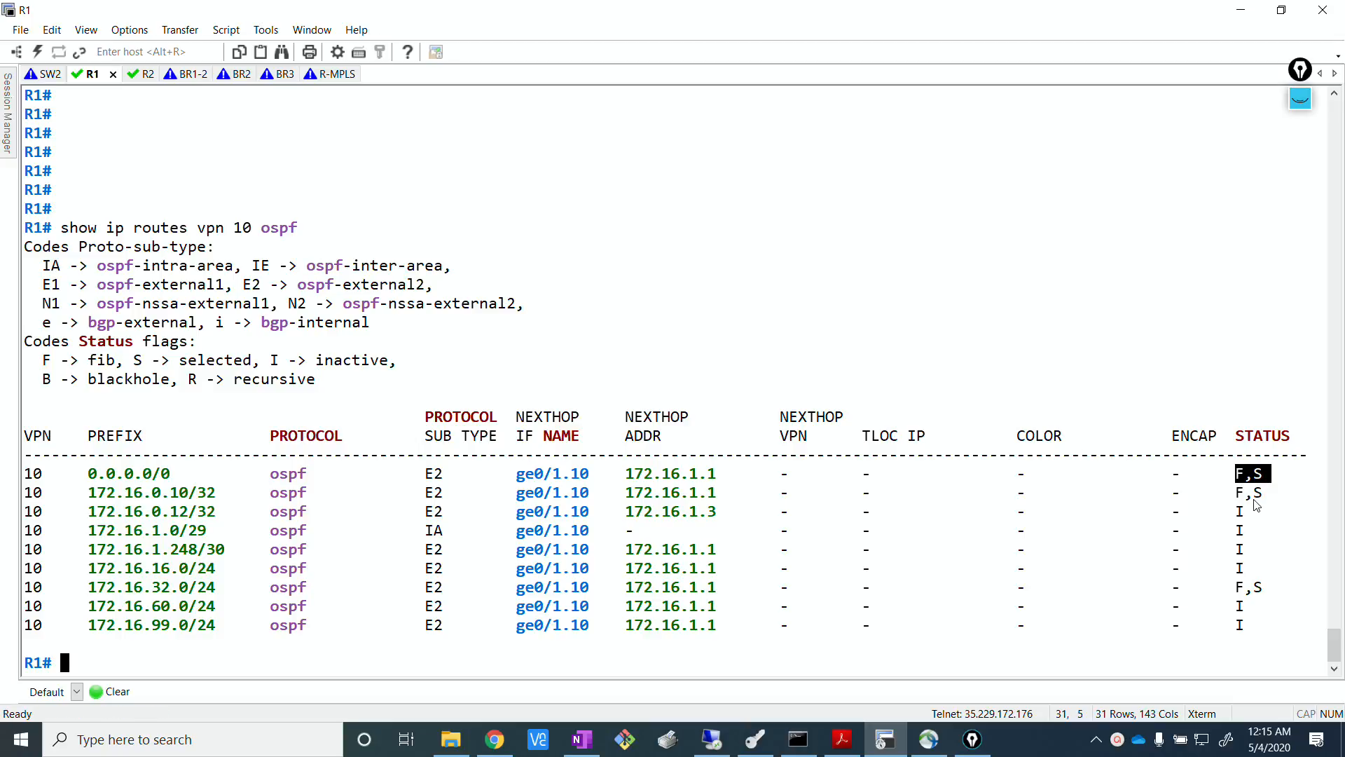
pyautogui.click(1262, 579)
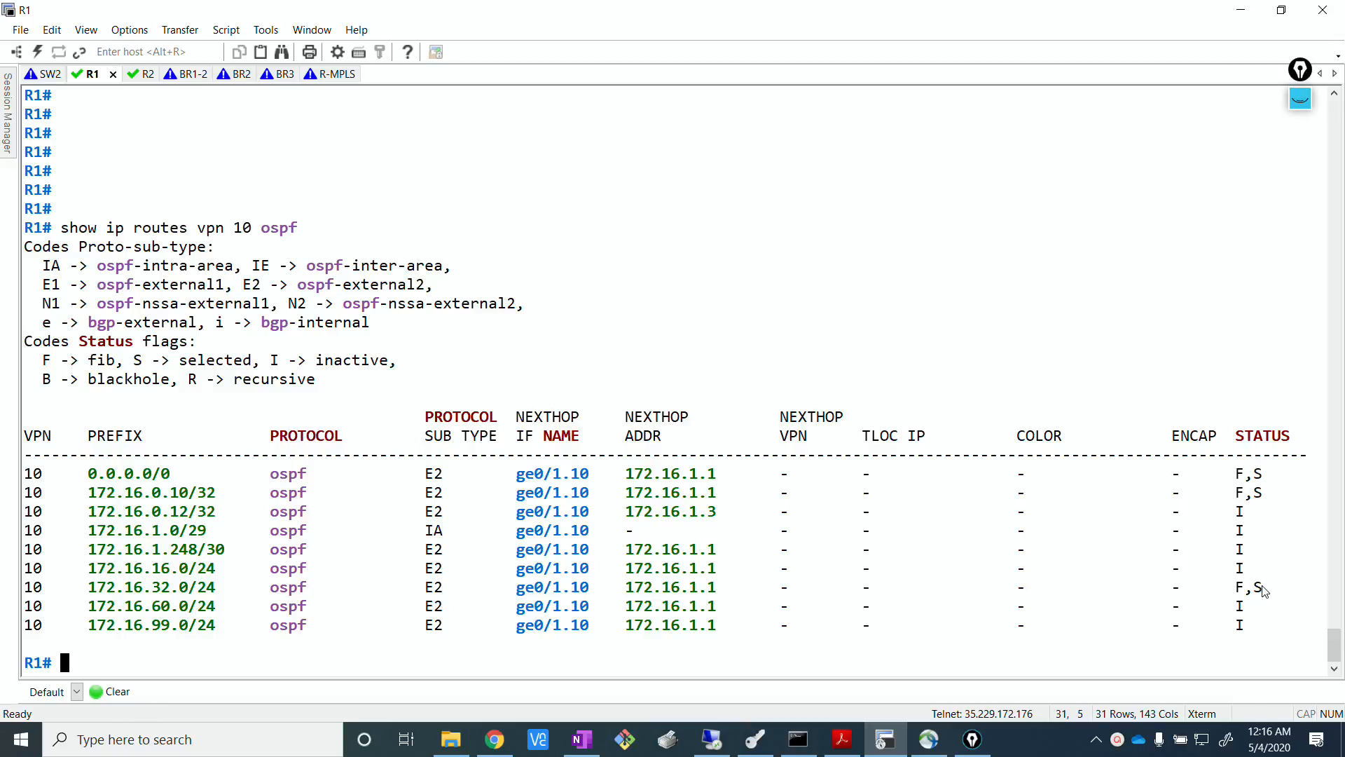
pyautogui.moveTo(1258, 589); pyautogui.dragTo(15, 590)
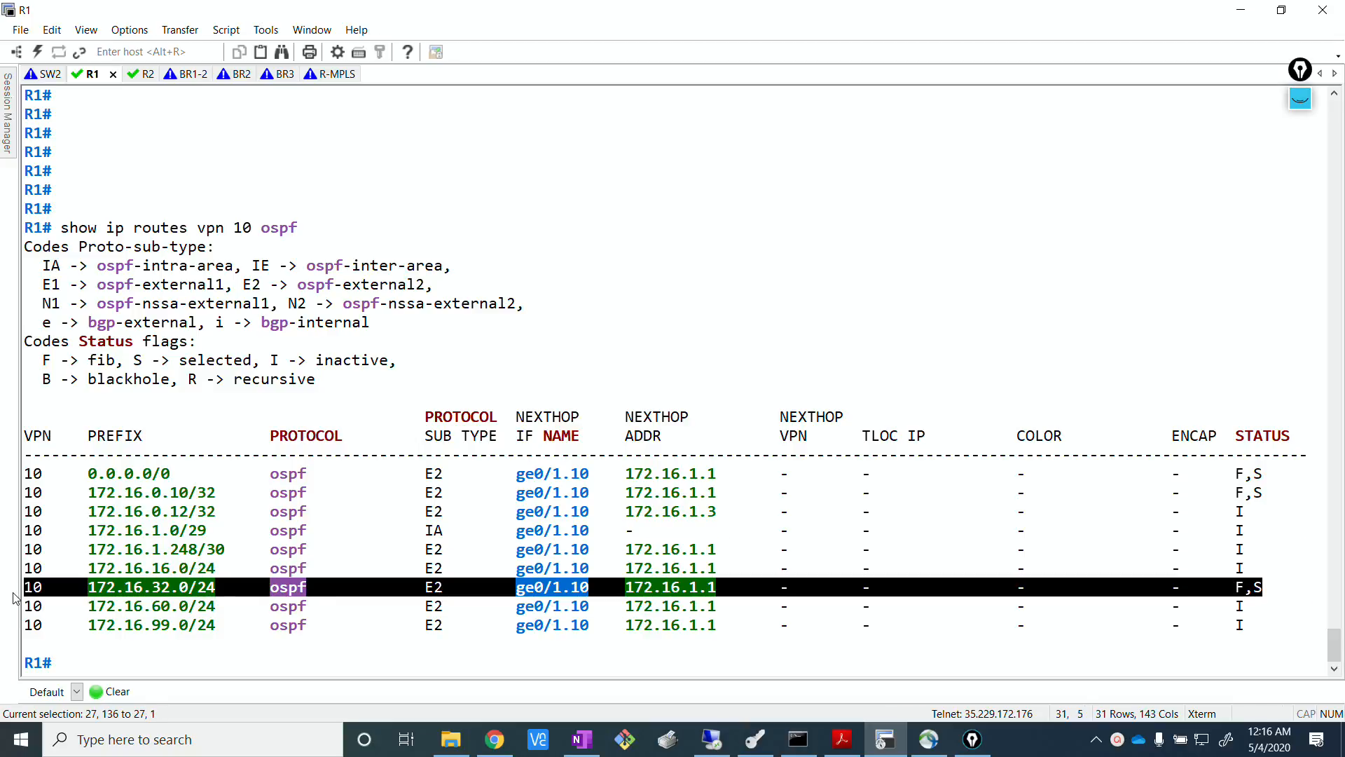
pyautogui.click(124, 405)
# Compare the status flags in R1's route table with the meanings in the status flag legend.
pyautogui.moveTo(1235, 474); pyautogui.dragTo(1265, 477)
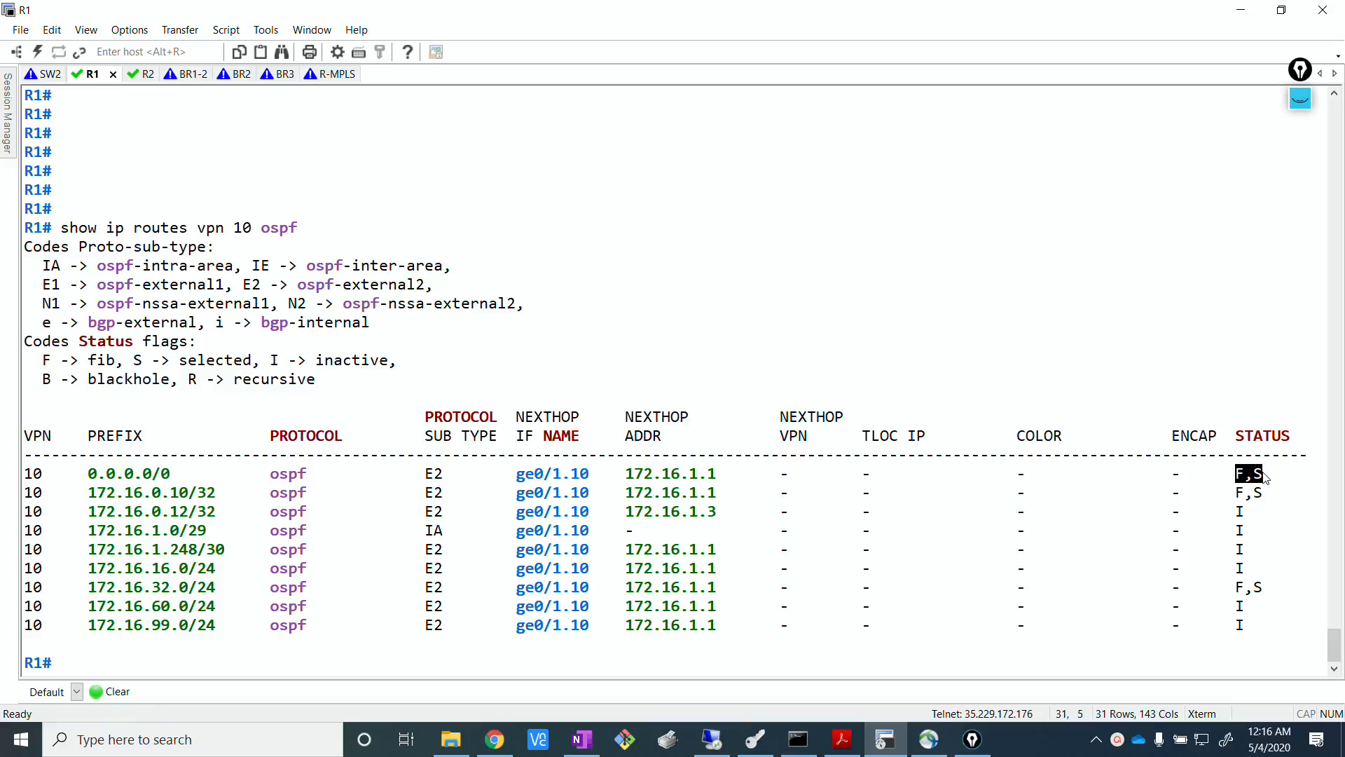
pyautogui.moveTo(33, 360); pyautogui.dragTo(398, 372)
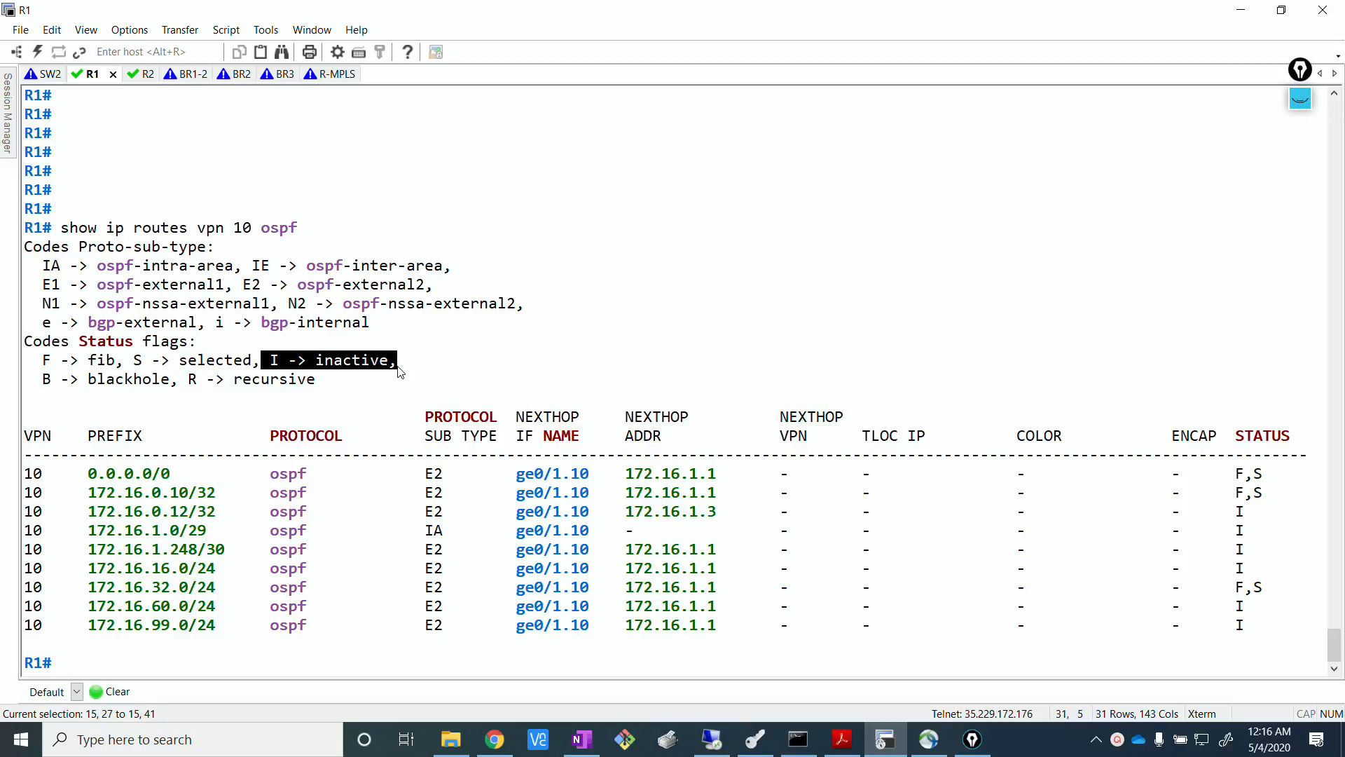
pyautogui.click(403, 371)
pyautogui.moveTo(1235, 511); pyautogui.dragTo(1256, 566)
pyautogui.click(1143, 619)
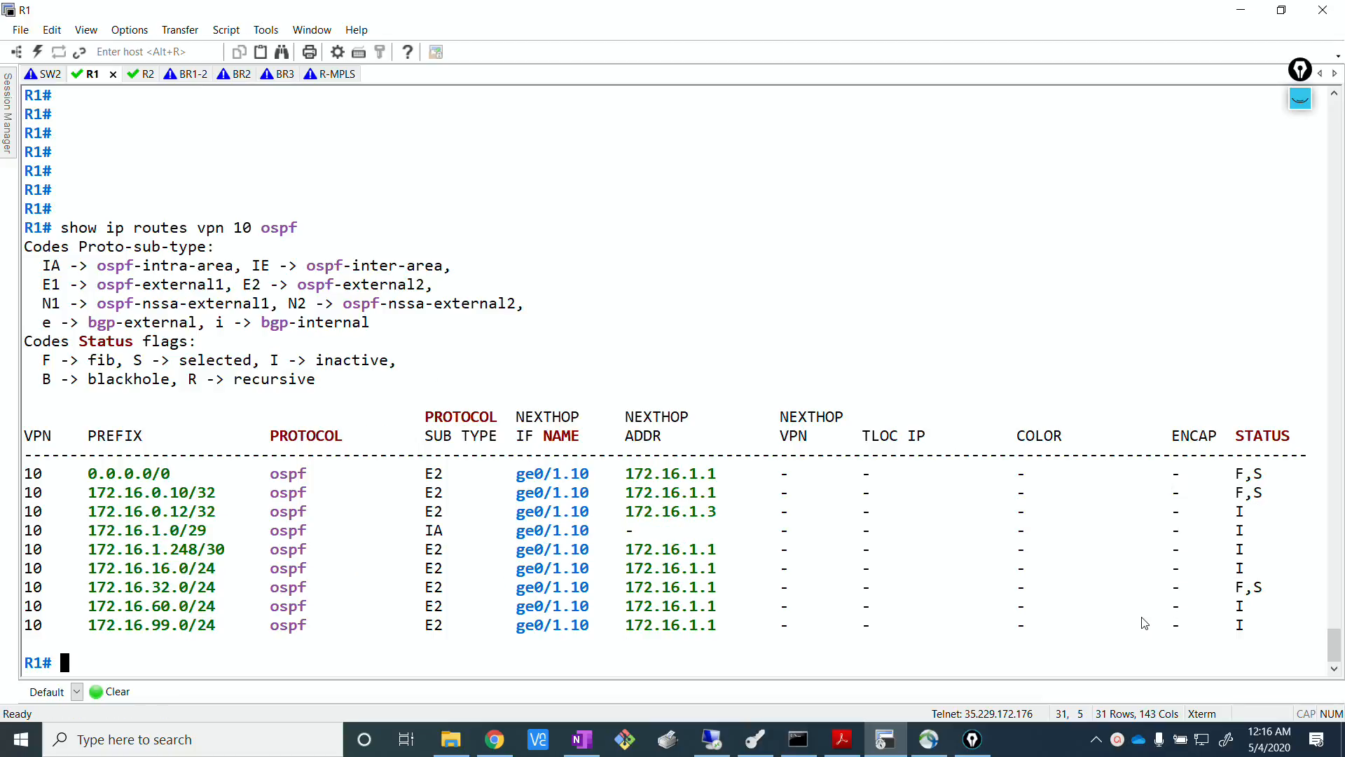
# Review the full route entries for 0.0.0.0/0, 172.16.0.10/32 and 172.16.32.0/24 in R1's VPN 10 table.
pyautogui.moveTo(1278, 494); pyautogui.dragTo(283, 494)
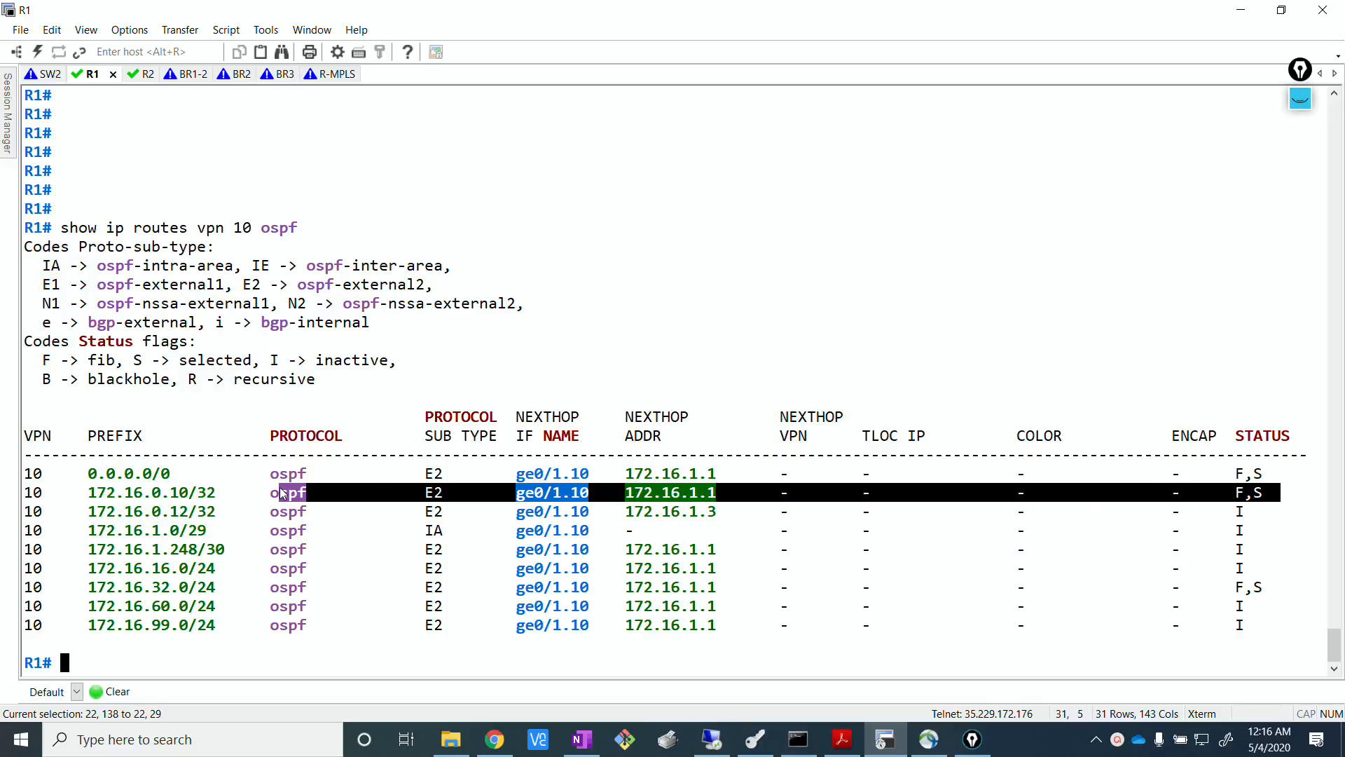
pyautogui.click(775, 481)
pyautogui.moveTo(1280, 482); pyautogui.dragTo(17, 483)
pyautogui.moveTo(1290, 494); pyautogui.dragTo(73, 495)
pyautogui.click(1251, 601)
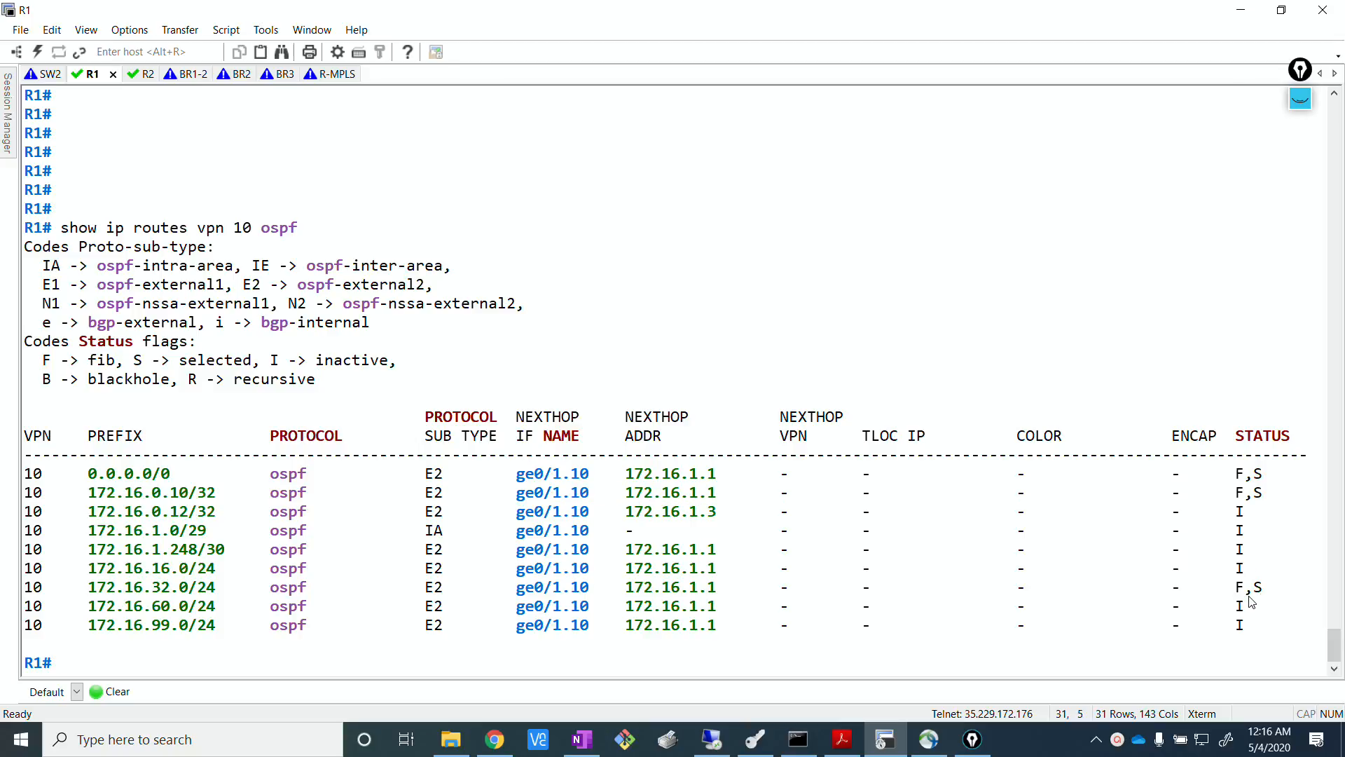
pyautogui.moveTo(1283, 588); pyautogui.dragTo(9, 585)
pyautogui.click(247, 662)
# Switch to the EVE topology in the browser, review the handwritten policy annotations over it and hide them again.
pyautogui.click(495, 739)
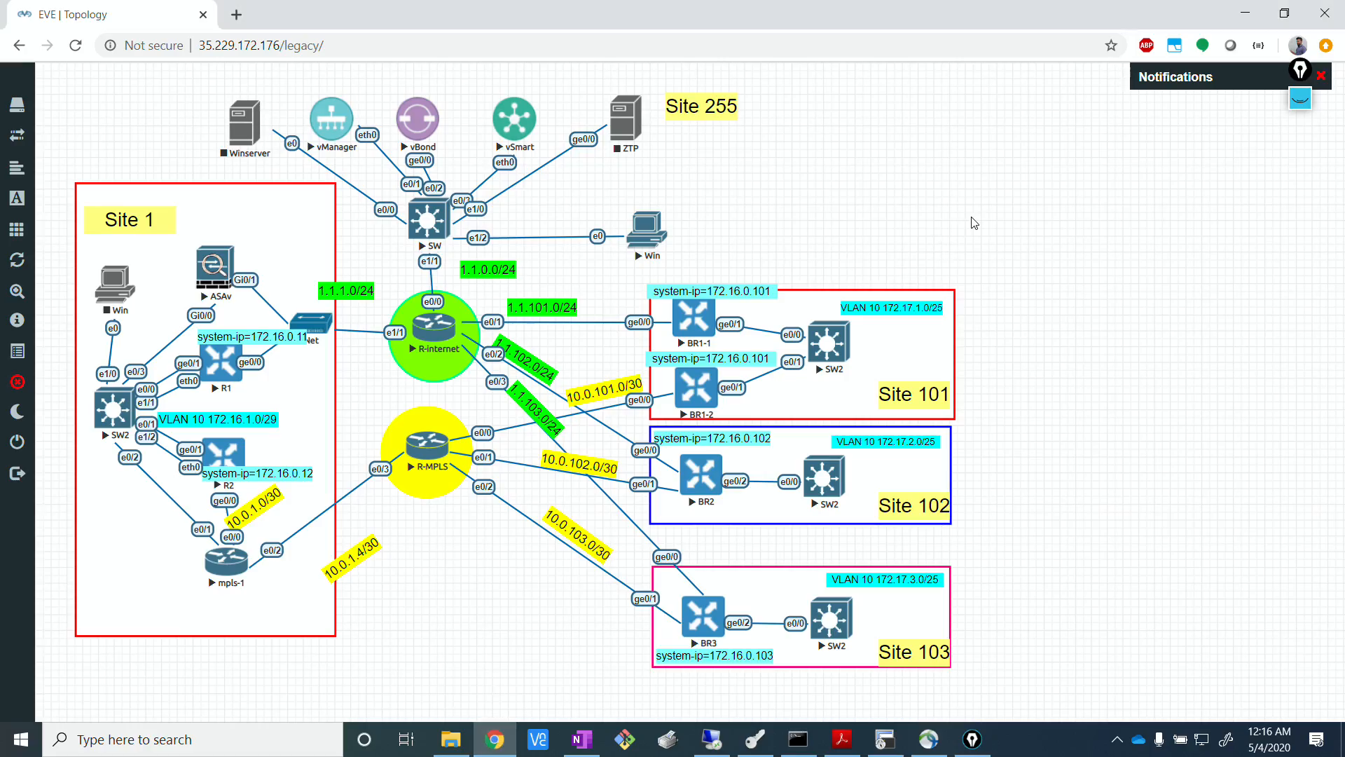
pyautogui.click(1300, 98)
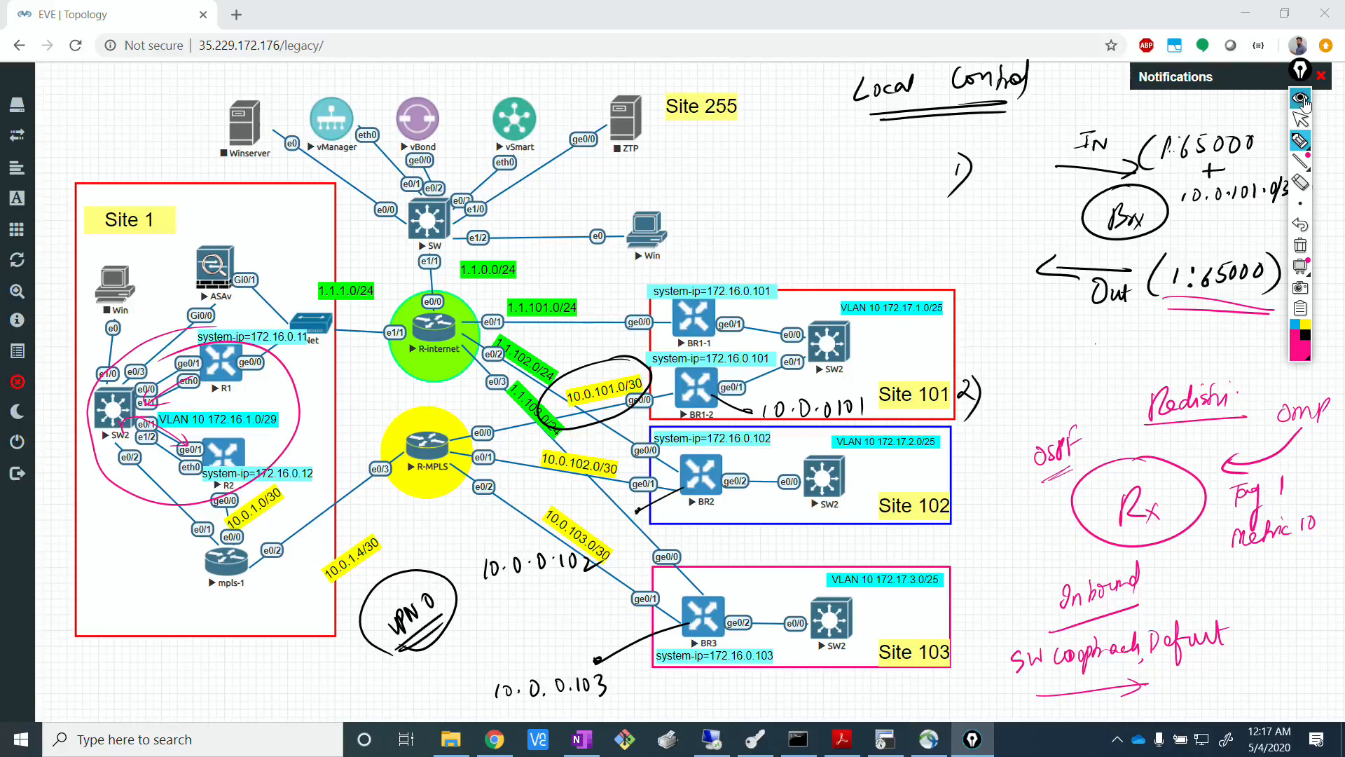
pyautogui.click(1301, 99)
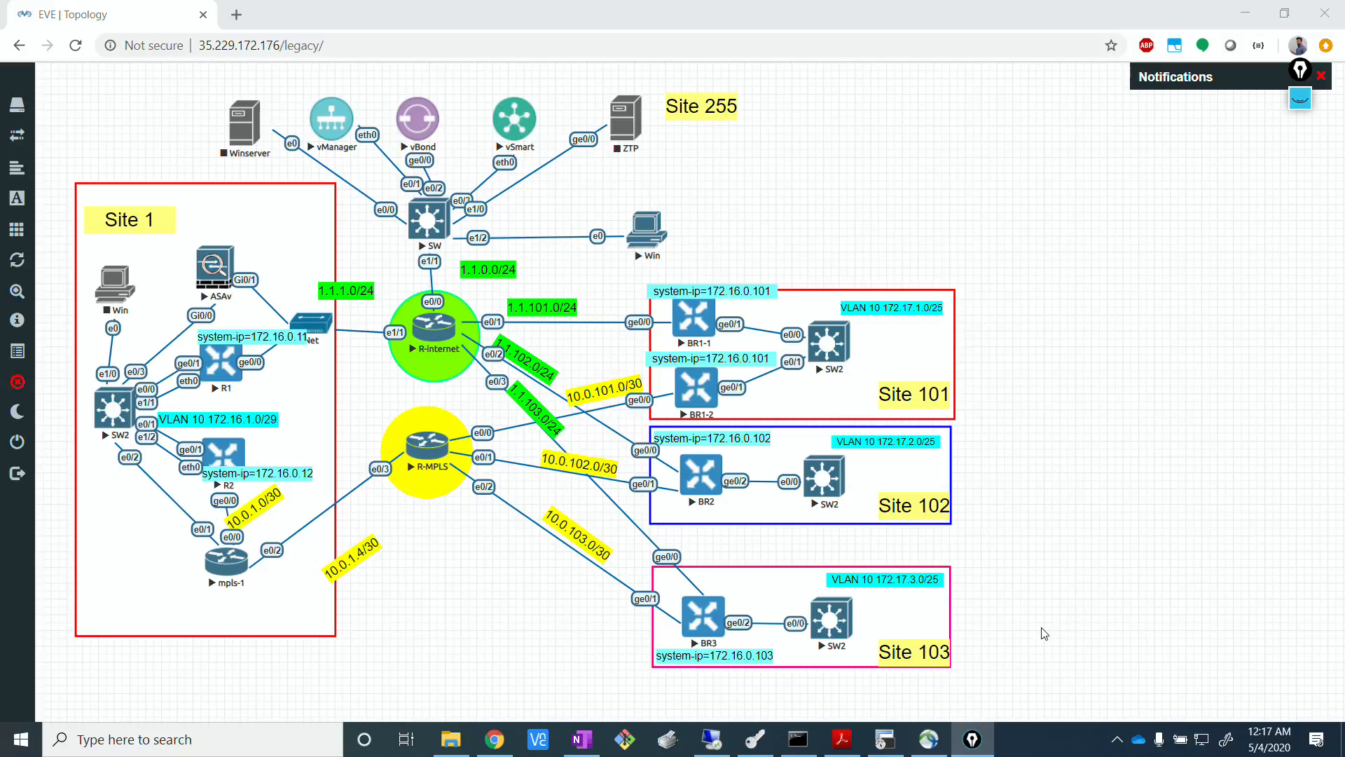
pyautogui.click(1117, 739)
pyautogui.click(1094, 671)
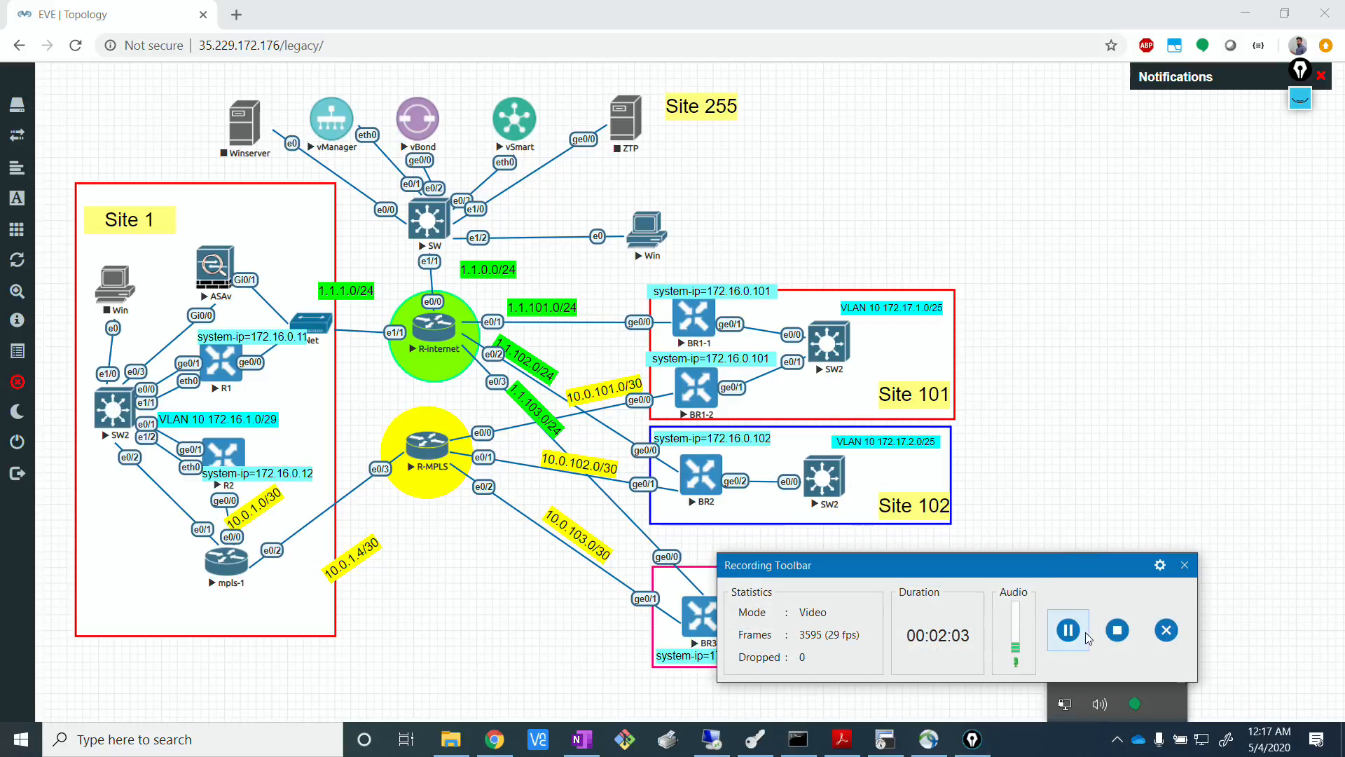